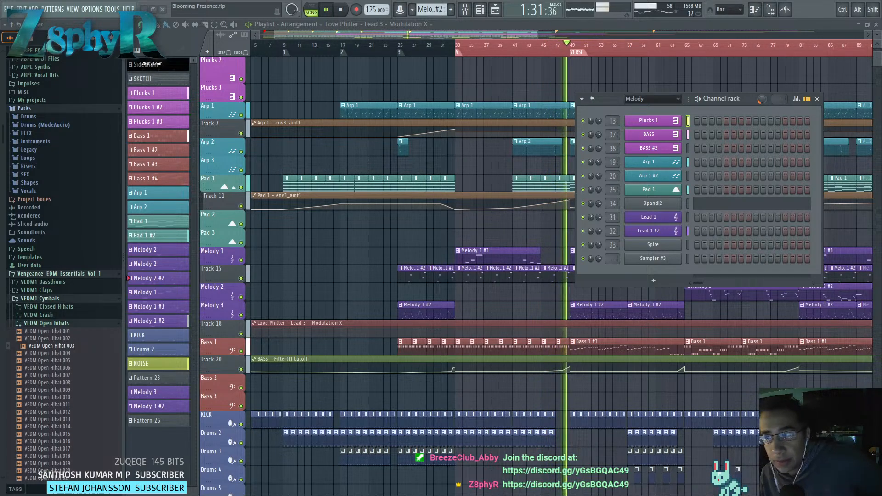
Stop playback and delete the Sampler #3 channel, confirming its removal.
{"action": "left_click", "coordinate": [341, 9]}
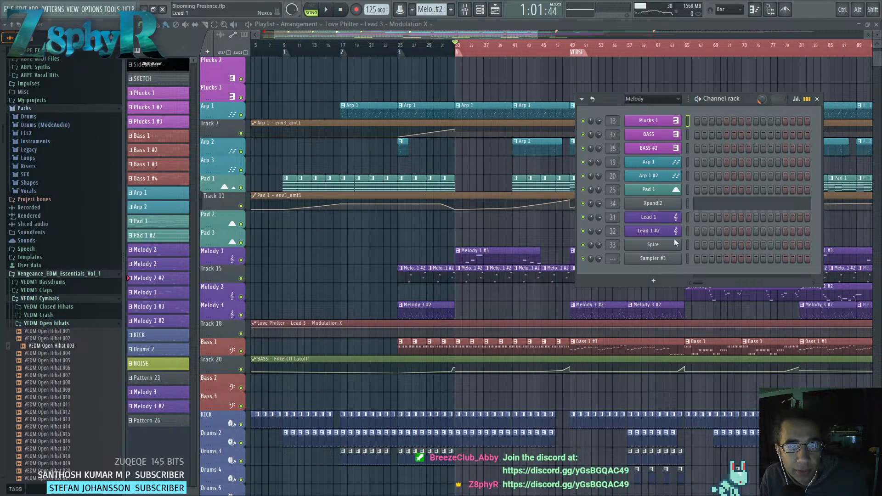
{"action": "right_click", "coordinate": [675, 260]}
{"action": "left_click", "coordinate": [720, 360]}
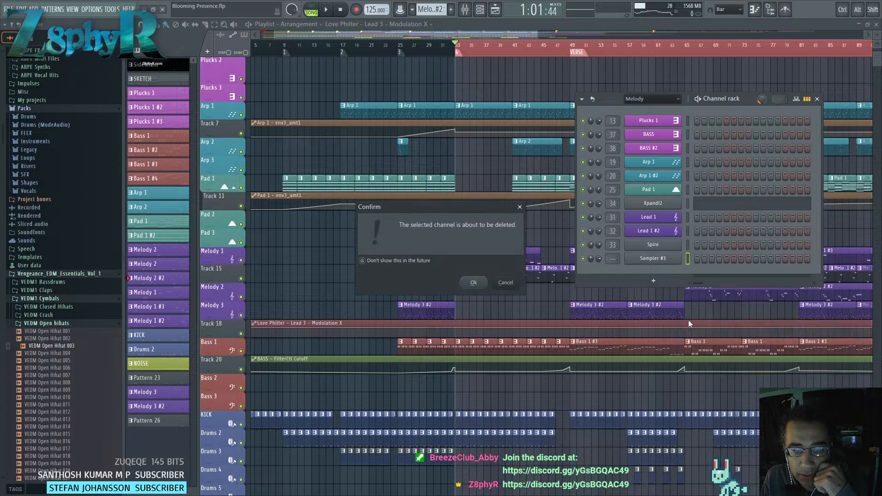
{"action": "left_click", "coordinate": [475, 282]}
Move the Channel rack away from the later bars and clear it off the playlist.
{"action": "left_click_drag", "start_coordinate": [737, 98], "coordinate": [616, 110]}
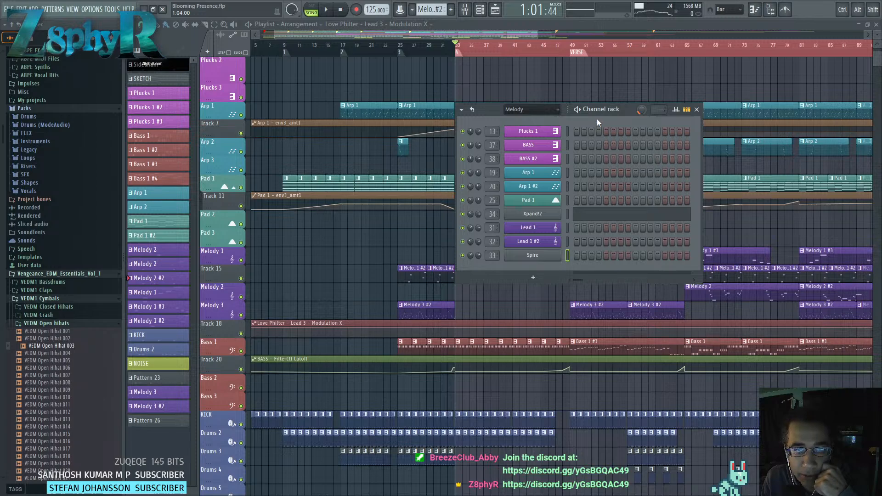
{"action": "left_click_drag", "start_coordinate": [599, 110], "coordinate": [589, 150]}
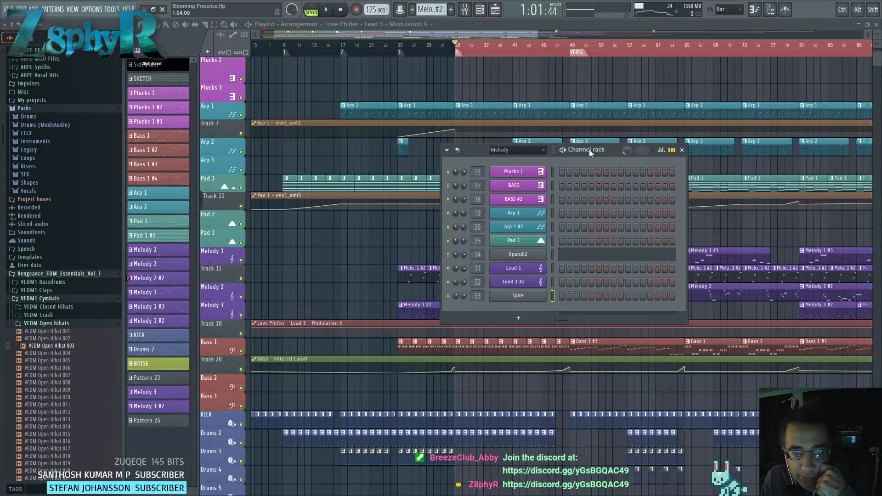
{"action": "left_click_drag", "start_coordinate": [475, 147], "coordinate": [453, 153]}
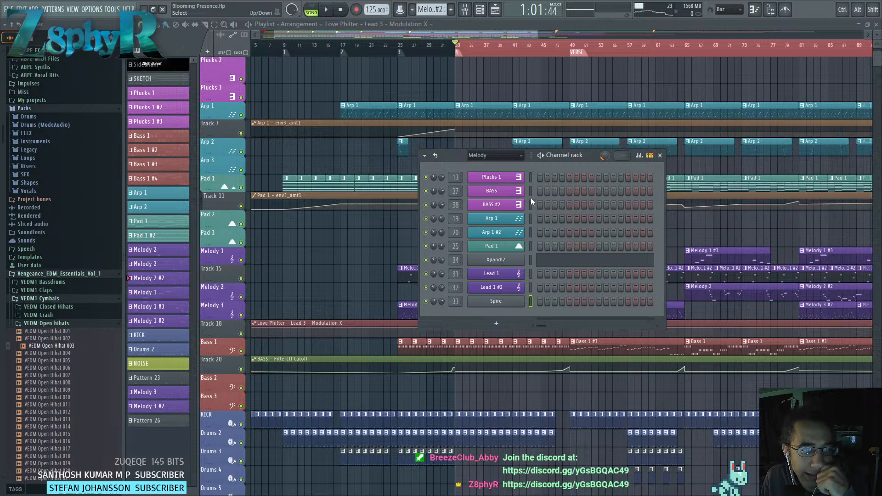
{"action": "left_click_drag", "start_coordinate": [579, 157], "coordinate": [565, 193]}
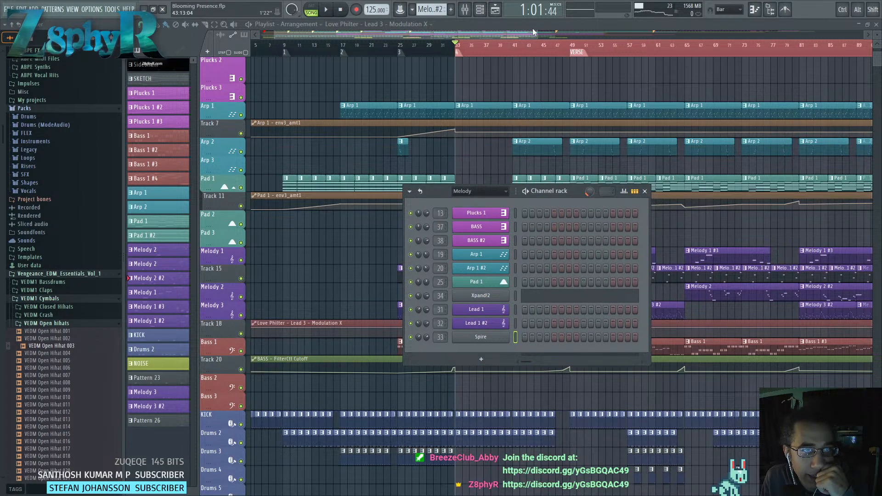
Duplicate three Arp 1 clips directly after the last one, extending the Arp 1 track from bar 137 to bar 161.
{"action": "left_click_drag", "start_coordinate": [537, 35], "coordinate": [790, 48]}
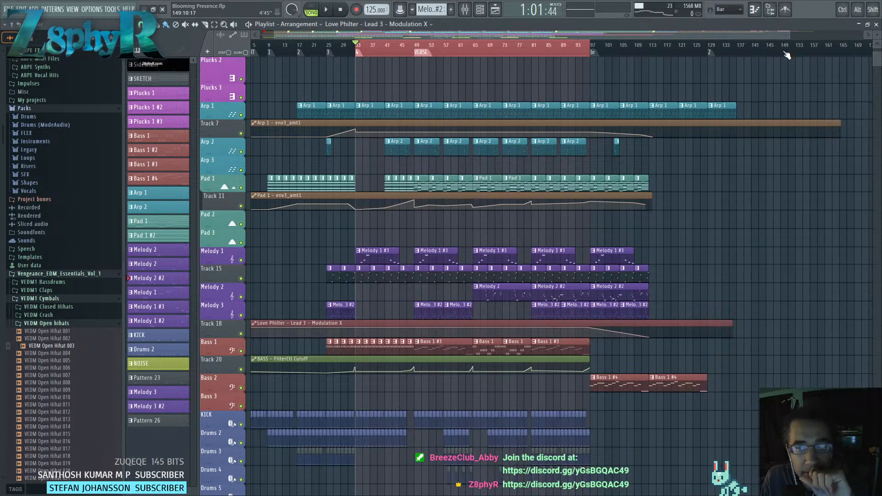
{"action": "scroll", "coordinate": [675, 147], "scroll_direction": "down", "scroll_amount": 5}
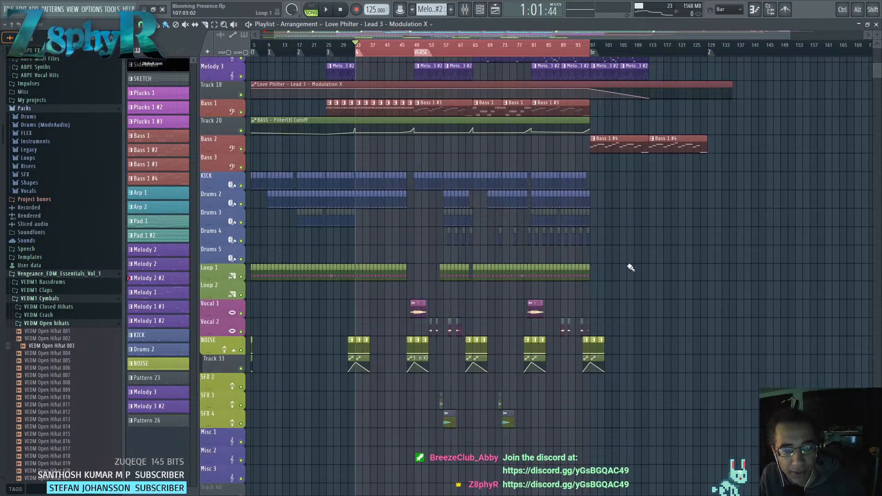
{"action": "scroll", "coordinate": [629, 257], "scroll_direction": "down", "scroll_amount": 3, "text": "alt"}
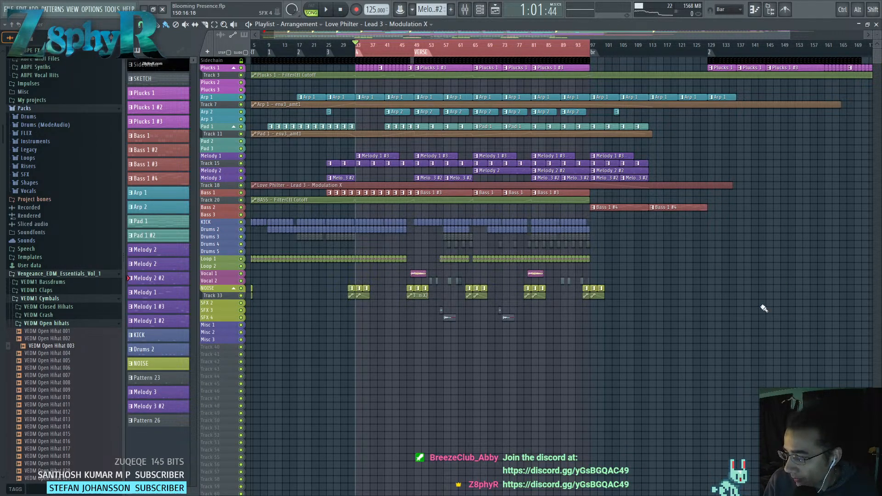
{"action": "scroll", "coordinate": [427, 205], "scroll_direction": "right", "scroll_amount": 2}
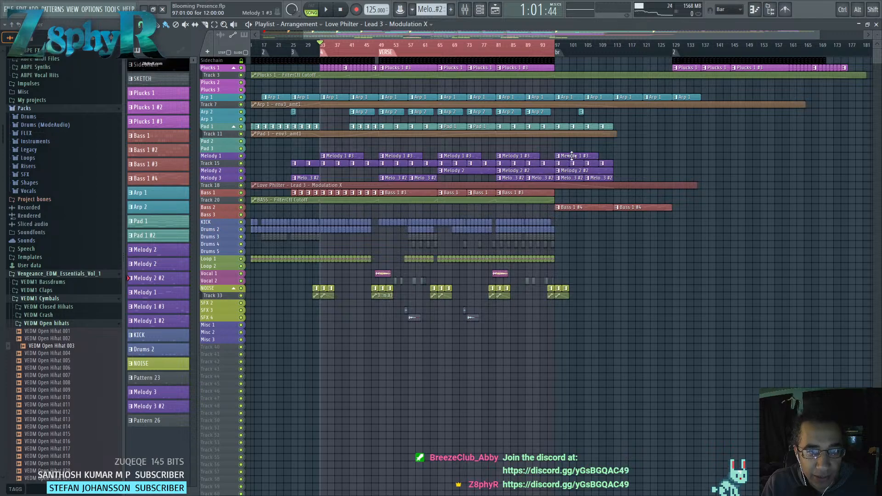
{"action": "scroll", "coordinate": [636, 131], "scroll_direction": "up", "scroll_amount": 3}
{"action": "scroll", "coordinate": [619, 144], "scroll_direction": "up", "scroll_amount": 3}
{"action": "left_click_drag", "start_coordinate": [702, 113], "coordinate": [714, 141]}
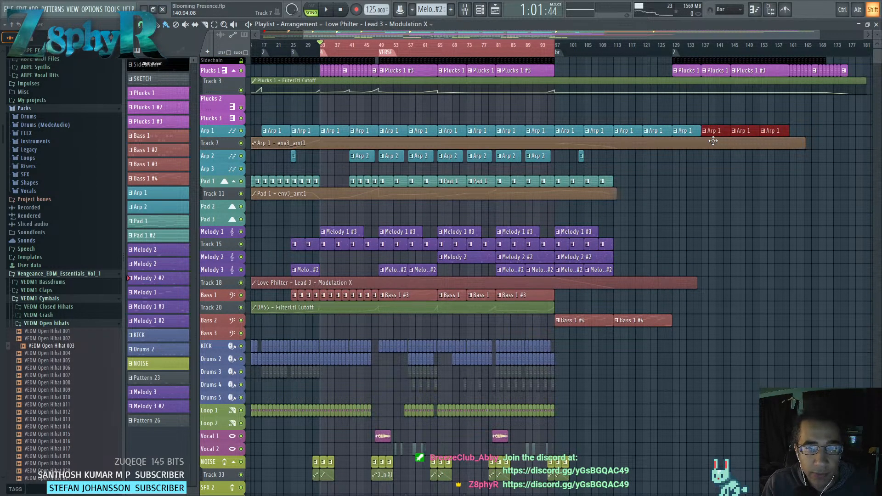
Copy the short Arp 2 clip that follows the verse eight bars further, to the end of the Pad 1 clips.
{"action": "scroll", "coordinate": [643, 175], "scroll_direction": "up", "scroll_amount": 3}
{"action": "left_click", "coordinate": [581, 204]}
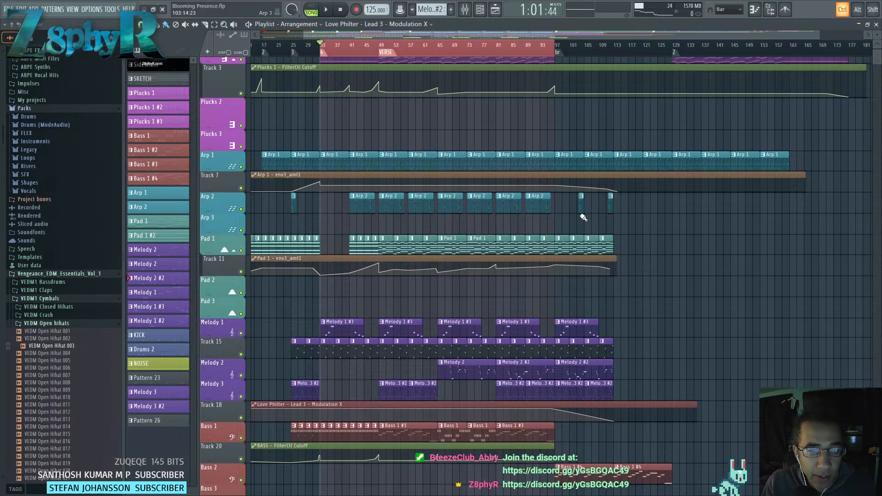
Trim the Pad 1 - env1_amt1 automation clip to a length of 112 bars so it ends with the Pad 1 clips.
{"action": "scroll", "coordinate": [395, 209], "scroll_direction": "up", "scroll_amount": 4}
{"action": "left_click_drag", "start_coordinate": [429, 220], "coordinate": [565, 222]}
{"action": "left_click_drag", "start_coordinate": [412, 208], "coordinate": [336, 184]}
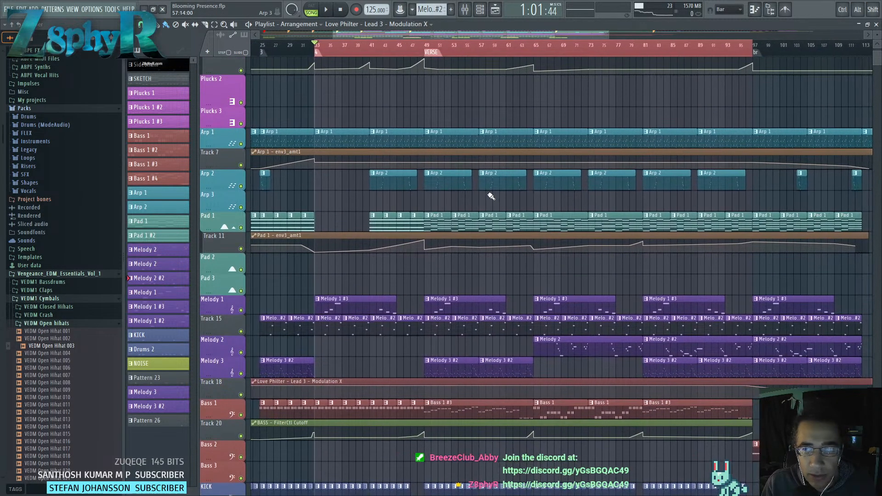
{"action": "left_click_drag", "start_coordinate": [526, 191], "coordinate": [433, 199]}
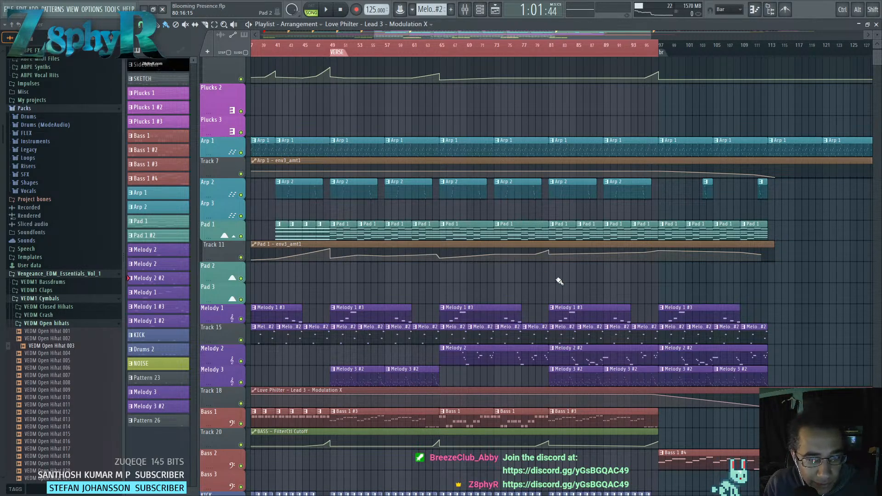
{"action": "scroll", "coordinate": [560, 280], "scroll_direction": "down", "scroll_amount": 4}
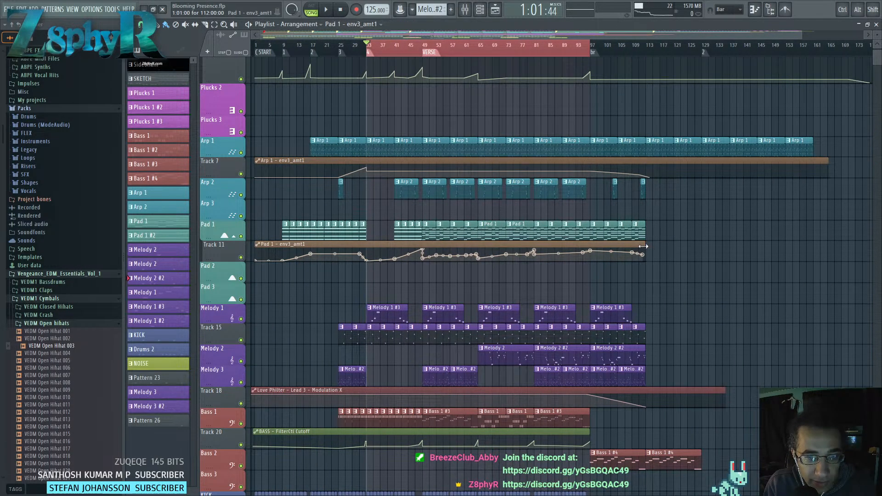
{"action": "left_click_drag", "start_coordinate": [664, 229], "coordinate": [536, 226]}
{"action": "left_click", "coordinate": [528, 217], "text": "ctrl"}
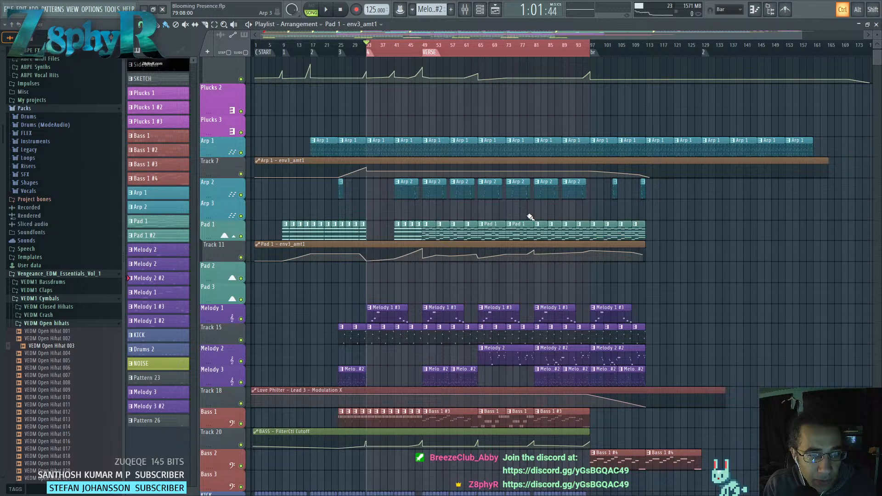
Audition the Pad 1 clip at bar 65 on its own.
{"action": "scroll", "coordinate": [559, 227], "scroll_direction": "up", "scroll_amount": 2}
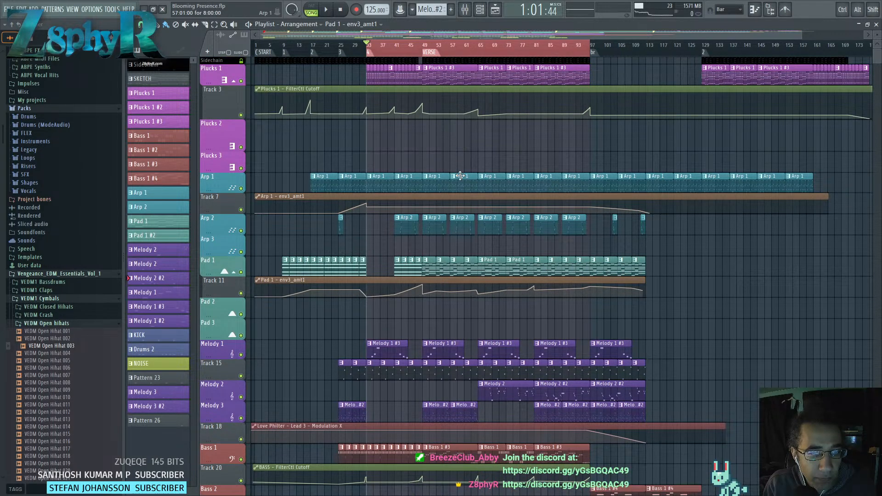
{"action": "scroll", "coordinate": [469, 174], "scroll_direction": "up", "scroll_amount": 4}
{"action": "right_click", "coordinate": [500, 146], "text": "alt"}
{"action": "right_click", "coordinate": [500, 267], "text": "alt"}
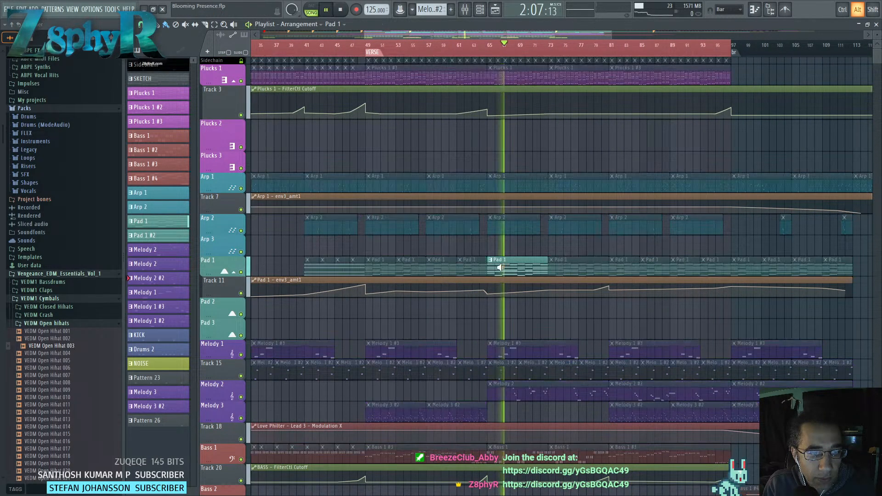
{"action": "right_click", "coordinate": [493, 267], "text": "alt"}
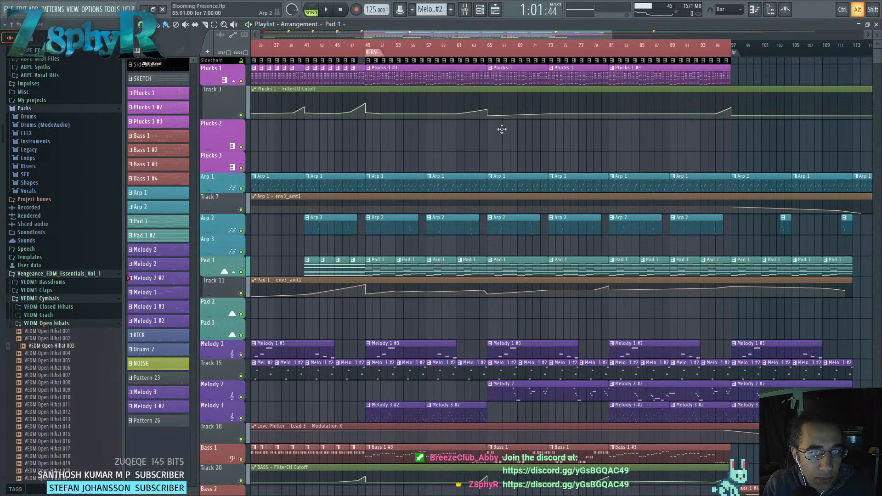
Audition the Plucks 1 and Plucks 1 #3 clips on either side of bar 65 in isolation.
{"action": "right_click", "coordinate": [495, 72], "text": "alt"}
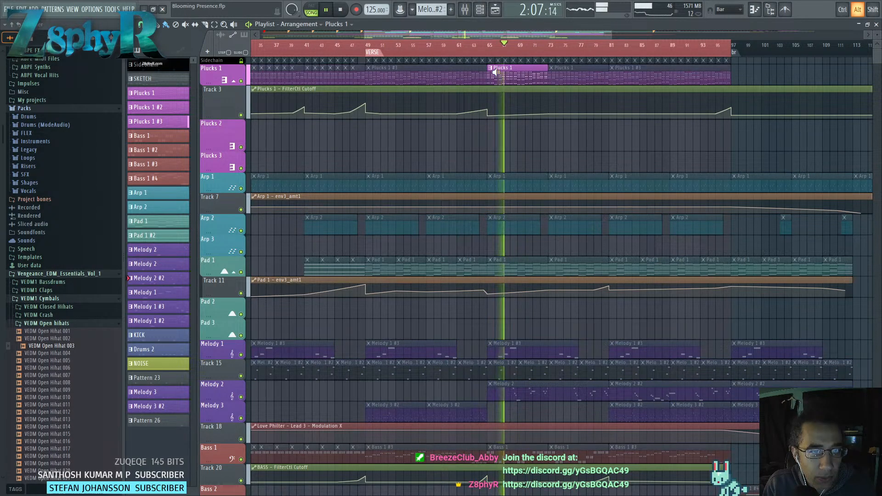
{"action": "right_click", "coordinate": [458, 76], "text": "alt"}
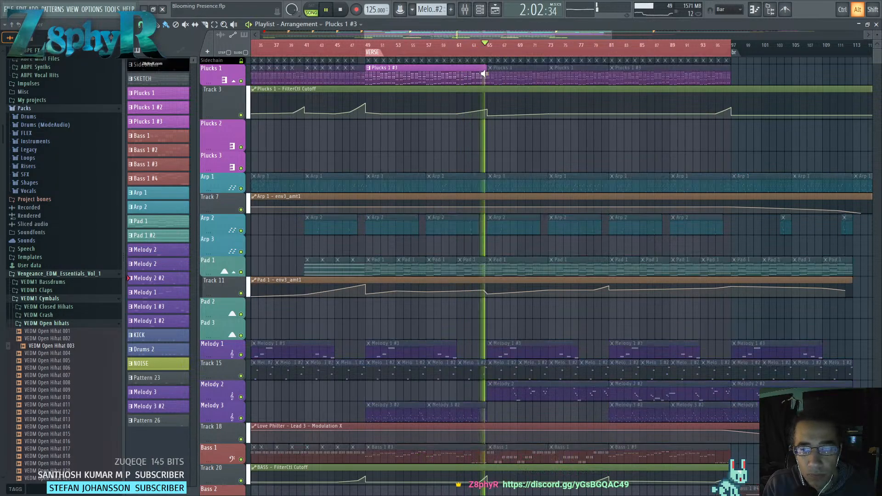
{"action": "right_click", "coordinate": [488, 74], "text": "alt"}
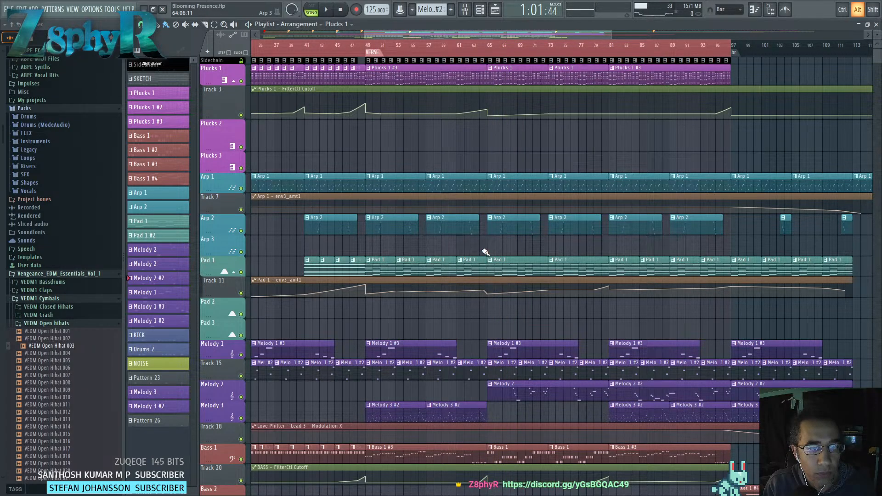
Audition the Plucks 1 #3 clip at the start of the verse on its own, keeping it in place.
{"action": "scroll", "coordinate": [504, 122], "scroll_direction": "left", "scroll_amount": 3}
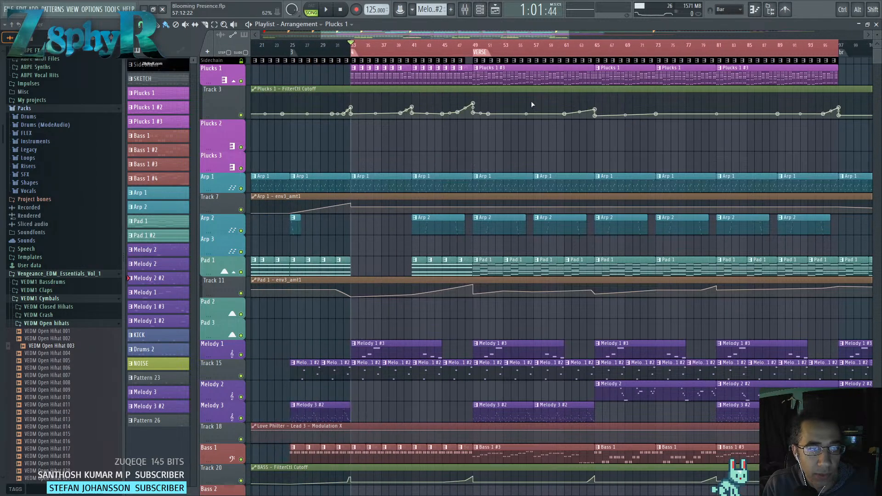
{"action": "right_click", "coordinate": [477, 76], "text": "alt"}
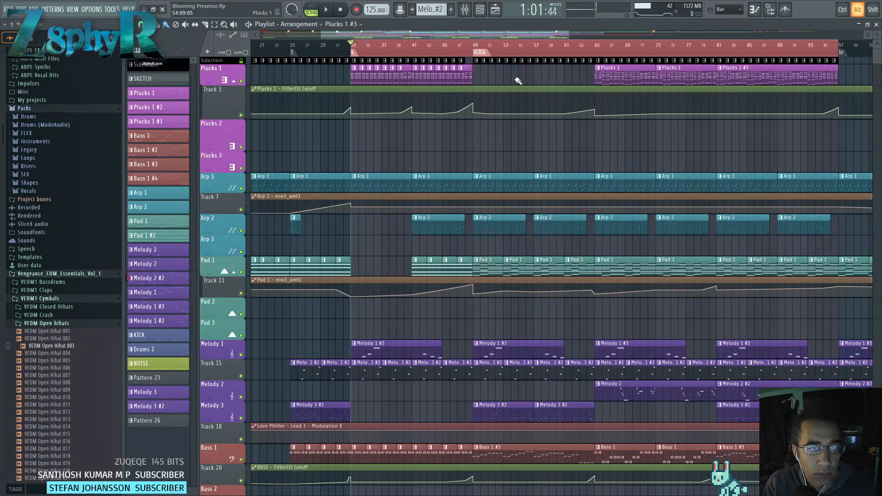
{"action": "right_click", "coordinate": [515, 78], "text": "alt"}
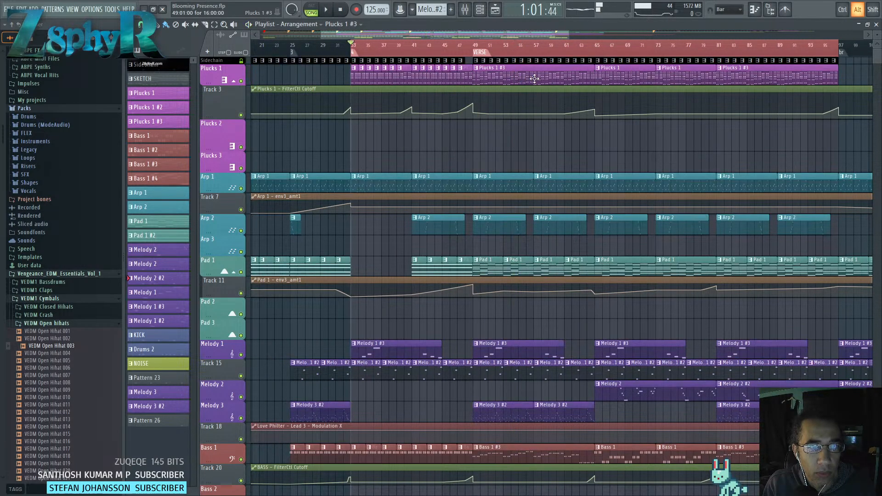
{"action": "right_click", "coordinate": [535, 79], "text": "alt"}
{"action": "right_click", "coordinate": [553, 79], "text": "alt"}
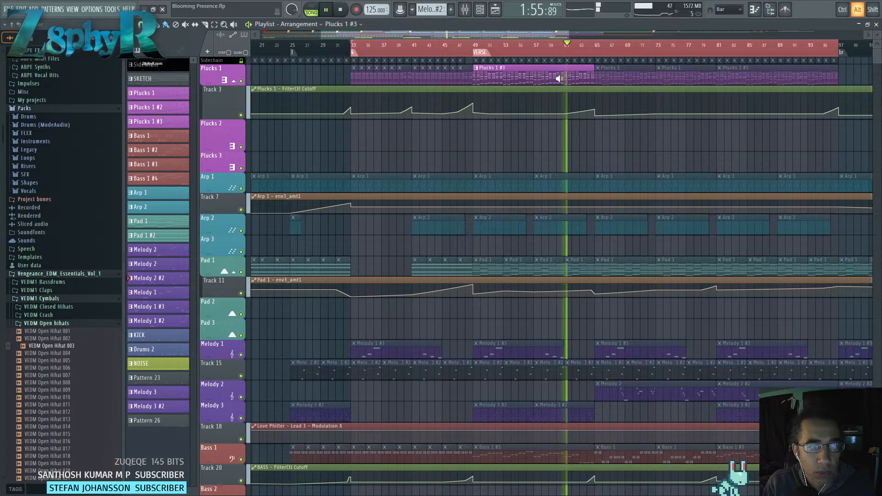
Make Pad 1 #2 the active pattern from its last clip before the verse.
{"action": "scroll", "coordinate": [487, 133], "scroll_direction": "left", "scroll_amount": 3}
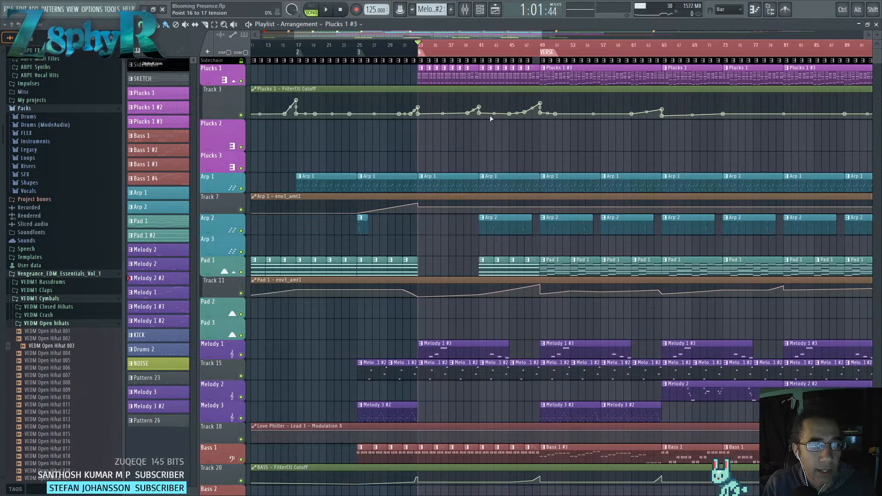
{"action": "scroll", "coordinate": [489, 140], "scroll_direction": "down", "scroll_amount": 3}
{"action": "scroll", "coordinate": [528, 137], "scroll_direction": "up", "scroll_amount": 3}
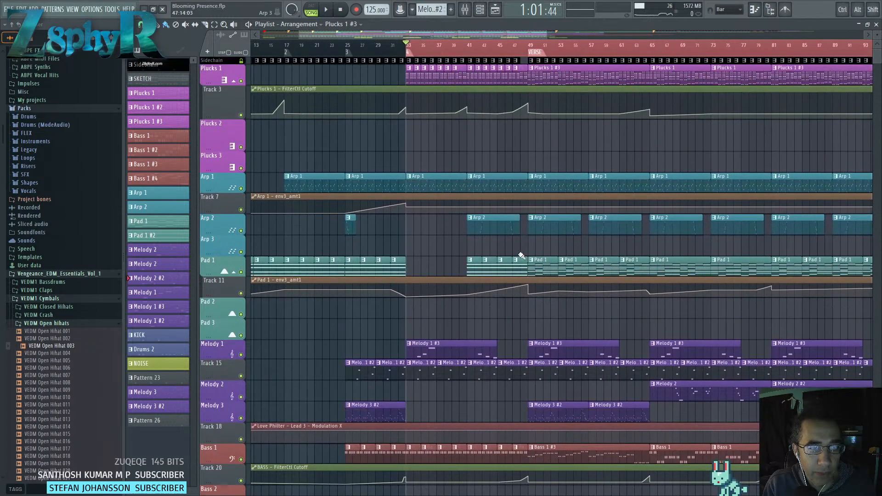
{"action": "right_click", "coordinate": [515, 263]}
{"action": "left_click", "coordinate": [515, 262]}
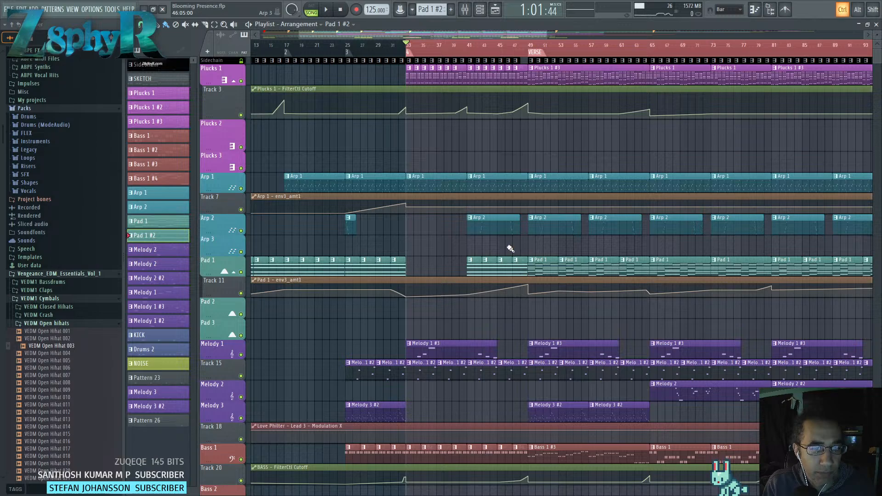
Examine the whole arrangement across all tracks, from the plucks and arps down to the drums, vocals and SFX.
{"action": "scroll", "coordinate": [505, 250], "scroll_direction": "down", "scroll_amount": 10}
{"action": "scroll", "coordinate": [457, 255], "scroll_direction": "right", "scroll_amount": 2}
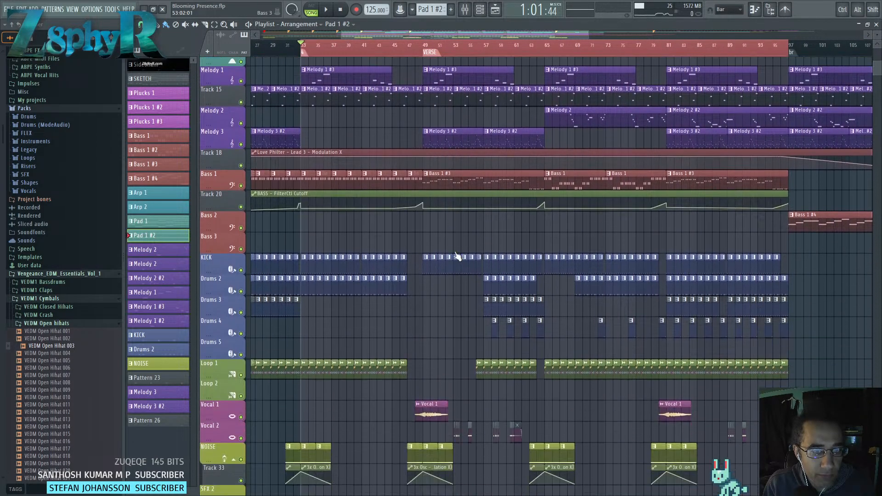
{"action": "scroll", "coordinate": [457, 256], "scroll_direction": "down", "scroll_amount": 3}
{"action": "scroll", "coordinate": [458, 256], "scroll_direction": "up", "scroll_amount": 8}
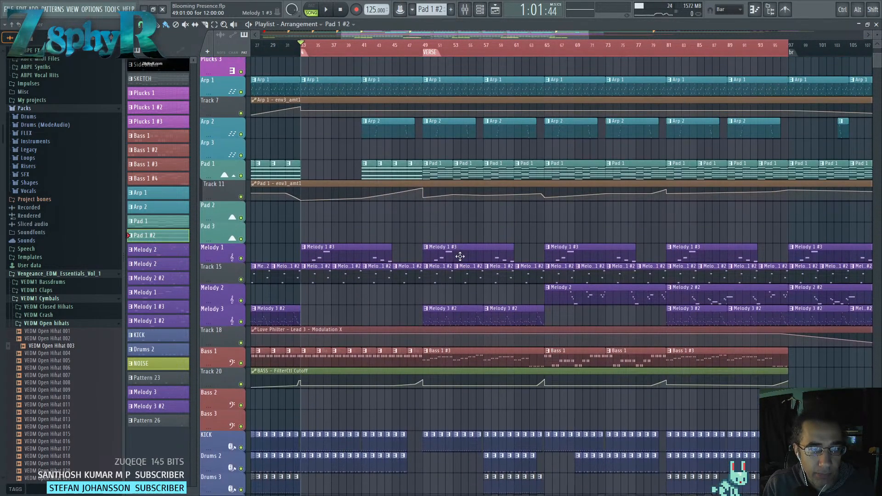
{"action": "scroll", "coordinate": [459, 255], "scroll_direction": "down", "scroll_amount": 5}
{"action": "scroll", "coordinate": [457, 253], "scroll_direction": "up", "scroll_amount": 4}
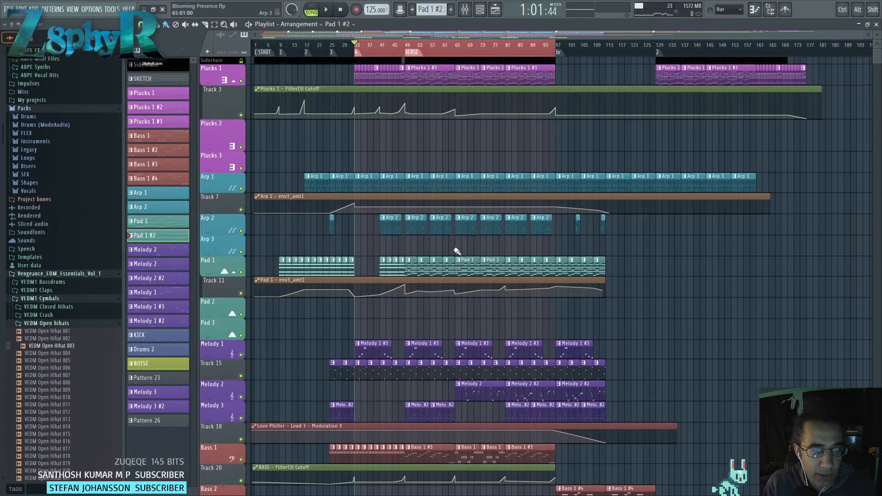
{"action": "scroll", "coordinate": [457, 252], "scroll_direction": "down", "scroll_amount": 3}
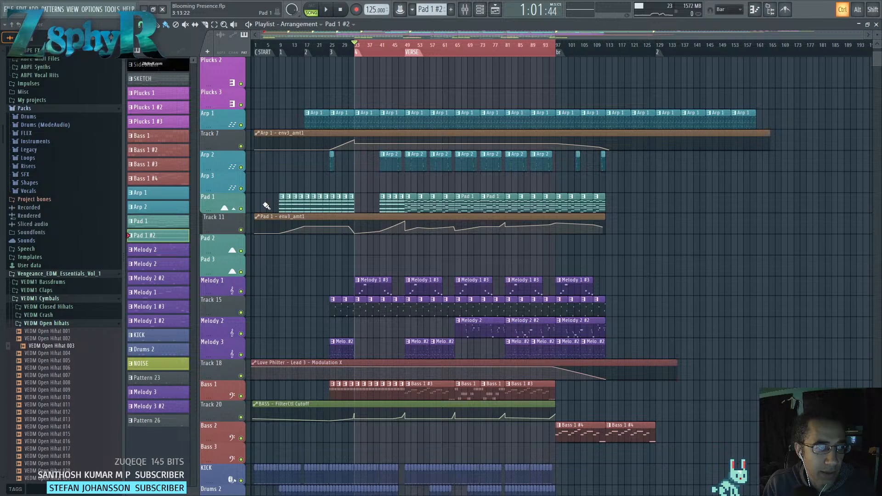
{"action": "scroll", "coordinate": [632, 193], "scroll_direction": "down", "scroll_amount": 3}
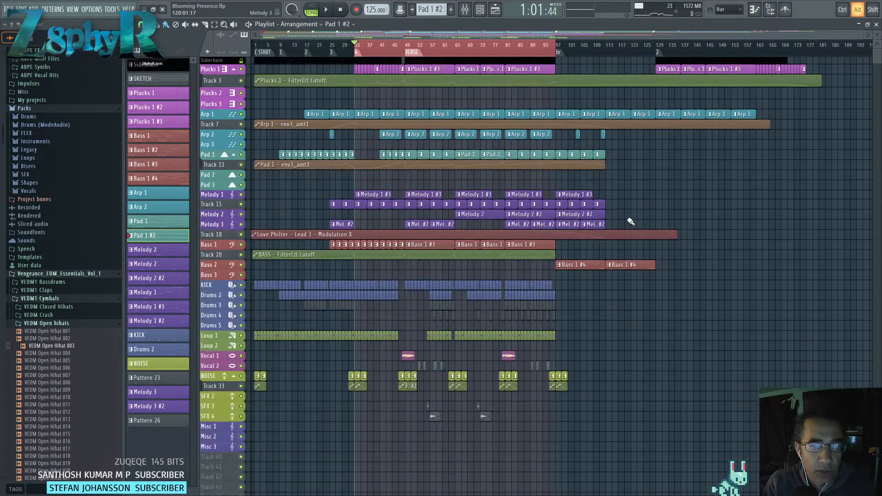
{"action": "scroll", "coordinate": [621, 212], "scroll_direction": "up", "scroll_amount": 4}
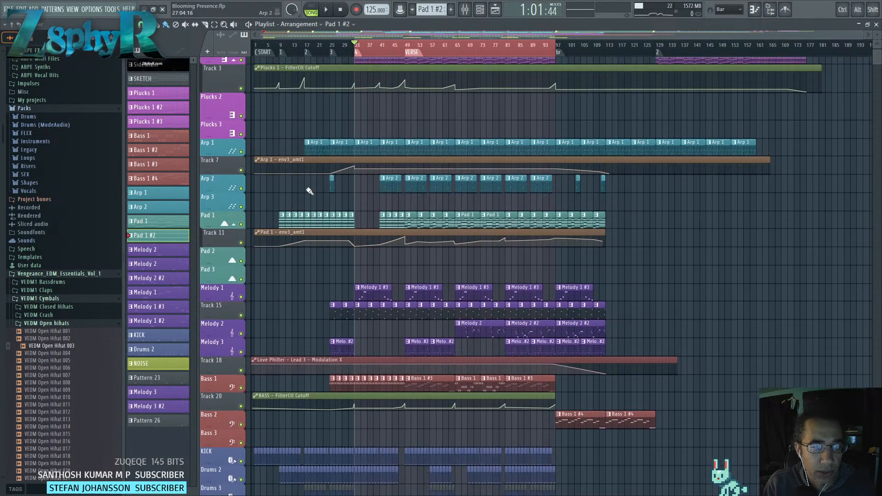
Insert an empty track directly below the Bass 2 track.
{"action": "left_click_drag", "start_coordinate": [453, 253], "coordinate": [377, 230]}
{"action": "left_click_drag", "start_coordinate": [525, 275], "coordinate": [553, 198]}
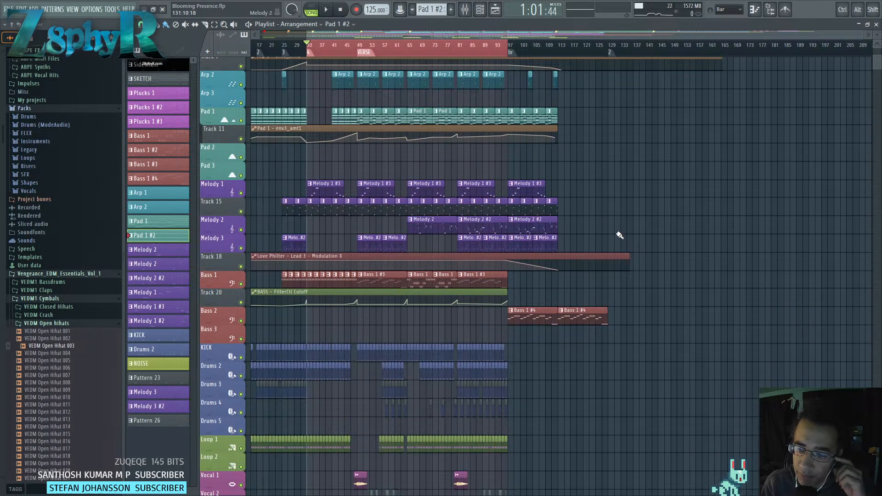
{"action": "left_click_drag", "start_coordinate": [613, 237], "coordinate": [547, 177]}
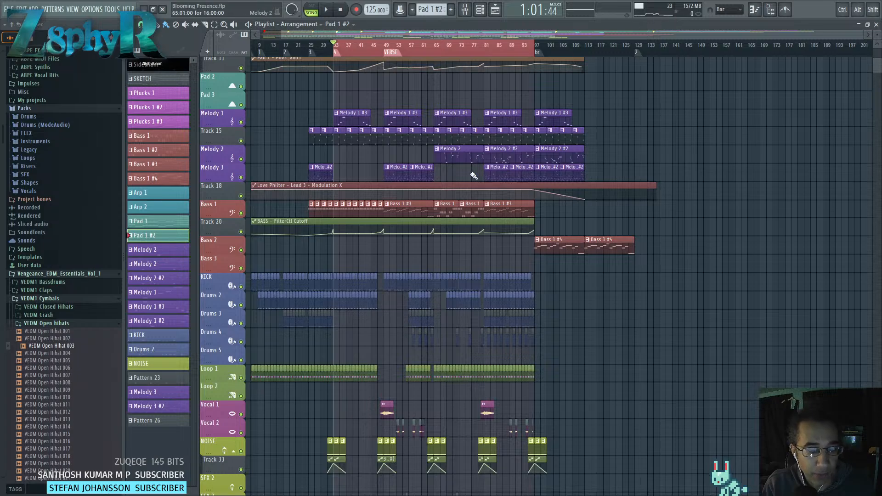
{"action": "scroll", "coordinate": [473, 175], "scroll_direction": "up", "scroll_amount": 4}
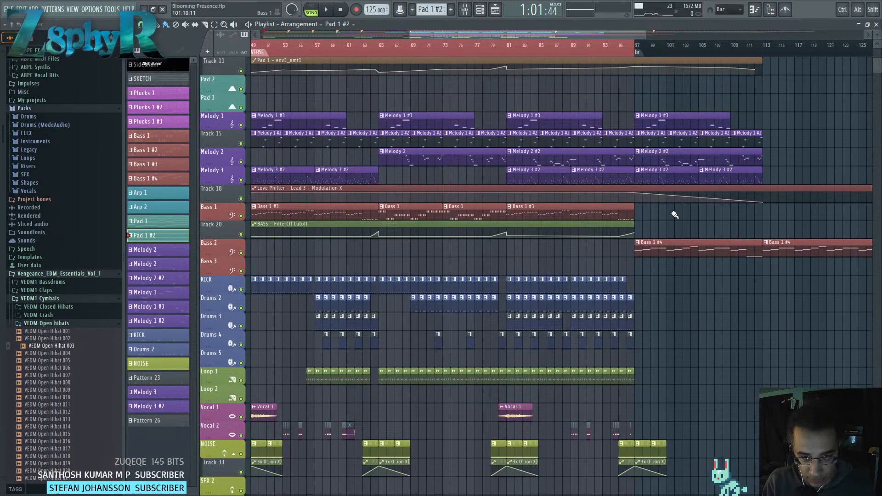
{"action": "left_click_drag", "start_coordinate": [588, 215], "coordinate": [519, 207]}
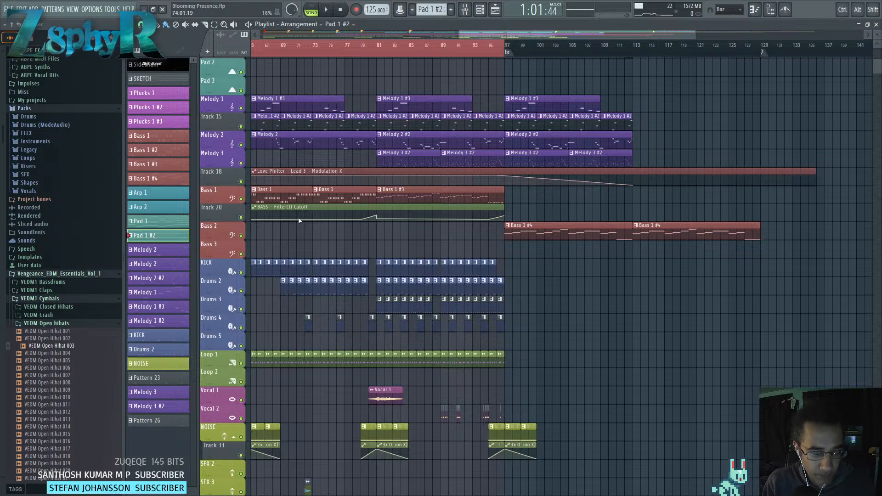
{"action": "right_click", "coordinate": [232, 244]}
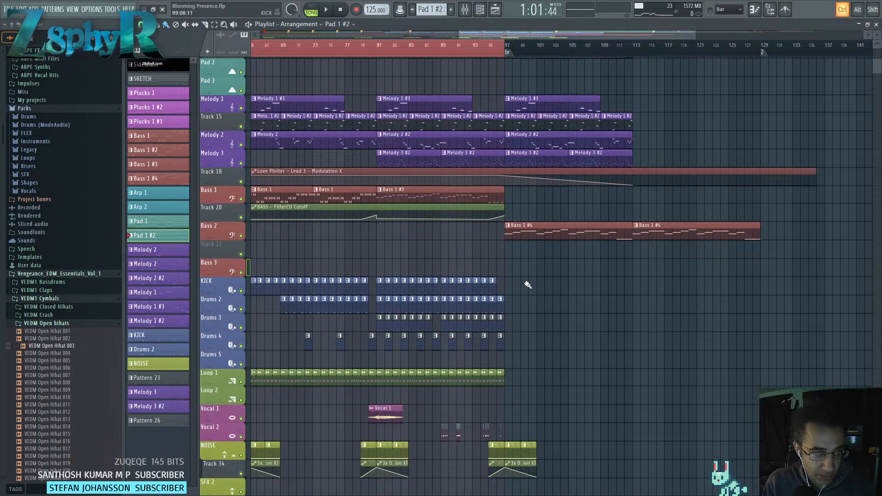
Find the mixer track fed by the BASS #2 channel of the Bass 1 #4 pattern and open its EQ.
{"action": "left_click", "coordinate": [464, 9]}
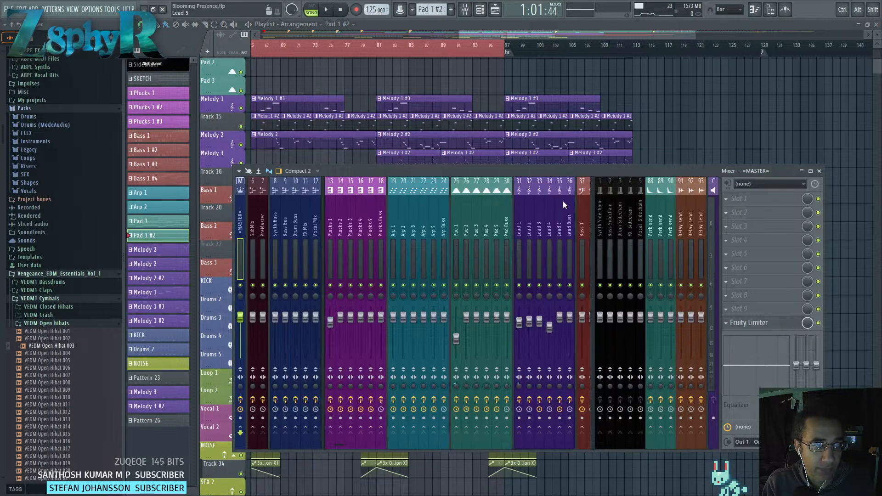
{"action": "left_click", "coordinate": [581, 217]}
{"action": "left_click", "coordinate": [472, 230]}
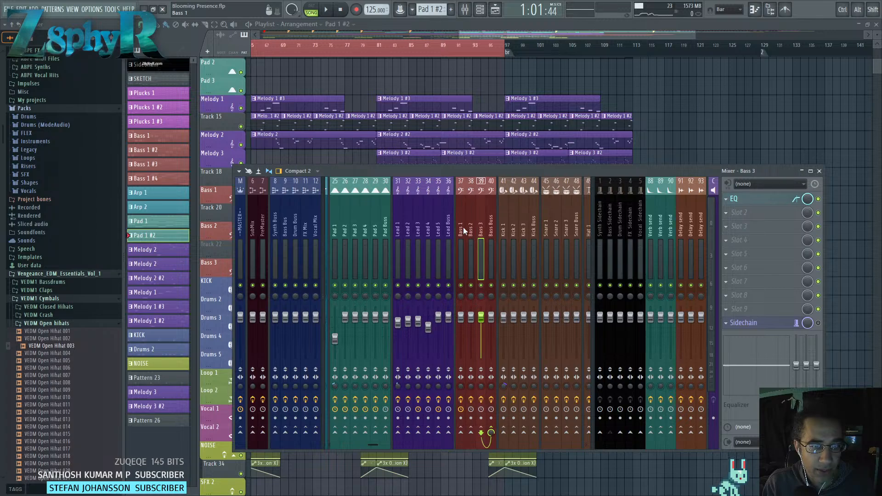
{"action": "key", "text": "F9"}
{"action": "double_click", "coordinate": [590, 226]}
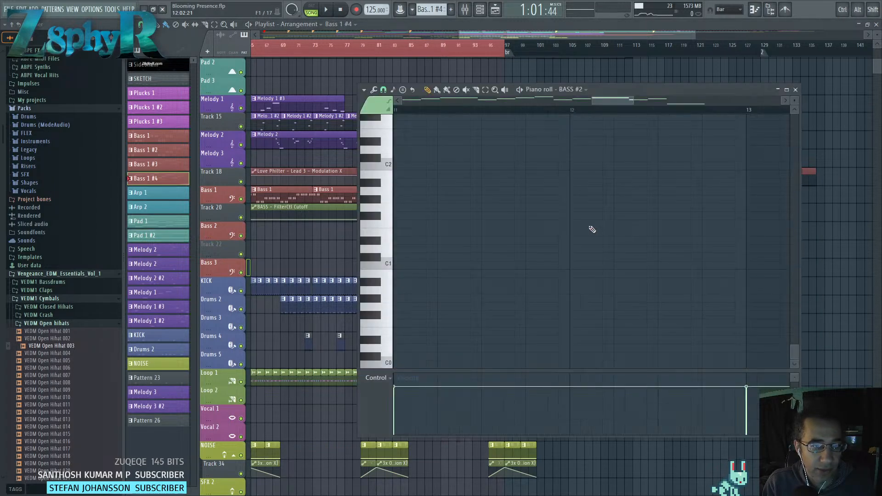
{"action": "left_click", "coordinate": [482, 13]}
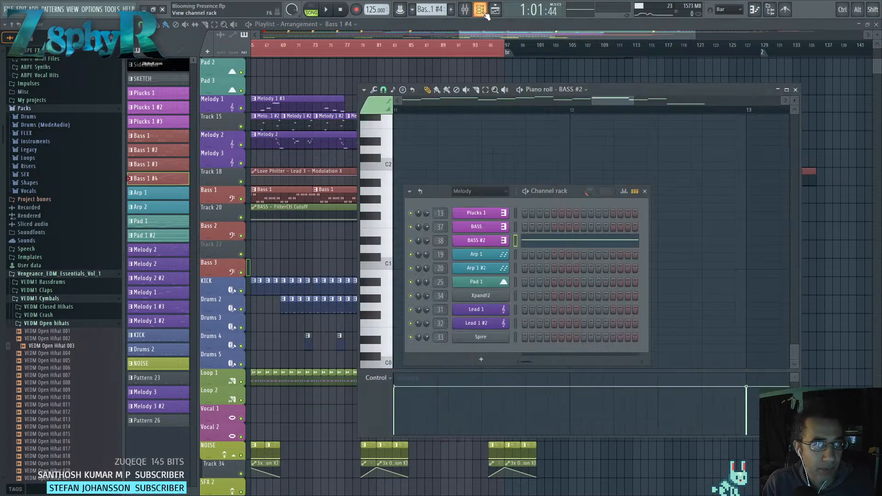
{"action": "double_click", "coordinate": [436, 242]}
{"action": "left_click", "coordinate": [742, 204]}
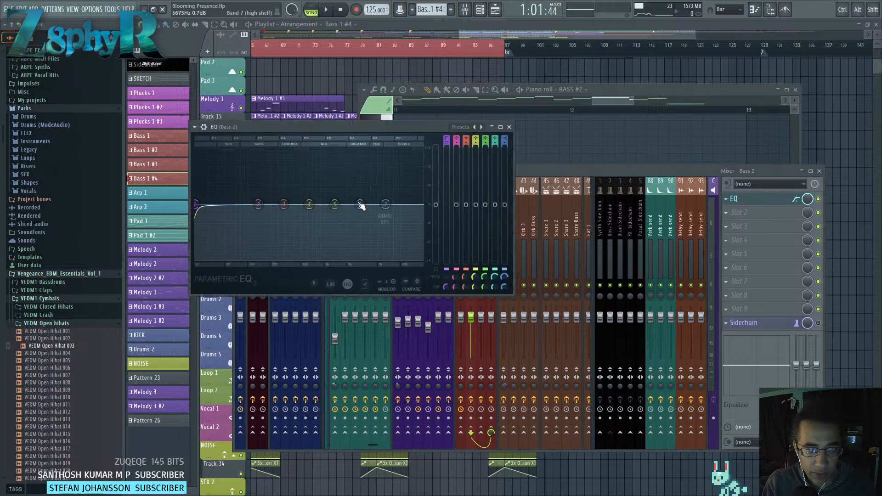
Clear the timeline selection and play from just before bar 97, removing the stray Bass 1 #4 clip on the Pad 2 track.
{"action": "left_click", "coordinate": [543, 73]}
{"action": "left_click", "coordinate": [505, 54], "text": "ctrl"}
{"action": "left_click", "coordinate": [547, 62]}
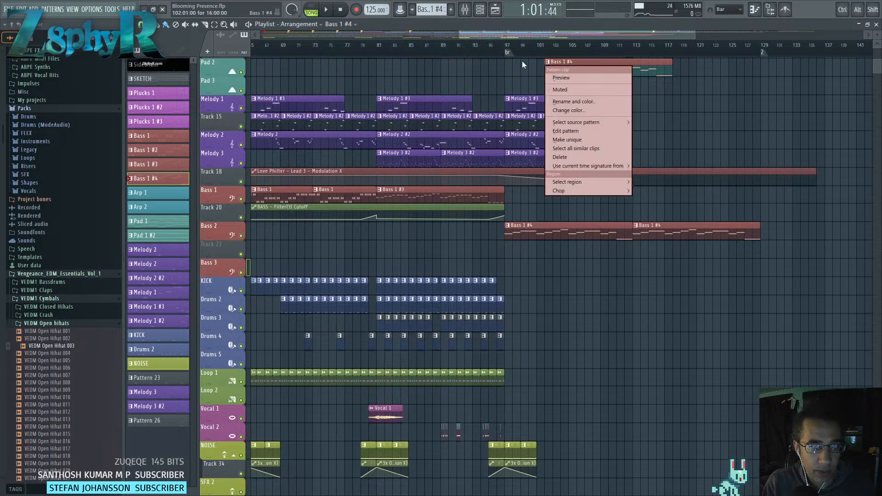
{"action": "left_click", "coordinate": [497, 52]}
{"action": "key", "text": "space"}
{"action": "right_click", "coordinate": [550, 68]}
Examine the arrangement around the break while it plays, from the plucks, arps and melodies down to the drums, noise and SFX.
{"action": "scroll", "coordinate": [561, 183], "scroll_direction": "down", "scroll_amount": 3}
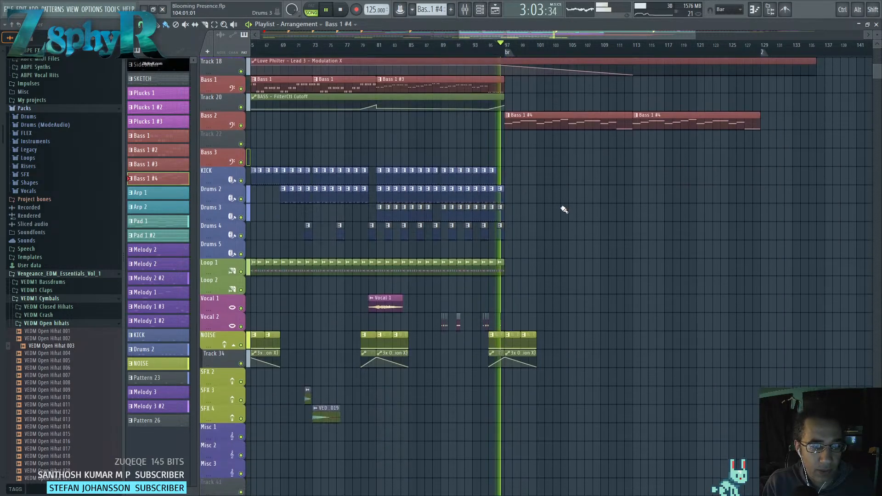
{"action": "mouse_move", "coordinate": [563, 208]}
{"action": "left_mouse_down"}
{"action": "mouse_move", "coordinate": [611, 205]}
{"action": "mouse_move", "coordinate": [562, 207]}
{"action": "left_mouse_up"}
{"action": "scroll", "coordinate": [518, 233], "scroll_direction": "up", "scroll_amount": 8}
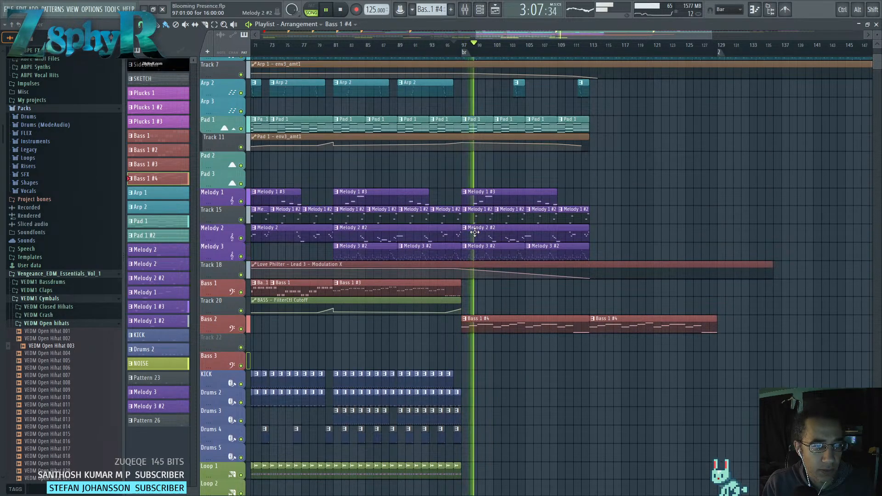
{"action": "left_click", "coordinate": [592, 279]}
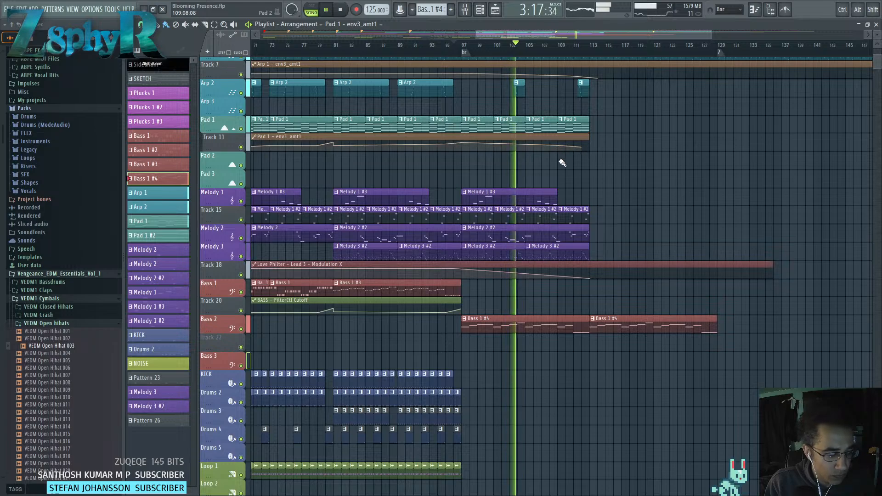
{"action": "scroll", "coordinate": [562, 162], "scroll_direction": "down", "scroll_amount": 5}
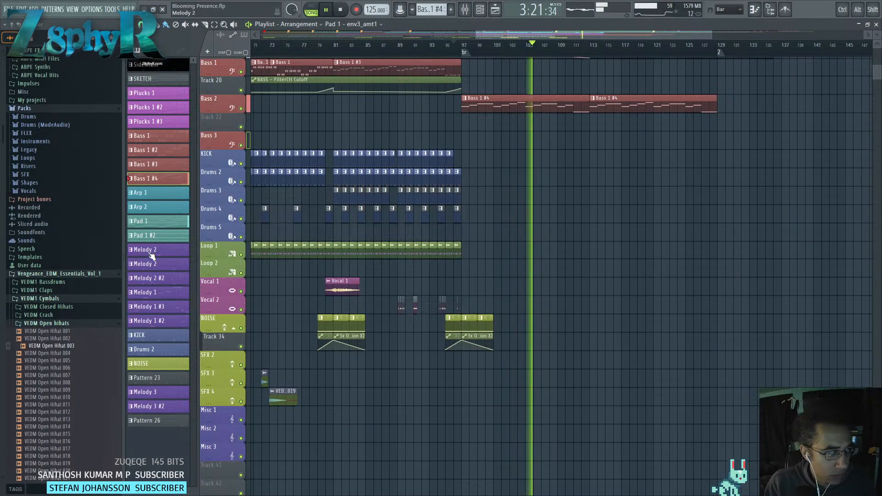
{"action": "scroll", "coordinate": [302, 263], "scroll_direction": "up", "scroll_amount": 5}
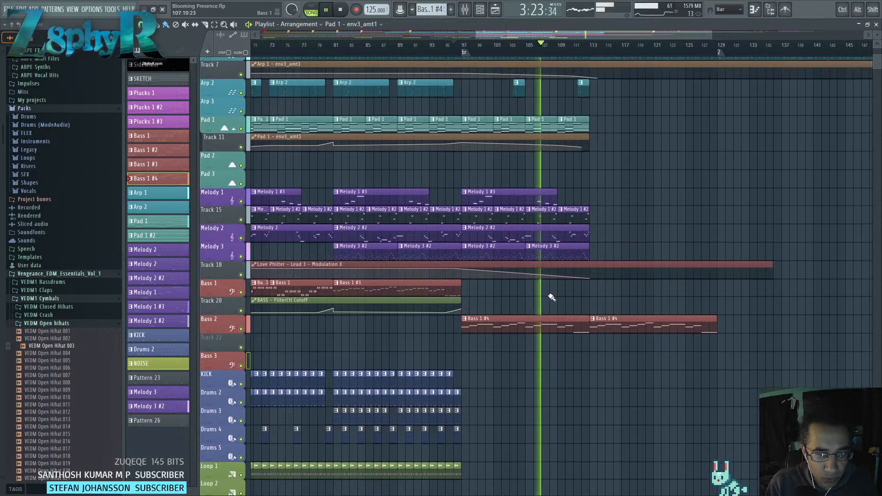
{"action": "scroll", "coordinate": [575, 147], "scroll_direction": "up", "scroll_amount": 2}
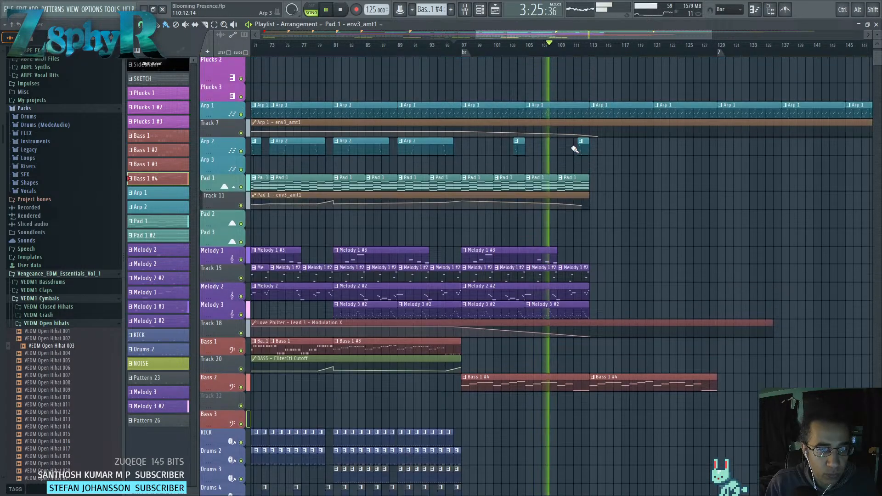
{"action": "scroll", "coordinate": [576, 161], "scroll_direction": "down", "scroll_amount": 4}
{"action": "scroll", "coordinate": [569, 226], "scroll_direction": "right", "scroll_amount": 3}
{"action": "scroll", "coordinate": [528, 207], "scroll_direction": "left", "scroll_amount": 2}
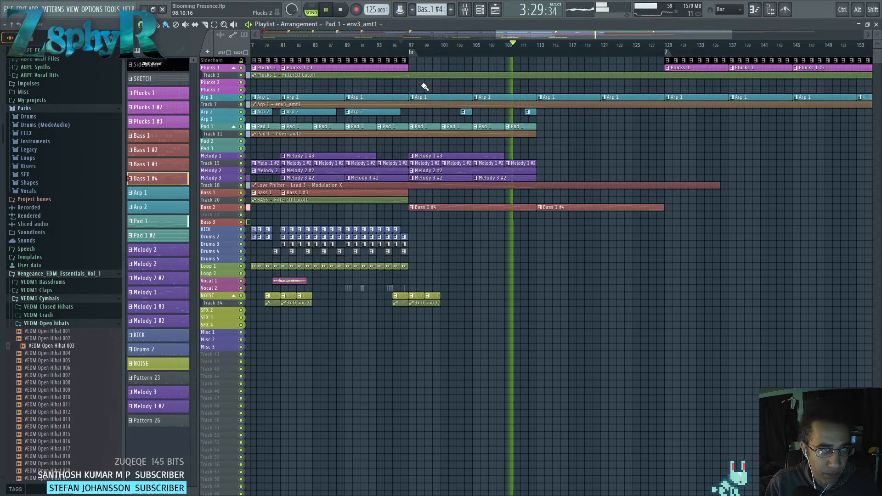
{"action": "left_click_drag", "start_coordinate": [425, 86], "coordinate": [501, 115]}
{"action": "scroll", "coordinate": [474, 98], "scroll_direction": "up", "scroll_amount": 4}
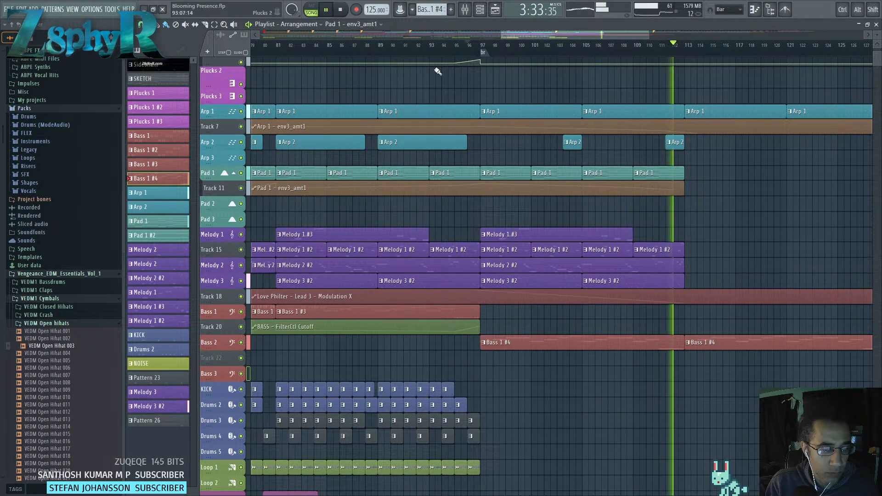
Replay the run-up to the break and delete the last Sidechain clips before bar 97.
{"action": "left_click", "coordinate": [423, 45]}
{"action": "scroll", "coordinate": [437, 76], "scroll_direction": "up", "scroll_amount": 2}
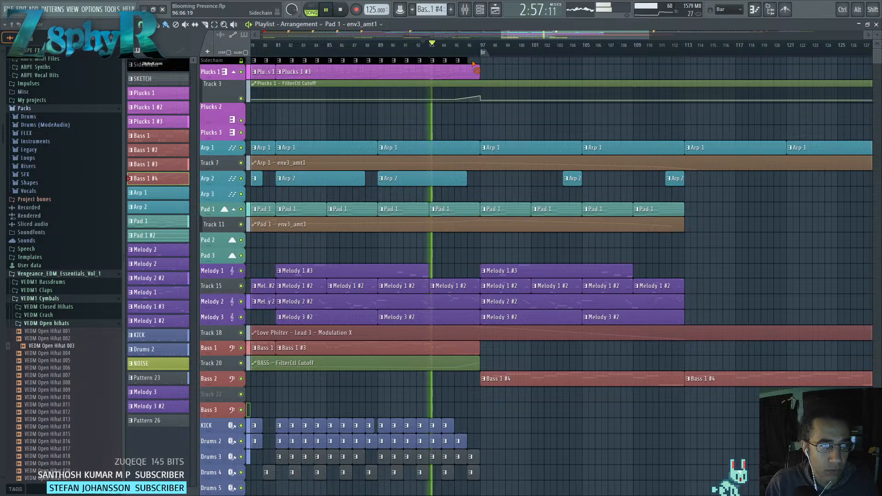
{"action": "scroll", "coordinate": [473, 69], "scroll_direction": "down", "scroll_amount": 4}
{"action": "scroll", "coordinate": [459, 138], "scroll_direction": "up", "scroll_amount": 4}
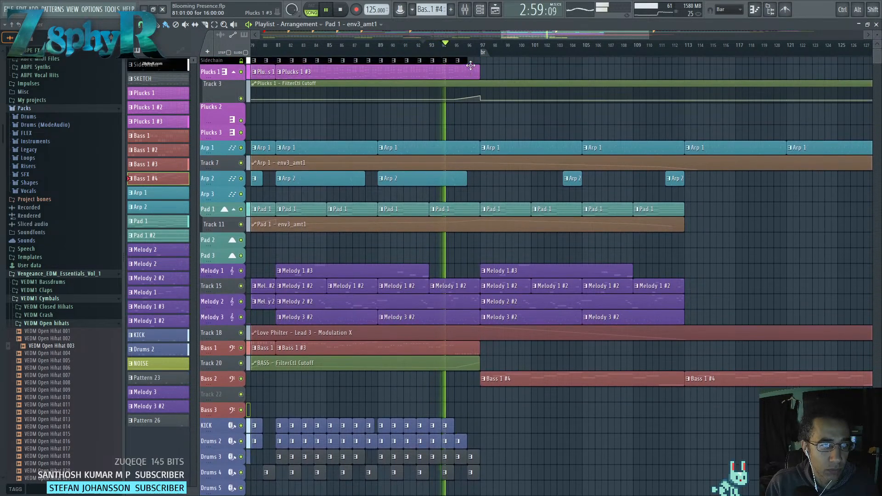
{"action": "right_click", "coordinate": [463, 56]}
{"action": "right_click", "coordinate": [464, 61]}
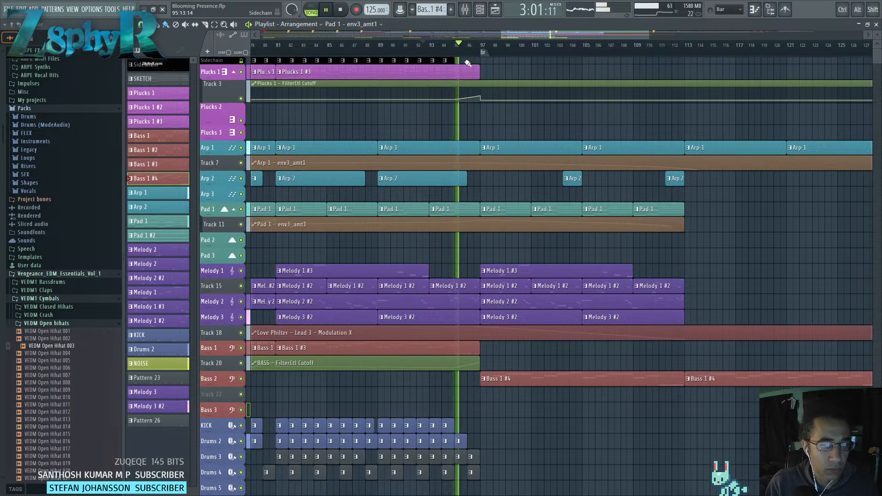
Collapse the Vengeance_EDM_Essentials_Vol_1 sample folders and look through the Drums (ModeAudio) pack's categories.
{"action": "scroll", "coordinate": [478, 138], "scroll_direction": "down", "scroll_amount": 8}
{"action": "scroll", "coordinate": [488, 197], "scroll_direction": "up", "scroll_amount": 2}
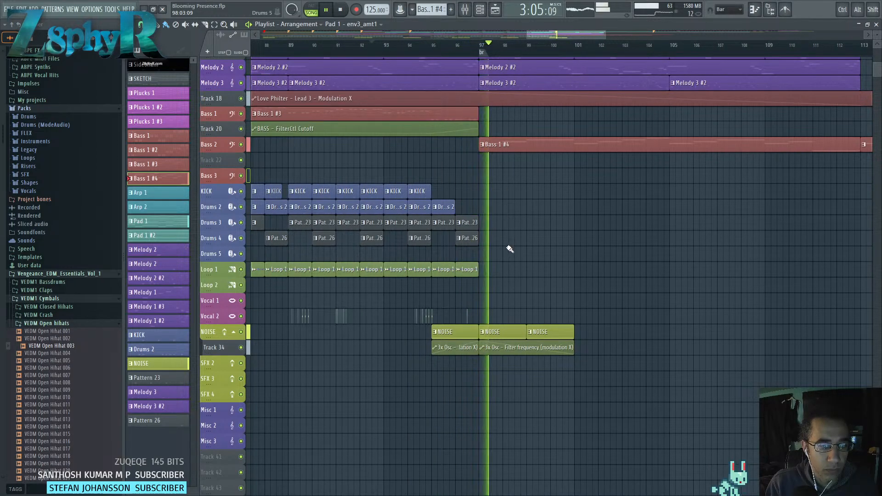
{"action": "scroll", "coordinate": [510, 249], "scroll_direction": "down", "scroll_amount": 1}
{"action": "left_click", "coordinate": [47, 323]}
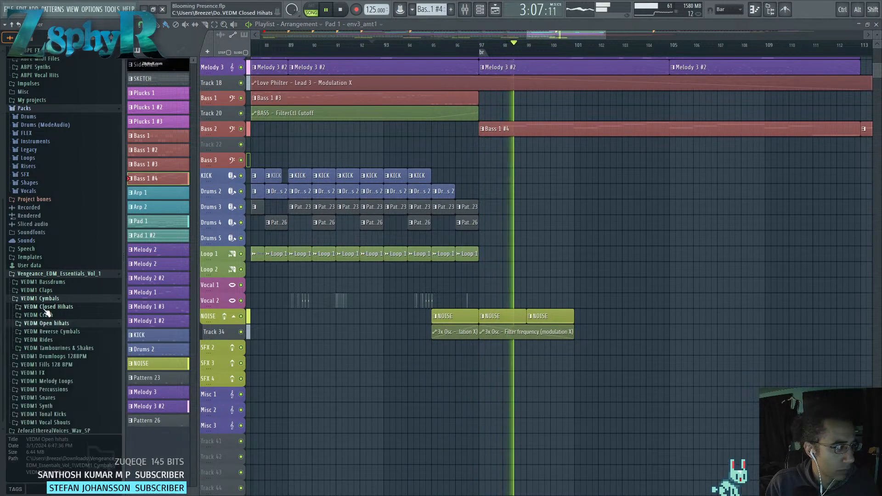
{"action": "left_click", "coordinate": [39, 298]}
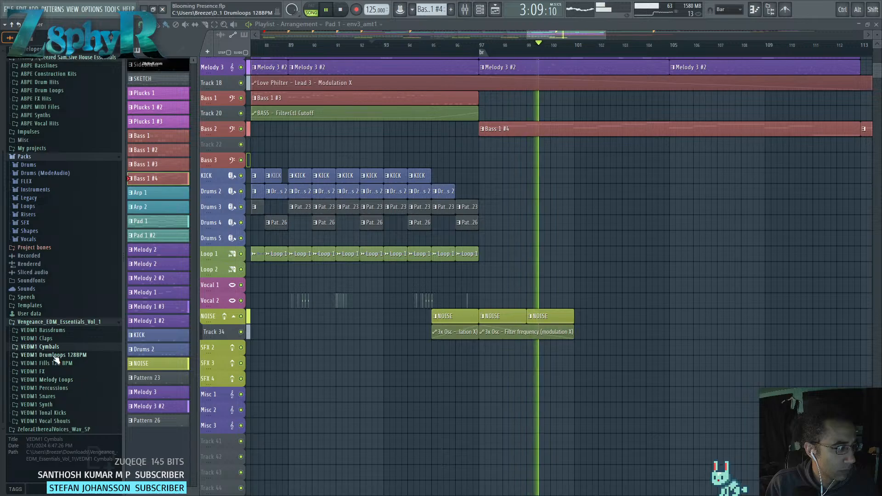
{"action": "left_click", "coordinate": [50, 322]}
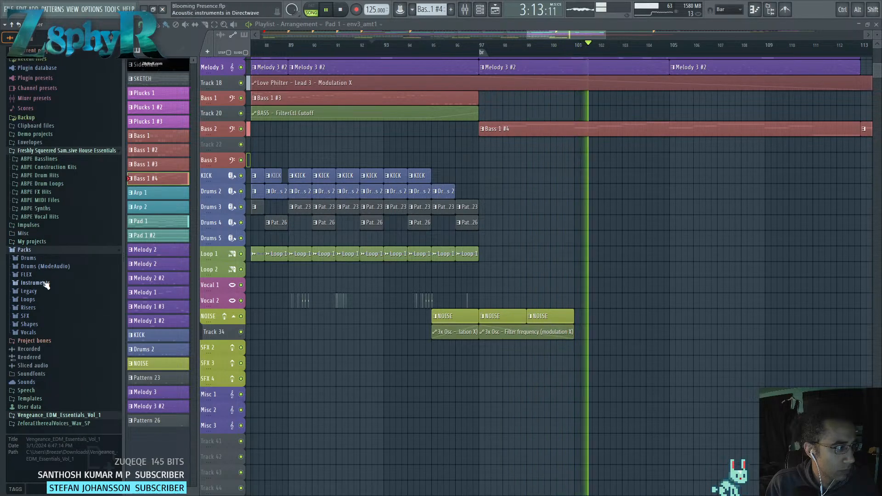
{"action": "left_click", "coordinate": [46, 267]}
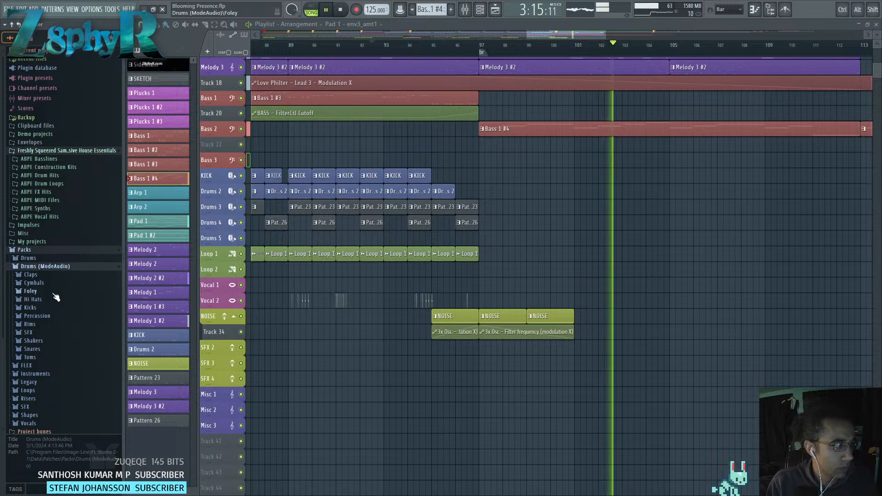
{"action": "left_click", "coordinate": [46, 267]}
Duplicate the Melody 1 #3, Melody 1 #2 and Melody 2 #2 clips of the break to bar 113, leaving out Melody 3 #2.
{"action": "scroll", "coordinate": [656, 289], "scroll_direction": "up", "scroll_amount": 1}
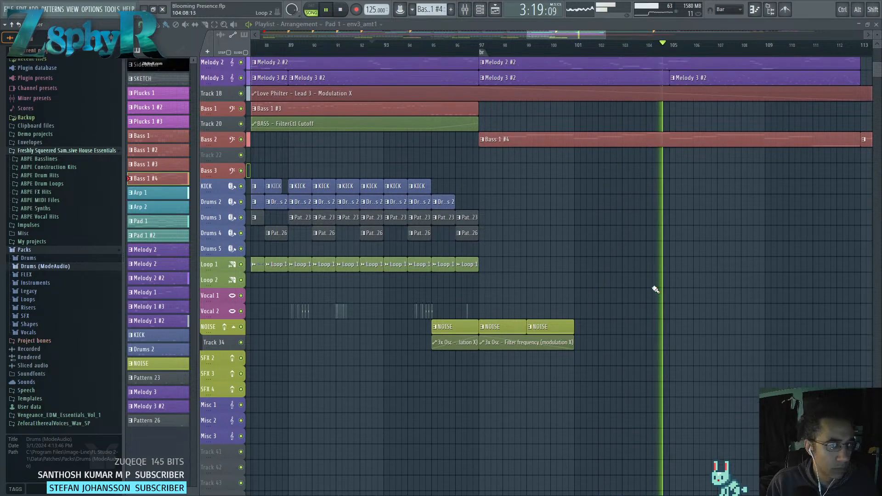
{"action": "scroll", "coordinate": [597, 312], "scroll_direction": "up", "scroll_amount": 2}
{"action": "scroll", "coordinate": [498, 289], "scroll_direction": "down", "scroll_amount": 3, "text": "ctrl"}
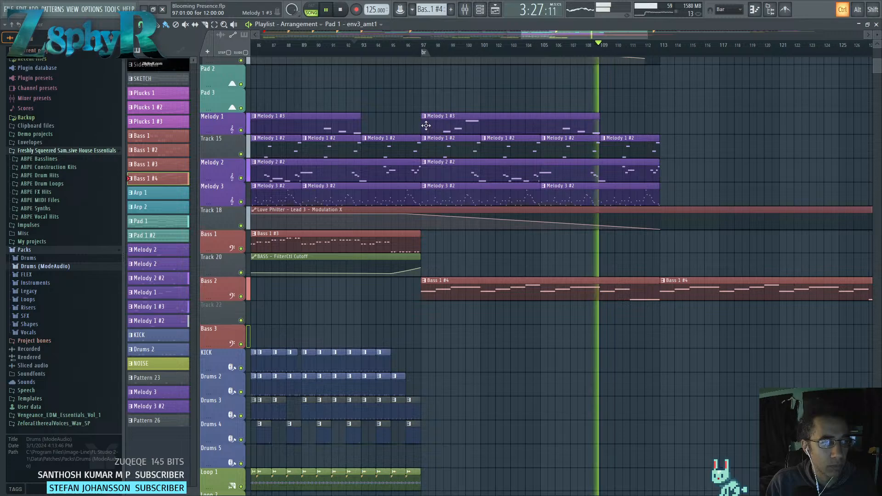
{"action": "left_click_drag", "start_coordinate": [425, 114], "coordinate": [637, 167]}
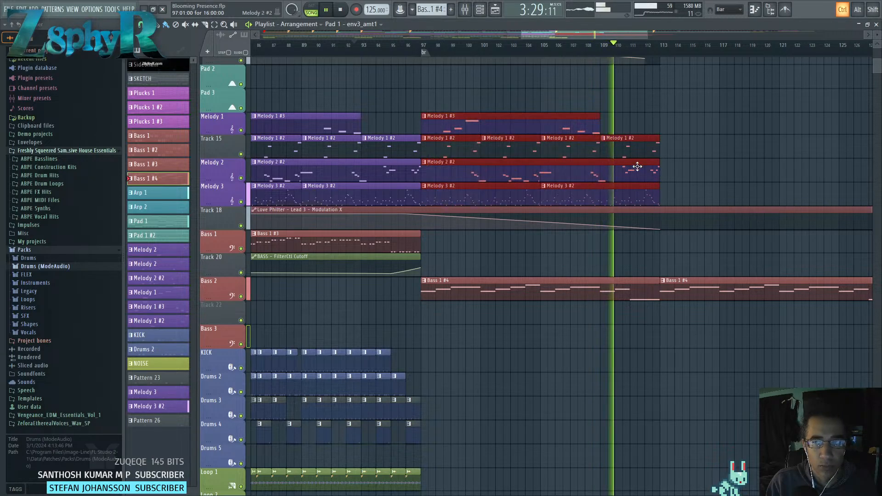
{"action": "key", "text": "ctrl+b"}
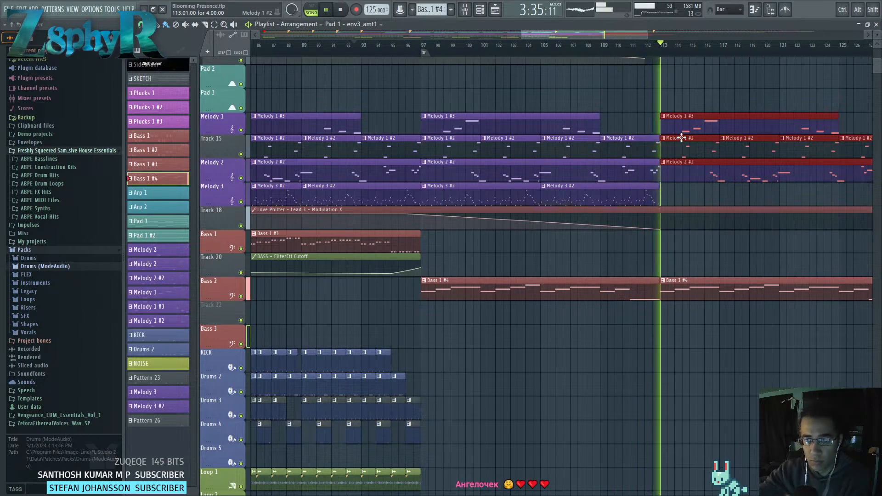
{"action": "left_click_drag", "start_coordinate": [659, 188], "coordinate": [574, 171]}
{"action": "left_click", "coordinate": [672, 194], "text": "ctrl"}
{"action": "scroll", "coordinate": [666, 199], "scroll_direction": "down", "scroll_amount": 1}
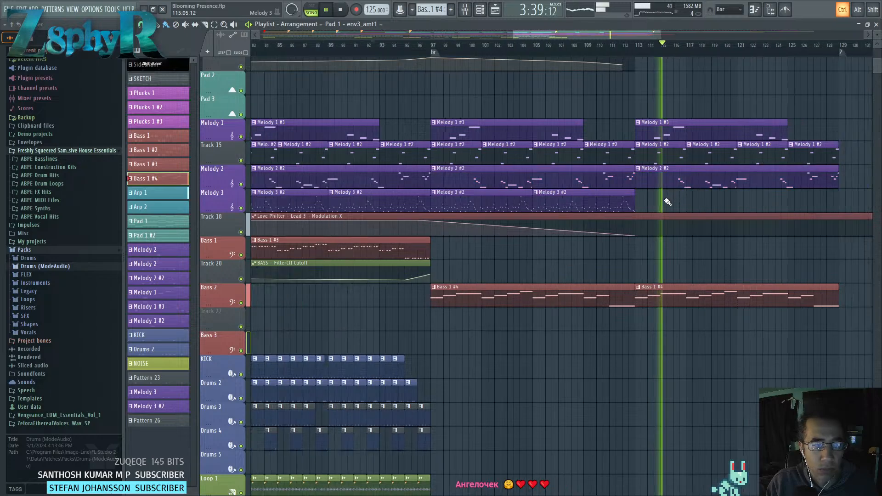
Merge the two Melody 2 #2 clips from bar 97 onward into a single pattern clip and clear the selection.
{"action": "scroll", "coordinate": [663, 198], "scroll_direction": "down", "scroll_amount": 1}
{"action": "left_click_drag", "start_coordinate": [659, 183], "coordinate": [625, 176]}
{"action": "key", "text": "ctrl+g"}
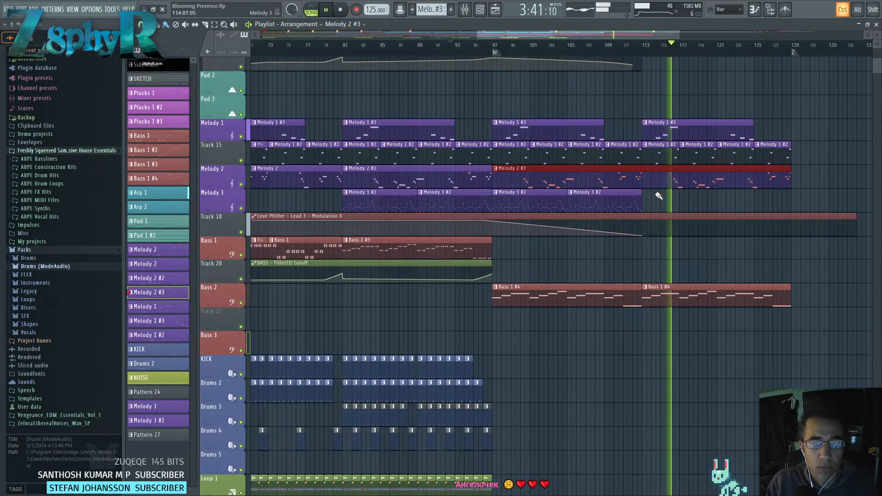
{"action": "left_click", "coordinate": [658, 195], "text": "ctrl"}
Check the mixer levels while the second half of the break plays.
{"action": "left_click", "coordinate": [467, 12]}
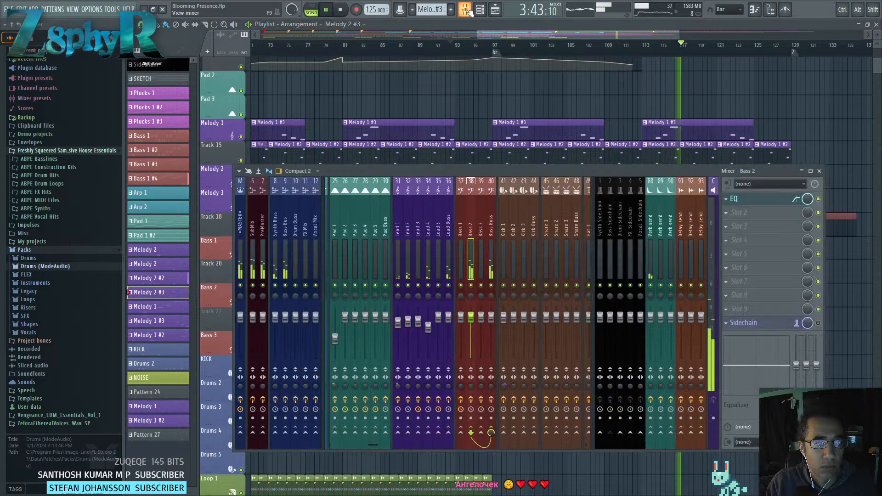
{"action": "left_click", "coordinate": [464, 9]}
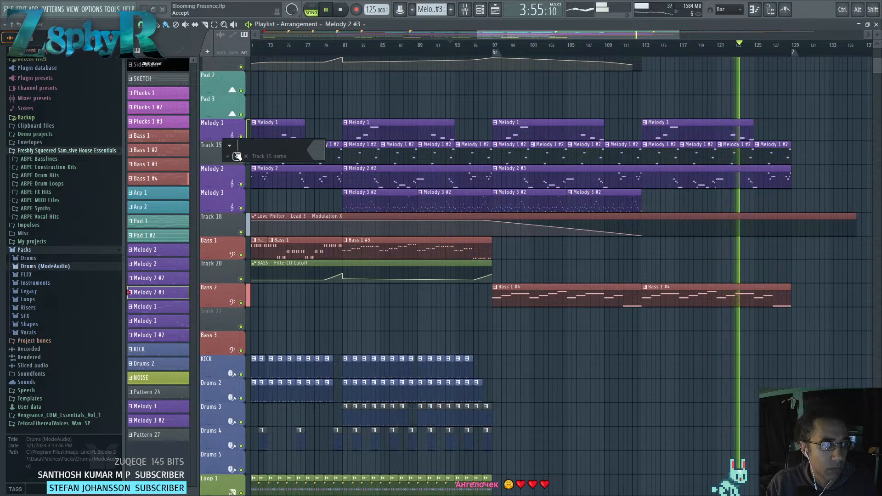
Play the break from bar 97 and duplicate its two Melody 3 #2 clips to bar 113.
{"action": "double_click", "coordinate": [217, 134]}
{"action": "key", "text": "Return"}
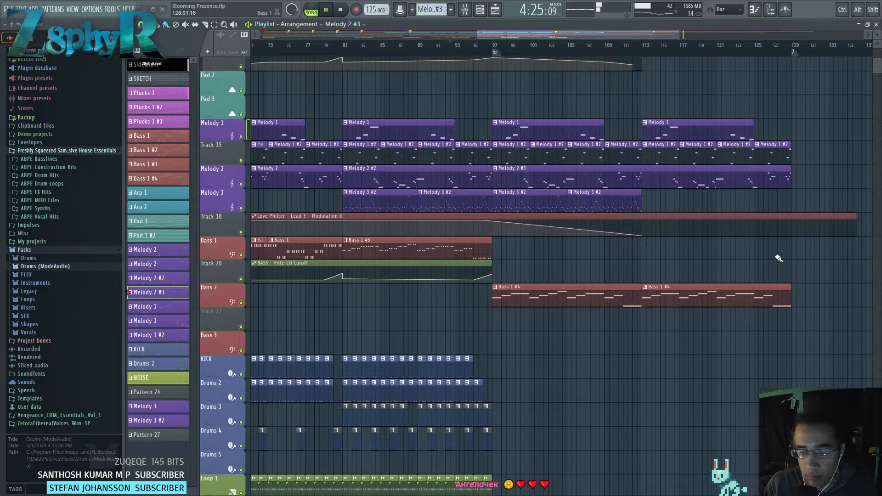
{"action": "scroll", "coordinate": [525, 249], "scroll_direction": "down", "scroll_amount": 3}
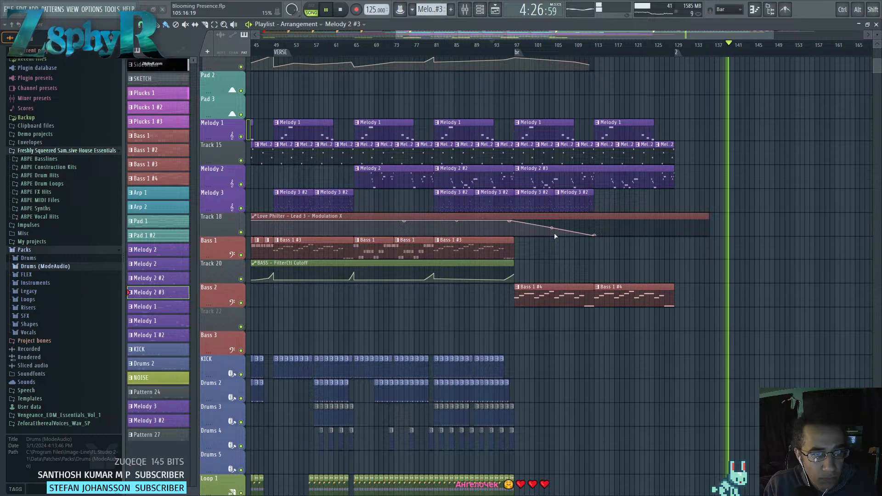
{"action": "left_click", "coordinate": [516, 46]}
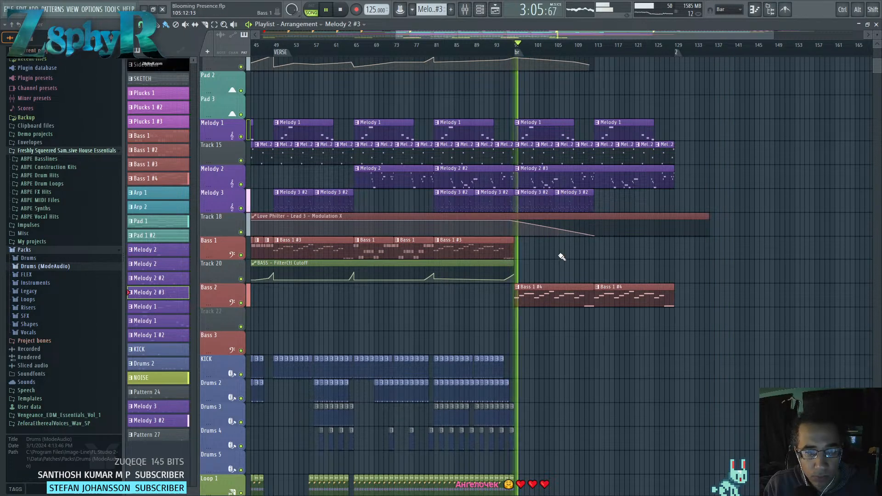
{"action": "scroll", "coordinate": [602, 234], "scroll_direction": "up", "scroll_amount": 2}
{"action": "mouse_move", "coordinate": [604, 251]}
{"action": "left_mouse_down"}
{"action": "mouse_move", "coordinate": [533, 252]}
{"action": "mouse_move", "coordinate": [617, 248]}
{"action": "left_mouse_up"}
{"action": "key", "text": "ctrl+d"}
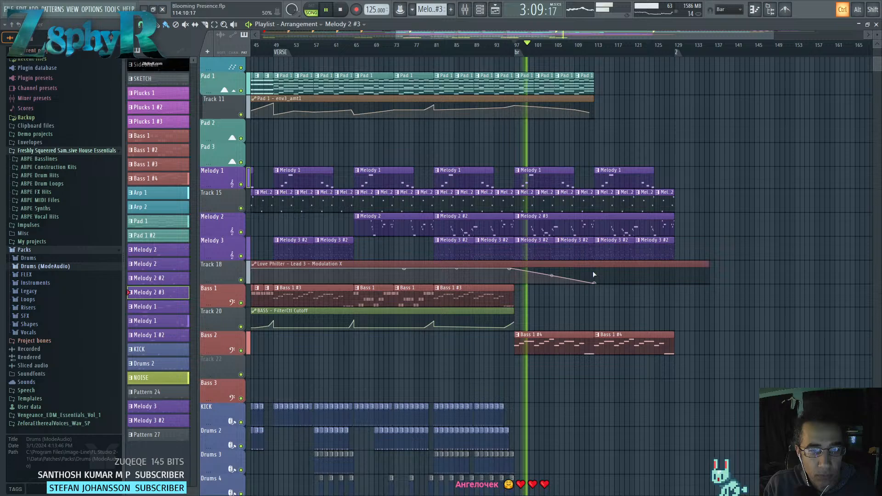
Look through the program's audio, MIDI, general and file settings, leaving them as they are.
{"action": "double_click", "coordinate": [530, 224]}
{"action": "key", "text": "F6"}
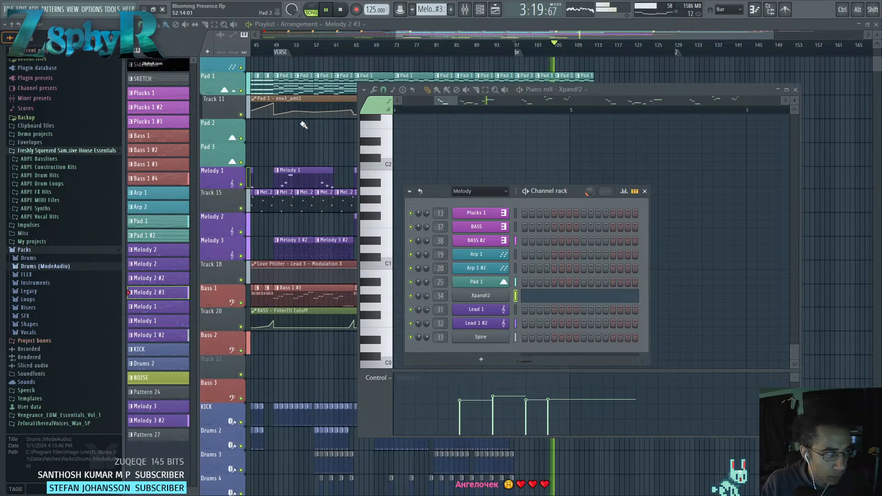
{"action": "left_click", "coordinate": [99, 10]}
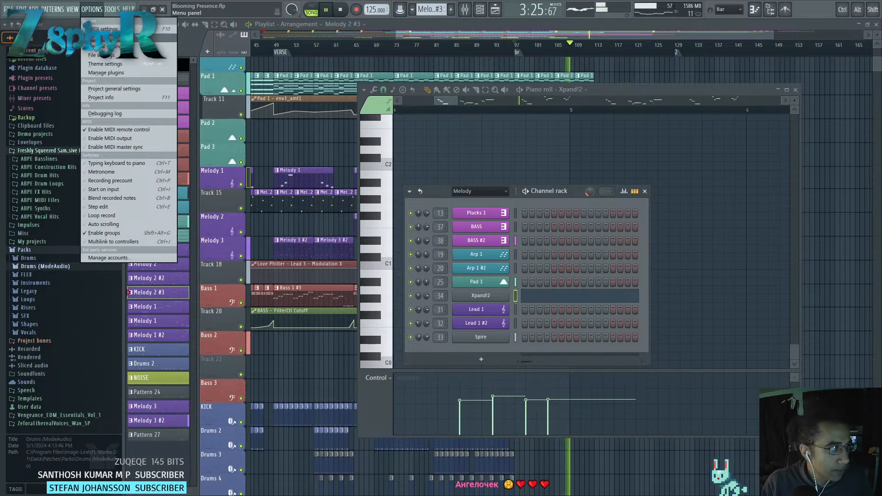
{"action": "left_click", "coordinate": [122, 47]}
{"action": "left_click", "coordinate": [328, 64]}
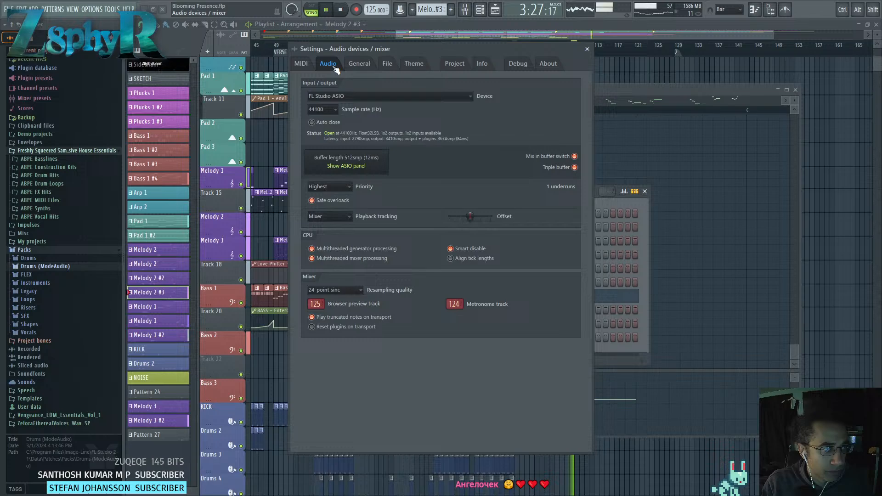
{"action": "left_click", "coordinate": [300, 64]}
{"action": "left_click", "coordinate": [359, 64]}
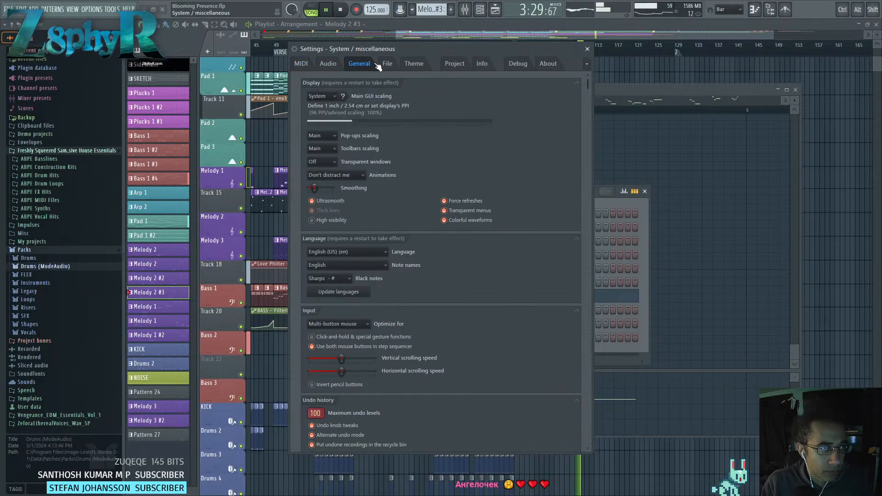
{"action": "left_click", "coordinate": [387, 64]}
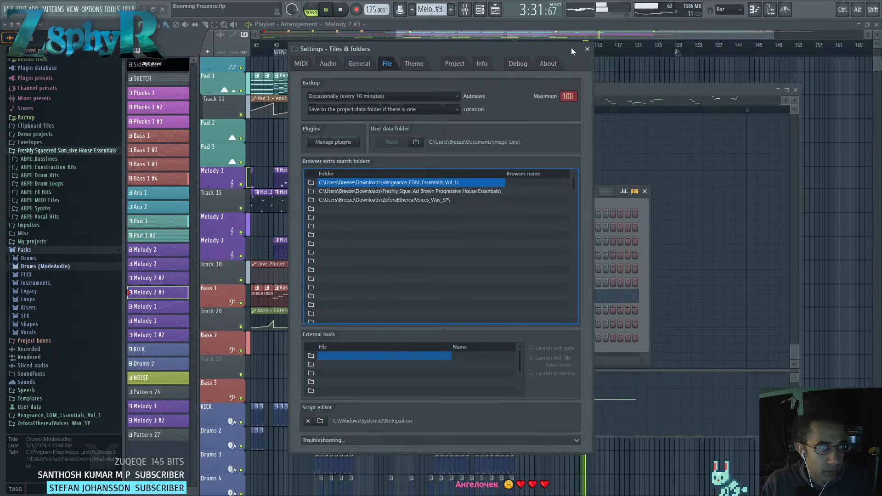
{"action": "left_click", "coordinate": [588, 48]}
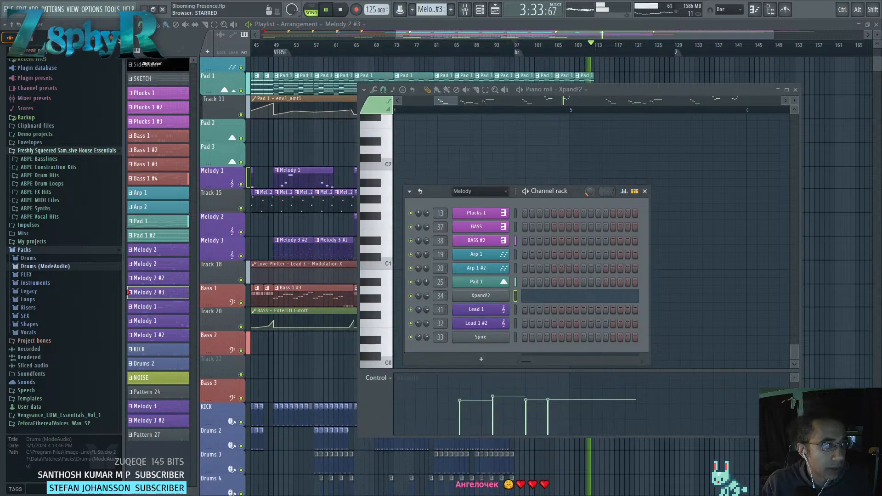
Look through the playlist's options for editing, viewing, snapping, zooming, clip sources and song jumps.
{"action": "left_click", "coordinate": [133, 27]}
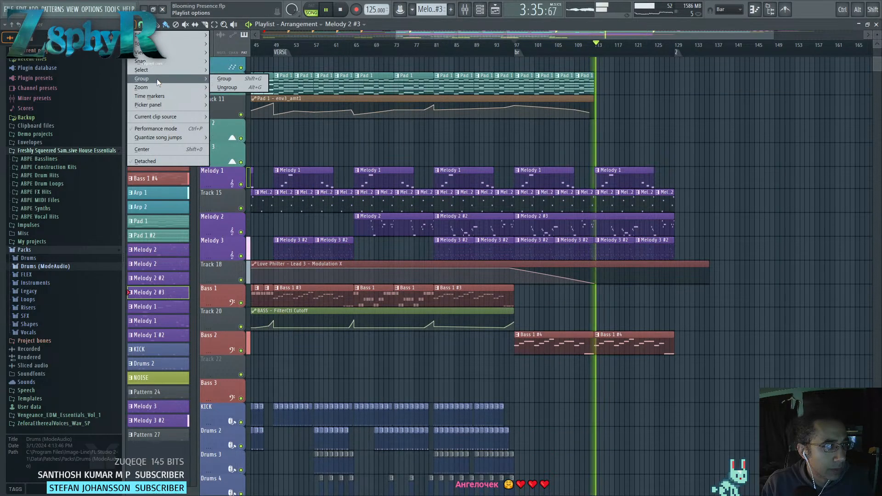
{"action": "mouse_move", "coordinate": [169, 35]}
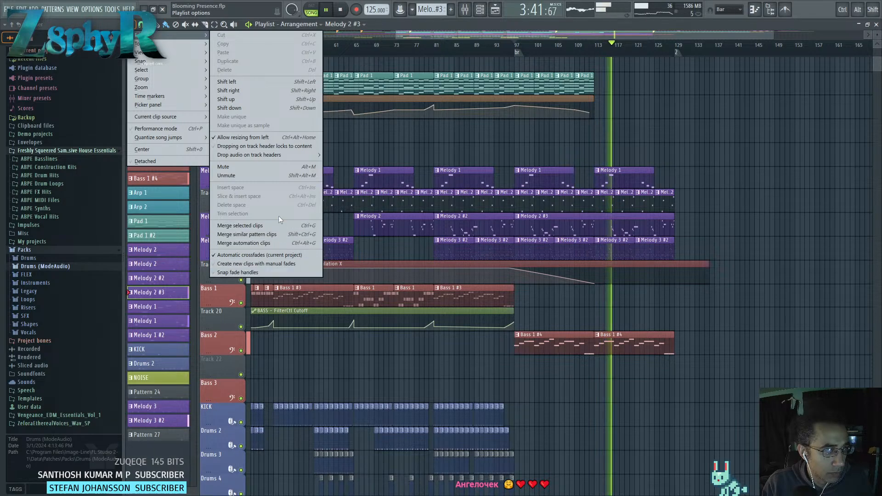
{"action": "mouse_move", "coordinate": [271, 153]}
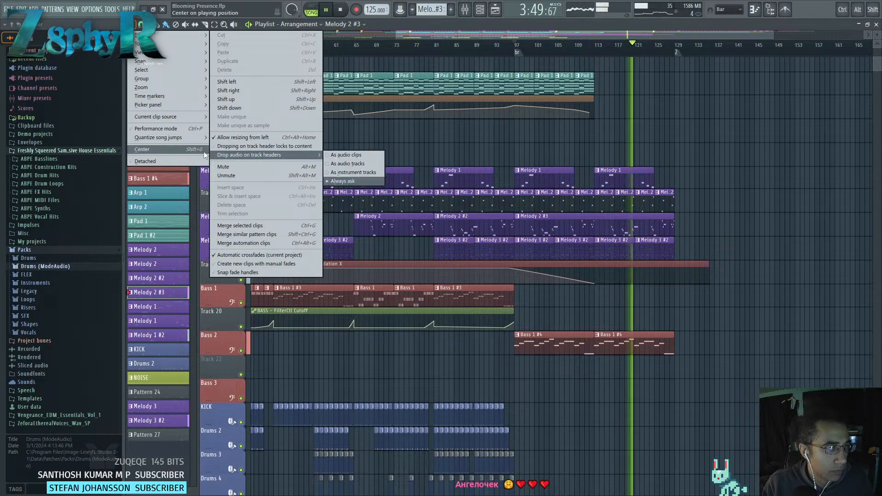
{"action": "mouse_move", "coordinate": [173, 140]}
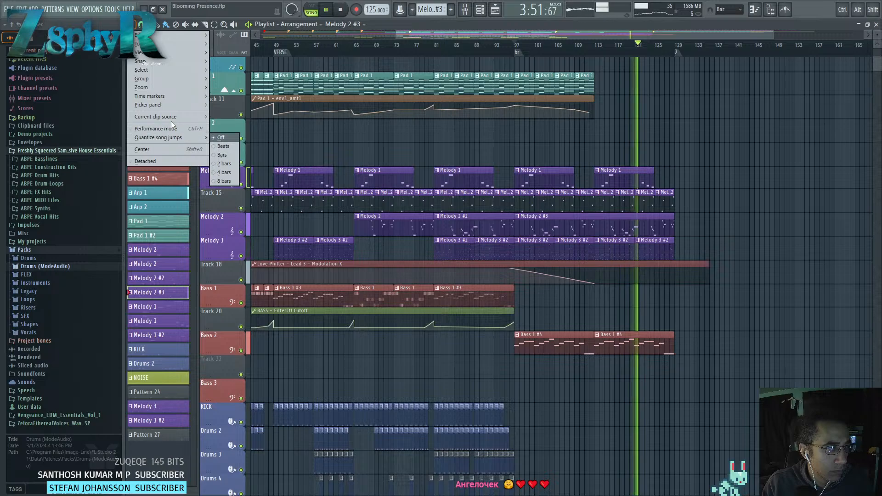
{"action": "mouse_move", "coordinate": [170, 115]}
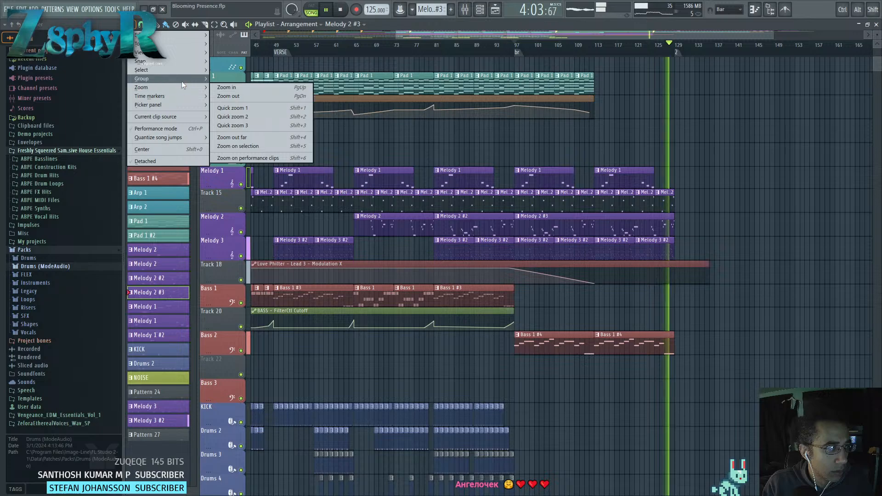
{"action": "mouse_move", "coordinate": [181, 69]}
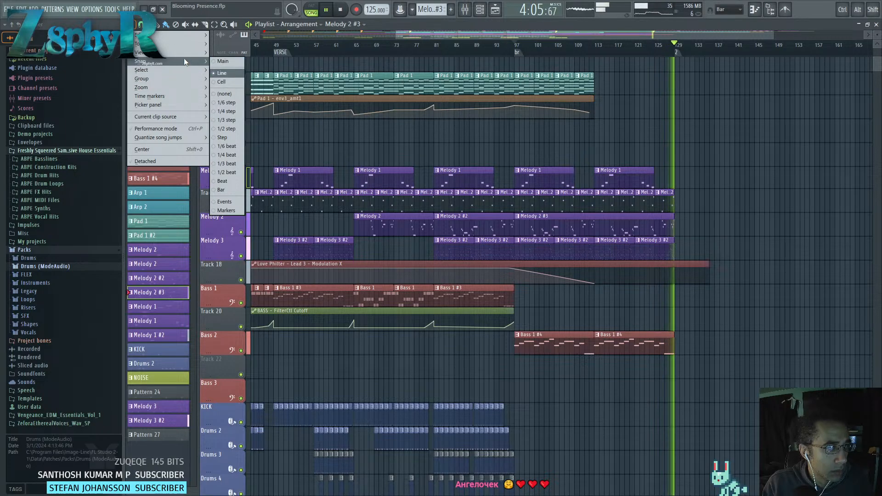
{"action": "mouse_move", "coordinate": [184, 49]}
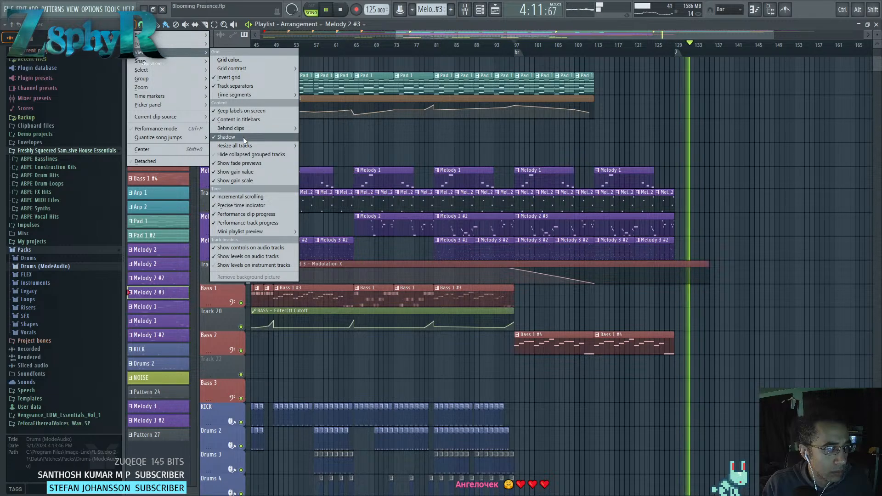
{"action": "mouse_move", "coordinate": [255, 129]}
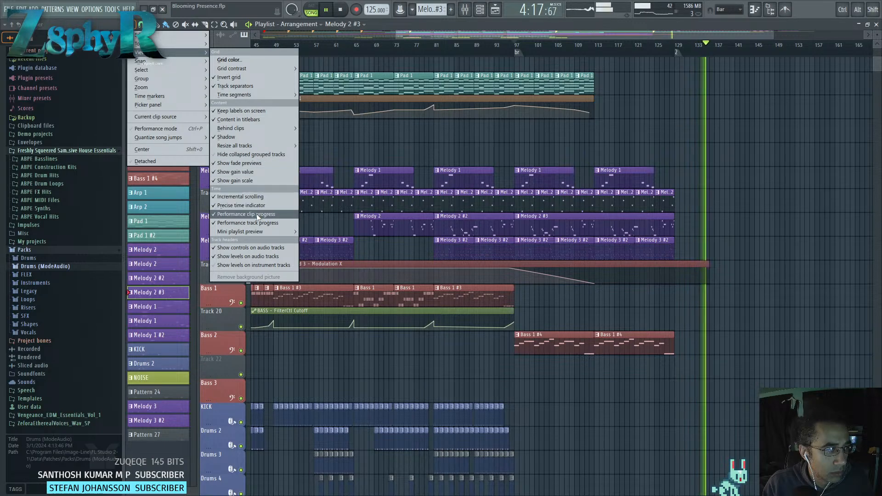
{"action": "mouse_move", "coordinate": [257, 230]}
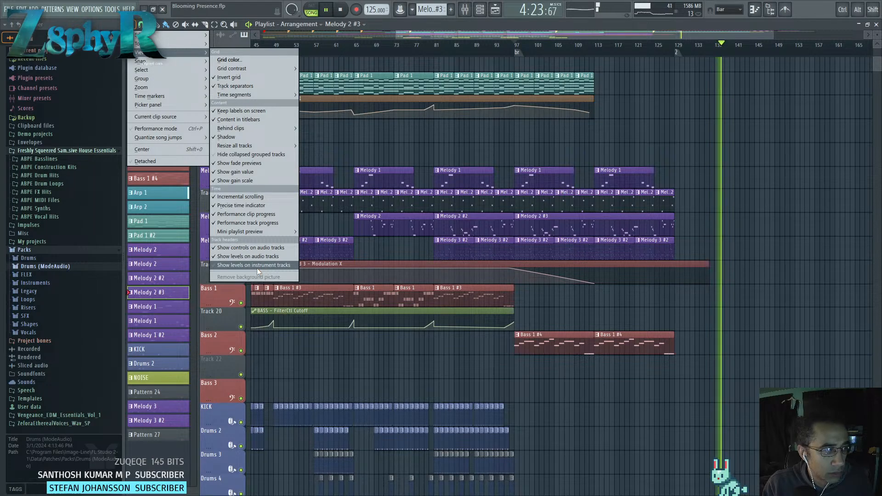
{"action": "mouse_move", "coordinate": [172, 46]}
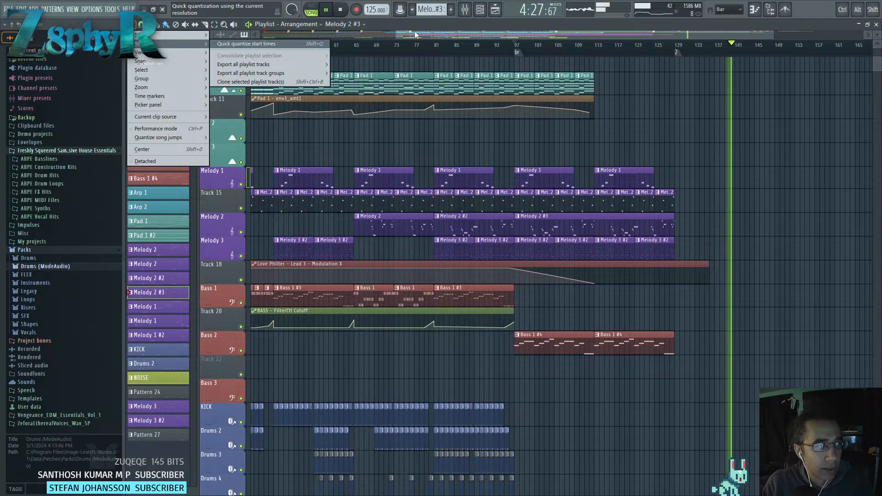
{"action": "left_click", "coordinate": [246, 44]}
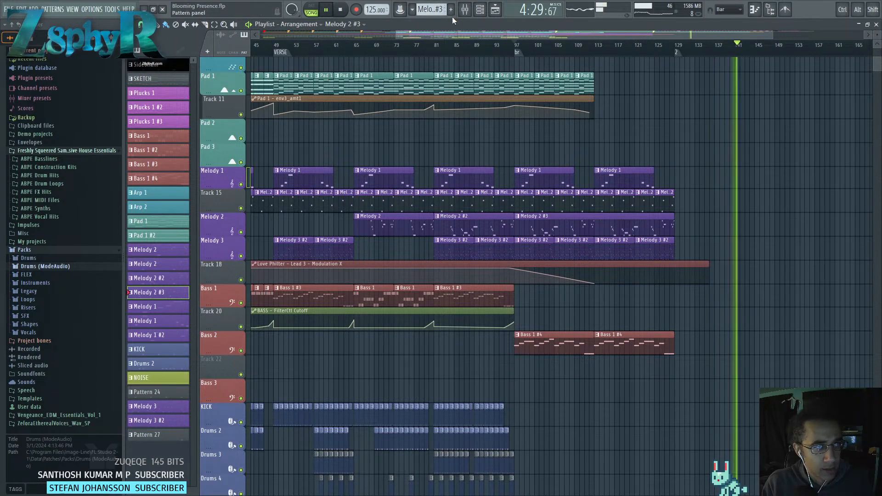
Open the mixer and look through its options, including the view and detached settings.
{"action": "left_click", "coordinate": [464, 10]}
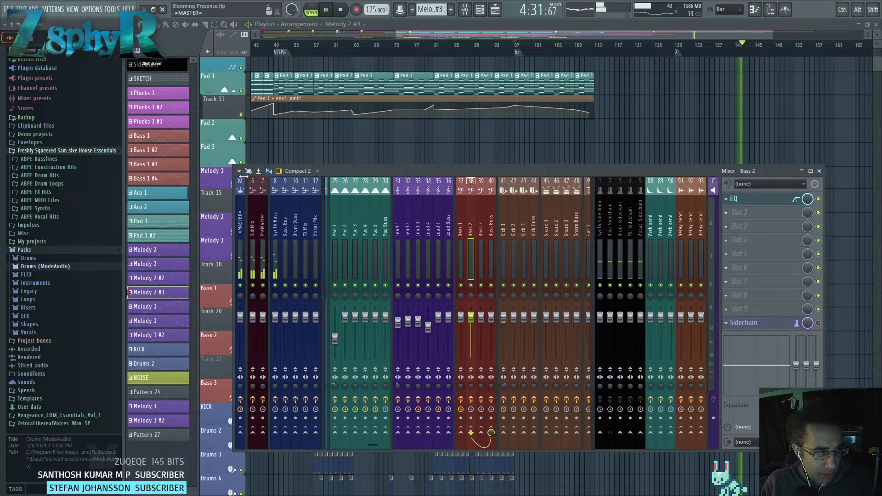
{"action": "left_click", "coordinate": [238, 171]}
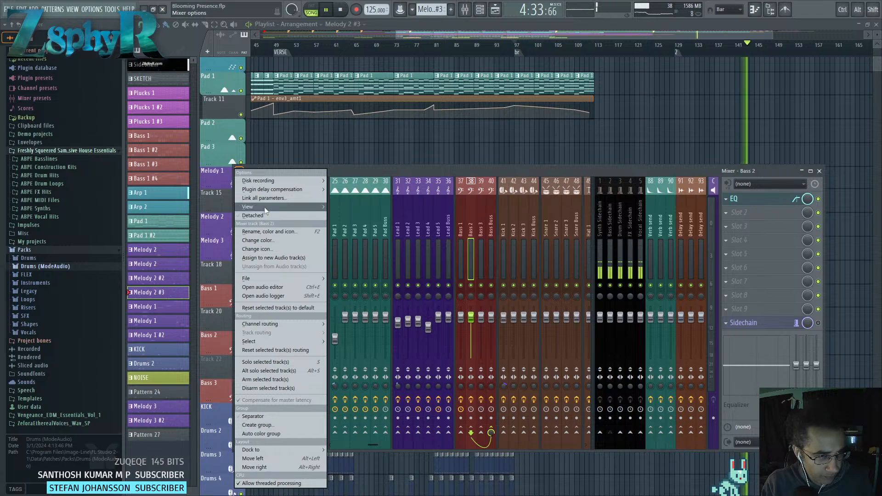
{"action": "mouse_move", "coordinate": [264, 207]}
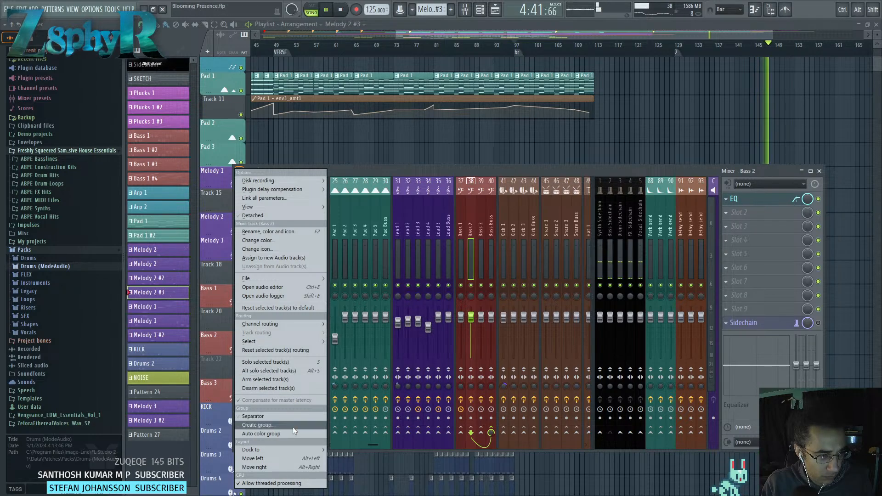
{"action": "left_click", "coordinate": [253, 215]}
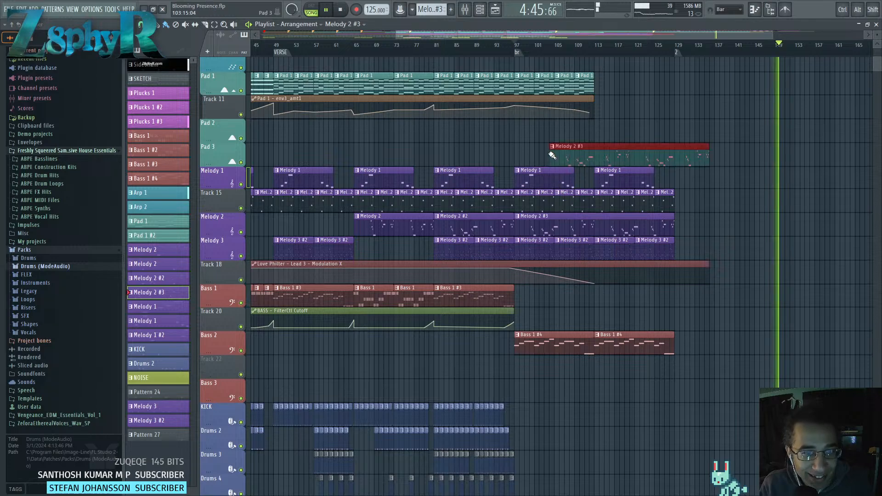
Restart playback at bar 97 and select the whole break up to bar 129 as the time range.
{"action": "left_click", "coordinate": [511, 47]}
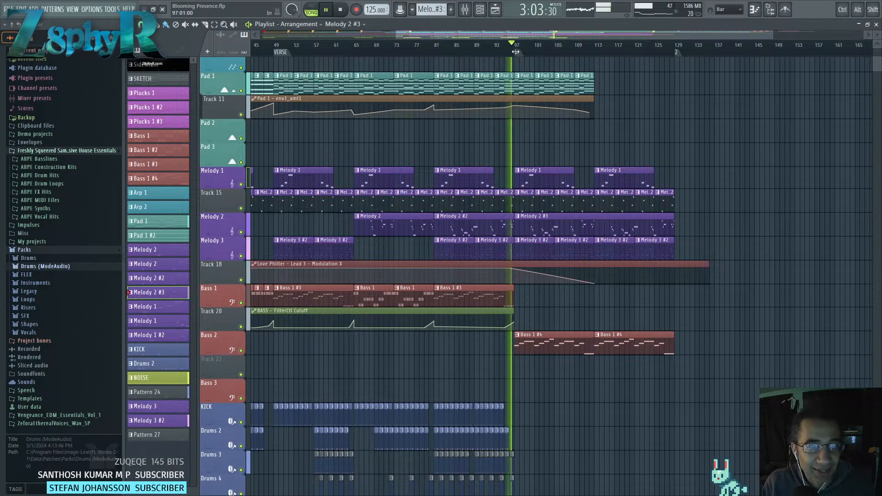
{"action": "double_click", "coordinate": [527, 47], "text": "ctrl"}
{"action": "left_click", "coordinate": [551, 134], "text": "ctrl"}
{"action": "scroll", "coordinate": [554, 184], "scroll_direction": "up", "scroll_amount": 3}
{"action": "scroll", "coordinate": [574, 270], "scroll_direction": "down", "scroll_amount": 4}
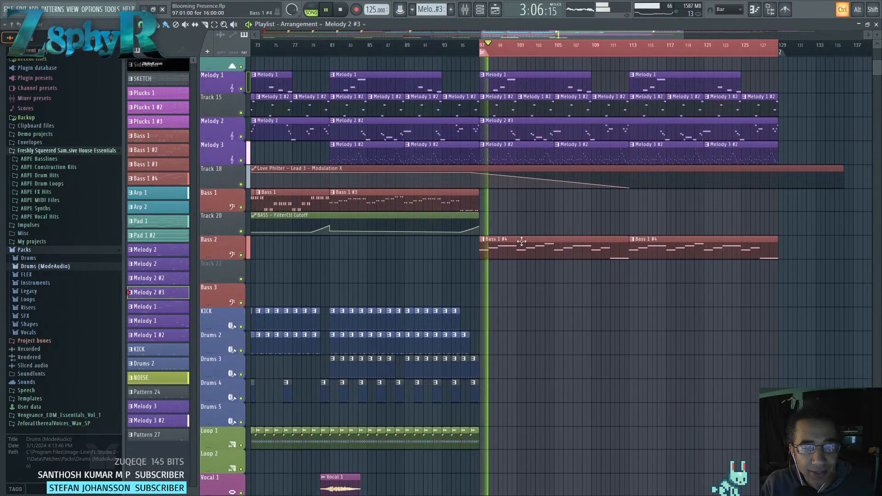
{"action": "scroll", "coordinate": [505, 221], "scroll_direction": "up", "scroll_amount": 4}
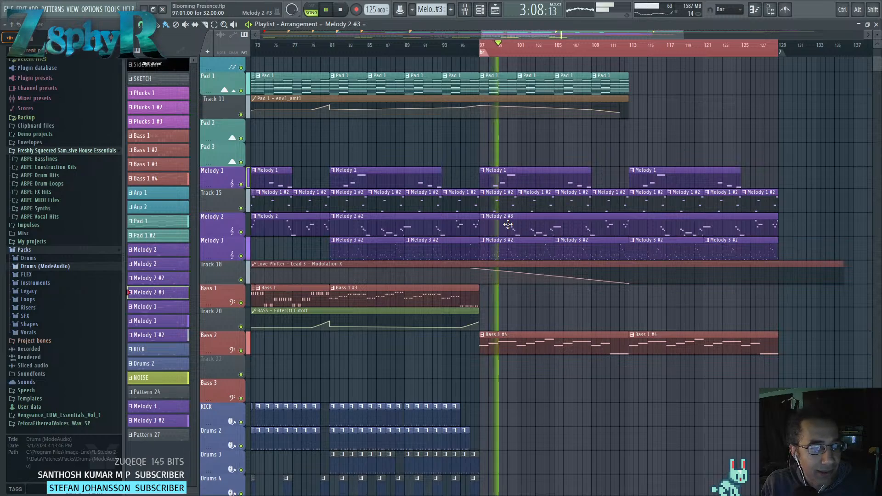
Restore the playlist from its maximized state, narrow it, move it aside to uncover the mixer, and extend its height.
{"action": "key", "text": "F6"}
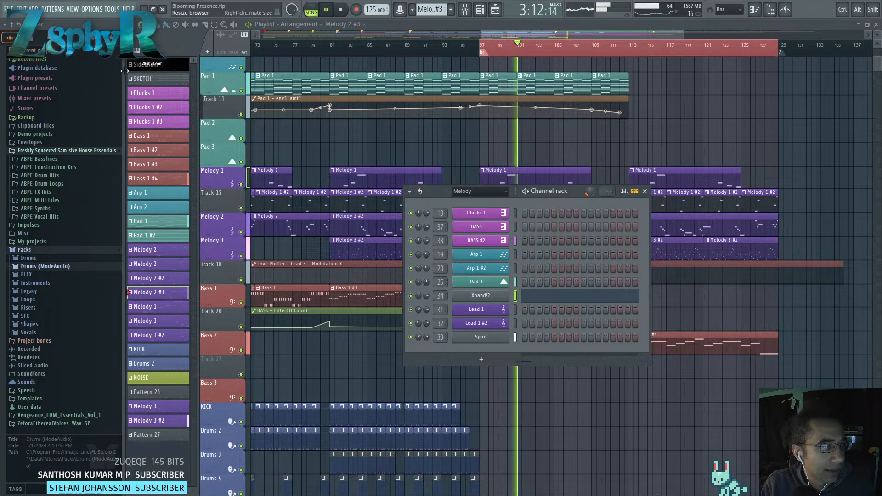
{"action": "key", "text": "F6"}
{"action": "double_click", "coordinate": [516, 24]}
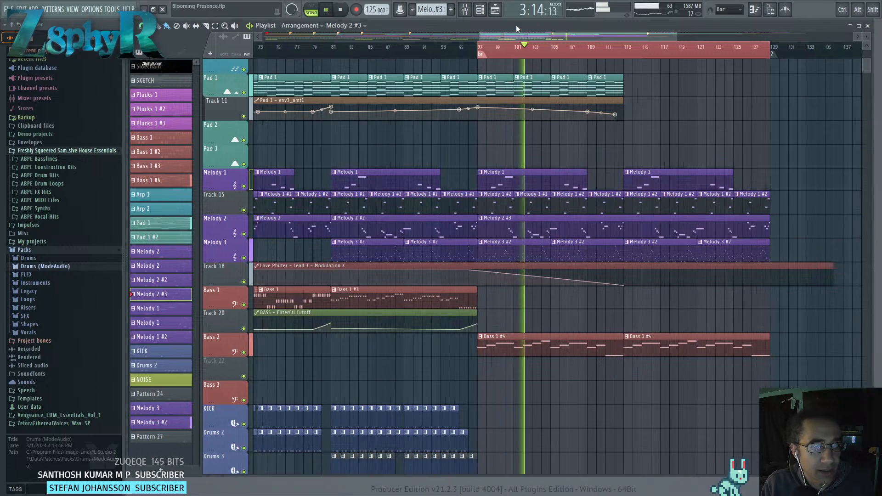
{"action": "left_click_drag", "start_coordinate": [874, 72], "coordinate": [690, 71]}
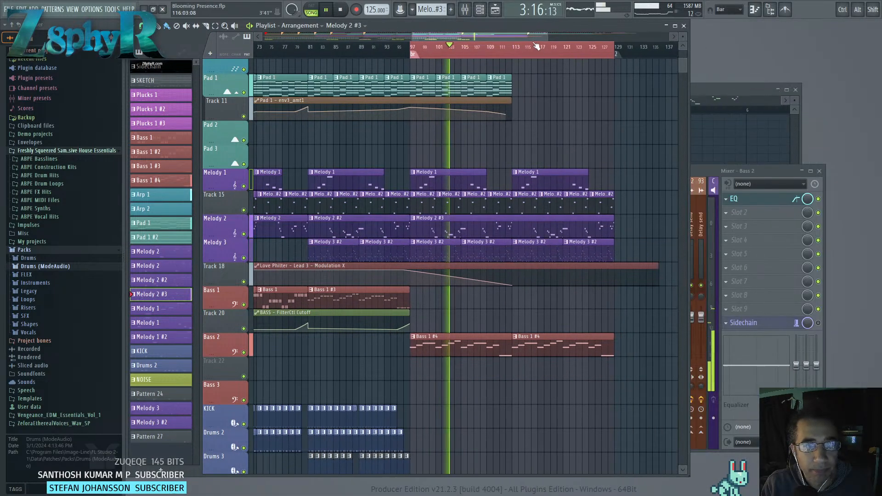
{"action": "left_click_drag", "start_coordinate": [545, 26], "coordinate": [737, 25]}
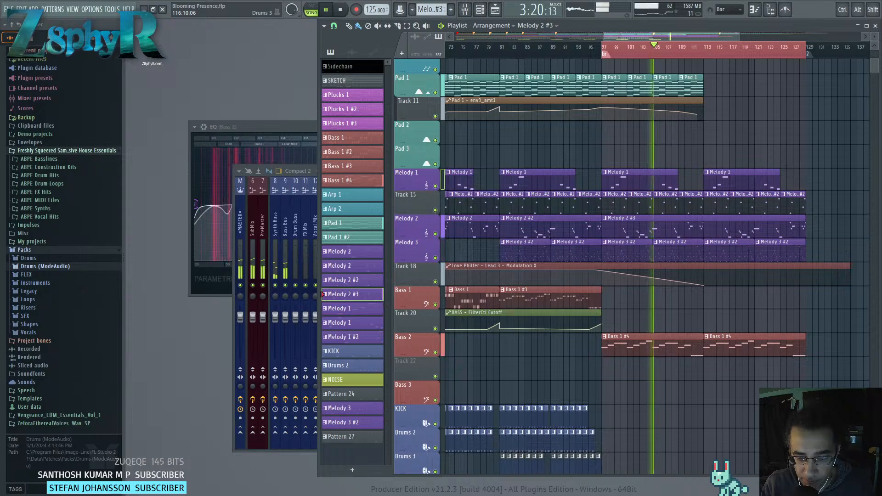
{"action": "left_click_drag", "start_coordinate": [726, 476], "coordinate": [726, 490]}
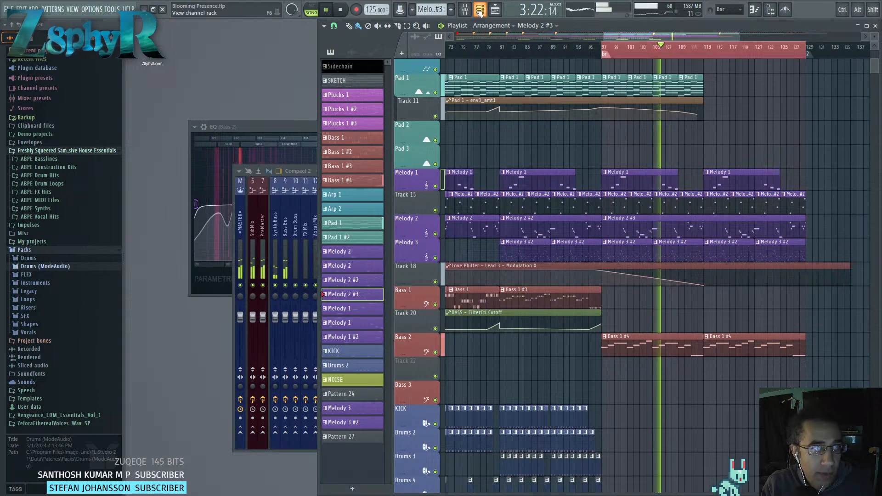
Show the channel rack and bring the Bass 2 EQ forward, maximized, to view its spectrum.
{"action": "key", "text": "F6"}
{"action": "left_click", "coordinate": [308, 125]}
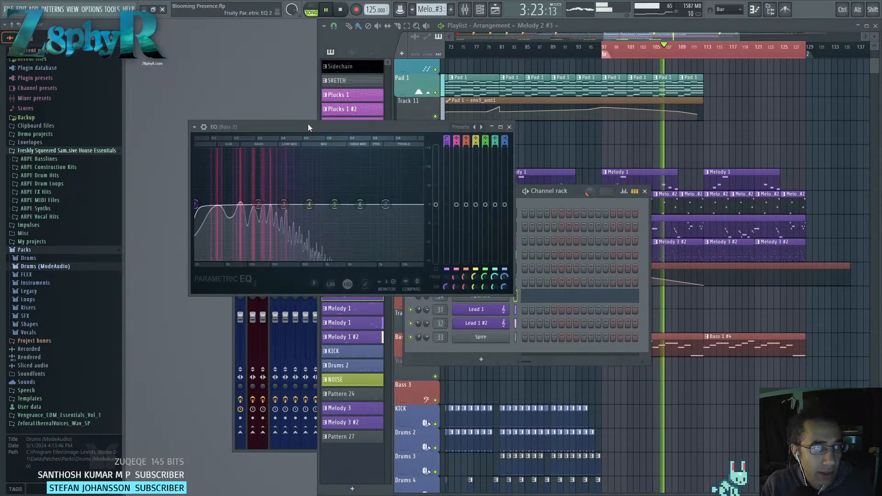
{"action": "left_click", "coordinate": [503, 127]}
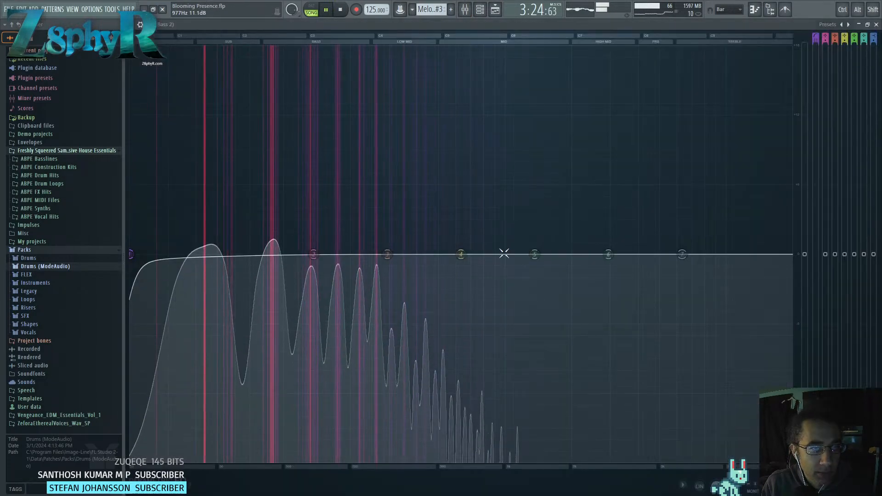
Close the EQ window, bring the mixer forward and lower it, and place the channel rack above it next to the browser.
{"action": "left_click", "coordinate": [867, 25]}
{"action": "left_click", "coordinate": [509, 126]}
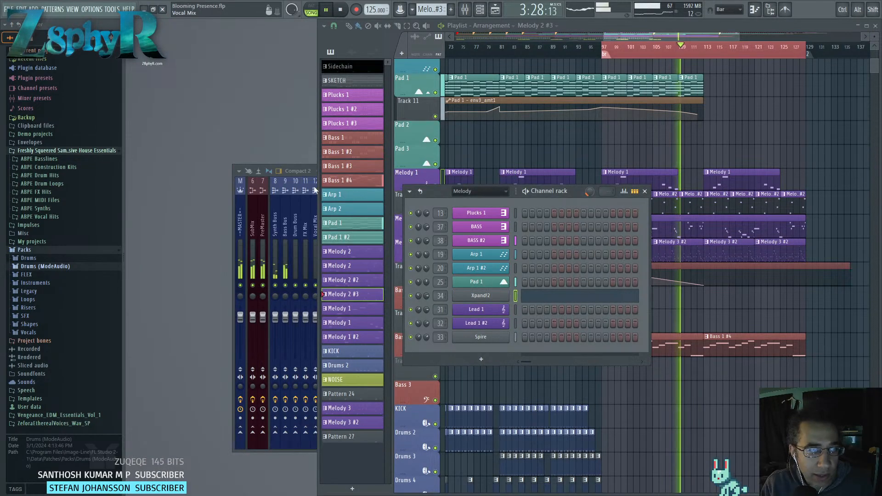
{"action": "left_click", "coordinate": [289, 173]}
{"action": "left_click_drag", "start_coordinate": [362, 168], "coordinate": [343, 211]}
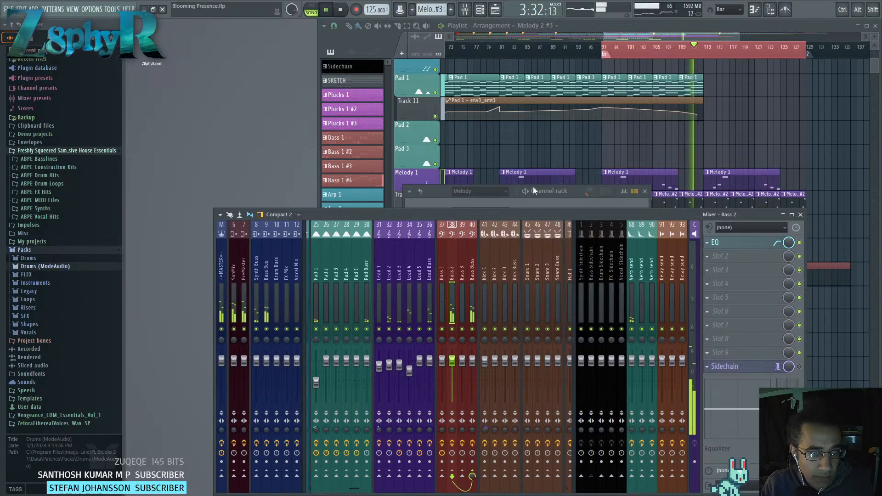
{"action": "left_click_drag", "start_coordinate": [575, 187], "coordinate": [299, 24]}
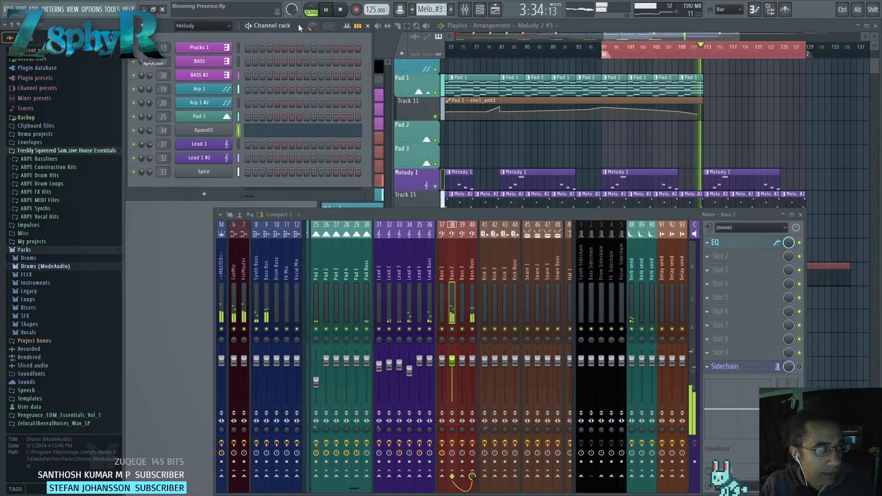
Narrow the playlist and the browser, and shift the mixer against the browser under the channel rack.
{"action": "left_click", "coordinate": [386, 37]}
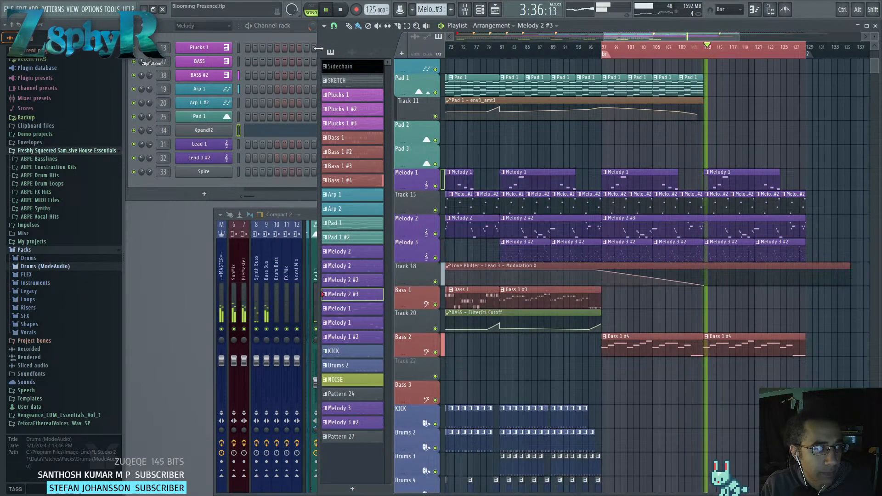
{"action": "left_click_drag", "start_coordinate": [318, 53], "coordinate": [381, 53]}
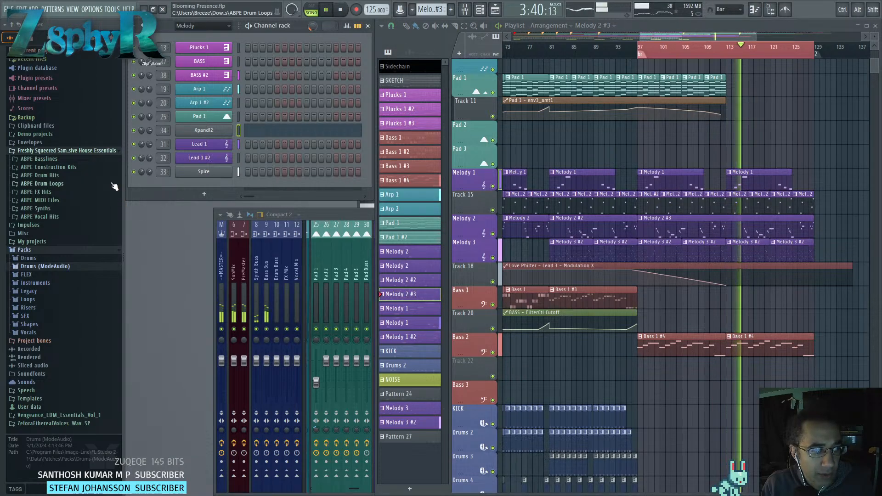
{"action": "left_click_drag", "start_coordinate": [122, 181], "coordinate": [98, 176]}
{"action": "left_click_drag", "start_coordinate": [306, 215], "coordinate": [242, 214]}
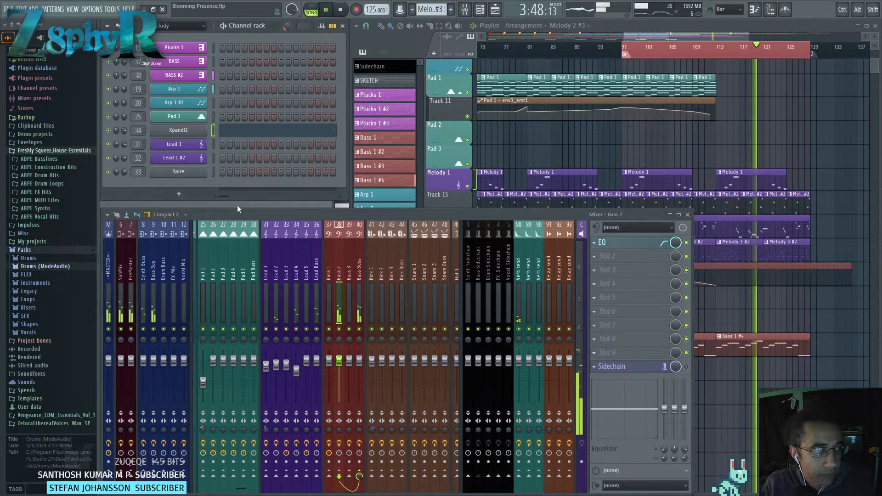
Open the first Melody 1 clip in the piano roll and move its Lead 1 channel above Xpand!2 in the channel rack.
{"action": "key", "text": "F9"}
{"action": "scroll", "coordinate": [481, 175], "scroll_direction": "down", "scroll_amount": 1}
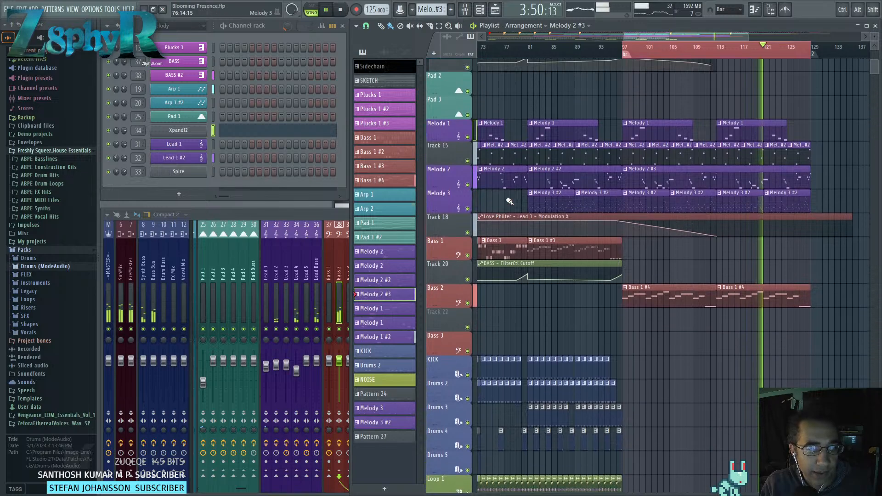
{"action": "double_click", "coordinate": [488, 157]}
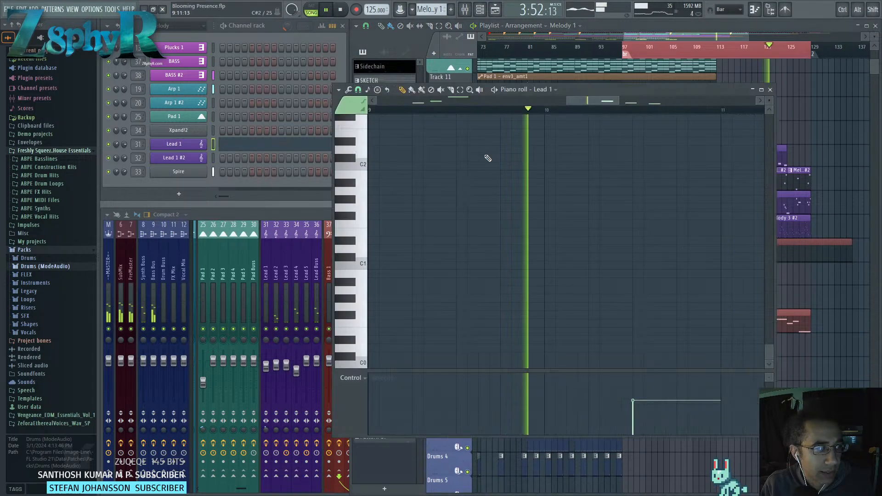
{"action": "left_click", "coordinate": [214, 148]}
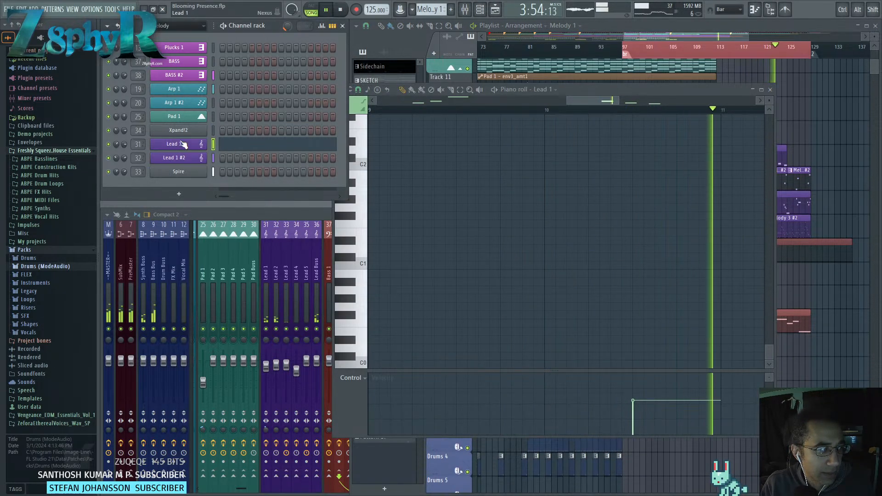
{"action": "left_click_drag", "start_coordinate": [184, 144], "coordinate": [187, 134]}
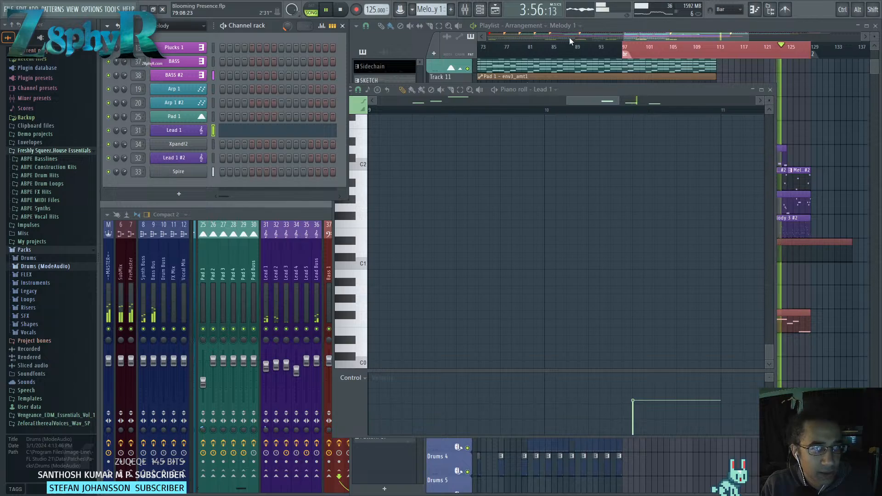
Open a Melody 1 #2 clip, move its Lead 1 #2 channel directly under Lead 1, and rename the channel as Lead 2.
{"action": "left_click", "coordinate": [639, 34]}
{"action": "double_click", "coordinate": [505, 179]}
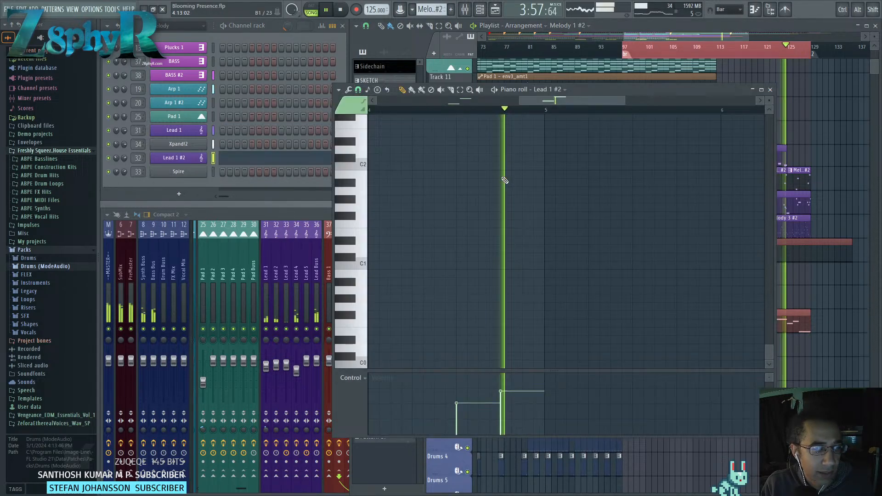
{"action": "scroll", "coordinate": [188, 160], "scroll_direction": "up", "scroll_amount": 1}
{"action": "middle_click", "coordinate": [188, 146]}
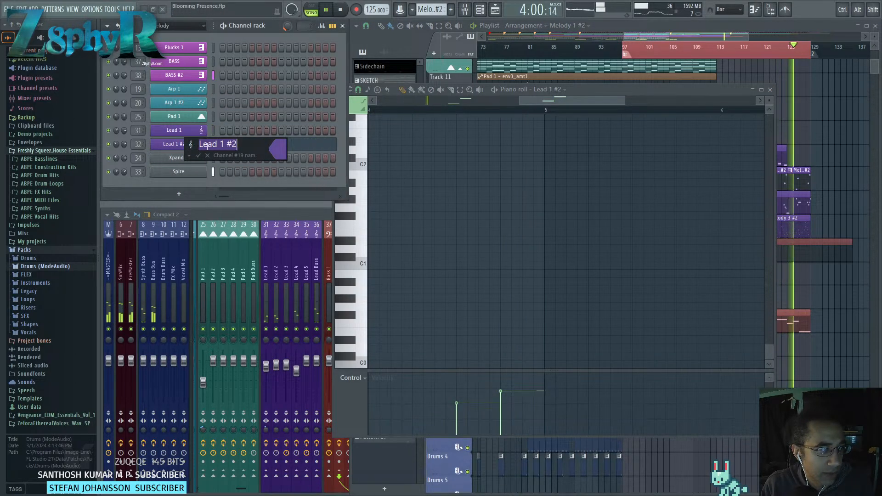
{"action": "left_click_drag", "start_coordinate": [218, 141], "coordinate": [243, 145]}
{"action": "key", "text": "BackSpace"}
{"action": "type", "text": "2"}
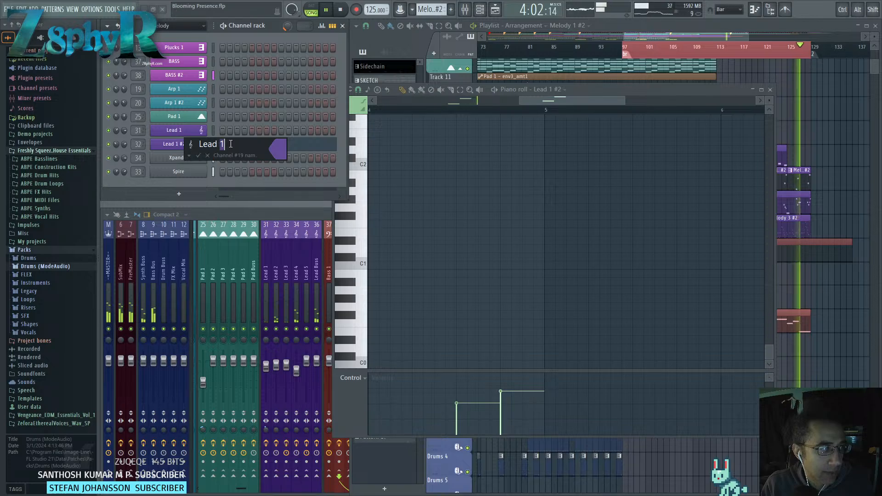
{"action": "left_click", "coordinate": [208, 156]}
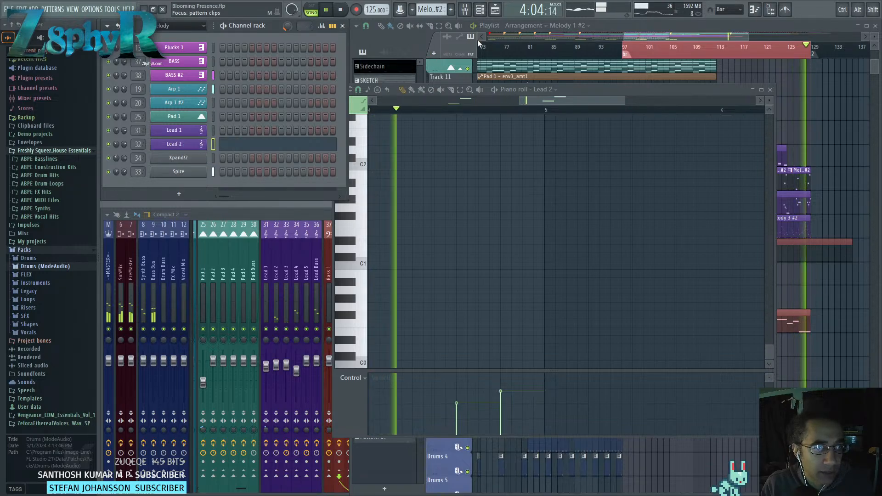
Bring the playlist forward, stop playback, and briefly check the Lead 2 piano roll.
{"action": "left_click", "coordinate": [648, 30]}
{"action": "key", "text": "space"}
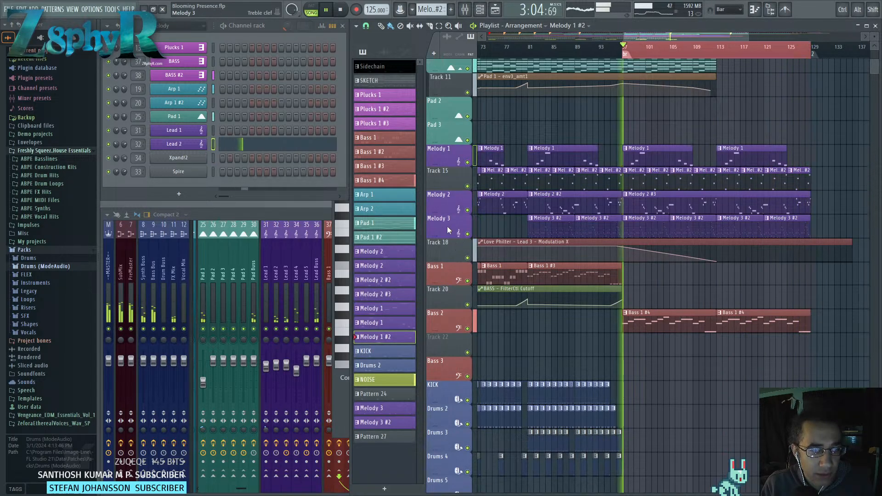
{"action": "key", "text": "F7"}
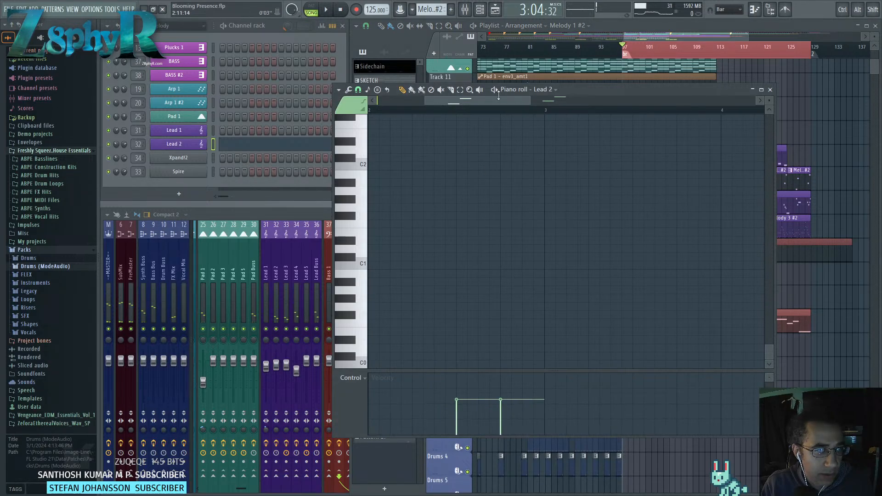
{"action": "key", "text": "F7"}
Give Track 15 the Melody 1 track's purple colour and clef icon, and rename it as Melody 2.
{"action": "key", "text": "F2"}
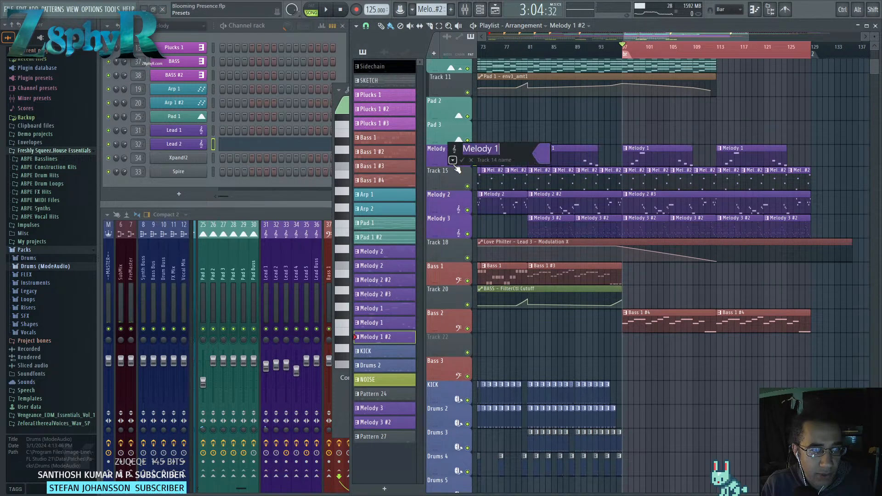
{"action": "left_click", "coordinate": [463, 160]}
{"action": "middle_click", "coordinate": [462, 176]}
{"action": "left_click", "coordinate": [462, 183]}
{"action": "left_click", "coordinate": [474, 192]}
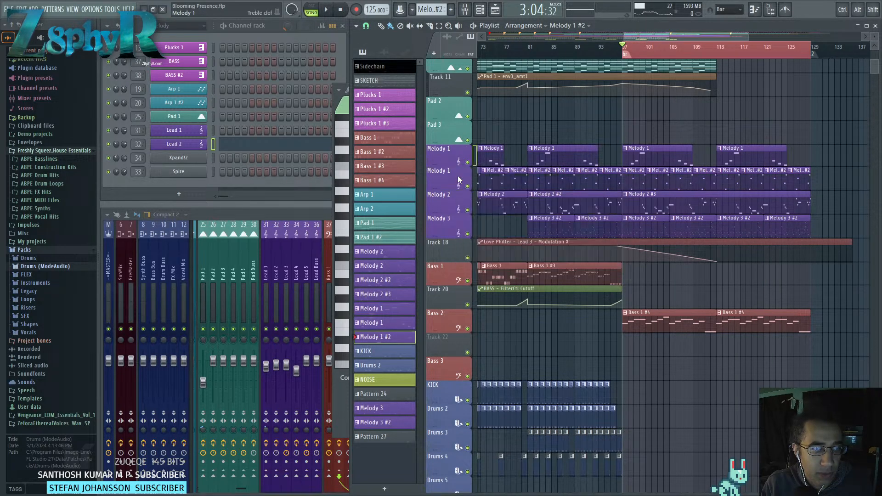
{"action": "key", "text": "BackSpace"}
{"action": "type", "text": "2"}
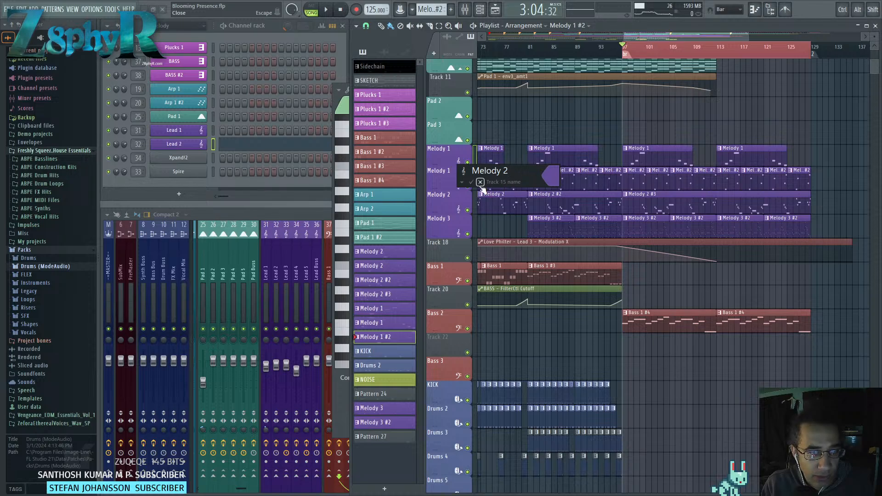
{"action": "key", "text": "Return"}
Open the first clip of the original Melody 2 track to identify its channel, and return to the playlist.
{"action": "double_click", "coordinate": [501, 202]}
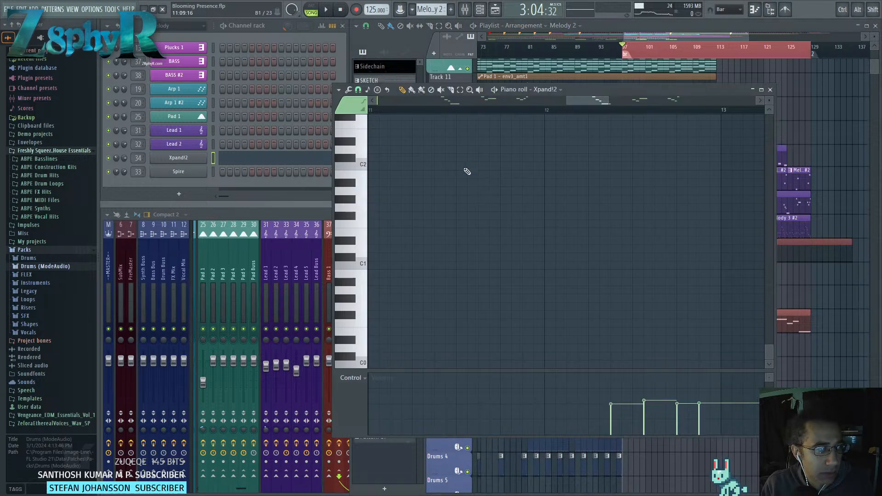
{"action": "left_click", "coordinate": [294, 261]}
{"action": "left_click", "coordinate": [655, 29]}
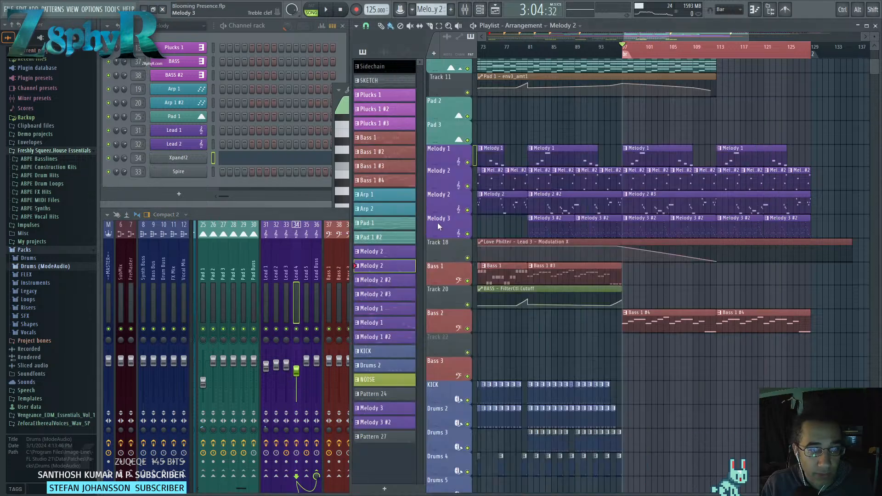
Move the original Melody 2 track below Melody 3, rename it as Melody 4, and auto-name its clips to match.
{"action": "scroll", "coordinate": [450, 205], "scroll_direction": "down", "scroll_amount": 1}
{"action": "middle_click", "coordinate": [450, 224]}
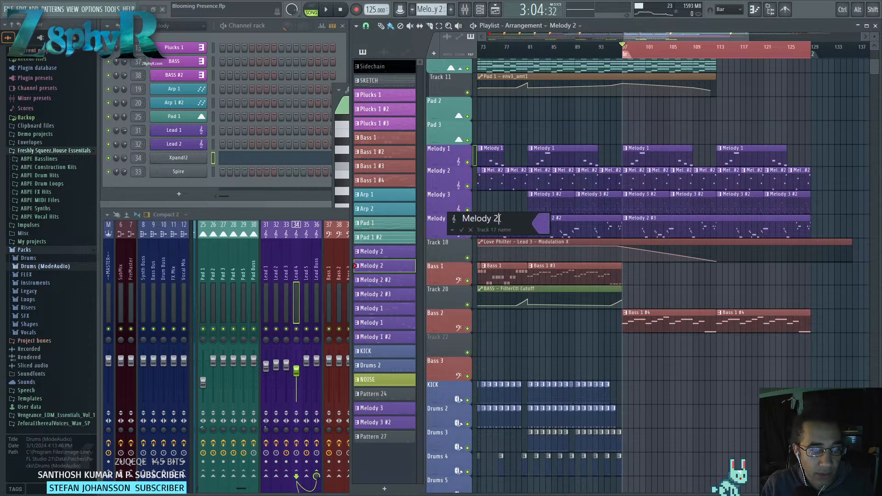
{"action": "left_click", "coordinate": [463, 230]}
{"action": "right_click", "coordinate": [445, 223]}
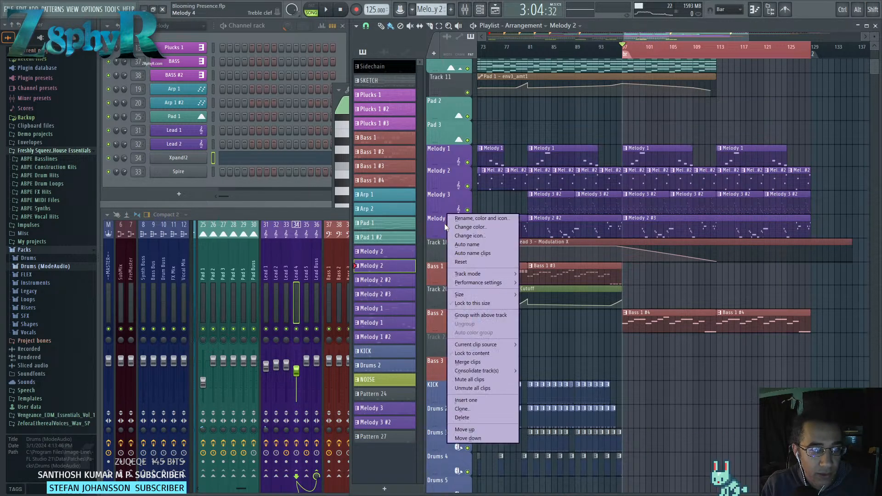
{"action": "key", "text": "Escape"}
Rename the Spire channel as Melody 3 and the Xpand!2 channel as Melody 4, applying the saved purple melody presets.
{"action": "left_click", "coordinate": [542, 197]}
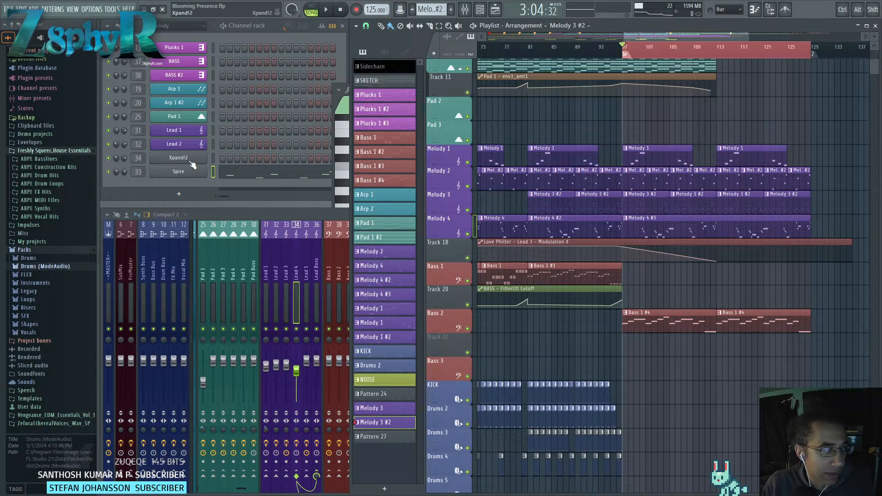
{"action": "middle_click", "coordinate": [181, 174]}
{"action": "left_click", "coordinate": [180, 183]}
{"action": "left_click", "coordinate": [183, 191]}
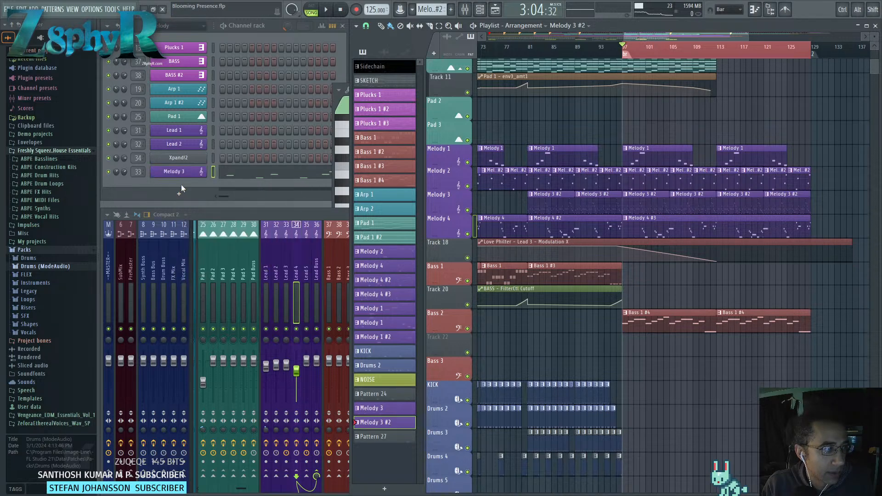
{"action": "middle_click", "coordinate": [179, 160]}
{"action": "left_click", "coordinate": [179, 159]}
{"action": "left_click", "coordinate": [186, 193]}
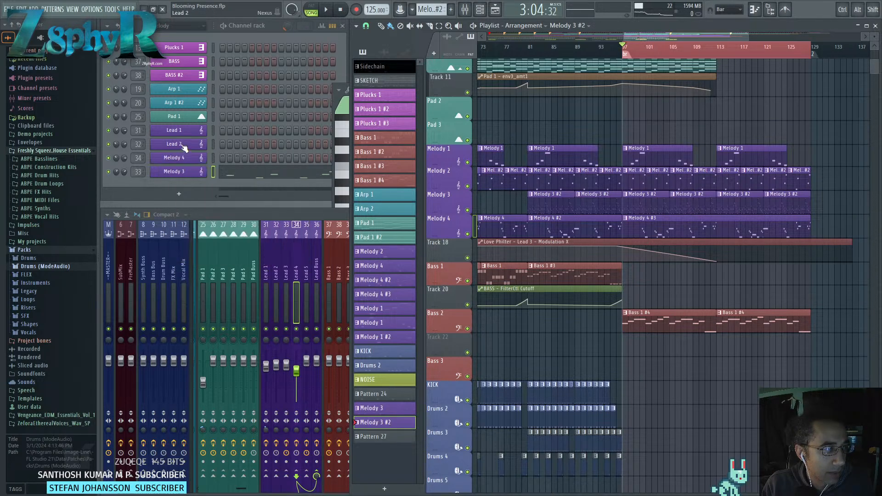
Rename the Lead 2 channel as Melody 2 and the Lead 1 channel as Melody 1 using the saved name presets.
{"action": "middle_click", "coordinate": [183, 145]}
{"action": "left_click", "coordinate": [182, 155]}
{"action": "left_click", "coordinate": [189, 182]}
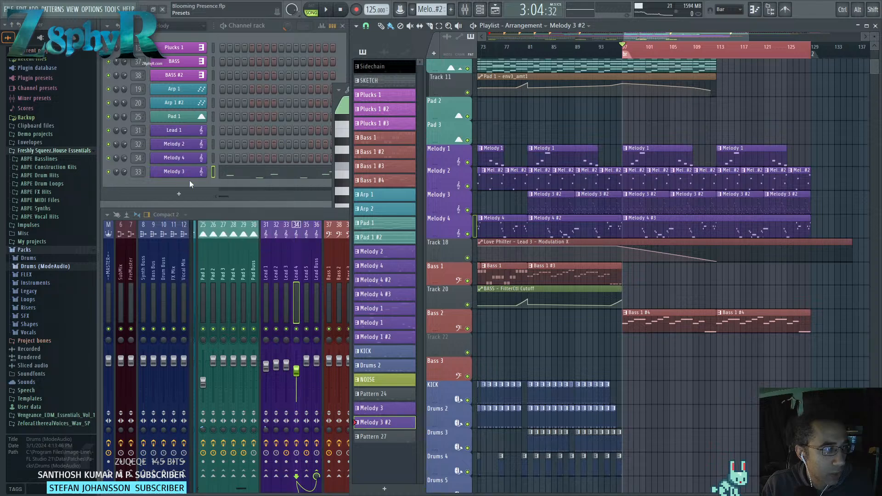
{"action": "middle_click", "coordinate": [182, 130]}
{"action": "left_click", "coordinate": [182, 142]}
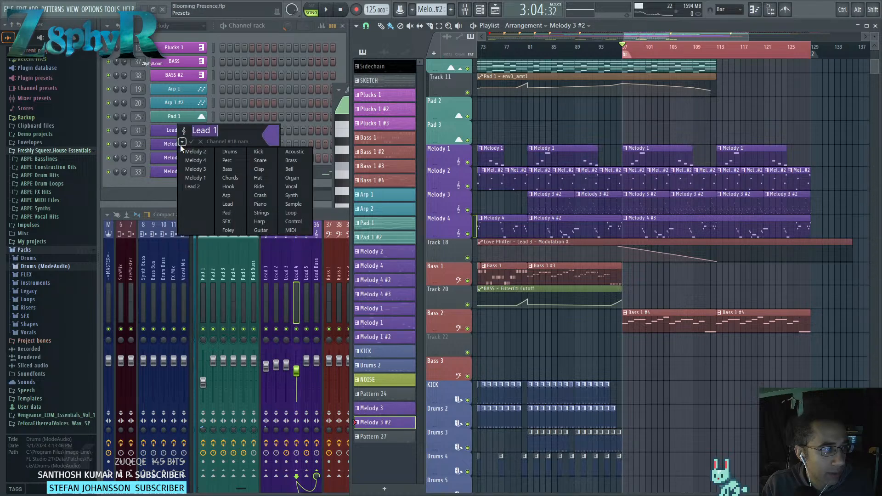
{"action": "left_click", "coordinate": [195, 177]}
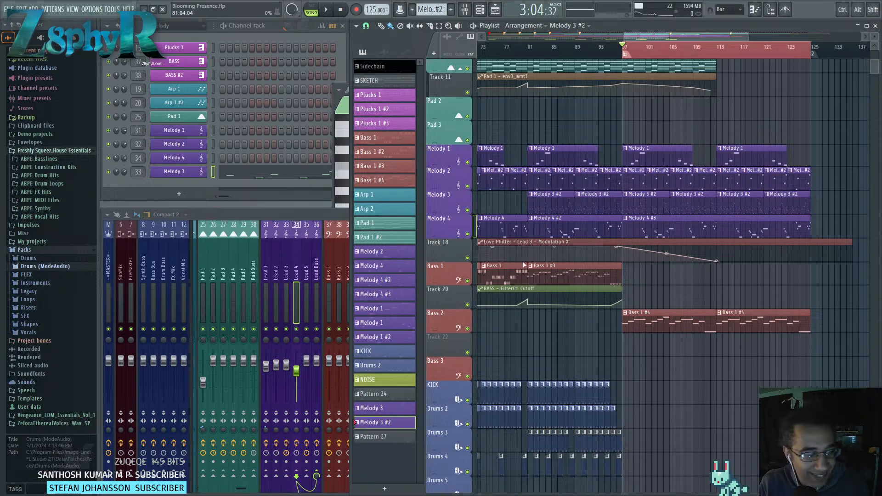
Check the Lead 1 and Lead 4 mixer tracks, and move the Melody 4 channel below Melody 3 in the channel rack.
{"action": "left_click", "coordinate": [265, 275]}
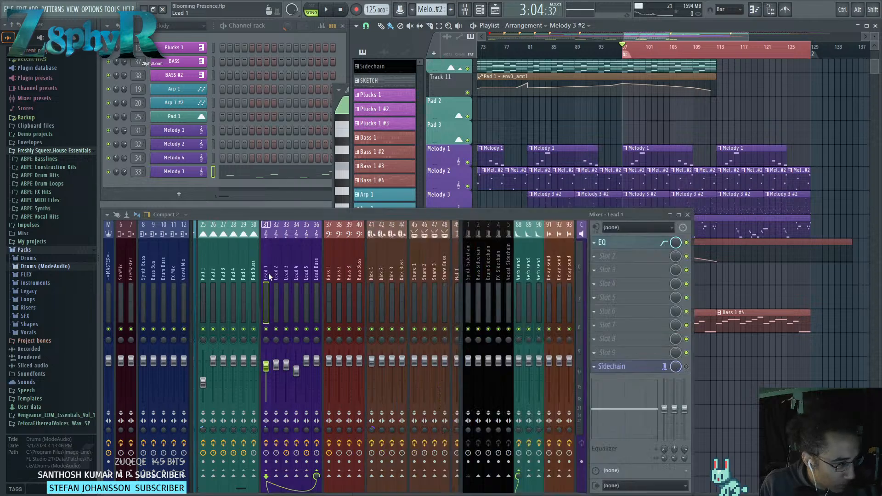
{"action": "left_click", "coordinate": [298, 276]}
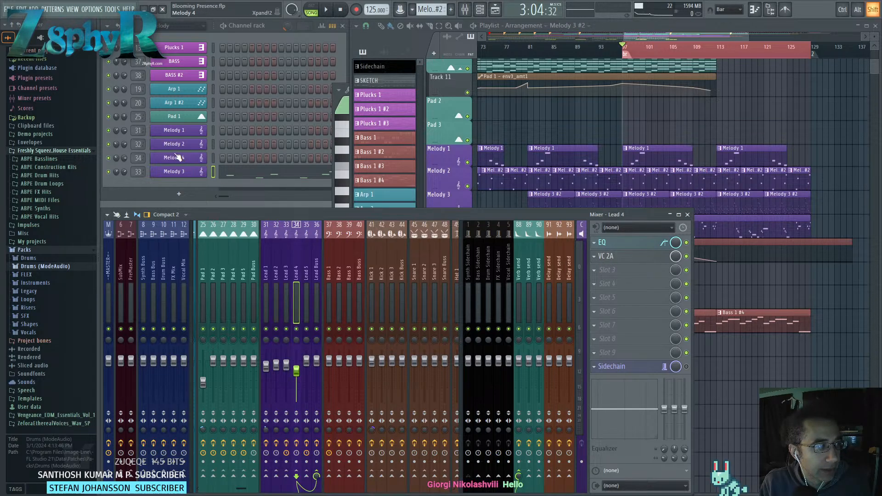
{"action": "left_click_drag", "start_coordinate": [178, 157], "coordinate": [179, 174]}
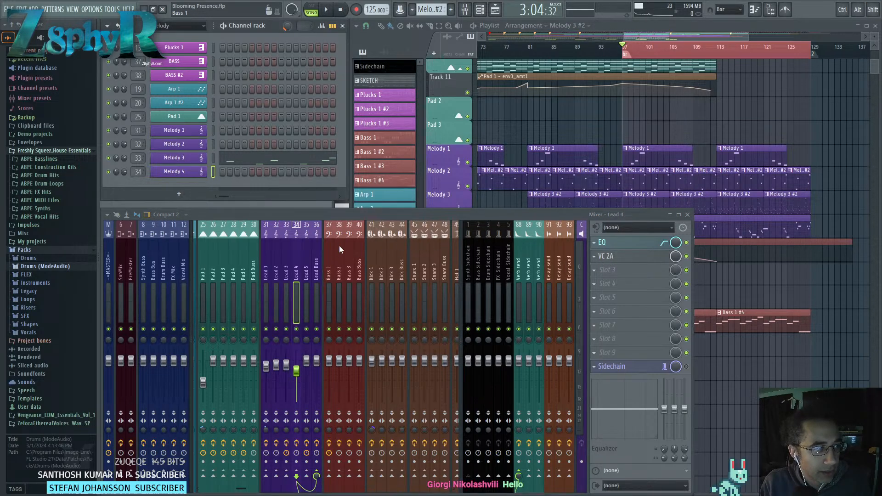
Open the Melody 4 #3 clip from the playlist to check its notes, and close the piano roll.
{"action": "left_click", "coordinate": [691, 30]}
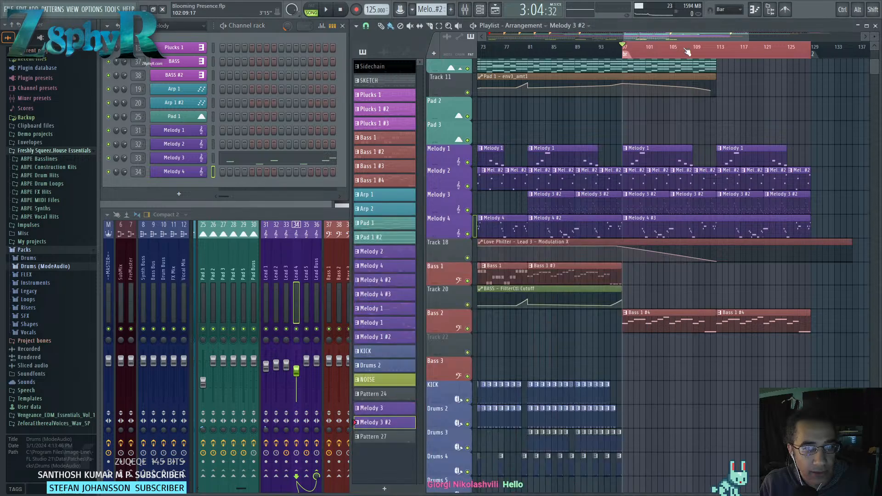
{"action": "double_click", "coordinate": [650, 224]}
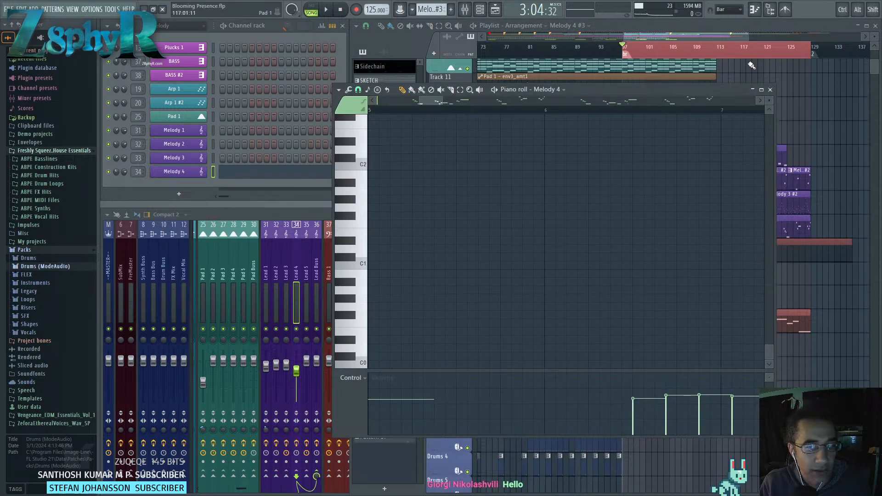
{"action": "left_click", "coordinate": [770, 90]}
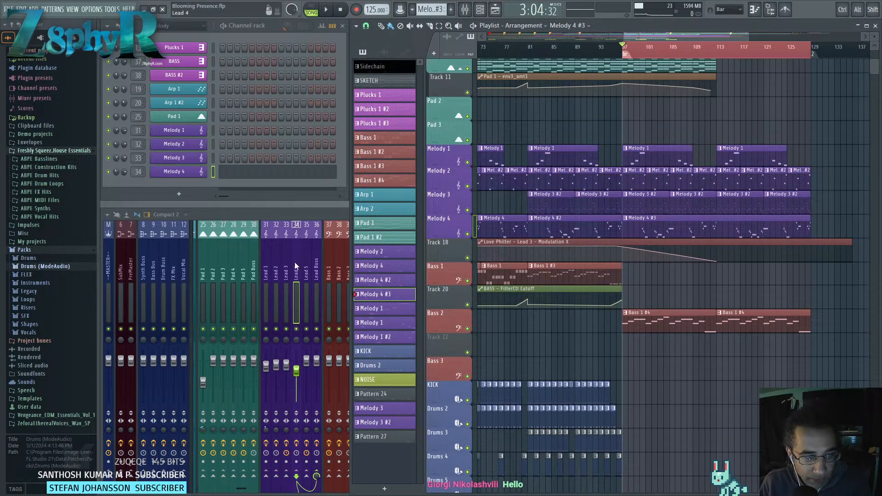
Load Patcher into slot 3 of the Lead 4 mixer track and apply its Fade2Verb preset.
{"action": "left_click", "coordinate": [286, 216]}
{"action": "left_click", "coordinate": [626, 273]}
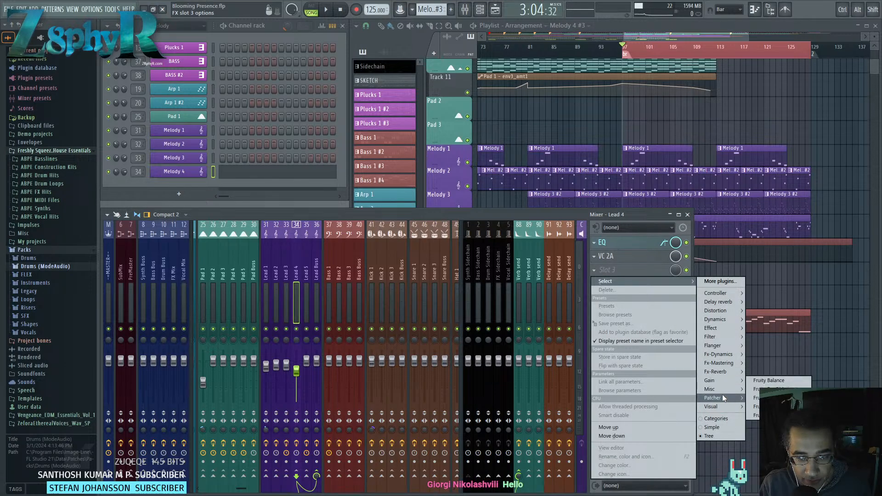
{"action": "mouse_move", "coordinate": [733, 401]}
{"action": "left_click", "coordinate": [762, 398]}
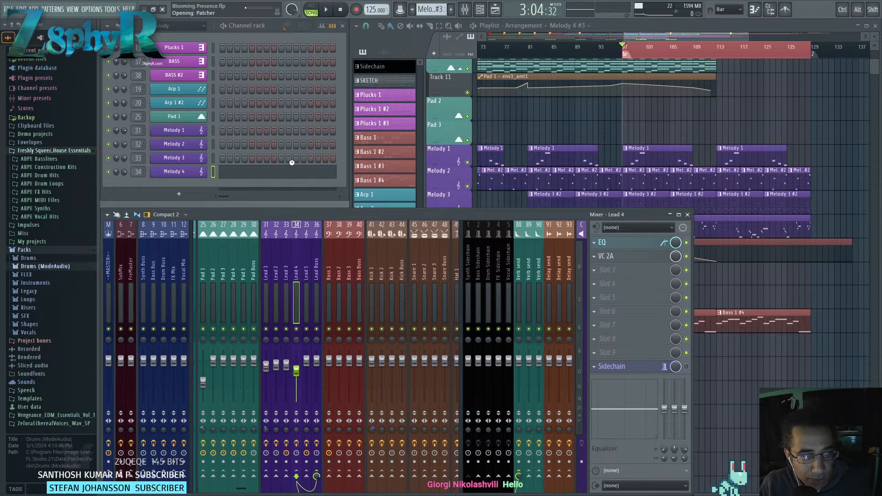
{"action": "left_click_drag", "start_coordinate": [232, 64], "coordinate": [569, 127]}
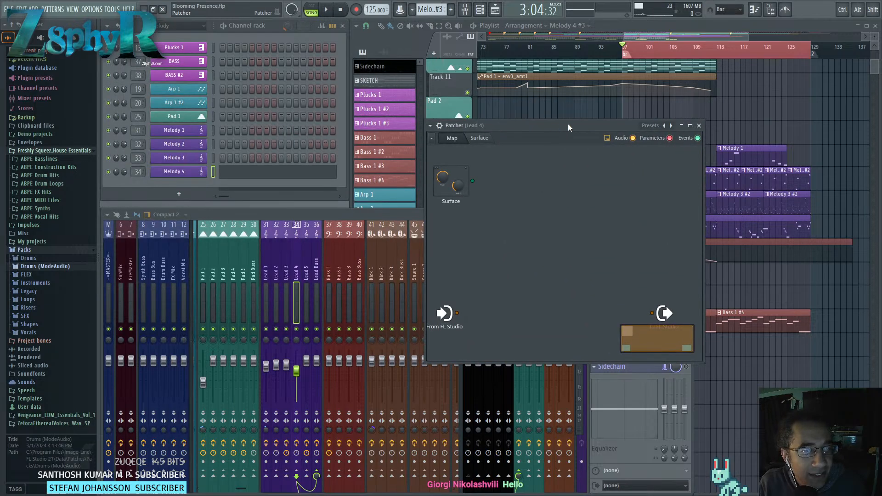
{"action": "left_click", "coordinate": [669, 138]}
{"action": "left_click", "coordinate": [690, 199]}
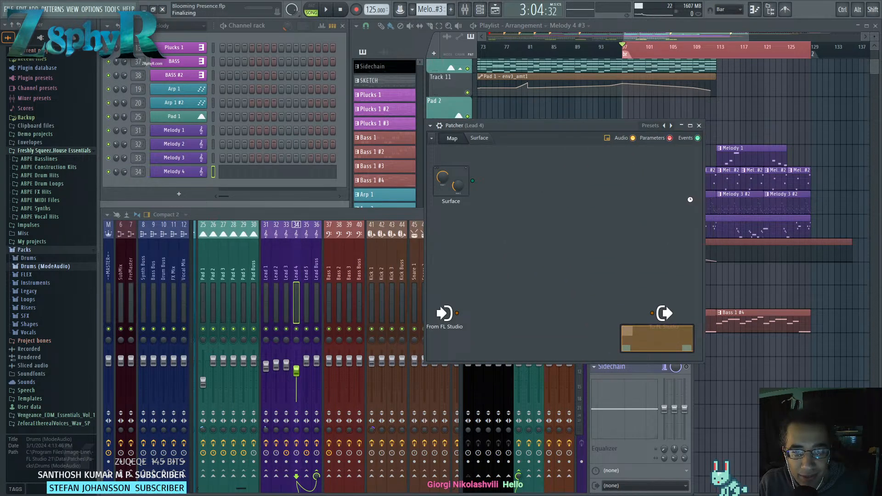
Create an automation clip for the Fade to Reverb knob, and move the clip from Pad 2 onto the Pad 3 track.
{"action": "right_click", "coordinate": [558, 229]}
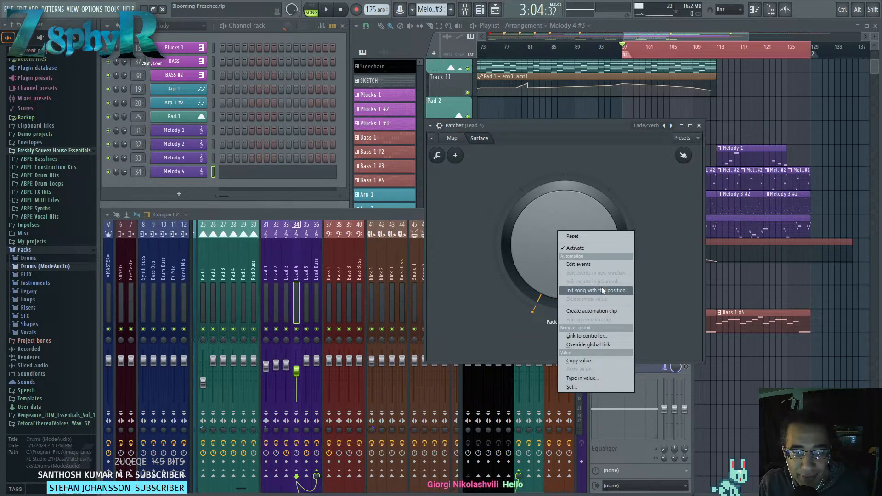
{"action": "left_click", "coordinate": [598, 311]}
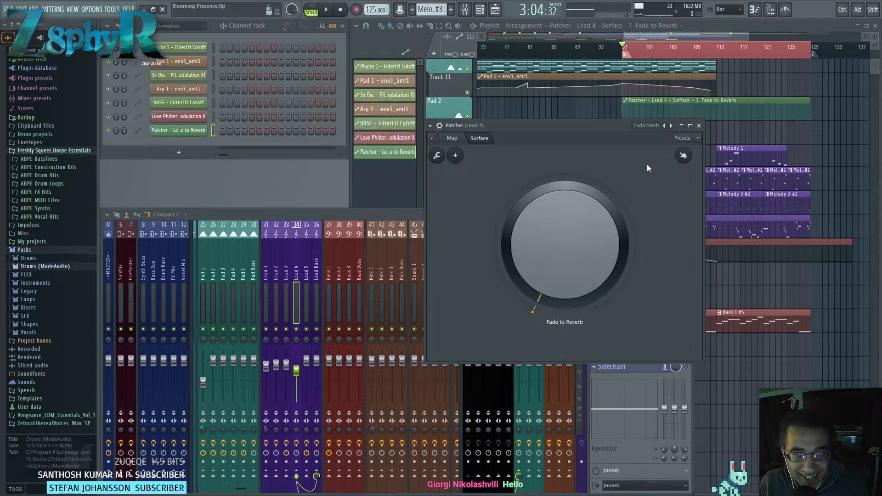
{"action": "left_click", "coordinate": [698, 125]}
{"action": "left_click", "coordinate": [580, 114]}
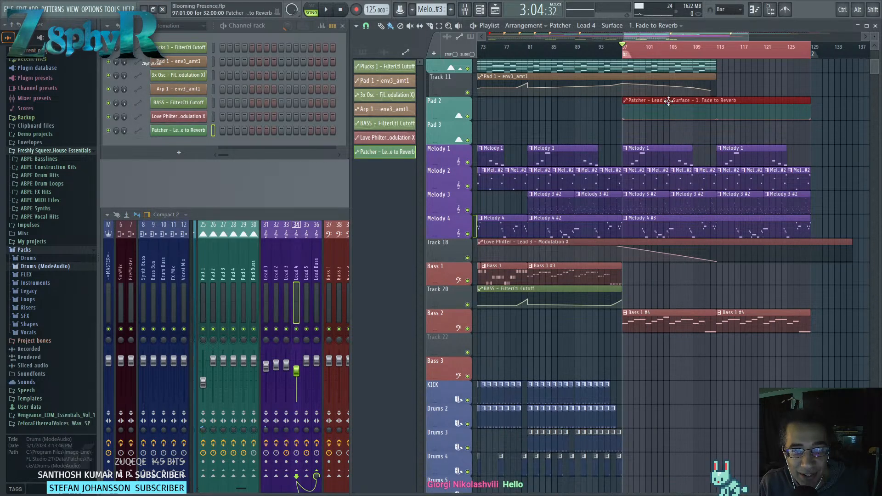
{"action": "left_click_drag", "start_coordinate": [669, 111], "coordinate": [668, 138]}
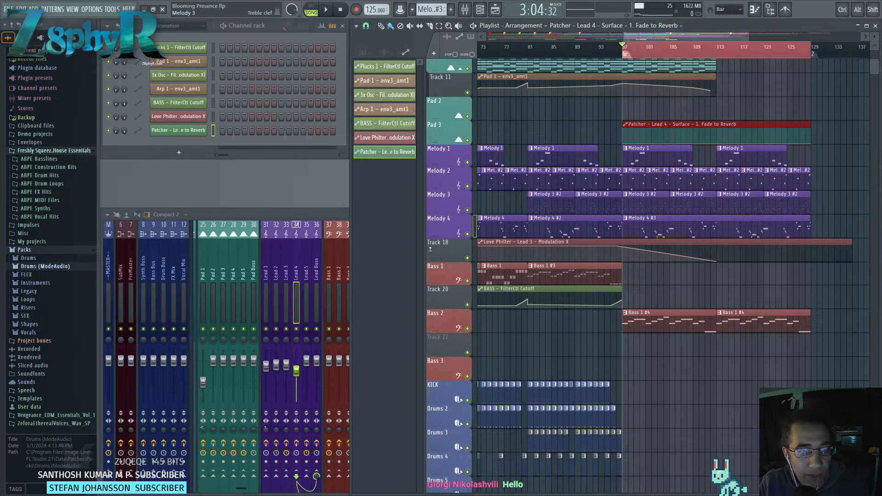
Move the Love Philter modulation track up so it sits directly below the Melody 3 track.
{"action": "left_click_drag", "start_coordinate": [430, 249], "coordinate": [443, 225]}
{"action": "double_click", "coordinate": [446, 206]}
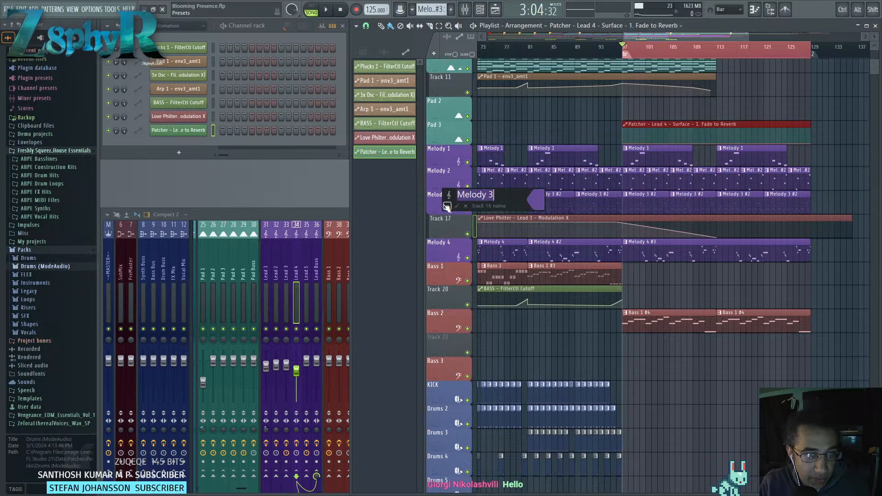
{"action": "key", "text": "Return"}
Name the Love Philter automation track and its clip Melody 3 - LP, coloured purple, and group the track under Melody 3.
{"action": "double_click", "coordinate": [456, 220]}
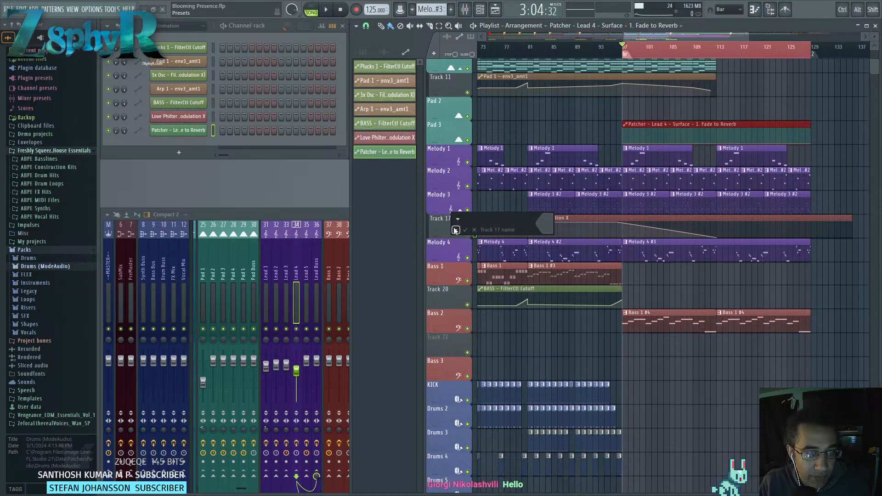
{"action": "left_click", "coordinate": [455, 230]}
{"action": "left_click", "coordinate": [465, 239]}
{"action": "right_click", "coordinate": [451, 218]}
{"action": "left_click", "coordinate": [469, 219]}
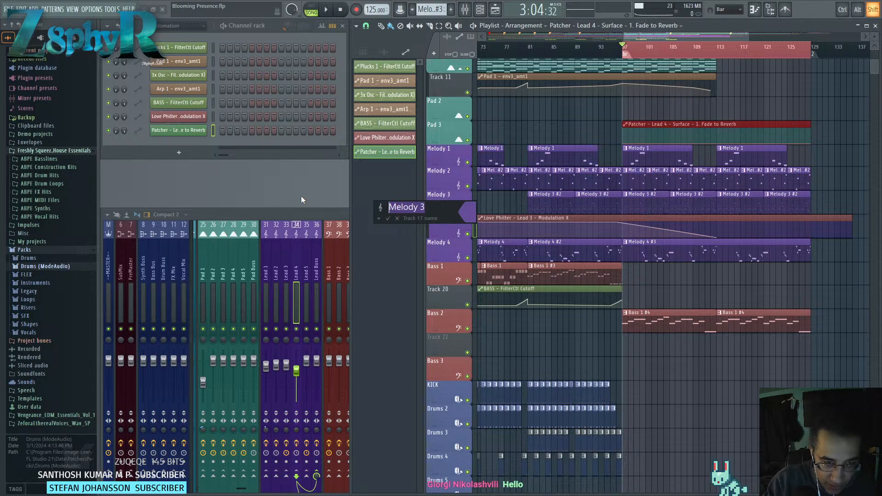
{"action": "type", "text": "M"}
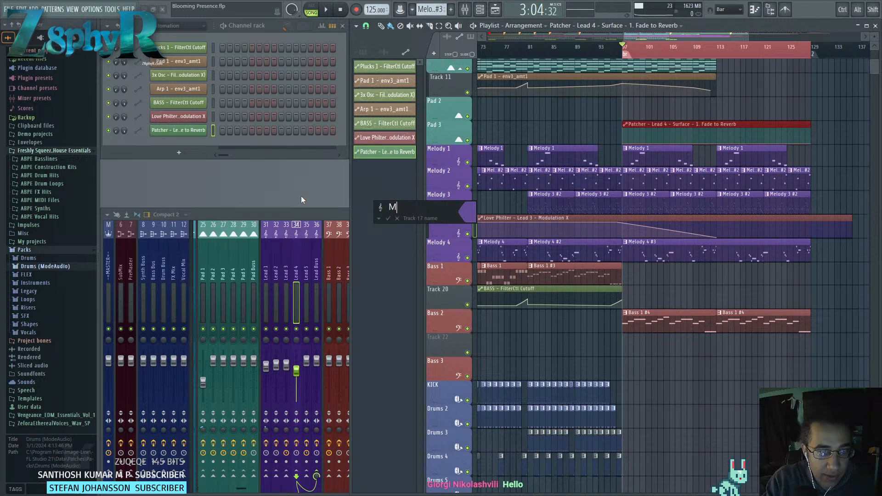
{"action": "type", "text": "elody 3 - L"}
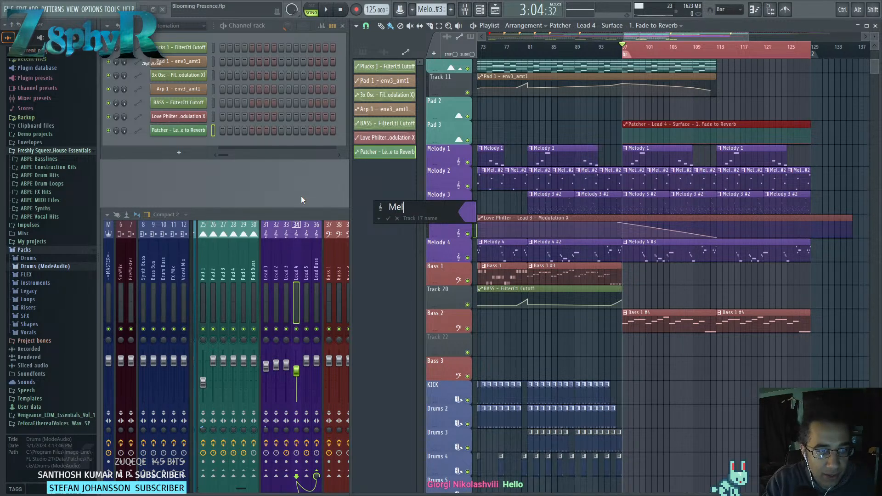
{"action": "type", "text": "P"}
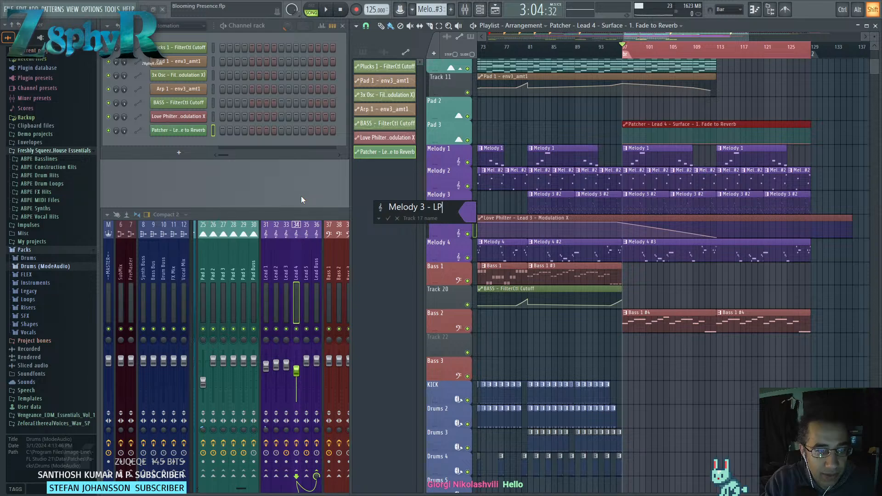
{"action": "key", "text": "Return"}
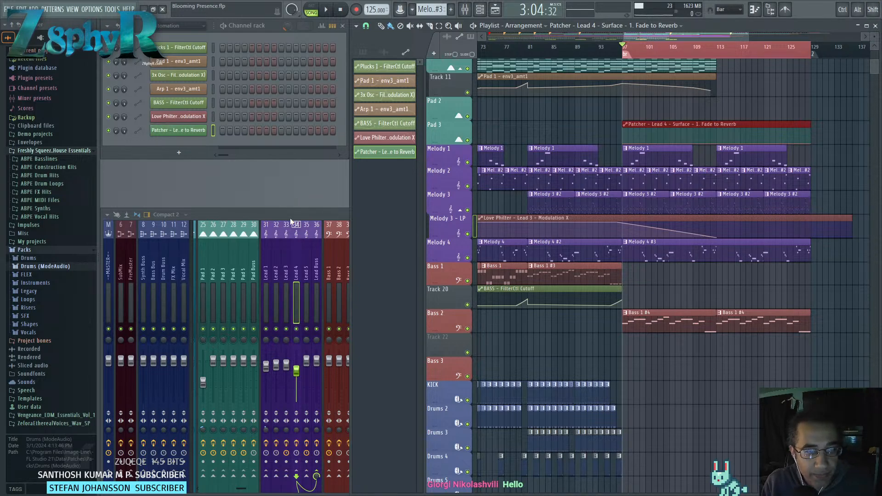
{"action": "left_click_drag", "start_coordinate": [449, 221], "coordinate": [454, 221]}
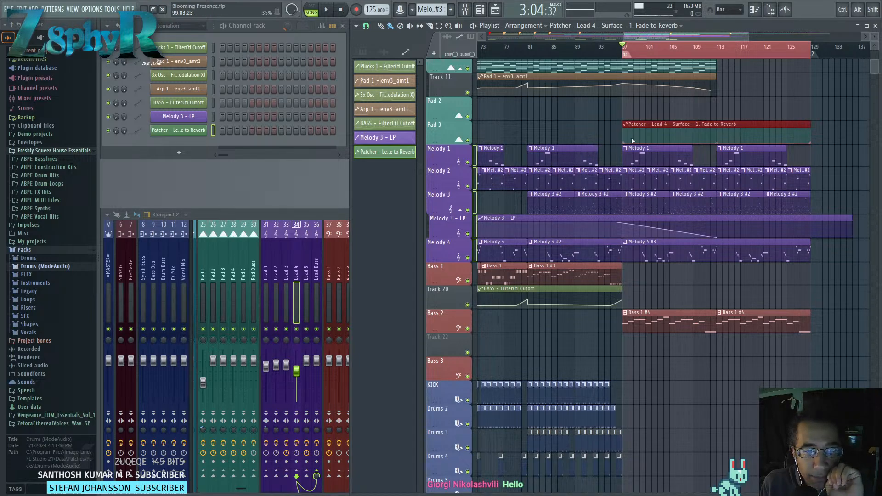
Move the Fade to Reverb clip onto a new track inserted below Melody 4, and add envelope points that ramp it up and back down.
{"action": "right_click", "coordinate": [456, 270]}
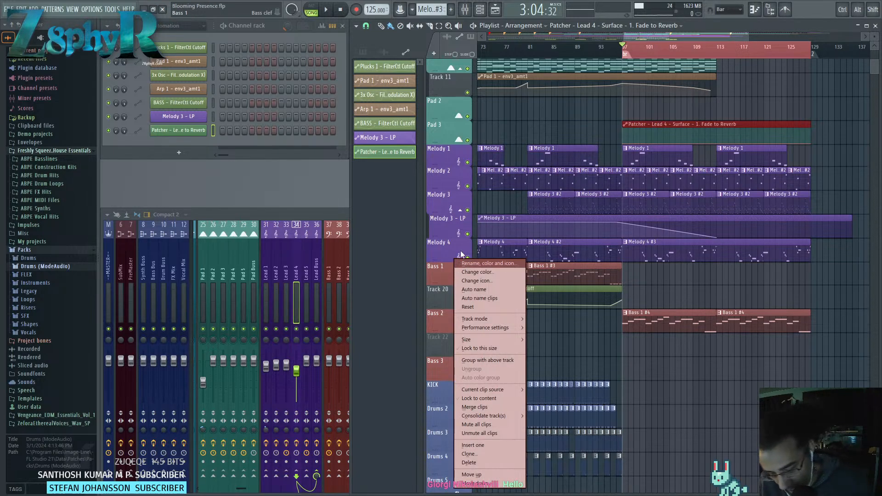
{"action": "key", "text": "i"}
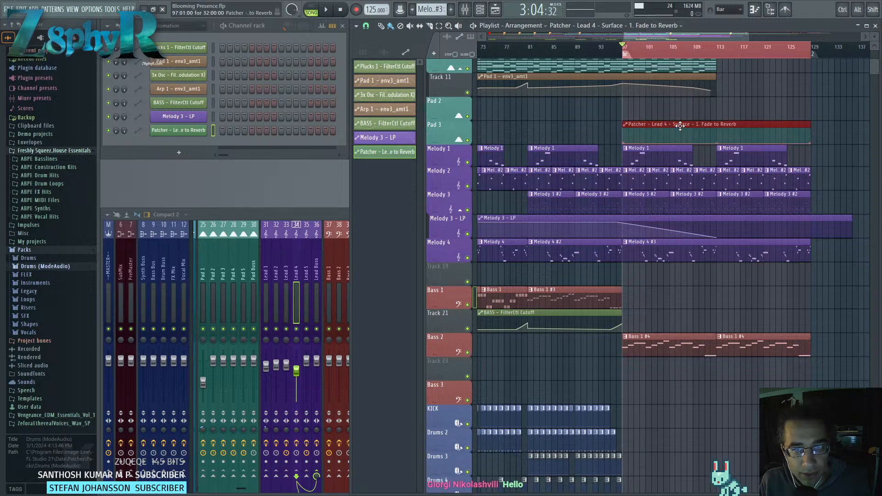
{"action": "left_click_drag", "start_coordinate": [679, 126], "coordinate": [680, 268]}
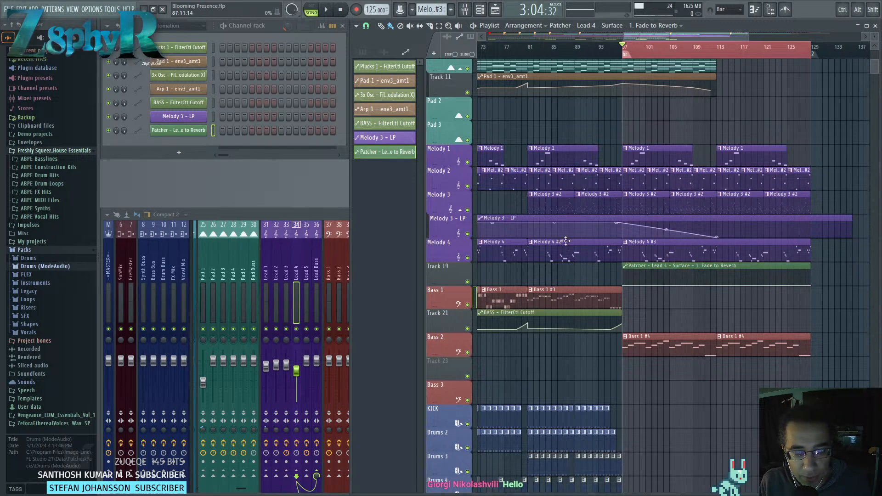
{"action": "right_click", "coordinate": [670, 279]}
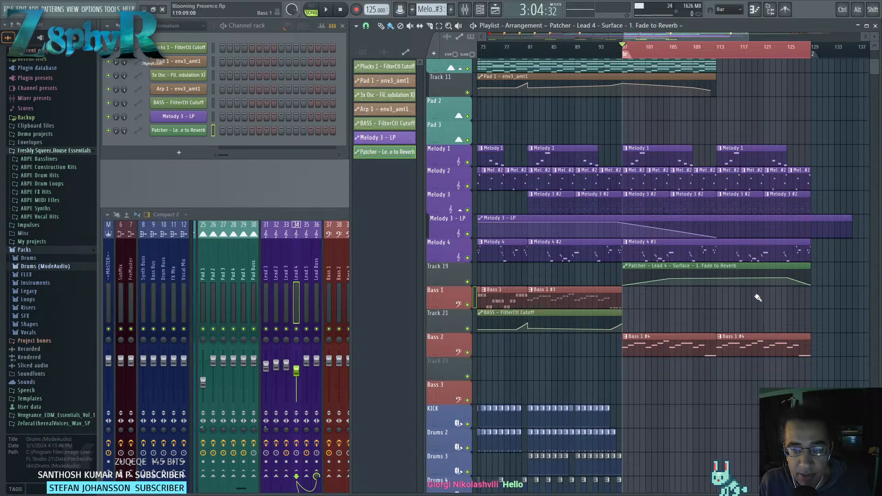
Play the break from bar 97 while looking into the SFX sample pack, and collapse the Packs folder.
{"action": "key", "text": "space"}
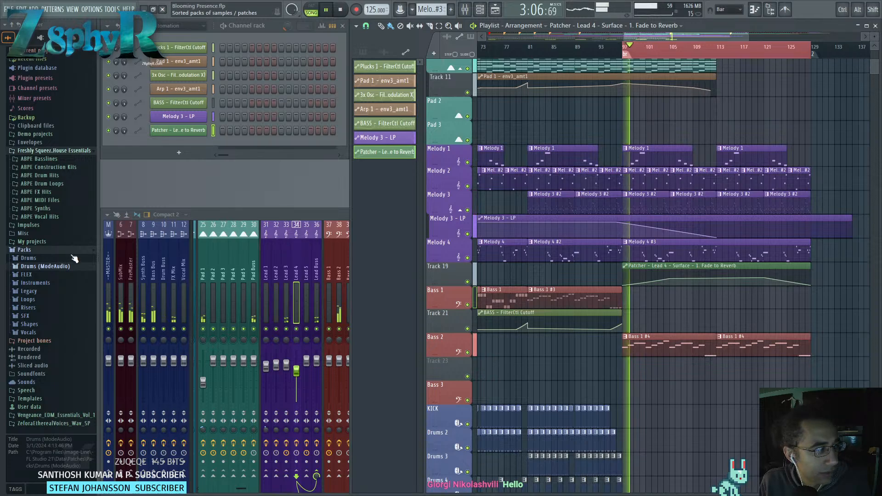
{"action": "left_click", "coordinate": [25, 316]}
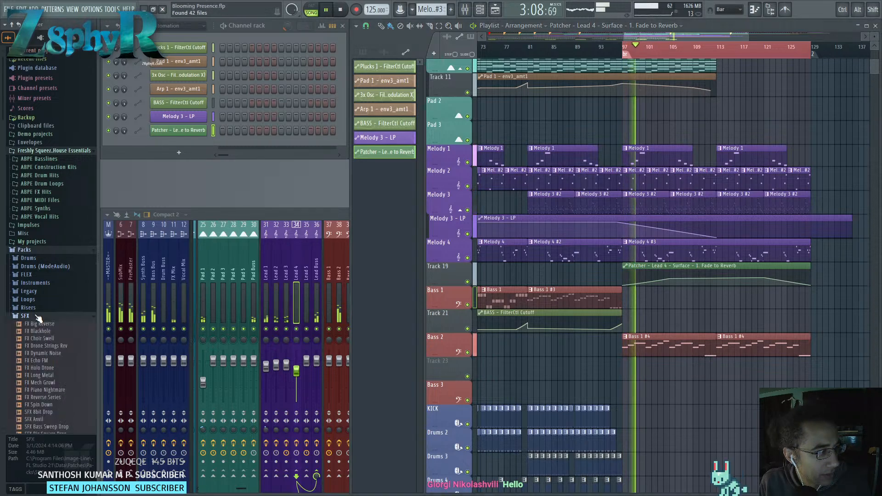
{"action": "left_click", "coordinate": [25, 316]}
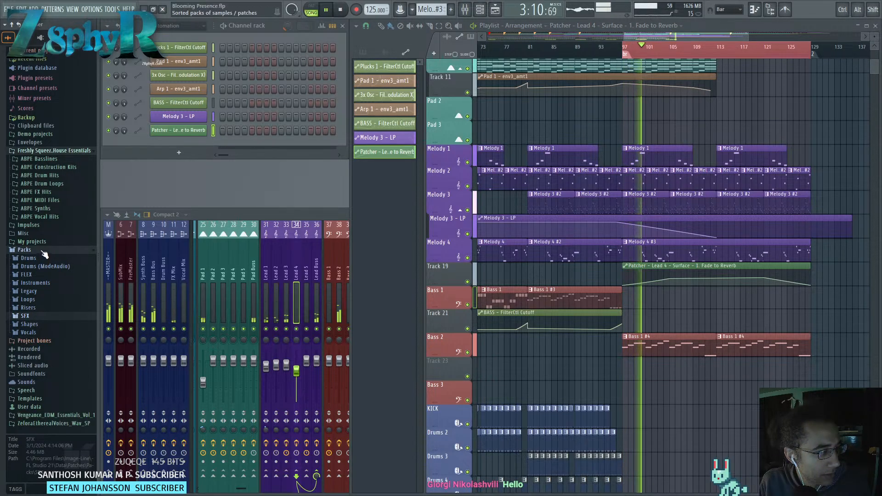
{"action": "left_click", "coordinate": [24, 250]}
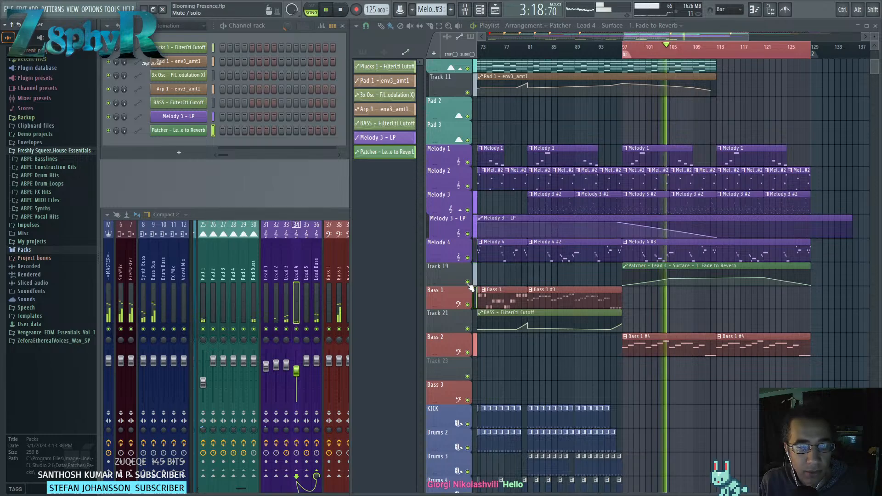
Insert an empty track above Bass 1 and apply the Melody 4 name preset to the Fade to Reverb automation track.
{"action": "right_click", "coordinate": [453, 293]}
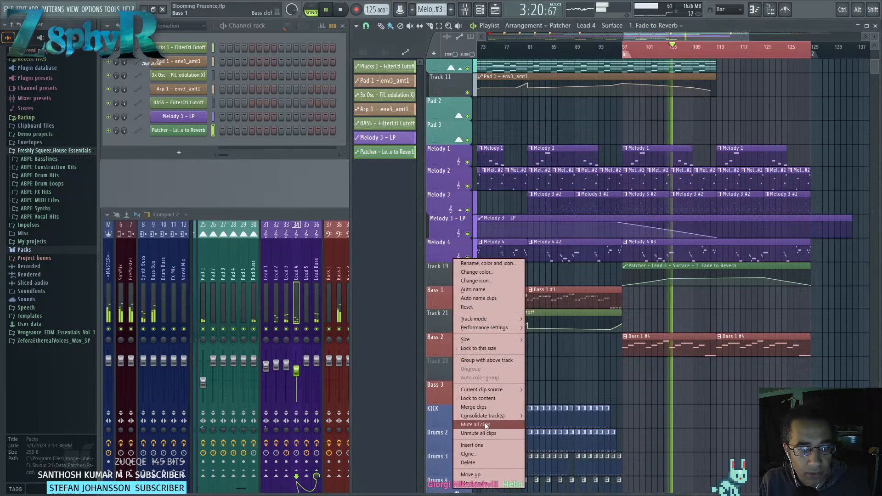
{"action": "left_click", "coordinate": [483, 446]}
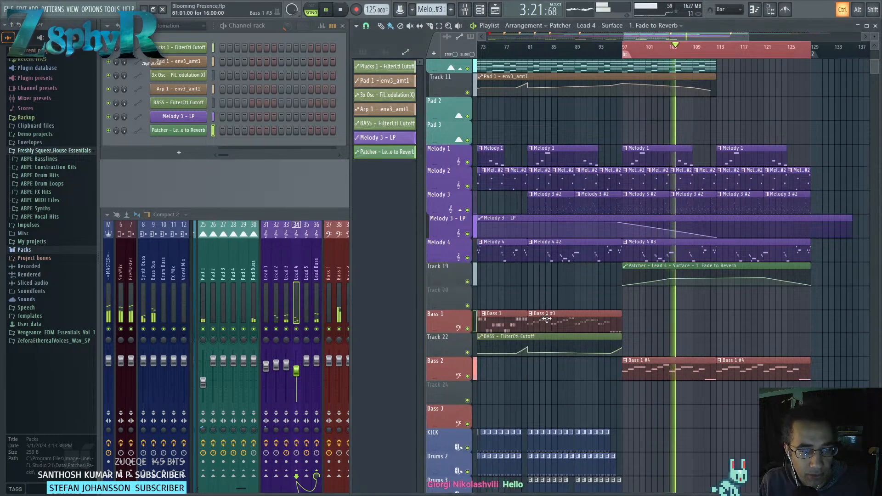
{"action": "middle_click", "coordinate": [453, 255]}
{"action": "middle_click", "coordinate": [460, 276]}
{"action": "left_click", "coordinate": [461, 278]}
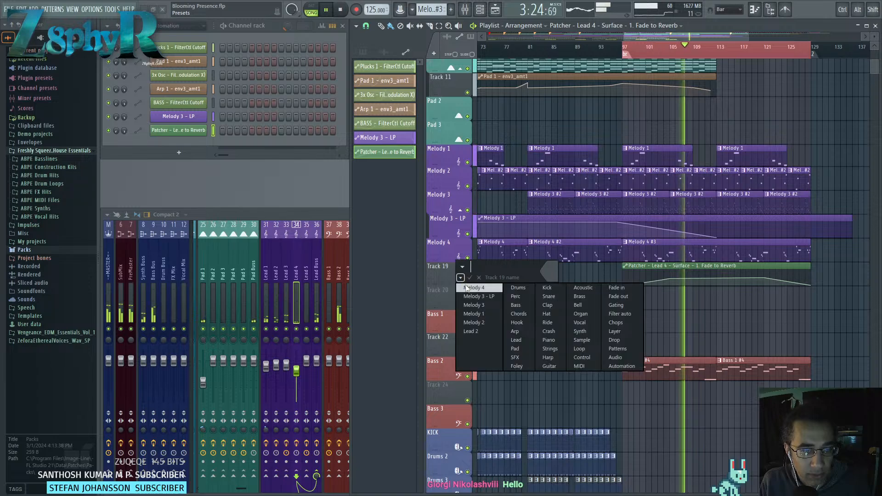
{"action": "left_click", "coordinate": [473, 287]}
Rename the Fade to Reverb automation track and its clip as Melody 4 - F2V, and group the track under Melody 4.
{"action": "middle_click", "coordinate": [453, 269]}
{"action": "left_click", "coordinate": [512, 271]}
{"action": "type", "text": "- F"}
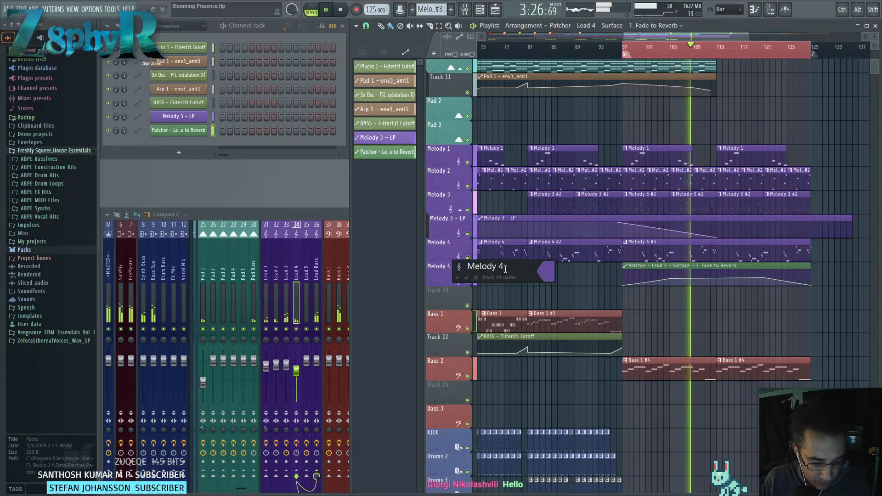
{"action": "type", "text": "2V"}
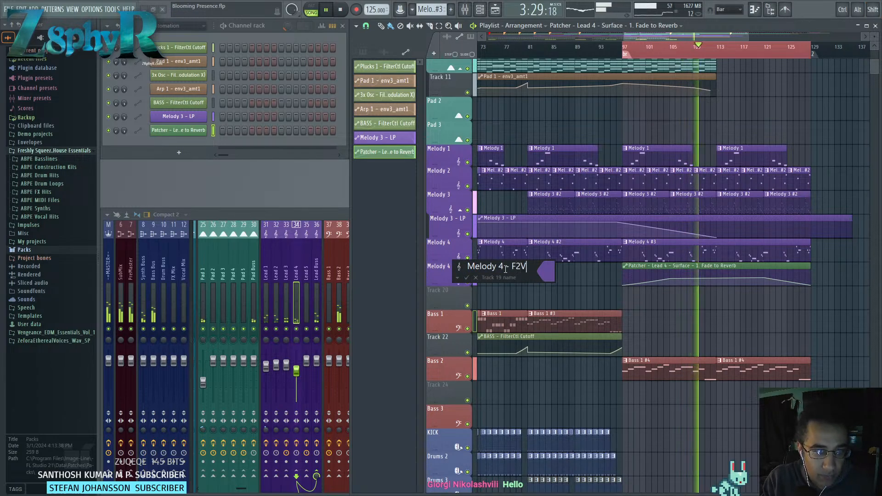
{"action": "key", "text": "Return"}
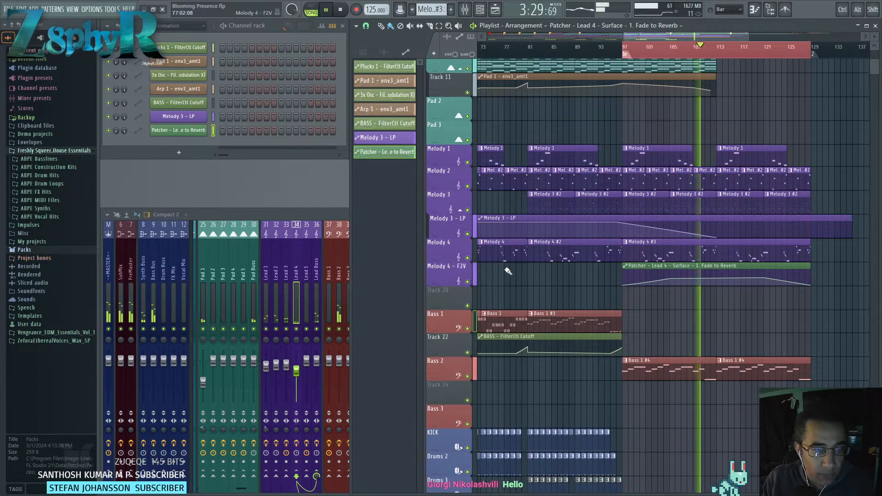
{"action": "left_click", "coordinate": [453, 271]}
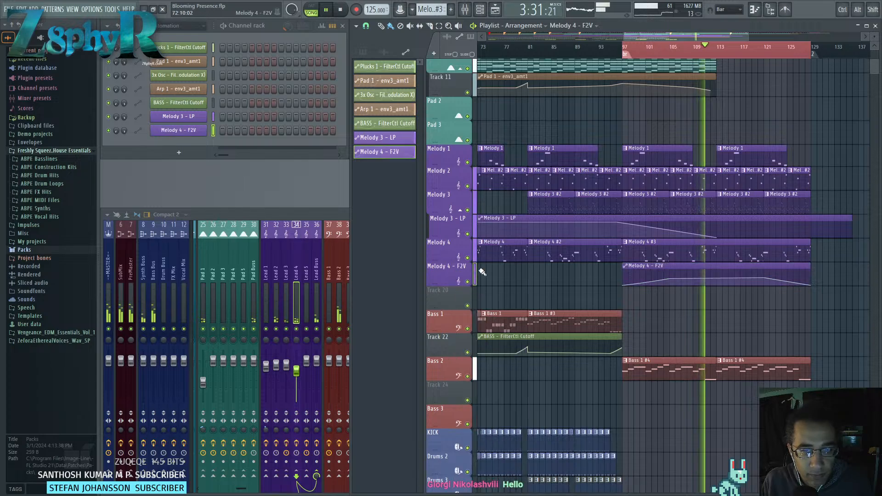
{"action": "left_click", "coordinate": [453, 271], "text": "shift"}
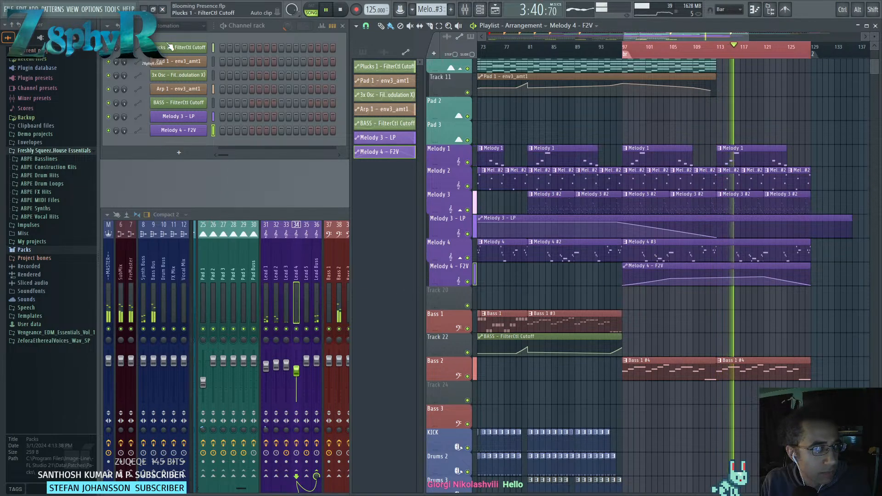
Raise the second envelope point of the Melody 4 - F2V clip, at bar 106, to 56%.
{"action": "left_click", "coordinate": [172, 27]}
{"action": "left_click", "coordinate": [698, 122]}
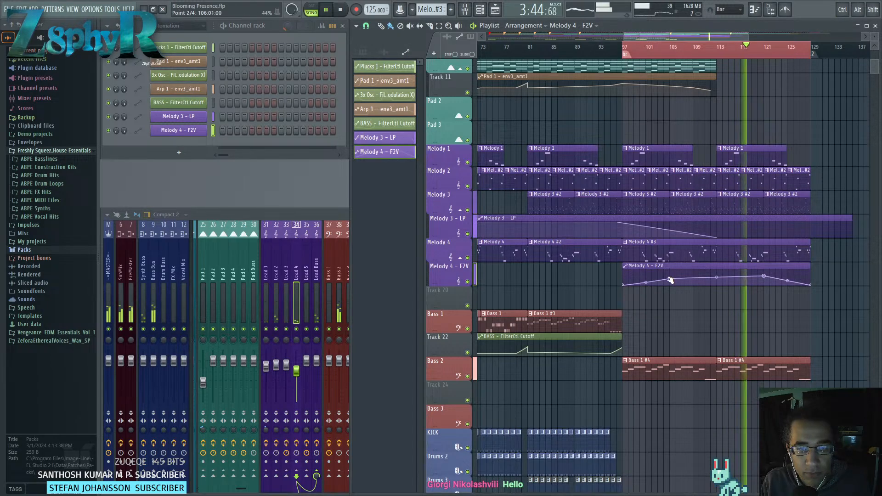
{"action": "left_click_drag", "start_coordinate": [669, 279], "coordinate": [669, 276]}
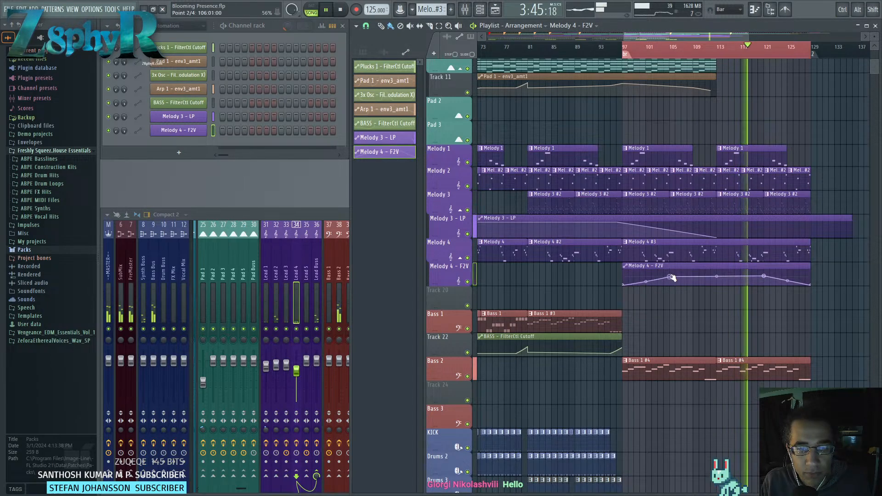
Open the Bass 1 #4 clip and its BASS #2 synth to bring up the Bass 2 mixer track, and close both windows.
{"action": "double_click", "coordinate": [737, 367]}
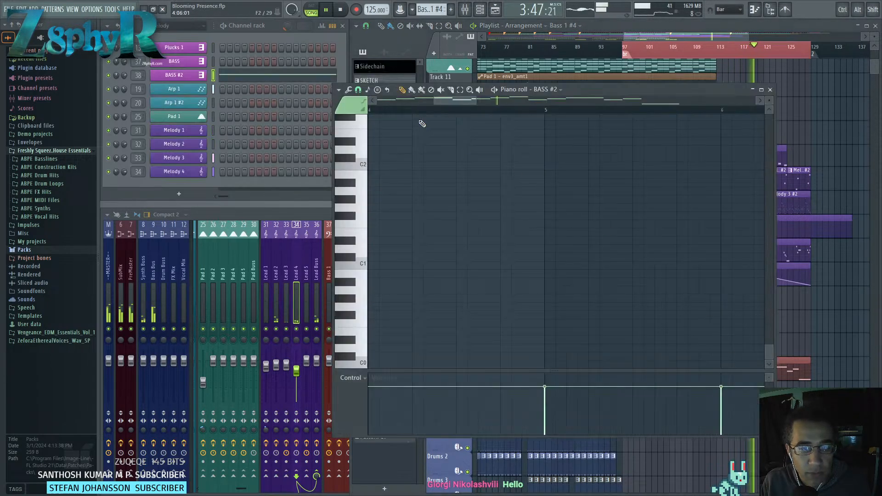
{"action": "left_click", "coordinate": [470, 14]}
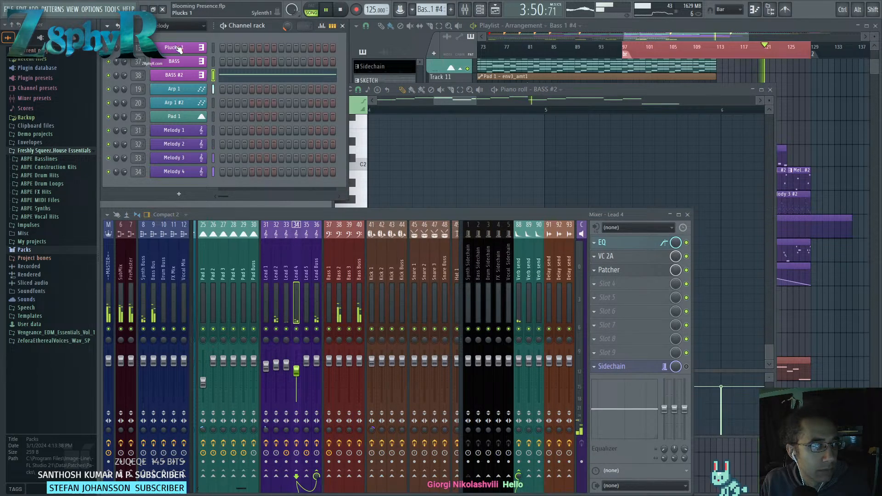
{"action": "left_click", "coordinate": [175, 76]}
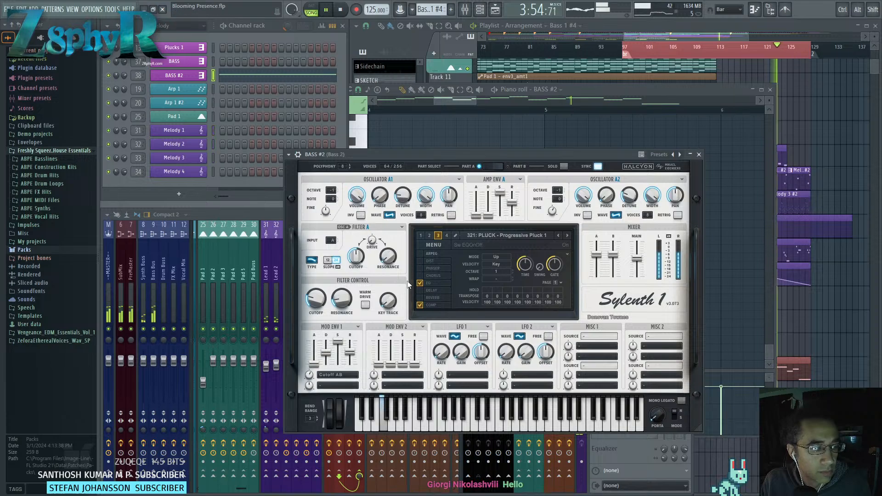
{"action": "left_click", "coordinate": [698, 154]}
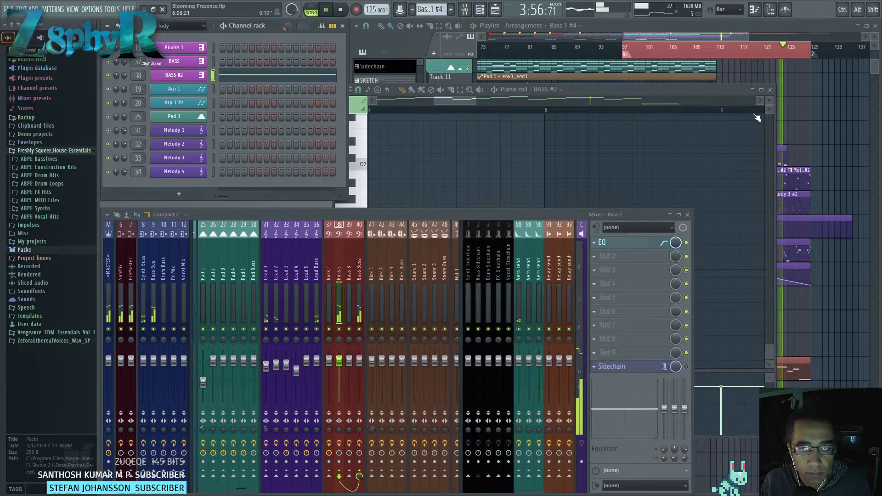
{"action": "left_click", "coordinate": [771, 91]}
{"action": "left_click", "coordinate": [474, 23]}
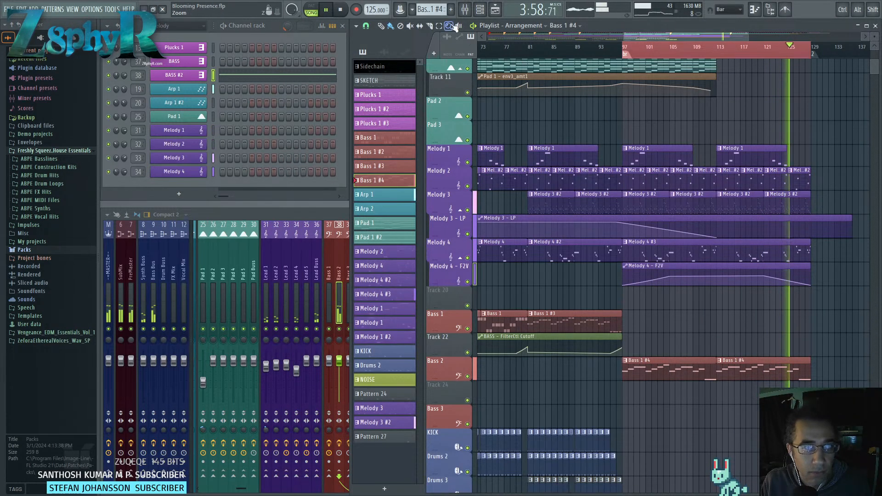
Load a Fruity Send into effect slot 2 of the Bass 2 mixer track.
{"action": "left_click", "coordinate": [459, 10]}
{"action": "left_click", "coordinate": [606, 256]}
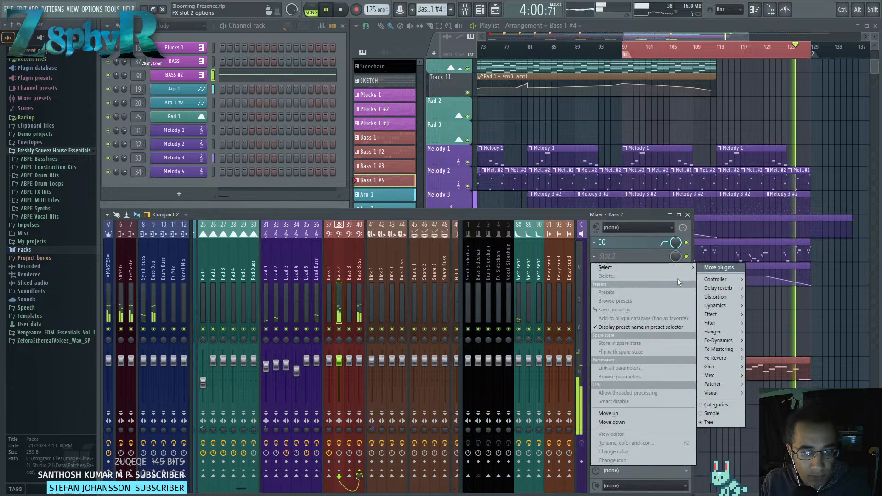
{"action": "mouse_move", "coordinate": [730, 366]}
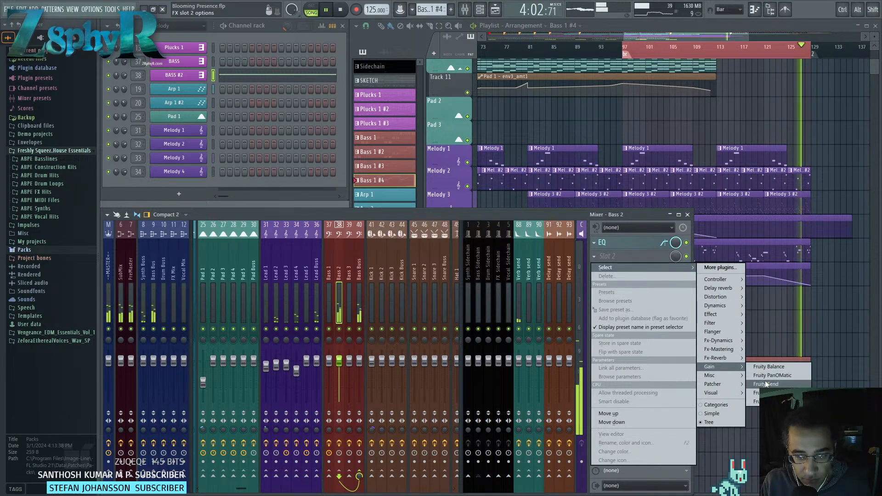
{"action": "left_click", "coordinate": [766, 385]}
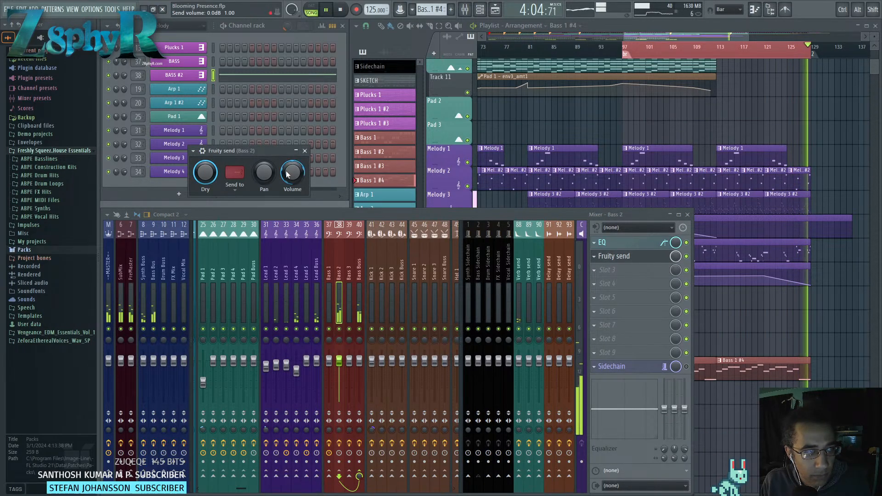
Automate the Fruity Send's Dry level in a clip on the track below Bass 2, with a short fade-in at its start.
{"action": "right_click", "coordinate": [205, 173]}
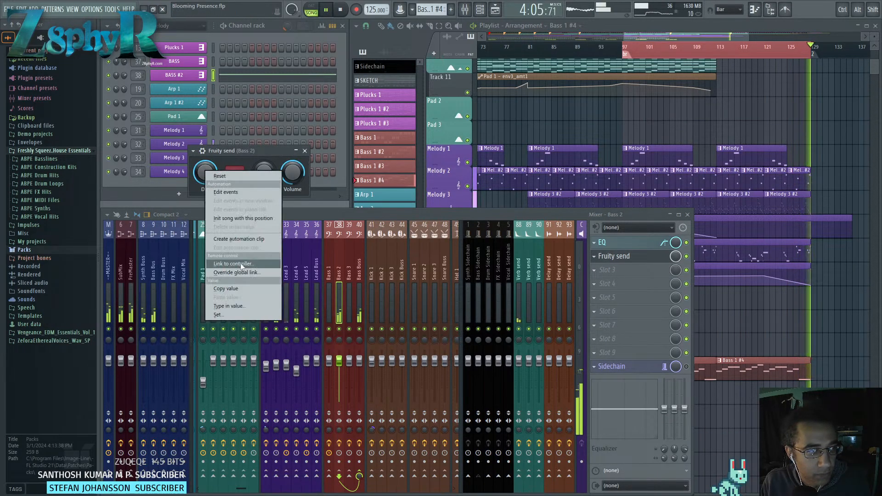
{"action": "left_click", "coordinate": [244, 233]}
{"action": "left_click_drag", "start_coordinate": [686, 110], "coordinate": [687, 391]}
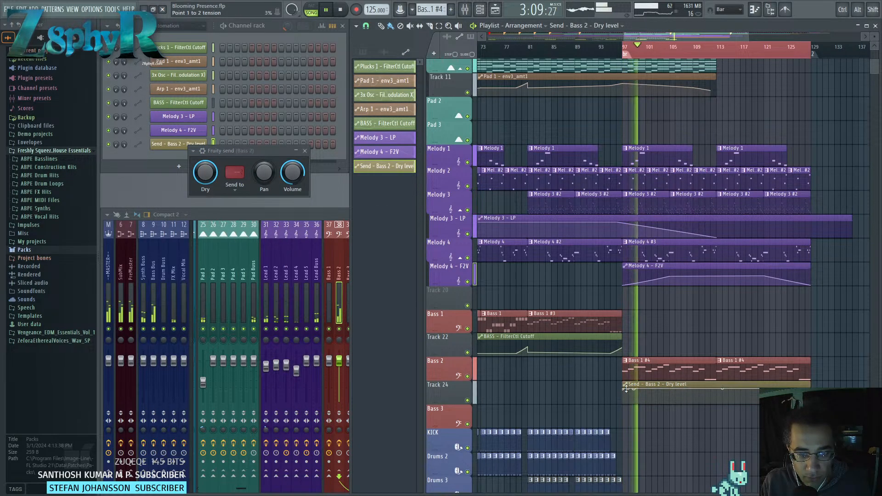
{"action": "left_click_drag", "start_coordinate": [623, 389], "coordinate": [623, 396]}
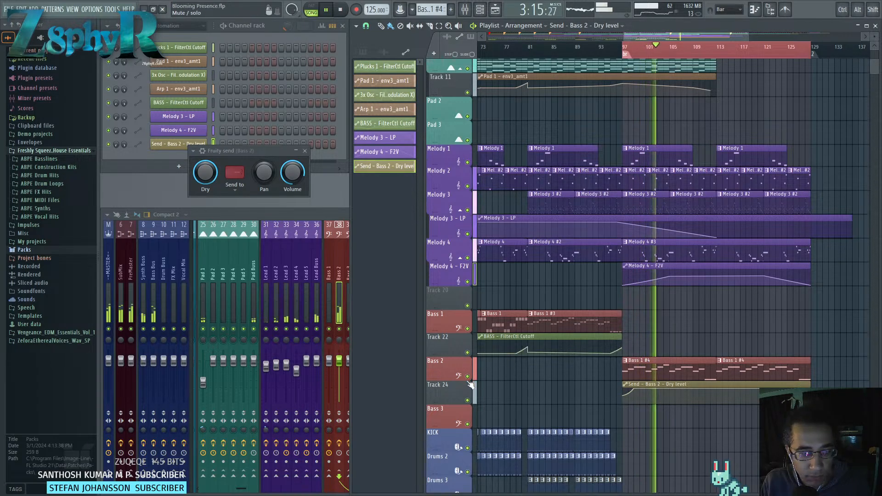
Apply the Bass 1 name preset to the filter cutoff automation track below Bass 1.
{"action": "double_click", "coordinate": [454, 323]}
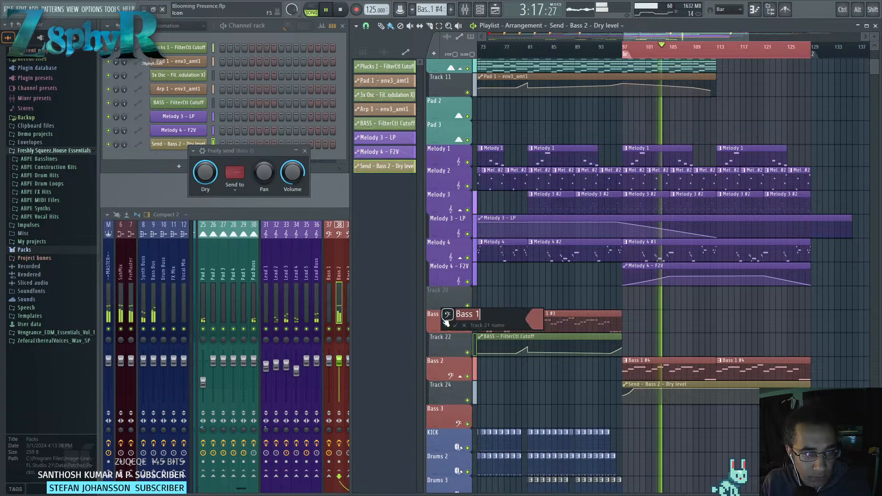
{"action": "left_click", "coordinate": [454, 325]}
{"action": "middle_click", "coordinate": [461, 347]}
{"action": "left_click", "coordinate": [454, 348]}
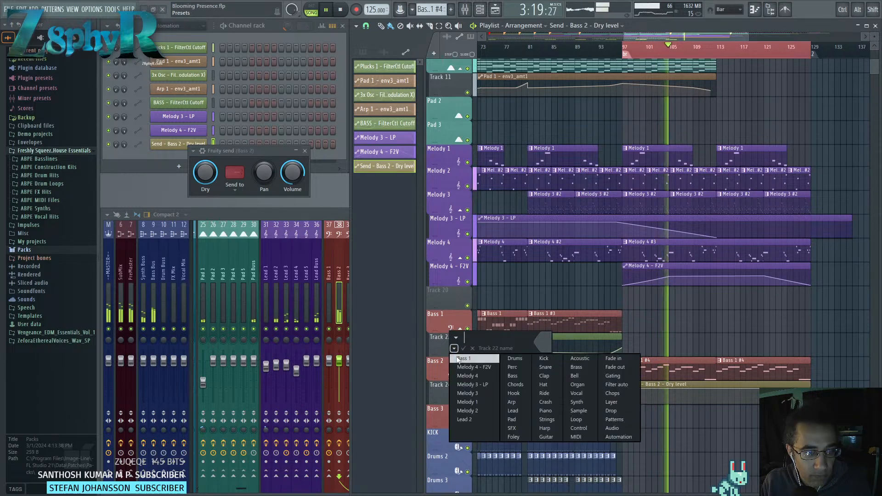
{"action": "left_click", "coordinate": [458, 358]}
Extend the filter automation track's name to Bass 1 - Filter Freq.
{"action": "double_click", "coordinate": [453, 343]}
{"action": "type", "text": "-"}
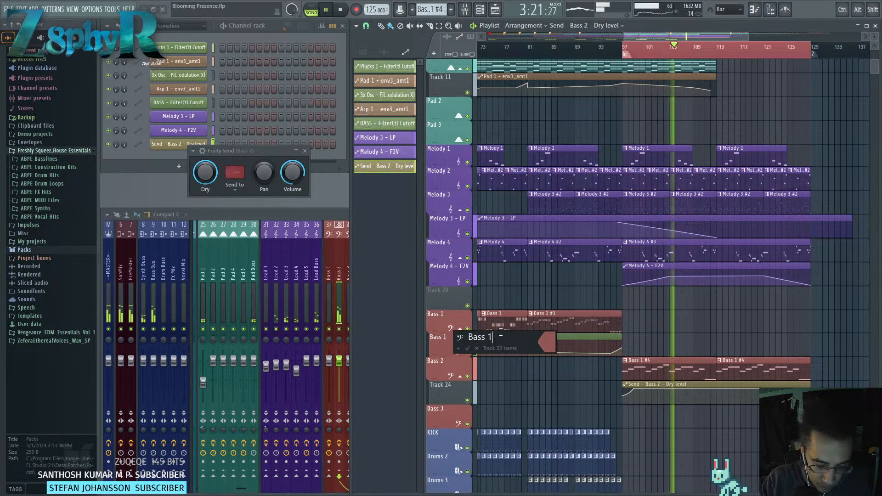
{"action": "type", "text": " Filt"}
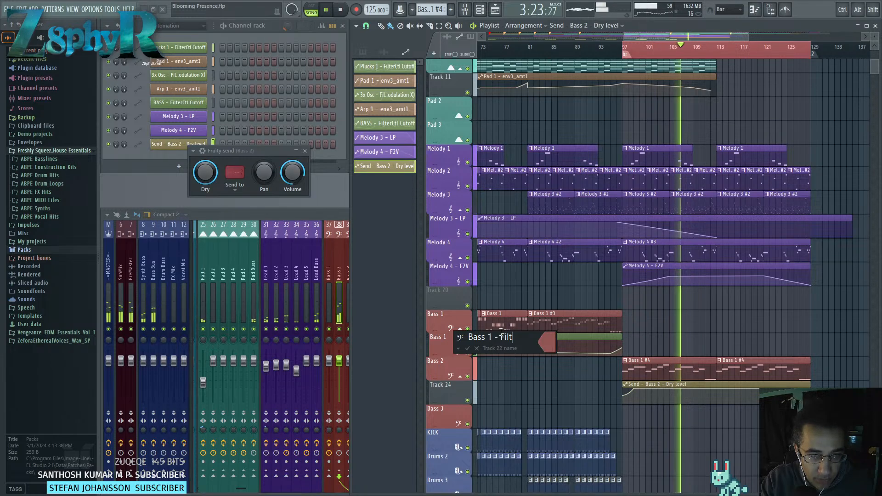
{"action": "type", "text": "er Freq"}
{"action": "key", "text": "Return"}
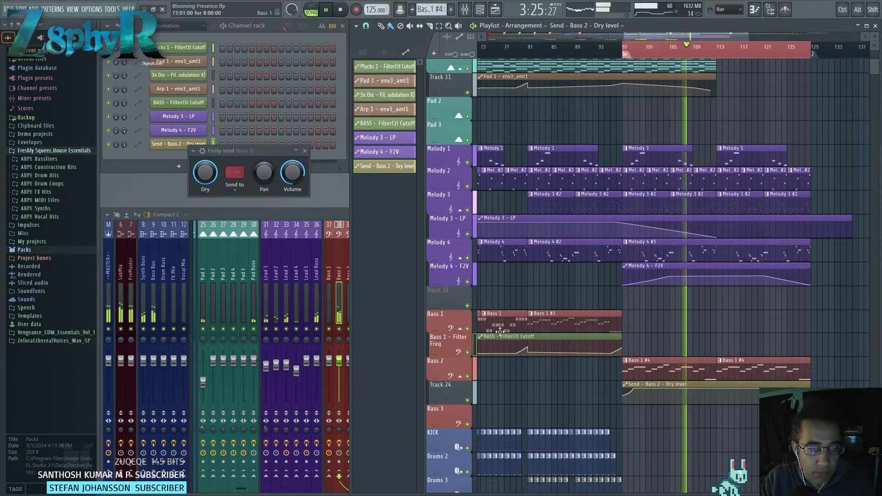
Rename the track as Bass 1 - Filter Cutoff and give its automation clip the same name and colour.
{"action": "double_click", "coordinate": [456, 343]}
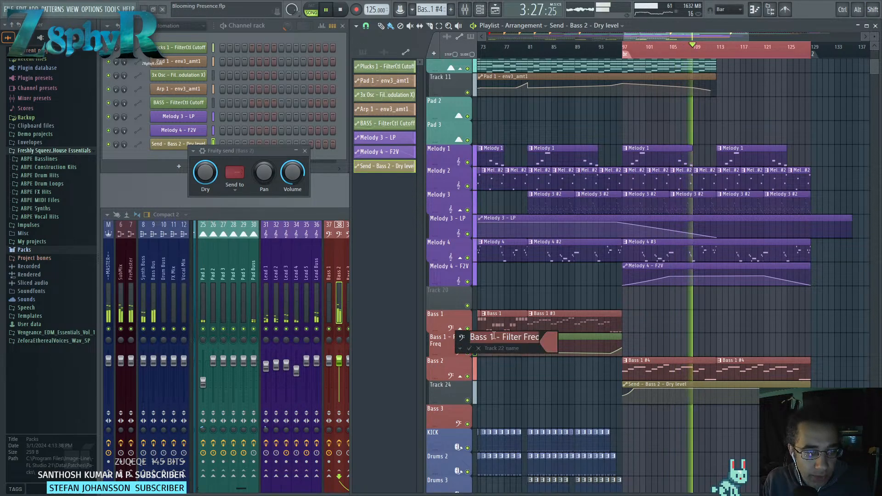
{"action": "left_click_drag", "start_coordinate": [523, 338], "coordinate": [633, 338]}
{"action": "type", "text": "Cutoff"}
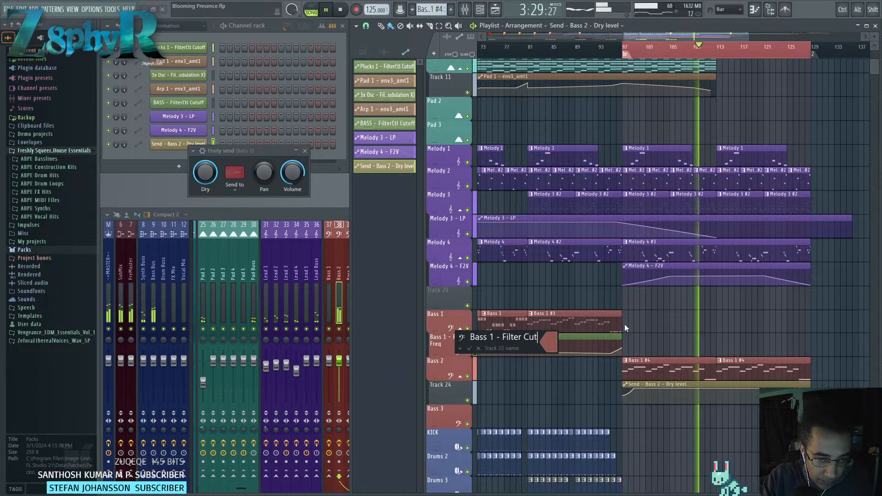
{"action": "key", "text": "Return"}
{"action": "right_click", "coordinate": [459, 342]}
{"action": "left_click", "coordinate": [484, 298]}
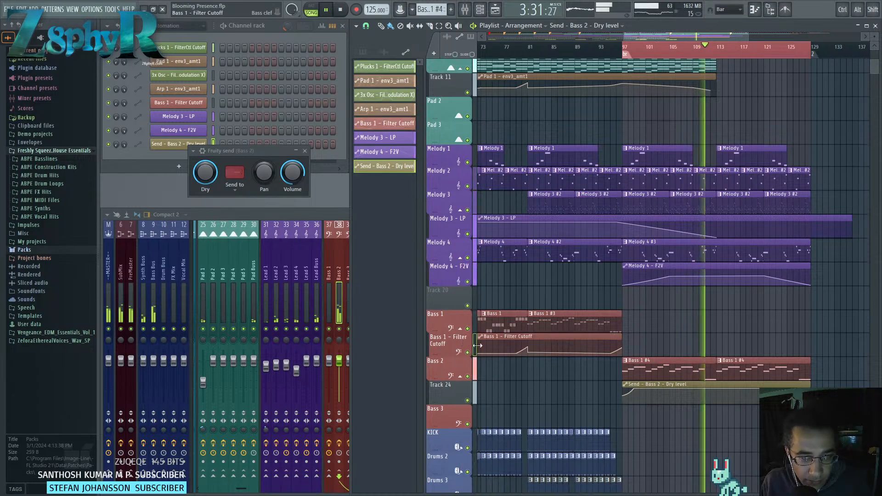
Apply the Bass 2 name preset to the dry level automation track, and name the track and its clip Bass 2 - VOL.
{"action": "double_click", "coordinate": [450, 382]}
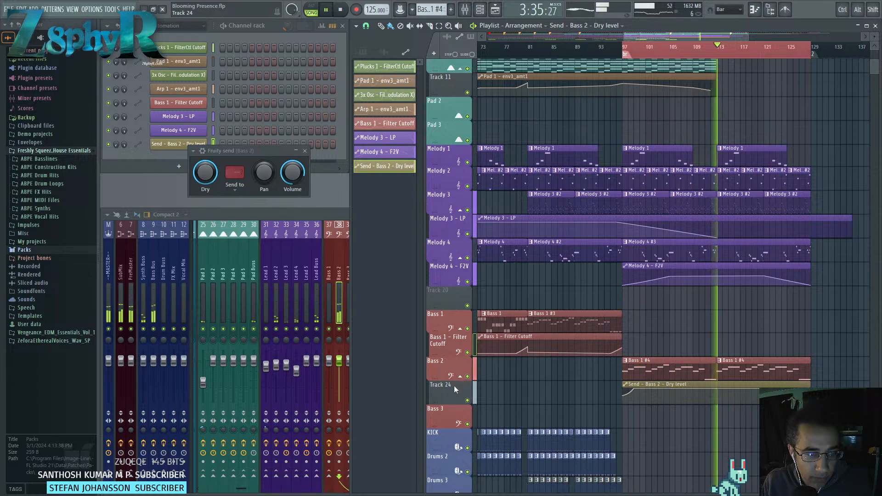
{"action": "left_click", "coordinate": [457, 396]}
{"action": "left_click", "coordinate": [469, 404]}
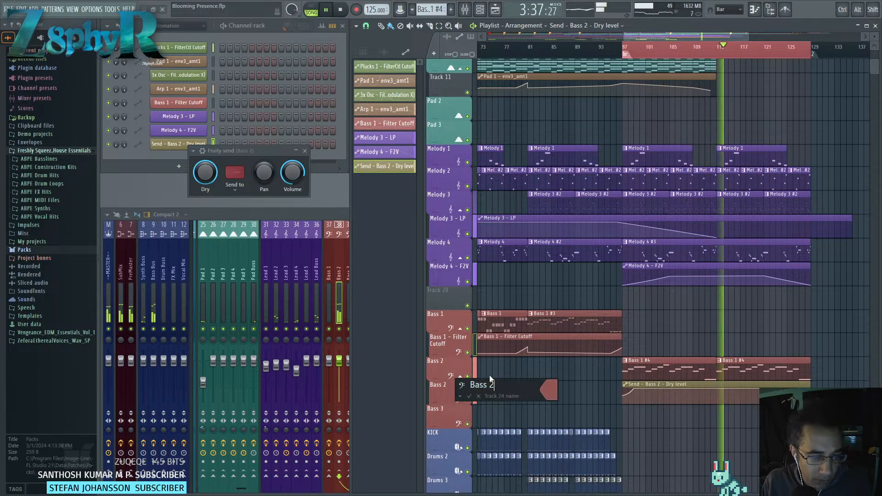
{"action": "type", "text": "- VOL"}
{"action": "key", "text": "Return"}
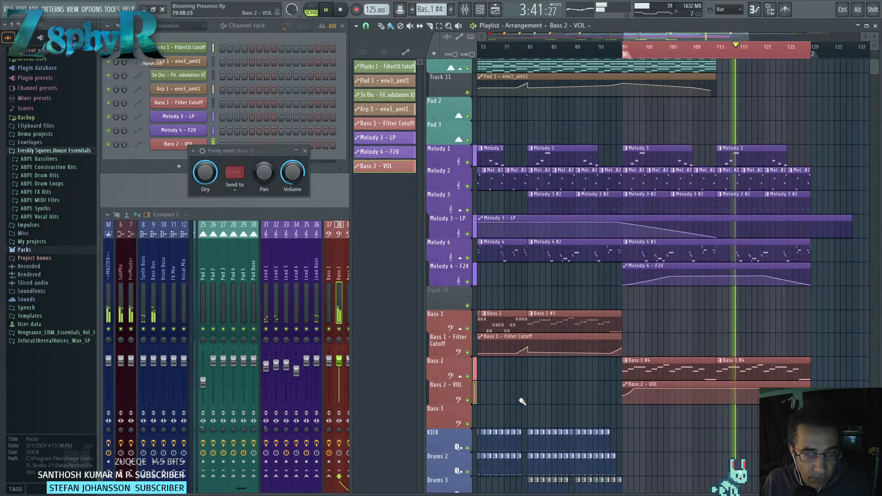
Save the project and close the Fruity Send window.
{"action": "scroll", "coordinate": [528, 380], "scroll_direction": "down", "scroll_amount": 2}
{"action": "scroll", "coordinate": [528, 380], "scroll_direction": "down", "scroll_amount": 2}
{"action": "left_click_drag", "start_coordinate": [519, 367], "coordinate": [502, 356]}
{"action": "scroll", "coordinate": [558, 371], "scroll_direction": "down", "scroll_amount": 2}
{"action": "left_click_drag", "start_coordinate": [580, 369], "coordinate": [544, 336]}
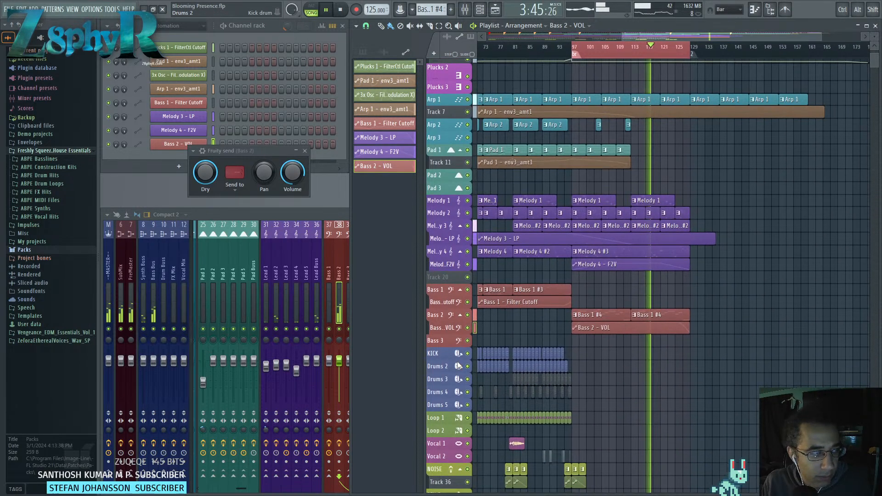
{"action": "key", "text": "ctrl+s"}
{"action": "left_click", "coordinate": [305, 151]}
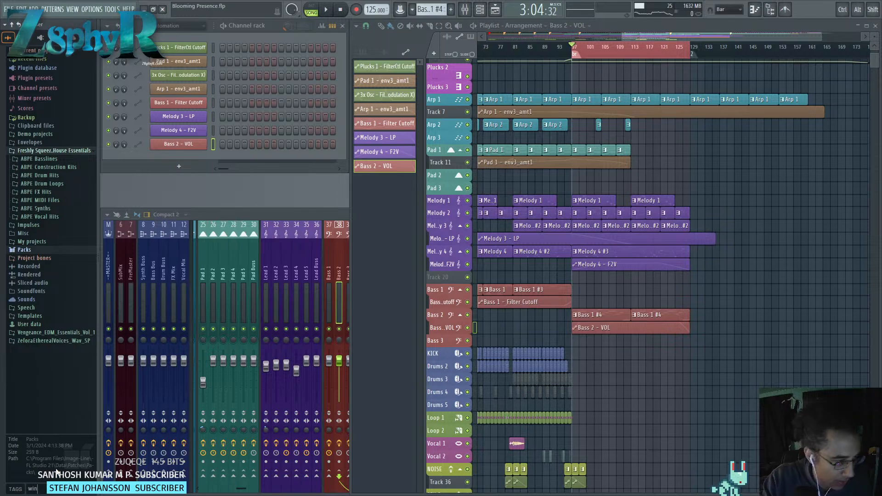
Search the browser for wind chimes, preview the sample found and open FPC Wind Chimes.wav in the audio editor.
{"action": "key", "text": "Return"}
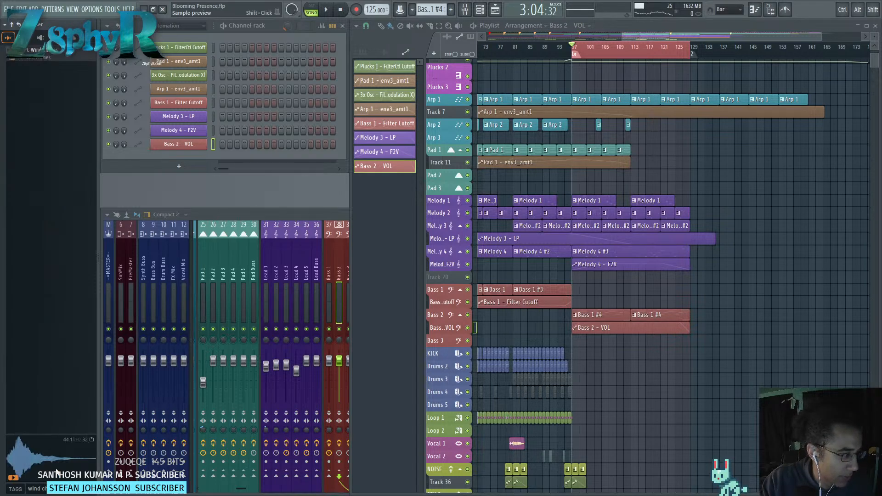
{"action": "left_click", "coordinate": [54, 57]}
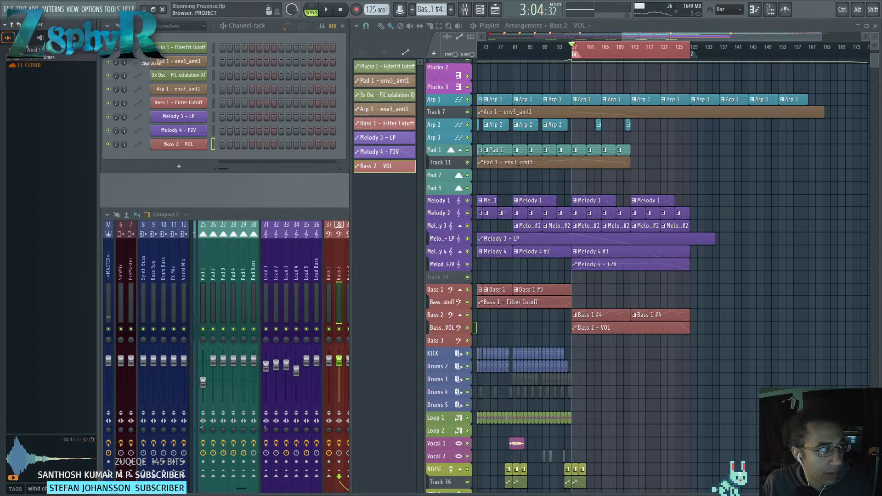
{"action": "mouse_move", "coordinate": [33, 52]}
{"action": "left_mouse_down"}
{"action": "mouse_move", "coordinate": [661, 355]}
{"action": "mouse_move", "coordinate": [14, 70]}
{"action": "mouse_move", "coordinate": [31, 50]}
{"action": "left_mouse_up"}
{"action": "right_click", "coordinate": [32, 50]}
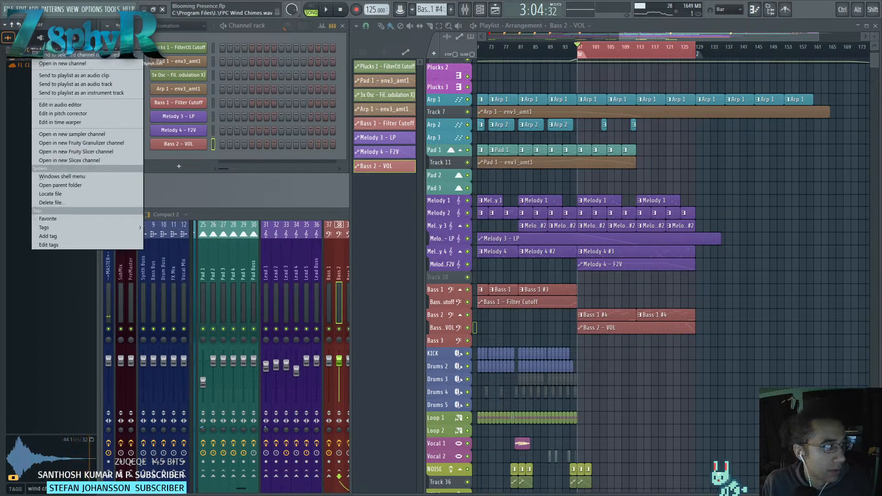
{"action": "left_click", "coordinate": [97, 106]}
Apply the Blur effect to the wind chimes sample in Edison and widen the editor window.
{"action": "left_click_drag", "start_coordinate": [307, 121], "coordinate": [352, 136]}
{"action": "left_click", "coordinate": [460, 181]}
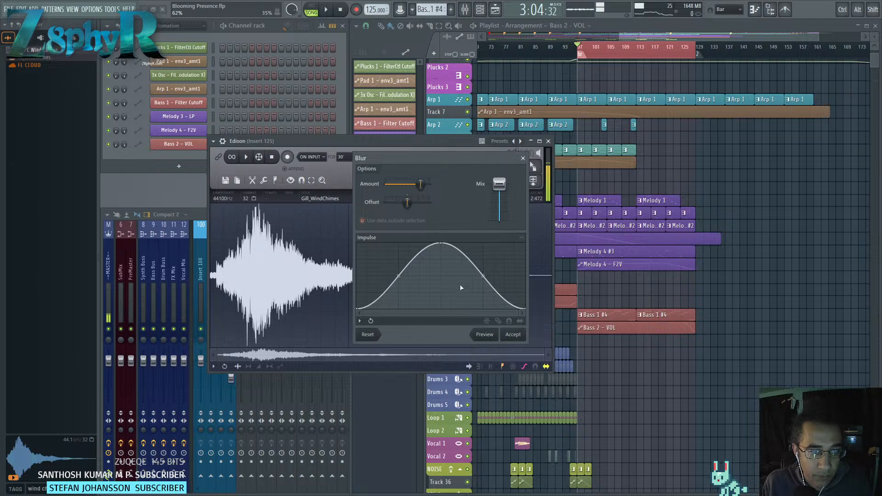
{"action": "left_click", "coordinate": [513, 335]}
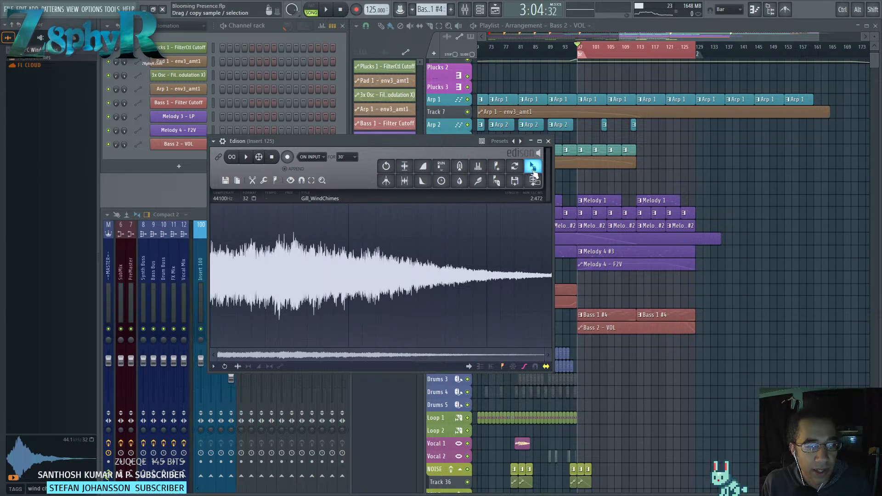
{"action": "left_click_drag", "start_coordinate": [552, 236], "coordinate": [578, 242]}
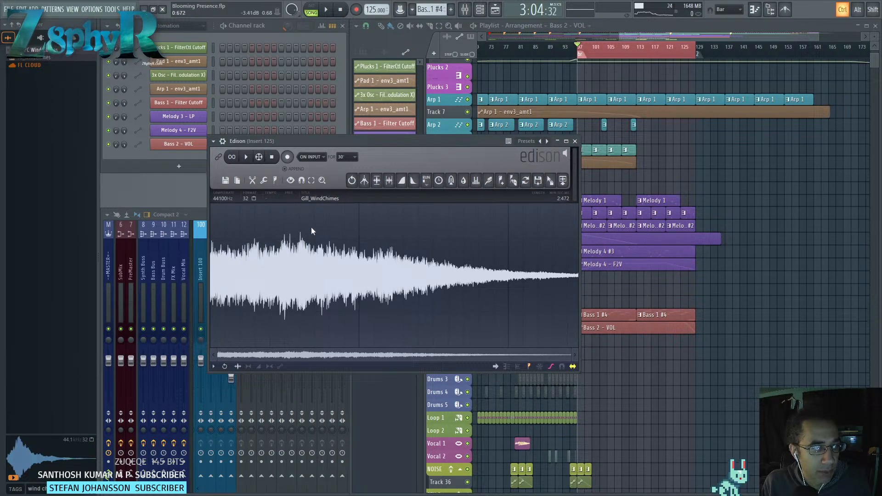
Select the whole blurred wind chimes sample and copy it.
{"action": "key", "text": "ctrl+a"}
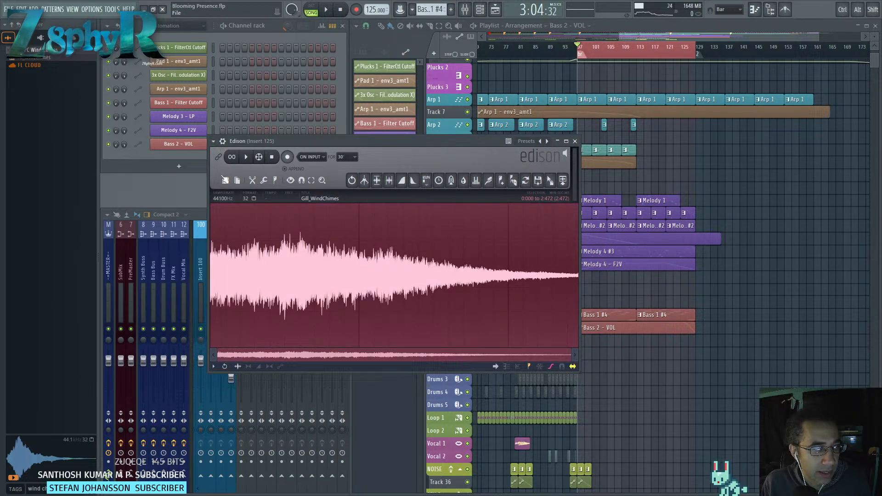
{"action": "left_click", "coordinate": [252, 181]}
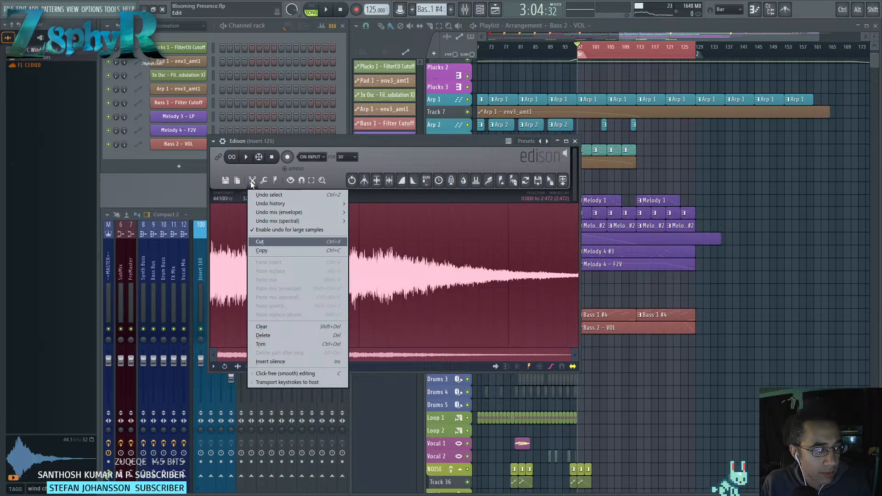
{"action": "left_click", "coordinate": [265, 181]}
{"action": "left_click", "coordinate": [277, 180]}
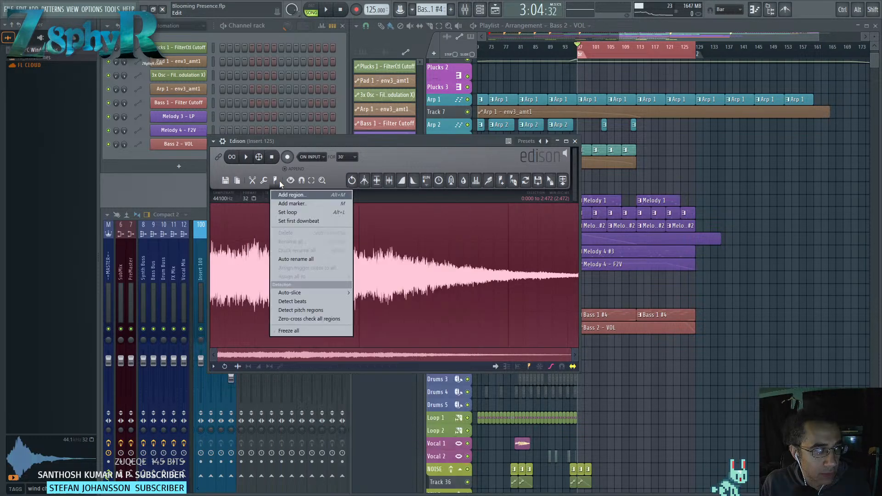
{"action": "left_click", "coordinate": [250, 181]}
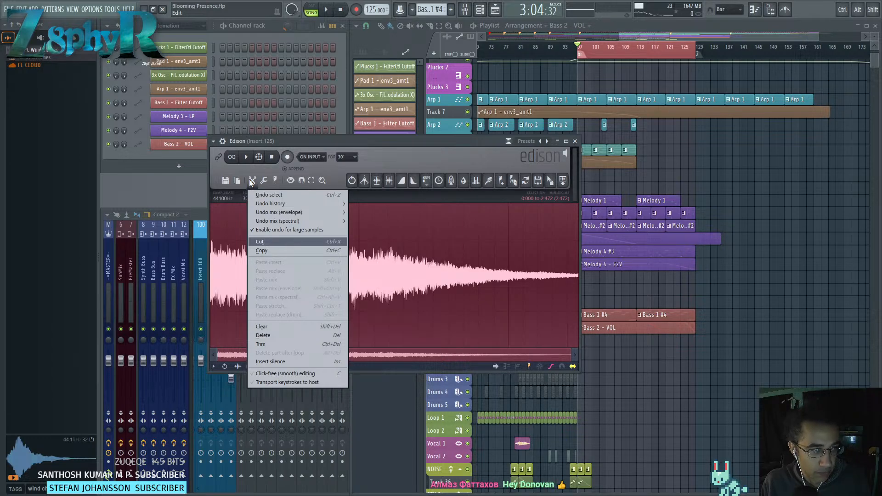
{"action": "left_click", "coordinate": [284, 251]}
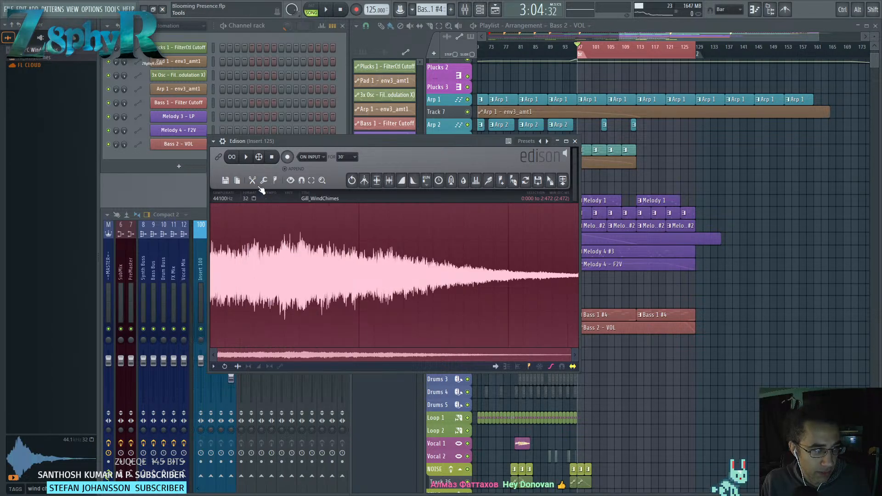
Paste copies of the blurred wind chimes in Edison until the sample repeats four times, with the whole waveform selected.
{"action": "left_click", "coordinate": [253, 181]}
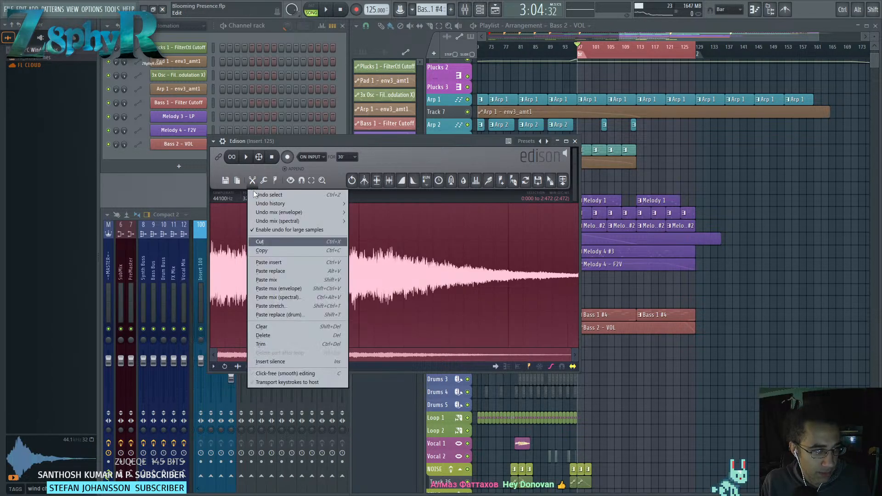
{"action": "left_click", "coordinate": [284, 261]}
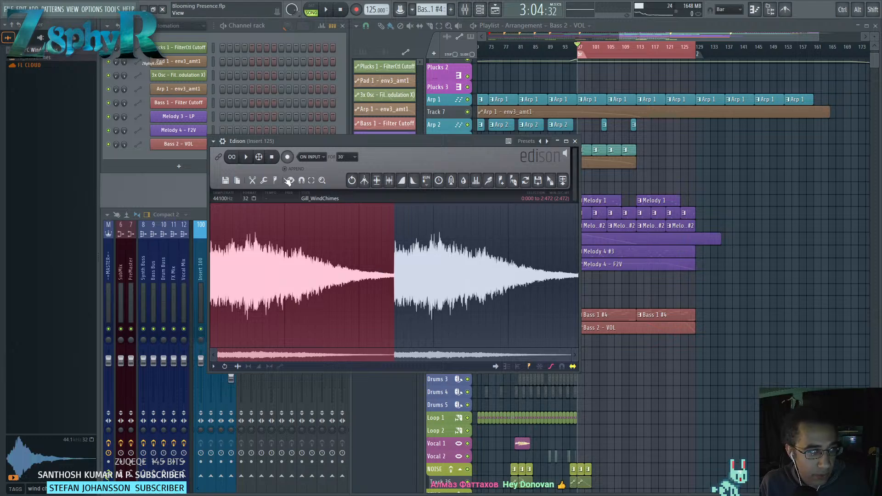
{"action": "left_click", "coordinate": [251, 182]}
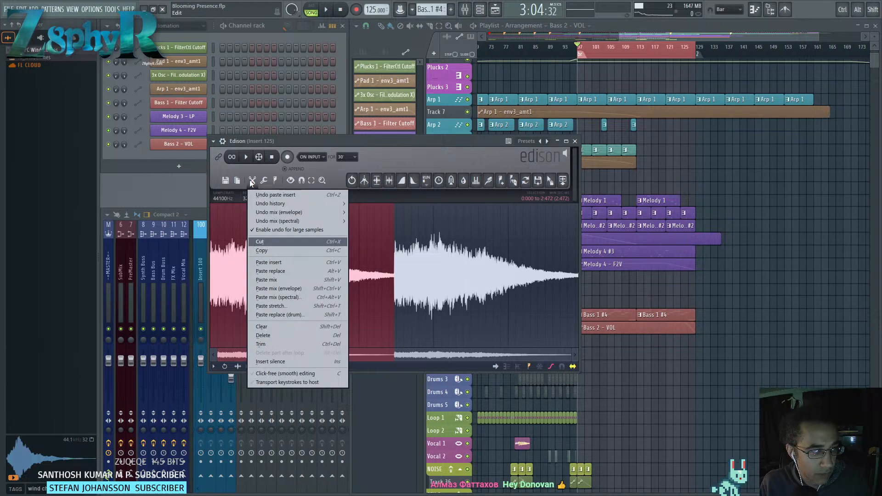
{"action": "right_click", "coordinate": [445, 301]}
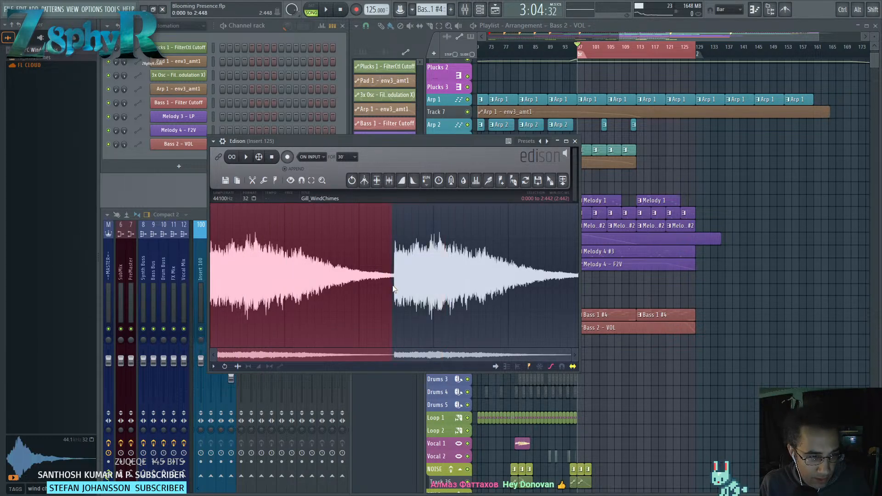
{"action": "key", "text": "ctrl+v"}
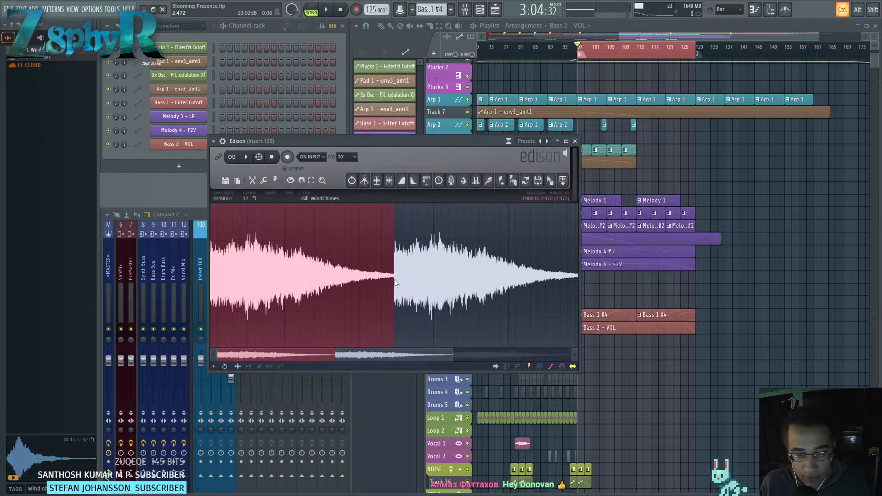
{"action": "key", "text": "ctrl+v"}
{"action": "left_click_drag", "start_coordinate": [392, 357], "coordinate": [572, 358]}
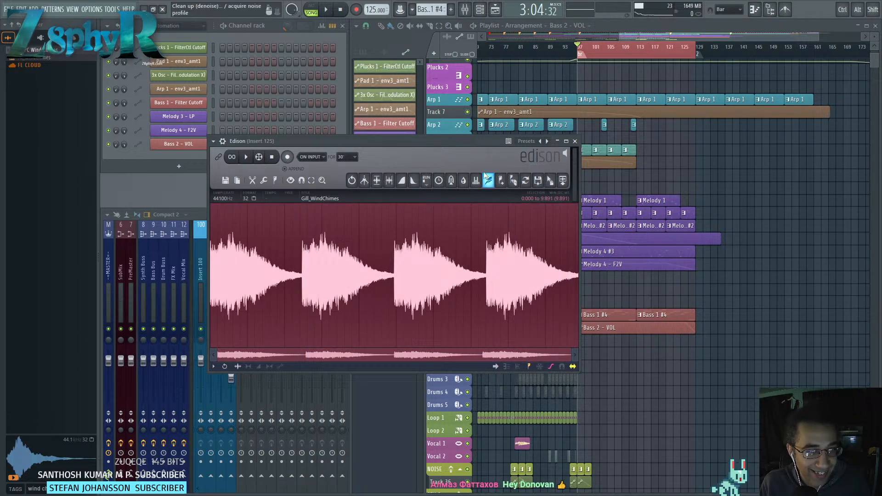
Blur the repeated wind chimes sample again and place it as an audio clip at bar 97 on the Misc 1 track.
{"action": "left_click", "coordinate": [463, 180]}
{"action": "left_click", "coordinate": [506, 335]}
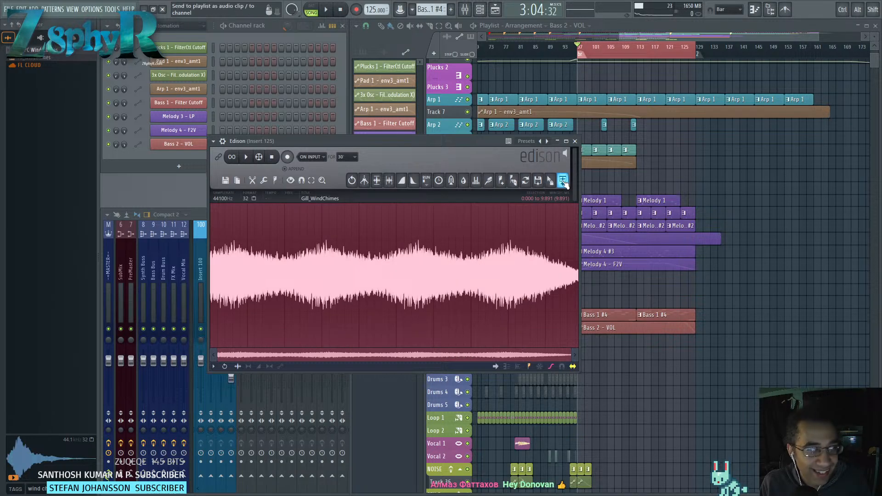
{"action": "left_click_drag", "start_coordinate": [554, 184], "coordinate": [595, 341]}
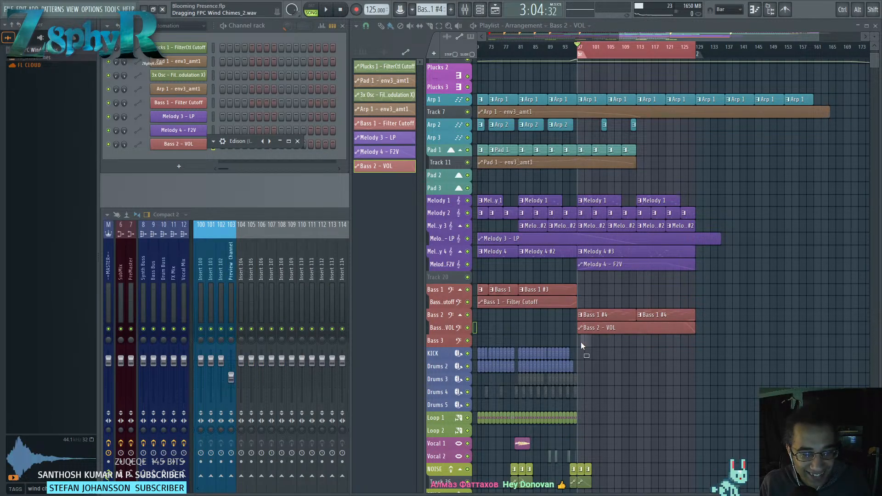
{"action": "left_click_drag", "start_coordinate": [578, 382], "coordinate": [583, 459]}
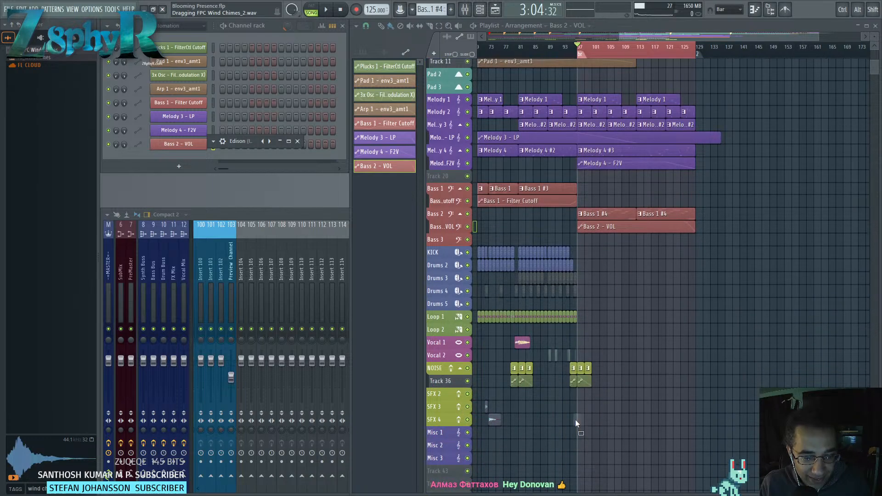
{"action": "left_click_drag", "start_coordinate": [576, 429], "coordinate": [576, 430]}
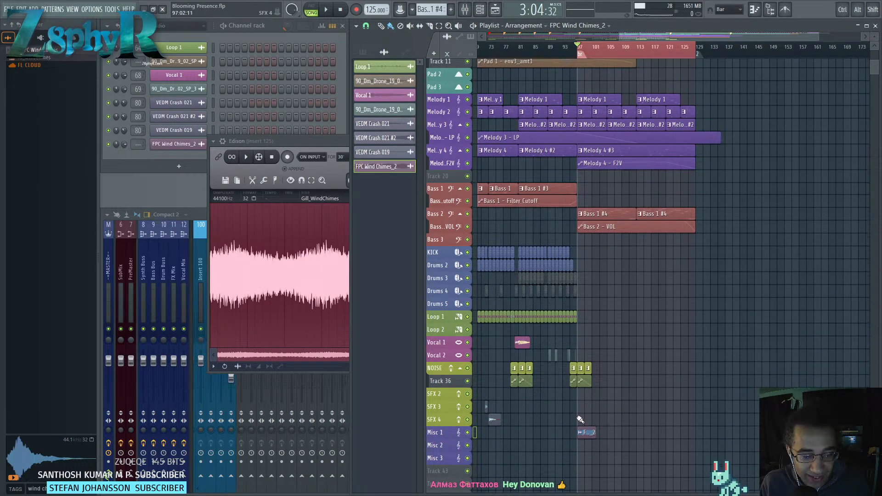
Open the FPC Wind Chimes_2 clip's settings and set its quick fade out to about 19%.
{"action": "scroll", "coordinate": [611, 412], "scroll_direction": "up", "scroll_amount": 4}
{"action": "double_click", "coordinate": [551, 430]}
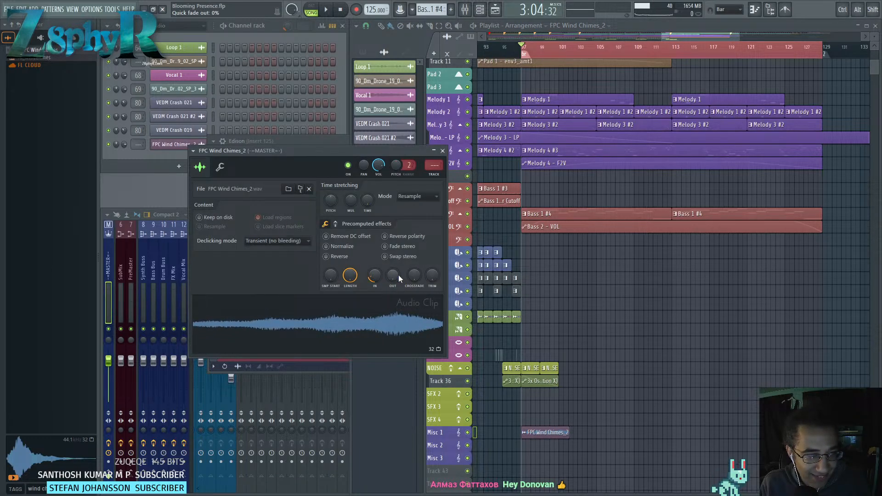
{"action": "left_click_drag", "start_coordinate": [398, 275], "coordinate": [398, 265]}
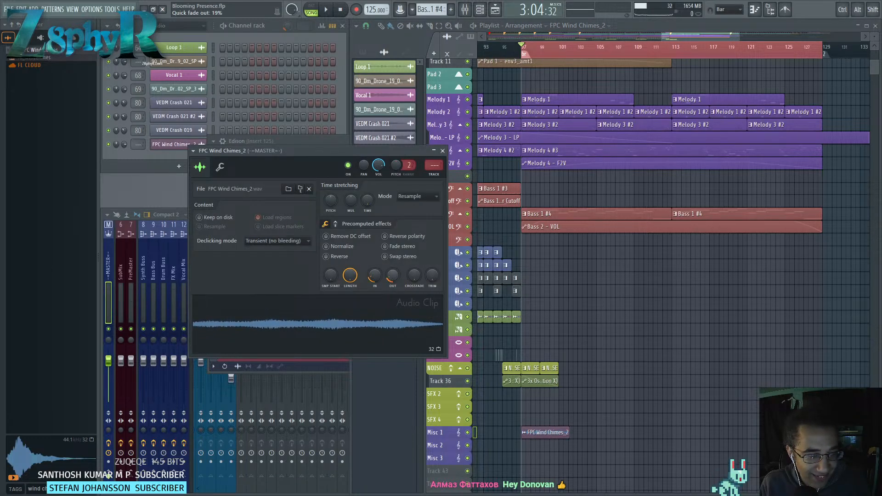
Route the FPC Wind Chimes_2 channel to the SFX 3 mixer track and lower that track's volume.
{"action": "left_click", "coordinate": [433, 166]}
{"action": "scroll", "coordinate": [301, 269], "scroll_direction": "left", "scroll_amount": 6}
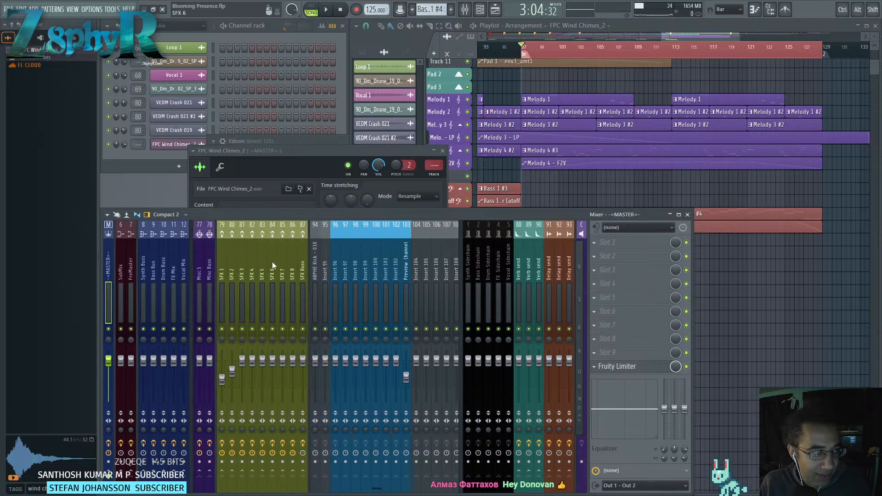
{"action": "left_click", "coordinate": [299, 267]}
{"action": "left_click", "coordinate": [309, 265]}
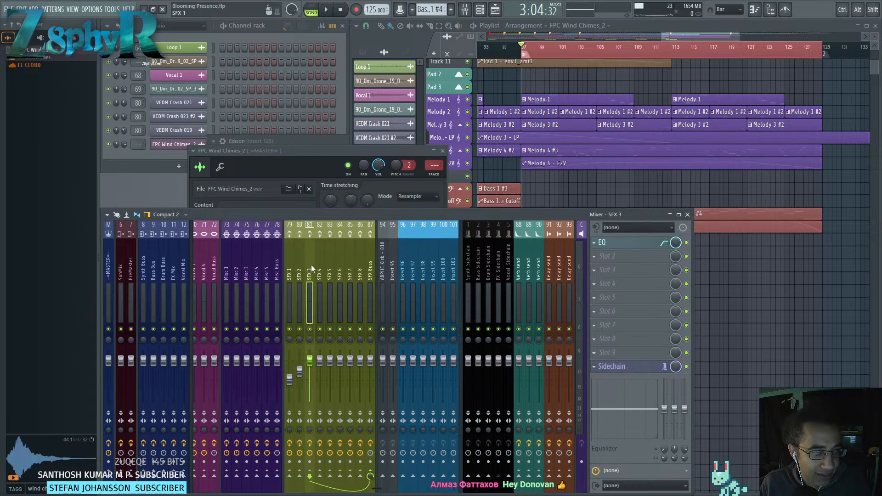
{"action": "right_click", "coordinate": [313, 265]}
{"action": "mouse_move", "coordinate": [395, 324]}
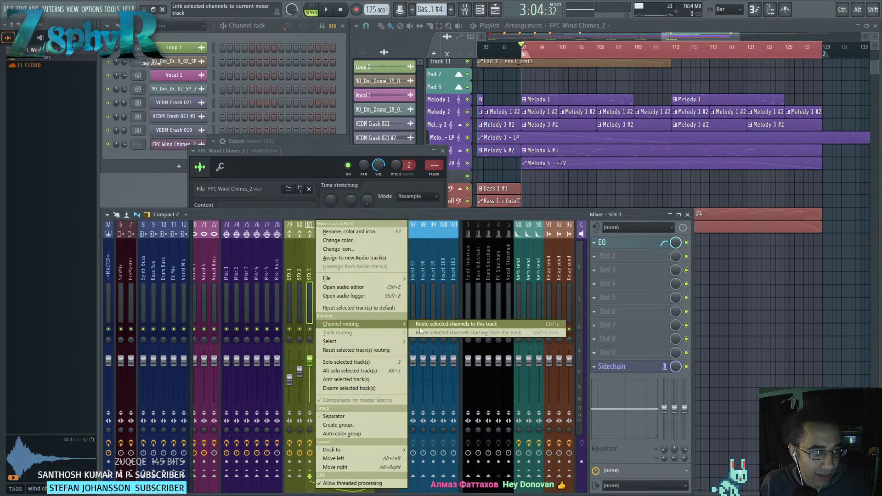
{"action": "left_click", "coordinate": [448, 324]}
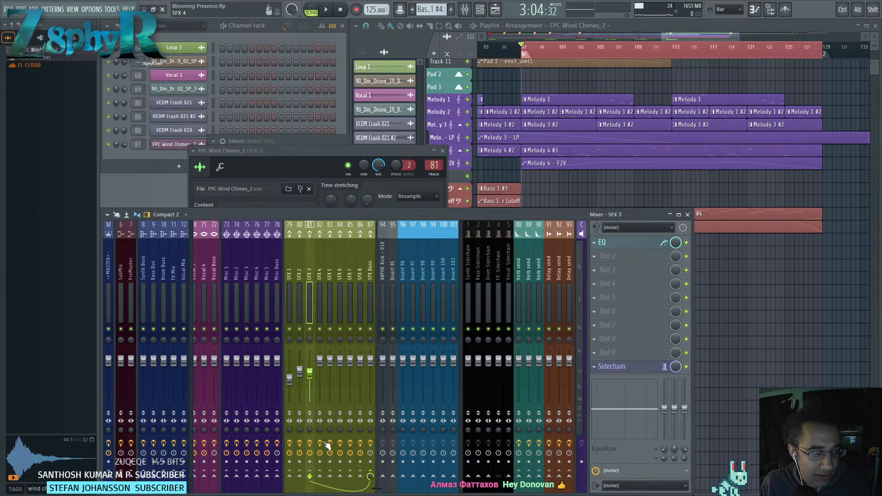
Open the EQ on SFX 3 and play the arrangement from just before bar 97 to monitor the chimes.
{"action": "left_click", "coordinate": [618, 246]}
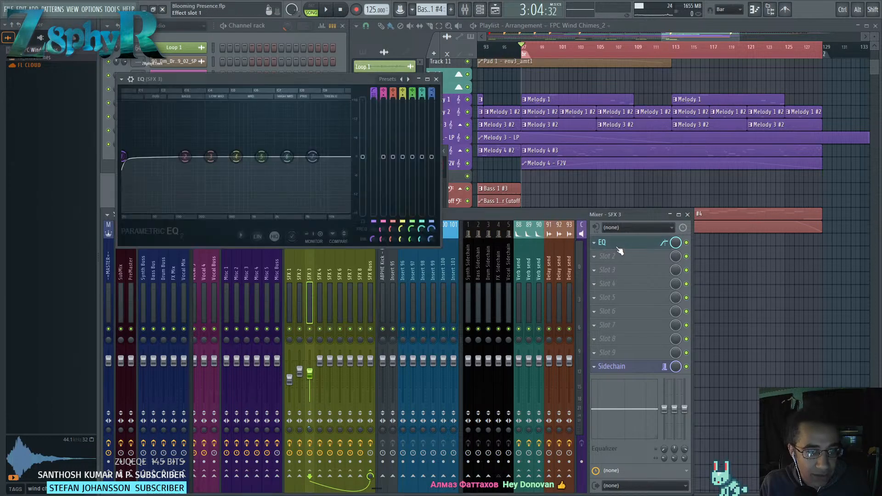
{"action": "left_click", "coordinate": [487, 137]}
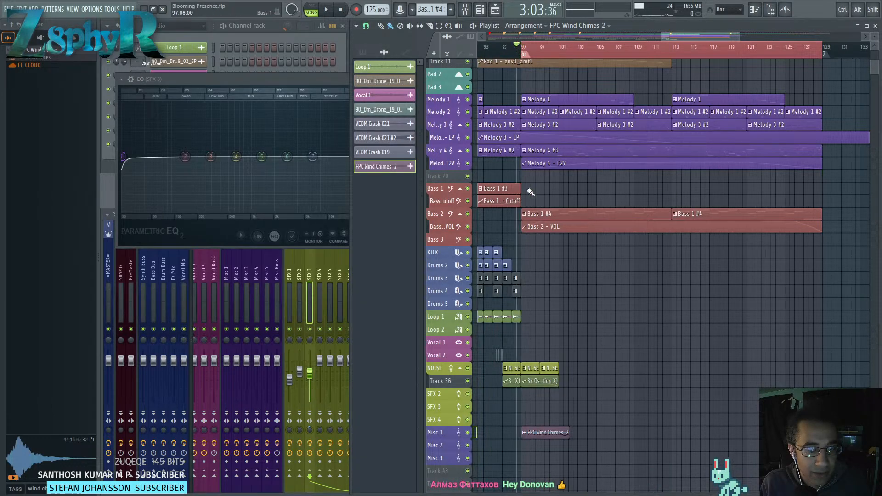
{"action": "key", "text": "space"}
Give the FPC Wind Chimes_2 clip on Misc 1 long curved fades in and out around its middle.
{"action": "scroll", "coordinate": [528, 409], "scroll_direction": "up", "scroll_amount": 3}
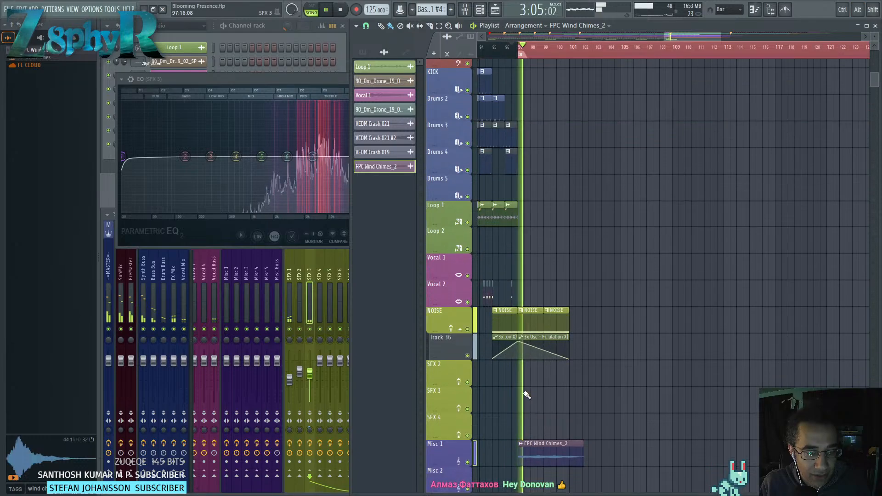
{"action": "scroll", "coordinate": [527, 395], "scroll_direction": "down", "scroll_amount": 4}
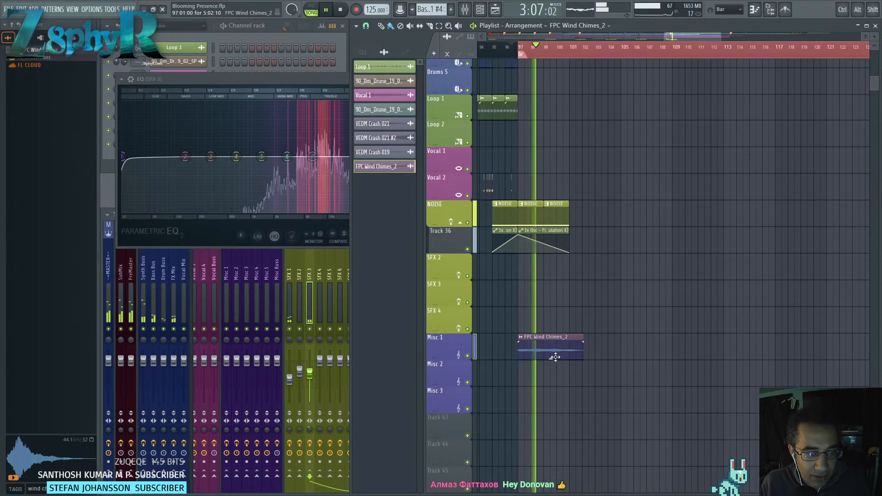
{"action": "left_click_drag", "start_coordinate": [521, 340], "coordinate": [553, 342]}
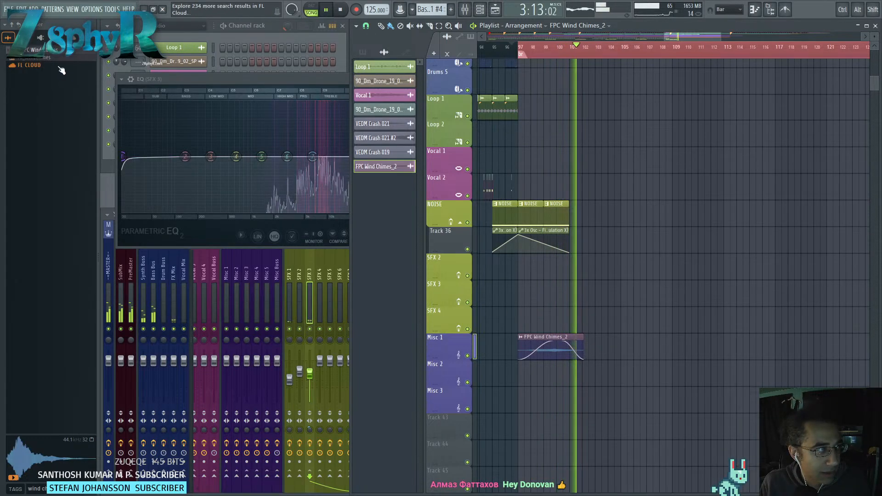
Place the original FPC Wind Chimes sample at bar 97 on the Misc 2 track and reverse it.
{"action": "left_click_drag", "start_coordinate": [61, 70], "coordinate": [518, 374]}
{"action": "double_click", "coordinate": [523, 376]}
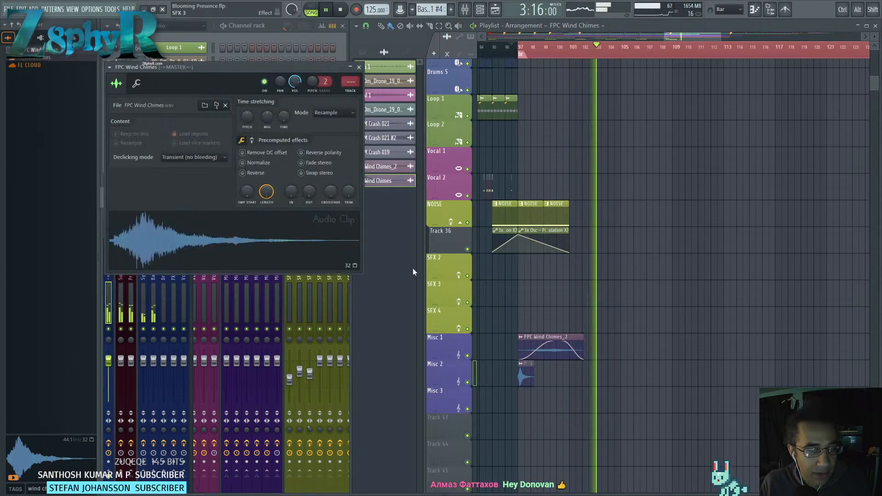
{"action": "left_click", "coordinate": [243, 173]}
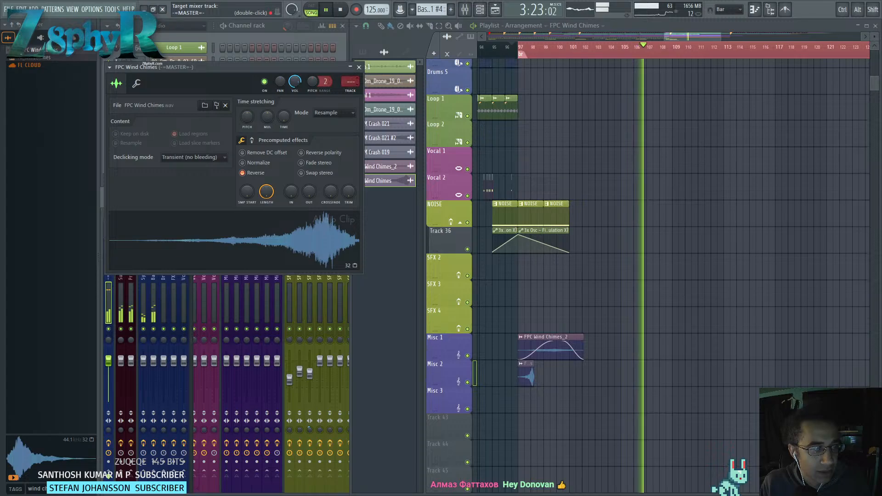
Route the reversed FPC Wind Chimes channel to the SFX 3 mixer track.
{"action": "left_click_drag", "start_coordinate": [350, 82], "coordinate": [351, 63]}
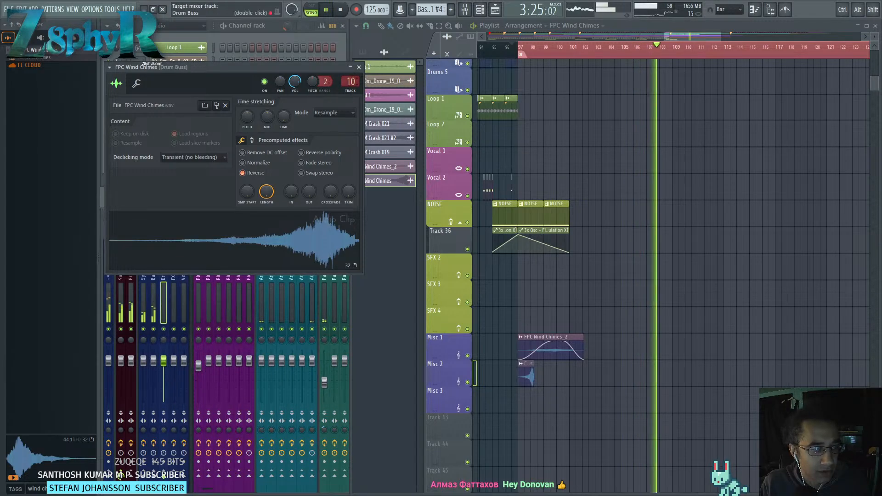
{"action": "double_click", "coordinate": [351, 82]}
{"action": "scroll", "coordinate": [393, 241], "scroll_direction": "down", "scroll_amount": 8}
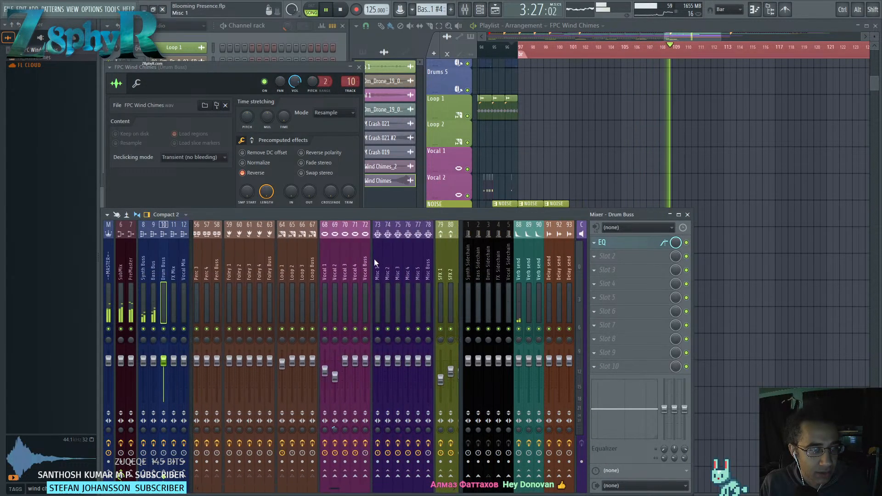
{"action": "scroll", "coordinate": [340, 274], "scroll_direction": "down", "scroll_amount": 3}
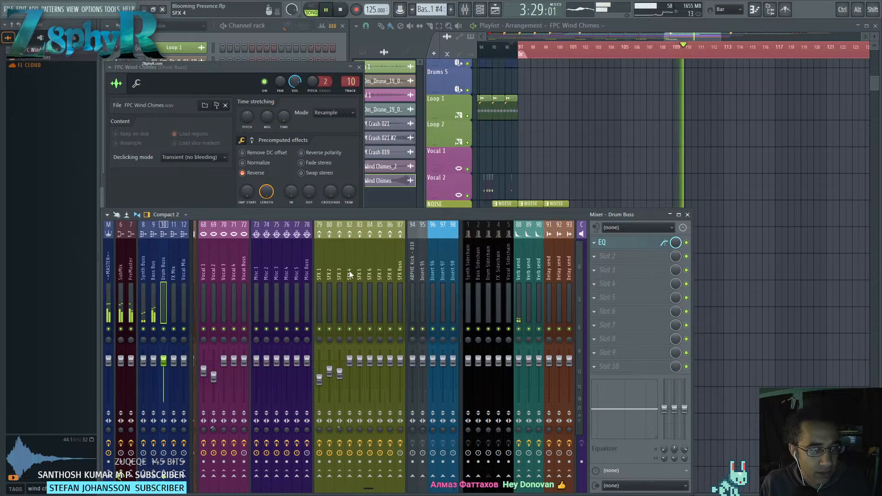
{"action": "left_click", "coordinate": [345, 272]}
{"action": "right_click", "coordinate": [341, 267]}
{"action": "mouse_move", "coordinate": [393, 321]}
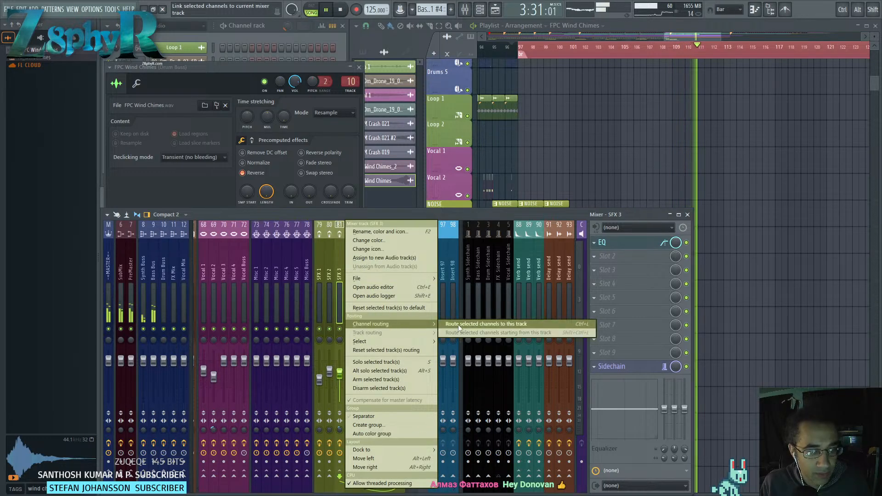
{"action": "left_click", "coordinate": [460, 324]}
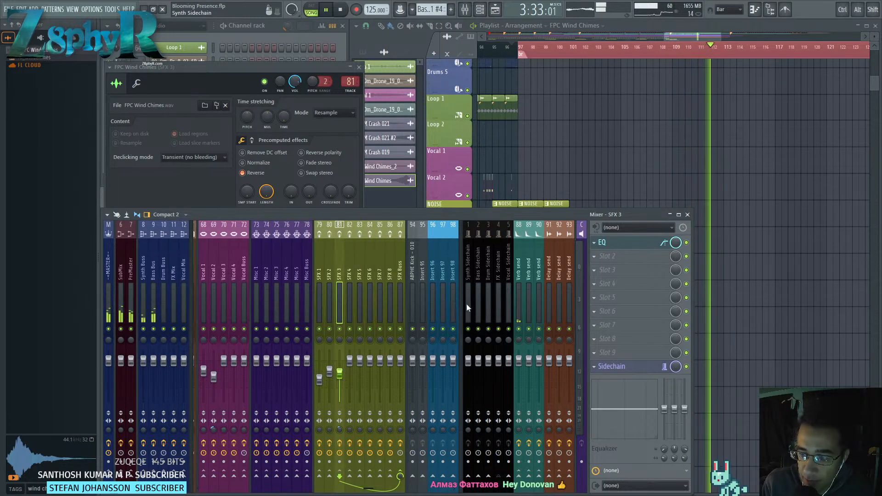
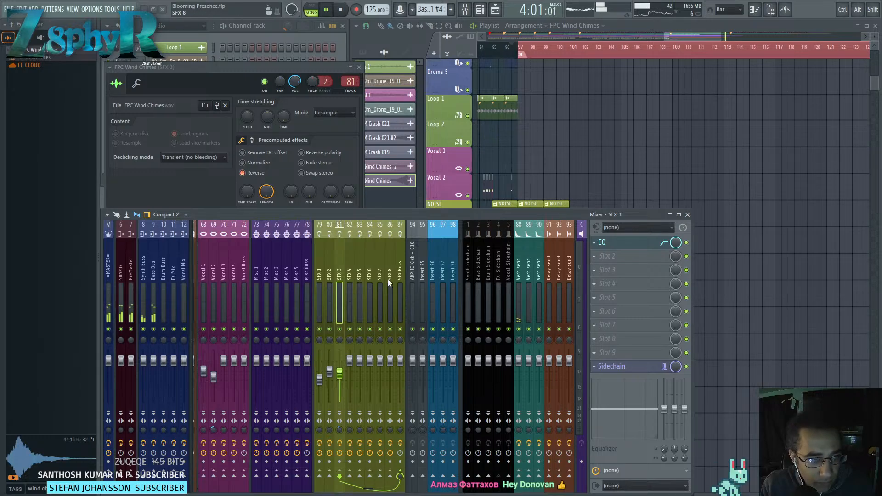
Play back the transition into bar 97 and stop playback.
{"action": "left_click", "coordinate": [584, 99], "text": "ctrl"}
{"action": "key", "text": "space"}
{"action": "key", "text": "space"}
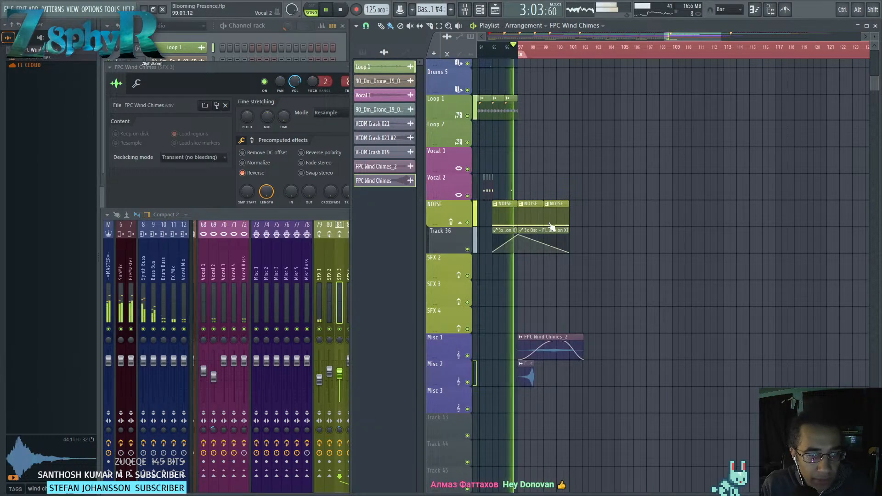
{"action": "key", "text": "space"}
Move the reversed FPC Wind Chimes clip on Misc 2 to bar 96 and cut off its end at bar 97.
{"action": "double_click", "coordinate": [529, 377]}
{"action": "left_click_drag", "start_coordinate": [529, 377], "coordinate": [523, 377]}
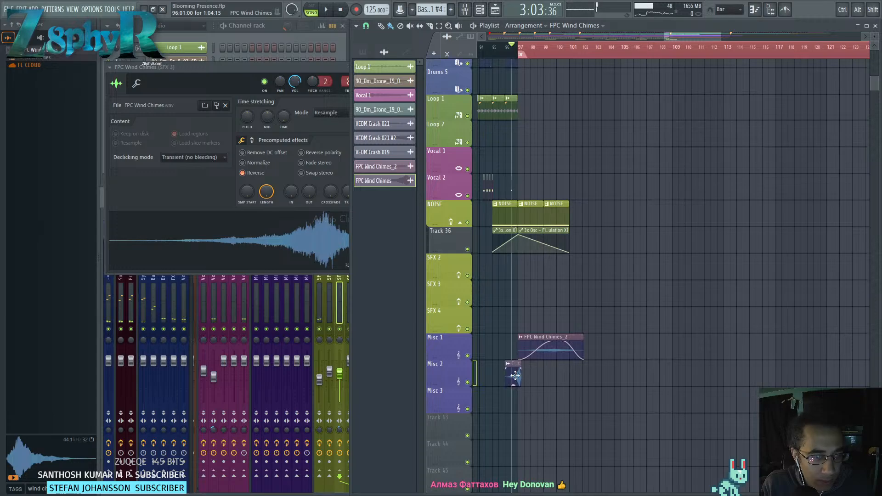
{"action": "scroll", "coordinate": [517, 374], "scroll_direction": "up", "scroll_amount": 3, "text": "ctrl"}
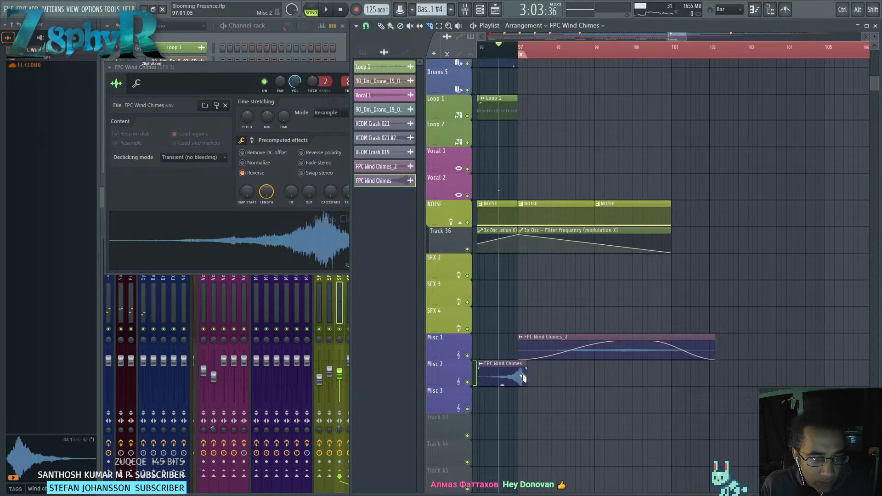
{"action": "right_click", "coordinate": [522, 376]}
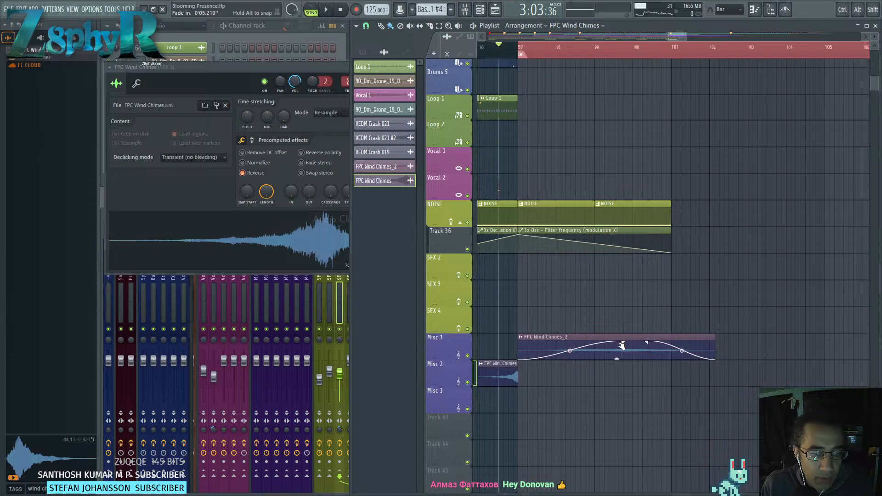
Insert Fruity Delay 2 in slot 2 of the SFX 3 mixer track, set to ping-pong with reduced feedback volume.
{"action": "double_click", "coordinate": [608, 334]}
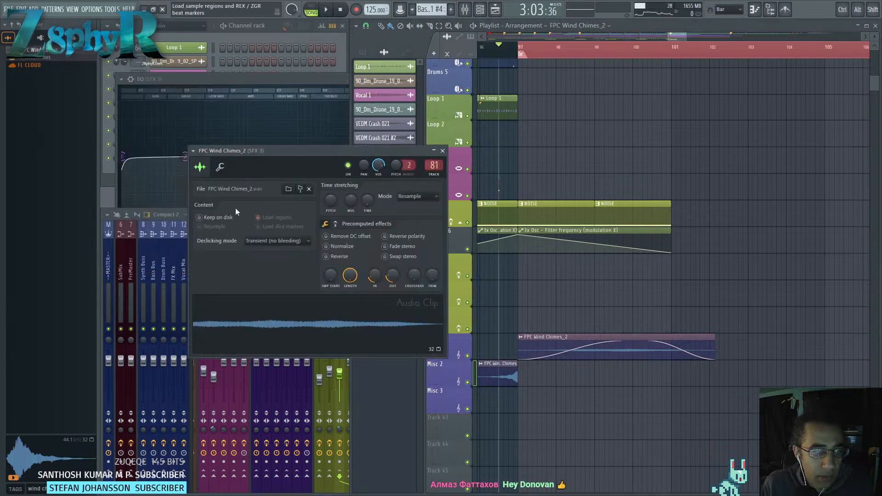
{"action": "double_click", "coordinate": [432, 165]}
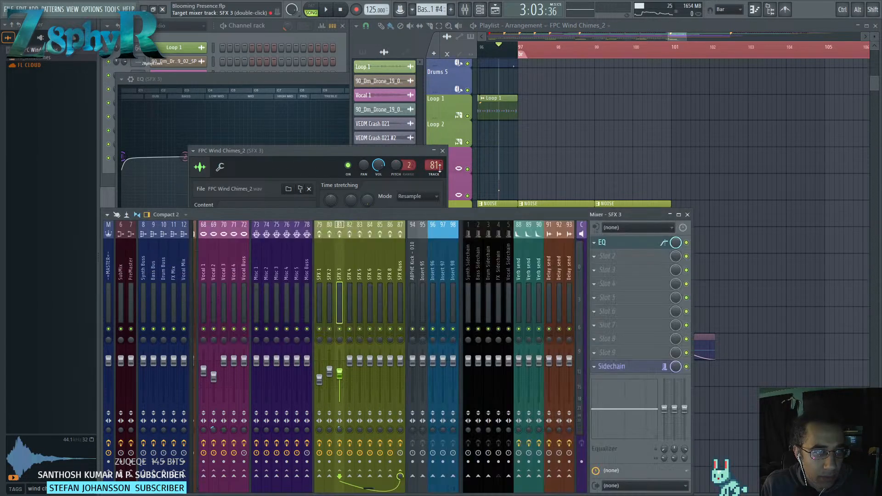
{"action": "left_click", "coordinate": [596, 256]}
{"action": "mouse_move", "coordinate": [643, 268]}
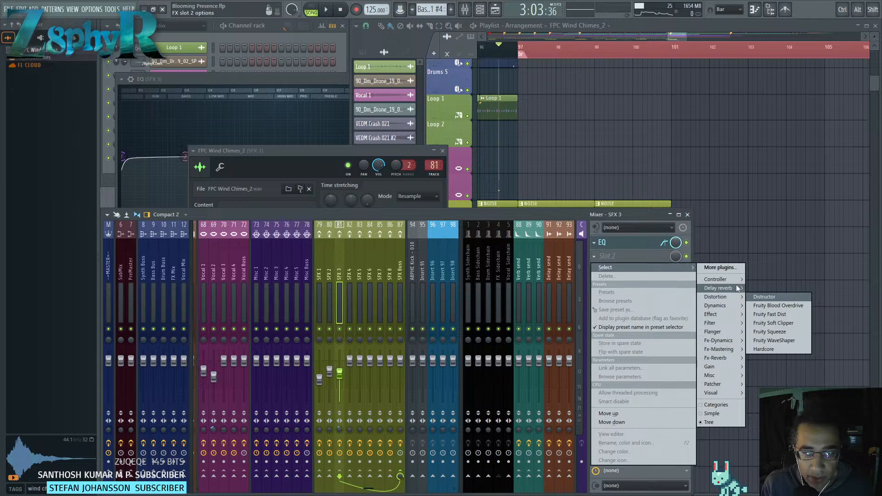
{"action": "left_click", "coordinate": [758, 296]}
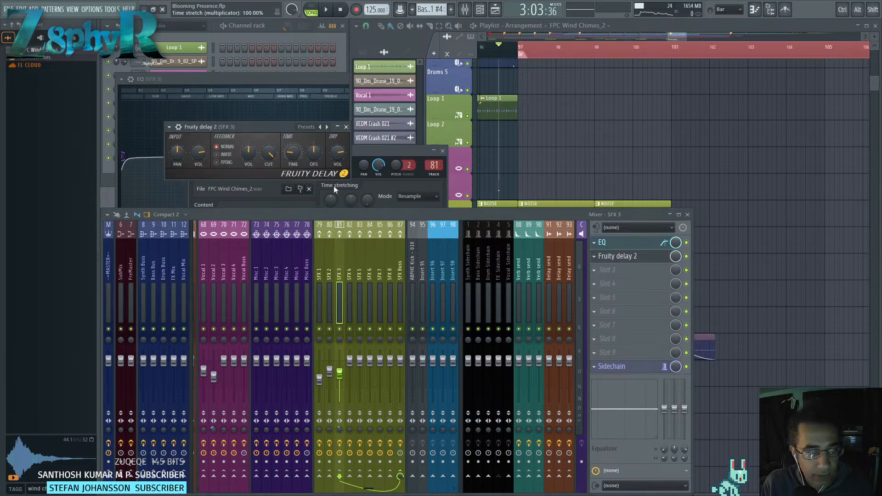
{"action": "left_click", "coordinate": [215, 162]}
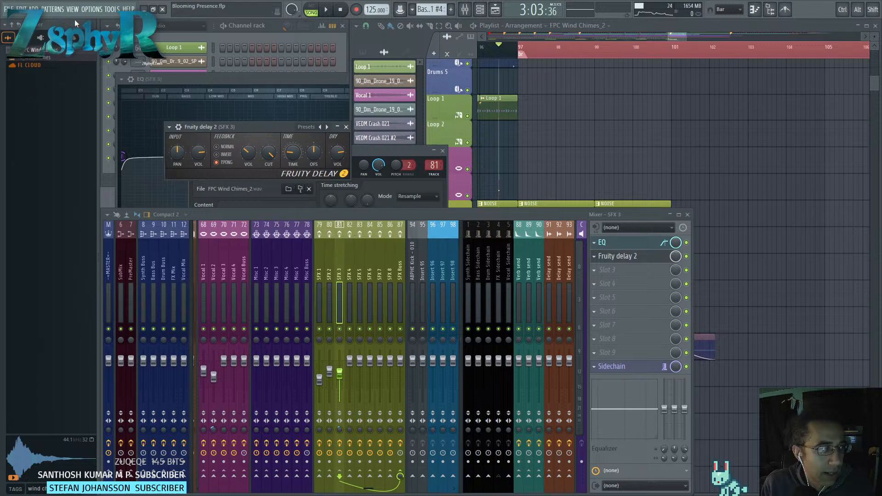
{"action": "left_click", "coordinate": [355, 27]}
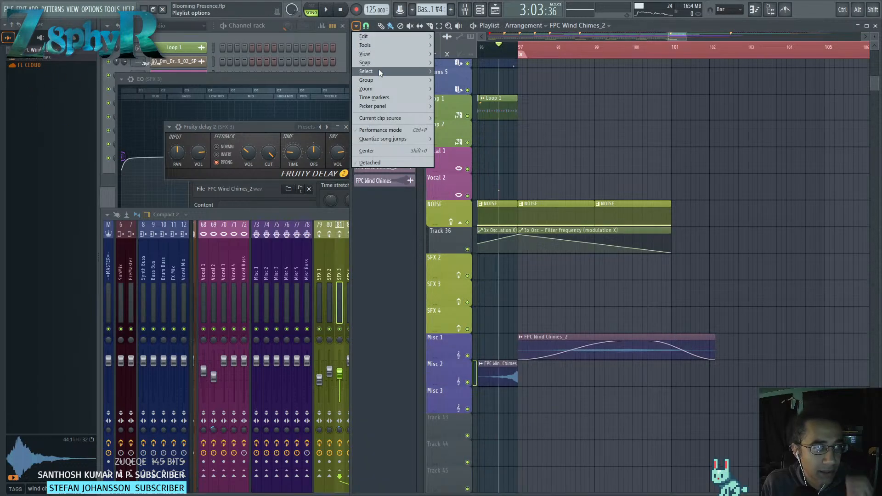
{"action": "mouse_move", "coordinate": [375, 65]}
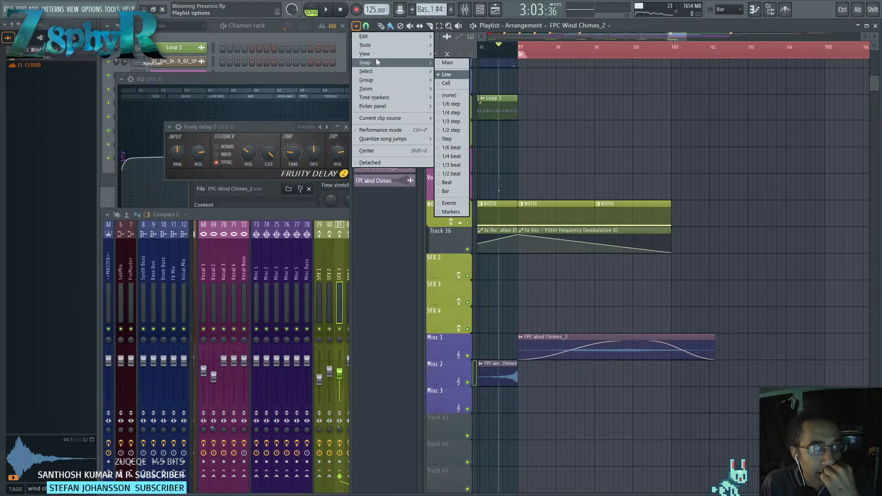
{"action": "mouse_move", "coordinate": [385, 38]}
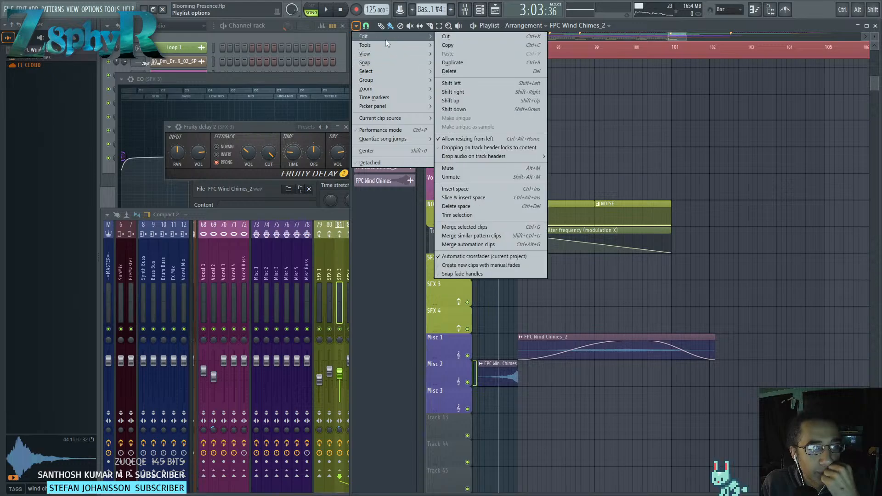
{"action": "left_click", "coordinate": [483, 147]}
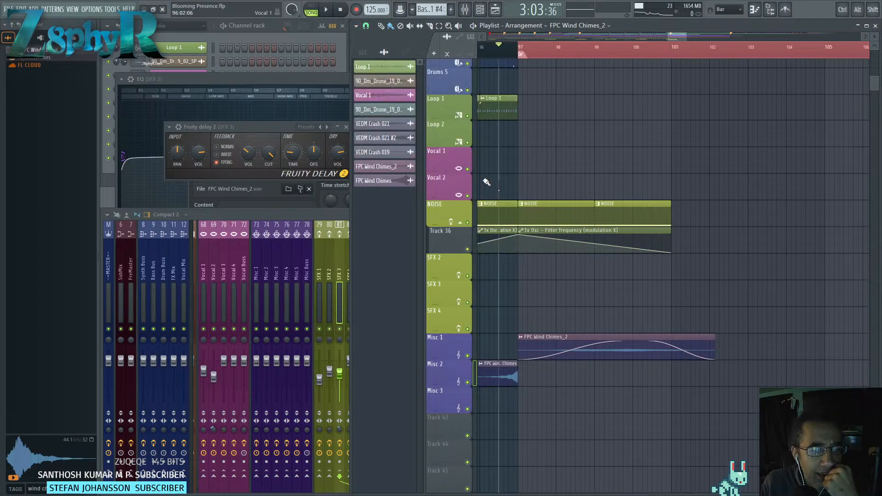
{"action": "left_click", "coordinate": [495, 364]}
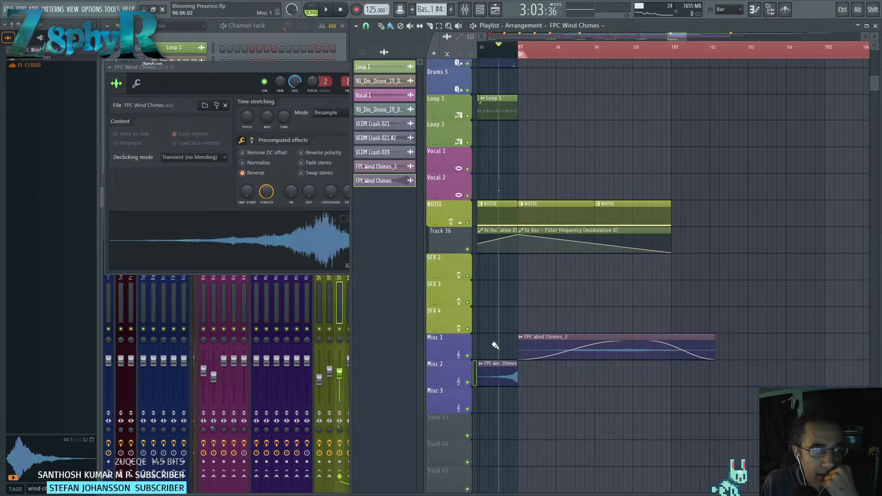
{"action": "left_click", "coordinate": [356, 26]}
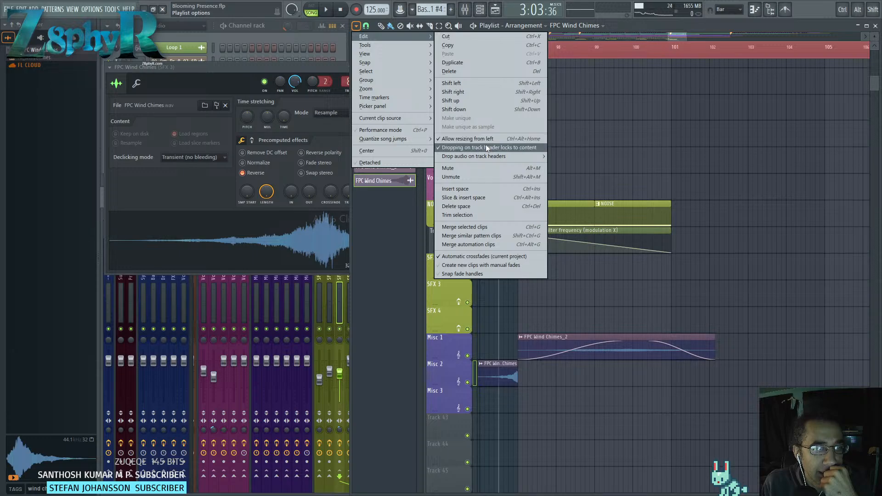
{"action": "left_click", "coordinate": [486, 147]}
{"action": "left_click", "coordinate": [355, 26]}
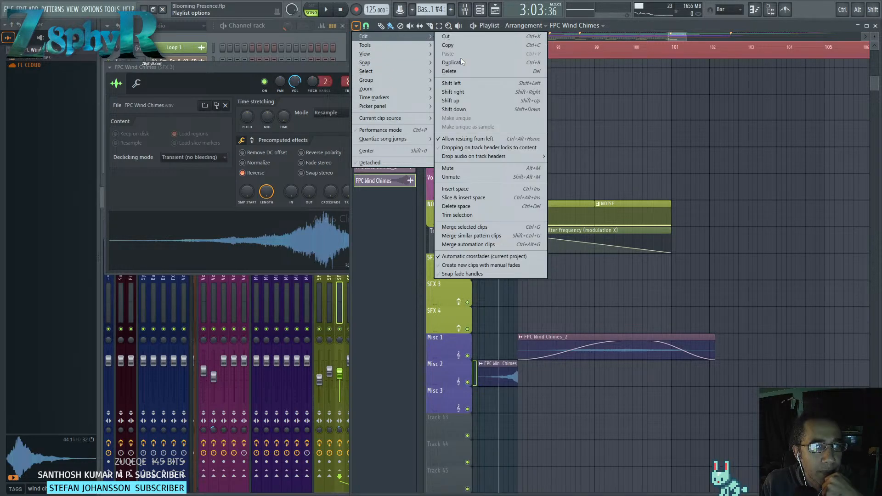
{"action": "mouse_move", "coordinate": [490, 157]}
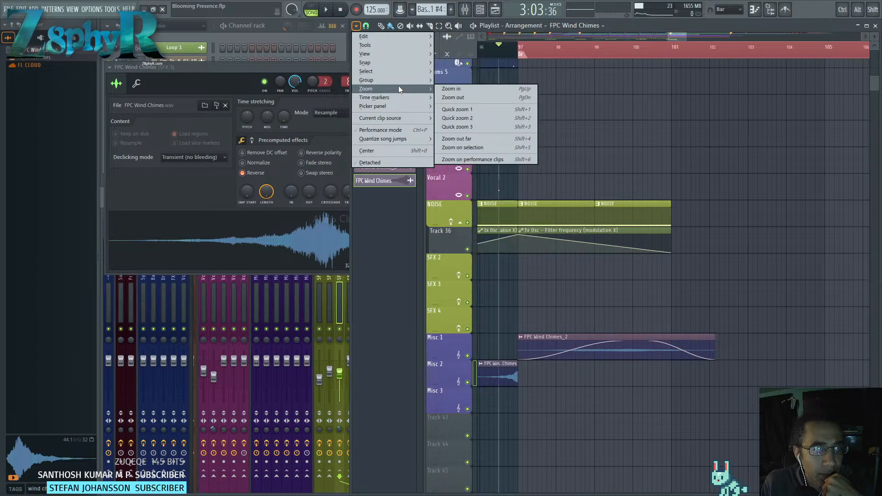
{"action": "mouse_move", "coordinate": [398, 81]}
{"action": "left_click", "coordinate": [84, 10]}
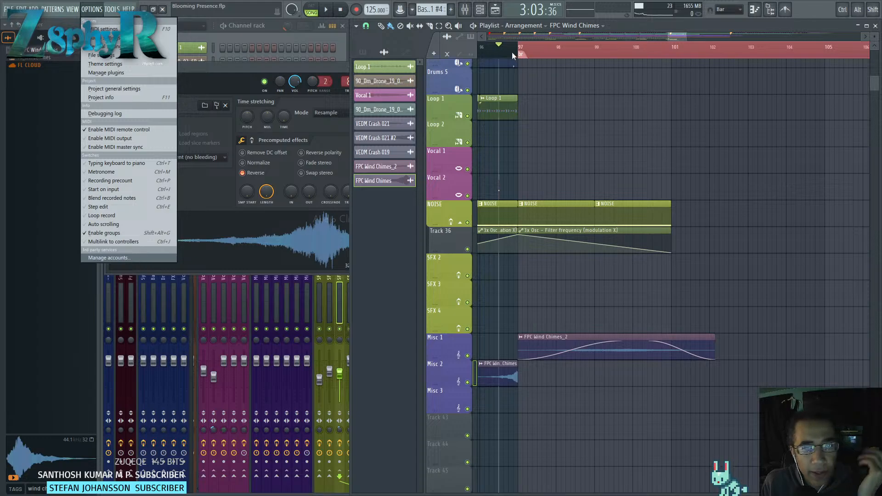
Give the reversed FPC Wind Chimes sample a 15% quick fade out and play back the transition into bar 97.
{"action": "left_click", "coordinate": [517, 53]}
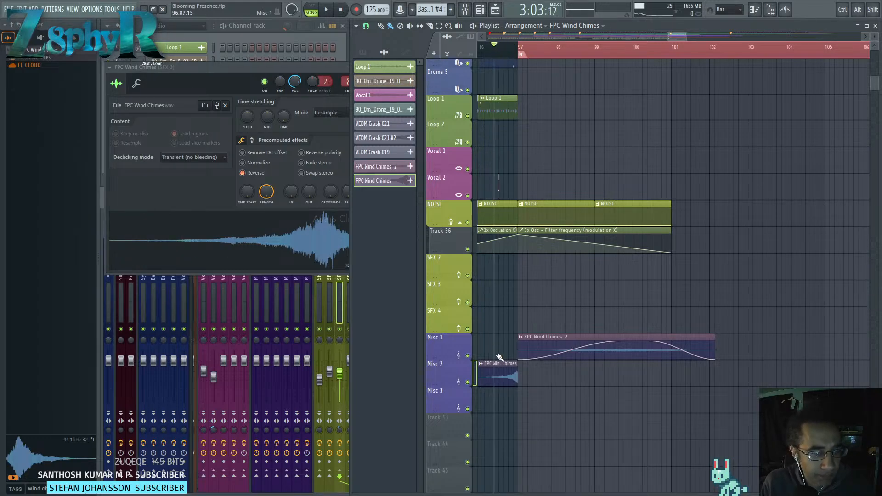
{"action": "left_click", "coordinate": [502, 368]}
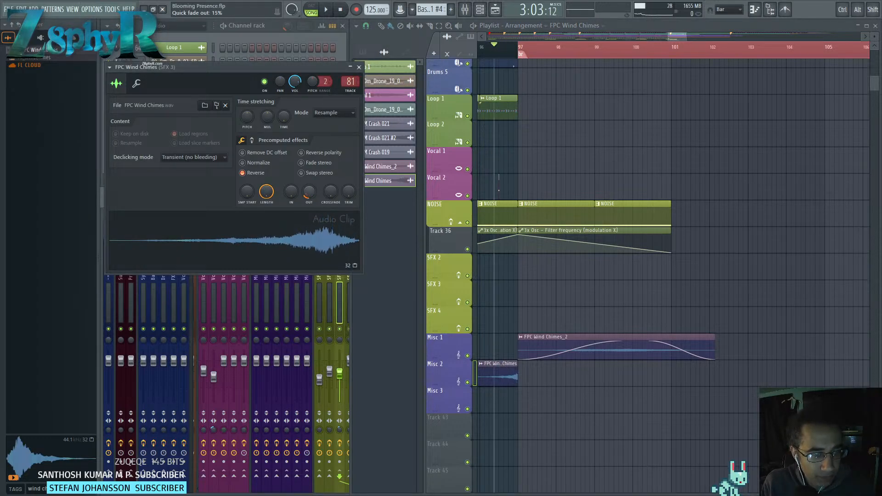
{"action": "key", "text": "space"}
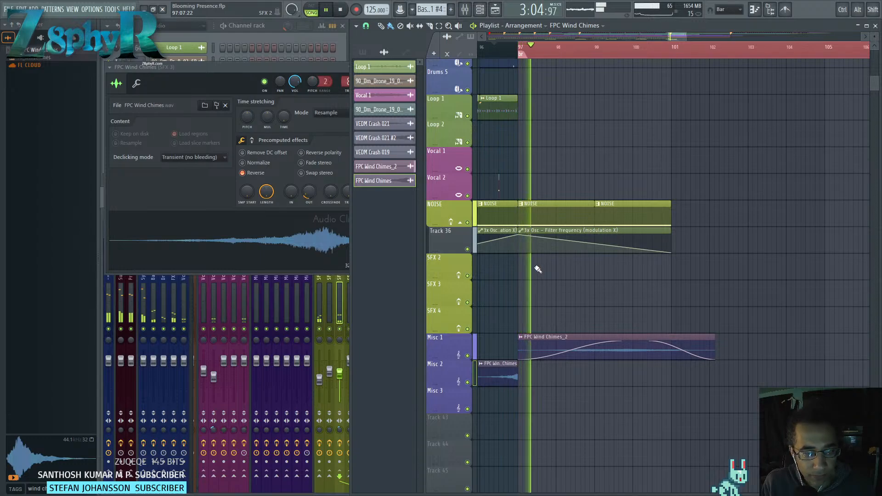
{"action": "left_click", "coordinate": [317, 72]}
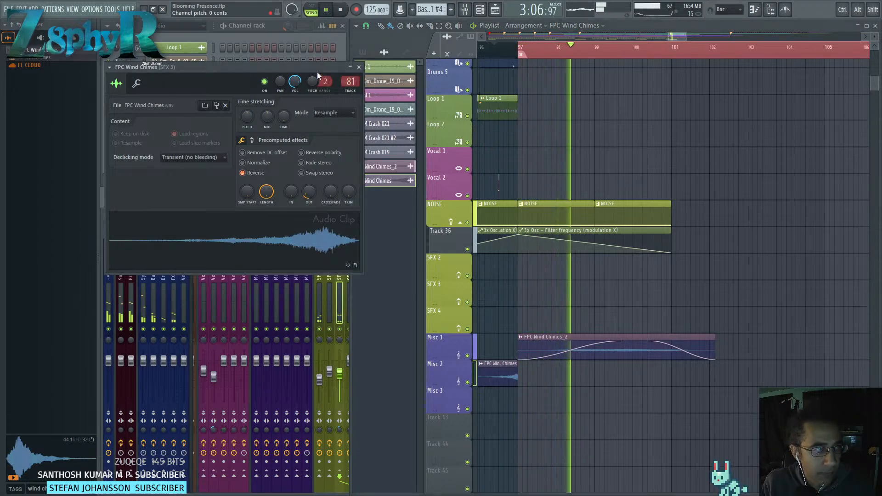
{"action": "left_click", "coordinate": [267, 26]}
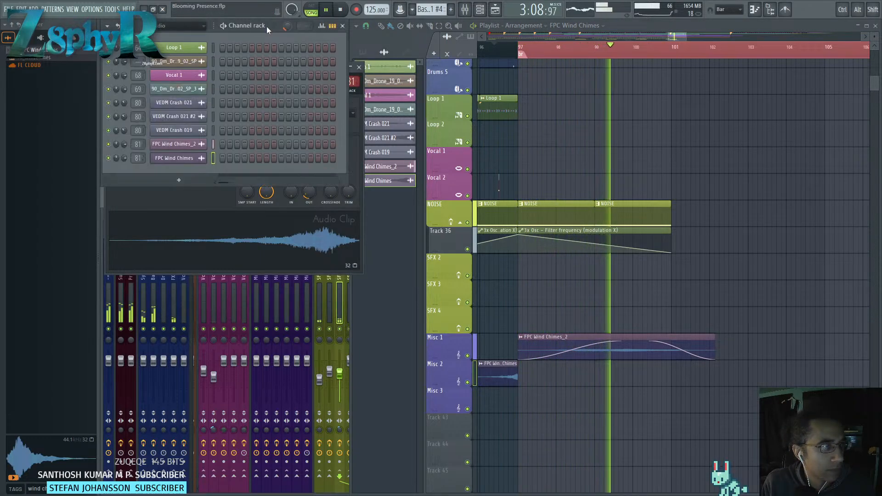
Lengthen the fade out of the FPC Wind Chimes_2 clip on Misc 1 to about 3.96 s and stop playback.
{"action": "left_click", "coordinate": [620, 335]}
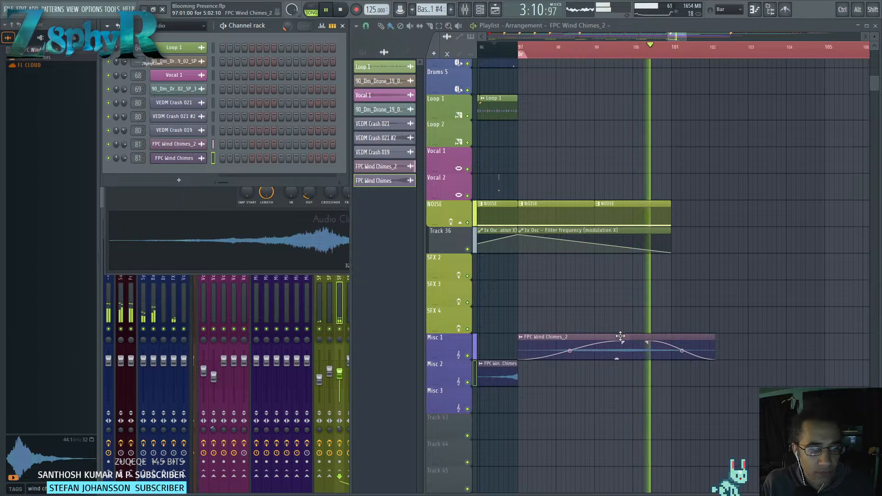
{"action": "left_click_drag", "start_coordinate": [646, 342], "coordinate": [637, 345]}
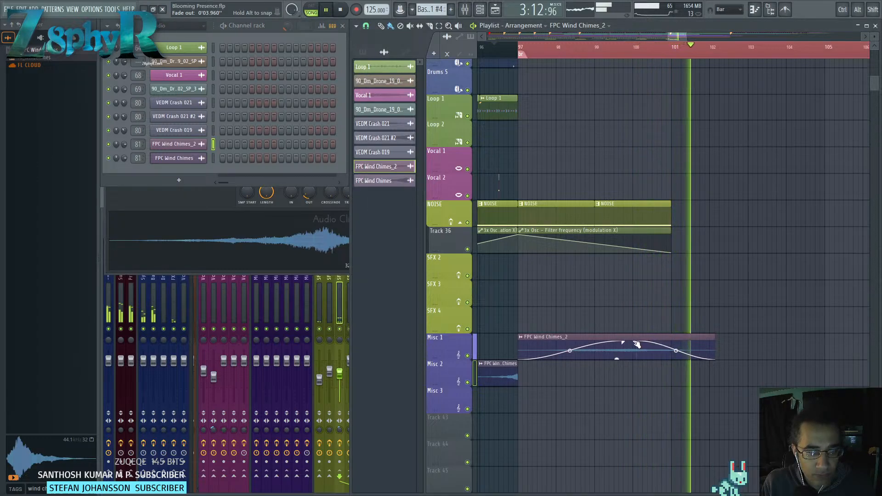
{"action": "key", "text": "space"}
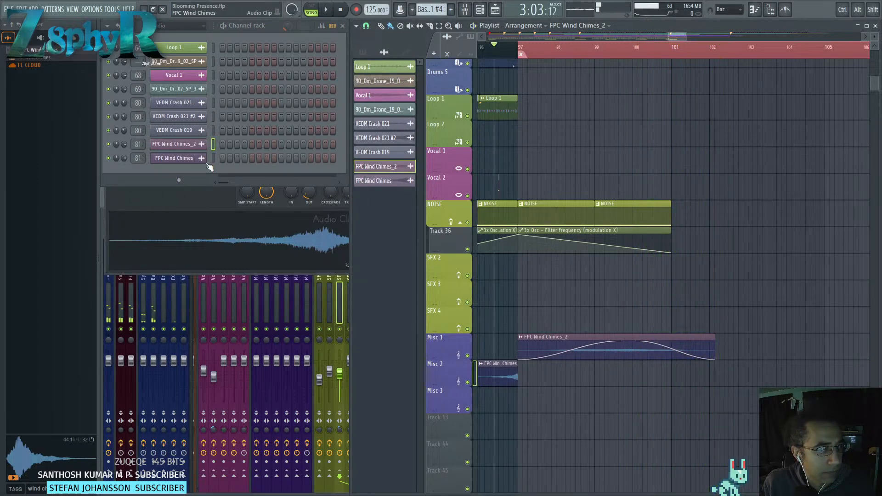
Shape the SFX 3 EQ during playback with a dip at band 5, a slight cut at band 6 and a treble boost at band 7.
{"action": "double_click", "coordinate": [136, 145]}
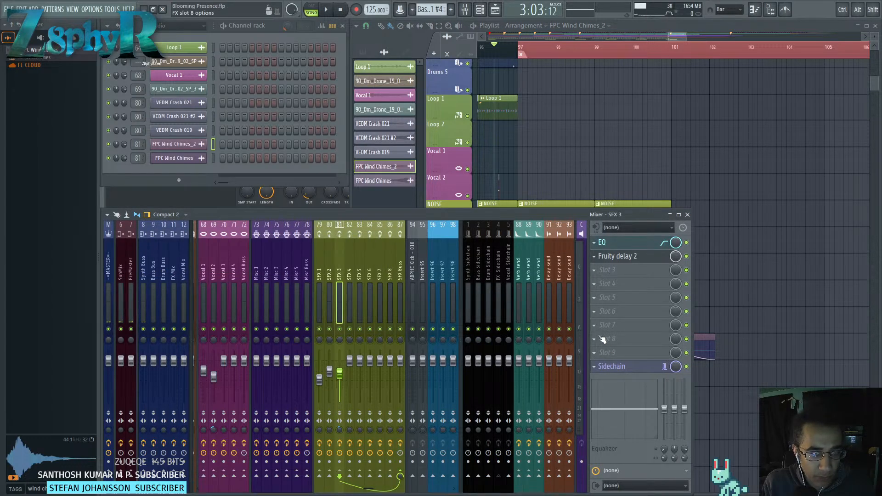
{"action": "left_click", "coordinate": [599, 270]}
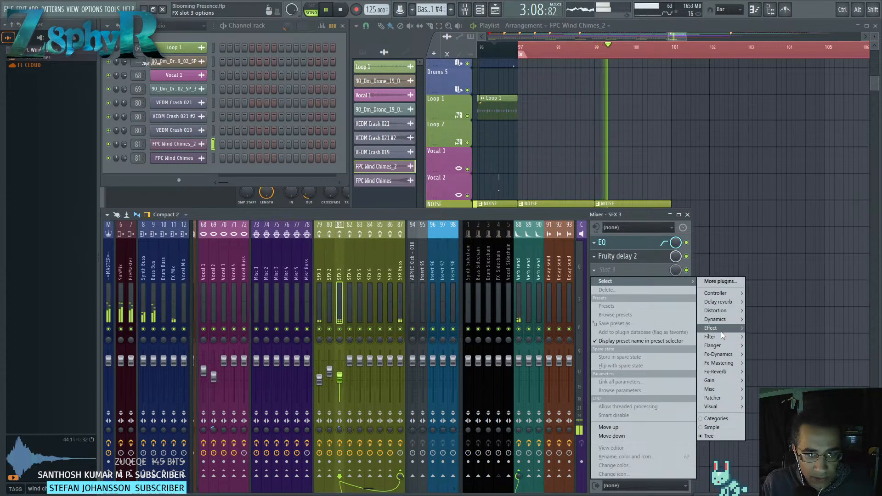
{"action": "mouse_move", "coordinate": [719, 337]}
{"action": "left_click", "coordinate": [619, 253]}
{"action": "left_click", "coordinate": [622, 245]}
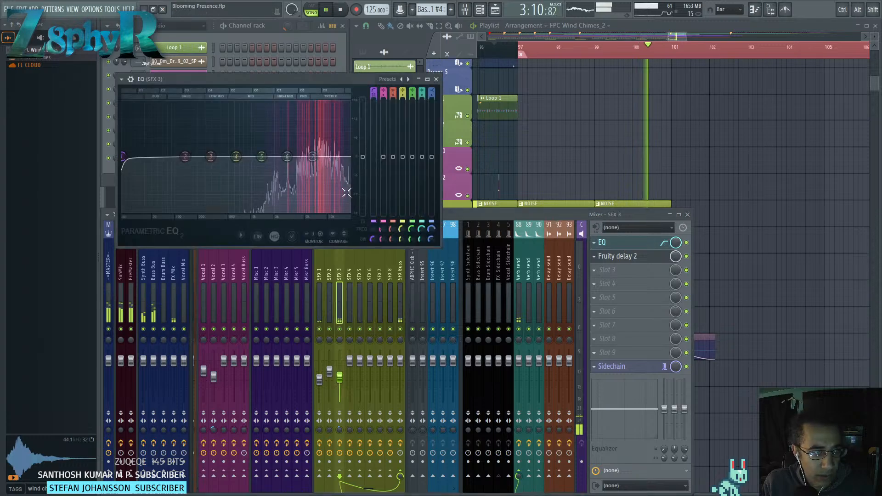
{"action": "left_click_drag", "start_coordinate": [312, 156], "coordinate": [311, 148]}
{"action": "left_click_drag", "start_coordinate": [262, 157], "coordinate": [330, 146]}
{"action": "right_click", "coordinate": [528, 161]}
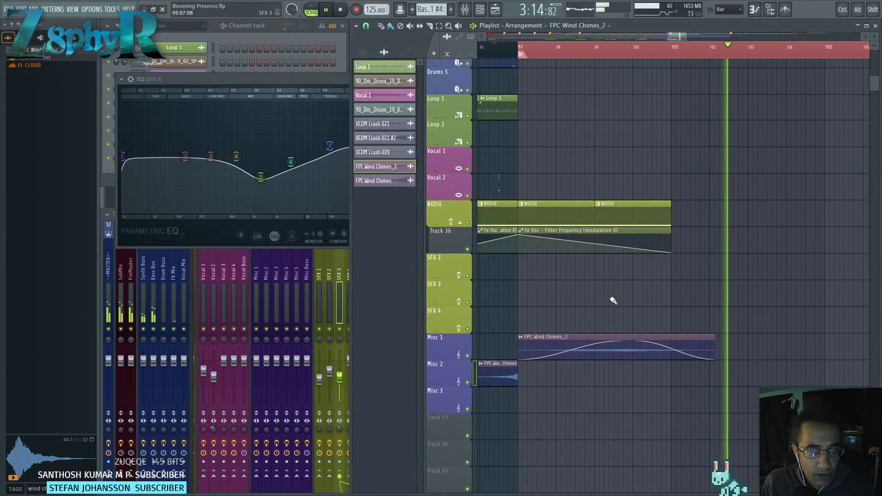
Raise the FPC Wind Chimes_2 channel's pitch and lower its volume to about 14% while playing from bar 97.
{"action": "double_click", "coordinate": [611, 337]}
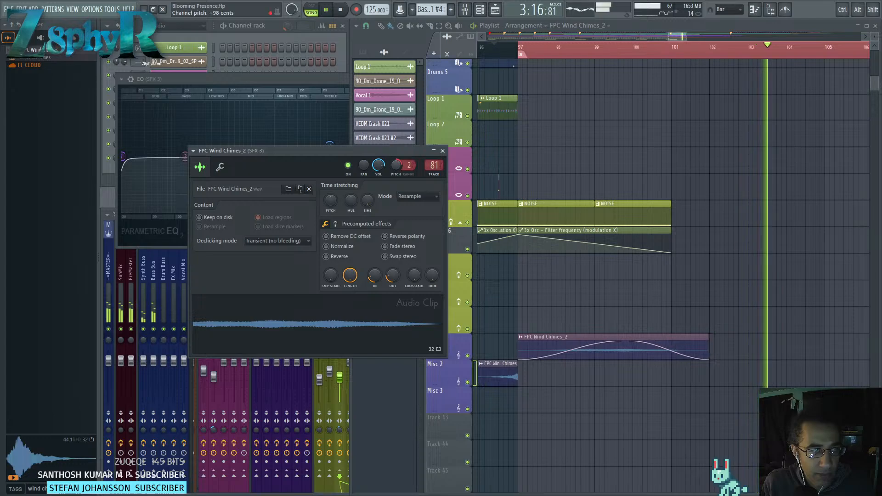
{"action": "left_click", "coordinate": [545, 53]}
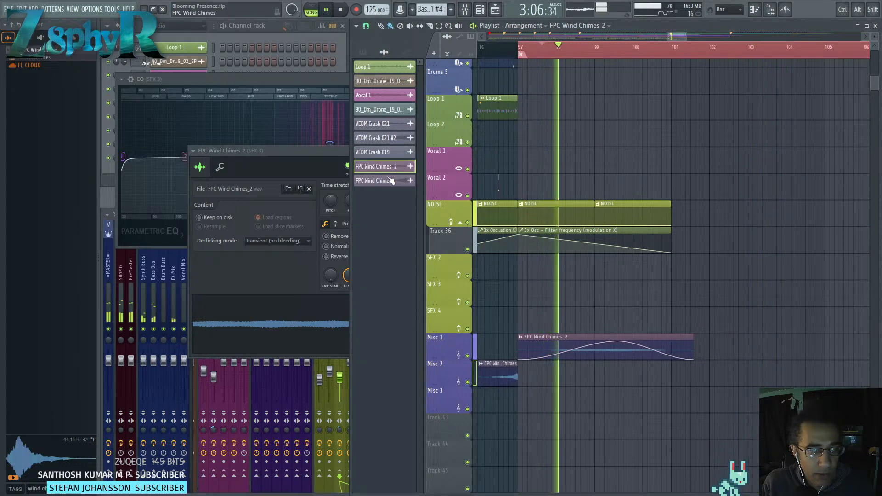
{"action": "left_click", "coordinate": [323, 155]}
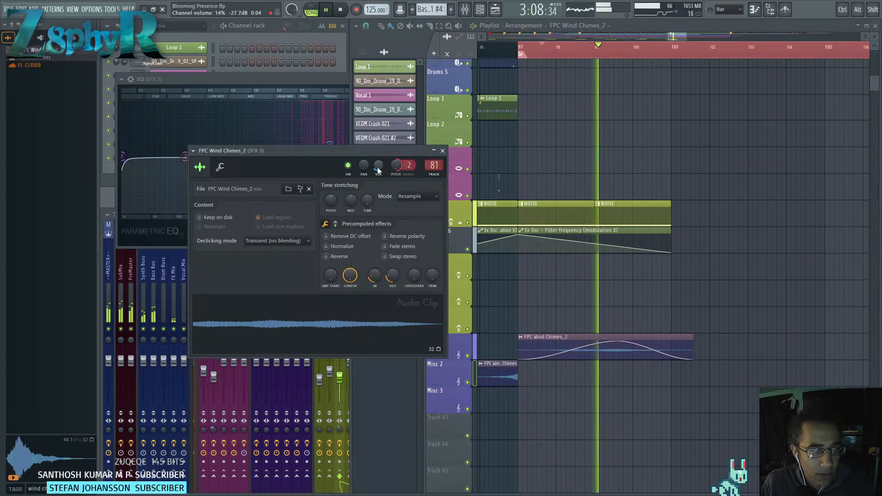
{"action": "left_click", "coordinate": [442, 150]}
Duplicate both wind chimes clips further along the arrangement, the reversed one to bar 112 on Misc 2 and FPC Wind Chimes_2 to bar 113 on Misc 1.
{"action": "left_click_drag", "start_coordinate": [767, 335], "coordinate": [543, 401]}
{"action": "scroll", "coordinate": [544, 401], "scroll_direction": "down", "scroll_amount": 3}
{"action": "left_click_drag", "start_coordinate": [527, 377], "coordinate": [609, 399]}
{"action": "left_click", "coordinate": [711, 406], "text": "ctrl"}
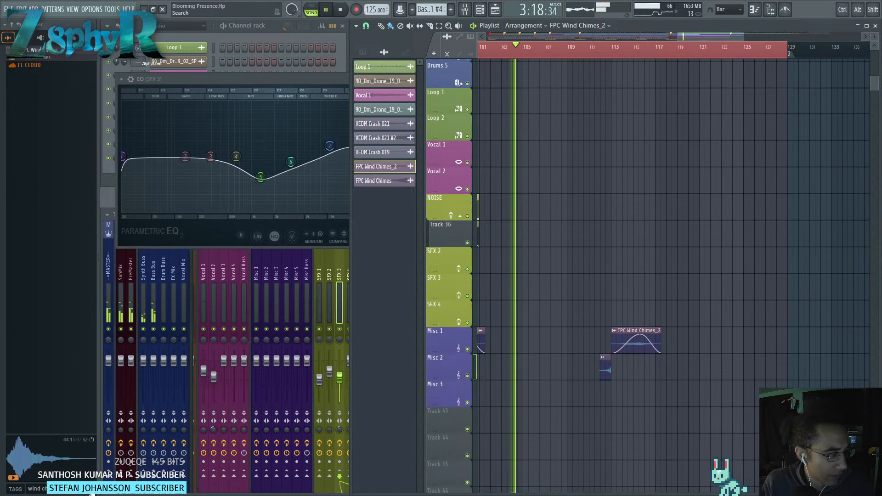
Clear the wind chimes search in the browser to return to the full folder list.
{"action": "left_click", "coordinate": [92, 489]}
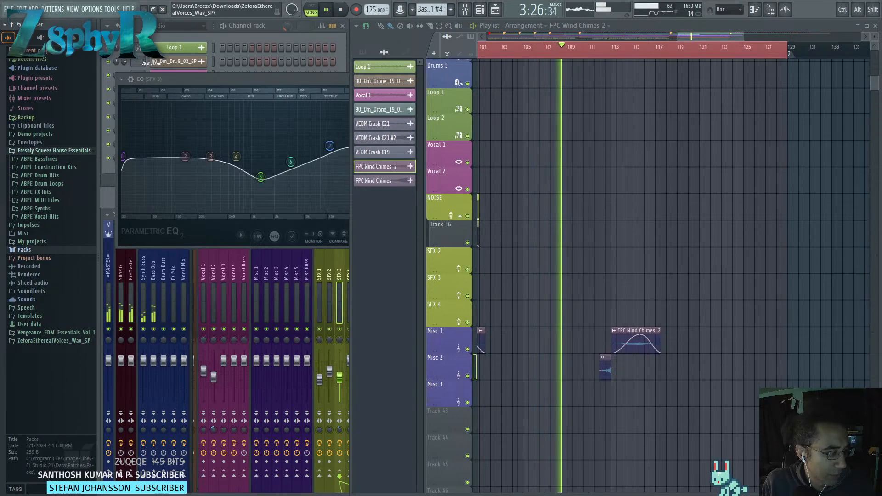
{"action": "right_click", "coordinate": [18, 486]}
{"action": "left_click", "coordinate": [18, 487]}
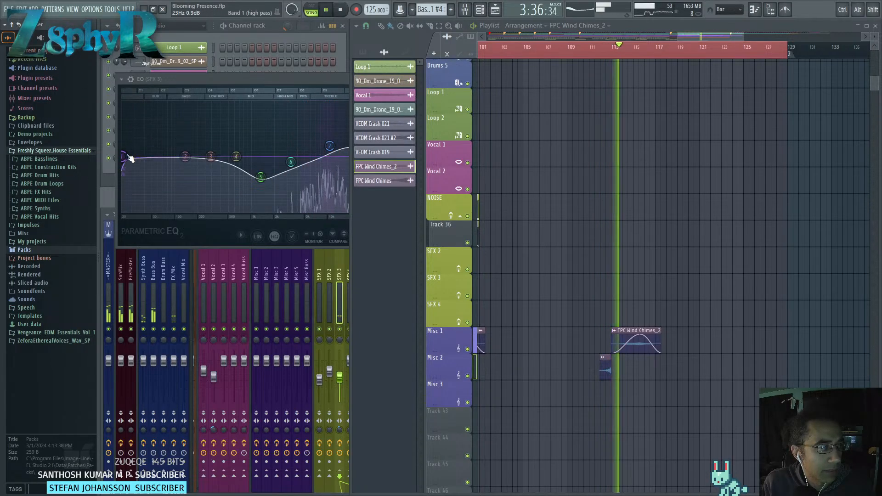
Move the SFX 3 EQ's band 1 high-pass up into the low mids, soften the band 5 dip and stop playback.
{"action": "left_click_drag", "start_coordinate": [124, 157], "coordinate": [257, 166]}
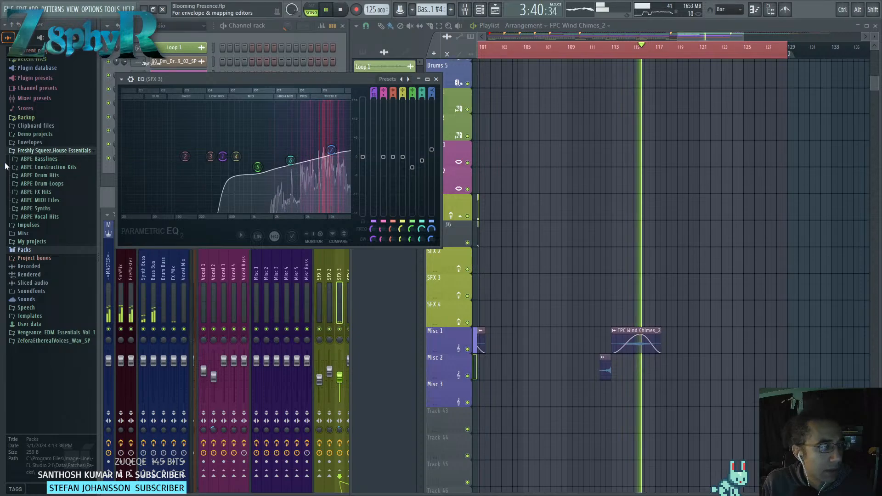
{"action": "key", "text": "space"}
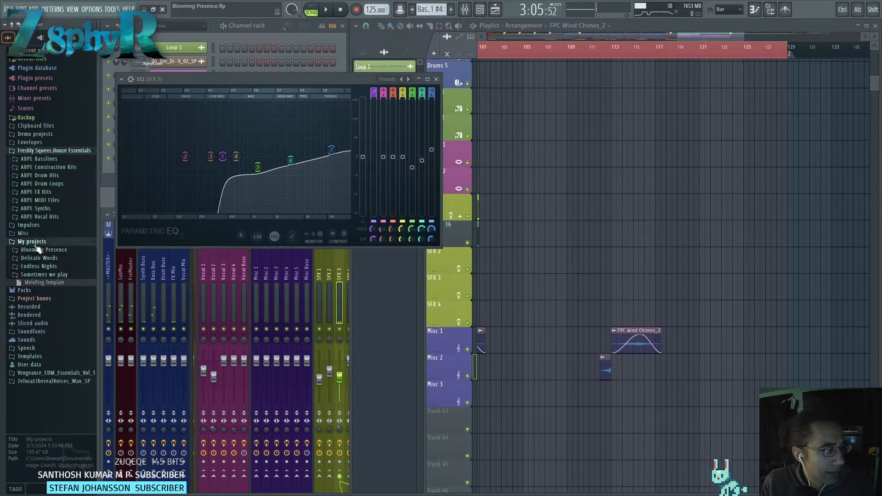
Open the Cymbals folder inside the FPC drums of the Legacy packs in the browser.
{"action": "left_click", "coordinate": [39, 250]}
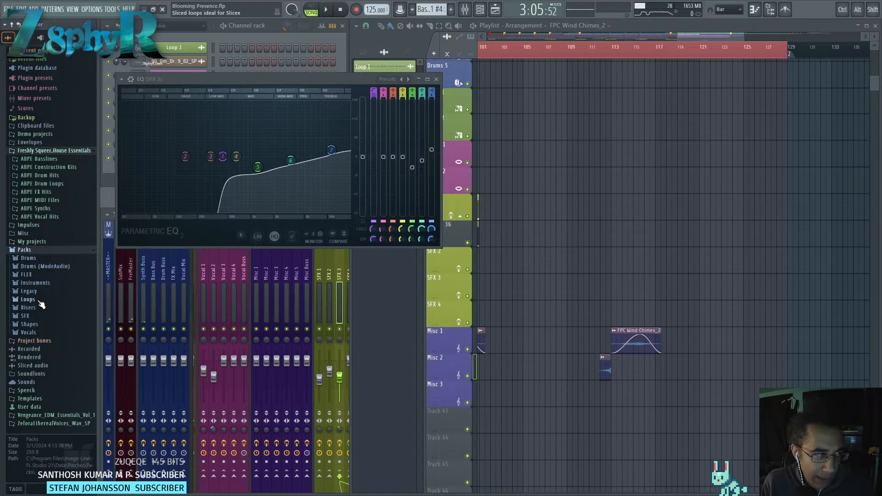
{"action": "left_click", "coordinate": [30, 291]}
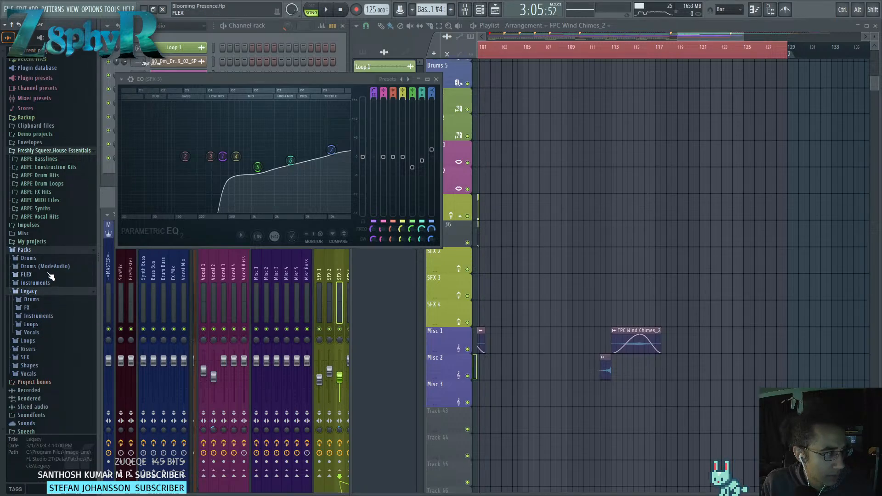
{"action": "left_click", "coordinate": [51, 300]}
{"action": "left_click", "coordinate": [55, 316]}
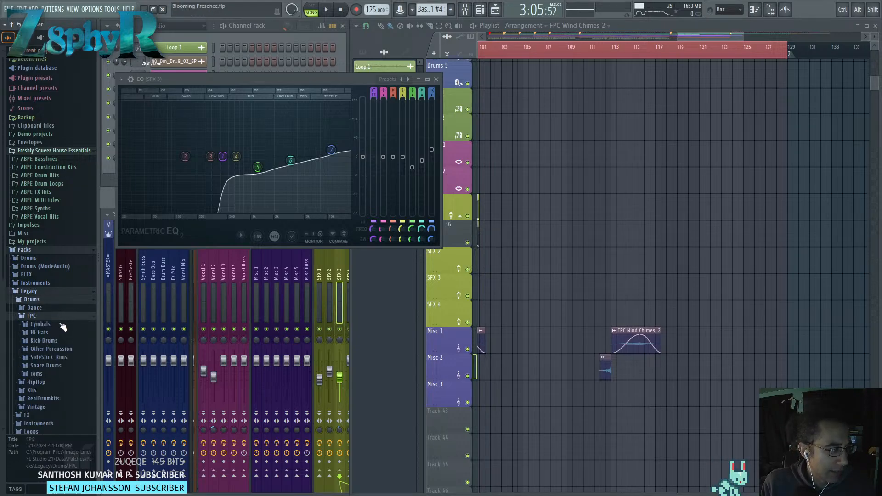
{"action": "left_click", "coordinate": [60, 324]}
Audition the FPC crash samples, place FPC_Crash_G18InLite_05 at bar 113 on Misc 3 and give it a fade-out of about 52%.
{"action": "left_click", "coordinate": [58, 355]}
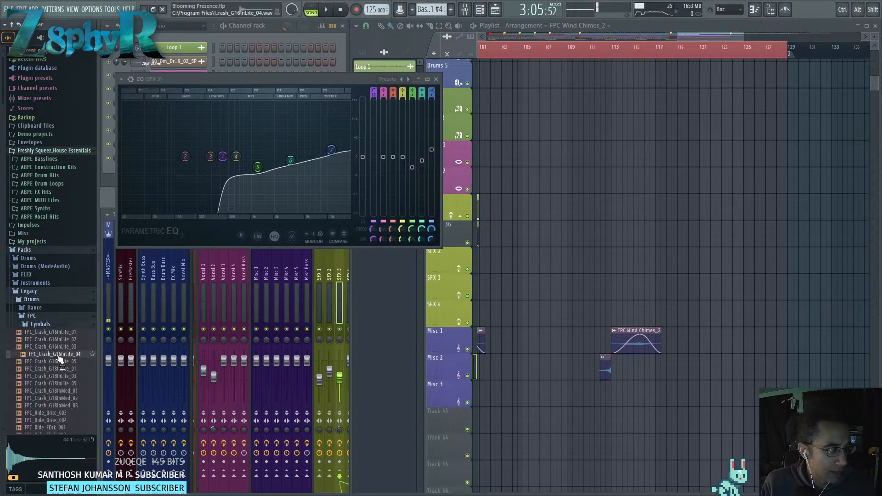
{"action": "left_click", "coordinate": [65, 384]}
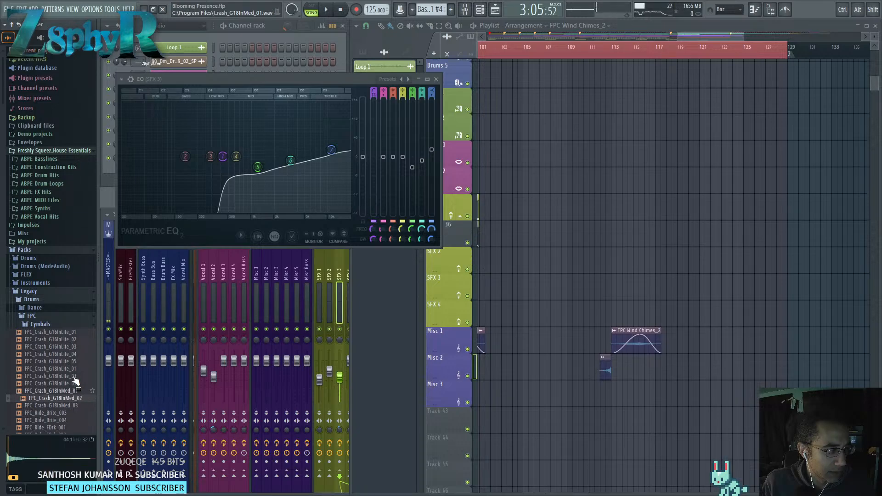
{"action": "scroll", "coordinate": [74, 367], "scroll_direction": "down", "scroll_amount": 4}
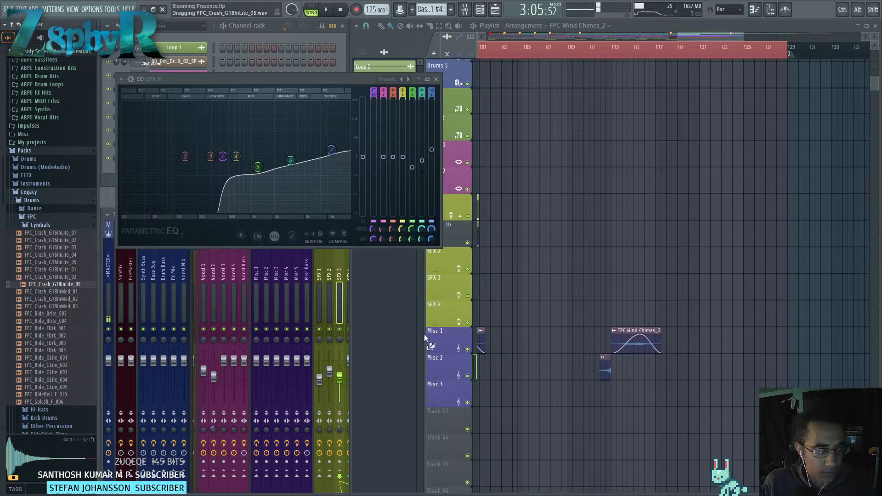
{"action": "left_click_drag", "start_coordinate": [613, 393], "coordinate": [614, 394]}
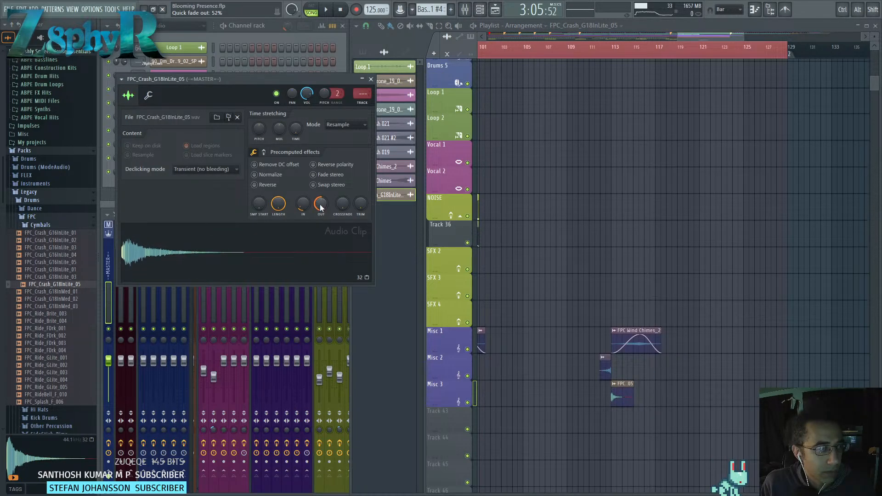
Route the FPC_Crash_G18InLite_05 channel to the SFX 3 mixer track and lower the channel's volume.
{"action": "left_click", "coordinate": [363, 93]}
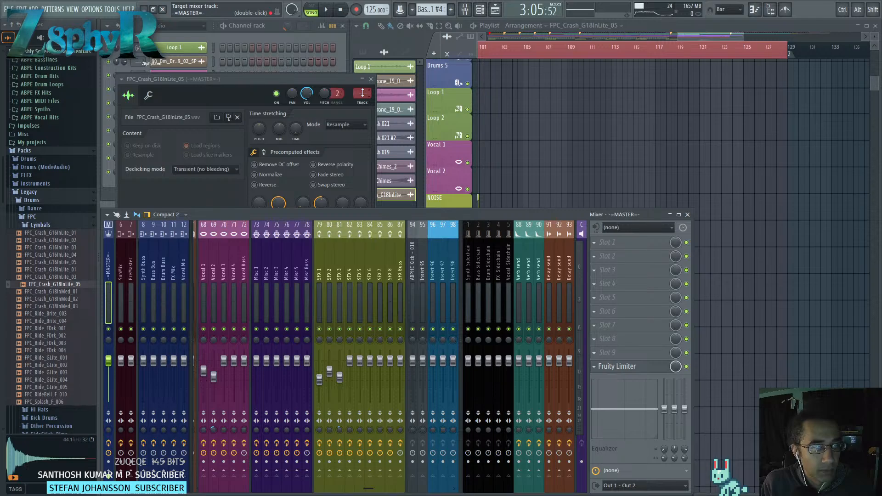
{"action": "right_click", "coordinate": [341, 264]}
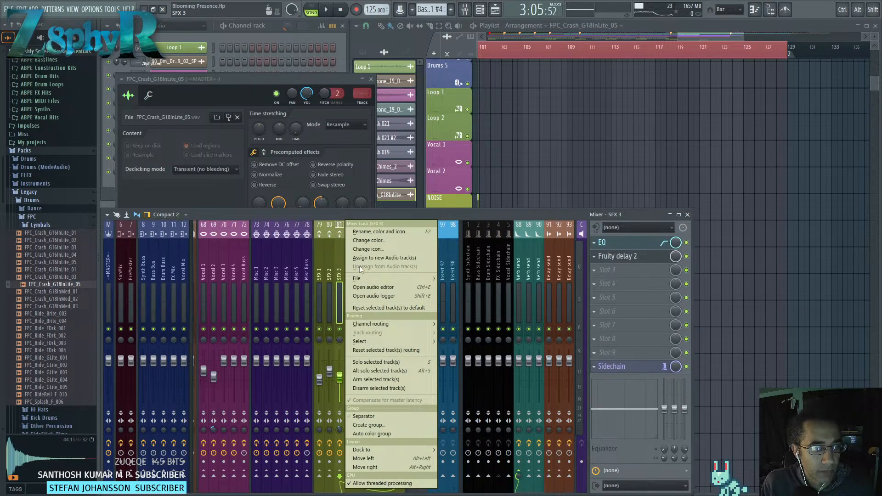
{"action": "mouse_move", "coordinate": [401, 323]}
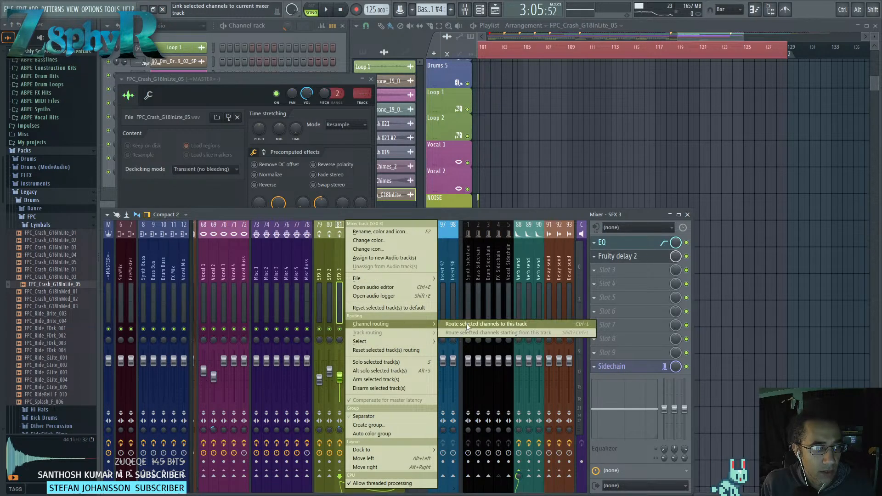
{"action": "left_click", "coordinate": [466, 324]}
{"action": "left_click_drag", "start_coordinate": [291, 91], "coordinate": [294, 91]}
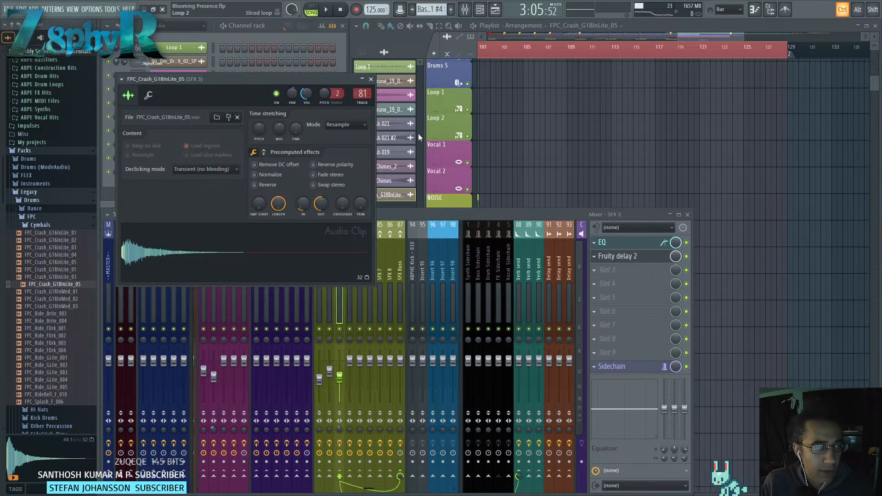
Stretch the crash clip on Misc 3 to about two bars and raise its pitch with a 5-semitone range.
{"action": "left_click", "coordinate": [606, 168], "text": "ctrl"}
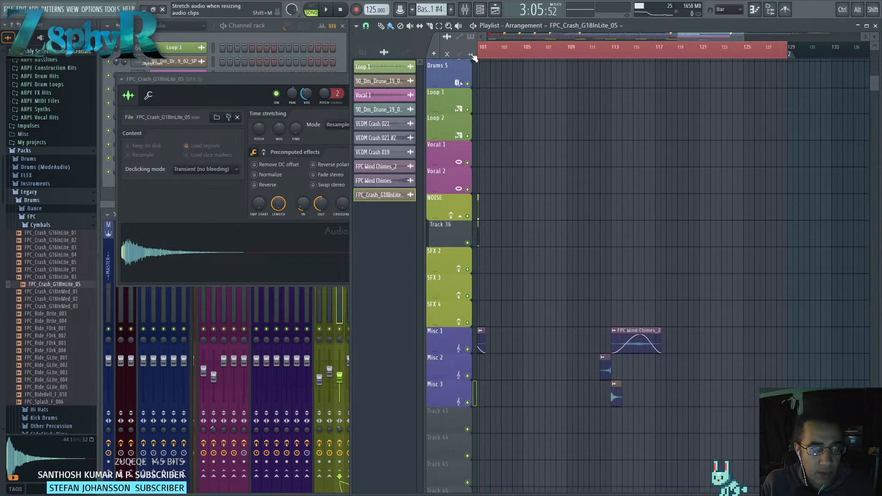
{"action": "double_click", "coordinate": [624, 401]}
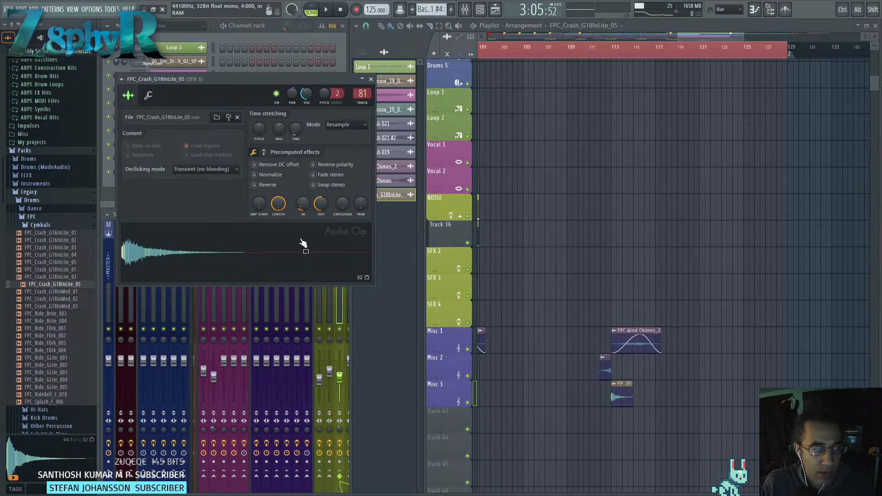
{"action": "left_click_drag", "start_coordinate": [337, 94], "coordinate": [337, 87]}
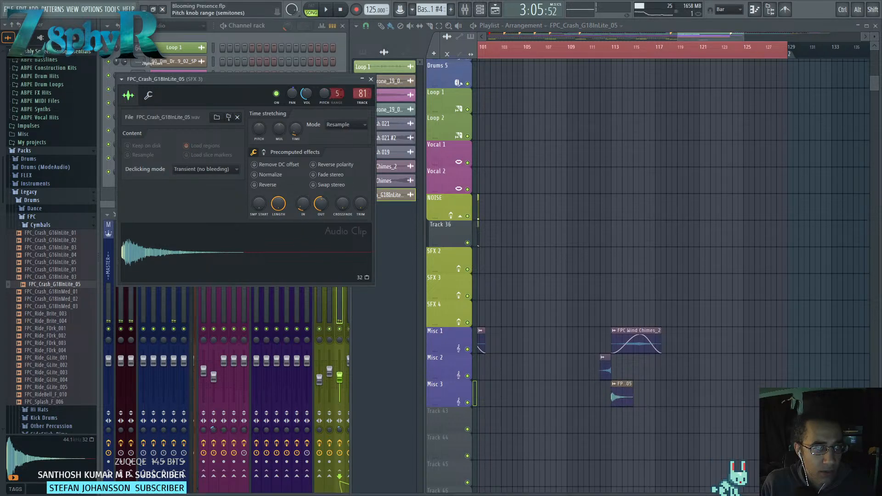
{"action": "left_click", "coordinate": [616, 396]}
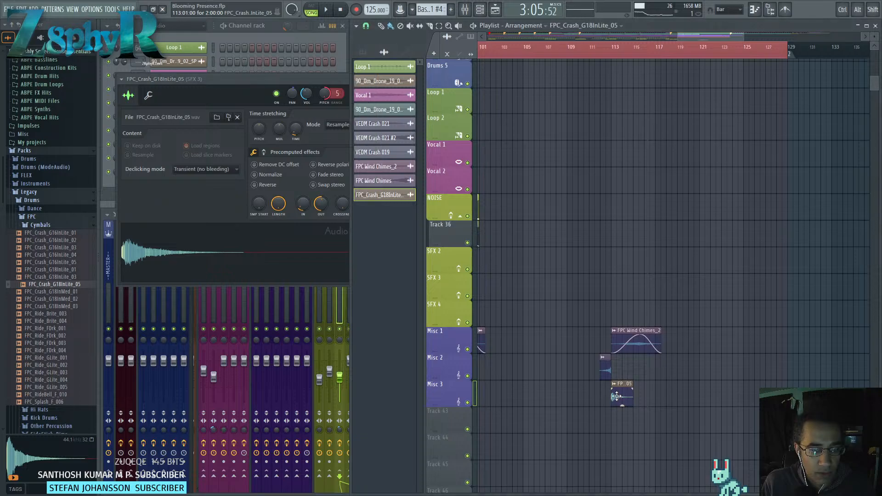
Set the crash channel's time-stretching mode to Stretch.
{"action": "left_click", "coordinate": [145, 218]}
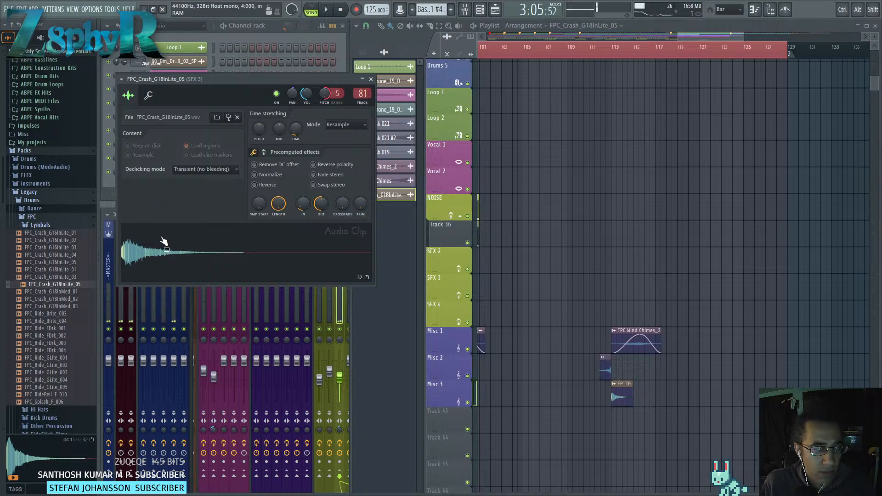
{"action": "left_click", "coordinate": [358, 131]}
{"action": "left_click", "coordinate": [345, 150]}
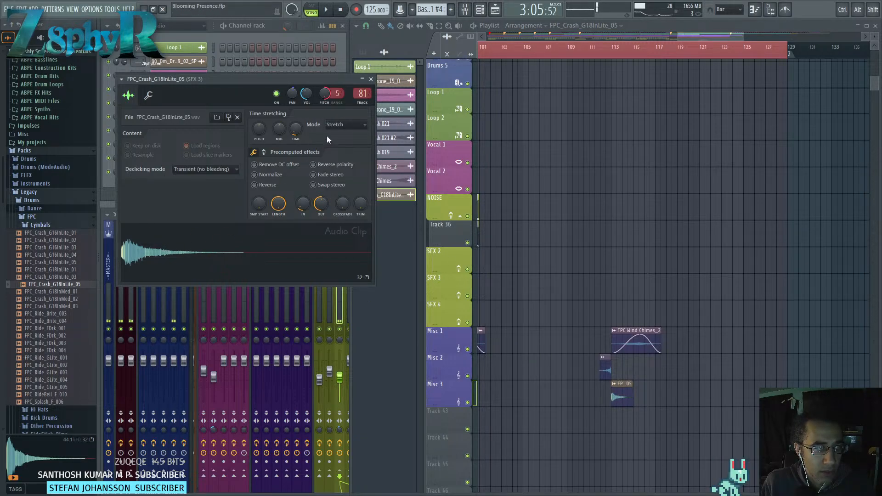
Play the arrangement from just before bar 113 and duplicate the crash clip to bar 97 on Misc 3.
{"action": "left_click", "coordinate": [659, 99], "text": "ctrl"}
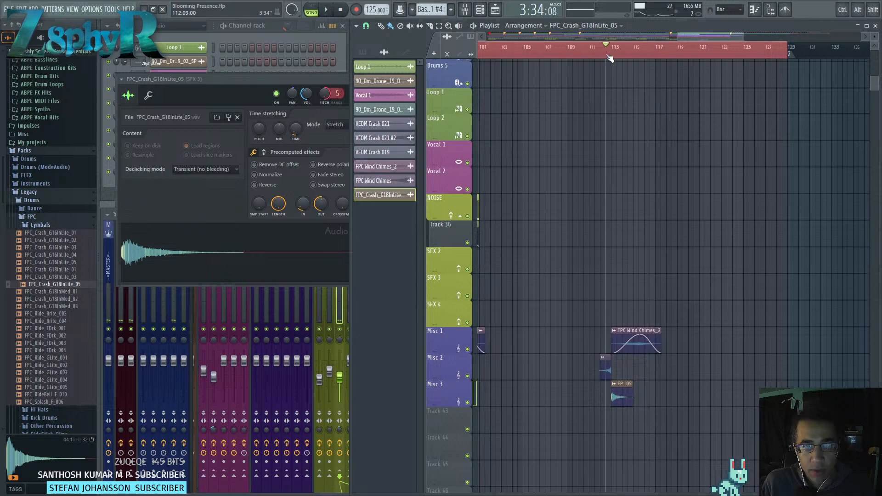
{"action": "key", "text": "space"}
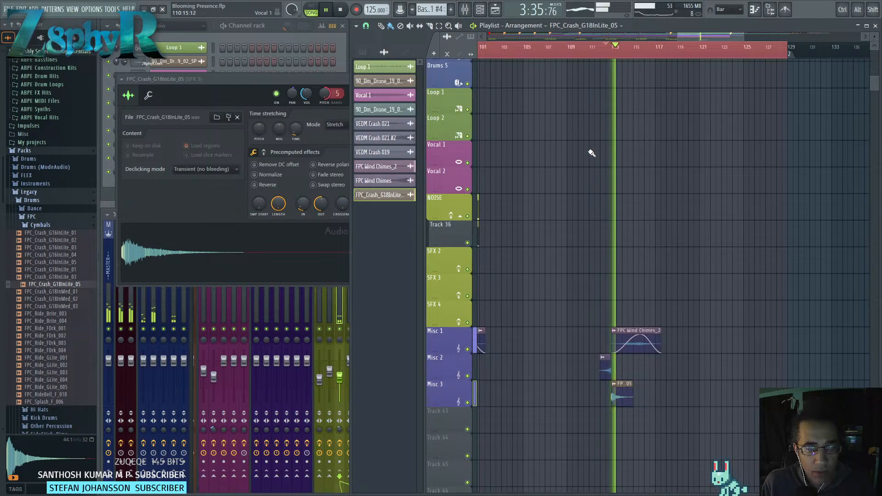
{"action": "left_click_drag", "start_coordinate": [578, 195], "coordinate": [649, 155]}
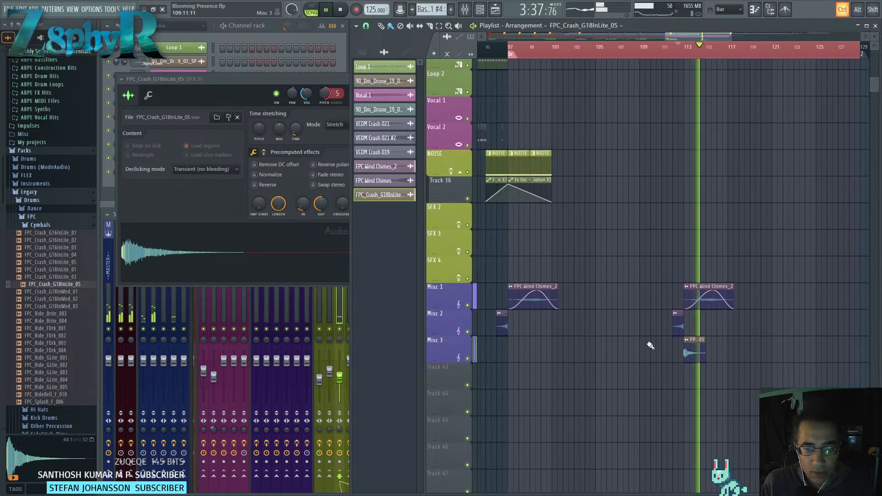
{"action": "left_click_drag", "start_coordinate": [655, 346], "coordinate": [516, 355]}
{"action": "left_click_drag", "start_coordinate": [563, 317], "coordinate": [455, 312]}
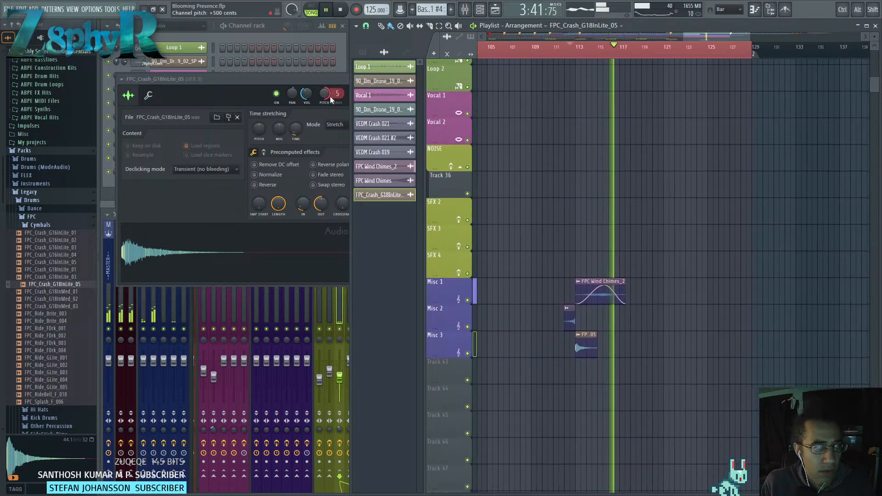
Close the crash channel's settings and make the Dm Drone channel directly below Loop 1 cut itself.
{"action": "left_click", "coordinate": [338, 79]}
{"action": "left_click", "coordinate": [374, 80]}
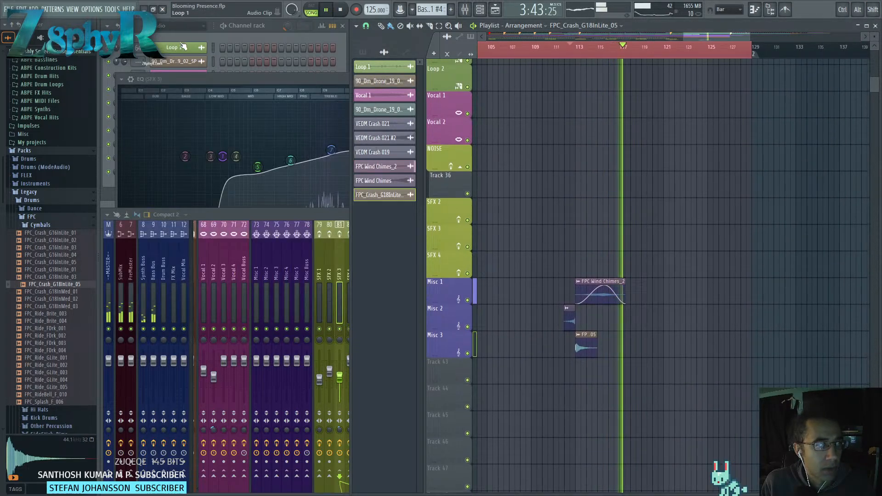
{"action": "left_click", "coordinate": [279, 70]}
{"action": "left_click", "coordinate": [175, 24]}
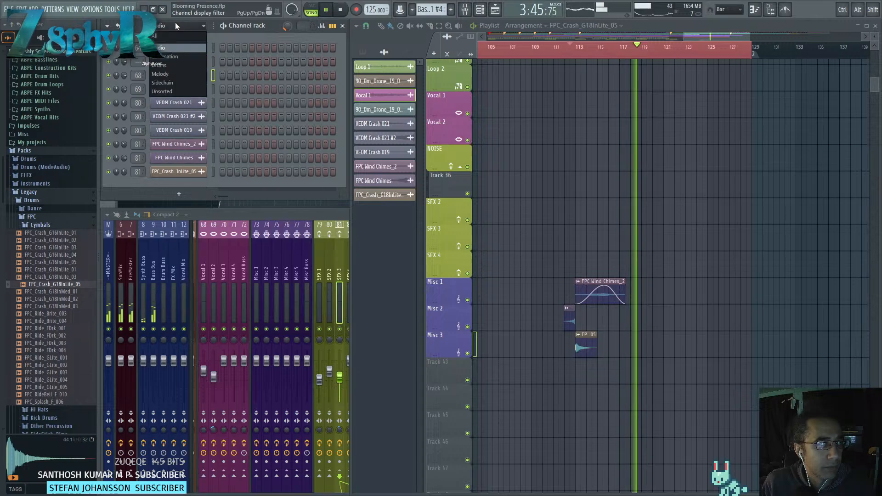
{"action": "left_click", "coordinate": [169, 25]}
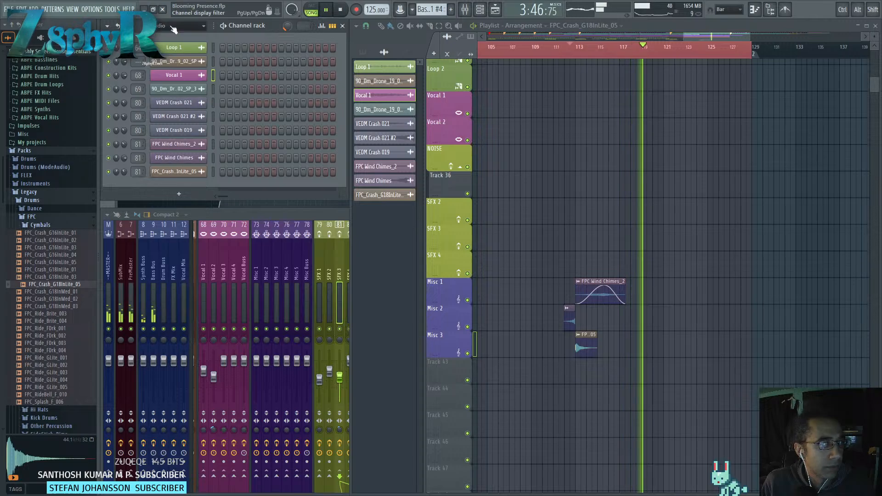
{"action": "right_click", "coordinate": [206, 61]}
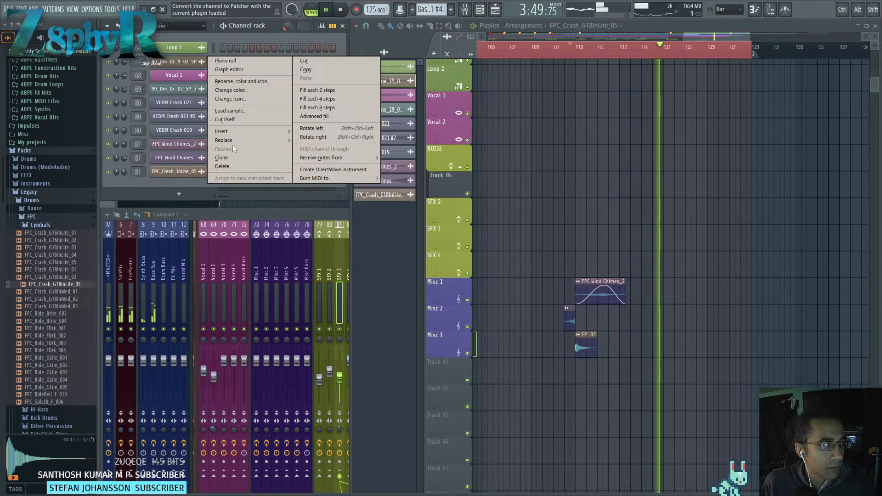
{"action": "left_click", "coordinate": [225, 120]}
Duplicate the Vocal 2 chops to start around bar 120, and the NOISE clips with their Track 36 filter automation to bar 127.
{"action": "scroll", "coordinate": [585, 171], "scroll_direction": "down", "scroll_amount": 4}
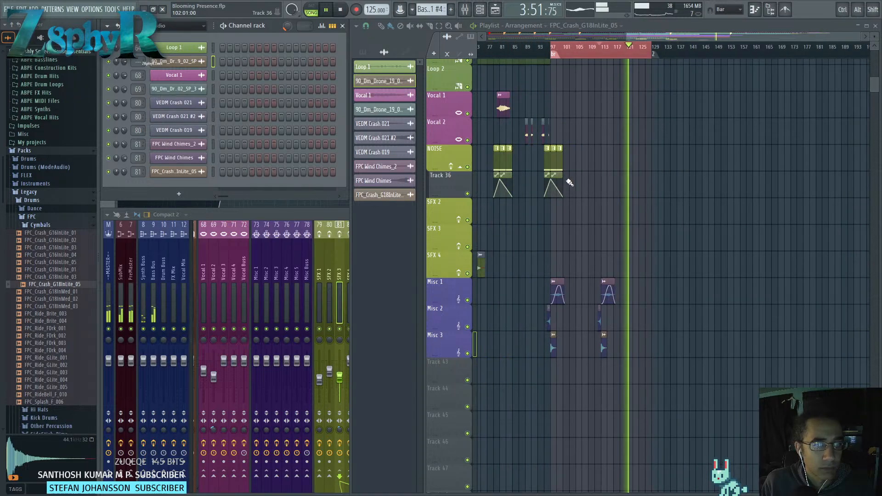
{"action": "left_click_drag", "start_coordinate": [569, 182], "coordinate": [665, 172]}
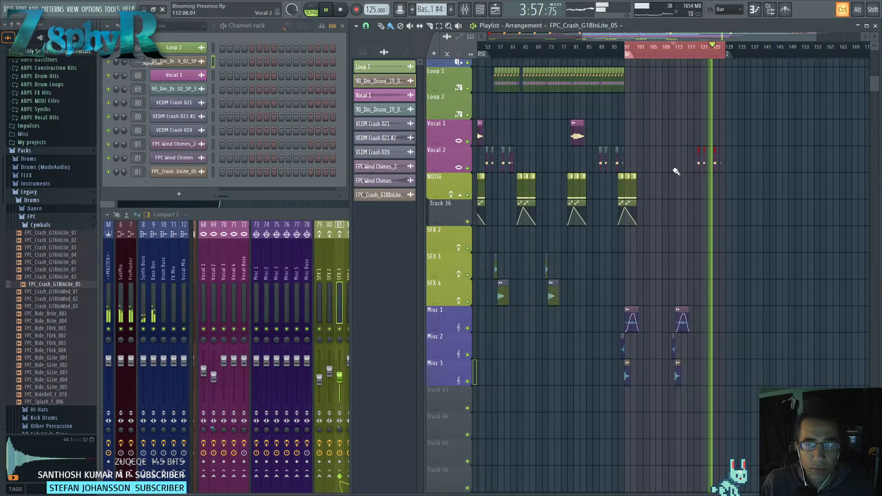
{"action": "mouse_move", "coordinate": [661, 180]}
{"action": "left_mouse_down"}
{"action": "mouse_move", "coordinate": [622, 208]}
{"action": "mouse_move", "coordinate": [669, 206]}
{"action": "left_mouse_up"}
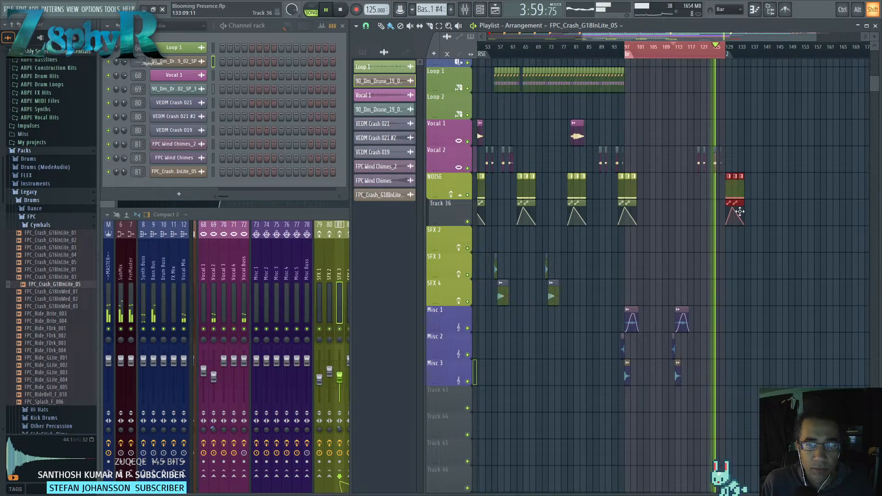
{"action": "scroll", "coordinate": [737, 214], "scroll_direction": "up", "scroll_amount": 5}
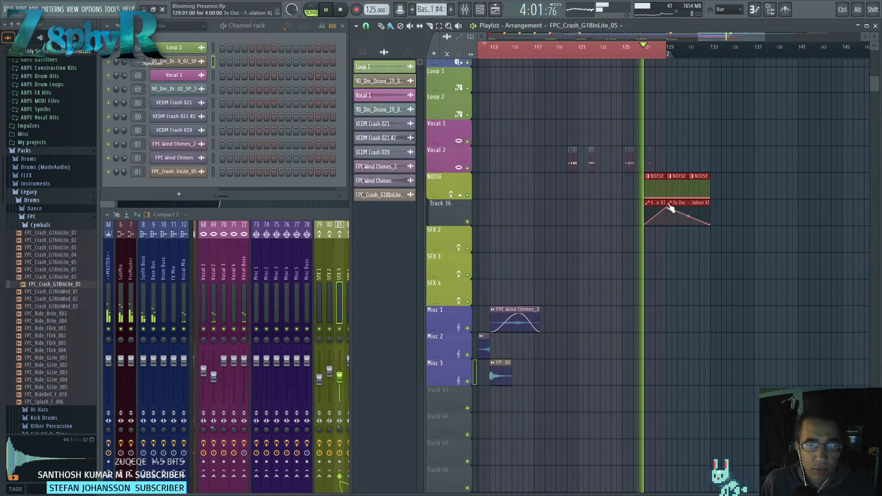
Play the break and examine the timing of the duplicated Vocal 2 chops around bars 120 to 127.
{"action": "left_click_drag", "start_coordinate": [600, 147], "coordinate": [659, 130]}
{"action": "left_click_drag", "start_coordinate": [646, 188], "coordinate": [697, 280]}
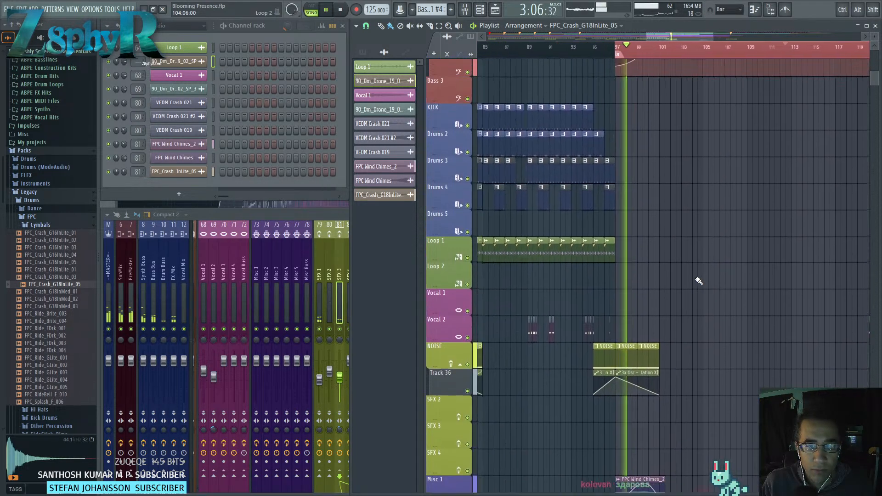
{"action": "scroll", "coordinate": [689, 233], "scroll_direction": "down", "scroll_amount": 3}
{"action": "left_click_drag", "start_coordinate": [689, 233], "coordinate": [681, 268]}
{"action": "left_click_drag", "start_coordinate": [632, 226], "coordinate": [521, 186]}
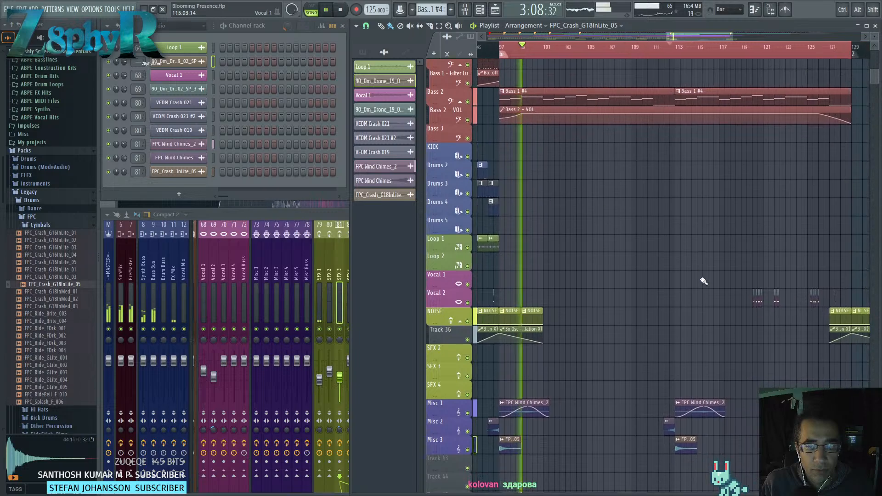
{"action": "left_click_drag", "start_coordinate": [723, 281], "coordinate": [849, 298]}
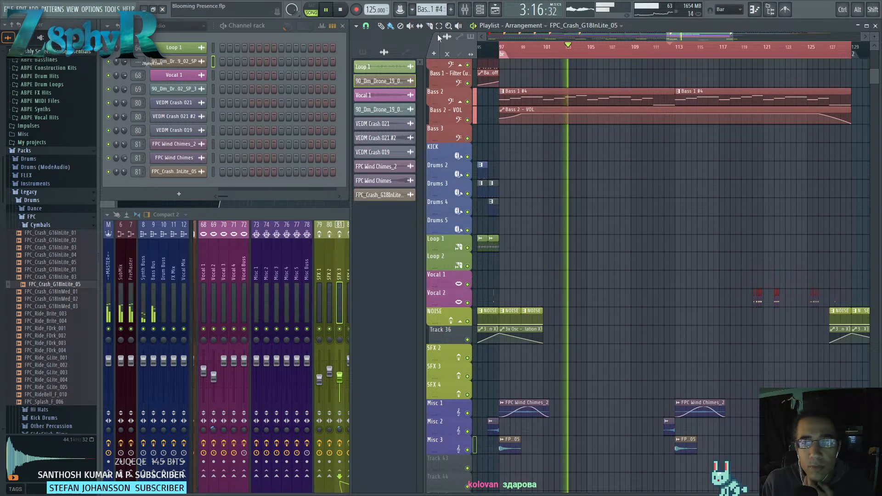
{"action": "left_click_drag", "start_coordinate": [796, 221], "coordinate": [654, 147]}
{"action": "scroll", "coordinate": [666, 218], "scroll_direction": "up", "scroll_amount": 4}
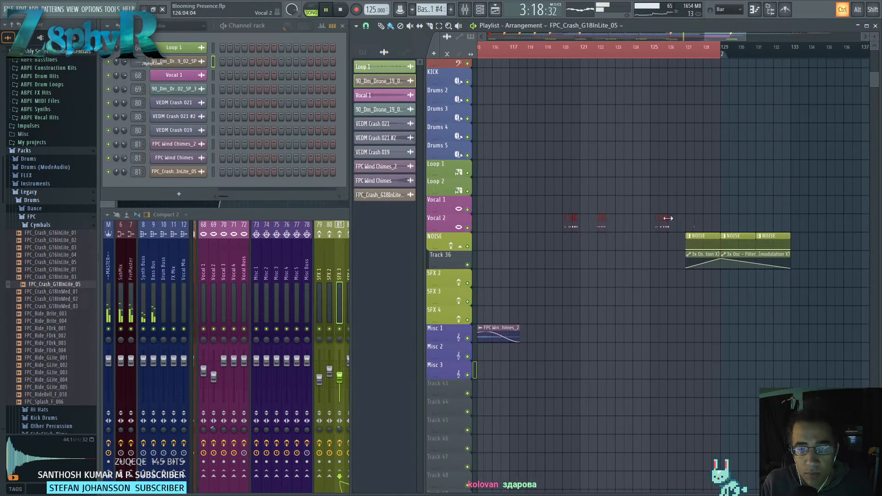
{"action": "scroll", "coordinate": [679, 240], "scroll_direction": "up", "scroll_amount": 3}
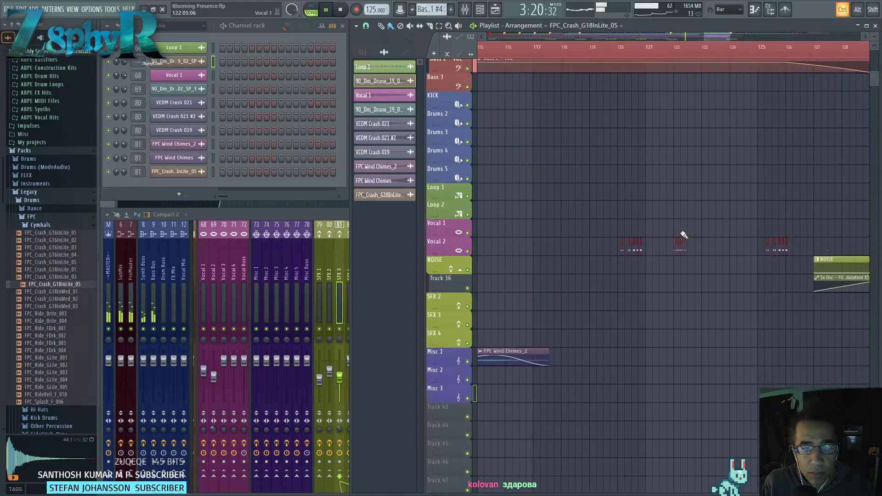
{"action": "scroll", "coordinate": [595, 231], "scroll_direction": "down", "scroll_amount": 4}
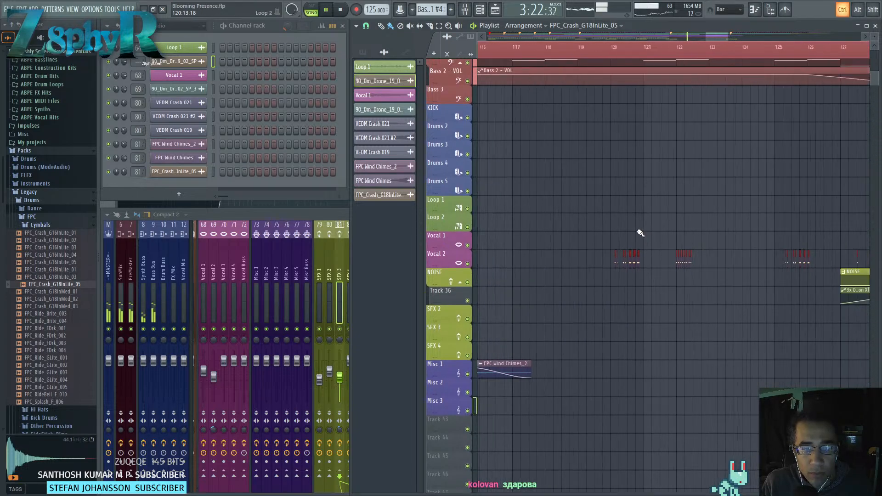
{"action": "scroll", "coordinate": [688, 265], "scroll_direction": "up", "scroll_amount": 3}
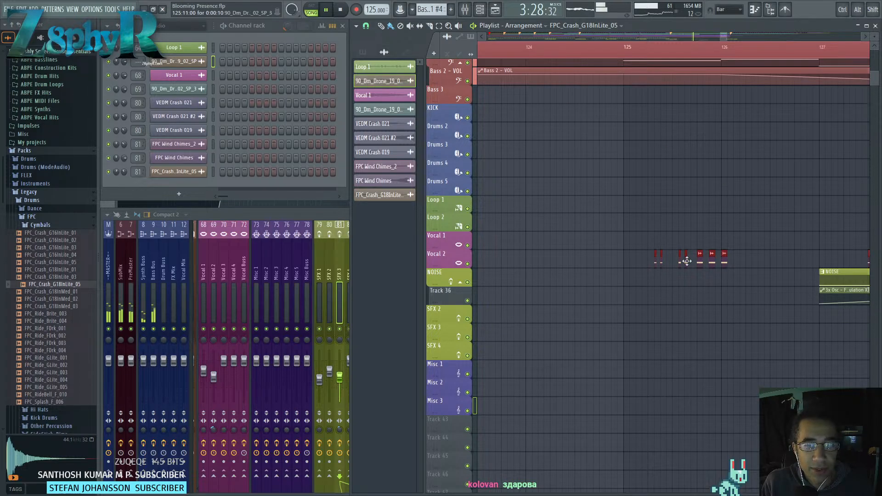
{"action": "scroll", "coordinate": [699, 261], "scroll_direction": "down", "scroll_amount": 6}
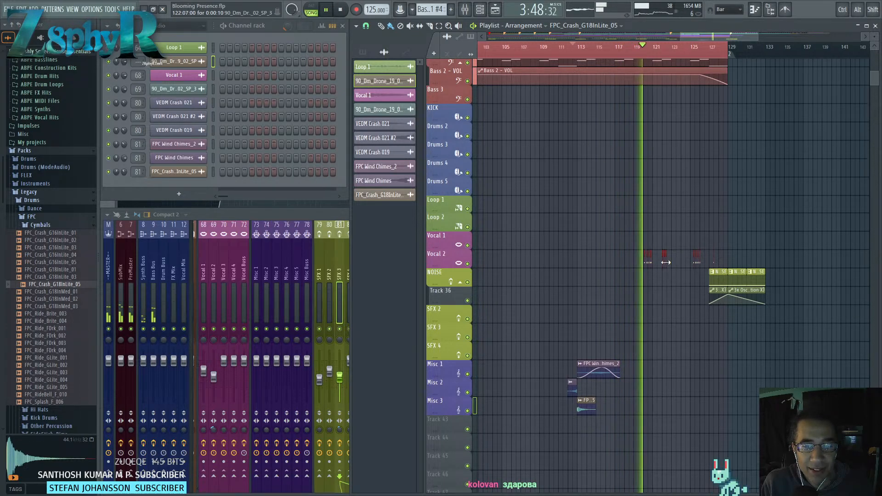
Redo the Vocal 2 chop copies at bars 105 and 121, aligning them with a Loop 1 guide clip and deleting the guide.
{"action": "mouse_move", "coordinate": [666, 262]}
{"action": "left_mouse_down"}
{"action": "mouse_move", "coordinate": [480, 255]}
{"action": "mouse_move", "coordinate": [550, 256]}
{"action": "mouse_move", "coordinate": [693, 223]}
{"action": "mouse_move", "coordinate": [666, 224]}
{"action": "left_mouse_up"}
{"action": "key", "text": "space"}
{"action": "key", "text": "space"}
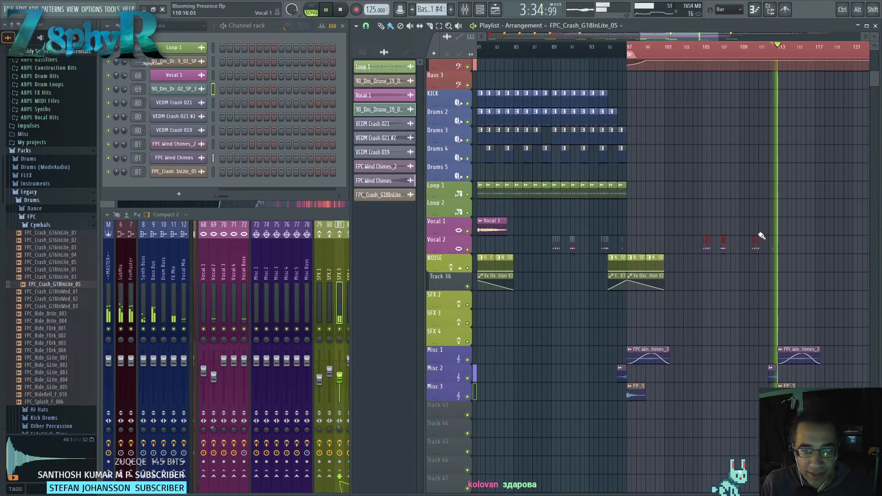
{"action": "left_click_drag", "start_coordinate": [652, 254], "coordinate": [551, 236]}
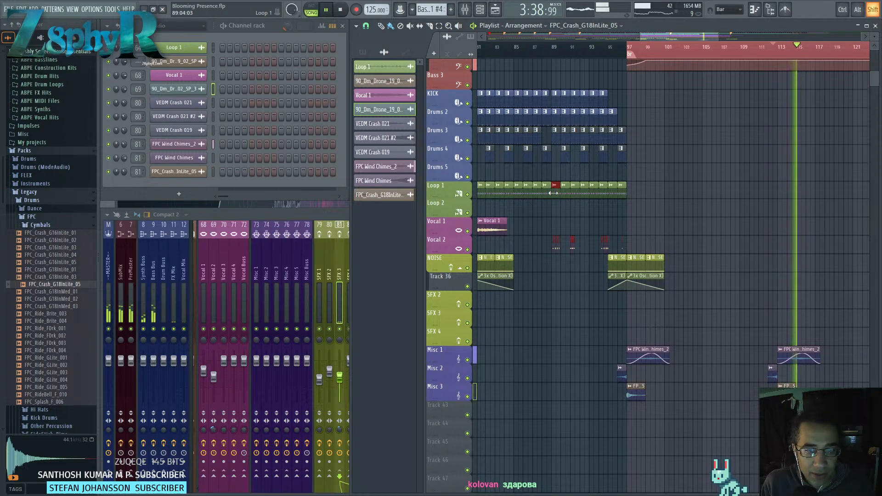
{"action": "left_click_drag", "start_coordinate": [614, 194], "coordinate": [679, 194]}
{"action": "right_click", "coordinate": [681, 195]}
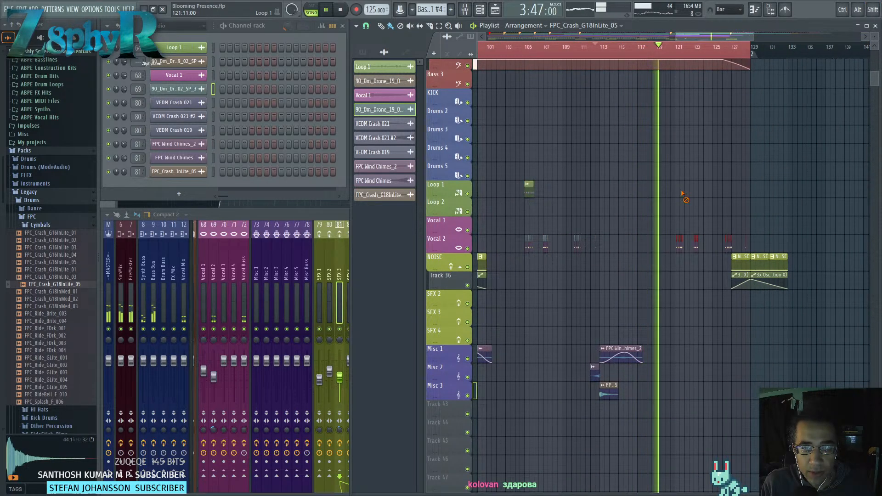
{"action": "scroll", "coordinate": [547, 197], "scroll_direction": "down", "scroll_amount": 3}
{"action": "key", "text": "space"}
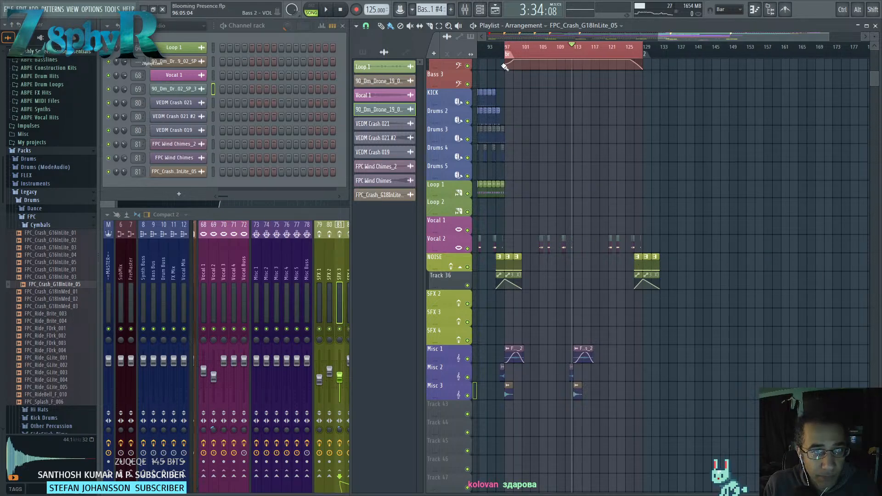
Play from about bar 95 and add Patcher with the Fade2Verb preset to effect slot 5 of the Vocal 2 mixer track.
{"action": "left_click", "coordinate": [497, 50]}
{"action": "key", "text": "space"}
{"action": "scroll", "coordinate": [545, 135], "scroll_direction": "down", "scroll_amount": 2}
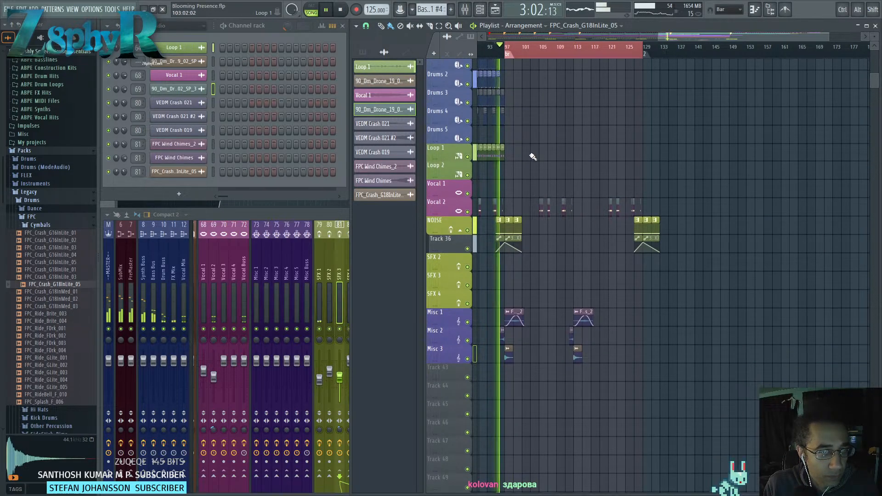
{"action": "left_click_drag", "start_coordinate": [568, 180], "coordinate": [469, 156]}
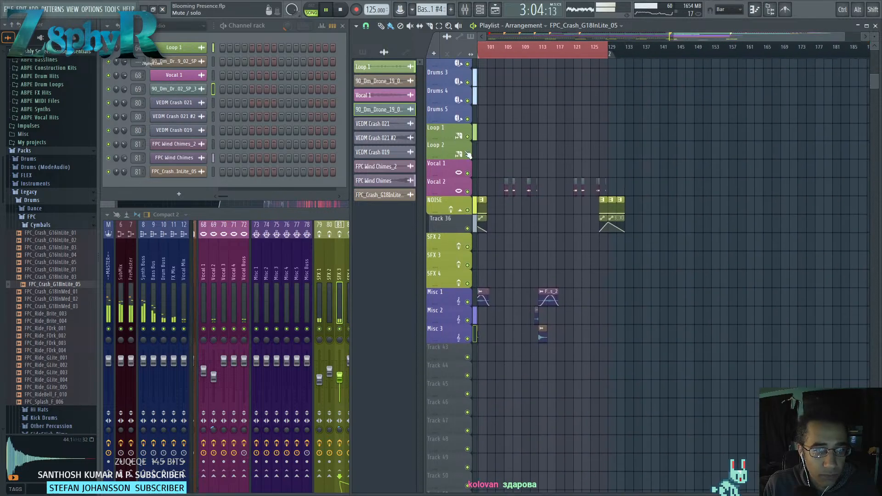
{"action": "left_click", "coordinate": [214, 267]}
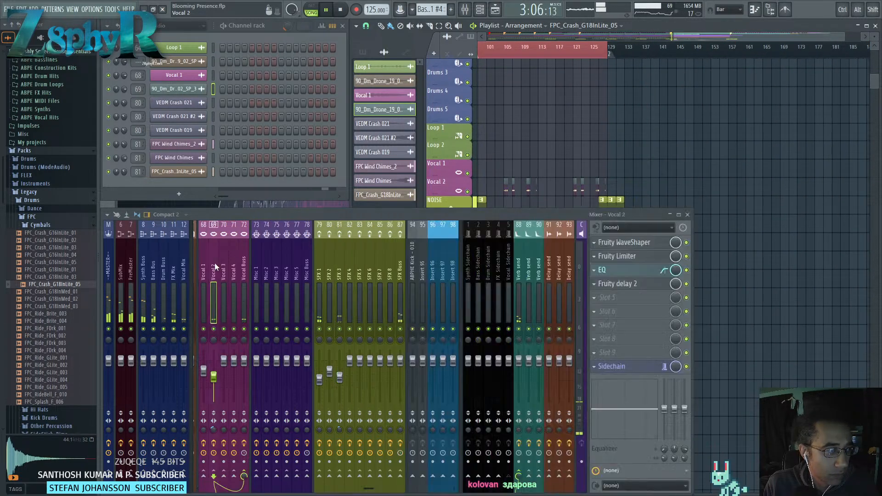
{"action": "left_click", "coordinate": [610, 301]}
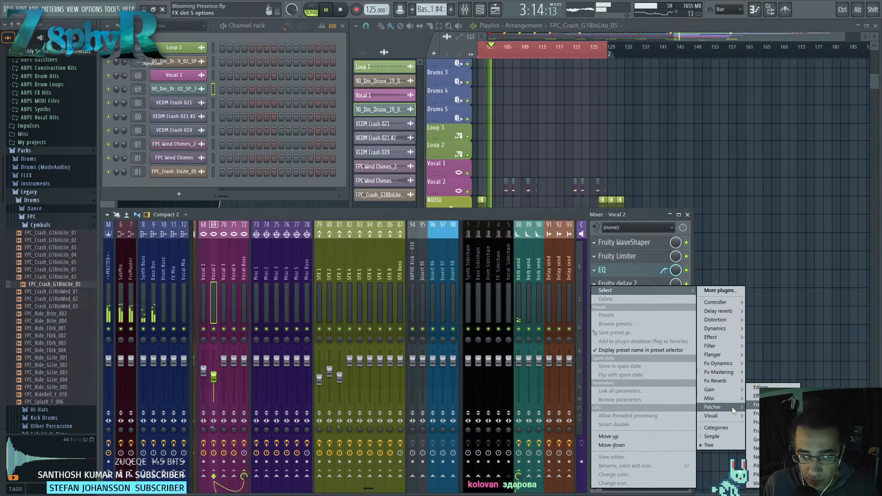
{"action": "left_click", "coordinate": [753, 407]}
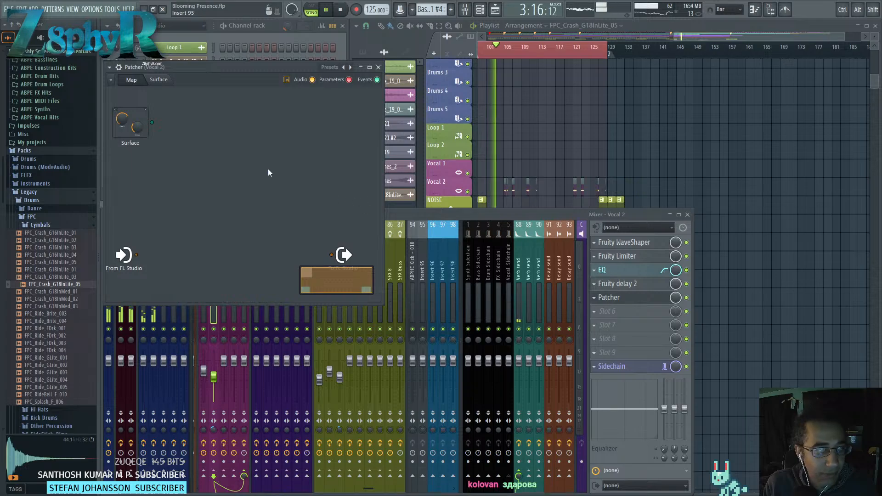
{"action": "left_click", "coordinate": [344, 68]}
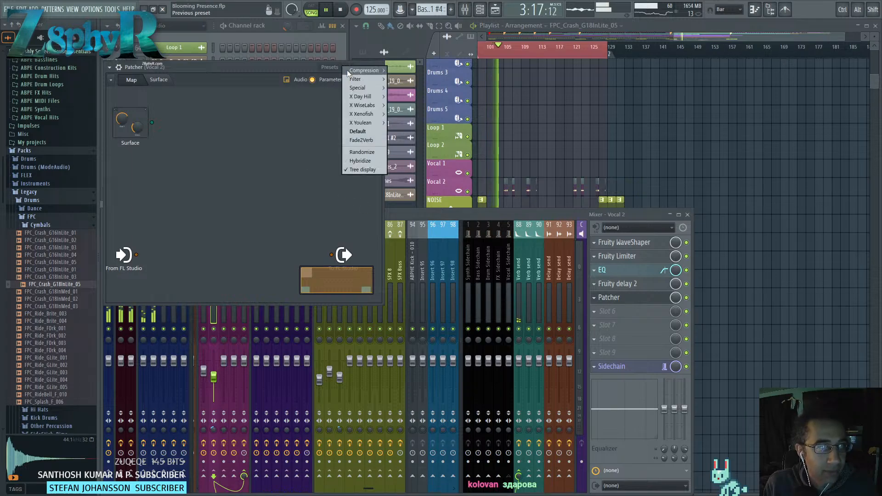
{"action": "left_click", "coordinate": [362, 138]}
Create an automation clip for the Fade to Reverb knob and place it at bar 1 on a new track inserted below Vocal 2.
{"action": "right_click", "coordinate": [249, 168]}
{"action": "left_click", "coordinate": [292, 249]}
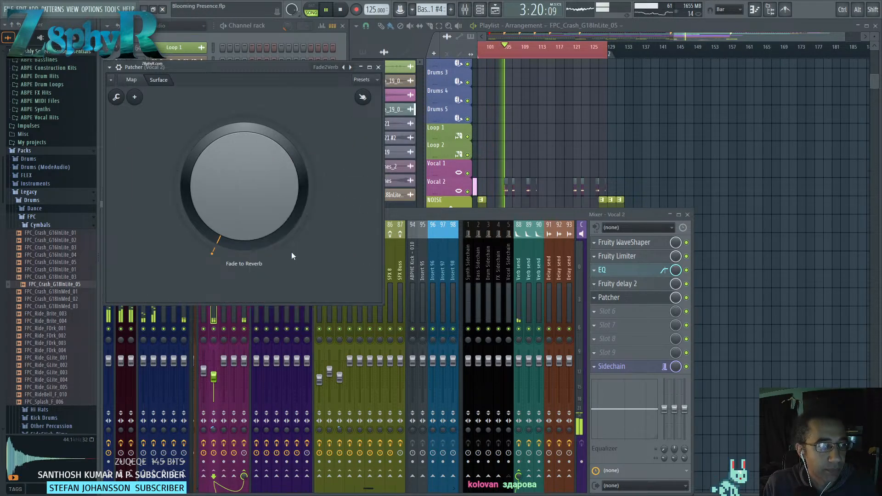
{"action": "left_click_drag", "start_coordinate": [510, 74], "coordinate": [523, 130]}
{"action": "scroll", "coordinate": [552, 163], "scroll_direction": "down", "scroll_amount": 3}
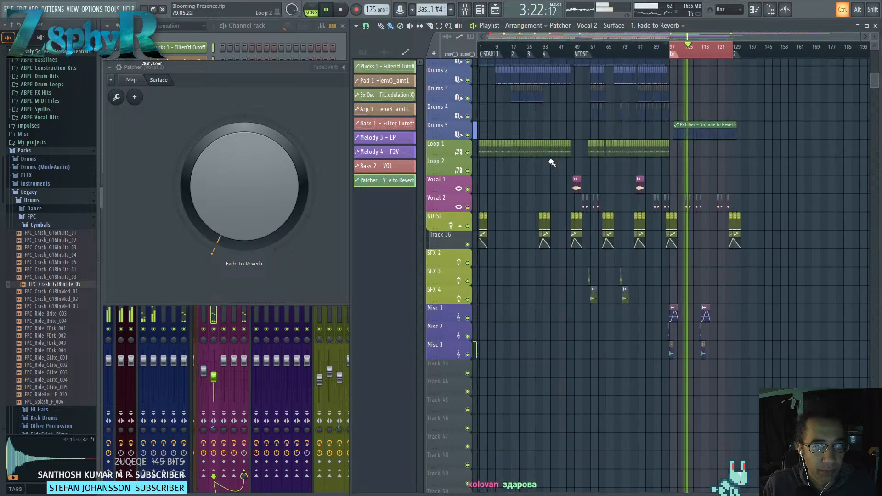
{"action": "right_click", "coordinate": [439, 220]}
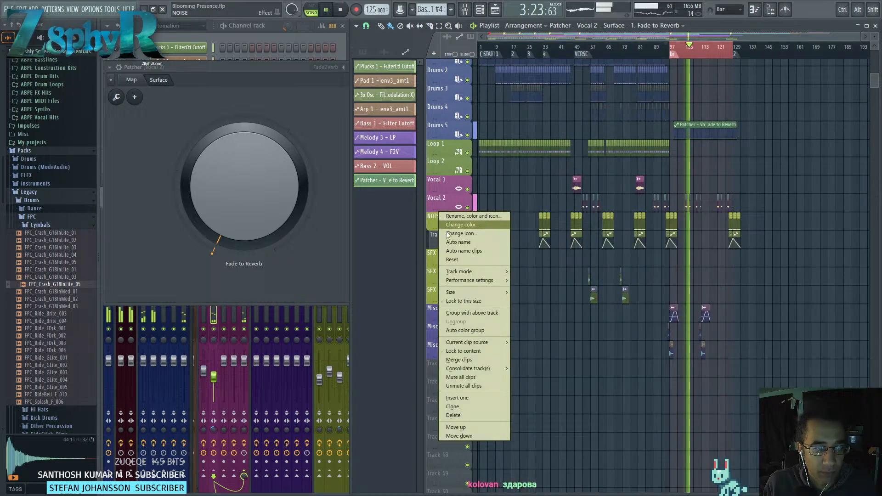
{"action": "left_click", "coordinate": [487, 398]}
{"action": "left_click_drag", "start_coordinate": [703, 145], "coordinate": [446, 213]}
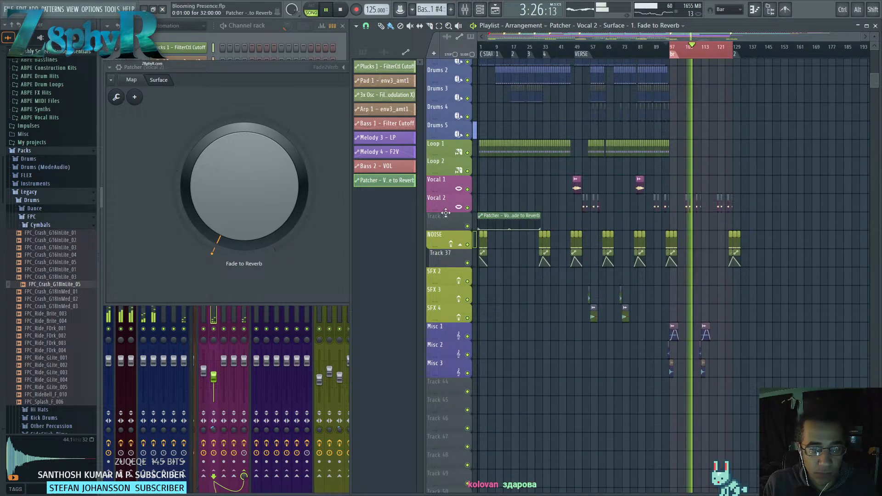
Extend the Fade to Reverb automation clip past bar 129 and add a 5% point at bar 105.
{"action": "left_click_drag", "start_coordinate": [541, 215], "coordinate": [749, 216]}
{"action": "scroll", "coordinate": [661, 224], "scroll_direction": "up", "scroll_amount": 4}
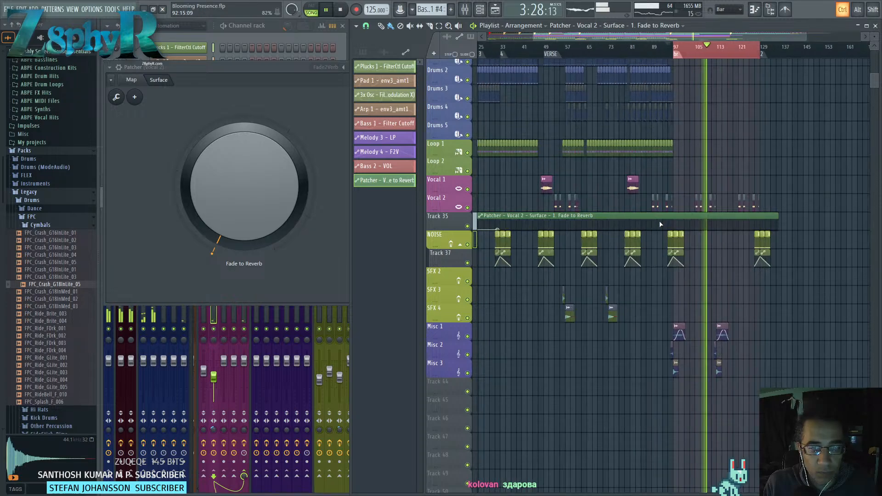
{"action": "right_click", "coordinate": [722, 230]}
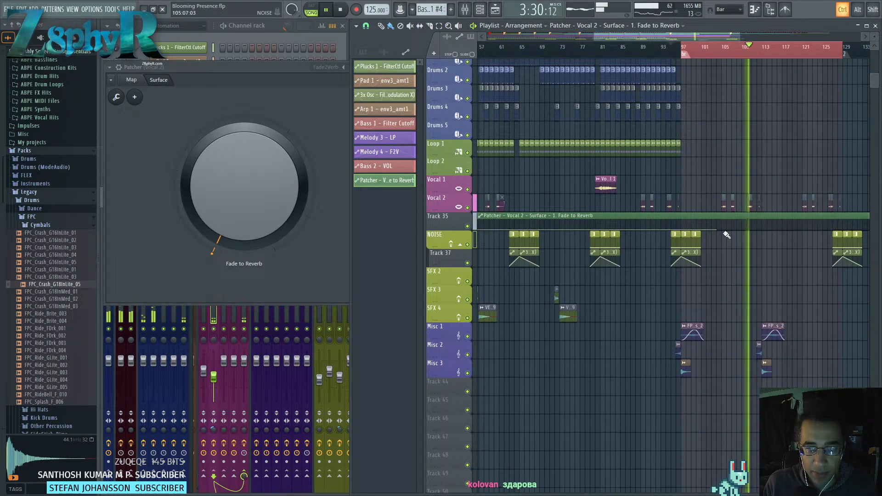
{"action": "scroll", "coordinate": [679, 241], "scroll_direction": "up", "scroll_amount": 3}
{"action": "left_click_drag", "start_coordinate": [600, 239], "coordinate": [609, 237]}
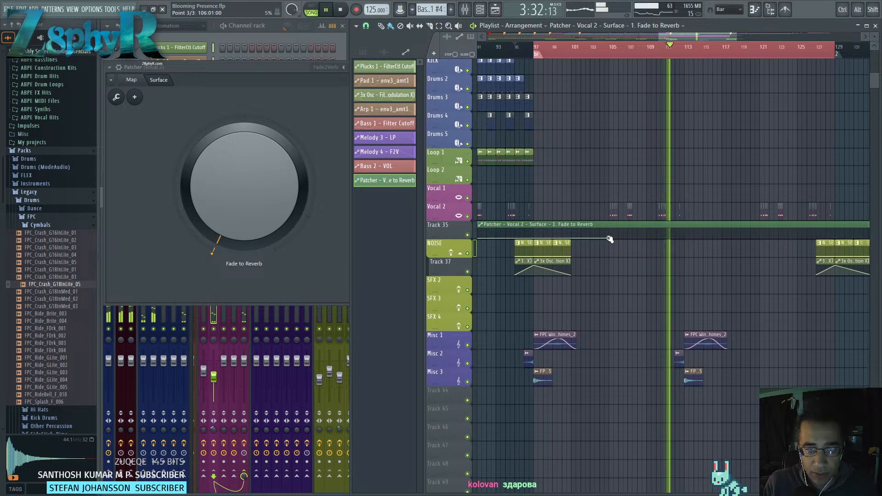
Replay from about bar 104 and raise the Fade to Reverb automation to a 55% point at bar 109.
{"action": "left_click", "coordinate": [651, 235]}
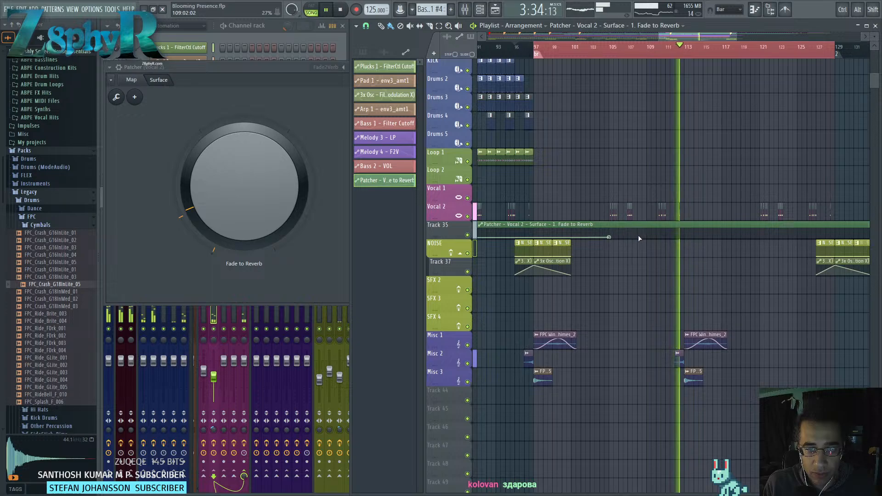
{"action": "scroll", "coordinate": [651, 229], "scroll_direction": "up", "scroll_amount": 2}
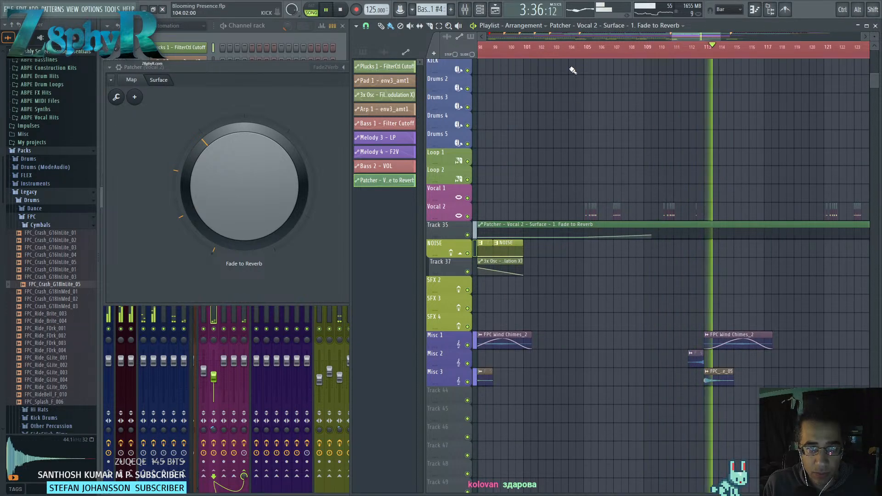
{"action": "left_click", "coordinate": [574, 47]}
{"action": "left_click_drag", "start_coordinate": [674, 176], "coordinate": [753, 151]}
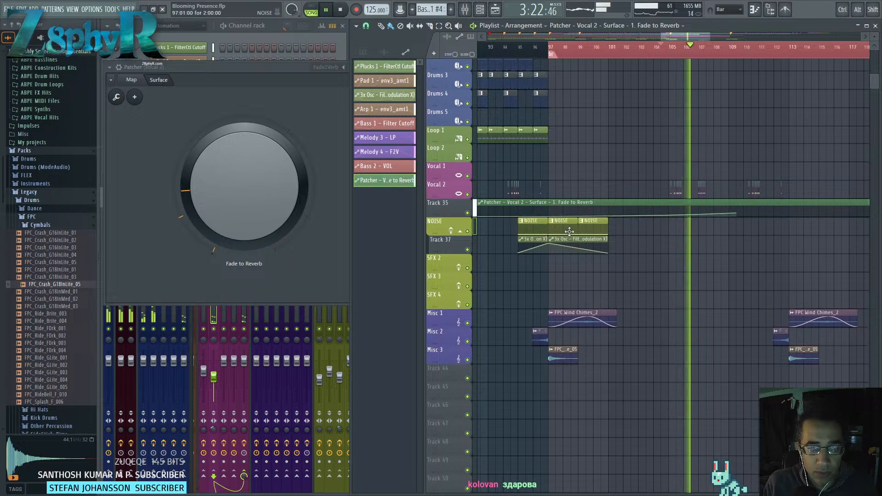
{"action": "left_click_drag", "start_coordinate": [696, 229], "coordinate": [572, 214]}
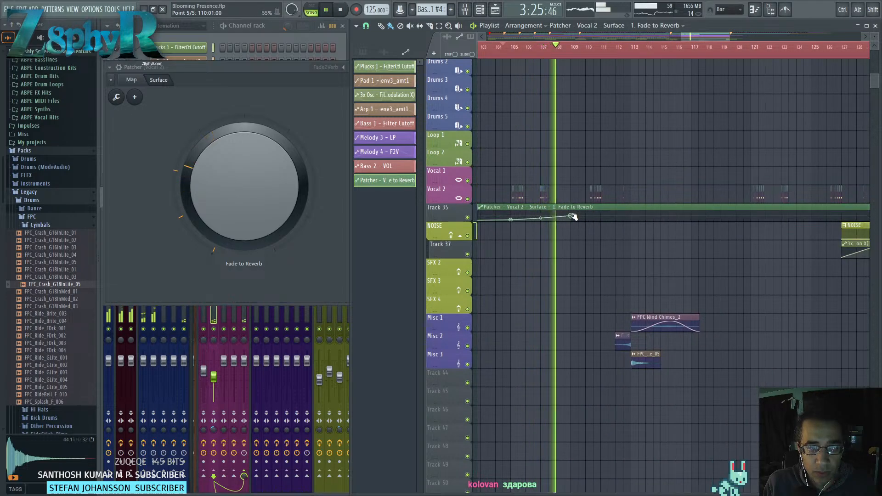
Hold the Fade to Reverb automation level with a 55% point at bar 113 and another point at bar 121.
{"action": "right_click", "coordinate": [632, 216]}
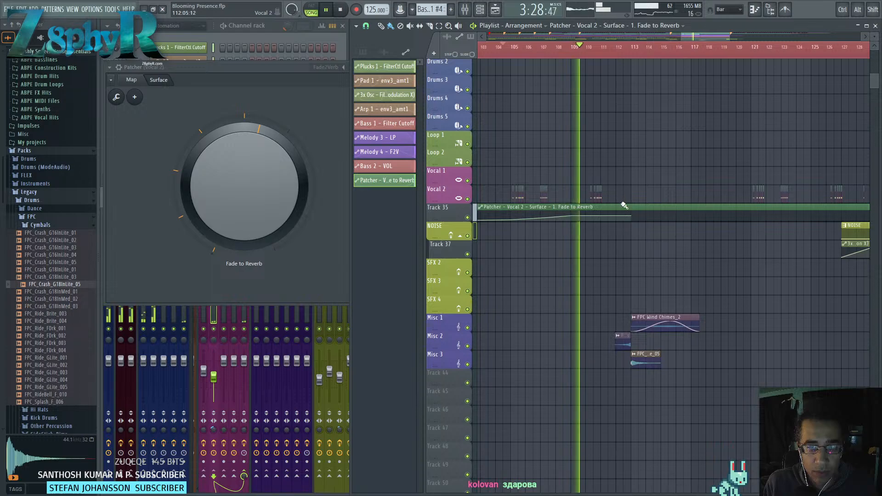
{"action": "left_click_drag", "start_coordinate": [603, 196], "coordinate": [582, 195]}
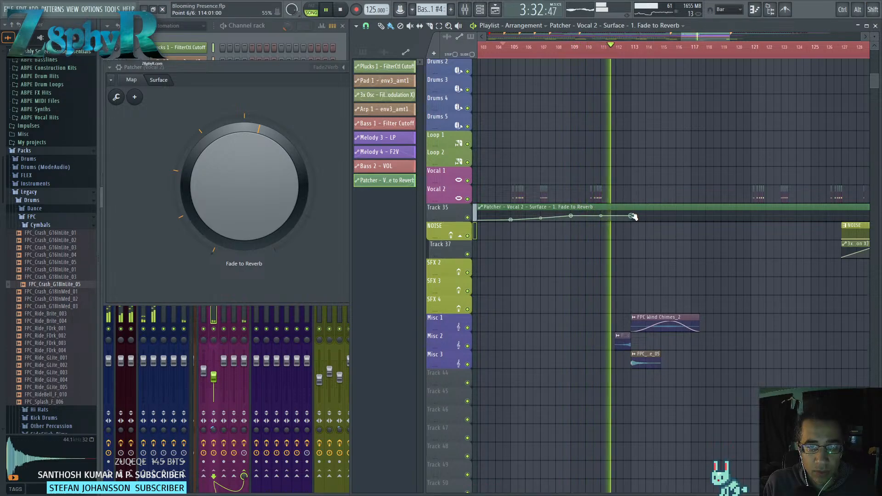
{"action": "mouse_move", "coordinate": [656, 197]}
{"action": "left_mouse_down"}
{"action": "mouse_move", "coordinate": [594, 192]}
{"action": "mouse_move", "coordinate": [683, 240]}
{"action": "mouse_move", "coordinate": [660, 182]}
{"action": "left_mouse_up"}
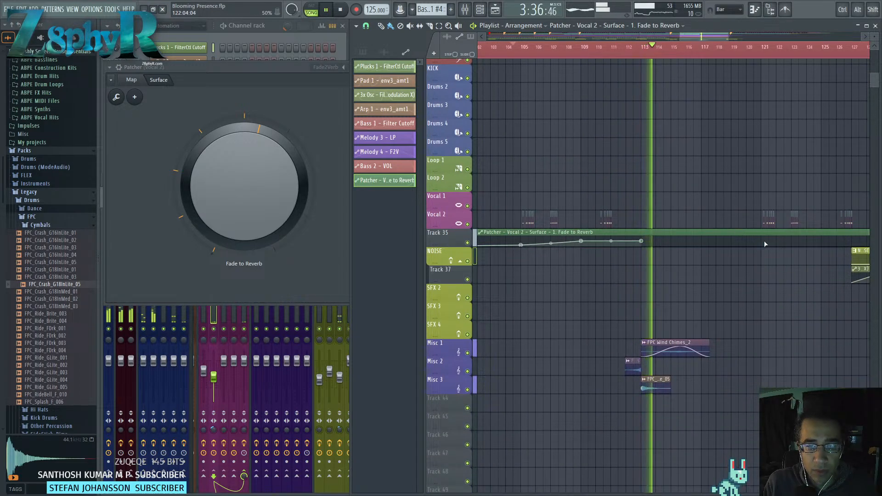
{"action": "mouse_move", "coordinate": [763, 242]}
{"action": "left_mouse_down"}
{"action": "mouse_move", "coordinate": [560, 230]}
{"action": "mouse_move", "coordinate": [534, 239]}
{"action": "left_mouse_up"}
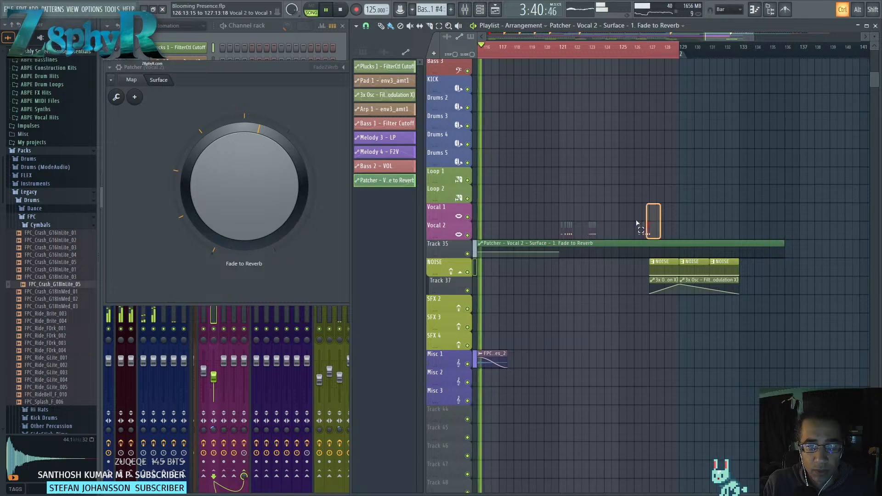
Copy the vocal chops at bars 121 and 123 together with the first NOISE clip at bar 127 eight bars earlier.
{"action": "left_click_drag", "start_coordinate": [623, 224], "coordinate": [767, 220]}
{"action": "left_click", "coordinate": [706, 234], "text": "ctrl"}
{"action": "left_click", "coordinate": [735, 236], "text": "ctrl+shift"}
{"action": "scroll", "coordinate": [704, 220], "scroll_direction": "up", "scroll_amount": 2}
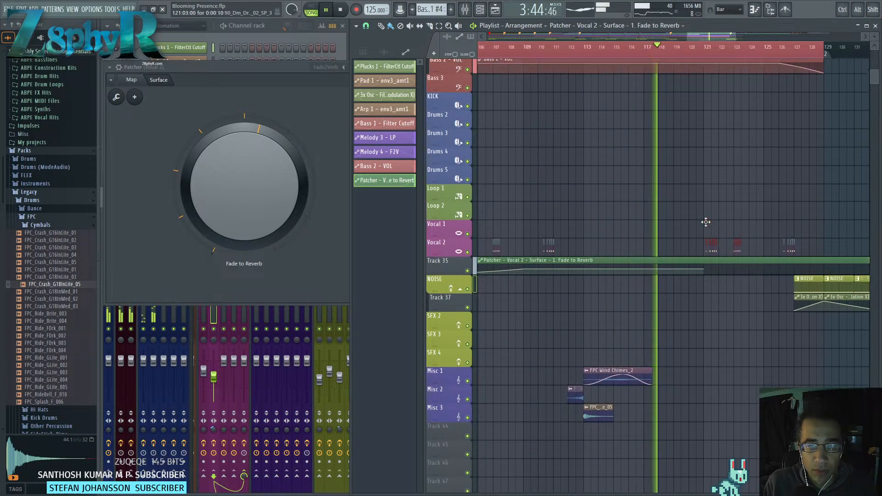
{"action": "left_click", "coordinate": [808, 303], "text": "ctrl+shift"}
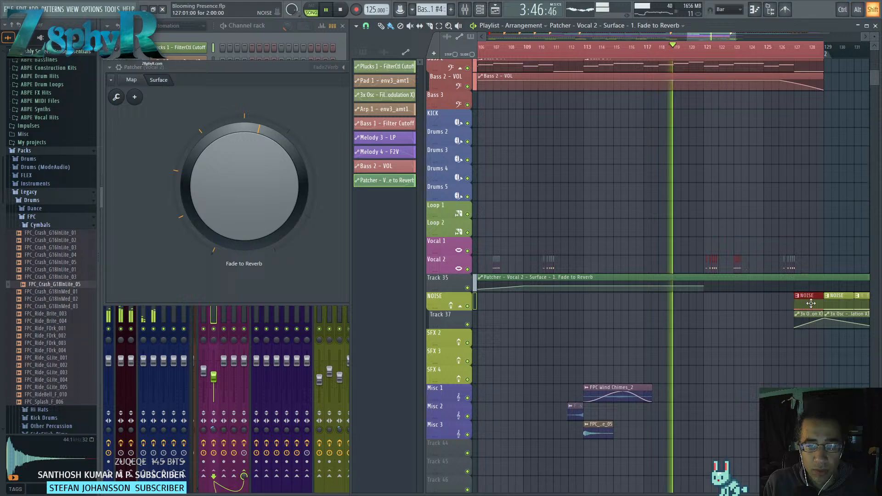
{"action": "left_click_drag", "start_coordinate": [809, 305], "coordinate": [688, 307]}
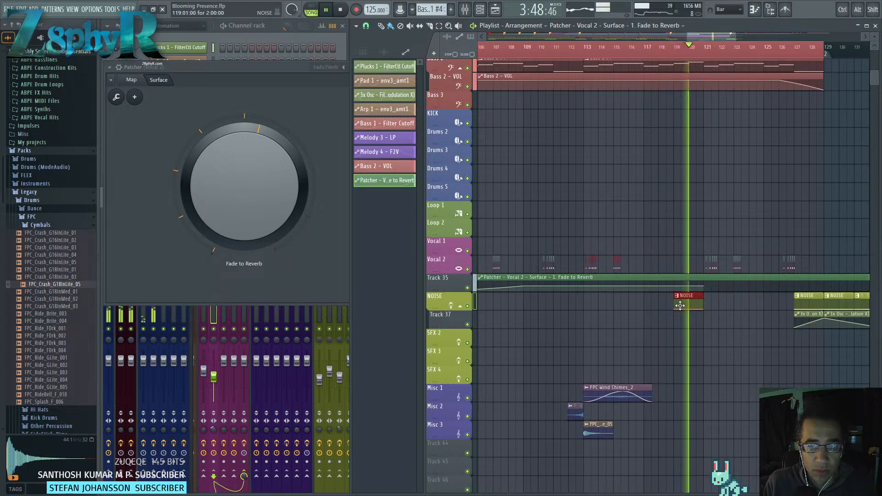
Delete the copied NOISE clip at bar 119 and the copied vocal chops at bar 113.
{"action": "right_click", "coordinate": [688, 307]}
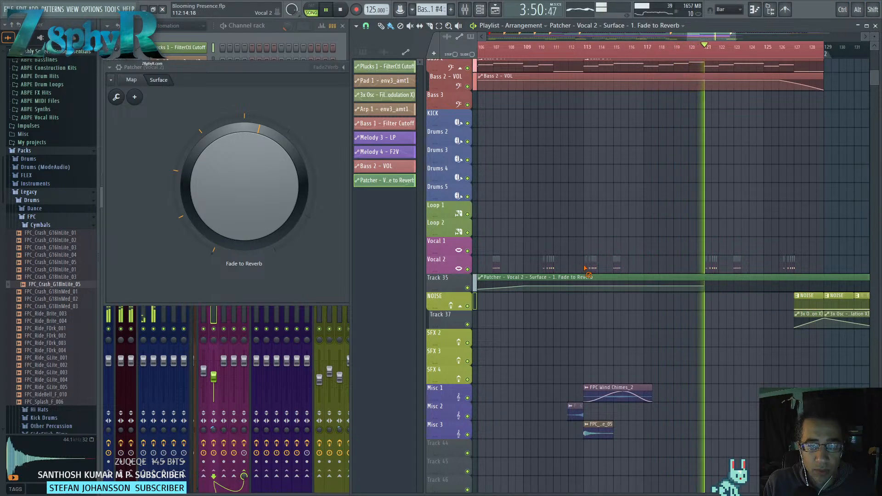
{"action": "right_click", "coordinate": [601, 265]}
{"action": "key", "text": "ctrl+d"}
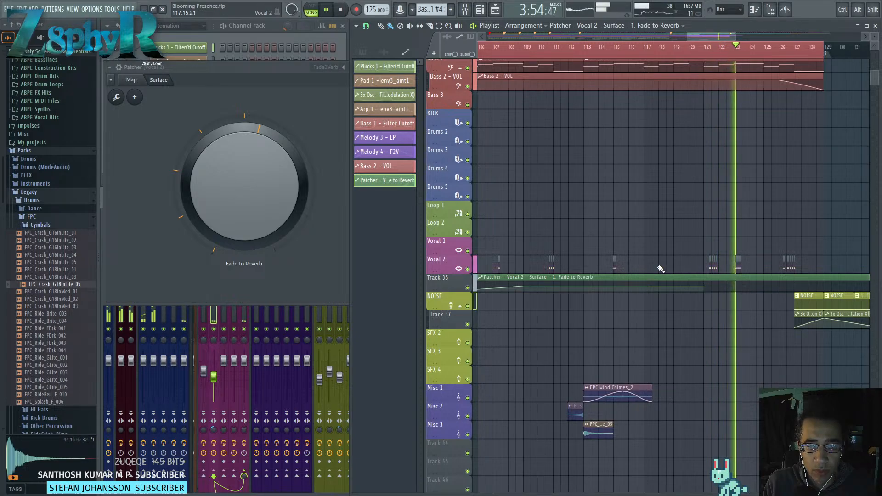
Place the closing vocal chops at bars 125 and 127 and ramp the Fade to Reverb automation down from bar 125 to bar 129.
{"action": "left_click_drag", "start_coordinate": [788, 264], "coordinate": [633, 254]}
{"action": "right_click", "coordinate": [724, 264]}
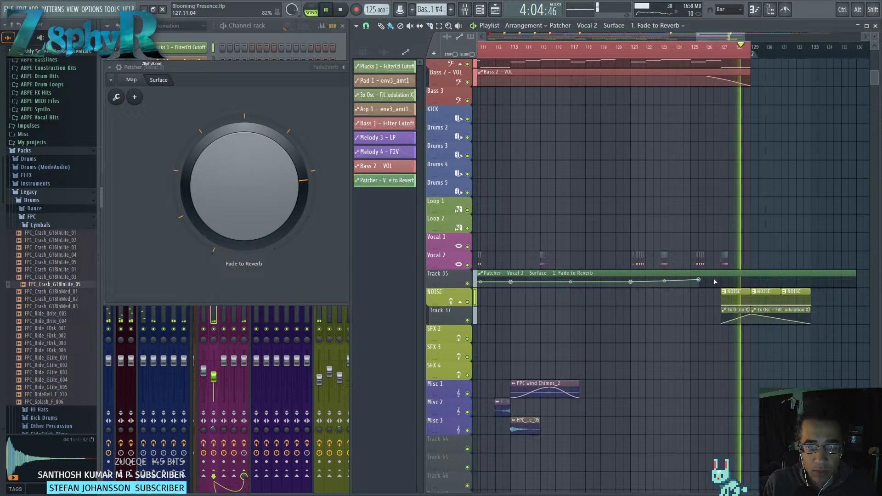
{"action": "scroll", "coordinate": [758, 257], "scroll_direction": "down", "scroll_amount": 4}
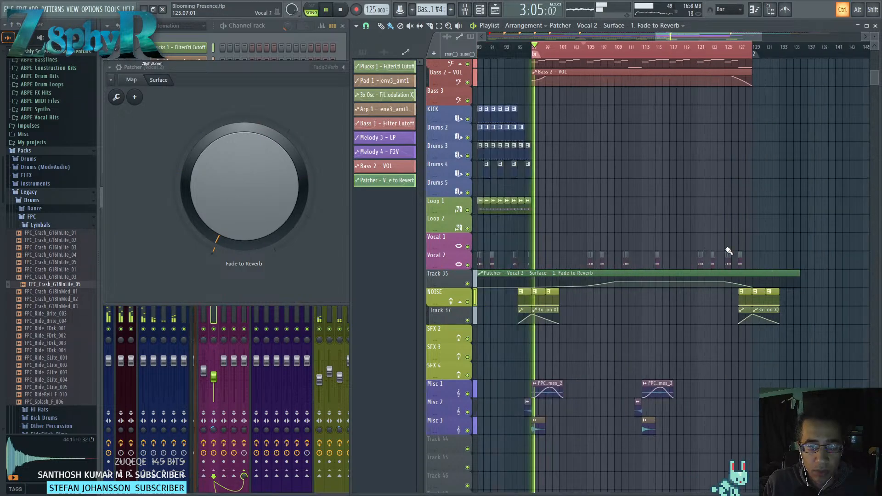
Try to duplicate the vocal chops past bar 129 on the Vocal 2 track.
{"action": "mouse_move", "coordinate": [664, 236]}
{"action": "left_mouse_down"}
{"action": "mouse_move", "coordinate": [621, 232]}
{"action": "mouse_move", "coordinate": [746, 201]}
{"action": "mouse_move", "coordinate": [836, 209]}
{"action": "left_mouse_up"}
{"action": "left_click_drag", "start_coordinate": [521, 183], "coordinate": [656, 199]}
{"action": "scroll", "coordinate": [632, 209], "scroll_direction": "down", "scroll_amount": 2}
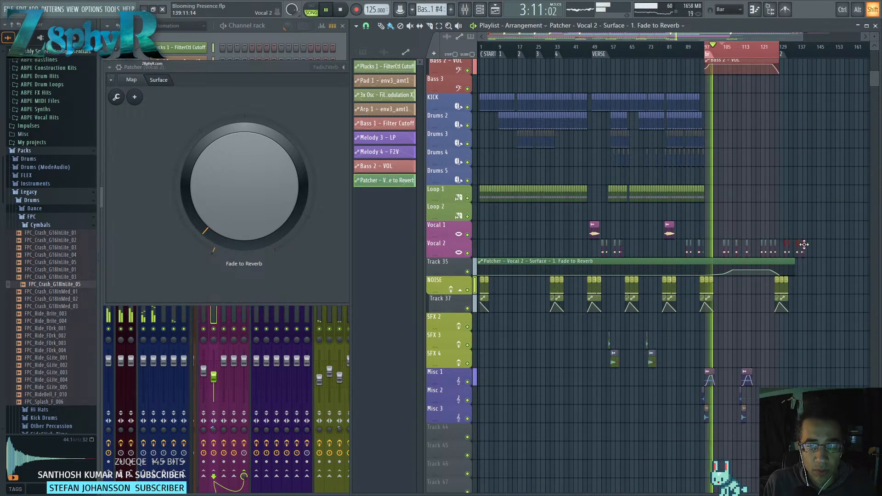
{"action": "left_click_drag", "start_coordinate": [787, 232], "coordinate": [712, 250]}
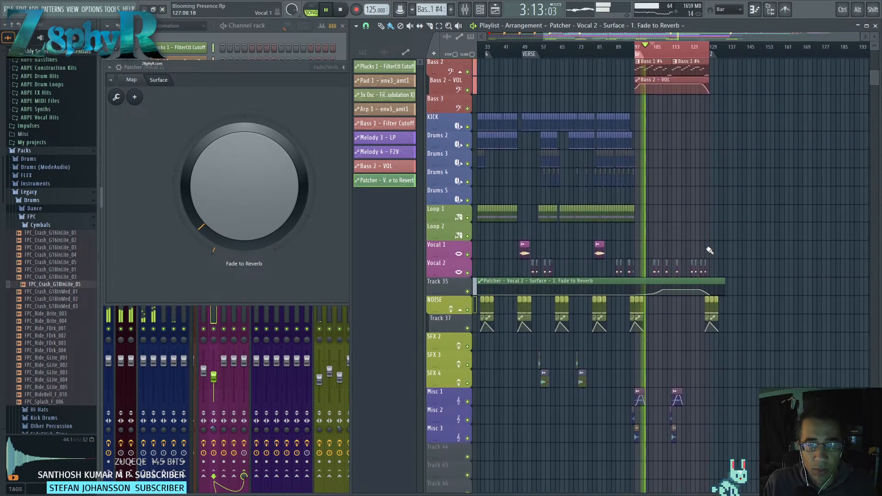
Shape the end of the Melody 3 - LP automation so that it rises to 100% around bar 129.
{"action": "scroll", "coordinate": [691, 269], "scroll_direction": "down", "scroll_amount": 3}
{"action": "scroll", "coordinate": [689, 270], "scroll_direction": "up", "scroll_amount": 4}
{"action": "left_click_drag", "start_coordinate": [624, 287], "coordinate": [700, 336]}
{"action": "left_click", "coordinate": [700, 336], "text": "ctrl"}
{"action": "scroll", "coordinate": [642, 255], "scroll_direction": "down", "scroll_amount": 4}
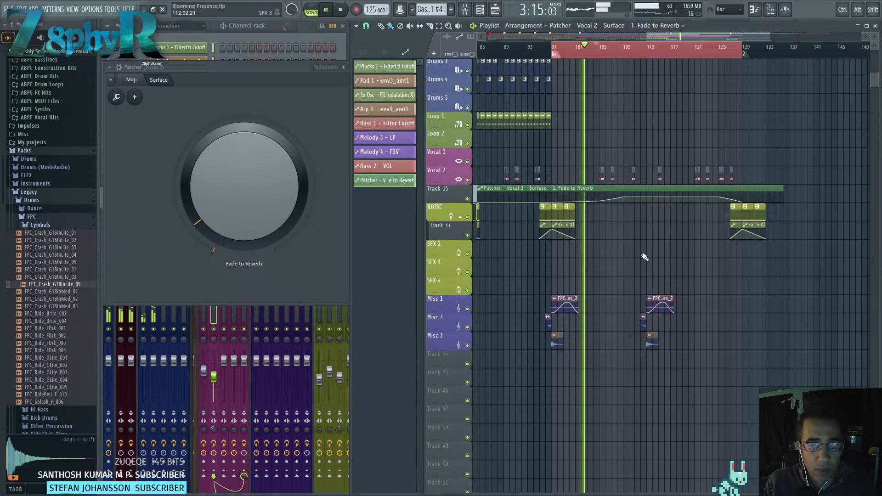
{"action": "left_click_drag", "start_coordinate": [547, 157], "coordinate": [547, 219]}
{"action": "scroll", "coordinate": [567, 223], "scroll_direction": "up", "scroll_amount": 3}
{"action": "scroll", "coordinate": [583, 217], "scroll_direction": "up", "scroll_amount": 3}
{"action": "left_click_drag", "start_coordinate": [590, 157], "coordinate": [592, 222]}
{"action": "scroll", "coordinate": [606, 225], "scroll_direction": "up", "scroll_amount": 4}
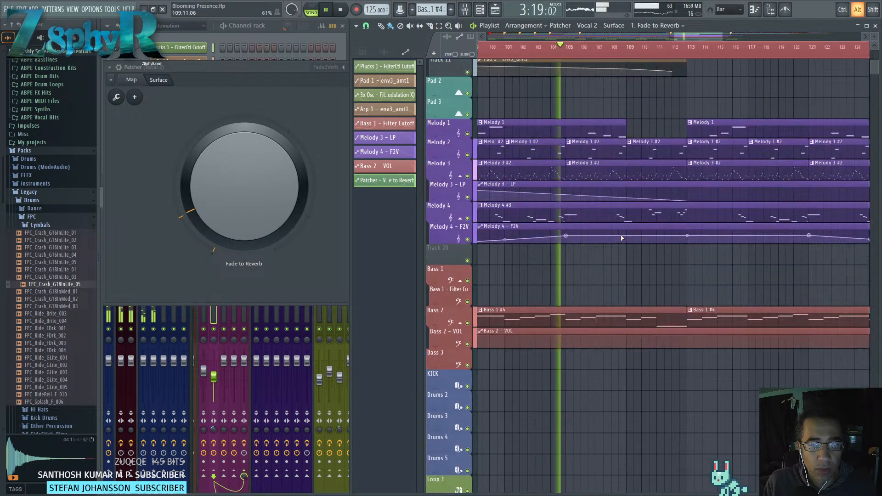
{"action": "scroll", "coordinate": [622, 237], "scroll_direction": "down", "scroll_amount": 3}
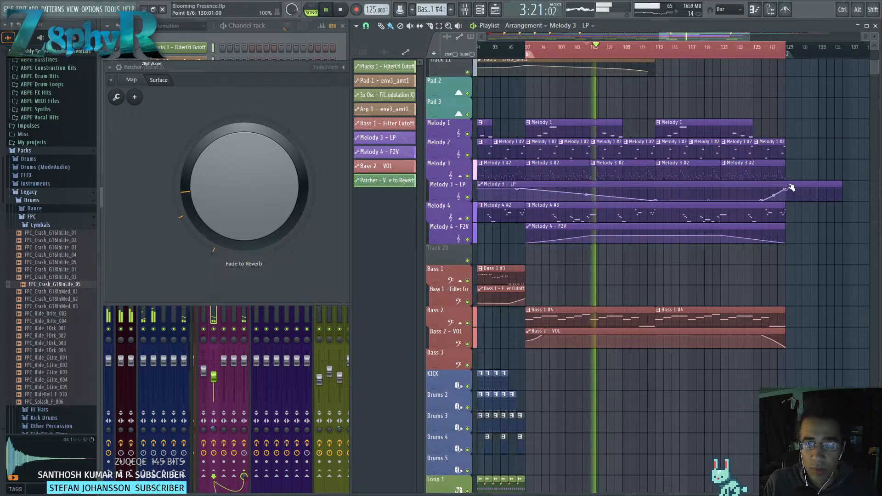
{"action": "left_click_drag", "start_coordinate": [801, 170], "coordinate": [775, 188]}
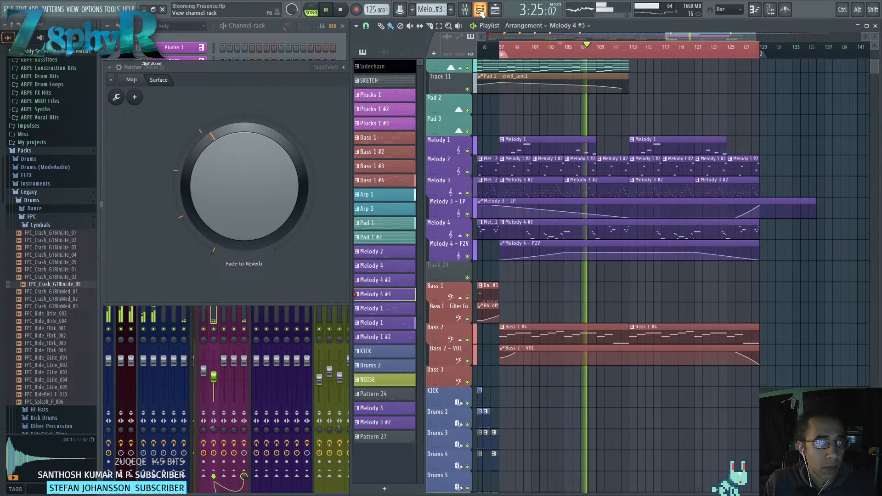
Create a new Pattern 28, close the Vocal 2 Patcher, and place the pattern at bar 97 on Track 20.
{"action": "left_click", "coordinate": [451, 9]}
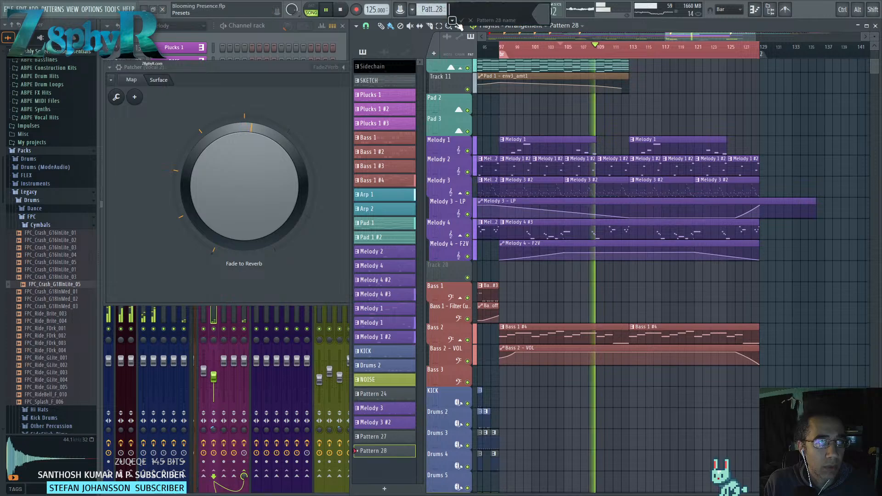
{"action": "left_click", "coordinate": [281, 65]}
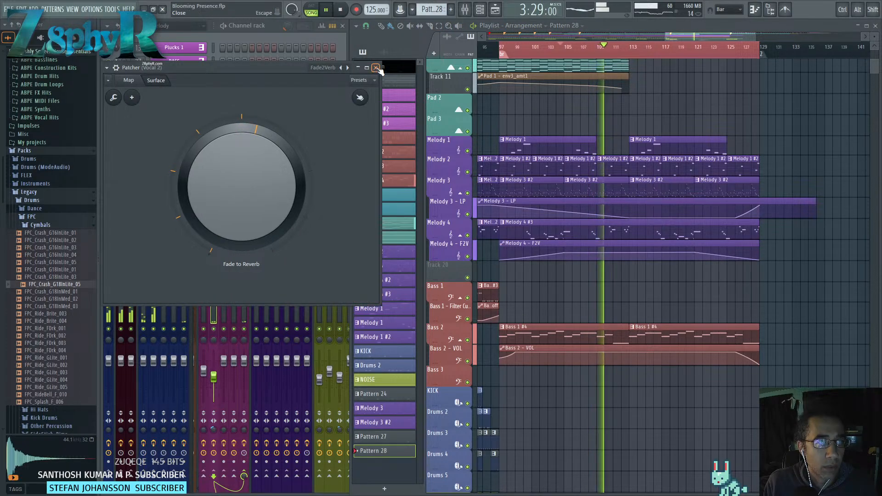
{"action": "left_click", "coordinate": [378, 67]}
{"action": "left_click", "coordinate": [501, 274]}
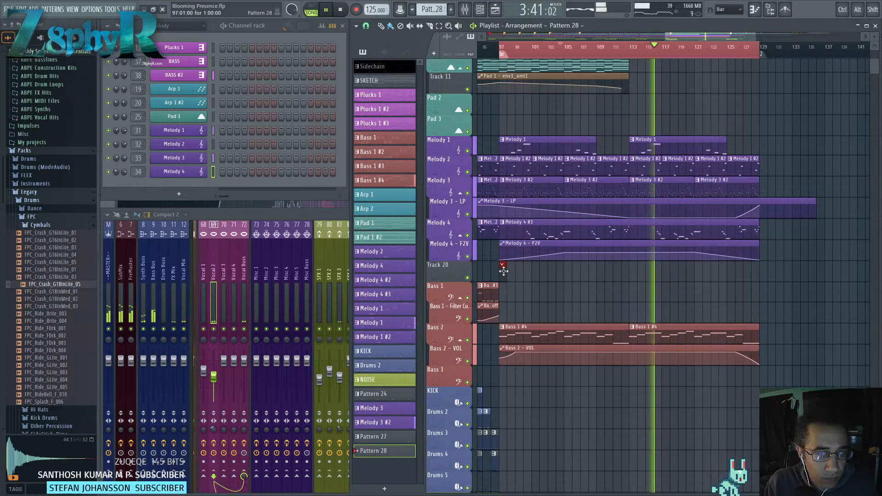
Open the Melody 4 #3 pattern's notes and clone the Melody 4 Xpand!2 channel.
{"action": "double_click", "coordinate": [510, 229]}
{"action": "left_click", "coordinate": [214, 157]}
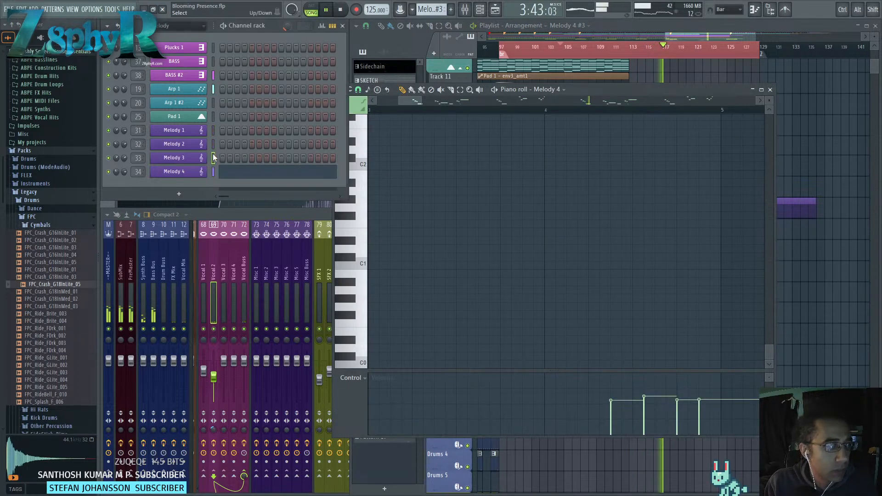
{"action": "left_click", "coordinate": [183, 173]}
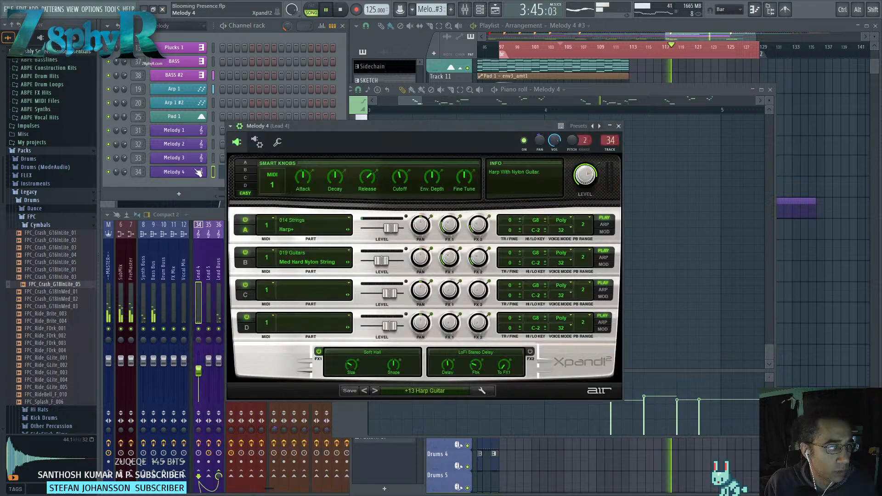
{"action": "left_click", "coordinate": [618, 126]}
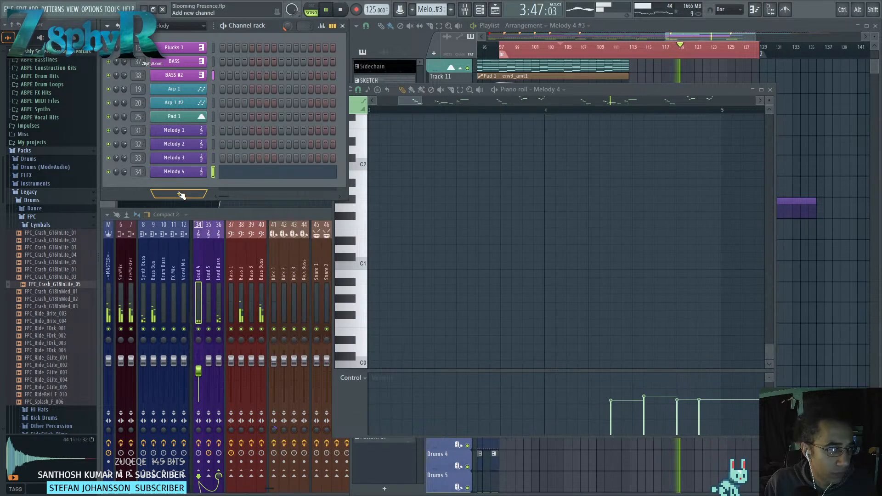
{"action": "right_click", "coordinate": [178, 172]}
{"action": "left_click", "coordinate": [224, 256]}
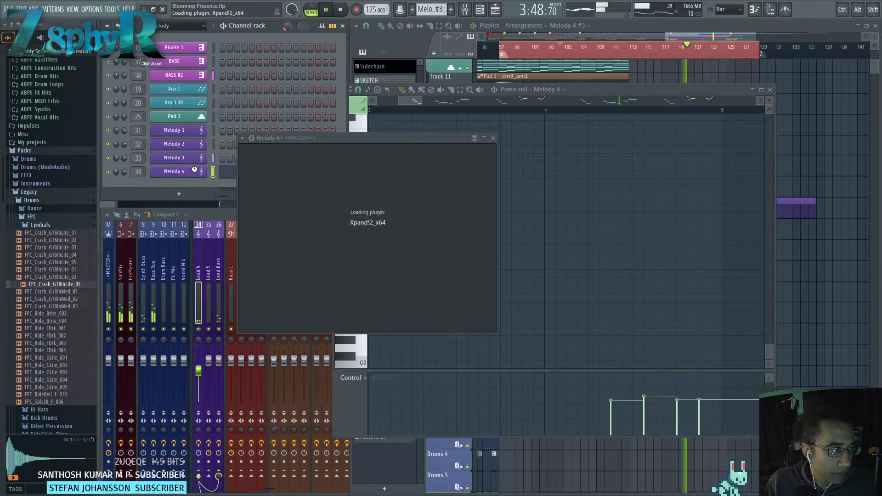
{"action": "left_click_drag", "start_coordinate": [360, 145], "coordinate": [412, 141]}
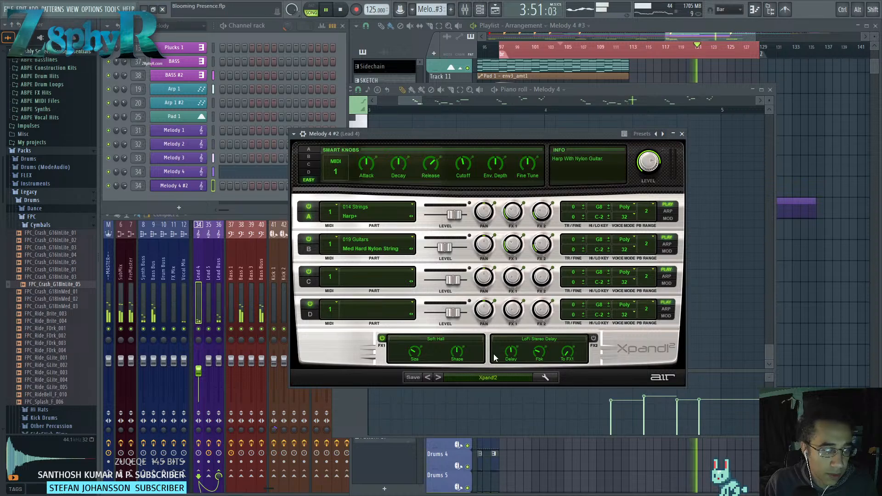
Load the 13 Light Bells preset from the Bells category in the cloned channel's Xpand!2.
{"action": "left_click", "coordinate": [495, 377]}
{"action": "mouse_move", "coordinate": [503, 441]}
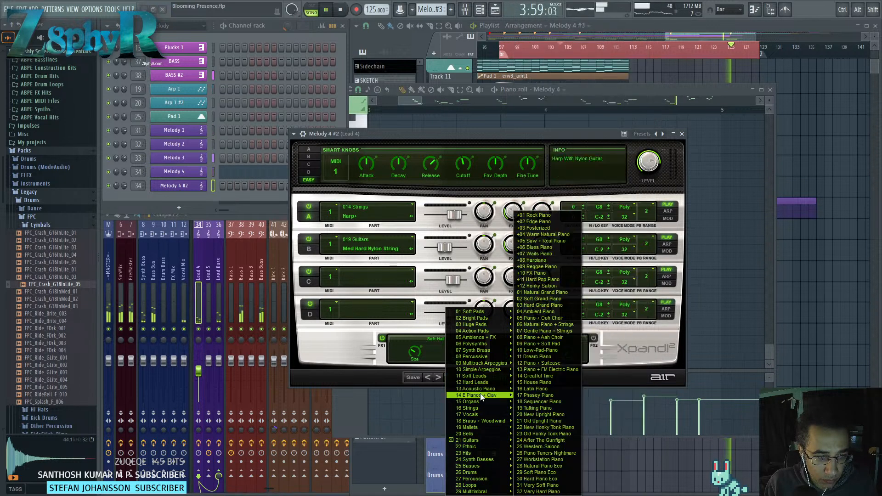
{"action": "mouse_move", "coordinate": [482, 400]}
{"action": "mouse_move", "coordinate": [471, 460]}
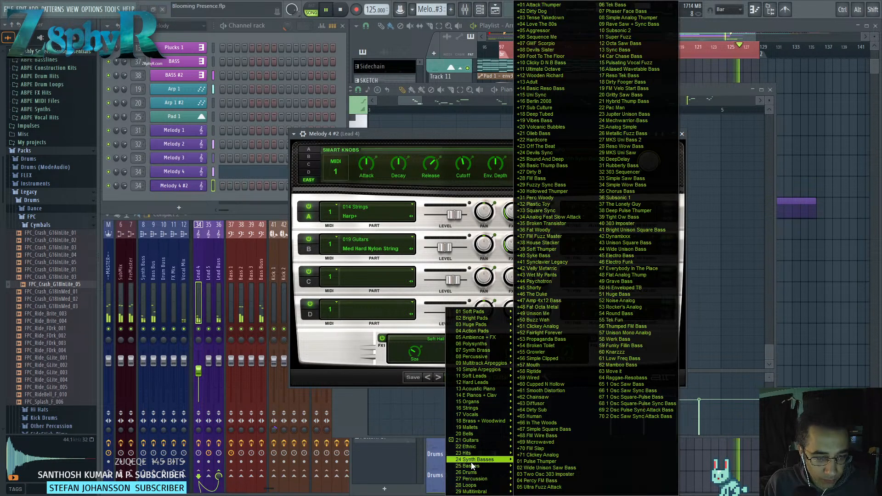
{"action": "mouse_move", "coordinate": [480, 427]}
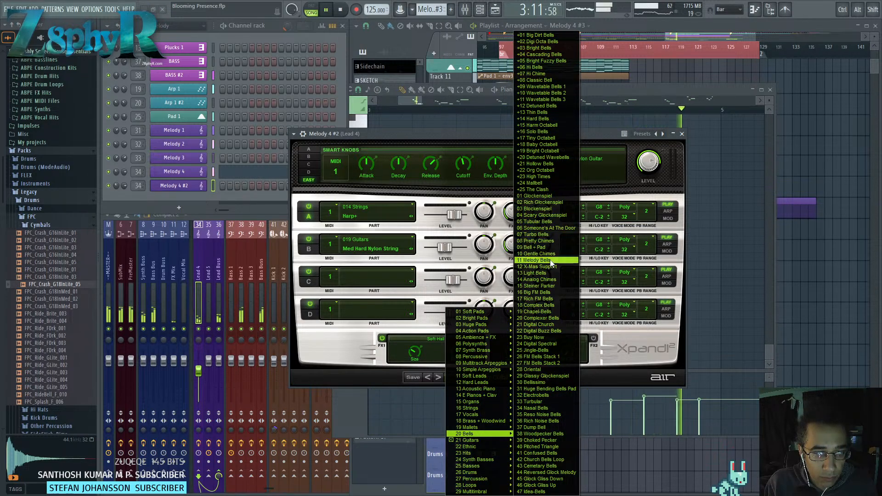
{"action": "left_click", "coordinate": [535, 273]}
Paste the Melody 4 notes into the Melody 4 #2 channel's piano roll and return to the playlist.
{"action": "right_click", "coordinate": [181, 185]}
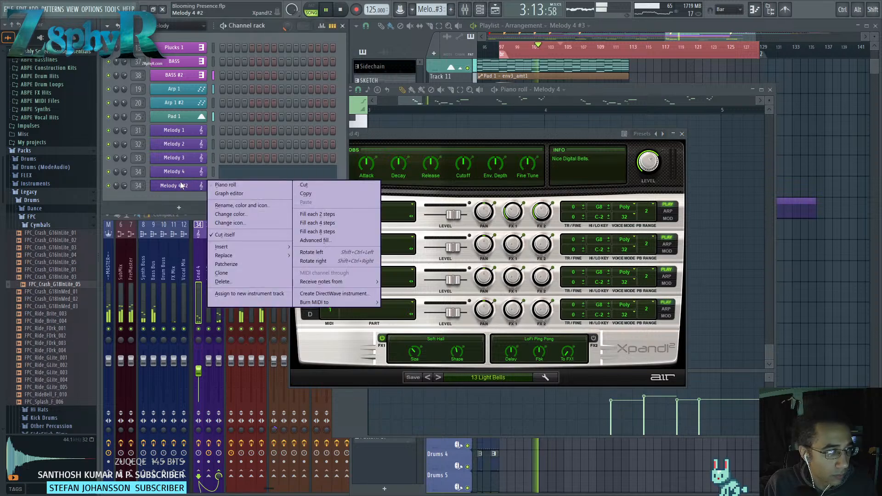
{"action": "left_click", "coordinate": [131, 187]}
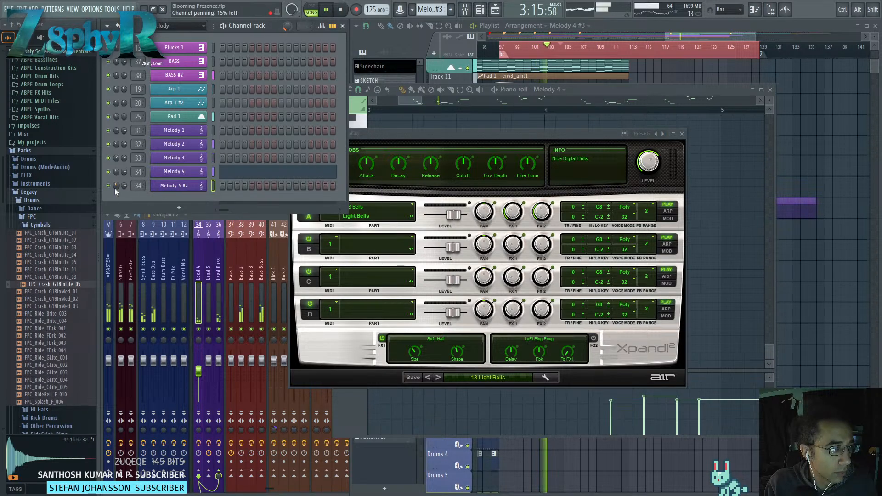
{"action": "right_click", "coordinate": [195, 185]}
{"action": "left_click", "coordinate": [223, 182]}
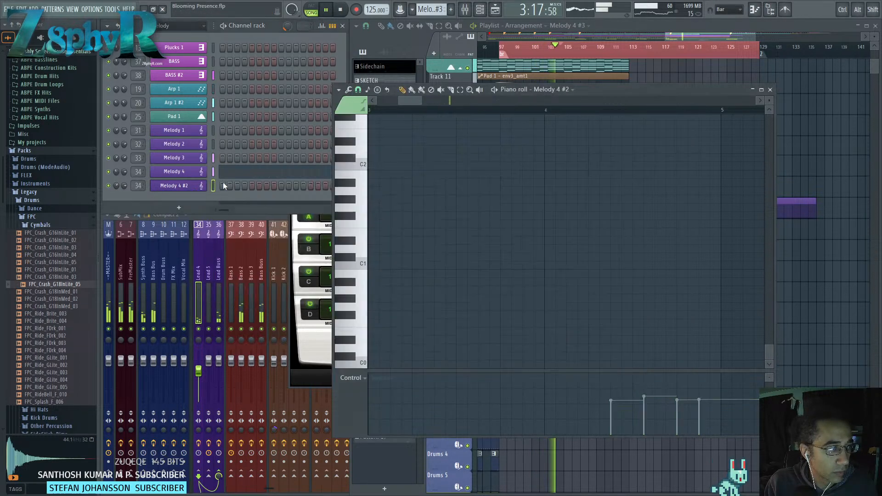
{"action": "left_click", "coordinate": [213, 183]}
{"action": "key", "text": "ctrl+v"}
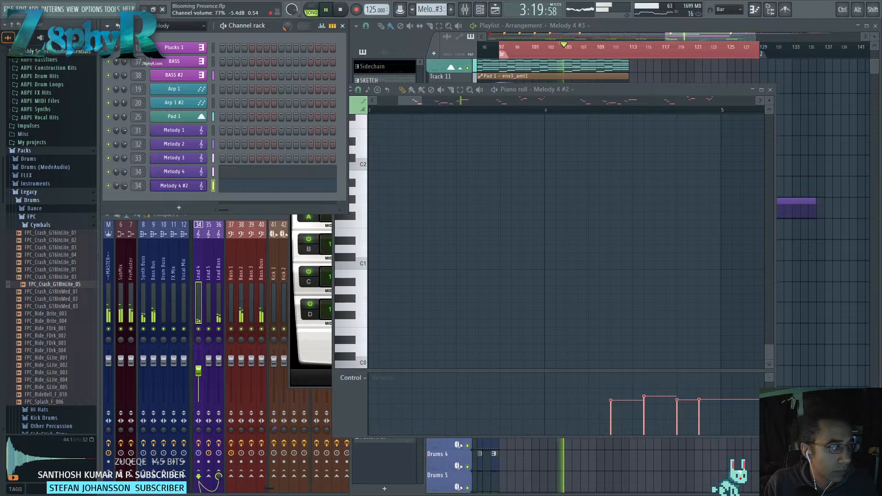
{"action": "left_click", "coordinate": [798, 158], "text": "ctrl"}
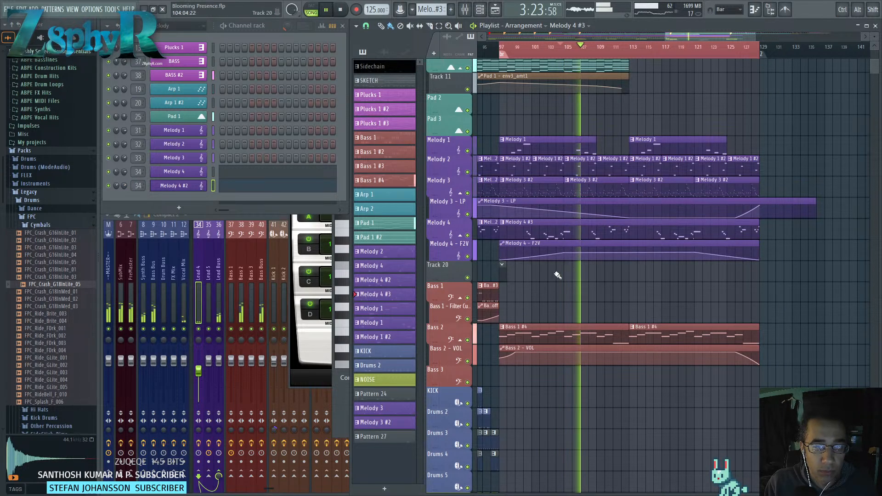
Switch to Pattern 28 and paste the melody notes into its Melody 4 #2 channel.
{"action": "left_click", "coordinate": [213, 186]}
{"action": "key", "text": "F4"}
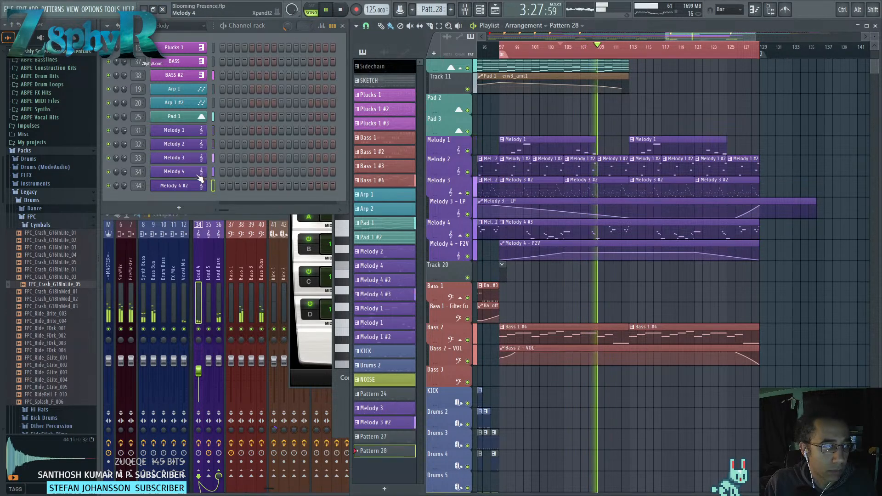
{"action": "left_click", "coordinate": [213, 185]}
{"action": "key", "text": "ctrl+v"}
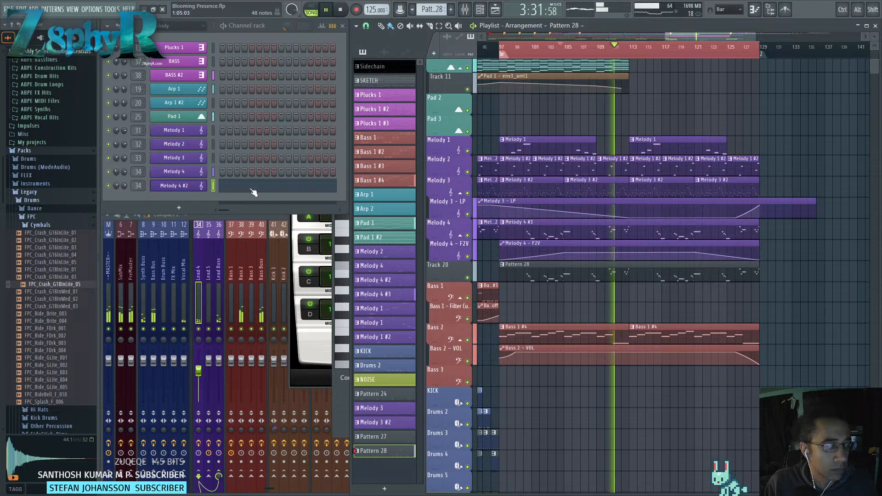
Switch the Melody 4 #2 Xpand!2 to the 12 X-Mas Support preset and adjust the channel's volume.
{"action": "left_click", "coordinate": [187, 186]}
{"action": "left_click", "coordinate": [187, 185]}
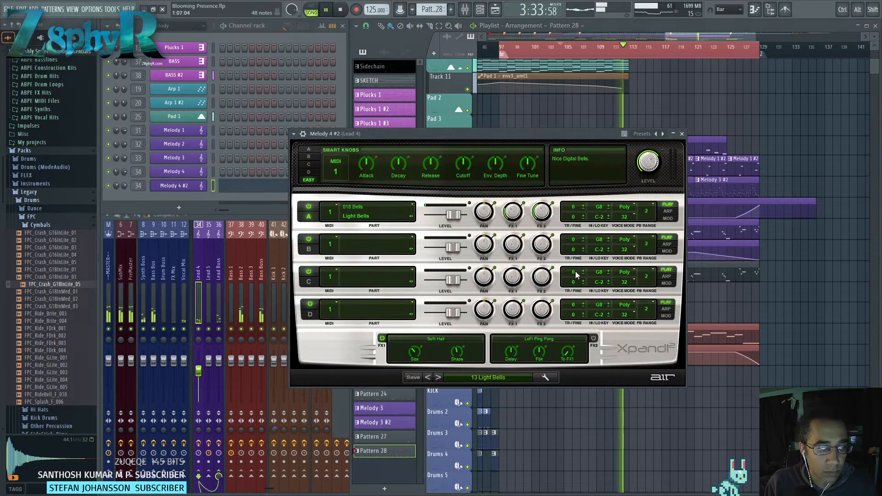
{"action": "left_click", "coordinate": [430, 378]}
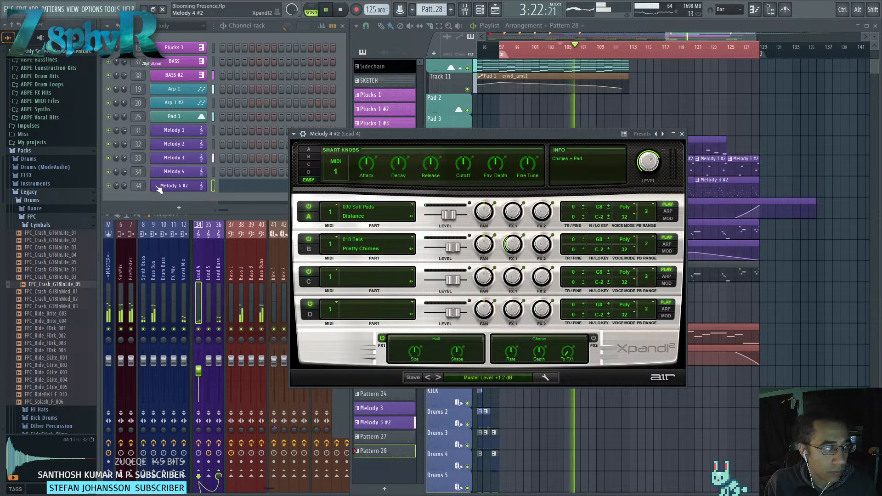
{"action": "left_click_drag", "start_coordinate": [124, 191], "coordinate": [147, 182]}
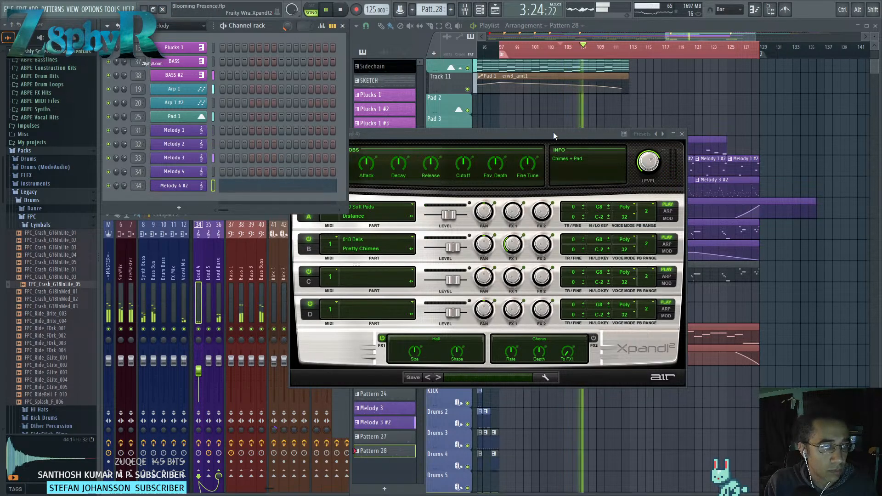
{"action": "left_click_drag", "start_coordinate": [553, 131], "coordinate": [534, 145]}
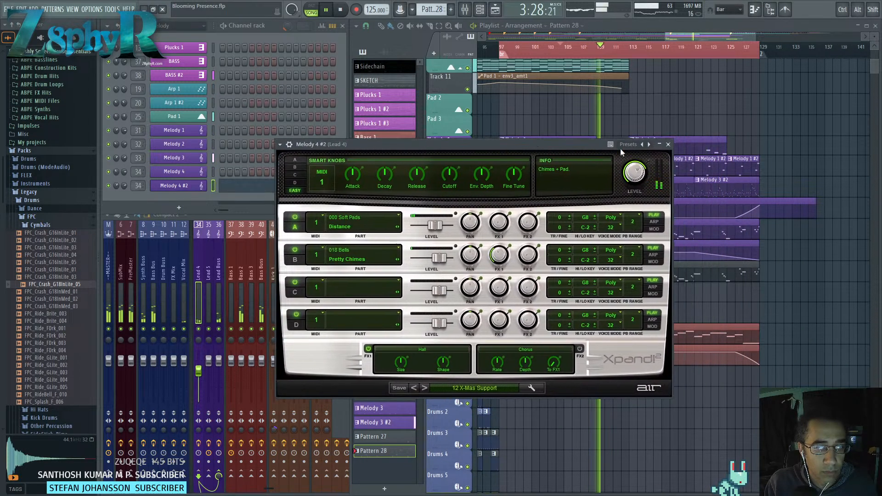
Route the Melody 4 #2 channel to mixer track 35 (Lead 5) and send that track to the first Verb send.
{"action": "left_click", "coordinate": [668, 144]}
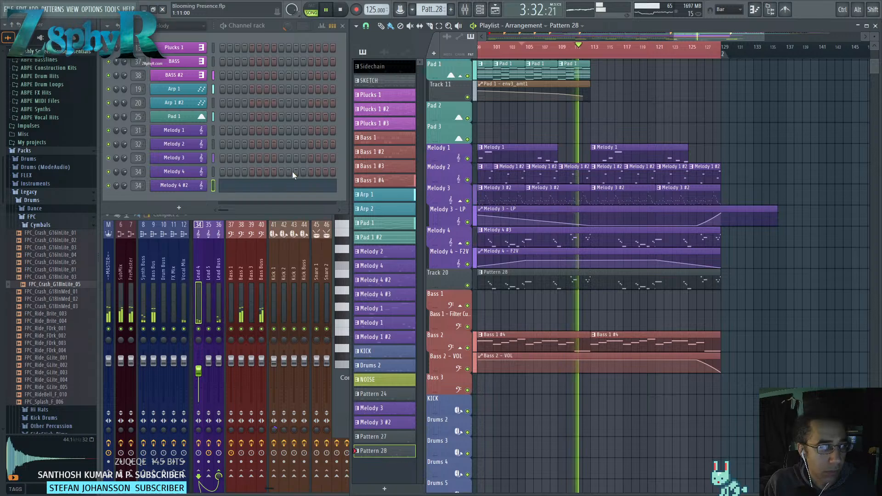
{"action": "left_click_drag", "start_coordinate": [557, 140], "coordinate": [662, 138]}
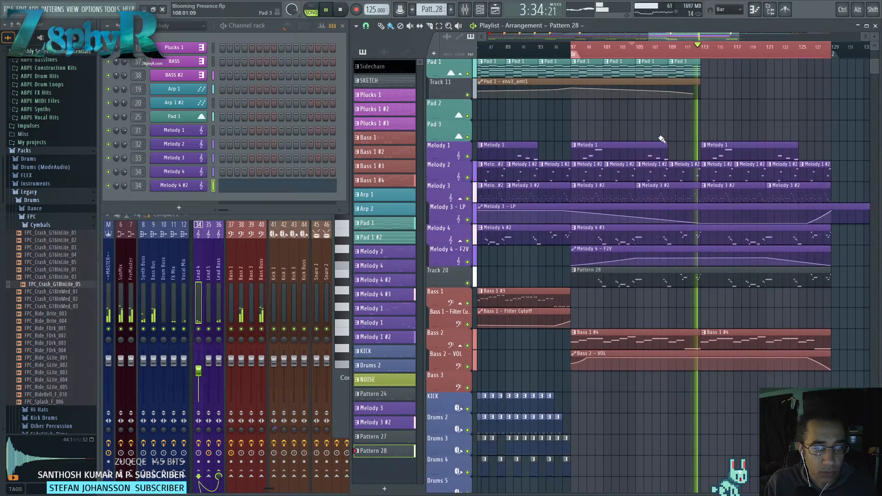
{"action": "left_click_drag", "start_coordinate": [604, 152], "coordinate": [529, 134]}
{"action": "key", "text": "space"}
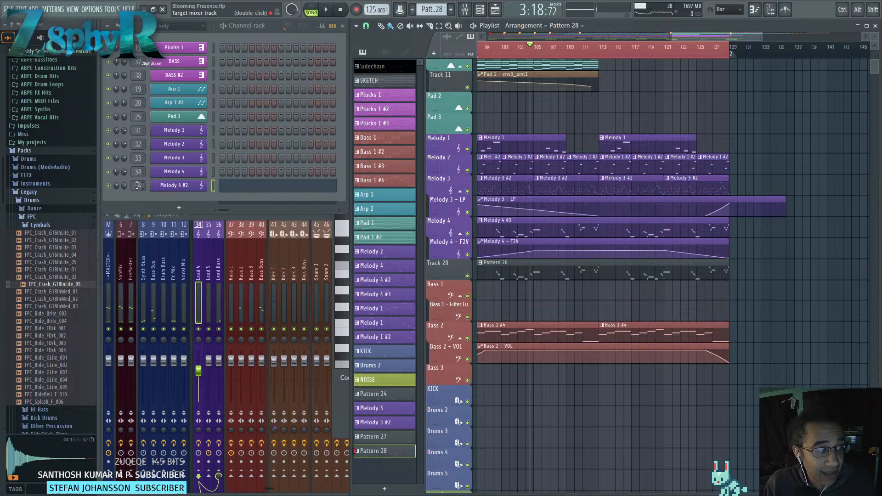
{"action": "scroll", "coordinate": [138, 185], "scroll_direction": "up", "scroll_amount": 1}
{"action": "left_click", "coordinate": [209, 275]}
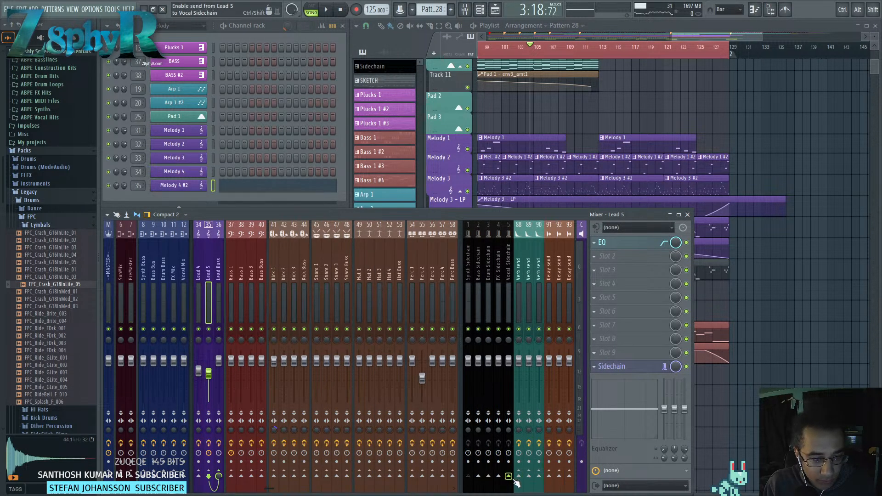
{"action": "left_click", "coordinate": [785, 324]}
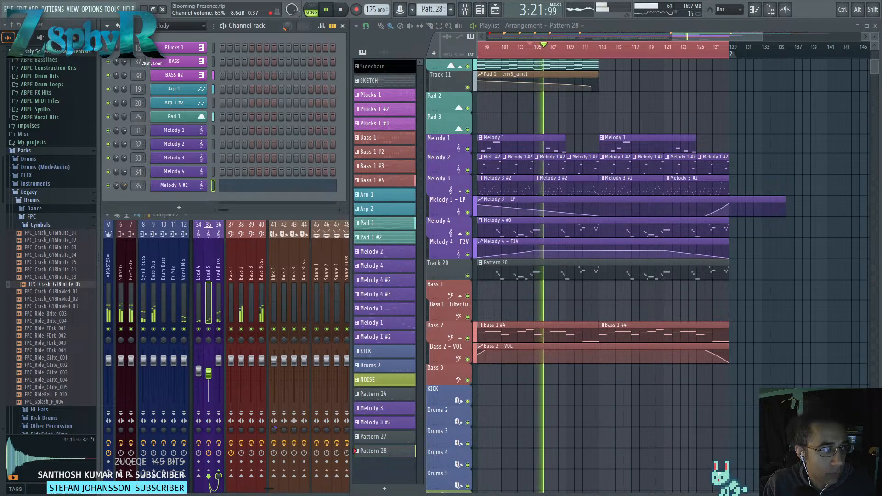
{"action": "left_click", "coordinate": [207, 255]}
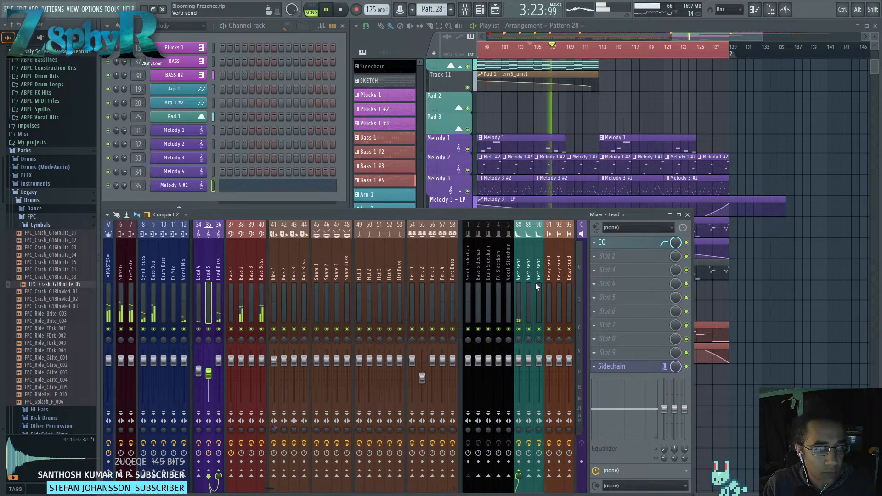
Shape the EQ on the first Verb send by raising its low cut, moving the bands up and slightly dipping the low mids.
{"action": "left_click", "coordinate": [519, 275]}
{"action": "left_click", "coordinate": [633, 248]}
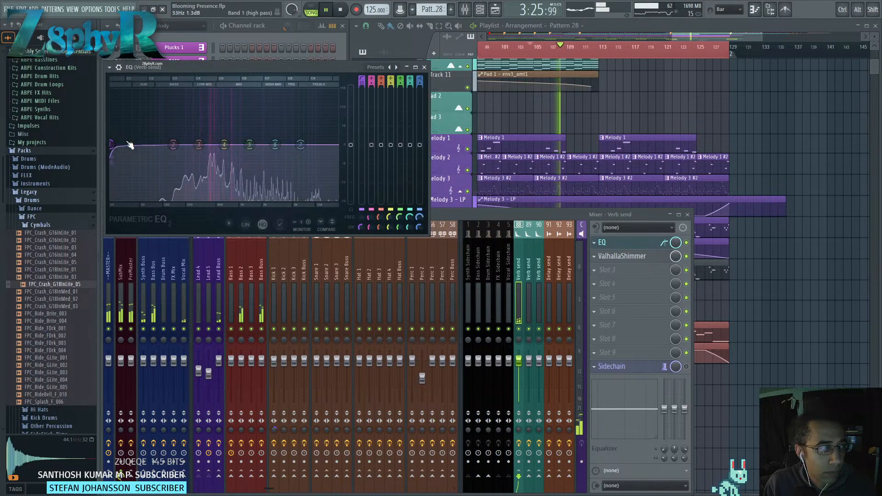
{"action": "left_click_drag", "start_coordinate": [165, 146], "coordinate": [303, 143]}
{"action": "left_click_drag", "start_coordinate": [256, 145], "coordinate": [255, 144]}
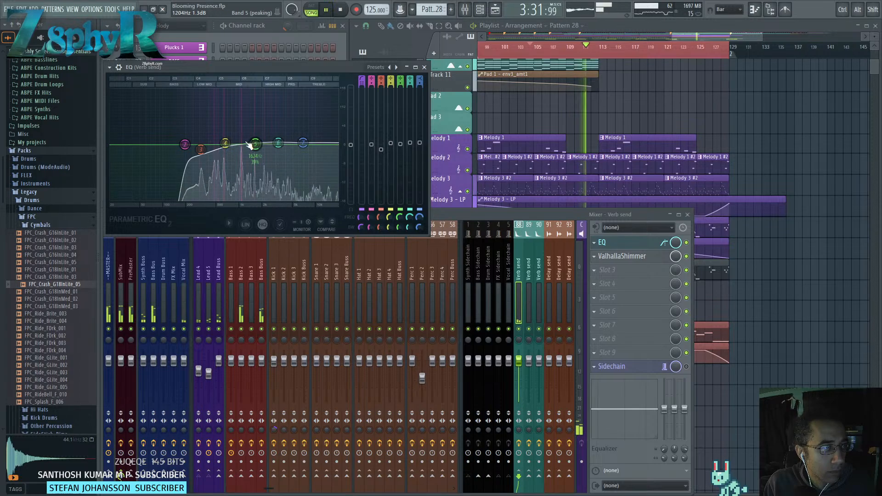
{"action": "left_click_drag", "start_coordinate": [201, 149], "coordinate": [201, 150]}
{"action": "left_click", "coordinate": [424, 67]}
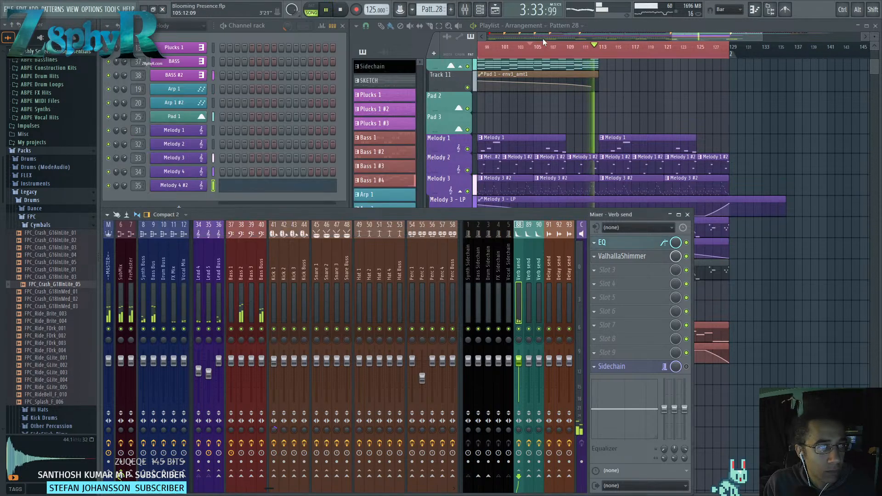
Adjust the quick fade-out of the reversed FPC Wind Chimes clip just before bar 113 on the Misc 2 track.
{"action": "left_click", "coordinate": [681, 38]}
{"action": "left_click_drag", "start_coordinate": [662, 181], "coordinate": [609, 169]}
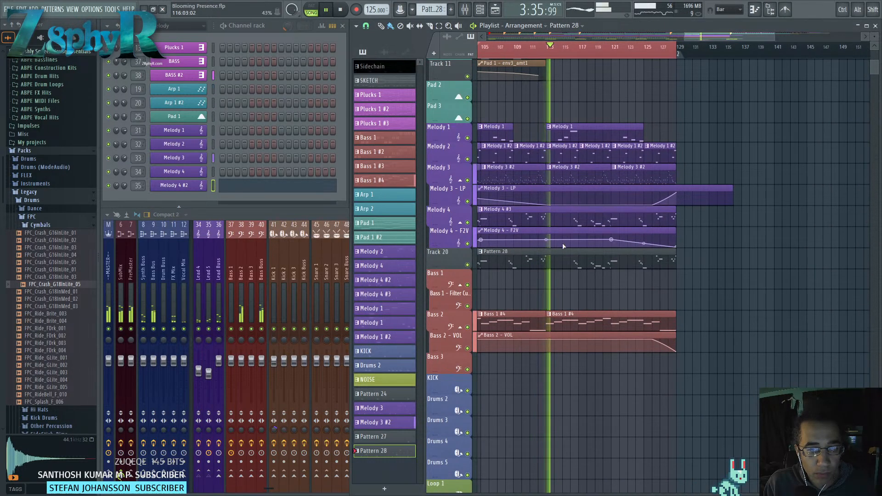
{"action": "scroll", "coordinate": [546, 288], "scroll_direction": "down", "scroll_amount": 2}
{"action": "scroll", "coordinate": [553, 306], "scroll_direction": "down", "scroll_amount": 8}
{"action": "scroll", "coordinate": [557, 310], "scroll_direction": "up", "scroll_amount": 5}
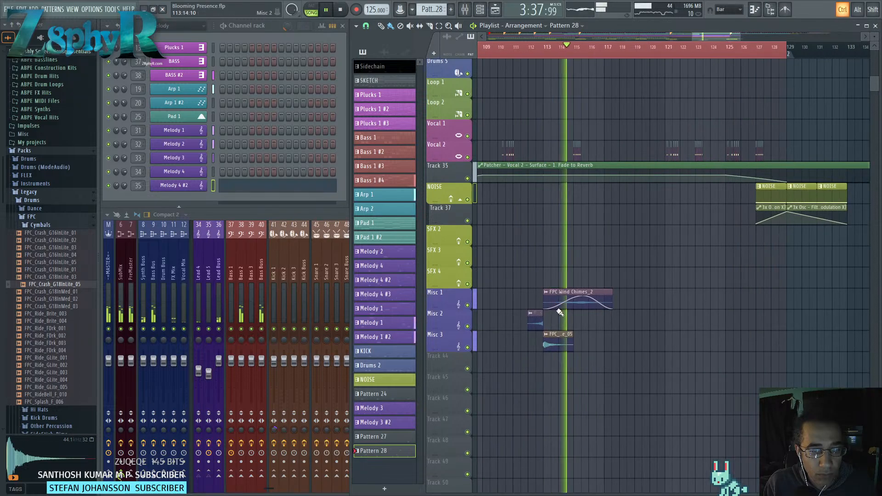
{"action": "double_click", "coordinate": [522, 313]}
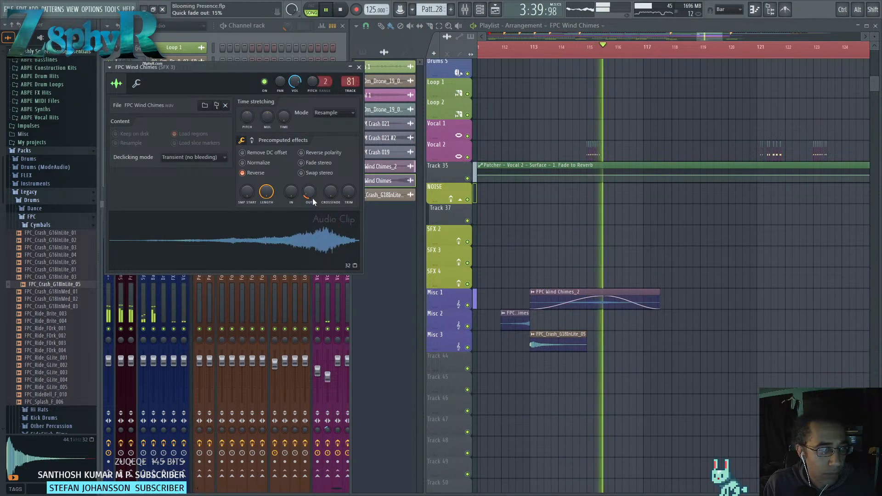
{"action": "left_click_drag", "start_coordinate": [309, 193], "coordinate": [309, 180]}
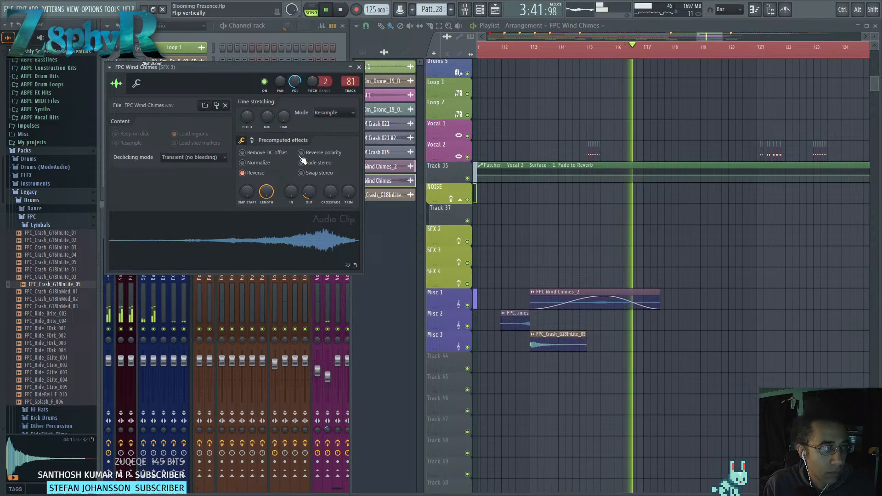
Open the Melody 4 #2 notes of the Pattern 28 clip on Track 20 in the piano roll.
{"action": "scroll", "coordinate": [622, 222], "scroll_direction": "up", "scroll_amount": 3}
{"action": "scroll", "coordinate": [626, 219], "scroll_direction": "down", "scroll_amount": 5}
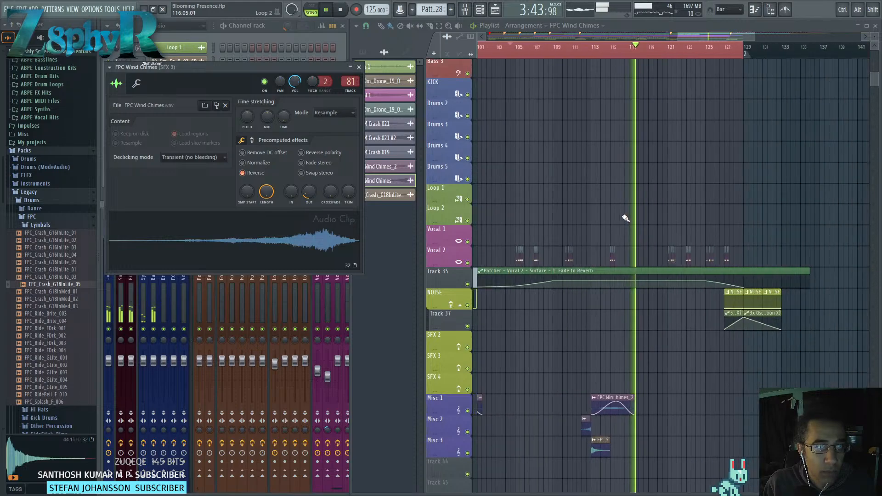
{"action": "scroll", "coordinate": [620, 223], "scroll_direction": "up", "scroll_amount": 5}
{"action": "scroll", "coordinate": [619, 222], "scroll_direction": "up", "scroll_amount": 4}
{"action": "double_click", "coordinate": [606, 235]}
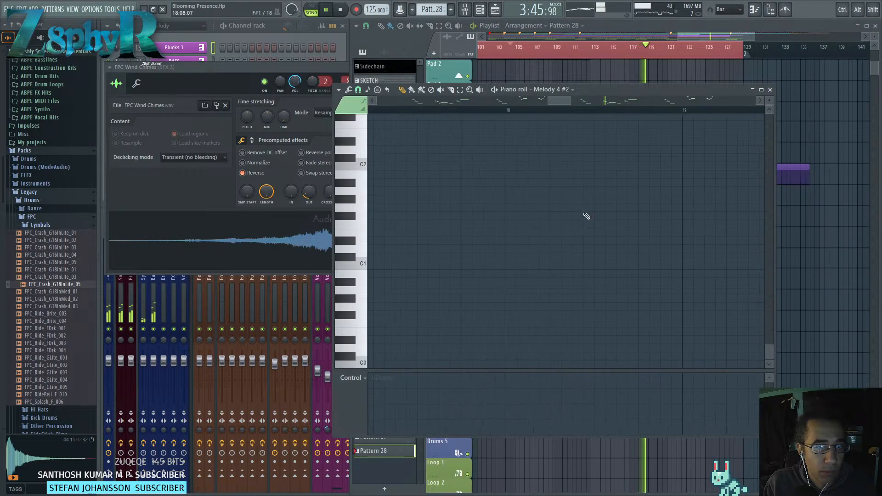
Copy NOISE pattern clips ahead of the existing ones so the noise track starts at bar 121.
{"action": "left_click", "coordinate": [691, 34]}
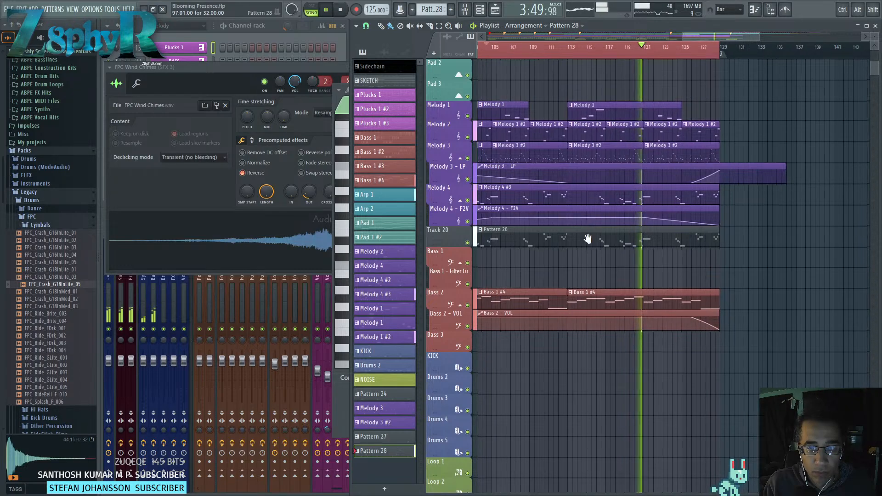
{"action": "left_click_drag", "start_coordinate": [587, 239], "coordinate": [656, 258]}
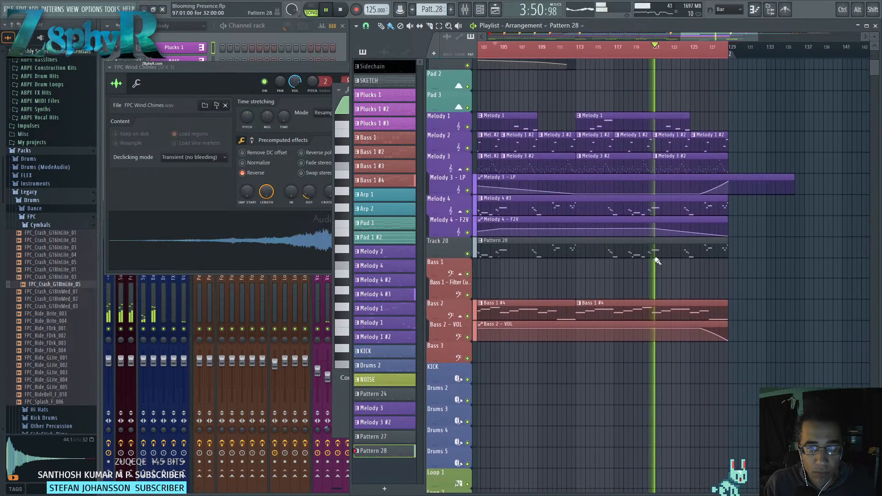
{"action": "left_click", "coordinate": [305, 65]}
{"action": "left_click", "coordinate": [359, 67]}
{"action": "scroll", "coordinate": [715, 317], "scroll_direction": "down", "scroll_amount": 2}
{"action": "scroll", "coordinate": [718, 319], "scroll_direction": "down", "scroll_amount": 6}
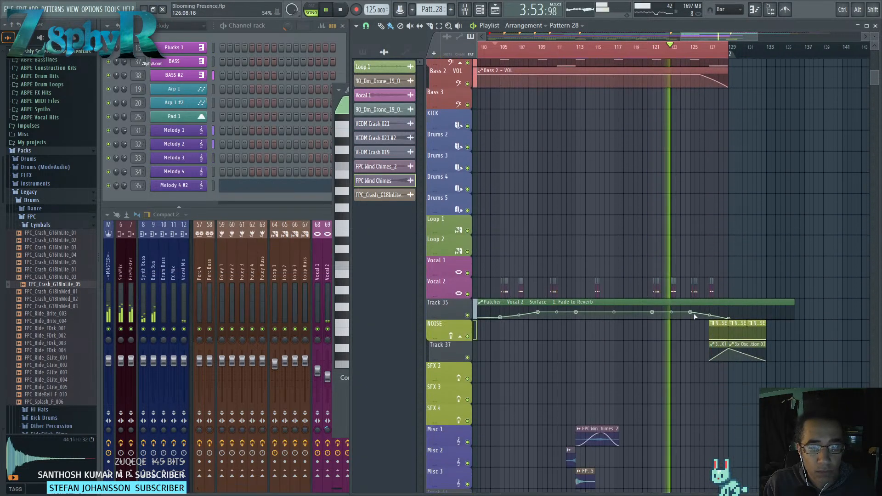
{"action": "left_click", "coordinate": [717, 332]}
{"action": "left_click_drag", "start_coordinate": [699, 333], "coordinate": [661, 335]}
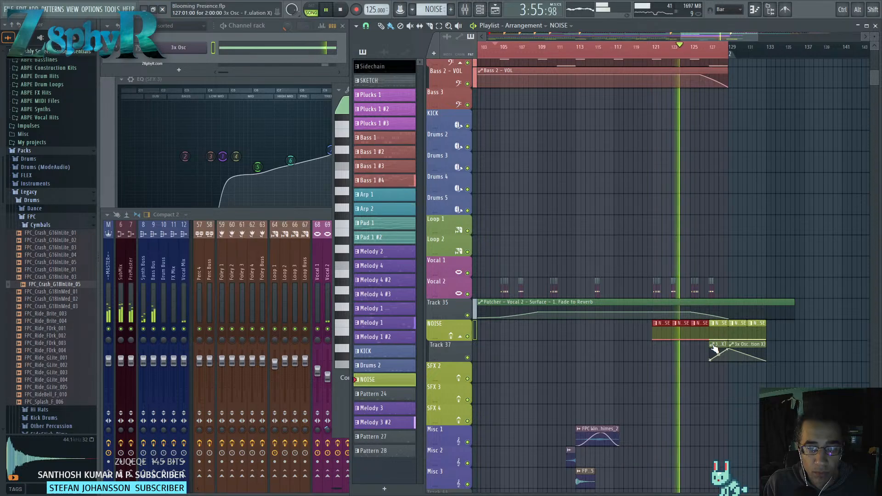
Move the rising 3x Osc filter frequency automation clip to bar 121, make it unique, and delete the falling clip at bar 129.
{"action": "left_click_drag", "start_coordinate": [718, 344], "coordinate": [661, 344]}
{"action": "right_click", "coordinate": [661, 343]}
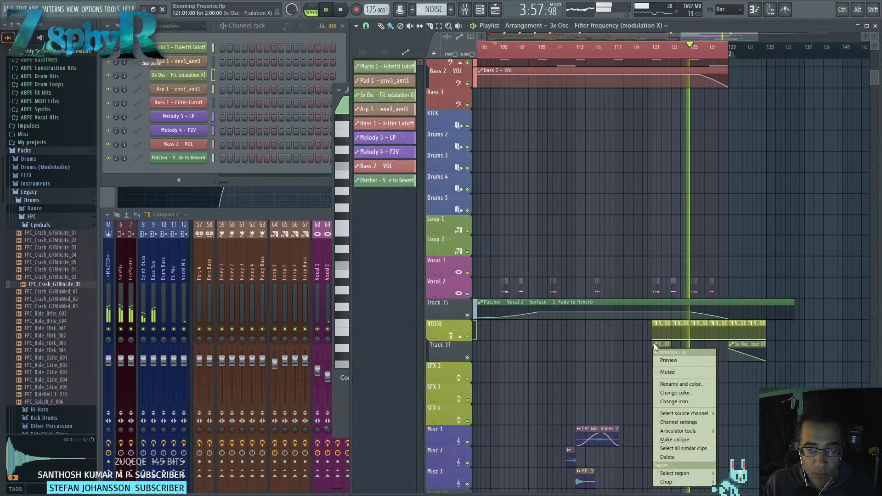
{"action": "left_click", "coordinate": [723, 402]}
{"action": "right_click", "coordinate": [753, 355]}
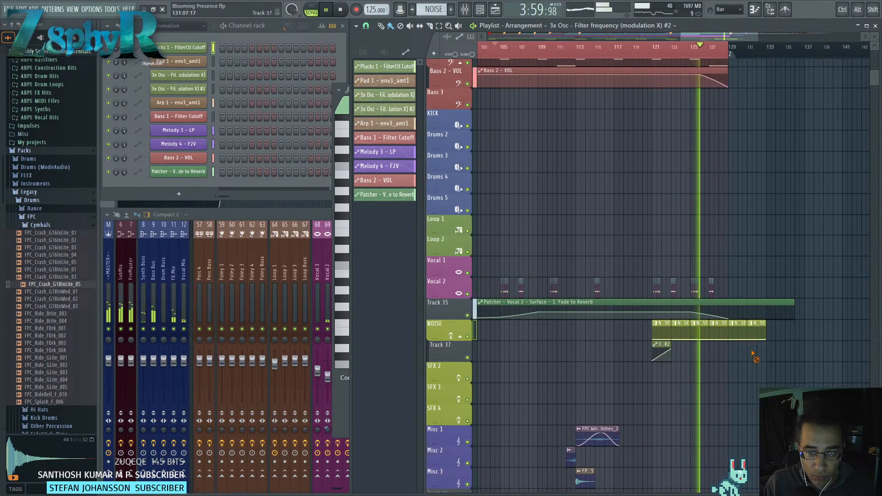
Extend the noise clips and unique filter automation to bar 137, with the automation peaking at bar 129 and falling back down.
{"action": "left_click_drag", "start_coordinate": [670, 356], "coordinate": [803, 347]}
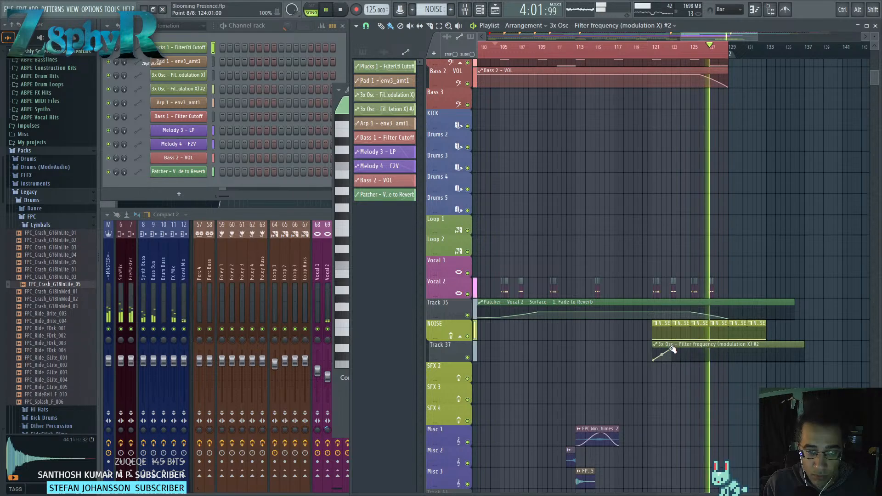
{"action": "left_click_drag", "start_coordinate": [672, 348], "coordinate": [774, 341]}
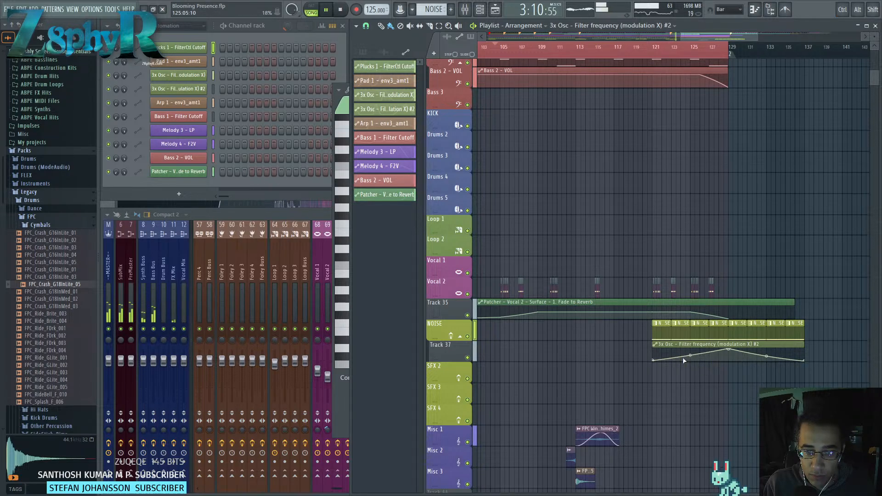
Copy a block of drum clips on the Drums 2 and Drums 3 tracks to bar 129, and clear the selection.
{"action": "left_click_drag", "start_coordinate": [705, 373], "coordinate": [636, 324]}
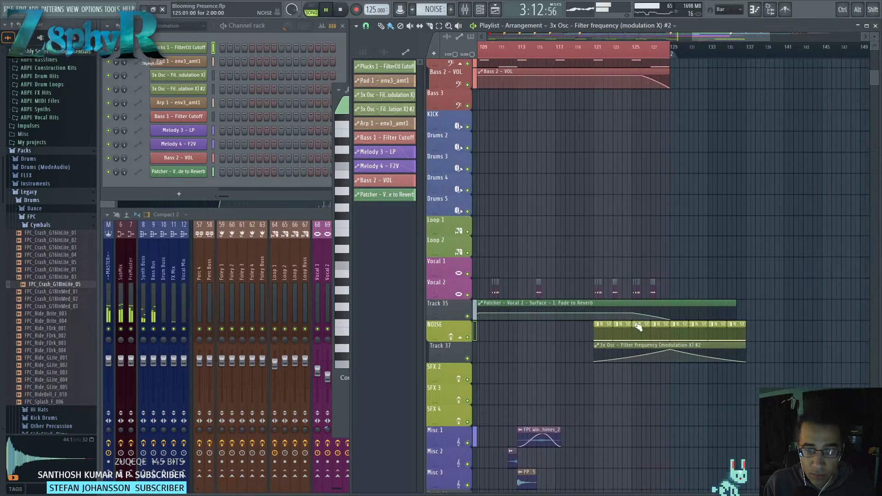
{"action": "scroll", "coordinate": [645, 298], "scroll_direction": "down", "scroll_amount": 2}
{"action": "left_click_drag", "start_coordinate": [655, 271], "coordinate": [757, 240]}
{"action": "left_click_drag", "start_coordinate": [568, 254], "coordinate": [765, 272]}
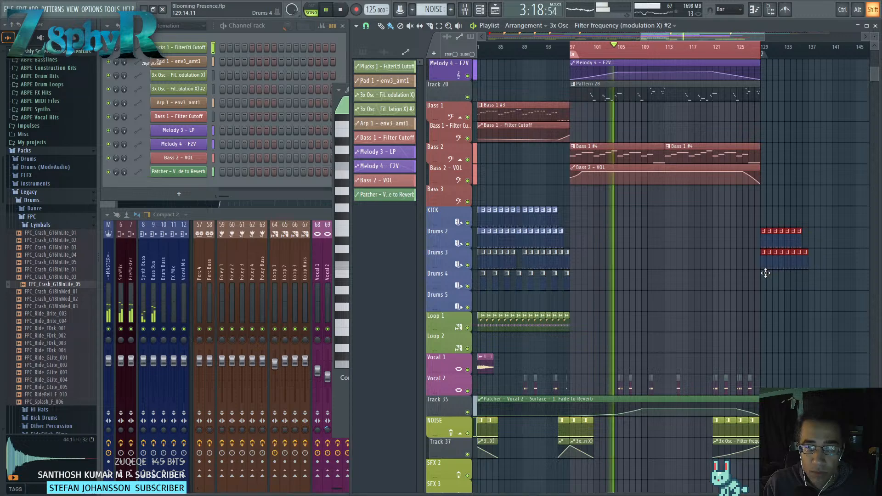
{"action": "key", "text": "ctrl+d"}
{"action": "scroll", "coordinate": [675, 270], "scroll_direction": "up", "scroll_amount": 4}
{"action": "scroll", "coordinate": [631, 214], "scroll_direction": "up", "scroll_amount": 2}
{"action": "scroll", "coordinate": [630, 214], "scroll_direction": "up", "scroll_amount": 2}
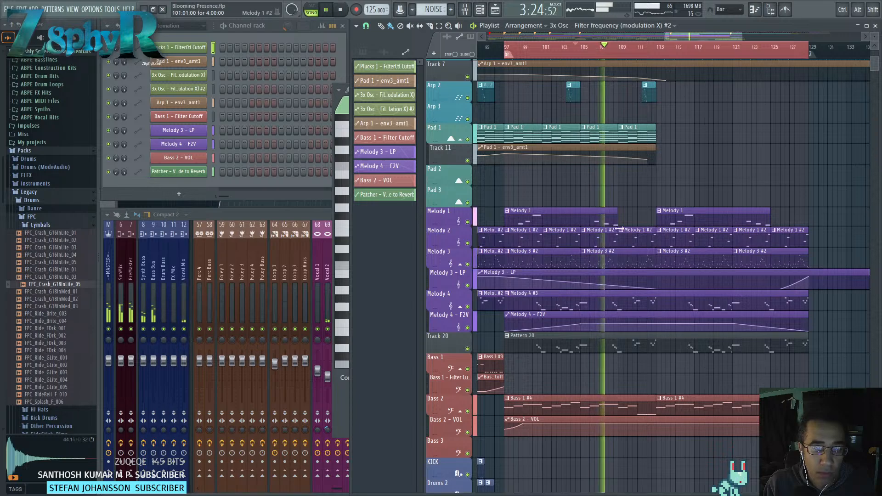
{"action": "left_click_drag", "start_coordinate": [726, 224], "coordinate": [641, 222]}
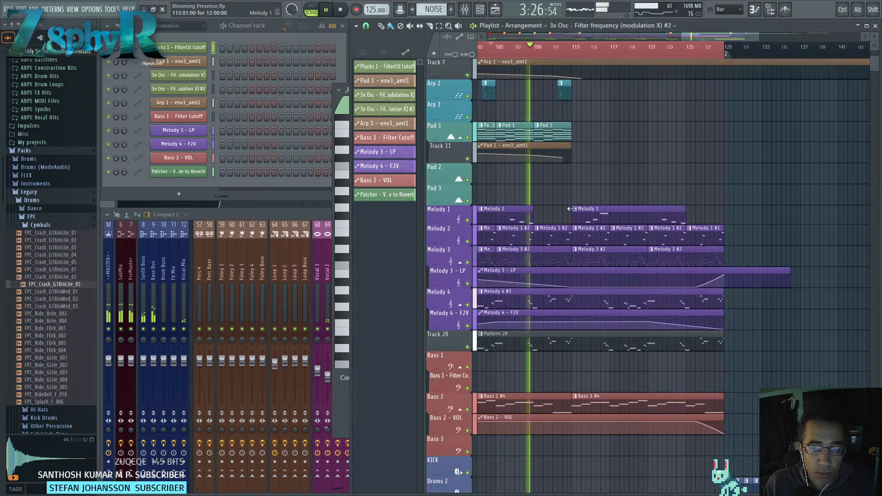
{"action": "mouse_move", "coordinate": [571, 209]}
{"action": "left_mouse_down"}
{"action": "mouse_move", "coordinate": [624, 212]}
{"action": "mouse_move", "coordinate": [582, 216]}
{"action": "left_mouse_up"}
{"action": "left_click", "coordinate": [589, 220]}
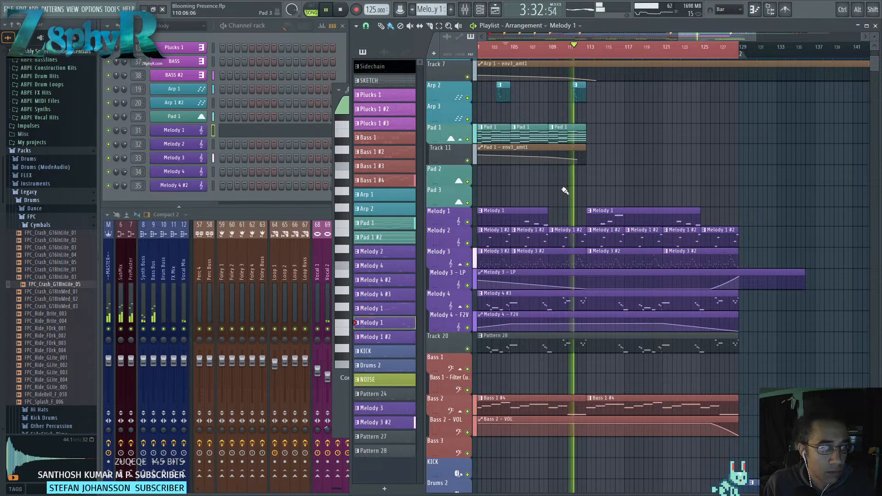
{"action": "scroll", "coordinate": [563, 225], "scroll_direction": "up", "scroll_amount": 3}
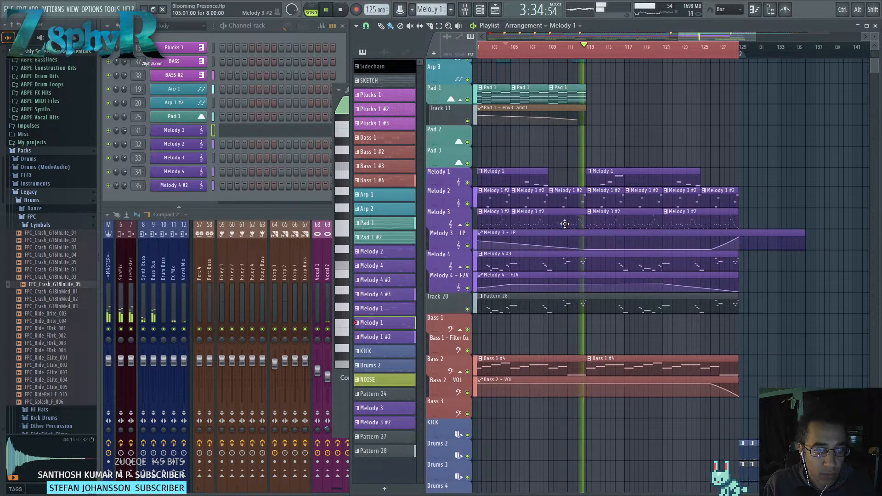
Merge the two short Arp 2 clips just before bars 105 and 113 into one pattern clip.
{"action": "left_click_drag", "start_coordinate": [559, 148], "coordinate": [647, 152]}
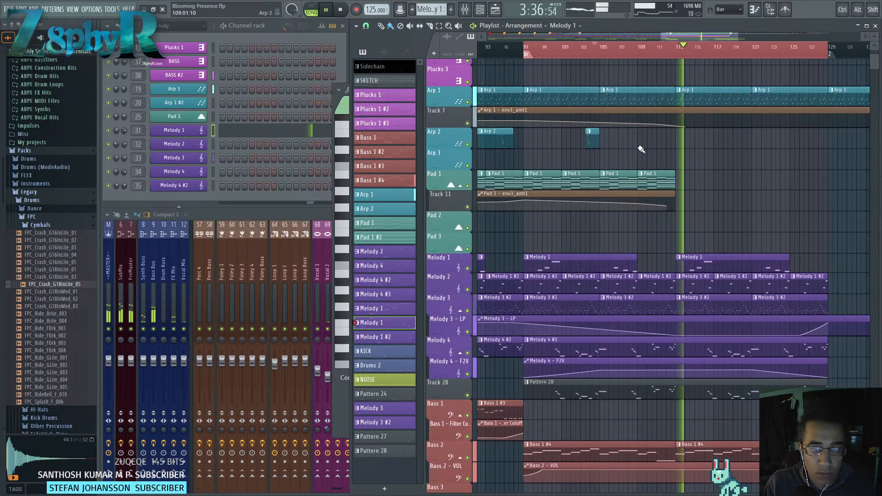
{"action": "left_click_drag", "start_coordinate": [590, 139], "coordinate": [568, 143]}
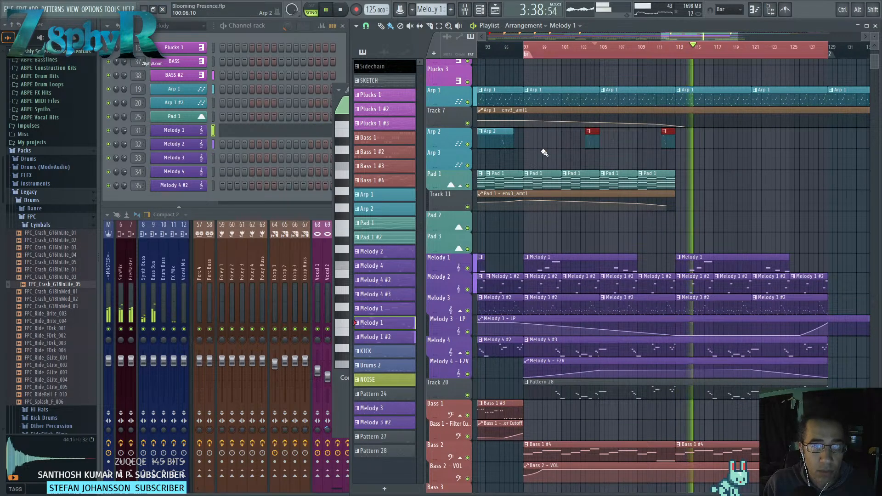
{"action": "left_click_drag", "start_coordinate": [634, 133], "coordinate": [722, 145]}
{"action": "left_click", "coordinate": [568, 47]}
{"action": "scroll", "coordinate": [643, 153], "scroll_direction": "right", "scroll_amount": 3}
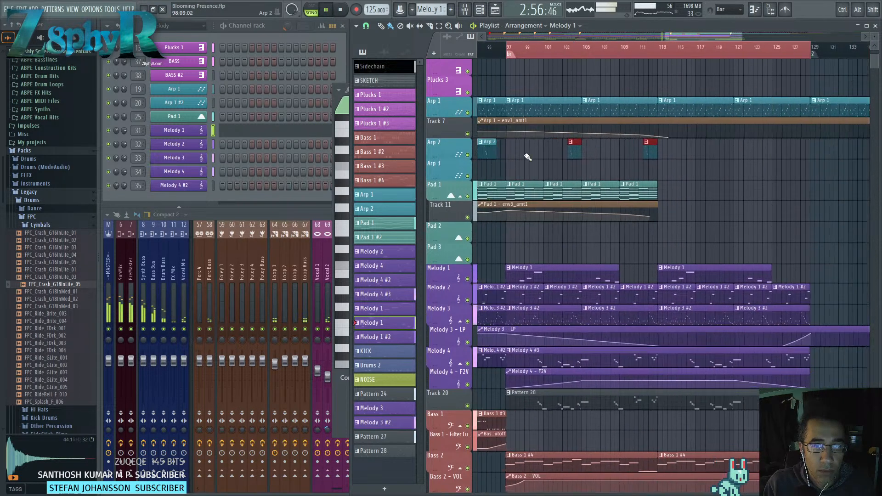
{"action": "left_click_drag", "start_coordinate": [513, 104], "coordinate": [578, 90]}
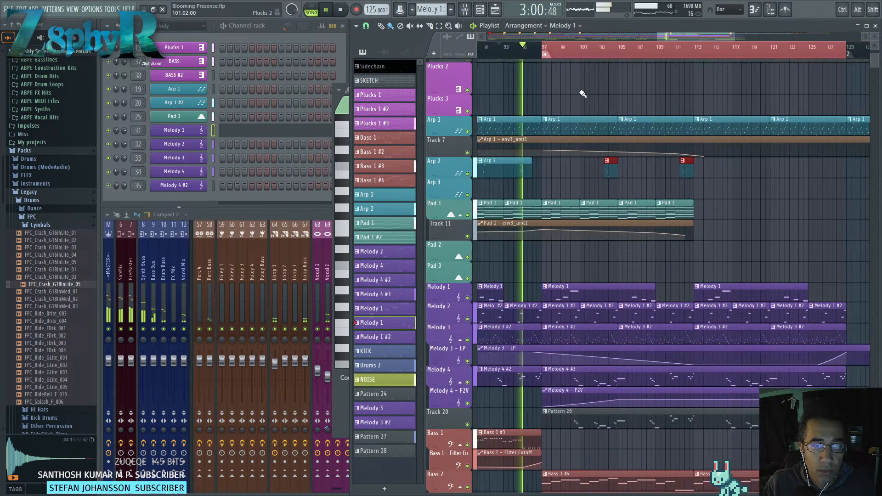
{"action": "left_click_drag", "start_coordinate": [597, 162], "coordinate": [696, 172]}
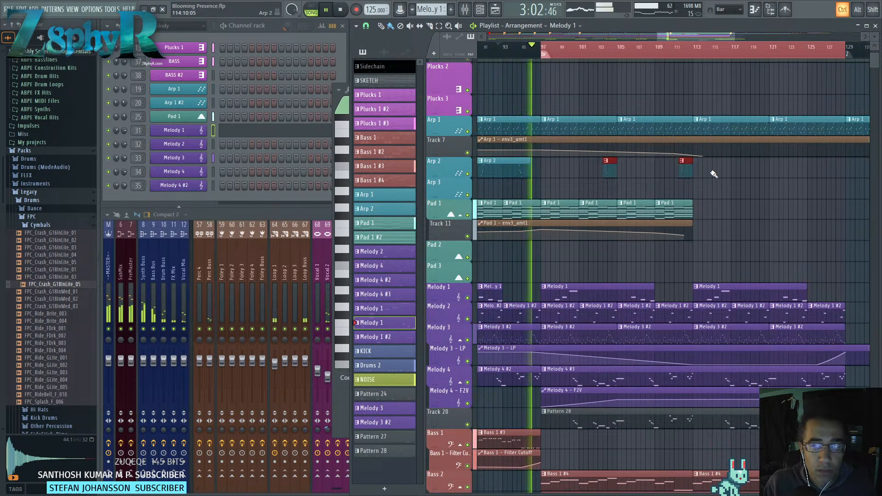
{"action": "key", "text": "ctrl+g"}
Open the merged Arp 2 #2 pattern in the piano roll and bring its two descending runs into view.
{"action": "double_click", "coordinate": [629, 174]}
{"action": "scroll", "coordinate": [679, 354], "scroll_direction": "up", "scroll_amount": 5}
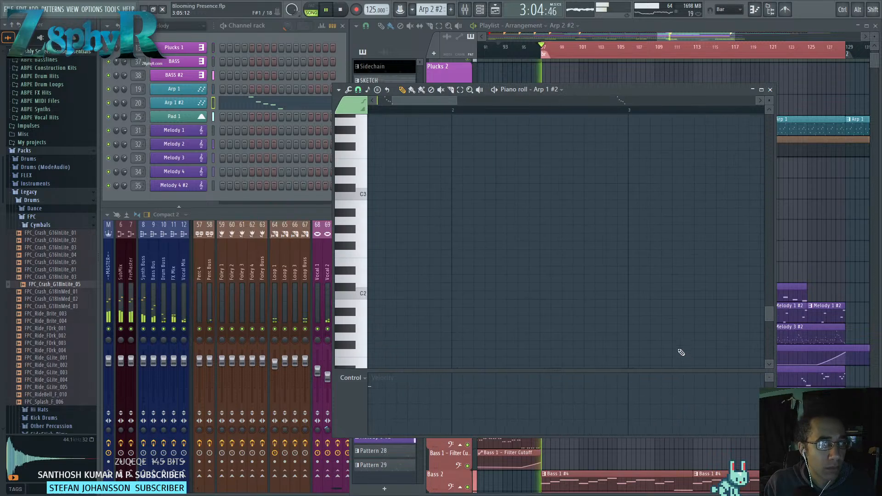
{"action": "scroll", "coordinate": [600, 232], "scroll_direction": "down", "scroll_amount": 4}
{"action": "scroll", "coordinate": [546, 239], "scroll_direction": "down", "scroll_amount": 1}
{"action": "scroll", "coordinate": [525, 239], "scroll_direction": "up", "scroll_amount": 5}
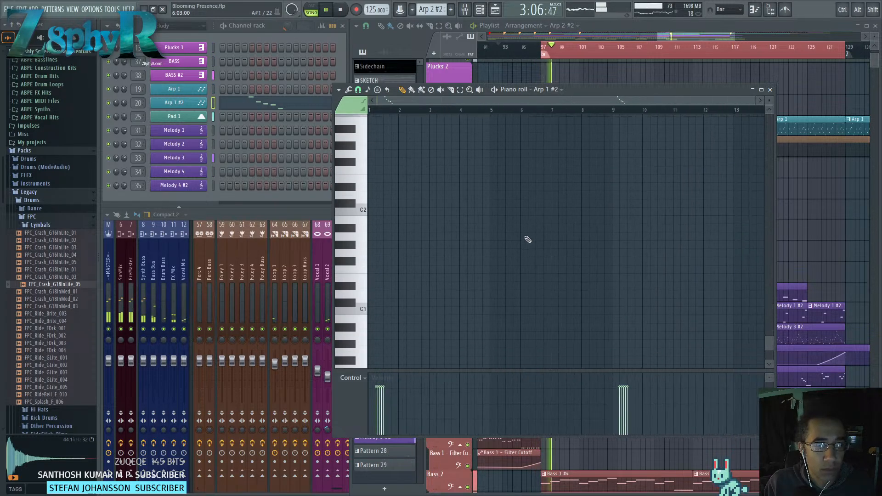
{"action": "scroll", "coordinate": [462, 262], "scroll_direction": "up", "scroll_amount": 5}
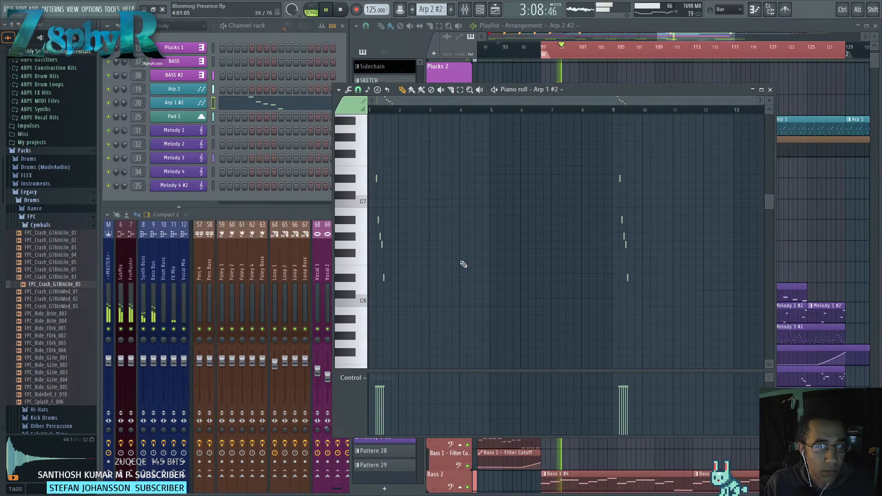
Check the synth settings of the Arp 1 #2 channel and return to the piano roll.
{"action": "left_click", "coordinate": [190, 103]}
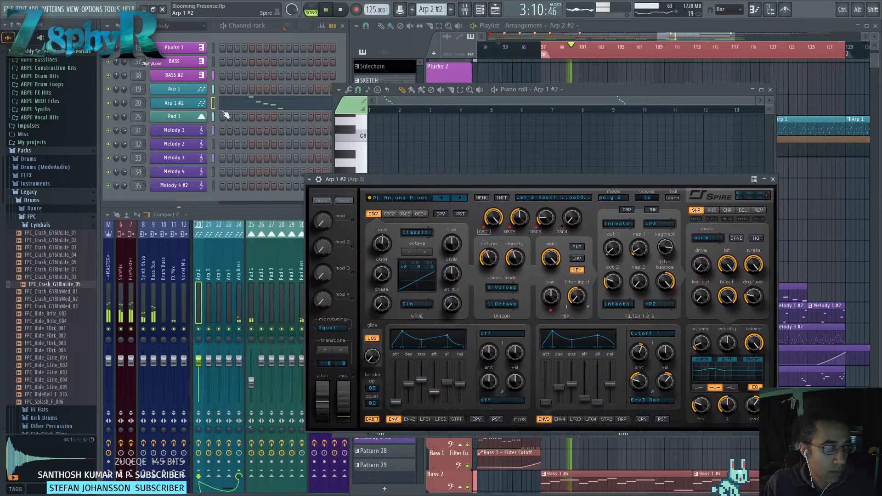
{"action": "left_click", "coordinate": [772, 180]}
{"action": "scroll", "coordinate": [665, 232], "scroll_direction": "down", "scroll_amount": 1}
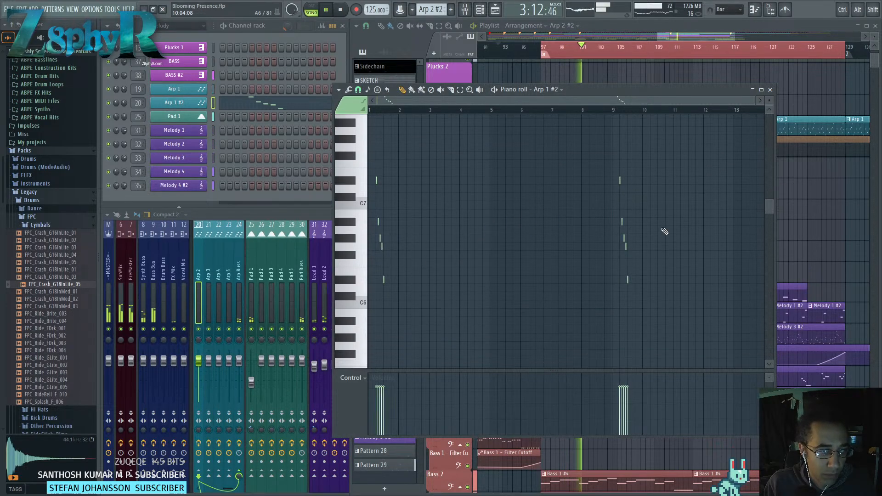
Try to speed up the first descending arp run by scaling its notes down in time.
{"action": "key", "text": "ctrl+a"}
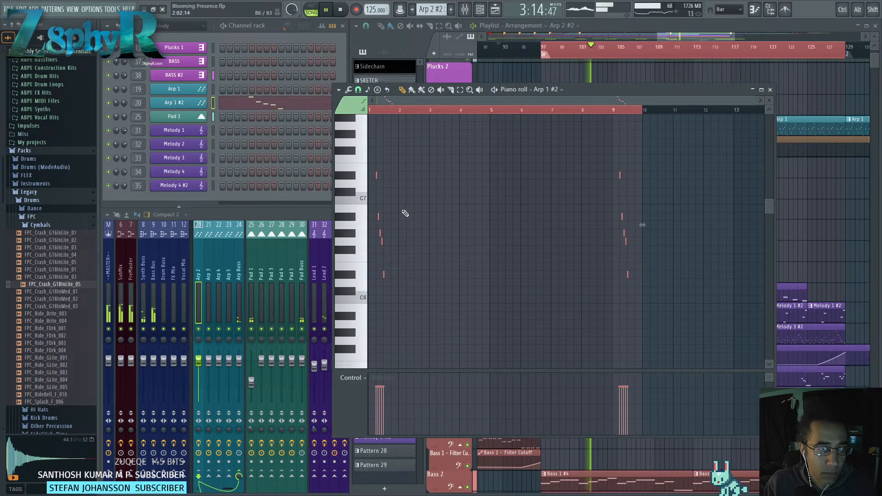
{"action": "scroll", "coordinate": [403, 212], "scroll_direction": "up", "scroll_amount": 4}
{"action": "left_click_drag", "start_coordinate": [404, 214], "coordinate": [545, 211]}
{"action": "left_click", "coordinate": [493, 206], "text": "ctrl"}
{"action": "left_click_drag", "start_coordinate": [409, 145], "coordinate": [371, 290]}
{"action": "scroll", "coordinate": [380, 271], "scroll_direction": "up", "scroll_amount": 3}
{"action": "key", "text": "ctrl+s"}
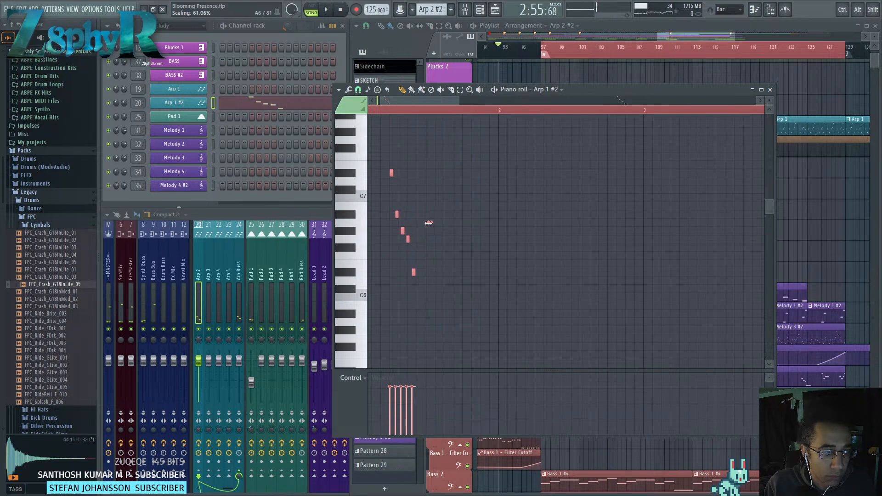
{"action": "key", "text": "space"}
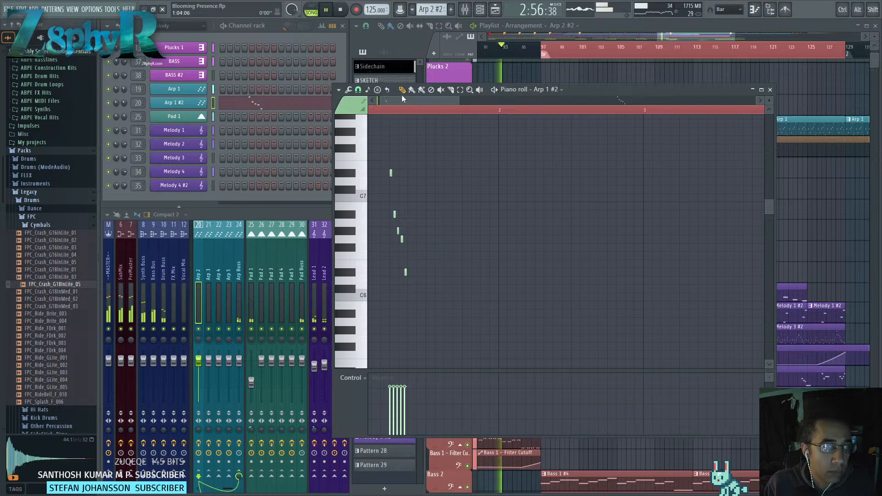
Move the piano roll aside and play the song from just before the Arp 2 #2 clip, around bar 102.
{"action": "left_click_drag", "start_coordinate": [401, 97], "coordinate": [387, 103]}
{"action": "left_click_drag", "start_coordinate": [638, 89], "coordinate": [438, 101]}
{"action": "left_click", "coordinate": [718, 37]}
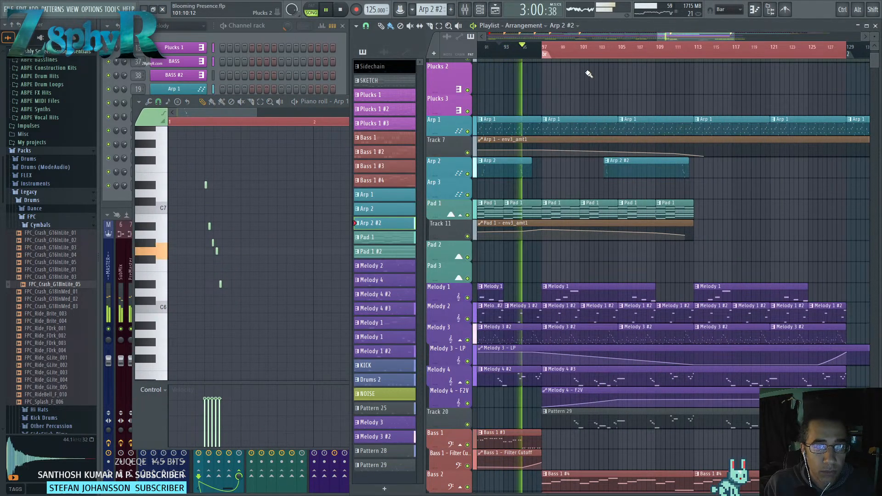
{"action": "left_click", "coordinate": [593, 49]}
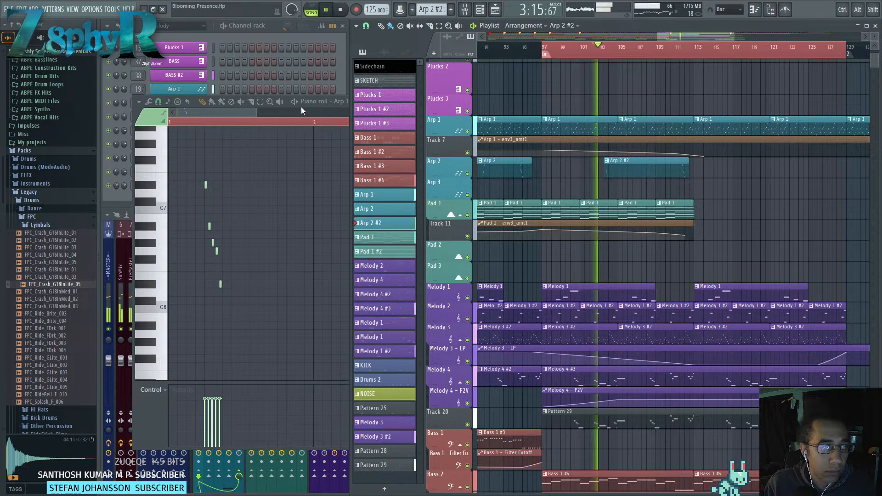
{"action": "left_click", "coordinate": [233, 111]}
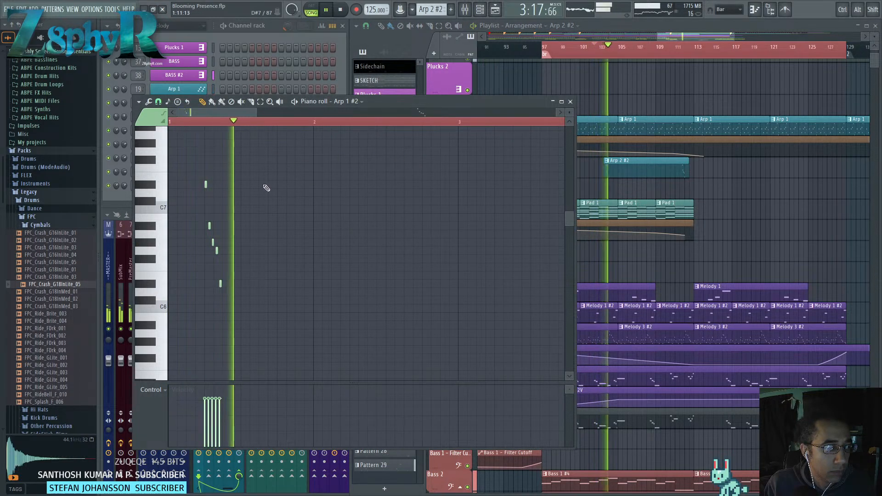
Respace the first arp run to sixteenth-note steps and extend it into a longer descending line ending on D#5 in bar 2.
{"action": "left_click_drag", "start_coordinate": [240, 164], "coordinate": [182, 286]}
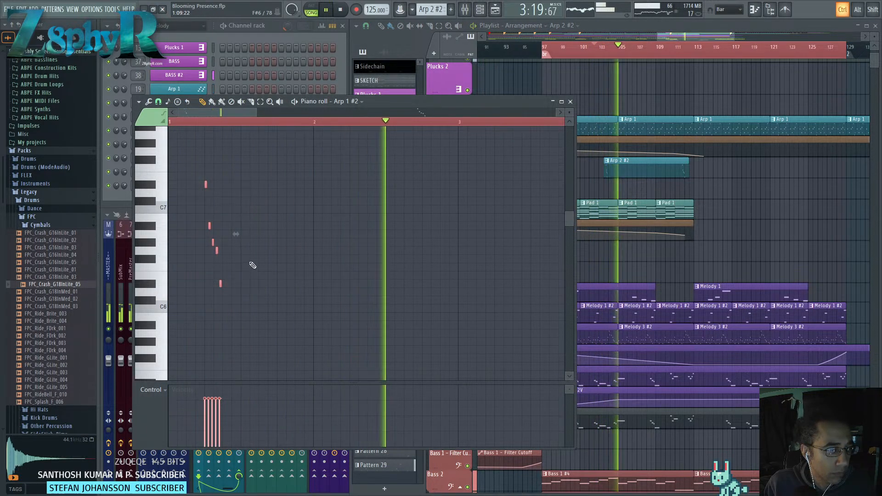
{"action": "key", "text": "space"}
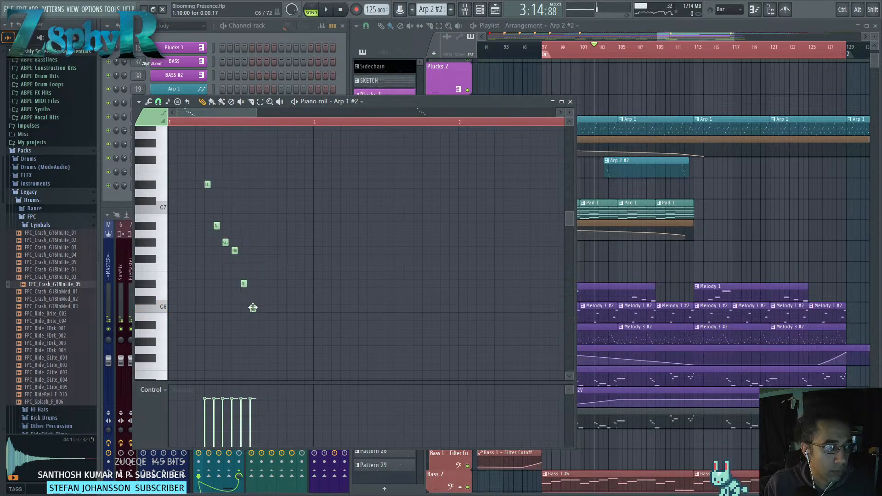
{"action": "mouse_move", "coordinate": [210, 202]}
{"action": "left_mouse_down"}
{"action": "mouse_move", "coordinate": [241, 210]}
{"action": "mouse_move", "coordinate": [257, 230]}
{"action": "left_mouse_up"}
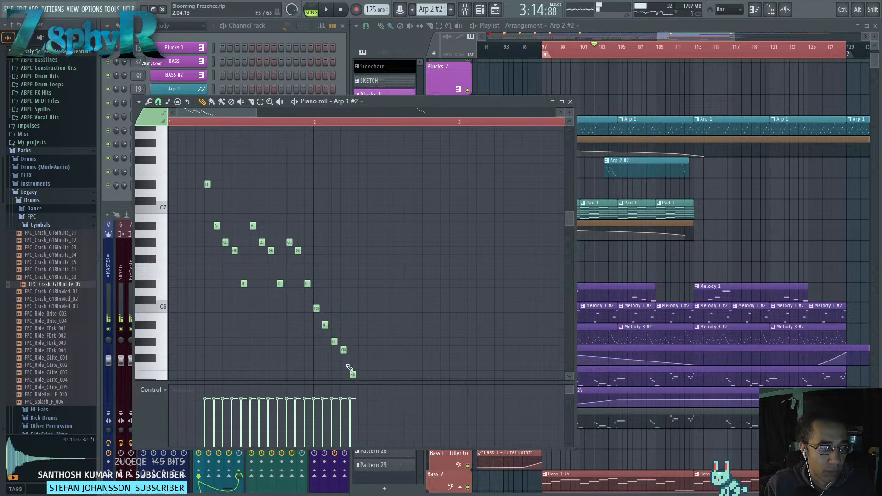
{"action": "scroll", "coordinate": [349, 368], "scroll_direction": "down", "scroll_amount": 1}
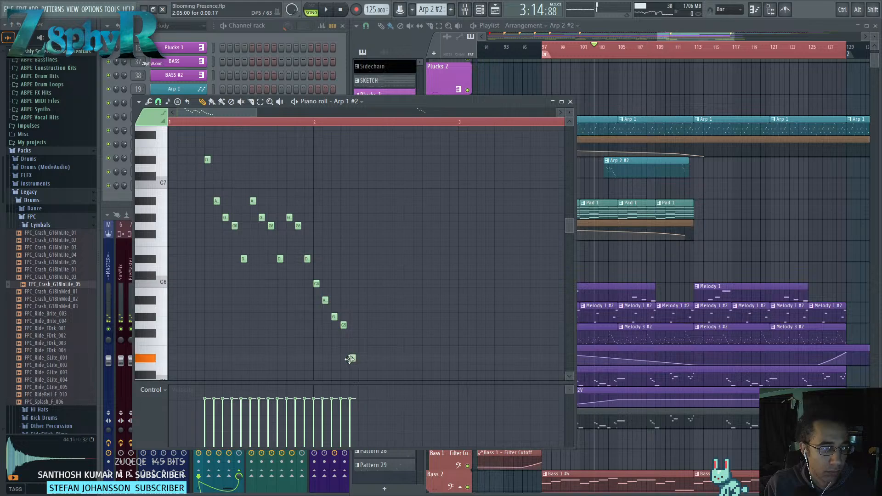
Compress the whole first arp run in time to about half its length so it ends within bar 1.
{"action": "left_click_drag", "start_coordinate": [372, 366], "coordinate": [197, 157]}
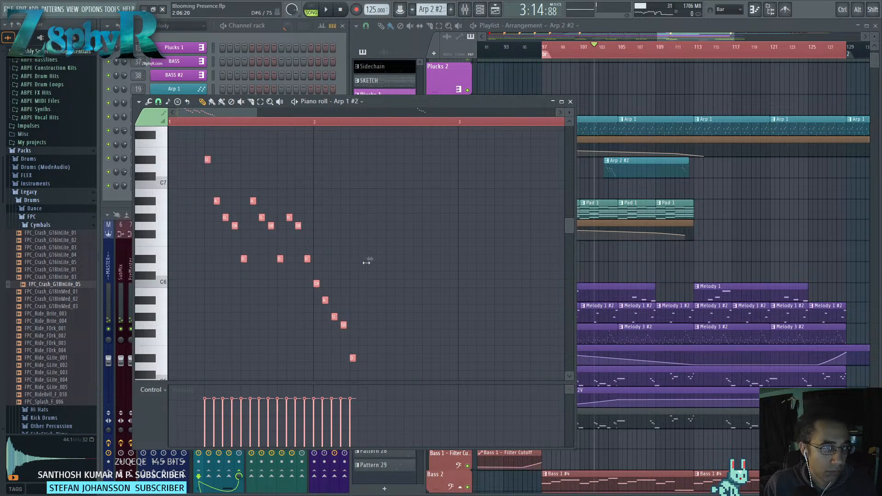
{"action": "left_click_drag", "start_coordinate": [368, 260], "coordinate": [322, 259]}
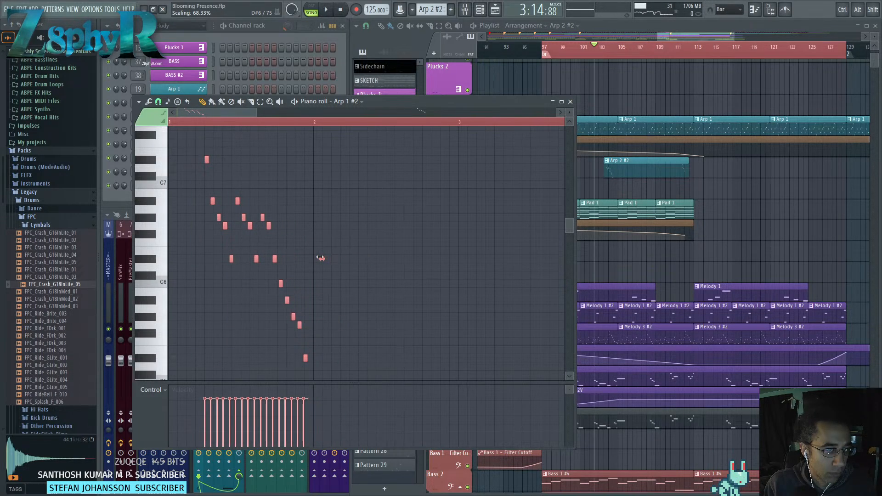
{"action": "key", "text": "ctrl+z"}
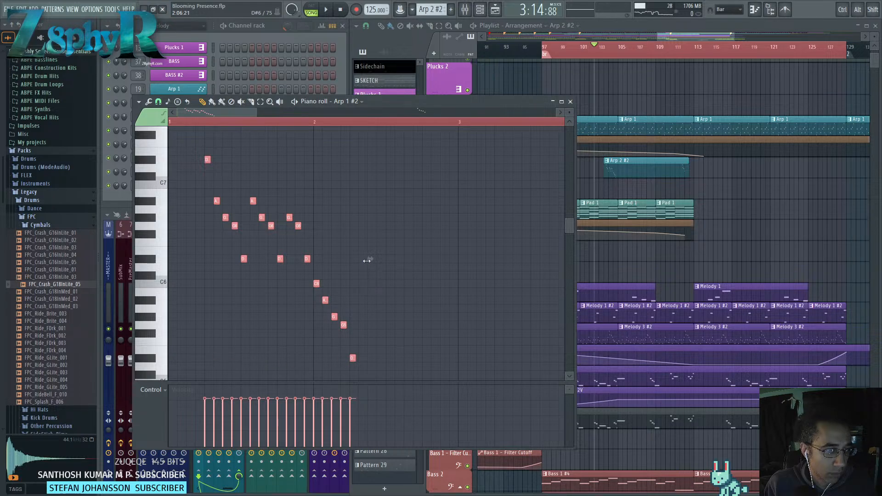
{"action": "left_click_drag", "start_coordinate": [367, 260], "coordinate": [287, 269]}
{"action": "left_click", "coordinate": [301, 270], "text": "ctrl"}
Slope the arp run's note velocities gently downward and play the song around bar 102 to hear the fill.
{"action": "key", "text": "space"}
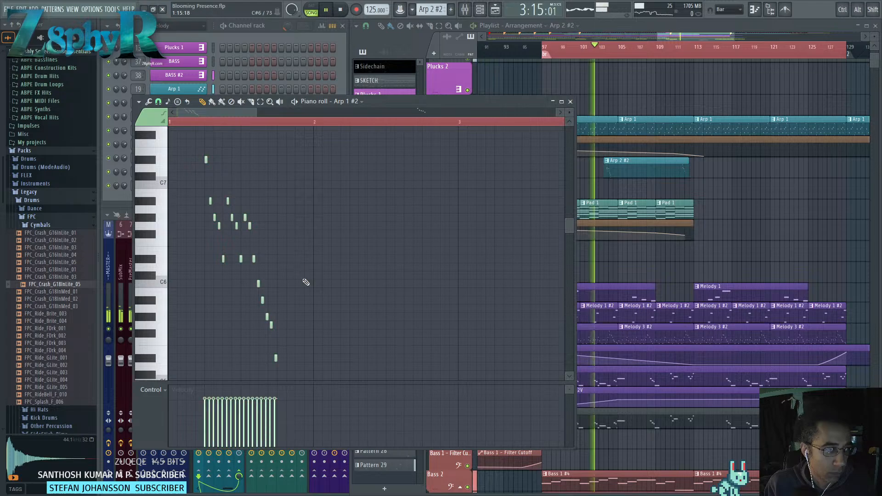
{"action": "left_click_drag", "start_coordinate": [205, 401], "coordinate": [276, 410]}
{"action": "key", "text": "space"}
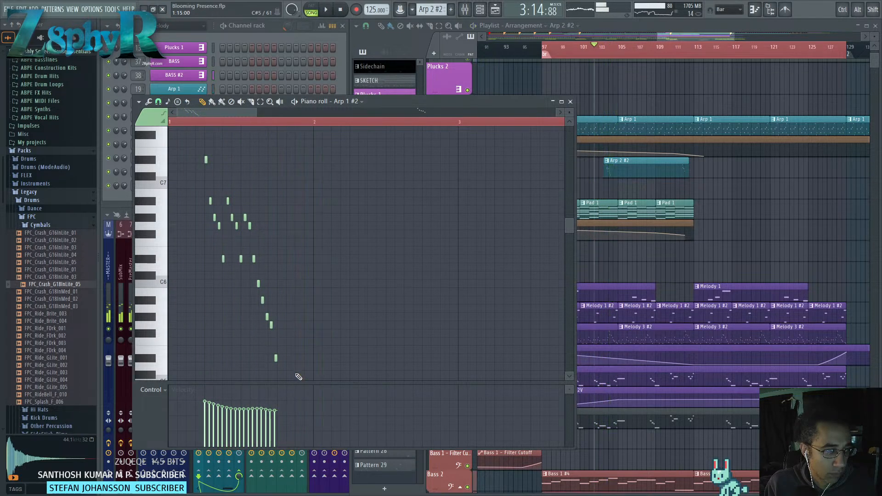
{"action": "key", "text": "space"}
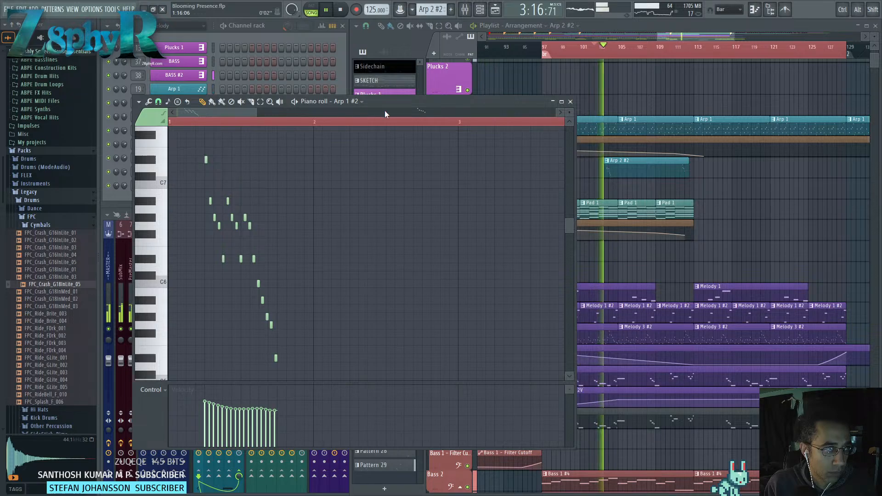
{"action": "left_click_drag", "start_coordinate": [403, 105], "coordinate": [529, 92]}
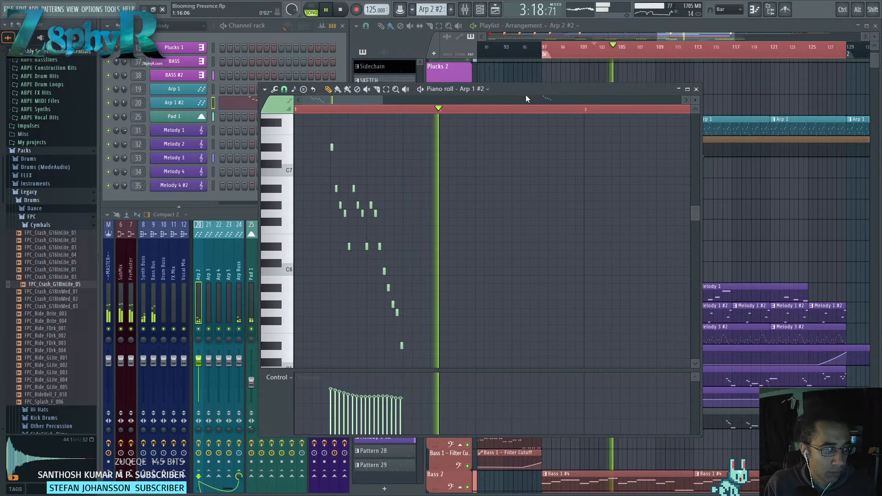
{"action": "key", "text": "space"}
Try cutting the arp notes from Arp 1 #2 and inserting a 3x Osc channel above Pad 1, routed to mixer track 20.
{"action": "key", "text": "ctrl+a"}
{"action": "key", "text": "ctrl+x"}
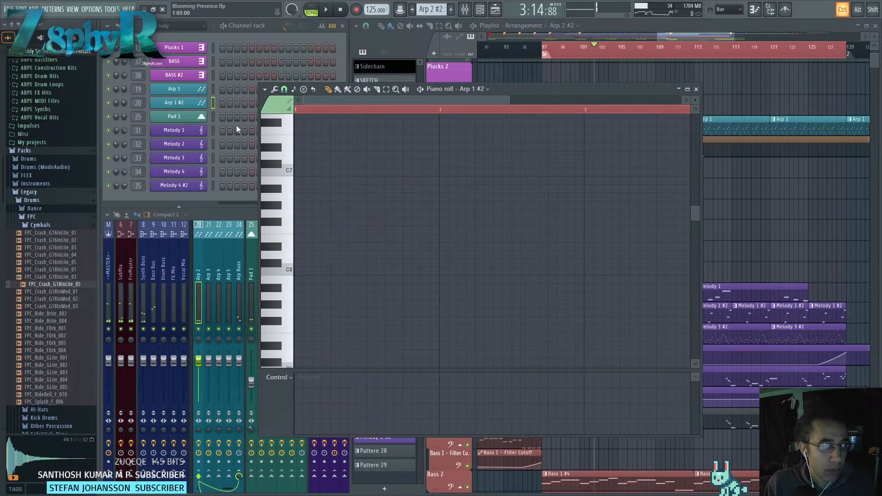
{"action": "right_click", "coordinate": [193, 114]}
{"action": "mouse_move", "coordinate": [246, 177]}
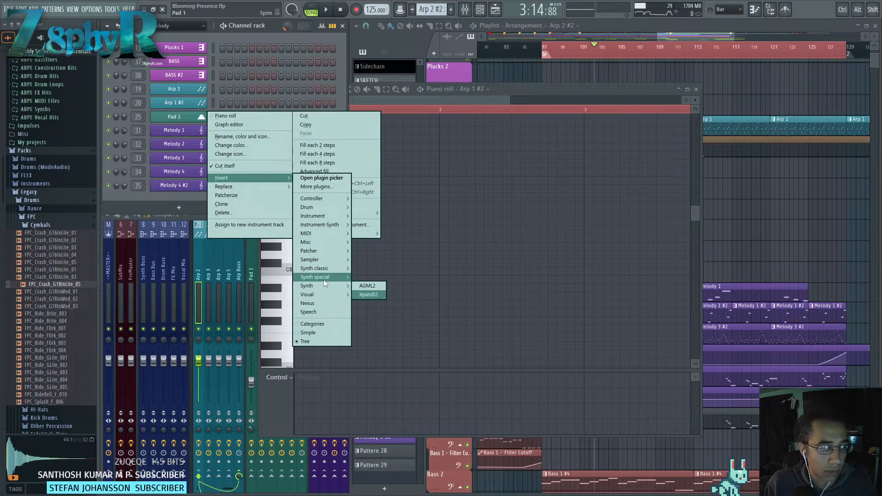
{"action": "mouse_move", "coordinate": [329, 269]}
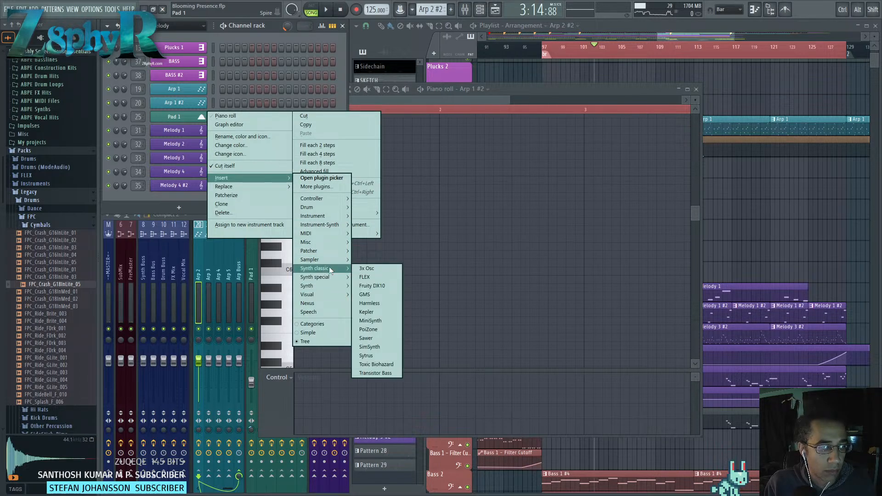
{"action": "left_click", "coordinate": [368, 268]}
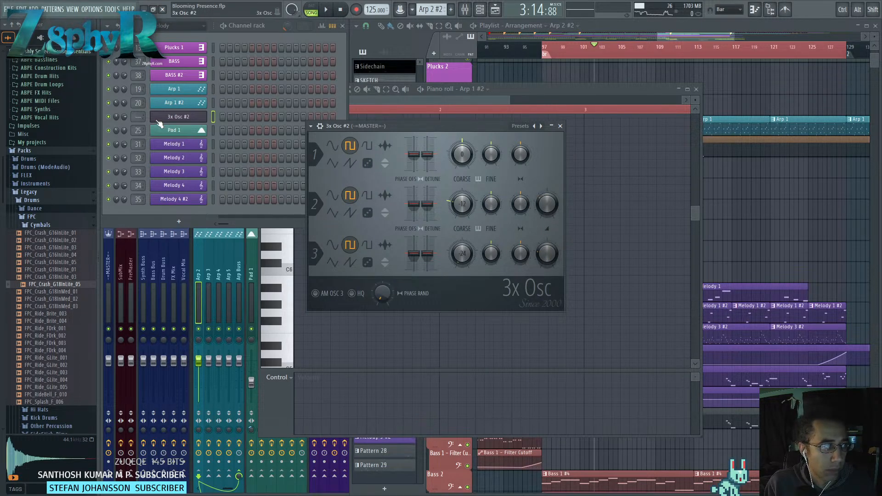
{"action": "left_click_drag", "start_coordinate": [143, 112], "coordinate": [143, 99]}
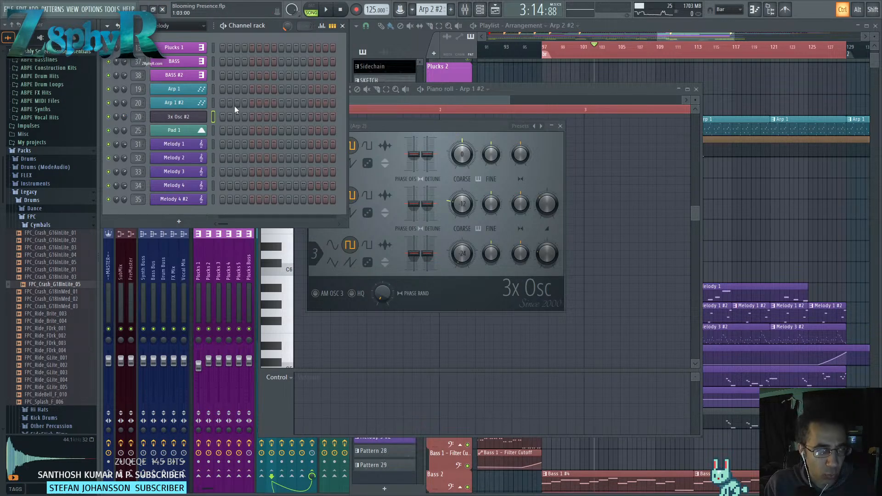
Undo the changes back through the 3x Osc channel insertion and the cutting of the Arp 1 #2 notes.
{"action": "key", "text": "ctrl+z"}
{"action": "key", "text": "ctrl+z"}
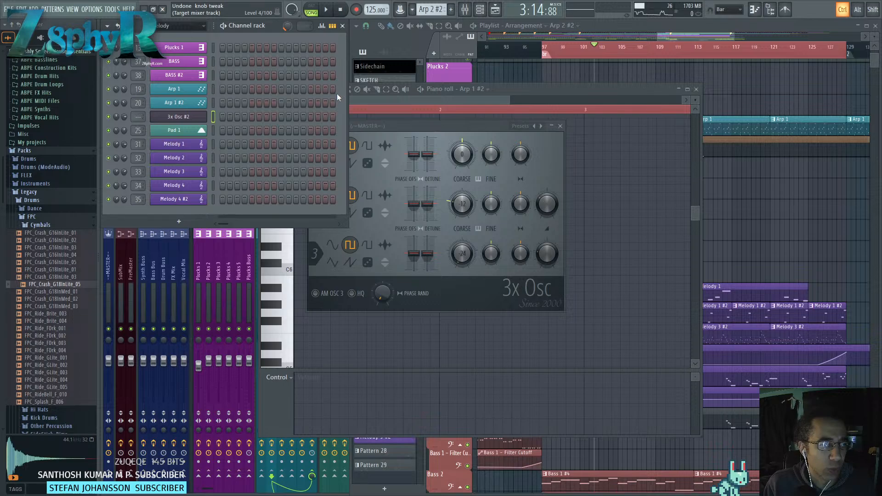
{"action": "key", "text": "ctrl+z"}
{"action": "key", "text": "ctrl+z"}
{"action": "key", "text": "ctrl+z"}
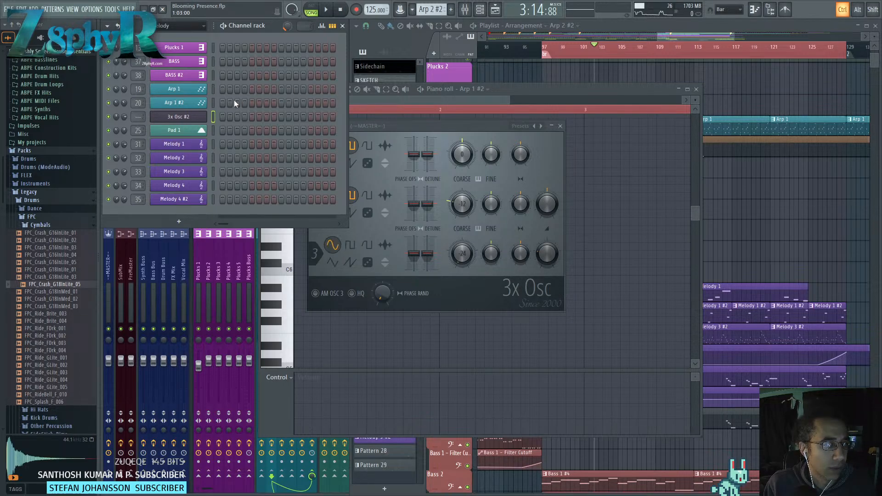
{"action": "key", "text": "ctrl+z"}
{"action": "key", "text": "ctrl+z"}
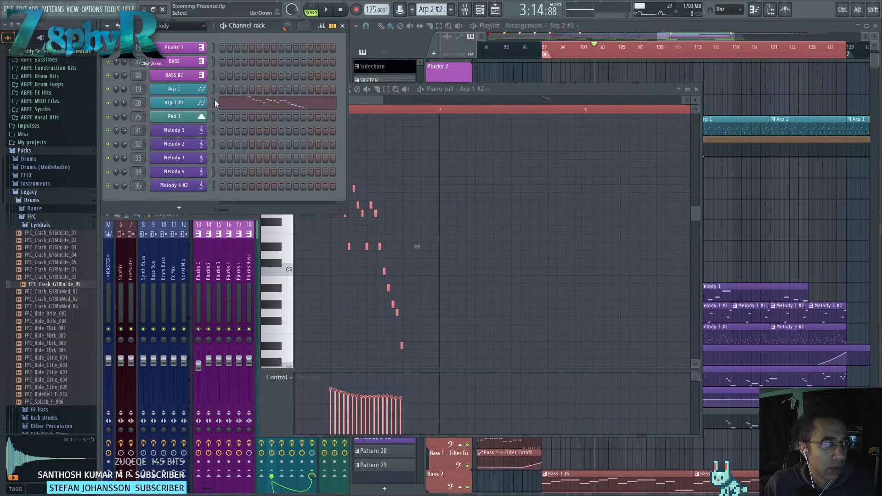
Move the arp notes to a new 3x Osc channel inserted above Pad 1 and routed to mixer track 20.
{"action": "right_click", "coordinate": [172, 116]}
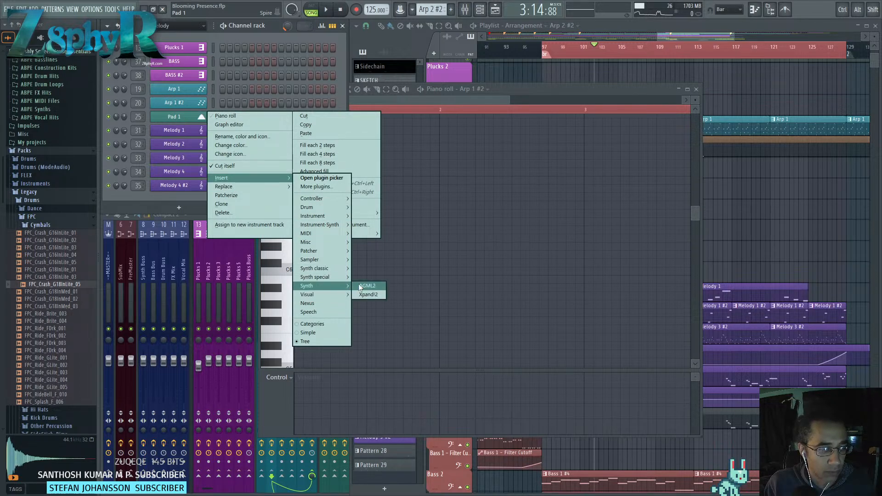
{"action": "mouse_move", "coordinate": [324, 274]}
{"action": "left_click", "coordinate": [366, 268]}
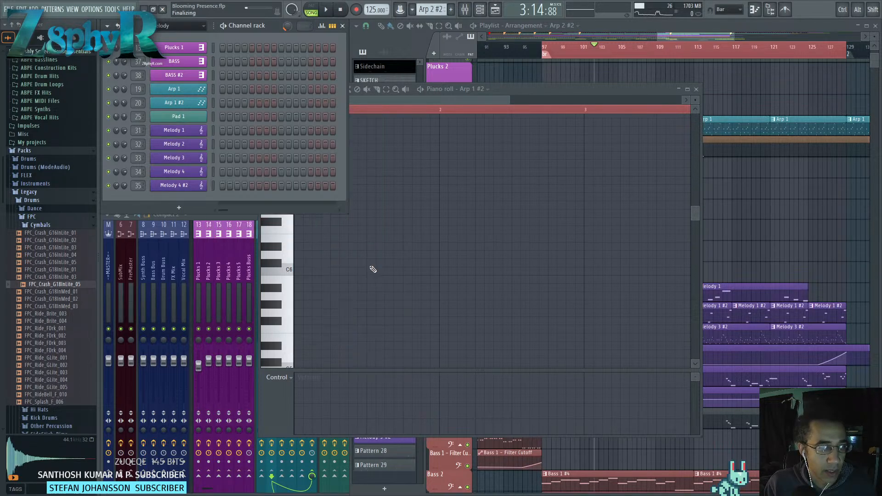
{"action": "left_click", "coordinate": [212, 123]}
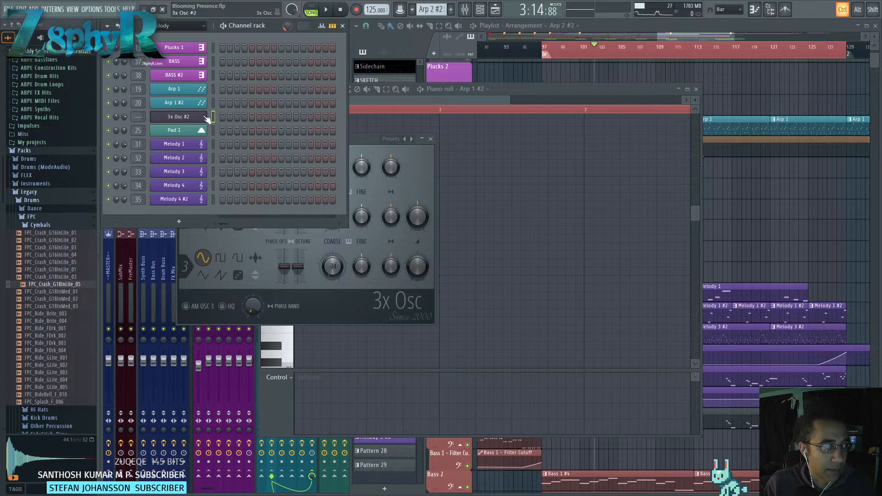
{"action": "right_click", "coordinate": [207, 119]}
{"action": "left_click", "coordinate": [211, 119]}
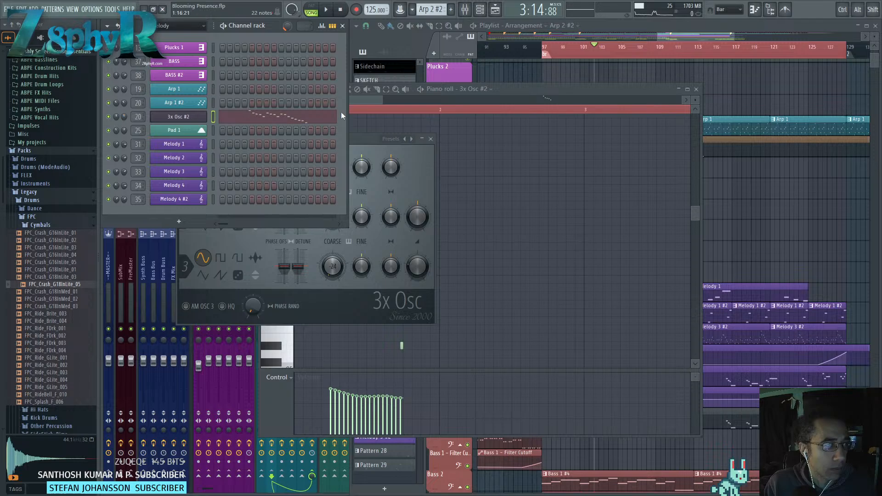
Set the 3x Osc to one square and two triangle oscillators and play the arp pattern at 40% channel volume.
{"action": "left_click_drag", "start_coordinate": [368, 139], "coordinate": [410, 143]}
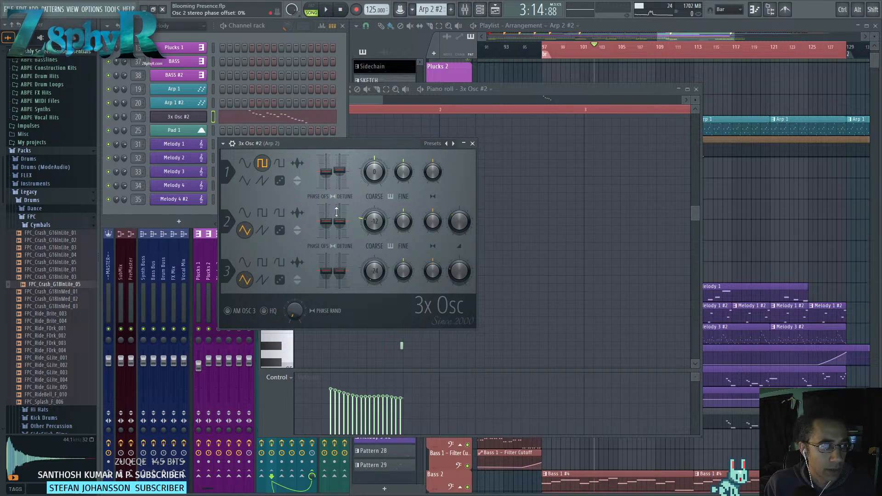
{"action": "left_click", "coordinate": [233, 49]}
{"action": "key", "text": "space"}
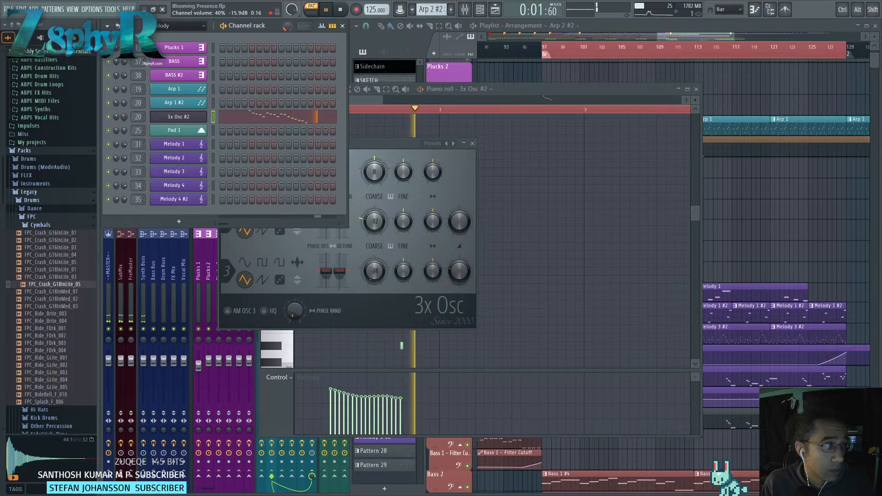
{"action": "left_click", "coordinate": [377, 101]}
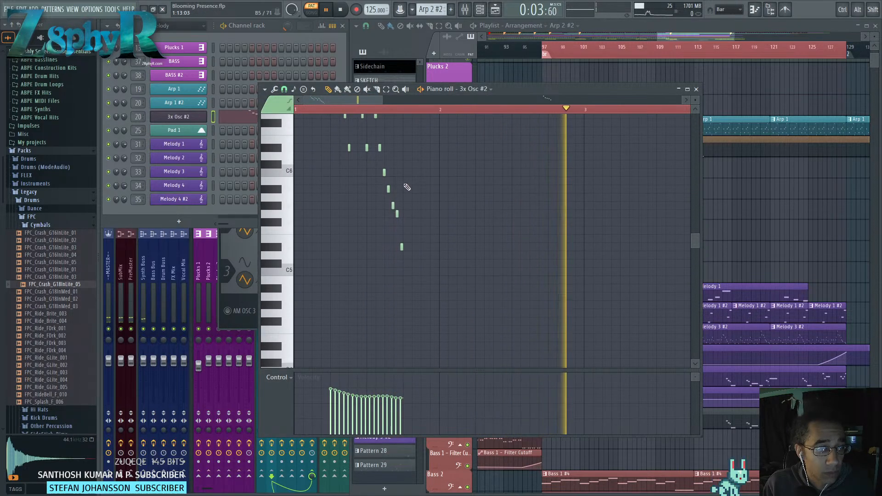
{"action": "scroll", "coordinate": [407, 187], "scroll_direction": "up", "scroll_amount": 4}
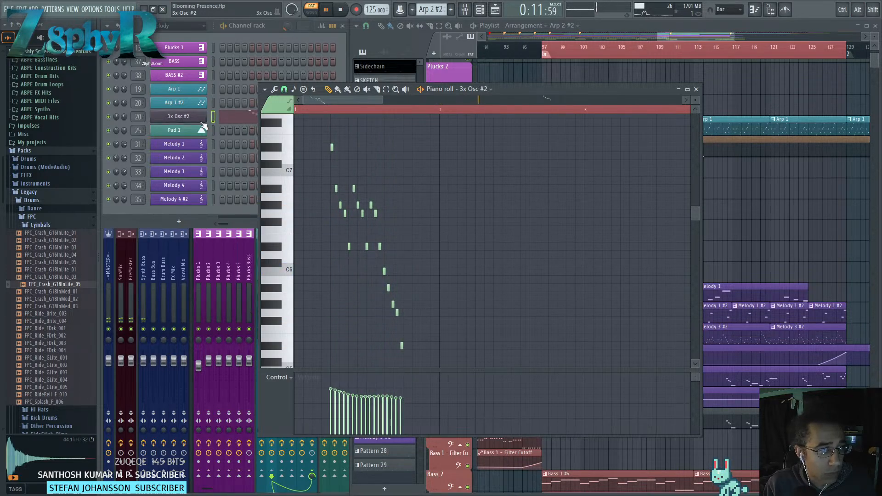
Adjust the 3x Osc channel's echo delay, and set oscillator 3's coarse pitch to -12 with HQ enabled.
{"action": "left_click", "coordinate": [178, 117]}
{"action": "left_click", "coordinate": [233, 144]}
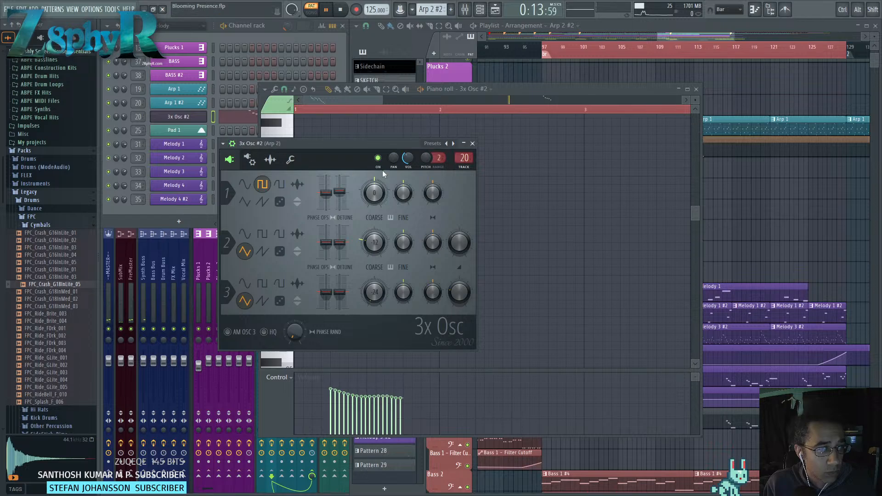
{"action": "left_click", "coordinate": [289, 160]}
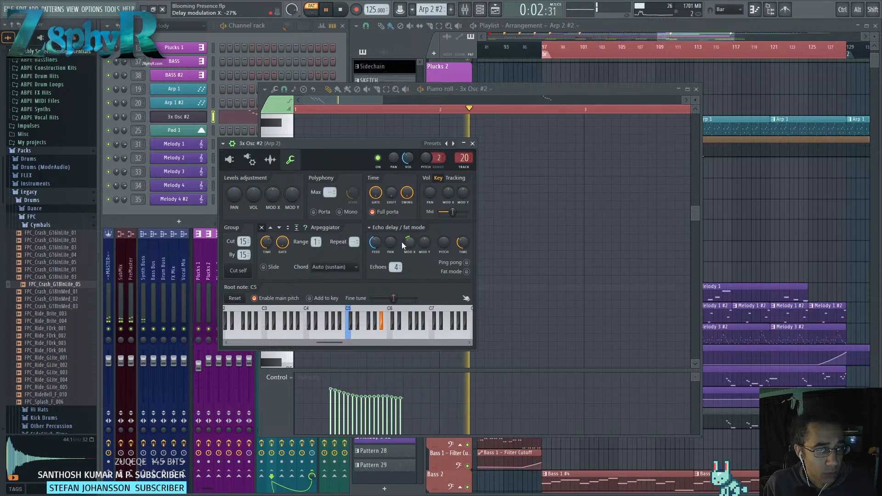
{"action": "left_click", "coordinate": [229, 159]}
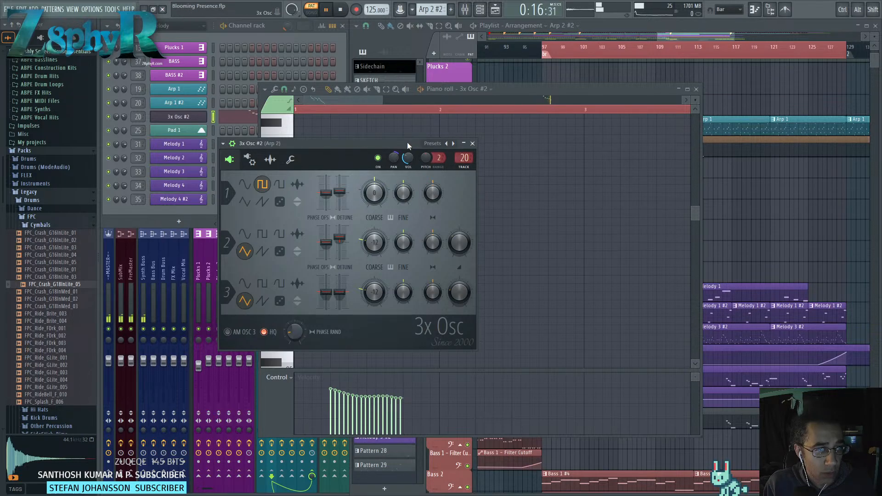
Play the song from just before the Arp 2 #2 clip and lower the 3x Osc channel's volume to 34%.
{"action": "left_click_drag", "start_coordinate": [407, 145], "coordinate": [561, 154]}
{"action": "left_click", "coordinate": [532, 101]}
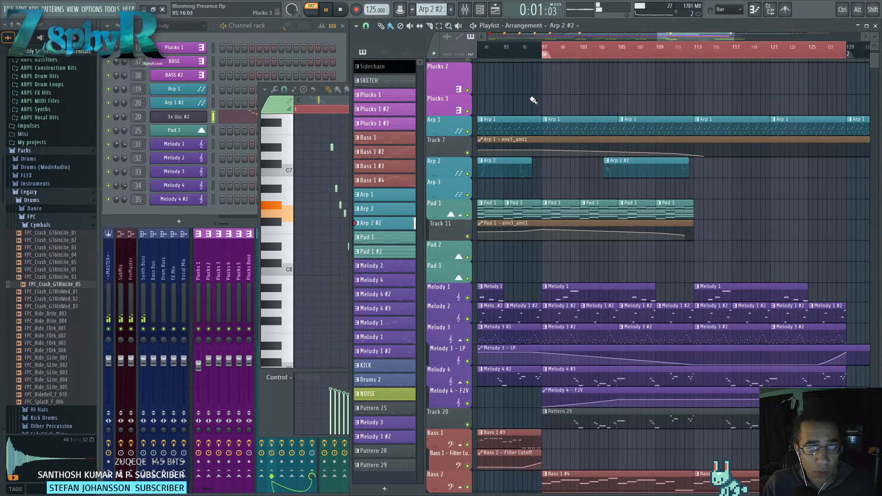
{"action": "left_click", "coordinate": [600, 52]}
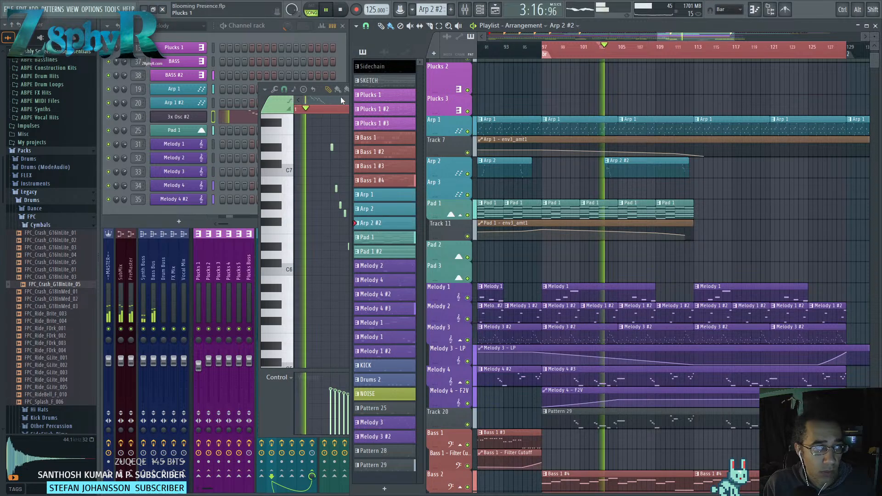
{"action": "left_click", "coordinate": [123, 116]}
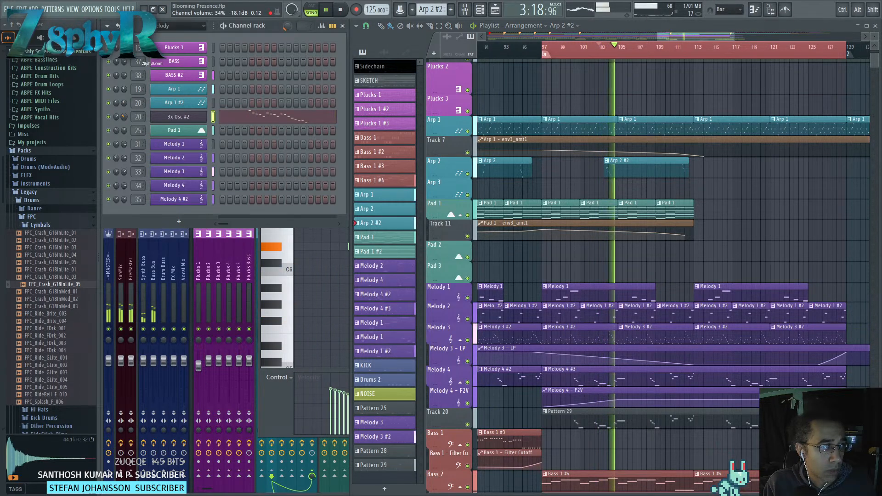
{"action": "left_click", "coordinate": [307, 261]}
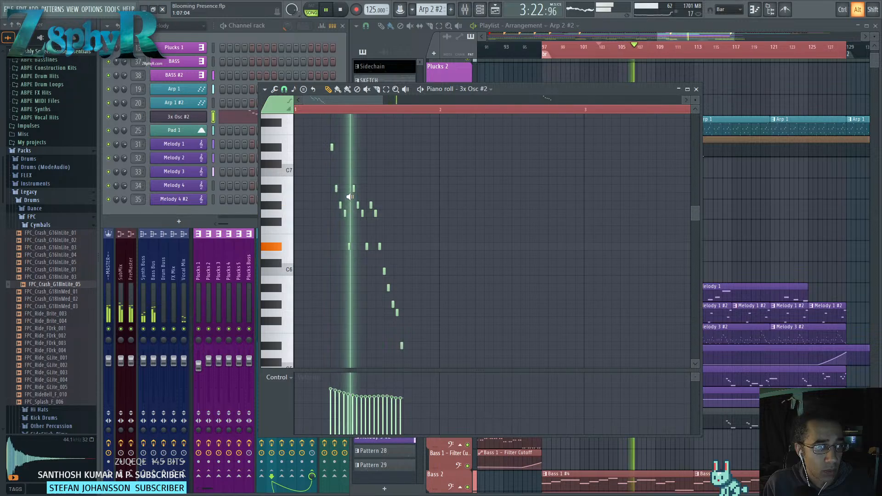
{"action": "scroll", "coordinate": [389, 259], "scroll_direction": "down", "scroll_amount": 3, "text": "ctrl"}
{"action": "left_click_drag", "start_coordinate": [384, 349], "coordinate": [306, 145]}
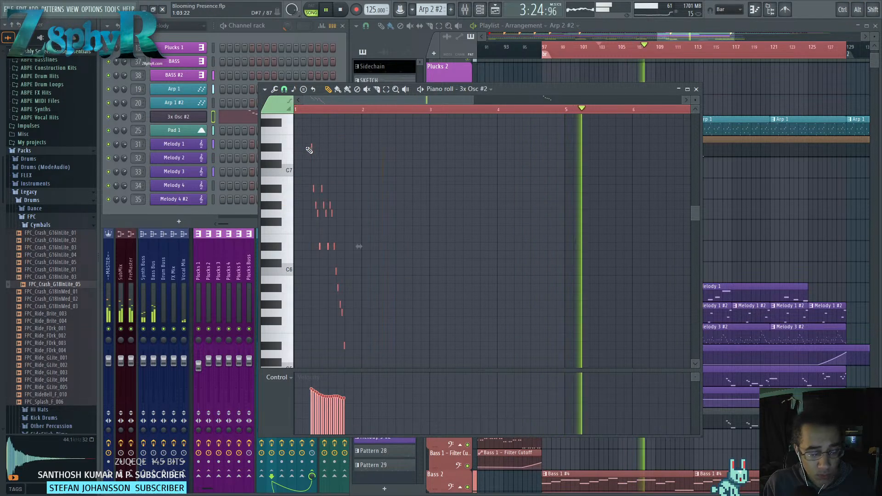
{"action": "key", "text": "Delete"}
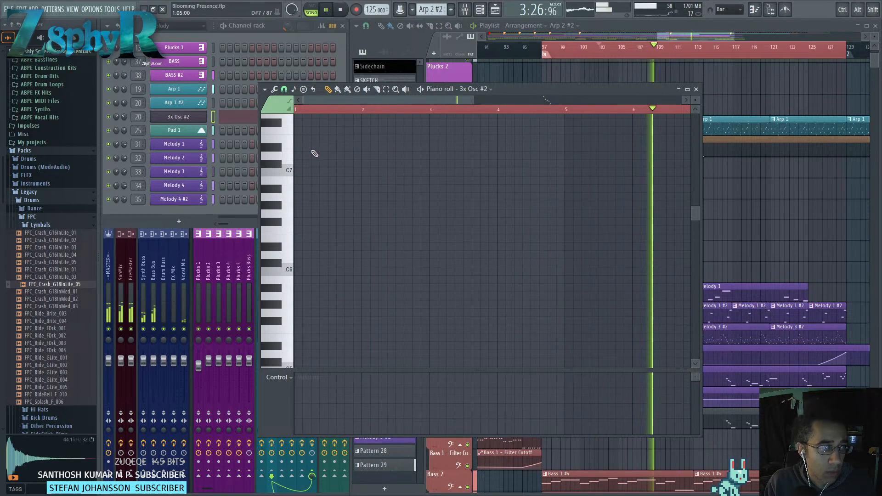
{"action": "key", "text": "ctrl+z"}
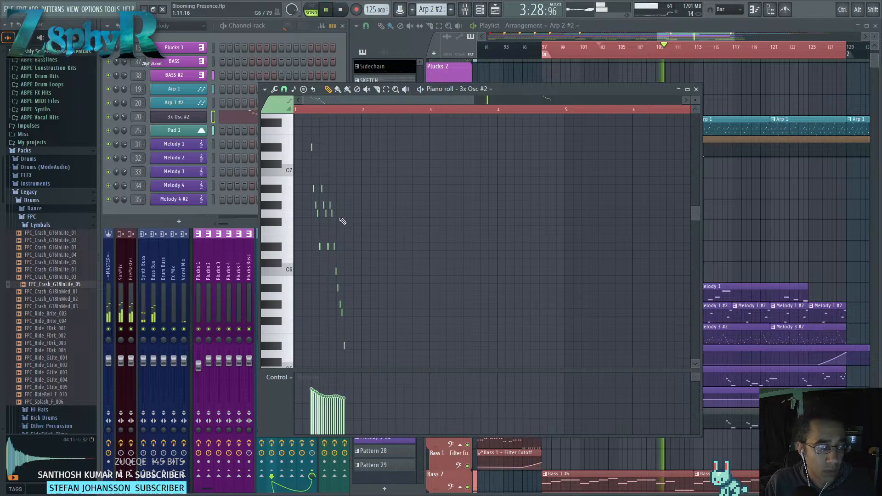
Stretch the whole first arp run in the 3x Osc piano roll so it slows down and ends in bar 3.
{"action": "left_click_drag", "start_coordinate": [384, 355], "coordinate": [299, 158]}
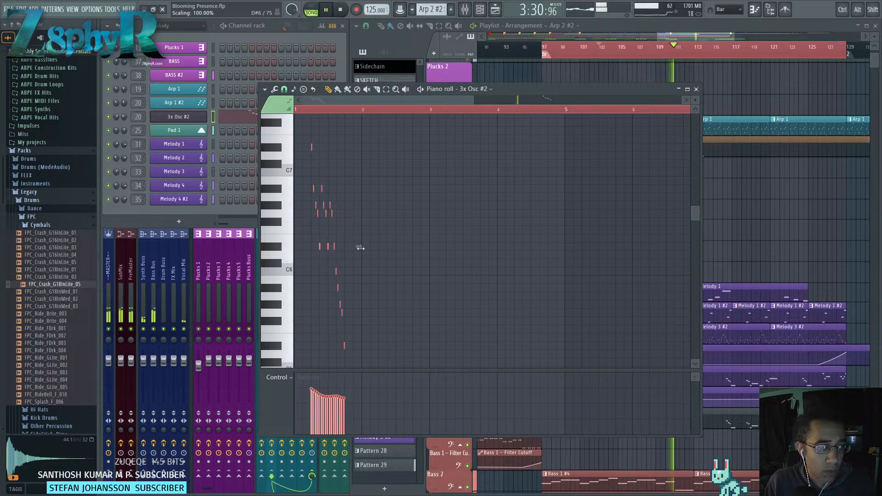
{"action": "left_click_drag", "start_coordinate": [361, 248], "coordinate": [502, 247]}
{"action": "left_click", "coordinate": [444, 188], "text": "ctrl"}
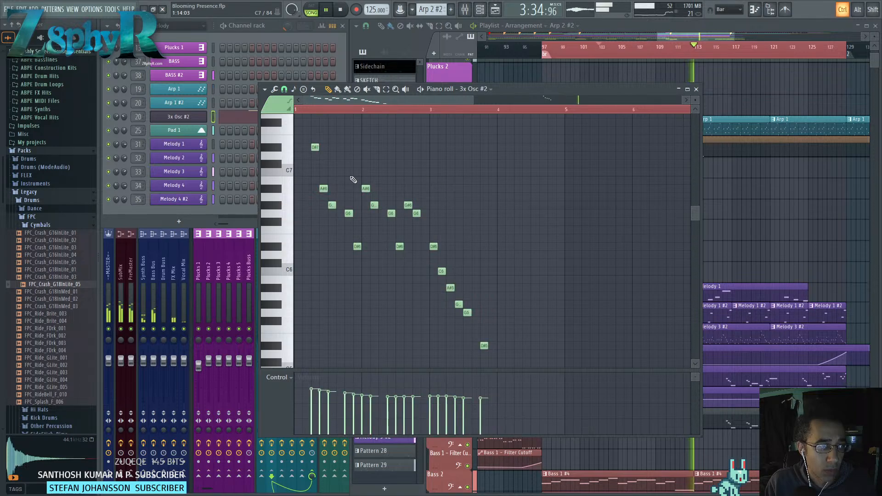
Shift the D#6 note in bar 1 and the G6 and D#6 notes in bar 2 earlier to close gaps, then select bar 2's last two notes.
{"action": "scroll", "coordinate": [356, 178], "scroll_direction": "up", "scroll_amount": 2}
{"action": "left_click_drag", "start_coordinate": [360, 176], "coordinate": [409, 168]}
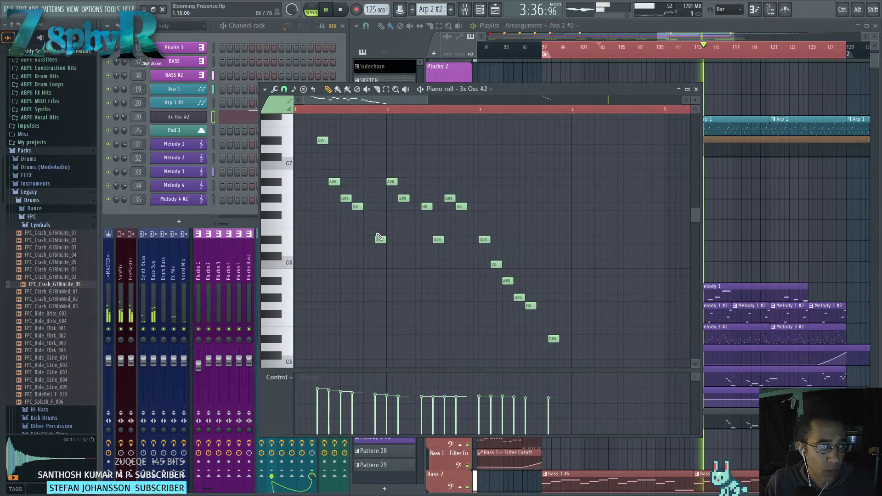
{"action": "left_click_drag", "start_coordinate": [378, 239], "coordinate": [368, 239]}
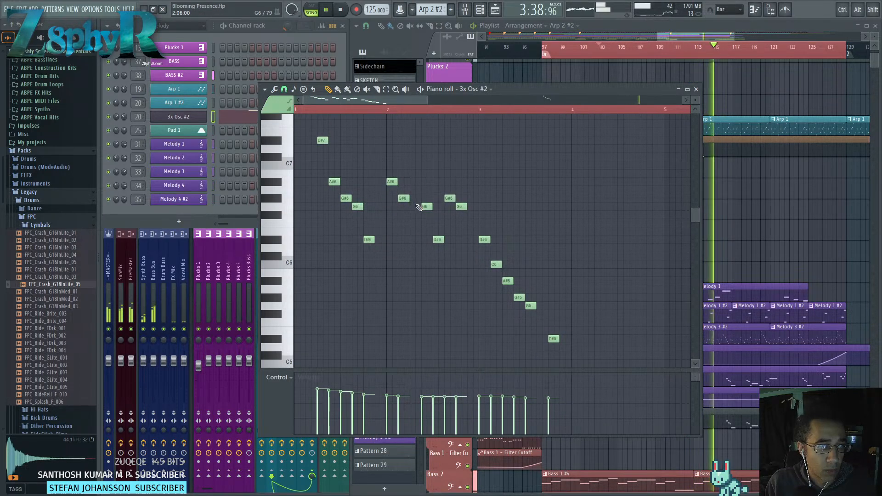
{"action": "left_click_drag", "start_coordinate": [425, 206], "coordinate": [419, 209]}
{"action": "left_click_drag", "start_coordinate": [437, 239], "coordinate": [432, 240]}
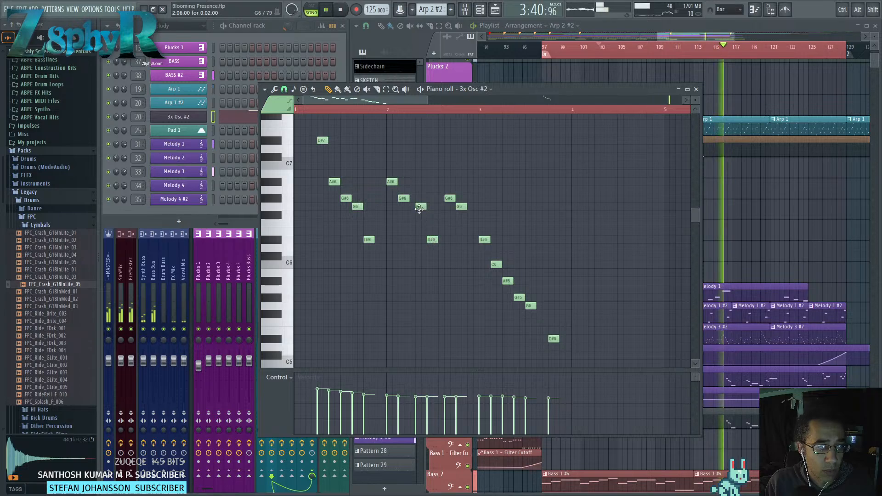
{"action": "left_click_drag", "start_coordinate": [420, 207], "coordinate": [414, 207]}
{"action": "left_click_drag", "start_coordinate": [432, 239], "coordinate": [426, 240]}
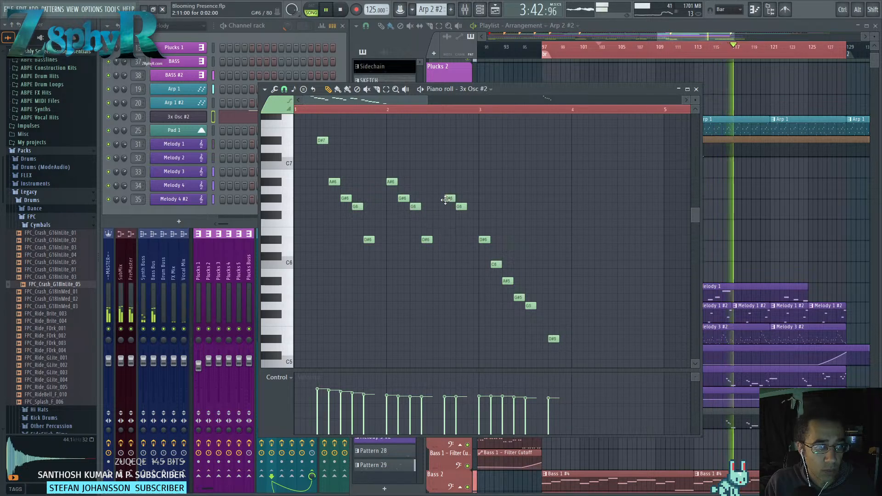
{"action": "left_click_drag", "start_coordinate": [445, 192], "coordinate": [468, 213]}
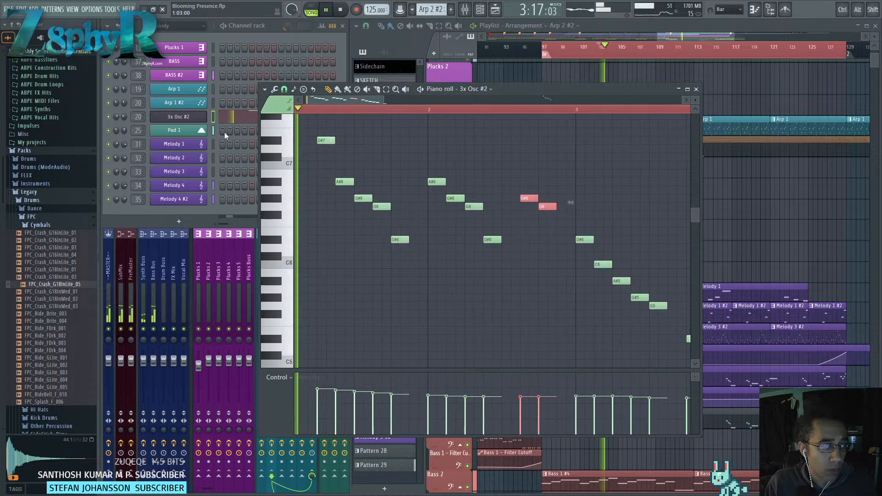
Duplicate the complete first arp run in the piano roll so that the copy starts at bar 4.
{"action": "left_click", "coordinate": [186, 117]}
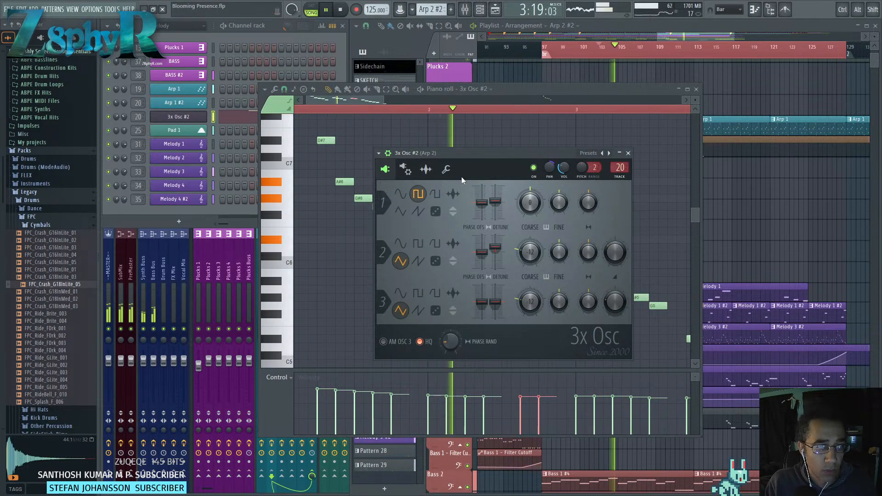
{"action": "left_click", "coordinate": [376, 97]}
{"action": "left_click_drag", "start_coordinate": [576, 189], "coordinate": [458, 173]}
{"action": "scroll", "coordinate": [535, 206], "scroll_direction": "down", "scroll_amount": 3}
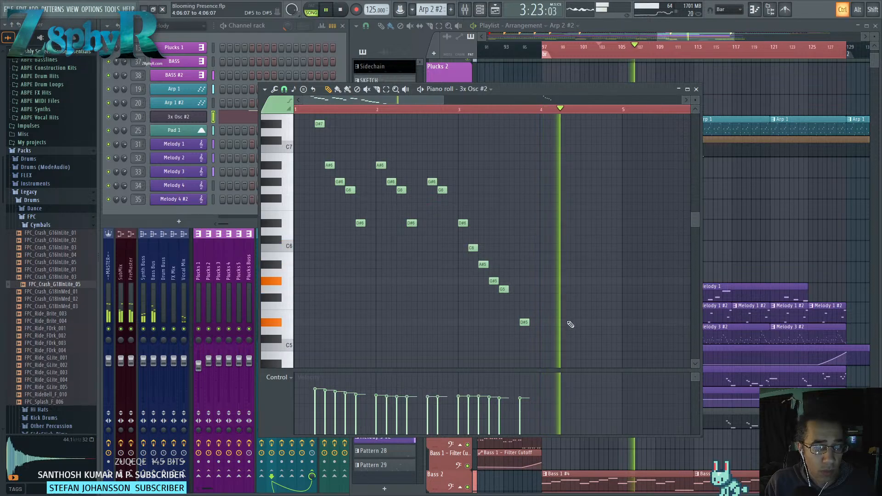
{"action": "left_click_drag", "start_coordinate": [569, 326], "coordinate": [313, 120]}
{"action": "key", "text": "ctrl+b"}
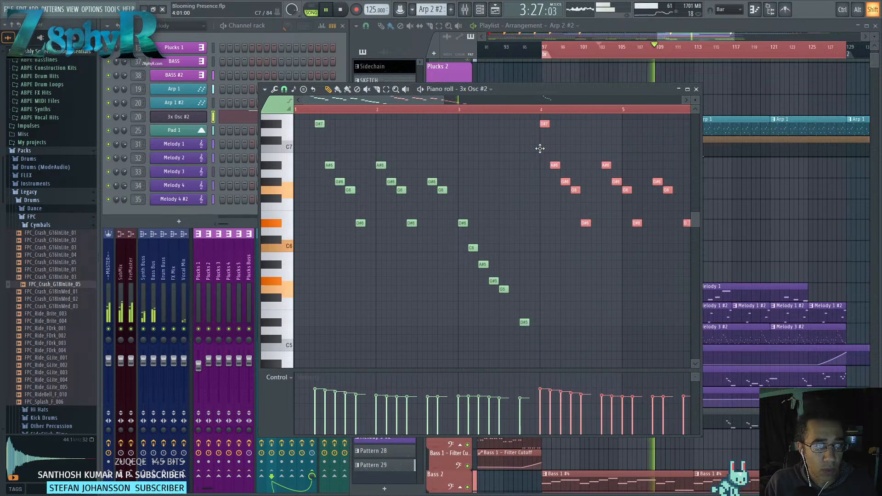
{"action": "scroll", "coordinate": [545, 151], "scroll_direction": "down", "scroll_amount": 4}
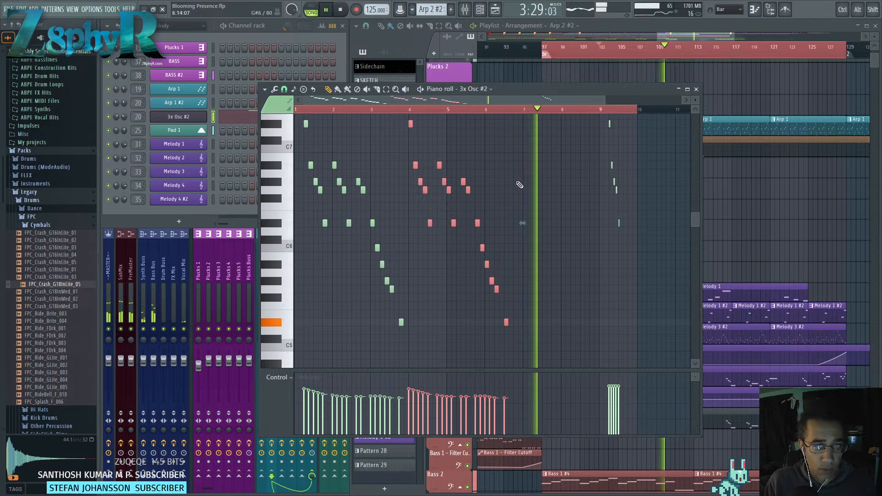
{"action": "scroll", "coordinate": [376, 187], "scroll_direction": "up", "scroll_amount": 3}
{"action": "scroll", "coordinate": [376, 188], "scroll_direction": "up", "scroll_amount": 3}
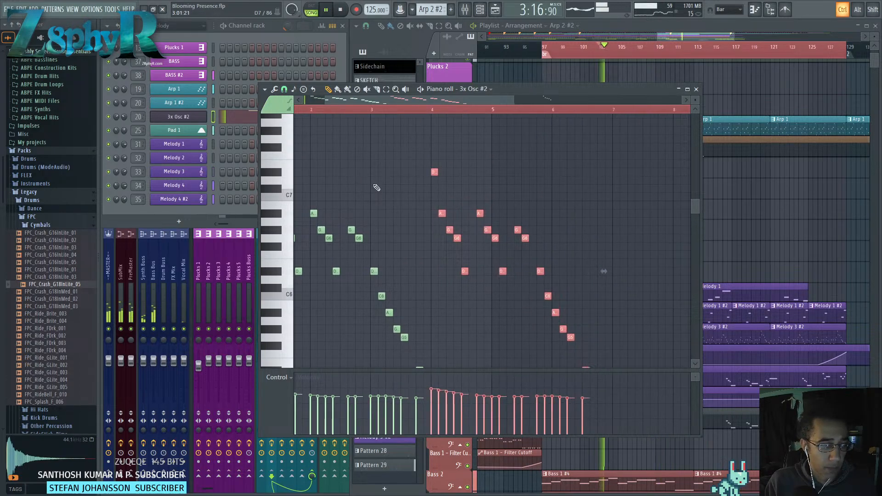
Enable the 3x Osc channel's filter cutoff envelope and shape it with no hold, a short decay and 13% sustain.
{"action": "left_click", "coordinate": [178, 116]}
{"action": "left_click", "coordinate": [407, 170]}
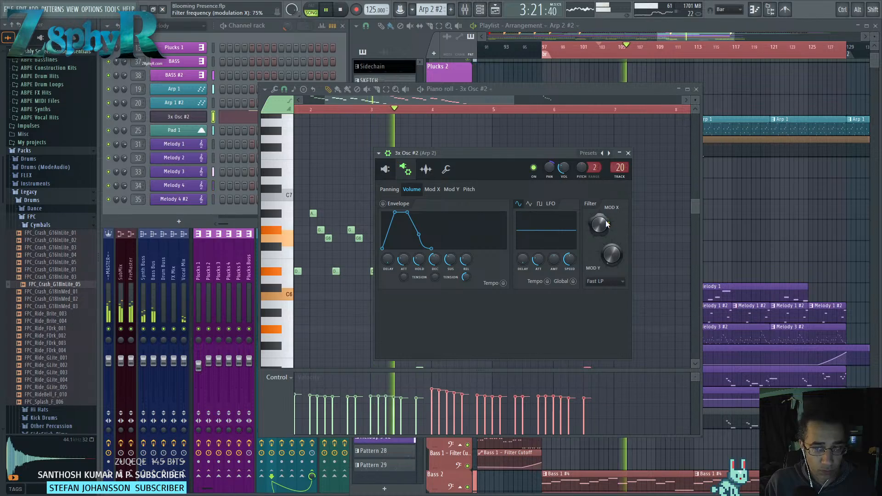
{"action": "left_click", "coordinate": [385, 169]}
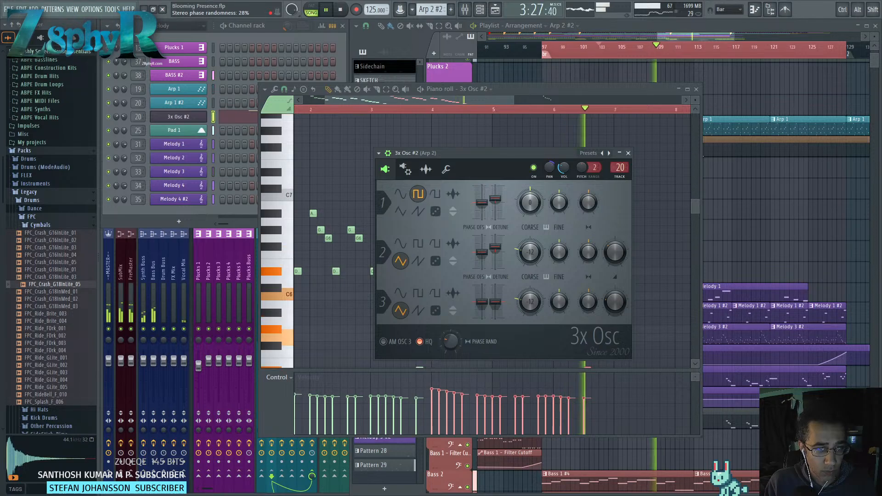
{"action": "left_click", "coordinate": [405, 169]}
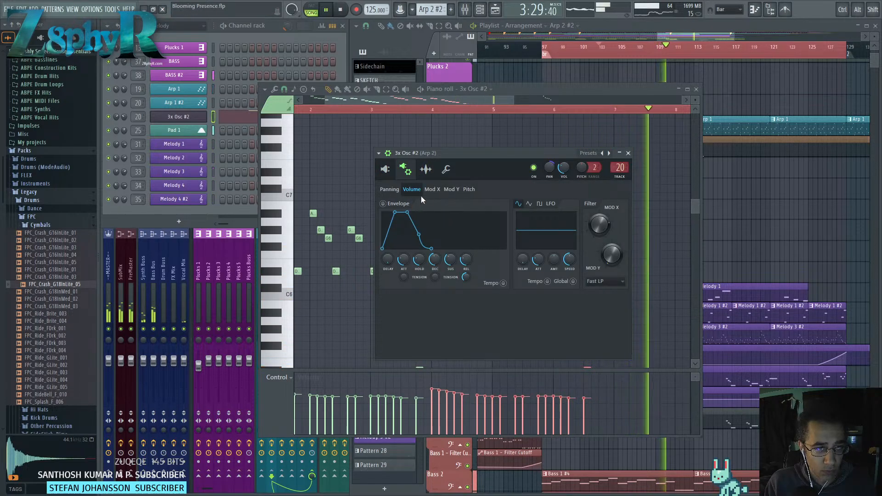
{"action": "left_click", "coordinate": [432, 188]}
{"action": "left_click", "coordinate": [382, 203]}
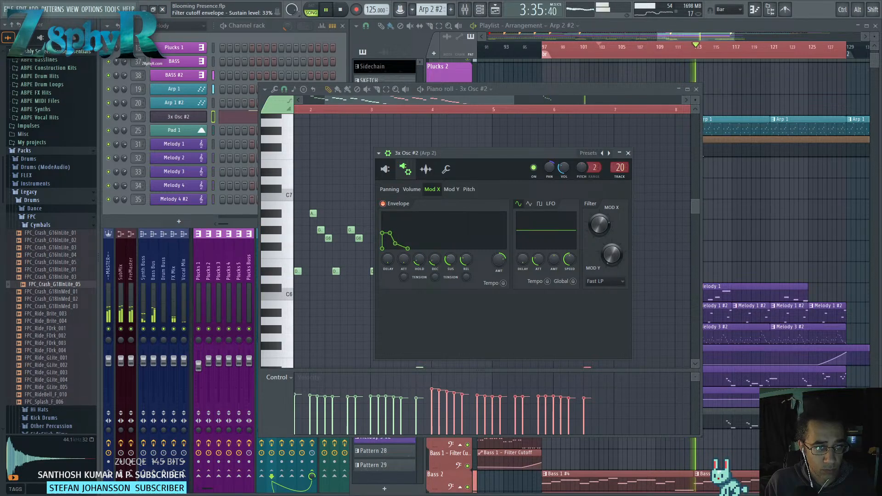
{"action": "left_click_drag", "start_coordinate": [418, 259], "coordinate": [450, 255]}
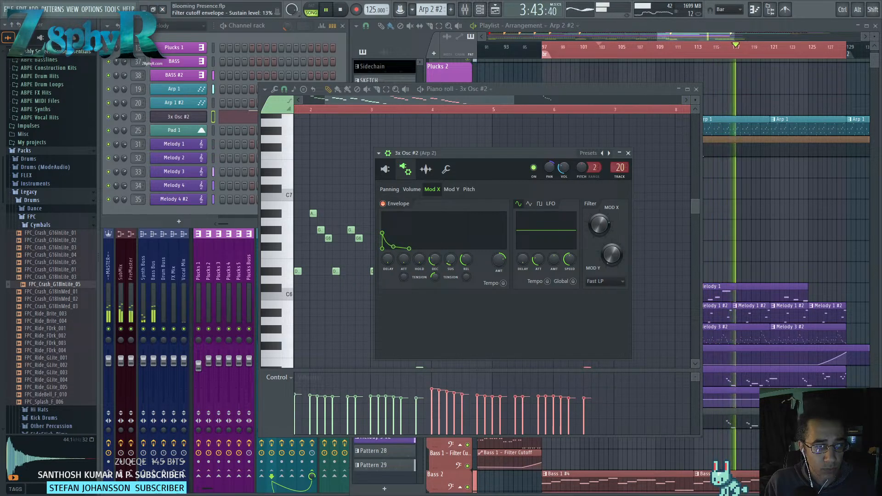
{"action": "left_click", "coordinate": [385, 170]}
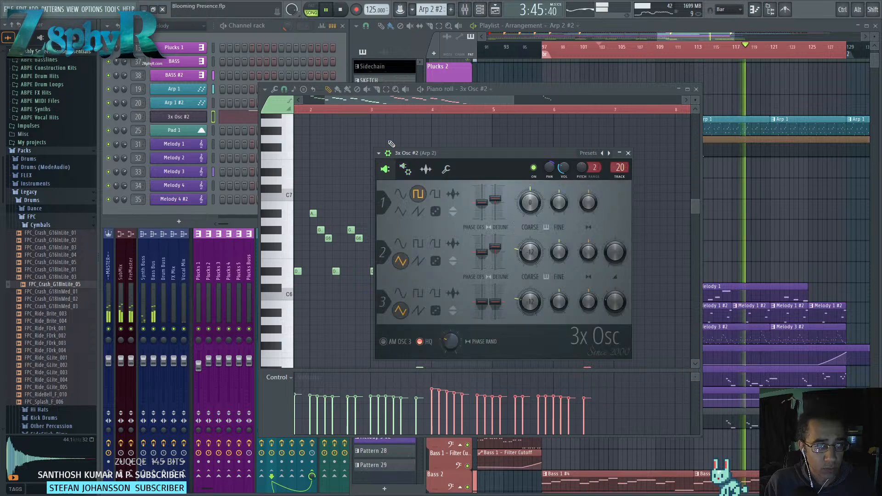
{"action": "left_click", "coordinate": [426, 170]}
{"action": "left_click", "coordinate": [406, 170]}
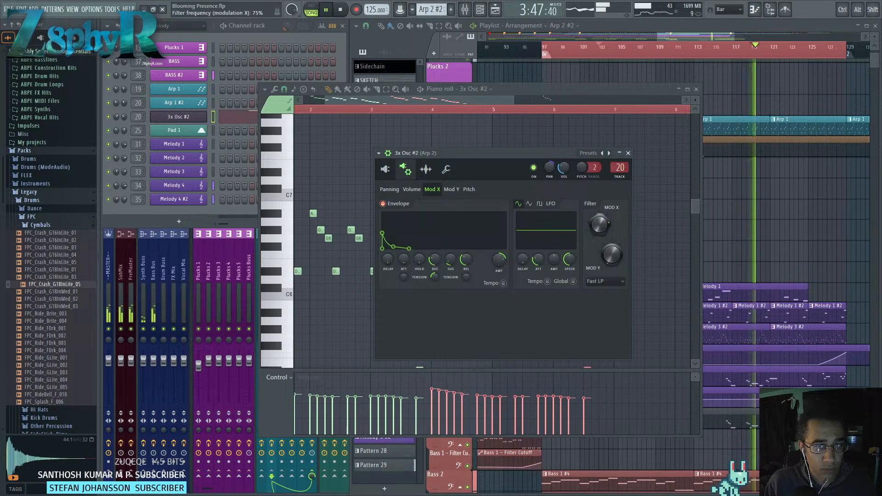
Play the arp pattern from its start and try a C5 note after the first run's last note in bar 3.
{"action": "left_click_drag", "start_coordinate": [398, 101], "coordinate": [322, 103]}
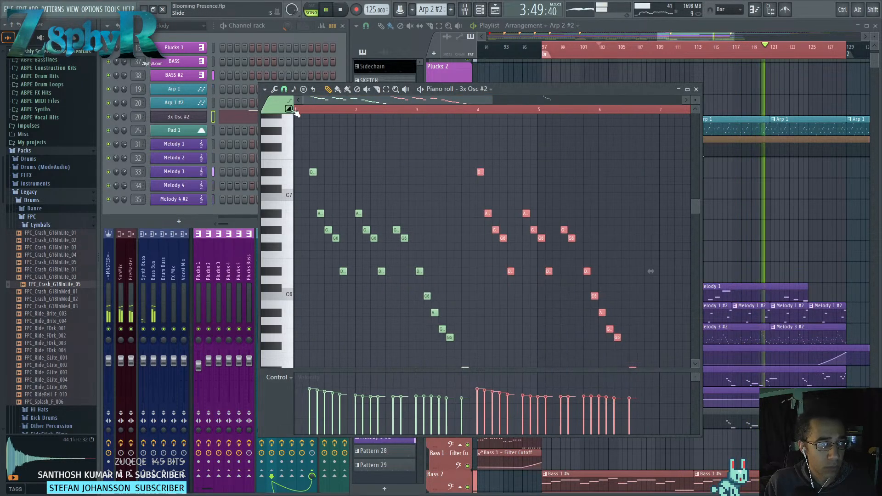
{"action": "left_click", "coordinate": [297, 110]}
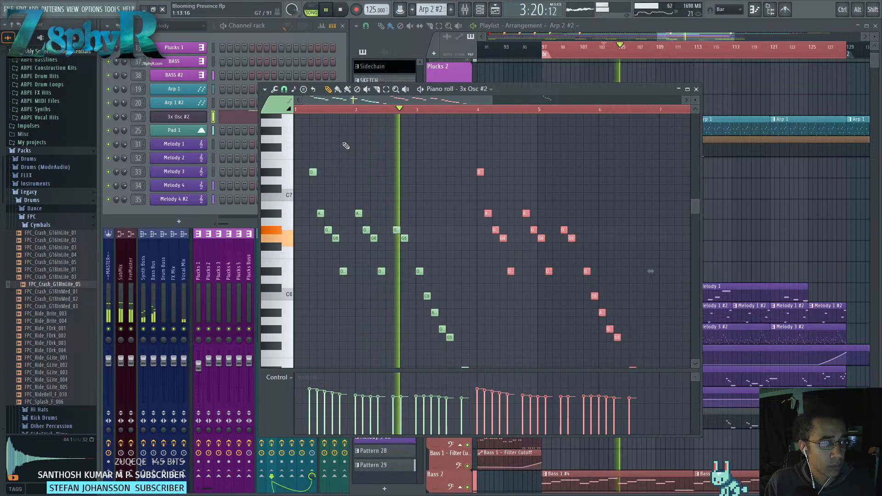
{"action": "scroll", "coordinate": [405, 188], "scroll_direction": "down", "scroll_amount": 3}
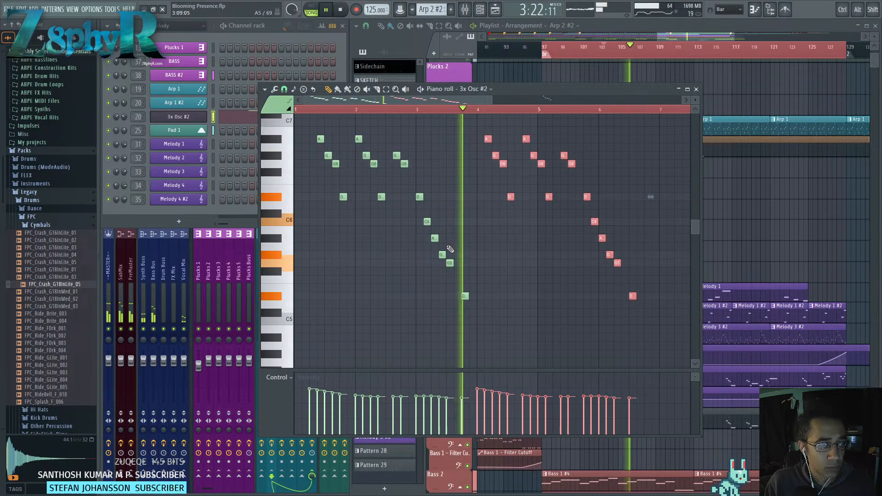
{"action": "key", "text": "space"}
{"action": "left_click", "coordinate": [471, 321]}
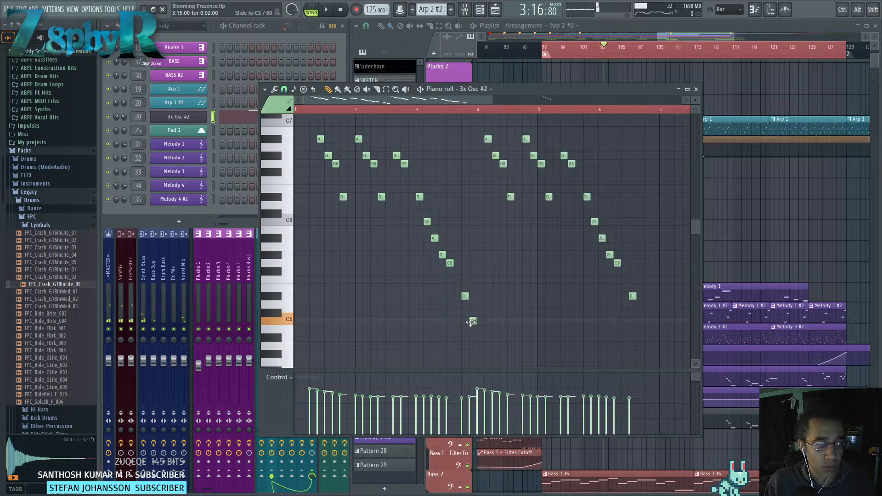
{"action": "scroll", "coordinate": [464, 298], "scroll_direction": "up", "scroll_amount": 3}
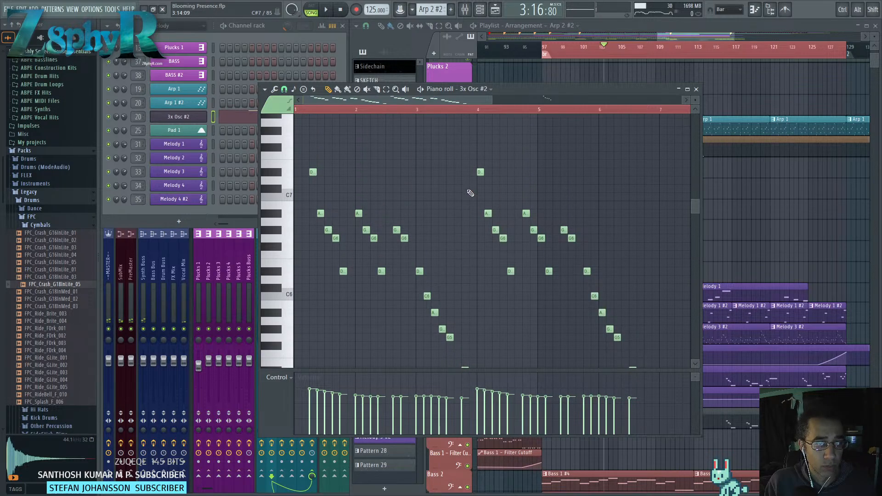
{"action": "left_click_drag", "start_coordinate": [469, 192], "coordinate": [515, 221]}
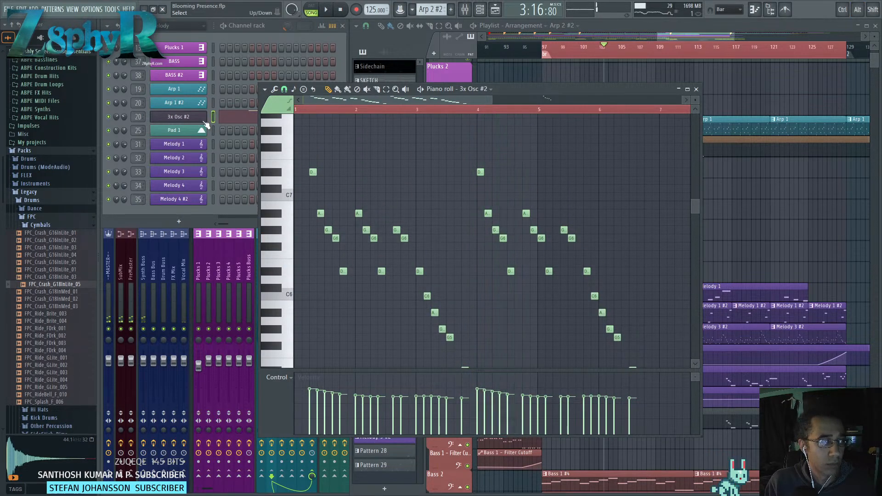
Route the 3x Osc channel to mixer track 21 (Arp 3), open that track's EQ and send it to the Verb send track during playback.
{"action": "double_click", "coordinate": [137, 116]}
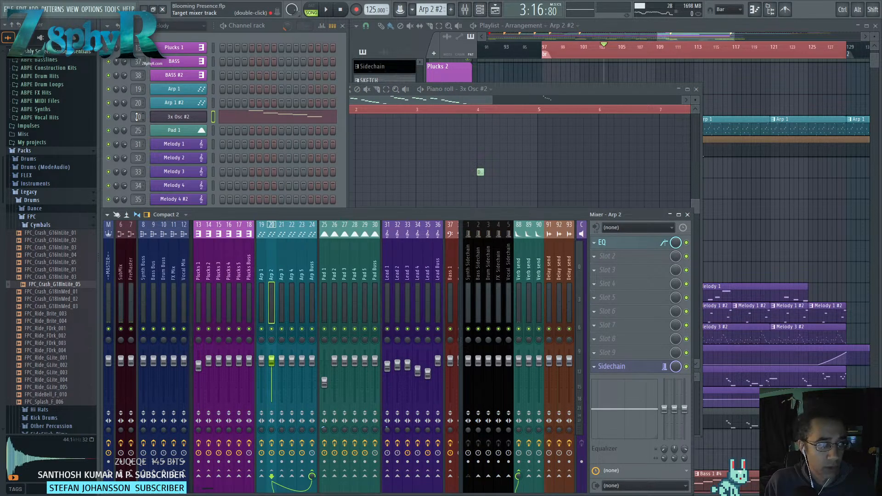
{"action": "left_click", "coordinate": [606, 243]}
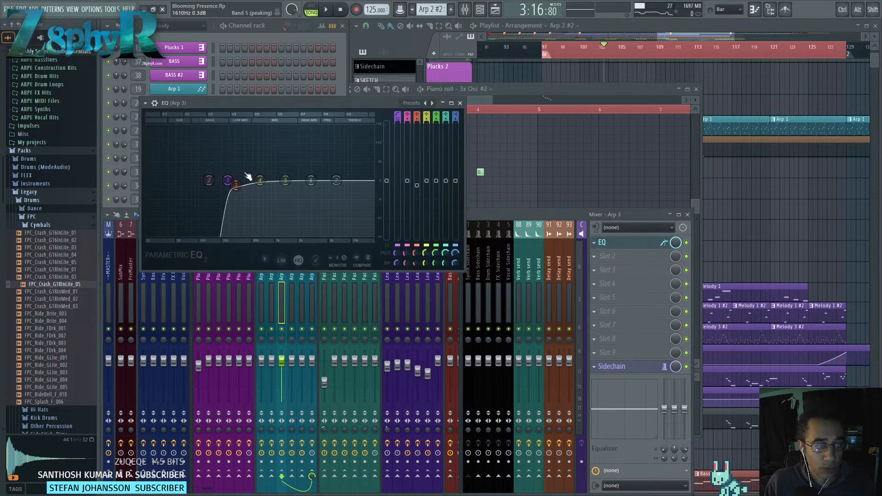
{"action": "left_click_drag", "start_coordinate": [230, 101], "coordinate": [342, 87]}
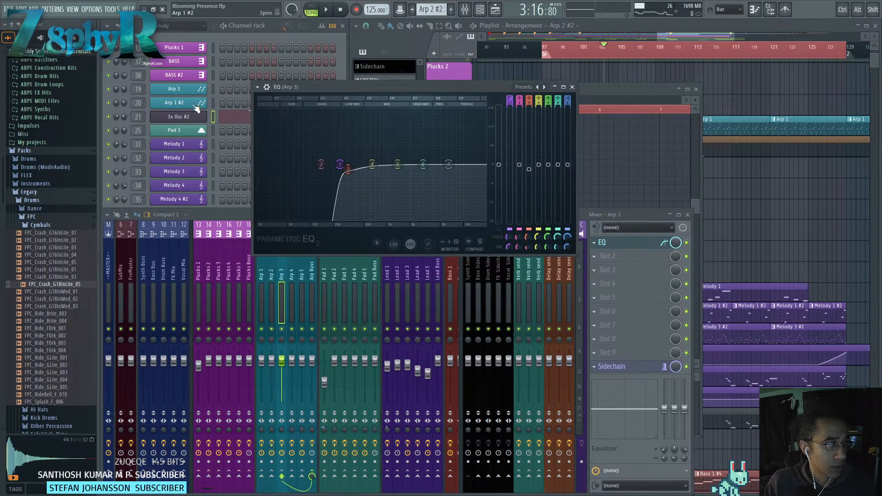
{"action": "left_click_drag", "start_coordinate": [320, 88], "coordinate": [409, 81]}
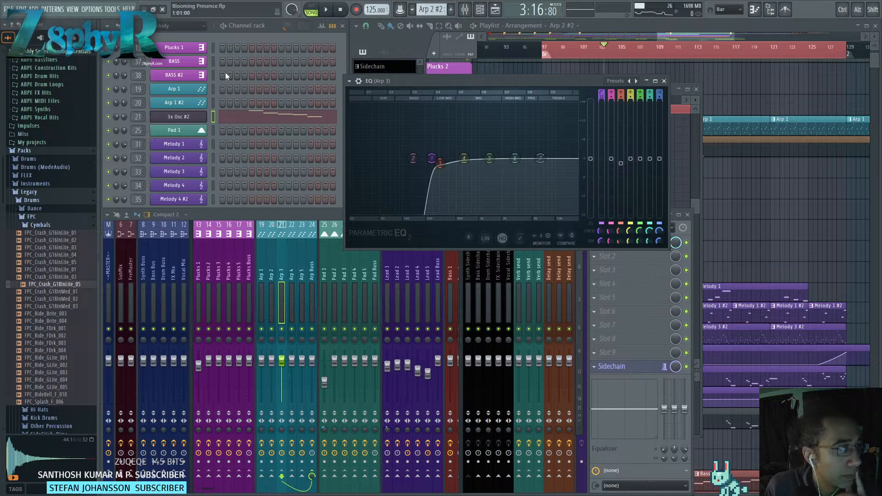
{"action": "left_click_drag", "start_coordinate": [515, 81], "coordinate": [413, 69]}
{"action": "key", "text": "space"}
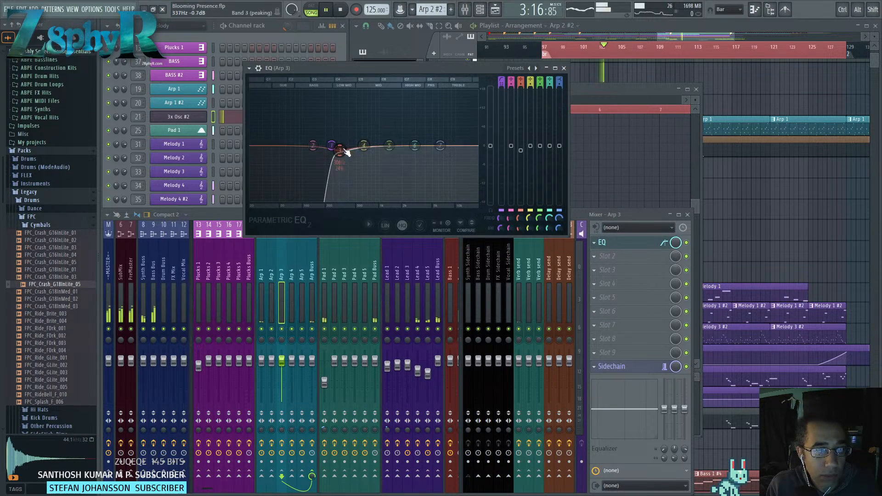
{"action": "left_click", "coordinate": [518, 475]}
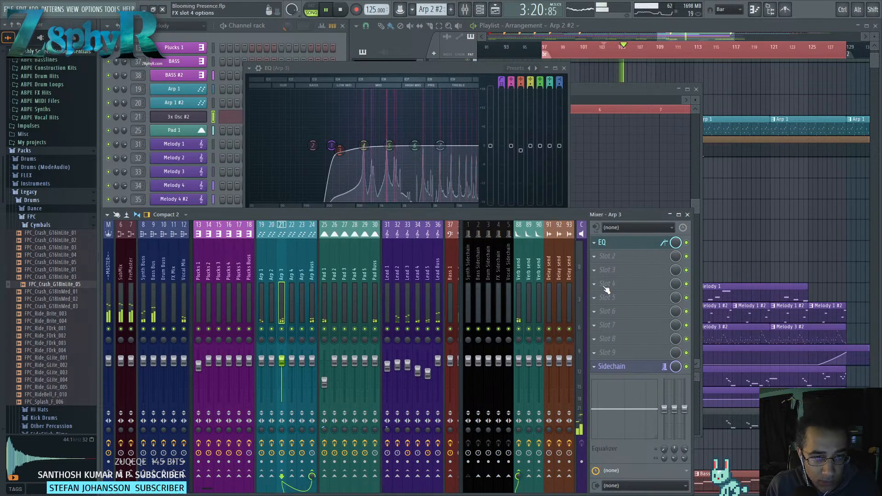
Add Fruity Delay 2 in slot 2 of the Arp 3 track and set its feedback mode to ping pong.
{"action": "left_click", "coordinate": [596, 255]}
{"action": "mouse_move", "coordinate": [706, 286]}
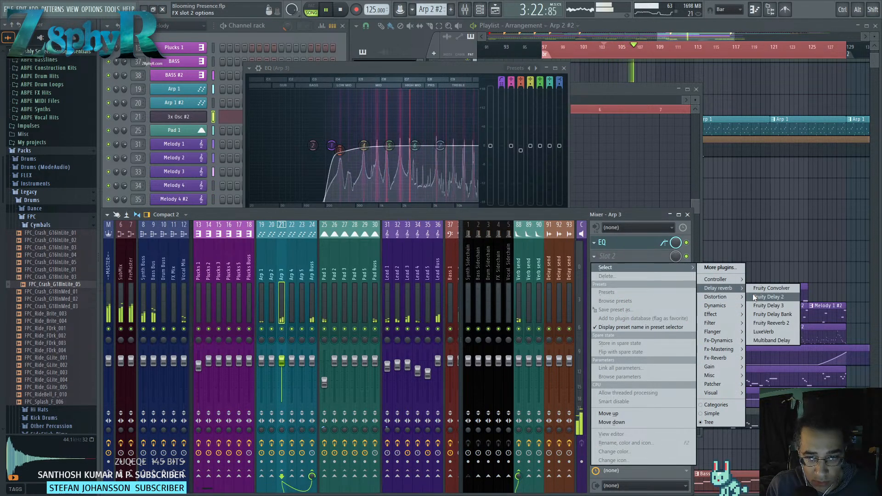
{"action": "left_click", "coordinate": [769, 297]}
{"action": "left_click_drag", "start_coordinate": [269, 127], "coordinate": [403, 153]}
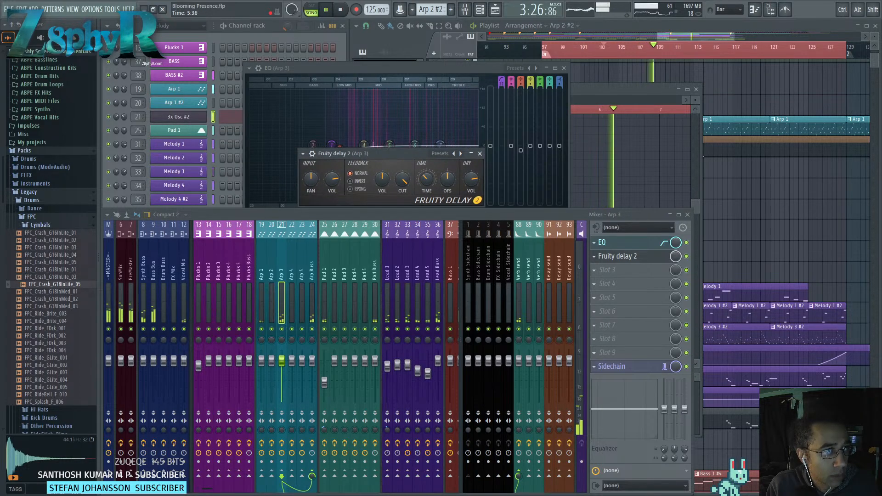
{"action": "left_click", "coordinate": [351, 189]}
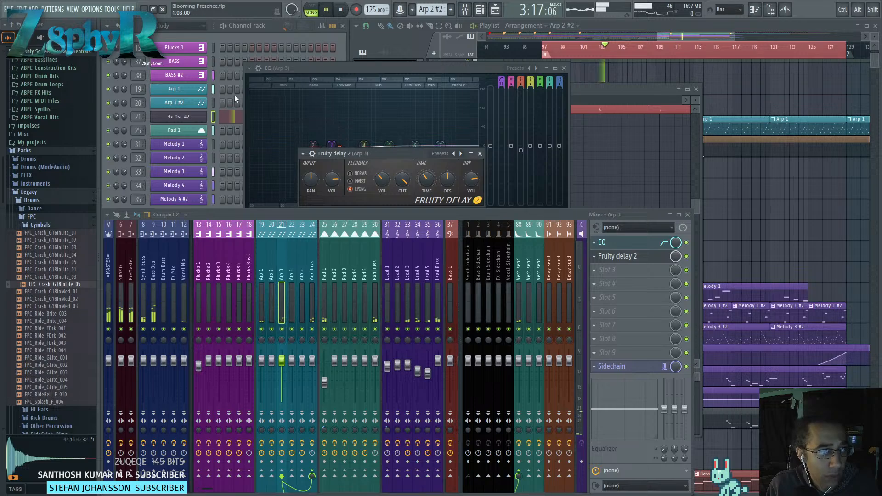
Enable the 3x Osc volume envelope with no hold and about 30% decay, stop playback and bring the Fruity Delay 2 window forward.
{"action": "left_click", "coordinate": [202, 117]}
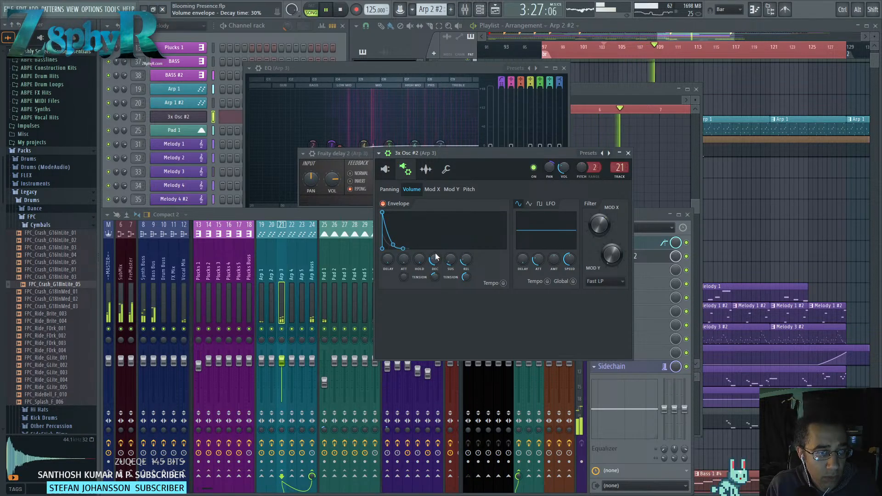
{"action": "left_click_drag", "start_coordinate": [420, 259], "coordinate": [434, 265]}
{"action": "key", "text": "space"}
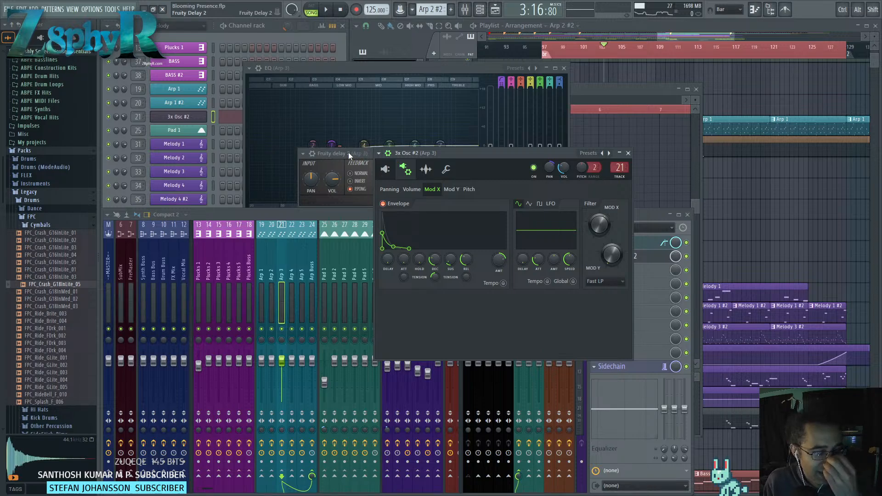
{"action": "left_click", "coordinate": [323, 163]}
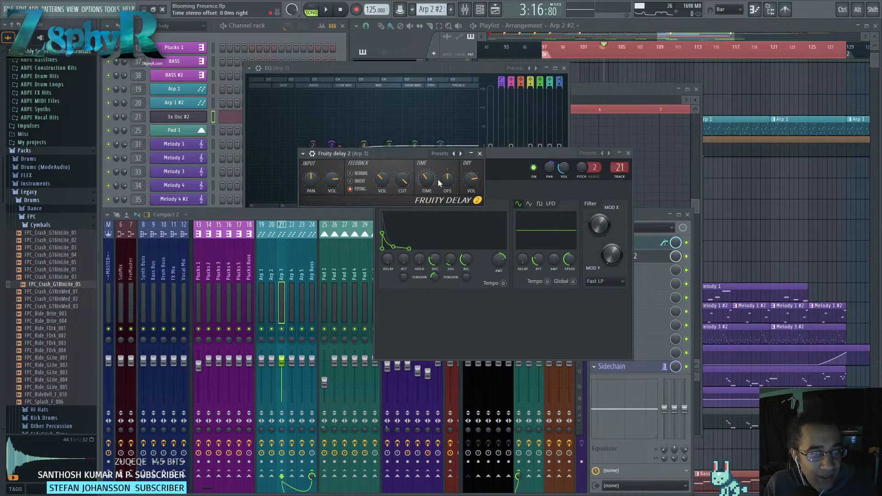
Close the delay and 3x Osc windows and slightly boost the highest band of the Arp 3 EQ.
{"action": "left_click", "coordinate": [480, 154]}
{"action": "left_click_drag", "start_coordinate": [570, 156], "coordinate": [640, 185]}
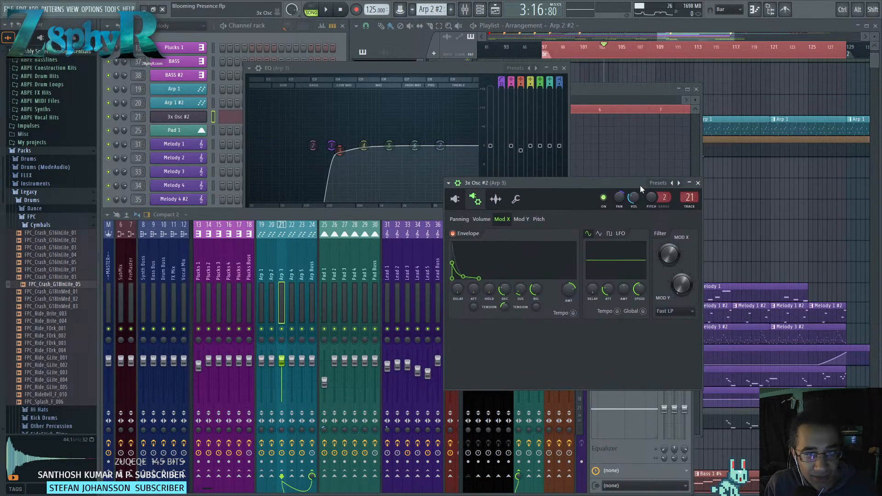
{"action": "left_click", "coordinate": [698, 183]}
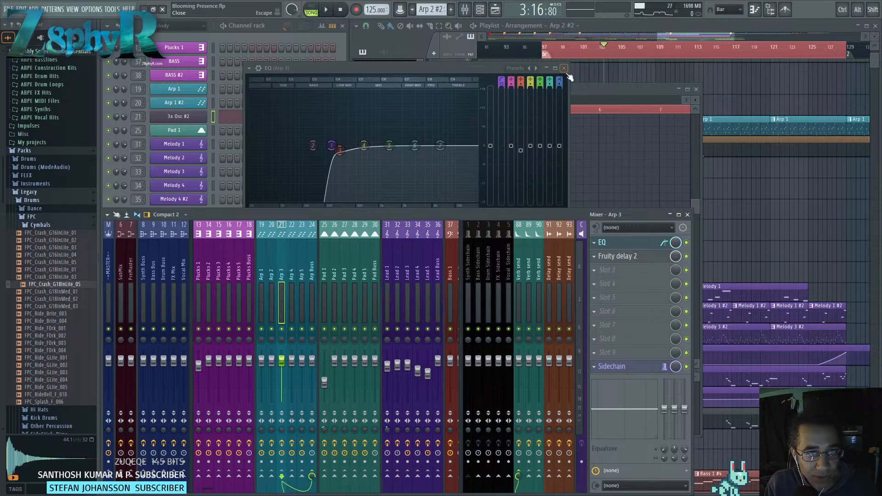
{"action": "left_click_drag", "start_coordinate": [440, 145], "coordinate": [440, 138]}
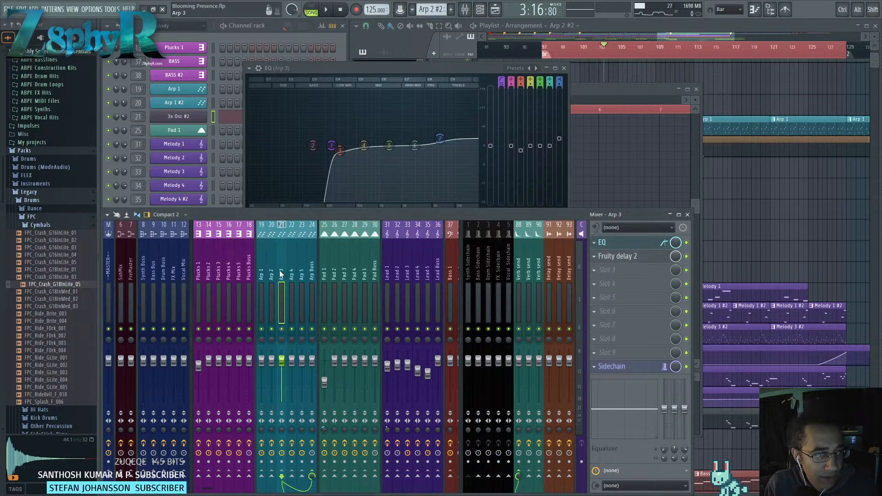
Duplicate the two descending arp runs in the 3x Osc piano roll up to bar 12 and delete the stray short notes in bar 9.
{"action": "key", "text": "F7"}
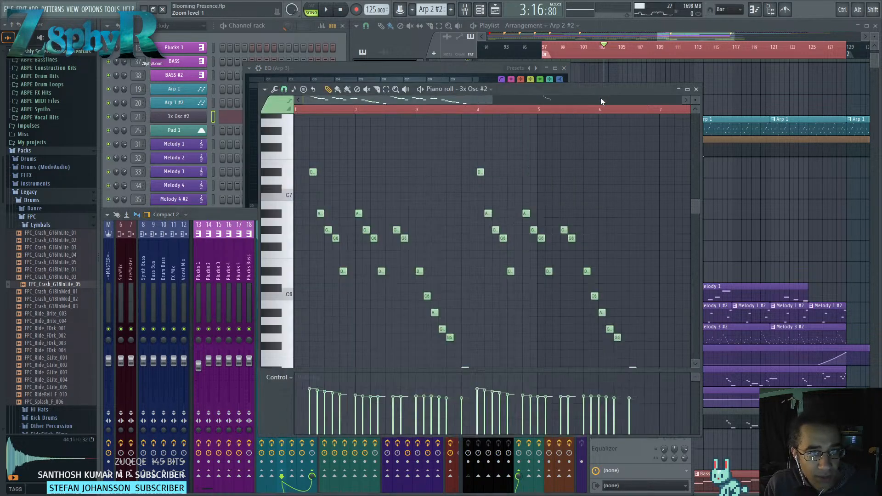
{"action": "scroll", "coordinate": [542, 212], "scroll_direction": "down", "scroll_amount": 3}
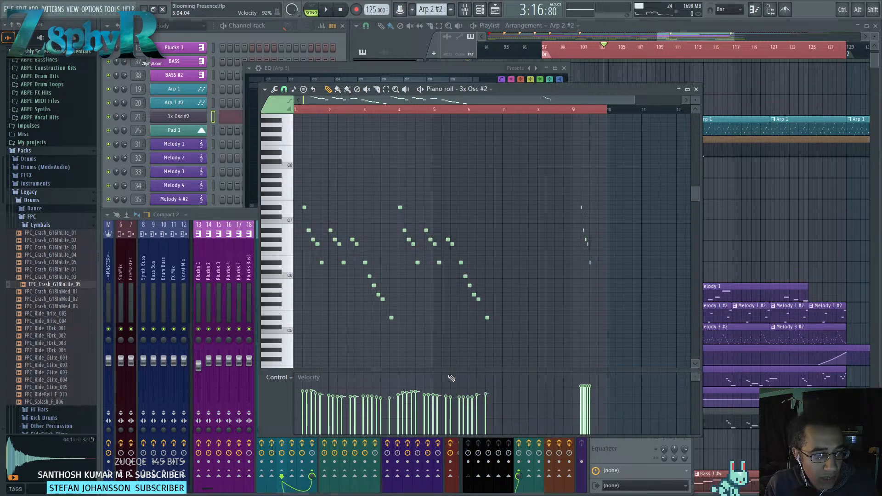
{"action": "mouse_move", "coordinate": [530, 343]}
{"action": "left_mouse_down"}
{"action": "mouse_move", "coordinate": [301, 205]}
{"action": "mouse_move", "coordinate": [443, 205]}
{"action": "mouse_move", "coordinate": [491, 217]}
{"action": "left_mouse_up"}
{"action": "right_click", "coordinate": [581, 207]}
{"action": "right_click", "coordinate": [584, 239]}
{"action": "right_click", "coordinate": [584, 230]}
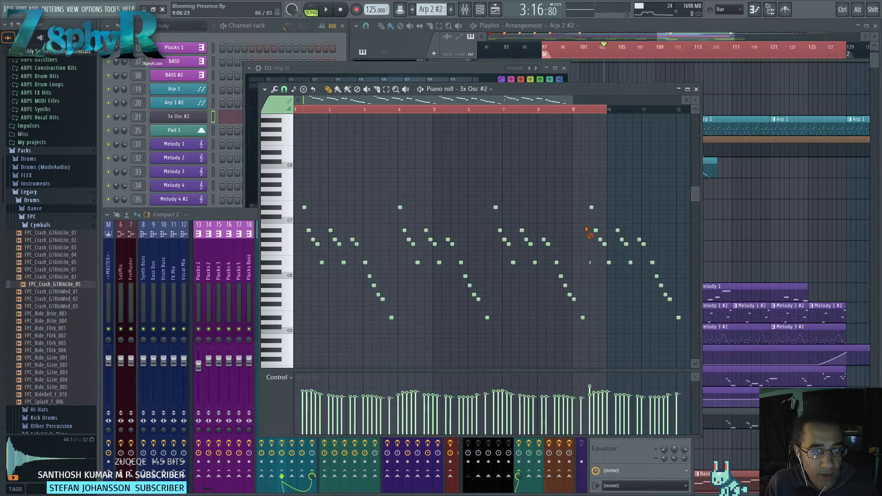
{"action": "right_click", "coordinate": [592, 264]}
{"action": "scroll", "coordinate": [561, 117], "scroll_direction": "right", "scroll_amount": 4}
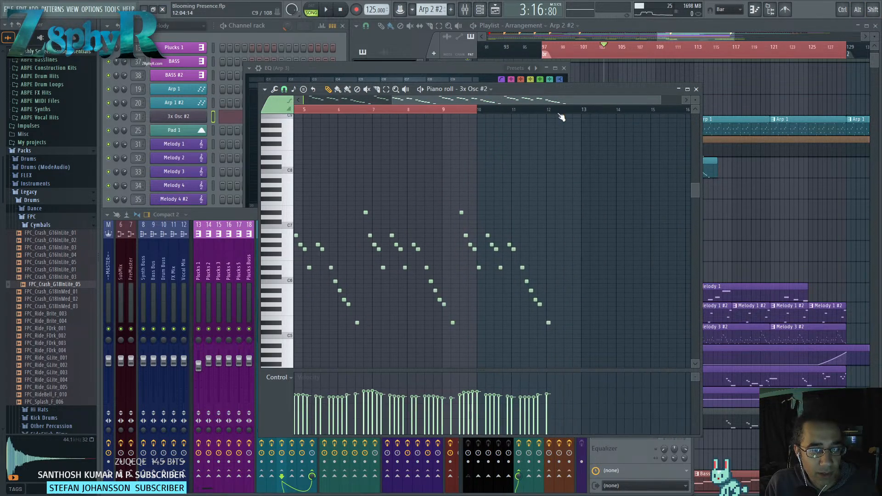
Extend the arp pattern to the start of bar 13 and return to the playlist.
{"action": "right_click", "coordinate": [587, 111]}
{"action": "left_click", "coordinate": [544, 158], "text": "ctrl"}
{"action": "scroll", "coordinate": [488, 176], "scroll_direction": "up", "scroll_amount": 3}
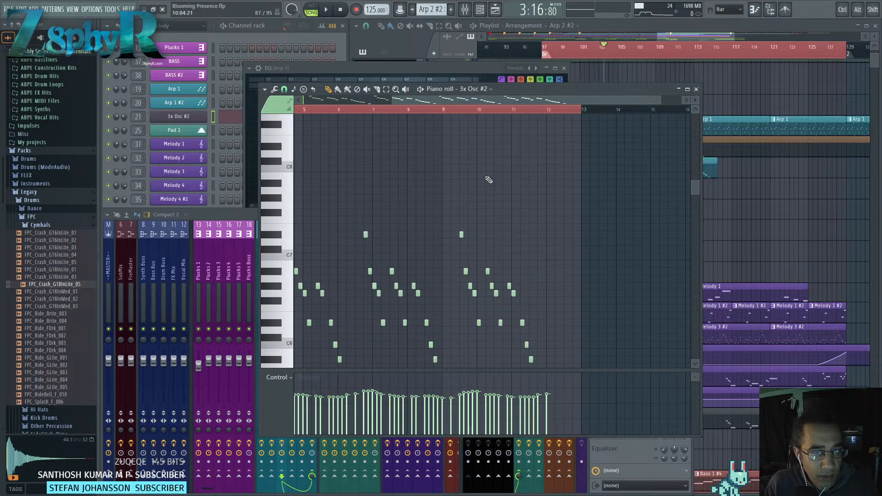
{"action": "scroll", "coordinate": [488, 177], "scroll_direction": "down", "scroll_amount": 4}
{"action": "scroll", "coordinate": [489, 179], "scroll_direction": "left", "scroll_amount": 4}
{"action": "left_click", "coordinate": [735, 192], "text": "ctrl"}
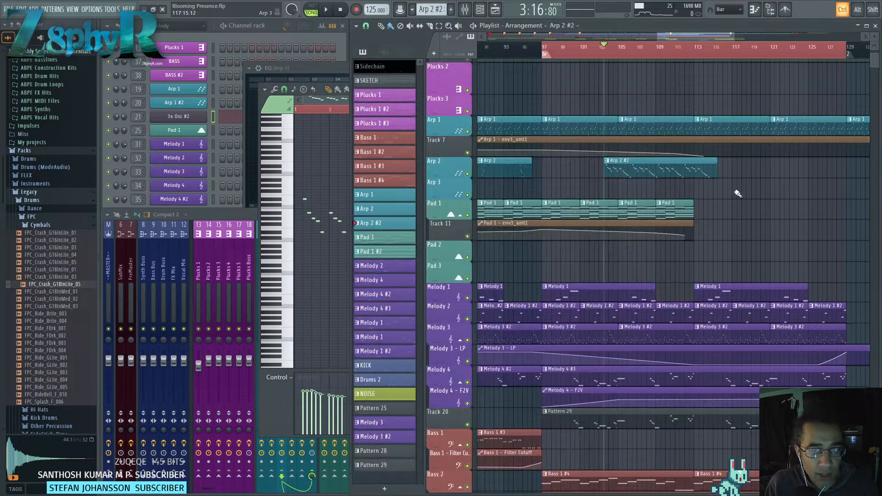
Set the coarse pitch of 3x Osc oscillator 3 to 0 semitones while the song plays.
{"action": "key", "text": "space"}
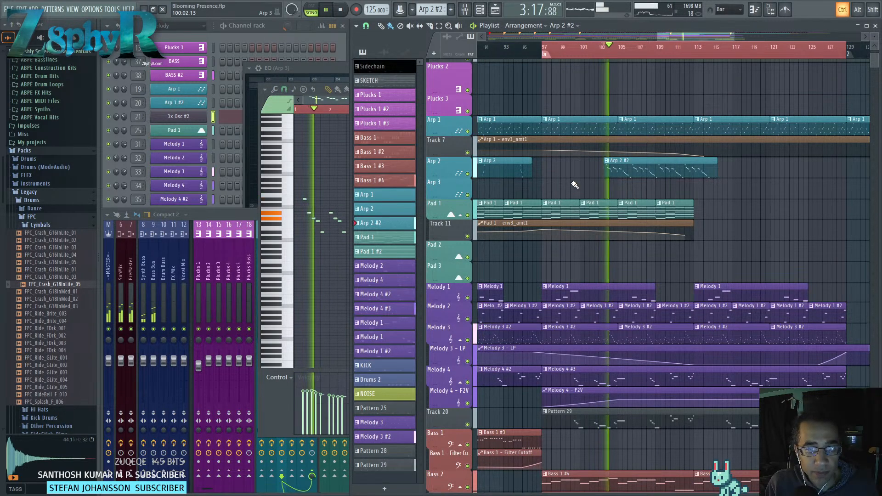
{"action": "left_click", "coordinate": [124, 116]}
{"action": "left_click", "coordinate": [164, 117]}
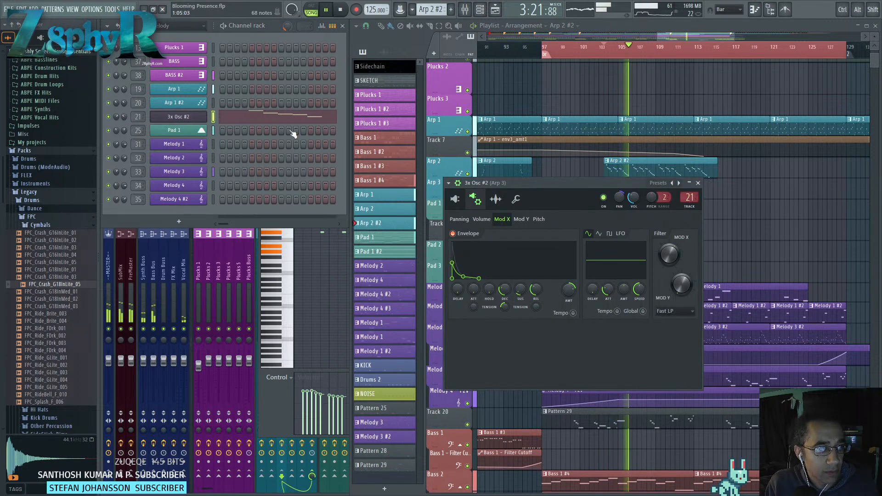
{"action": "left_click", "coordinate": [455, 199]}
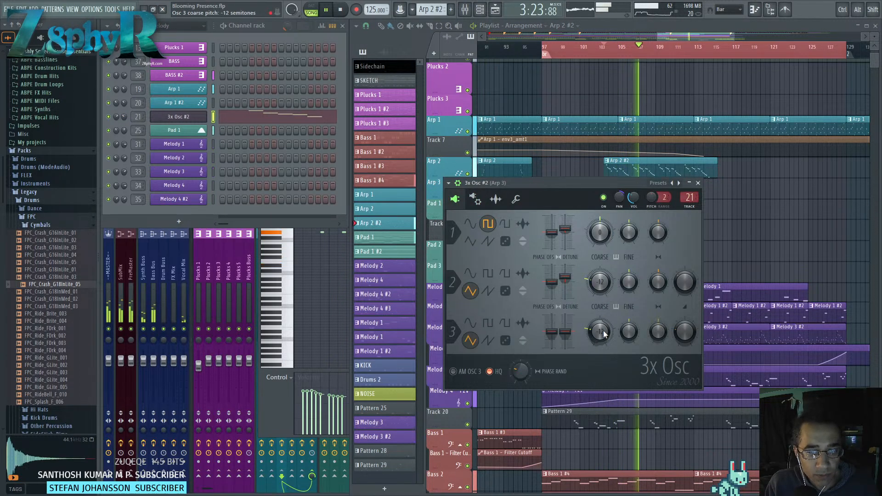
{"action": "left_click_drag", "start_coordinate": [600, 331], "coordinate": [600, 317]}
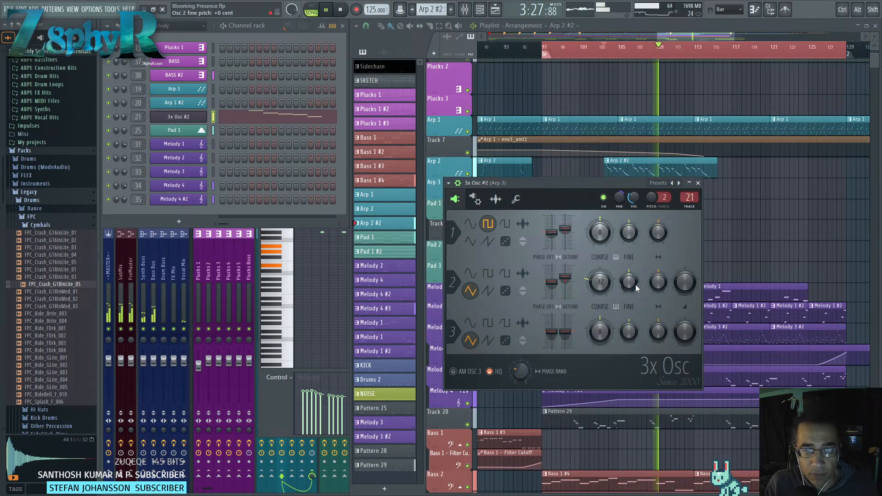
Place a second Arp 2 #2 clip directly after the first on the Arp 2 track and audition the section.
{"action": "left_click", "coordinate": [722, 175]}
{"action": "left_click", "coordinate": [727, 167]}
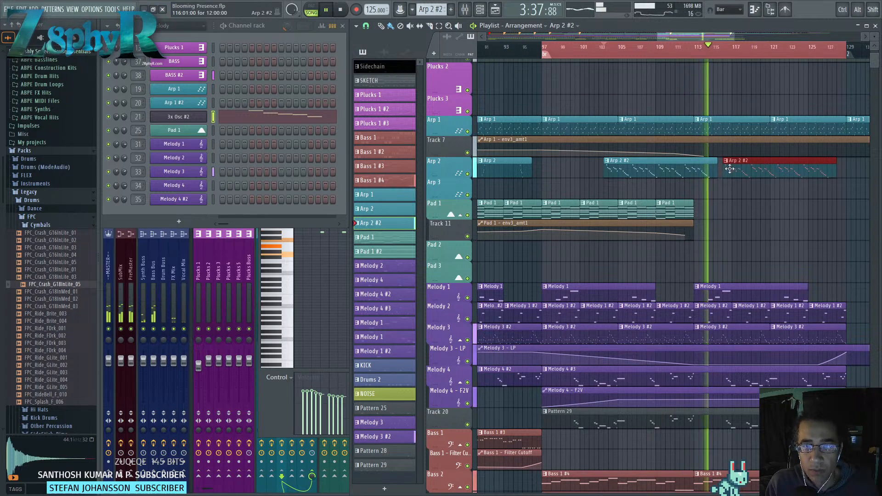
{"action": "mouse_move", "coordinate": [715, 167]}
{"action": "left_mouse_down"}
{"action": "mouse_move", "coordinate": [706, 167]}
{"action": "mouse_move", "coordinate": [723, 171]}
{"action": "left_mouse_up"}
{"action": "key", "text": "space"}
{"action": "key", "text": "space"}
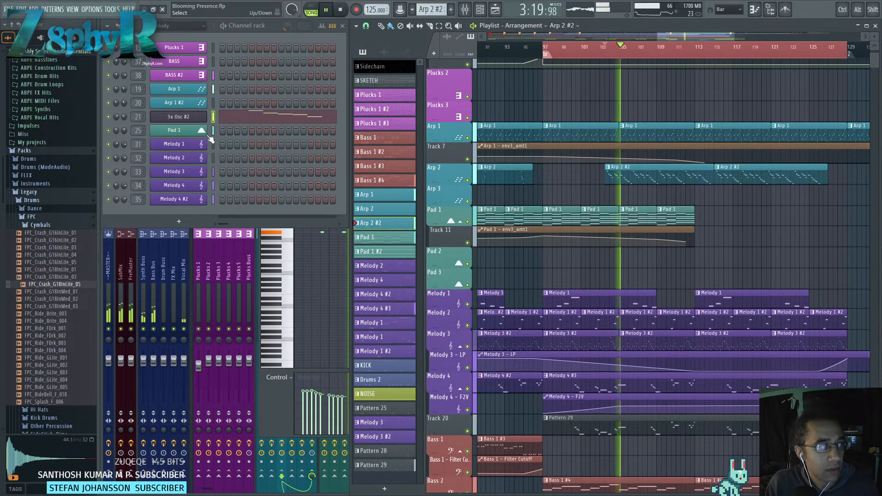
{"action": "key", "text": "space"}
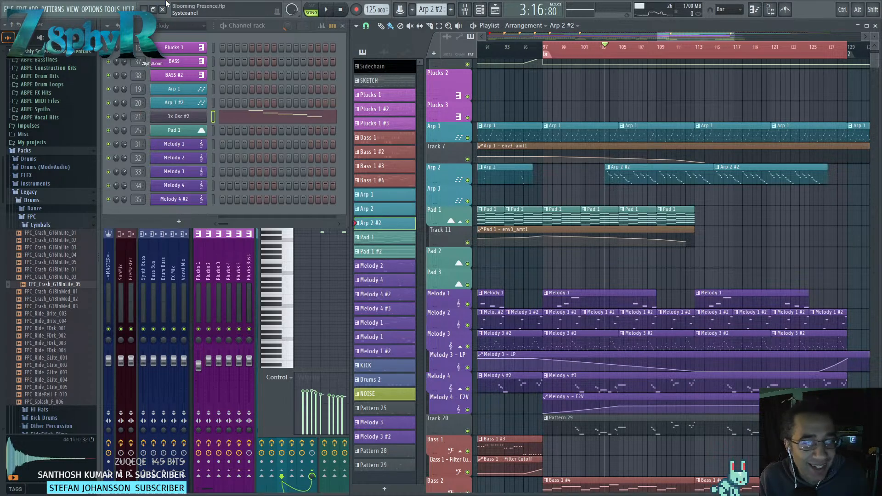
Set the song position to bar 97, move both arp clips to the Arp 3 track and rename their pattern Arp 3.
{"action": "left_click", "coordinate": [544, 53]}
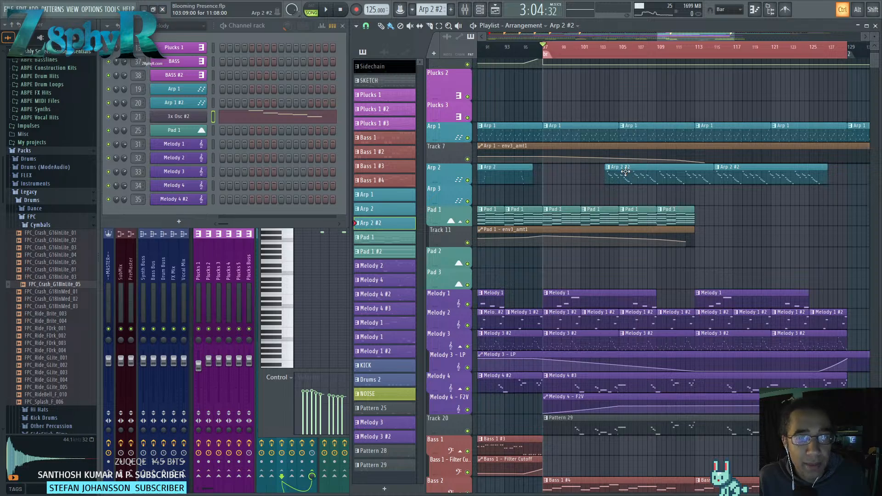
{"action": "left_click_drag", "start_coordinate": [626, 171], "coordinate": [541, 170]}
{"action": "right_click", "coordinate": [455, 185]}
{"action": "left_click", "coordinate": [478, 223]}
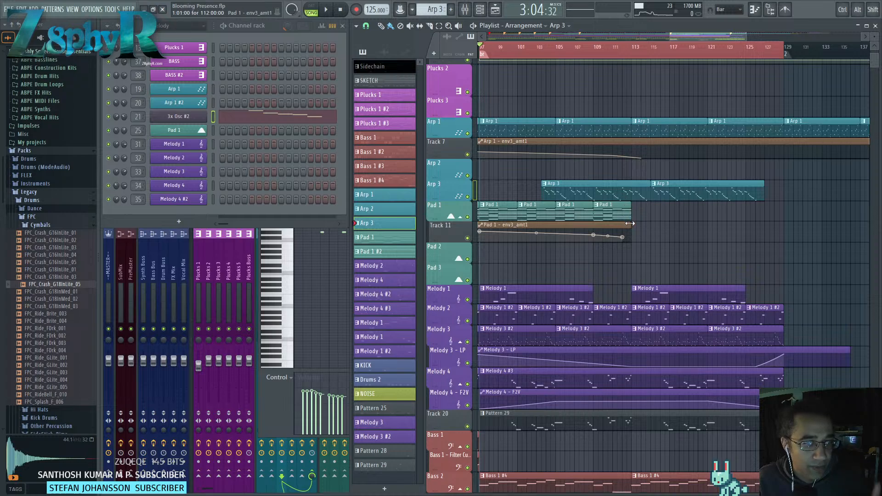
Extend the Pad 1 clips and env3_amt1 automation to about bar 129, dipping the curve to 0% near bar 117 and raising it near bar 126.
{"action": "left_click_drag", "start_coordinate": [631, 226], "coordinate": [778, 228]}
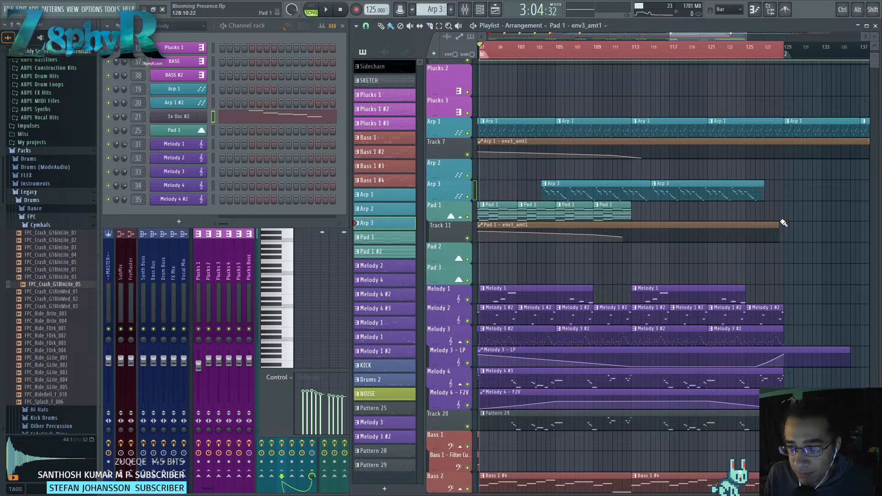
{"action": "mouse_move", "coordinate": [664, 206]}
{"action": "left_mouse_down"}
{"action": "mouse_move", "coordinate": [499, 216]}
{"action": "mouse_move", "coordinate": [654, 213]}
{"action": "left_mouse_up"}
{"action": "right_click", "coordinate": [668, 241]}
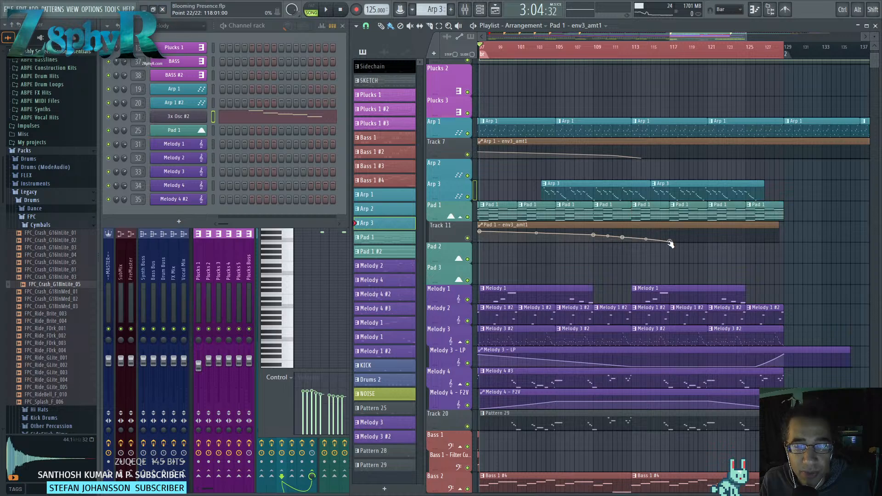
{"action": "left_click", "coordinate": [755, 238]}
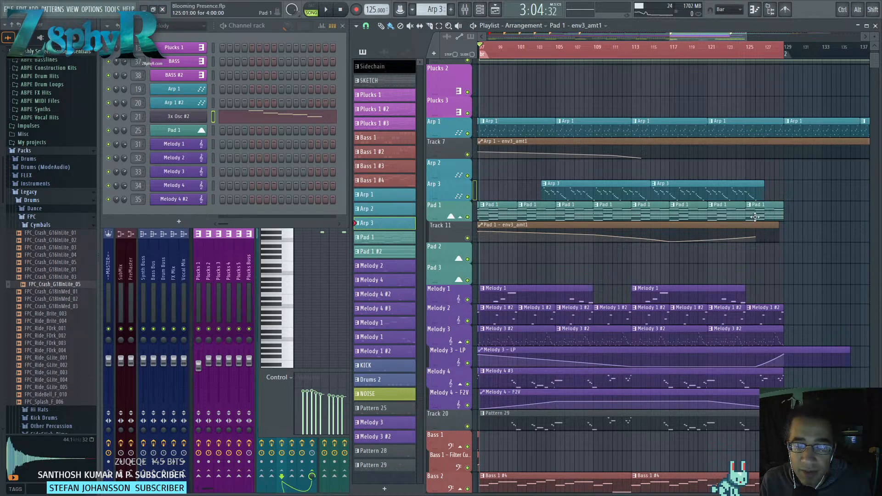
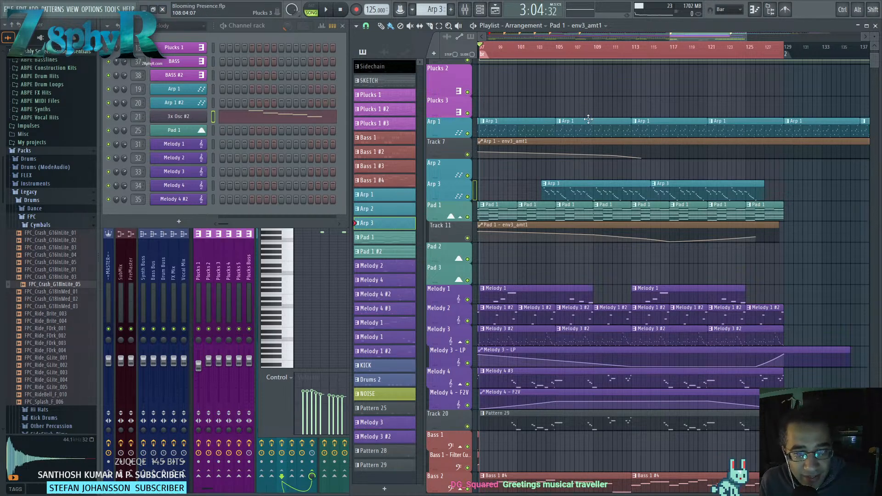
Play the breakdown from bar 97 to hear the extended pad and arp parts.
{"action": "scroll", "coordinate": [639, 199], "scroll_direction": "left", "scroll_amount": 4}
{"action": "left_click_drag", "start_coordinate": [626, 189], "coordinate": [605, 197]}
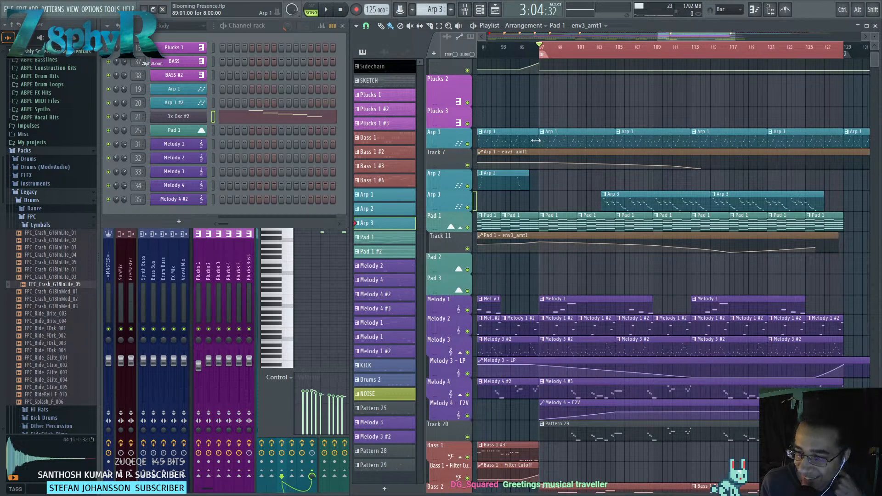
{"action": "key", "text": "space"}
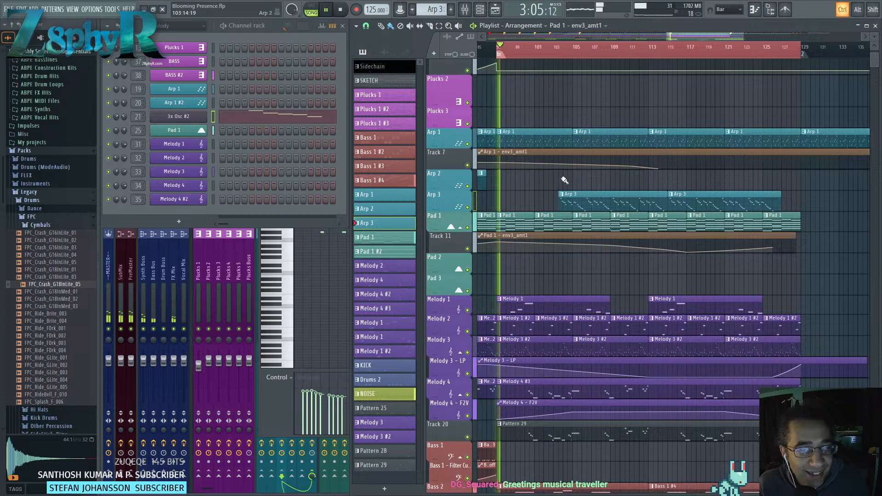
{"action": "key", "text": "space"}
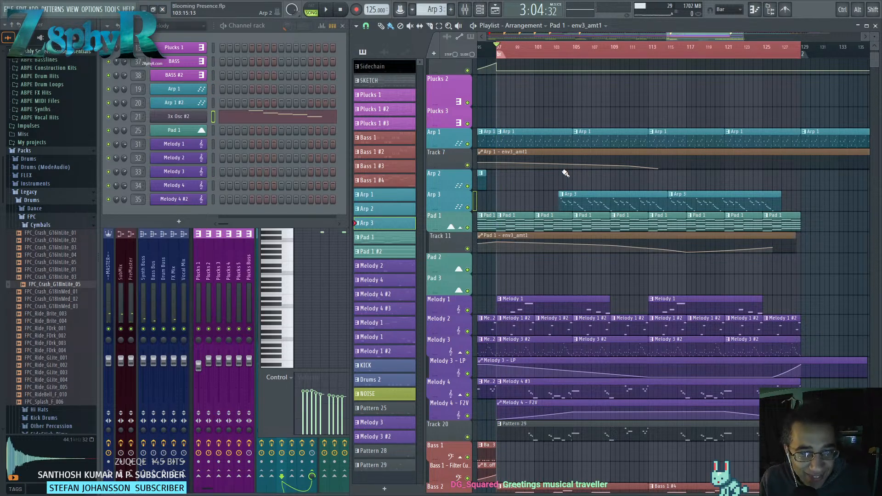
{"action": "key", "text": "space"}
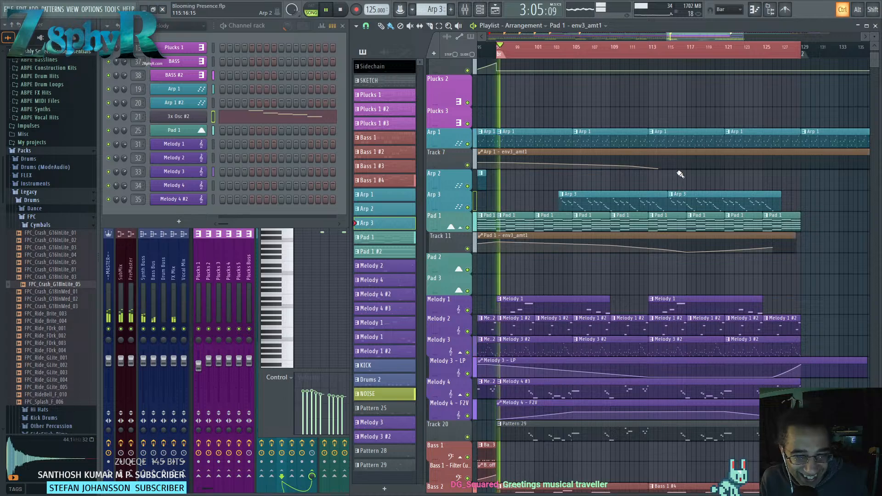
Add a point to the Arp 1 env3_amt1 automation at bar 129 so the curve rises again toward the section's end.
{"action": "scroll", "coordinate": [715, 171], "scroll_direction": "down", "scroll_amount": 3}
{"action": "left_click_drag", "start_coordinate": [698, 171], "coordinate": [668, 171]}
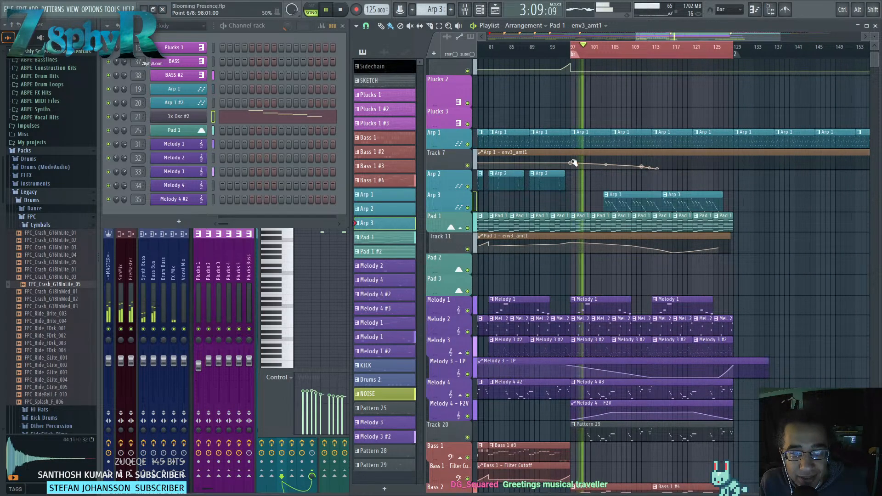
{"action": "left_click", "coordinate": [735, 164]}
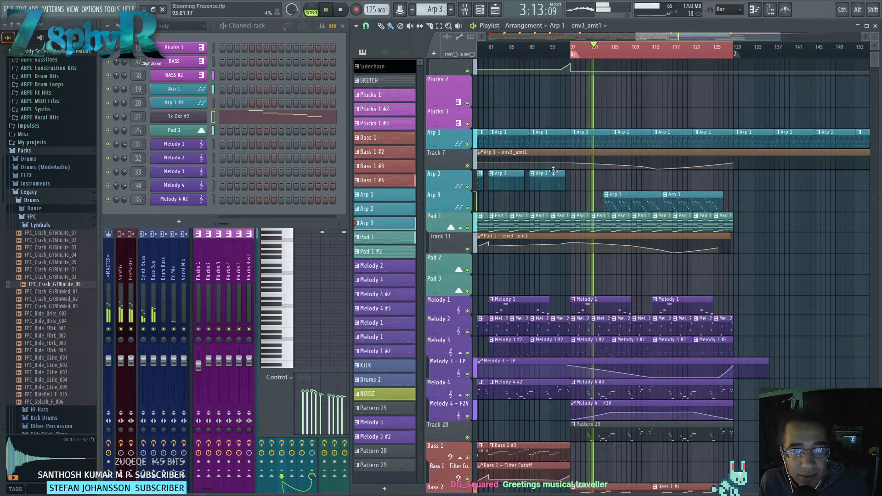
Briefly toggle the Melody 3 track's mute to compare the section with and without it.
{"action": "scroll", "coordinate": [453, 260], "scroll_direction": "down", "scroll_amount": 3}
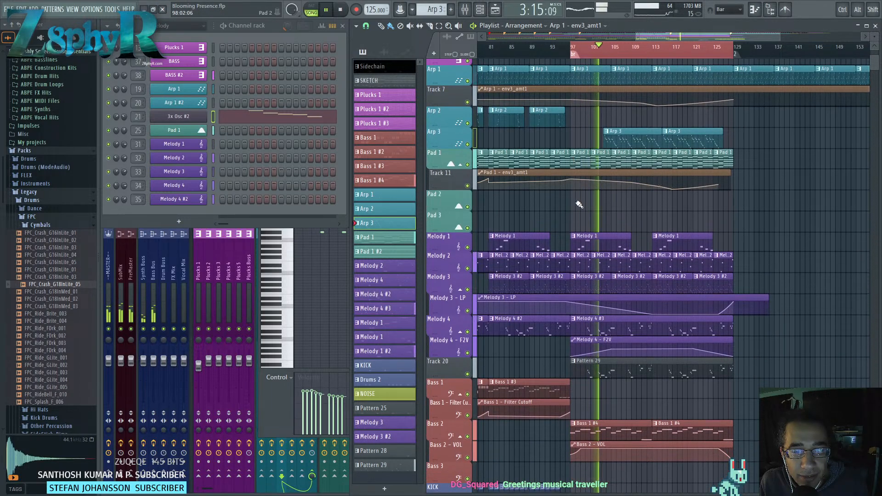
{"action": "left_click", "coordinate": [467, 290]}
{"action": "left_click", "coordinate": [467, 289]}
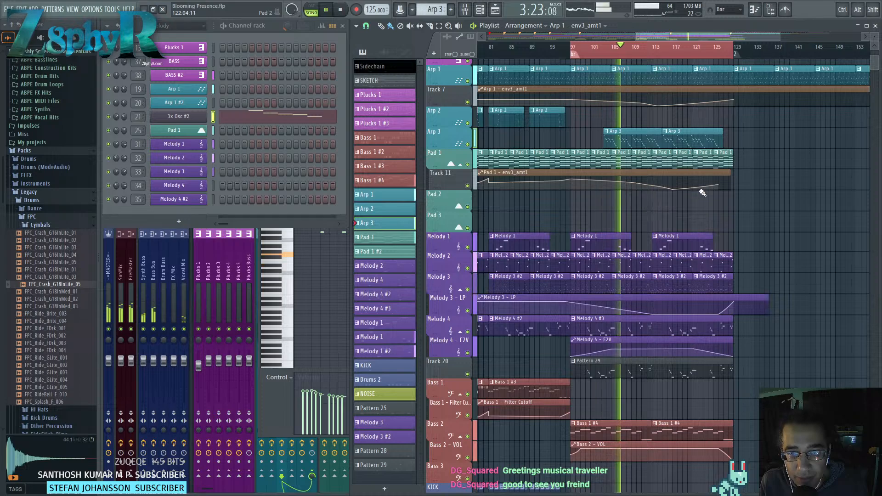
Copy the Pad 1 env3_amt1 automation value of 55% from the point near bar 109 to the clip's last point.
{"action": "right_click", "coordinate": [631, 184]}
{"action": "key", "text": "c"}
{"action": "right_click", "coordinate": [718, 184]}
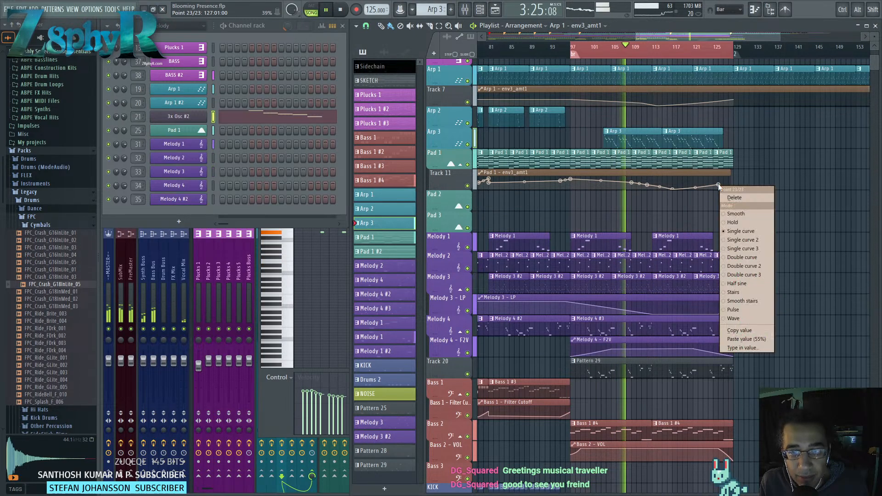
{"action": "key", "text": "v"}
{"action": "left_click", "coordinate": [661, 203], "text": "ctrl"}
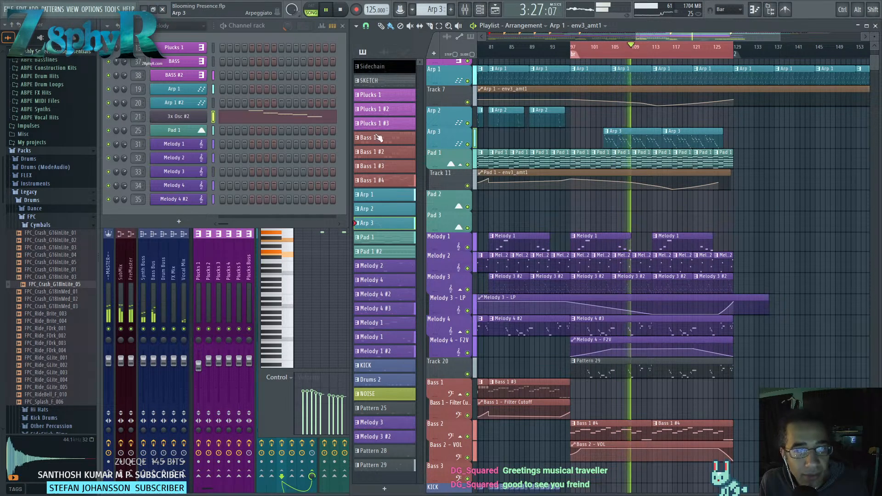
Reopen the 3x Osc of the Arp 3 part and lower oscillator 3's stereo detune slightly.
{"action": "left_click", "coordinate": [179, 116]}
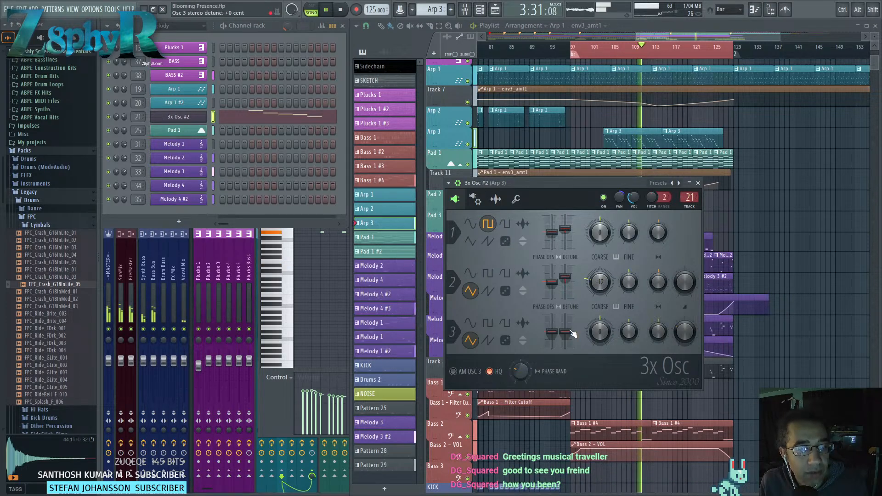
{"action": "left_click_drag", "start_coordinate": [565, 332], "coordinate": [573, 341]}
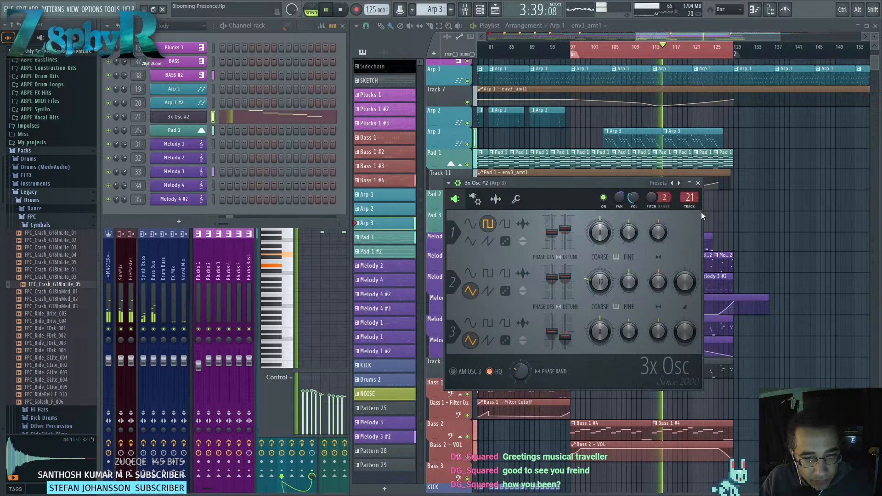
{"action": "left_click_drag", "start_coordinate": [633, 182], "coordinate": [667, 197]}
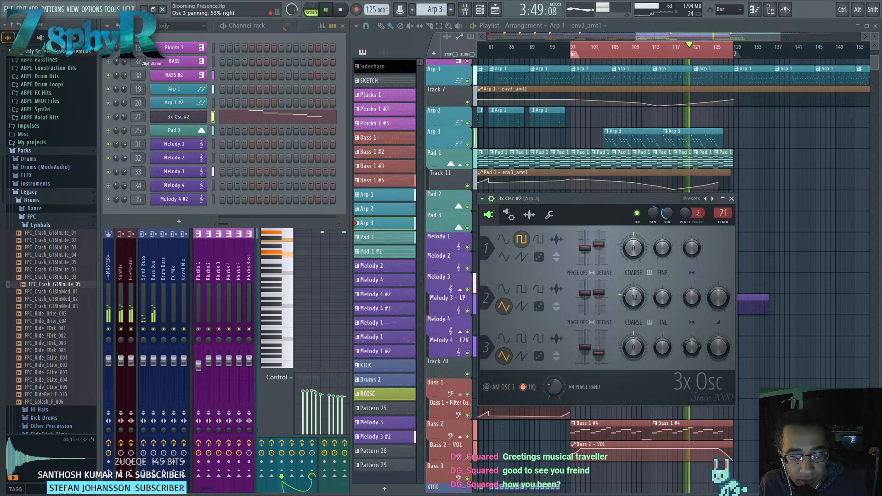
Set oscillator 3's panning in the Arp 3 part's 3x Osc to about 42% right and stop playback.
{"action": "left_click_drag", "start_coordinate": [697, 342], "coordinate": [691, 338]}
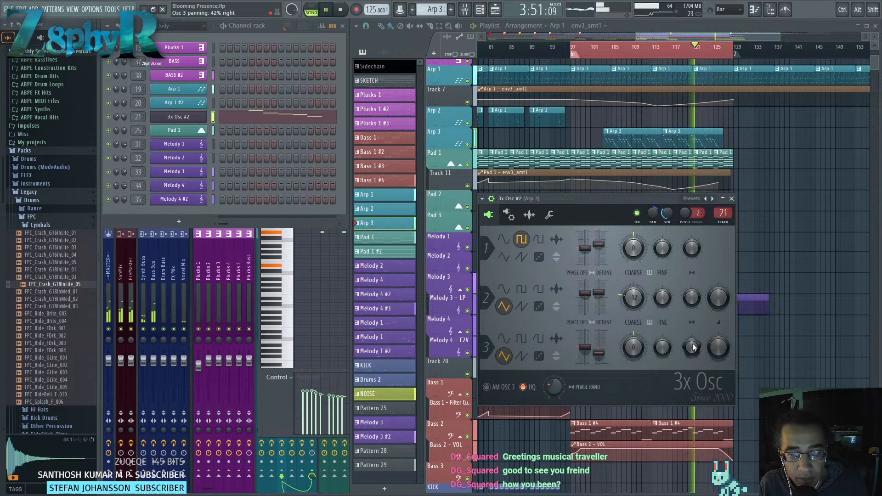
{"action": "left_click", "coordinate": [763, 145], "text": "ctrl"}
{"action": "key", "text": "space"}
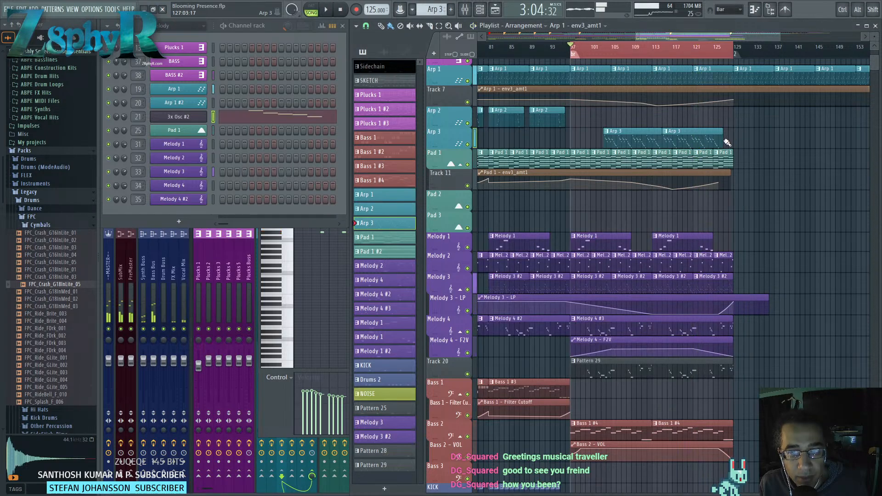
{"action": "double_click", "coordinate": [693, 141]}
{"action": "left_click", "coordinate": [696, 90]}
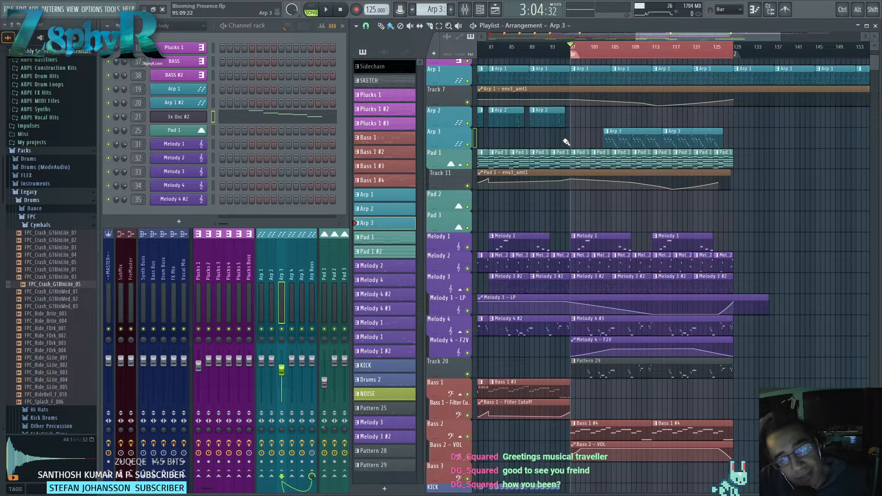
{"action": "scroll", "coordinate": [689, 133], "scroll_direction": "down", "scroll_amount": 8}
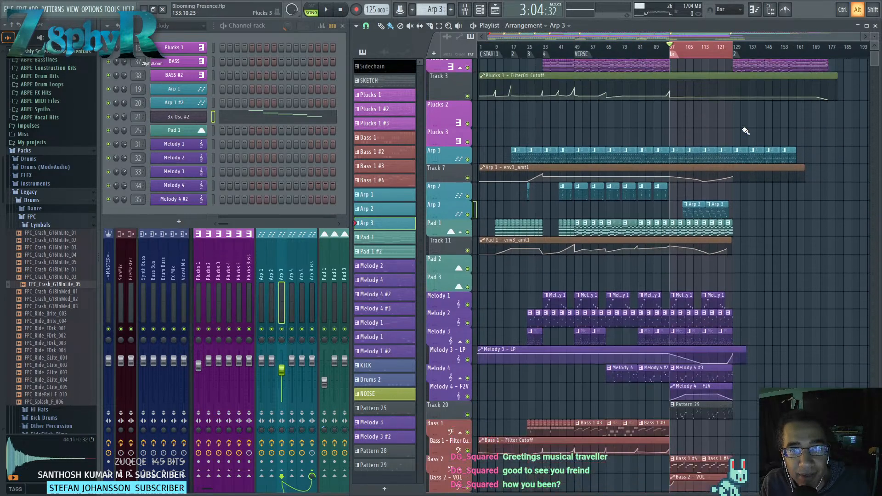
{"action": "scroll", "coordinate": [680, 133], "scroll_direction": "up", "scroll_amount": 4}
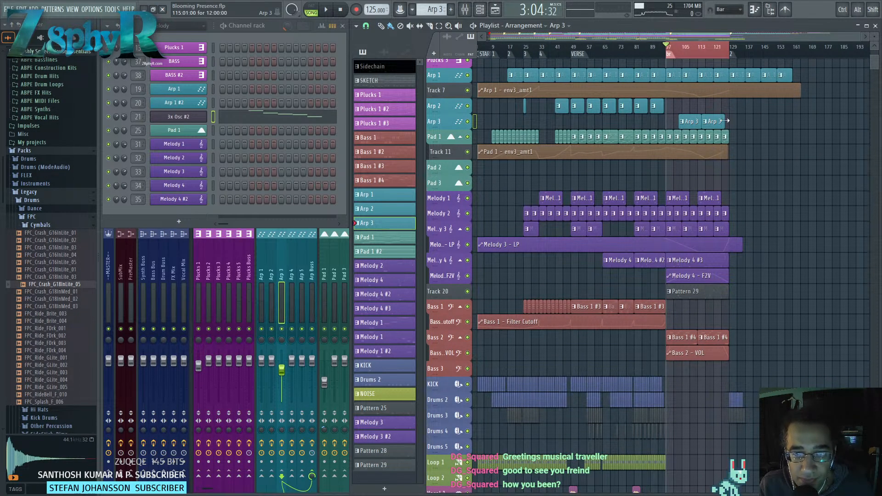
Open the Arp 3 part's notes and its 3x Osc, and review the oscillator, envelope and miscellaneous settings.
{"action": "left_click", "coordinate": [220, 121]}
{"action": "left_click", "coordinate": [197, 118], "text": "shift"}
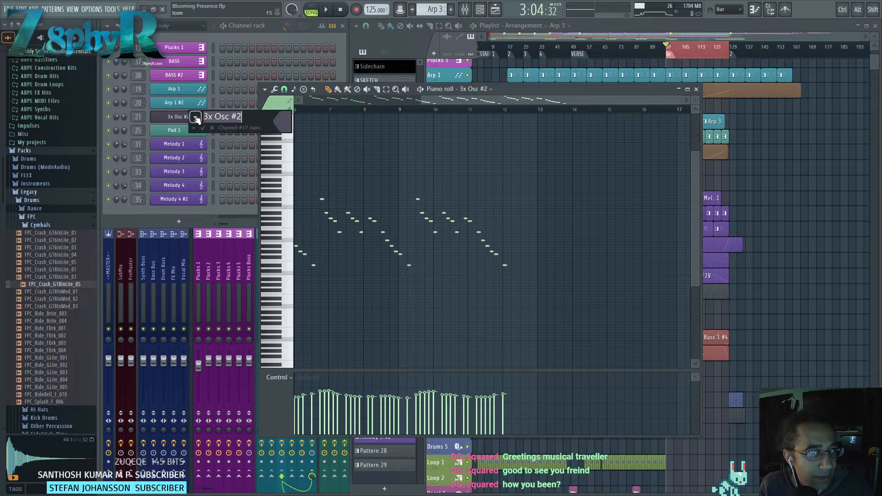
{"action": "left_click", "coordinate": [212, 127]}
{"action": "left_click", "coordinate": [190, 116]}
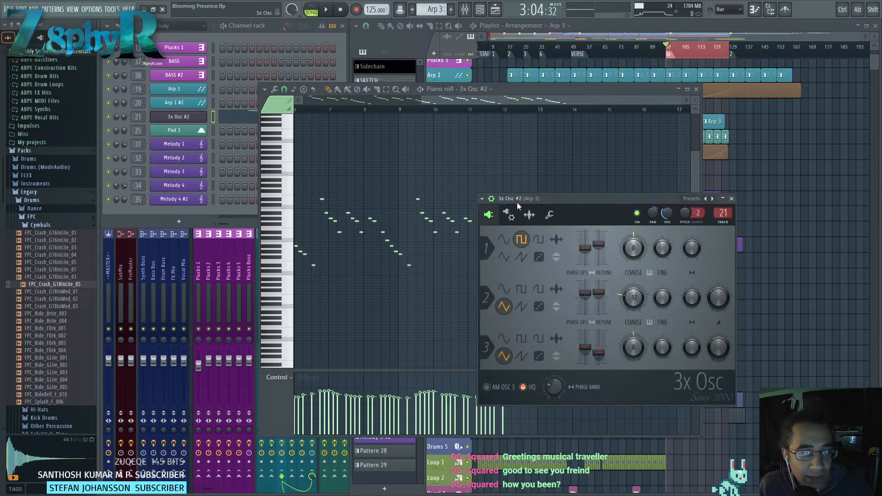
{"action": "left_click", "coordinate": [549, 214]}
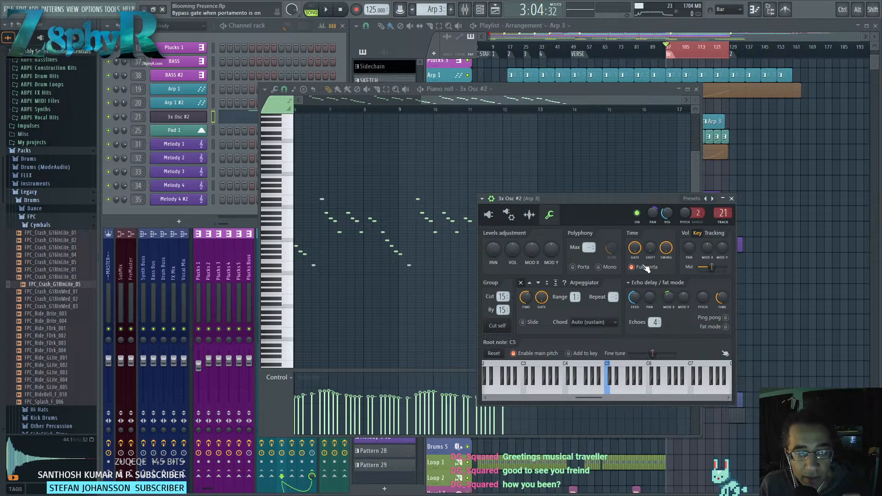
{"action": "left_click", "coordinate": [491, 218]}
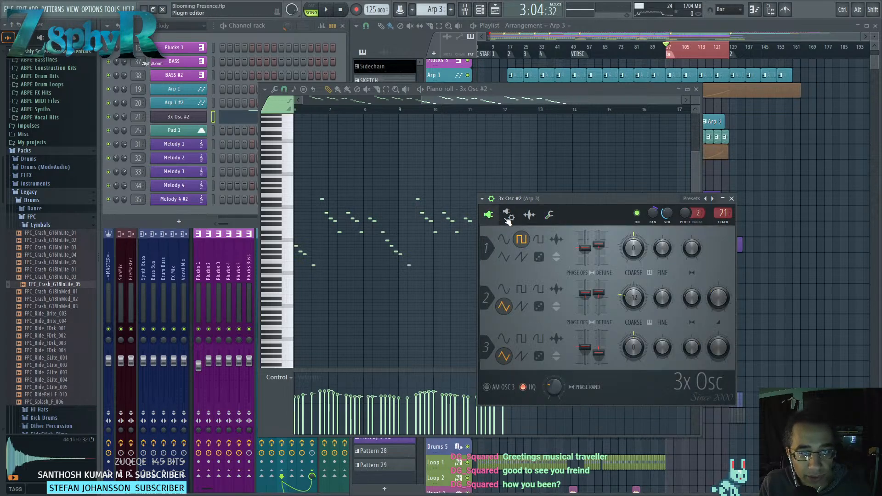
{"action": "left_click", "coordinate": [527, 217]}
{"action": "left_click", "coordinate": [509, 218]}
{"action": "left_click", "coordinate": [550, 215]}
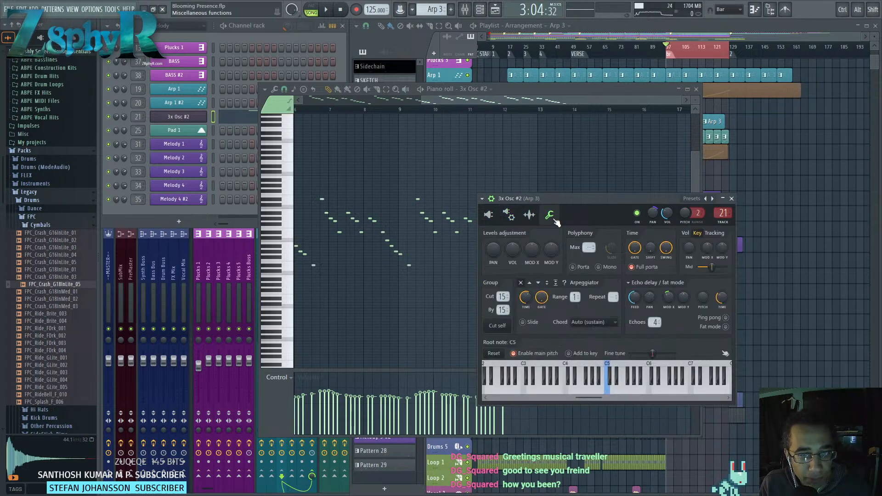
Play the section while raising the sustain of Arp 3's filter cutoff envelope and setting the filter frequency to about 46%.
{"action": "key", "text": "space"}
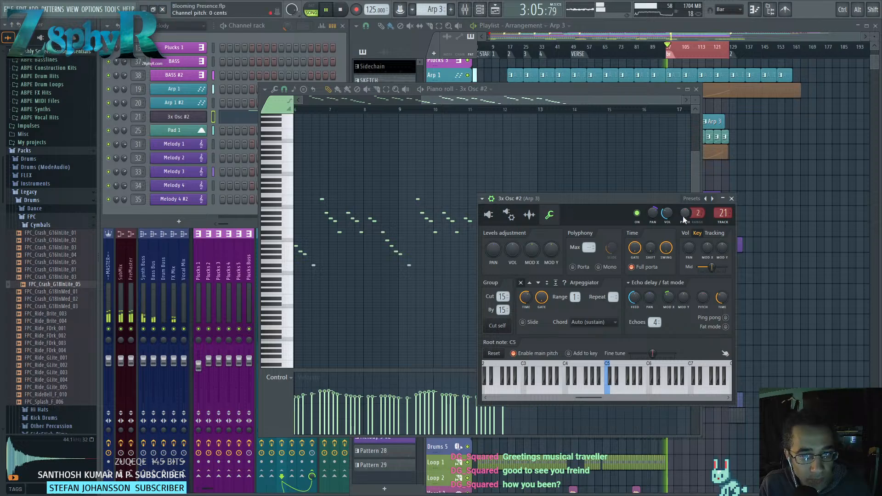
{"action": "left_click", "coordinate": [509, 214]}
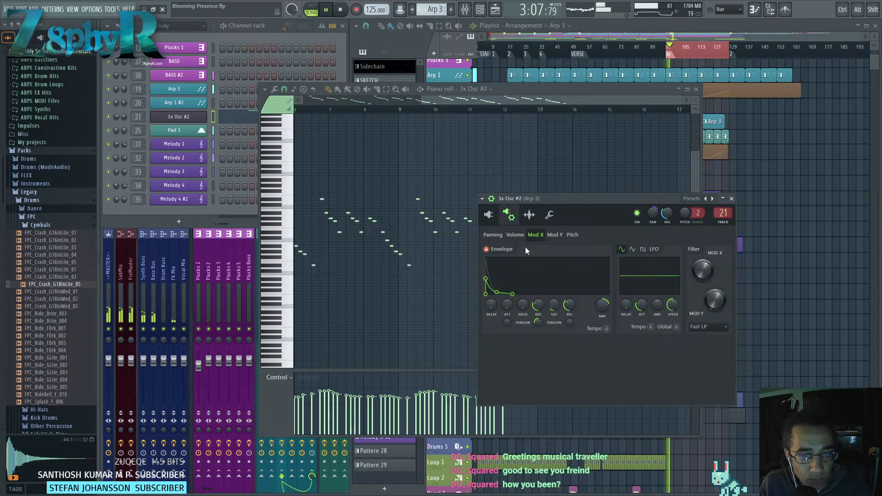
{"action": "mouse_move", "coordinate": [569, 307]}
{"action": "left_mouse_down"}
{"action": "mouse_move", "coordinate": [569, 298]}
{"action": "mouse_move", "coordinate": [554, 303]}
{"action": "left_mouse_up"}
{"action": "left_click", "coordinate": [535, 234]}
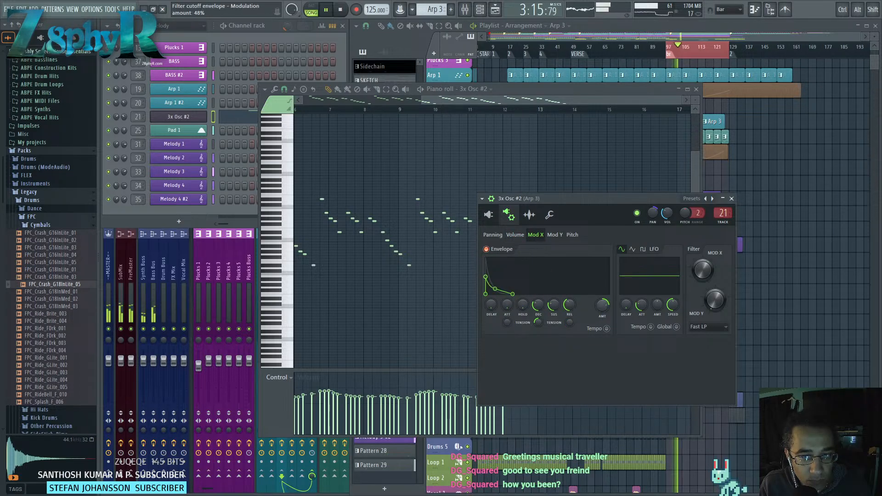
{"action": "mouse_move", "coordinate": [705, 272]}
{"action": "left_mouse_down"}
{"action": "mouse_move", "coordinate": [705, 284]}
{"action": "mouse_move", "coordinate": [708, 267]}
{"action": "left_mouse_up"}
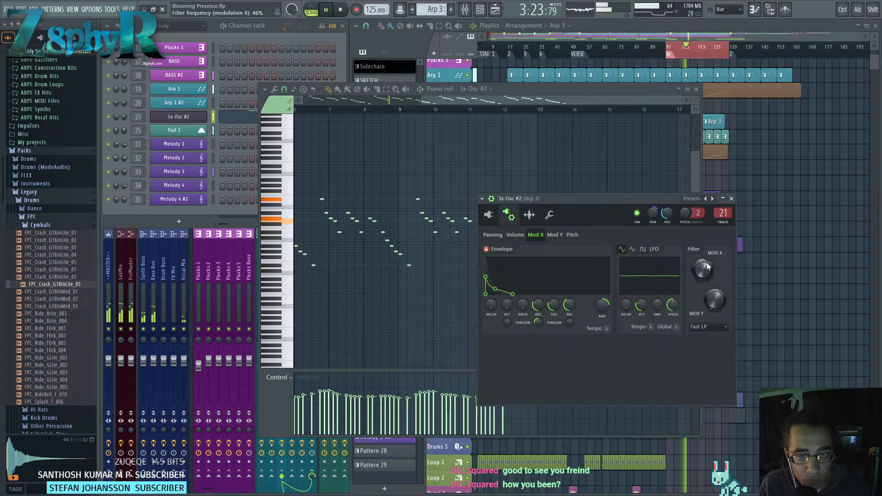
{"action": "left_click_drag", "start_coordinate": [707, 267], "coordinate": [708, 265]}
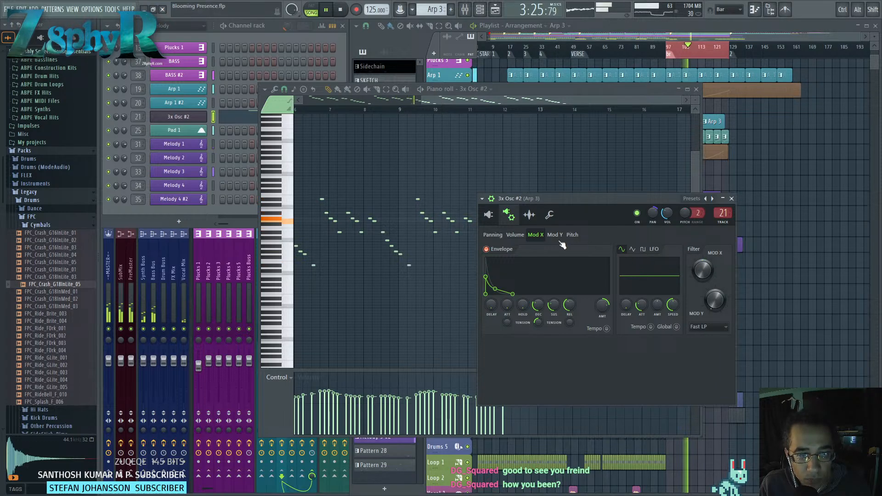
Reshape the Arp 3 mixer track's EQ by lifting the high shelf slightly and dipping the mid and low-mid bands.
{"action": "left_click", "coordinate": [234, 250]}
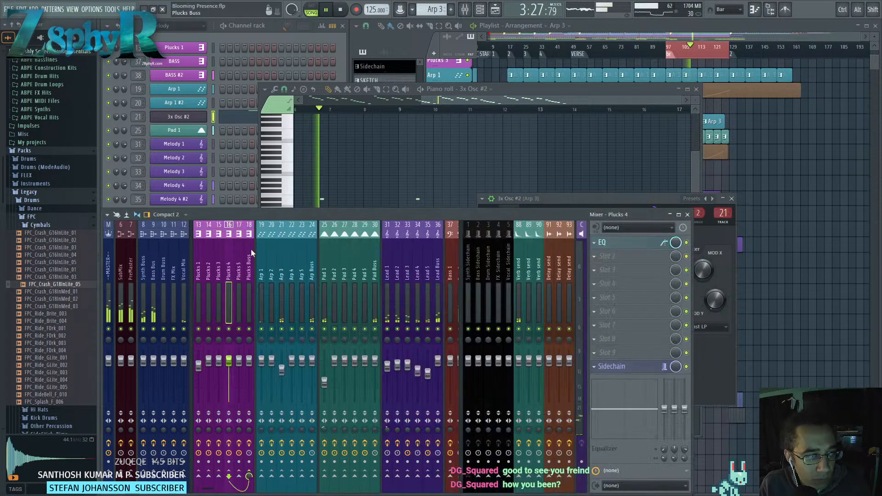
{"action": "left_click", "coordinate": [282, 273]}
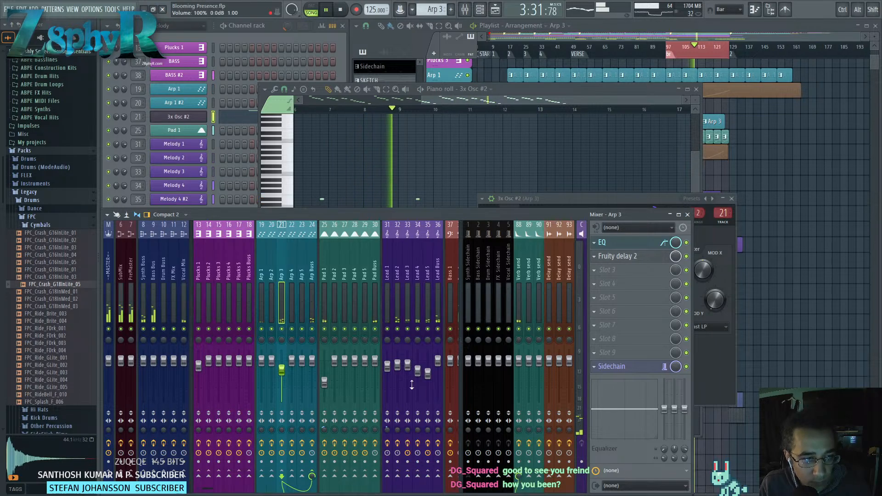
{"action": "left_click", "coordinate": [607, 243]}
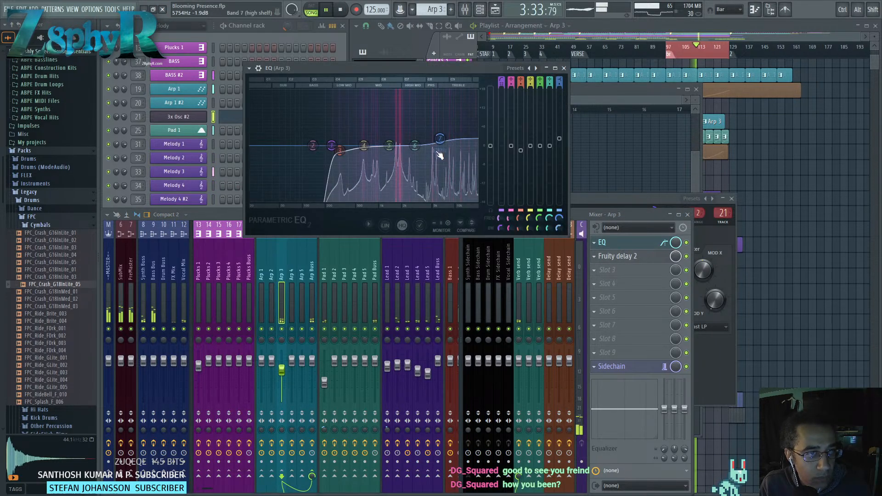
{"action": "left_click_drag", "start_coordinate": [416, 141], "coordinate": [442, 135]}
{"action": "left_click_drag", "start_coordinate": [389, 148], "coordinate": [343, 149]}
{"action": "scroll", "coordinate": [390, 161], "scroll_direction": "down", "scroll_amount": 5}
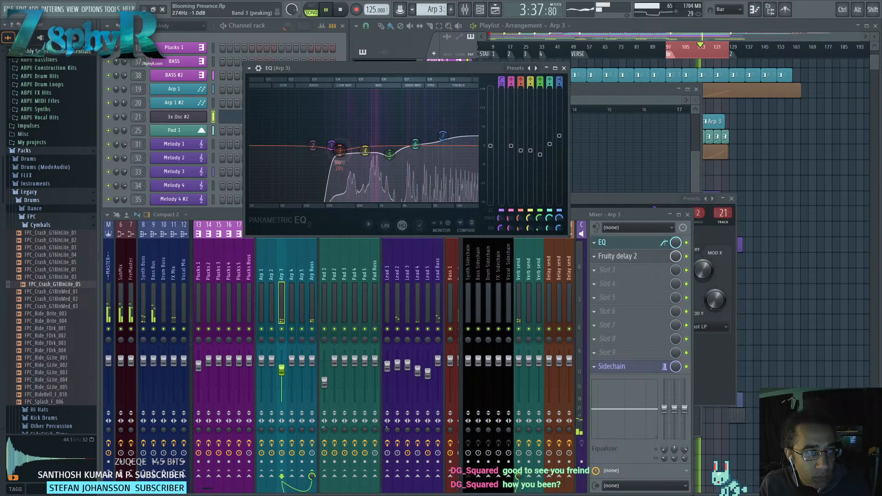
{"action": "left_click", "coordinate": [563, 68]}
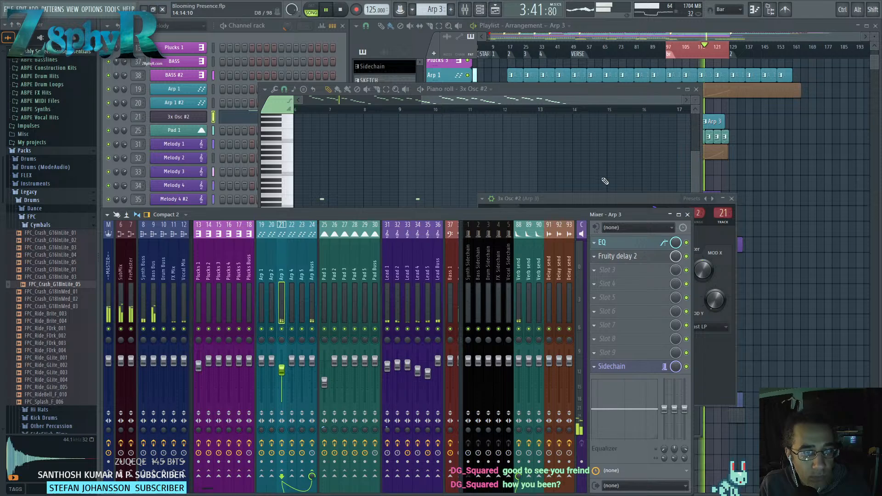
Check the Fruity Delay 2 settings on the Arp 3 mixer track.
{"action": "left_click", "coordinate": [628, 256]}
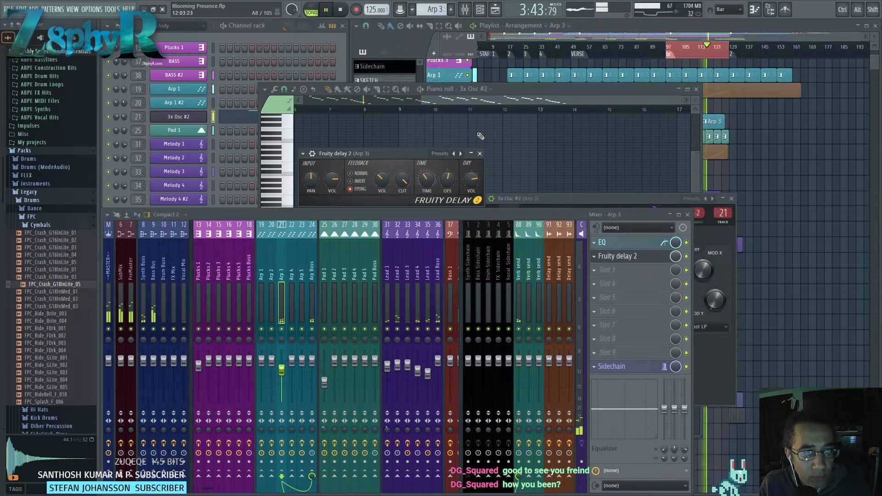
{"action": "left_click", "coordinate": [544, 33]}
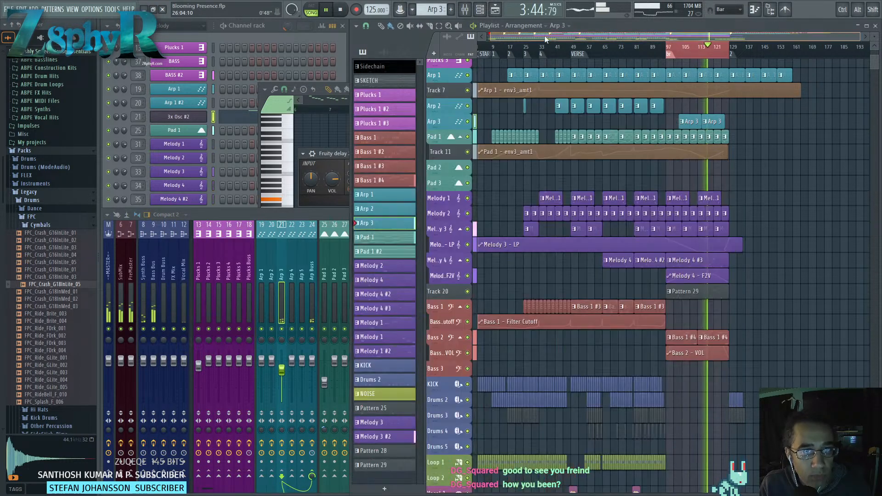
{"action": "left_click", "coordinate": [262, 28]}
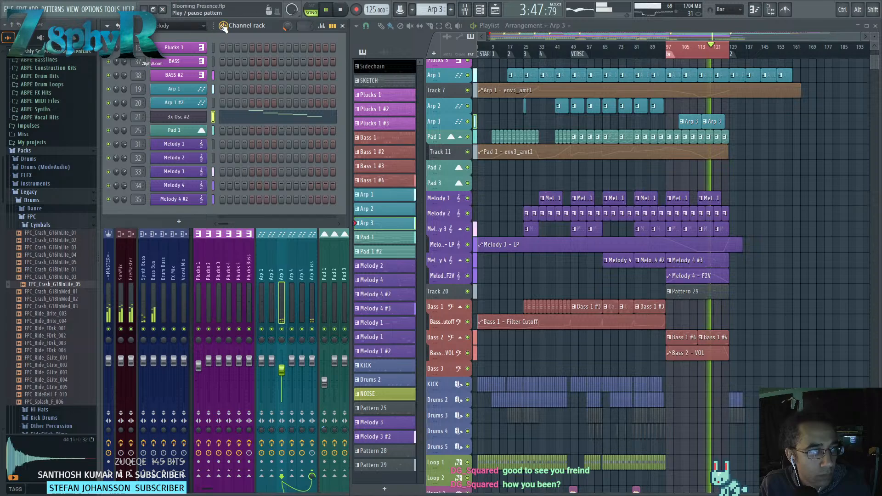
Switch playback to pattern mode and play the Arp 3 pattern on its own with its 3x Osc open.
{"action": "key", "text": "l"}
{"action": "left_click", "coordinate": [199, 115]}
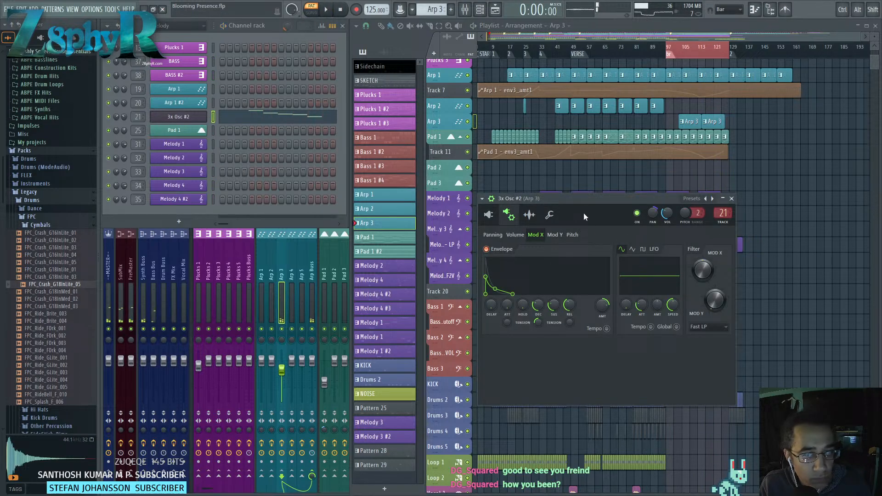
{"action": "key", "text": "space"}
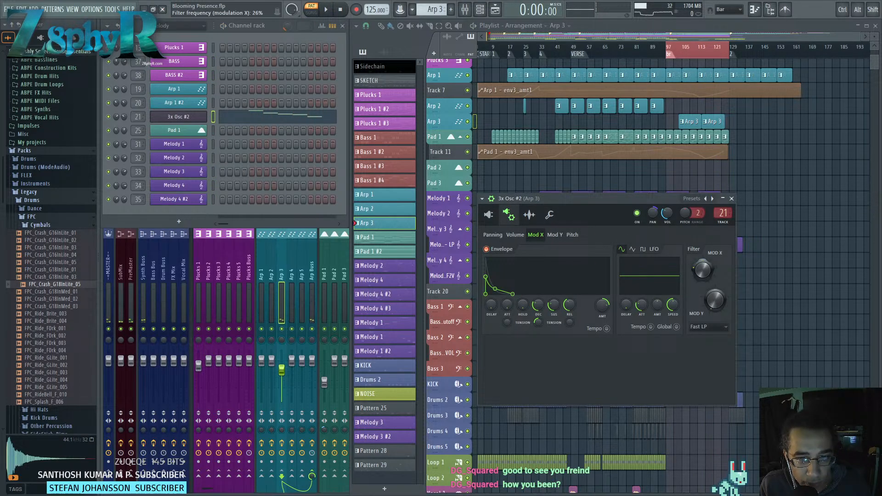
{"action": "key", "text": "space"}
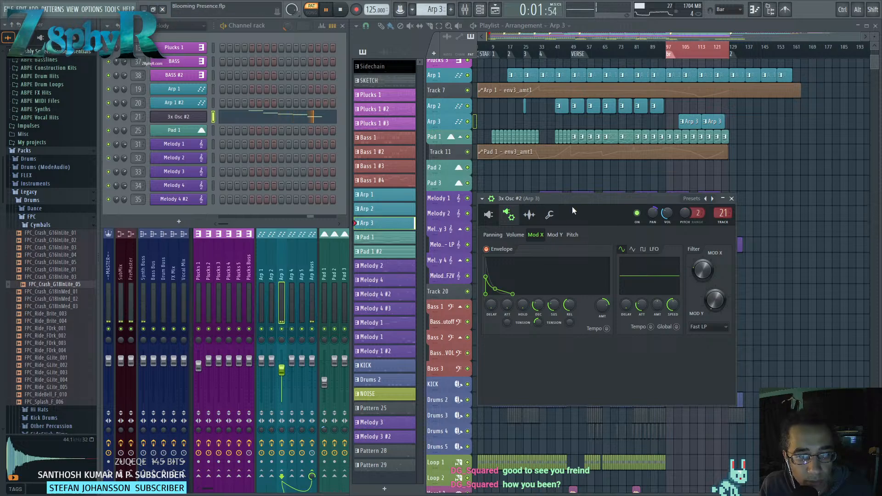
Adjust the decay tension of Arp 3's volume envelope to about -47%.
{"action": "left_click_drag", "start_coordinate": [580, 198], "coordinate": [551, 202]}
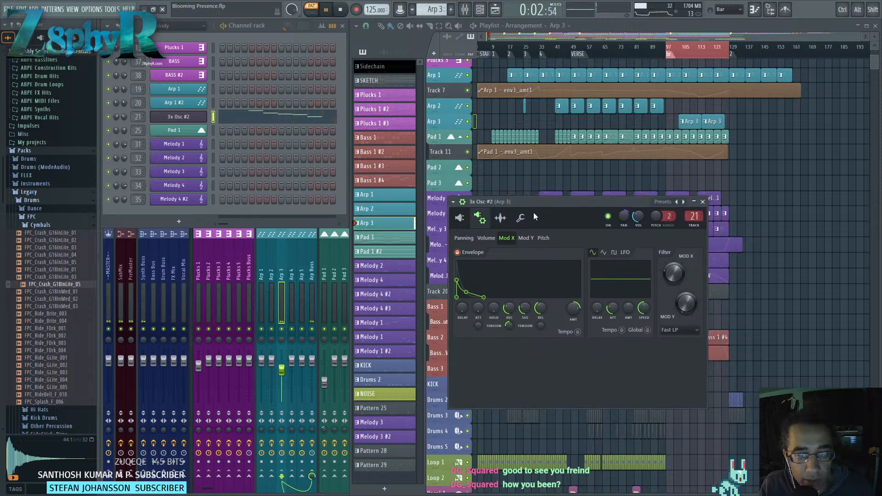
{"action": "left_click", "coordinate": [486, 237]}
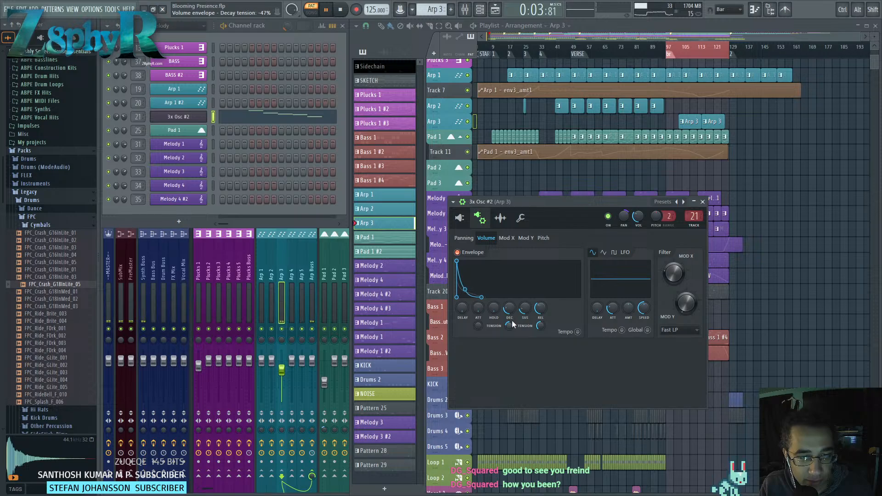
{"action": "left_click_drag", "start_coordinate": [509, 325], "coordinate": [513, 323]}
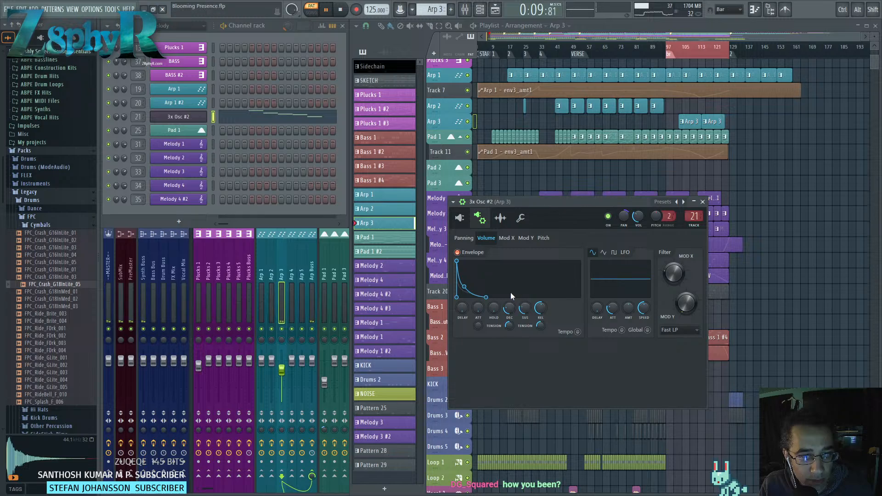
Set oscillator 2's coarse pitch to -12 in the Arp 3 part's 3x Osc.
{"action": "left_click", "coordinate": [468, 219]}
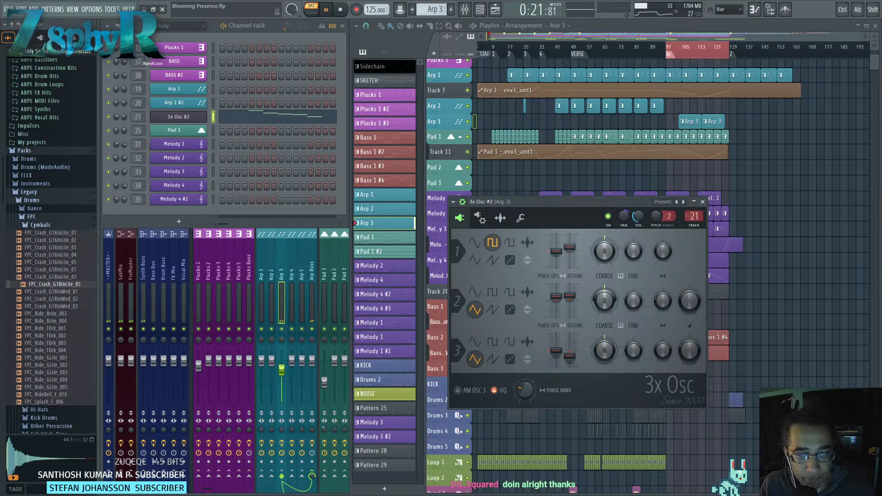
{"action": "left_click_drag", "start_coordinate": [604, 301], "coordinate": [604, 319]}
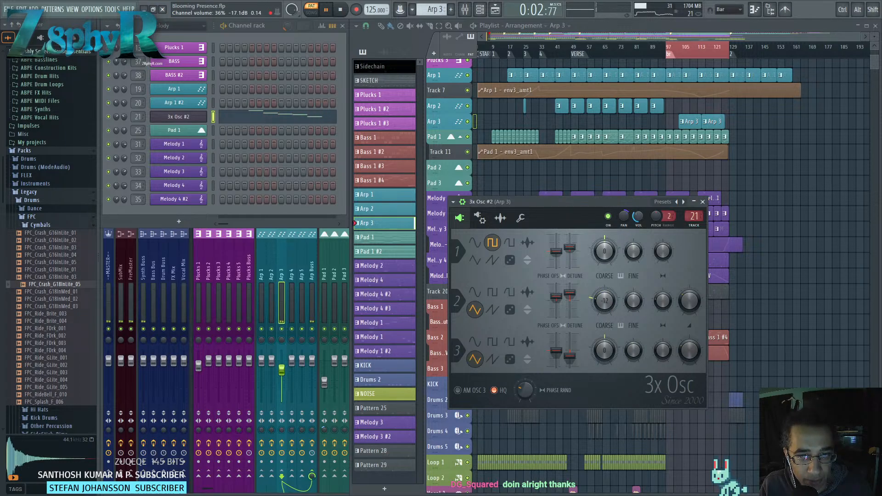
{"action": "left_click", "coordinate": [487, 221]}
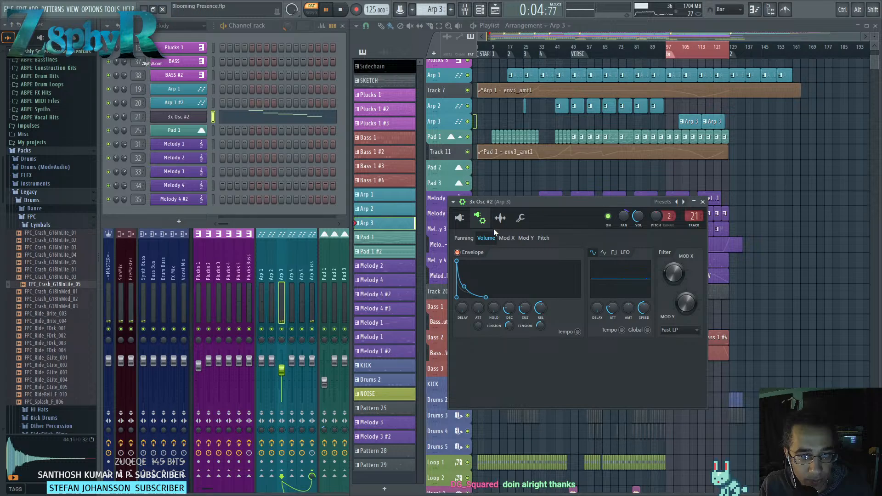
Raise the echo delay feedback of the Arp 3 channel from zero and turn on ping pong for its echoes.
{"action": "left_click", "coordinate": [522, 219]}
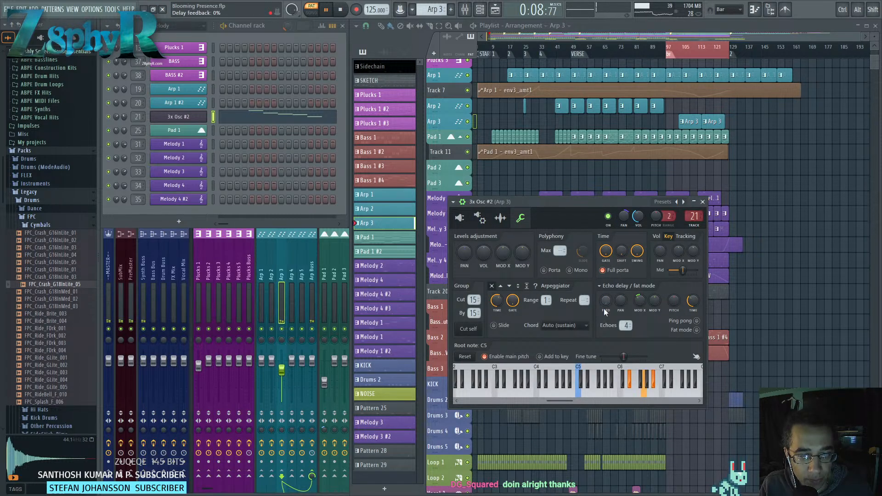
{"action": "left_click_drag", "start_coordinate": [602, 299], "coordinate": [603, 280]}
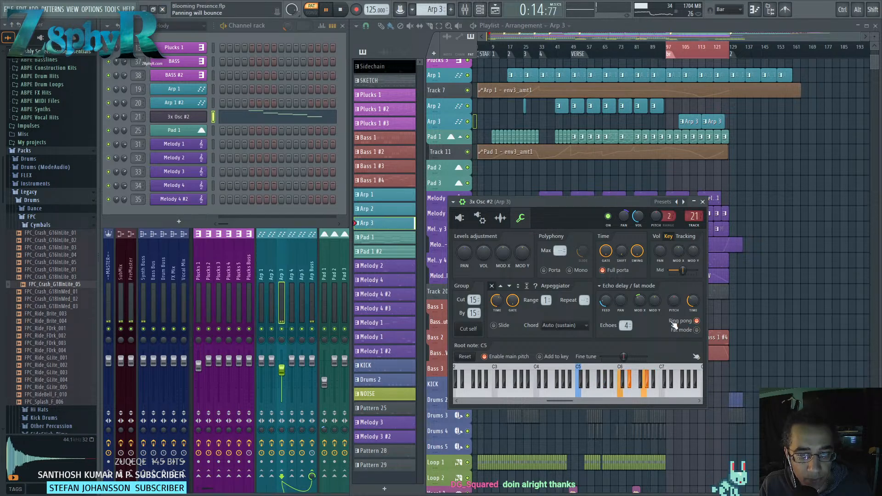
{"action": "left_click_drag", "start_coordinate": [605, 309], "coordinate": [605, 307]}
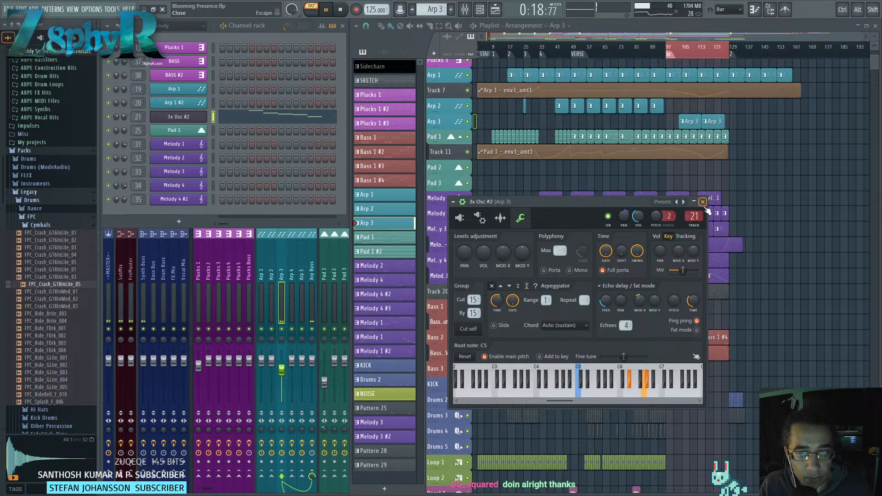
Set Arp 3's echo delay Mod X to about -22% and its filter Mod X to about 37% while auditioning the pattern.
{"action": "left_click", "coordinate": [703, 203]}
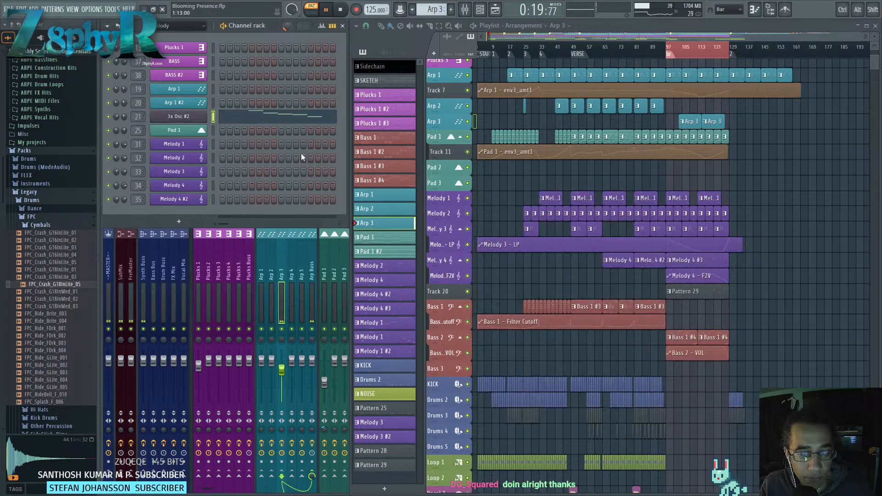
{"action": "left_click", "coordinate": [195, 118]}
{"action": "key", "text": "space"}
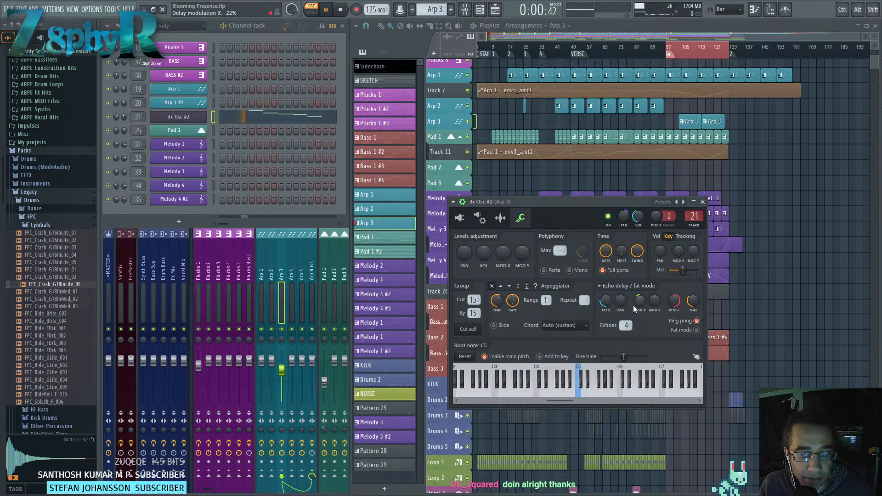
{"action": "key", "text": "space"}
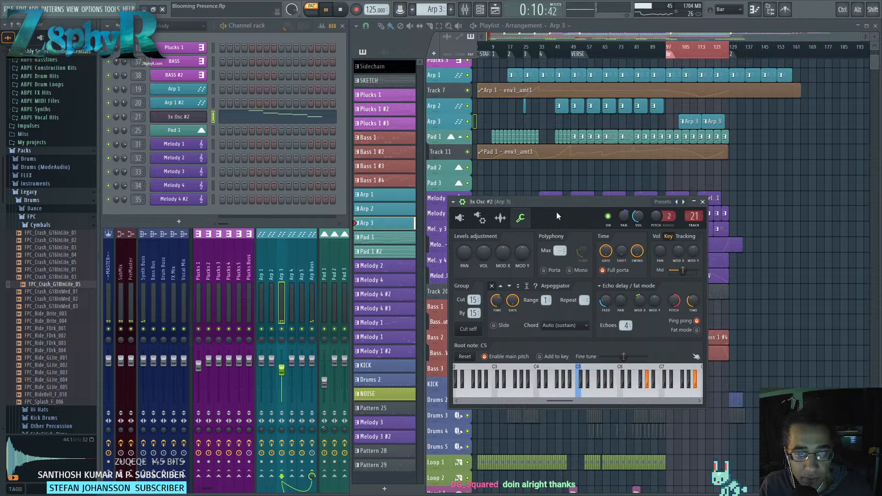
{"action": "left_click", "coordinate": [480, 218]}
{"action": "left_click_drag", "start_coordinate": [673, 273], "coordinate": [673, 270]}
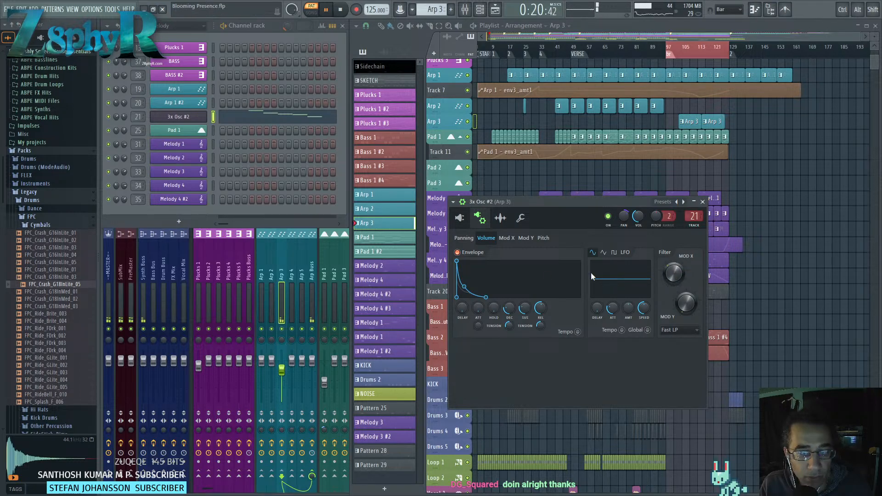
Load Fruity Phaser into the third effect slot of the Arp 3 mixer track.
{"action": "key", "text": "F9"}
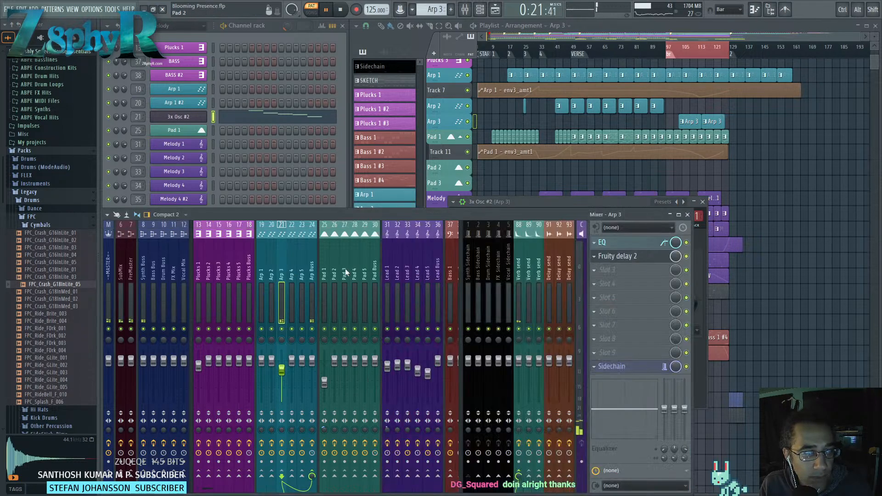
{"action": "left_click", "coordinate": [617, 268]}
{"action": "mouse_move", "coordinate": [652, 280]}
{"action": "mouse_move", "coordinate": [717, 321]}
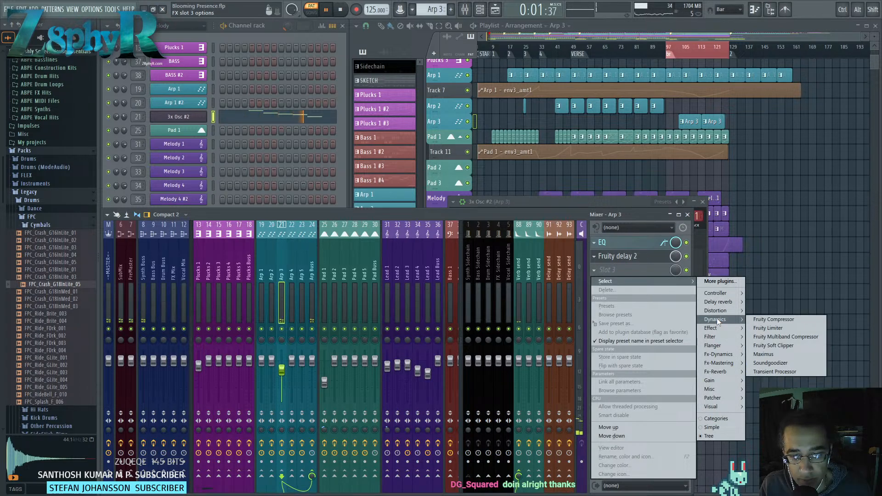
{"action": "mouse_move", "coordinate": [726, 345]}
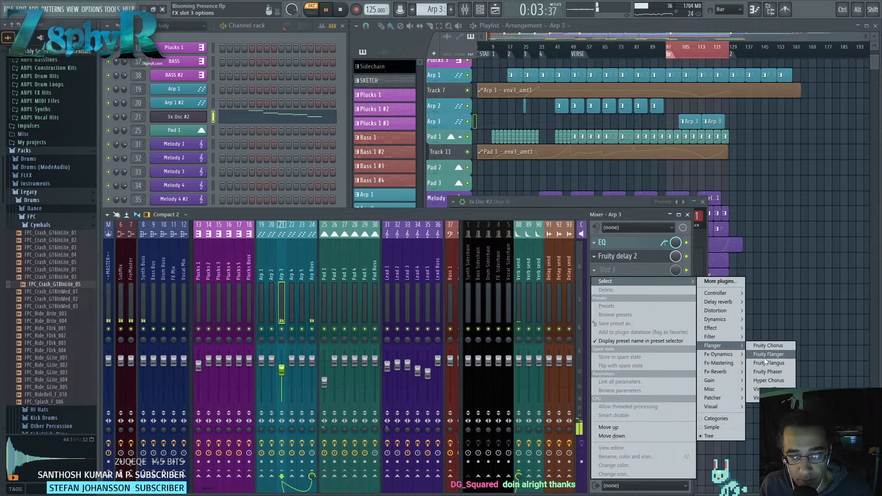
{"action": "left_click", "coordinate": [766, 370]}
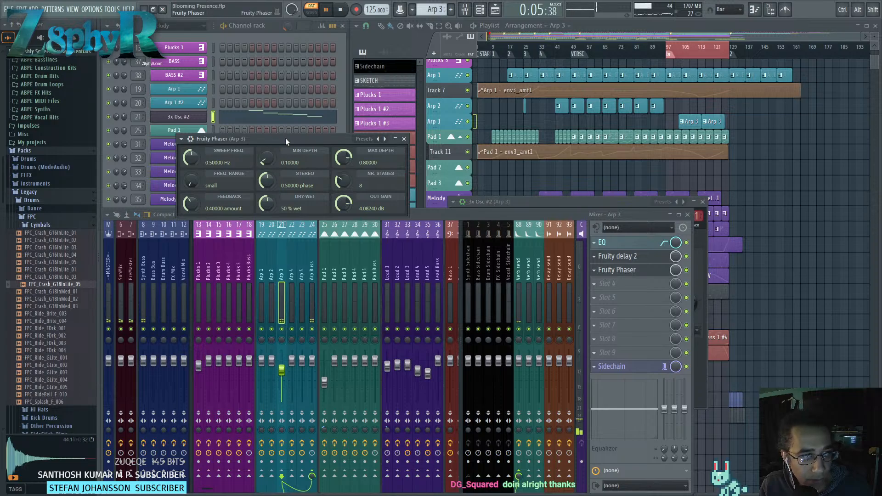
Audition the Aqua Nice preset on Arp 3's Fruity Phaser, switch it to Ambience and close the effect.
{"action": "left_click_drag", "start_coordinate": [285, 138], "coordinate": [555, 213]}
{"action": "left_click", "coordinate": [632, 214]}
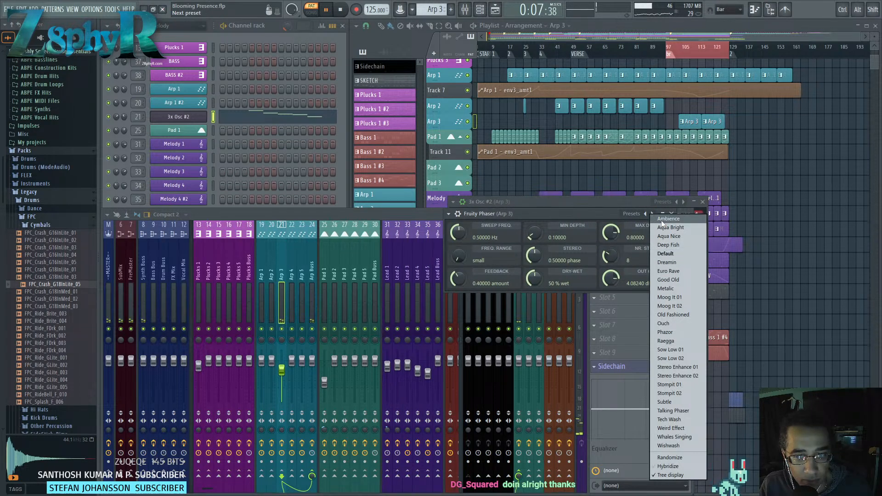
{"action": "left_click", "coordinate": [670, 235]}
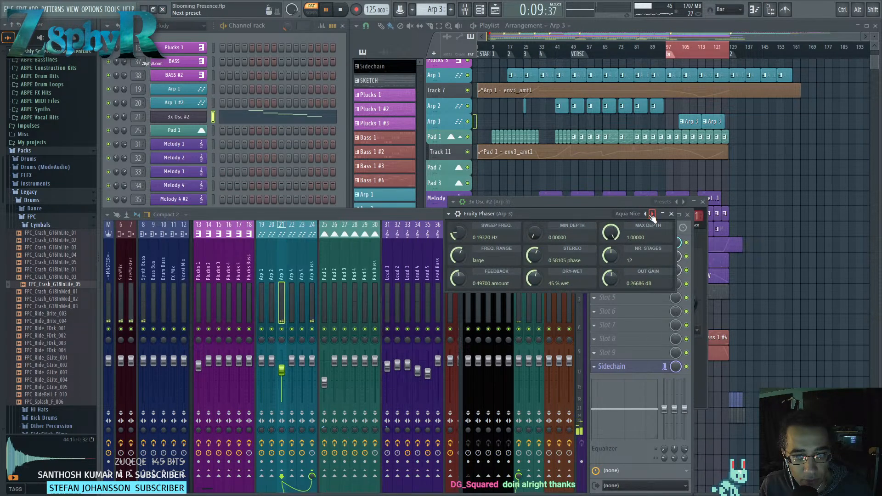
{"action": "left_click", "coordinate": [652, 214]}
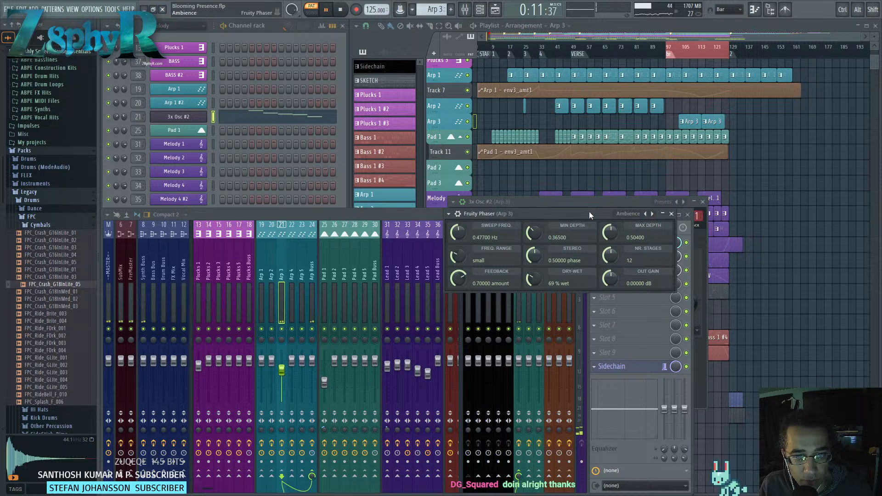
{"action": "left_click_drag", "start_coordinate": [589, 211], "coordinate": [553, 221]}
{"action": "left_click", "coordinate": [635, 222]}
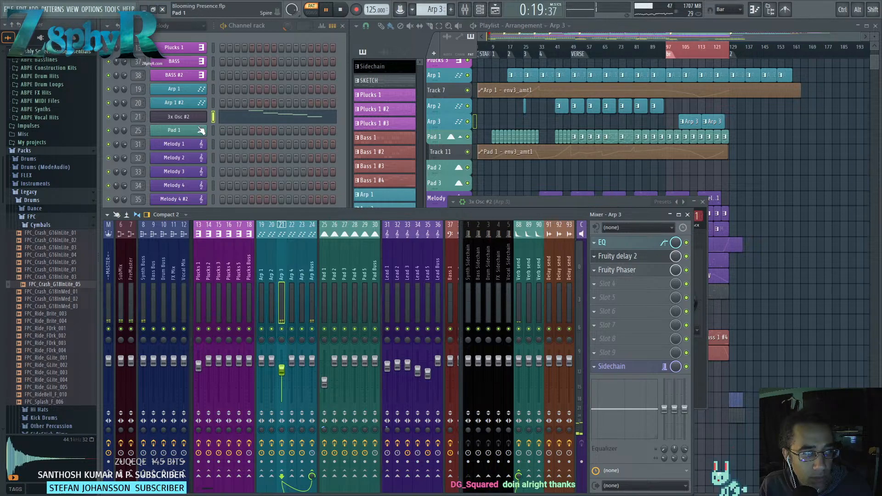
Create an automation clip for Arp 3's filter Mod X frequency and undo the extra copy placed around bar 142.
{"action": "left_click", "coordinate": [627, 204]}
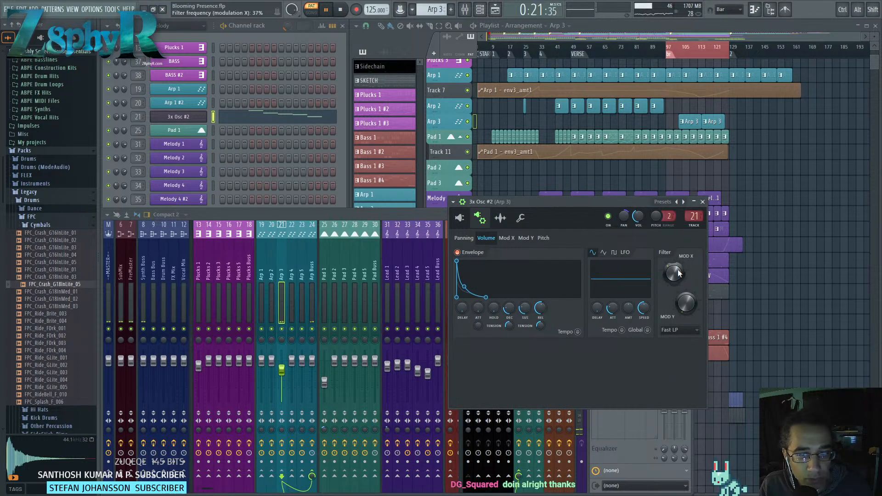
{"action": "right_click", "coordinate": [675, 271]}
{"action": "left_click", "coordinate": [712, 338]}
{"action": "left_click", "coordinate": [759, 152]}
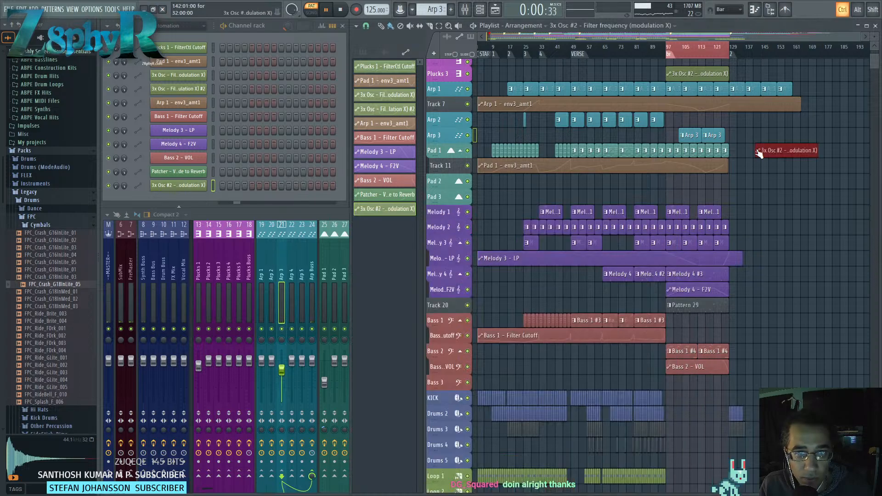
{"action": "key", "text": "ctrl+z"}
Insert a playlist track grouped under Arp 3 and move the filter automation clip onto it at bar 97.
{"action": "right_click", "coordinate": [442, 153]}
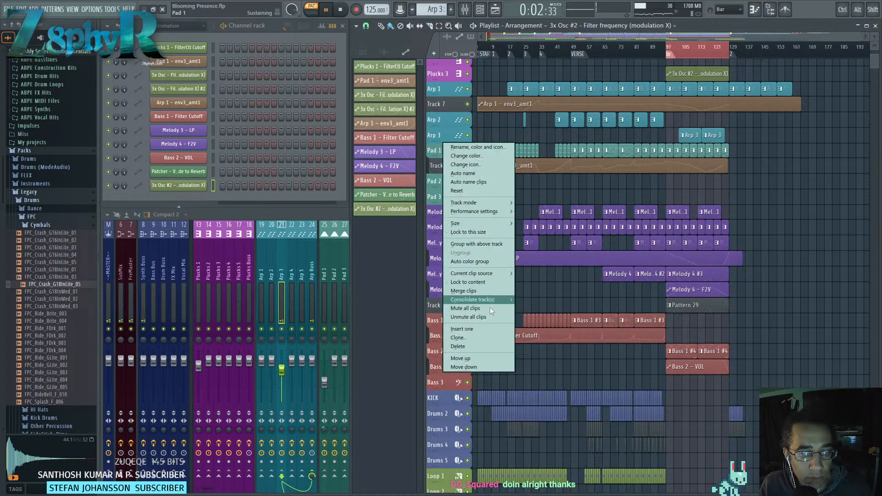
{"action": "left_click", "coordinate": [490, 329]}
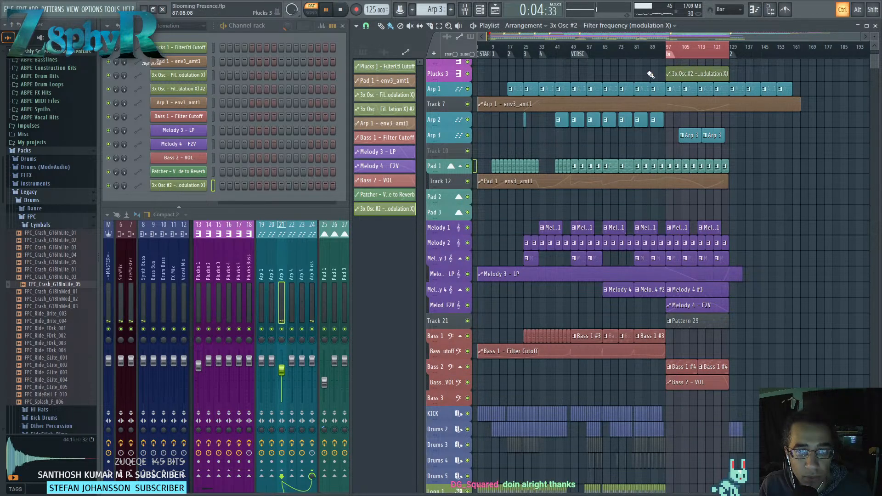
{"action": "left_click_drag", "start_coordinate": [702, 68], "coordinate": [655, 153]}
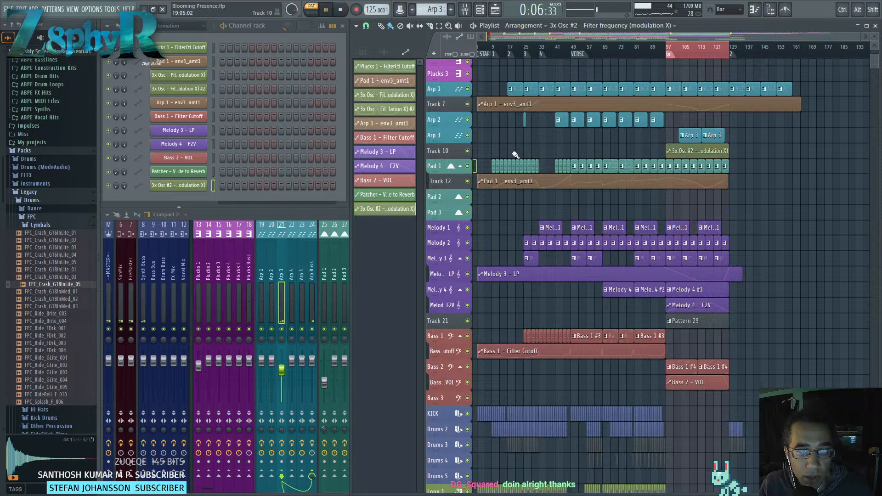
{"action": "left_click", "coordinate": [450, 152]}
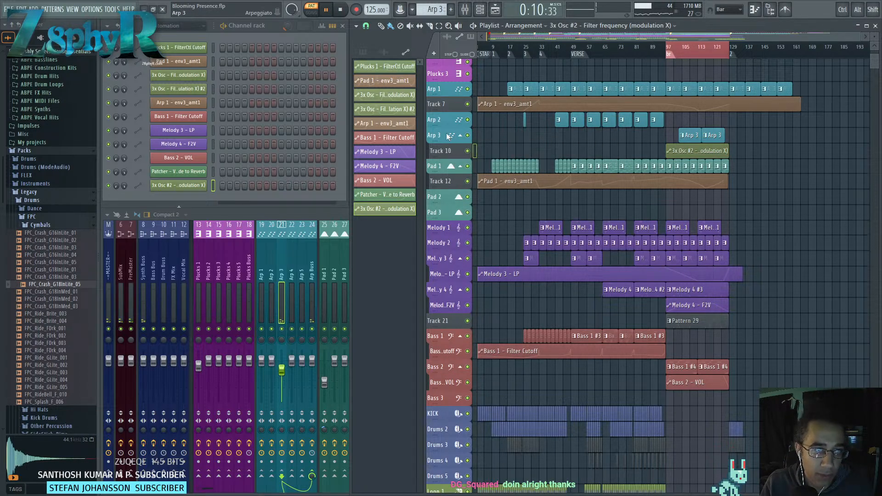
Name the new track Arp 3 - X with Arp 3's colour and icon, and apply that name and colour to its automation clip.
{"action": "middle_click", "coordinate": [448, 137]}
{"action": "key", "text": "Return"}
{"action": "middle_click", "coordinate": [456, 152]}
{"action": "left_click", "coordinate": [461, 161]}
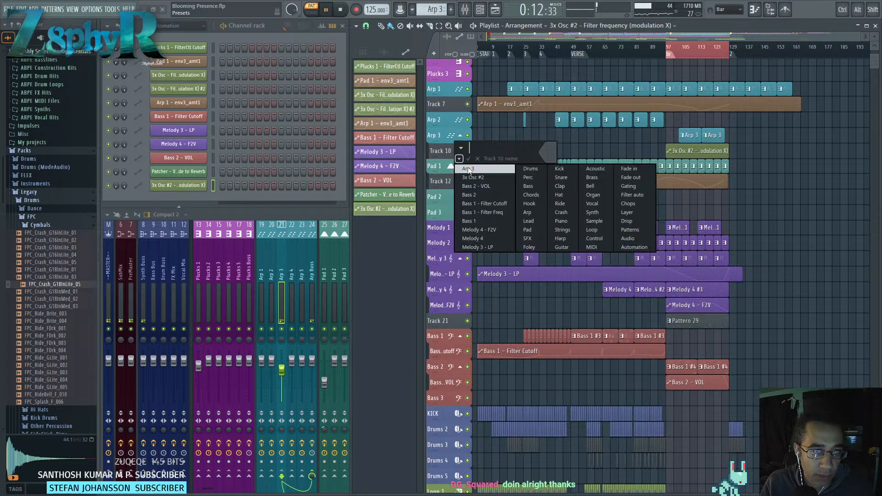
{"action": "left_click", "coordinate": [463, 168]}
{"action": "middle_click", "coordinate": [455, 153]}
{"action": "key", "text": "End"}
{"action": "type", "text": "- X"}
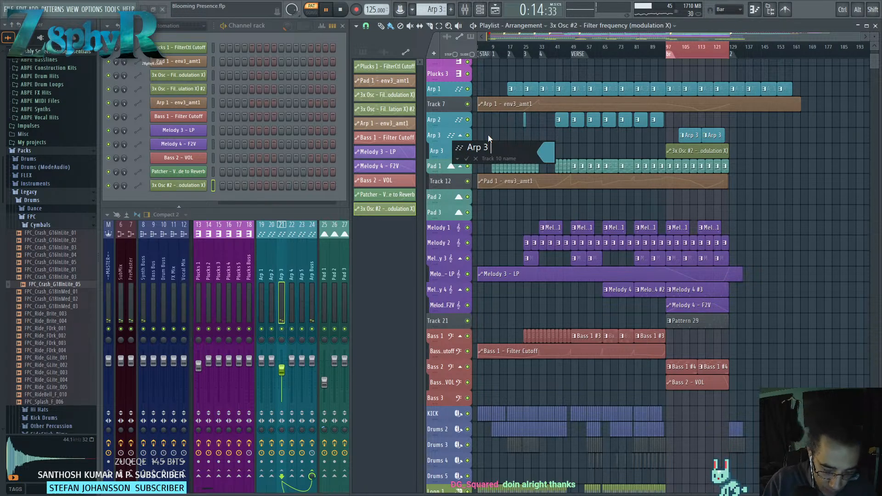
{"action": "key", "text": "Return"}
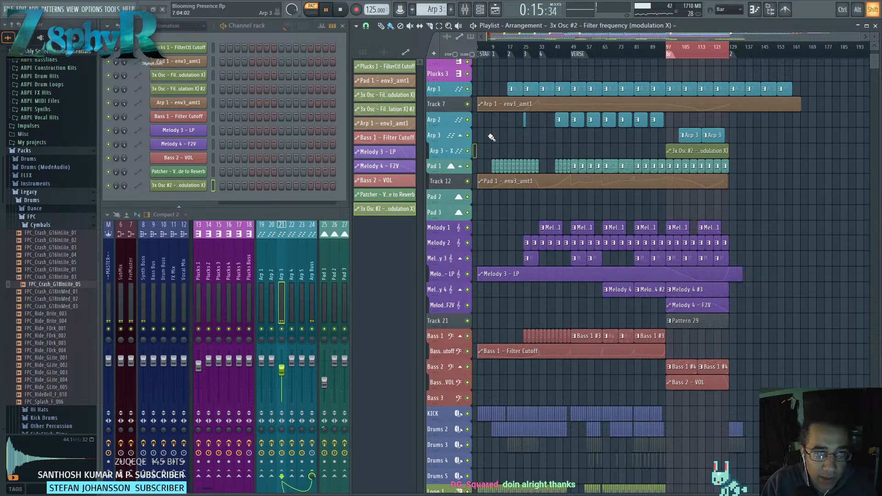
{"action": "middle_click", "coordinate": [469, 151]}
Shape the Arp 3 - X automation to rise from a low start, hold at about 34% until bar 125 and drop off.
{"action": "scroll", "coordinate": [706, 152], "scroll_direction": "up", "scroll_amount": 3}
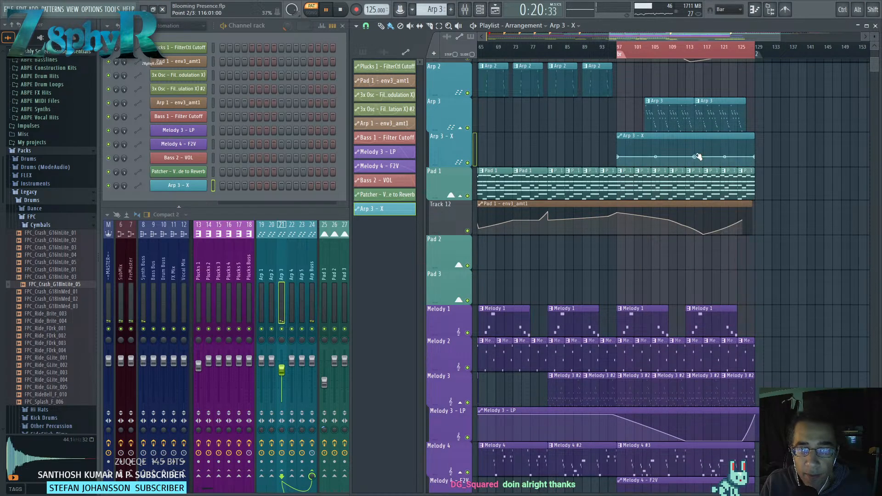
{"action": "left_click_drag", "start_coordinate": [648, 160], "coordinate": [647, 167]}
{"action": "right_click", "coordinate": [620, 157]}
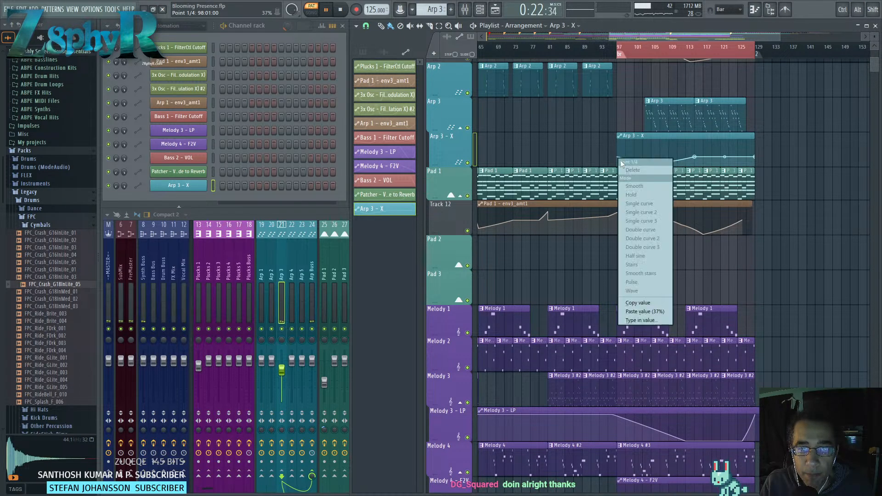
{"action": "left_click", "coordinate": [597, 150]}
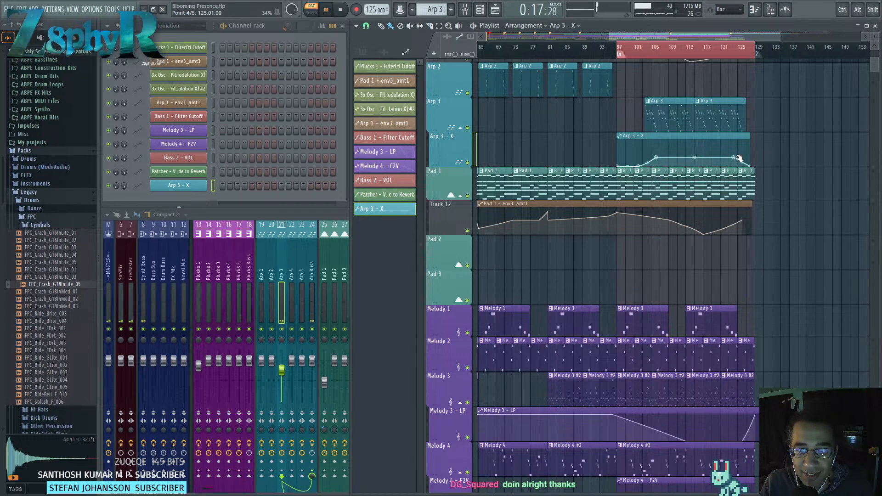
Shrink the height of the Arp 3 - X playlist track.
{"action": "scroll", "coordinate": [754, 144], "scroll_direction": "up", "scroll_amount": 2}
{"action": "scroll", "coordinate": [579, 151], "scroll_direction": "right", "scroll_amount": 3}
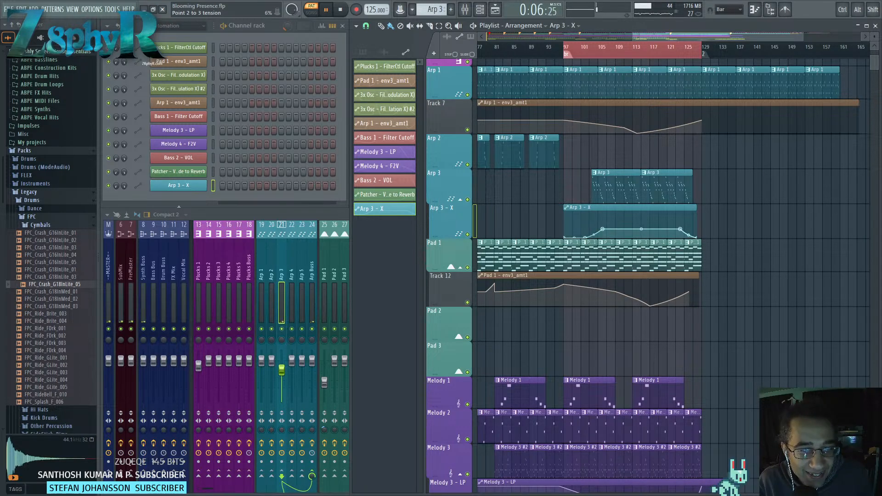
{"action": "scroll", "coordinate": [694, 221], "scroll_direction": "down", "scroll_amount": 2}
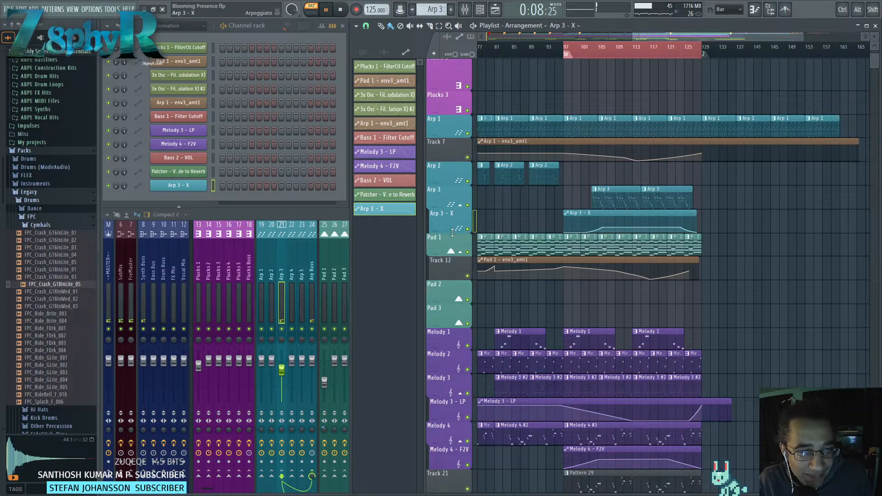
{"action": "left_click_drag", "start_coordinate": [452, 233], "coordinate": [453, 222]}
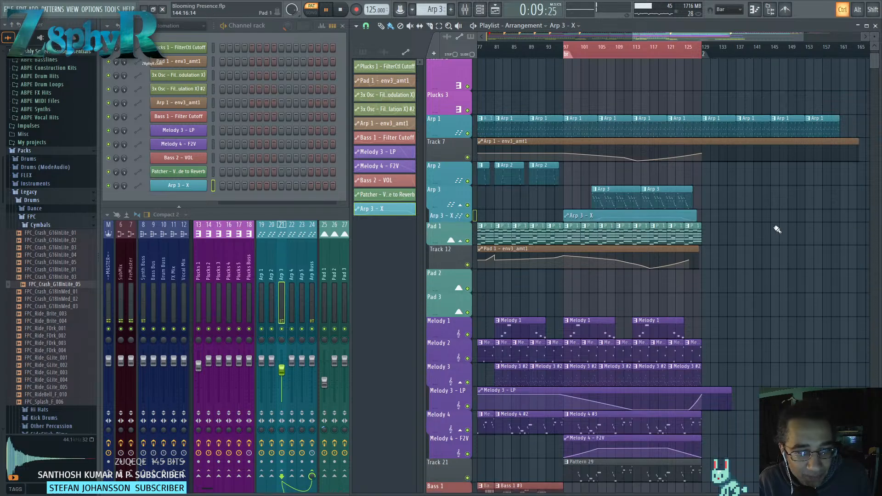
Rename Track 12 as Pad 1 - X, giving it Pad 1's colour and icon.
{"action": "middle_click", "coordinate": [455, 231]}
{"action": "key", "text": "Return"}
{"action": "middle_click", "coordinate": [447, 254]}
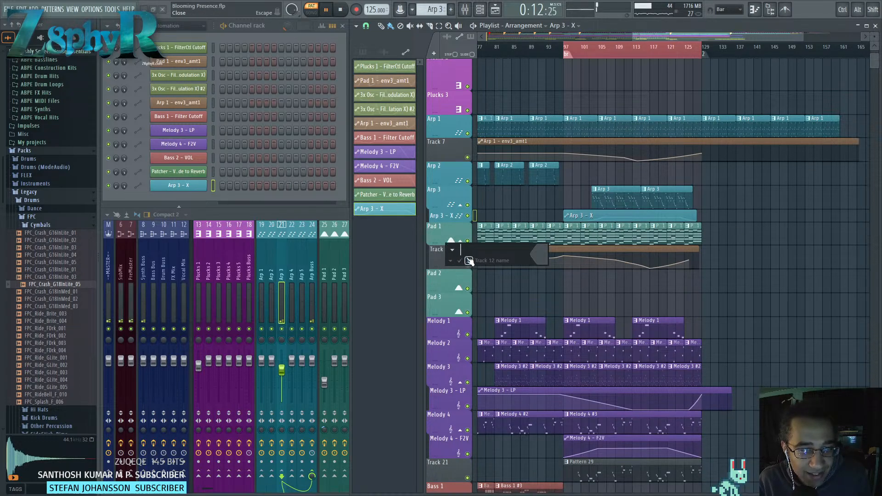
{"action": "left_click", "coordinate": [469, 260]}
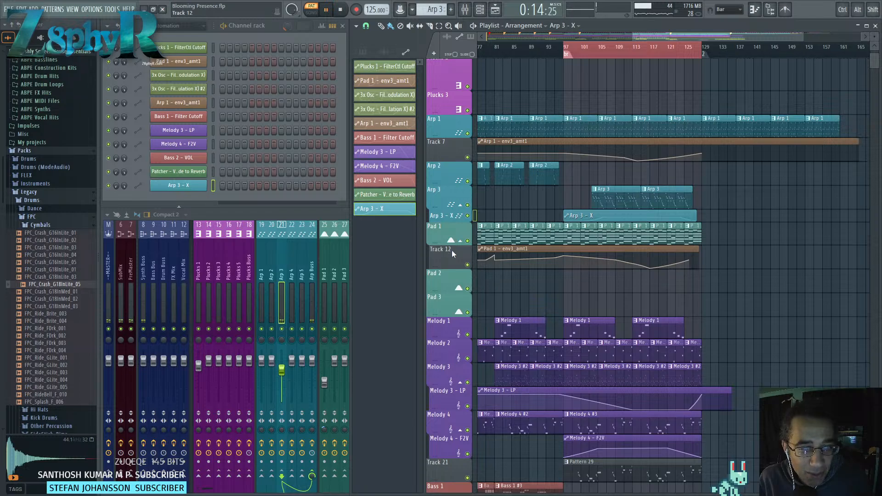
{"action": "right_click", "coordinate": [452, 254]}
{"action": "left_click", "coordinate": [464, 254]}
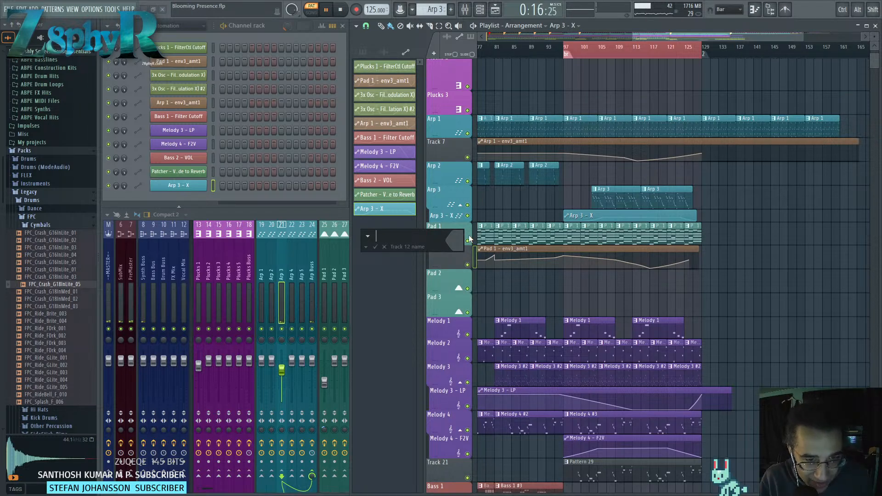
{"action": "left_click", "coordinate": [365, 248]}
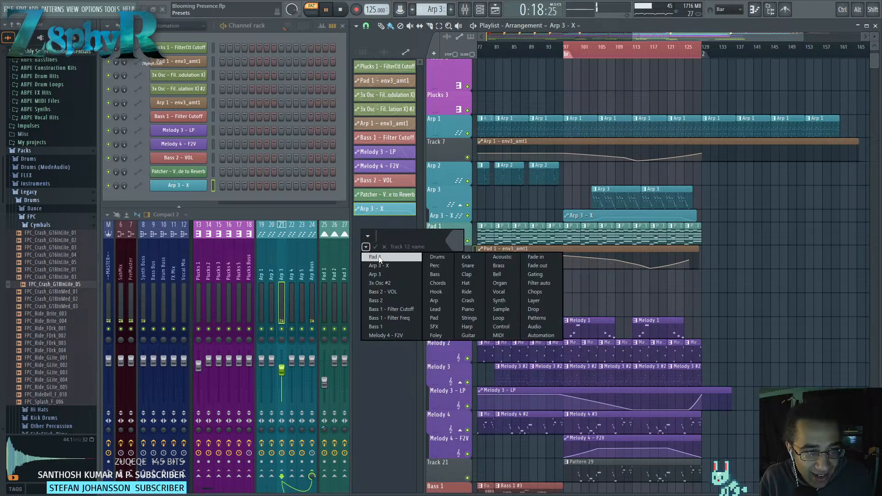
{"action": "left_click", "coordinate": [375, 258]}
{"action": "middle_click", "coordinate": [446, 250]}
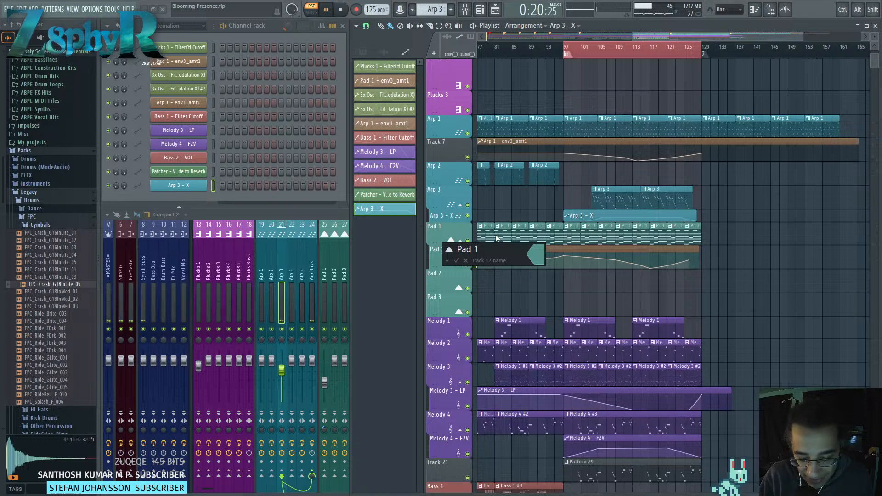
{"action": "type", "text": "- "}
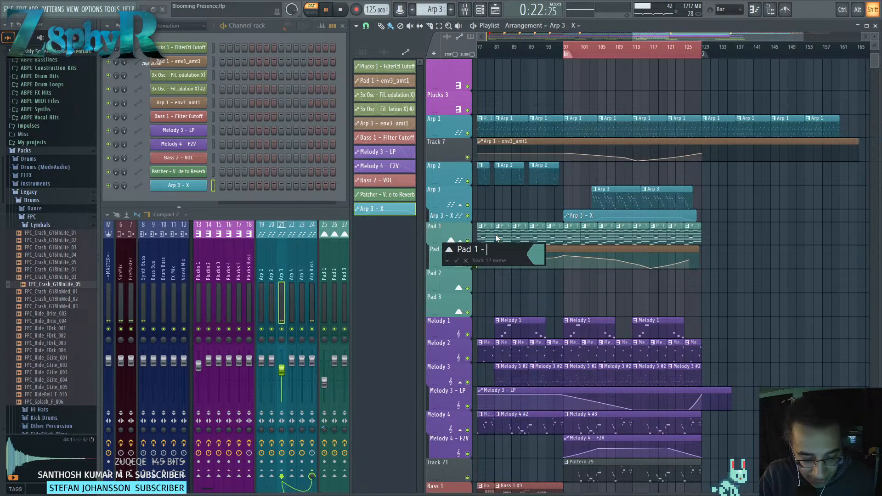
{"action": "type", "text": "X"}
{"action": "key", "text": "Return"}
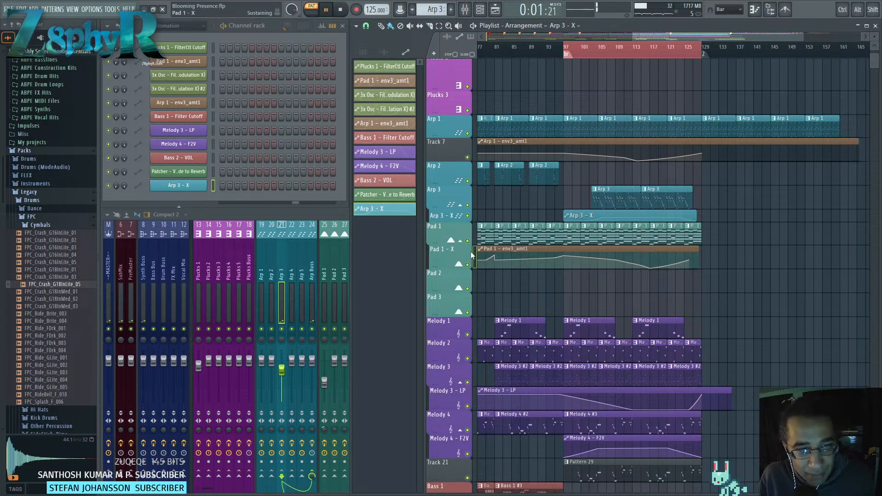
Apply the Pad 1 - X track's name and colour to its automation clip.
{"action": "right_click", "coordinate": [459, 249]}
{"action": "left_click", "coordinate": [461, 252]}
{"action": "scroll", "coordinate": [548, 264], "scroll_direction": "down", "scroll_amount": 2}
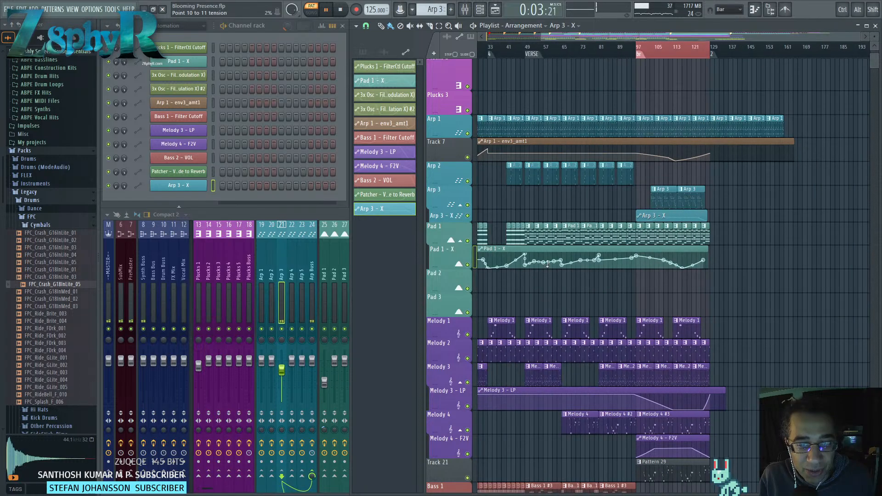
Continue the Pad 1 clips up to bar 145 and place copied Pad 1 #2 clips on the same track from bar 161.
{"action": "scroll", "coordinate": [548, 264], "scroll_direction": "left", "scroll_amount": 4}
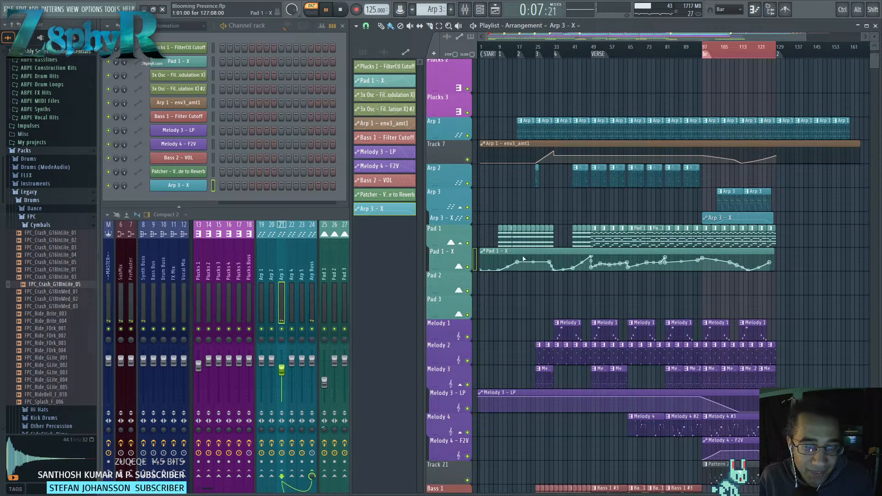
{"action": "left_click_drag", "start_coordinate": [558, 237], "coordinate": [692, 285]}
{"action": "scroll", "coordinate": [665, 258], "scroll_direction": "up", "scroll_amount": 2}
{"action": "scroll", "coordinate": [665, 268], "scroll_direction": "down", "scroll_amount": 1}
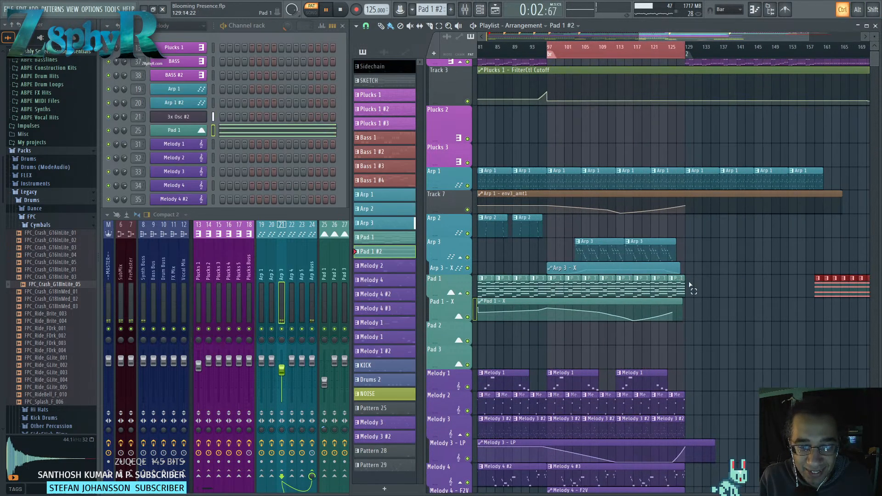
{"action": "left_click_drag", "start_coordinate": [689, 285], "coordinate": [797, 298]}
{"action": "scroll", "coordinate": [701, 294], "scroll_direction": "up", "scroll_amount": 3}
{"action": "left_click_drag", "start_coordinate": [797, 298], "coordinate": [600, 275]}
{"action": "left_click_drag", "start_coordinate": [657, 270], "coordinate": [823, 172]}
{"action": "scroll", "coordinate": [813, 173], "scroll_direction": "down", "scroll_amount": 3}
{"action": "scroll", "coordinate": [764, 177], "scroll_direction": "up", "scroll_amount": 3}
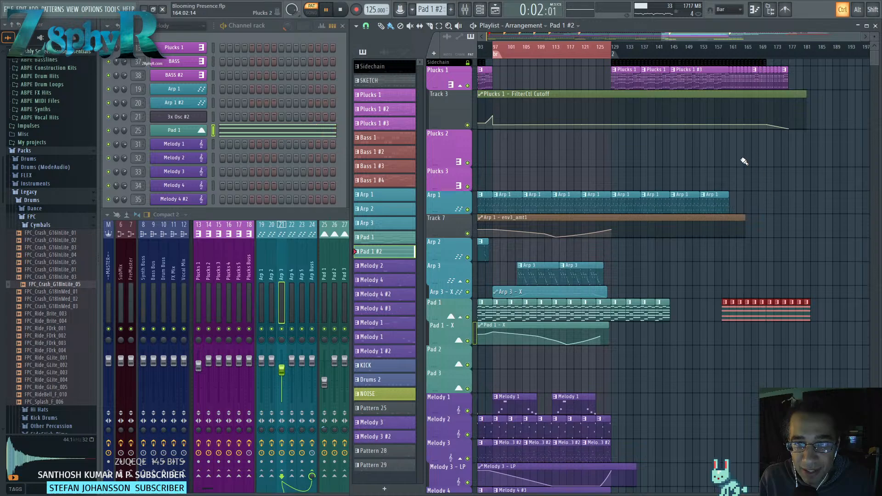
{"action": "scroll", "coordinate": [730, 276], "scroll_direction": "up", "scroll_amount": 6}
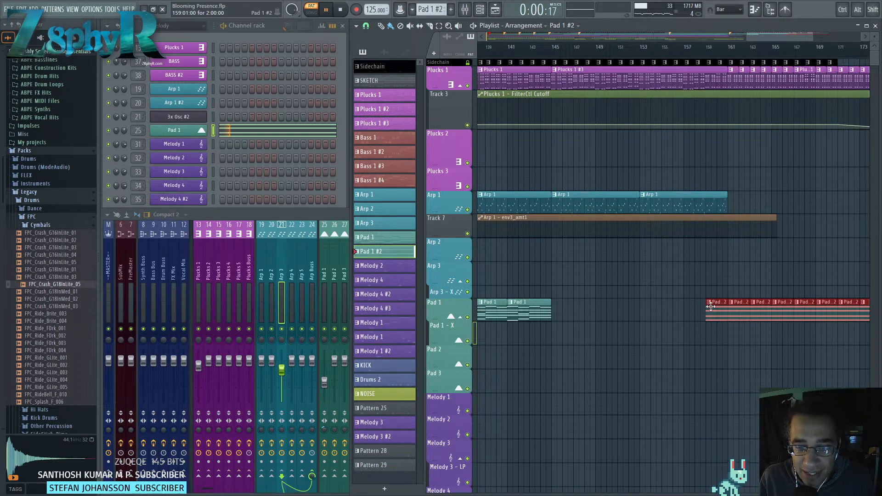
{"action": "scroll", "coordinate": [710, 306], "scroll_direction": "down", "scroll_amount": 4}
Duplicate the last two Pad 1 clips twice to fill the track from bar 145 to bar 161.
{"action": "left_click_drag", "start_coordinate": [706, 299], "coordinate": [640, 325]}
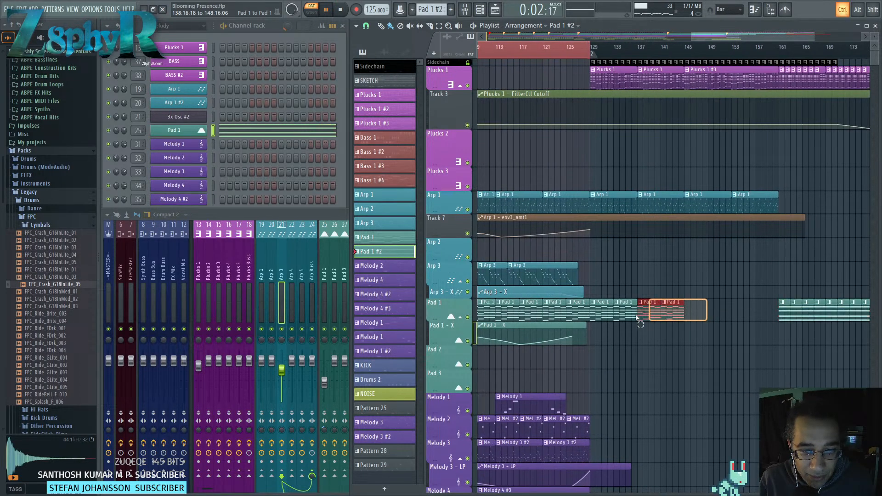
{"action": "key", "text": "ctrl+b"}
{"action": "key", "text": "ctrl+b"}
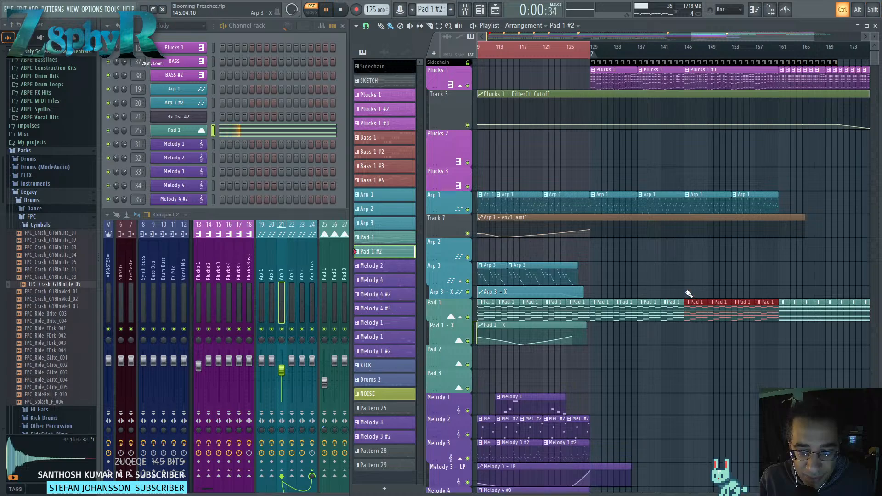
{"action": "left_click", "coordinate": [687, 293], "text": "ctrl"}
Extend the Pad 1 - X automation clip to bar 161 and hold the Arp 1 - env3_amt1 curve level until about bar 153.
{"action": "scroll", "coordinate": [659, 297], "scroll_direction": "down", "scroll_amount": 2}
{"action": "left_click_drag", "start_coordinate": [605, 330], "coordinate": [761, 330]}
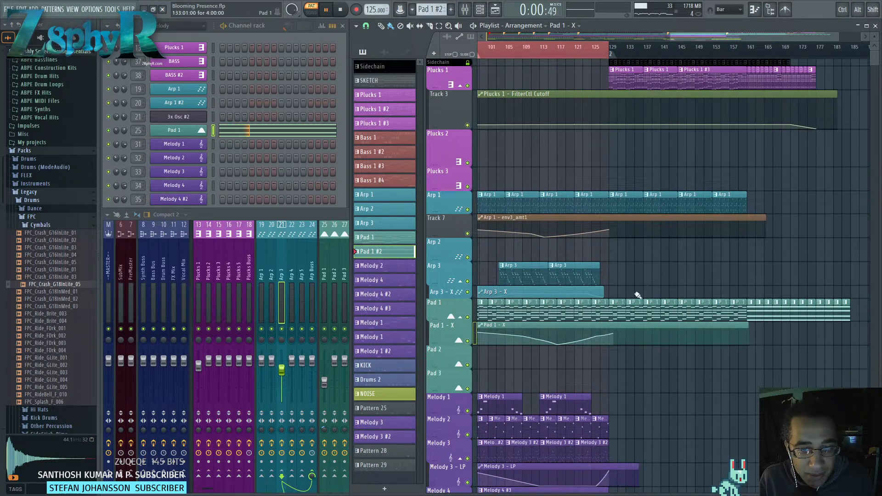
{"action": "key", "text": "l"}
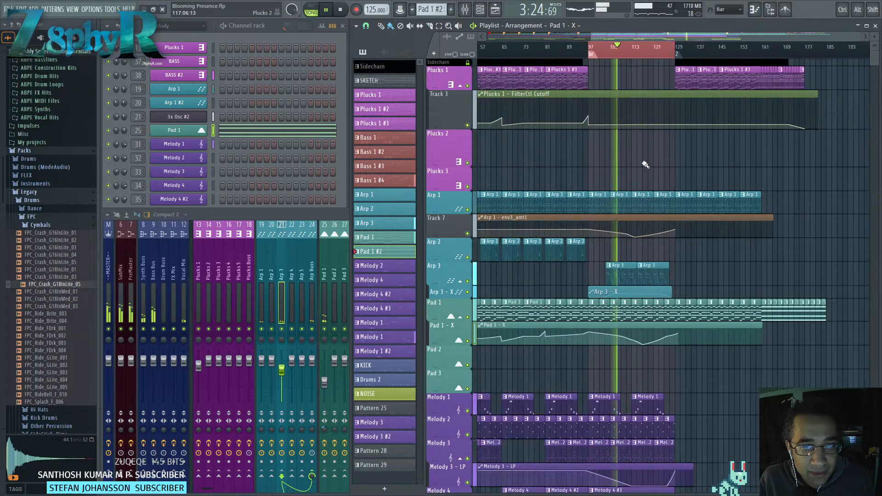
{"action": "scroll", "coordinate": [631, 146], "scroll_direction": "down", "scroll_amount": 2}
{"action": "left_click", "coordinate": [742, 229]}
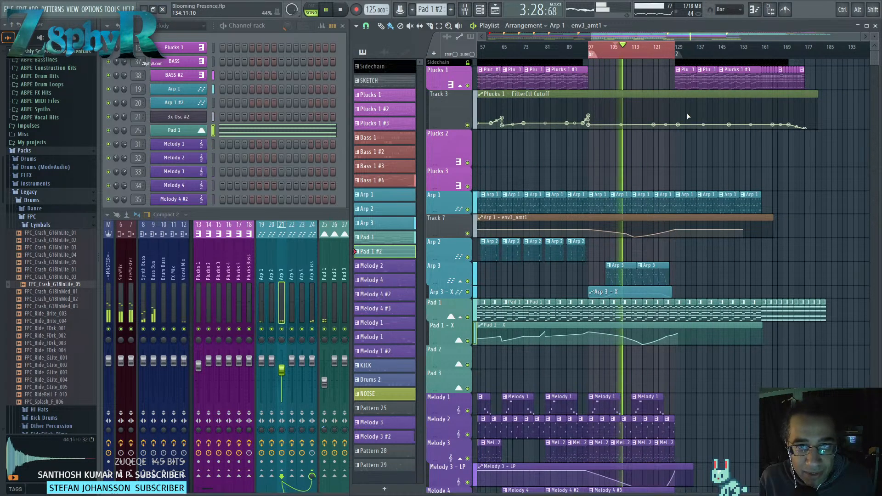
Examine how the plucks, arps, pads and melodies line up around bar 129 during playback.
{"action": "scroll", "coordinate": [705, 120], "scroll_direction": "up", "scroll_amount": 2}
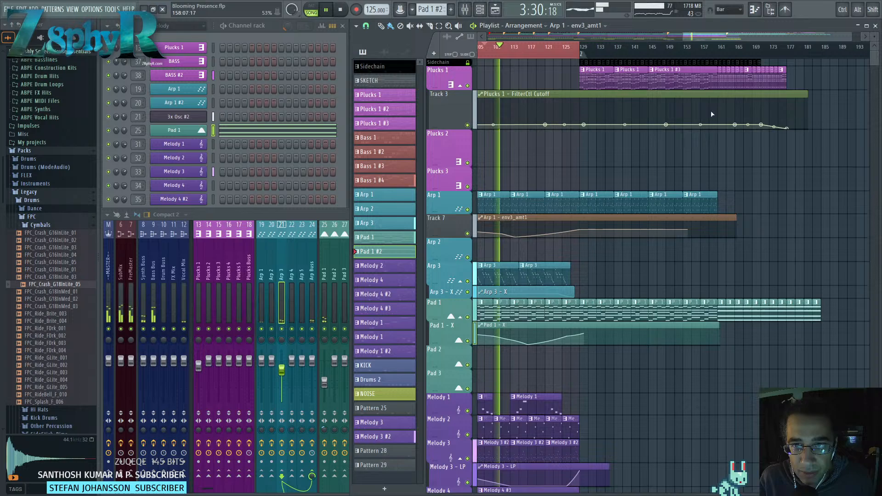
{"action": "left_click", "coordinate": [777, 83]}
{"action": "scroll", "coordinate": [588, 149], "scroll_direction": "up", "scroll_amount": 2}
{"action": "scroll", "coordinate": [587, 149], "scroll_direction": "right", "scroll_amount": 2}
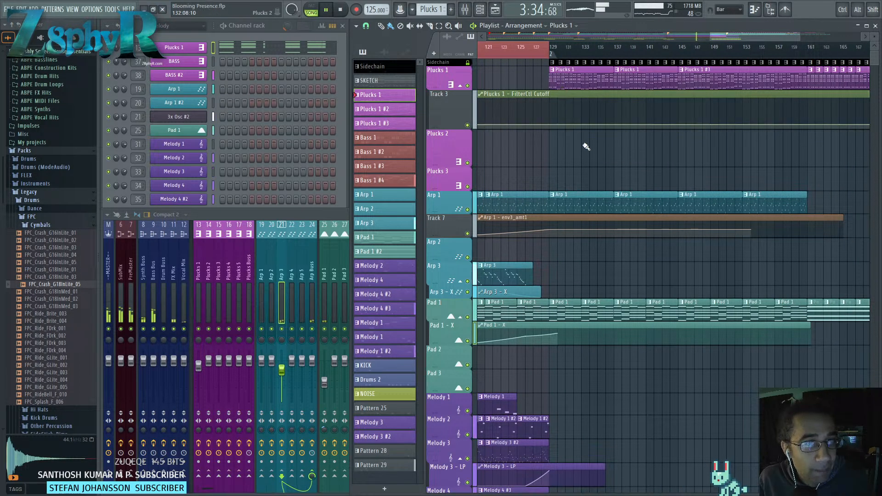
{"action": "left_click_drag", "start_coordinate": [598, 148], "coordinate": [719, 157]}
{"action": "scroll", "coordinate": [698, 184], "scroll_direction": "down", "scroll_amount": 5}
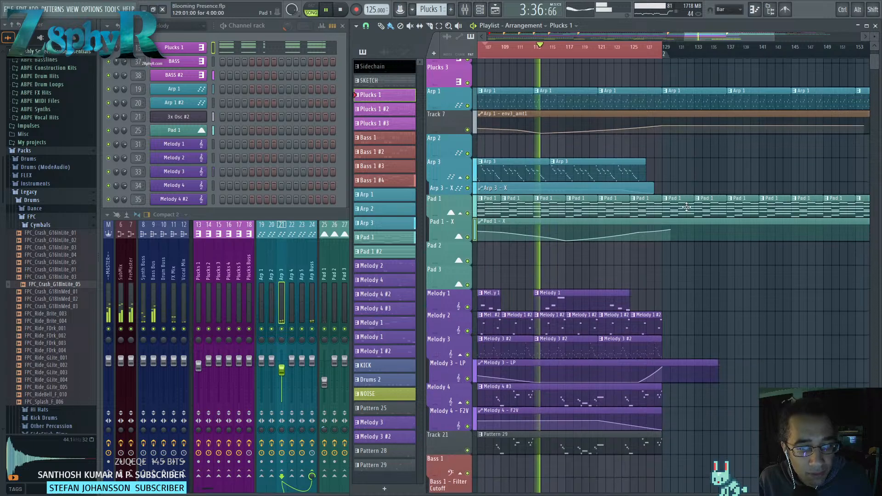
{"action": "scroll", "coordinate": [688, 192], "scroll_direction": "left", "scroll_amount": 2}
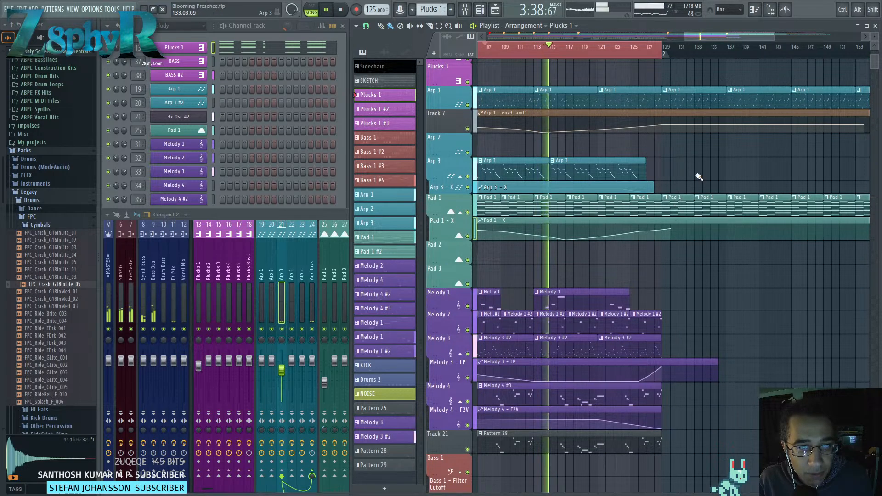
{"action": "scroll", "coordinate": [703, 179], "scroll_direction": "up", "scroll_amount": 5}
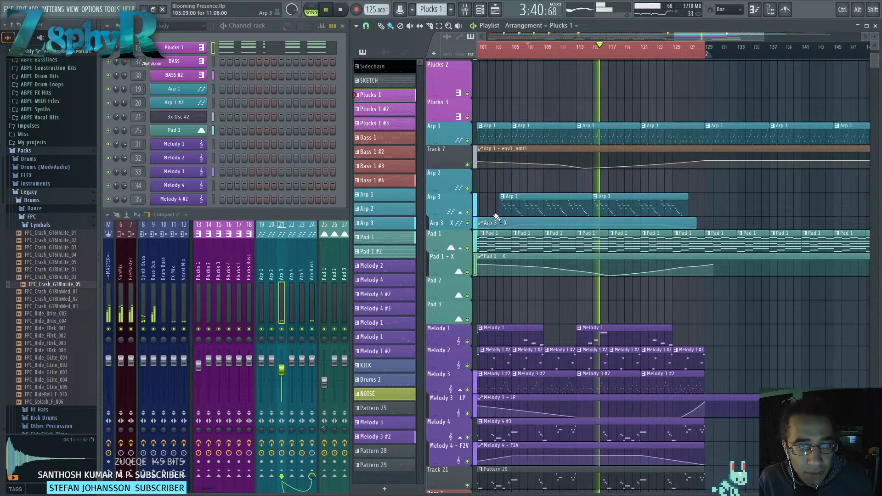
Enlarge the Arp 3 - X track, raise its automation plateau to about 57% and start the drop-off about two bars earlier.
{"action": "left_click_drag", "start_coordinate": [455, 229], "coordinate": [454, 282]}
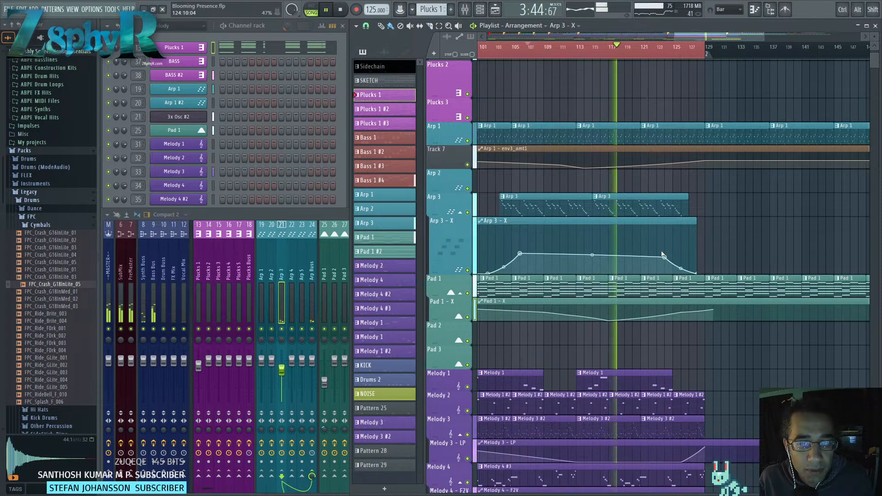
{"action": "left_click_drag", "start_coordinate": [665, 257], "coordinate": [665, 247]}
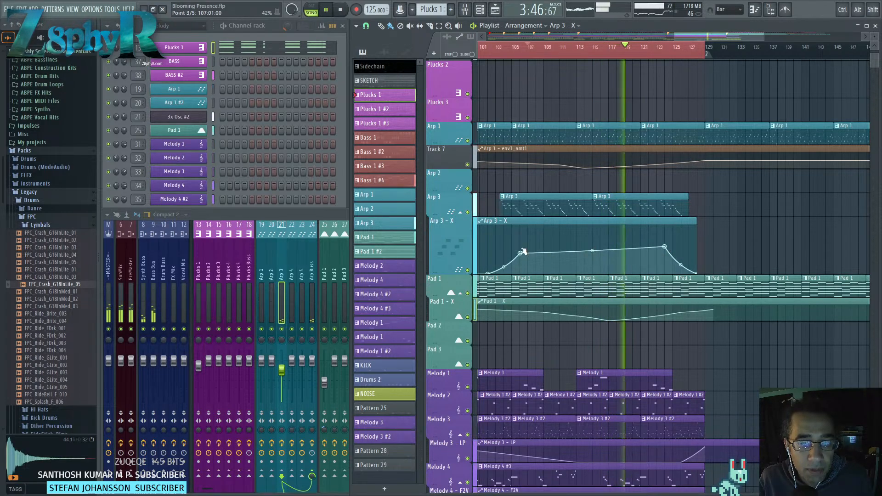
{"action": "left_click_drag", "start_coordinate": [520, 253], "coordinate": [520, 244]}
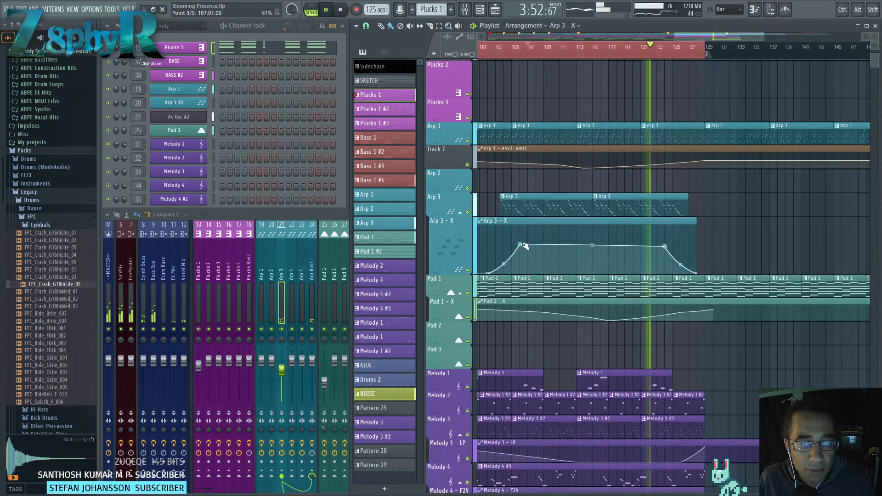
{"action": "left_click_drag", "start_coordinate": [520, 244], "coordinate": [520, 248]}
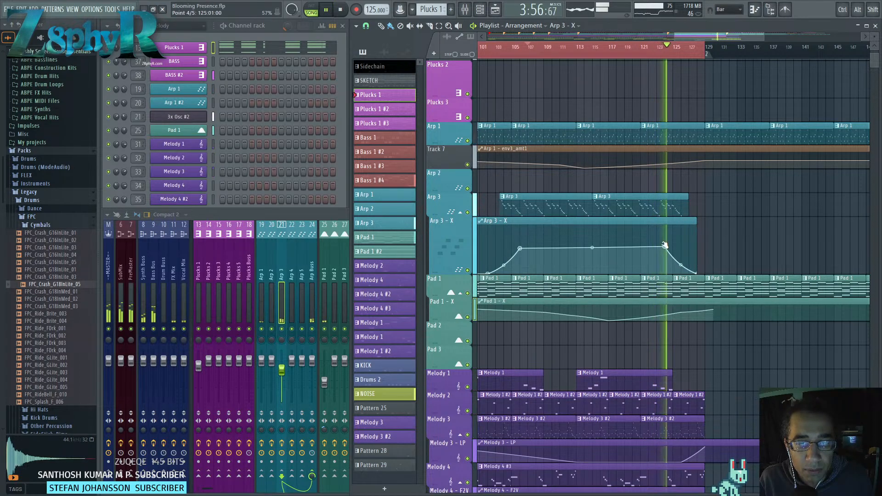
{"action": "mouse_move", "coordinate": [665, 247]}
{"action": "left_mouse_down"}
{"action": "mouse_move", "coordinate": [648, 248]}
{"action": "mouse_move", "coordinate": [672, 261]}
{"action": "mouse_move", "coordinate": [648, 247]}
{"action": "left_mouse_up"}
Clear the playlist time selection and delete the Drums 3 clips from bar 129 to bar 133.
{"action": "scroll", "coordinate": [717, 231], "scroll_direction": "down", "scroll_amount": 4}
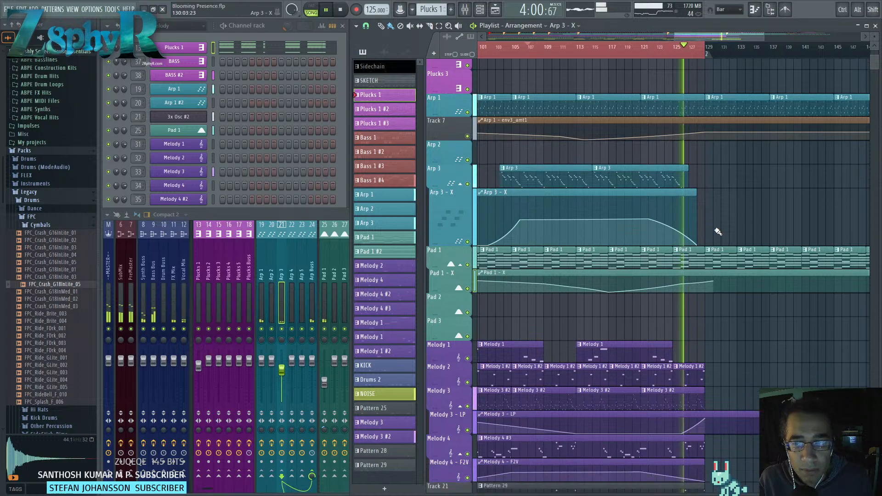
{"action": "right_click", "coordinate": [679, 55]}
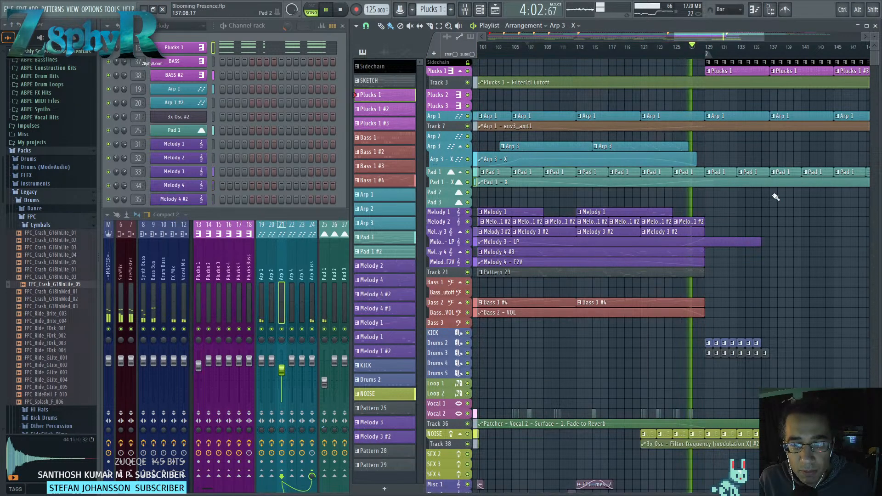
{"action": "left_click_drag", "start_coordinate": [770, 311], "coordinate": [707, 224]}
{"action": "scroll", "coordinate": [693, 242], "scroll_direction": "up", "scroll_amount": 3}
{"action": "scroll", "coordinate": [685, 248], "scroll_direction": "up", "scroll_amount": 2}
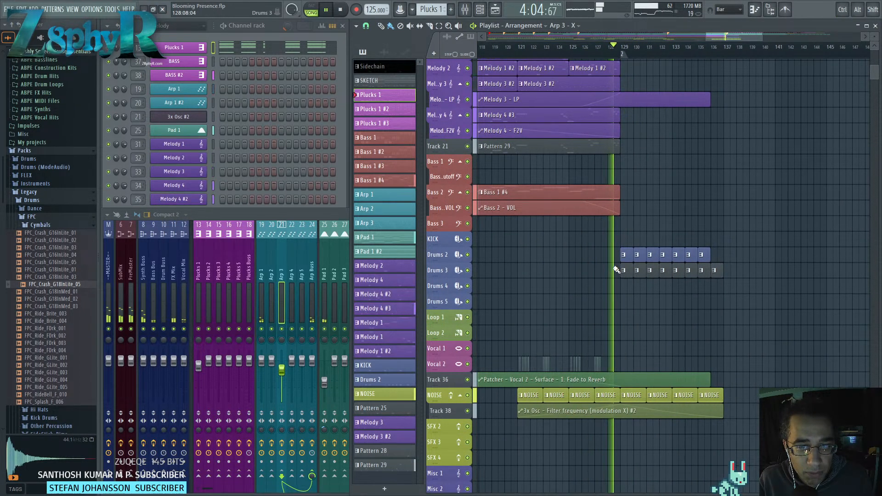
{"action": "left_click_drag", "start_coordinate": [617, 270], "coordinate": [667, 277]}
{"action": "scroll", "coordinate": [614, 275], "scroll_direction": "down", "scroll_amount": 4}
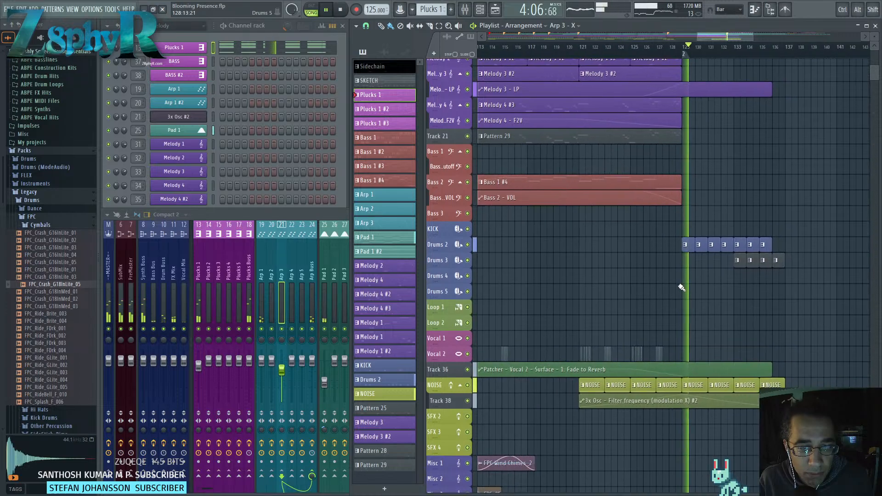
{"action": "key", "text": "space"}
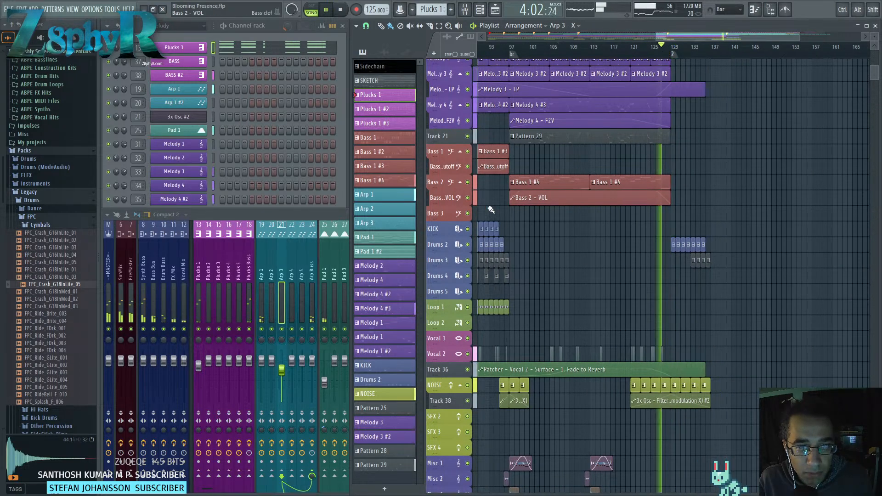
Replace the Drums 2 clips at bars 129 to 137 with a copy of the KICK and Drums 2 clips from bars 81 to 89.
{"action": "left_click_drag", "start_coordinate": [489, 210], "coordinate": [627, 213]}
{"action": "left_click_drag", "start_coordinate": [565, 230], "coordinate": [599, 253]}
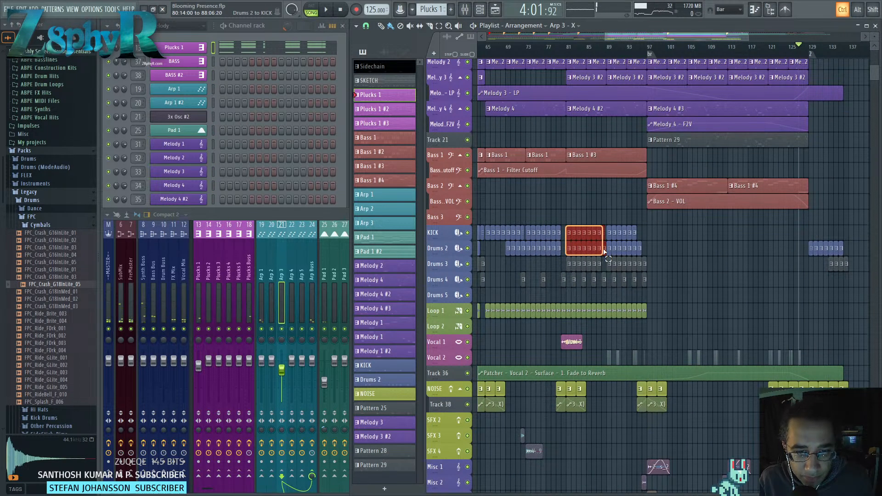
{"action": "scroll", "coordinate": [603, 255], "scroll_direction": "up", "scroll_amount": 3}
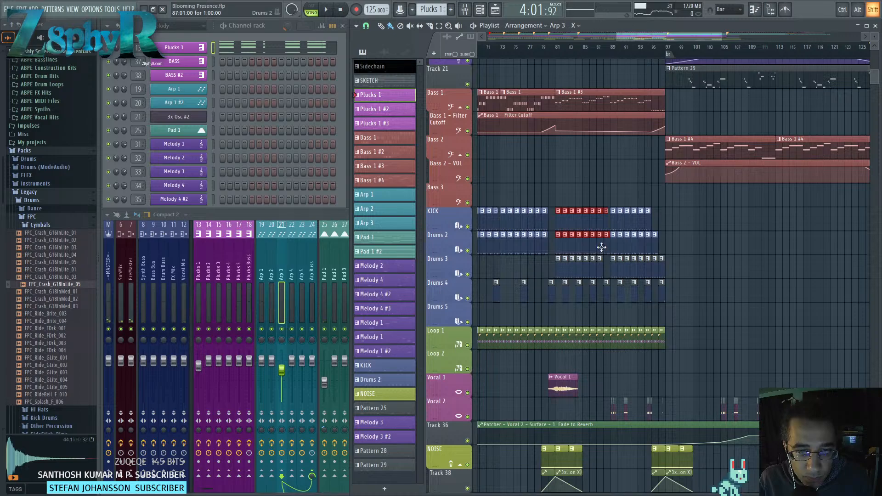
{"action": "left_click_drag", "start_coordinate": [601, 247], "coordinate": [700, 238]}
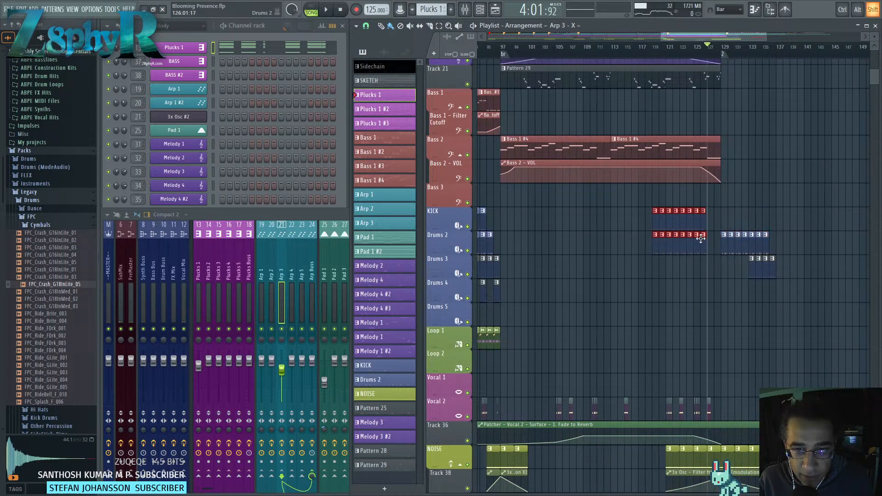
{"action": "right_click", "coordinate": [735, 243]}
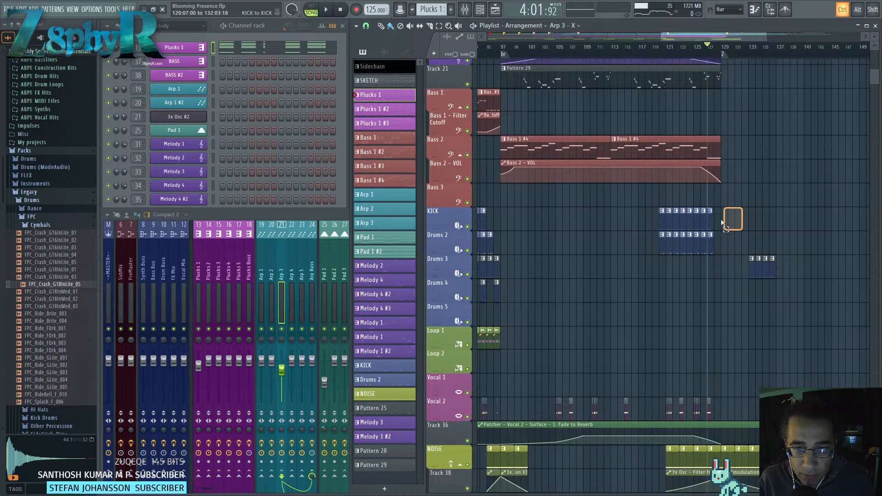
{"action": "left_click_drag", "start_coordinate": [662, 225], "coordinate": [723, 227]}
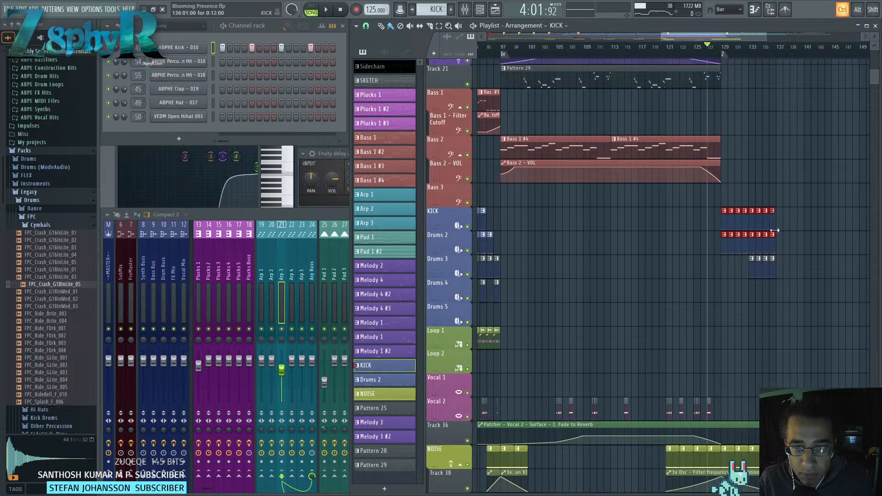
{"action": "left_click", "coordinate": [794, 273]}
Examine the drum, vocal, noise, effects and melody tracks before and after bar 129.
{"action": "scroll", "coordinate": [737, 292], "scroll_direction": "down", "scroll_amount": 3}
{"action": "scroll", "coordinate": [745, 296], "scroll_direction": "down", "scroll_amount": 3}
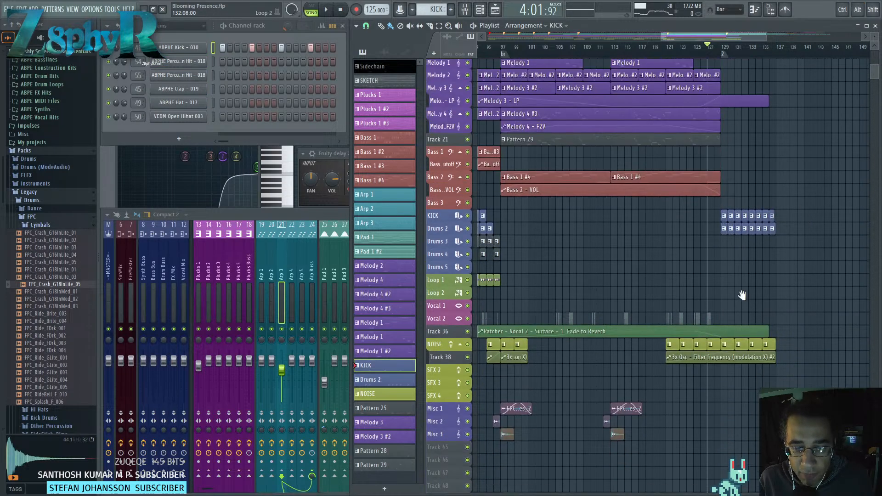
{"action": "scroll", "coordinate": [742, 295], "scroll_direction": "right", "scroll_amount": 2}
{"action": "scroll", "coordinate": [715, 294], "scroll_direction": "up", "scroll_amount": 2}
{"action": "scroll", "coordinate": [642, 350], "scroll_direction": "down", "scroll_amount": 3}
{"action": "scroll", "coordinate": [642, 350], "scroll_direction": "down", "scroll_amount": 4}
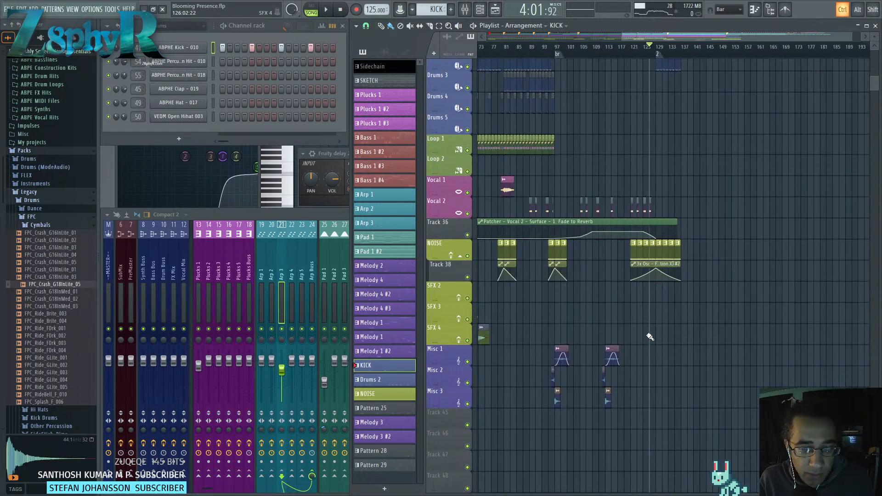
{"action": "scroll", "coordinate": [635, 274], "scroll_direction": "up", "scroll_amount": 2}
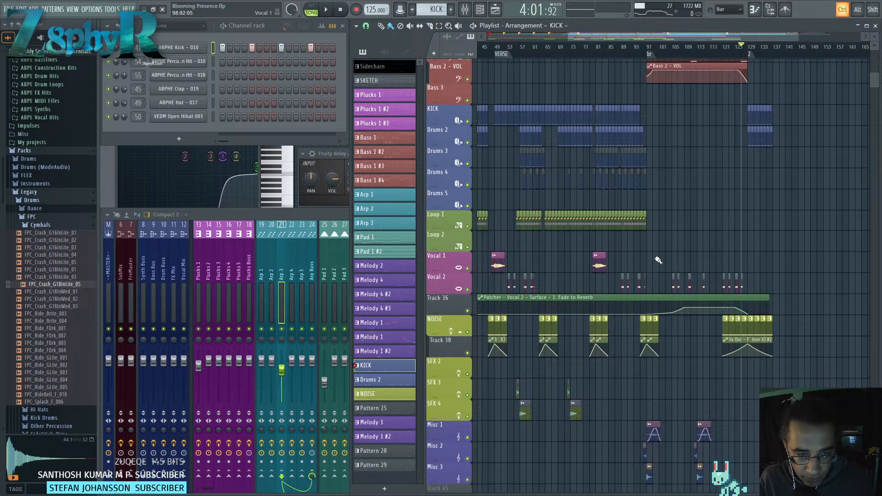
{"action": "scroll", "coordinate": [658, 260], "scroll_direction": "up", "scroll_amount": 6}
{"action": "scroll", "coordinate": [761, 273], "scroll_direction": "left", "scroll_amount": 3}
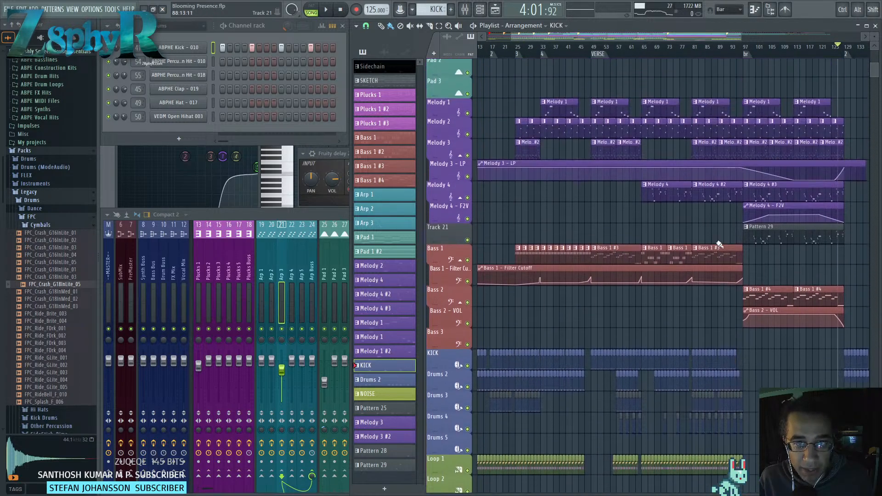
Clear the Arp 1 clips from bar 129 to 161 and the Pad 1 clips from about bar 133 to 161.
{"action": "scroll", "coordinate": [719, 245], "scroll_direction": "down", "scroll_amount": 5}
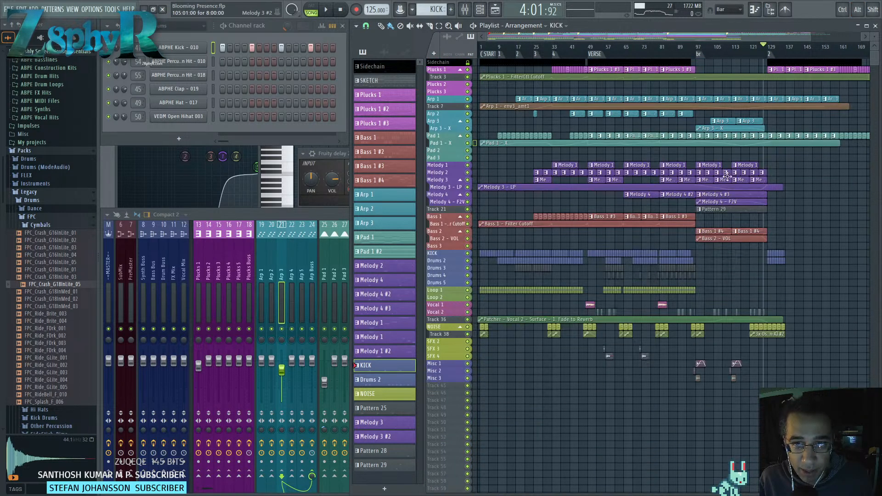
{"action": "scroll", "coordinate": [632, 72], "scroll_direction": "right", "scroll_amount": 2}
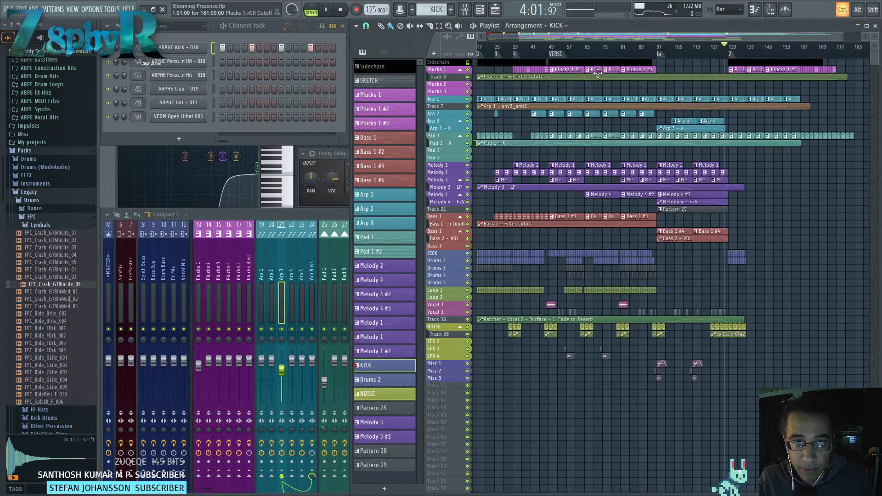
{"action": "left_click_drag", "start_coordinate": [604, 75], "coordinate": [649, 95]}
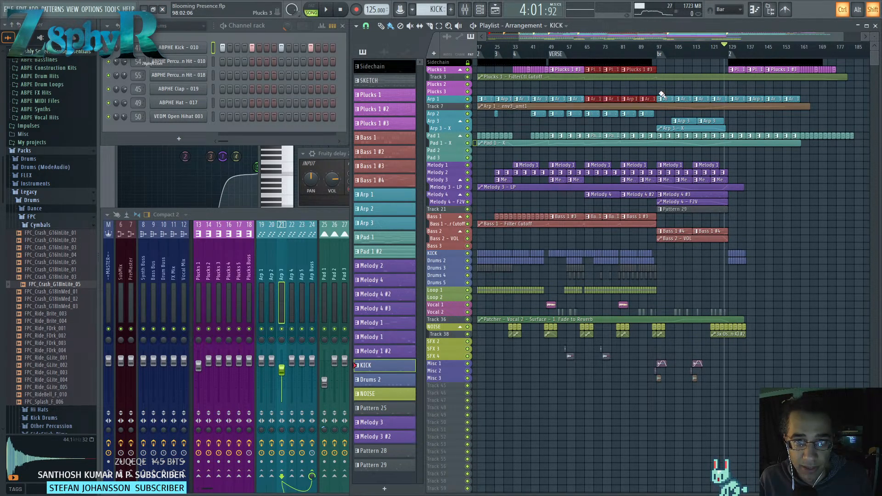
{"action": "right_click", "coordinate": [741, 101]}
{"action": "left_click_drag", "start_coordinate": [584, 112], "coordinate": [654, 117]}
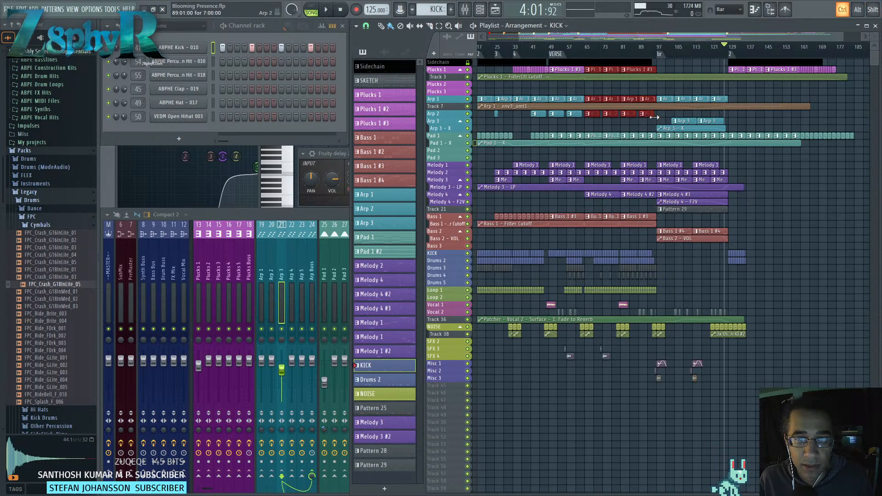
{"action": "right_click", "coordinate": [738, 135]}
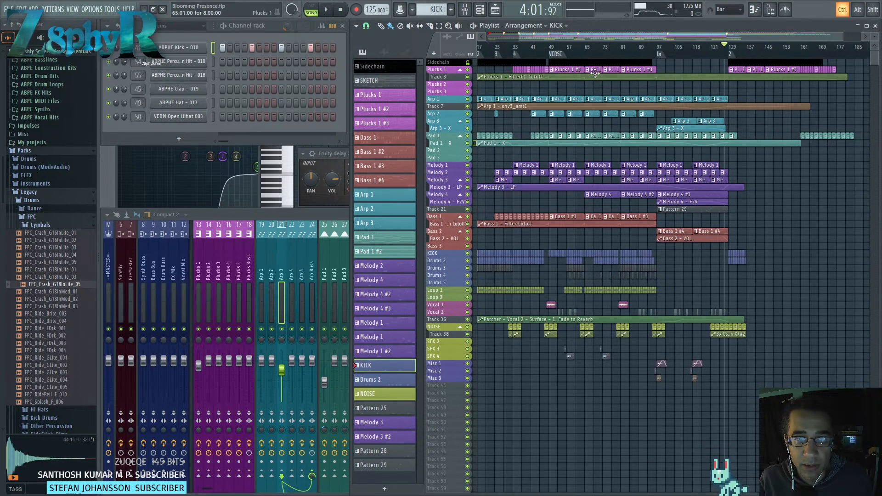
Select the arp, pad, melody, bass, drum, loop and vocal clips between bars 65 and 97 across their tracks.
{"action": "left_click_drag", "start_coordinate": [651, 73], "coordinate": [652, 74]}
{"action": "left_click_drag", "start_coordinate": [594, 95], "coordinate": [654, 102]}
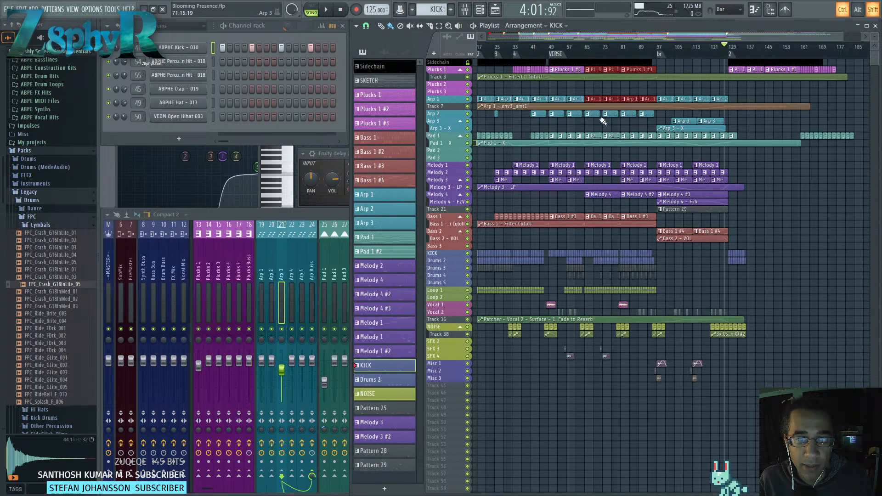
{"action": "left_click_drag", "start_coordinate": [596, 112], "coordinate": [647, 120]}
{"action": "left_click_drag", "start_coordinate": [585, 128], "coordinate": [652, 143]}
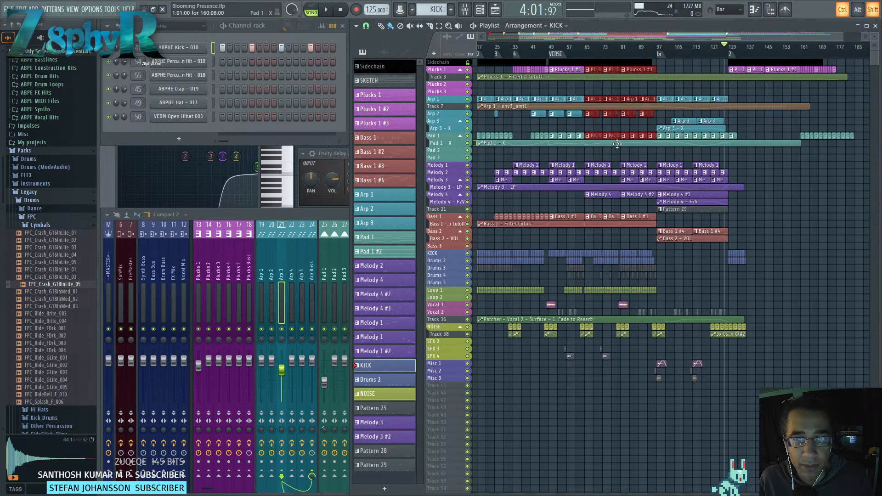
{"action": "left_click_drag", "start_coordinate": [591, 156], "coordinate": [596, 301]}
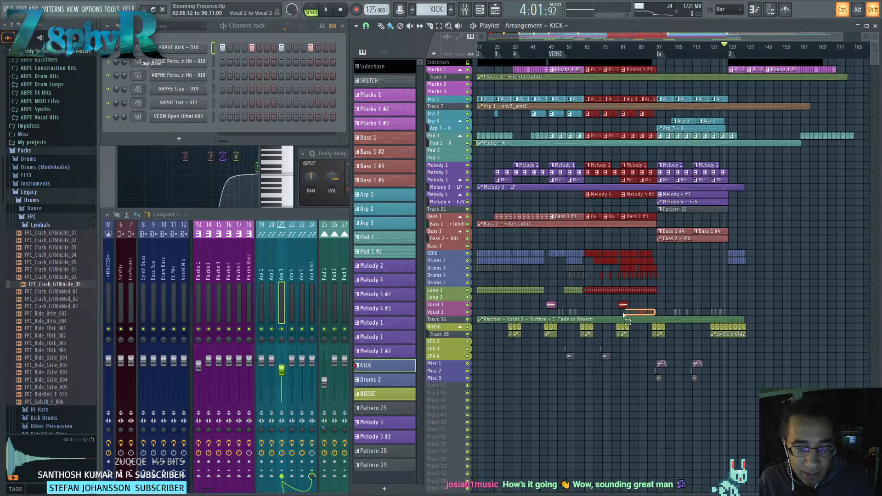
{"action": "left_click_drag", "start_coordinate": [587, 313], "coordinate": [586, 314]}
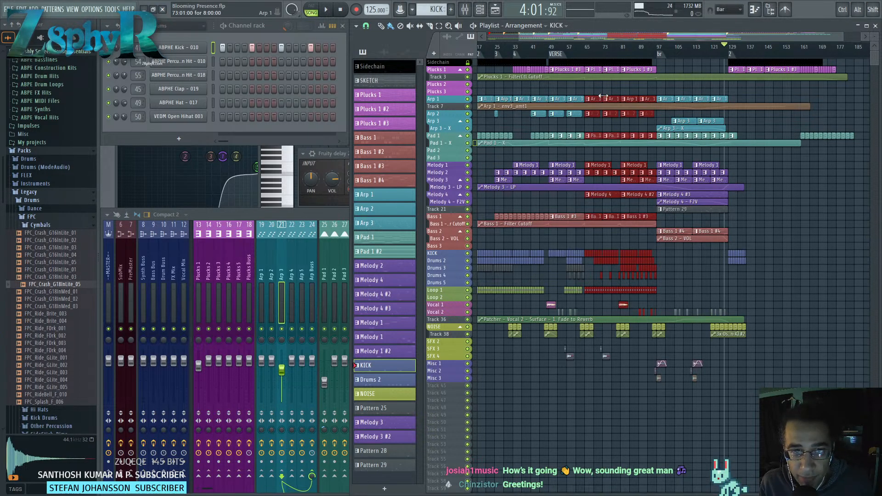
Try placing a copy of the selected clips at bar 145, and undo it.
{"action": "left_click_drag", "start_coordinate": [596, 98], "coordinate": [722, 98]}
{"action": "left_click_drag", "start_coordinate": [750, 98], "coordinate": [778, 102]}
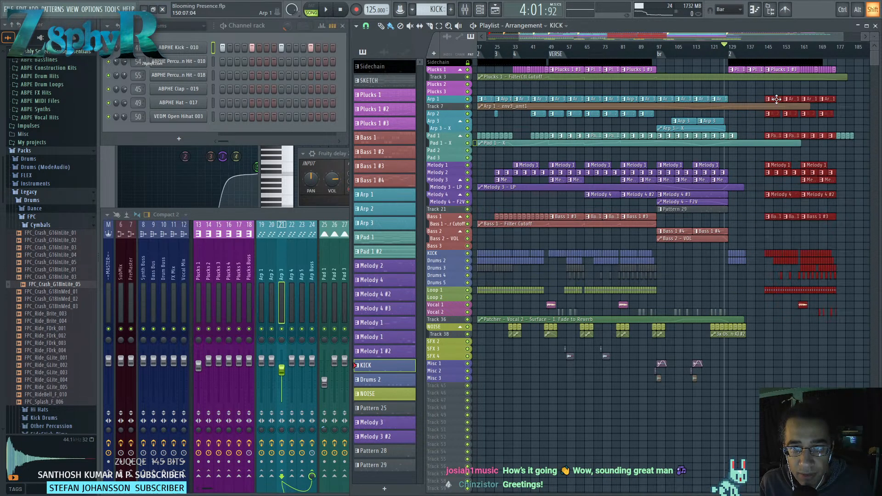
{"action": "right_click", "coordinate": [748, 255]}
{"action": "key", "text": "ctrl+z"}
{"action": "key", "text": "ctrl+z"}
{"action": "key", "text": "ctrl+z"}
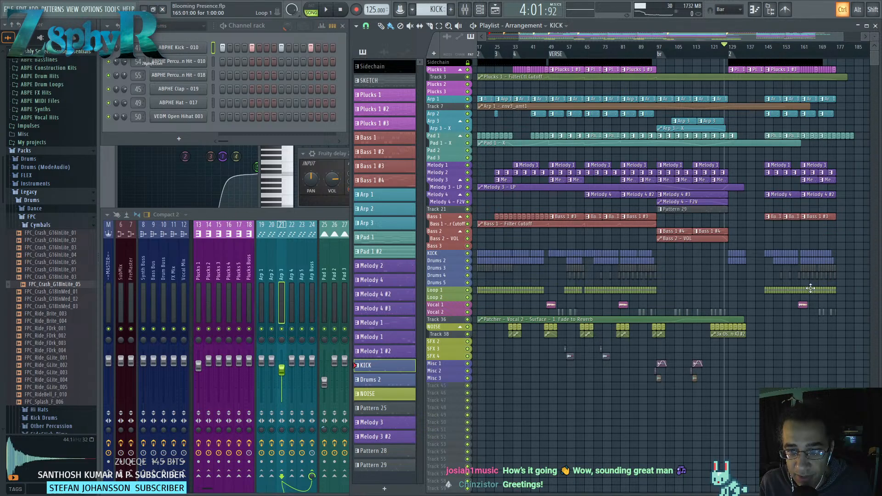
{"action": "right_click", "coordinate": [750, 258]}
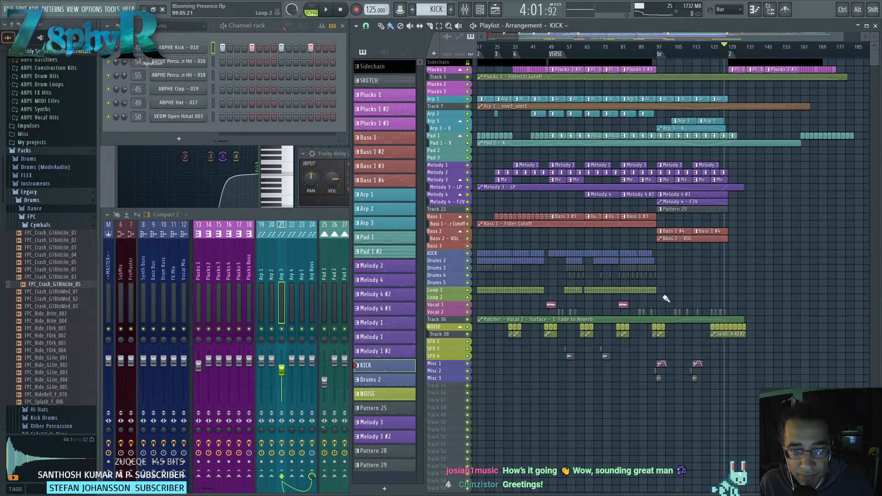
{"action": "key", "text": "ctrl+z"}
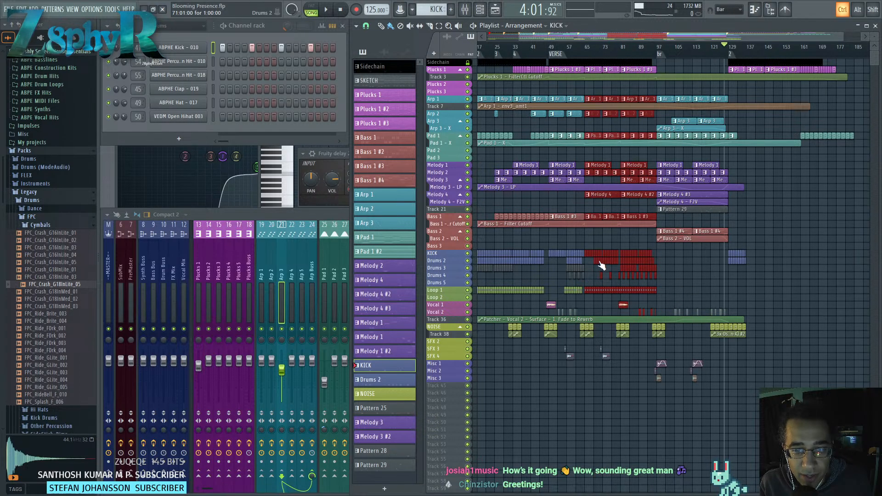
{"action": "key", "text": "ctrl+z"}
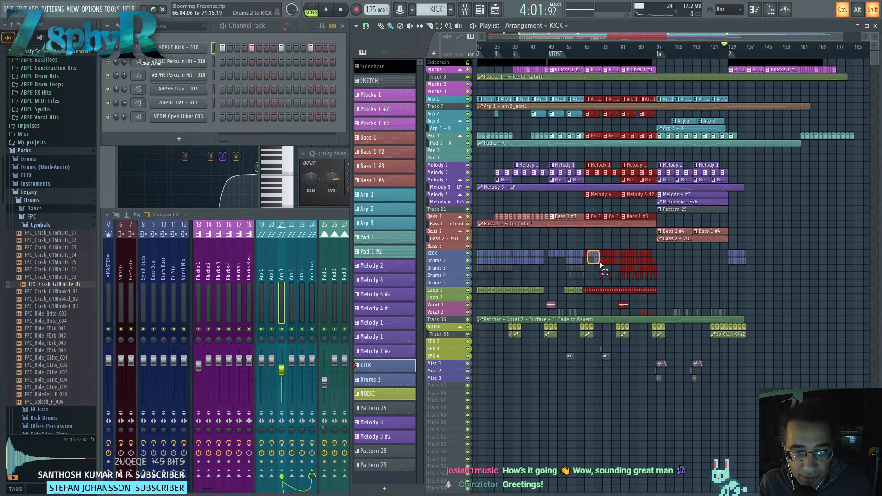
Exclude the KICK and Drums 2 clips of the first eight bars from the selection and copy the remaining clips to bar 129.
{"action": "left_click_drag", "start_coordinate": [601, 265], "coordinate": [604, 267]}
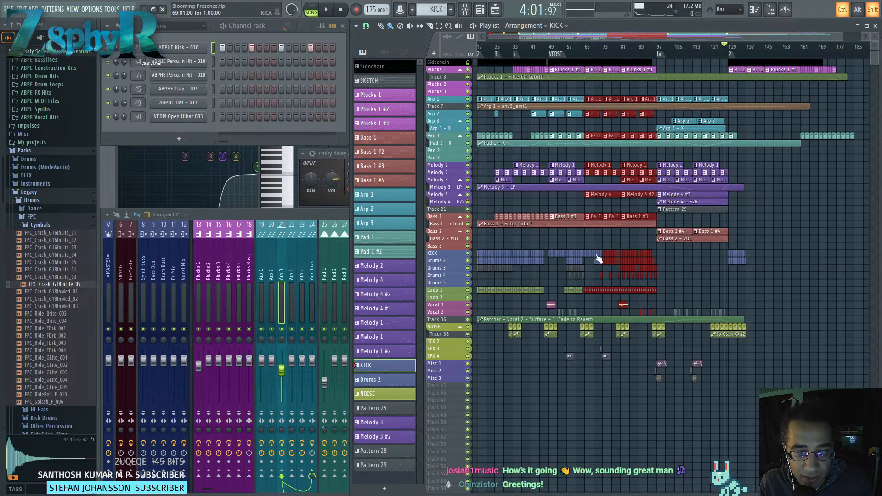
{"action": "left_click_drag", "start_coordinate": [596, 216], "coordinate": [741, 216]}
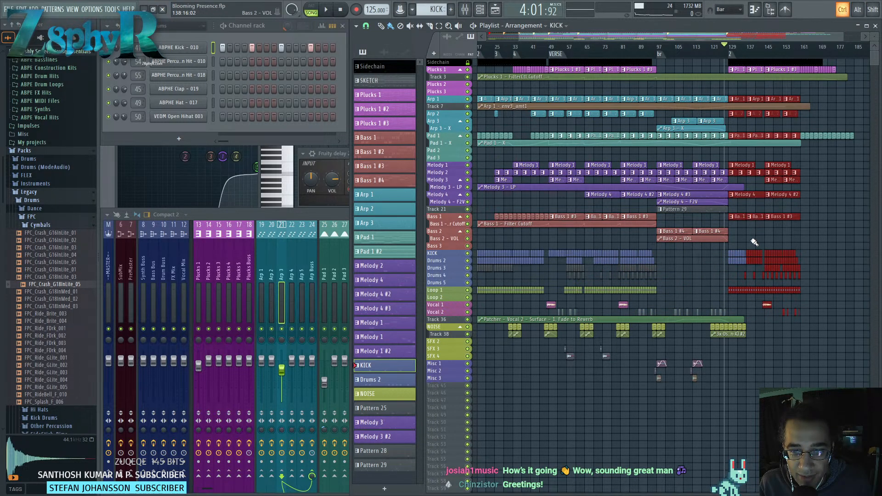
{"action": "scroll", "coordinate": [749, 244], "scroll_direction": "up", "scroll_amount": 5, "text": "ctrl"}
{"action": "scroll", "coordinate": [742, 241], "scroll_direction": "down", "scroll_amount": 3, "text": "ctrl"}
{"action": "scroll", "coordinate": [713, 272], "scroll_direction": "up", "scroll_amount": 4, "text": "ctrl"}
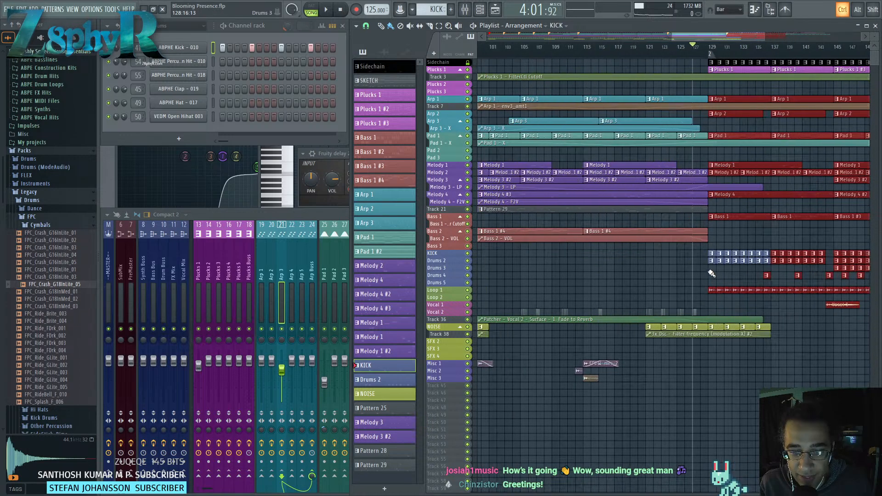
{"action": "left_click", "coordinate": [717, 274], "text": "ctrl"}
Delete the Drums 2 clips from bar 129 to bar 133.
{"action": "scroll", "coordinate": [723, 276], "scroll_direction": "up", "scroll_amount": 4, "text": "alt"}
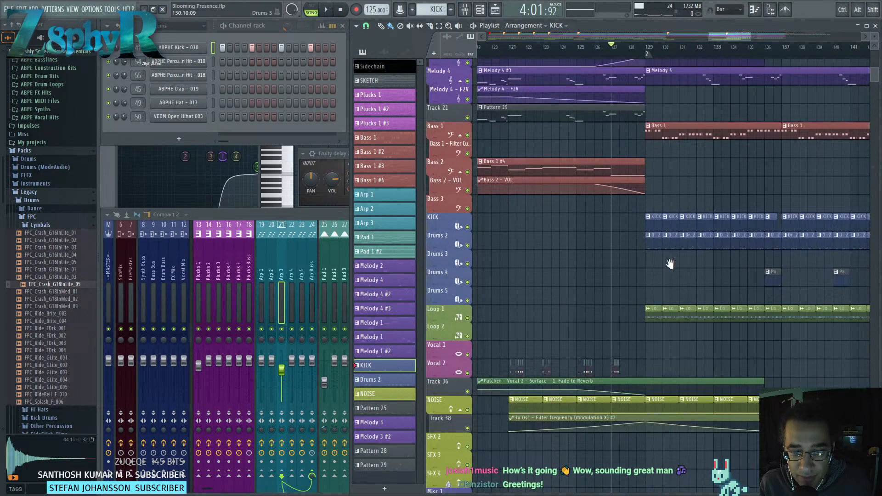
{"action": "scroll", "coordinate": [617, 254], "scroll_direction": "down", "scroll_amount": 2, "text": "ctrl"}
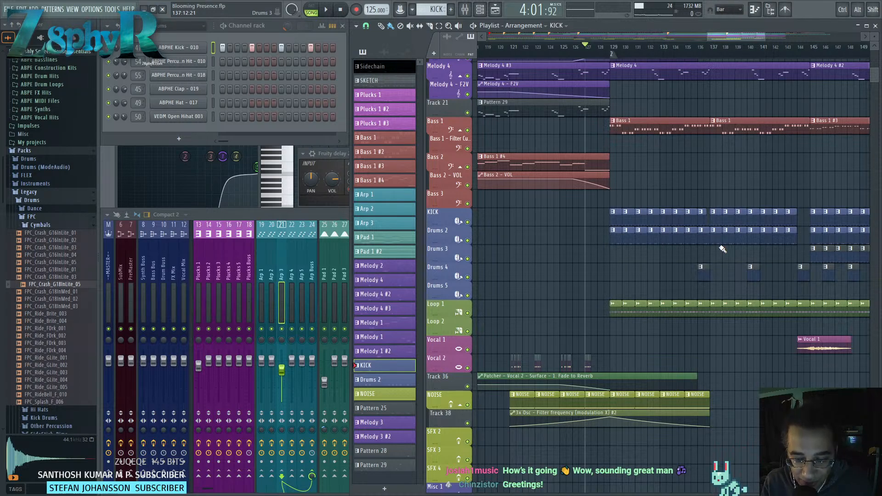
{"action": "scroll", "coordinate": [698, 263], "scroll_direction": "up", "scroll_amount": 3}
{"action": "scroll", "coordinate": [647, 273], "scroll_direction": "down", "scroll_amount": 2}
{"action": "left_click_drag", "start_coordinate": [613, 271], "coordinate": [584, 314]}
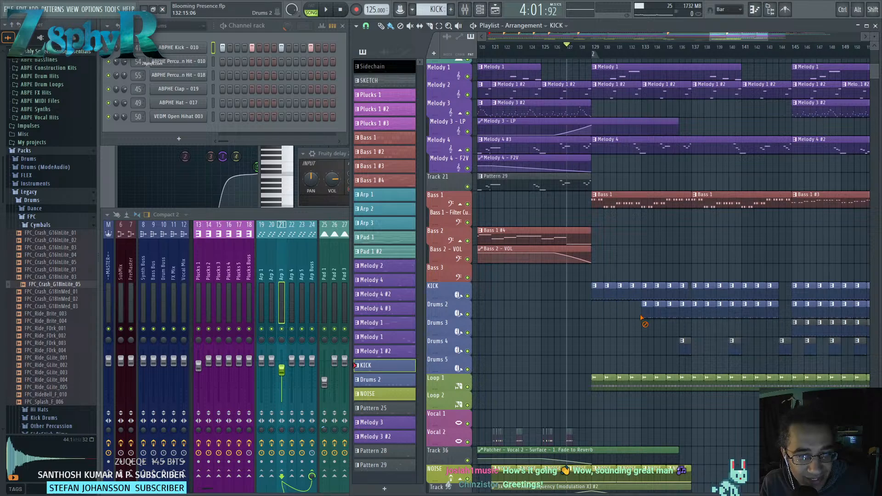
{"action": "scroll", "coordinate": [627, 299], "scroll_direction": "down", "scroll_amount": 4}
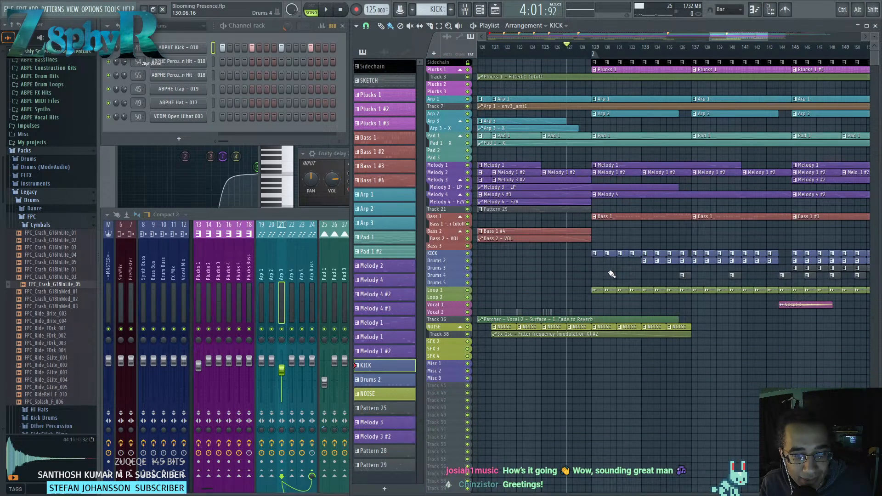
Play the transition into bar 129 and delete the Bass 1 clip spanning bars 129 to 137.
{"action": "scroll", "coordinate": [592, 158], "scroll_direction": "down", "scroll_amount": 4}
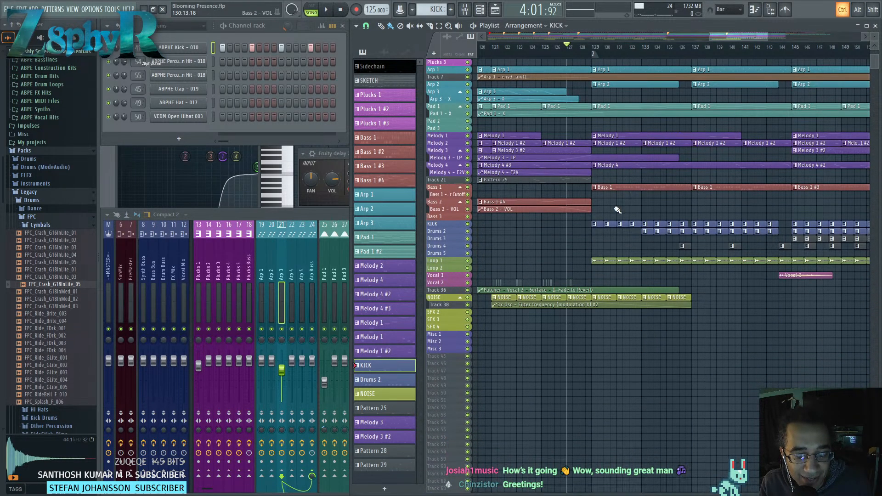
{"action": "scroll", "coordinate": [621, 210], "scroll_direction": "up", "scroll_amount": 2}
{"action": "key", "text": "space"}
{"action": "scroll", "coordinate": [600, 206], "scroll_direction": "up", "scroll_amount": 3}
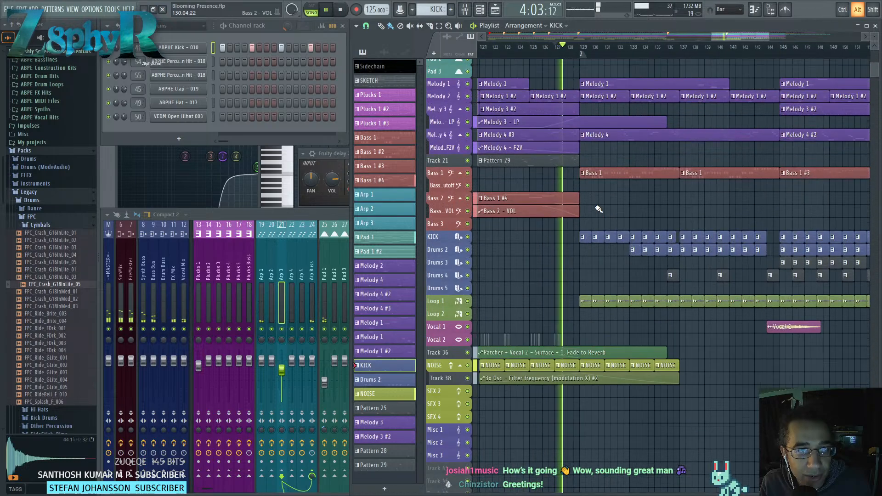
{"action": "scroll", "coordinate": [629, 206], "scroll_direction": "down", "scroll_amount": 3}
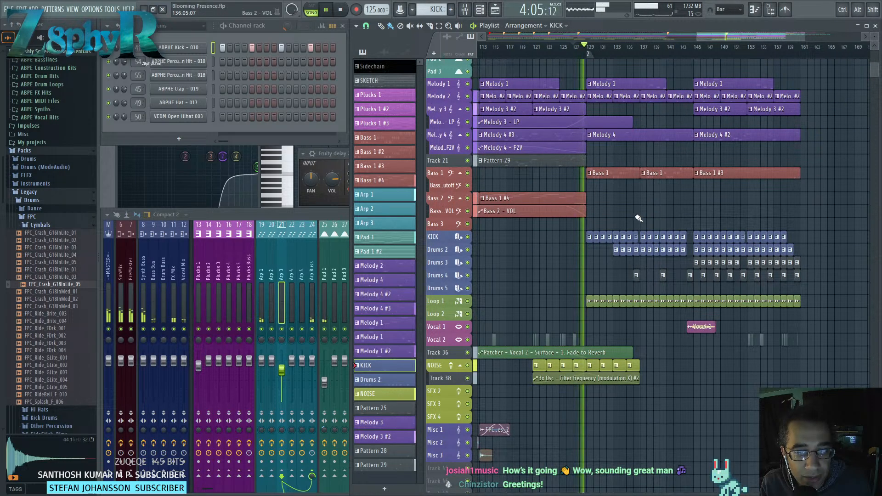
{"action": "right_click", "coordinate": [609, 177]}
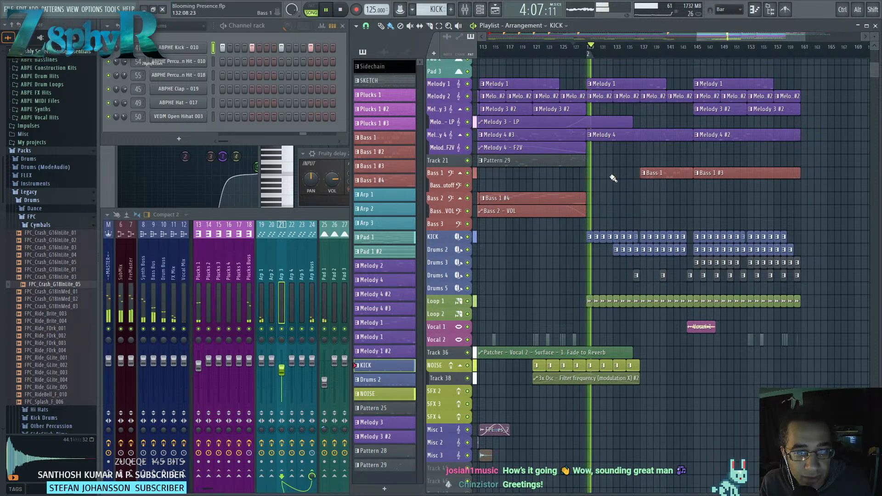
Delete the Drums 2 clips up to bar 136 and the Loop 1 clips from bar 129 to bar 134.
{"action": "right_click", "coordinate": [616, 252]}
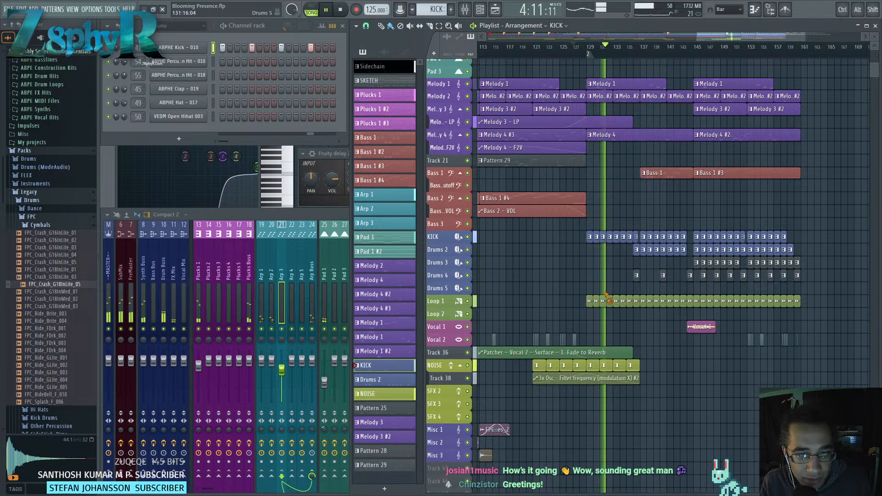
{"action": "right_click", "coordinate": [617, 304]}
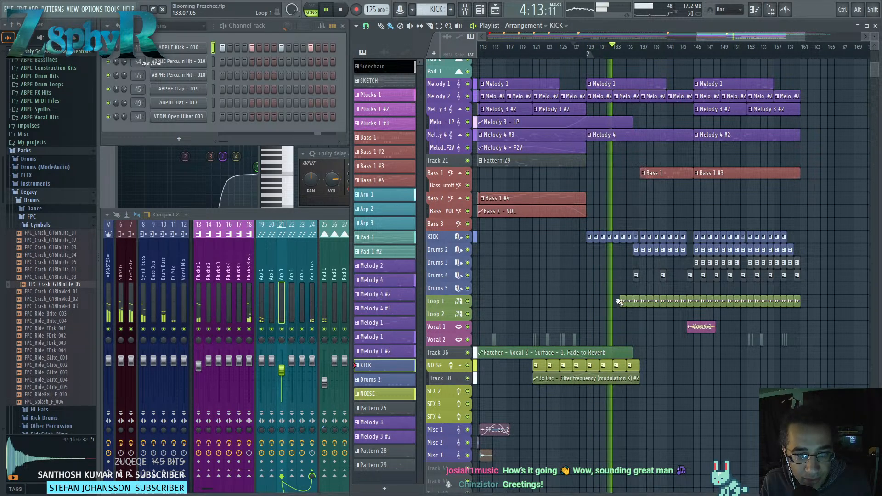
{"action": "scroll", "coordinate": [617, 304], "scroll_direction": "up", "scroll_amount": 3}
{"action": "right_click", "coordinate": [625, 303]}
{"action": "right_click", "coordinate": [612, 302]}
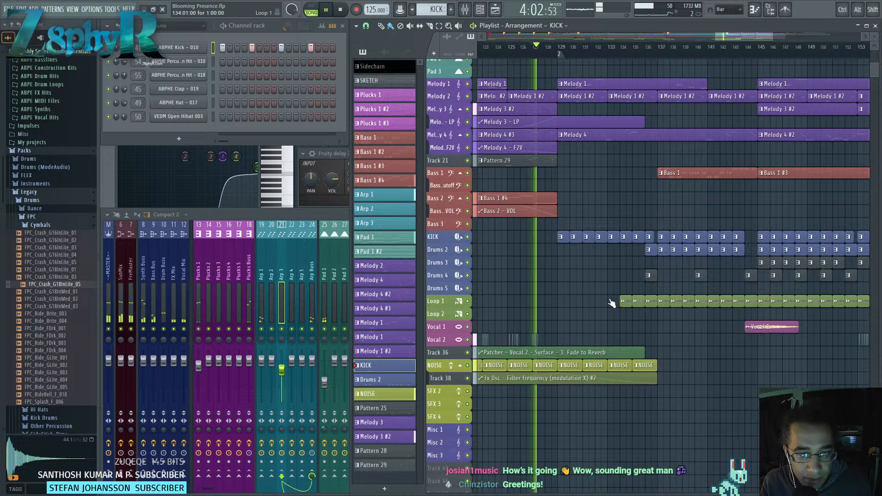
Place a one-bar KICK clip at bar 133 on the Loop 1 track, directly before the remaining loop clips.
{"action": "right_click", "coordinate": [625, 301]}
{"action": "right_click", "coordinate": [627, 300]}
{"action": "right_click", "coordinate": [604, 300]}
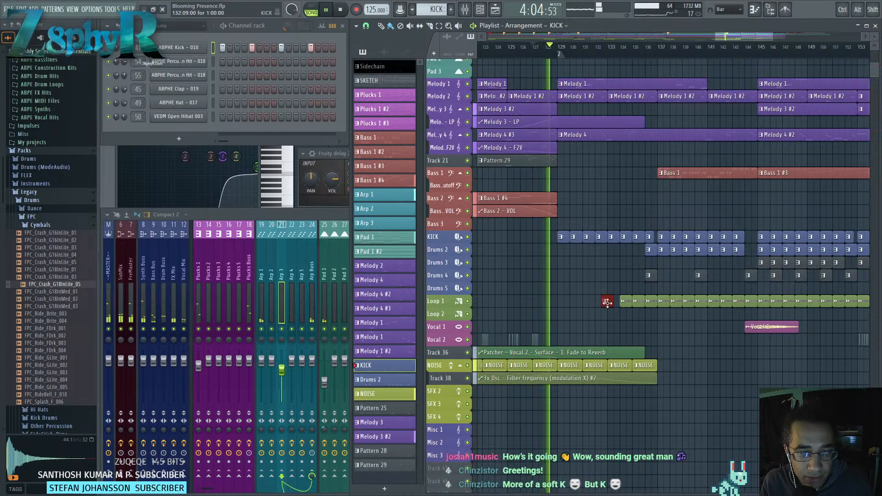
{"action": "right_click", "coordinate": [612, 302]}
{"action": "right_click", "coordinate": [614, 307]}
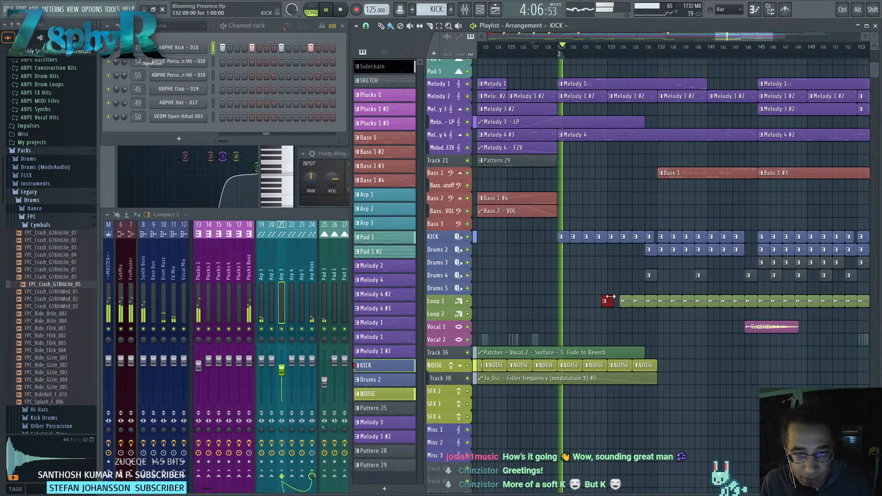
{"action": "left_click", "coordinate": [613, 302]}
Reshape the Pad 1 - X automation so its peak sits at bar 129 and its fall ends at bar 137.
{"action": "scroll", "coordinate": [618, 294], "scroll_direction": "up", "scroll_amount": 2}
{"action": "scroll", "coordinate": [620, 281], "scroll_direction": "up", "scroll_amount": 3}
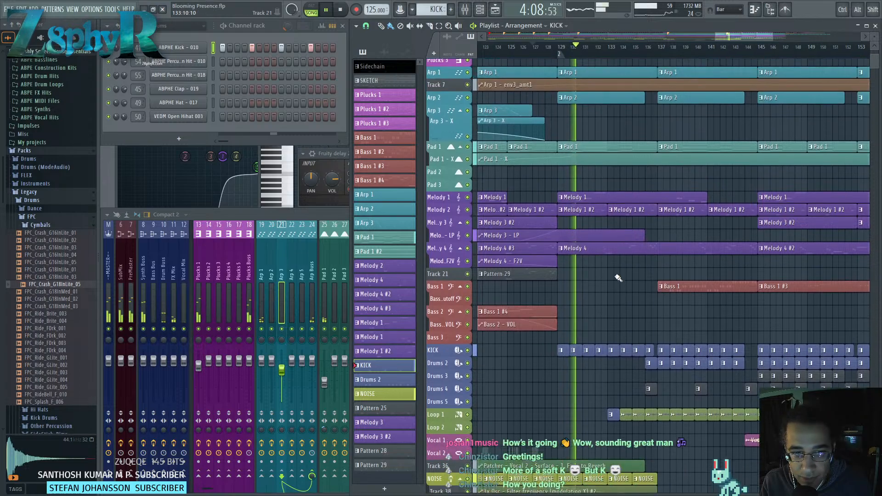
{"action": "scroll", "coordinate": [674, 213], "scroll_direction": "left", "scroll_amount": 4}
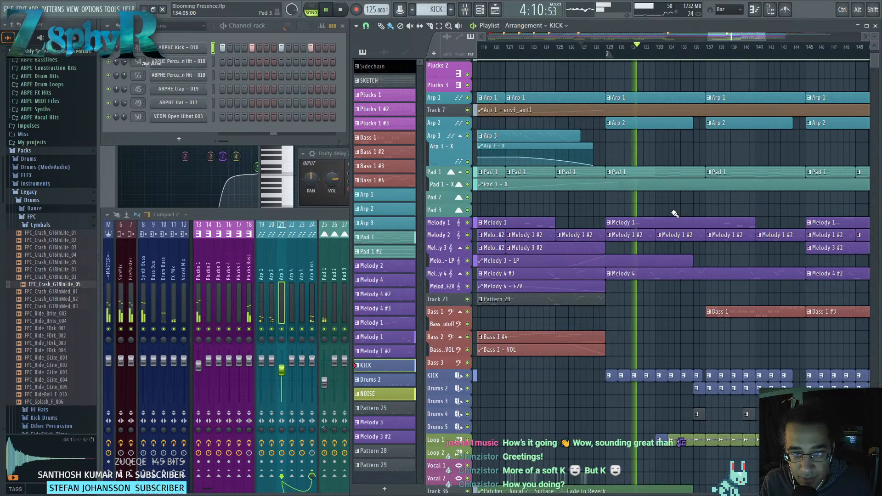
{"action": "scroll", "coordinate": [624, 212], "scroll_direction": "up", "scroll_amount": 3}
{"action": "right_click", "coordinate": [644, 182]}
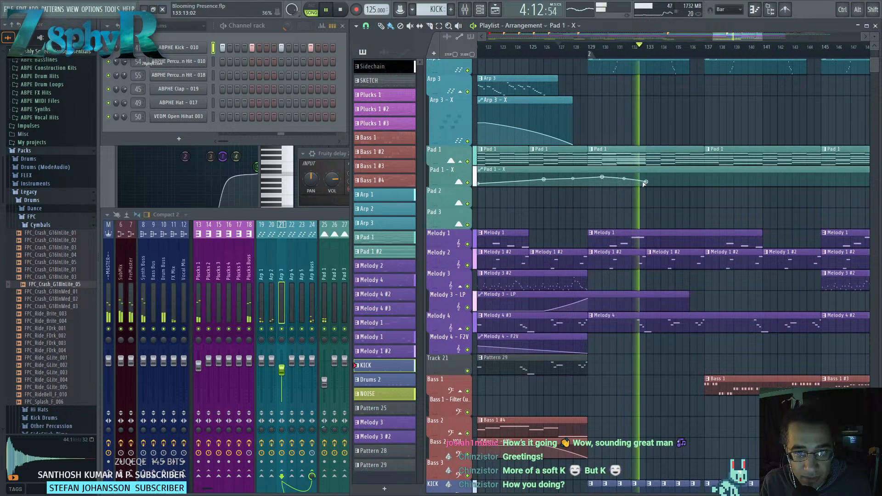
{"action": "left_click_drag", "start_coordinate": [602, 177], "coordinate": [589, 177]}
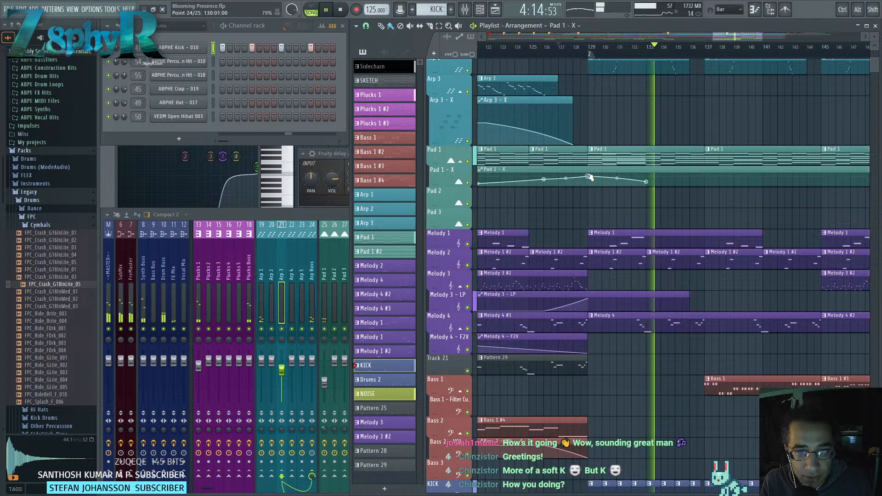
{"action": "left_click_drag", "start_coordinate": [647, 182], "coordinate": [704, 182]}
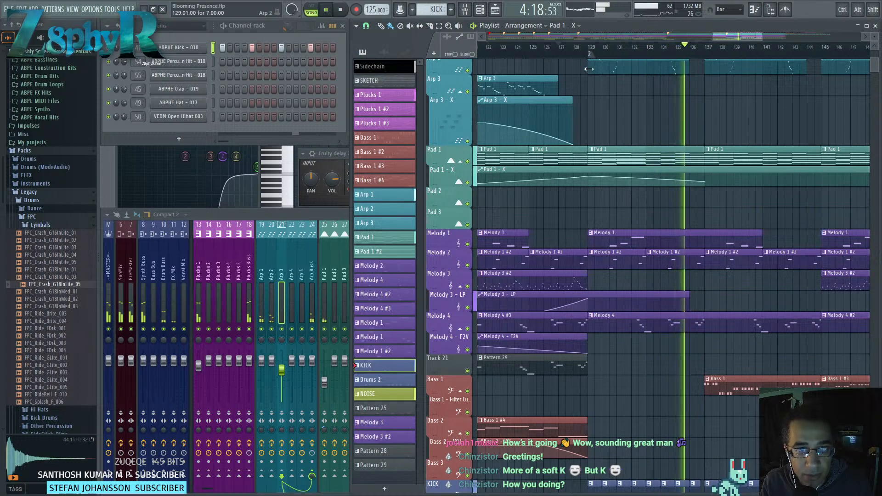
Replay the transition from just before bar 129 while checking the tracks, and stop playback.
{"action": "left_click", "coordinate": [582, 47]}
{"action": "scroll", "coordinate": [643, 154], "scroll_direction": "down", "scroll_amount": 3}
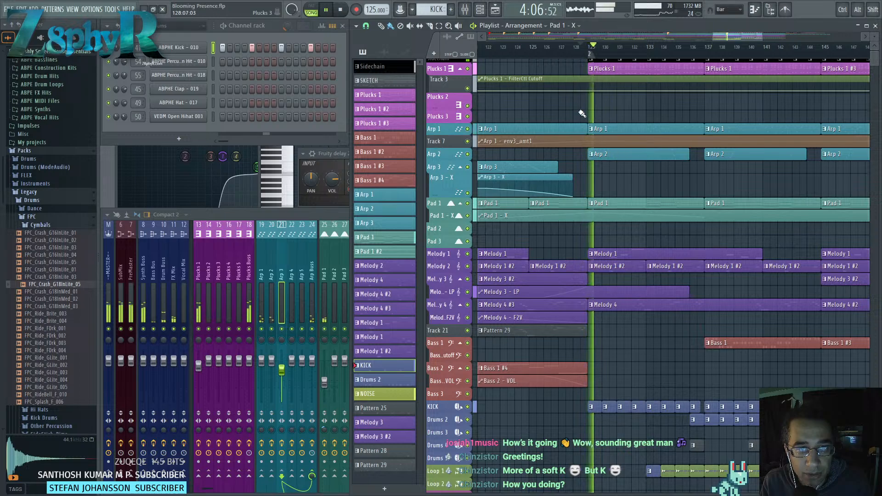
{"action": "scroll", "coordinate": [583, 108], "scroll_direction": "up", "scroll_amount": 1}
{"action": "scroll", "coordinate": [477, 96], "scroll_direction": "down", "scroll_amount": 4}
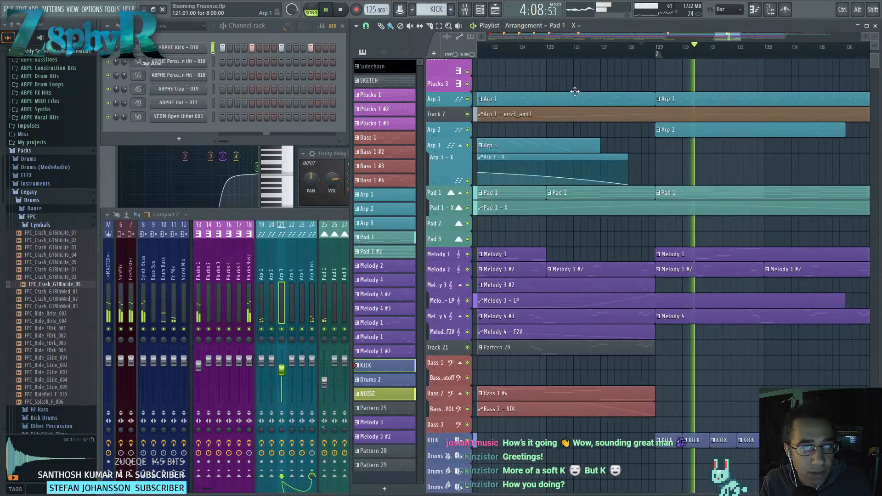
{"action": "scroll", "coordinate": [568, 147], "scroll_direction": "up", "scroll_amount": 4}
{"action": "key", "text": "space"}
{"action": "scroll", "coordinate": [699, 137], "scroll_direction": "right", "scroll_amount": 2}
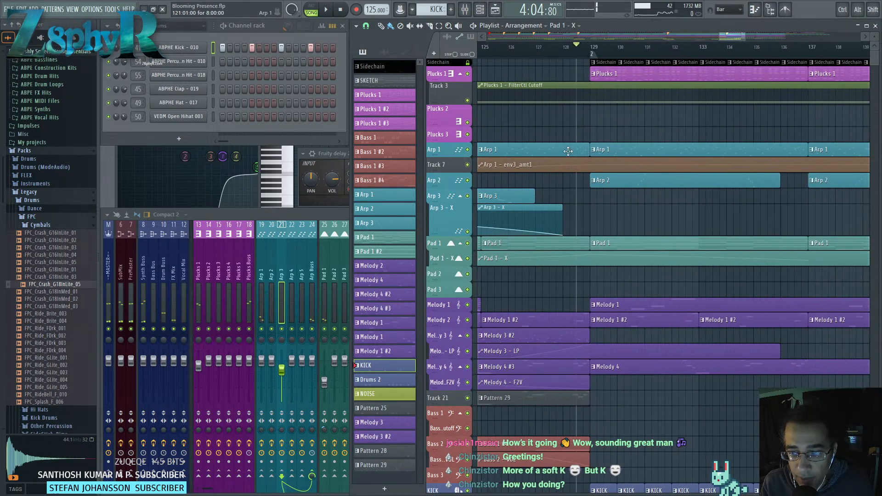
Give Track 3 the Plucks 1 colour and icon, and rename it "Plucks 1 - Filter".
{"action": "middle_click", "coordinate": [445, 78]}
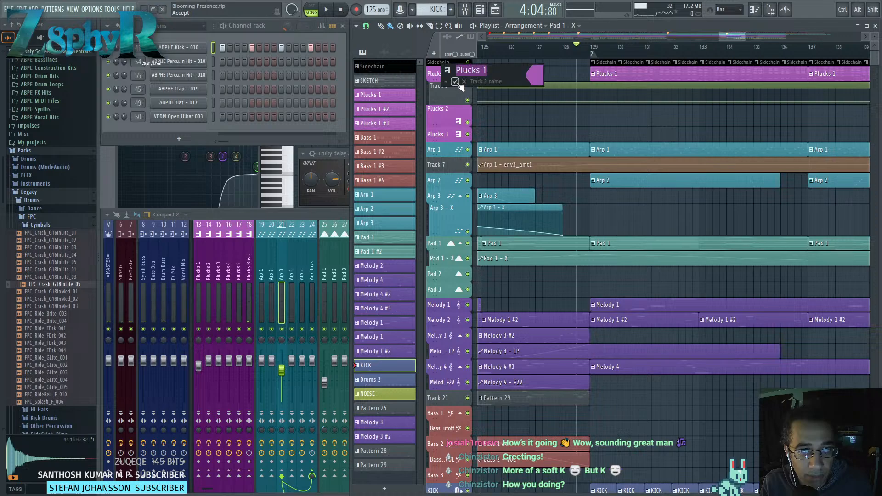
{"action": "key", "text": "Return"}
{"action": "middle_click", "coordinate": [451, 93]}
{"action": "left_click", "coordinate": [453, 98]}
{"action": "left_click", "coordinate": [456, 106]}
{"action": "middle_click", "coordinate": [449, 94]}
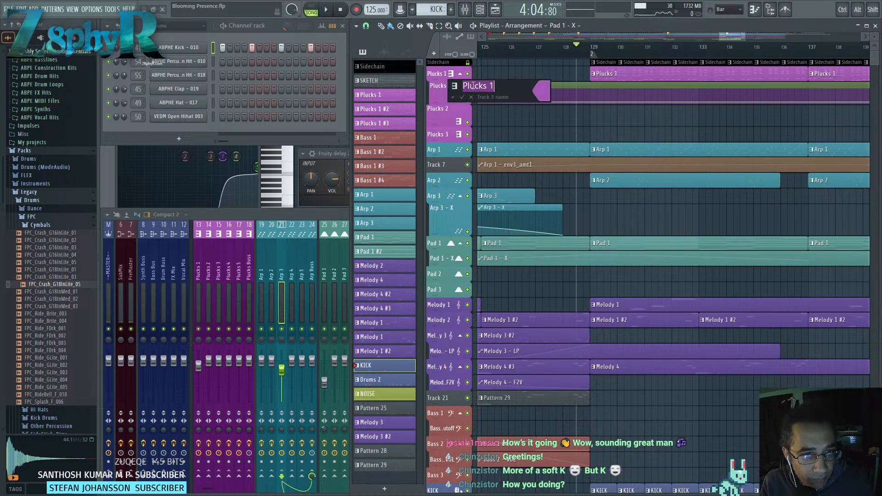
{"action": "type", "text": "- F"}
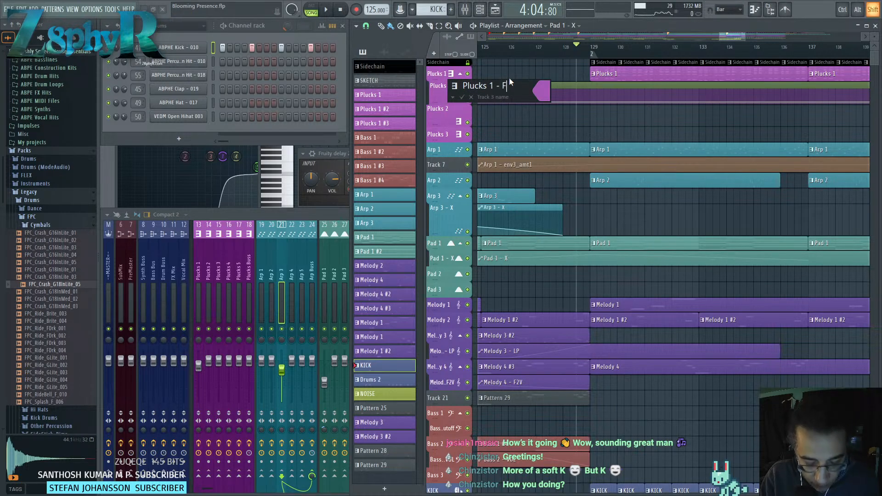
{"action": "type", "text": "ilter"}
{"action": "key", "text": "Return"}
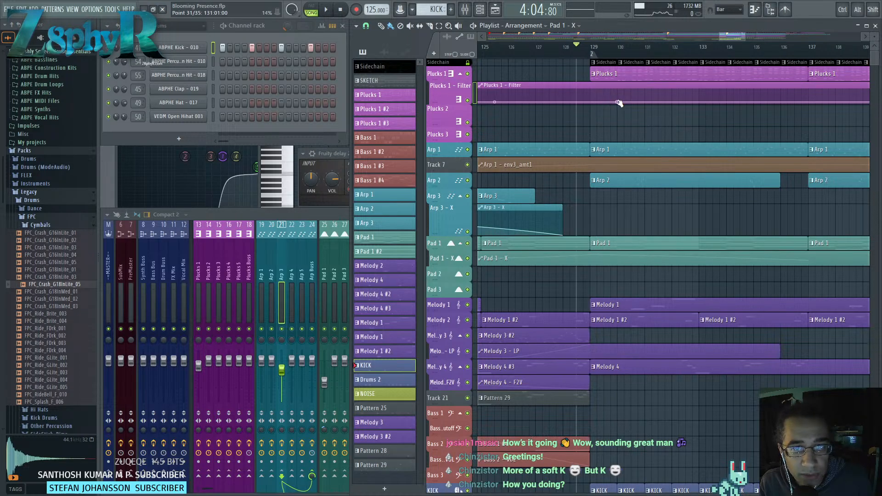
Enlarge the Plucks 1 - Filter track and bring its automation around bar 129 into close view.
{"action": "left_click", "coordinate": [595, 101]}
{"action": "left_click_drag", "start_coordinate": [442, 102], "coordinate": [441, 138]}
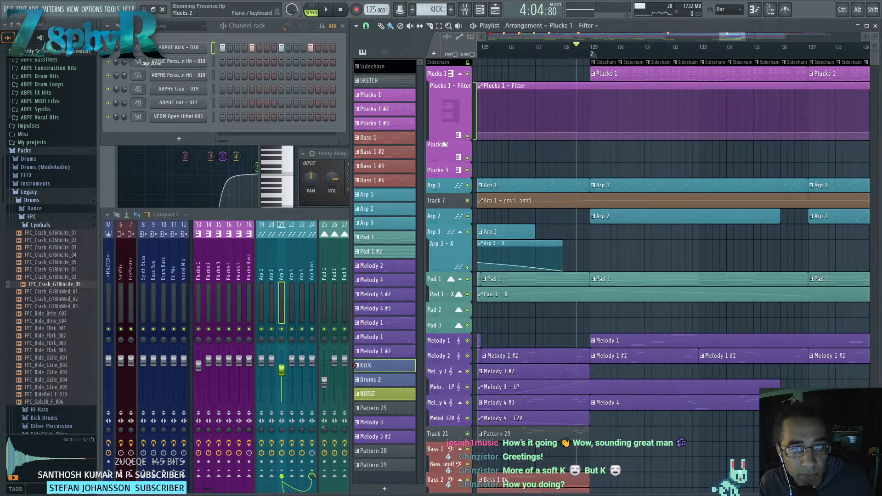
{"action": "scroll", "coordinate": [743, 173], "scroll_direction": "down", "scroll_amount": 6, "text": "ctrl"}
{"action": "scroll", "coordinate": [650, 144], "scroll_direction": "down", "scroll_amount": 3, "text": "ctrl"}
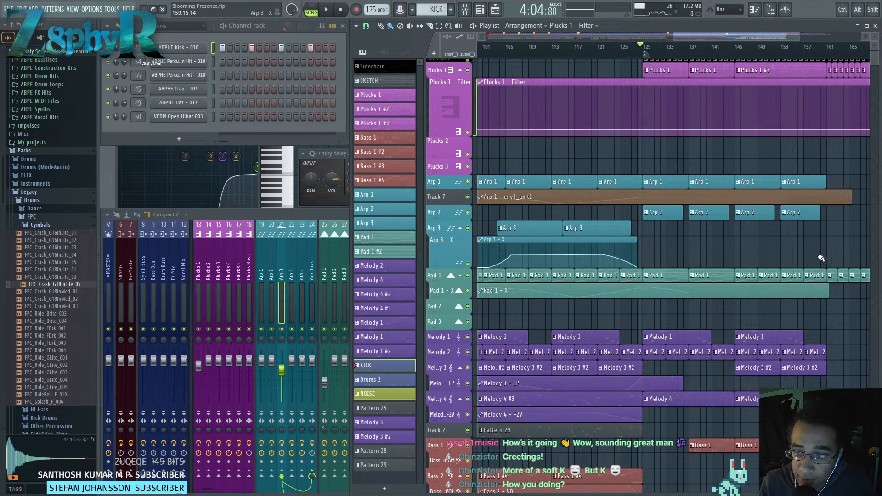
{"action": "left_click_drag", "start_coordinate": [642, 157], "coordinate": [694, 159]}
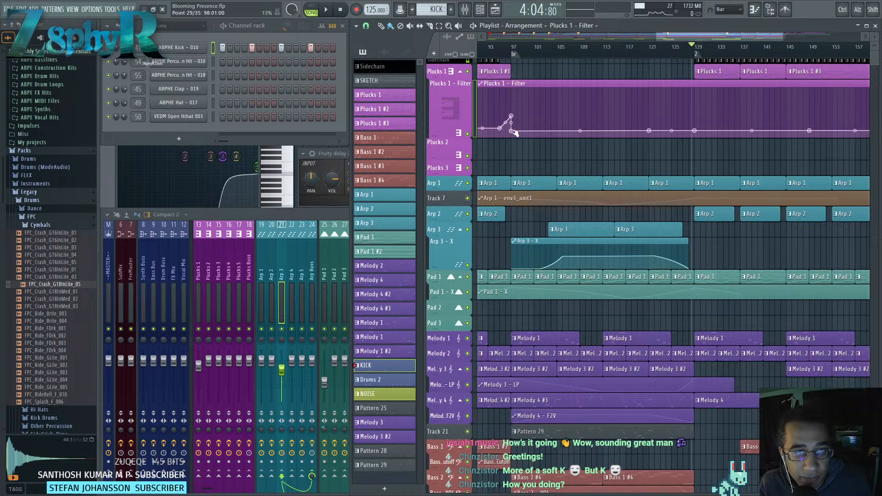
{"action": "left_click_drag", "start_coordinate": [634, 145], "coordinate": [620, 147]}
{"action": "scroll", "coordinate": [666, 159], "scroll_direction": "up", "scroll_amount": 3, "text": "ctrl"}
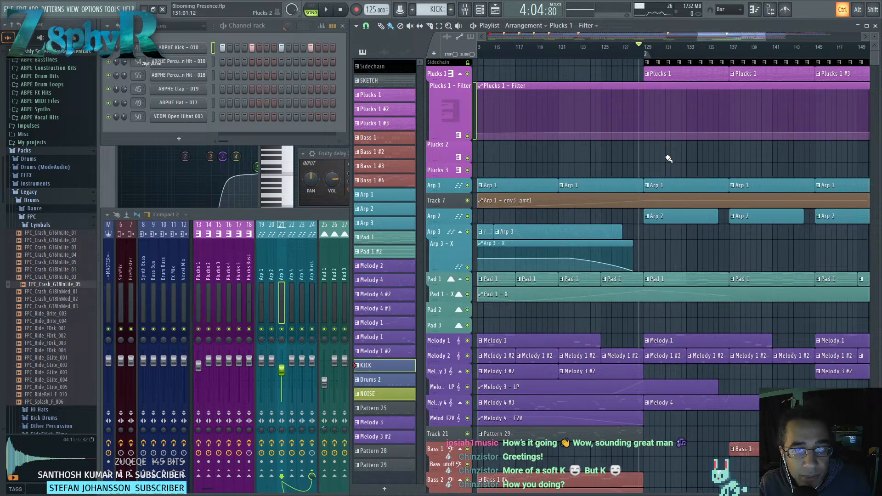
Shape Plucks 1 - Filter rises that peak at bars 145 and 161 and drop back instantly, with a closing fall to bar 177.
{"action": "right_click", "coordinate": [645, 133]}
{"action": "key", "text": "p"}
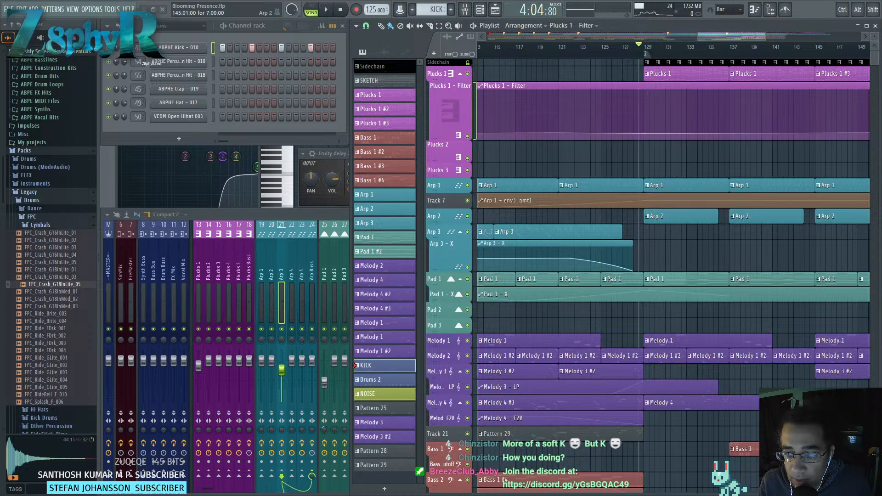
{"action": "right_click", "coordinate": [646, 133]}
{"action": "left_click", "coordinate": [665, 144]}
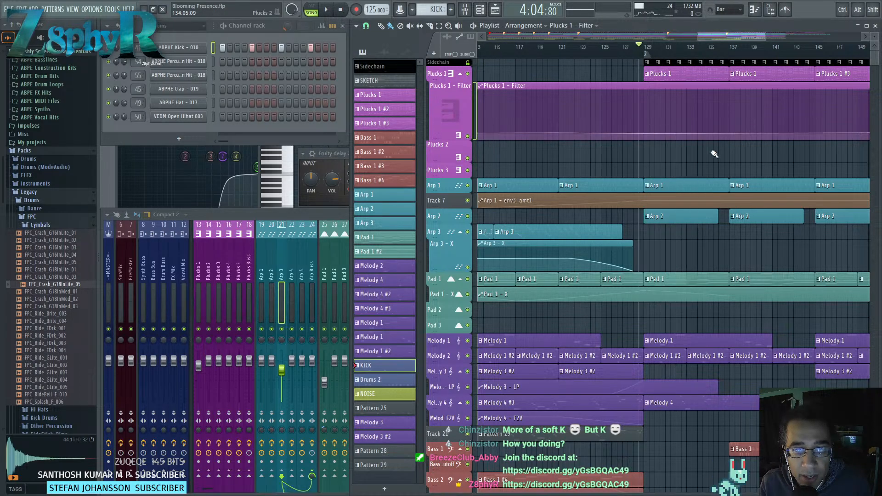
{"action": "scroll", "coordinate": [662, 135], "scroll_direction": "right", "scroll_amount": 3}
{"action": "left_click", "coordinate": [694, 125]}
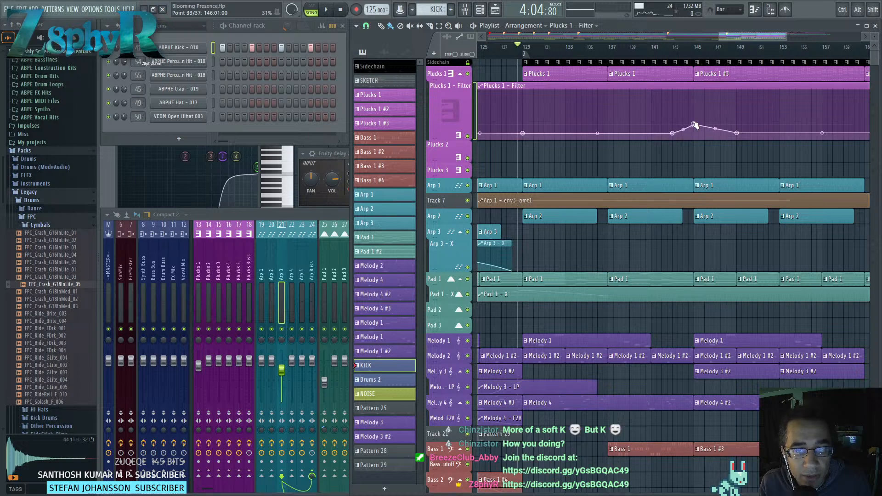
{"action": "right_click", "coordinate": [696, 133]}
{"action": "right_click", "coordinate": [694, 133]}
{"action": "left_click", "coordinate": [714, 287]}
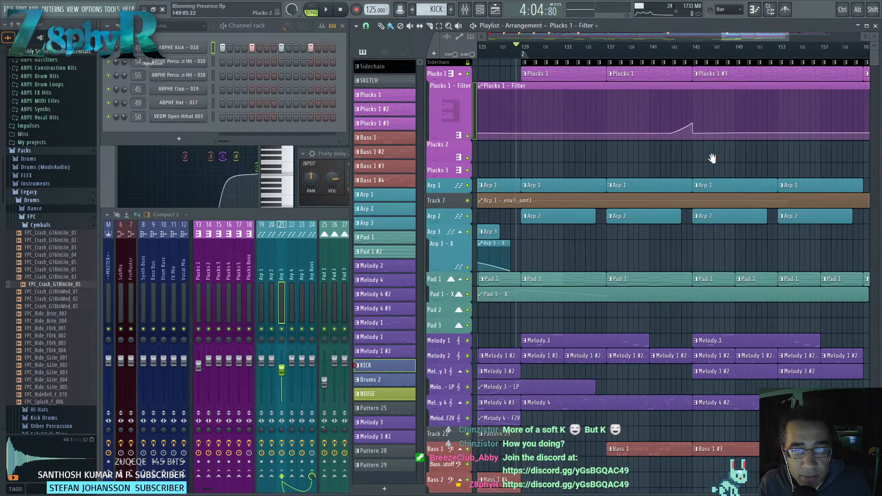
{"action": "scroll", "coordinate": [692, 155], "scroll_direction": "down", "scroll_amount": 3}
{"action": "mouse_move", "coordinate": [698, 133]}
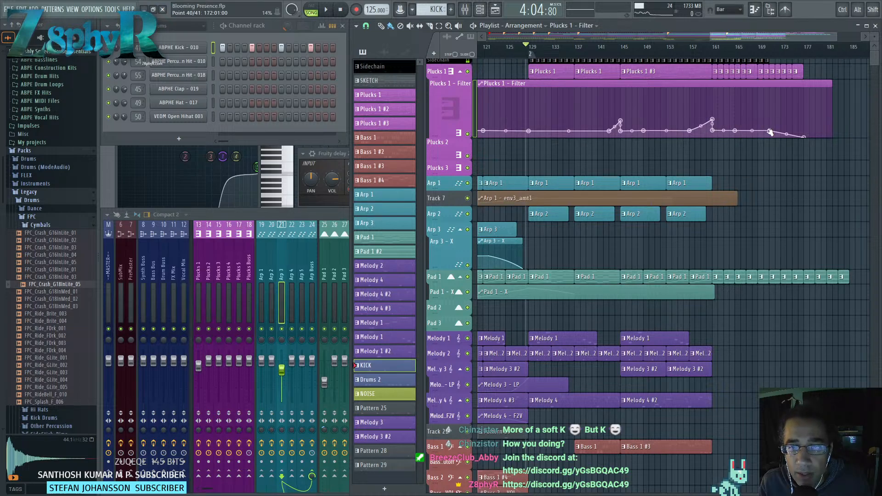
Dip the Plucks 1 - Filter automation at bar 129 and let it rise gently from there toward bar 143.
{"action": "scroll", "coordinate": [705, 138], "scroll_direction": "down", "scroll_amount": 3}
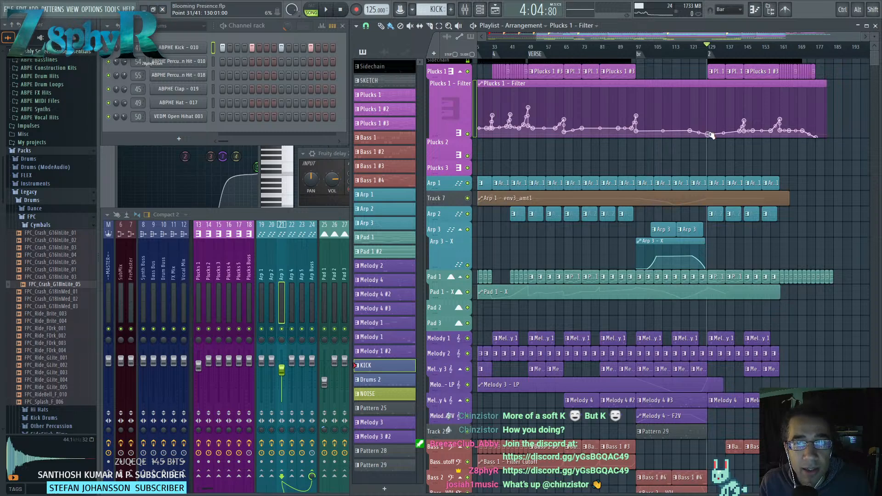
{"action": "scroll", "coordinate": [703, 133], "scroll_direction": "up", "scroll_amount": 3}
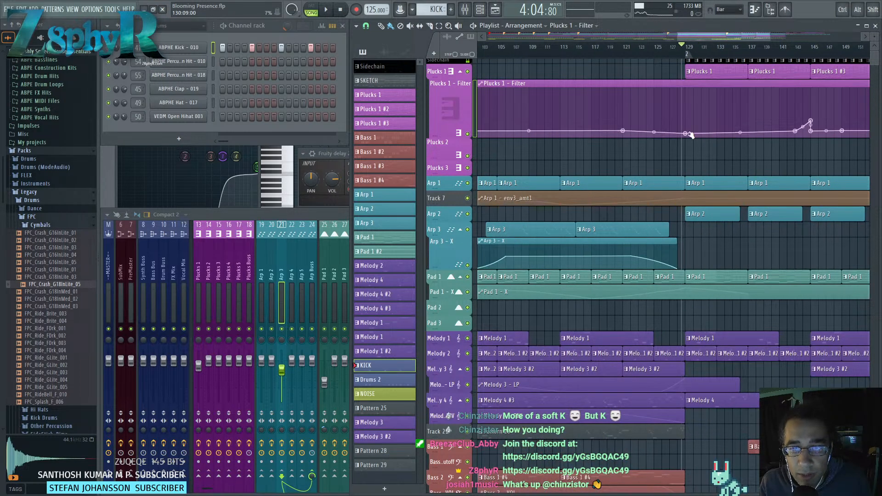
{"action": "scroll", "coordinate": [688, 131], "scroll_direction": "up", "scroll_amount": 3, "text": "alt"}
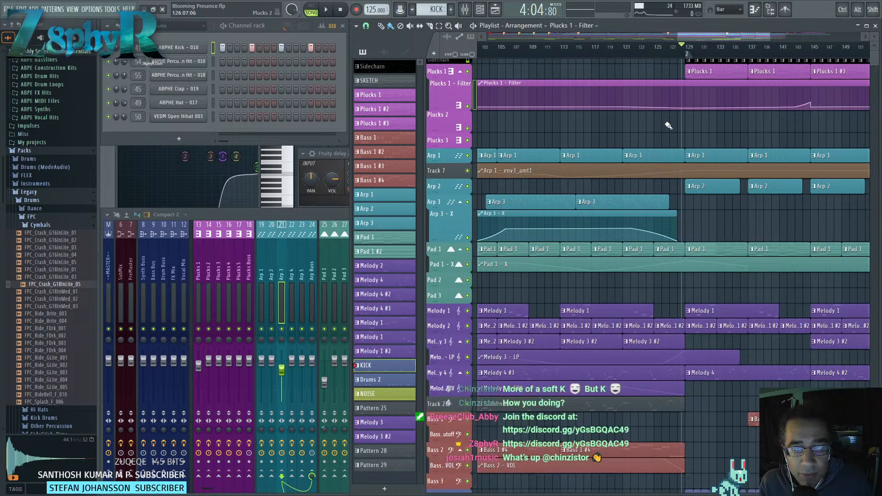
{"action": "scroll", "coordinate": [693, 138], "scroll_direction": "up", "scroll_amount": 2}
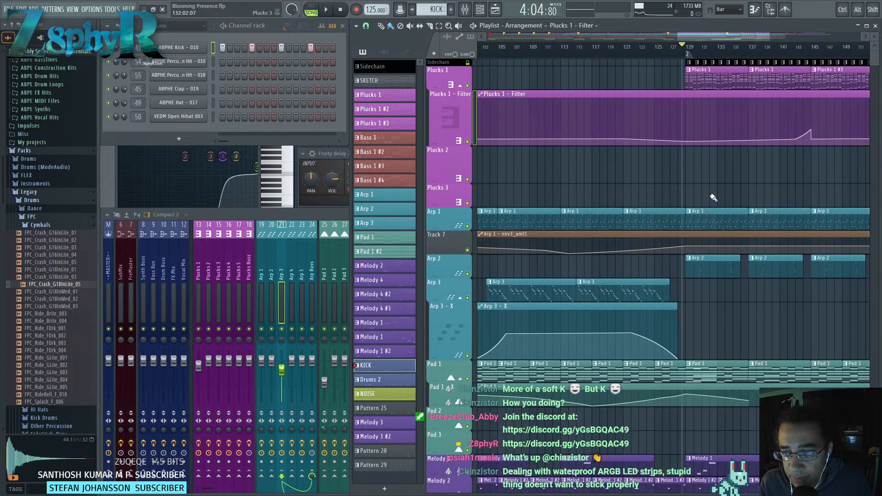
{"action": "scroll", "coordinate": [703, 159], "scroll_direction": "down", "scroll_amount": 3, "text": "ctrl"}
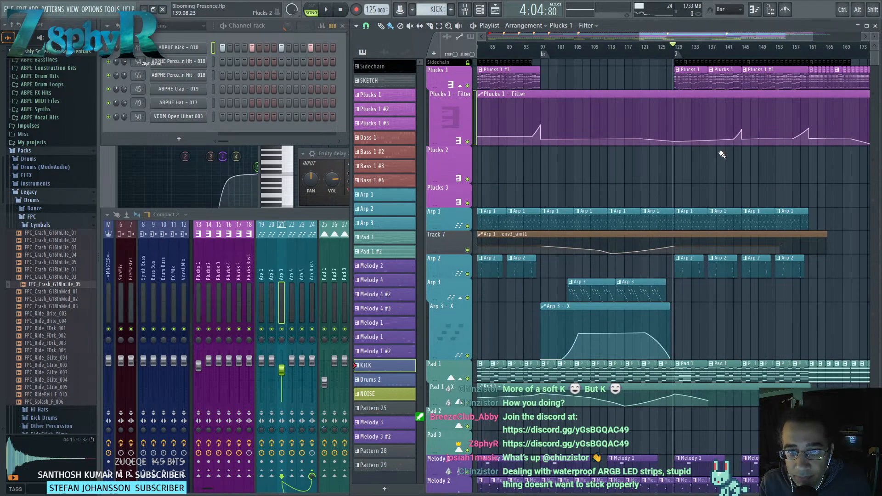
{"action": "left_click_drag", "start_coordinate": [720, 154], "coordinate": [660, 150]}
{"action": "scroll", "coordinate": [654, 151], "scroll_direction": "up", "scroll_amount": 3, "text": "ctrl"}
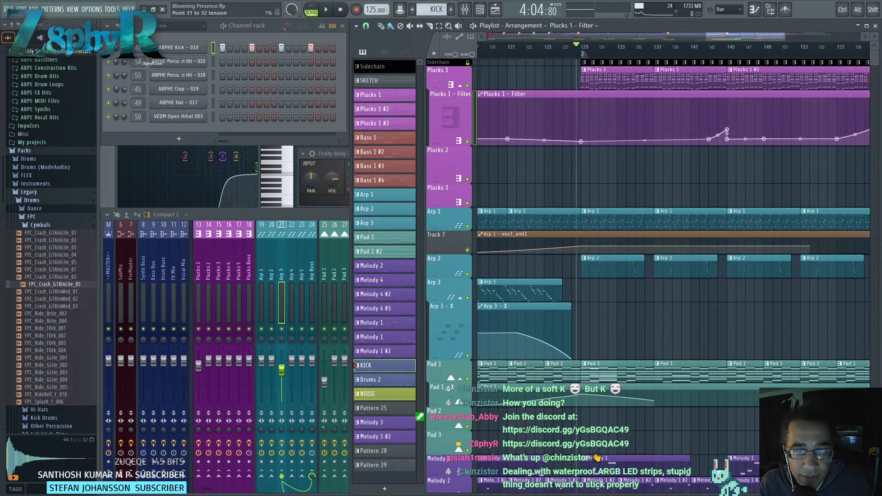
{"action": "mouse_move", "coordinate": [663, 153]}
{"action": "left_mouse_down"}
{"action": "mouse_move", "coordinate": [669, 170]}
{"action": "mouse_move", "coordinate": [620, 172]}
{"action": "mouse_move", "coordinate": [632, 137]}
{"action": "left_mouse_up"}
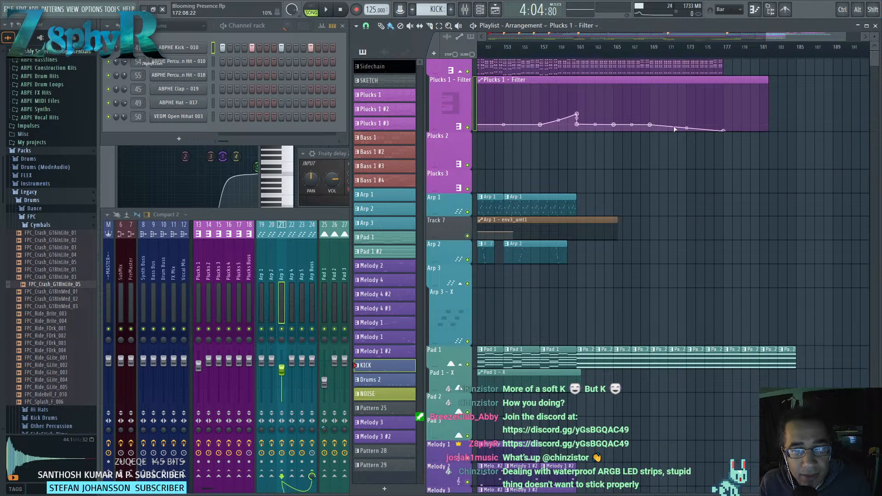
Add Arp 1 clips from bar 161 to bar 177 and extend the Arp 1 - env3_amt1 automation with a fall ending at bar 177.
{"action": "scroll", "coordinate": [581, 175], "scroll_direction": "down", "scroll_amount": 2}
{"action": "left_click_drag", "start_coordinate": [578, 181], "coordinate": [734, 200]}
{"action": "left_click_drag", "start_coordinate": [693, 174], "coordinate": [567, 166]}
{"action": "right_click", "coordinate": [719, 201]}
{"action": "left_click_drag", "start_coordinate": [609, 216], "coordinate": [695, 216]}
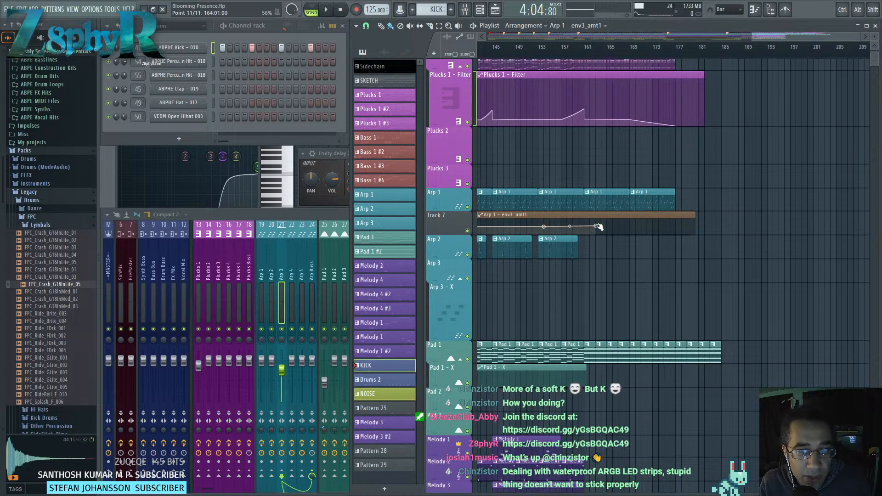
{"action": "right_click", "coordinate": [674, 233]}
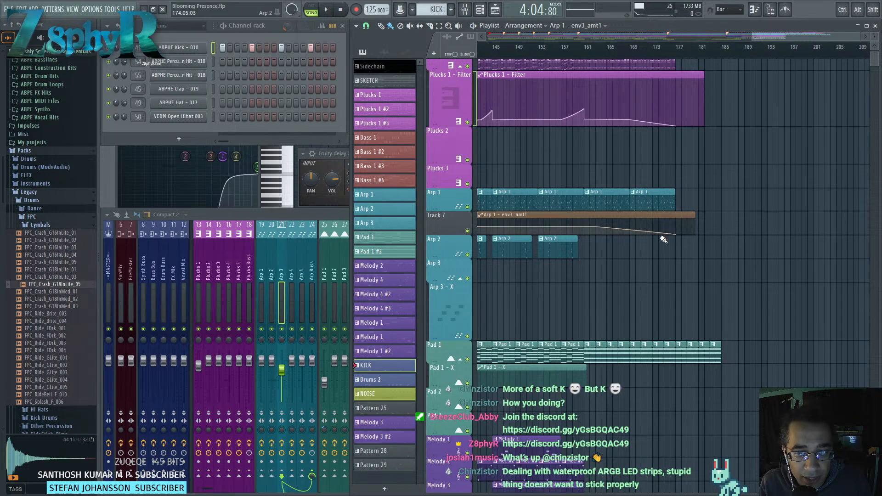
Extend the Pad 1 - X automation clip to about bar 185, adding a point at bar 161 and a fall ending around bar 179.
{"action": "scroll", "coordinate": [663, 239], "scroll_direction": "down", "scroll_amount": 3}
{"action": "left_click_drag", "start_coordinate": [689, 262], "coordinate": [663, 271]}
{"action": "left_click_drag", "start_coordinate": [721, 266], "coordinate": [439, 310]}
{"action": "key", "text": "ctrl+d"}
{"action": "left_click", "coordinate": [631, 306], "text": "ctrl"}
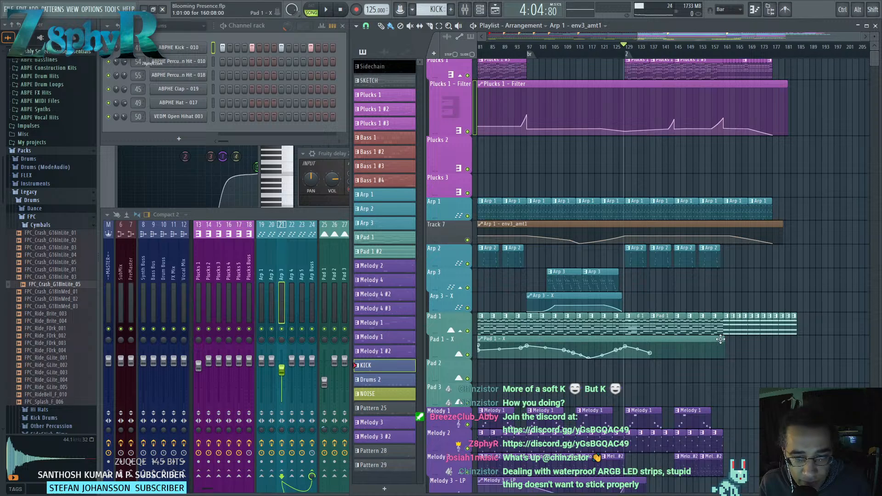
{"action": "left_click_drag", "start_coordinate": [724, 338], "coordinate": [791, 338]}
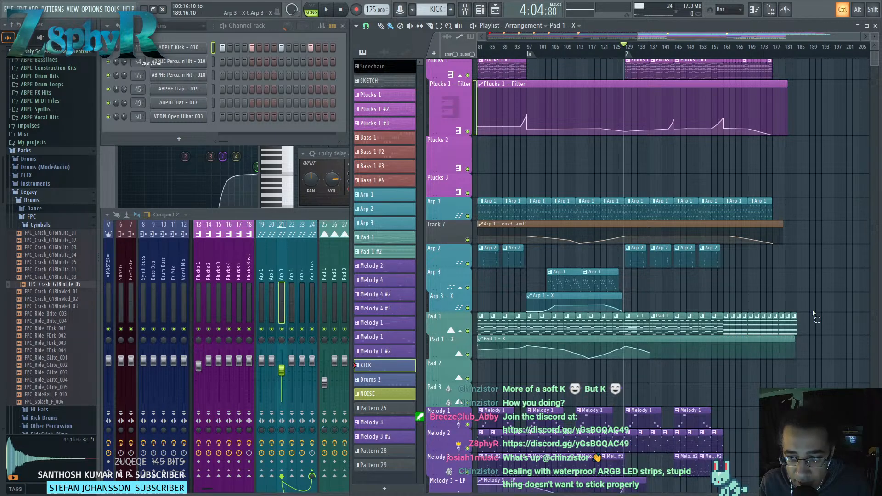
{"action": "right_click", "coordinate": [723, 351]}
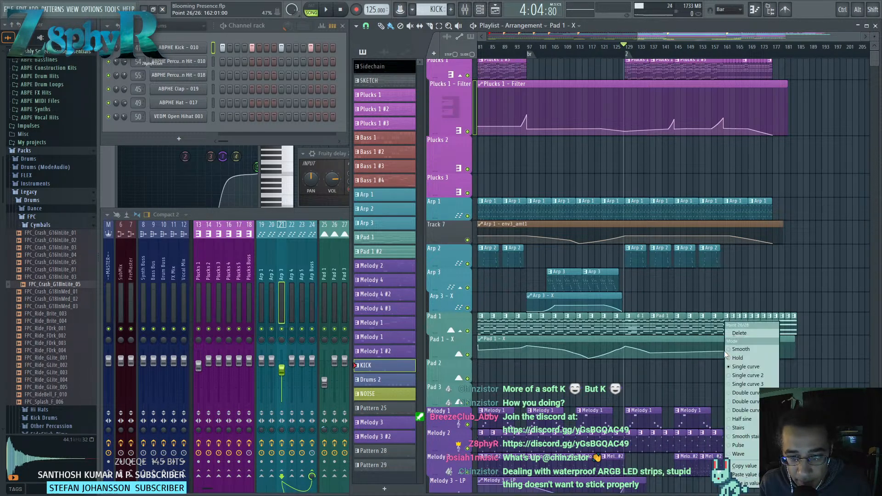
{"action": "left_click", "coordinate": [731, 352]}
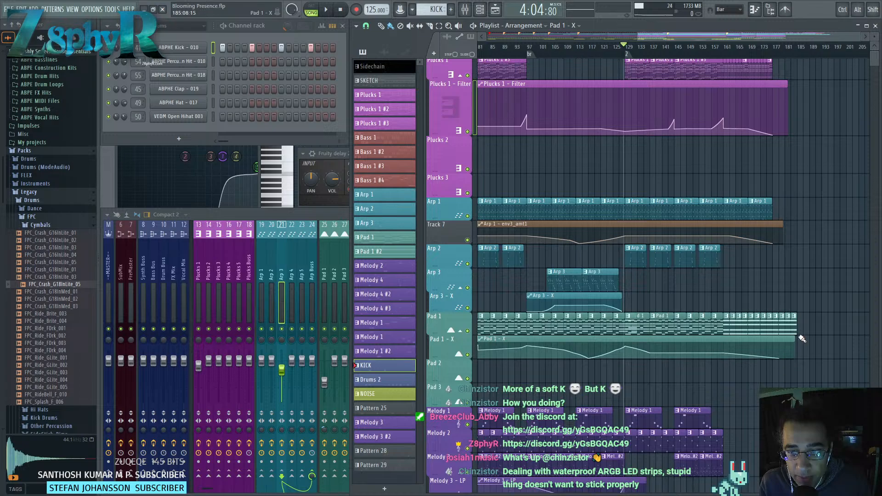
Extend the Melody 3 - LP automation clip to about bar 159 and delete the Melody 4 clip spanning bars 129 to 145.
{"action": "scroll", "coordinate": [758, 322], "scroll_direction": "down", "scroll_amount": 5}
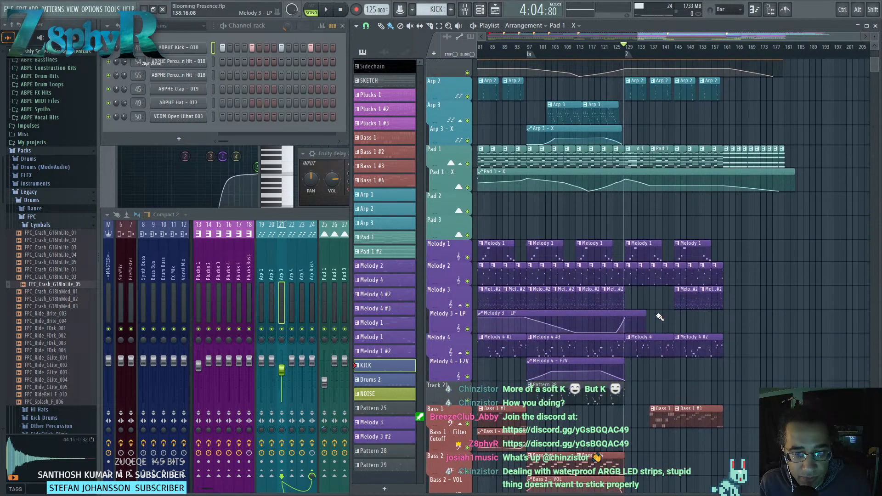
{"action": "left_click_drag", "start_coordinate": [691, 315], "coordinate": [716, 314]}
{"action": "scroll", "coordinate": [702, 299], "scroll_direction": "down", "scroll_amount": 4}
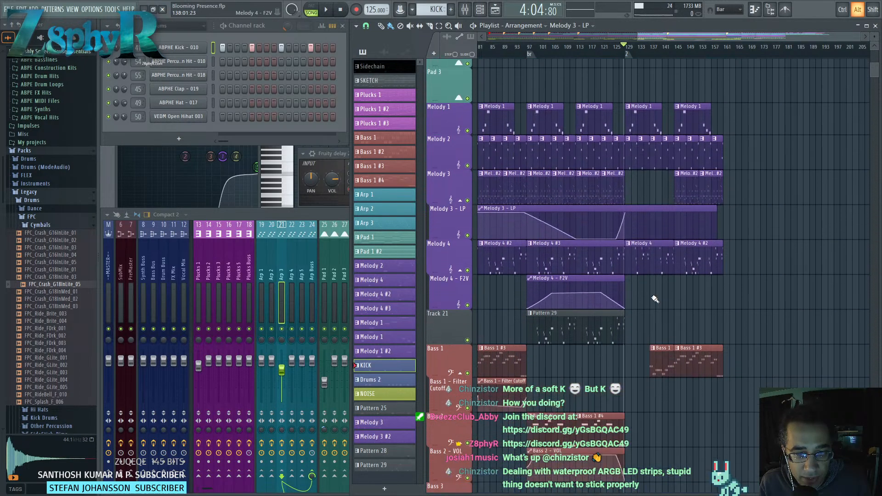
{"action": "scroll", "coordinate": [707, 285], "scroll_direction": "down", "scroll_amount": 2}
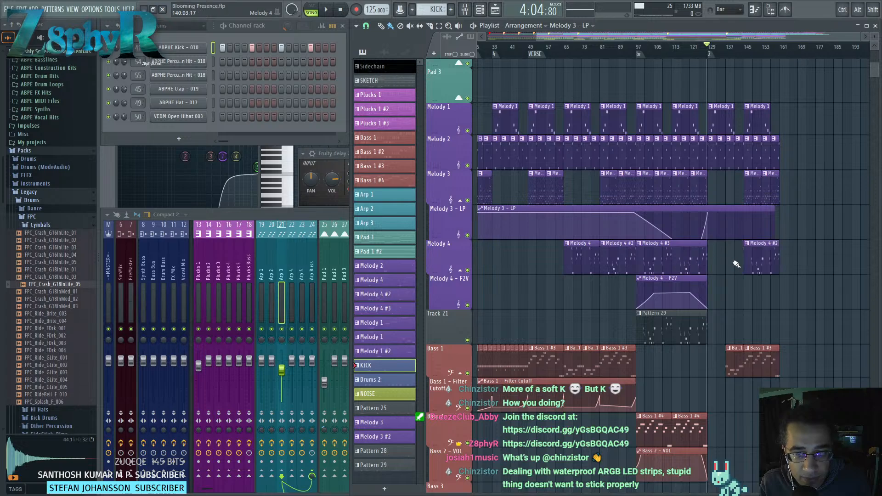
{"action": "left_click_drag", "start_coordinate": [733, 296], "coordinate": [679, 296]}
Copy the earlier NOISE clips with their automation from around bars 81 and 97 to start around bars 143 and 159.
{"action": "scroll", "coordinate": [682, 296], "scroll_direction": "down", "scroll_amount": 6}
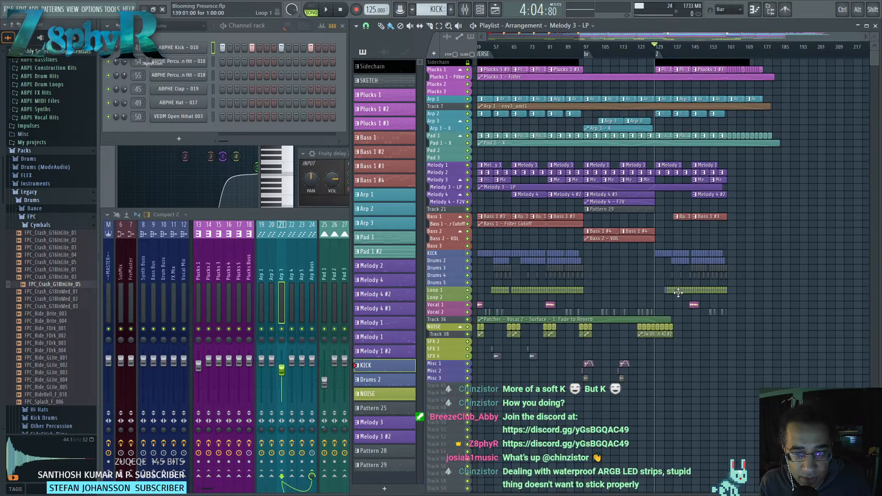
{"action": "scroll", "coordinate": [626, 298], "scroll_direction": "up", "scroll_amount": 4}
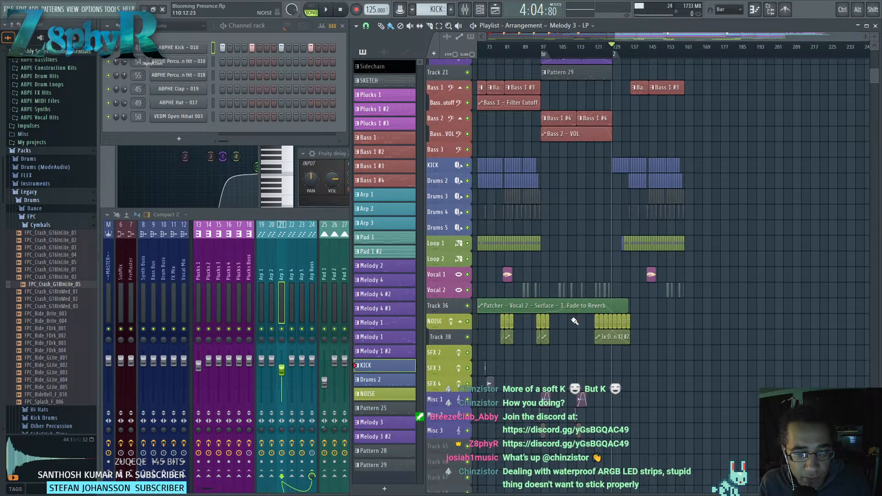
{"action": "left_click_drag", "start_coordinate": [565, 313], "coordinate": [499, 349]}
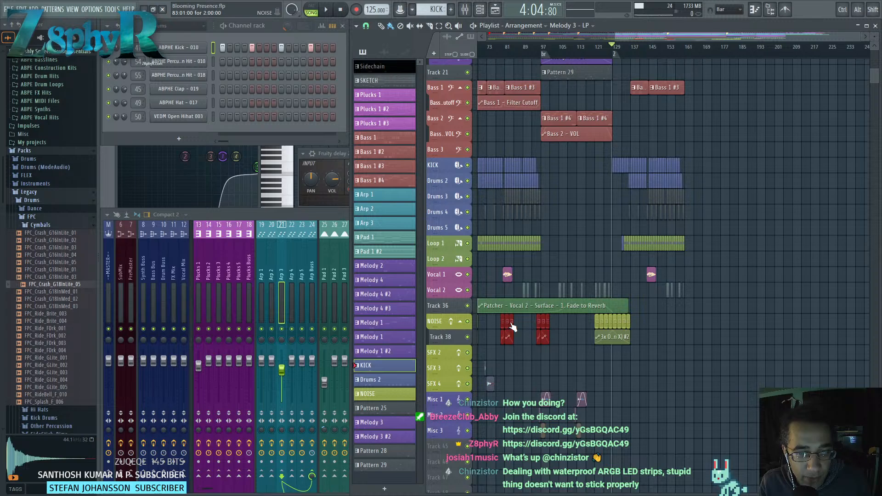
{"action": "left_click_drag", "start_coordinate": [511, 317], "coordinate": [684, 317]}
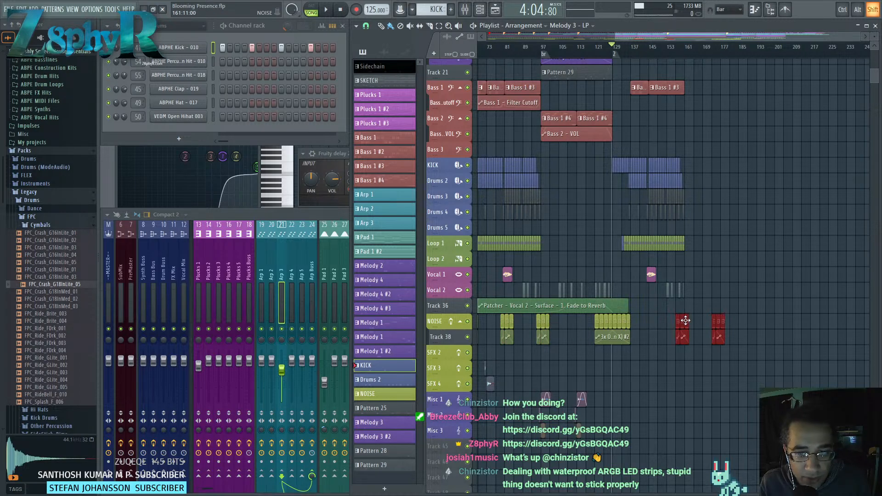
{"action": "scroll", "coordinate": [702, 285], "scroll_direction": "up", "scroll_amount": 4}
{"action": "left_click_drag", "start_coordinate": [800, 290], "coordinate": [533, 299]}
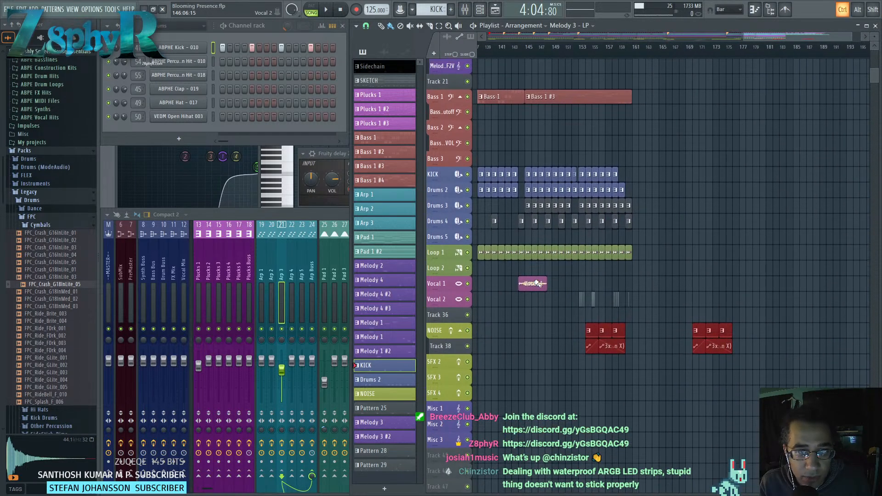
{"action": "scroll", "coordinate": [533, 299], "scroll_direction": "up", "scroll_amount": 2}
{"action": "left_click_drag", "start_coordinate": [590, 292], "coordinate": [668, 298]}
{"action": "left_click_drag", "start_coordinate": [710, 336], "coordinate": [610, 321]}
{"action": "left_click", "coordinate": [616, 312], "text": "ctrl"}
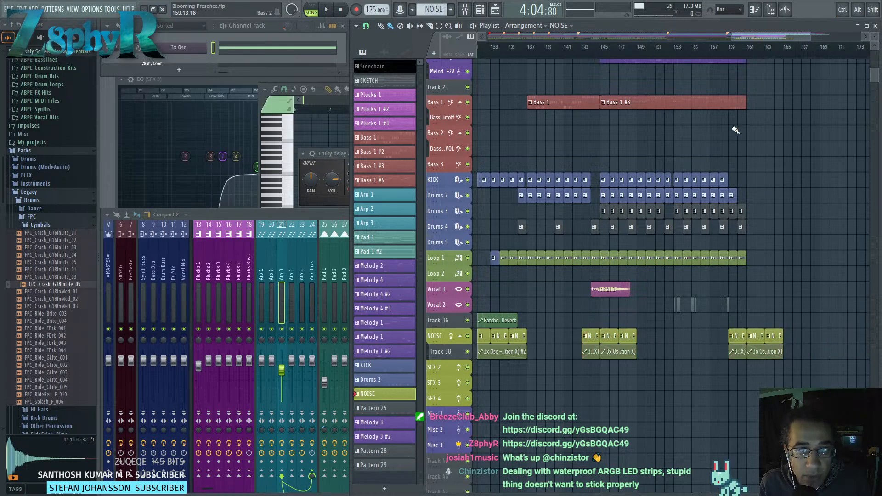
Check the song time at bar 160 and at the arrangement's end around bar 184.
{"action": "left_click", "coordinate": [738, 51]}
{"action": "left_click_drag", "start_coordinate": [721, 119], "coordinate": [677, 155]}
{"action": "scroll", "coordinate": [677, 156], "scroll_direction": "down", "scroll_amount": 3}
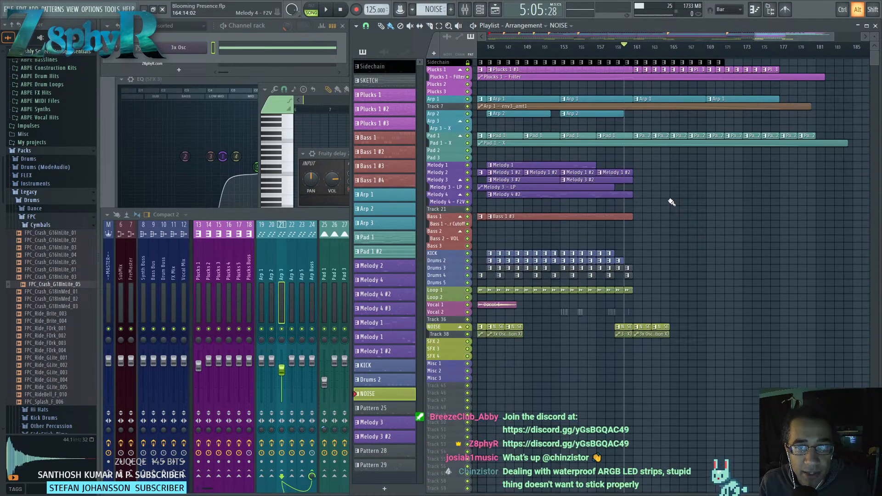
{"action": "scroll", "coordinate": [645, 208], "scroll_direction": "down", "scroll_amount": 5}
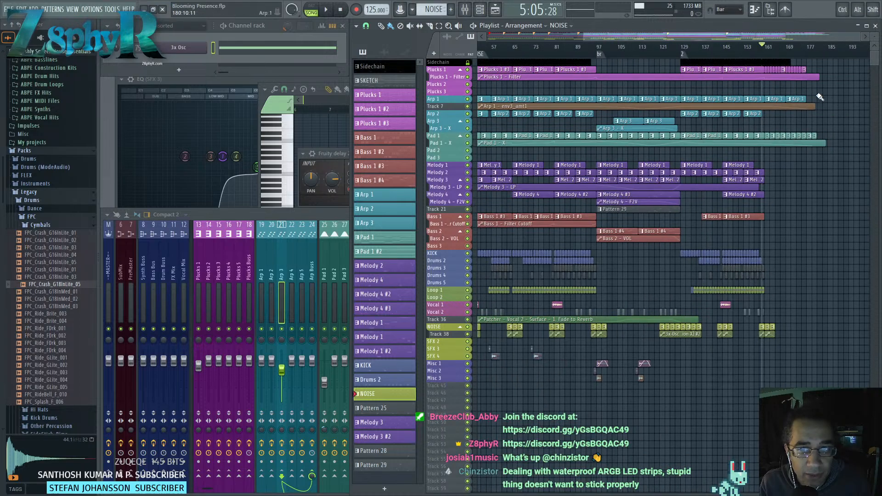
{"action": "left_click", "coordinate": [817, 54]}
{"action": "left_click", "coordinate": [824, 53]}
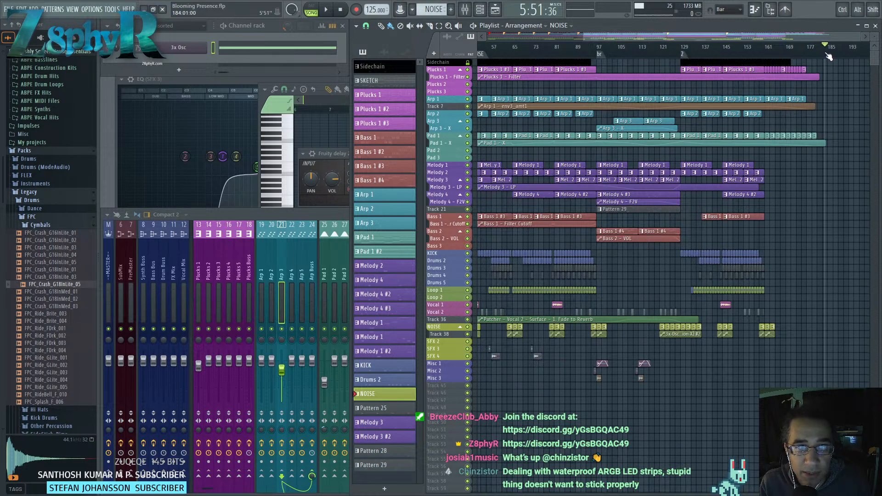
Copy the run of short Bass 1 clips from bars 25 to 49 and place it on the Bass 1 track from bar 161.
{"action": "scroll", "coordinate": [586, 223], "scroll_direction": "left", "scroll_amount": 5}
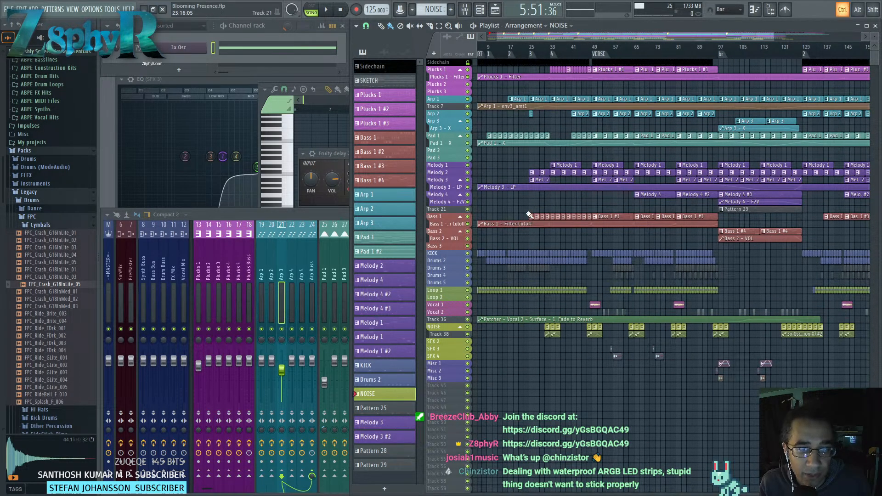
{"action": "left_click_drag", "start_coordinate": [591, 218], "coordinate": [591, 217]}
{"action": "mouse_move", "coordinate": [656, 205]}
{"action": "left_mouse_down"}
{"action": "mouse_move", "coordinate": [327, 192]}
{"action": "mouse_move", "coordinate": [695, 201]}
{"action": "mouse_move", "coordinate": [608, 206]}
{"action": "mouse_move", "coordinate": [662, 213]}
{"action": "left_mouse_up"}
{"action": "key", "text": "ctrl+v"}
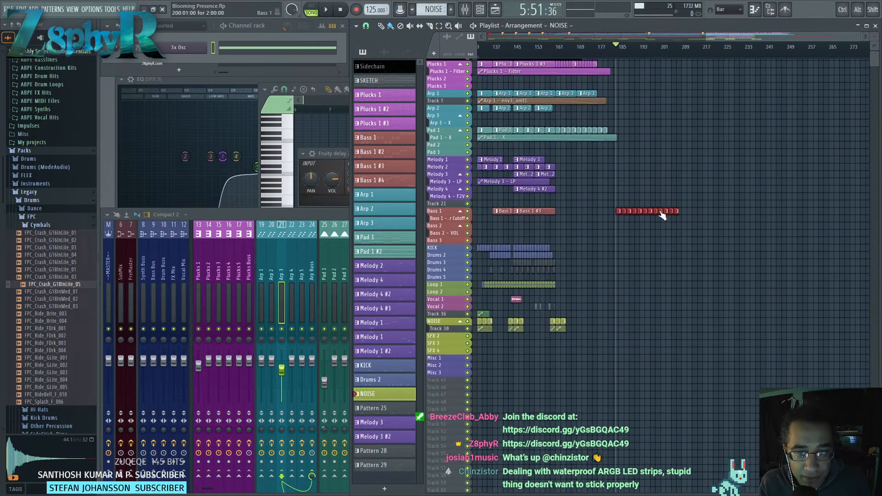
{"action": "scroll", "coordinate": [662, 208], "scroll_direction": "up", "scroll_amount": 2}
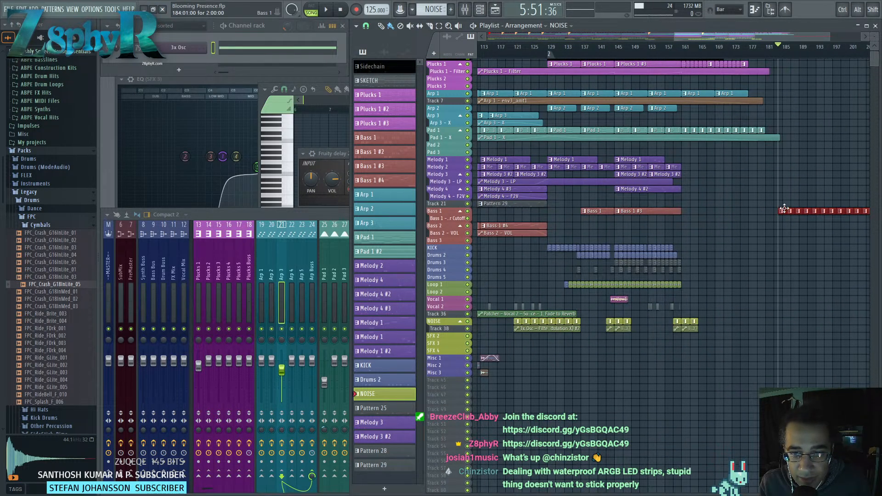
{"action": "left_click", "coordinate": [700, 198], "text": "ctrl"}
Duplicate the kick, drum and Loop 1 clips of bars 145 to 161 so they continue from bar 161 to bar 177.
{"action": "left_click_drag", "start_coordinate": [687, 209], "coordinate": [587, 342]}
{"action": "scroll", "coordinate": [665, 237], "scroll_direction": "up", "scroll_amount": 2}
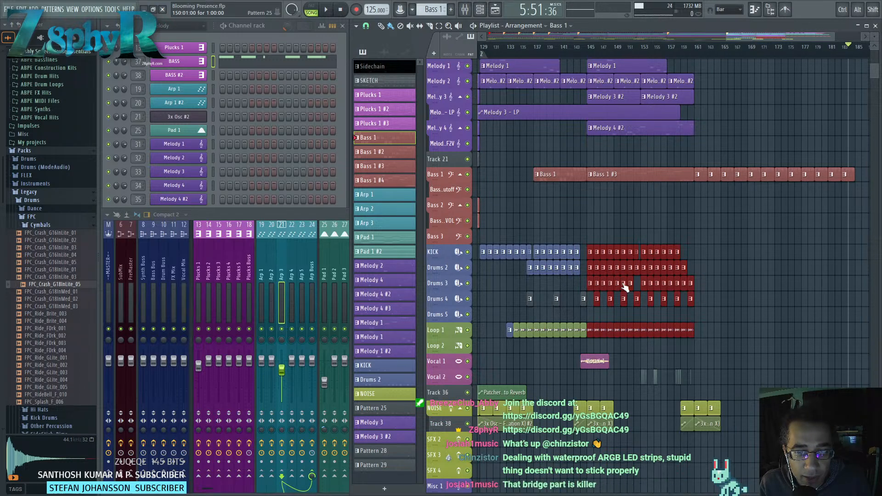
{"action": "scroll", "coordinate": [633, 279], "scroll_direction": "up", "scroll_amount": 2}
{"action": "left_click_drag", "start_coordinate": [633, 280], "coordinate": [818, 280]}
{"action": "left_click", "coordinate": [757, 250], "text": "ctrl"}
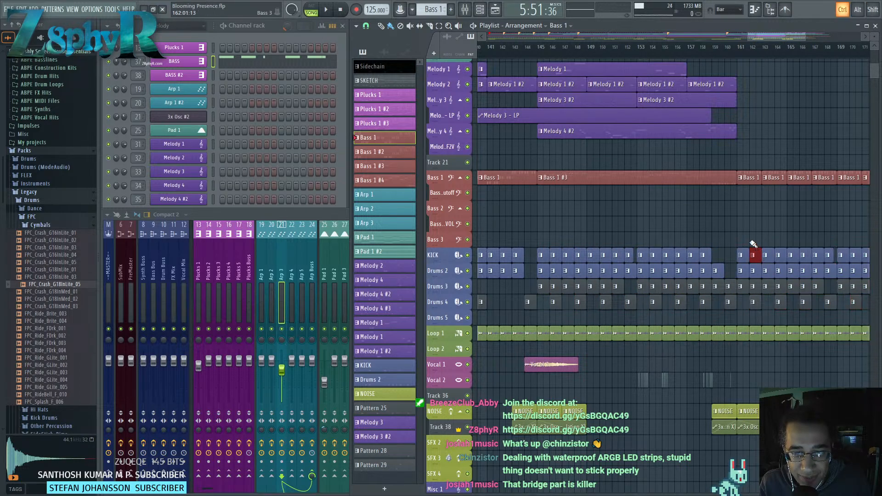
{"action": "scroll", "coordinate": [752, 236], "scroll_direction": "down", "scroll_amount": 3}
{"action": "scroll", "coordinate": [656, 216], "scroll_direction": "down", "scroll_amount": 3}
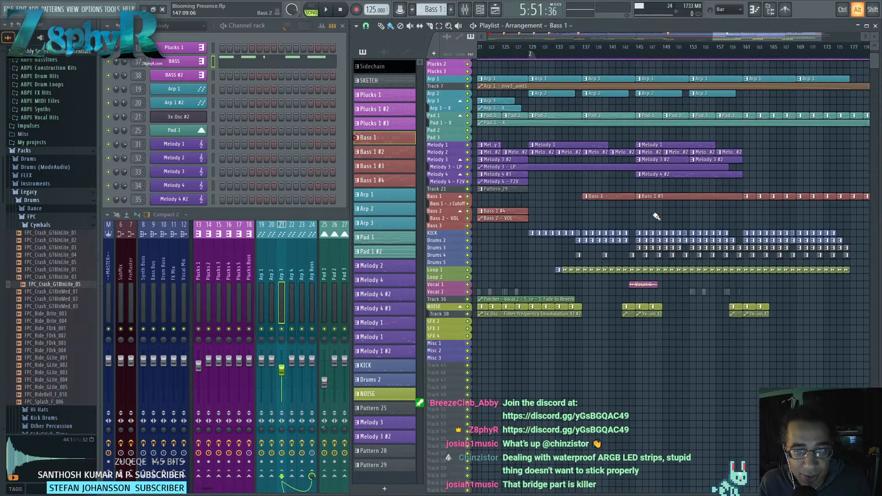
Play the section from bar 129 and replace the stray clip on the Loop 1 track at bar 133 with Loop 1.
{"action": "left_click", "coordinate": [521, 48]}
{"action": "key", "text": "space"}
{"action": "left_click_drag", "start_coordinate": [556, 104], "coordinate": [606, 175]}
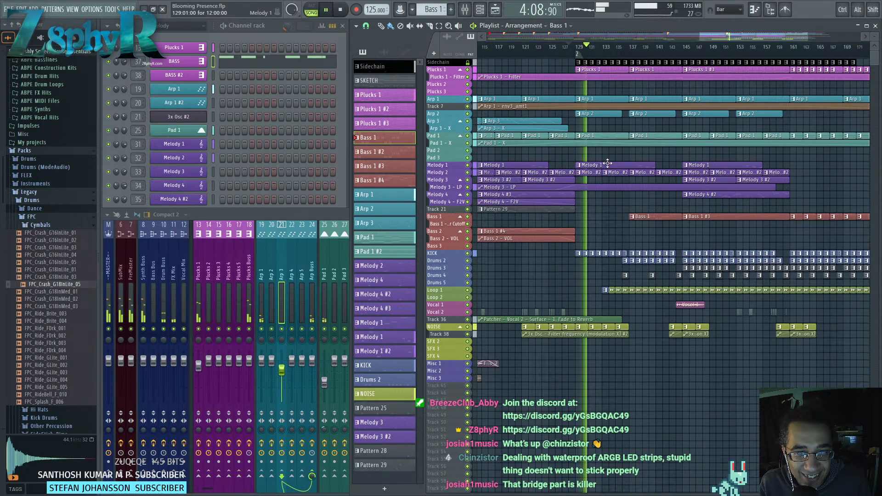
{"action": "scroll", "coordinate": [603, 166], "scroll_direction": "up", "scroll_amount": 3}
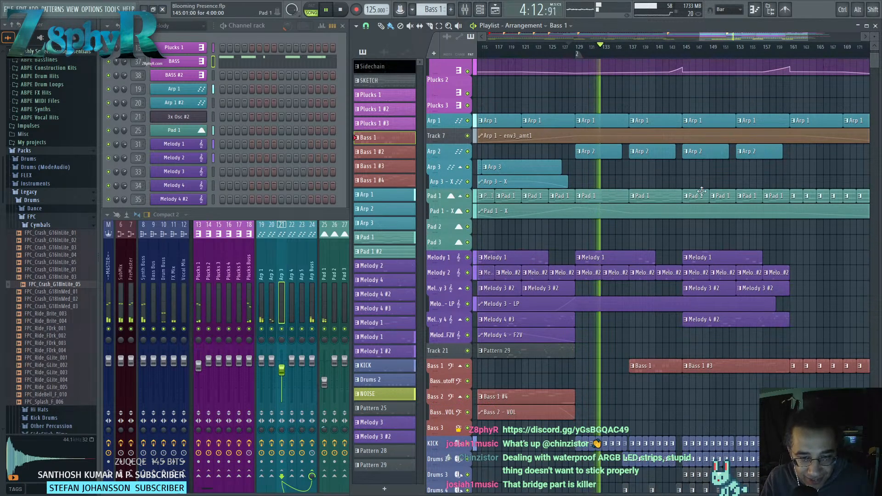
{"action": "scroll", "coordinate": [701, 190], "scroll_direction": "down", "scroll_amount": 4}
{"action": "scroll", "coordinate": [618, 303], "scroll_direction": "up", "scroll_amount": 2}
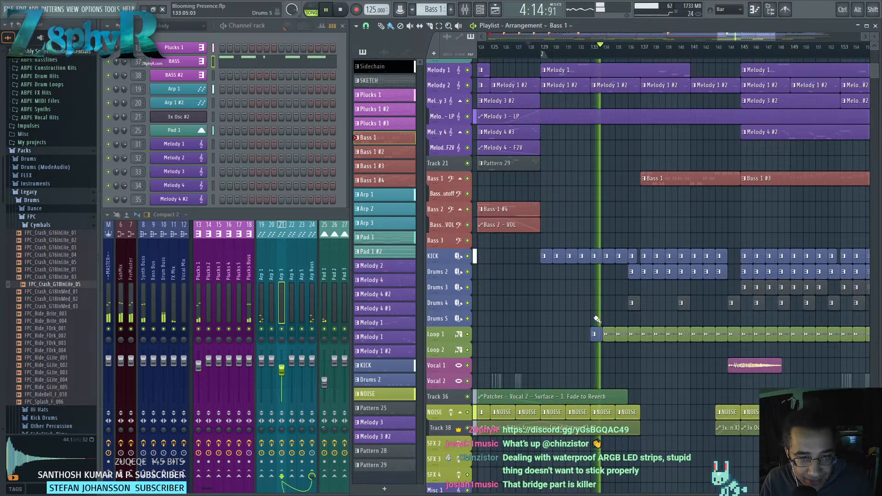
{"action": "left_click_drag", "start_coordinate": [609, 331], "coordinate": [592, 336]}
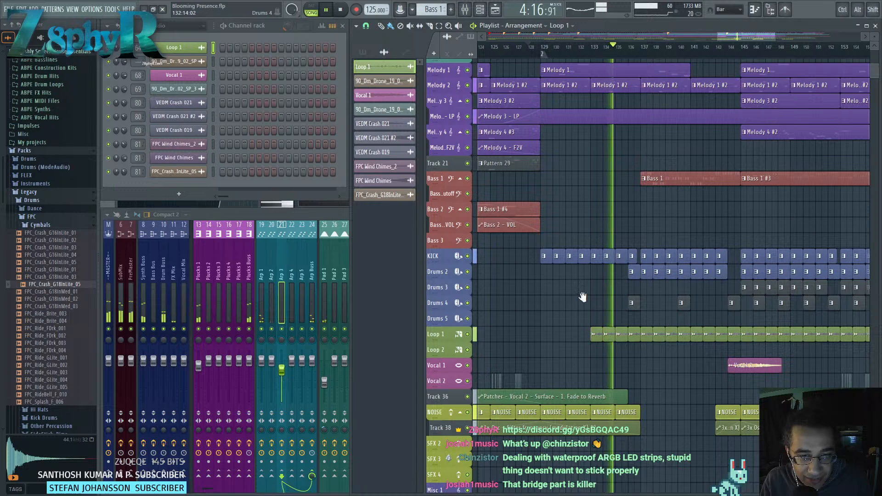
{"action": "left_click_drag", "start_coordinate": [582, 297], "coordinate": [549, 277]}
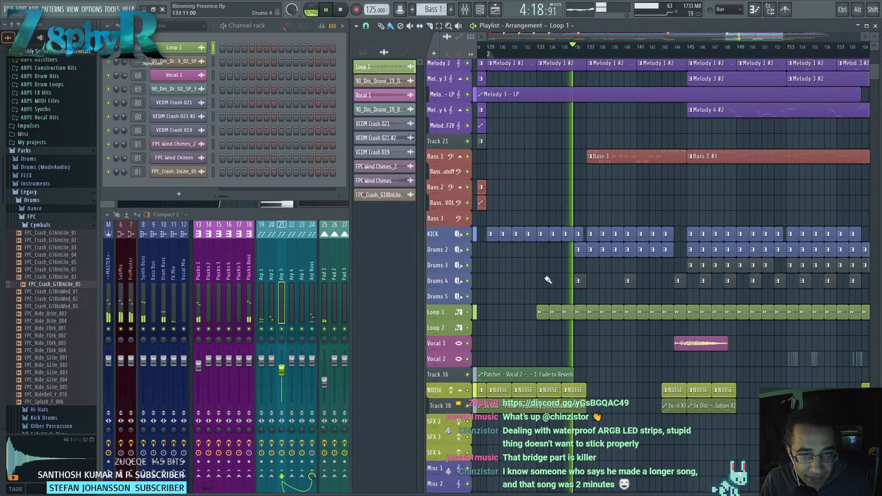
Extend the Bass 1 - Filter Cutoff automation clip to about bar 175 and add a drop from bar 136 to bar 137.
{"action": "scroll", "coordinate": [559, 278], "scroll_direction": "up", "scroll_amount": 2}
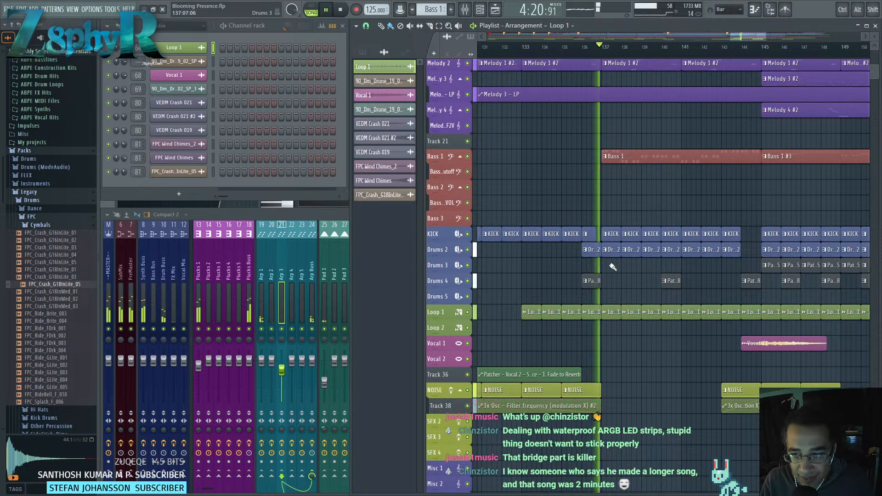
{"action": "scroll", "coordinate": [597, 257], "scroll_direction": "up", "scroll_amount": 2}
{"action": "scroll", "coordinate": [561, 231], "scroll_direction": "down", "scroll_amount": 5}
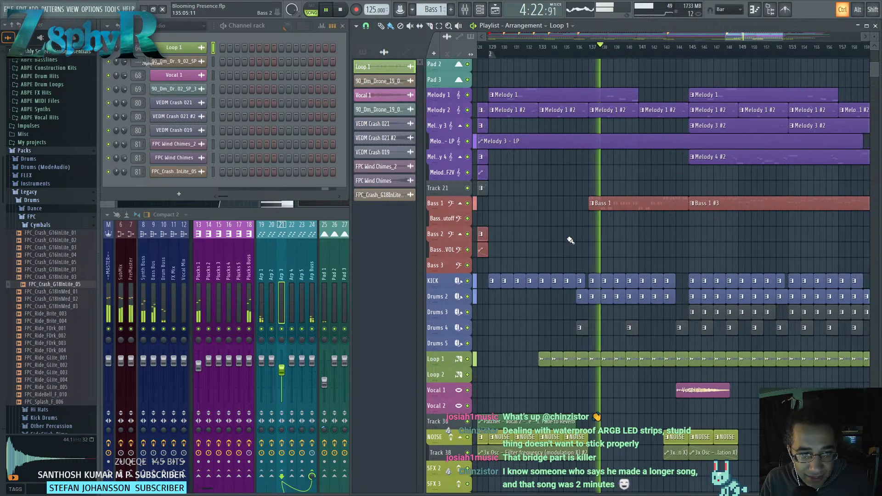
{"action": "scroll", "coordinate": [561, 230], "scroll_direction": "down", "scroll_amount": 3}
{"action": "scroll", "coordinate": [565, 235], "scroll_direction": "up", "scroll_amount": 1}
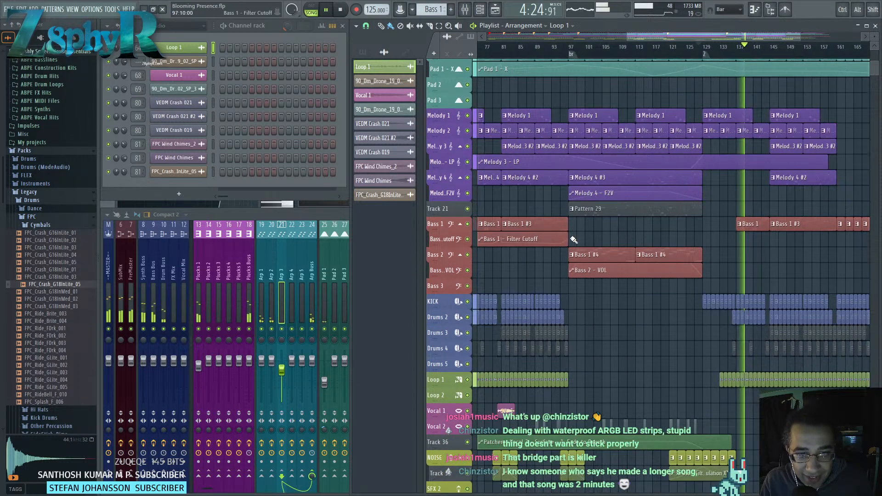
{"action": "left_click_drag", "start_coordinate": [568, 238], "coordinate": [872, 252]}
{"action": "scroll", "coordinate": [781, 262], "scroll_direction": "up", "scroll_amount": 2}
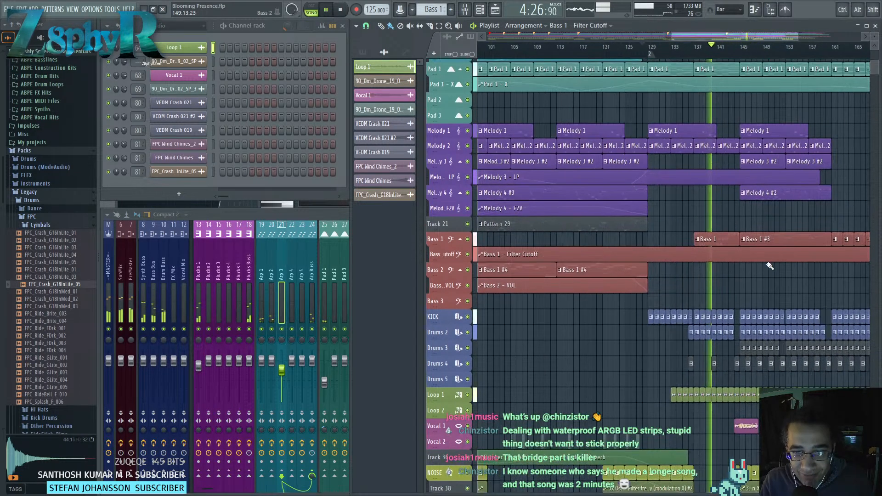
{"action": "scroll", "coordinate": [762, 264], "scroll_direction": "up", "scroll_amount": 2}
{"action": "scroll", "coordinate": [735, 262], "scroll_direction": "left", "scroll_amount": 5}
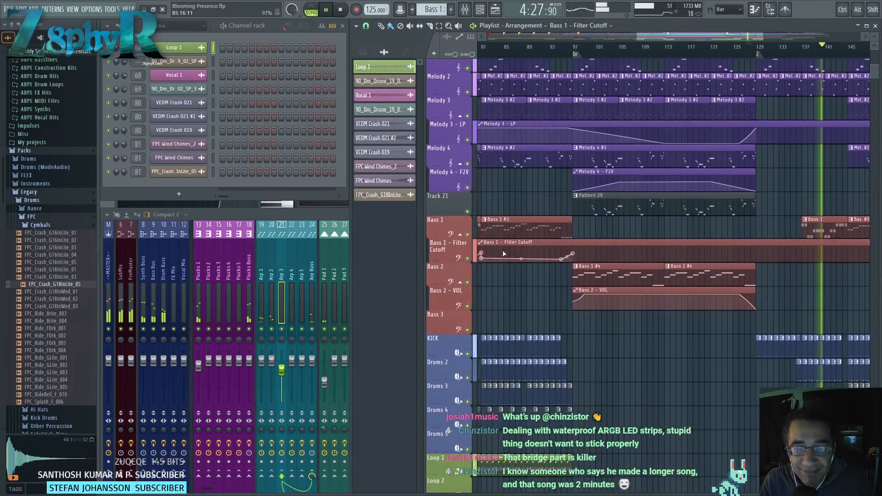
{"action": "right_click", "coordinate": [805, 258]}
{"action": "left_click_drag", "start_coordinate": [804, 258], "coordinate": [796, 254]}
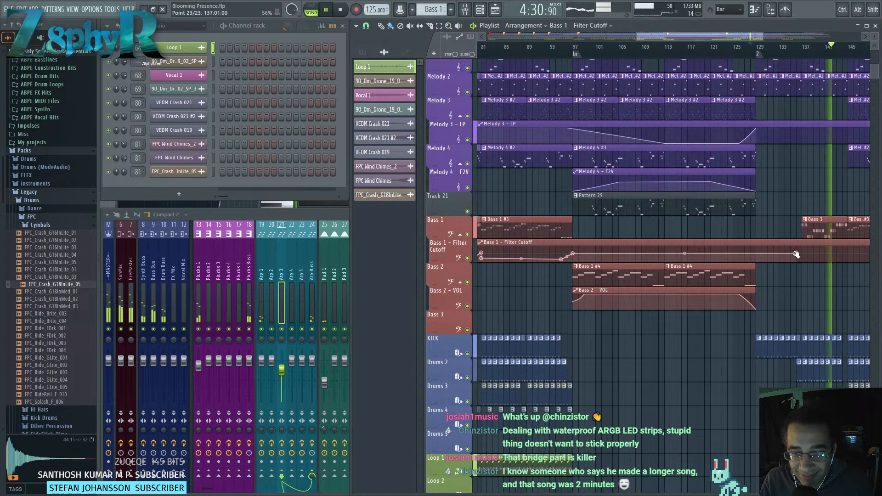
{"action": "right_click", "coordinate": [801, 260]}
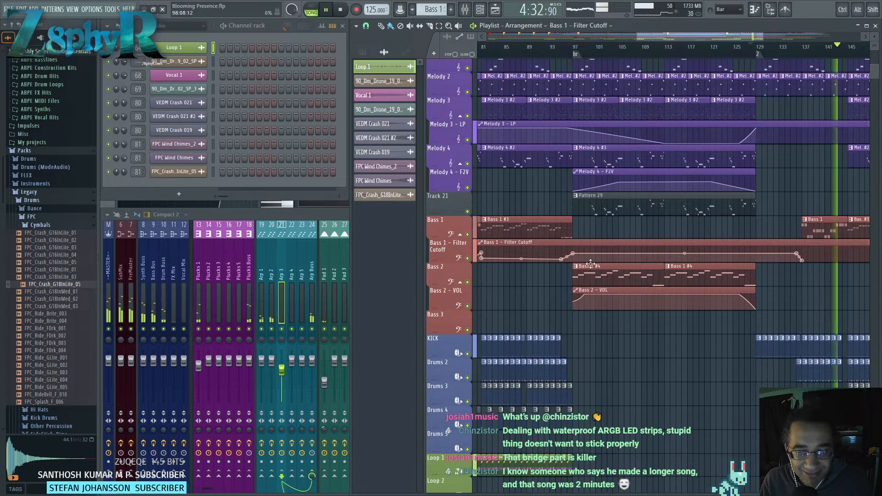
Keep the Bass 1 - Filter Cutoff curve low after bar 137, adding short rises that drop back at bars 145 and 161.
{"action": "scroll", "coordinate": [716, 282], "scroll_direction": "right", "scroll_amount": 6}
{"action": "scroll", "coordinate": [705, 269], "scroll_direction": "up", "scroll_amount": 3}
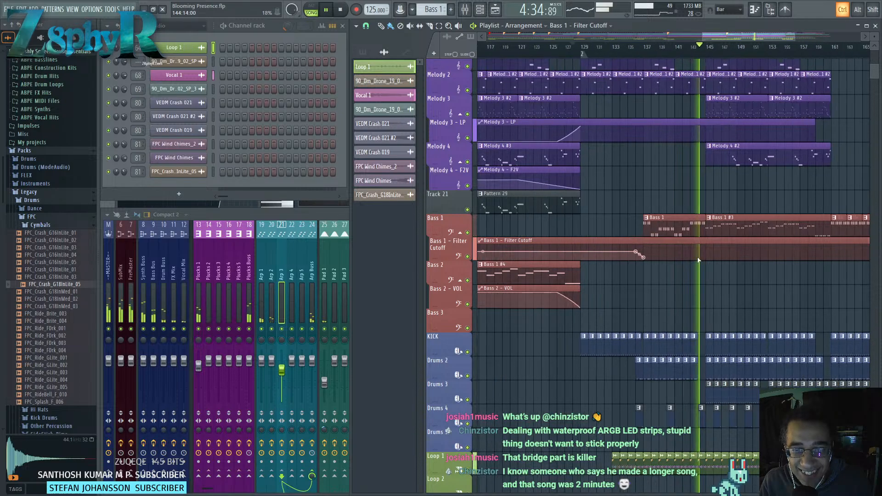
{"action": "key", "text": "space"}
{"action": "right_click", "coordinate": [699, 257]}
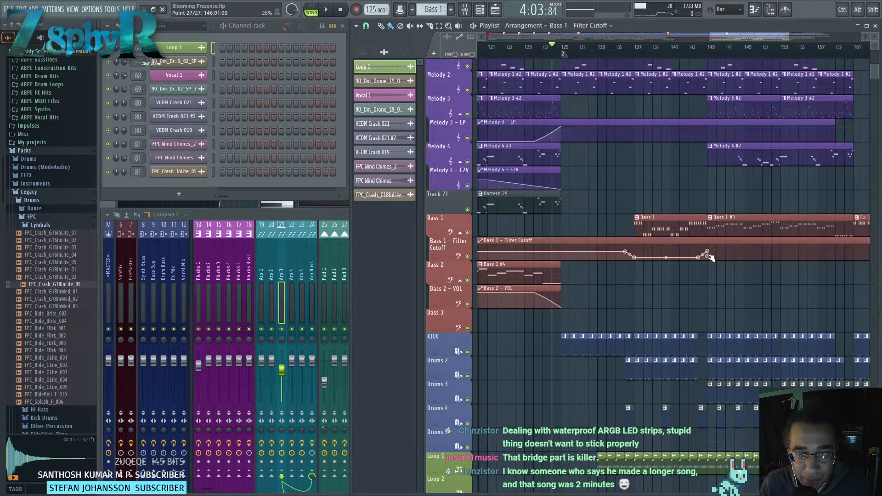
{"action": "scroll", "coordinate": [666, 253], "scroll_direction": "right", "scroll_amount": 5}
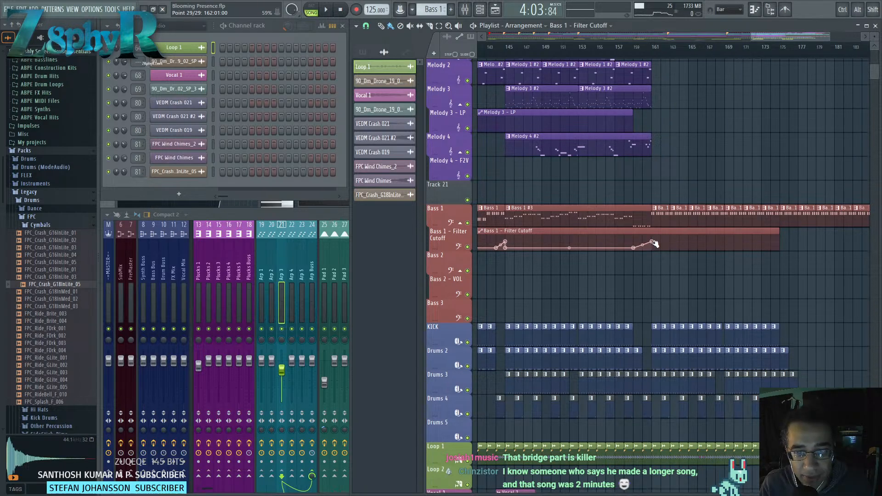
{"action": "right_click", "coordinate": [653, 246]}
{"action": "left_click", "coordinate": [658, 258]}
Extend the Bass 1 - Filter Cutoff automation clip to about bar 177, adding rises that drop back at bars 169 and 177.
{"action": "scroll", "coordinate": [678, 250], "scroll_direction": "down", "scroll_amount": 3}
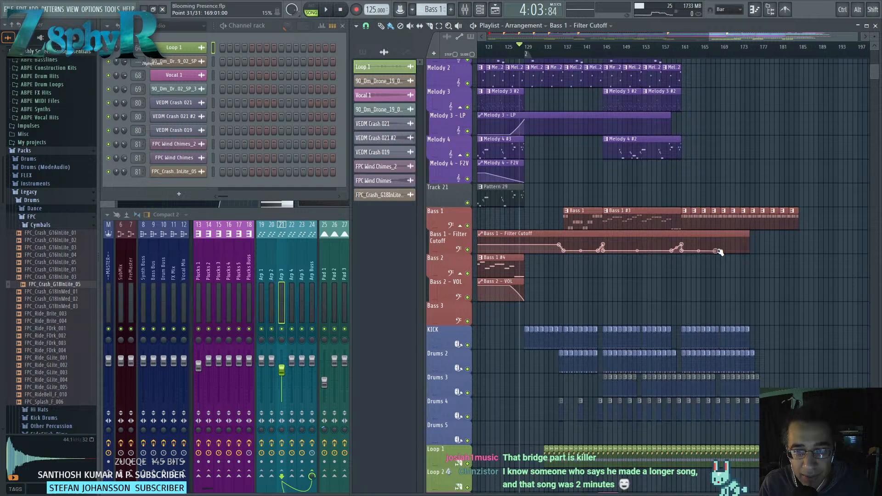
{"action": "scroll", "coordinate": [716, 250], "scroll_direction": "up", "scroll_amount": 3}
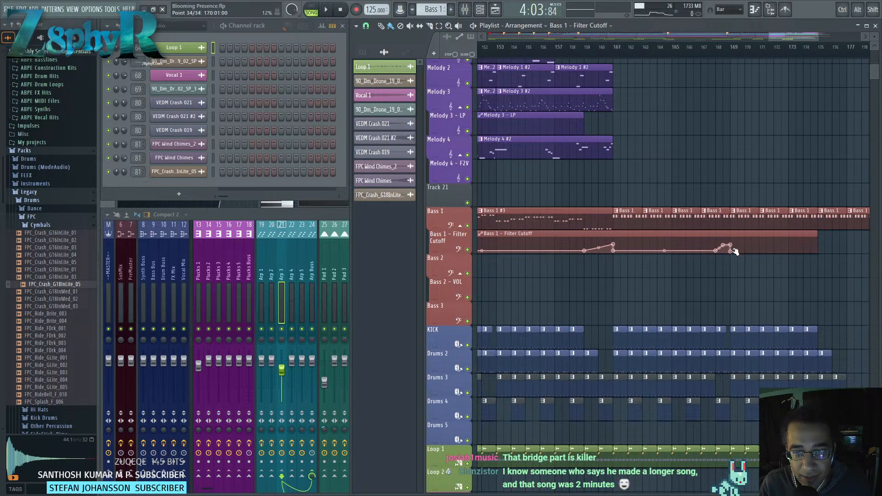
{"action": "scroll", "coordinate": [732, 251], "scroll_direction": "right", "scroll_amount": 4}
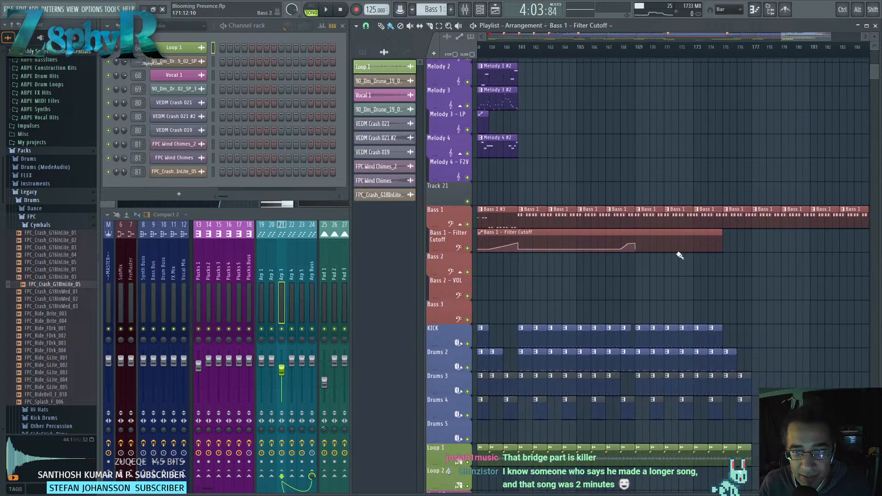
{"action": "left_click_drag", "start_coordinate": [721, 234], "coordinate": [762, 235]}
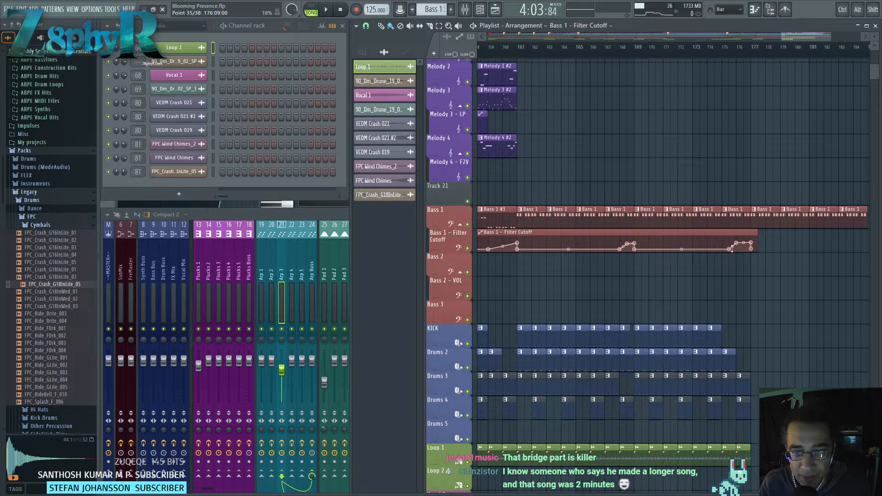
{"action": "scroll", "coordinate": [760, 252], "scroll_direction": "right", "scroll_amount": 3}
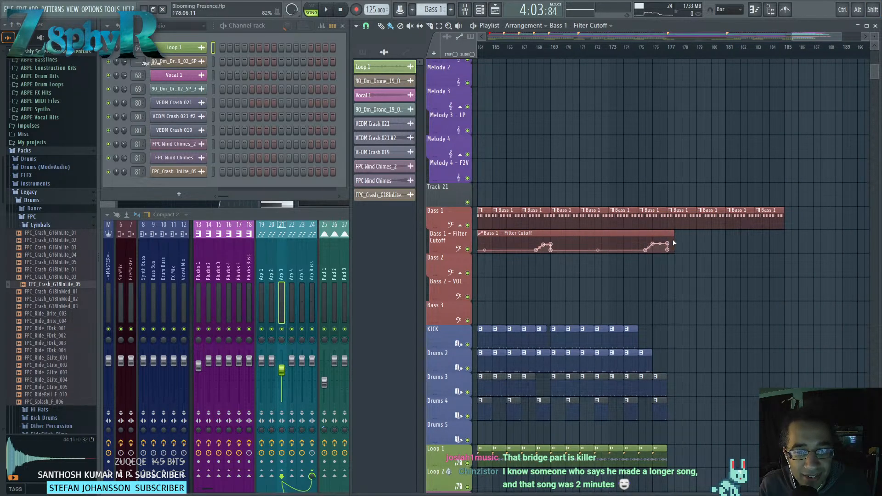
Extend the Bass 1 - Filter Cutoff automation clip to about bar 185 and slope its curve down to a low point near the end.
{"action": "left_click_drag", "start_coordinate": [684, 235], "coordinate": [779, 235]}
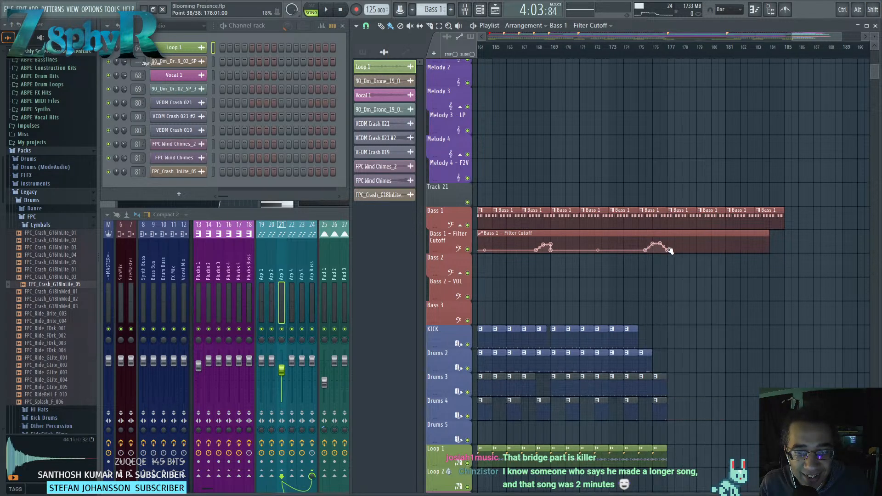
{"action": "left_click", "coordinate": [765, 235]}
{"action": "left_click_drag", "start_coordinate": [768, 235], "coordinate": [786, 238]}
{"action": "right_click", "coordinate": [762, 251]}
{"action": "scroll", "coordinate": [732, 301], "scroll_direction": "down", "scroll_amount": 6}
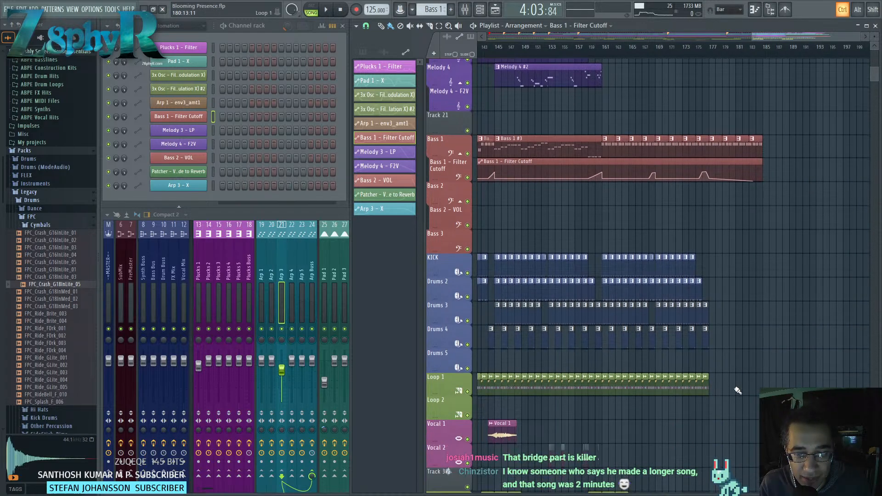
Duplicate the ending clips on the kick, drum and Loop 1 tracks so they continue to about bar 193.
{"action": "left_click_drag", "start_coordinate": [733, 389], "coordinate": [715, 267]}
{"action": "left_click", "coordinate": [745, 231], "text": "ctrl"}
{"action": "left_click_drag", "start_coordinate": [763, 232], "coordinate": [744, 238]}
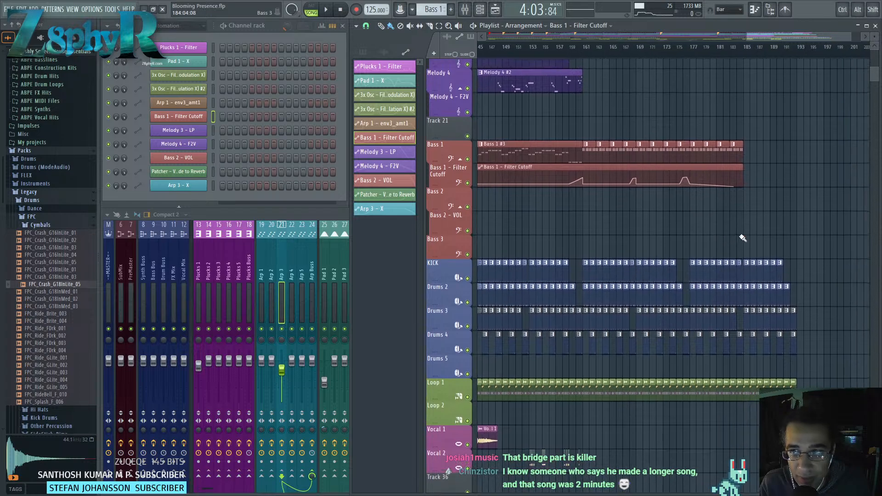
Play the arrangement from bar 129 and review the arp, pad, melody and vocal tracks through the ending.
{"action": "scroll", "coordinate": [744, 229], "scroll_direction": "up", "scroll_amount": 4}
{"action": "scroll", "coordinate": [736, 128], "scroll_direction": "down", "scroll_amount": 6}
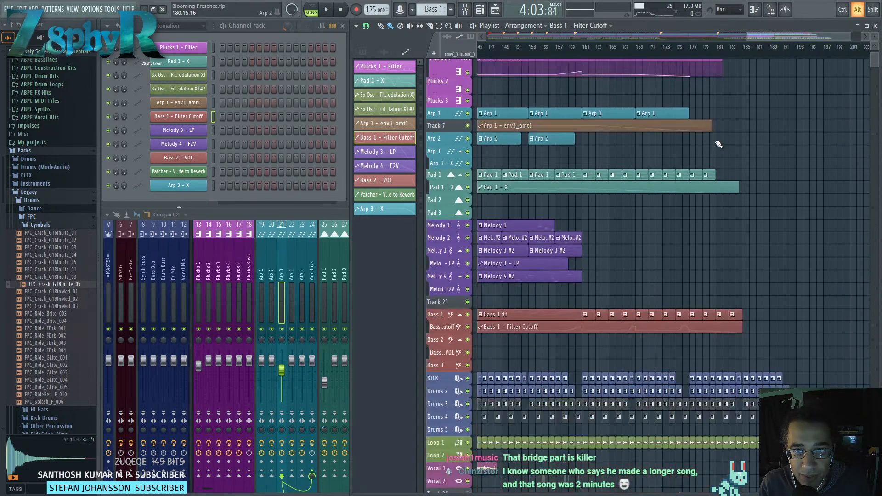
{"action": "key", "text": "space"}
{"action": "left_click_drag", "start_coordinate": [745, 118], "coordinate": [705, 67]}
{"action": "scroll", "coordinate": [758, 84], "scroll_direction": "up", "scroll_amount": 2}
{"action": "key", "text": "ctrl+b"}
{"action": "left_click", "coordinate": [810, 117], "text": "ctrl"}
{"action": "left_click_drag", "start_coordinate": [810, 117], "coordinate": [859, 108]}
{"action": "scroll", "coordinate": [659, 125], "scroll_direction": "down", "scroll_amount": 5}
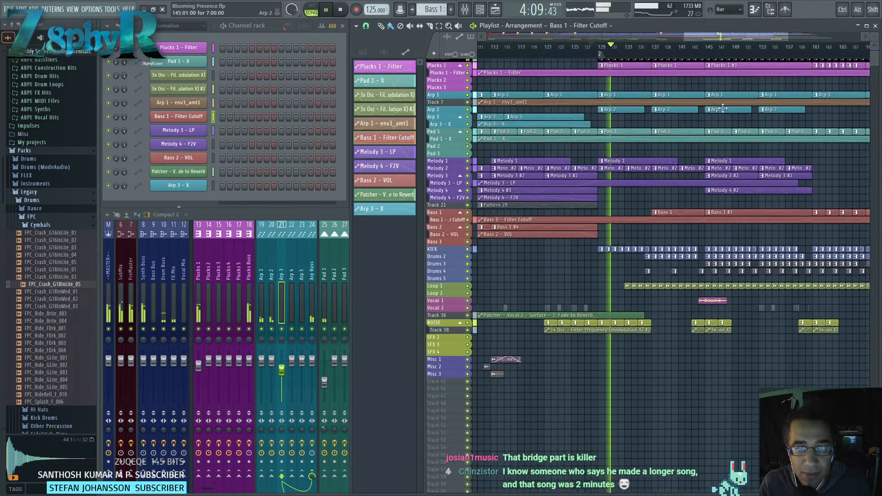
{"action": "scroll", "coordinate": [656, 180], "scroll_direction": "down", "scroll_amount": 1}
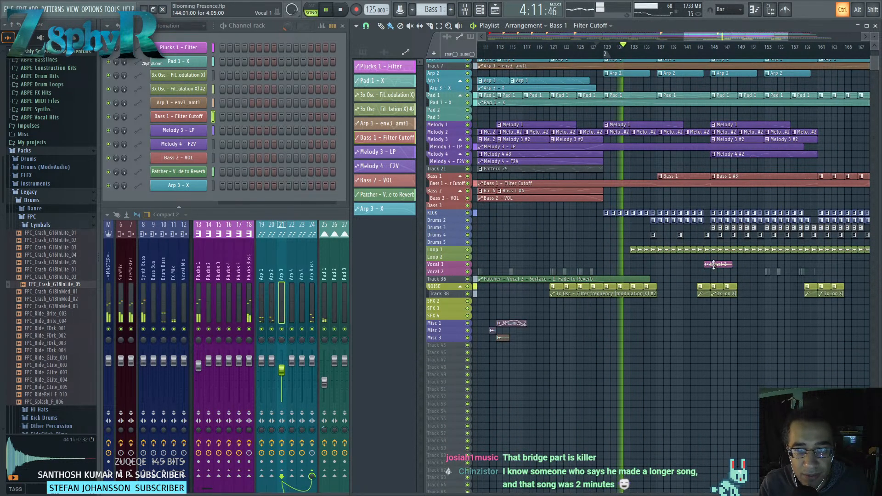
Copy the Vocal 2 clips from bar 153 back to bar 137 on the same track.
{"action": "left_click_drag", "start_coordinate": [713, 258], "coordinate": [822, 277]}
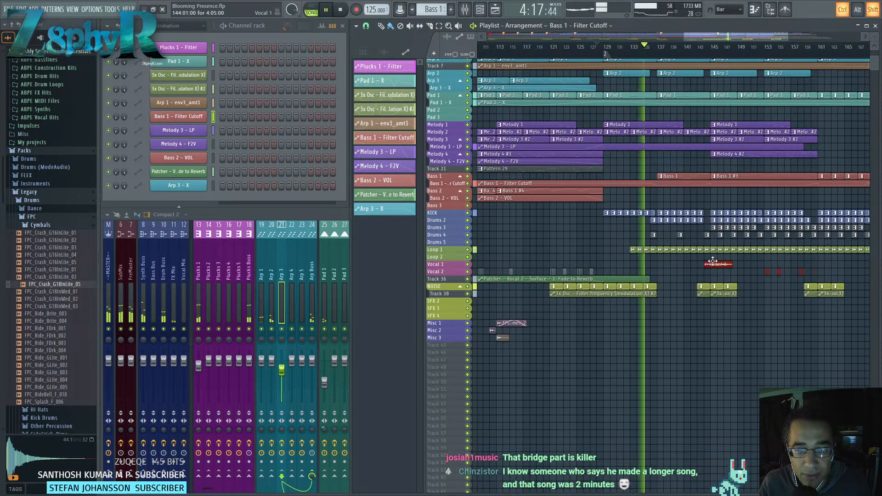
{"action": "left_click", "coordinate": [719, 286]}
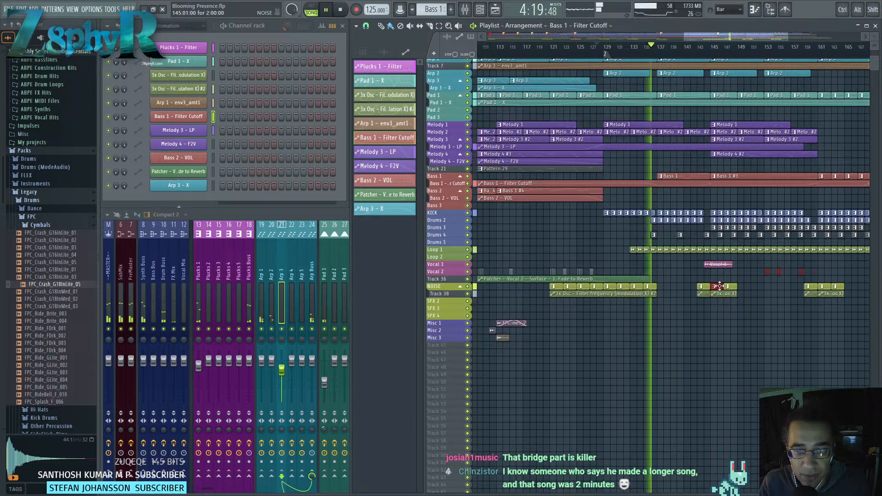
{"action": "left_click_drag", "start_coordinate": [719, 286], "coordinate": [639, 284]}
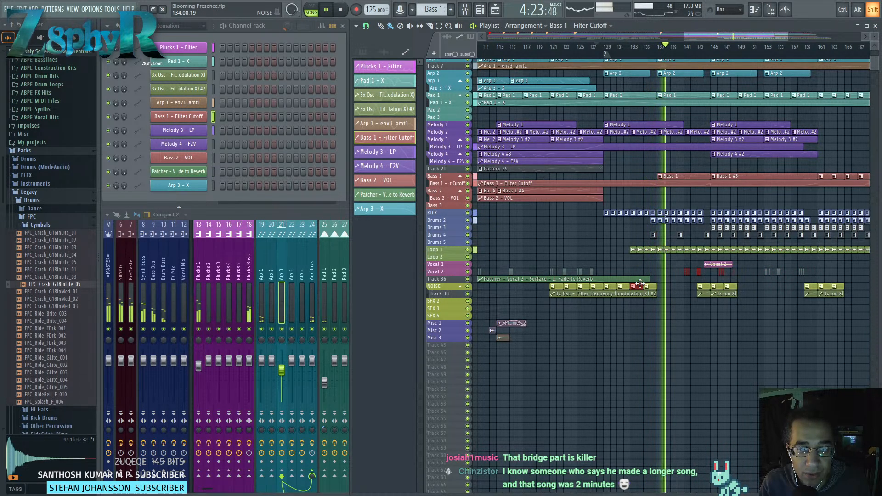
{"action": "left_click_drag", "start_coordinate": [640, 284], "coordinate": [612, 283]}
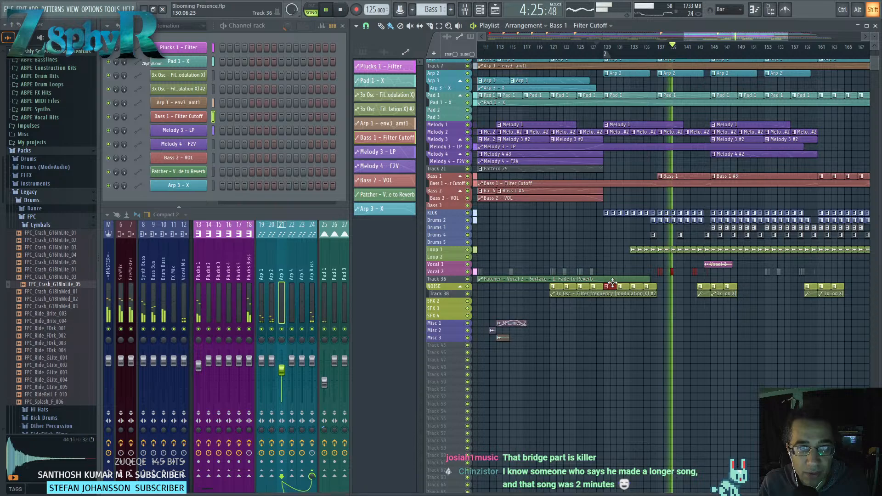
Examine the Bass 1 - Filter Cutoff curve across the verse and bridge against the section after bar 129.
{"action": "scroll", "coordinate": [648, 231], "scroll_direction": "up", "scroll_amount": 2}
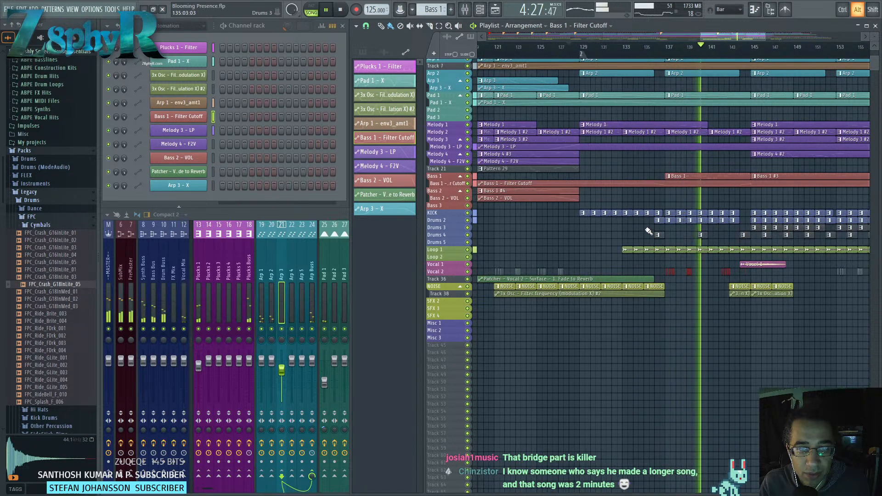
{"action": "scroll", "coordinate": [648, 231], "scroll_direction": "up", "scroll_amount": 4}
{"action": "key", "text": "space"}
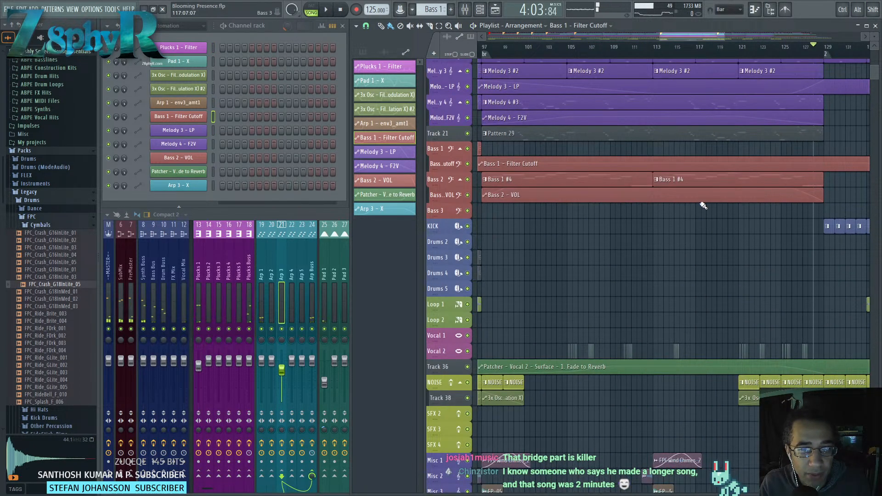
{"action": "scroll", "coordinate": [709, 209], "scroll_direction": "down", "scroll_amount": 3}
{"action": "scroll", "coordinate": [591, 164], "scroll_direction": "down", "scroll_amount": 4}
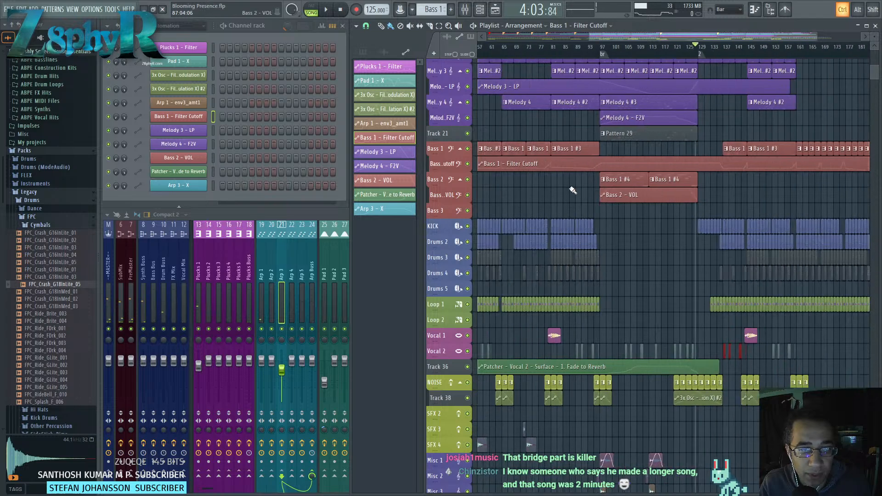
{"action": "scroll", "coordinate": [616, 196], "scroll_direction": "up", "scroll_amount": 4}
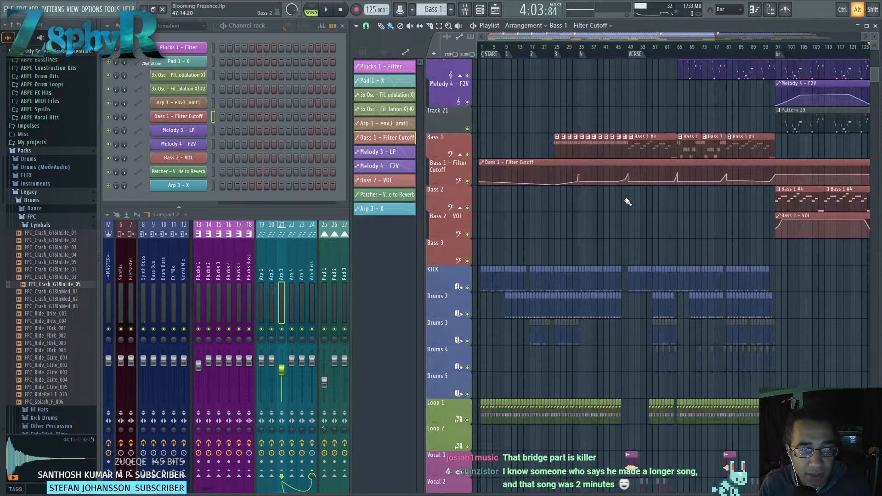
{"action": "scroll", "coordinate": [689, 213], "scroll_direction": "right", "scroll_amount": 5}
{"action": "scroll", "coordinate": [808, 191], "scroll_direction": "left", "scroll_amount": 2}
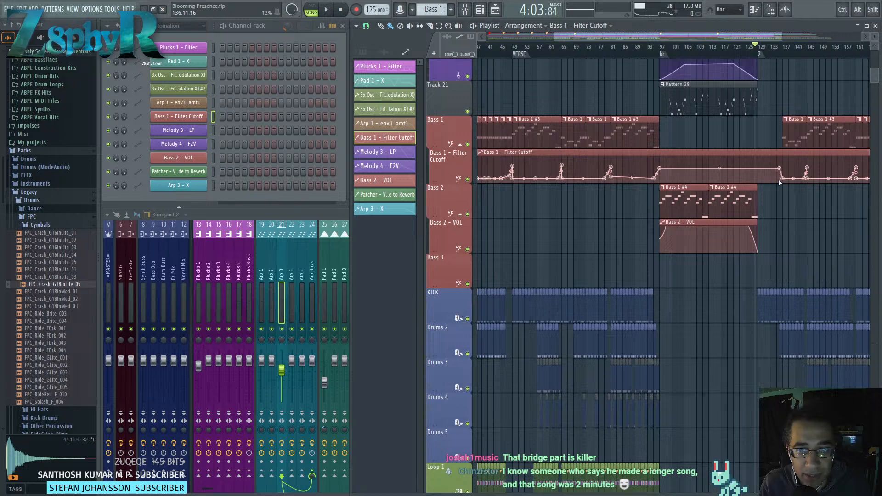
{"action": "left_click_drag", "start_coordinate": [805, 179], "coordinate": [727, 181]}
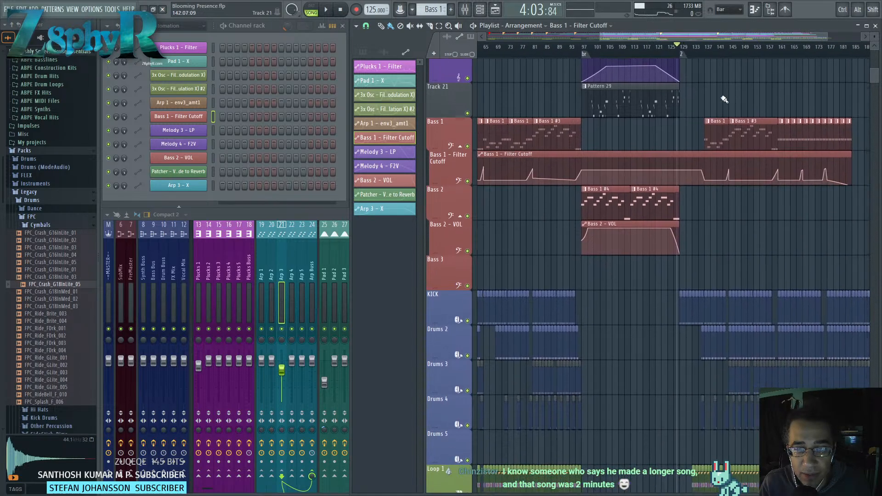
Play from about bar 138 and lower the Bass 1 - Filter Cutoff curve at bar 137, leaving a slight rise to bar 144.
{"action": "left_click", "coordinate": [709, 52]}
{"action": "key", "text": "space"}
{"action": "key", "text": "space"}
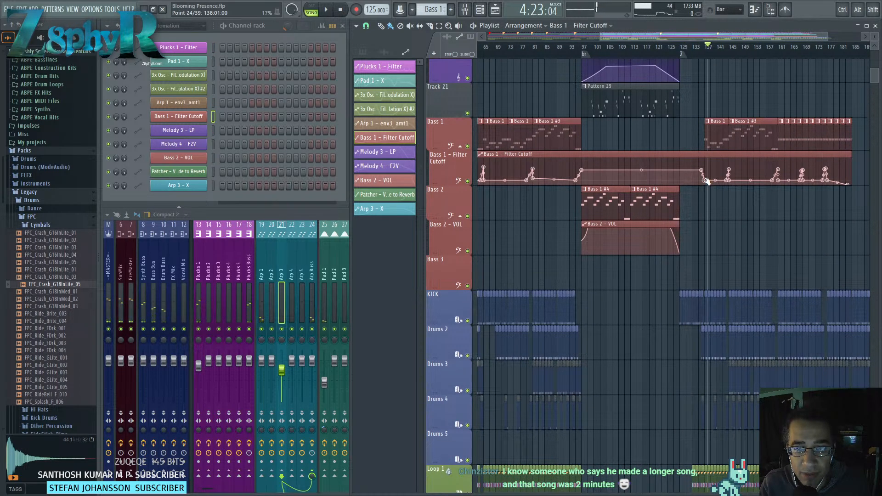
{"action": "key", "text": "space"}
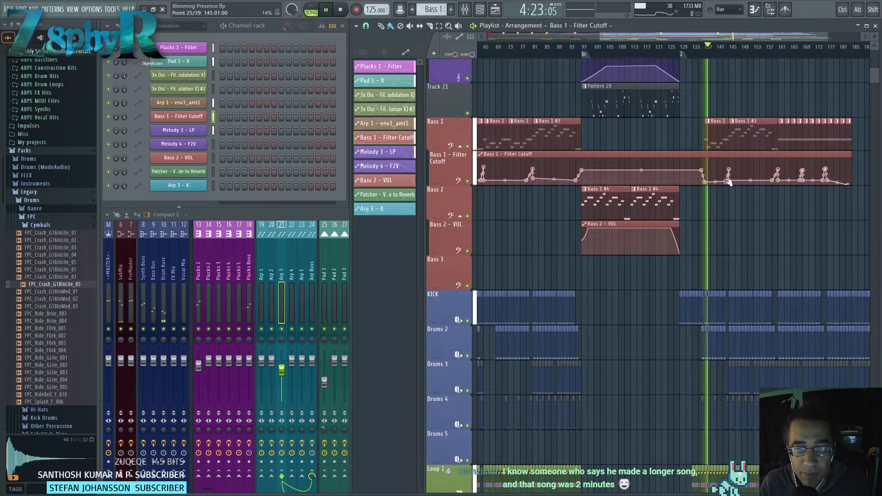
{"action": "left_click_drag", "start_coordinate": [728, 181], "coordinate": [718, 200]}
{"action": "scroll", "coordinate": [719, 200], "scroll_direction": "up", "scroll_amount": 3, "text": "ctrl"}
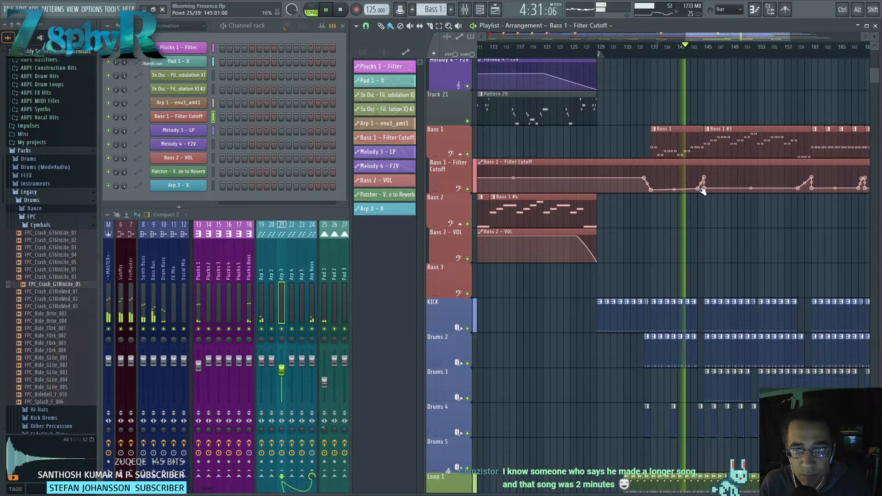
Remove the Loop 1 clip at bar 144 to leave a one-bar gap before bar 145.
{"action": "scroll", "coordinate": [702, 198], "scroll_direction": "down", "scroll_amount": 9}
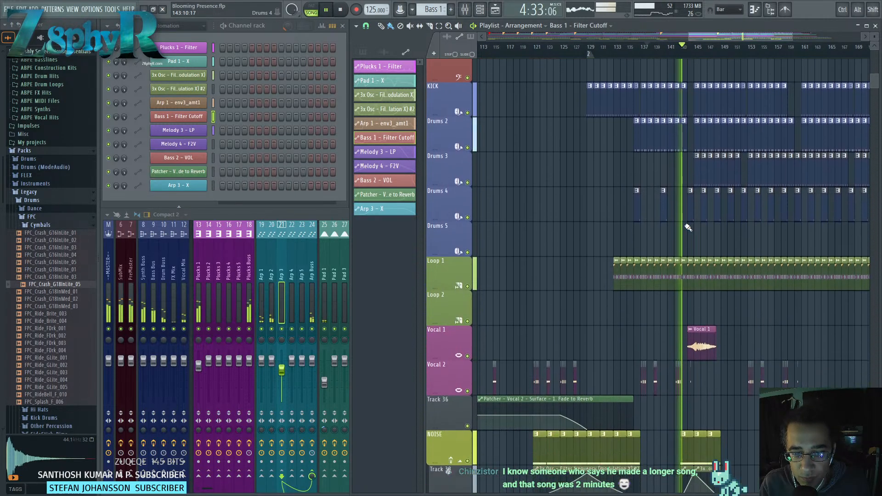
{"action": "scroll", "coordinate": [686, 228], "scroll_direction": "up", "scroll_amount": 2, "text": "ctrl"}
{"action": "scroll", "coordinate": [687, 227], "scroll_direction": "up", "scroll_amount": 3, "text": "ctrl"}
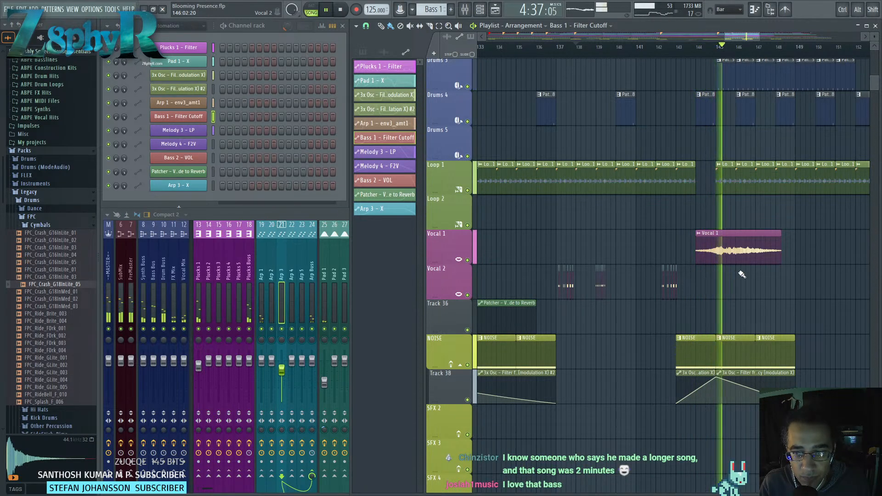
{"action": "left_click_drag", "start_coordinate": [739, 249], "coordinate": [695, 278]}
Add a short half-bar rise to the Bass 1 - Filter Cutoff curve that drops back at bar 149.
{"action": "scroll", "coordinate": [691, 266], "scroll_direction": "up", "scroll_amount": 10}
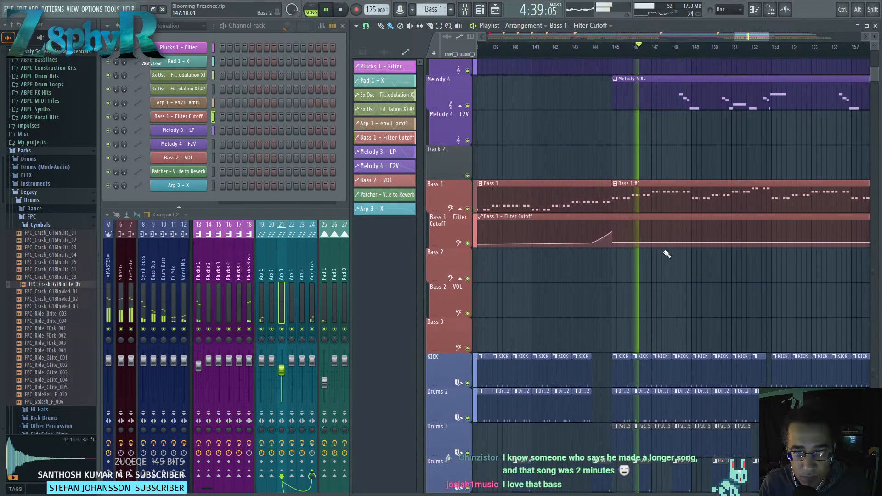
{"action": "right_click", "coordinate": [682, 242]}
{"action": "right_click", "coordinate": [683, 242]}
{"action": "left_click", "coordinate": [684, 241]}
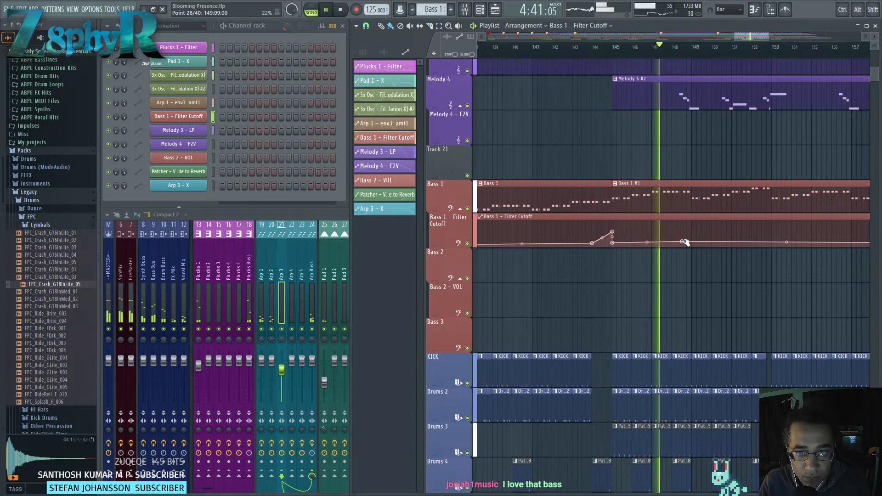
{"action": "left_click_drag", "start_coordinate": [682, 241], "coordinate": [683, 243]}
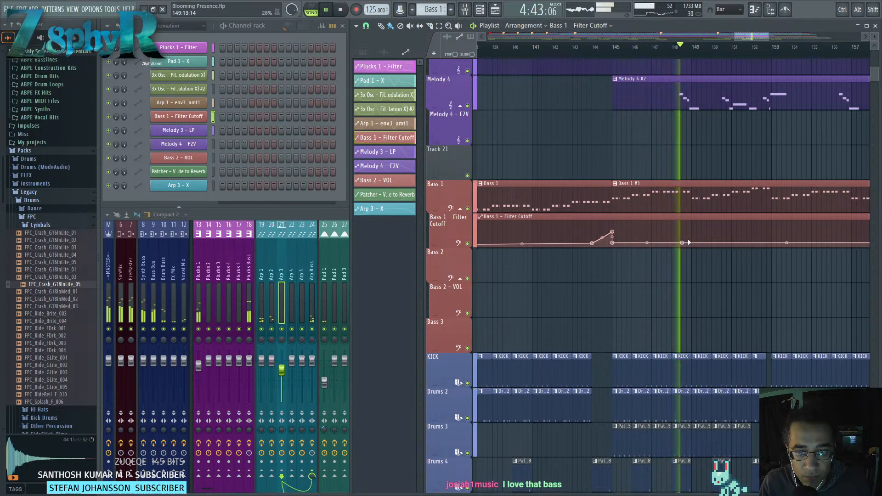
{"action": "right_click", "coordinate": [692, 238]}
{"action": "right_click", "coordinate": [692, 244]}
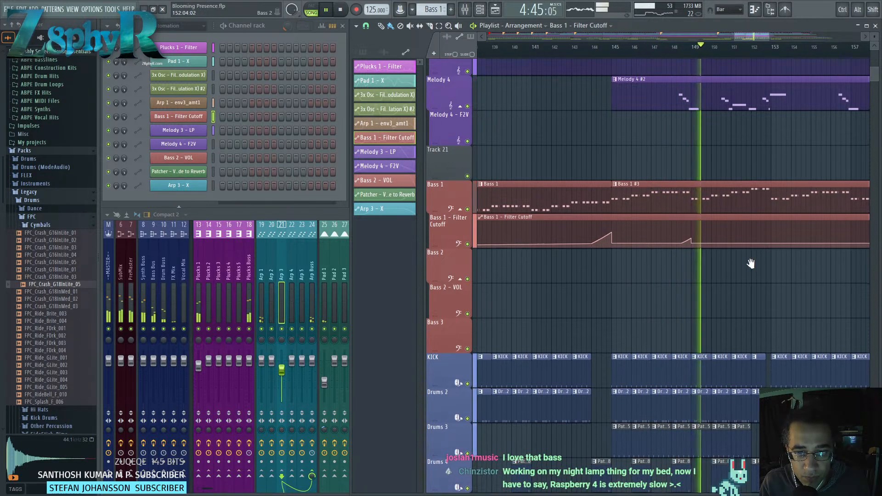
Add a short rise to the Bass 1 - Filter Cutoff curve that drops back at bar 153.
{"action": "right_click", "coordinate": [697, 247]}
{"action": "right_click", "coordinate": [696, 247]}
{"action": "left_click_drag", "start_coordinate": [697, 247], "coordinate": [650, 260]}
{"action": "right_click", "coordinate": [706, 242]}
{"action": "right_click", "coordinate": [707, 247]}
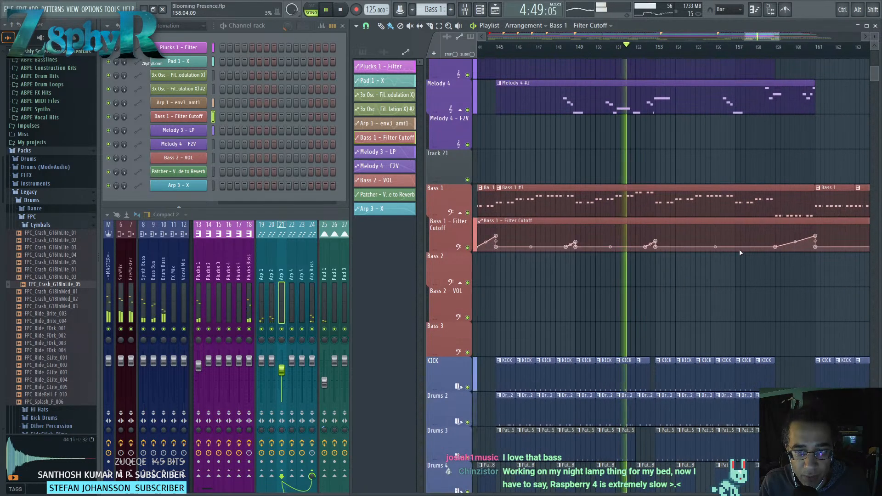
Add a short rise to the Bass 1 - Filter Cutoff curve that drops back at bar 157, stop playback and save the project.
{"action": "right_click", "coordinate": [726, 245]}
{"action": "left_click_drag", "start_coordinate": [726, 245], "coordinate": [725, 247]}
{"action": "right_click", "coordinate": [735, 242]}
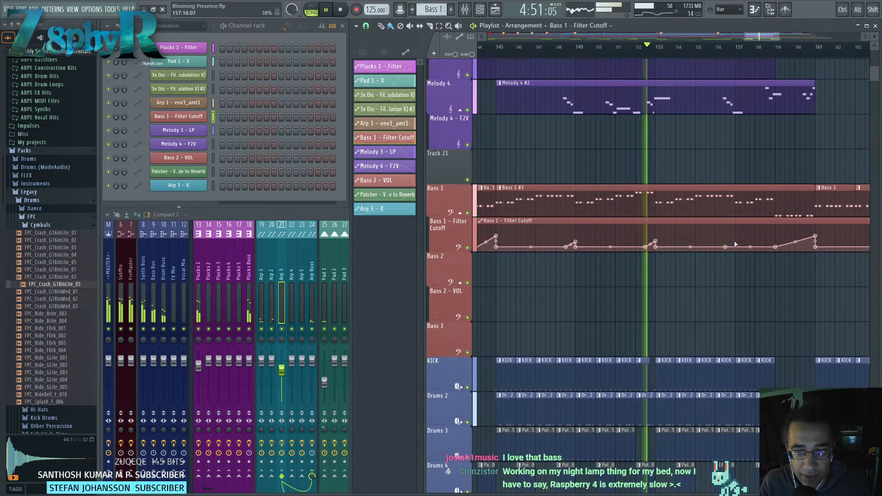
{"action": "right_click", "coordinate": [735, 247]}
{"action": "right_click", "coordinate": [736, 248]}
{"action": "left_click", "coordinate": [735, 249]}
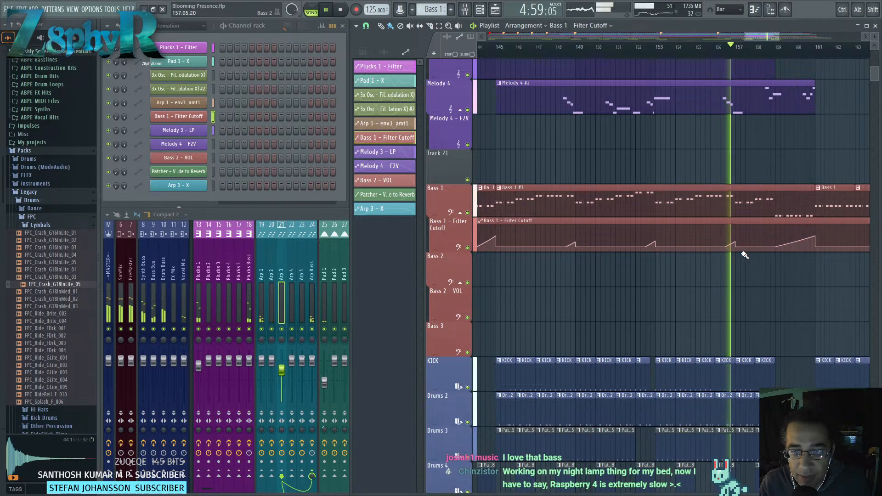
{"action": "left_click_drag", "start_coordinate": [745, 255], "coordinate": [678, 263]}
{"action": "key", "text": "space"}
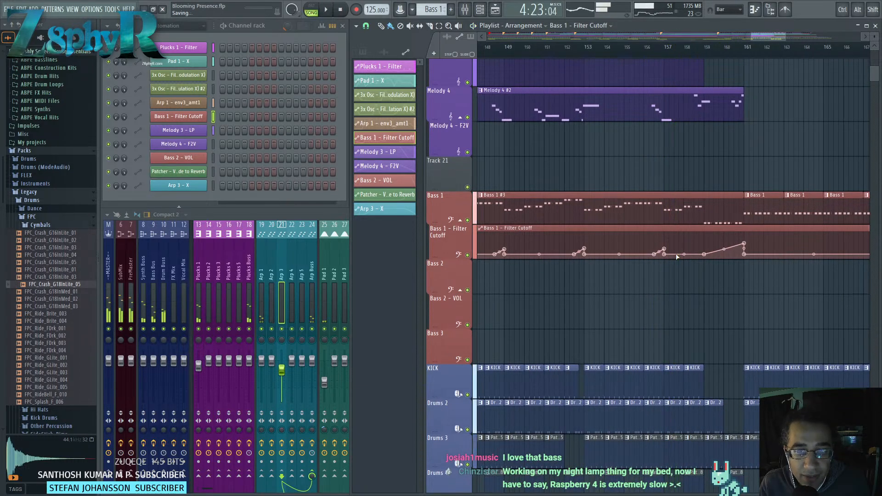
Adjust the Pad 1 - X automation curve to stay nearly level from bar 137 to bar 161 before it falls.
{"action": "scroll", "coordinate": [663, 223], "scroll_direction": "up", "scroll_amount": 5}
{"action": "scroll", "coordinate": [663, 223], "scroll_direction": "down", "scroll_amount": 2, "text": "ctrl"}
{"action": "scroll", "coordinate": [663, 223], "scroll_direction": "down", "scroll_amount": 2, "text": "ctrl"}
{"action": "left_click_drag", "start_coordinate": [662, 223], "coordinate": [857, 287]}
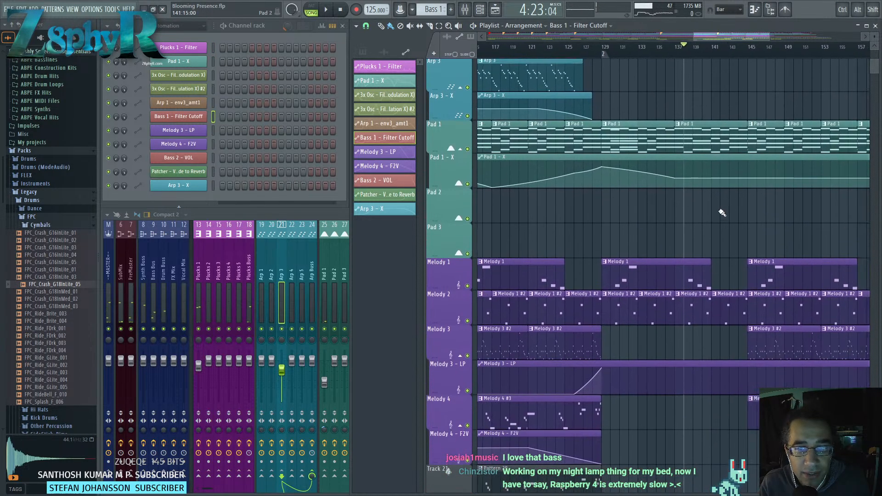
{"action": "left_click_drag", "start_coordinate": [757, 184], "coordinate": [672, 191]}
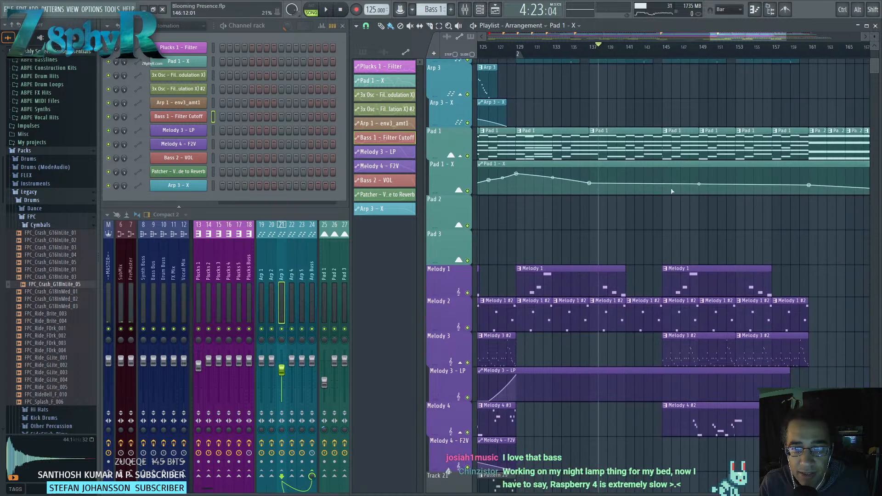
{"action": "left_click", "coordinate": [805, 200]}
{"action": "right_click", "coordinate": [810, 203]}
Play the section from bar 137 and extend the Melody 3 - LP curve to about bar 161, keeping it level after bar 129.
{"action": "key", "text": "space"}
{"action": "left_click_drag", "start_coordinate": [664, 215], "coordinate": [709, 261]}
{"action": "key", "text": "space"}
{"action": "scroll", "coordinate": [658, 140], "scroll_direction": "up", "scroll_amount": 3}
{"action": "key", "text": "space"}
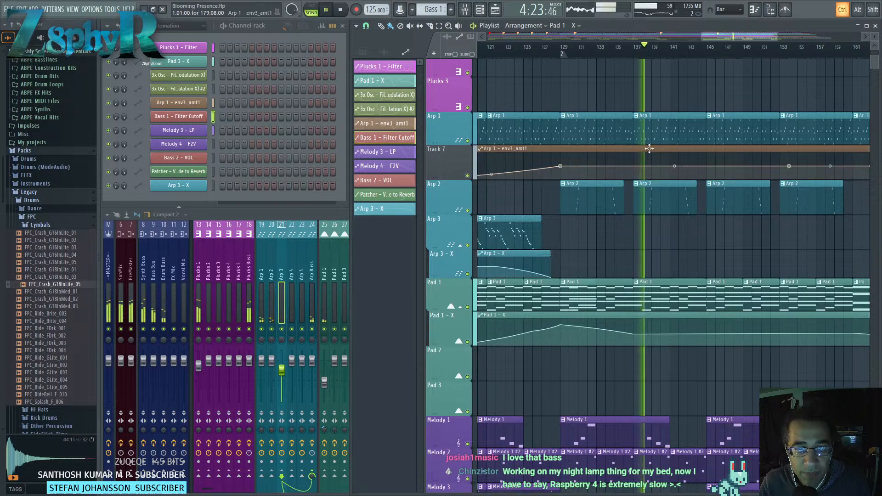
{"action": "scroll", "coordinate": [649, 148], "scroll_direction": "down", "scroll_amount": 5}
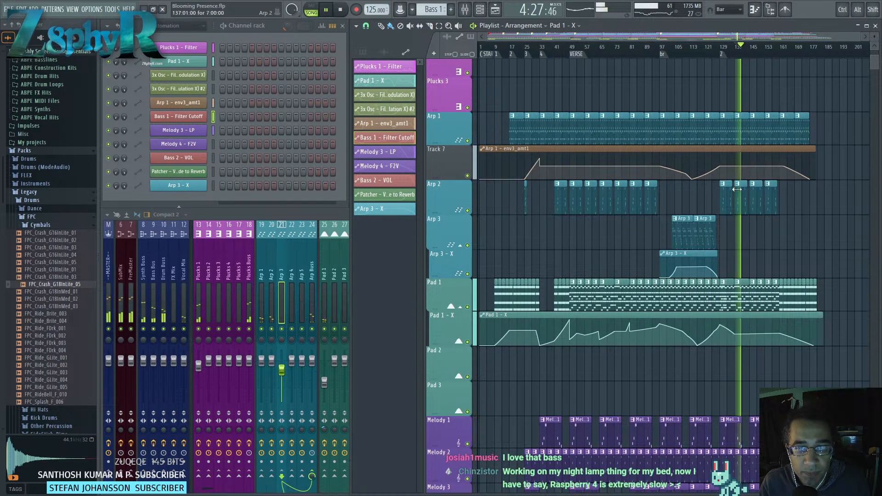
{"action": "scroll", "coordinate": [736, 189], "scroll_direction": "down", "scroll_amount": 7}
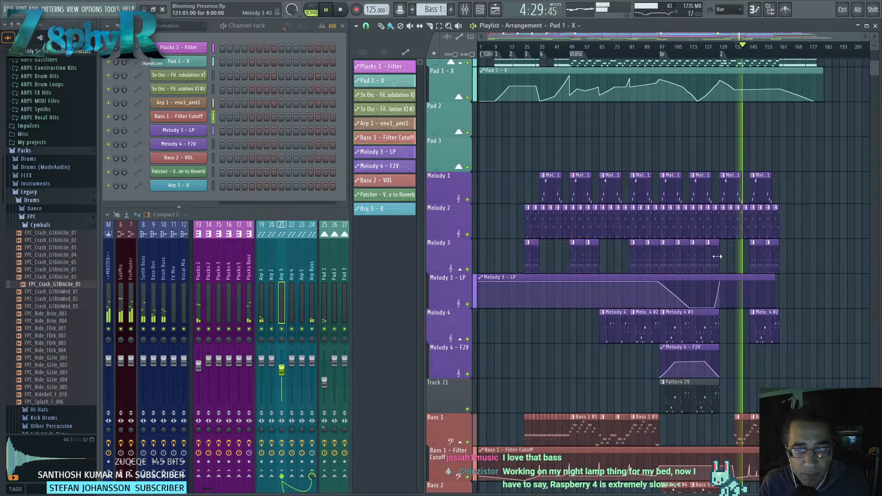
{"action": "left_click_drag", "start_coordinate": [752, 296], "coordinate": [754, 274]}
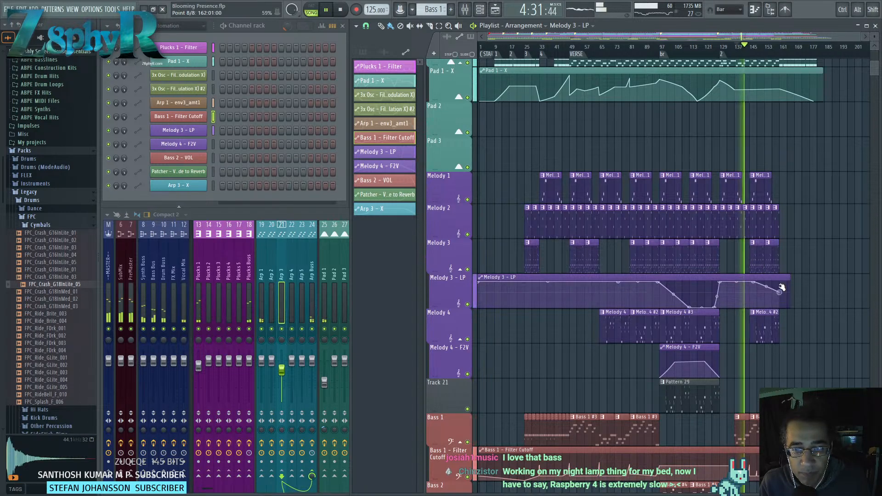
{"action": "scroll", "coordinate": [799, 193], "scroll_direction": "up", "scroll_amount": 4}
{"action": "key", "text": "space"}
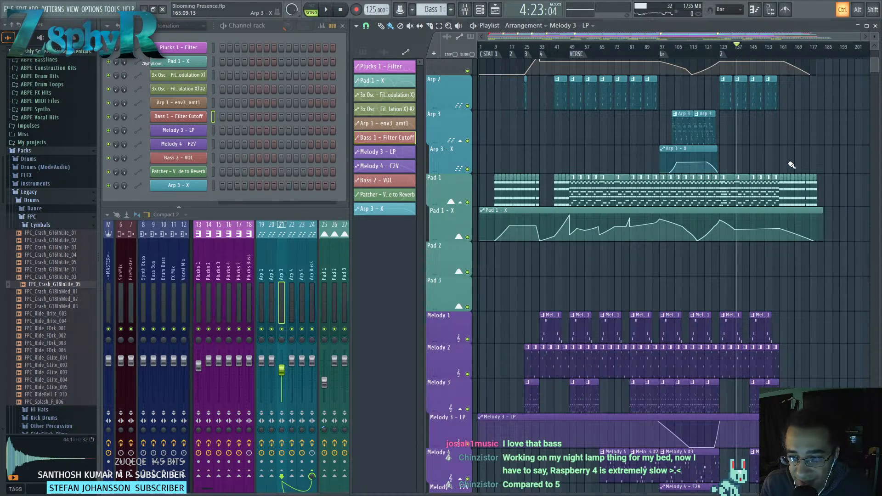
Play the transition into bar 129 from bar 126 and examine the arp, pad, melody, bass and drum tracks.
{"action": "left_click_drag", "start_coordinate": [770, 149], "coordinate": [846, 152]}
{"action": "left_click_drag", "start_coordinate": [783, 155], "coordinate": [769, 312]}
{"action": "scroll", "coordinate": [699, 191], "scroll_direction": "up", "scroll_amount": 3}
{"action": "left_click_drag", "start_coordinate": [682, 195], "coordinate": [645, 249]}
{"action": "left_click", "coordinate": [645, 49]}
{"action": "scroll", "coordinate": [693, 197], "scroll_direction": "down", "scroll_amount": 4}
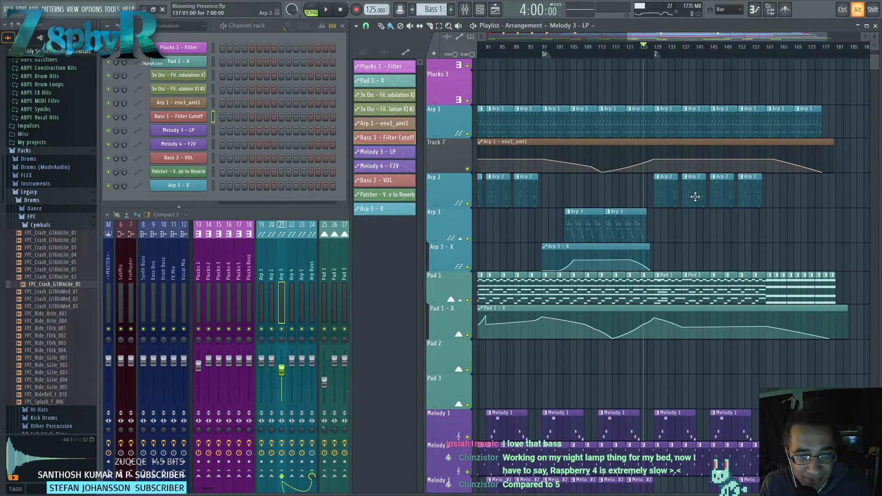
{"action": "scroll", "coordinate": [692, 195], "scroll_direction": "down", "scroll_amount": 2}
{"action": "key", "text": "space"}
{"action": "scroll", "coordinate": [685, 193], "scroll_direction": "down", "scroll_amount": 1}
{"action": "scroll", "coordinate": [682, 198], "scroll_direction": "down", "scroll_amount": 1}
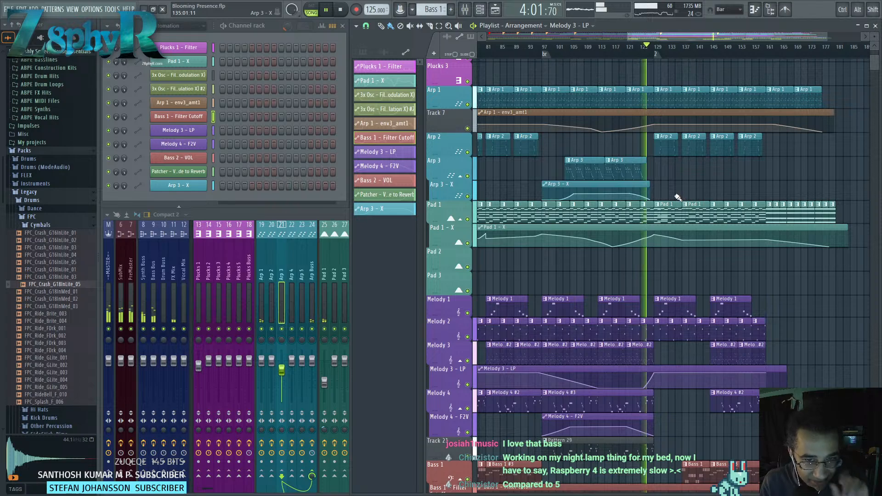
{"action": "scroll", "coordinate": [652, 190], "scroll_direction": "down", "scroll_amount": 4}
{"action": "key", "text": "space"}
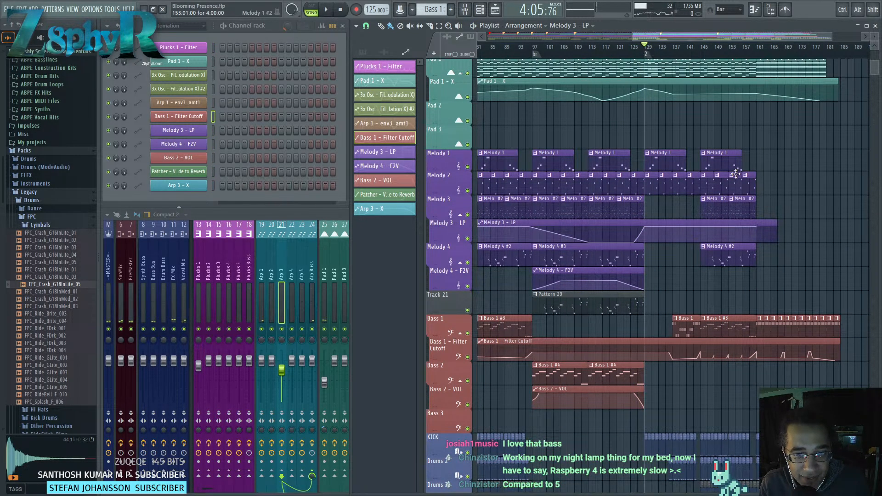
{"action": "scroll", "coordinate": [707, 175], "scroll_direction": "down", "scroll_amount": 3}
{"action": "key", "text": "space"}
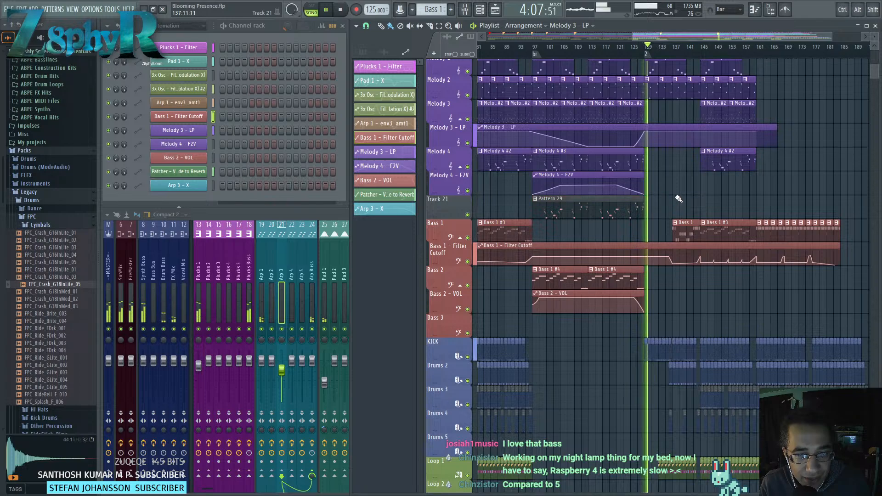
{"action": "scroll", "coordinate": [678, 199], "scroll_direction": "down", "scroll_amount": 1}
{"action": "scroll", "coordinate": [629, 236], "scroll_direction": "down", "scroll_amount": 7}
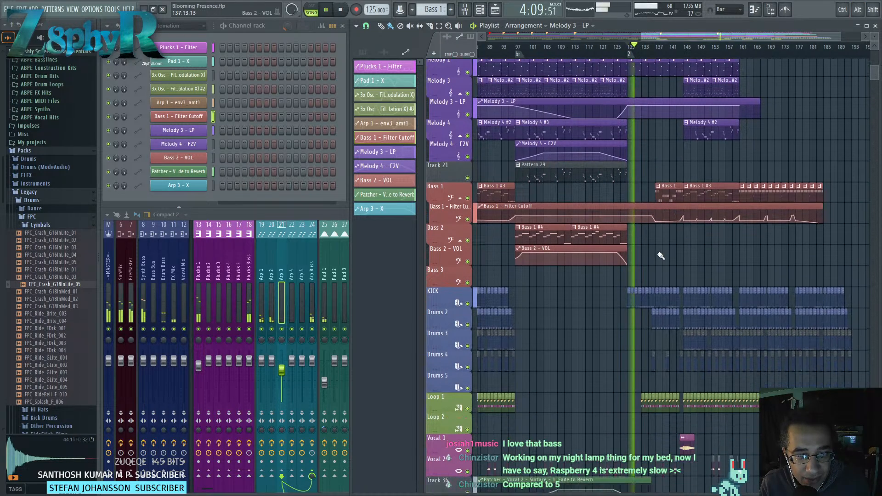
Duplicate the SFX 3 and SFX 4 clips from around bar 73 to around bar 89.
{"action": "scroll", "coordinate": [592, 222], "scroll_direction": "down", "scroll_amount": 2}
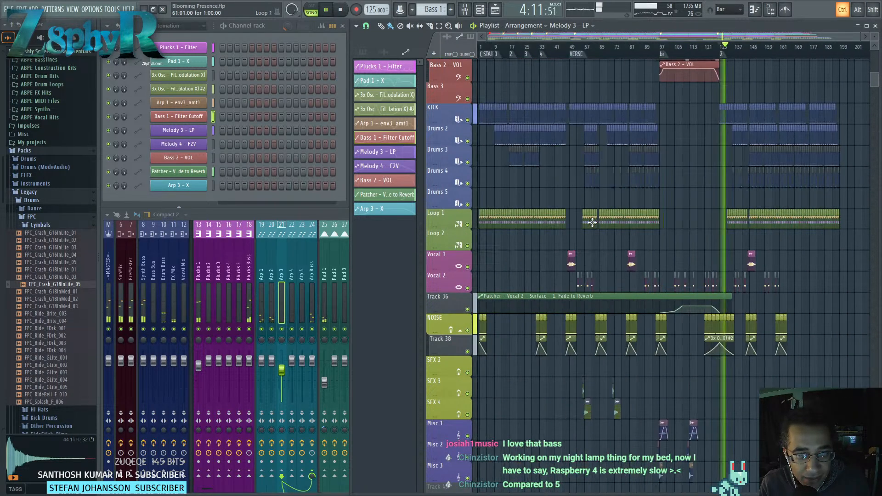
{"action": "scroll", "coordinate": [667, 233], "scroll_direction": "up", "scroll_amount": 3}
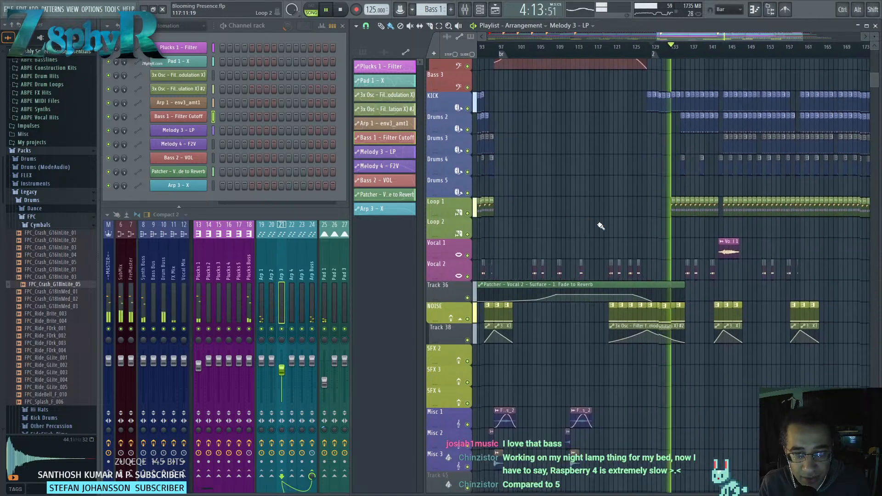
{"action": "scroll", "coordinate": [666, 273], "scroll_direction": "down", "scroll_amount": 4}
{"action": "scroll", "coordinate": [656, 281], "scroll_direction": "down", "scroll_amount": 3}
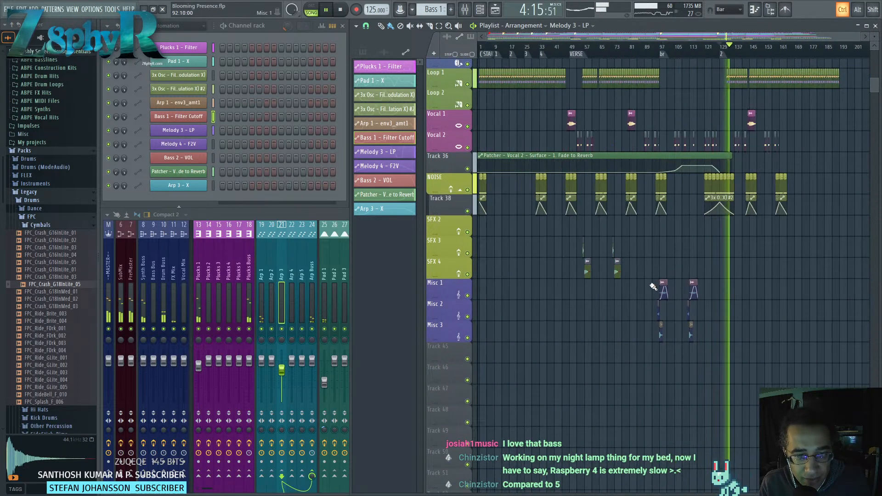
{"action": "scroll", "coordinate": [583, 280], "scroll_direction": "up", "scroll_amount": 4}
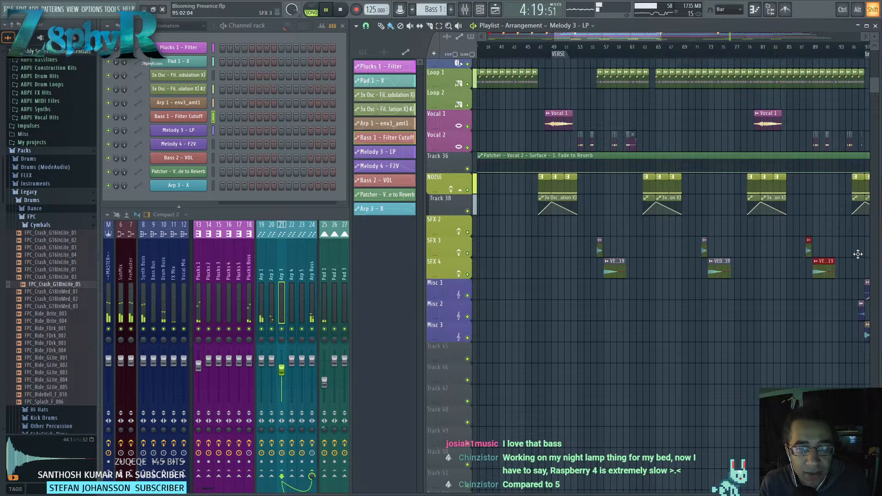
Place copies of the SFX 3 and SFX 4 crash clips after marker 2, with the SFX 4 clips at bars 136 and 152.
{"action": "left_click_drag", "start_coordinate": [858, 254], "coordinate": [689, 238]}
{"action": "key", "text": "ctrl+d"}
{"action": "scroll", "coordinate": [677, 242], "scroll_direction": "up", "scroll_amount": 2}
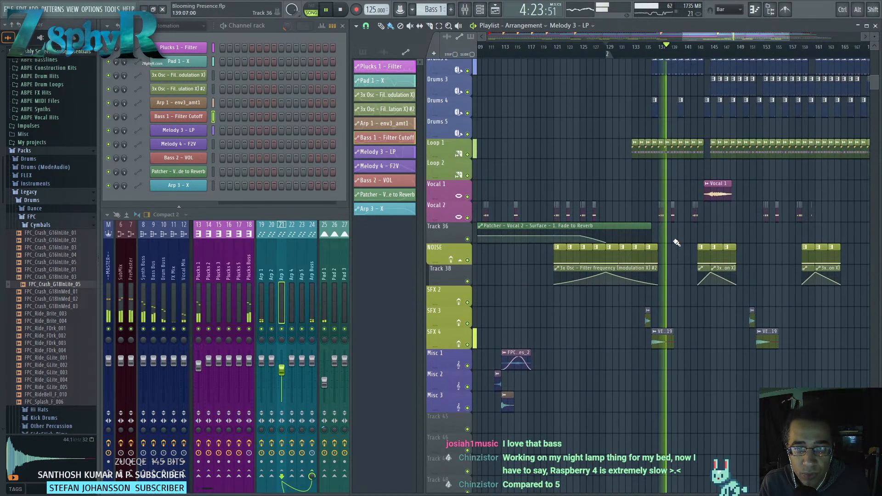
Delete the two Vocal 2 clips around bars 137 to 139, before the Vocal 1 clip.
{"action": "scroll", "coordinate": [676, 243], "scroll_direction": "up", "scroll_amount": 3}
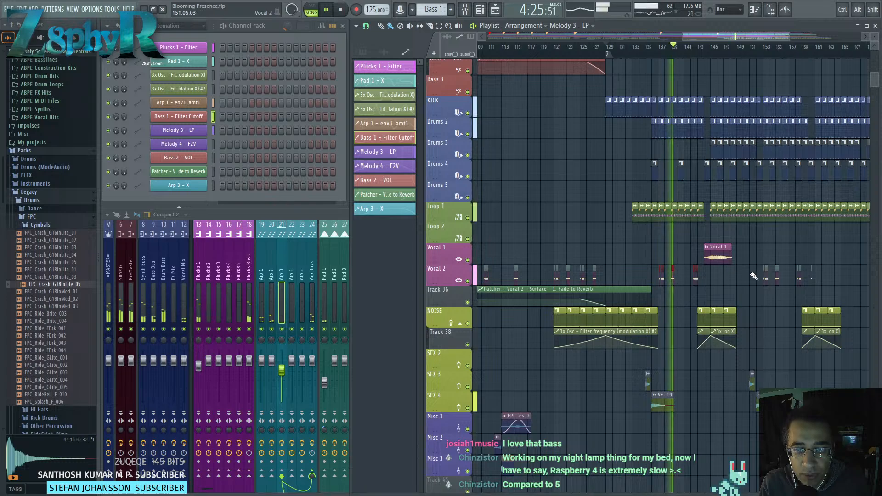
{"action": "scroll", "coordinate": [766, 276], "scroll_direction": "right", "scroll_amount": 3}
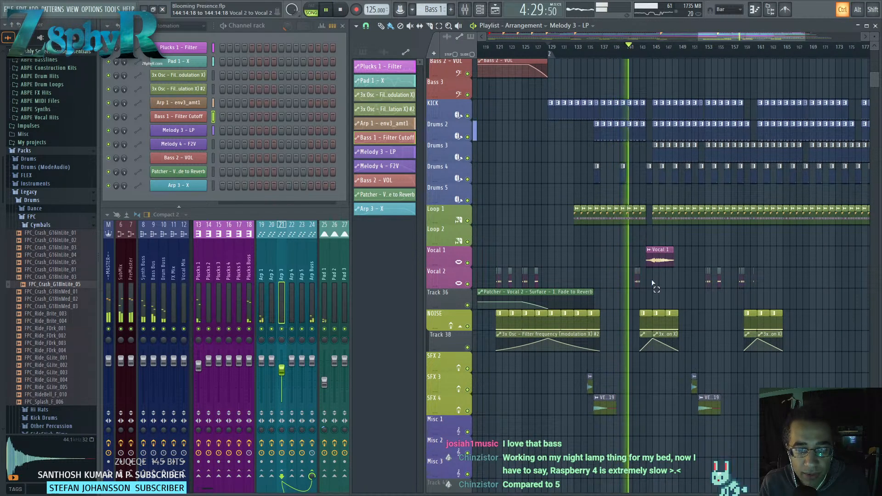
Examine the drum, bass, melody and vocal tracks across bars 133 to 165 during playback.
{"action": "scroll", "coordinate": [651, 283], "scroll_direction": "up", "scroll_amount": 3}
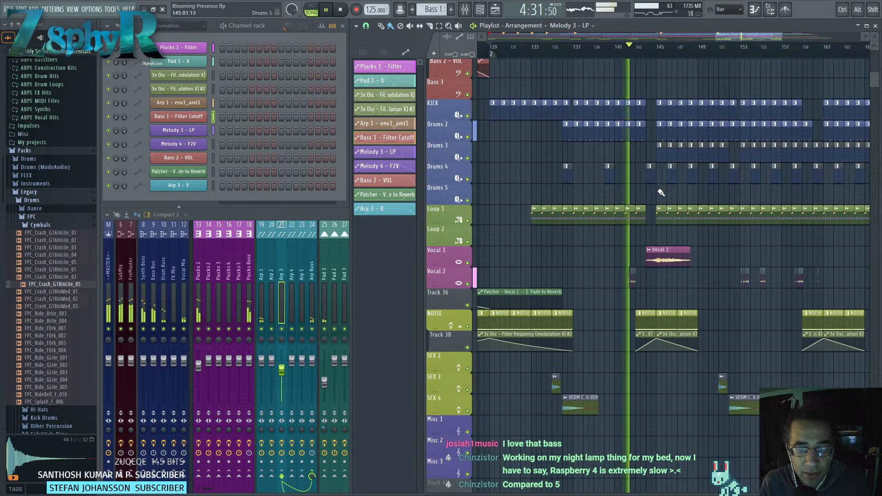
{"action": "scroll", "coordinate": [650, 192], "scroll_direction": "up", "scroll_amount": 3}
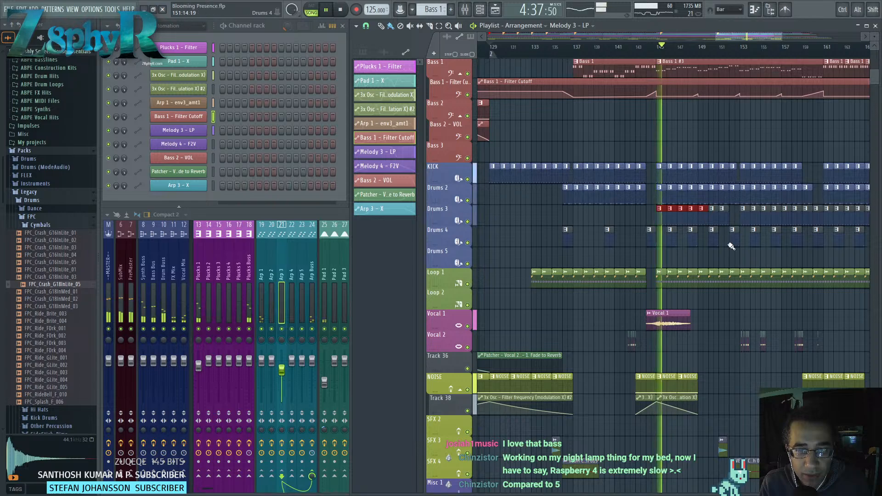
{"action": "left_click_drag", "start_coordinate": [730, 248], "coordinate": [698, 257]}
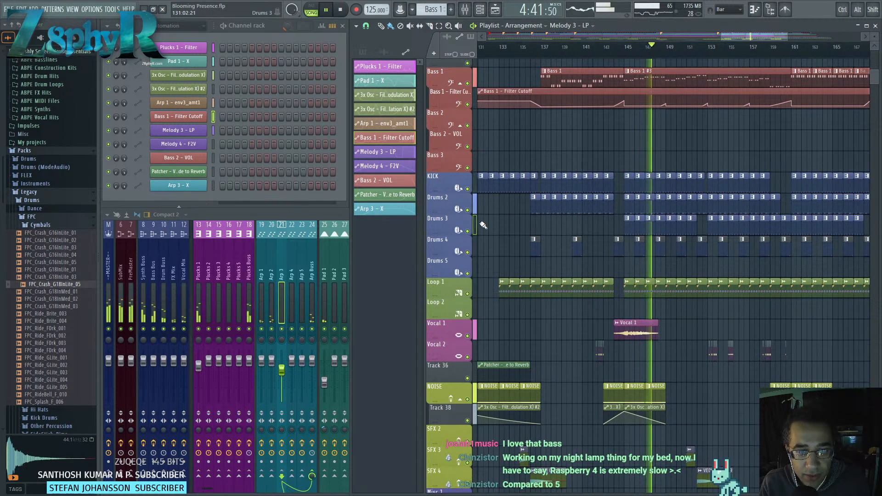
{"action": "scroll", "coordinate": [537, 218], "scroll_direction": "down", "scroll_amount": 1}
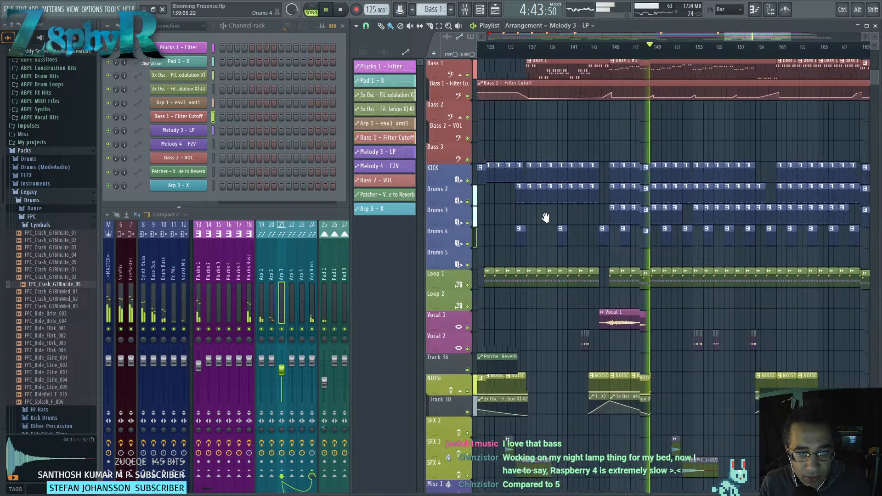
{"action": "scroll", "coordinate": [643, 271], "scroll_direction": "up", "scroll_amount": 8}
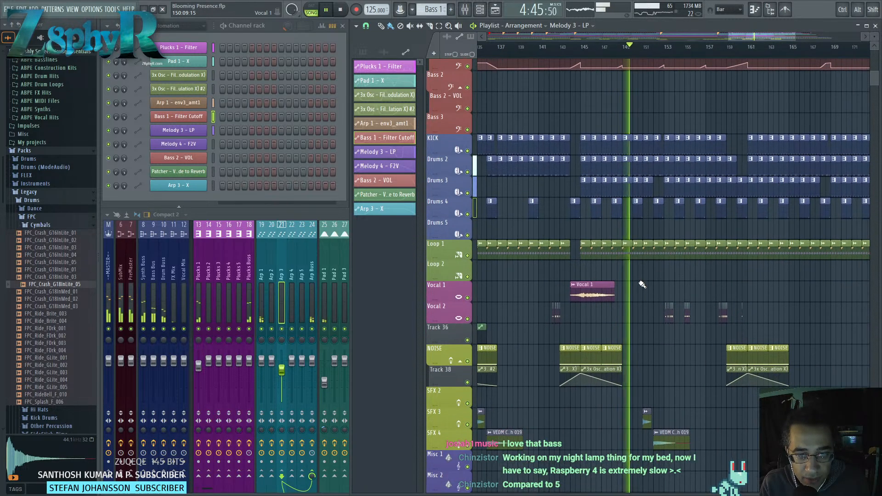
{"action": "scroll", "coordinate": [647, 276], "scroll_direction": "up", "scroll_amount": 4}
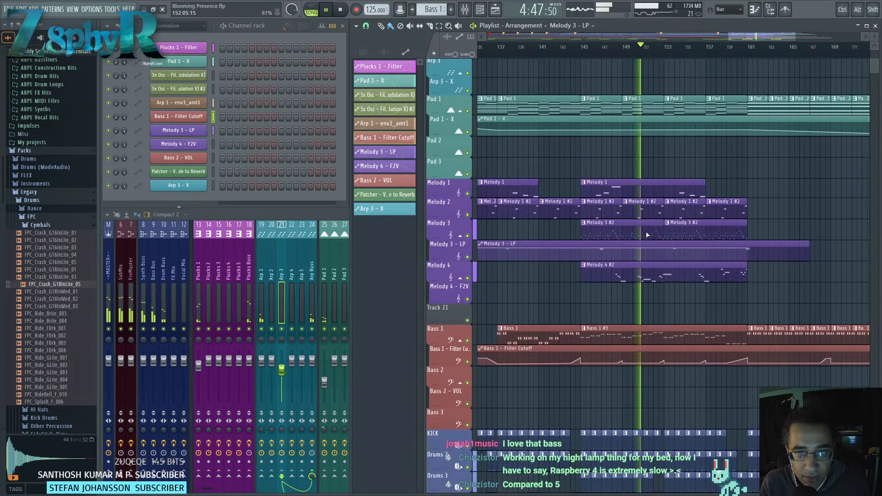
{"action": "scroll", "coordinate": [662, 221], "scroll_direction": "down", "scroll_amount": 15}
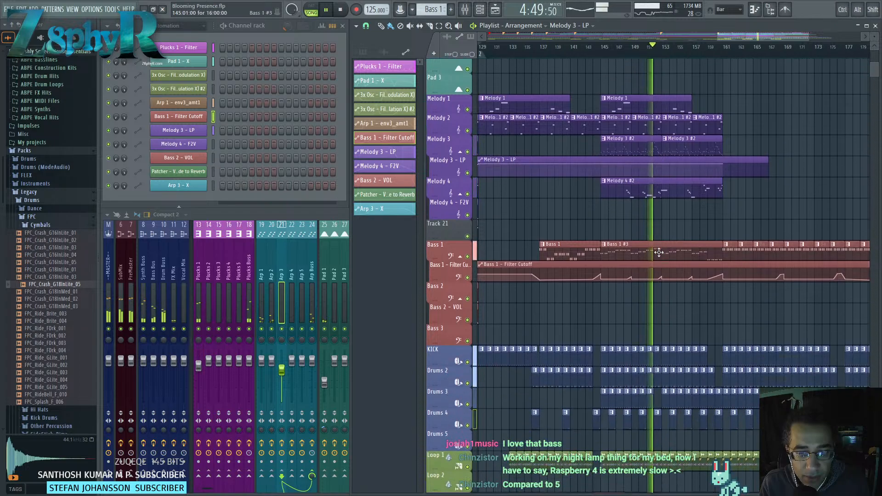
Move both SFX 3 and SFX 4 clip pairs after marker 2 one bar later, putting the SFX 4 crashes at bars 137 and 153.
{"action": "scroll", "coordinate": [671, 307], "scroll_direction": "up", "scroll_amount": 3}
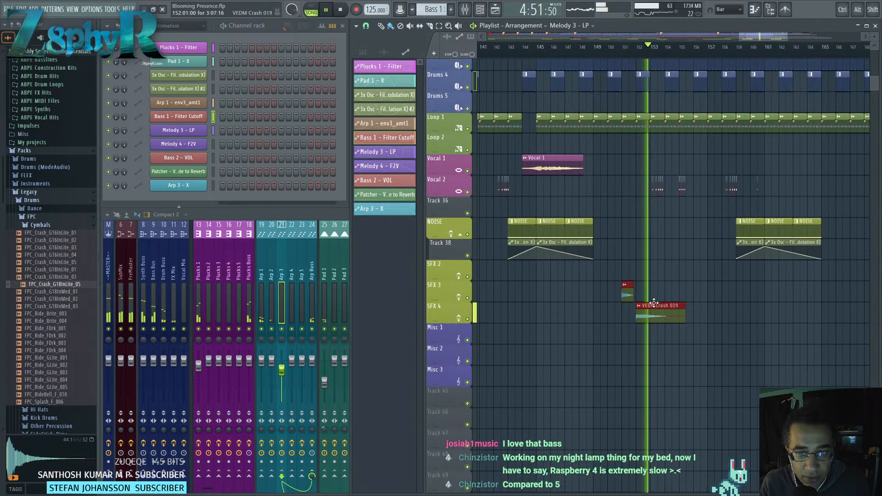
{"action": "left_click", "coordinate": [668, 304]}
{"action": "scroll", "coordinate": [637, 285], "scroll_direction": "down", "scroll_amount": 3}
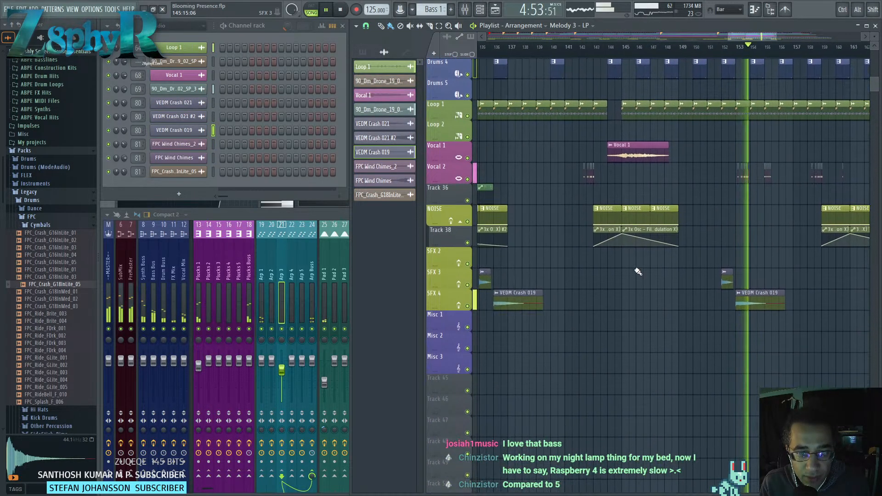
{"action": "left_click_drag", "start_coordinate": [603, 272], "coordinate": [564, 300]}
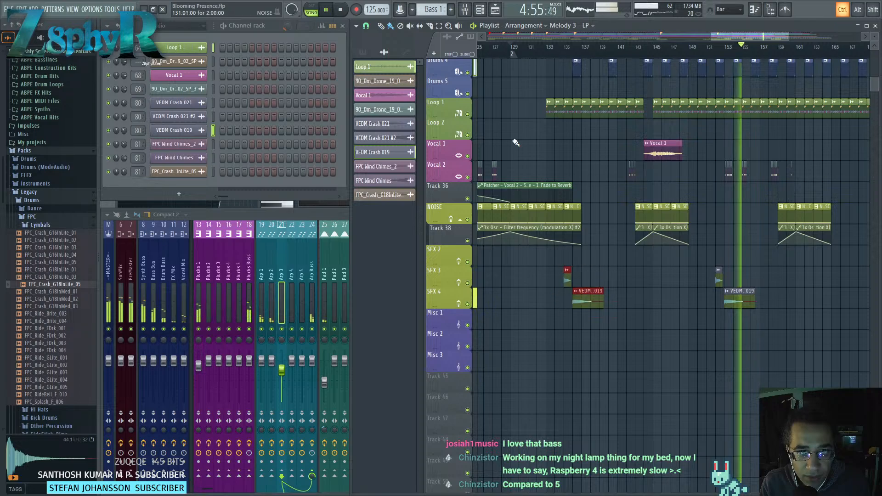
{"action": "left_click", "coordinate": [555, 47]}
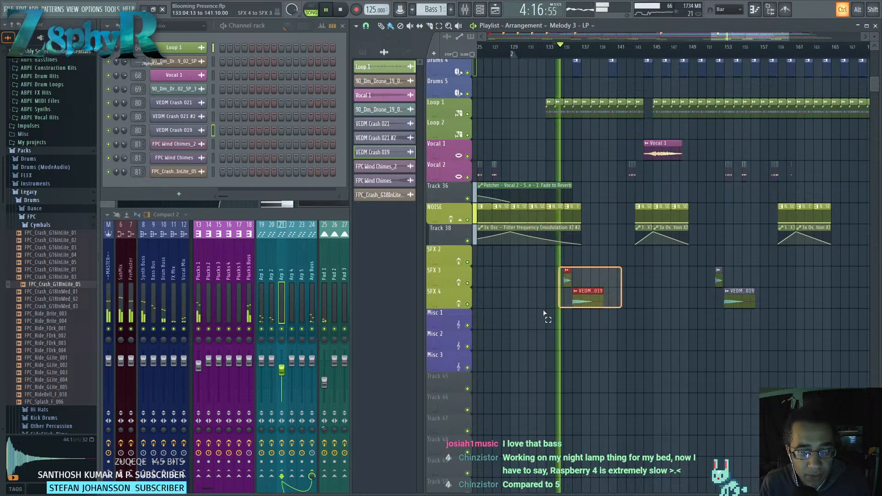
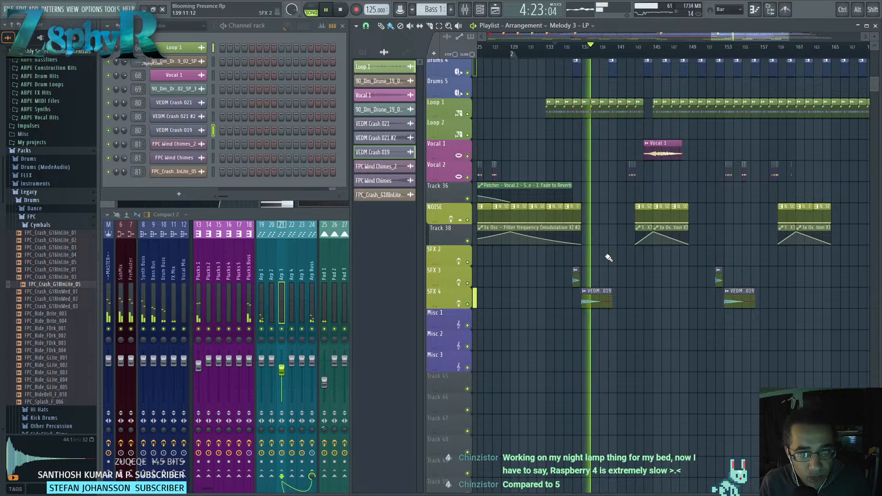
Delete the KICK clip at bar 136, just before the Bass 1 clip starts.
{"action": "scroll", "coordinate": [611, 252], "scroll_direction": "up", "scroll_amount": 8}
{"action": "key", "text": "space"}
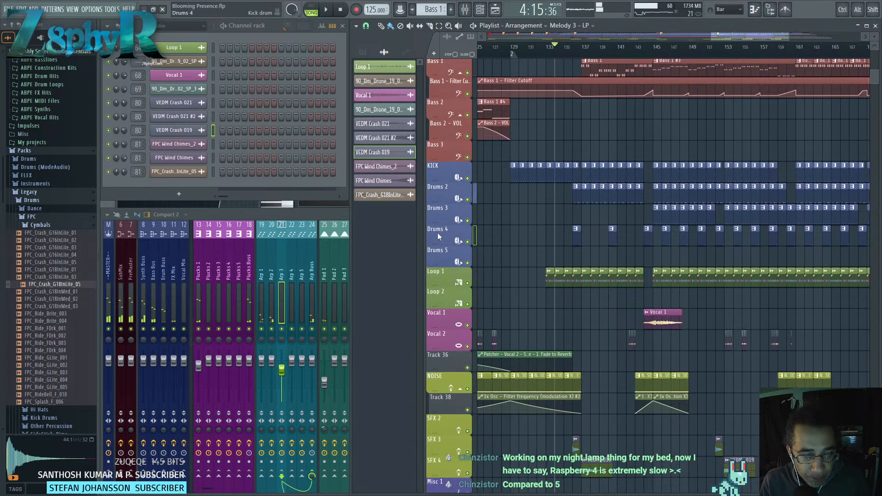
{"action": "left_click_drag", "start_coordinate": [615, 218], "coordinate": [650, 275]}
{"action": "key", "text": "space"}
{"action": "scroll", "coordinate": [660, 285], "scroll_direction": "up", "scroll_amount": 3}
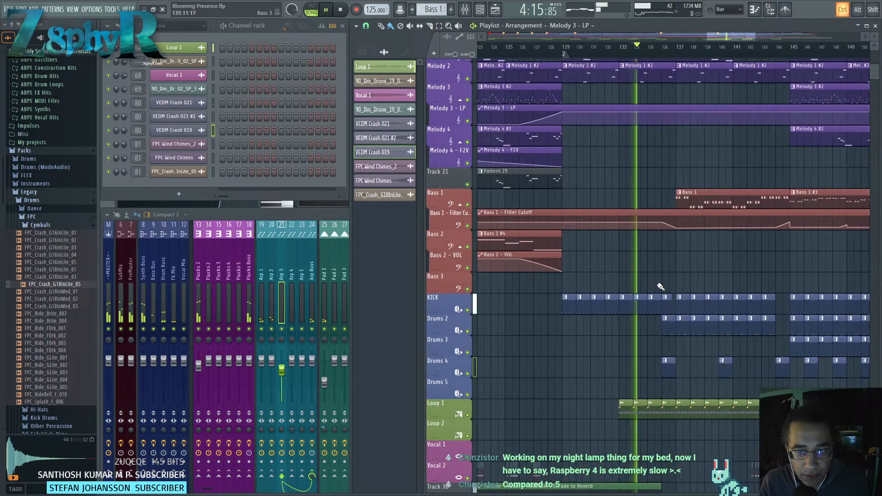
{"action": "right_click", "coordinate": [669, 300]}
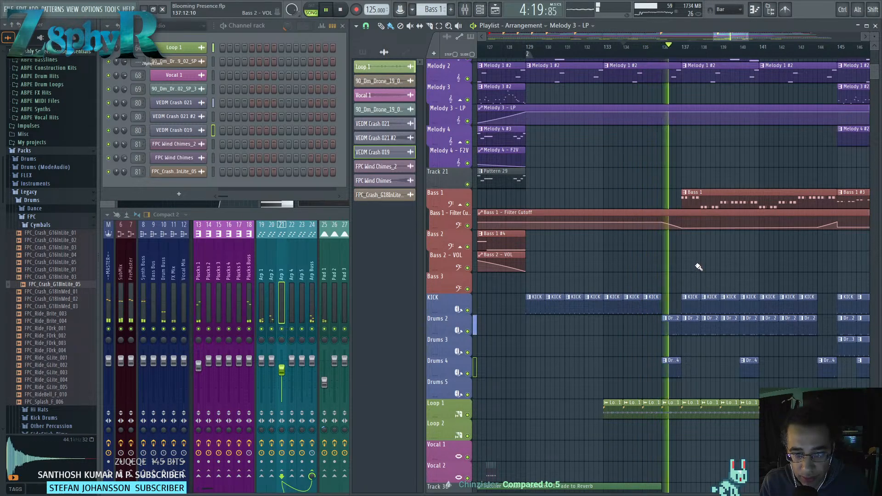
Replay the passage from bar 134 and examine the bass, melody, pad and arp tracks around bar 137.
{"action": "scroll", "coordinate": [693, 267], "scroll_direction": "up", "scroll_amount": 4}
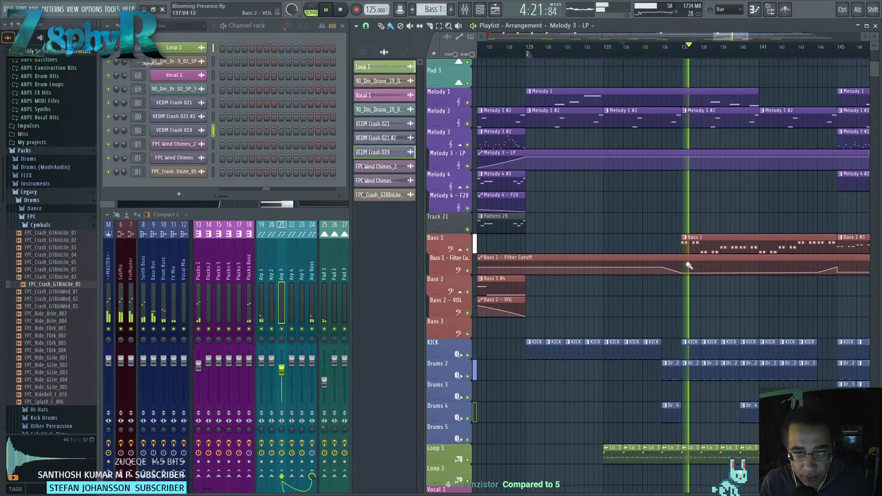
{"action": "scroll", "coordinate": [690, 268], "scroll_direction": "up", "scroll_amount": 3}
{"action": "scroll", "coordinate": [691, 290], "scroll_direction": "down", "scroll_amount": 4}
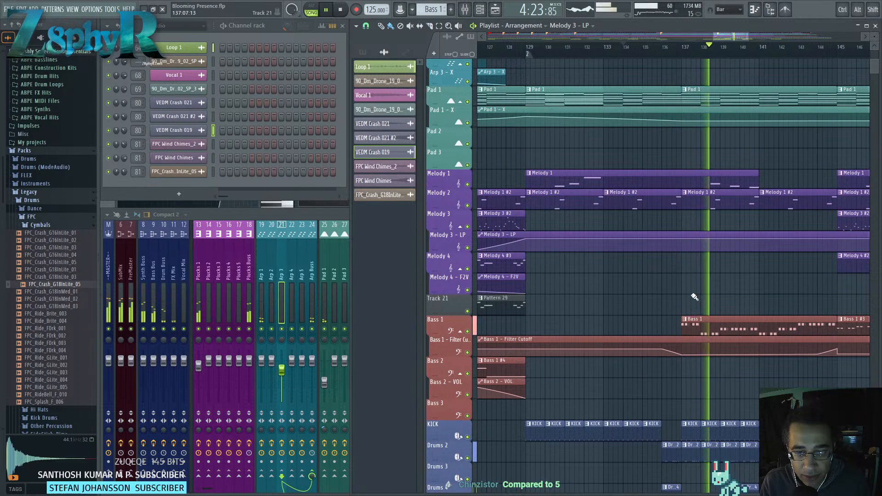
{"action": "left_click_drag", "start_coordinate": [693, 277], "coordinate": [662, 280]}
{"action": "scroll", "coordinate": [663, 281], "scroll_direction": "up", "scroll_amount": 3}
{"action": "key", "text": "space"}
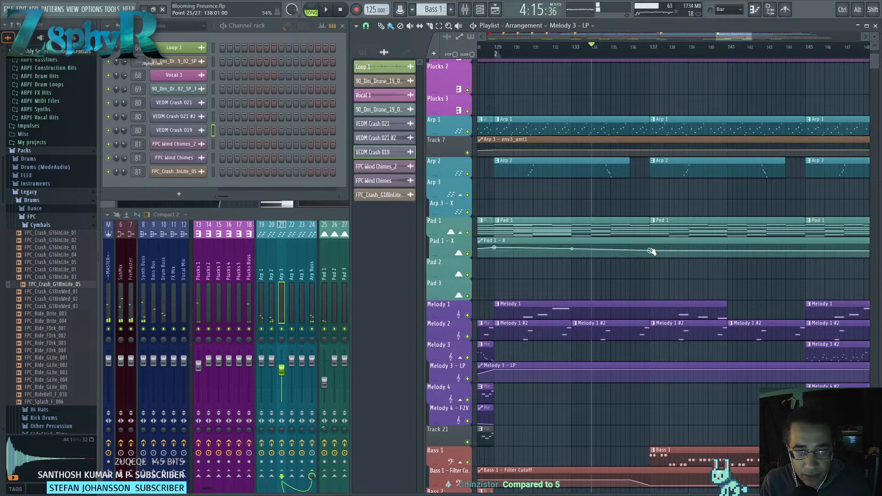
{"action": "key", "text": "space"}
{"action": "scroll", "coordinate": [653, 252], "scroll_direction": "down", "scroll_amount": 6}
{"action": "scroll", "coordinate": [667, 149], "scroll_direction": "up", "scroll_amount": 3}
{"action": "key", "text": "space"}
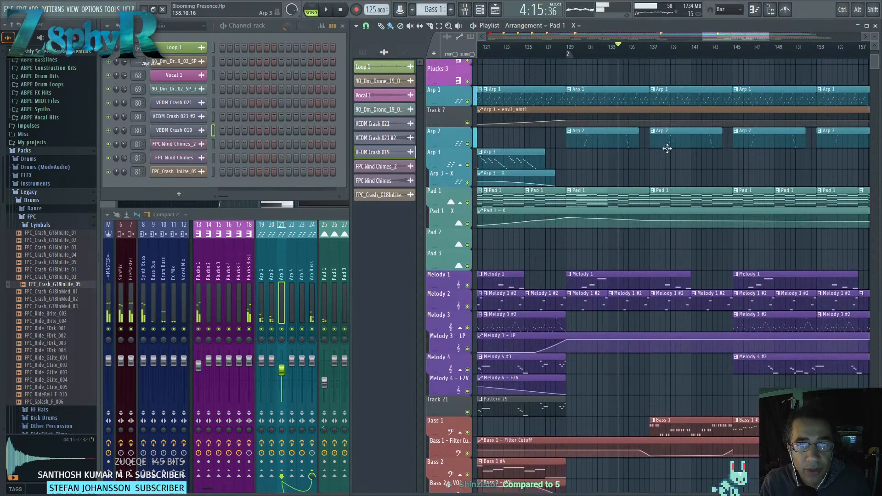
Reshape the Plucks 1 - Filter automation to drop at bar 137, stay level, and ramp up just before bar 145.
{"action": "scroll", "coordinate": [667, 148], "scroll_direction": "up", "scroll_amount": 3}
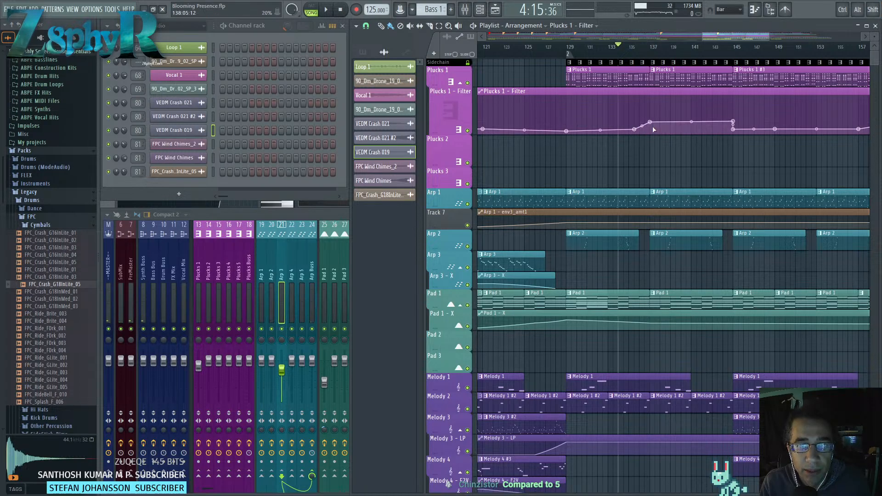
{"action": "scroll", "coordinate": [652, 130], "scroll_direction": "down", "scroll_amount": 5}
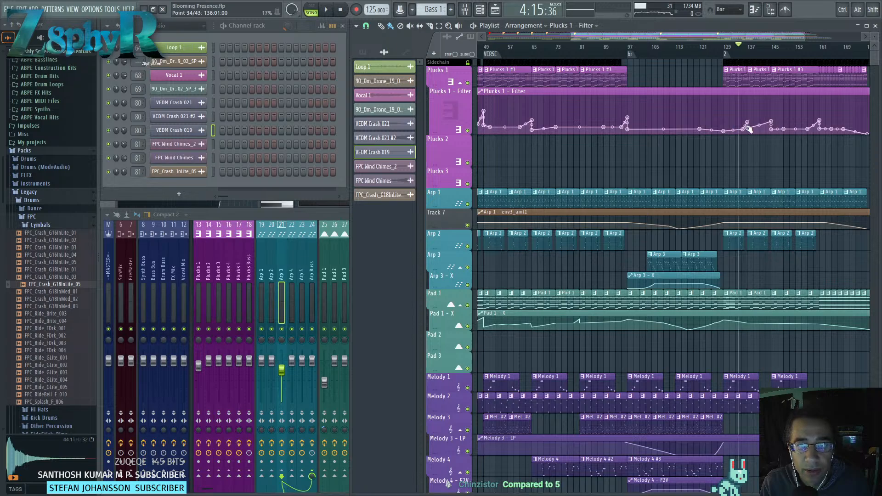
{"action": "scroll", "coordinate": [763, 129], "scroll_direction": "up", "scroll_amount": 5}
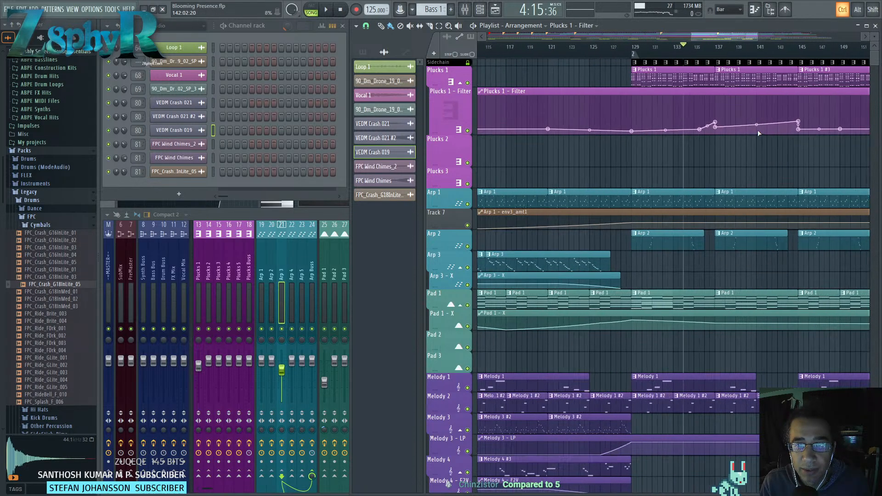
{"action": "key", "text": "space"}
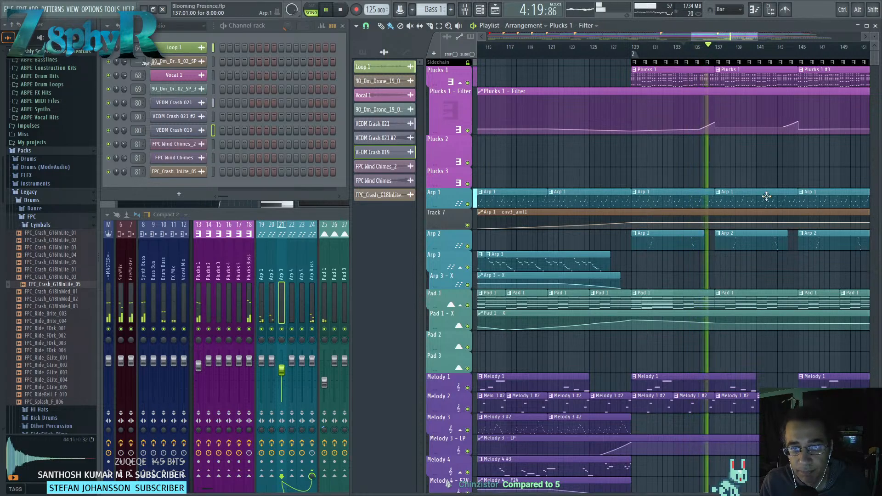
Raise the Plucks 1 - Filter automation level after the bar 145 drop and flatten it up to the ramp at bar 157.
{"action": "left_click_drag", "start_coordinate": [751, 164], "coordinate": [681, 157]}
{"action": "left_click_drag", "start_coordinate": [729, 129], "coordinate": [730, 127]}
{"action": "left_click_drag", "start_coordinate": [766, 155], "coordinate": [682, 152]}
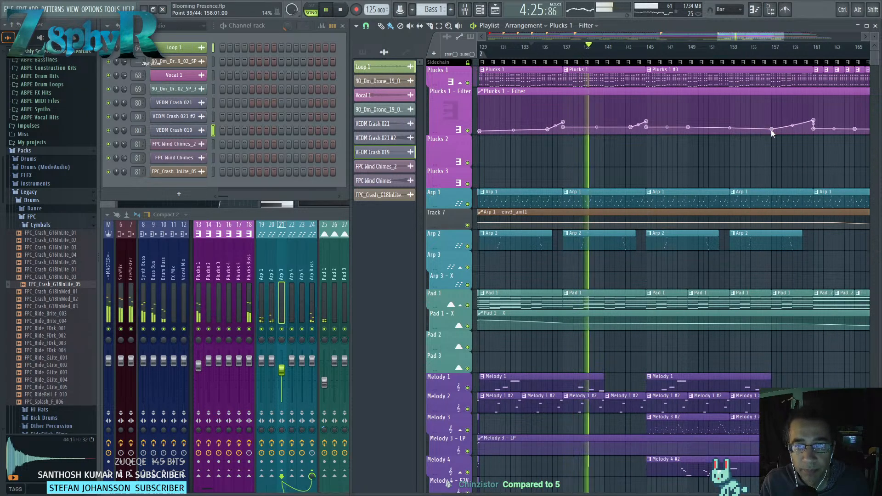
{"action": "scroll", "coordinate": [762, 151], "scroll_direction": "down", "scroll_amount": 3, "text": "ctrl"}
{"action": "left_click_drag", "start_coordinate": [761, 150], "coordinate": [702, 148]}
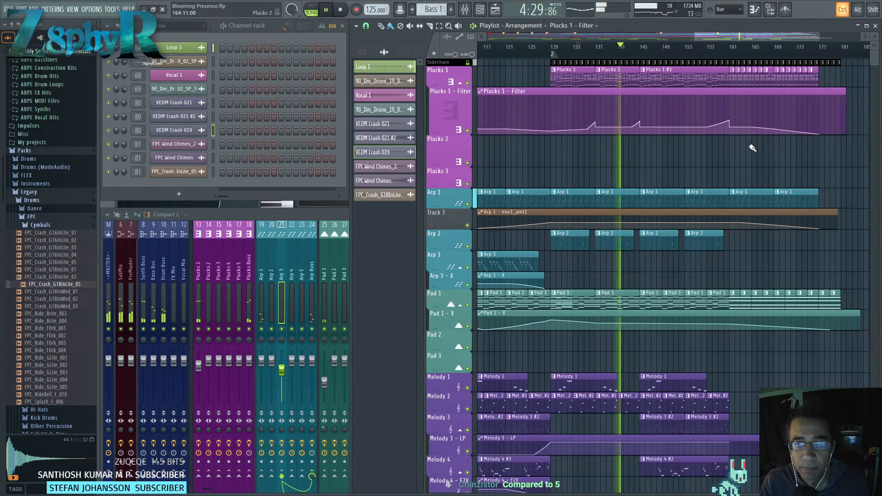
{"action": "scroll", "coordinate": [730, 161], "scroll_direction": "down", "scroll_amount": 4, "text": "ctrl"}
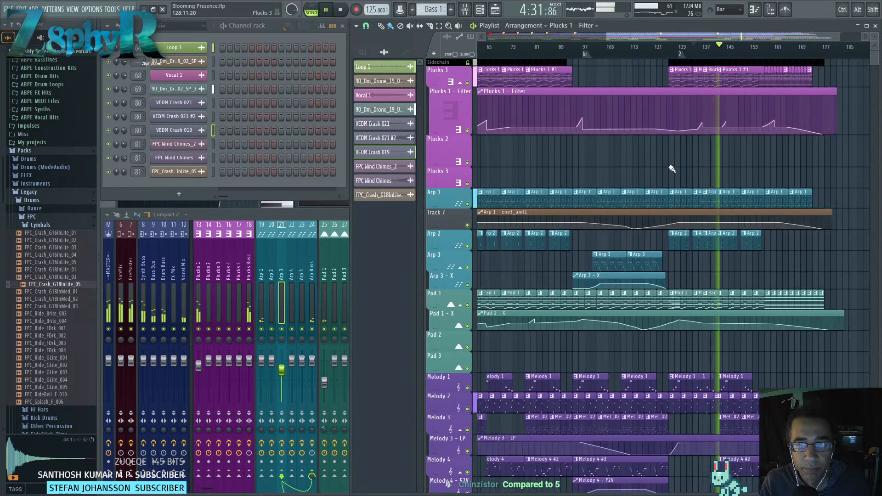
Stop playback and mute the KICK track.
{"action": "scroll", "coordinate": [672, 169], "scroll_direction": "down", "scroll_amount": 10}
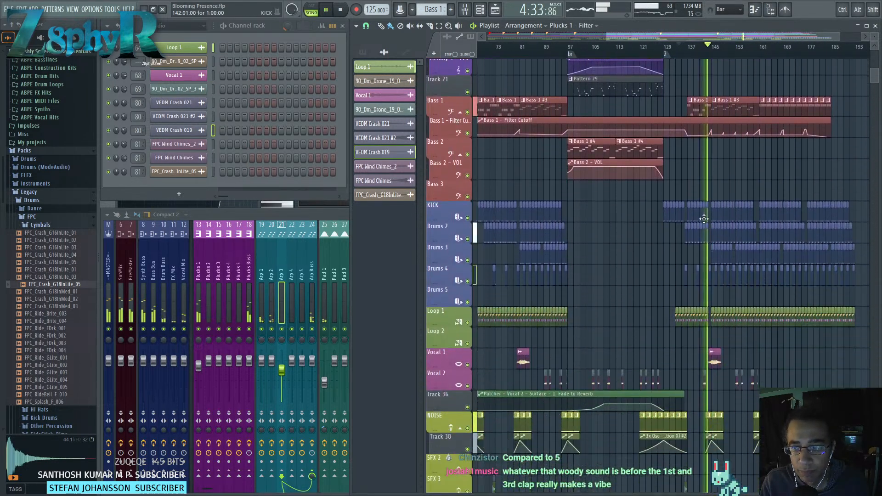
{"action": "scroll", "coordinate": [708, 220], "scroll_direction": "down", "scroll_amount": 5}
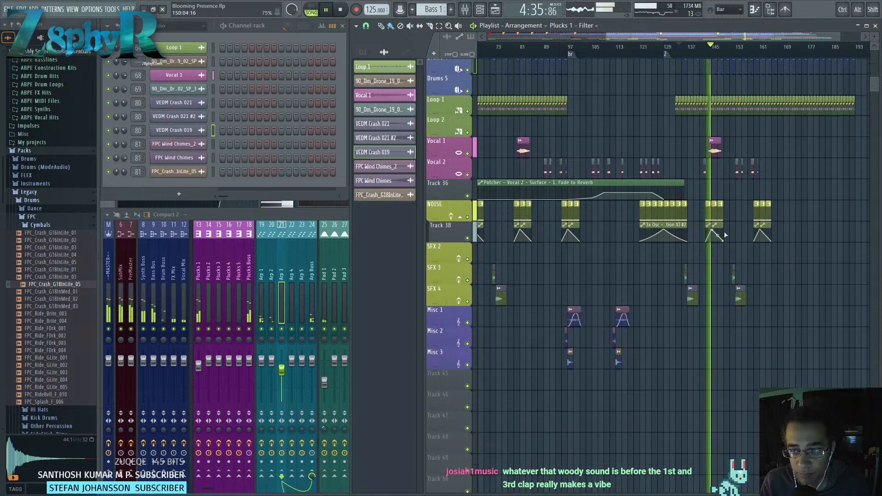
{"action": "scroll", "coordinate": [712, 230], "scroll_direction": "up", "scroll_amount": 3}
{"action": "scroll", "coordinate": [650, 242], "scroll_direction": "up", "scroll_amount": 6, "text": "ctrl"}
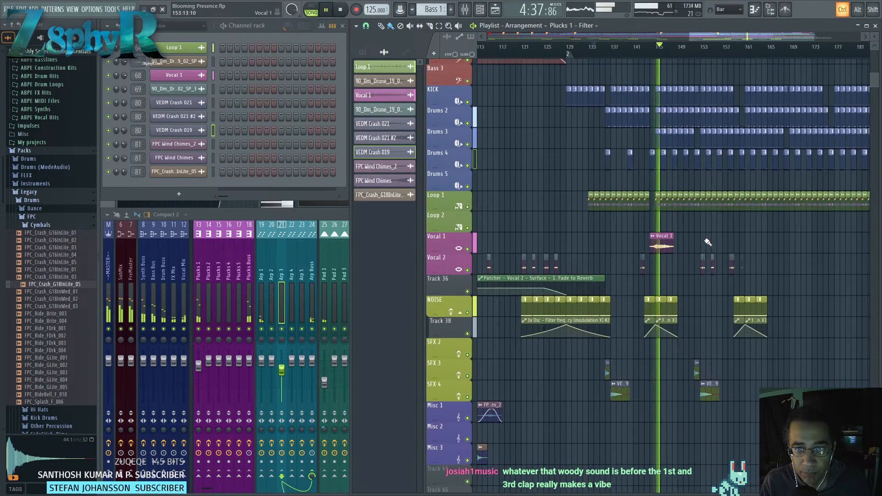
{"action": "scroll", "coordinate": [684, 238], "scroll_direction": "up", "scroll_amount": 2}
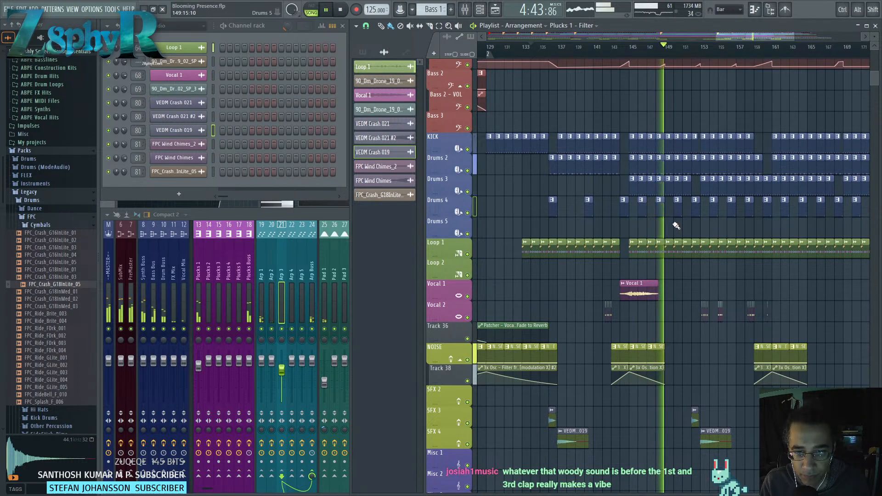
{"action": "key", "text": "space"}
{"action": "scroll", "coordinate": [677, 220], "scroll_direction": "up", "scroll_amount": 5}
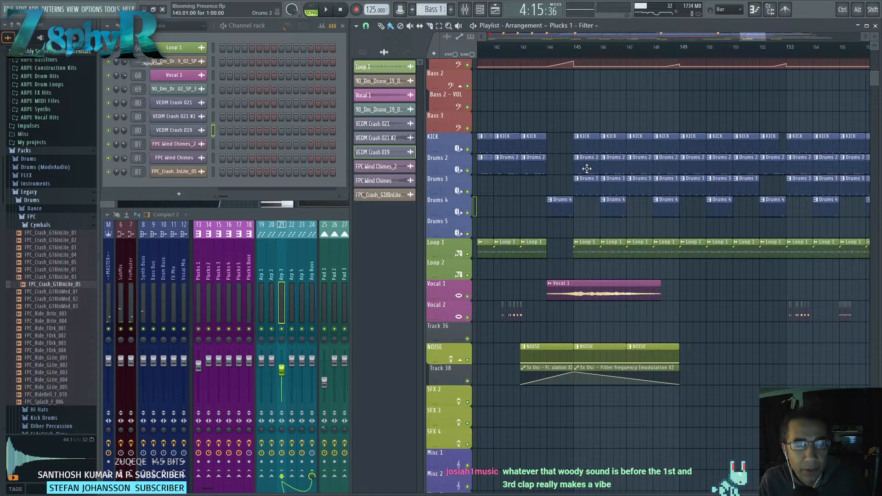
{"action": "left_click", "coordinate": [467, 150]}
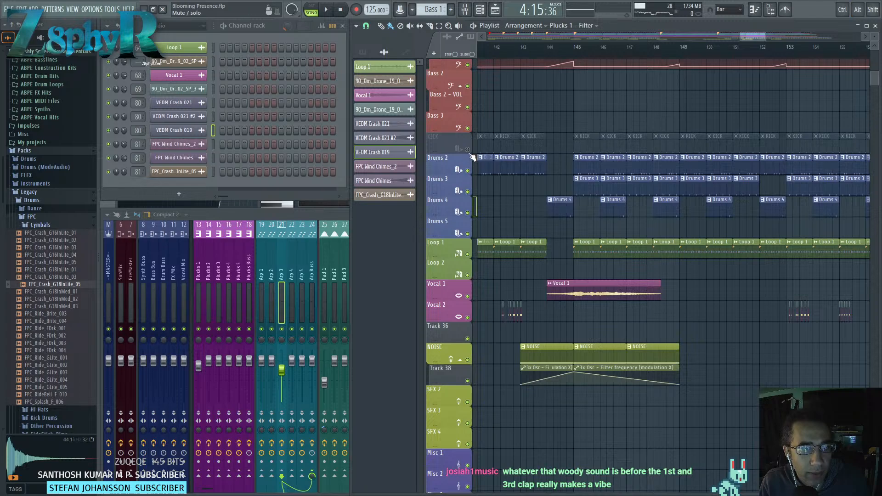
Unmute the KICK track, then isolate the KICK, Drums 2 through Drums 5 and Loop 1 tracks.
{"action": "left_click", "coordinate": [468, 150]}
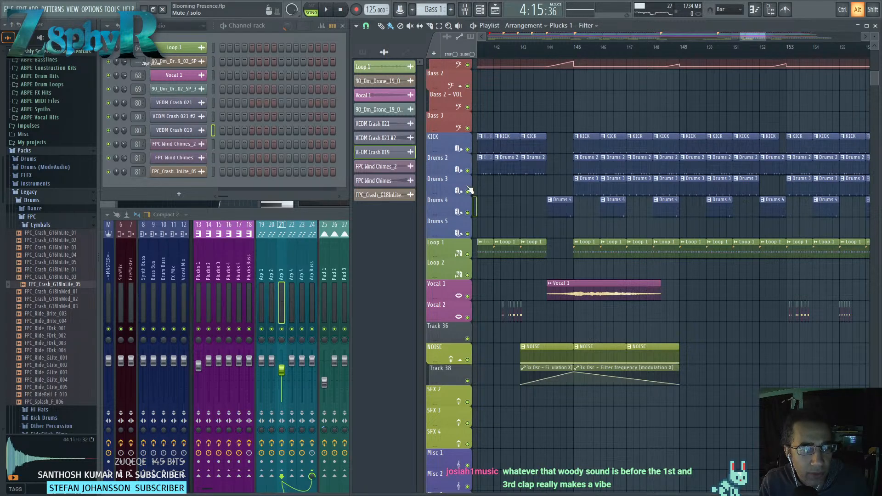
{"action": "left_click", "coordinate": [468, 150]}
{"action": "left_click", "coordinate": [468, 149]}
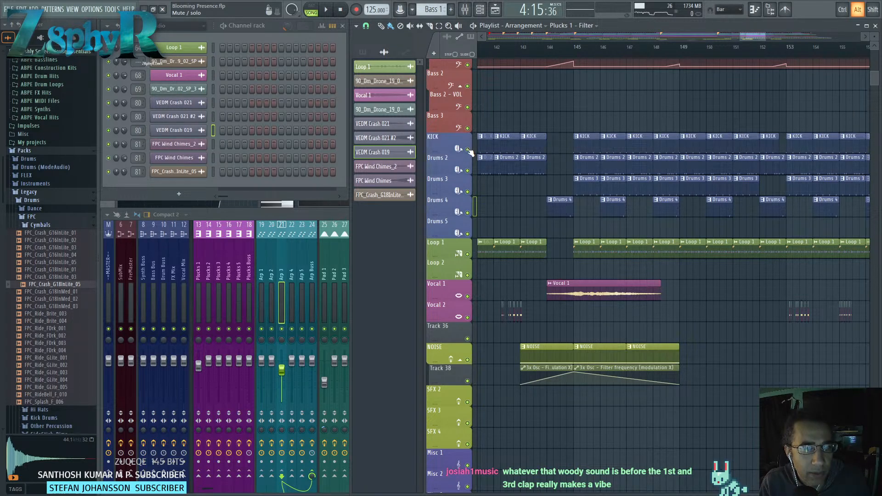
{"action": "left_click", "coordinate": [468, 149], "text": "alt"}
{"action": "left_click", "coordinate": [467, 170]}
{"action": "left_click", "coordinate": [467, 192]}
{"action": "left_click", "coordinate": [468, 212]}
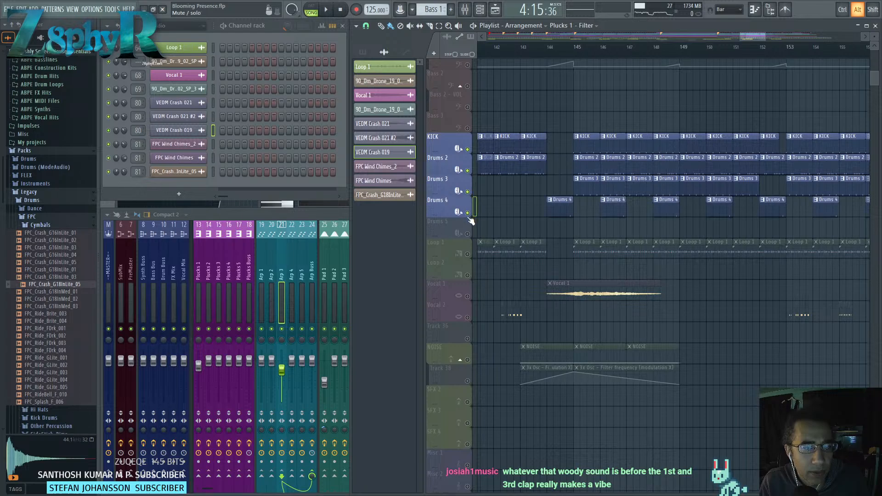
{"action": "scroll", "coordinate": [496, 232], "scroll_direction": "up", "scroll_amount": 1}
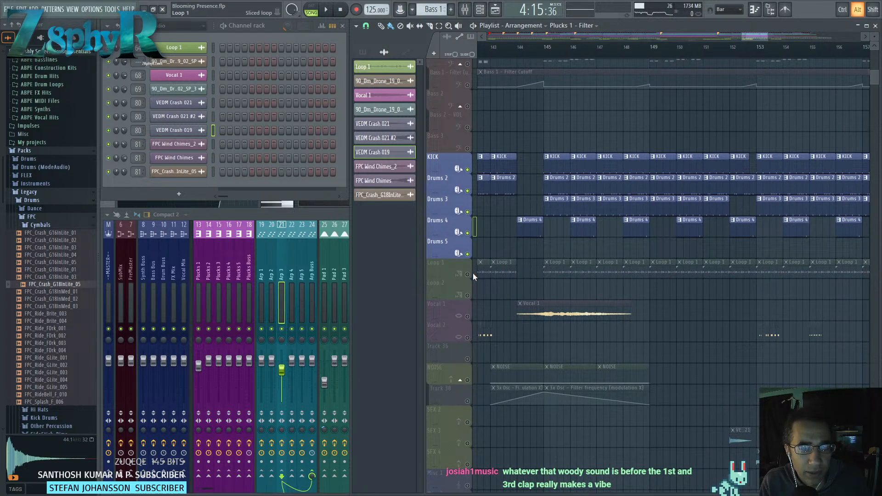
{"action": "left_click", "coordinate": [468, 274]}
Play the isolated drum and loop tracks from bar 145 and examine how the groove repeats.
{"action": "left_click", "coordinate": [547, 59]}
{"action": "key", "text": "space"}
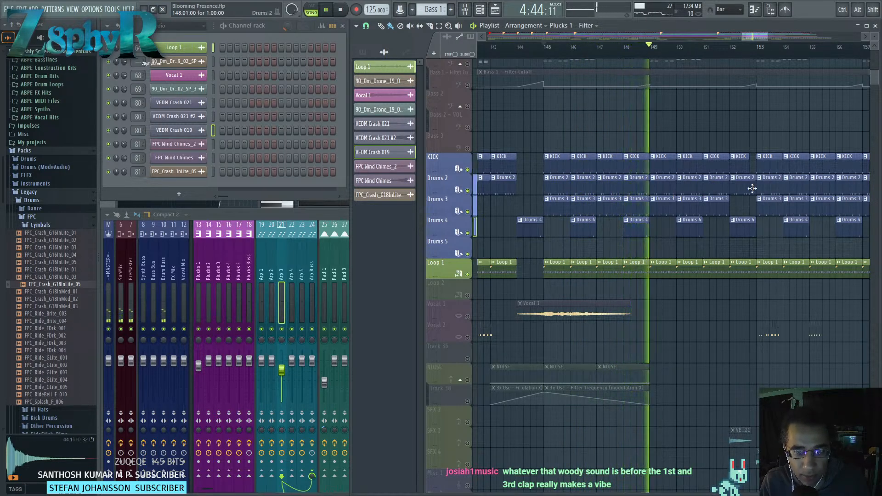
{"action": "key", "text": "space"}
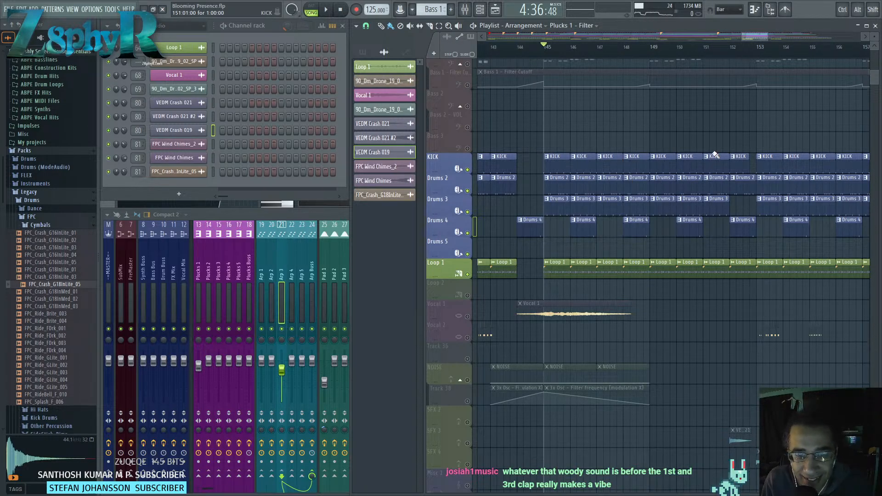
{"action": "scroll", "coordinate": [653, 137], "scroll_direction": "up", "scroll_amount": 2}
{"action": "left_click_drag", "start_coordinate": [660, 154], "coordinate": [651, 103]}
{"action": "key", "text": "space"}
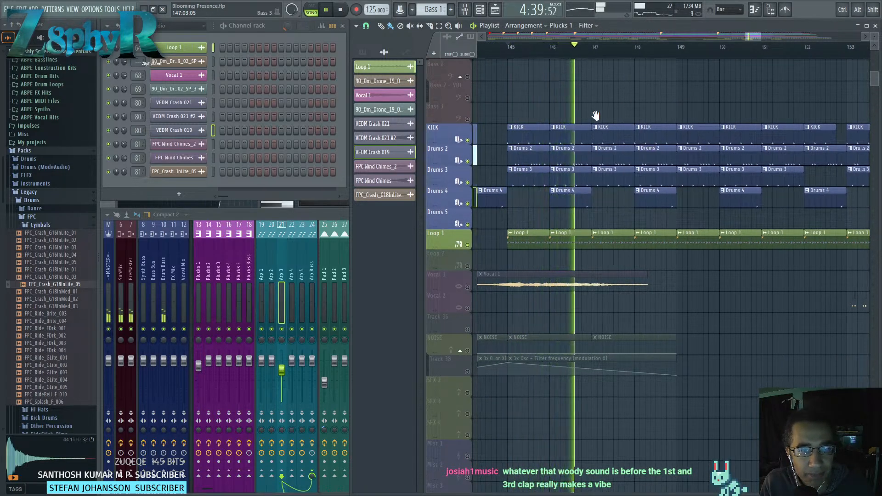
{"action": "left_click_drag", "start_coordinate": [598, 115], "coordinate": [563, 104]}
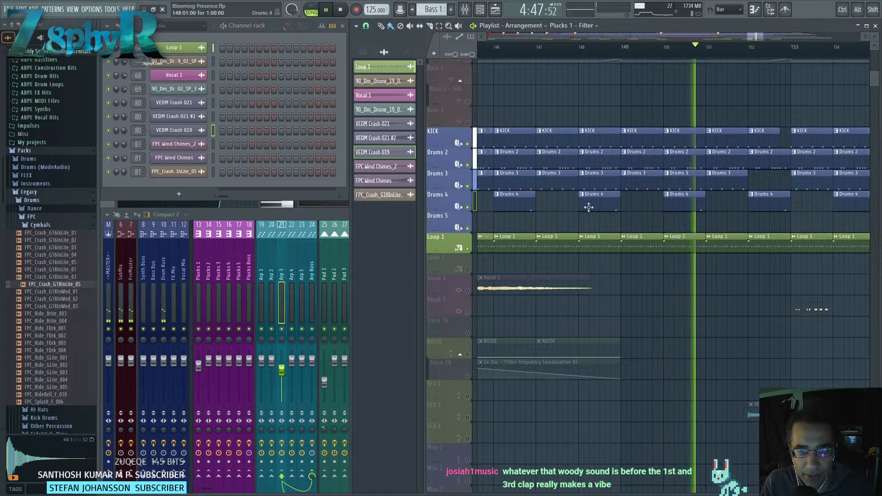
{"action": "key", "text": "space"}
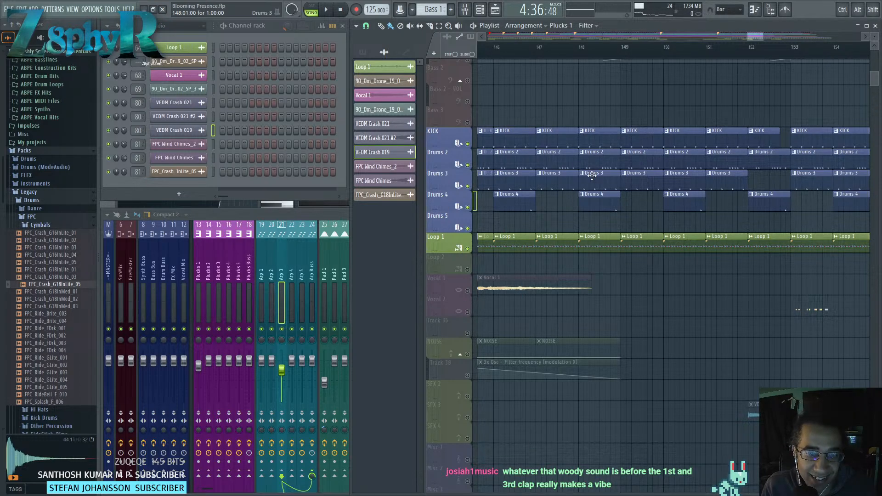
Make the Drums 2 clip at bar 148 a unique pattern.
{"action": "left_click_drag", "start_coordinate": [645, 198], "coordinate": [680, 226]}
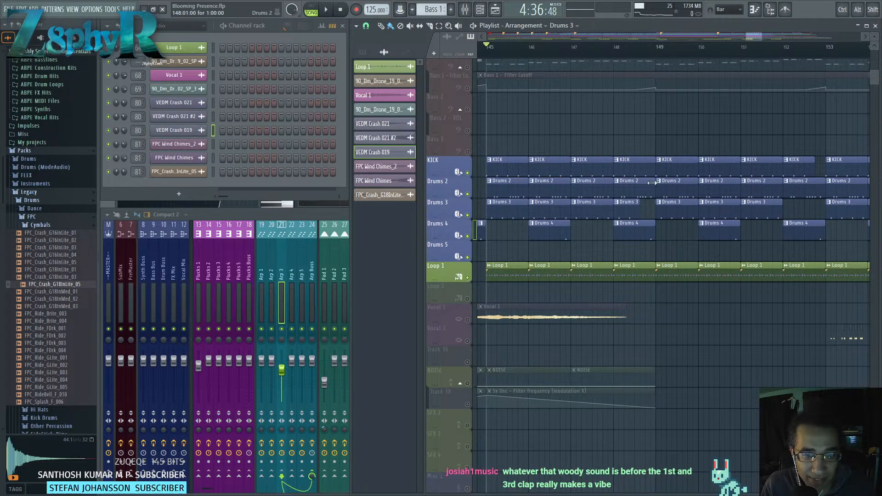
{"action": "right_click", "coordinate": [617, 180]}
{"action": "left_click", "coordinate": [636, 258]}
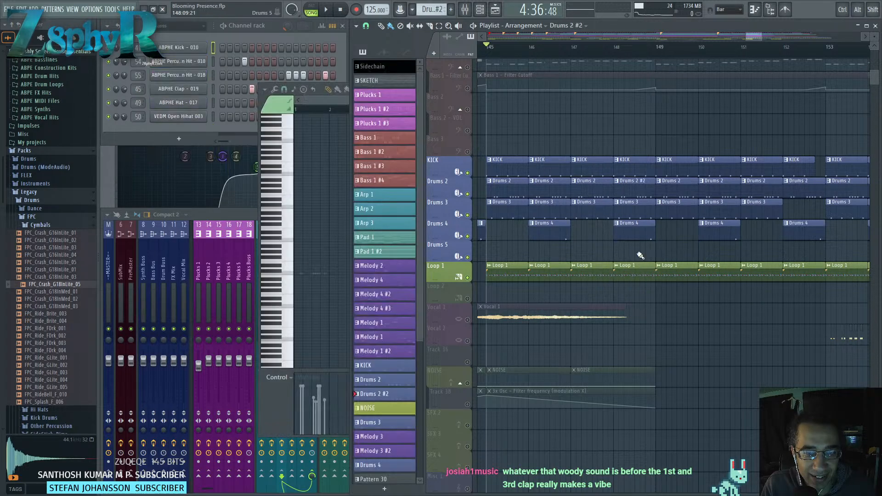
In the Drums 2 #2 pattern, add clap hits on steps 15 and 16, with a lower velocity on step 15.
{"action": "left_click", "coordinate": [266, 31]}
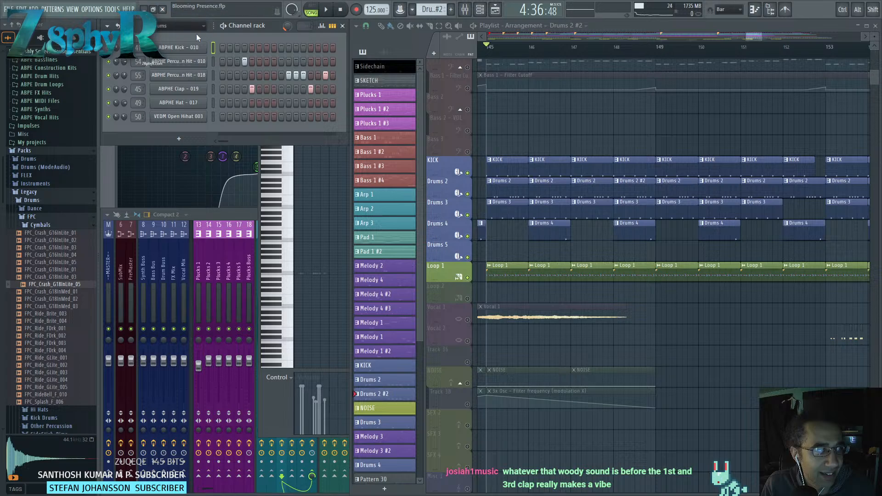
{"action": "key", "text": "l"}
{"action": "key", "text": "space"}
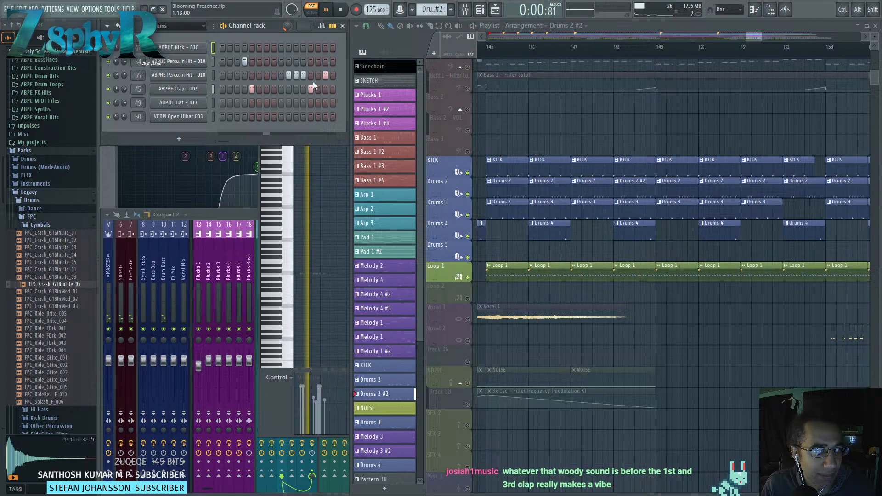
{"action": "left_click", "coordinate": [330, 89]}
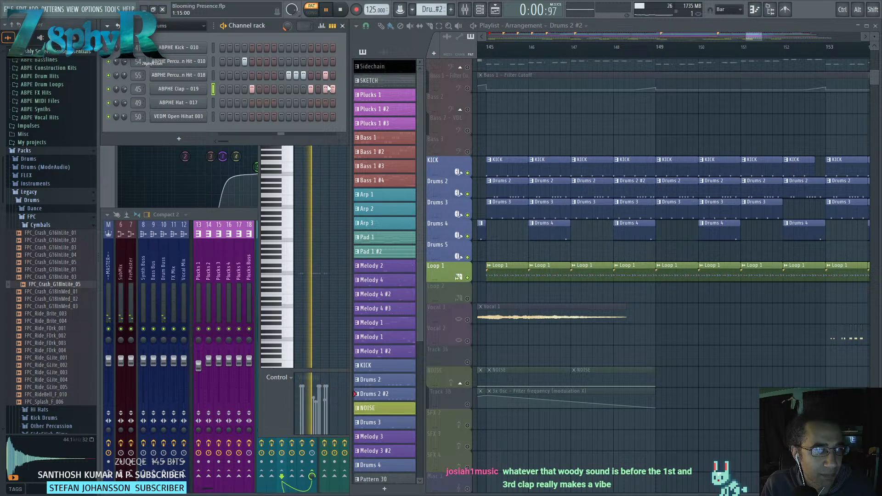
{"action": "left_click", "coordinate": [321, 26]}
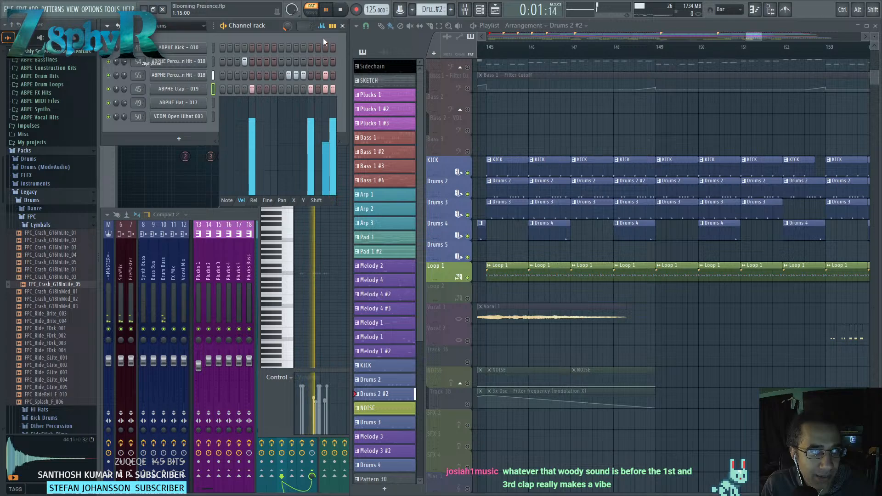
{"action": "left_click", "coordinate": [322, 27]}
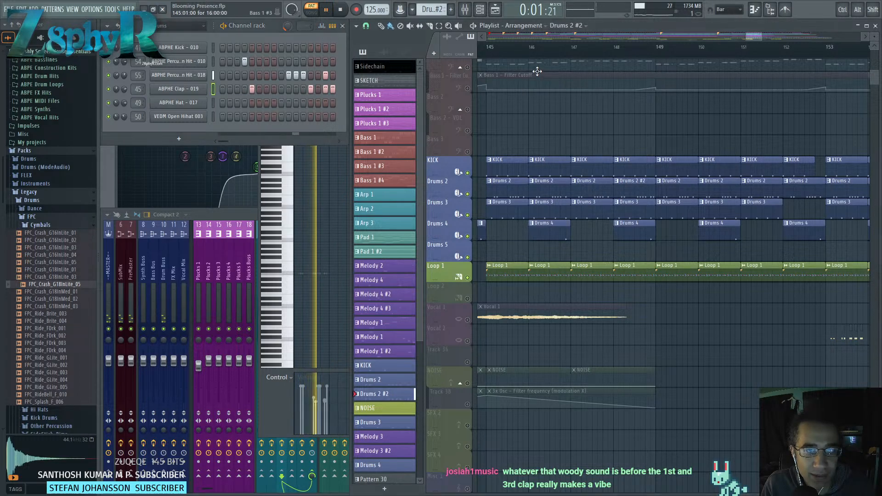
Restore all playlist tracks from solo and play the full song from bar 147.
{"action": "right_click", "coordinate": [468, 173]}
{"action": "right_click", "coordinate": [468, 172], "text": "alt"}
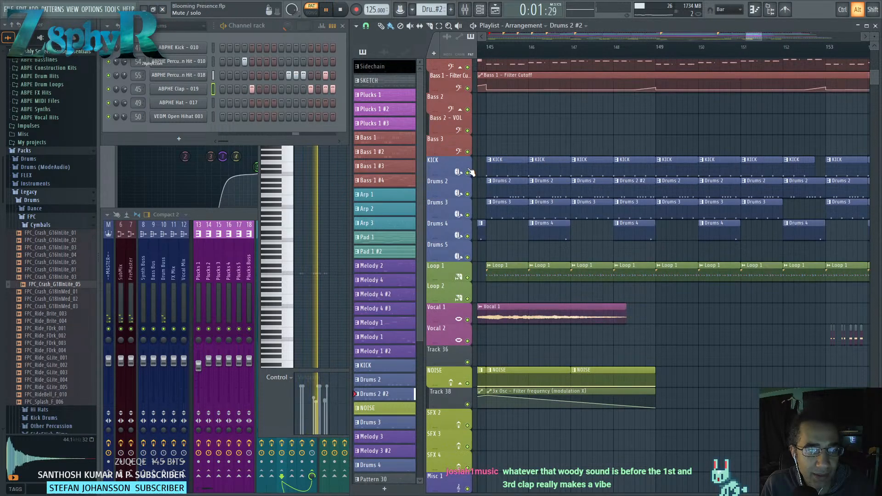
{"action": "key", "text": "l"}
{"action": "left_click", "coordinate": [577, 46]}
{"action": "scroll", "coordinate": [618, 102], "scroll_direction": "down", "scroll_amount": 2}
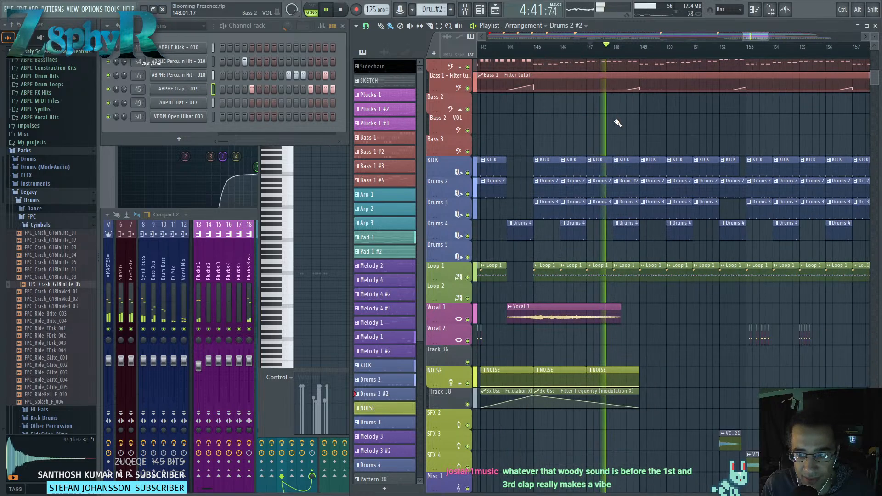
{"action": "left_click_drag", "start_coordinate": [616, 122], "coordinate": [591, 128]}
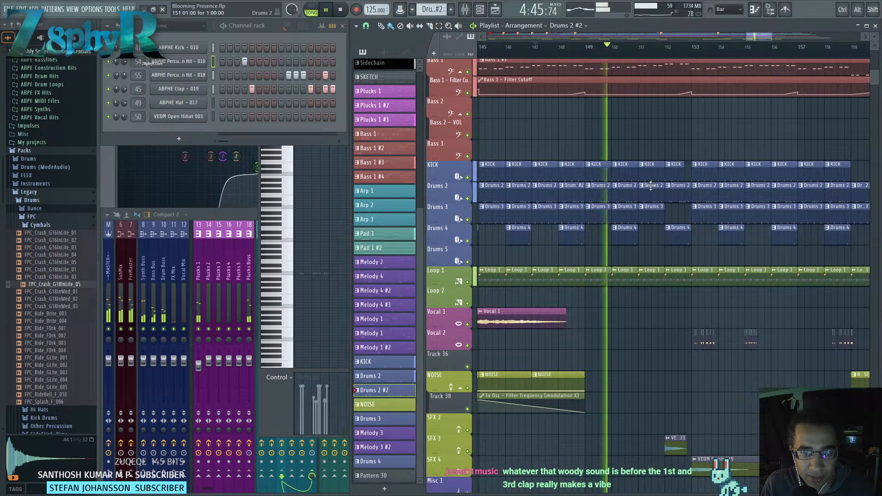
Replace the Drums 2 clips at bars 152, 164, 168 and 172 with the Drums 2 #2 variation.
{"action": "left_click", "coordinate": [672, 196]}
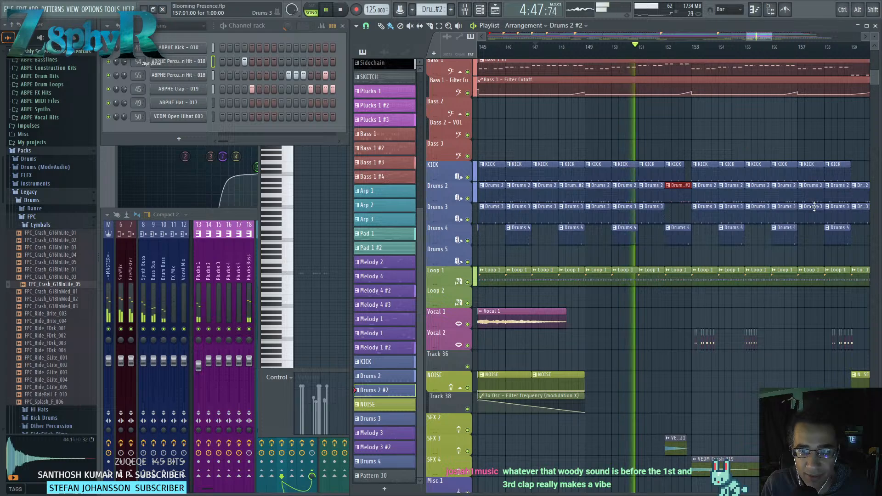
{"action": "left_click", "coordinate": [796, 202]}
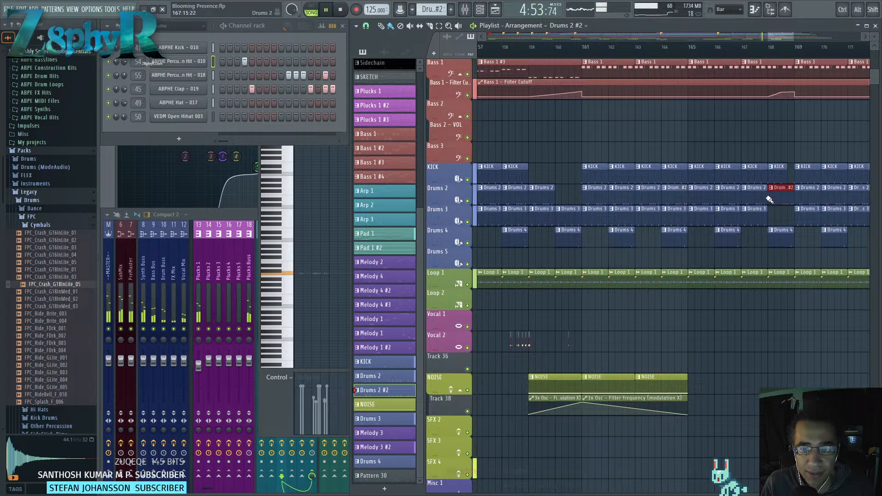
{"action": "left_click_drag", "start_coordinate": [763, 133], "coordinate": [533, 128]}
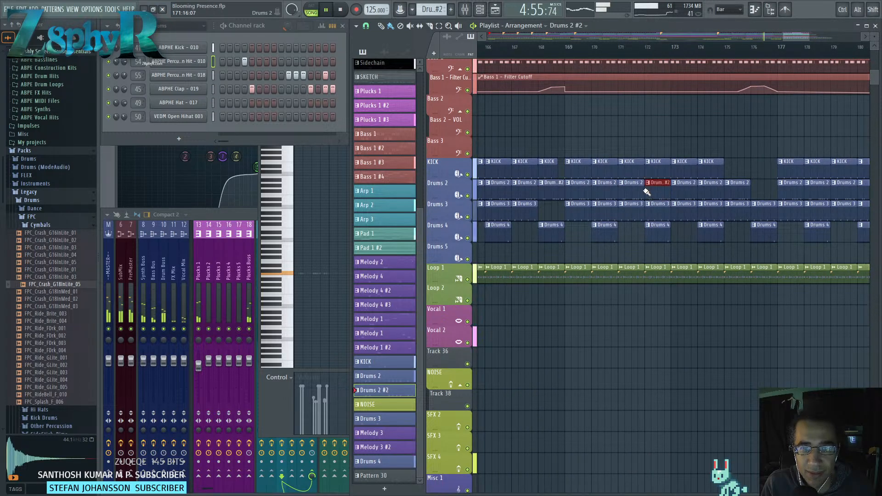
{"action": "left_click_drag", "start_coordinate": [693, 118], "coordinate": [608, 132]}
{"action": "left_click_drag", "start_coordinate": [782, 204], "coordinate": [695, 198]}
{"action": "left_click_drag", "start_coordinate": [714, 147], "coordinate": [760, 167]}
{"action": "scroll", "coordinate": [698, 185], "scroll_direction": "down", "scroll_amount": 2}
{"action": "left_click_drag", "start_coordinate": [648, 155], "coordinate": [754, 154]}
{"action": "left_click_drag", "start_coordinate": [664, 160], "coordinate": [746, 154]}
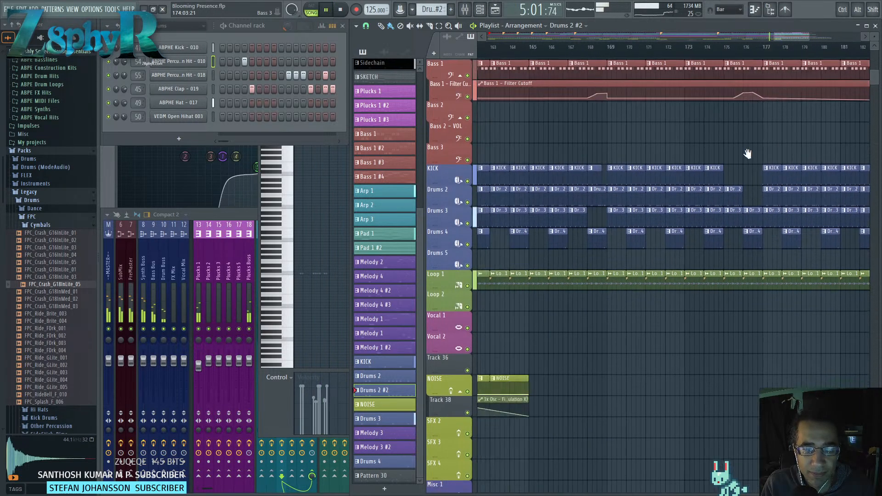
Copy the NOISE clips and their filter frequency automation to the transition around bar 177.
{"action": "left_click_drag", "start_coordinate": [592, 377], "coordinate": [652, 266]}
{"action": "scroll", "coordinate": [654, 271], "scroll_direction": "down", "scroll_amount": 4}
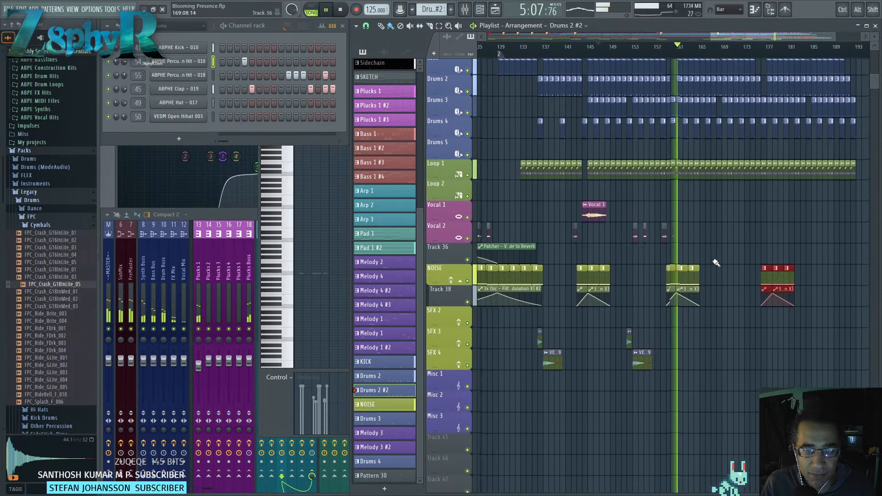
{"action": "scroll", "coordinate": [643, 257], "scroll_direction": "up", "scroll_amount": 5}
{"action": "scroll", "coordinate": [627, 253], "scroll_direction": "up", "scroll_amount": 9}
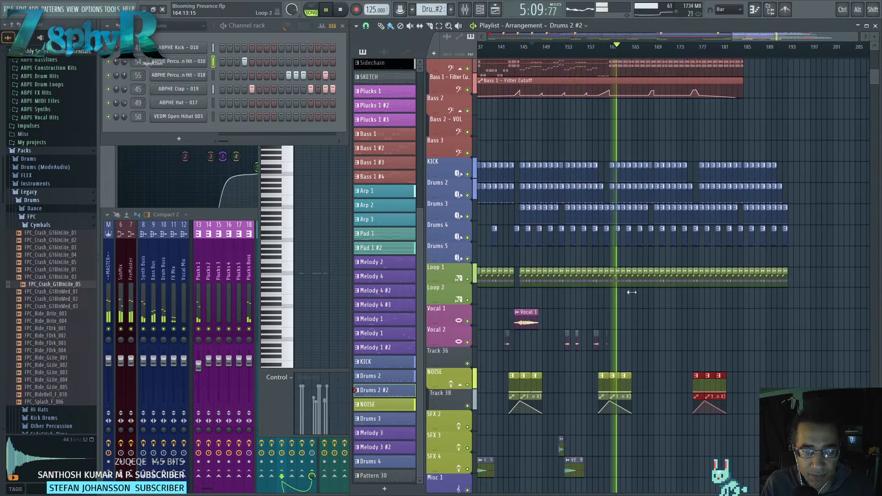
Delete the Sidechain clips across bars 159 and 160, where the kick drops out.
{"action": "scroll", "coordinate": [582, 272], "scroll_direction": "up", "scroll_amount": 4, "text": "ctrl"}
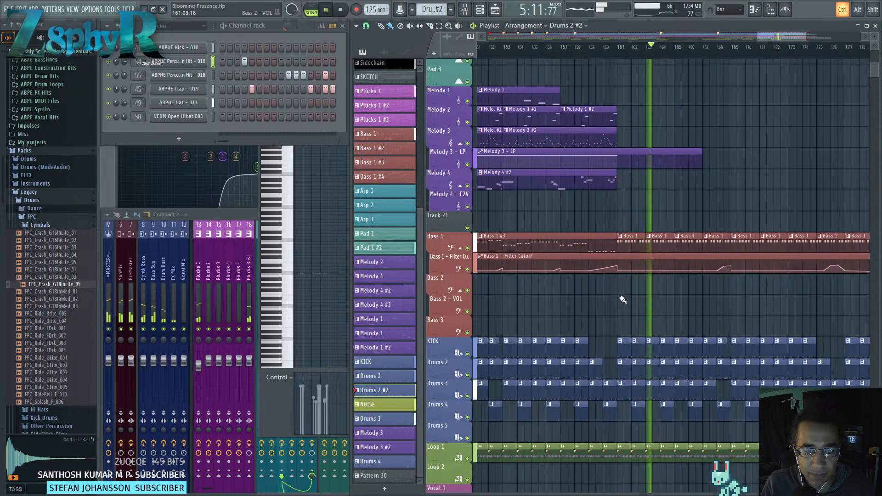
{"action": "scroll", "coordinate": [597, 206], "scroll_direction": "up", "scroll_amount": 12}
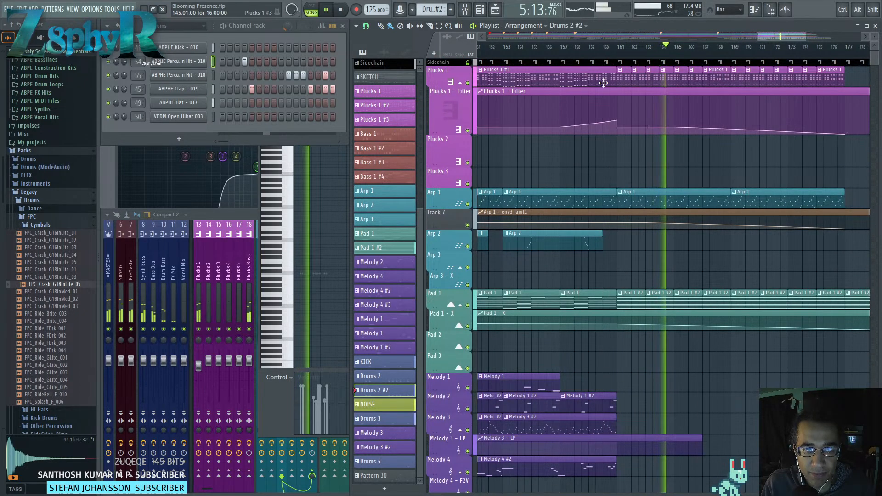
{"action": "left_click", "coordinate": [605, 62]}
{"action": "left_click", "coordinate": [601, 61]}
{"action": "right_click", "coordinate": [601, 62]}
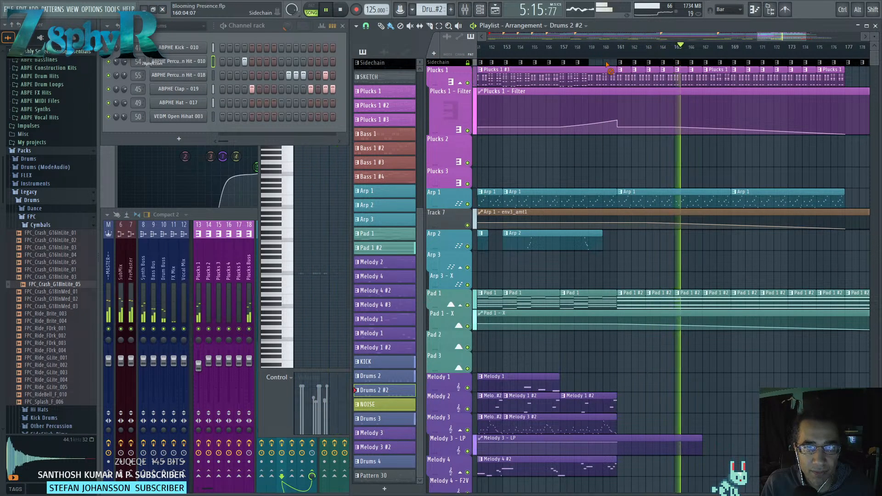
Delete the Bass 1 - Filter Cutoff plateau points before bar 169 and at bar 176, and curve the ramp into bar 169.
{"action": "scroll", "coordinate": [610, 243], "scroll_direction": "down", "scroll_amount": 15}
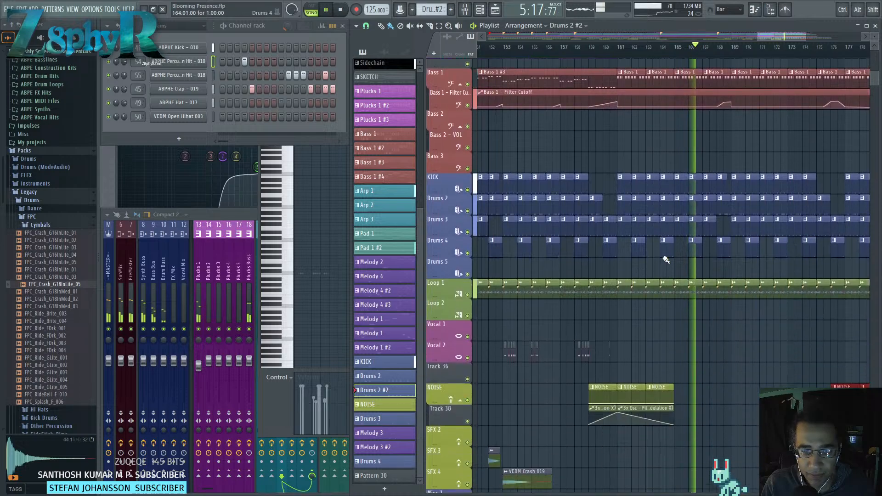
{"action": "scroll", "coordinate": [610, 244], "scroll_direction": "up", "scroll_amount": 2}
{"action": "scroll", "coordinate": [696, 263], "scroll_direction": "up", "scroll_amount": 10}
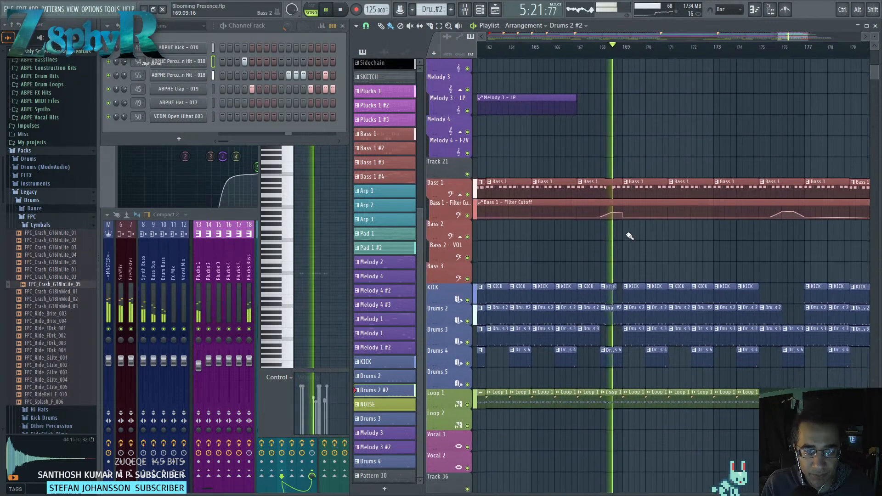
{"action": "right_click", "coordinate": [616, 214]}
{"action": "left_click", "coordinate": [621, 222]}
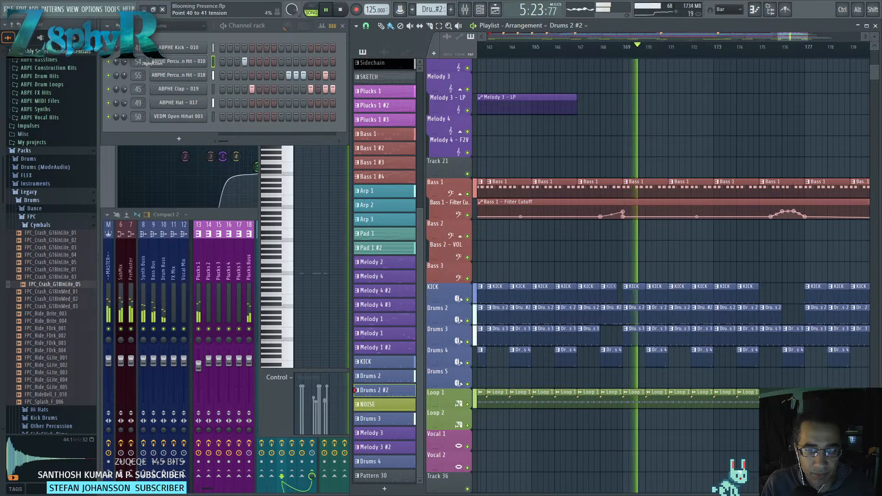
{"action": "left_click_drag", "start_coordinate": [657, 233], "coordinate": [544, 239]}
{"action": "right_click", "coordinate": [670, 219]}
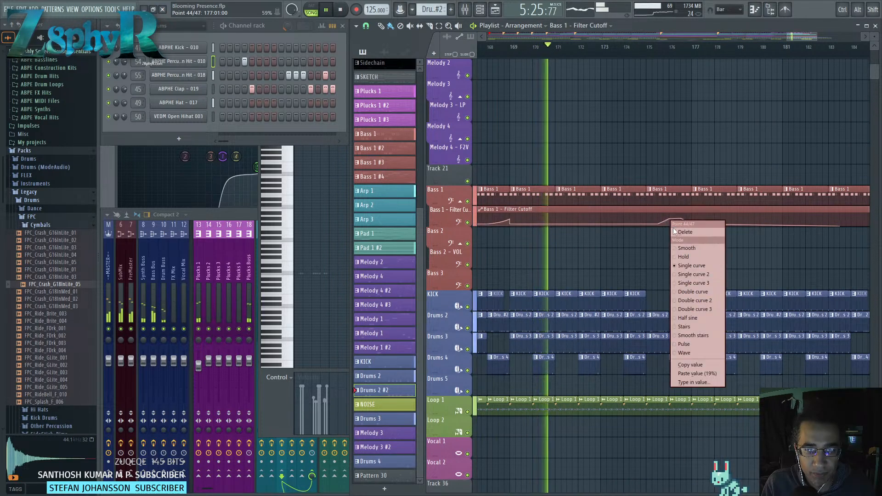
{"action": "left_click", "coordinate": [681, 231]}
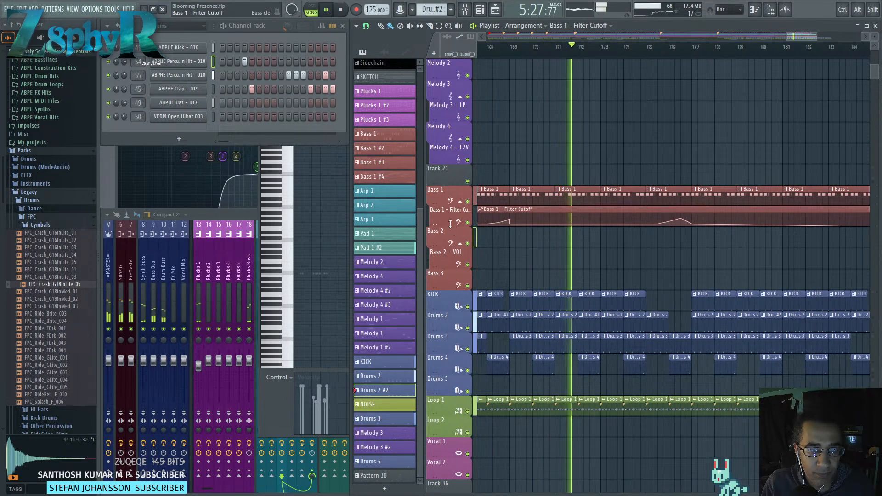
Enlarge the Bass 1 - Filter Cutoff lane and lower the flat level between bar 169 and the next ramp to about 11%.
{"action": "left_click_drag", "start_coordinate": [450, 227], "coordinate": [452, 312]}
{"action": "left_click_drag", "start_coordinate": [509, 295], "coordinate": [509, 300]}
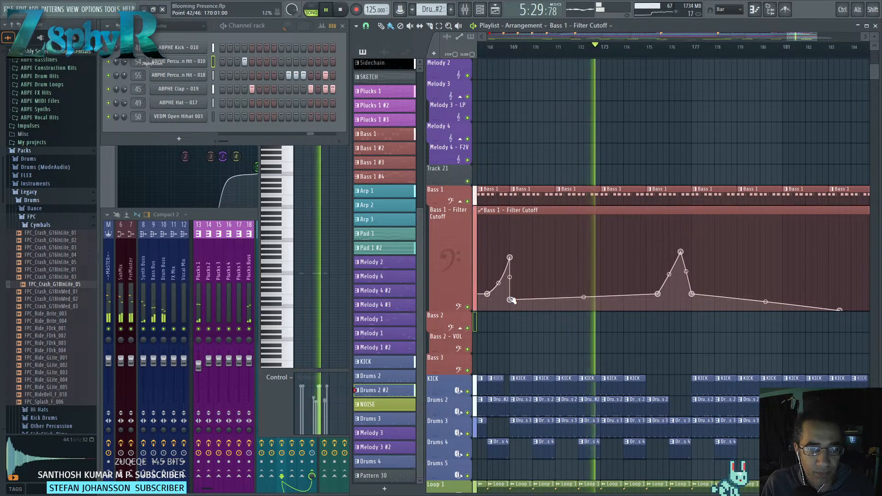
{"action": "left_click_drag", "start_coordinate": [657, 294], "coordinate": [657, 300]}
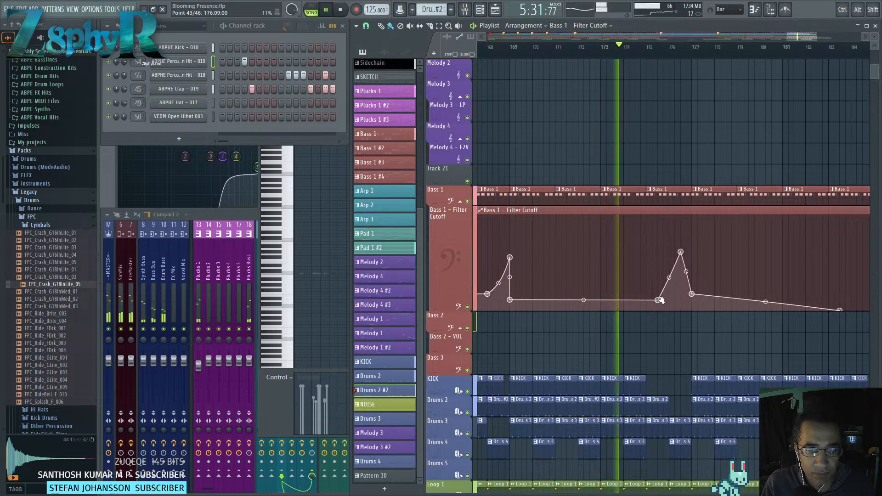
Move the Bass 1 - Filter Cutoff peak near bar 176 to bar 177 and pull it down to zero.
{"action": "left_click_drag", "start_coordinate": [680, 252], "coordinate": [692, 252]}
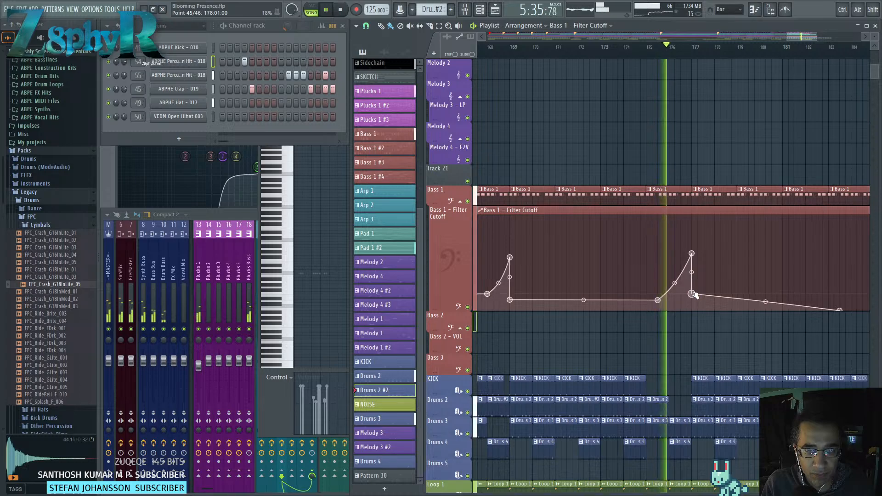
{"action": "left_click_drag", "start_coordinate": [691, 294], "coordinate": [692, 298]}
{"action": "left_click_drag", "start_coordinate": [691, 253], "coordinate": [693, 313]}
{"action": "left_click_drag", "start_coordinate": [730, 290], "coordinate": [663, 287]}
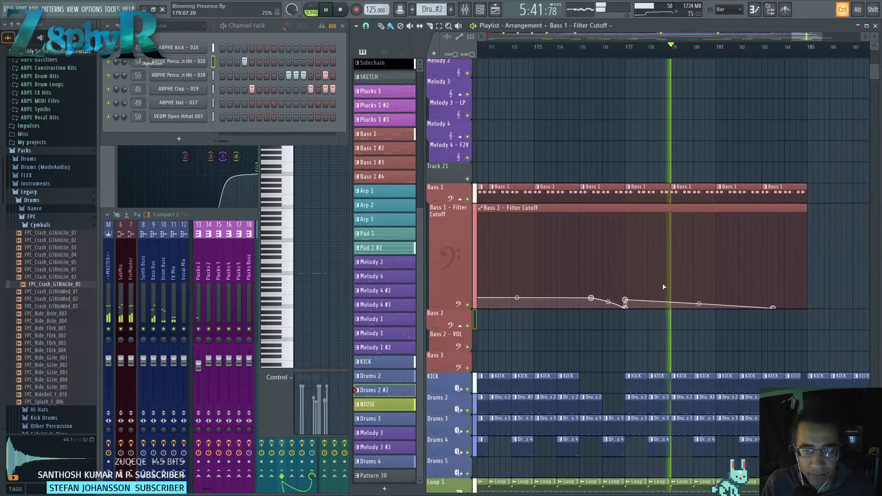
{"action": "scroll", "coordinate": [664, 287], "scroll_direction": "down", "scroll_amount": 2}
{"action": "left_click_drag", "start_coordinate": [746, 197], "coordinate": [662, 195]}
{"action": "left_click_drag", "start_coordinate": [629, 158], "coordinate": [736, 161]}
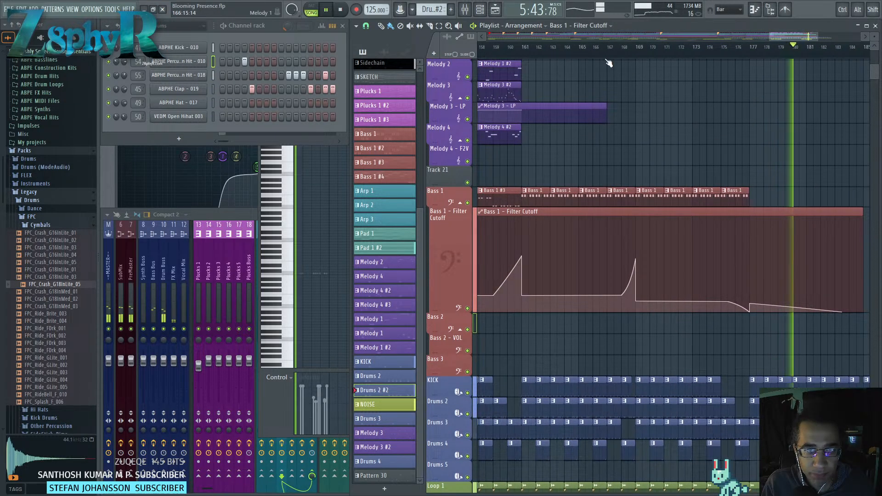
Delete the Bass 1 - Filter Cutoff points near bars 174 and 177 so the cutoff falls steadily from bar 169 to zero.
{"action": "left_click", "coordinate": [609, 46]}
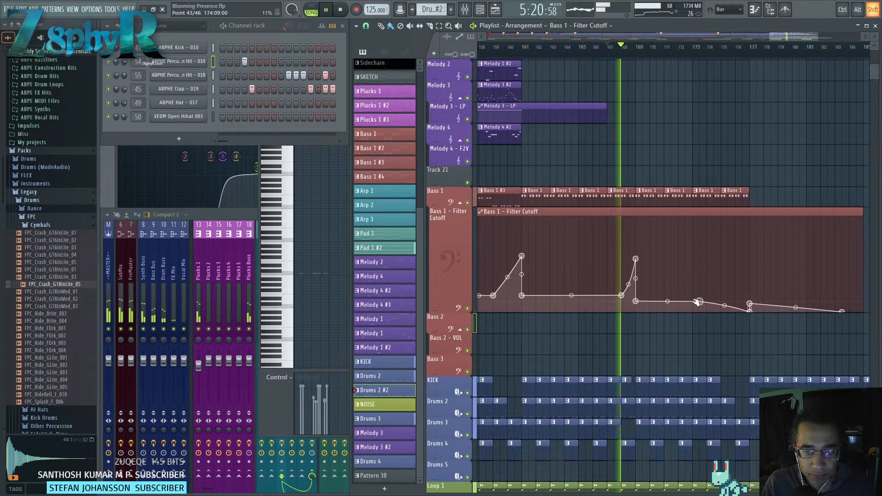
{"action": "right_click", "coordinate": [697, 301]}
{"action": "left_click", "coordinate": [666, 307]}
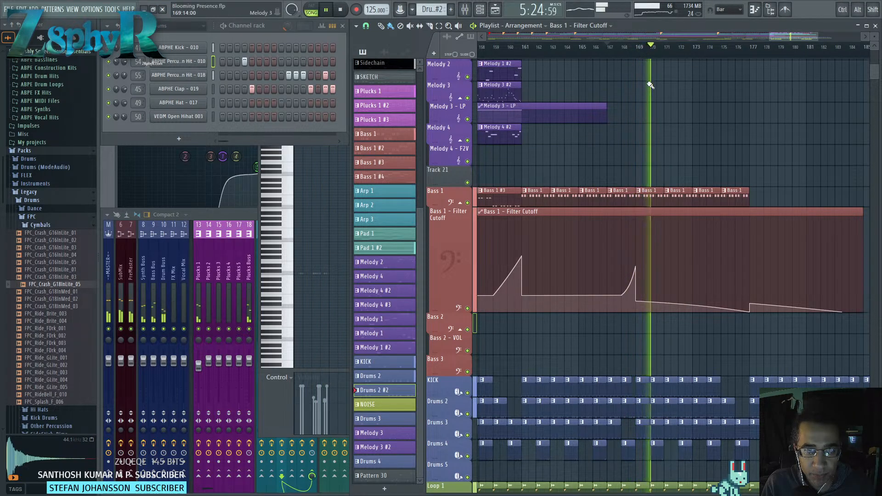
{"action": "left_click", "coordinate": [628, 47]}
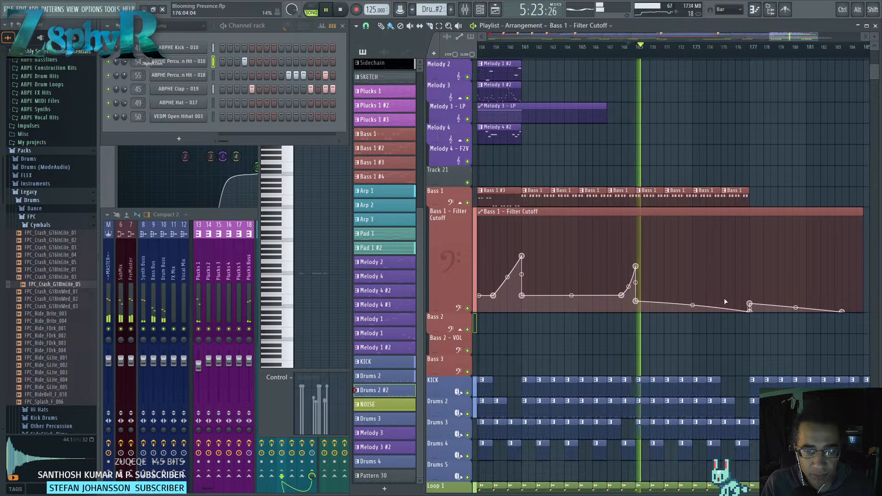
{"action": "right_click", "coordinate": [750, 304]}
{"action": "left_click", "coordinate": [754, 315]}
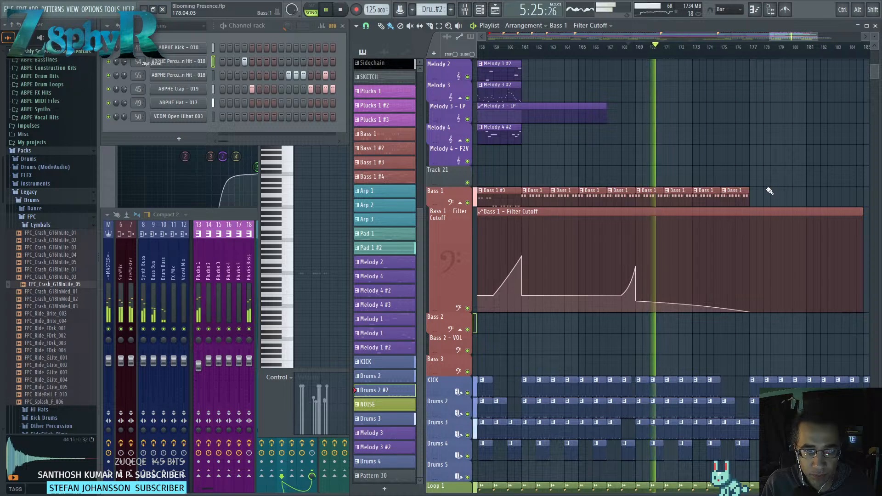
Cut the Bass 1 clips off at bar 175 and move the zero point of the filter cutoff fade to bar 175.
{"action": "scroll", "coordinate": [743, 187], "scroll_direction": "down", "scroll_amount": 1}
{"action": "scroll", "coordinate": [743, 187], "scroll_direction": "down", "scroll_amount": 5}
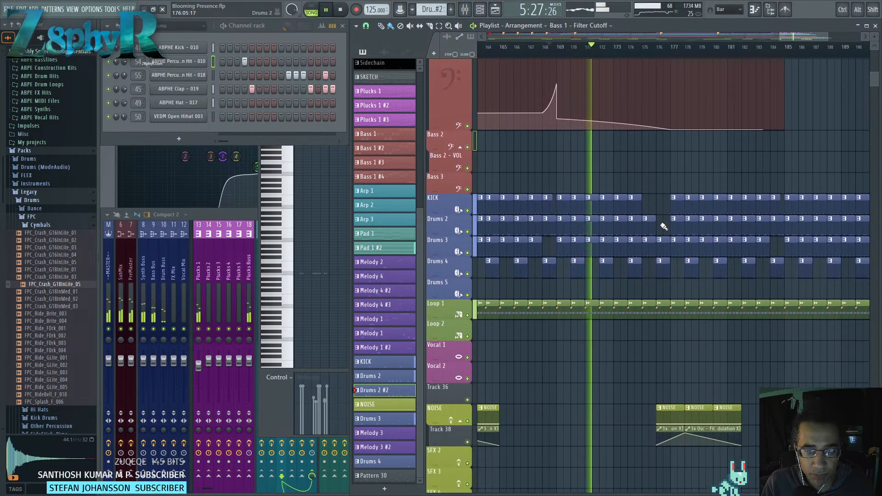
{"action": "left_click_drag", "start_coordinate": [700, 220], "coordinate": [657, 201]}
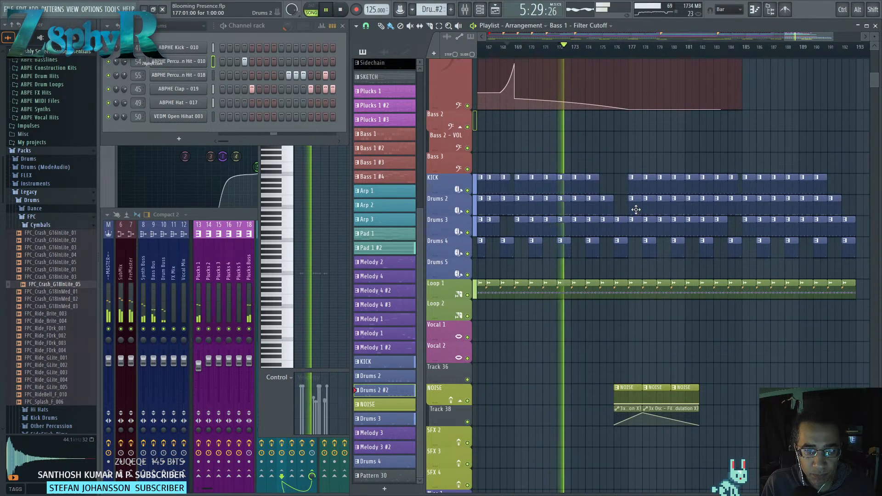
{"action": "scroll", "coordinate": [593, 227], "scroll_direction": "down", "scroll_amount": 2}
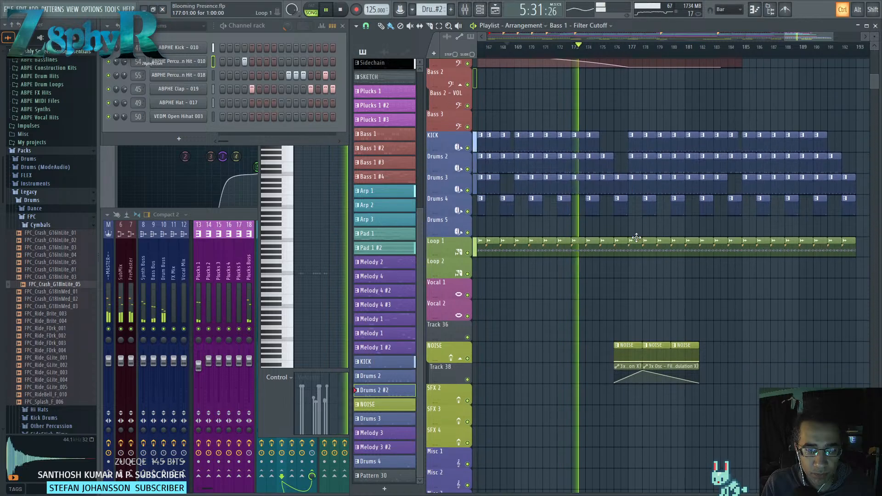
{"action": "scroll", "coordinate": [612, 202], "scroll_direction": "up", "scroll_amount": 14}
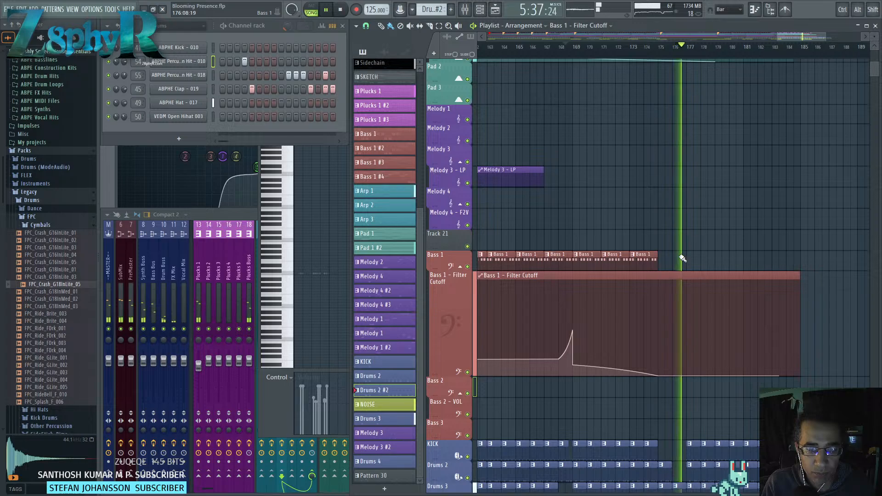
Hold the Pad 1 - X automation level until about bar 175 and extend its fade-out to bar 181.
{"action": "scroll", "coordinate": [682, 258], "scroll_direction": "up", "scroll_amount": 7}
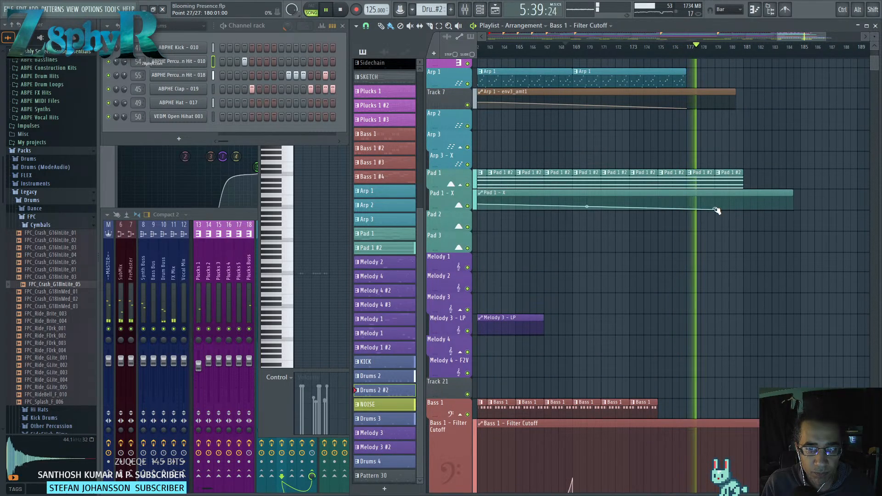
{"action": "scroll", "coordinate": [729, 232], "scroll_direction": "down", "scroll_amount": 3, "text": "ctrl"}
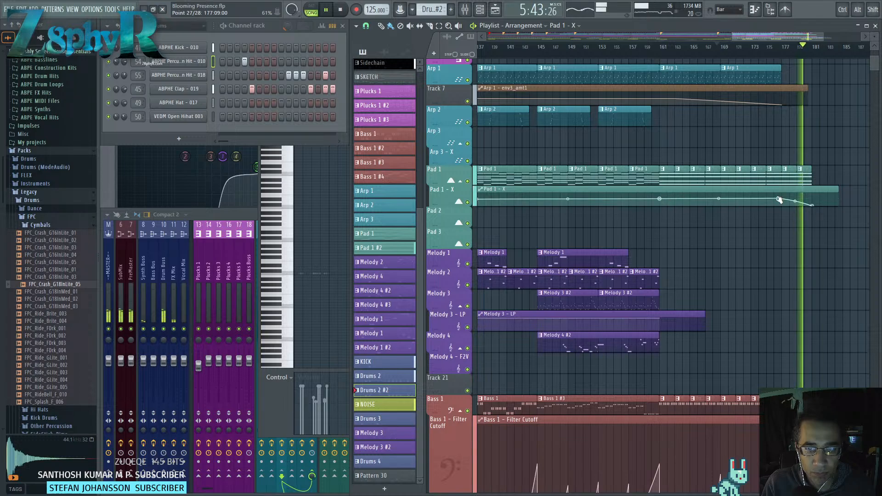
Add an Arp 1 clip at bar 177 and extend the Arp 1 - env3_amt1 automation, holding until bar 177 and fading out by bar 185.
{"action": "scroll", "coordinate": [770, 200], "scroll_direction": "up", "scroll_amount": 5}
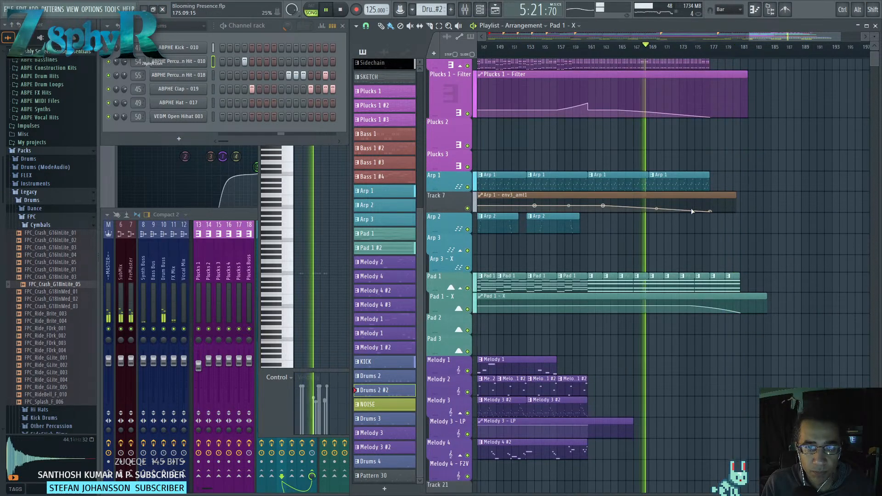
{"action": "left_click", "coordinate": [698, 180]}
{"action": "left_click", "coordinate": [711, 182]}
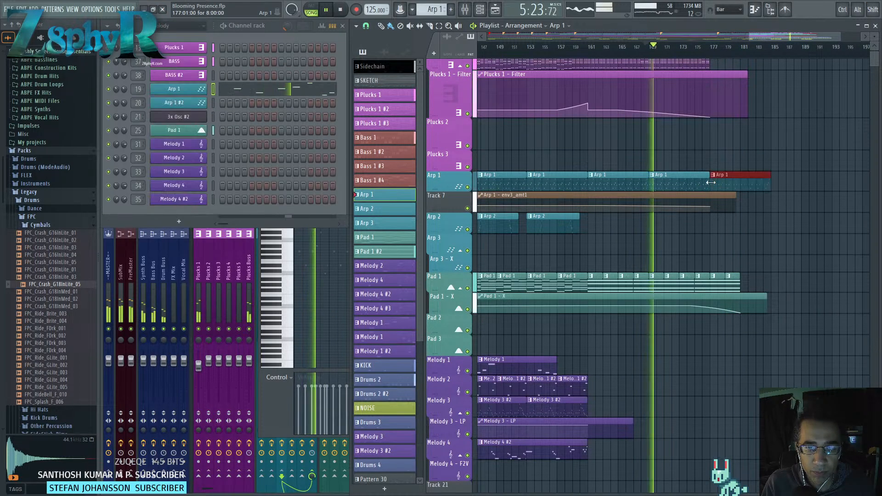
{"action": "left_click_drag", "start_coordinate": [736, 196], "coordinate": [790, 197]}
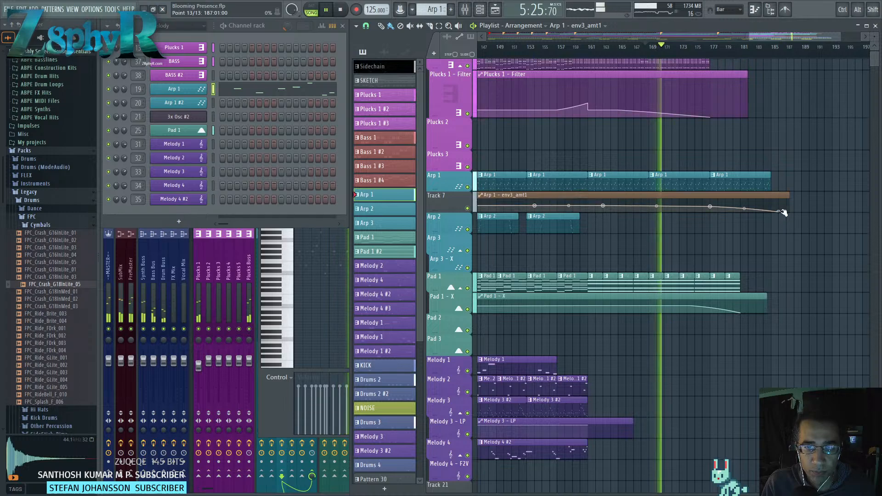
{"action": "scroll", "coordinate": [696, 236], "scroll_direction": "down", "scroll_amount": 3}
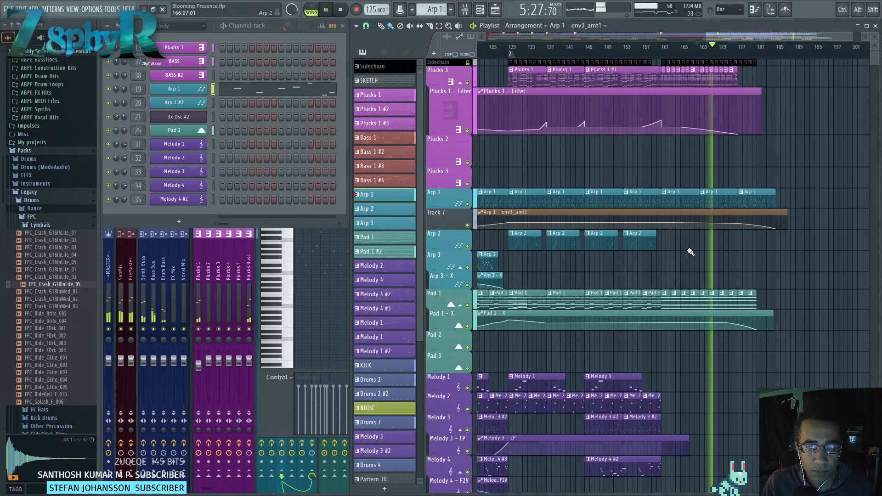
Look over the arrangement's second half from the plucks and arps down through the bass, drums, vocals and noise tracks.
{"action": "scroll", "coordinate": [721, 98], "scroll_direction": "up", "scroll_amount": 3}
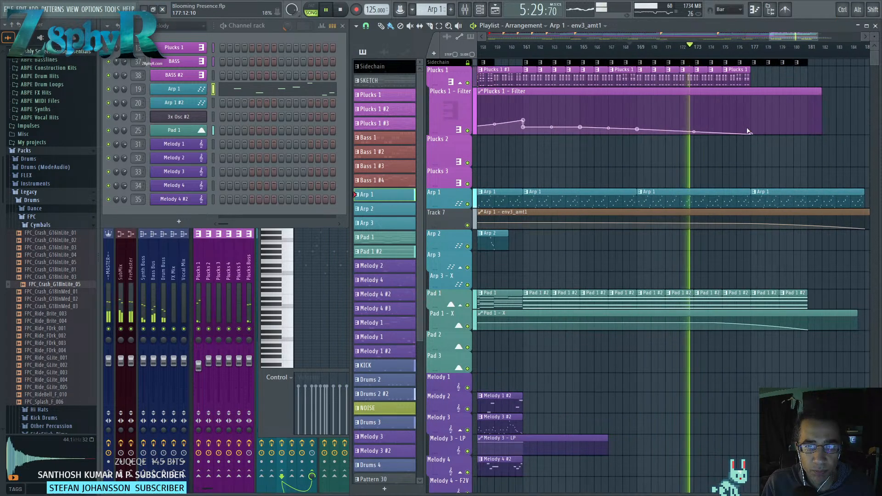
{"action": "scroll", "coordinate": [742, 152], "scroll_direction": "down", "scroll_amount": 3}
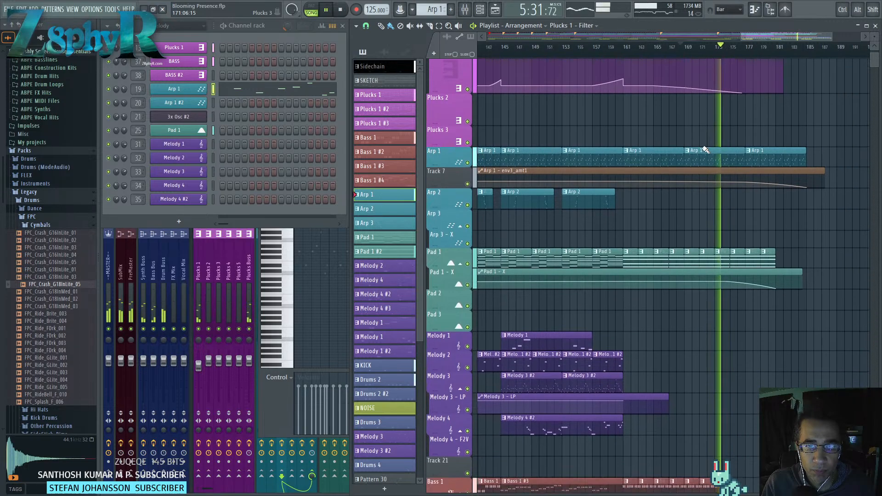
{"action": "scroll", "coordinate": [625, 173], "scroll_direction": "down", "scroll_amount": 3}
{"action": "scroll", "coordinate": [625, 173], "scroll_direction": "down", "scroll_amount": 5}
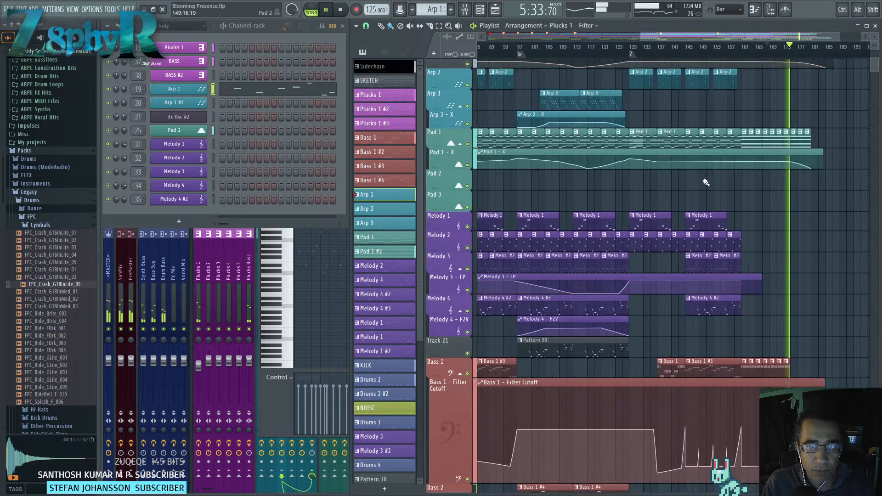
{"action": "scroll", "coordinate": [719, 202], "scroll_direction": "up", "scroll_amount": 1}
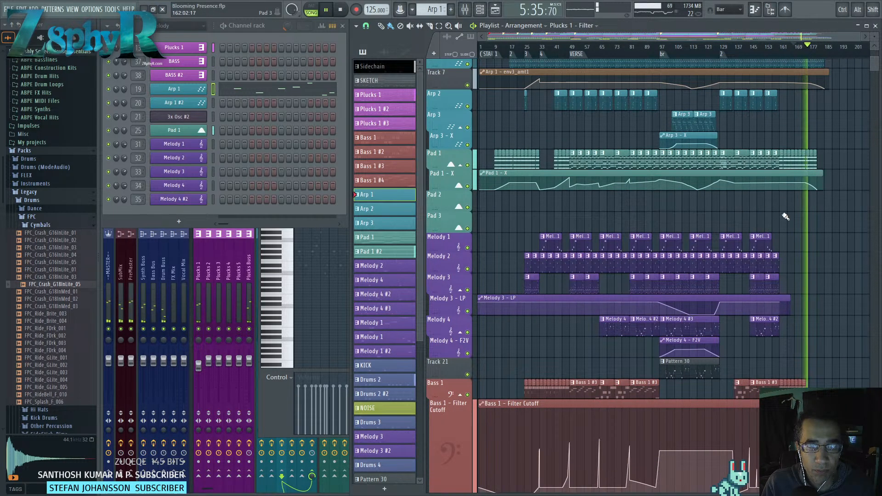
{"action": "scroll", "coordinate": [663, 192], "scroll_direction": "down", "scroll_amount": 7}
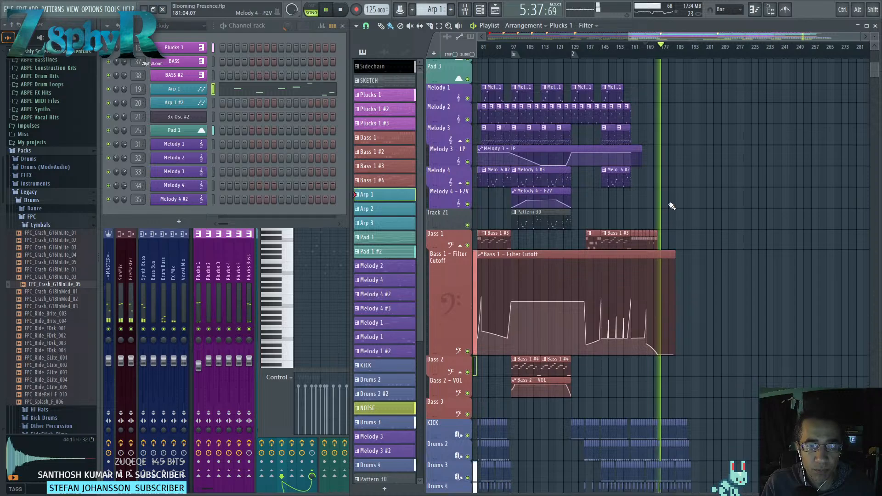
{"action": "scroll", "coordinate": [671, 201], "scroll_direction": "down", "scroll_amount": 7}
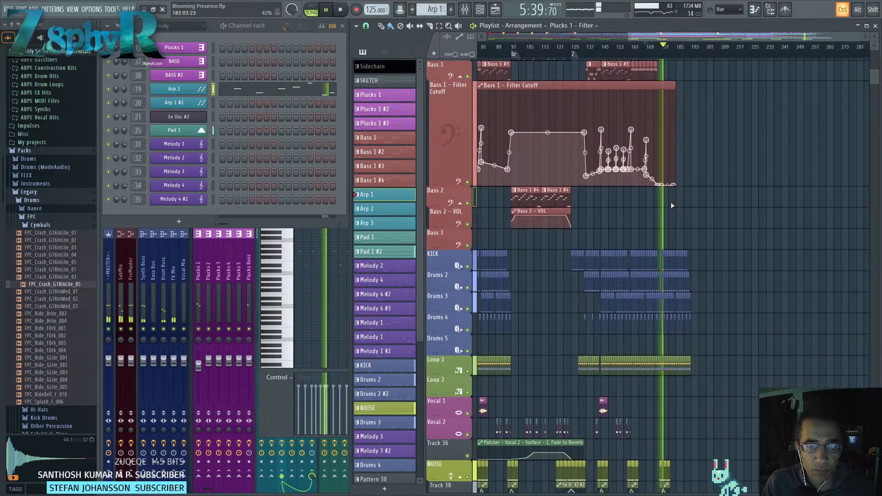
{"action": "scroll", "coordinate": [669, 207], "scroll_direction": "up", "scroll_amount": 2}
{"action": "scroll", "coordinate": [669, 216], "scroll_direction": "down", "scroll_amount": 8}
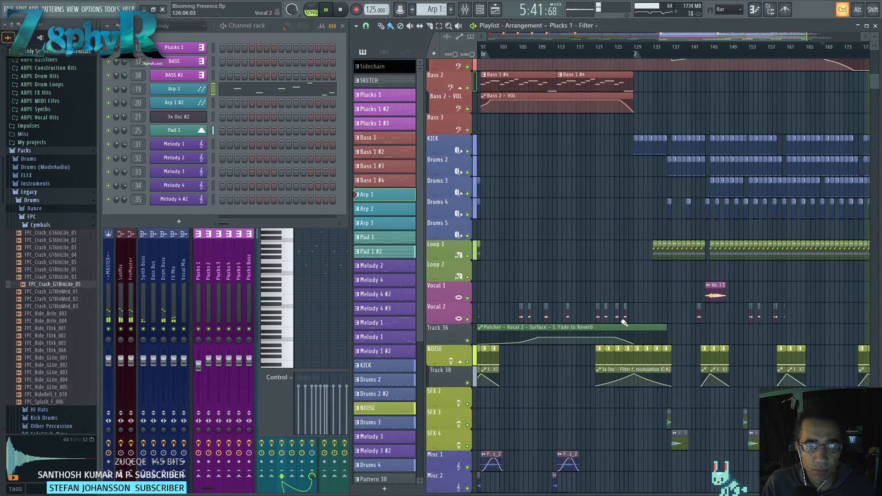
Move the NOISE clips around bar 177 and their filter automation one bar earlier, to start at bar 175.
{"action": "scroll", "coordinate": [680, 271], "scroll_direction": "up", "scroll_amount": 3, "text": "ctrl"}
{"action": "scroll", "coordinate": [605, 288], "scroll_direction": "up", "scroll_amount": 2, "text": "ctrl"}
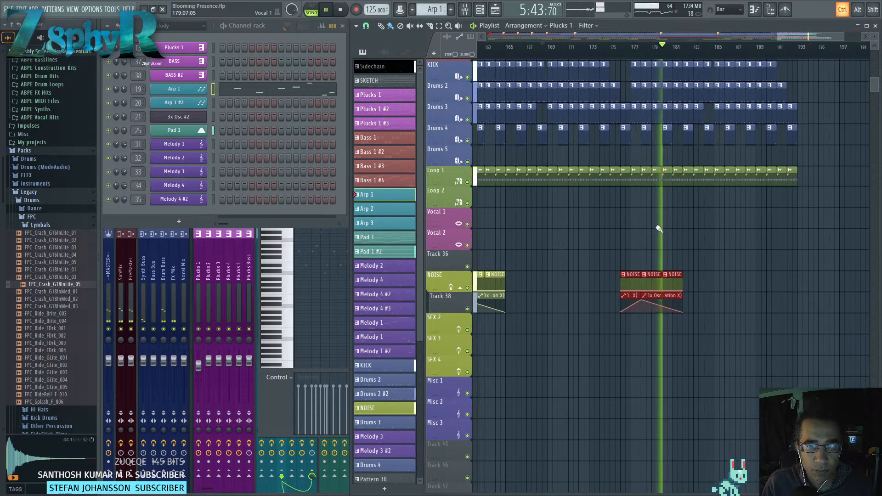
{"action": "key", "text": "space"}
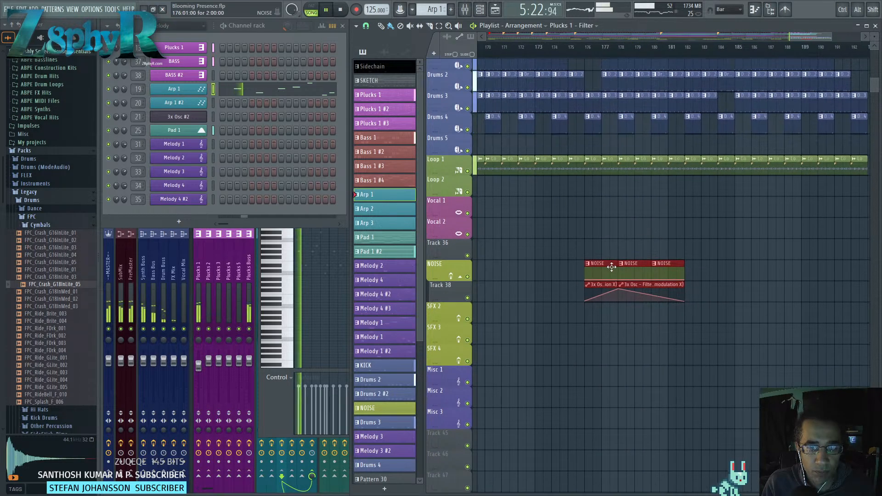
{"action": "left_click", "coordinate": [592, 266]}
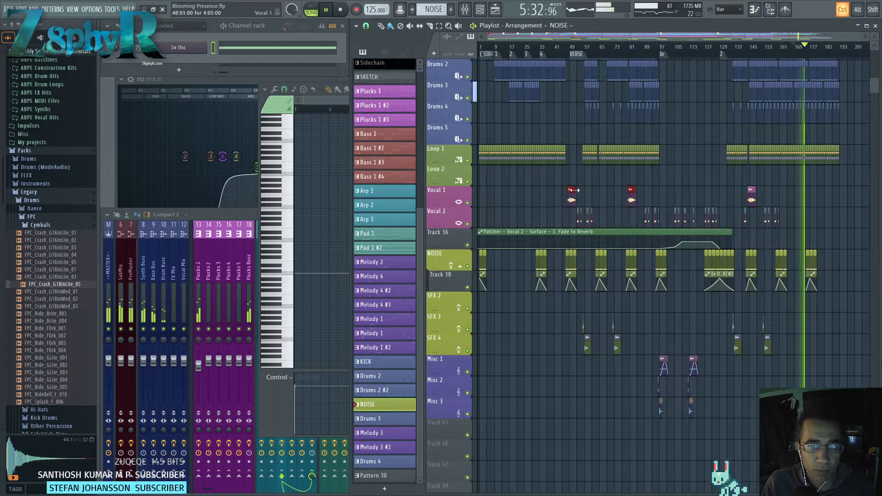
Compare the vocal, melody, pad, arp and pluck layers across the whole arrangement, and restart playback from the song's beginning.
{"action": "key", "text": "ctrl+d"}
{"action": "left_click_drag", "start_coordinate": [605, 147], "coordinate": [604, 183]}
{"action": "left_click_drag", "start_coordinate": [661, 161], "coordinate": [646, 216]}
{"action": "scroll", "coordinate": [643, 218], "scroll_direction": "up", "scroll_amount": 2}
{"action": "left_click_drag", "start_coordinate": [670, 246], "coordinate": [566, 289]}
{"action": "scroll", "coordinate": [666, 218], "scroll_direction": "up", "scroll_amount": 12}
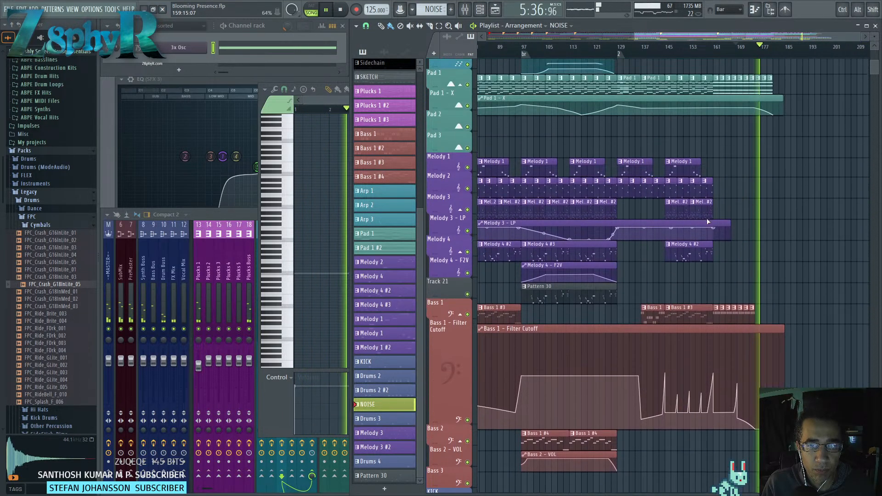
{"action": "scroll", "coordinate": [707, 222], "scroll_direction": "up", "scroll_amount": 7}
{"action": "left_click_drag", "start_coordinate": [716, 219], "coordinate": [630, 211]}
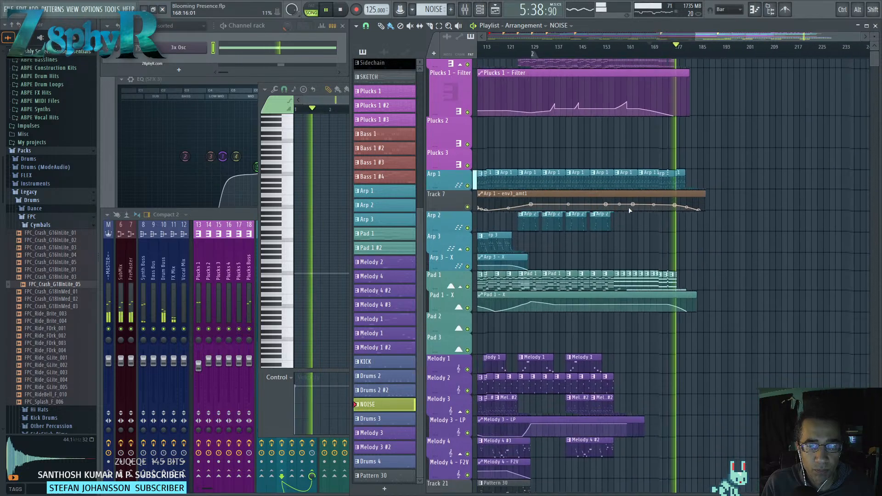
{"action": "scroll", "coordinate": [630, 210], "scroll_direction": "up", "scroll_amount": 3}
{"action": "left_click_drag", "start_coordinate": [720, 199], "coordinate": [515, 189]}
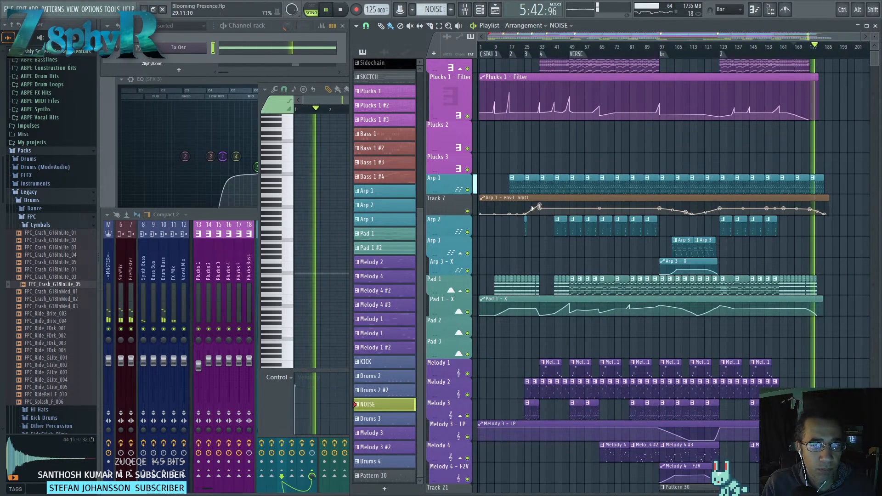
{"action": "scroll", "coordinate": [554, 205], "scroll_direction": "down", "scroll_amount": 4}
{"action": "left_click_drag", "start_coordinate": [690, 222], "coordinate": [684, 235]}
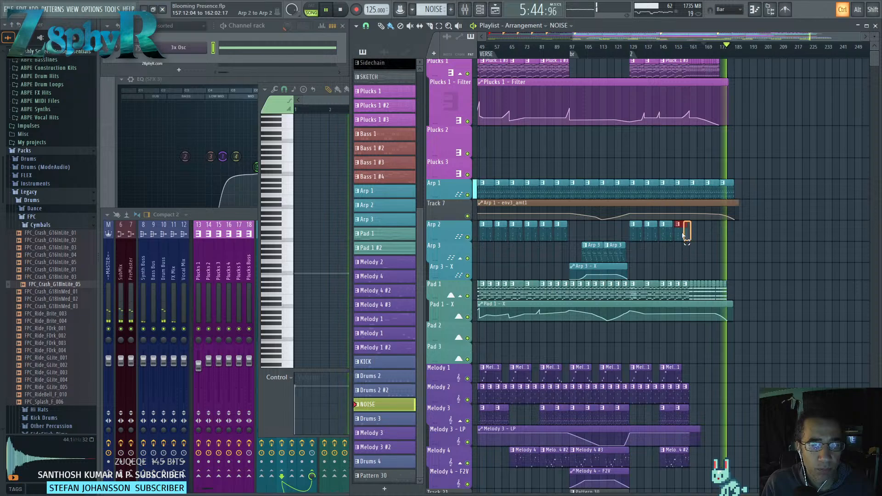
{"action": "left_click_drag", "start_coordinate": [620, 236], "coordinate": [710, 245]}
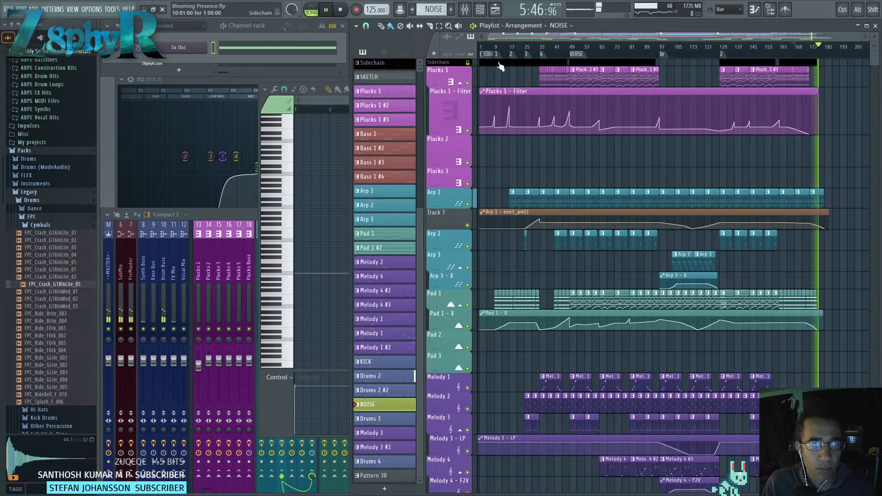
{"action": "left_click", "coordinate": [481, 49]}
Delete the Drums 2 clips from bar 185 onward.
{"action": "left_click_drag", "start_coordinate": [620, 201], "coordinate": [446, 94]}
{"action": "scroll", "coordinate": [654, 285], "scroll_direction": "down", "scroll_amount": 12}
{"action": "scroll", "coordinate": [669, 281], "scroll_direction": "up", "scroll_amount": 3}
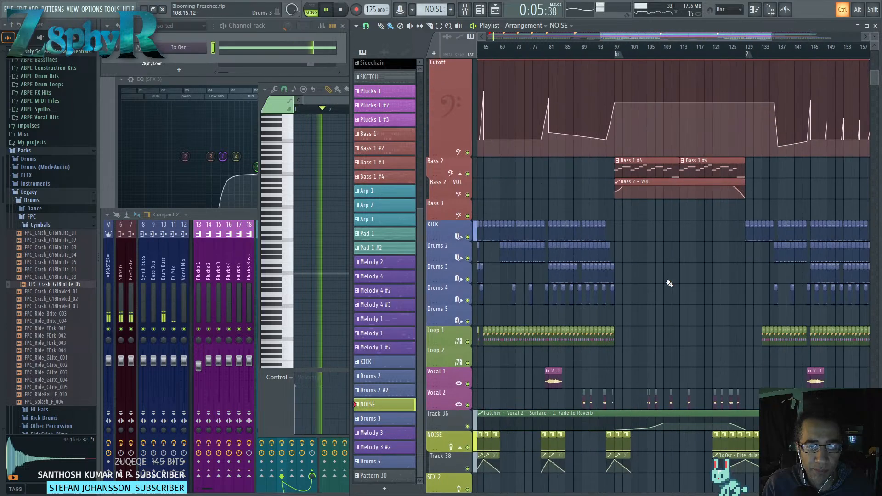
{"action": "left_click_drag", "start_coordinate": [781, 277], "coordinate": [448, 247]}
{"action": "scroll", "coordinate": [659, 250], "scroll_direction": "up", "scroll_amount": 2}
{"action": "left_click_drag", "start_coordinate": [713, 268], "coordinate": [555, 269]}
{"action": "scroll", "coordinate": [713, 250], "scroll_direction": "up", "scroll_amount": 2}
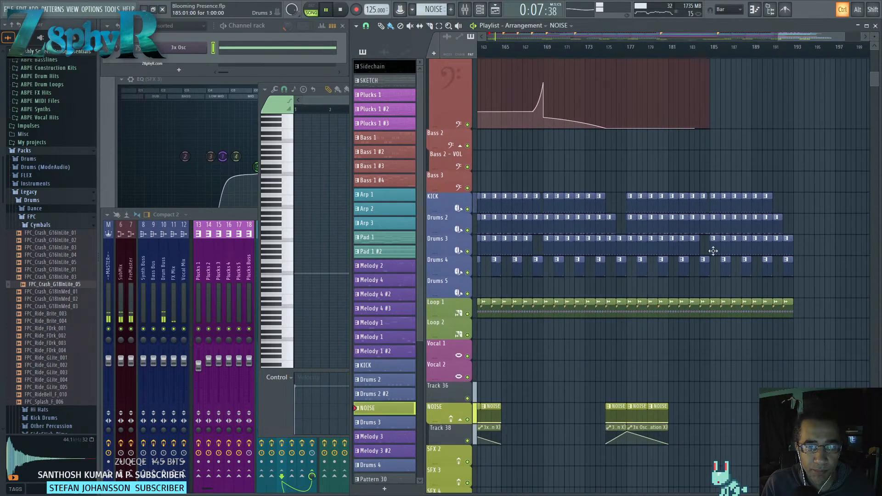
{"action": "left_click_drag", "start_coordinate": [717, 238], "coordinate": [654, 245]}
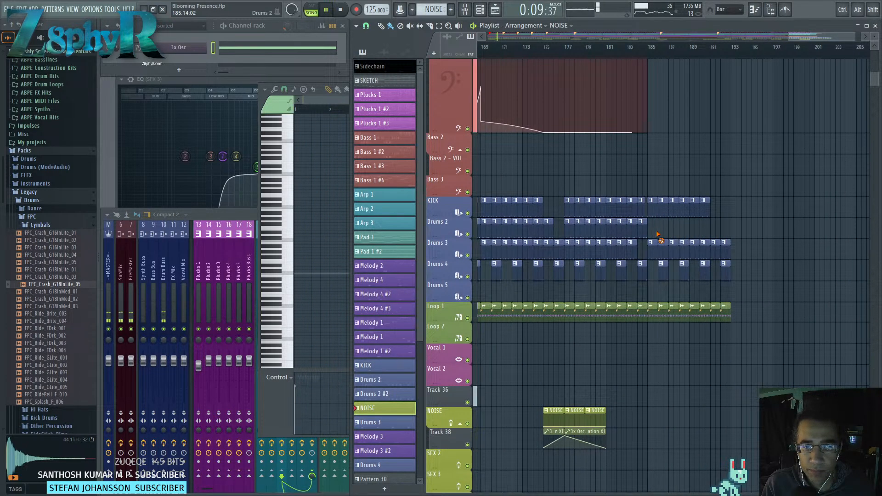
Delete the Drums 3 clips from bar 189 onward and the Drums 4 clips from bar 185 onward.
{"action": "scroll", "coordinate": [672, 240], "scroll_direction": "up", "scroll_amount": 3}
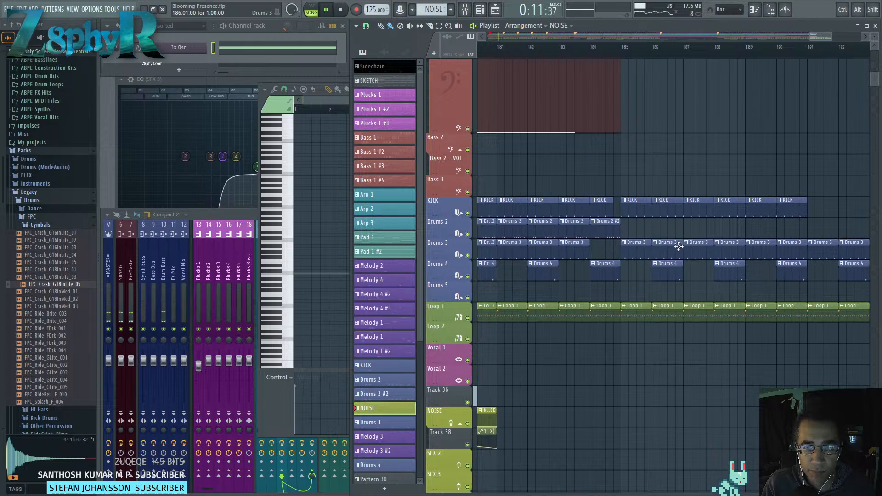
{"action": "left_click_drag", "start_coordinate": [678, 246], "coordinate": [647, 246]}
{"action": "scroll", "coordinate": [739, 249], "scroll_direction": "down", "scroll_amount": 2}
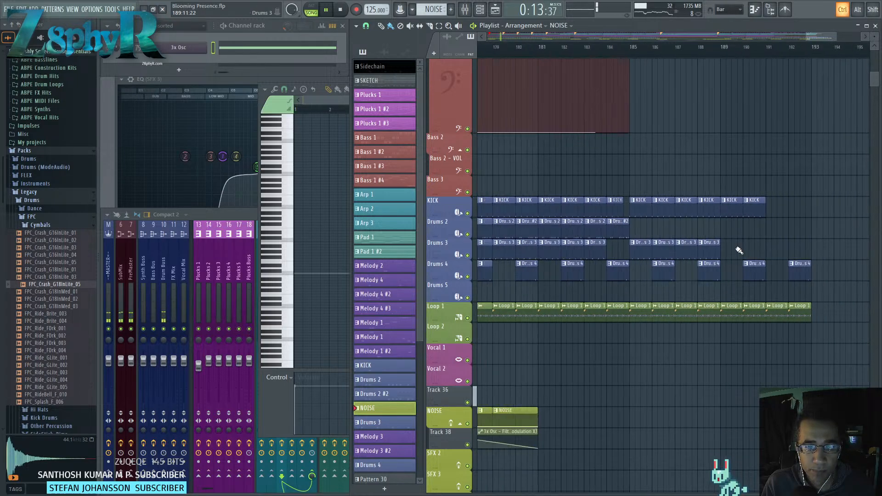
{"action": "left_click_drag", "start_coordinate": [735, 248], "coordinate": [700, 210]}
{"action": "right_click", "coordinate": [764, 239]}
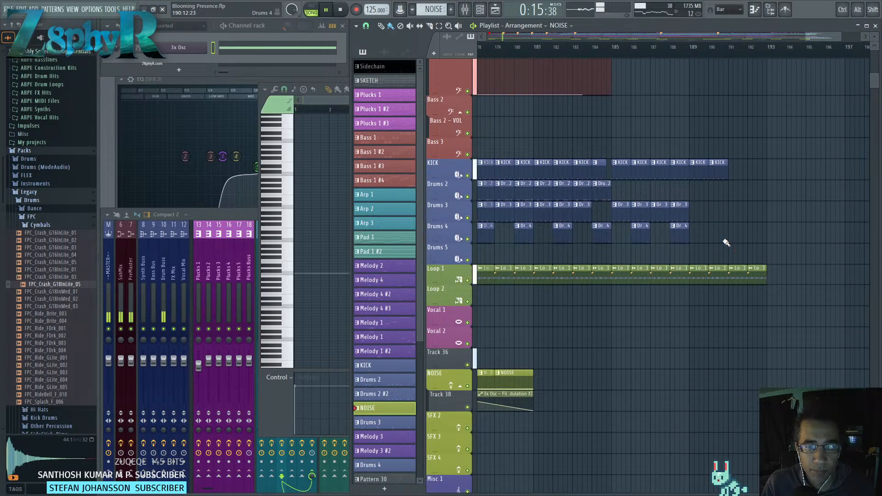
{"action": "left_click_drag", "start_coordinate": [788, 216], "coordinate": [815, 209]}
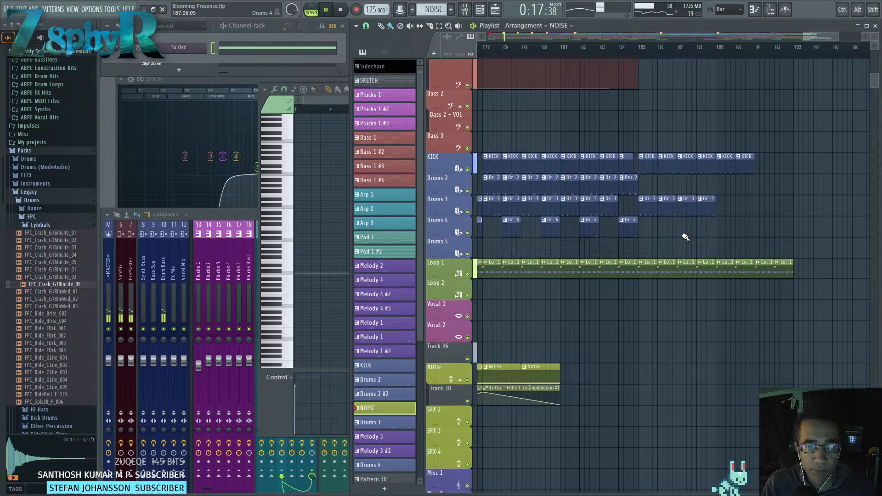
{"action": "scroll", "coordinate": [685, 237], "scroll_direction": "down", "scroll_amount": 5}
Look over the arrangement's opening section from the noise and drum tracks up to the plucks while the song plays.
{"action": "left_click_drag", "start_coordinate": [510, 209], "coordinate": [735, 202]}
{"action": "left_click_drag", "start_coordinate": [506, 191], "coordinate": [533, 195]}
{"action": "scroll", "coordinate": [533, 195], "scroll_direction": "down", "scroll_amount": 4}
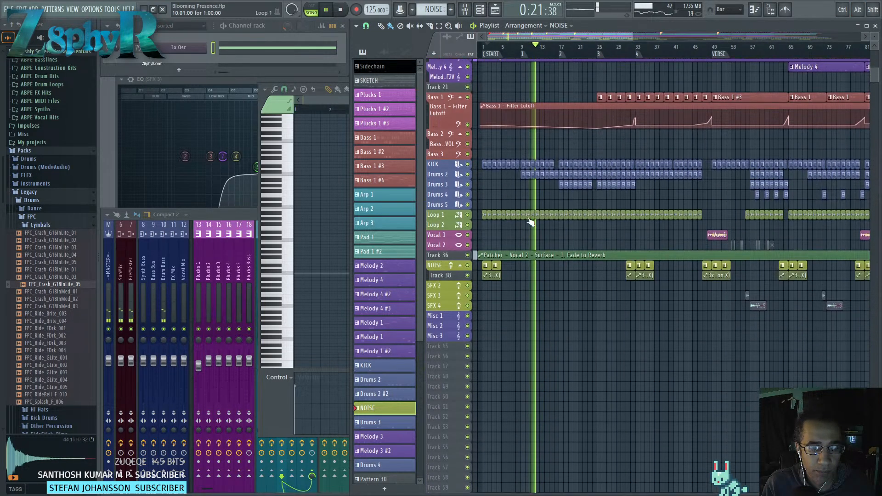
{"action": "scroll", "coordinate": [531, 218], "scroll_direction": "down", "scroll_amount": 2}
{"action": "scroll", "coordinate": [520, 202], "scroll_direction": "up", "scroll_amount": 6}
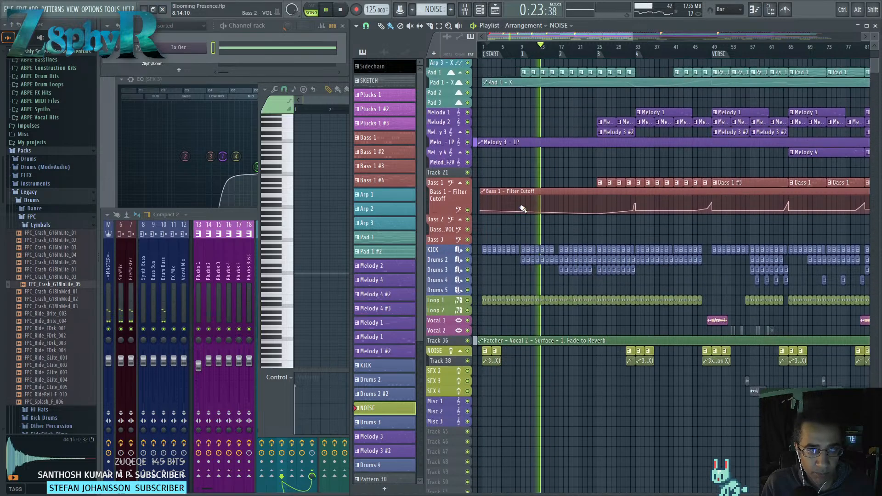
{"action": "scroll", "coordinate": [495, 205], "scroll_direction": "down", "scroll_amount": 3}
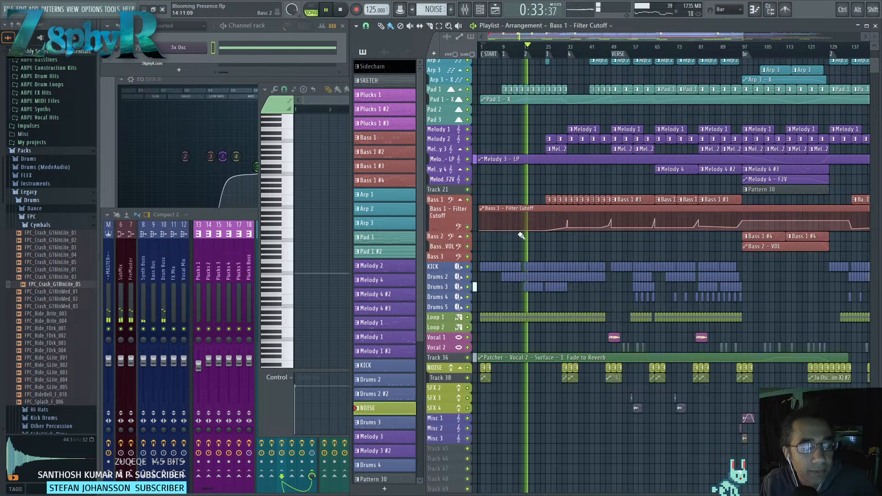
{"action": "scroll", "coordinate": [521, 236], "scroll_direction": "up", "scroll_amount": 4}
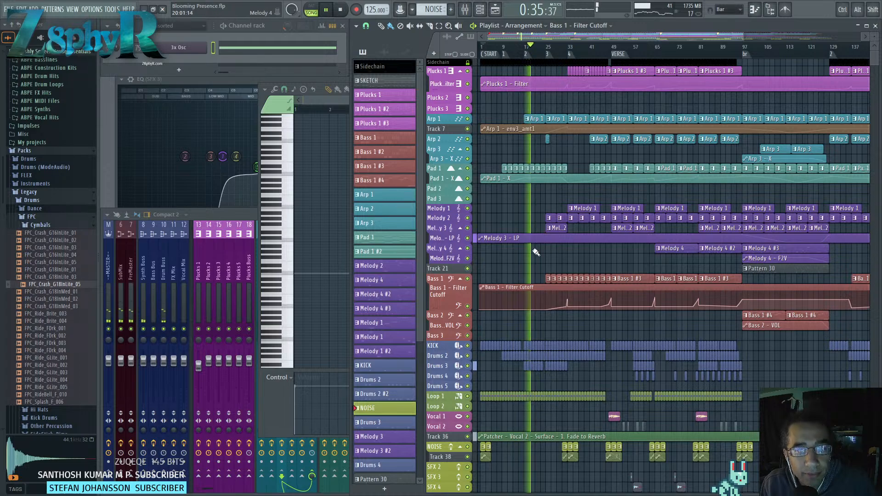
{"action": "scroll", "coordinate": [441, 86], "scroll_direction": "down", "scroll_amount": 1}
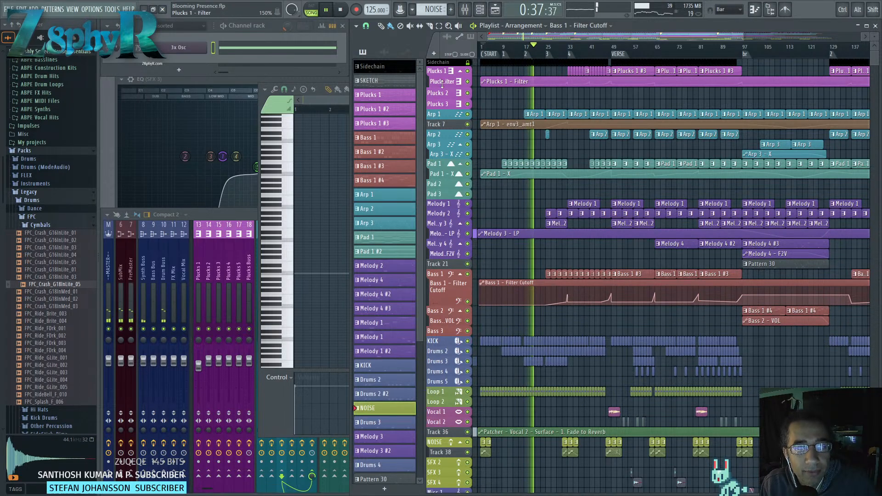
{"action": "scroll", "coordinate": [535, 56], "scroll_direction": "up", "scroll_amount": 4}
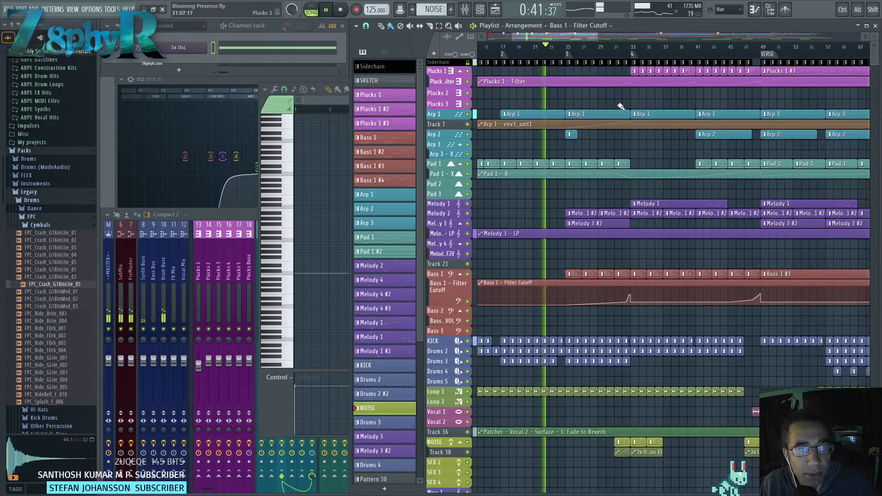
Close the piano roll, the EQ, both Fruity Delay 2 windows and the remaining open plugin windows.
{"action": "left_click", "coordinate": [345, 106]}
{"action": "left_click", "coordinate": [696, 89]}
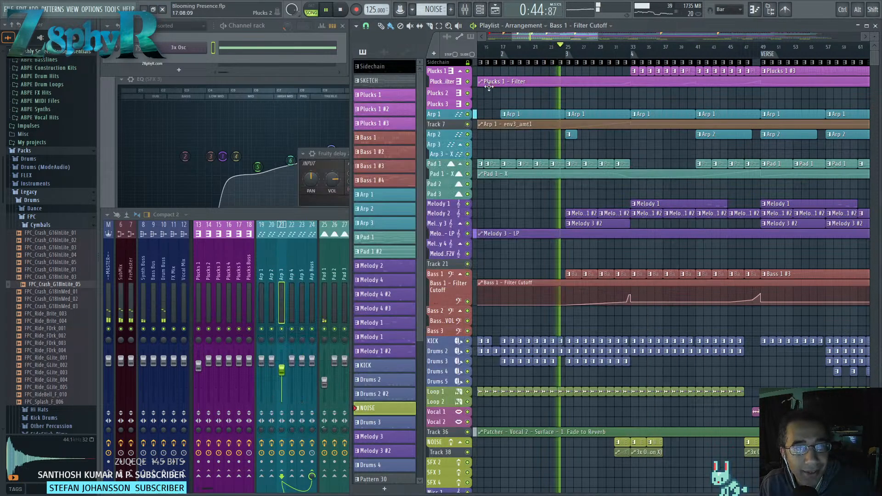
{"action": "left_click", "coordinate": [310, 79]}
{"action": "left_click", "coordinate": [436, 80]}
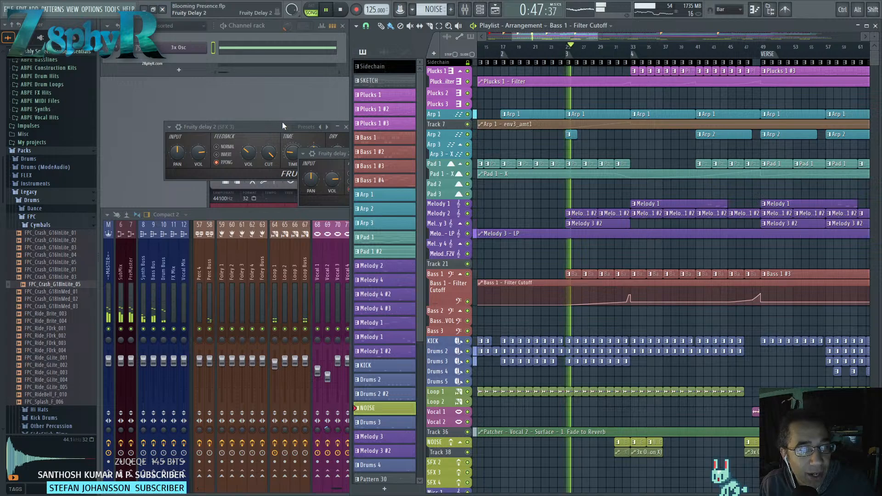
{"action": "left_click", "coordinate": [282, 123]}
{"action": "left_click", "coordinate": [346, 127]}
{"action": "left_click_drag", "start_coordinate": [322, 150], "coordinate": [213, 140]}
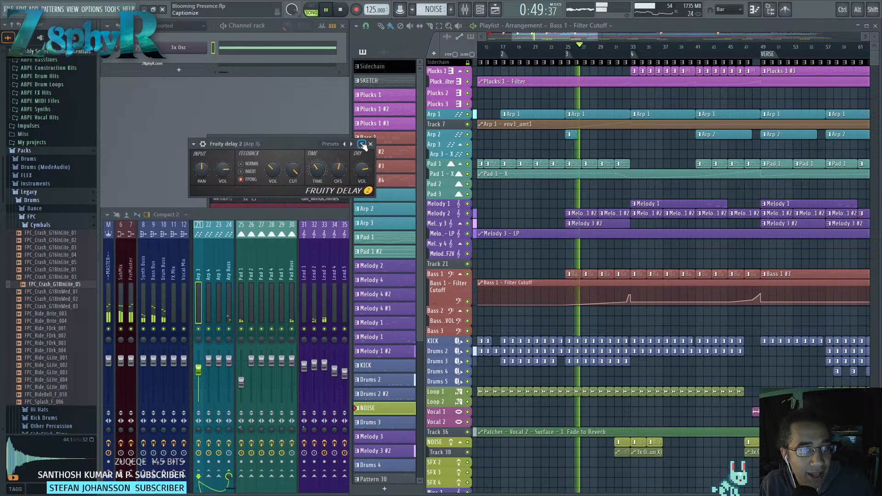
{"action": "left_click", "coordinate": [370, 144]}
{"action": "left_click_drag", "start_coordinate": [334, 142], "coordinate": [286, 138]}
{"action": "left_click", "coordinate": [530, 137]}
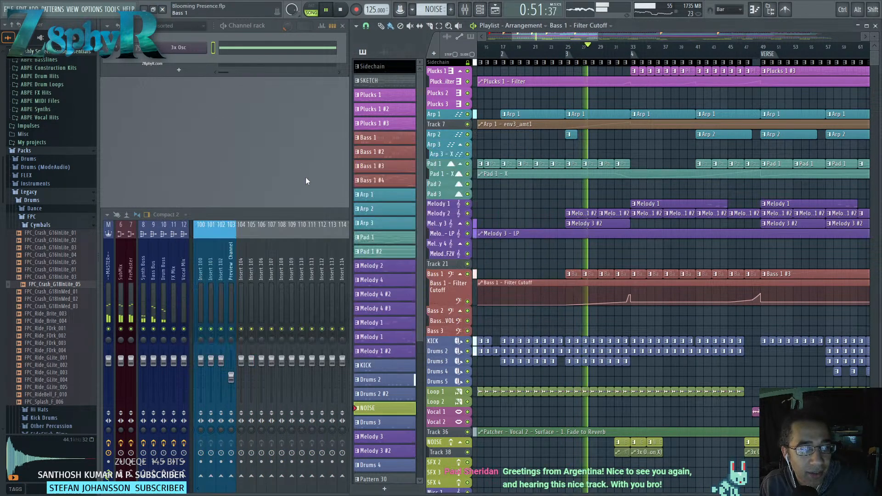
Remove the Edison and Newtone effects from mixer Insert 125 and return to the playlist.
{"action": "left_click", "coordinate": [281, 276]}
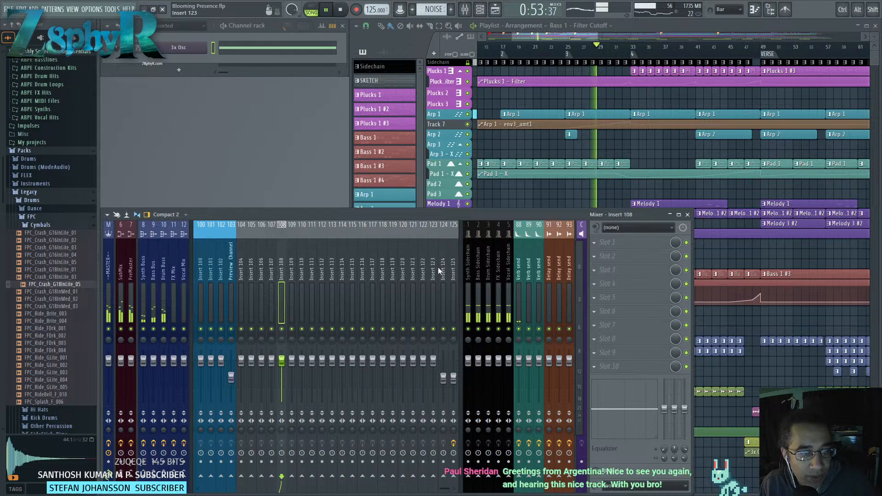
{"action": "left_click", "coordinate": [453, 271]}
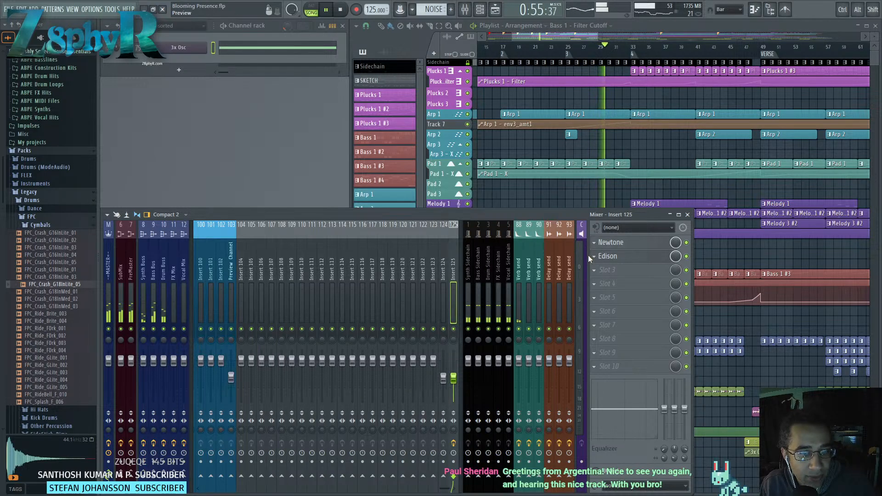
{"action": "left_click", "coordinate": [594, 256]}
{"action": "left_click", "coordinate": [607, 257]}
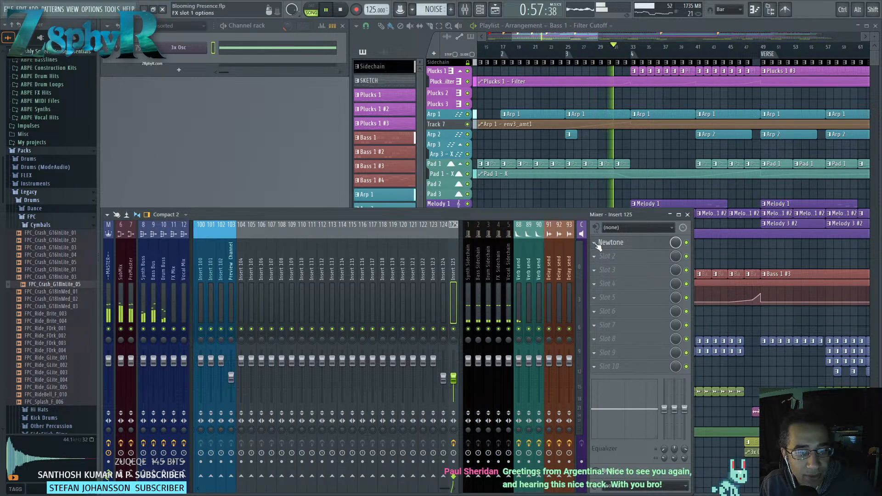
{"action": "left_click", "coordinate": [596, 244]}
{"action": "left_click", "coordinate": [600, 259]}
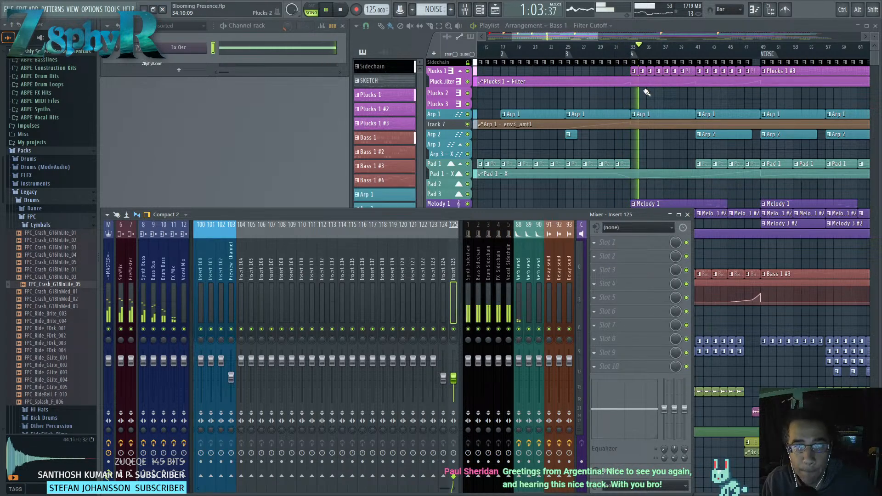
{"action": "left_click", "coordinate": [582, 58]}
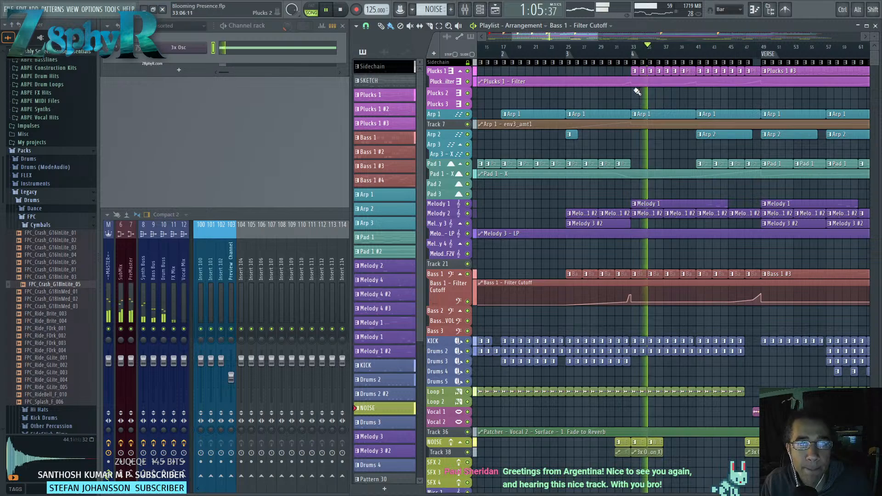
Replay the transition into bar 33, and cut out the last half bar of Drums 2, Drums 3 and Loop 1 before it.
{"action": "left_click", "coordinate": [624, 47]}
{"action": "scroll", "coordinate": [631, 62], "scroll_direction": "up", "scroll_amount": 7}
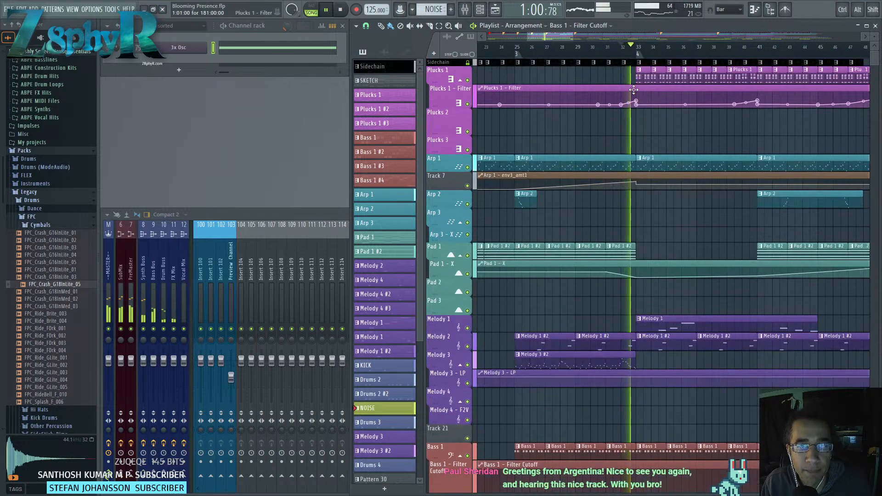
{"action": "left_click", "coordinate": [626, 48]}
{"action": "scroll", "coordinate": [628, 98], "scroll_direction": "down", "scroll_amount": 8}
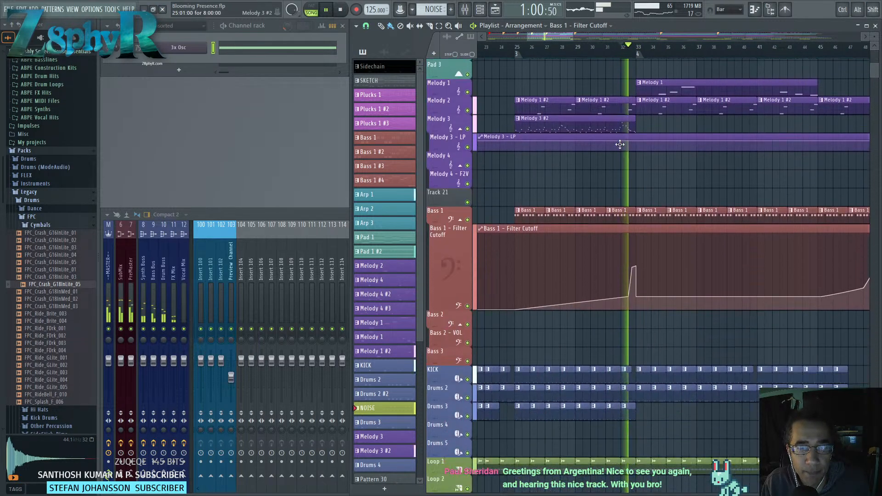
{"action": "scroll", "coordinate": [631, 186], "scroll_direction": "up", "scroll_amount": 3}
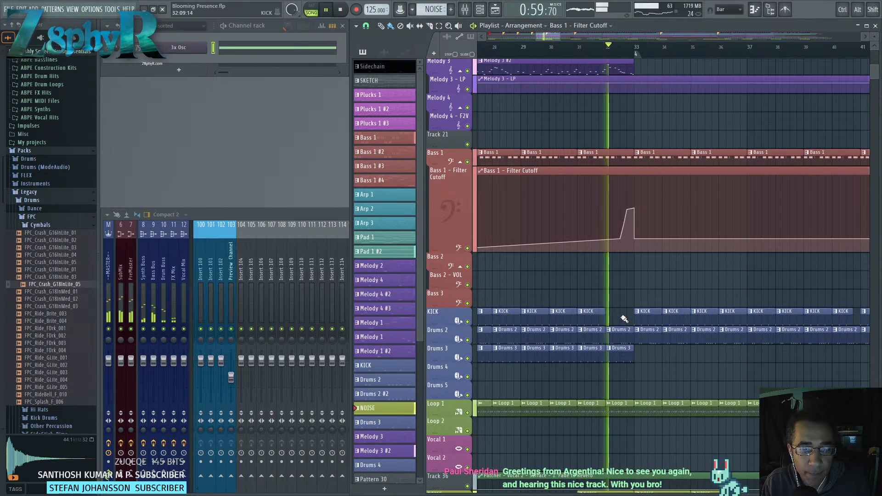
{"action": "scroll", "coordinate": [620, 310], "scroll_direction": "down", "scroll_amount": 4}
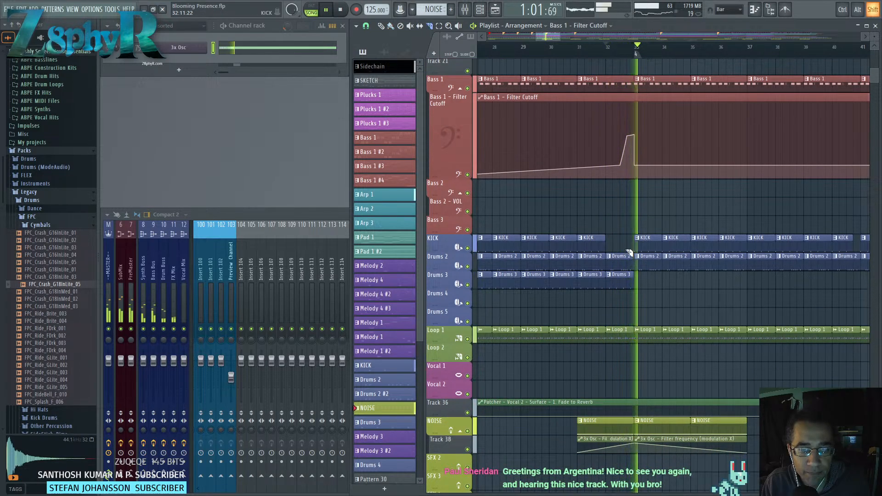
{"action": "left_click_drag", "start_coordinate": [624, 337], "coordinate": [625, 336]}
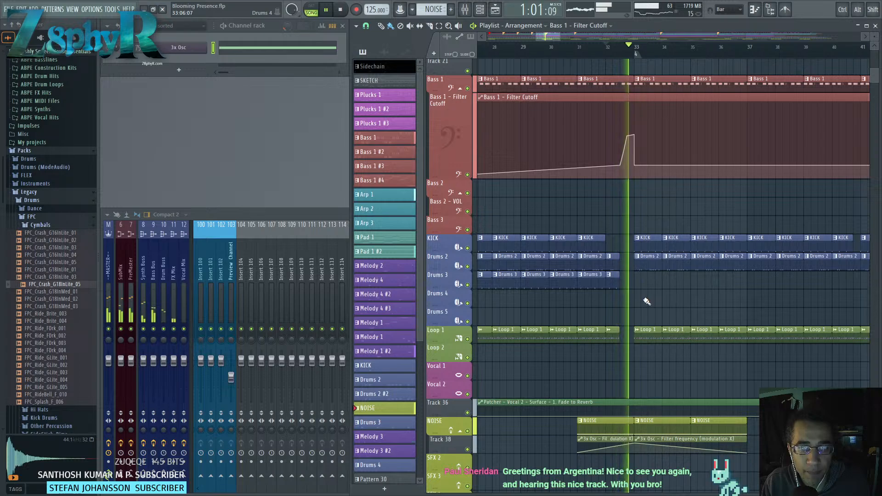
Enlarge the Plucks 1 - Filter track and add a rise to the Arp 1 - env3_amt1 automation that drops back at bar 49.
{"action": "scroll", "coordinate": [664, 296], "scroll_direction": "down", "scroll_amount": 2}
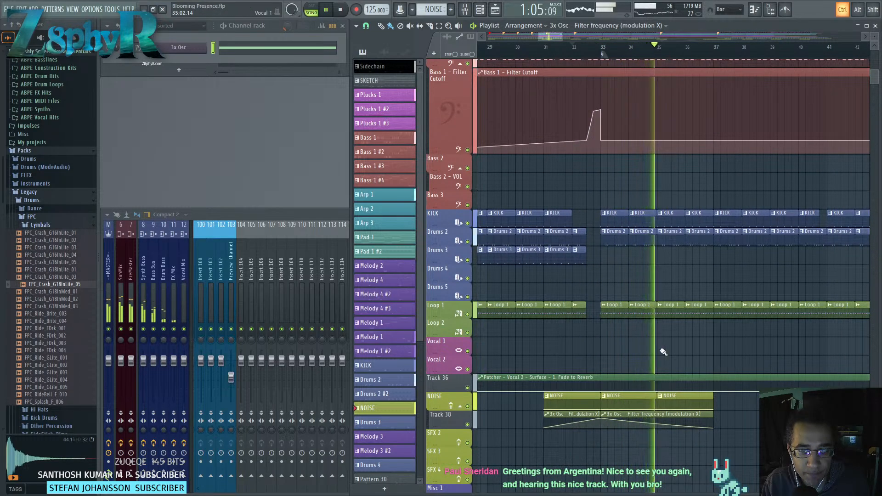
{"action": "scroll", "coordinate": [661, 346], "scroll_direction": "down", "scroll_amount": 8, "text": "ctrl"}
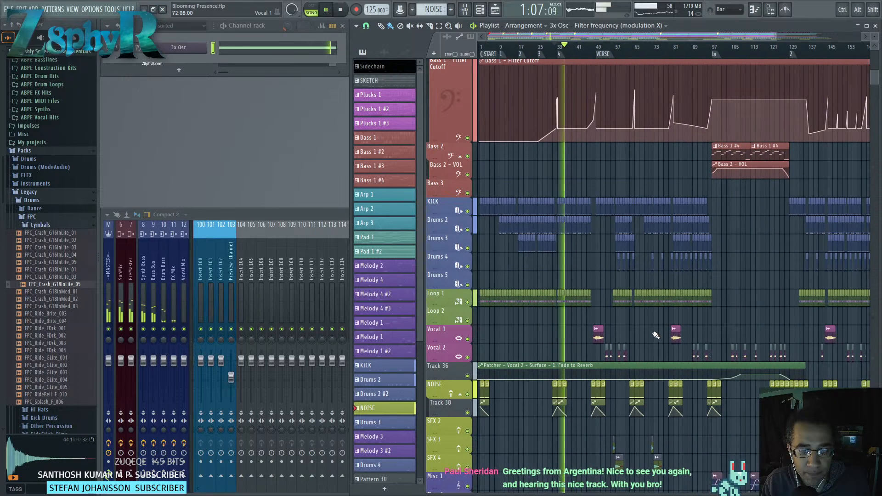
{"action": "scroll", "coordinate": [583, 344], "scroll_direction": "up", "scroll_amount": 15}
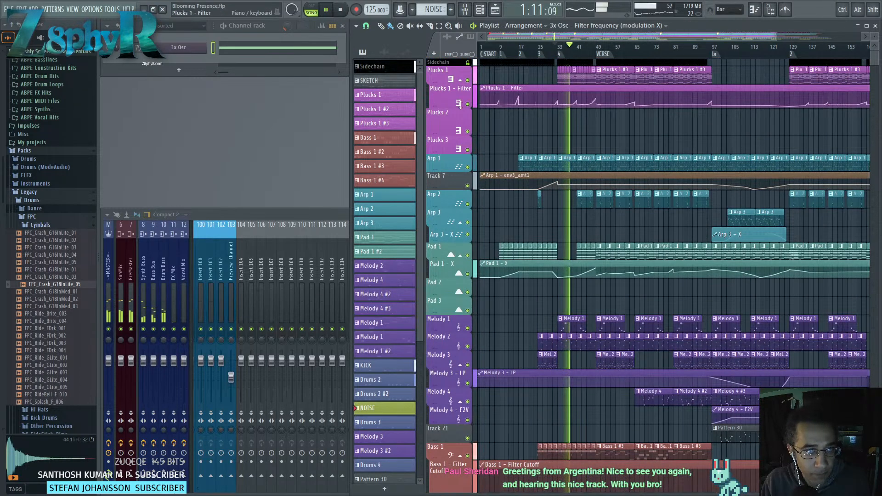
{"action": "left_click_drag", "start_coordinate": [453, 108], "coordinate": [452, 139]}
{"action": "scroll", "coordinate": [562, 146], "scroll_direction": "up", "scroll_amount": 4, "text": "ctrl"}
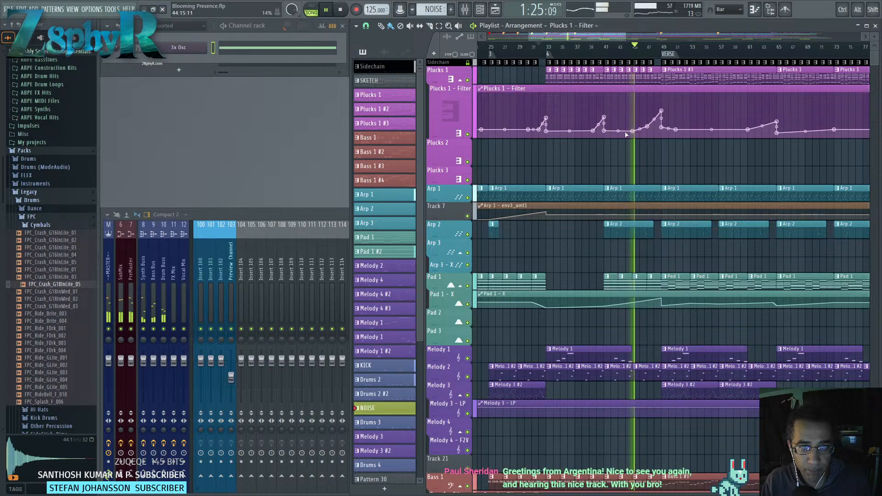
{"action": "right_click", "coordinate": [648, 214]}
{"action": "right_click", "coordinate": [662, 211]}
{"action": "right_click", "coordinate": [662, 215]}
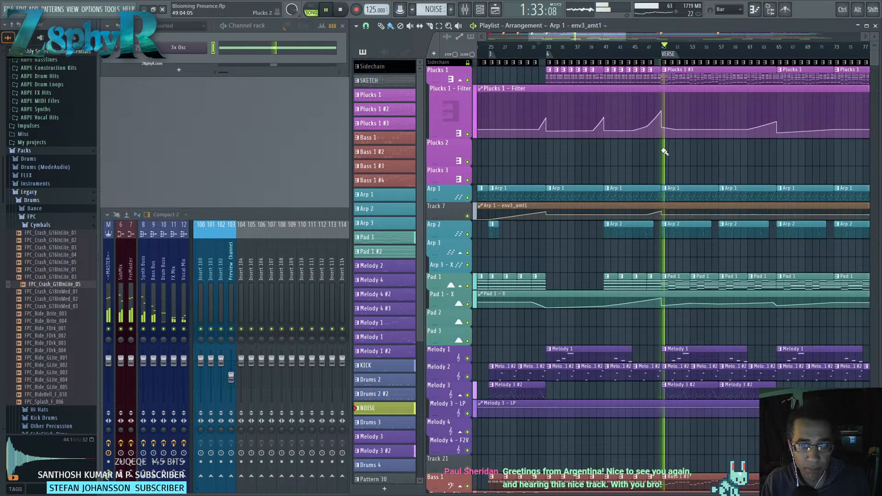
Replay the transition into the VERSE marker, and shift the Bass 1 - Filter Cutoff automation peak slightly ahead of bar 49.
{"action": "scroll", "coordinate": [645, 58], "scroll_direction": "up", "scroll_amount": 2}
{"action": "scroll", "coordinate": [663, 238], "scroll_direction": "down", "scroll_amount": 3}
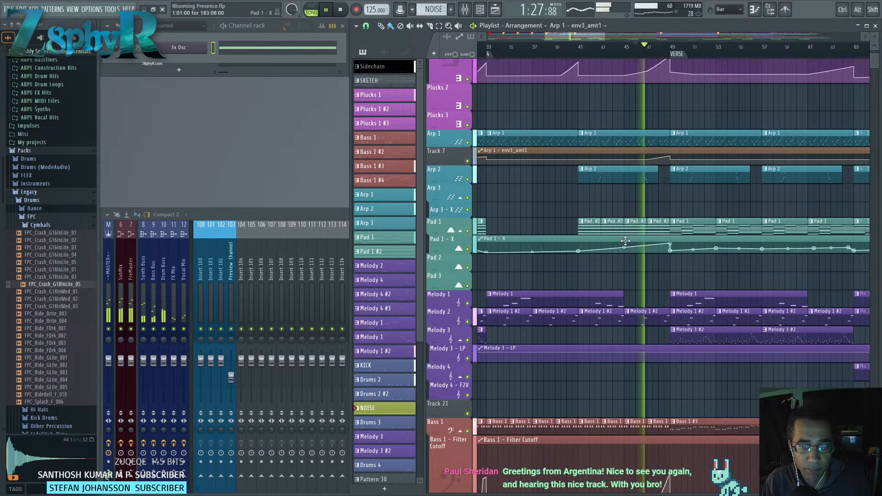
{"action": "scroll", "coordinate": [655, 269], "scroll_direction": "down", "scroll_amount": 5}
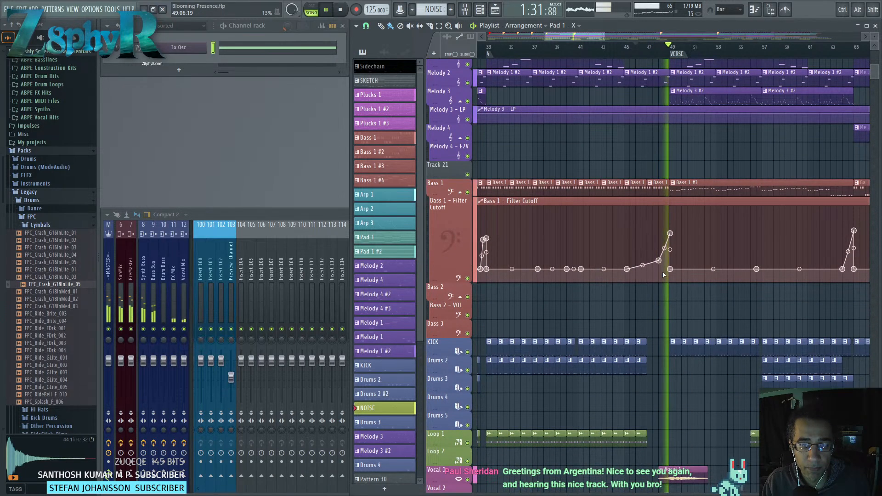
{"action": "scroll", "coordinate": [662, 271], "scroll_direction": "up", "scroll_amount": 4}
{"action": "key", "text": "KP_Divide"}
{"action": "key", "text": "KP_Divide"}
{"action": "key", "text": "KP_Divide"}
{"action": "left_click_drag", "start_coordinate": [688, 235], "coordinate": [675, 233]}
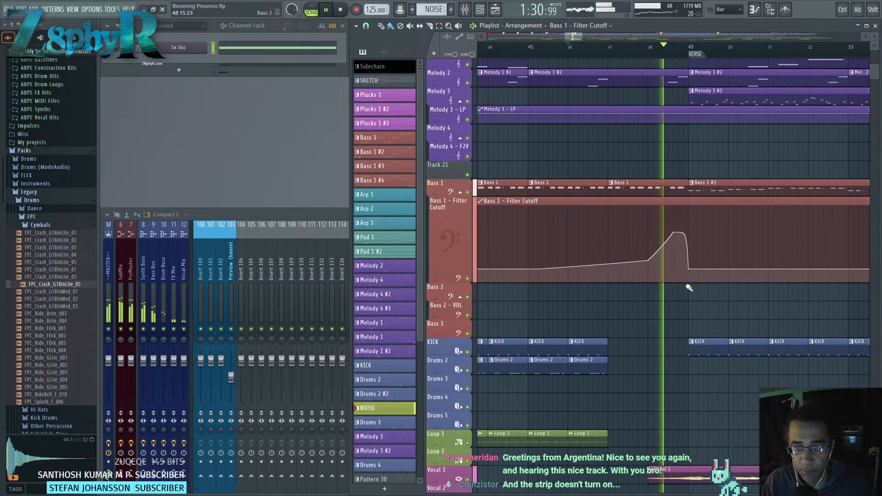
{"action": "left_click_drag", "start_coordinate": [674, 295], "coordinate": [618, 297]}
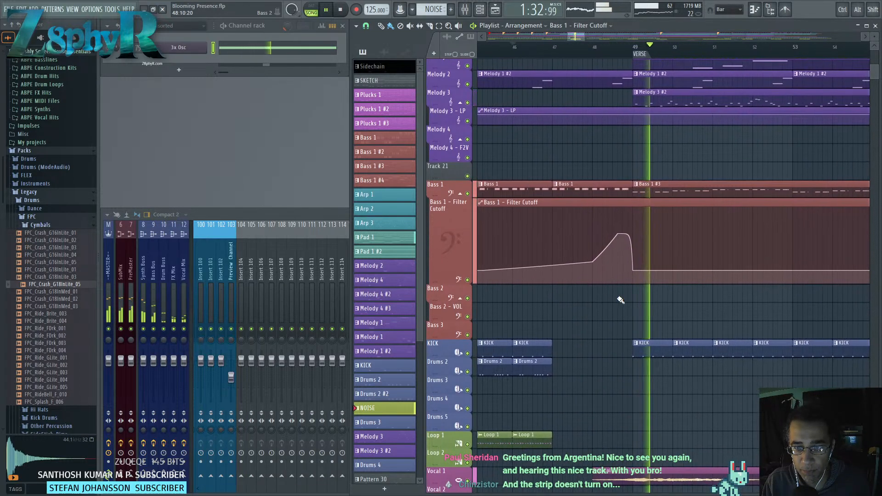
{"action": "scroll", "coordinate": [625, 291], "scroll_direction": "down", "scroll_amount": 5}
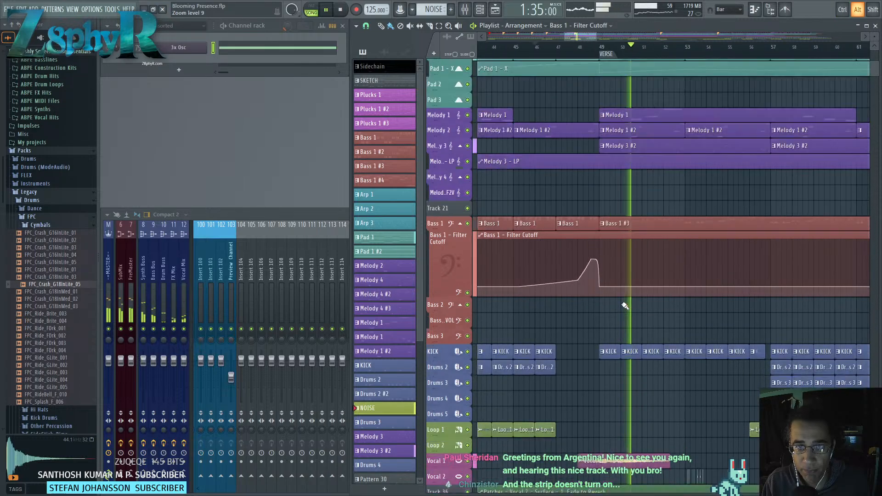
{"action": "scroll", "coordinate": [591, 275], "scroll_direction": "up", "scroll_amount": 5}
{"action": "left_click_drag", "start_coordinate": [630, 279], "coordinate": [569, 237]}
{"action": "scroll", "coordinate": [610, 272], "scroll_direction": "down", "scroll_amount": 7}
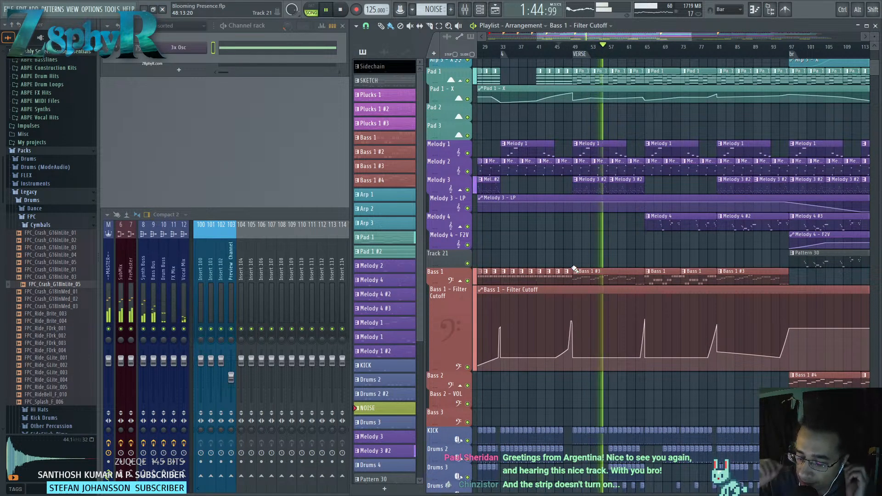
Restart playback before the VERSE marker and listen to the transition across bar 49 and the bars that follow.
{"action": "key", "text": "space"}
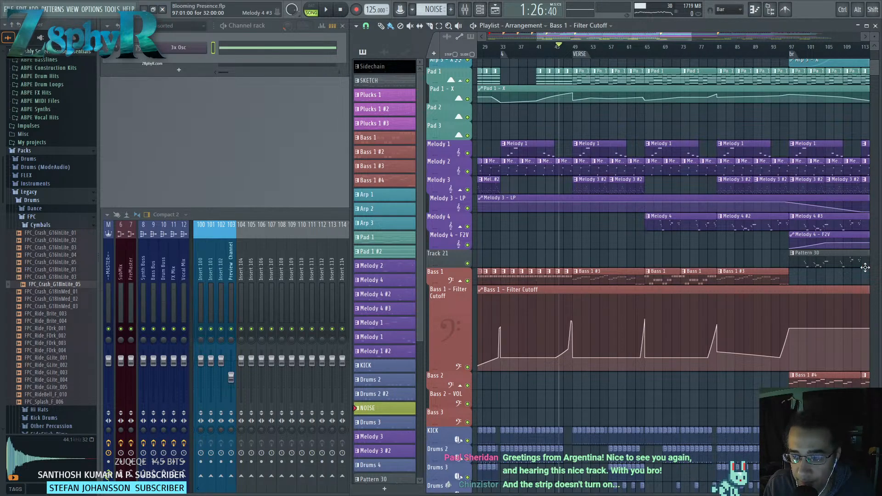
{"action": "key", "text": "space"}
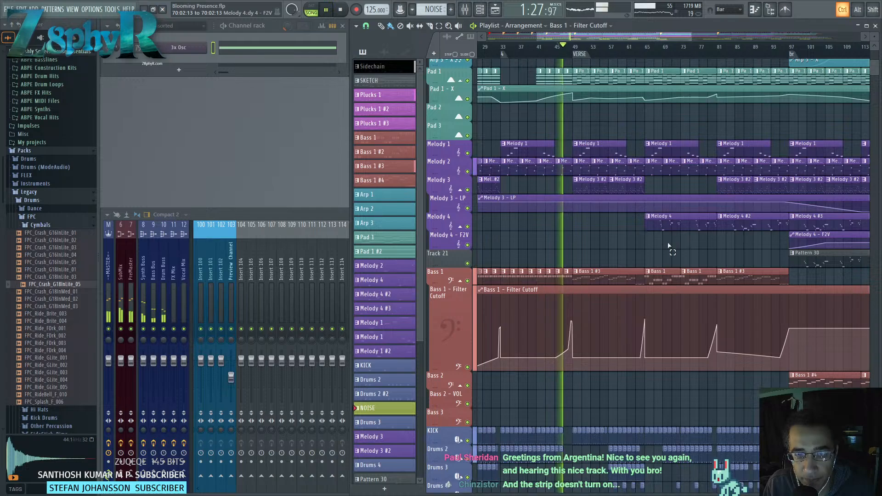
{"action": "scroll", "coordinate": [582, 264], "scroll_direction": "up", "scroll_amount": 4}
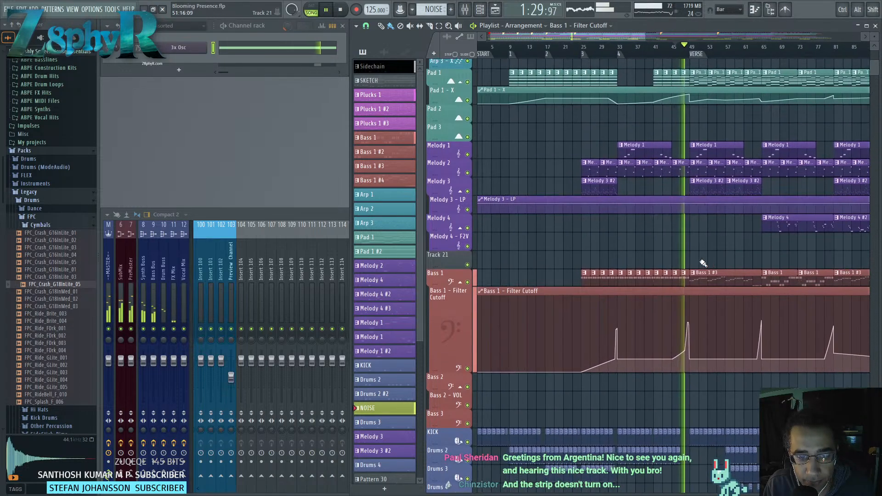
{"action": "left_click_drag", "start_coordinate": [706, 248], "coordinate": [631, 253]}
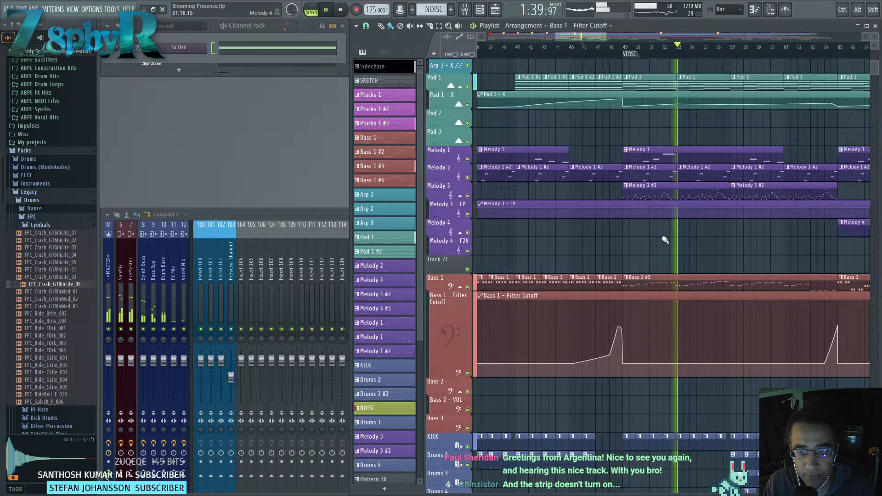
{"action": "left_click_drag", "start_coordinate": [665, 239], "coordinate": [637, 234]}
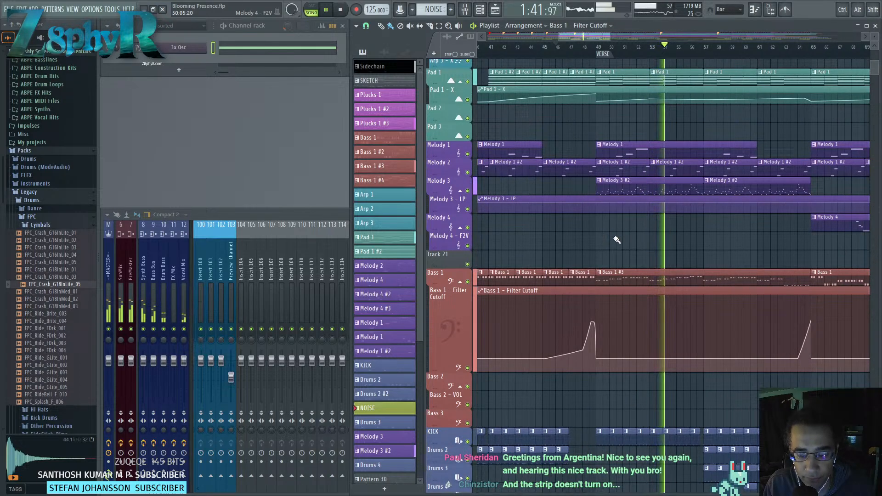
{"action": "left_click_drag", "start_coordinate": [717, 257], "coordinate": [685, 233]}
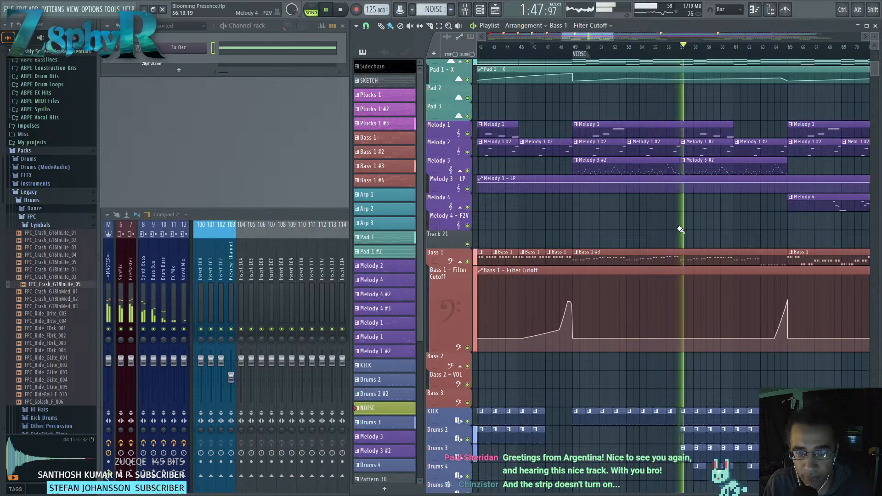
{"action": "left_click_drag", "start_coordinate": [680, 230], "coordinate": [636, 225]}
Open the Bass 1 #3 clip's BASS notes in the piano roll and replay them from the middle of bar 7.
{"action": "left_click", "coordinate": [637, 251]}
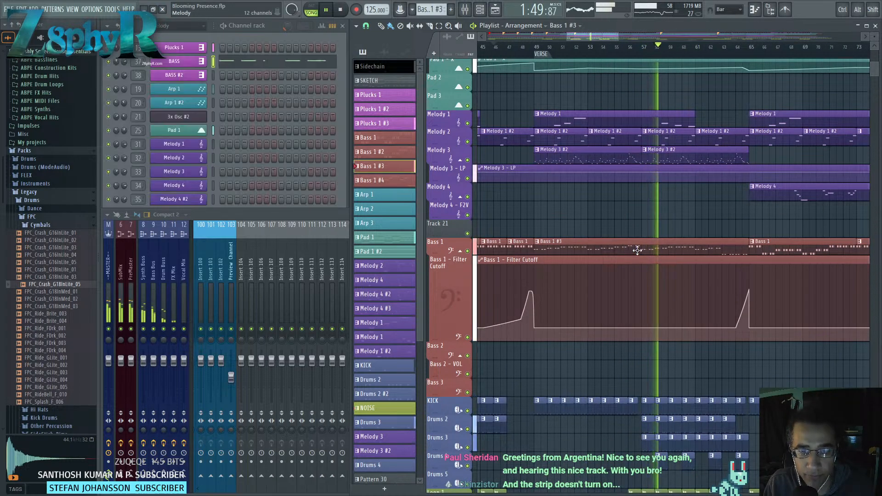
{"action": "double_click", "coordinate": [637, 250]}
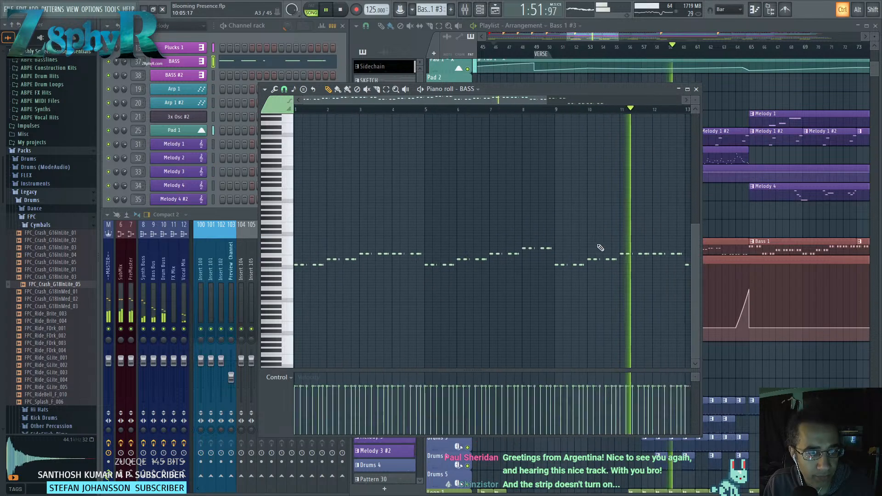
{"action": "scroll", "coordinate": [599, 247], "scroll_direction": "down", "scroll_amount": 3}
{"action": "scroll", "coordinate": [463, 217], "scroll_direction": "up", "scroll_amount": 2}
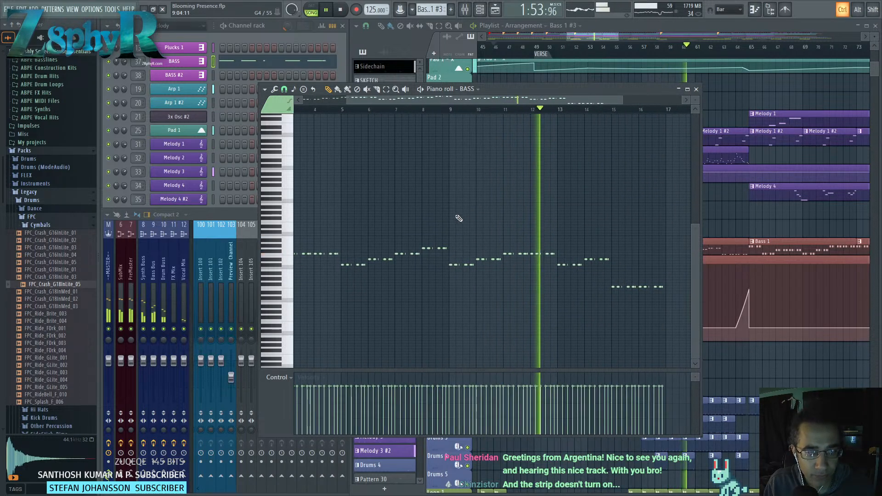
{"action": "left_click_drag", "start_coordinate": [488, 213], "coordinate": [526, 212]}
{"action": "left_click", "coordinate": [448, 108]}
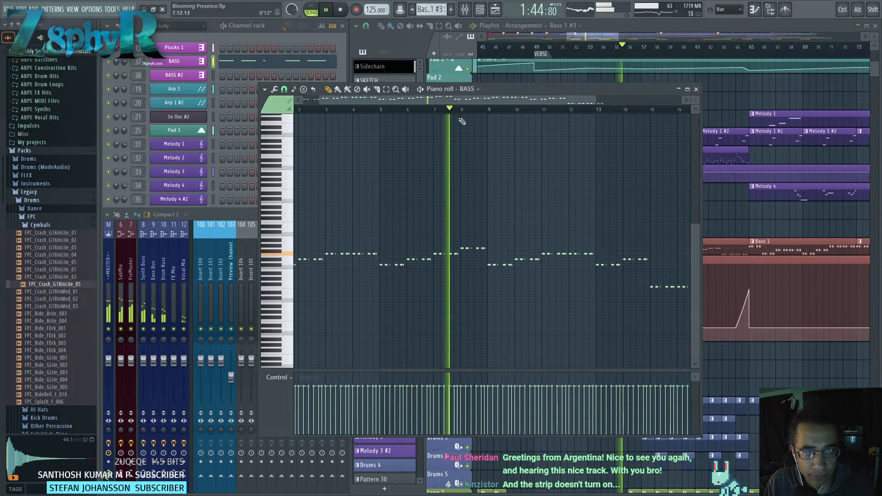
{"action": "scroll", "coordinate": [487, 202], "scroll_direction": "up", "scroll_amount": 3}
Select the BASS notes in the second half of bar 8, raise them by one semitone overall and audition the change.
{"action": "mouse_move", "coordinate": [514, 242]}
{"action": "left_mouse_down"}
{"action": "mouse_move", "coordinate": [572, 238]}
{"action": "mouse_move", "coordinate": [521, 253]}
{"action": "left_mouse_up"}
{"action": "key", "text": "space"}
{"action": "key", "text": "space"}
{"action": "key", "text": "shift+Up"}
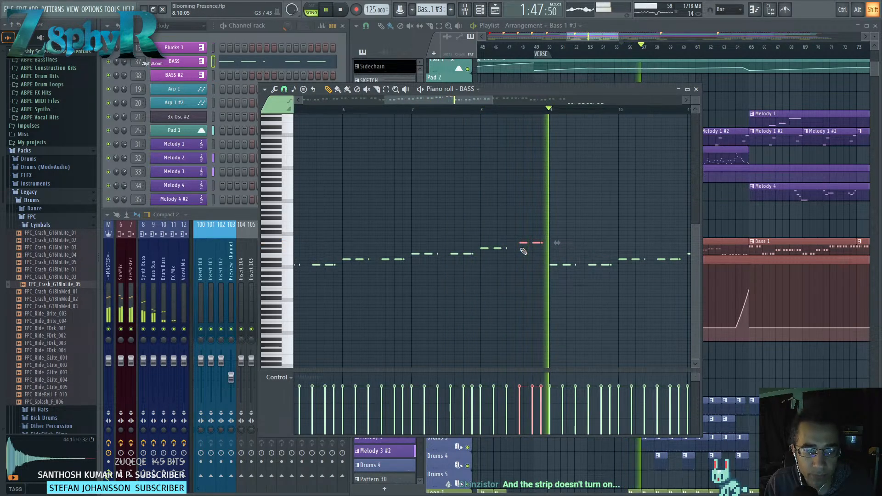
{"action": "key", "text": "shift+Down"}
{"action": "key", "text": "space"}
{"action": "key", "text": "space"}
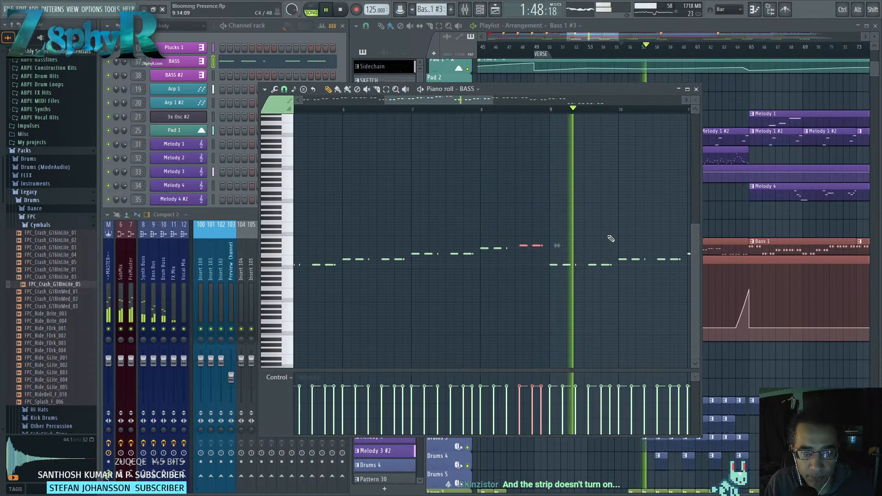
Lower only the first of the raised bar 8 notes by one semitone, audition it and close the piano roll.
{"action": "left_click", "coordinate": [621, 202], "text": "ctrl"}
{"action": "left_click", "coordinate": [525, 246], "text": "ctrl+shift"}
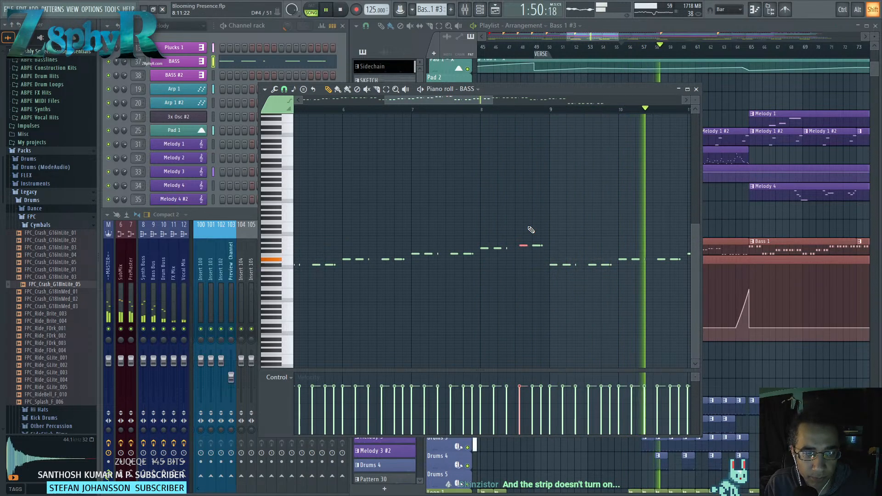
{"action": "key", "text": "shift+Down"}
{"action": "key", "text": "space"}
{"action": "key", "text": "space"}
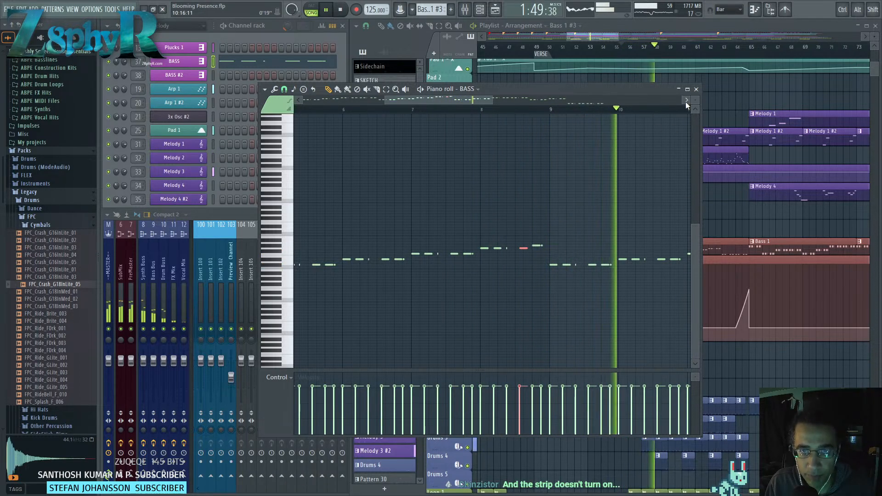
{"action": "left_click", "coordinate": [696, 88]}
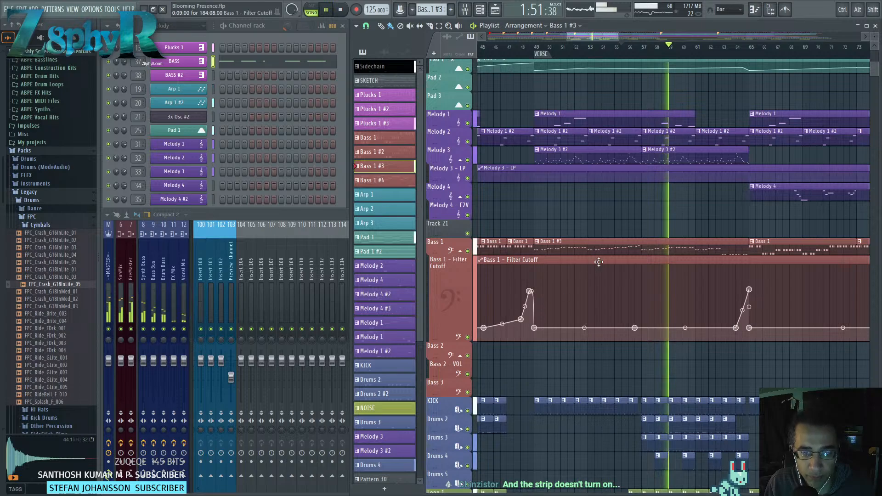
Lower the Vocal 1 and Vocal 2 faders together slightly in the mixer and return to the playlist.
{"action": "scroll", "coordinate": [632, 226], "scroll_direction": "down", "scroll_amount": 3}
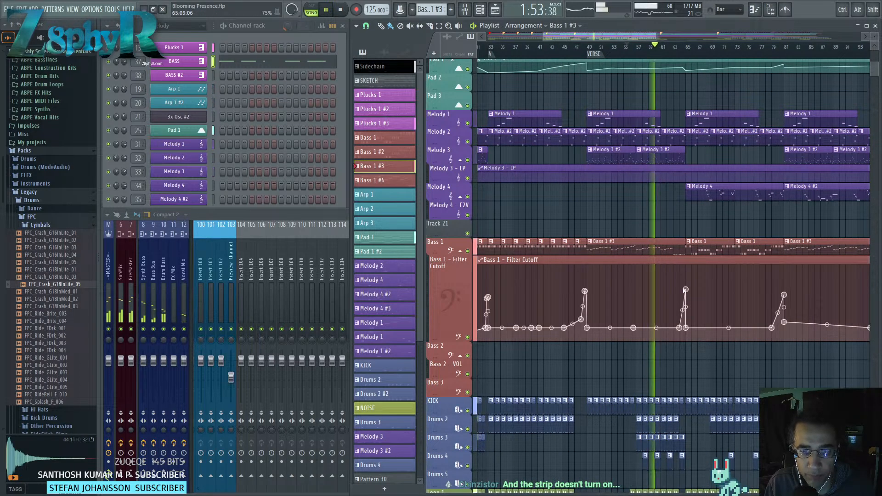
{"action": "scroll", "coordinate": [670, 313], "scroll_direction": "up", "scroll_amount": 3}
{"action": "scroll", "coordinate": [678, 310], "scroll_direction": "down", "scroll_amount": 4}
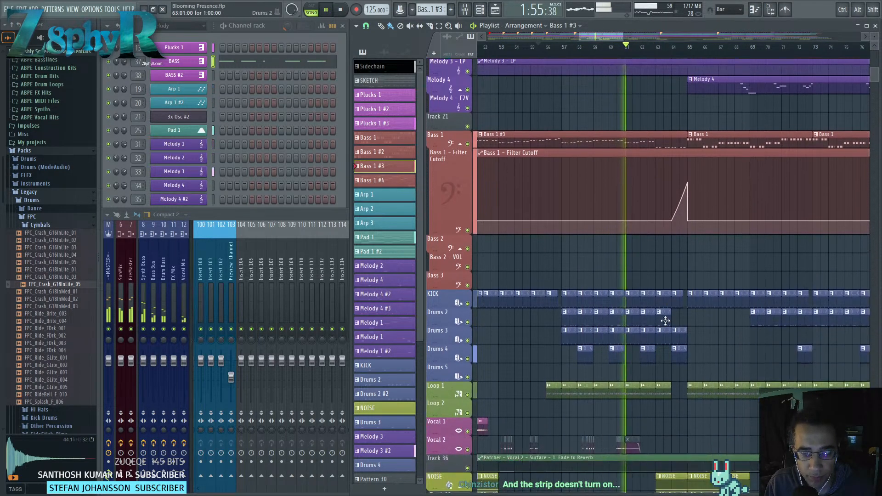
{"action": "scroll", "coordinate": [673, 310], "scroll_direction": "down", "scroll_amount": 3}
{"action": "scroll", "coordinate": [671, 307], "scroll_direction": "down", "scroll_amount": 3}
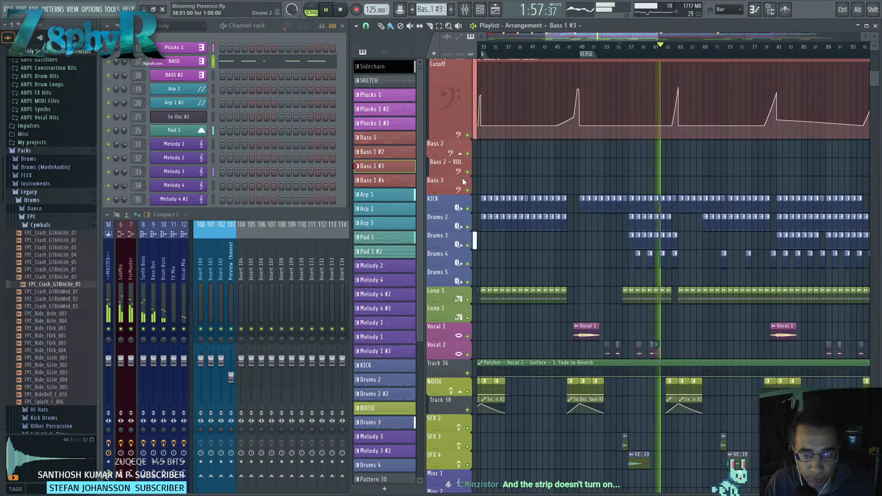
{"action": "left_click", "coordinate": [466, 11]}
{"action": "scroll", "coordinate": [327, 252], "scroll_direction": "up", "scroll_amount": 8}
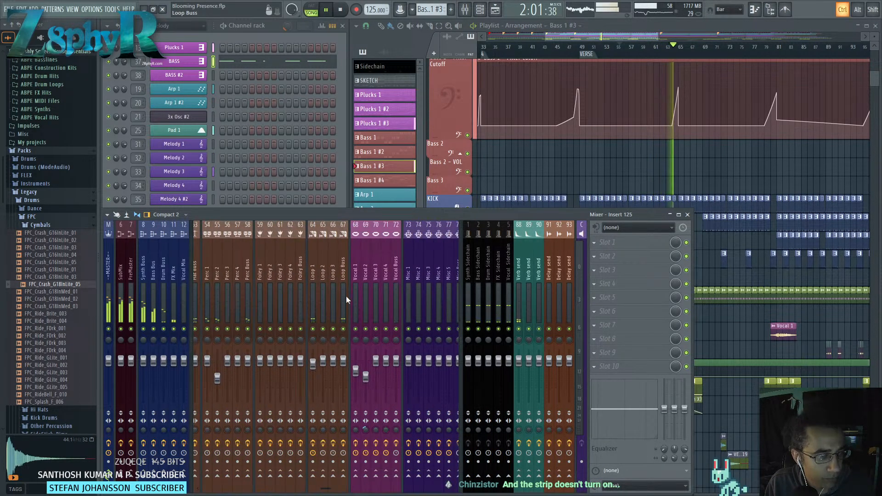
{"action": "left_click_drag", "start_coordinate": [355, 287], "coordinate": [365, 284]}
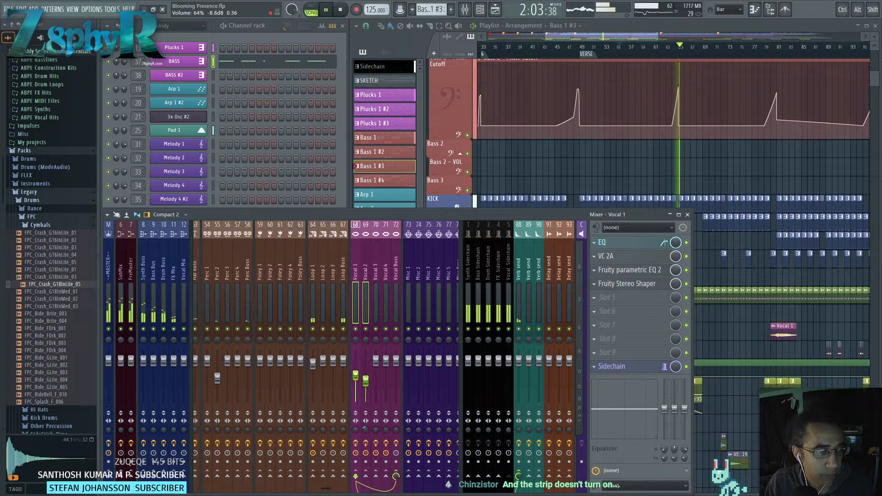
{"action": "middle_click", "coordinate": [574, 168]}
Replay the transition into bar 65 and examine the drum, bass, melody, arp and filter automation tracks around it.
{"action": "left_click_drag", "start_coordinate": [630, 173], "coordinate": [594, 277]}
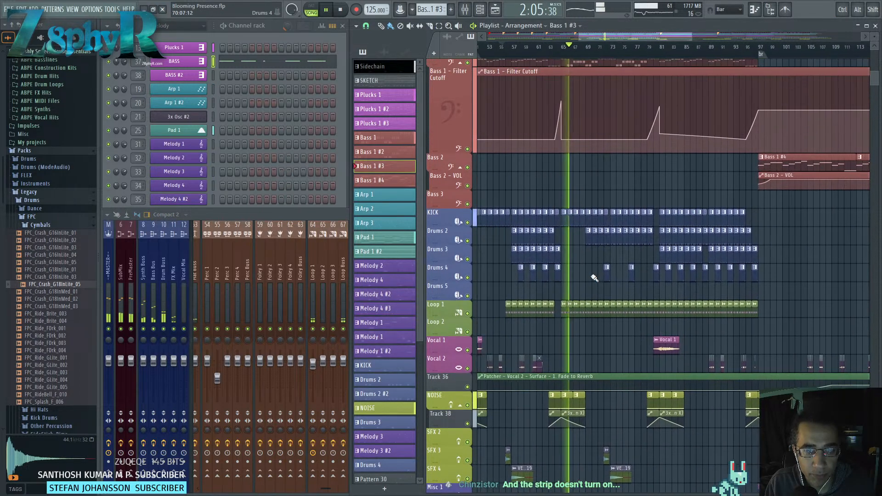
{"action": "scroll", "coordinate": [582, 278], "scroll_direction": "up", "scroll_amount": 2}
{"action": "scroll", "coordinate": [582, 278], "scroll_direction": "up", "scroll_amount": 10}
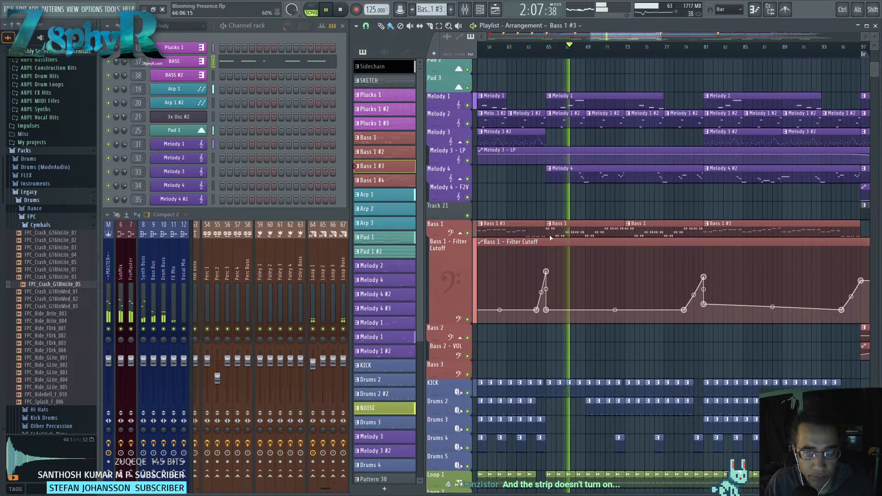
{"action": "scroll", "coordinate": [553, 236], "scroll_direction": "up", "scroll_amount": 8}
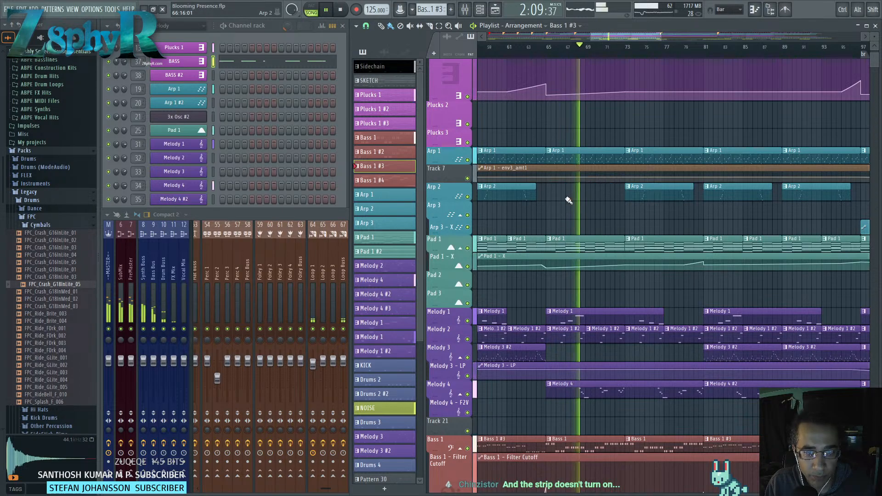
{"action": "left_click", "coordinate": [542, 51]}
{"action": "scroll", "coordinate": [547, 222], "scroll_direction": "up", "scroll_amount": 4}
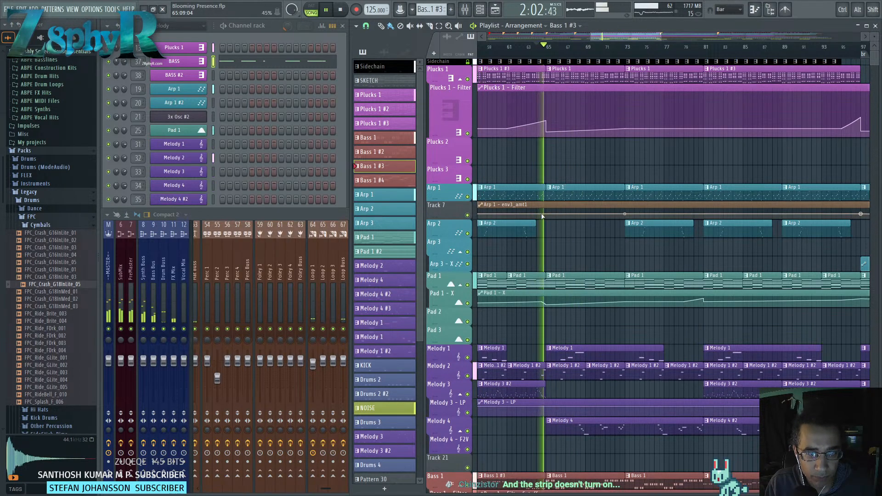
{"action": "scroll", "coordinate": [546, 221], "scroll_direction": "down", "scroll_amount": 4}
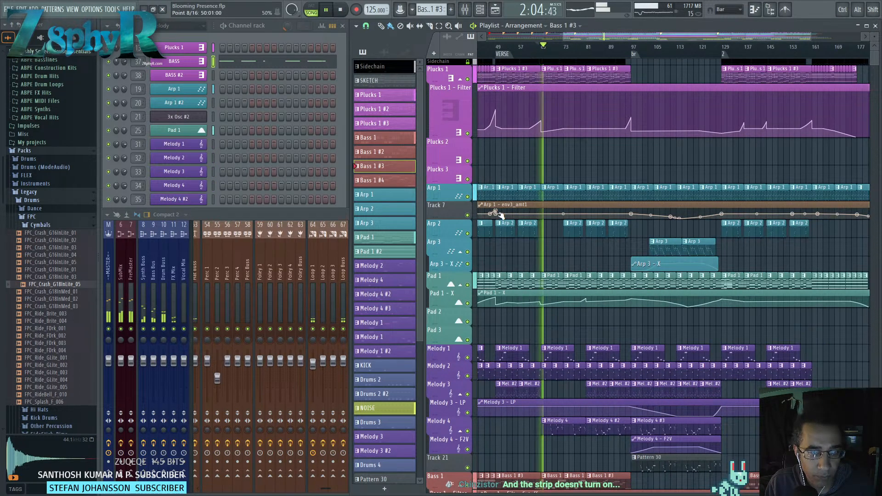
{"action": "scroll", "coordinate": [535, 221], "scroll_direction": "up", "scroll_amount": 4}
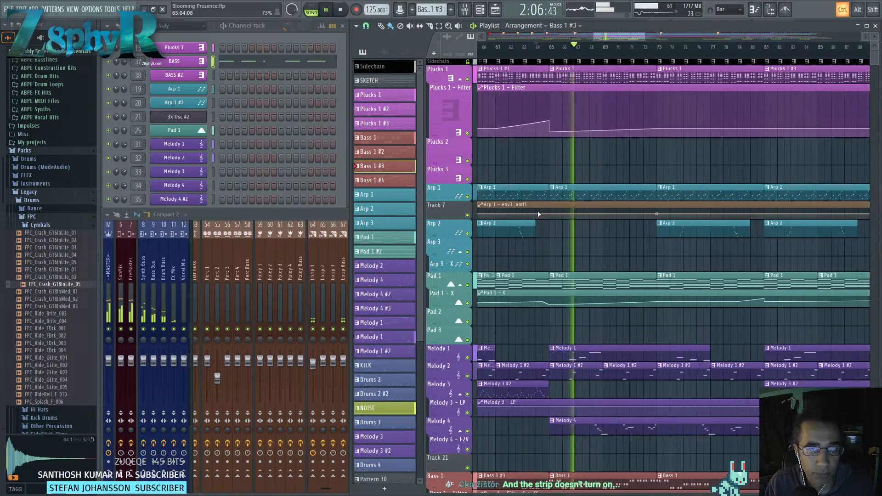
Add a time marker named Verse 2 at bar 65.
{"action": "key", "text": "alt+t"}
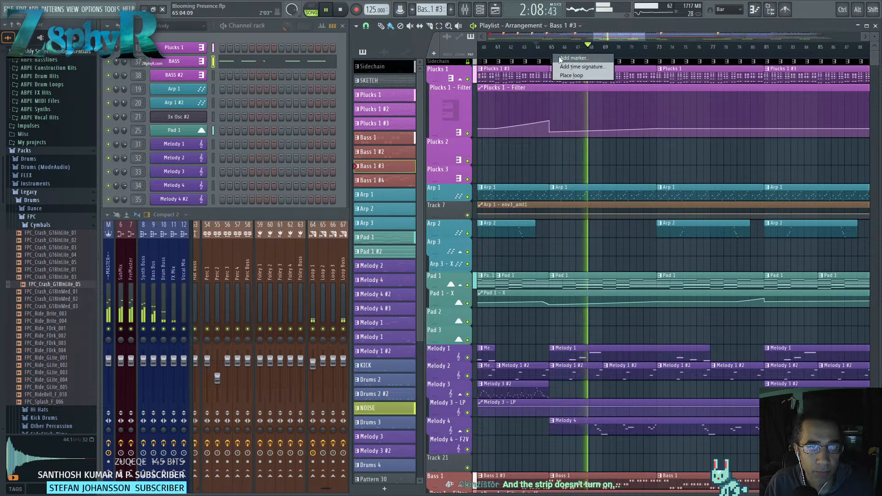
{"action": "type", "text": "2"}
{"action": "key", "text": "BackSpace"}
{"action": "type", "text": "Verse 2"}
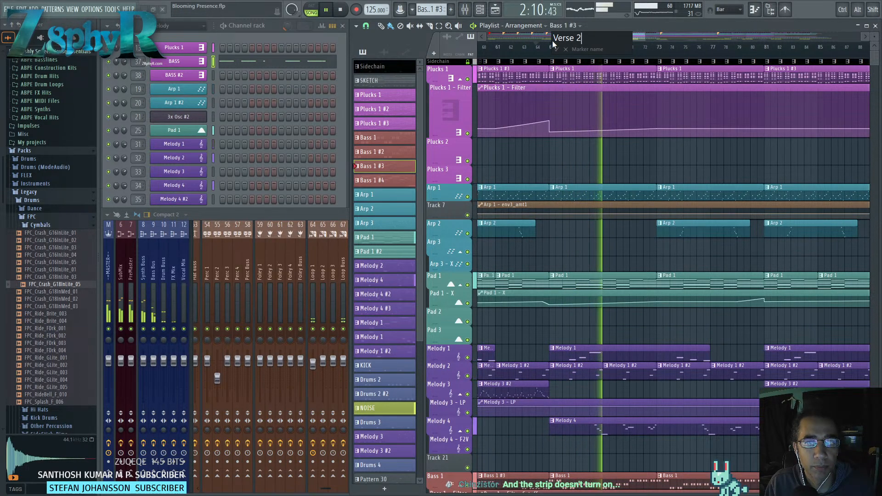
{"action": "key", "text": "Return"}
Delete the VERSE marker at bar 49 and rename the marker at bar 33 as Verse 1.
{"action": "scroll", "coordinate": [566, 79], "scroll_direction": "down", "scroll_amount": 4}
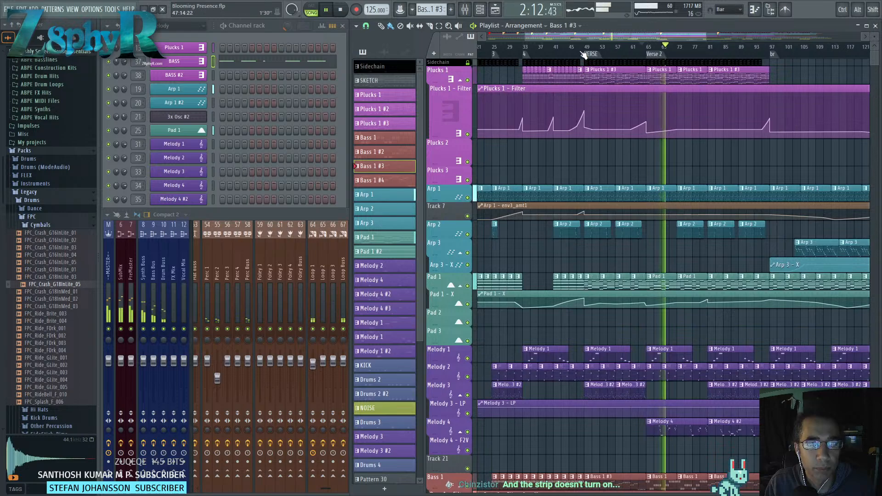
{"action": "right_click", "coordinate": [584, 53]}
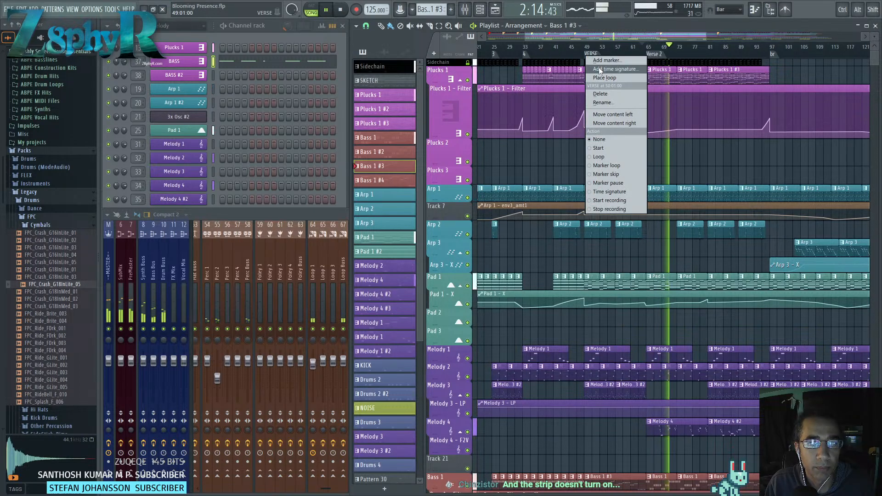
{"action": "left_click", "coordinate": [601, 94]}
{"action": "right_click", "coordinate": [524, 54]}
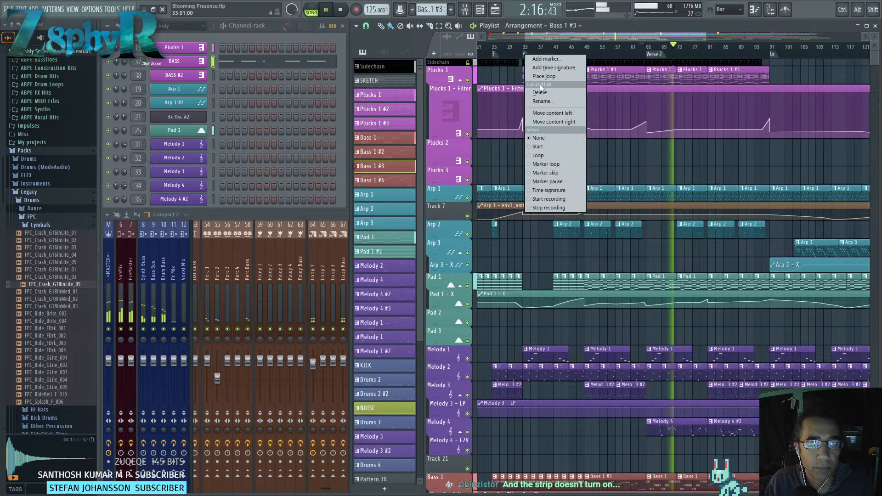
{"action": "left_click", "coordinate": [550, 97]}
{"action": "type", "text": "Verse 1"}
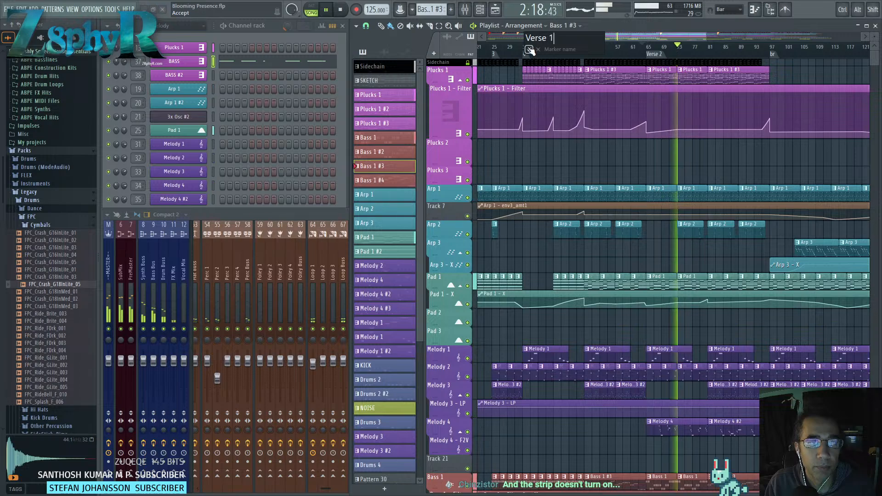
Delete the old markers at bars 25, 17 and 9, between START and Verse 1.
{"action": "scroll", "coordinate": [652, 146], "scroll_direction": "left", "scroll_amount": 5}
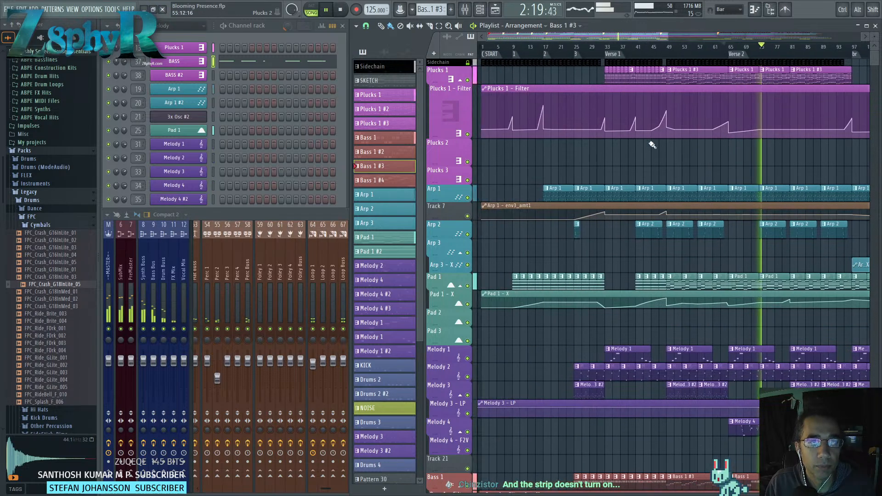
{"action": "right_click", "coordinate": [578, 56]}
{"action": "left_click", "coordinate": [592, 94]}
{"action": "right_click", "coordinate": [549, 56]}
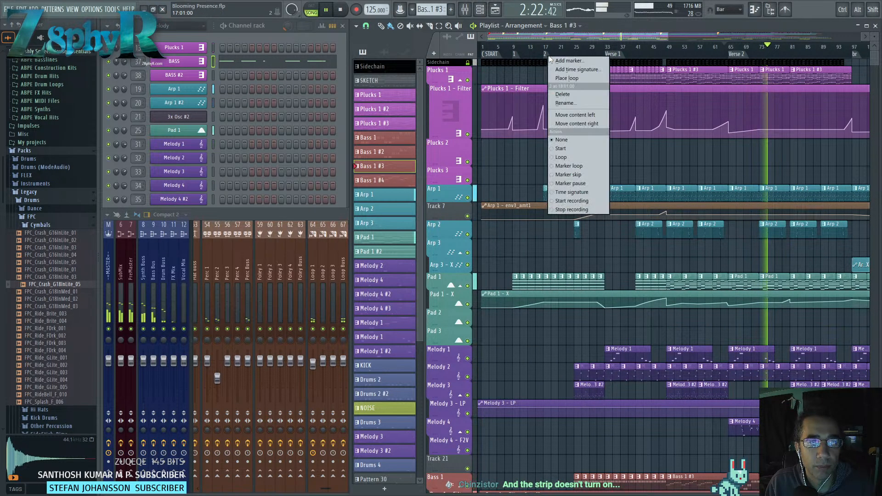
{"action": "left_click", "coordinate": [572, 93]}
{"action": "right_click", "coordinate": [516, 53]}
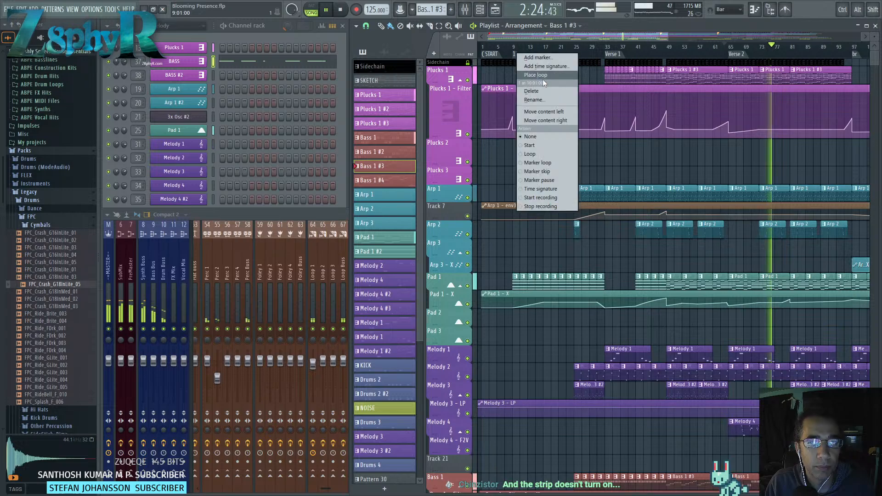
{"action": "left_click", "coordinate": [544, 90]}
Rename the marker at bar 97 as Bridge.
{"action": "scroll", "coordinate": [557, 128], "scroll_direction": "down", "scroll_amount": 8}
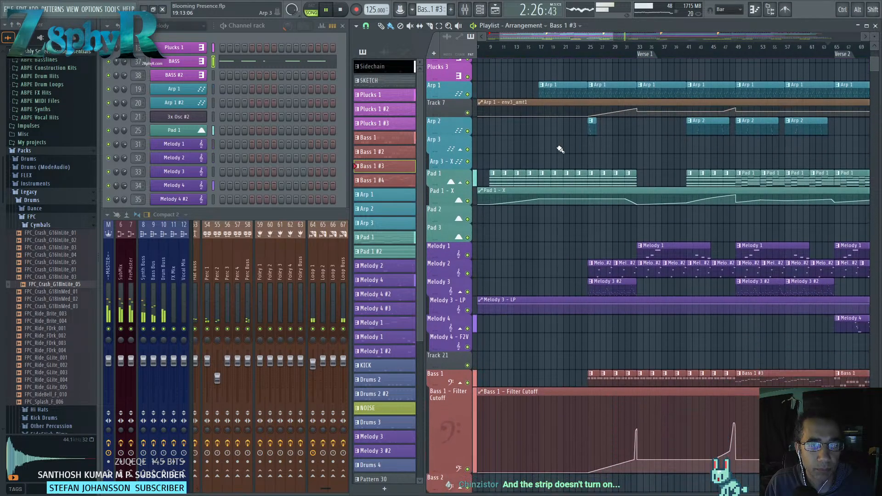
{"action": "scroll", "coordinate": [564, 155], "scroll_direction": "up", "scroll_amount": 6}
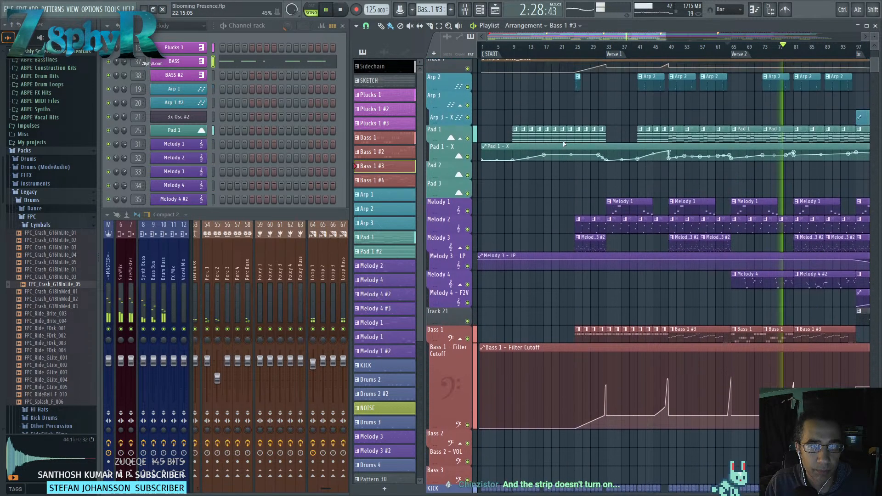
{"action": "scroll", "coordinate": [578, 141], "scroll_direction": "down", "scroll_amount": 3}
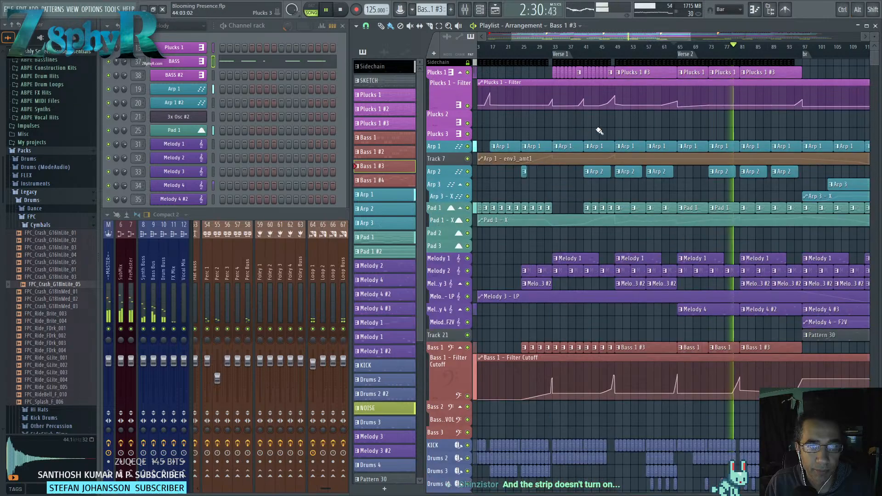
{"action": "scroll", "coordinate": [627, 131], "scroll_direction": "right", "scroll_amount": 8}
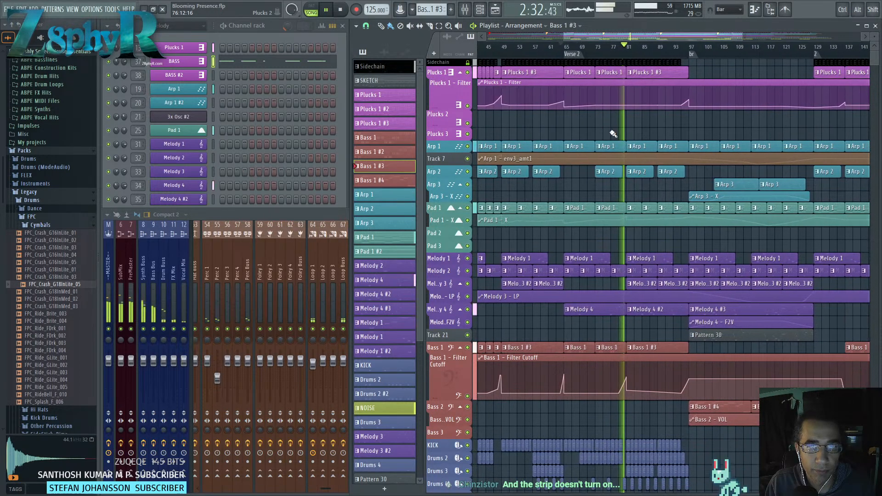
{"action": "right_click", "coordinate": [624, 53]}
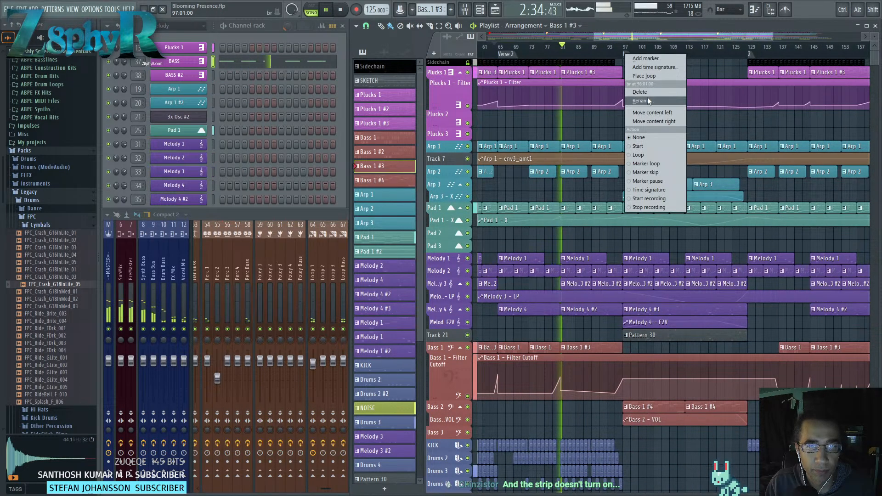
{"action": "left_click", "coordinate": [647, 97]}
{"action": "type", "text": "BN"}
{"action": "key", "text": "BackSpace"}
{"action": "type", "text": "ridge"}
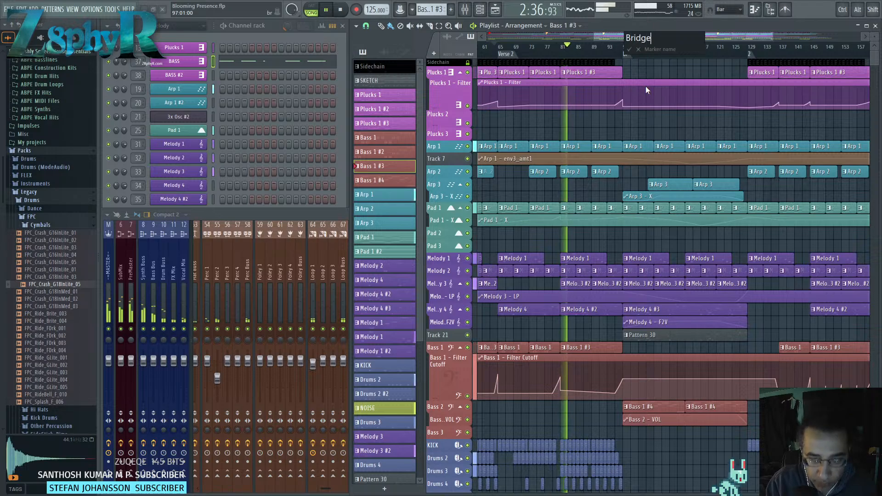
{"action": "key", "text": "Return"}
Rename the marker at bar 129 as Verse 3 and add a marker named Outro at bar 161.
{"action": "scroll", "coordinate": [735, 138], "scroll_direction": "right", "scroll_amount": 8}
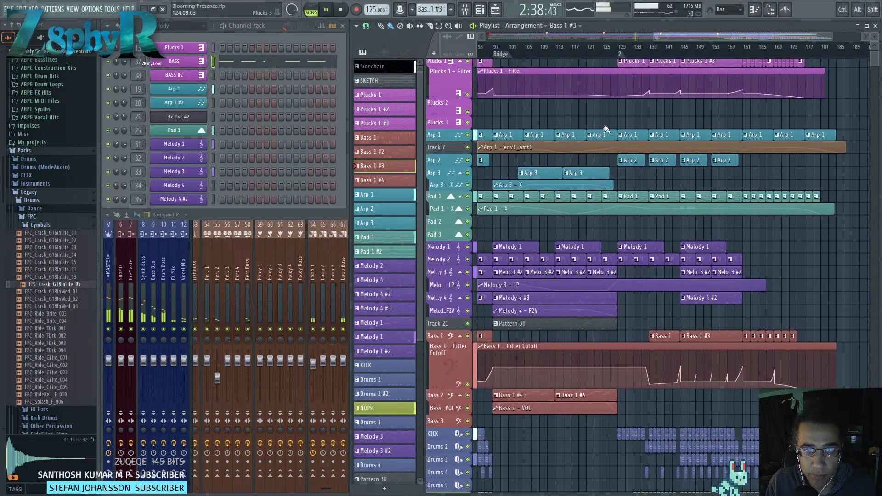
{"action": "right_click", "coordinate": [620, 54]}
{"action": "left_click", "coordinate": [649, 100]}
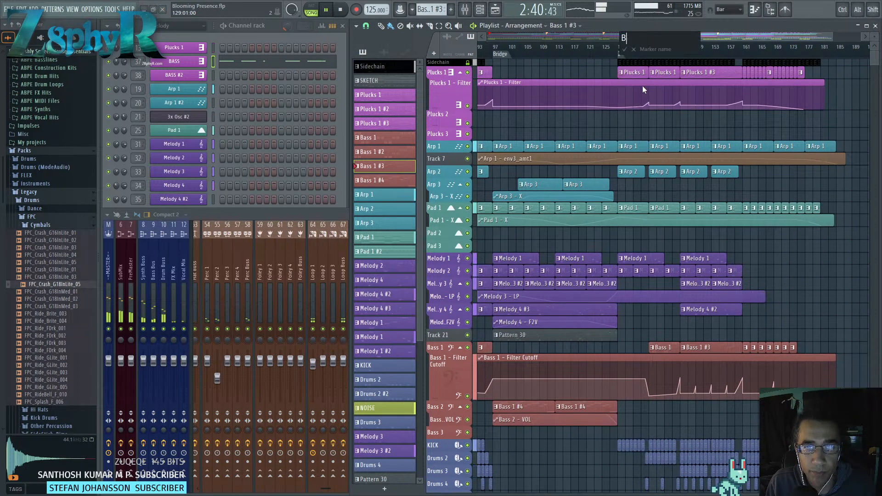
{"action": "type", "text": "Berse 3"}
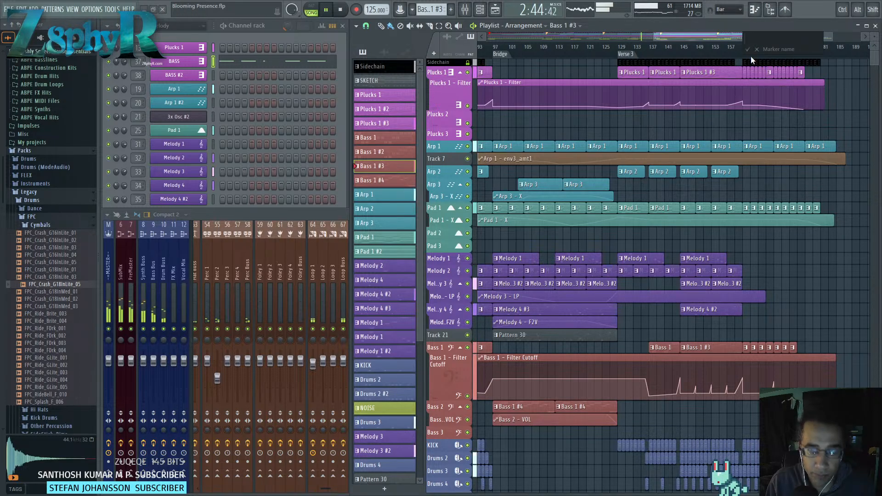
{"action": "type", "text": "Outro"}
{"action": "key", "text": "Return"}
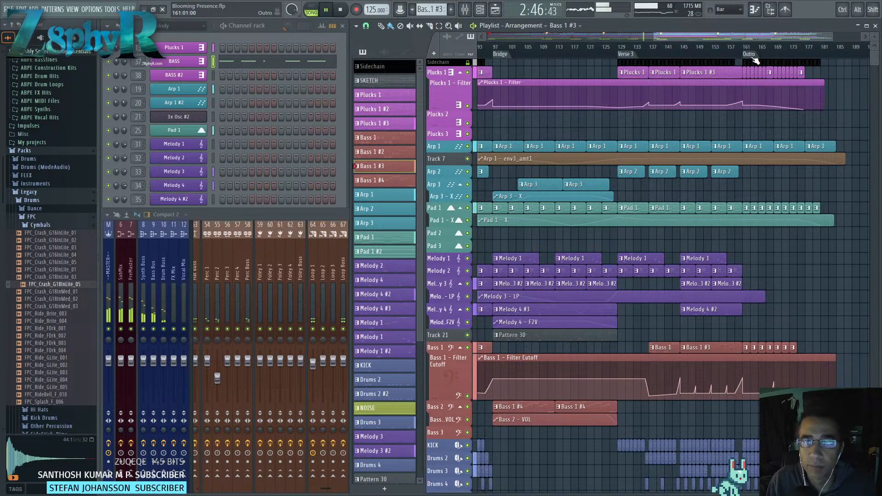
Review the bass, drum, loop and noise tracks around the END marker and save the project.
{"action": "scroll", "coordinate": [778, 130], "scroll_direction": "right", "scroll_amount": 3}
{"action": "scroll", "coordinate": [801, 102], "scroll_direction": "up", "scroll_amount": 4}
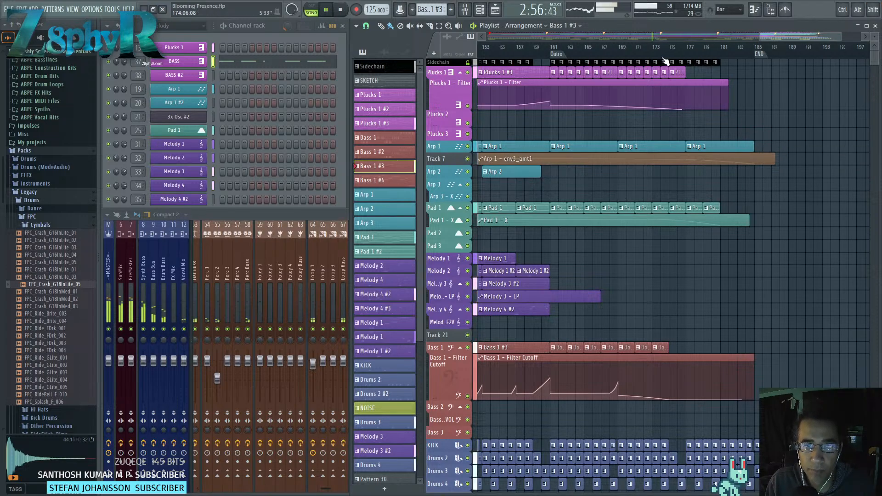
{"action": "scroll", "coordinate": [740, 124], "scroll_direction": "down", "scroll_amount": 8}
{"action": "scroll", "coordinate": [767, 147], "scroll_direction": "up", "scroll_amount": 3}
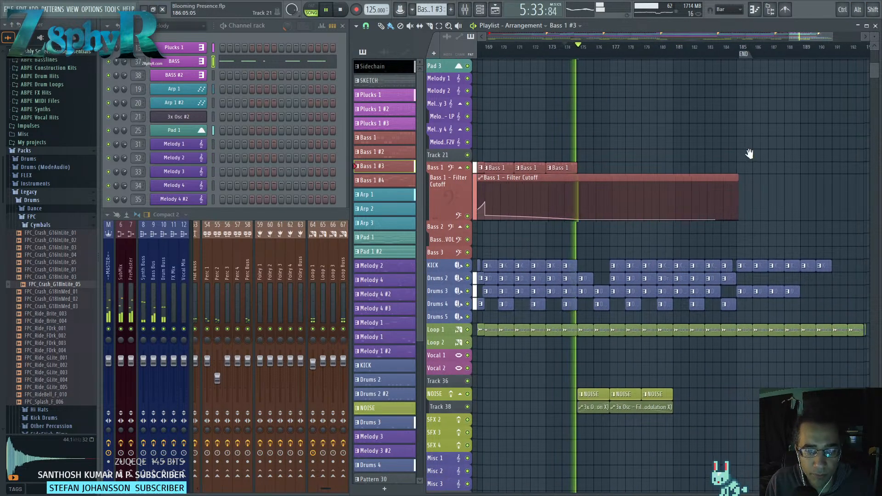
{"action": "scroll", "coordinate": [749, 158], "scroll_direction": "down", "scroll_amount": 1}
{"action": "scroll", "coordinate": [751, 159], "scroll_direction": "down", "scroll_amount": 1}
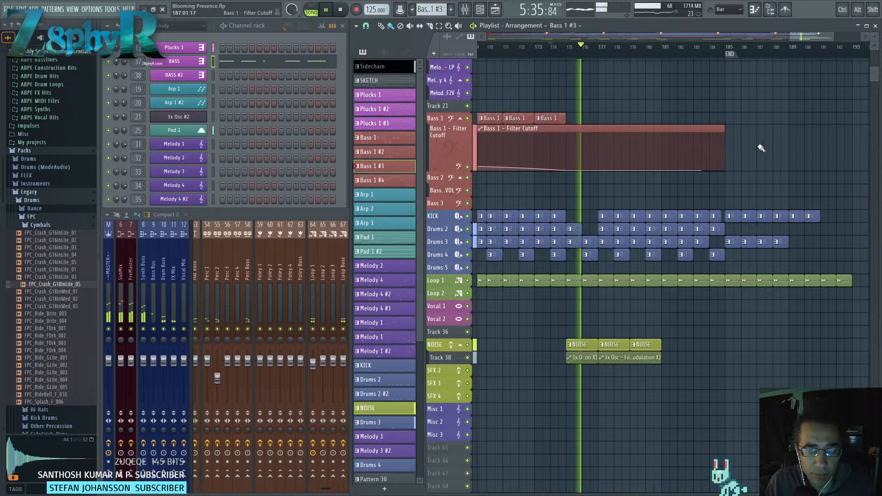
{"action": "left_click_drag", "start_coordinate": [749, 169], "coordinate": [707, 158]}
{"action": "scroll", "coordinate": [724, 193], "scroll_direction": "up", "scroll_amount": 2}
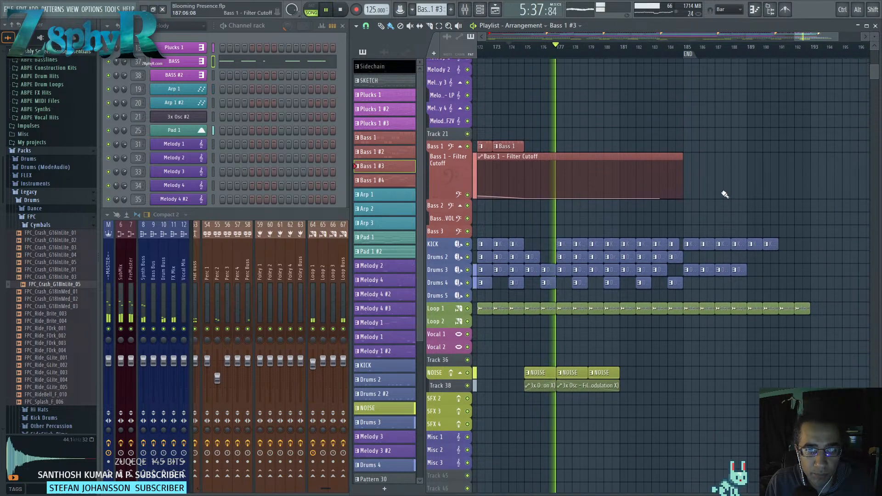
{"action": "scroll", "coordinate": [724, 196], "scroll_direction": "down", "scroll_amount": 2}
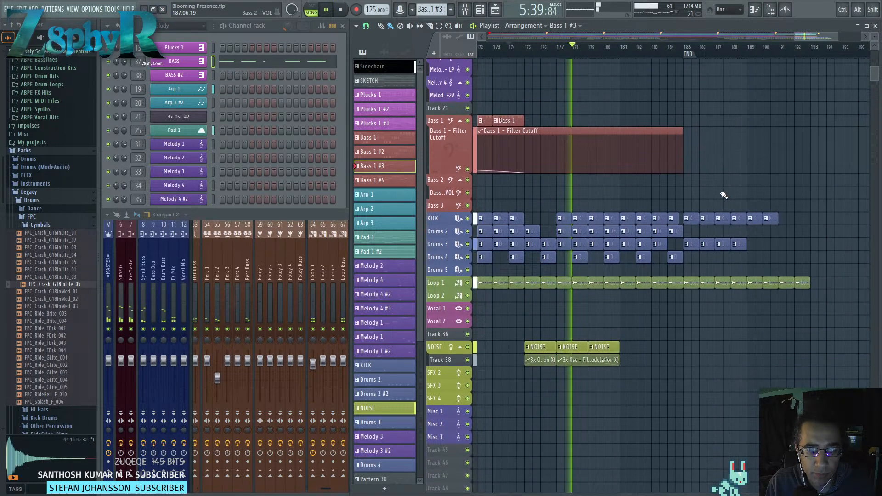
{"action": "scroll", "coordinate": [671, 294], "scroll_direction": "down", "scroll_amount": 2}
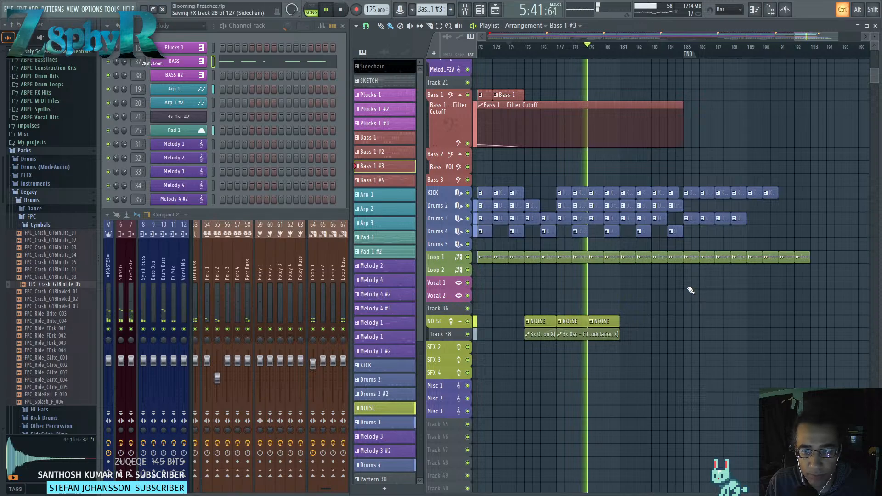
Move the END marker to bar 189.
{"action": "scroll", "coordinate": [704, 280], "scroll_direction": "up", "scroll_amount": 10}
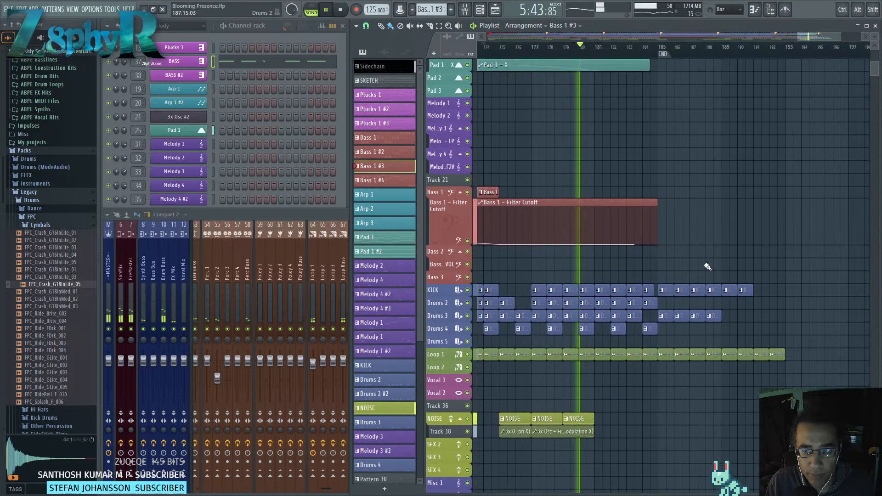
{"action": "scroll", "coordinate": [704, 267], "scroll_direction": "up", "scroll_amount": 5}
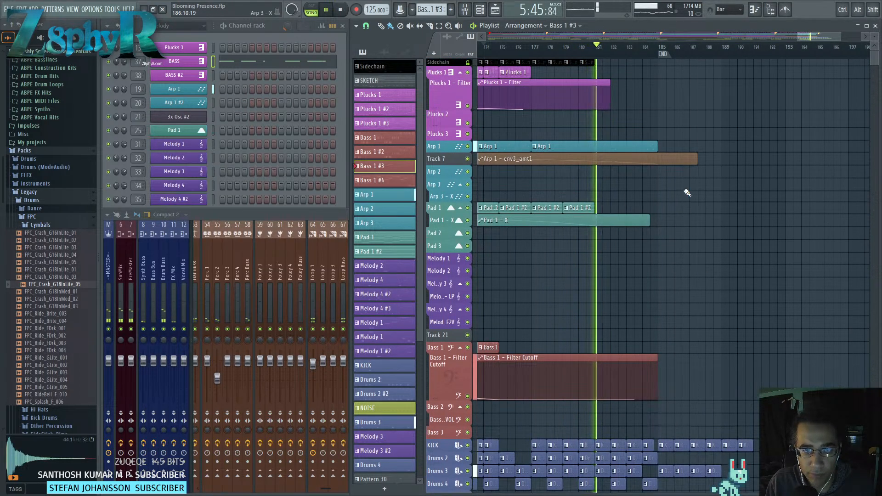
{"action": "scroll", "coordinate": [661, 115], "scroll_direction": "right", "scroll_amount": 2}
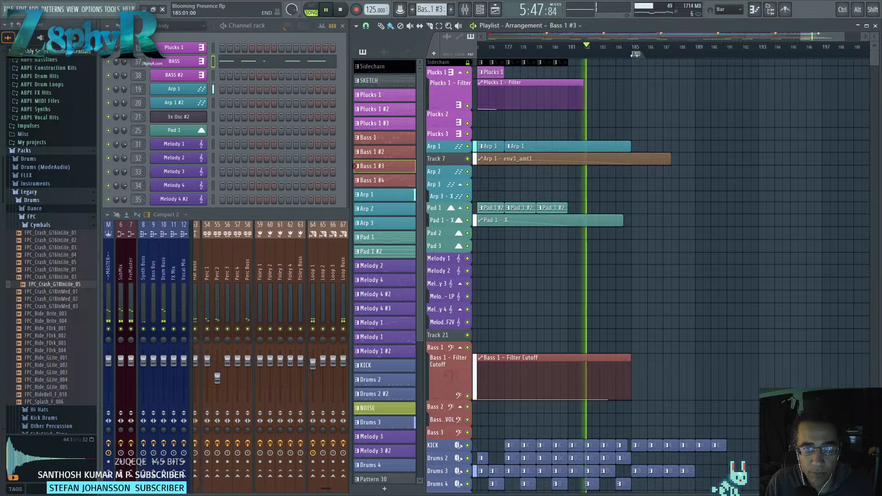
{"action": "scroll", "coordinate": [721, 118], "scroll_direction": "down", "scroll_amount": 8}
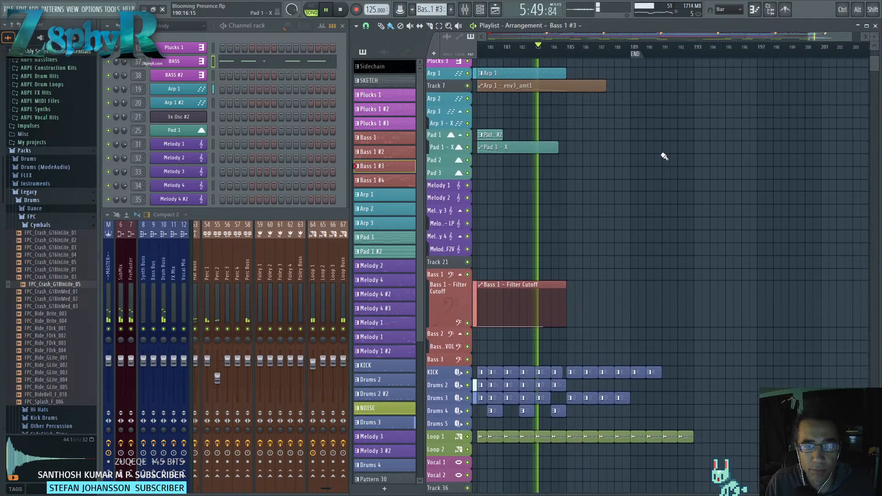
Delete the Drums 3 clips from bar 181 onward and the Loop 1 and KICK clips beyond the END marker at bar 189.
{"action": "left_click_drag", "start_coordinate": [627, 252], "coordinate": [733, 203]}
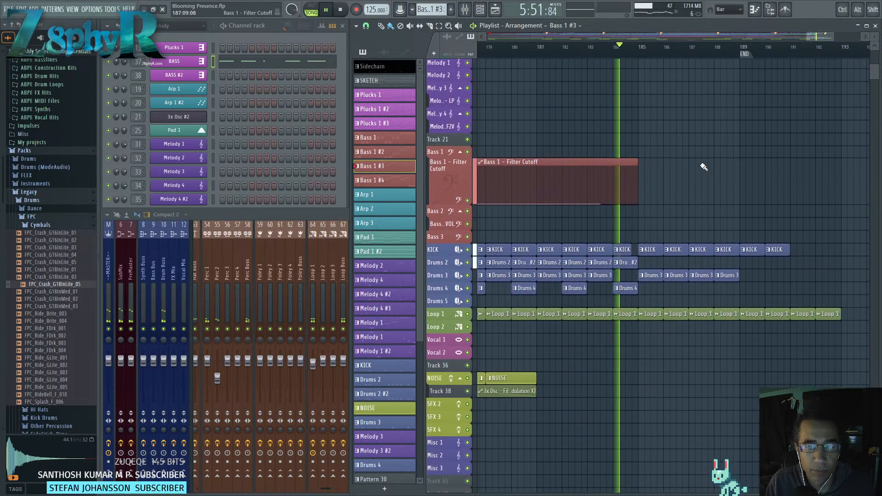
{"action": "left_click_drag", "start_coordinate": [688, 240], "coordinate": [738, 207]}
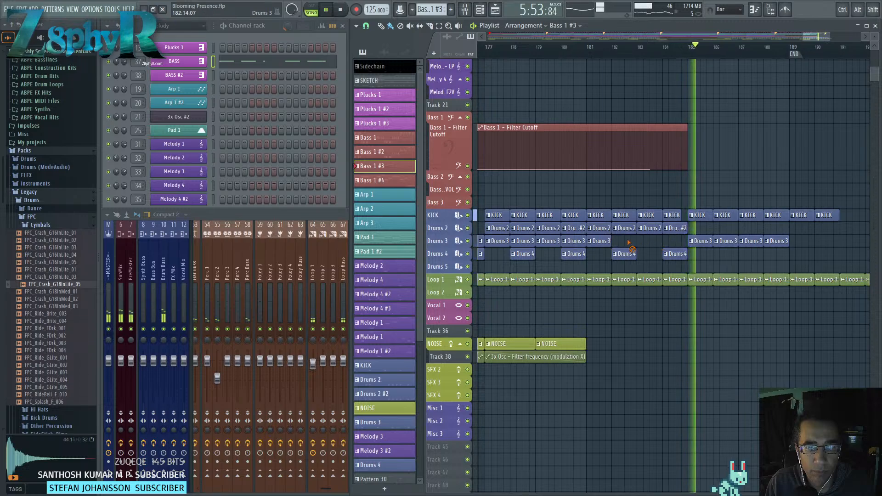
{"action": "left_click_drag", "start_coordinate": [750, 175], "coordinate": [627, 186]}
{"action": "left_click_drag", "start_coordinate": [689, 276], "coordinate": [771, 274]}
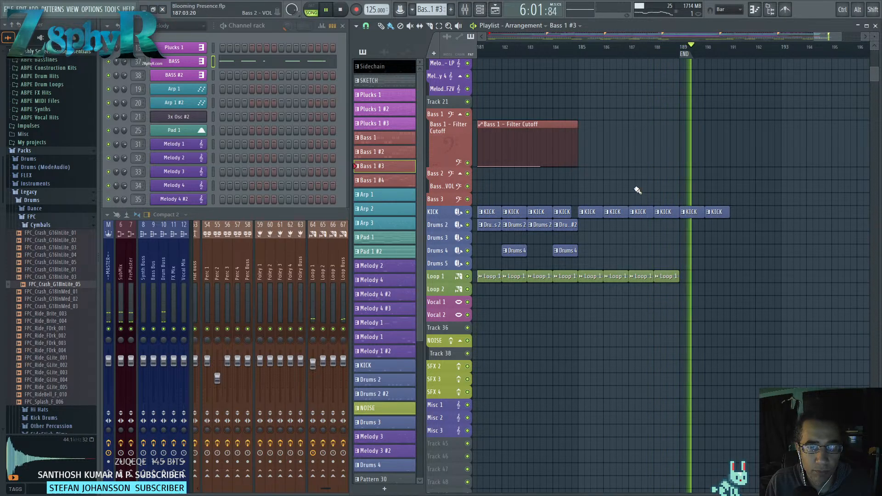
{"action": "right_click", "coordinate": [690, 212]}
{"action": "right_click", "coordinate": [716, 212]}
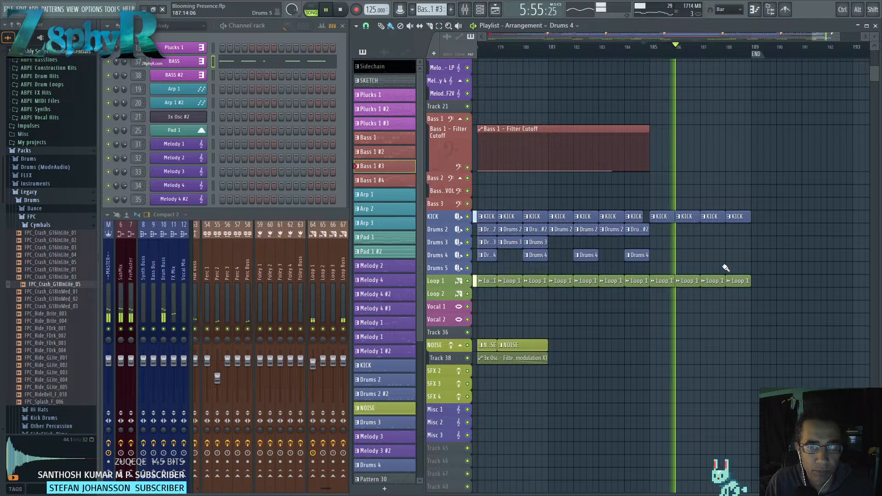
Delete the Loop 1 clips at bars 187 and 188 and cut off the second half of the KICK clip at bar 188.
{"action": "right_click", "coordinate": [735, 281]}
{"action": "right_click", "coordinate": [714, 280]}
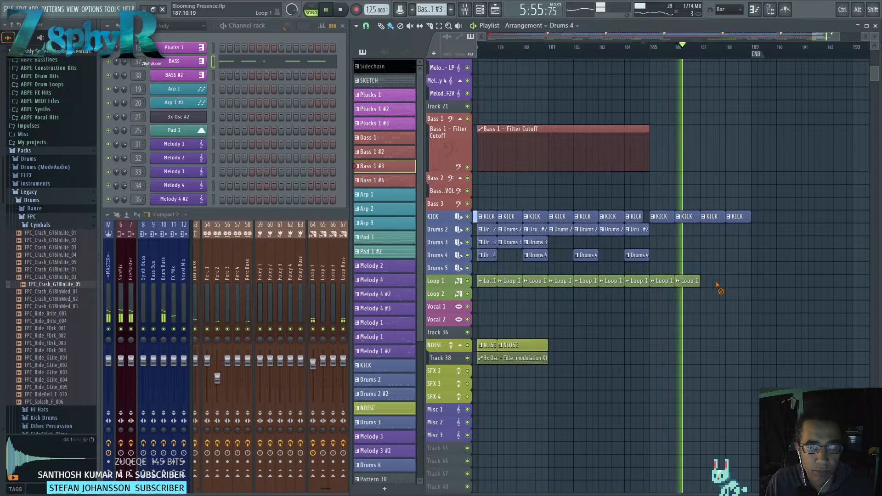
{"action": "left_click_drag", "start_coordinate": [741, 206], "coordinate": [739, 223]}
{"action": "right_click", "coordinate": [744, 216]}
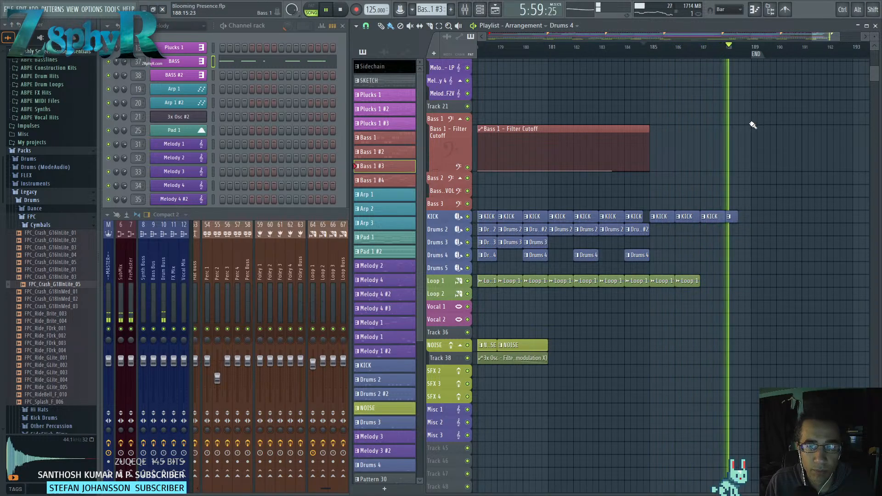
Copy the VEDM Crash 019 clip from bar 153 to bar 189 on SFX 4 and move the END marker to the copy's end.
{"action": "scroll", "coordinate": [744, 165], "scroll_direction": "down", "scroll_amount": 3}
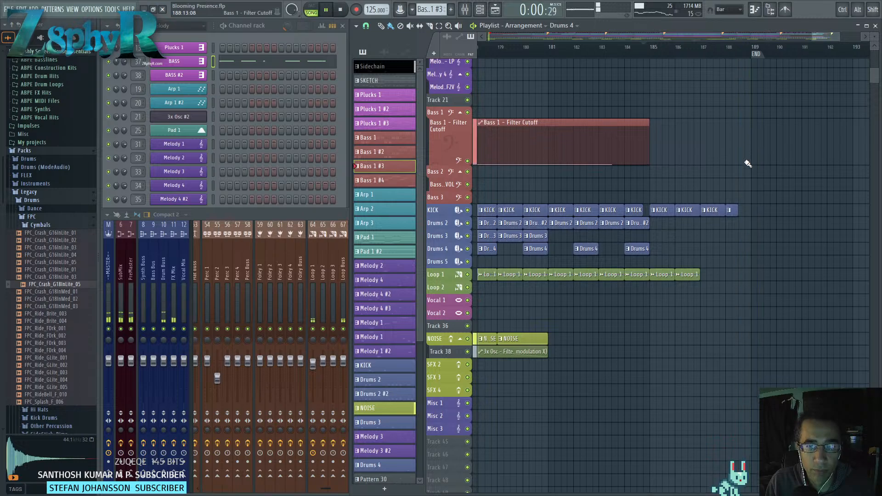
{"action": "scroll", "coordinate": [712, 205], "scroll_direction": "down", "scroll_amount": 4}
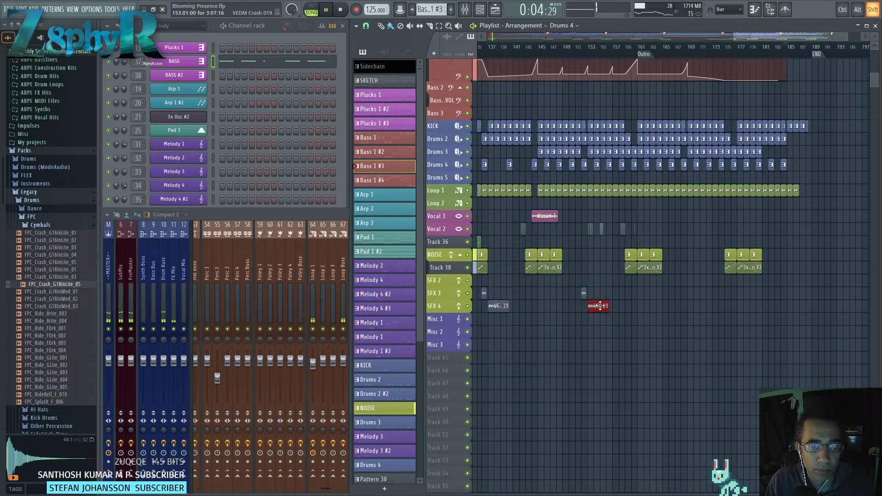
{"action": "scroll", "coordinate": [714, 289], "scroll_direction": "up", "scroll_amount": 3}
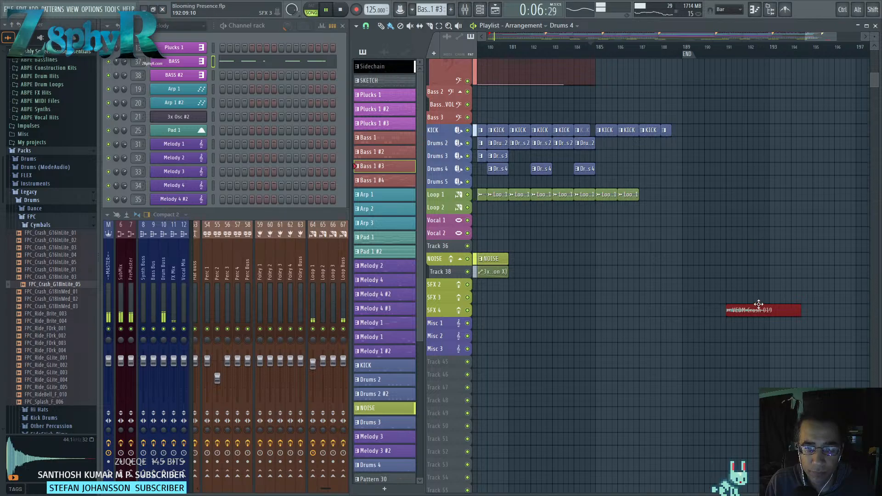
{"action": "left_click", "coordinate": [716, 309]}
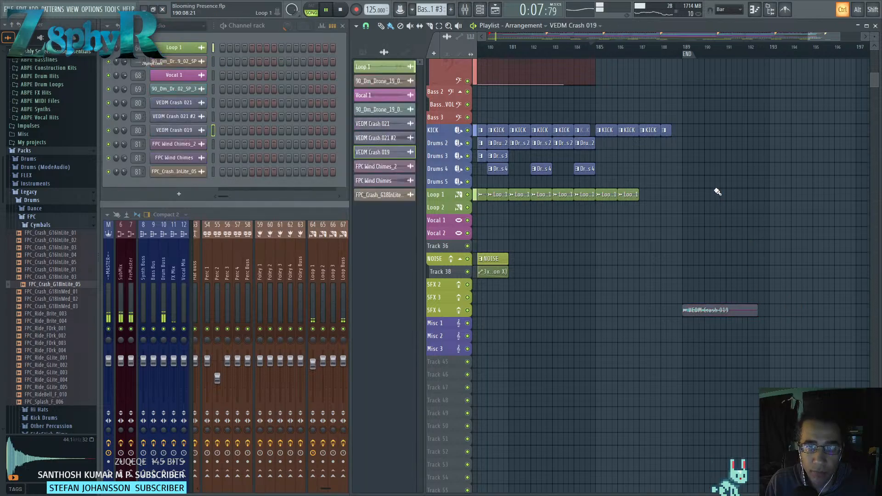
{"action": "left_click", "coordinate": [661, 57]}
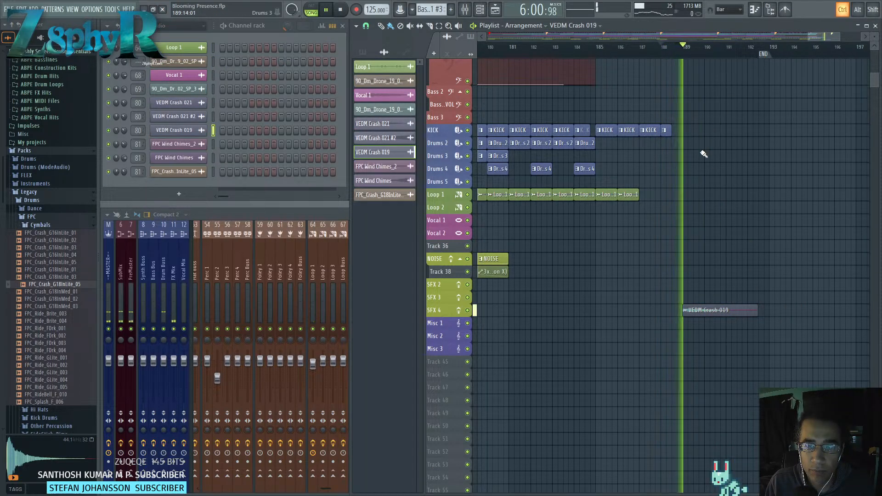
{"action": "scroll", "coordinate": [704, 296], "scroll_direction": "up", "scroll_amount": 2}
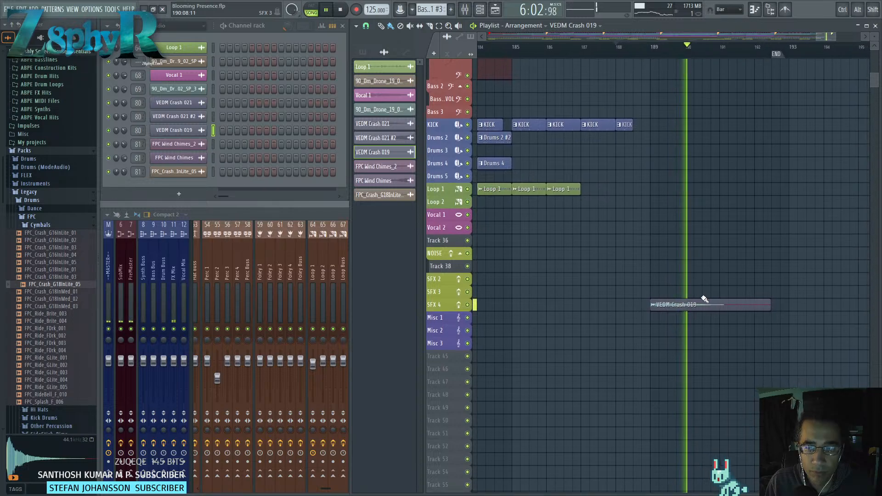
Try the VEDM Crash 019 clip at bar 188 on SFX 4, then return it to bar 189 and audition the ending.
{"action": "left_click_drag", "start_coordinate": [701, 305], "coordinate": [669, 305]}
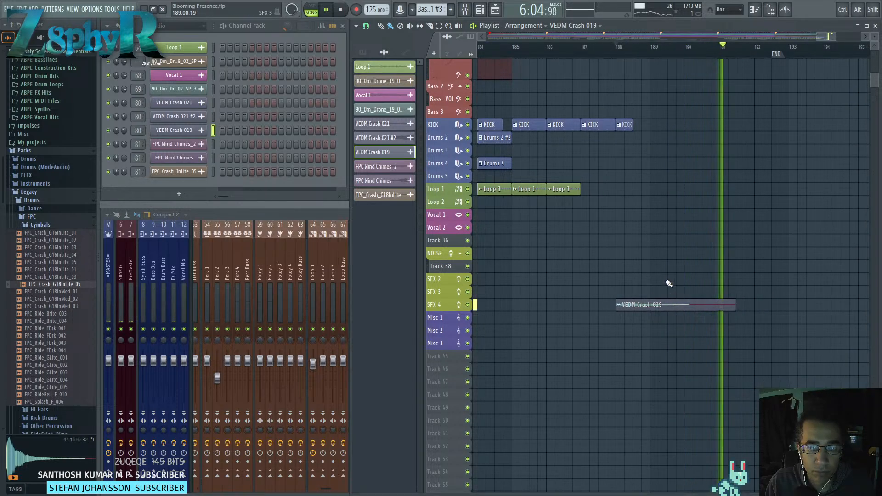
{"action": "left_click", "coordinate": [561, 57]}
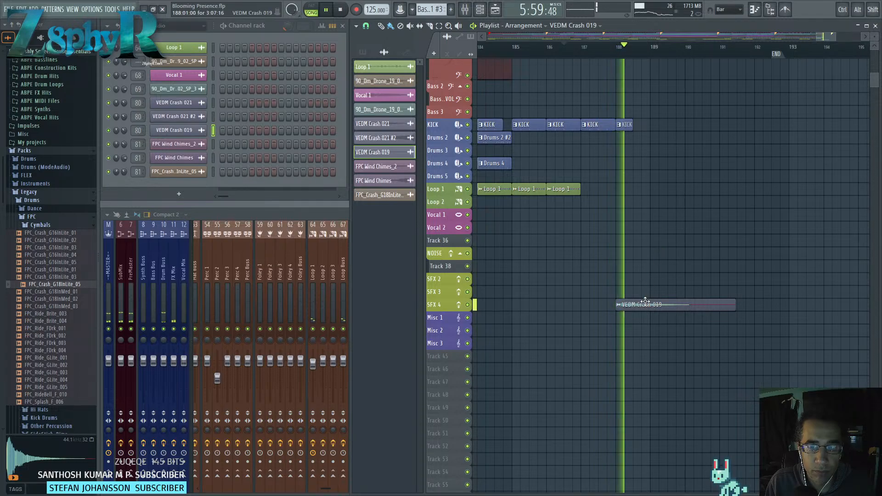
{"action": "left_click_drag", "start_coordinate": [645, 301], "coordinate": [679, 293]}
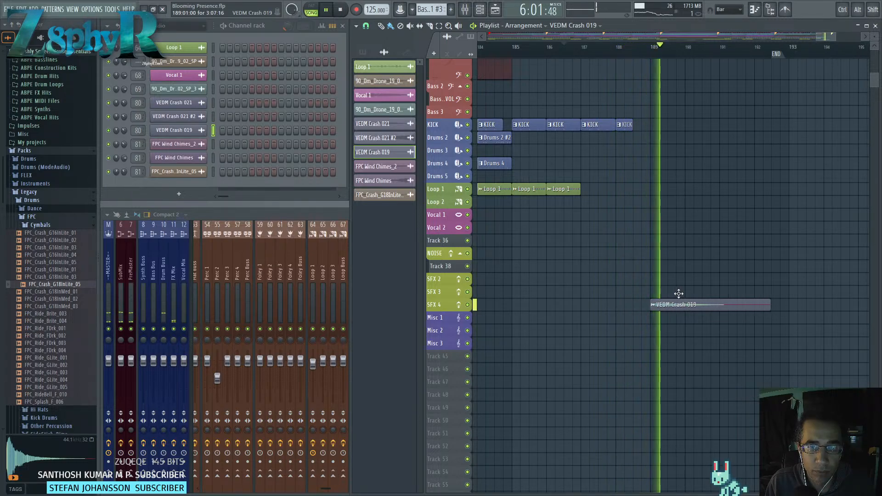
{"action": "key", "text": "space"}
{"action": "key", "text": "space"}
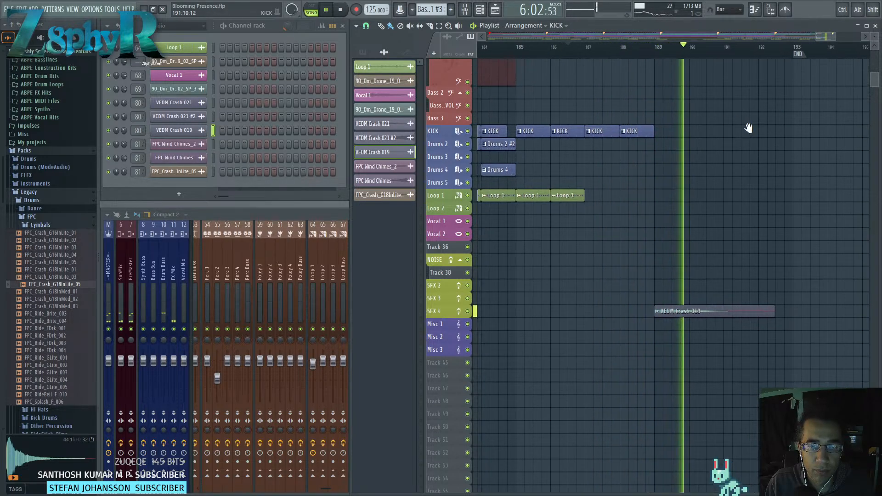
Make the VEDM Crash 019 clip at bar 189 unique and audition it with a raised pitch.
{"action": "right_click", "coordinate": [661, 316]}
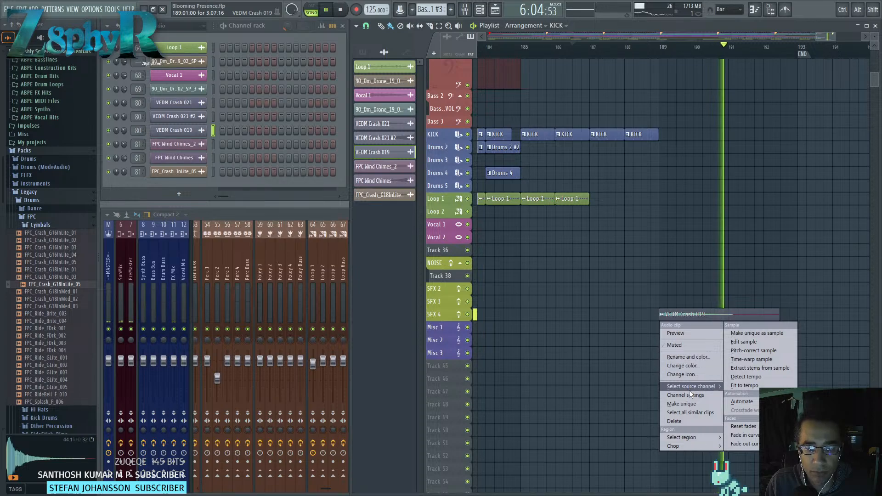
{"action": "left_click", "coordinate": [682, 403]}
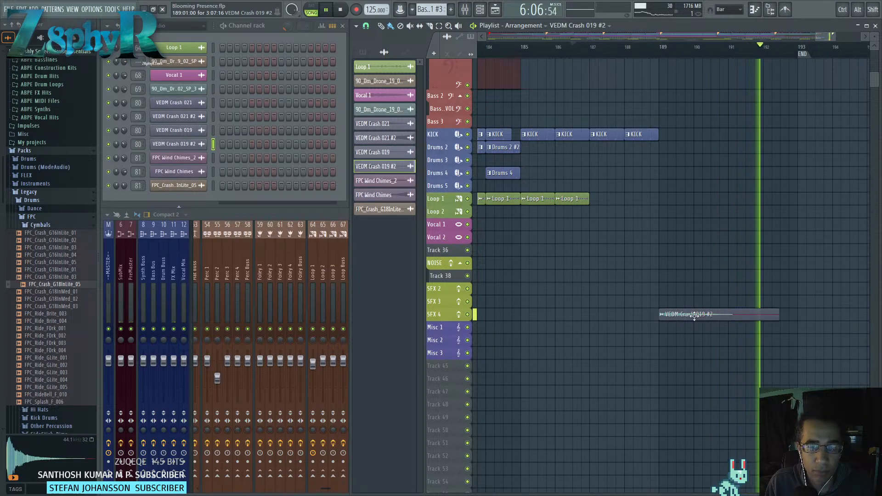
{"action": "double_click", "coordinate": [694, 316]}
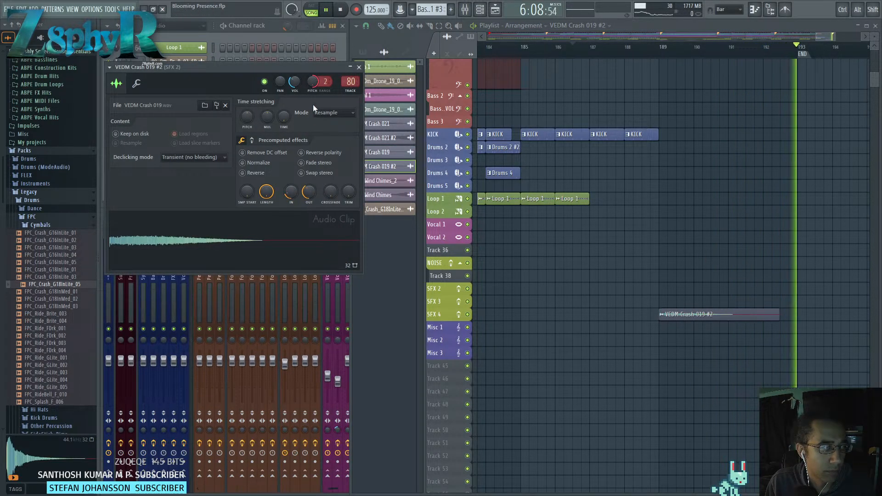
{"action": "left_click", "coordinate": [724, 101], "text": "ctrl"}
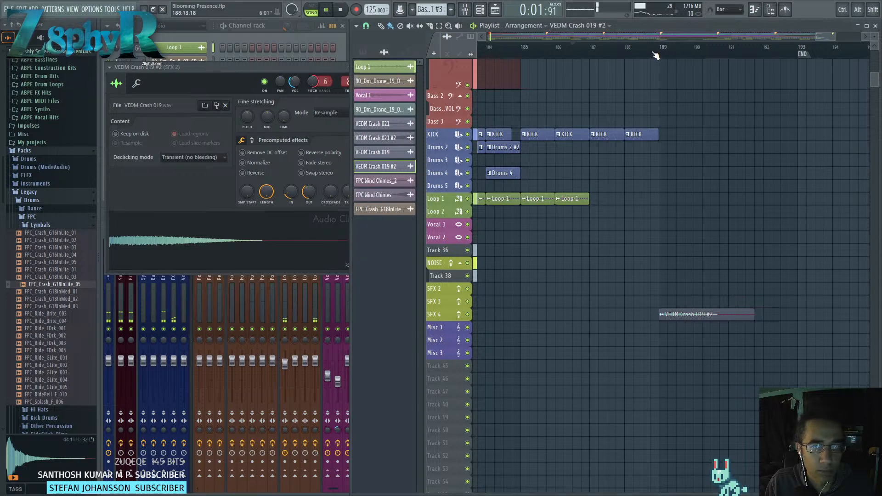
{"action": "left_click", "coordinate": [653, 51]}
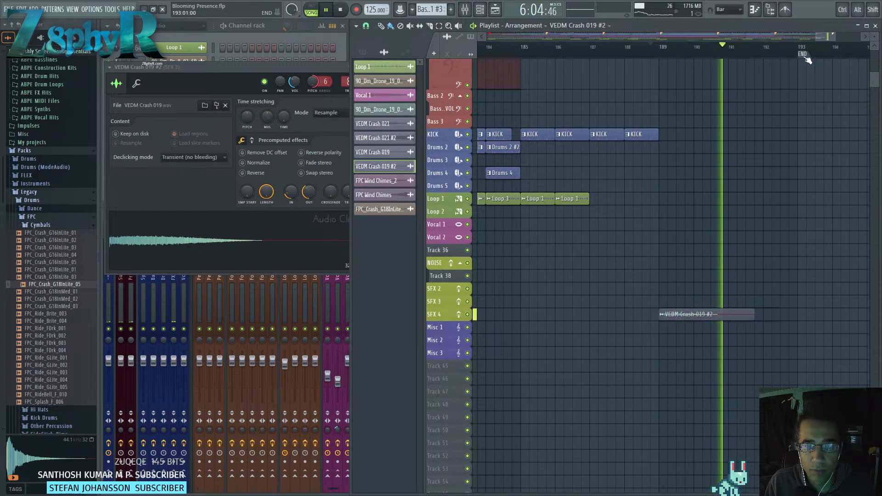
Return the VEDM Crash 019 #2 clip to its original pitch, audition the ending and close the clip's settings.
{"action": "left_click_drag", "start_coordinate": [313, 81], "coordinate": [312, 95]}
{"action": "left_click", "coordinate": [652, 50]}
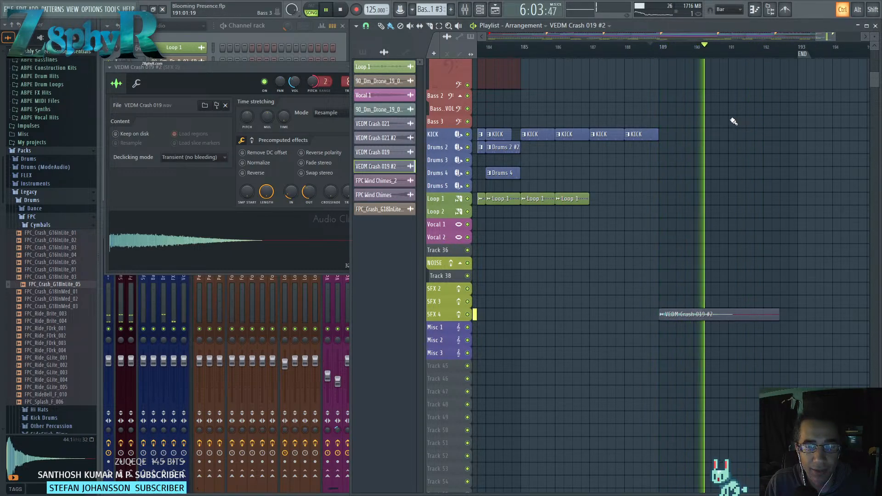
{"action": "left_click", "coordinate": [649, 46]}
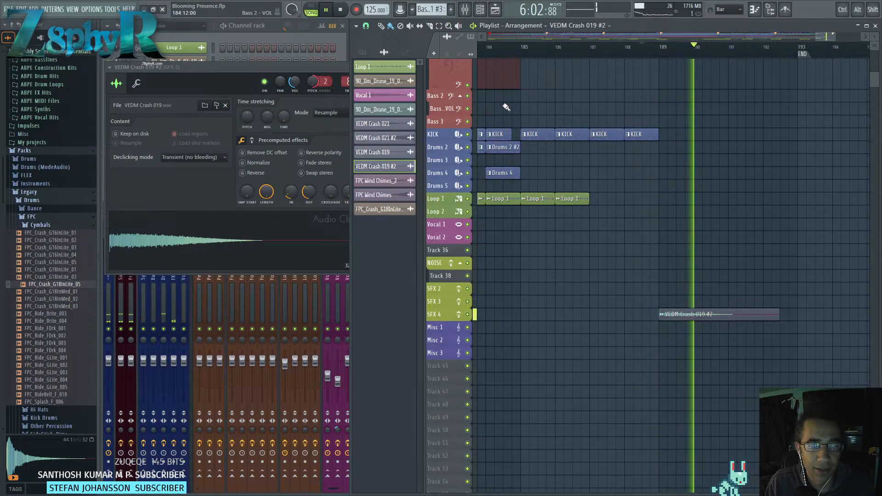
{"action": "left_click", "coordinate": [332, 65]}
{"action": "left_click", "coordinate": [360, 68]}
Replace the VEDM Crash 019 #2 clip at bar 189 with a copy of the FPC_Crash_G18InLite_05 clip from bar 113 on Misc 3.
{"action": "scroll", "coordinate": [679, 222], "scroll_direction": "down", "scroll_amount": 8}
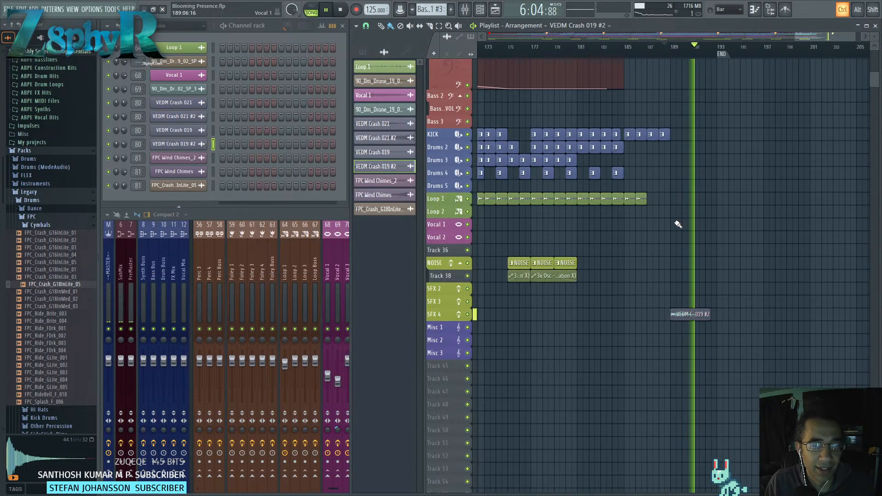
{"action": "left_click_drag", "start_coordinate": [707, 230], "coordinate": [863, 199]}
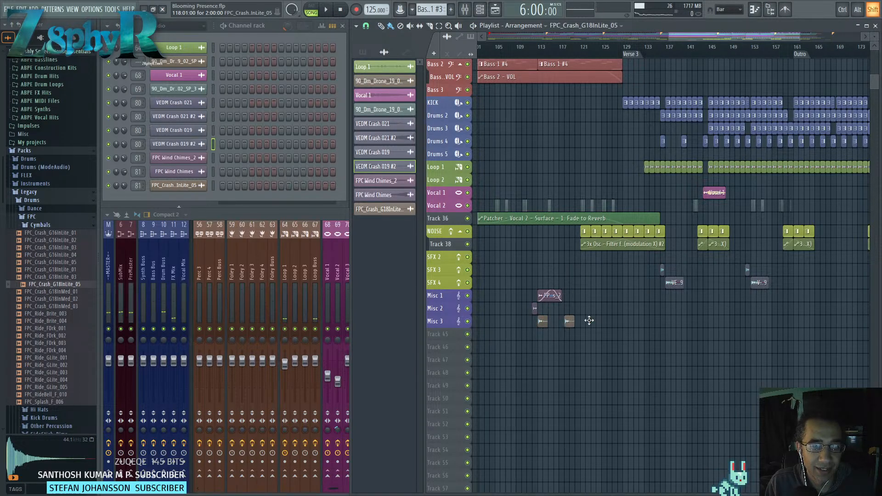
{"action": "left_click_drag", "start_coordinate": [589, 320], "coordinate": [704, 320]}
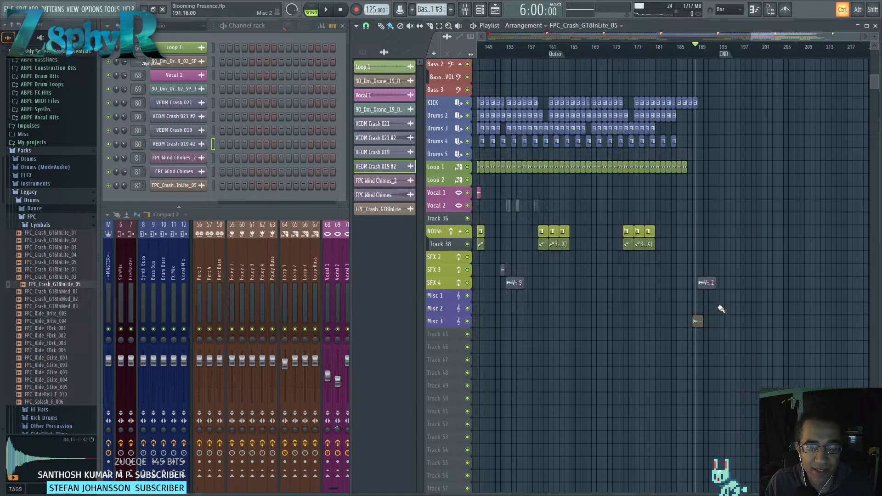
{"action": "scroll", "coordinate": [723, 307], "scroll_direction": "up", "scroll_amount": 4}
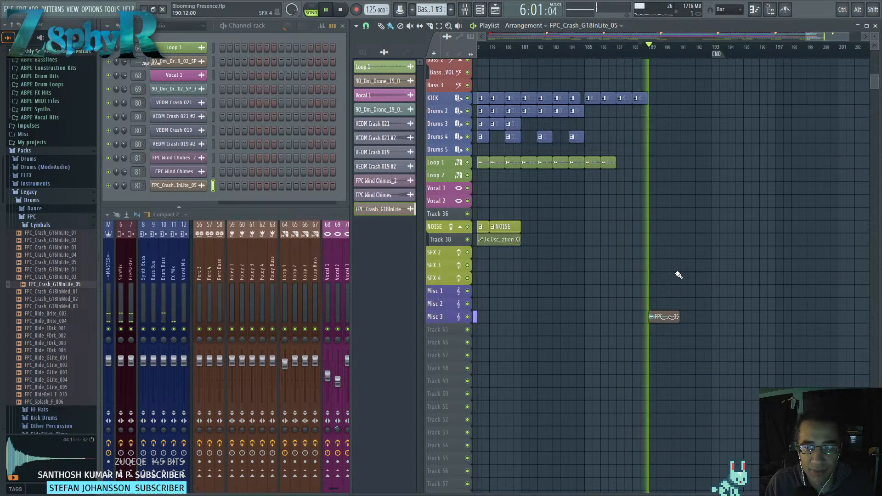
Open the settings of the FPC_Crash_G18InLite_05 clip at bar 189, shorten the clip to one bar and audition it.
{"action": "double_click", "coordinate": [658, 317]}
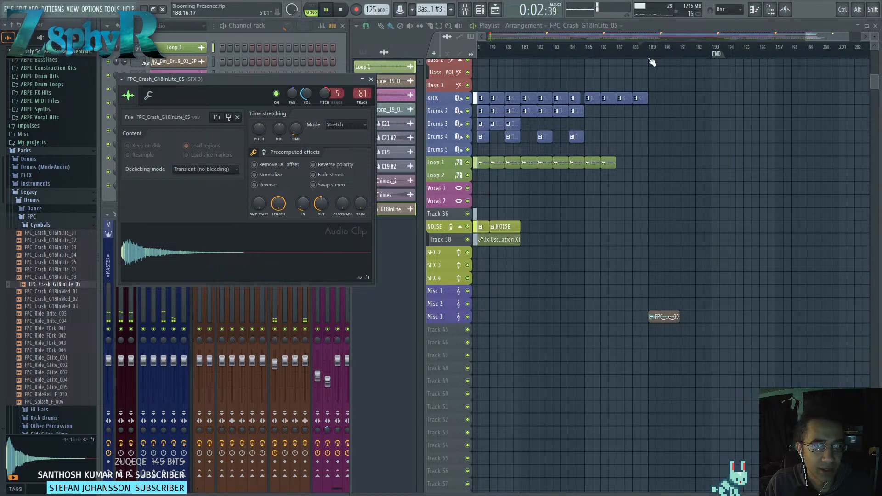
{"action": "left_click", "coordinate": [639, 49]}
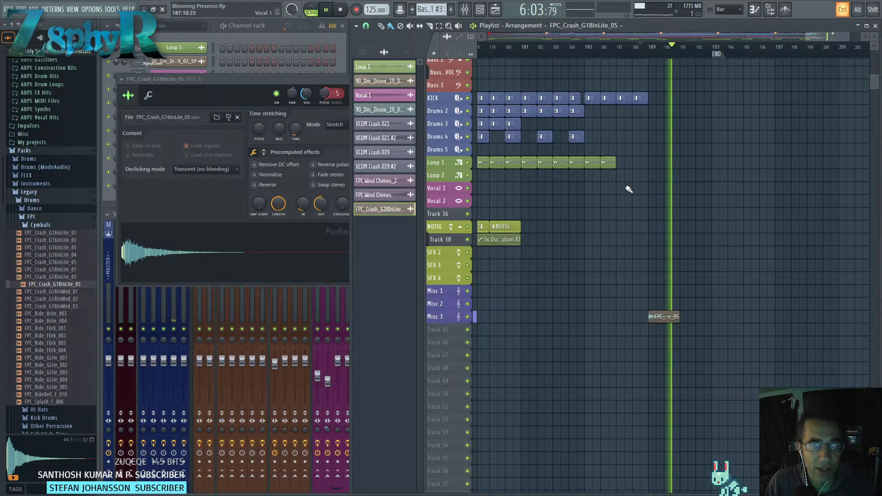
{"action": "scroll", "coordinate": [708, 322], "scroll_direction": "up", "scroll_amount": 4}
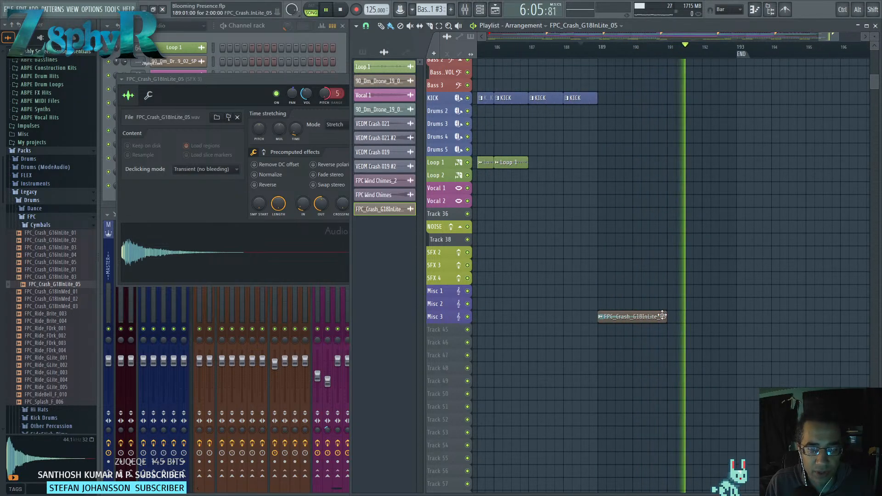
{"action": "left_click_drag", "start_coordinate": [670, 317], "coordinate": [634, 316]}
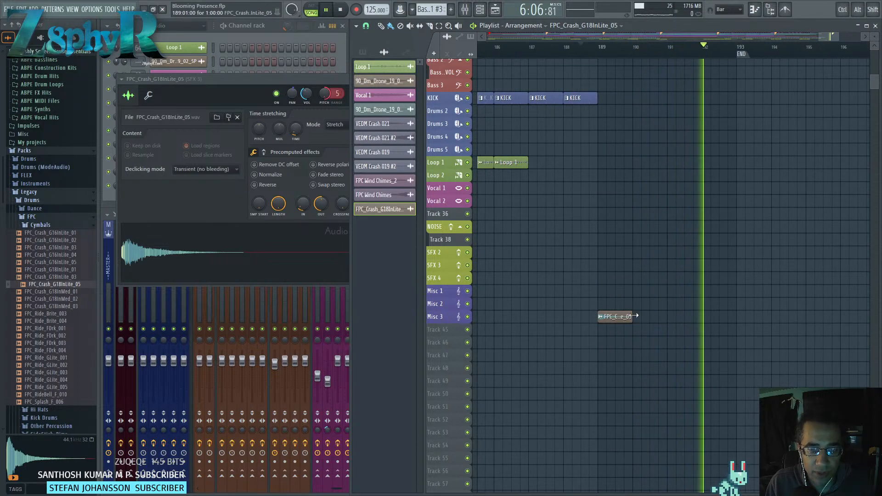
{"action": "left_click", "coordinate": [590, 49]}
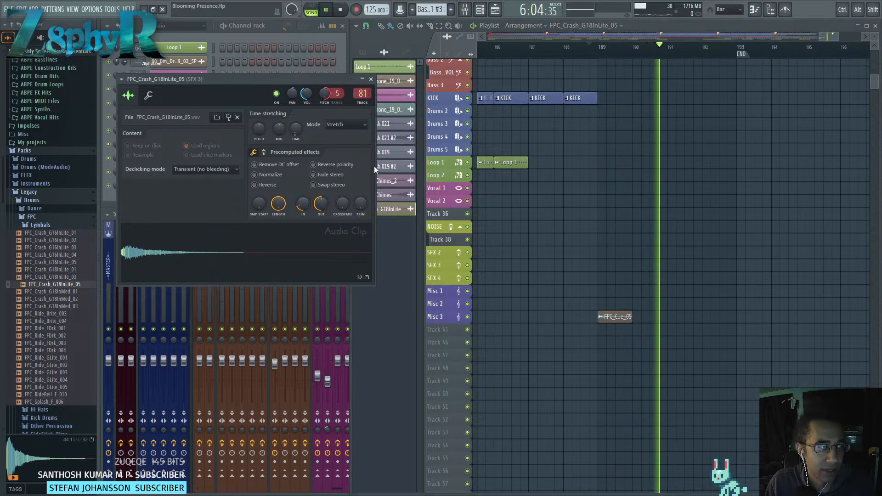
{"action": "left_click", "coordinate": [599, 49]}
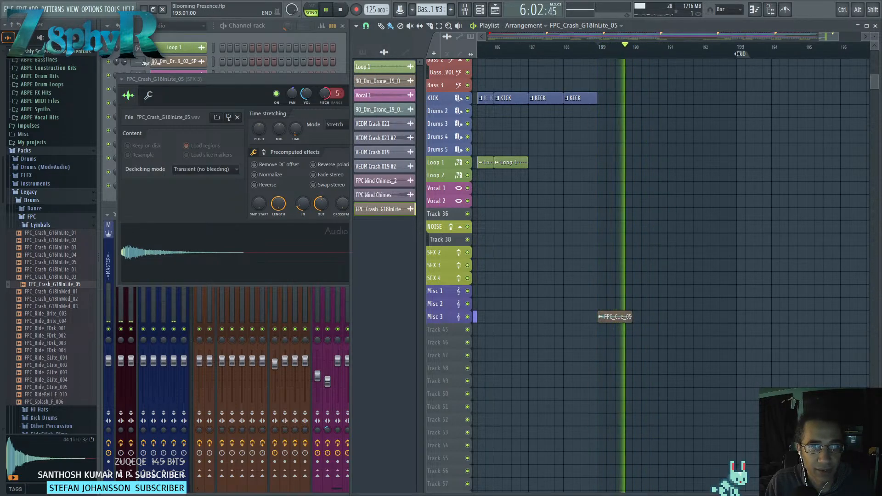
Replace the FPC_Crash_G18InLite_05 clip at bar 189 with a copy of the VEDM Crash 019 clip from bar 153, placed on SFX 4.
{"action": "scroll", "coordinate": [659, 197], "scroll_direction": "down", "scroll_amount": 5}
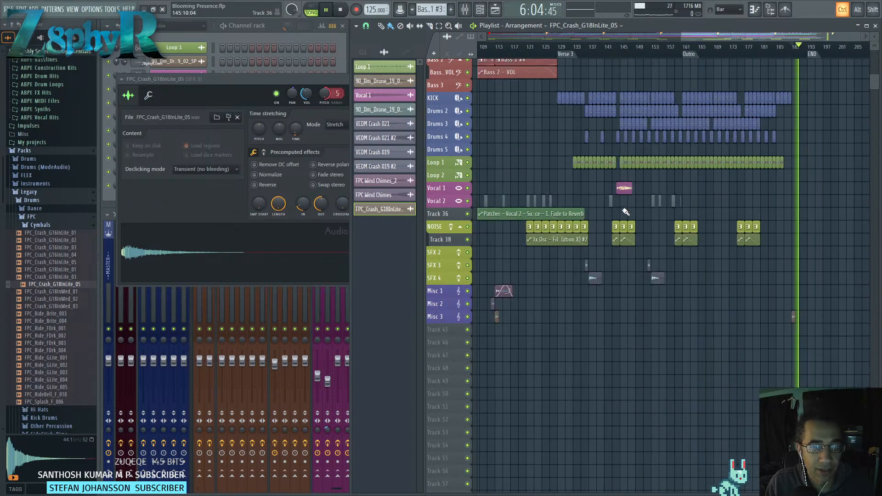
{"action": "scroll", "coordinate": [556, 306], "scroll_direction": "up", "scroll_amount": 6}
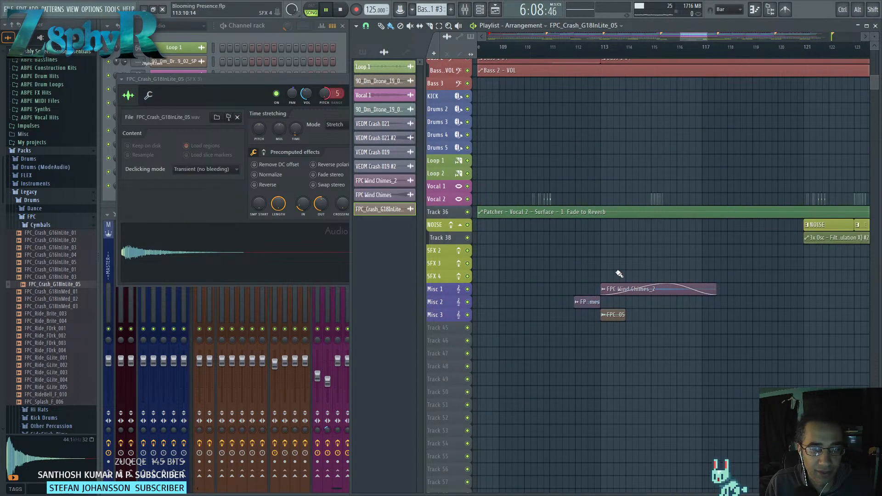
{"action": "scroll", "coordinate": [630, 271], "scroll_direction": "down", "scroll_amount": 5}
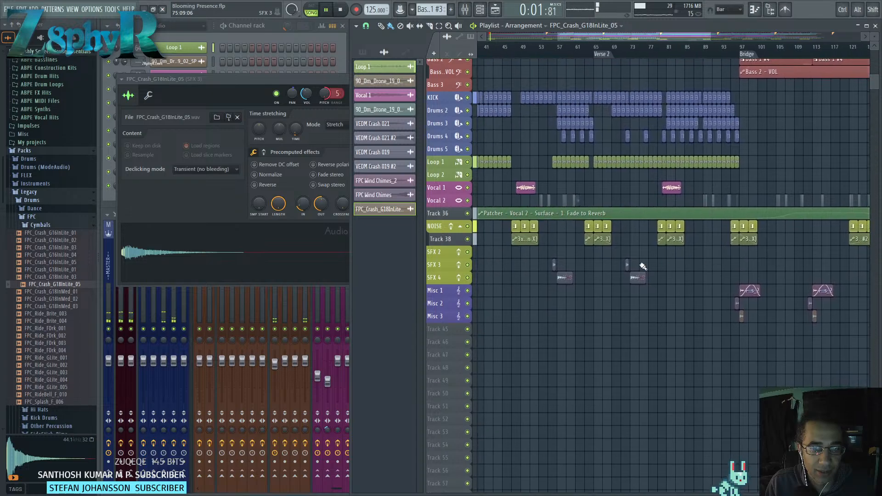
{"action": "left_click_drag", "start_coordinate": [643, 267], "coordinate": [774, 263]}
{"action": "left_click_drag", "start_coordinate": [597, 252], "coordinate": [634, 268]}
{"action": "left_click_drag", "start_coordinate": [778, 260], "coordinate": [597, 276]}
{"action": "left_click_drag", "start_coordinate": [805, 295], "coordinate": [618, 272]}
{"action": "left_click_drag", "start_coordinate": [800, 256], "coordinate": [606, 259]}
{"action": "left_click_drag", "start_coordinate": [671, 228], "coordinate": [612, 232]}
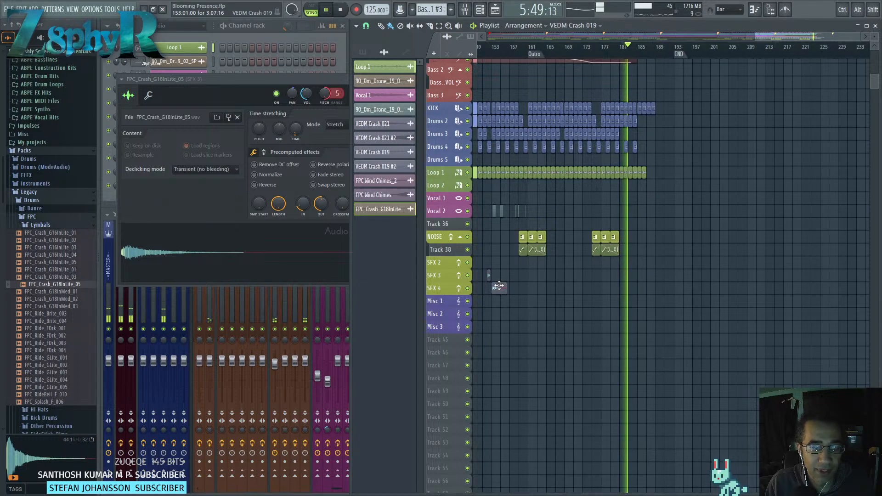
{"action": "scroll", "coordinate": [674, 280], "scroll_direction": "up", "scroll_amount": 4}
{"action": "left_click_drag", "start_coordinate": [806, 289], "coordinate": [638, 273]}
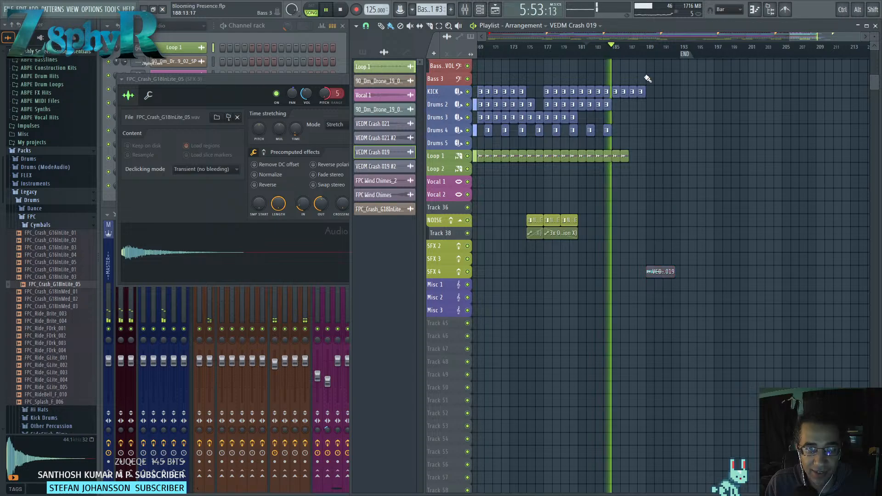
Examine the VEDM Crash 019 copy on SFX 4 closely and audition the ending from bar 189.
{"action": "scroll", "coordinate": [686, 252], "scroll_direction": "up", "scroll_amount": 2}
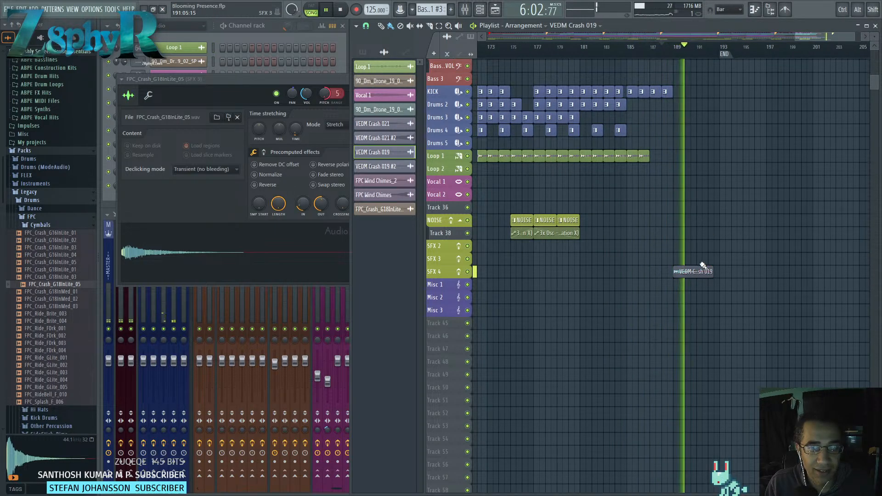
{"action": "scroll", "coordinate": [694, 277], "scroll_direction": "up", "scroll_amount": 4}
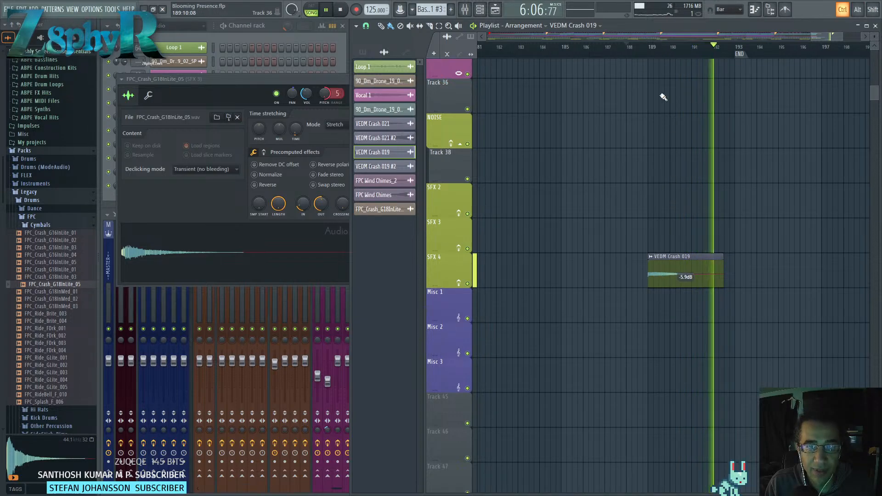
{"action": "left_click", "coordinate": [637, 48]}
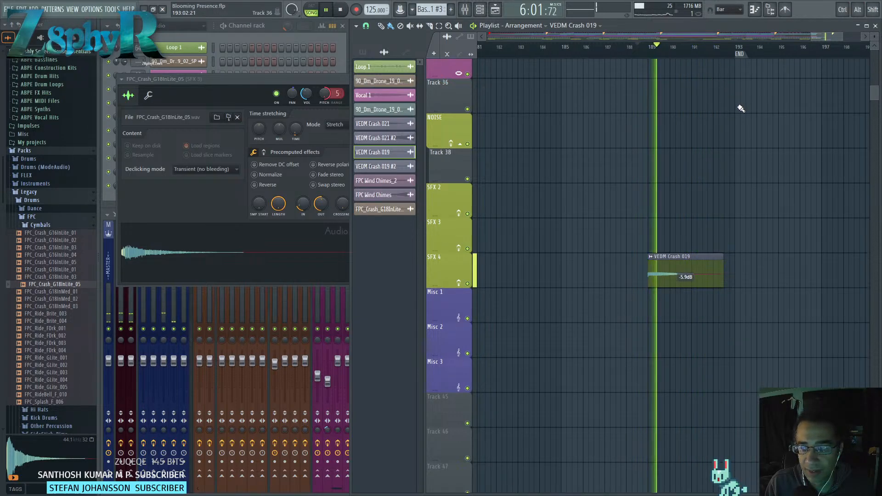
Review the bass, drum and melody tracks across the whole arrangement and close the FPC_Crash_G18InLite_05 settings.
{"action": "scroll", "coordinate": [694, 126], "scroll_direction": "up", "scroll_amount": 6}
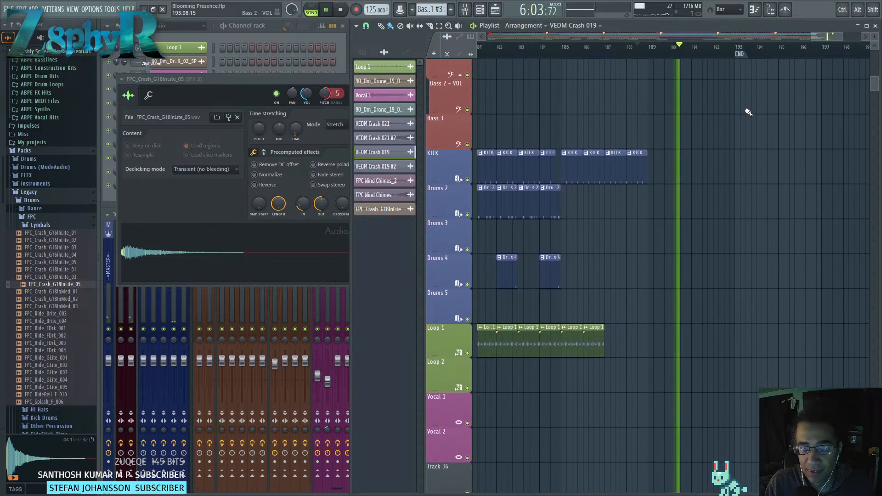
{"action": "scroll", "coordinate": [748, 112], "scroll_direction": "up", "scroll_amount": 4}
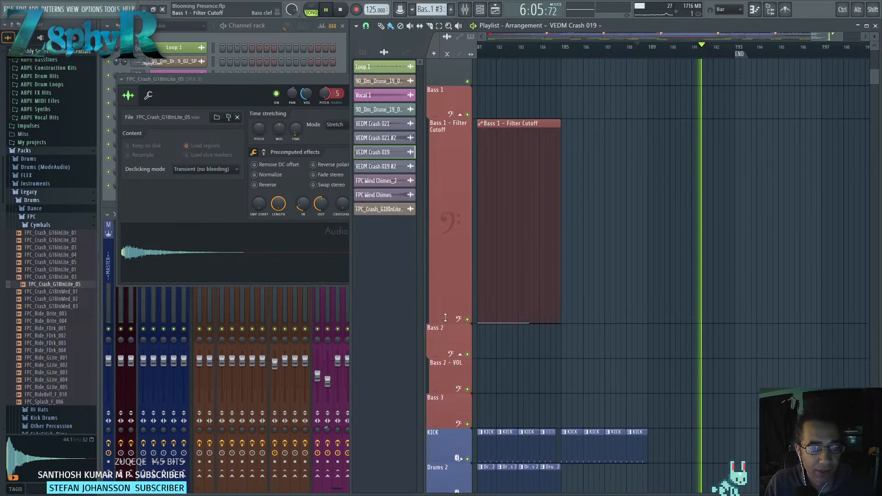
{"action": "scroll", "coordinate": [562, 163], "scroll_direction": "down", "scroll_amount": 4}
{"action": "scroll", "coordinate": [562, 163], "scroll_direction": "down", "scroll_amount": 5}
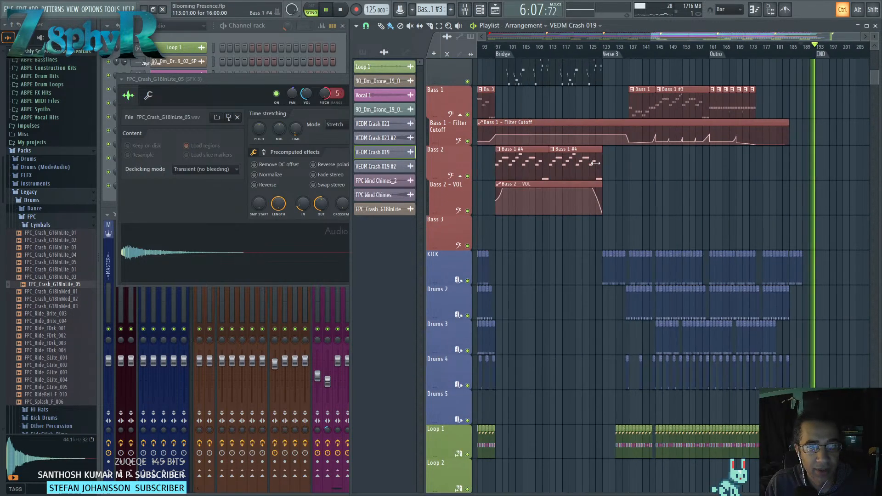
{"action": "scroll", "coordinate": [639, 169], "scroll_direction": "down", "scroll_amount": 4}
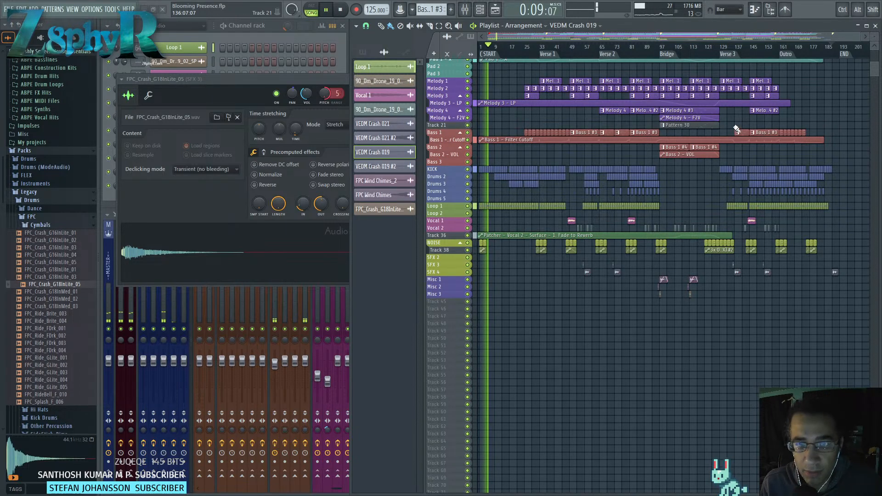
{"action": "scroll", "coordinate": [645, 127], "scroll_direction": "up", "scroll_amount": 4}
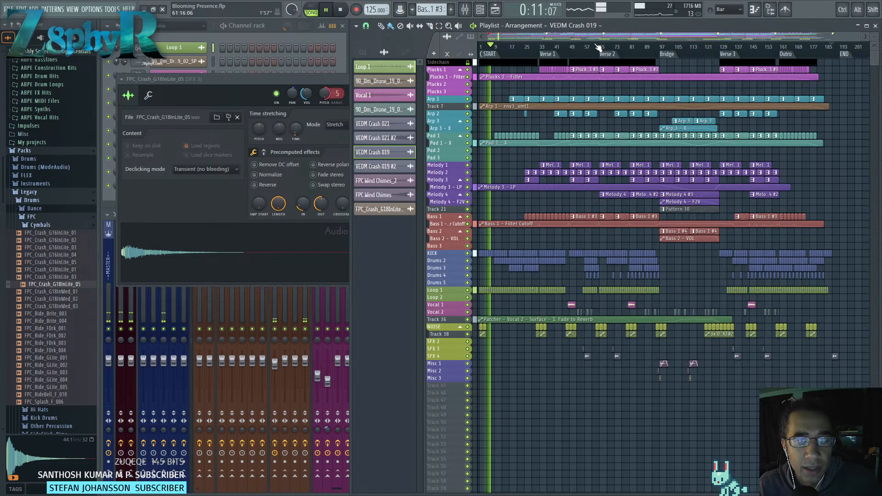
{"action": "left_click", "coordinate": [343, 79]}
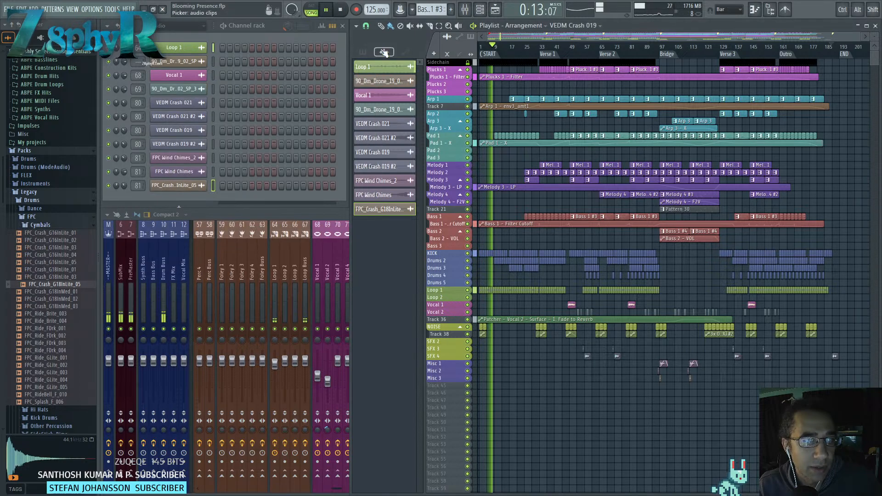
Listen through Verse 1 while examining the arp, pad and melody clips and their automation in the playlist.
{"action": "left_click", "coordinate": [265, 29]}
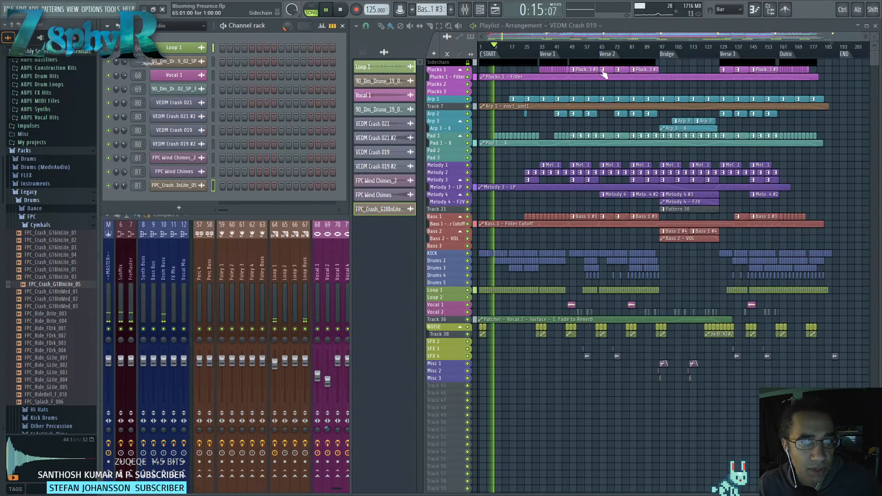
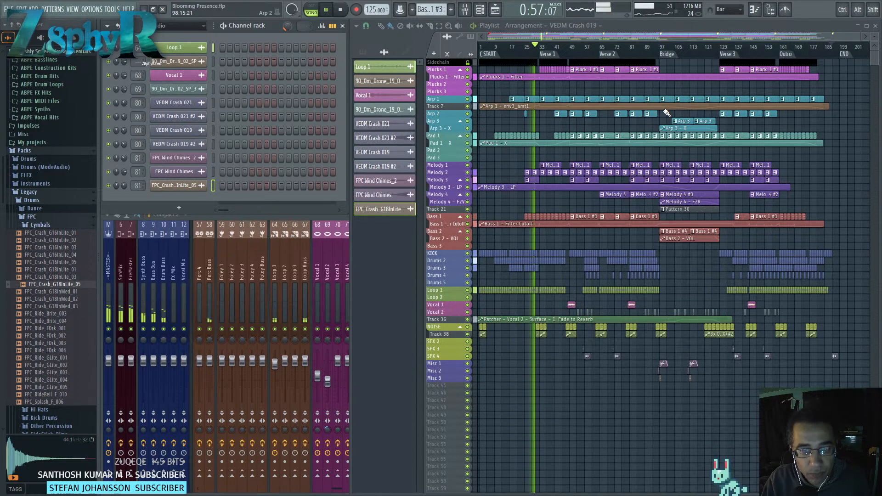
{"action": "scroll", "coordinate": [546, 115], "scroll_direction": "up", "scroll_amount": 5}
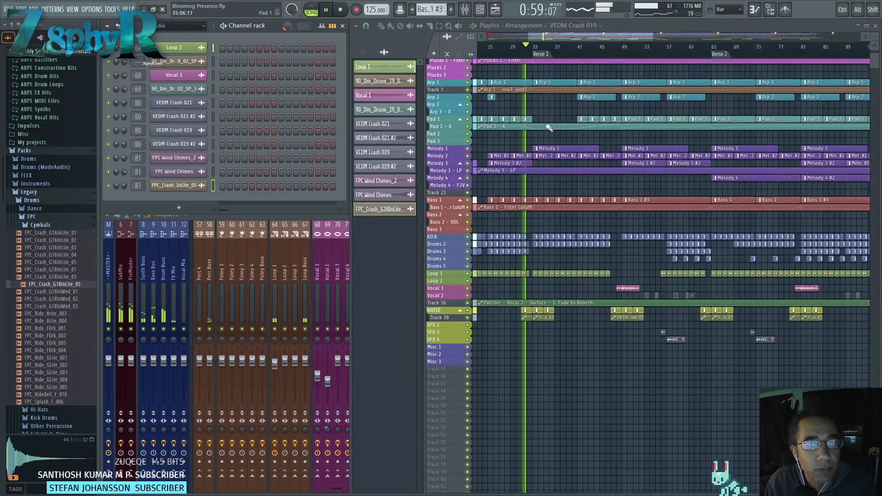
{"action": "scroll", "coordinate": [518, 106], "scroll_direction": "down", "scroll_amount": 1}
{"action": "scroll", "coordinate": [528, 110], "scroll_direction": "up", "scroll_amount": 5}
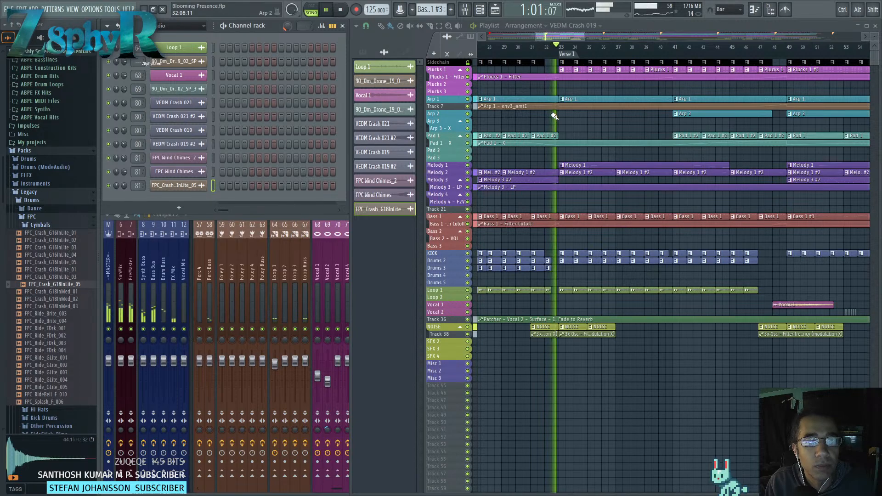
{"action": "scroll", "coordinate": [558, 117], "scroll_direction": "down", "scroll_amount": 2}
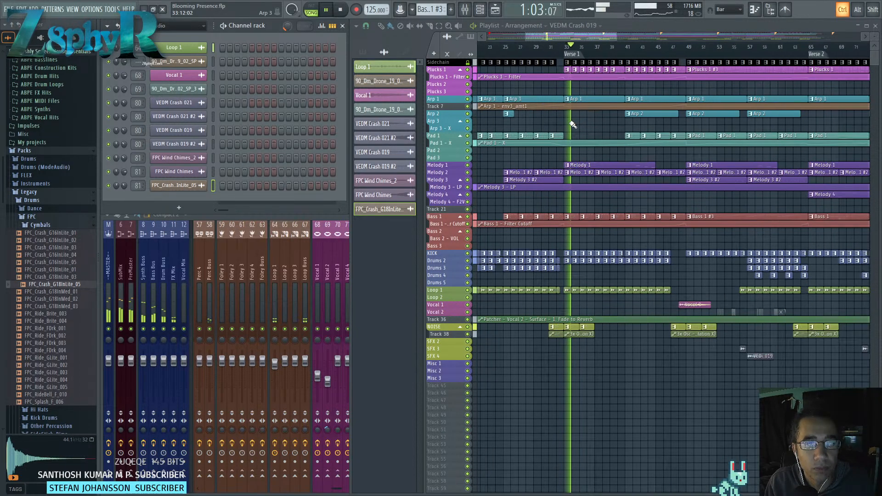
{"action": "scroll", "coordinate": [547, 152], "scroll_direction": "up", "scroll_amount": 2}
{"action": "scroll", "coordinate": [546, 151], "scroll_direction": "up", "scroll_amount": 1}
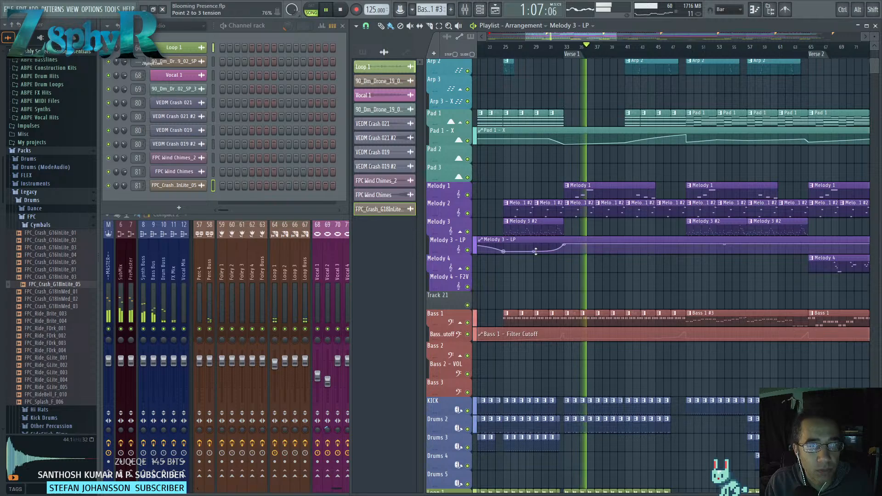
{"action": "scroll", "coordinate": [642, 251], "scroll_direction": "down", "scroll_amount": 2}
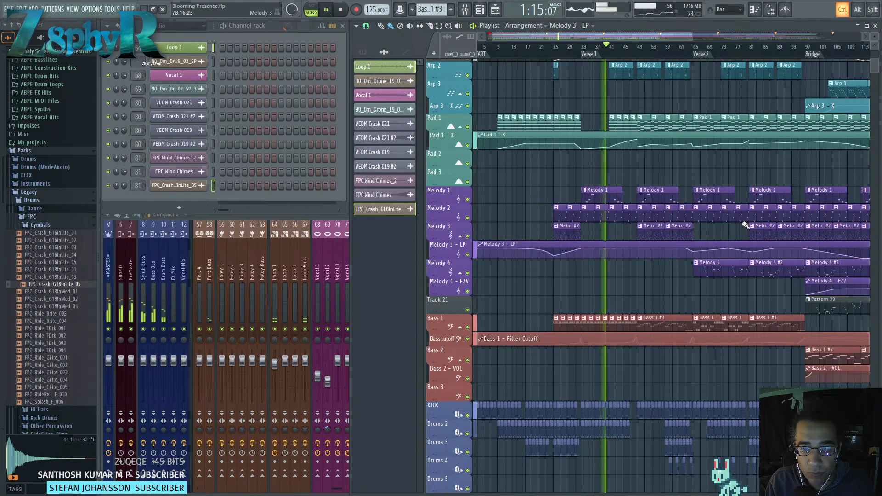
{"action": "left_click_drag", "start_coordinate": [678, 213], "coordinate": [655, 215]}
{"action": "scroll", "coordinate": [591, 210], "scroll_direction": "up", "scroll_amount": 2}
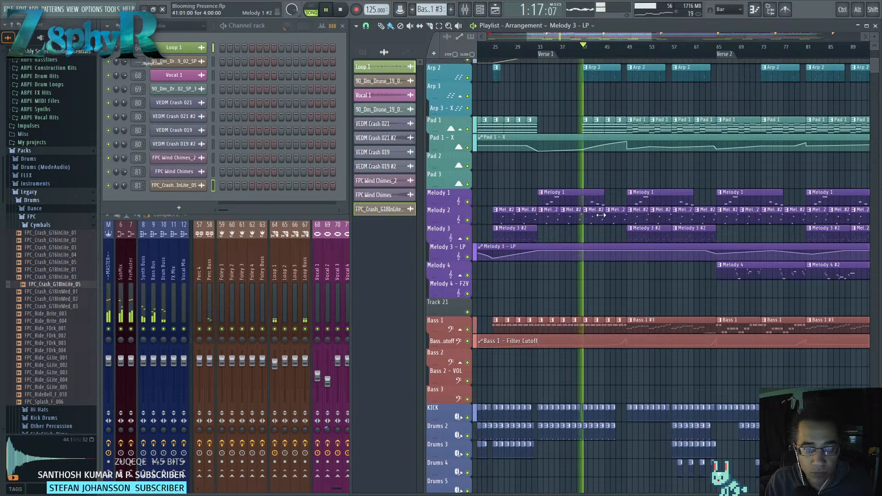
{"action": "scroll", "coordinate": [548, 215], "scroll_direction": "up", "scroll_amount": 2}
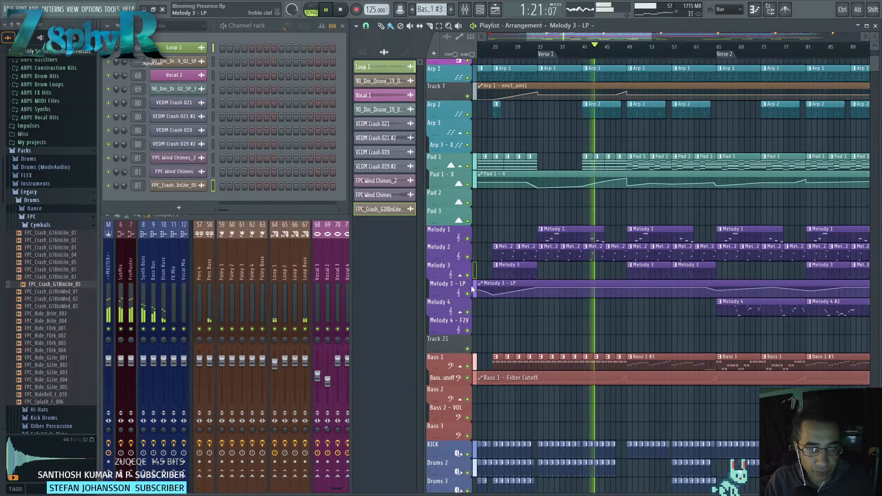
{"action": "scroll", "coordinate": [515, 318], "scroll_direction": "down", "scroll_amount": 4}
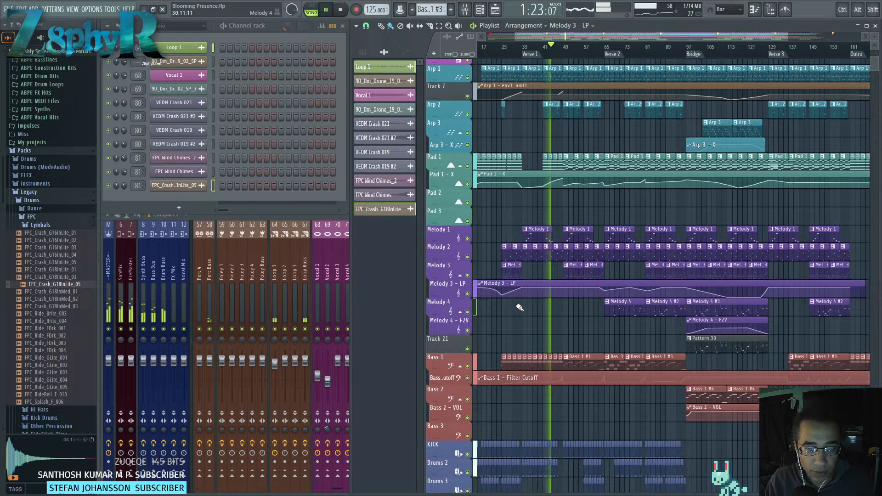
{"action": "scroll", "coordinate": [518, 311], "scroll_direction": "down", "scroll_amount": 1}
{"action": "double_click", "coordinate": [451, 320]}
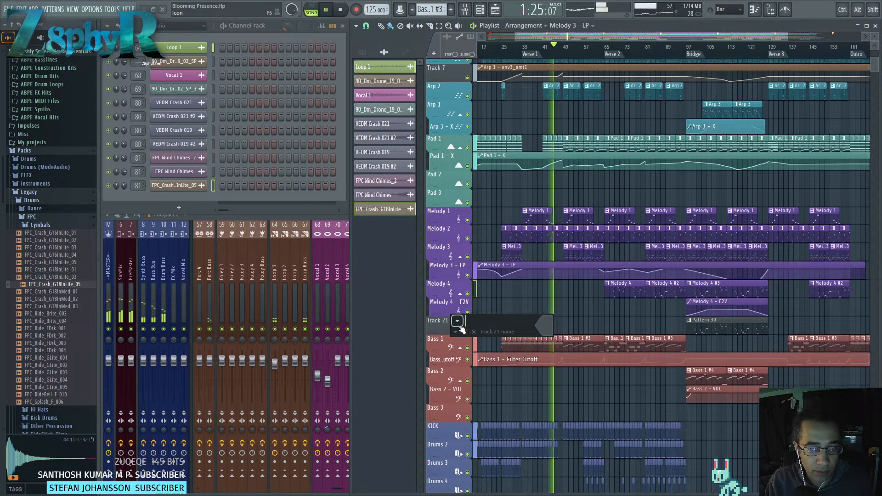
{"action": "left_click", "coordinate": [465, 332]}
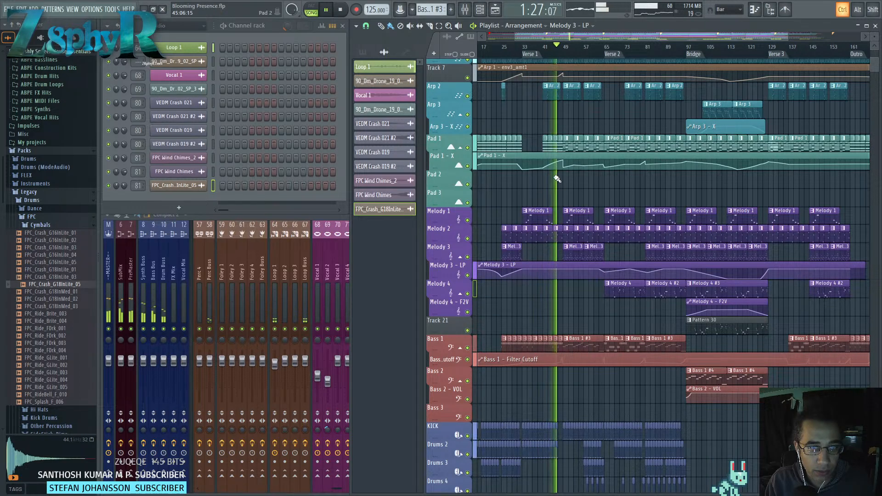
Copy the Arp 1 track's colour and icon to Track 7, the automation track directly below it.
{"action": "scroll", "coordinate": [556, 179], "scroll_direction": "up", "scroll_amount": 2}
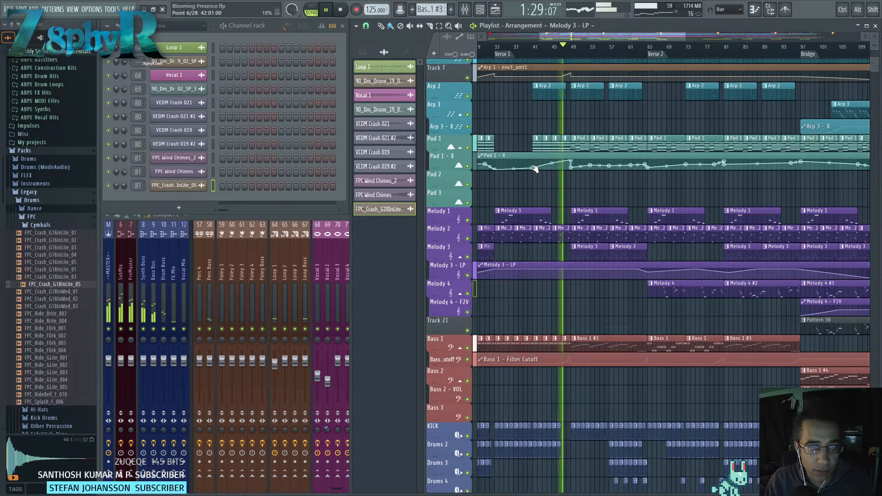
{"action": "scroll", "coordinate": [567, 176], "scroll_direction": "up", "scroll_amount": 2}
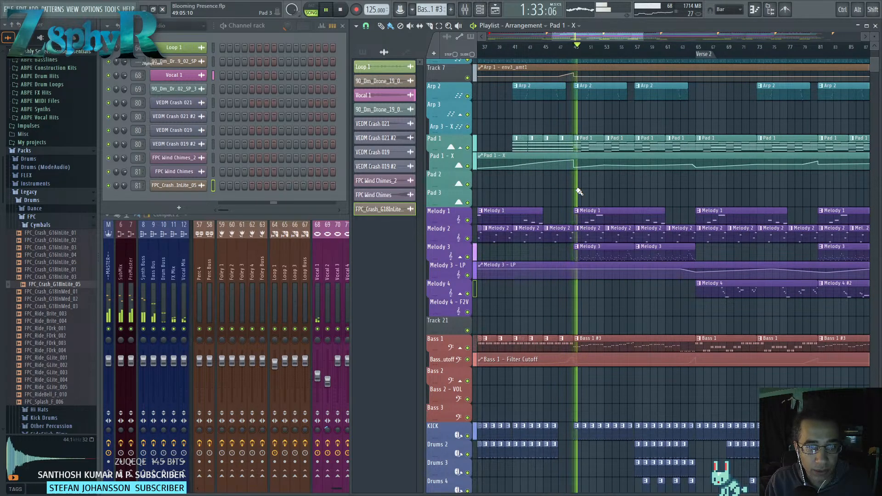
{"action": "scroll", "coordinate": [578, 191], "scroll_direction": "up", "scroll_amount": 3}
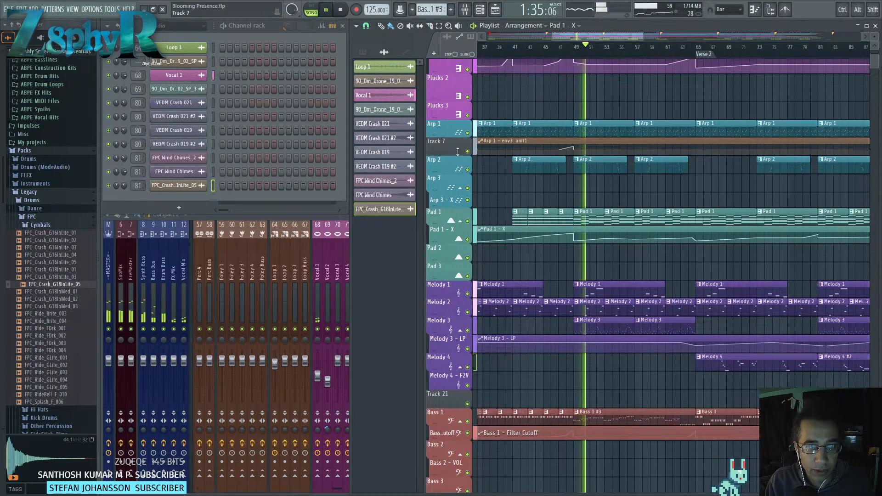
{"action": "right_click", "coordinate": [449, 122]}
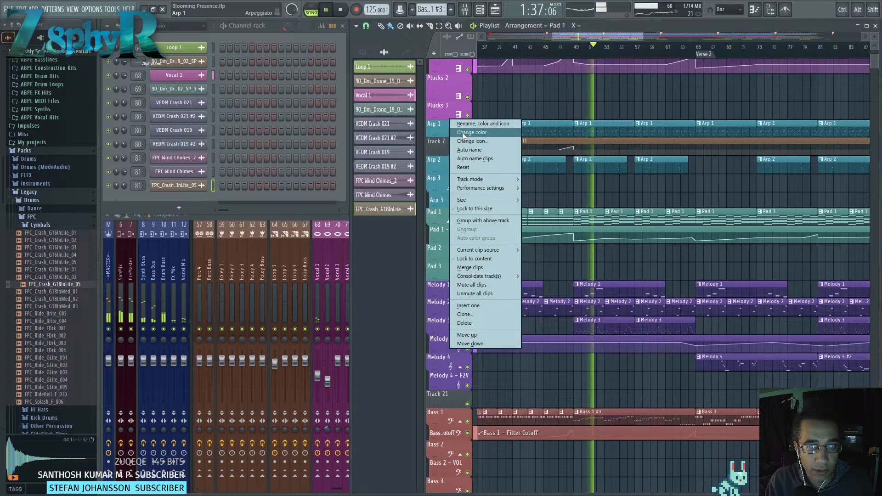
{"action": "left_click", "coordinate": [464, 124]}
{"action": "key", "text": "Return"}
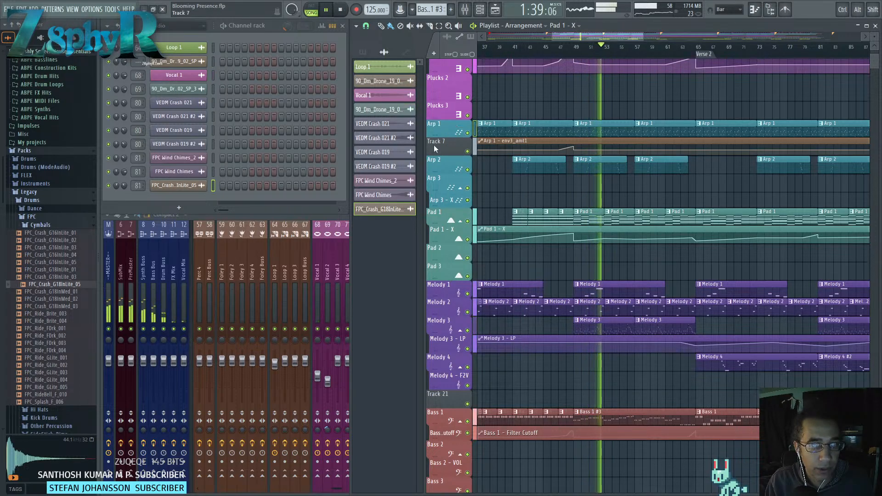
{"action": "middle_click", "coordinate": [434, 148]}
{"action": "left_click", "coordinate": [438, 153]}
{"action": "left_click", "coordinate": [445, 162]}
{"action": "middle_click", "coordinate": [442, 145]}
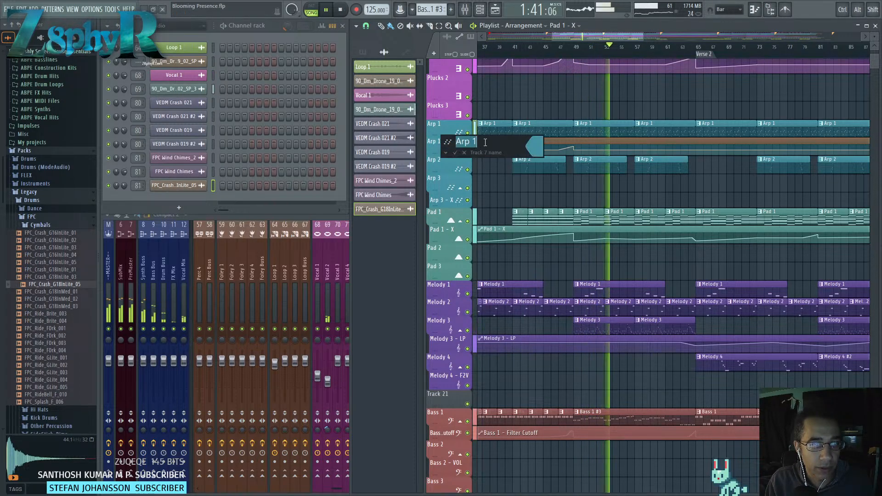
Name the automation track below Arp 1 "Arp 1 - Cutoff".
{"action": "key", "text": "End"}
{"action": "type", "text": "- Q"}
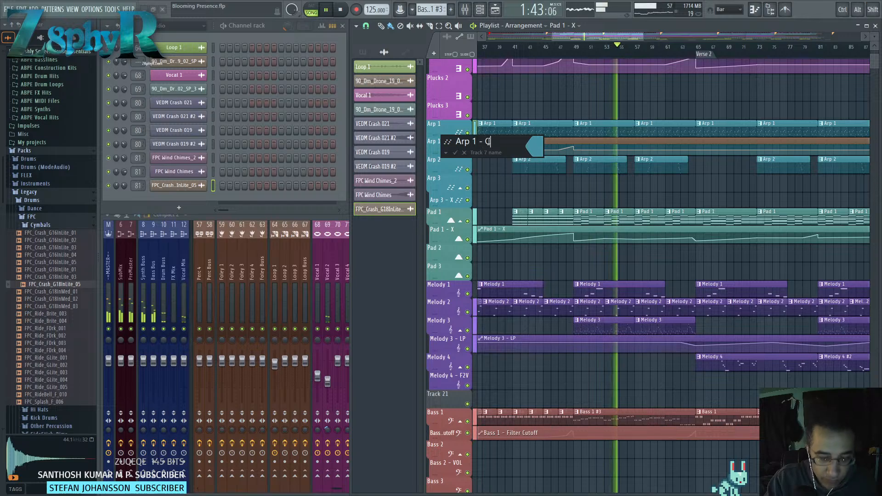
{"action": "type", "text": "utoff"}
{"action": "key", "text": "Return"}
Group the Arp 1 - Cutoff track with the Arp 1 track above and auto-name its clips after the track.
{"action": "right_click", "coordinate": [450, 146]}
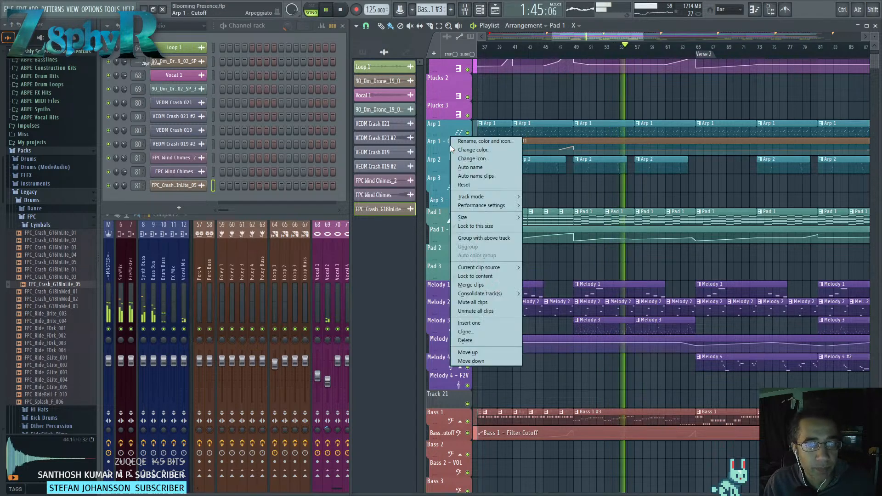
{"action": "key", "text": "g"}
{"action": "right_click", "coordinate": [451, 144]}
{"action": "key", "text": "n"}
{"action": "scroll", "coordinate": [528, 187], "scroll_direction": "down", "scroll_amount": 4}
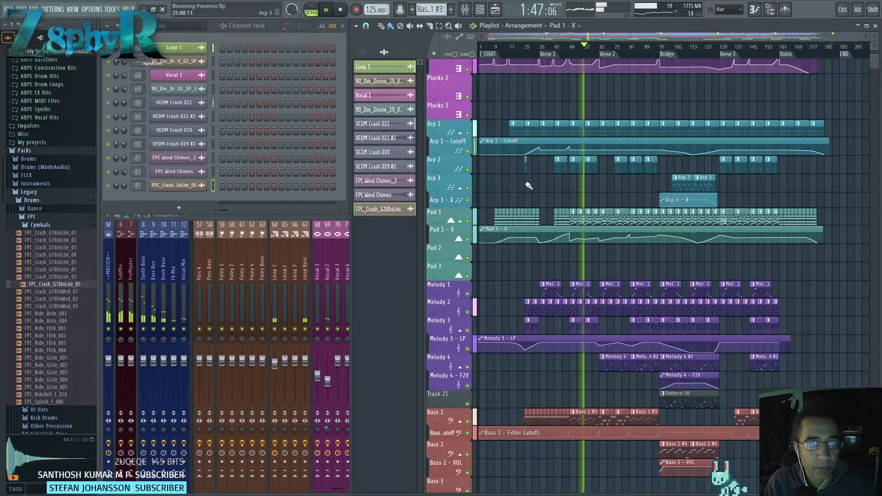
Bring the mixer in front of the other windows and move it over the playlist.
{"action": "scroll", "coordinate": [557, 186], "scroll_direction": "up", "scroll_amount": 3}
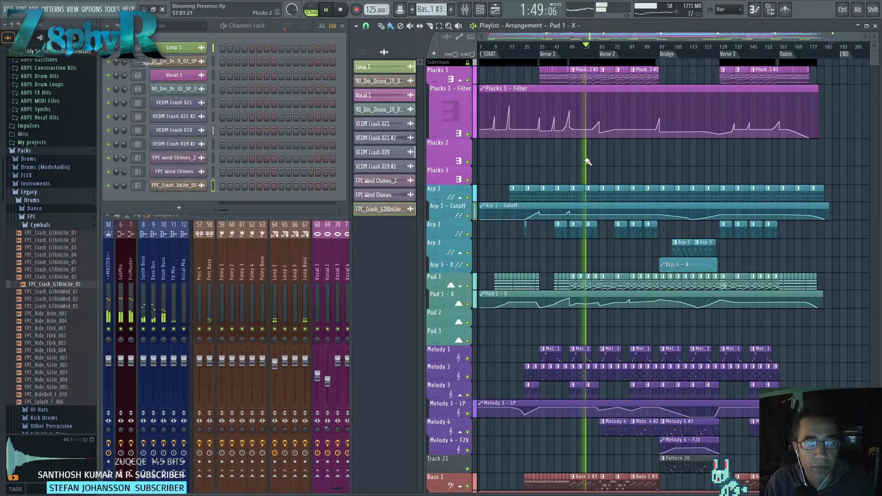
{"action": "scroll", "coordinate": [592, 153], "scroll_direction": "down", "scroll_amount": 3}
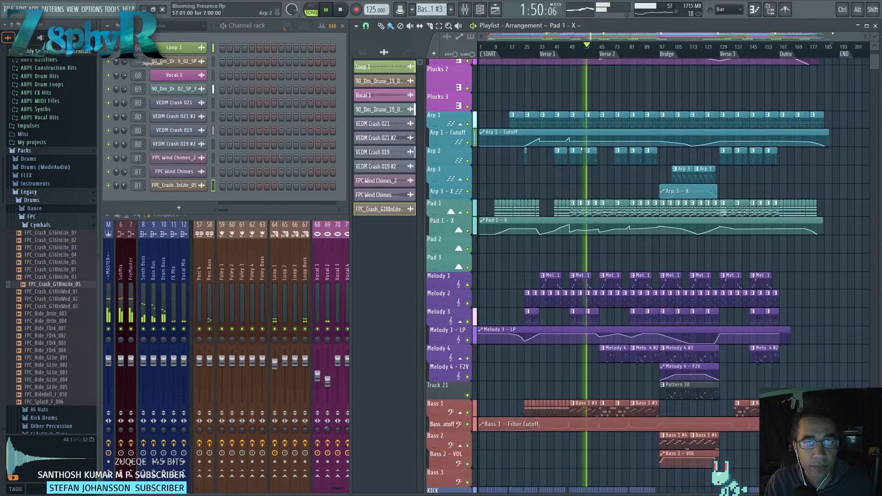
{"action": "left_click", "coordinate": [497, 14]}
{"action": "left_click_drag", "start_coordinate": [519, 214], "coordinate": [667, 172]}
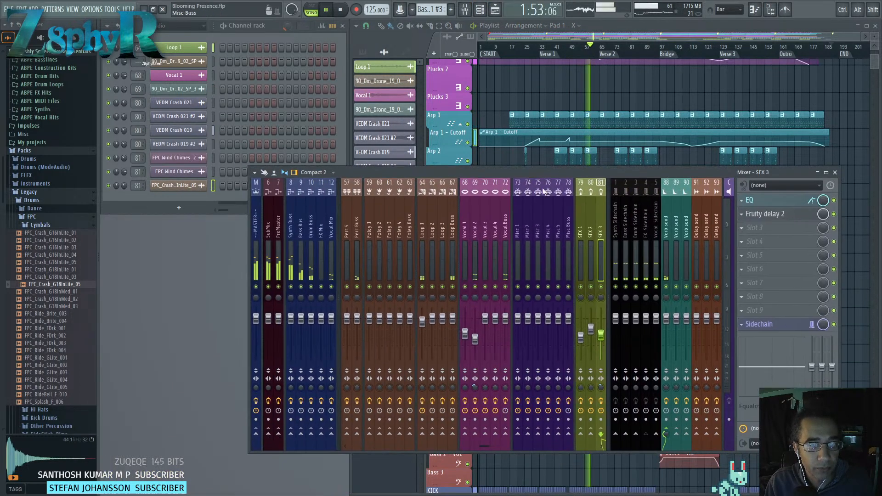
Reshape the Plucks 1 EQ with a slight boost on band 3, a slight cut on band 4 and a small lift on band 6.
{"action": "scroll", "coordinate": [415, 212], "scroll_direction": "up", "scroll_amount": 10}
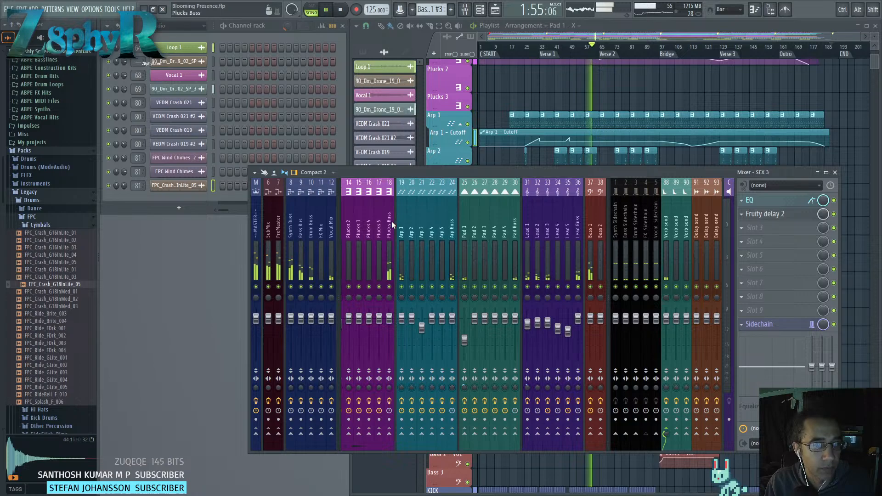
{"action": "scroll", "coordinate": [391, 221], "scroll_direction": "up", "scroll_amount": 1}
{"action": "left_click", "coordinate": [346, 211]}
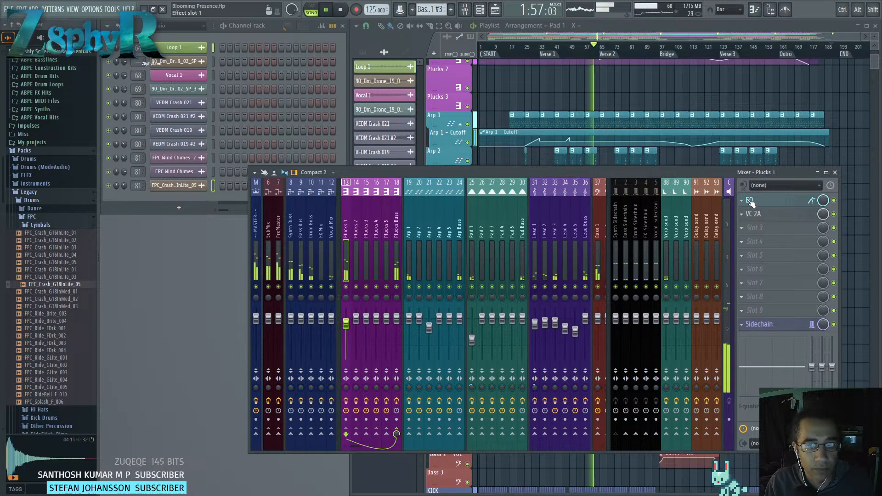
{"action": "left_click", "coordinate": [750, 202]}
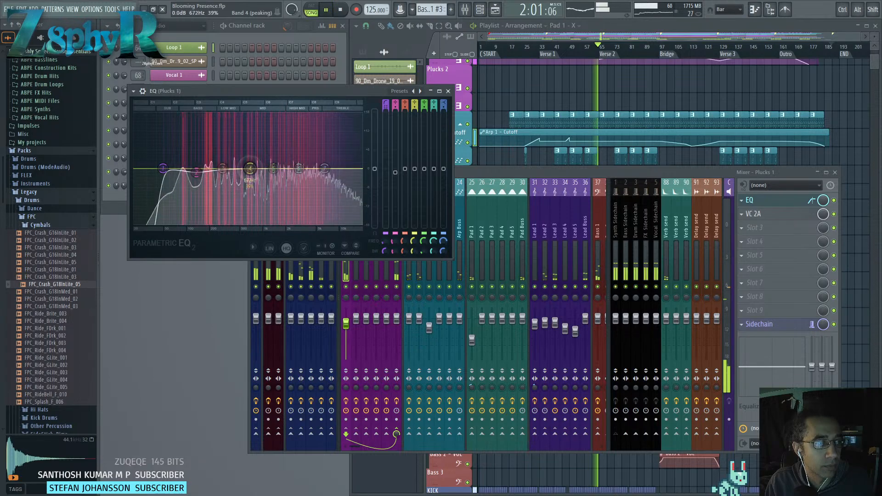
{"action": "left_click_drag", "start_coordinate": [250, 168], "coordinate": [274, 168]}
{"action": "left_click_drag", "start_coordinate": [249, 174], "coordinate": [223, 165]}
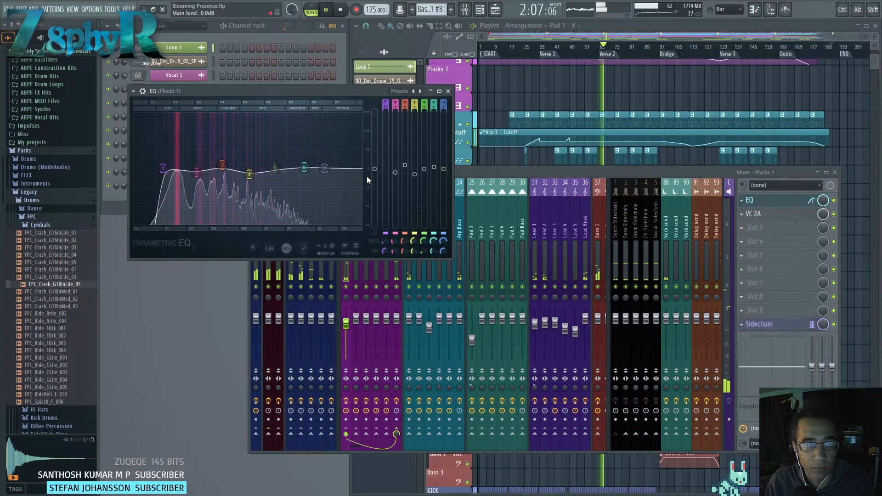
{"action": "left_click", "coordinate": [448, 91]}
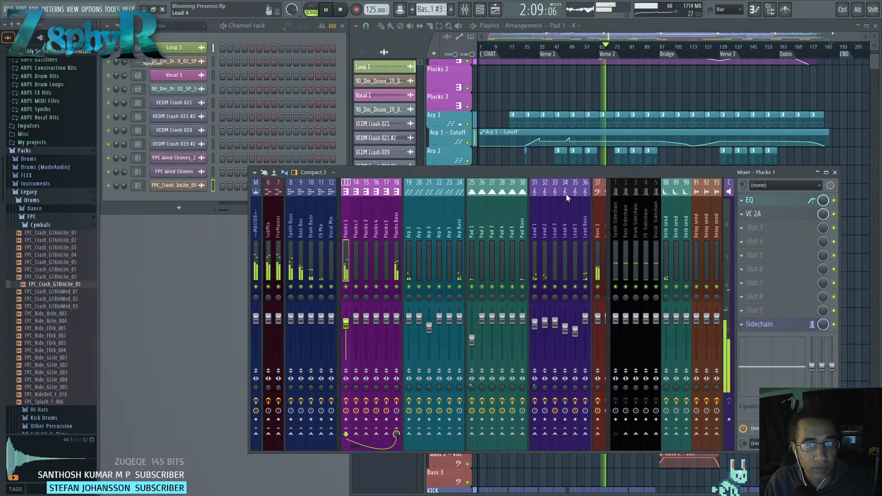
Inspect the EQ curve on the Bass 1 mixer track and close it.
{"action": "left_click", "coordinate": [595, 209]}
{"action": "left_click", "coordinate": [758, 200]}
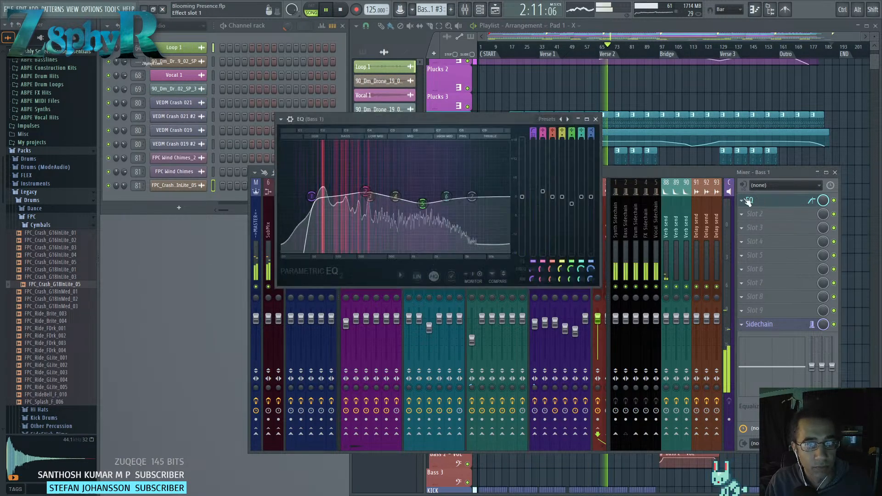
{"action": "left_click", "coordinate": [595, 120]}
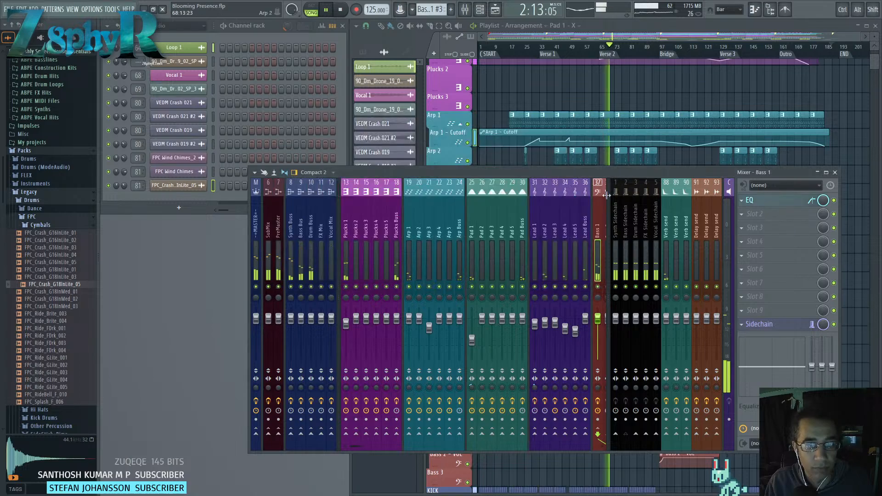
Add a Fruity Limiter to the second effect slot of Bass 1 and switch it to compressor mode.
{"action": "scroll", "coordinate": [586, 216], "scroll_direction": "down", "scroll_amount": 6}
{"action": "left_click", "coordinate": [567, 213]}
{"action": "left_click", "coordinate": [537, 219]}
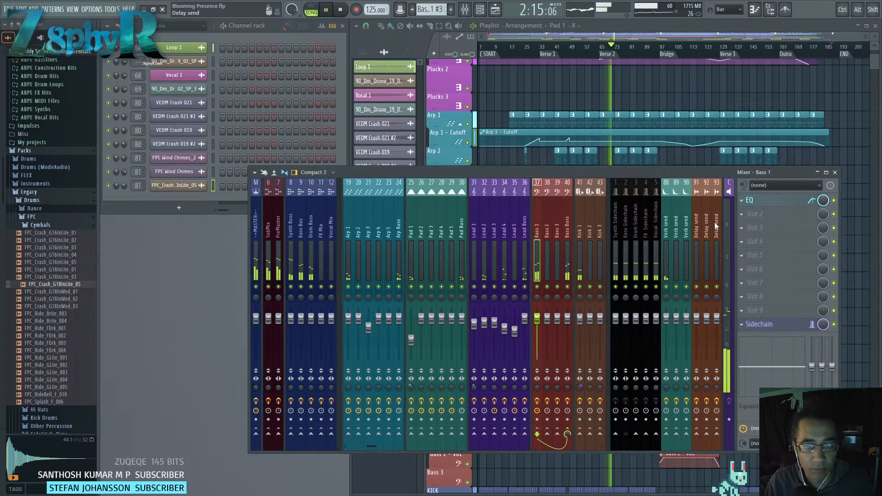
{"action": "left_click", "coordinate": [744, 214]}
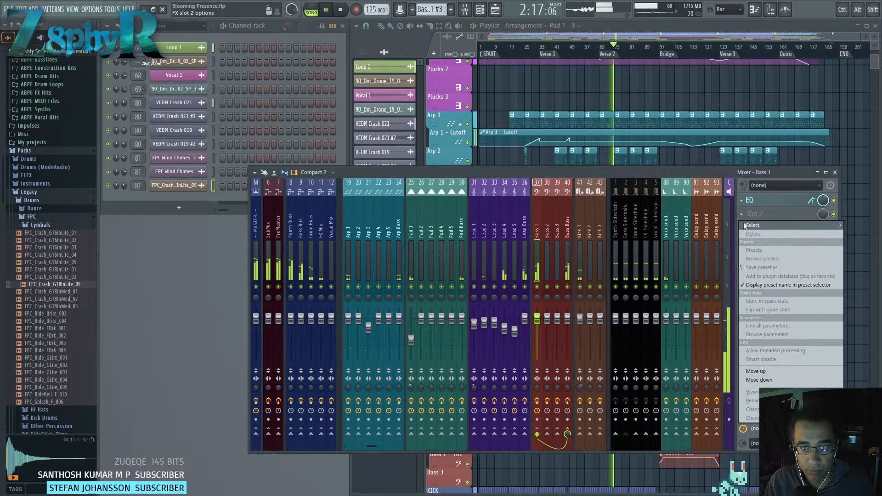
{"action": "mouse_move", "coordinate": [718, 254]}
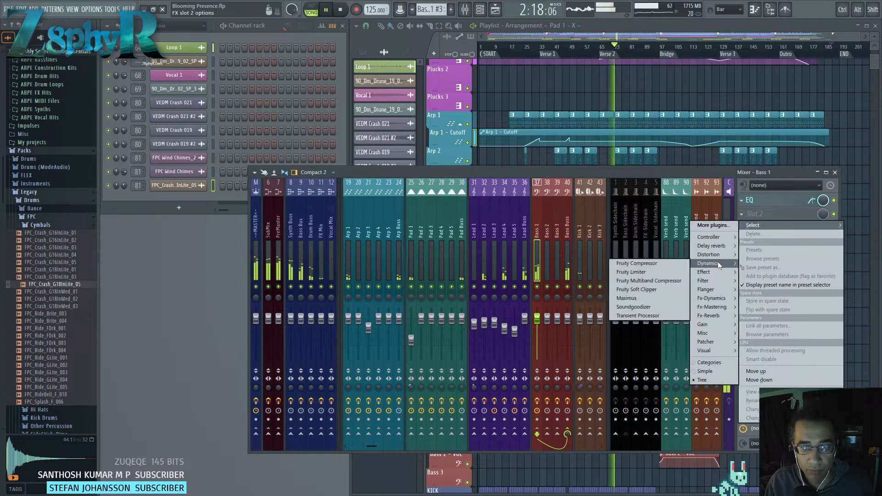
{"action": "left_click", "coordinate": [655, 270]}
{"action": "left_click_drag", "start_coordinate": [311, 126], "coordinate": [334, 132]}
{"action": "left_click", "coordinate": [268, 270]}
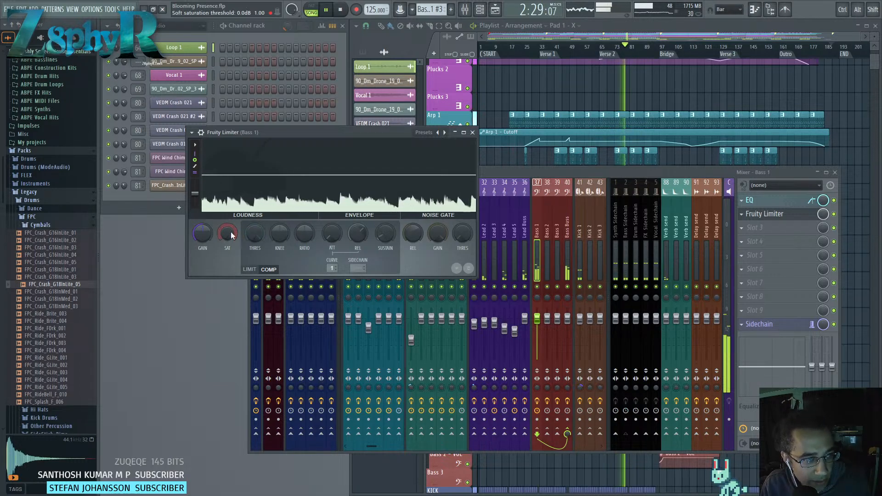
Set the Bass 1 compressor's threshold to about -15.4 dB, raise its ratio and set the attack time to 5 ms.
{"action": "left_click_drag", "start_coordinate": [254, 233], "coordinate": [255, 248]}
{"action": "left_click_drag", "start_coordinate": [304, 234], "coordinate": [253, 234]}
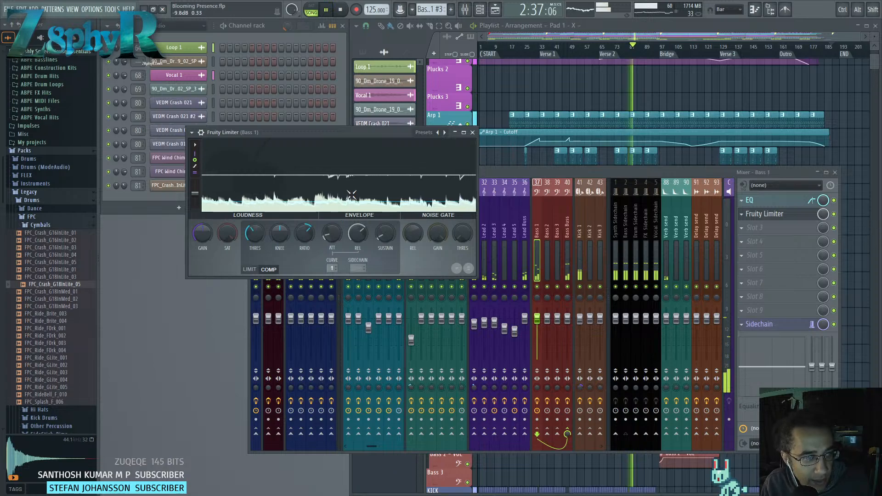
{"action": "left_click_drag", "start_coordinate": [255, 232], "coordinate": [256, 233]}
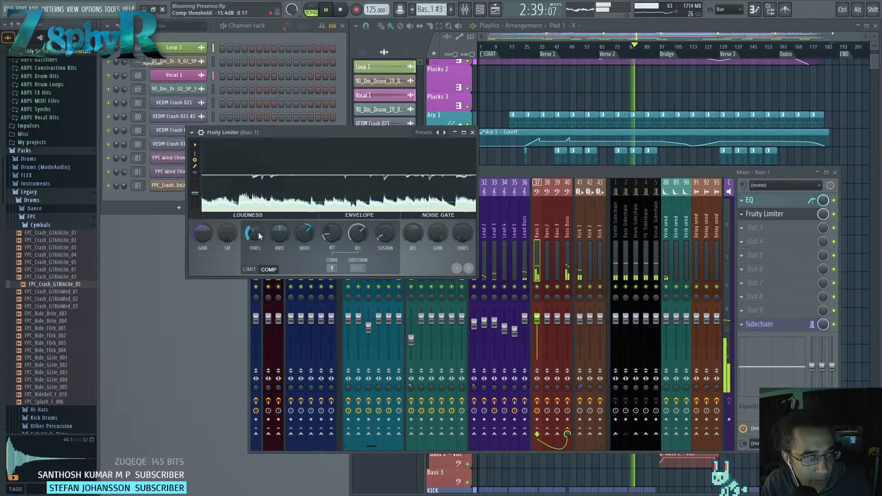
{"action": "left_click_drag", "start_coordinate": [358, 232], "coordinate": [329, 227]}
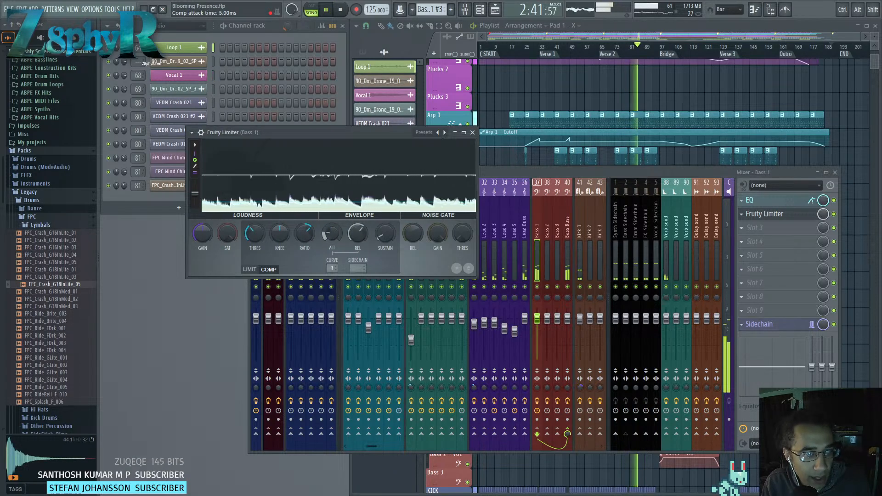
Audition the bass compression by replaying the song from Verse 2 and from Verse 1, with the Bass 1 limiter in view.
{"action": "key", "text": "space"}
{"action": "key", "text": "space"}
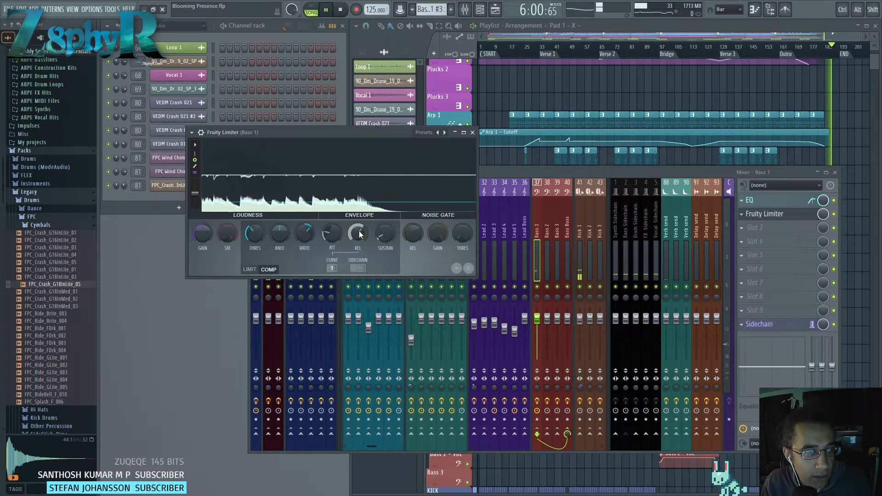
{"action": "left_click", "coordinate": [608, 53]}
{"action": "left_click", "coordinate": [599, 49]}
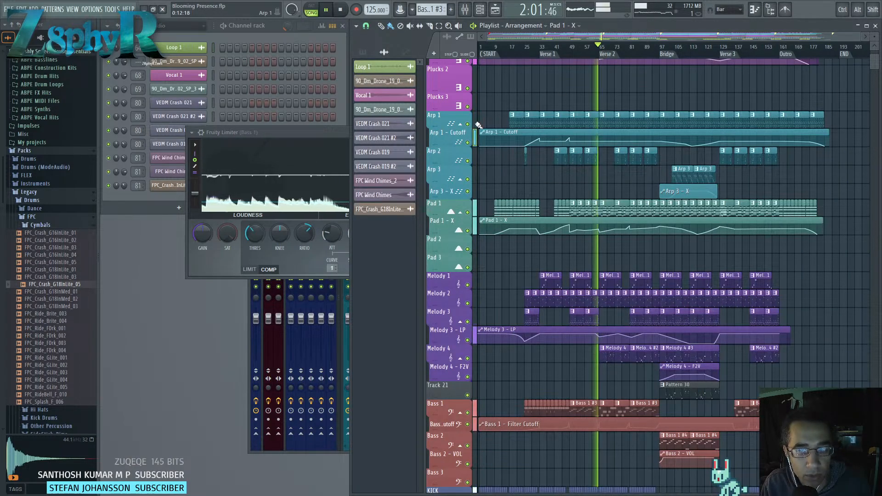
{"action": "left_click", "coordinate": [334, 136]}
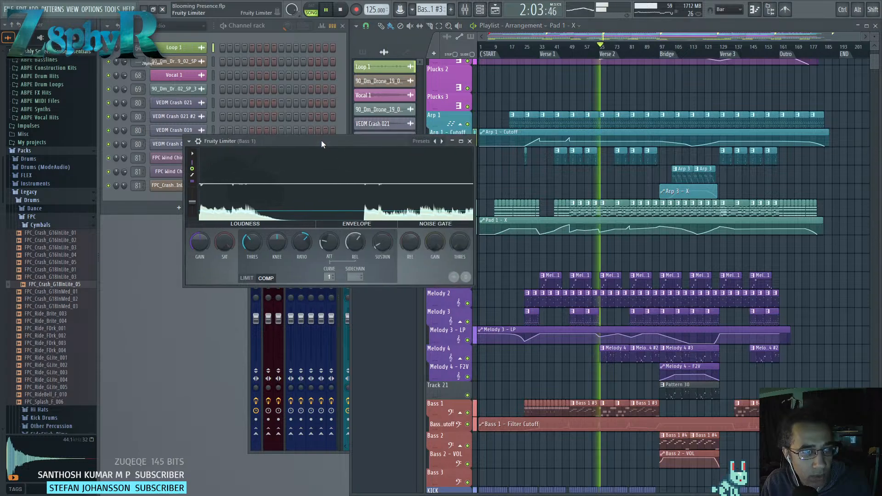
{"action": "left_click", "coordinate": [561, 51]}
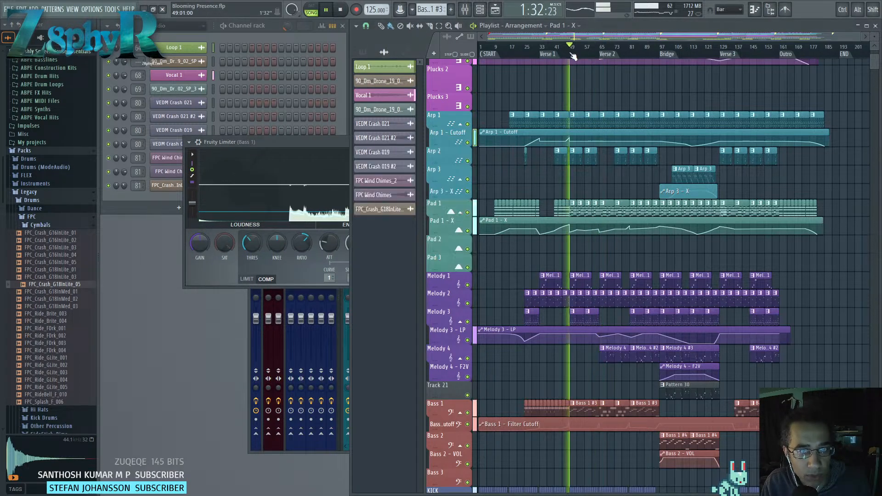
{"action": "left_click", "coordinate": [540, 50]}
{"action": "left_click", "coordinate": [280, 151]}
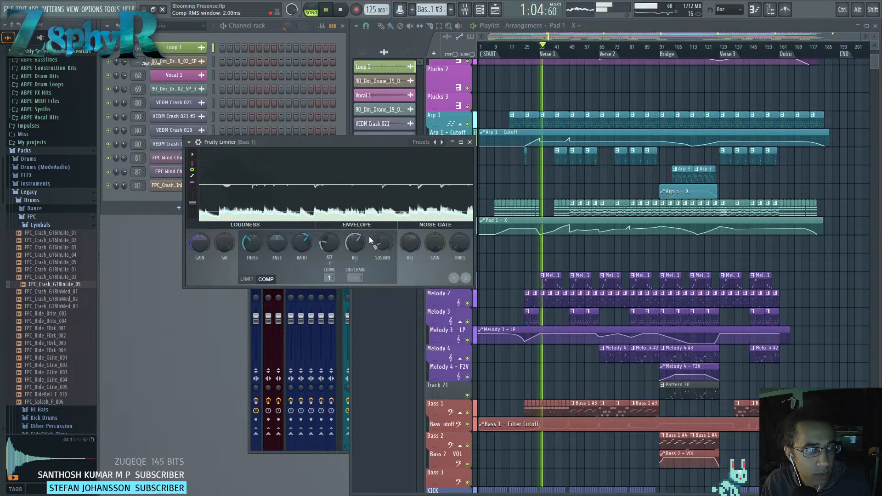
Adjust the Bass 1 compressor's attack, compare the settings against the spare state, and close the plugin on the compressed version.
{"action": "left_click_drag", "start_coordinate": [329, 242], "coordinate": [329, 263]}
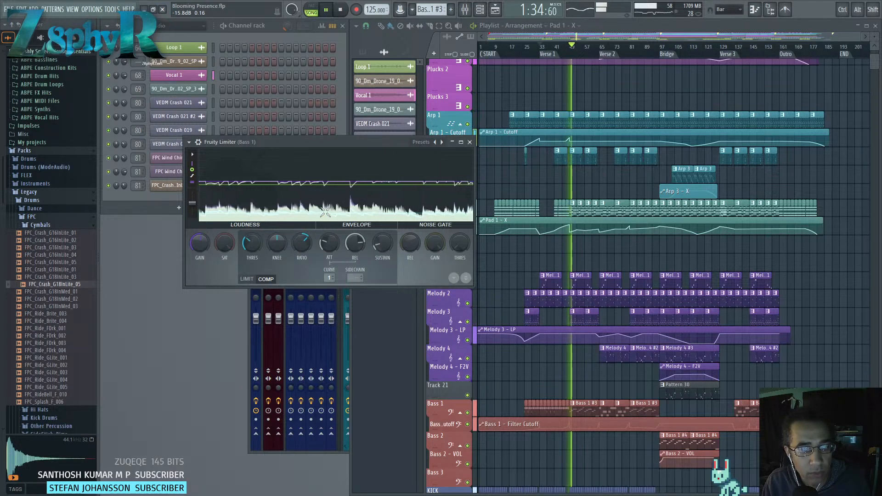
{"action": "left_click", "coordinate": [466, 278]}
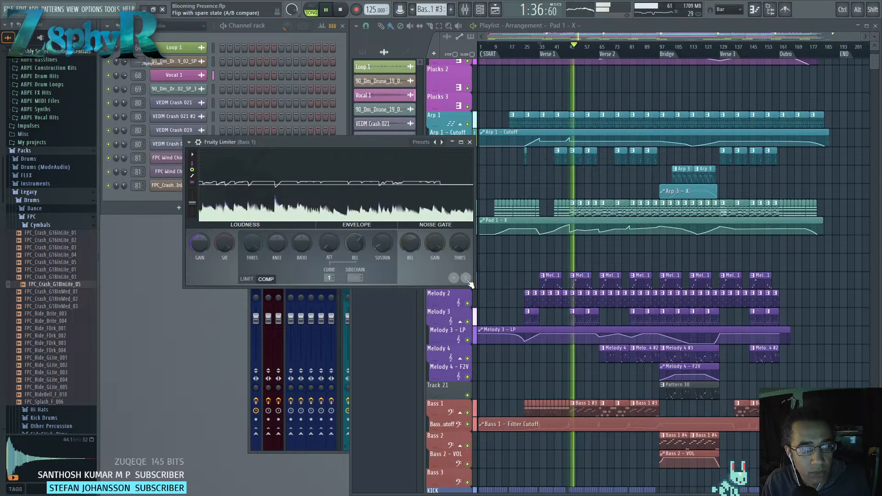
{"action": "left_click", "coordinate": [467, 279]}
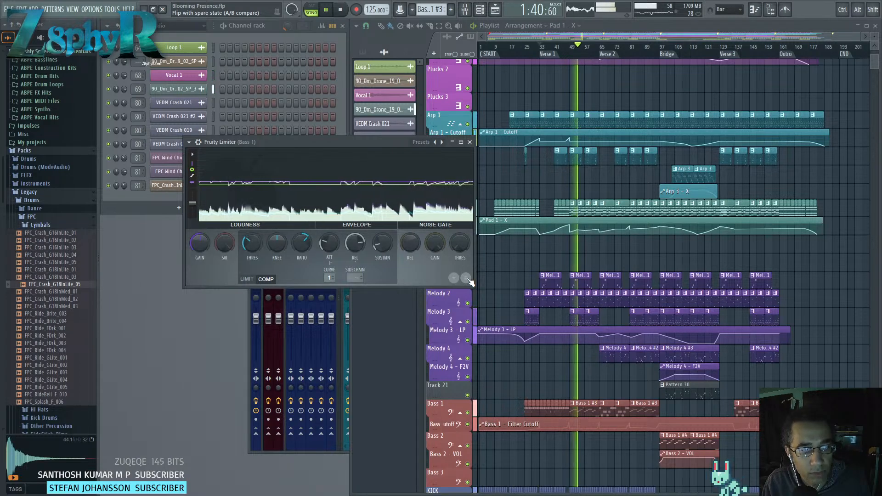
{"action": "left_click", "coordinate": [467, 278]}
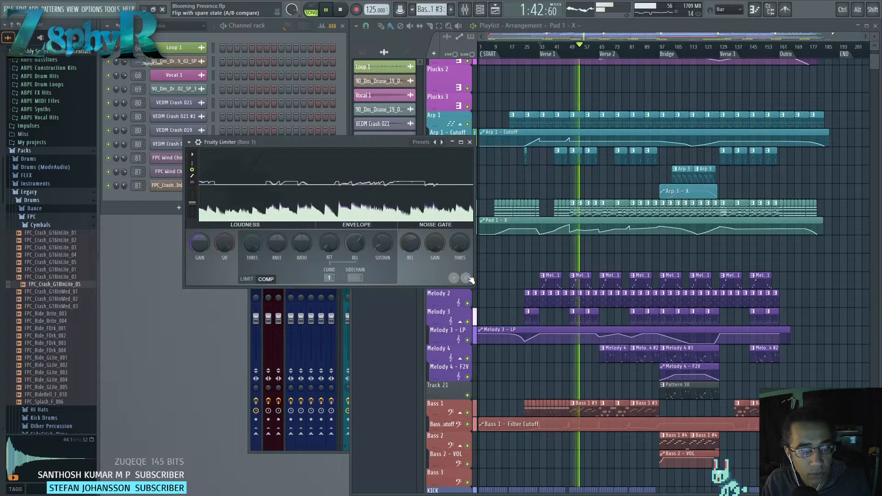
{"action": "left_click", "coordinate": [467, 279]}
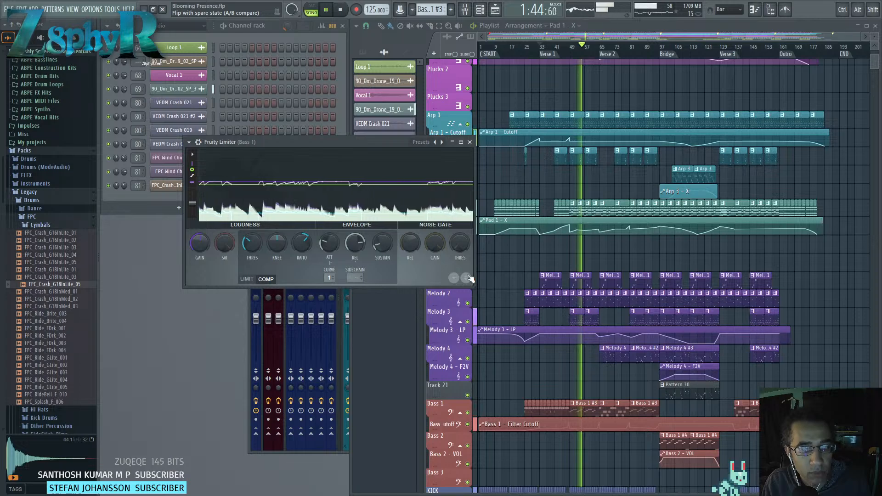
{"action": "left_click", "coordinate": [469, 142]}
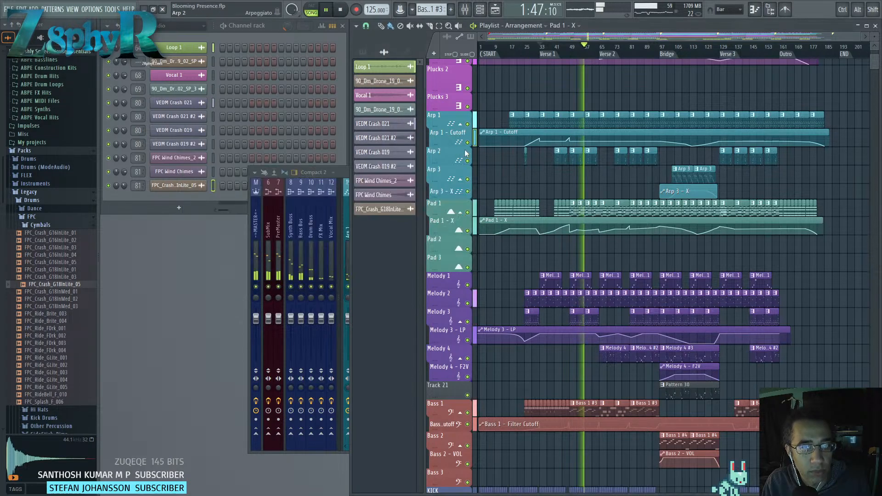
Load Patcher into the third effect slot of Bass 1 and apply its Mid side compression preset.
{"action": "left_click", "coordinate": [340, 173]}
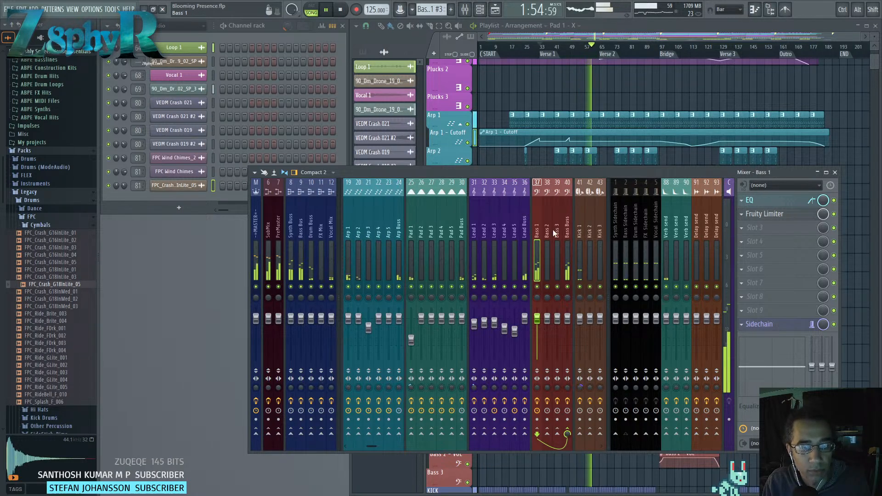
{"action": "left_click", "coordinate": [753, 227]}
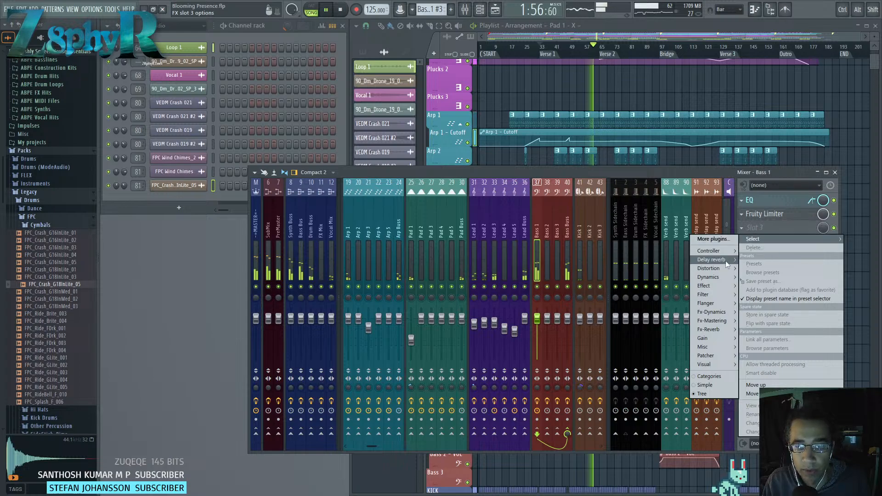
{"action": "mouse_move", "coordinate": [718, 332]}
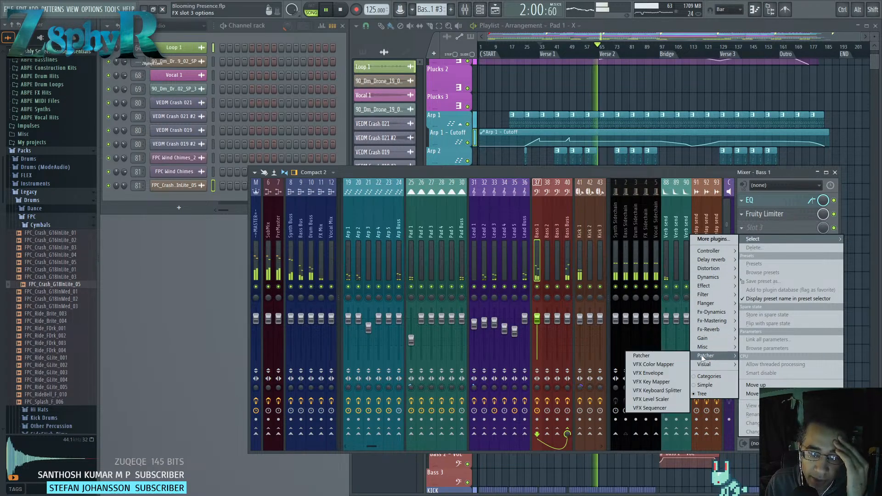
{"action": "left_click", "coordinate": [676, 355]}
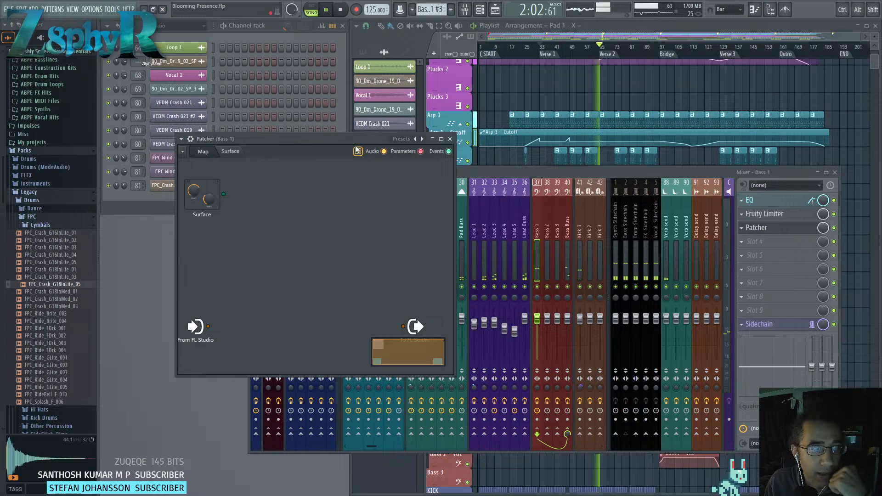
{"action": "left_click_drag", "start_coordinate": [387, 139], "coordinate": [494, 150]}
{"action": "right_click", "coordinate": [531, 153]}
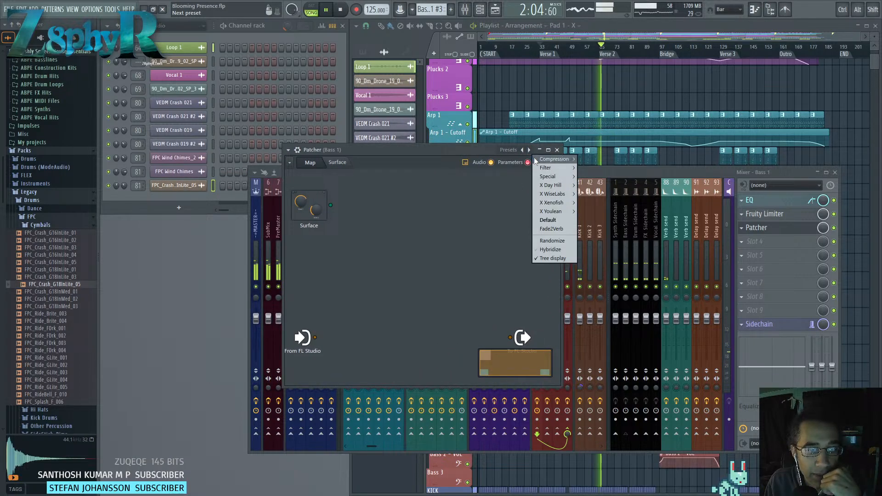
{"action": "mouse_move", "coordinate": [561, 159]}
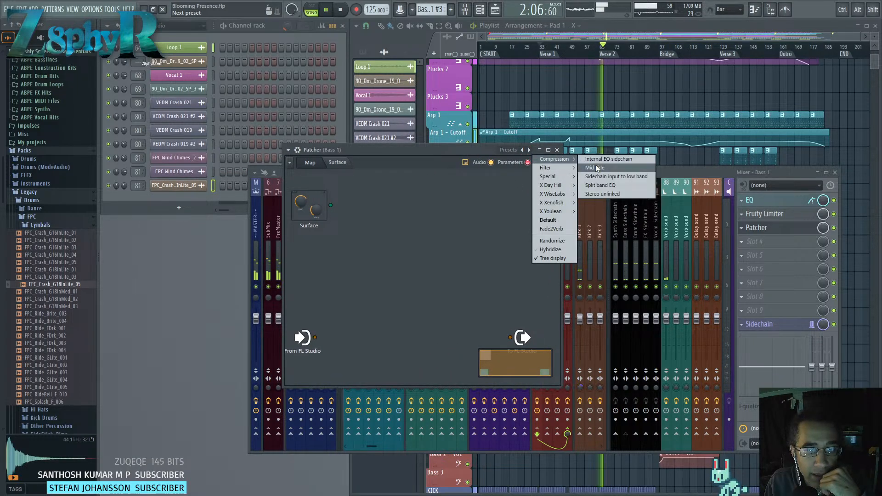
{"action": "left_click", "coordinate": [596, 168]}
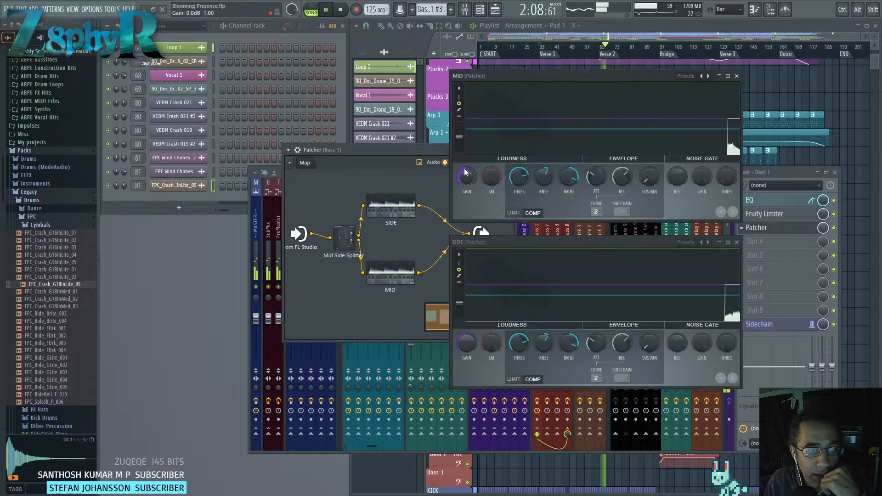
Move the Patcher window clear of the compressor windows, hide the SIDE compressor and leave the MID compressor open.
{"action": "left_click_drag", "start_coordinate": [382, 151], "coordinate": [261, 156]}
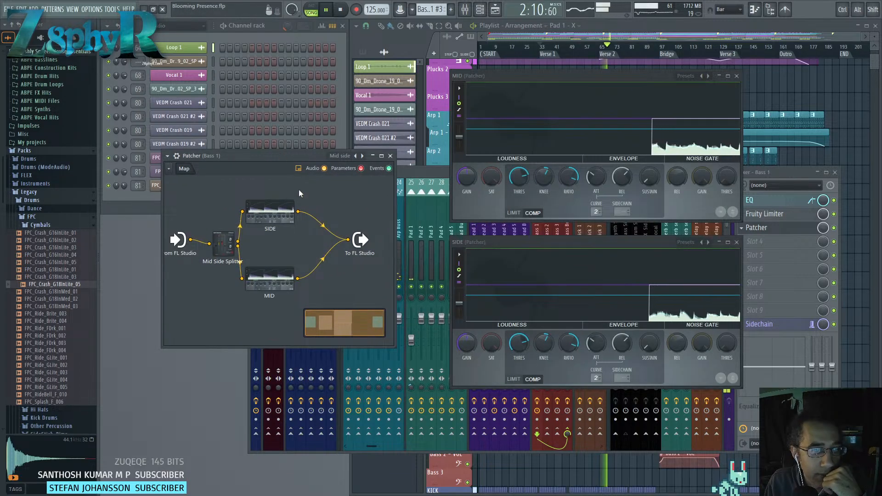
{"action": "double_click", "coordinate": [286, 274]}
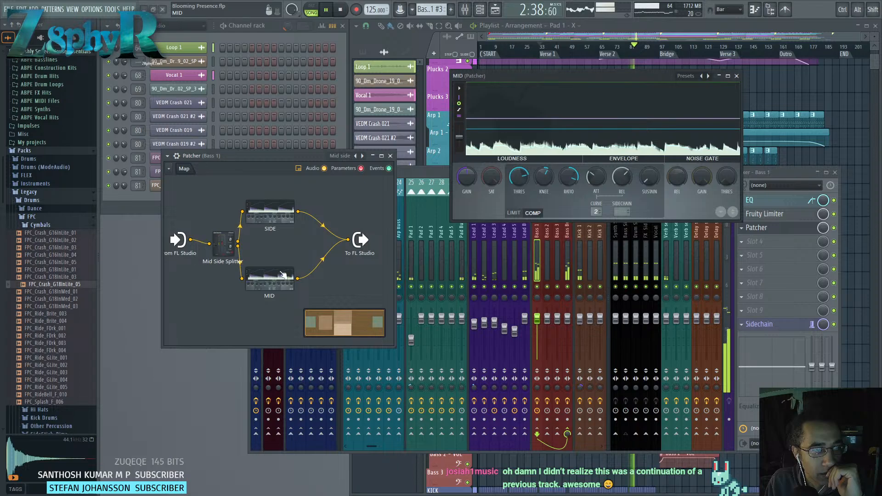
{"action": "left_click_drag", "start_coordinate": [312, 157], "coordinate": [333, 158]}
{"action": "left_click", "coordinate": [299, 204]}
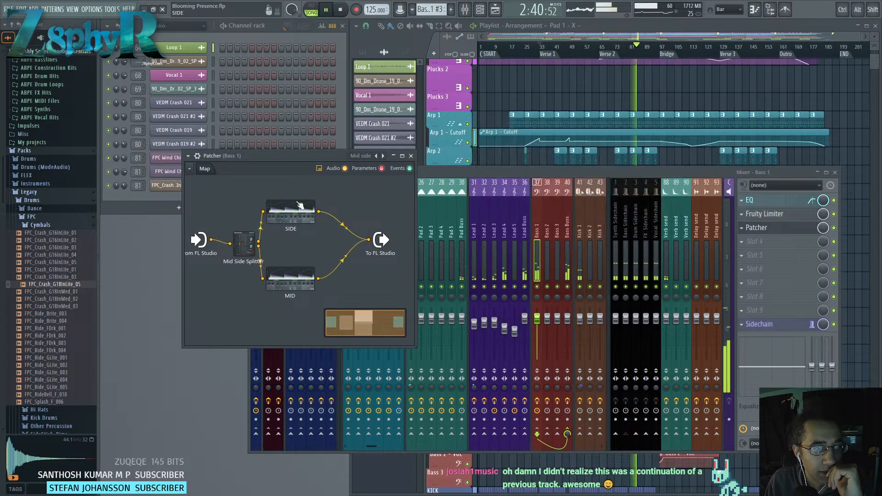
{"action": "left_click", "coordinate": [290, 279]}
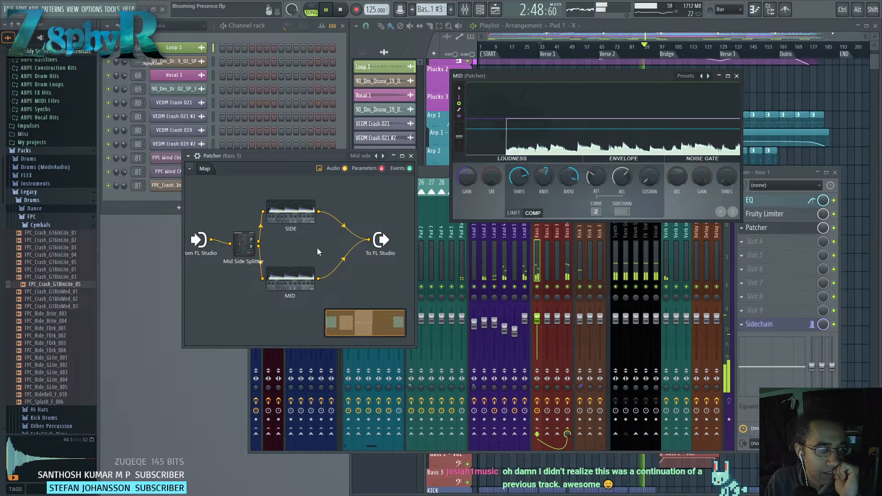
Try adding a Fruity Parametric EQ 2 to the Patcher map and remove it again.
{"action": "right_click", "coordinate": [359, 209]}
{"action": "mouse_move", "coordinate": [369, 224]}
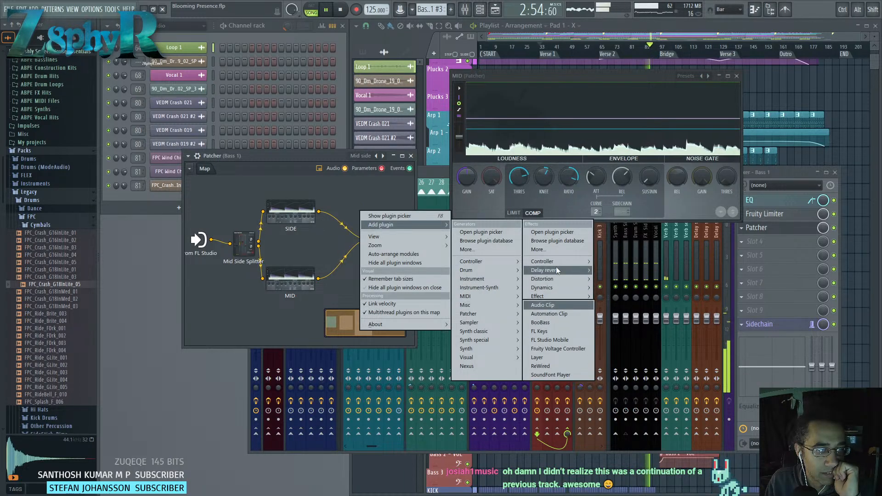
{"action": "mouse_move", "coordinate": [560, 266]}
{"action": "mouse_move", "coordinate": [557, 305]}
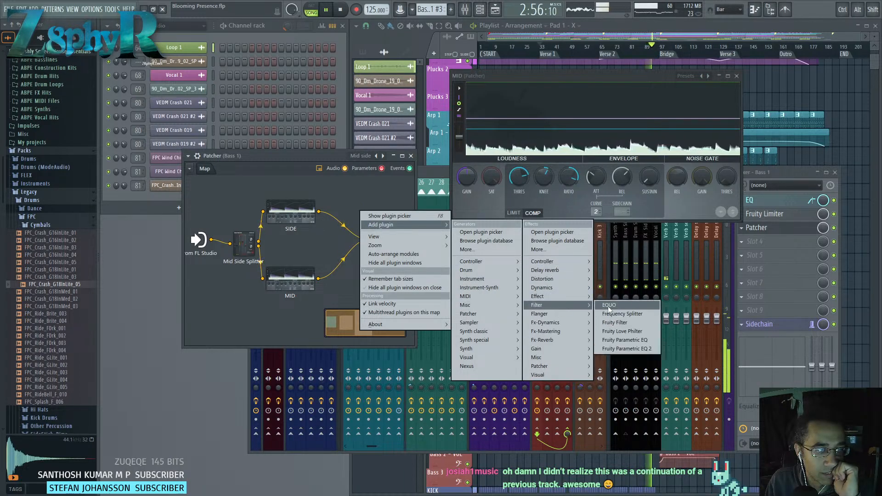
{"action": "left_click", "coordinate": [623, 349]}
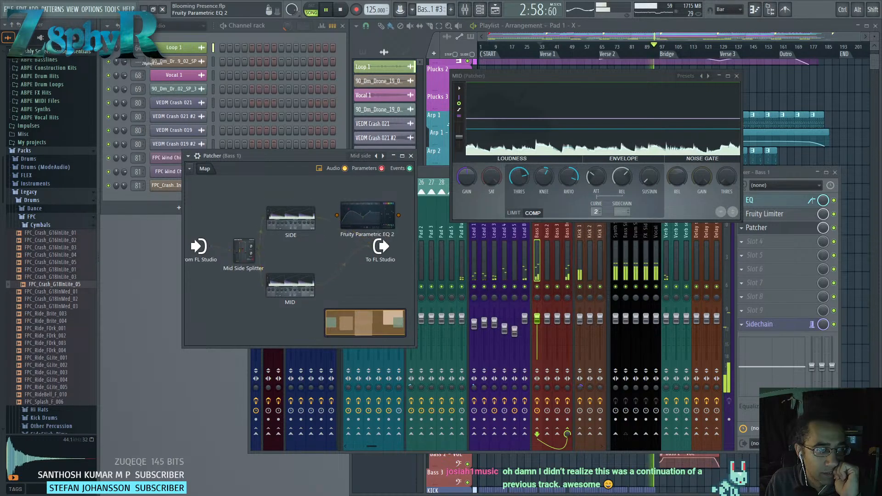
{"action": "right_click", "coordinate": [368, 214]}
{"action": "left_click", "coordinate": [385, 250]}
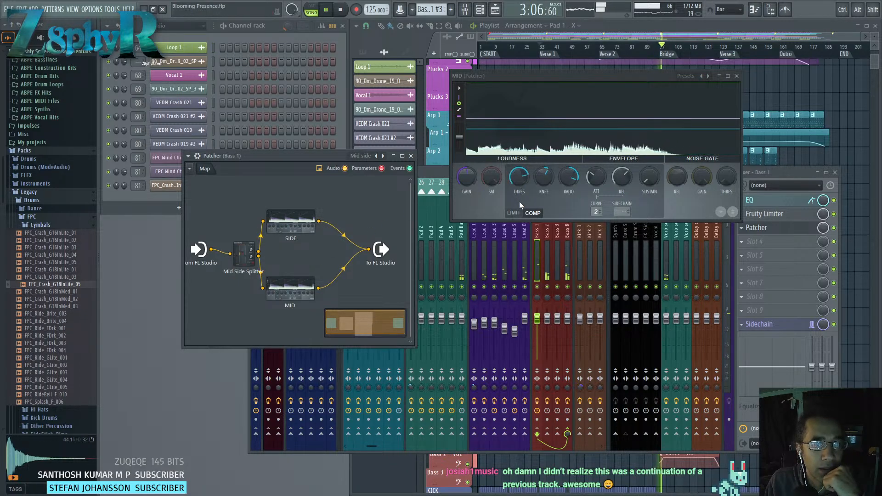
Check the MID plugin's limiter mode, place its window beside the Patcher map and return it to compressor mode.
{"action": "left_click", "coordinate": [514, 212]}
{"action": "left_click_drag", "start_coordinate": [340, 155], "coordinate": [321, 162]}
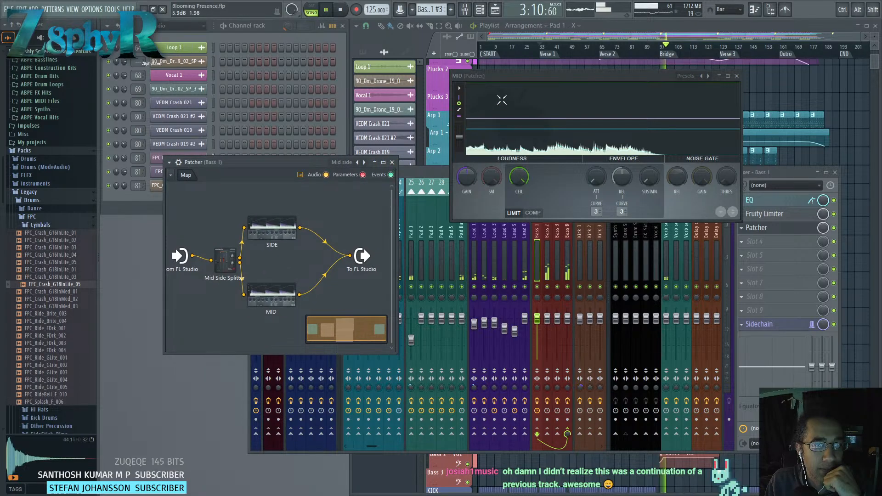
{"action": "left_click_drag", "start_coordinate": [535, 79], "coordinate": [480, 220]}
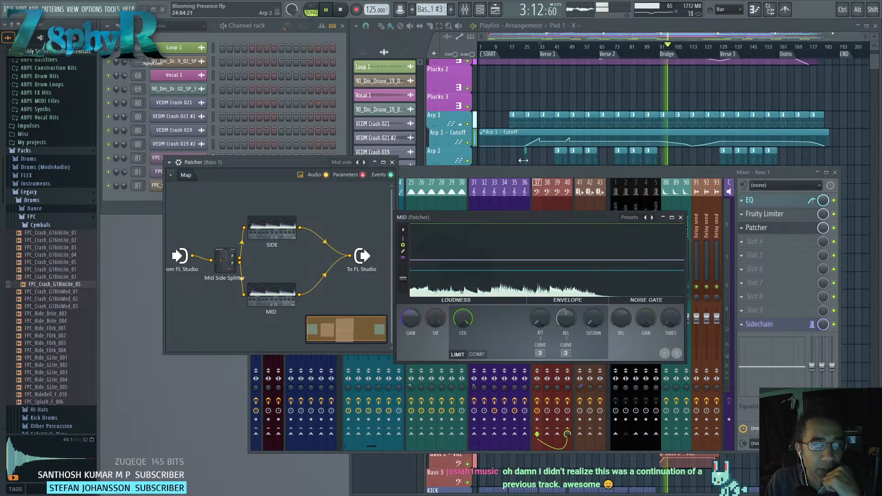
{"action": "left_click_drag", "start_coordinate": [315, 161], "coordinate": [291, 163]}
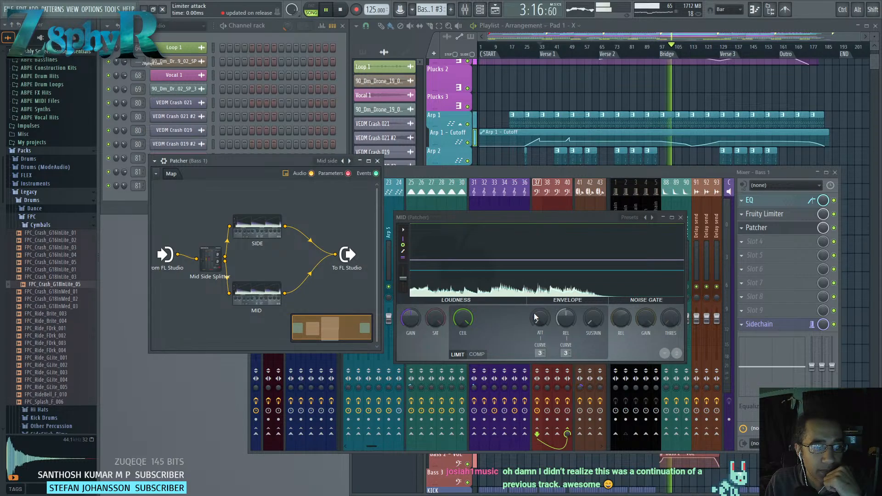
{"action": "left_click", "coordinate": [477, 354]}
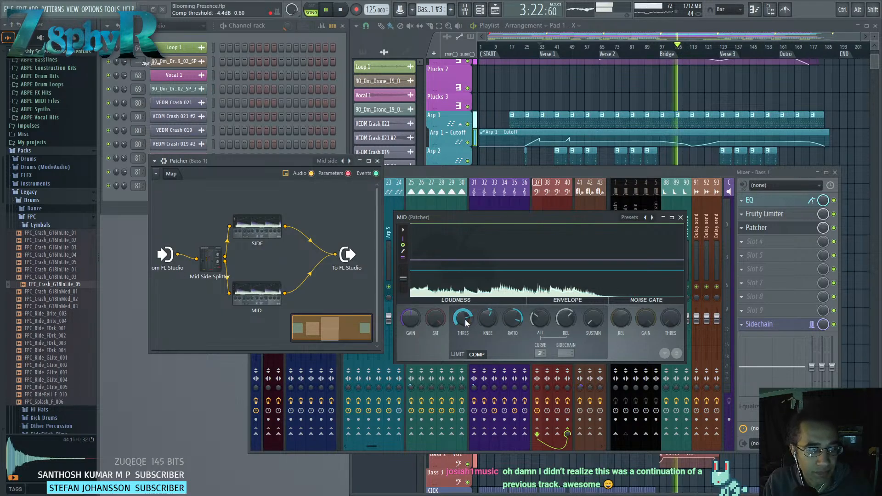
Lower the MID compressor's threshold to -18 dB and replay the song from Verse 1.
{"action": "left_click_drag", "start_coordinate": [463, 318], "coordinate": [463, 369]}
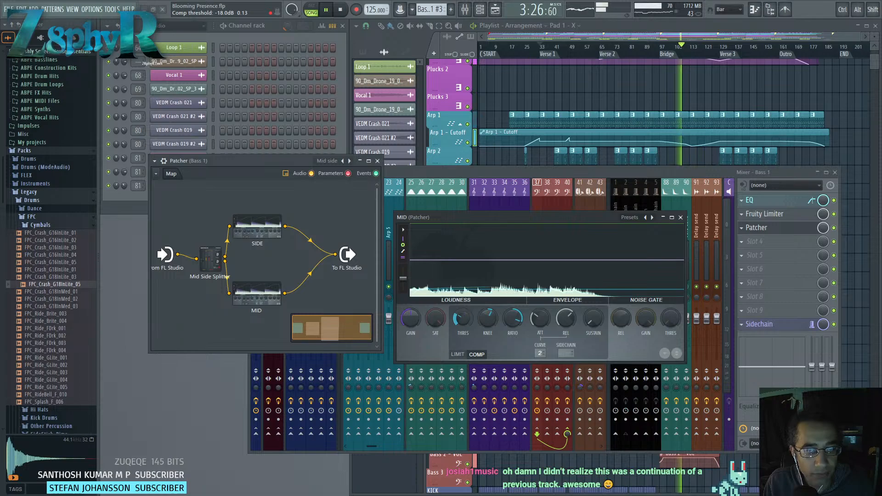
{"action": "key", "text": "space"}
{"action": "key", "text": "space"}
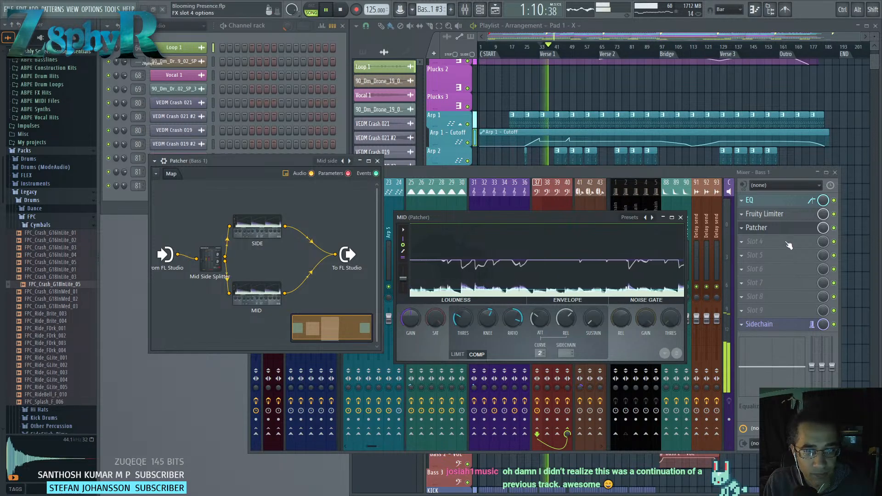
Toggle the Patcher effect on Bass 1, shift the MID compressor window aside and replay the song from Verse 2.
{"action": "left_click", "coordinate": [837, 232]}
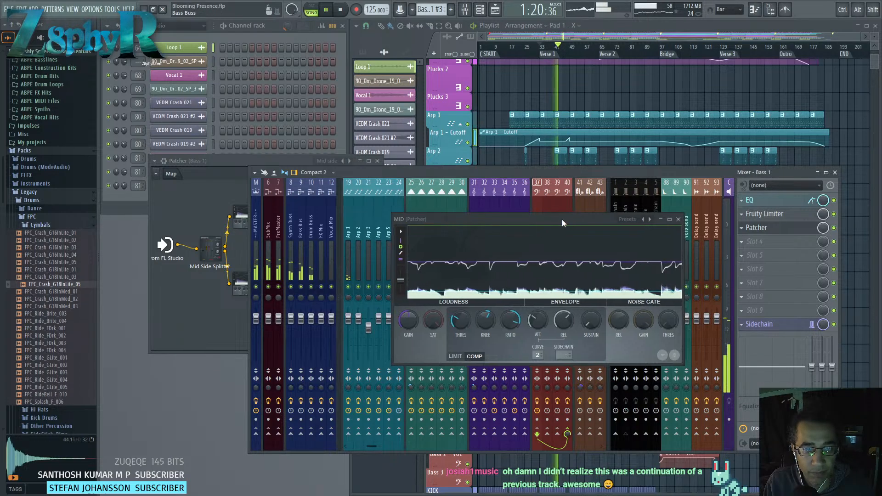
{"action": "left_click_drag", "start_coordinate": [561, 219], "coordinate": [399, 206]}
{"action": "left_click", "coordinate": [569, 37]}
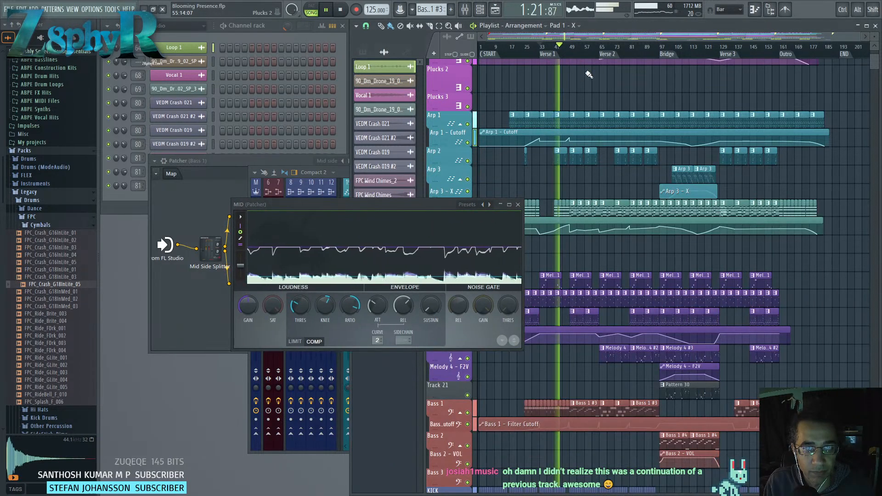
{"action": "left_click", "coordinate": [600, 47]}
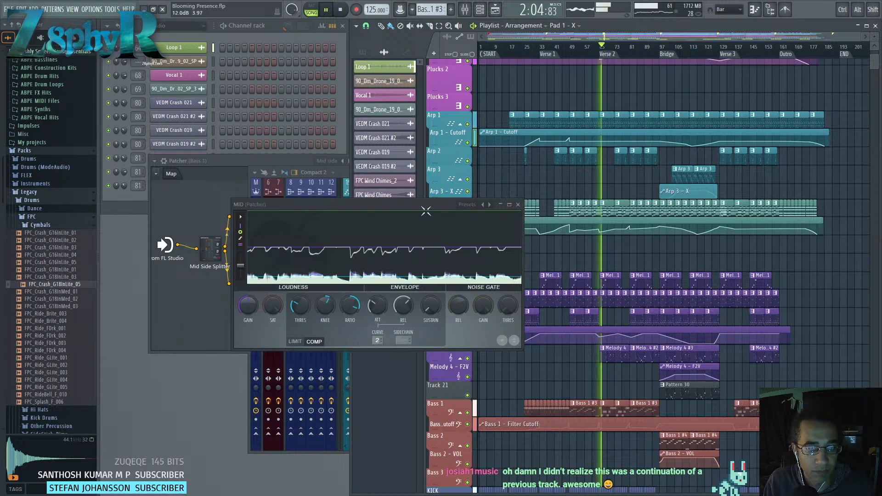
Close the Patcher and MID compressor windows and bring the mixer back to the front.
{"action": "left_click", "coordinate": [290, 161]}
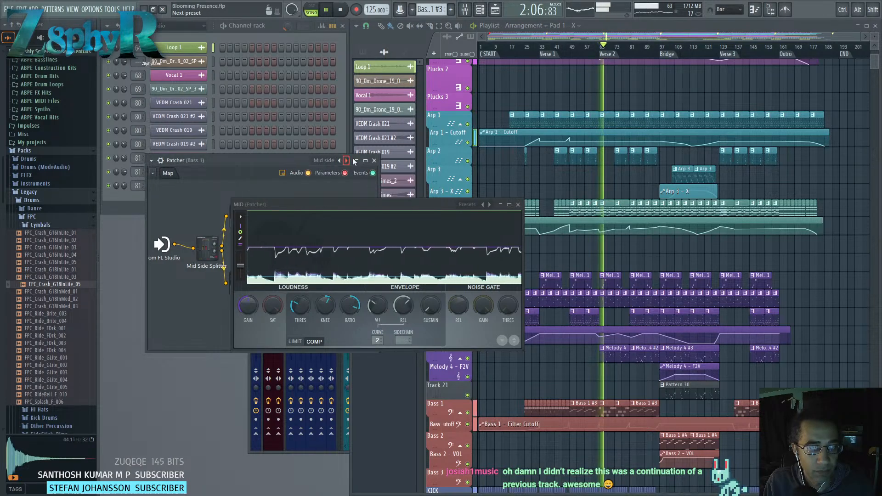
{"action": "left_click", "coordinate": [378, 161]}
{"action": "left_click_drag", "start_coordinate": [376, 200], "coordinate": [316, 192]}
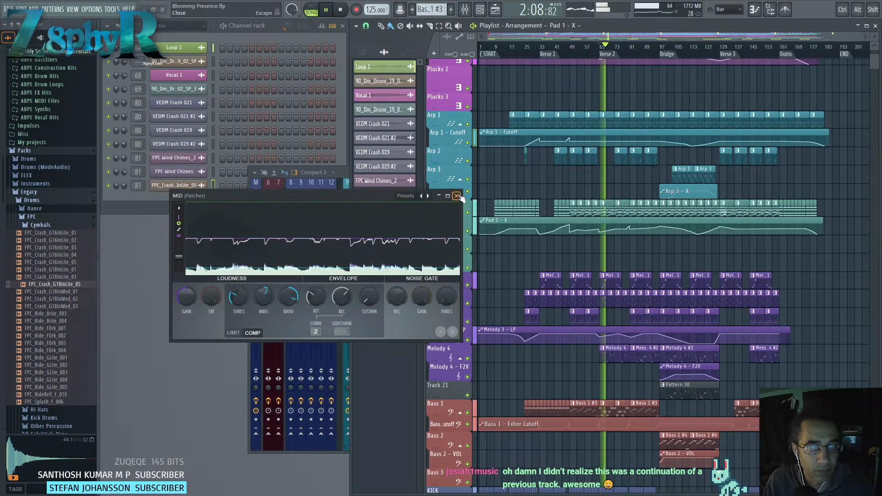
{"action": "left_click", "coordinate": [456, 196]}
{"action": "left_click", "coordinate": [315, 219]}
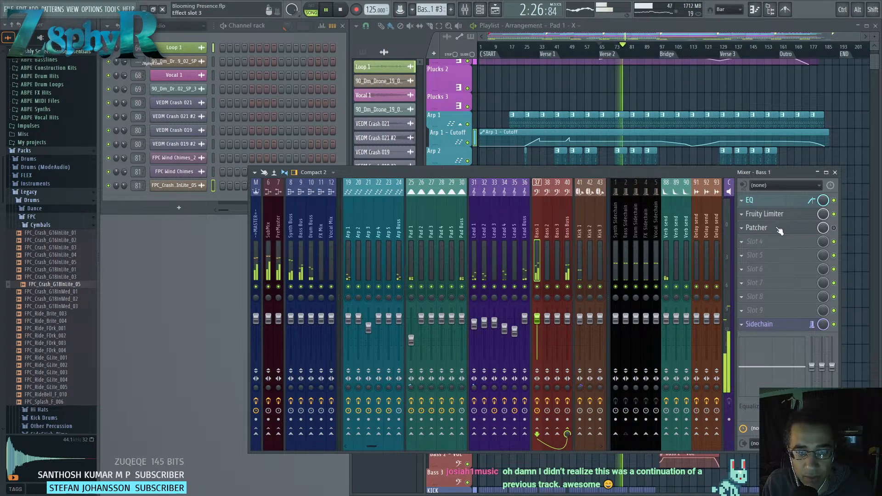
Try raising the gain of the Fruity Limiter on the master track while the song plays.
{"action": "left_click", "coordinate": [667, 228]}
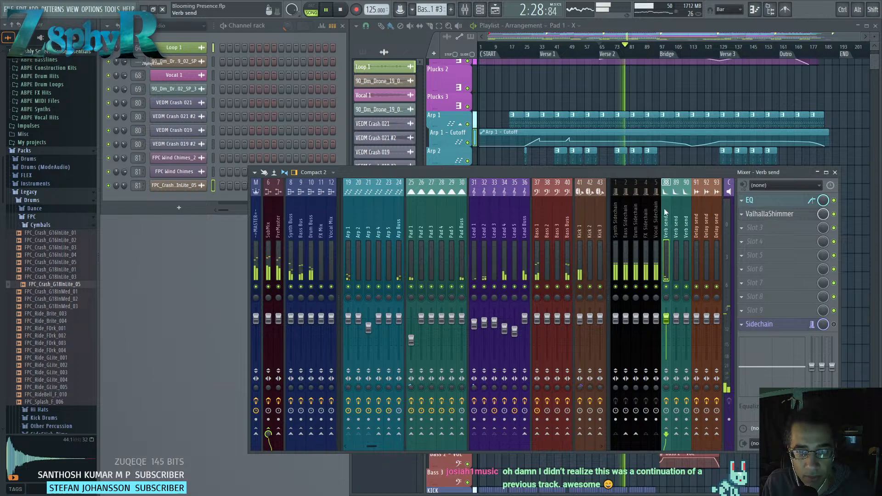
{"action": "left_click", "coordinate": [252, 216]}
{"action": "left_click", "coordinate": [790, 326]}
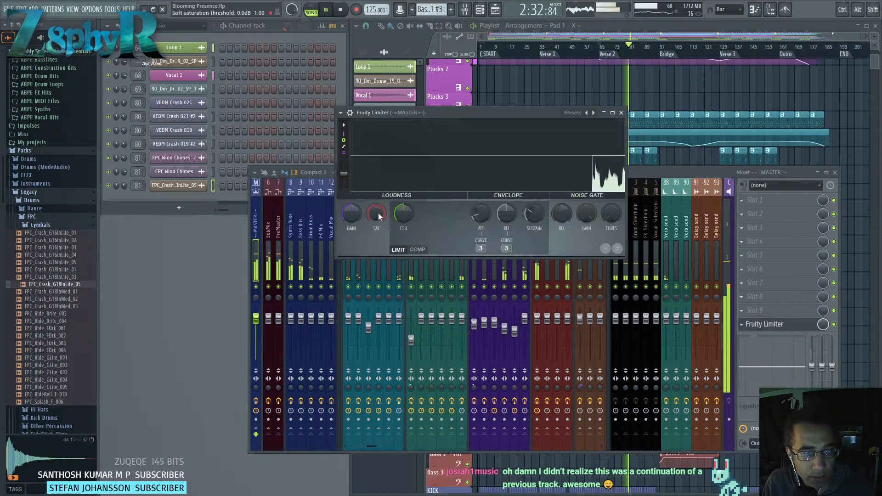
{"action": "scroll", "coordinate": [356, 213], "scroll_direction": "up", "scroll_amount": 4}
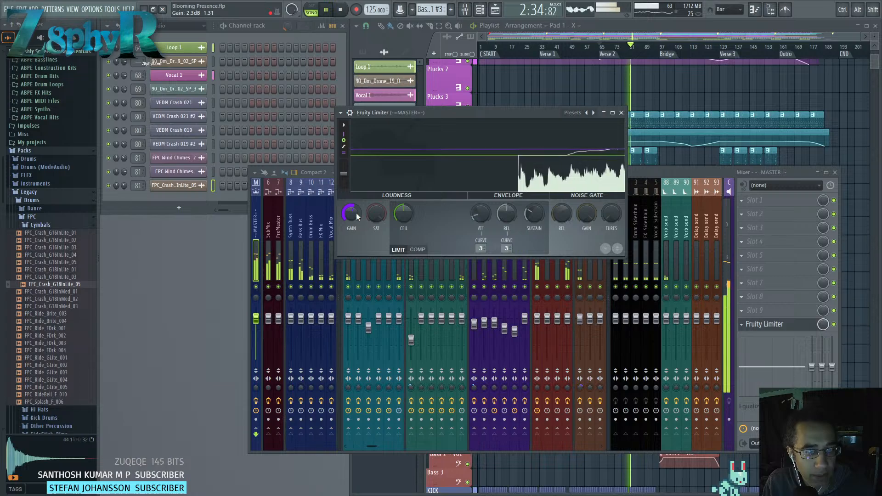
{"action": "scroll", "coordinate": [353, 215], "scroll_direction": "up", "scroll_amount": 2}
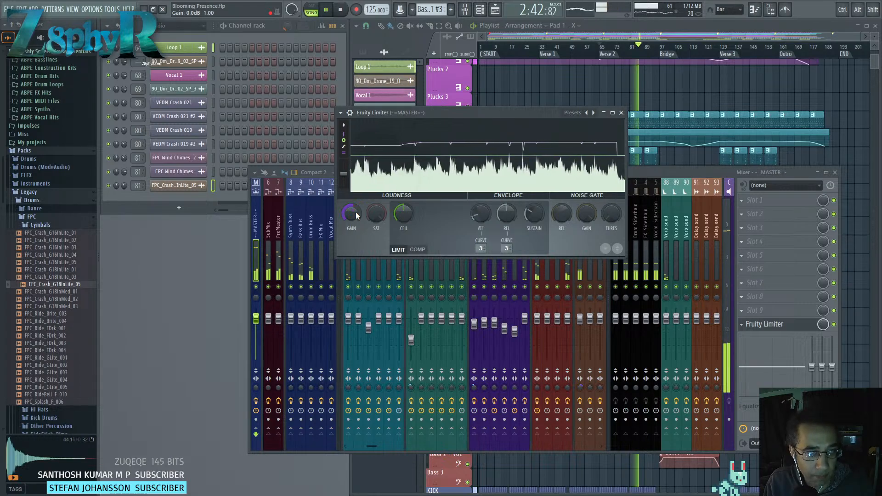
Adjust the treble bands in the EQ on the Bass 1 mixer track and close the EQ.
{"action": "left_click", "coordinate": [537, 294]}
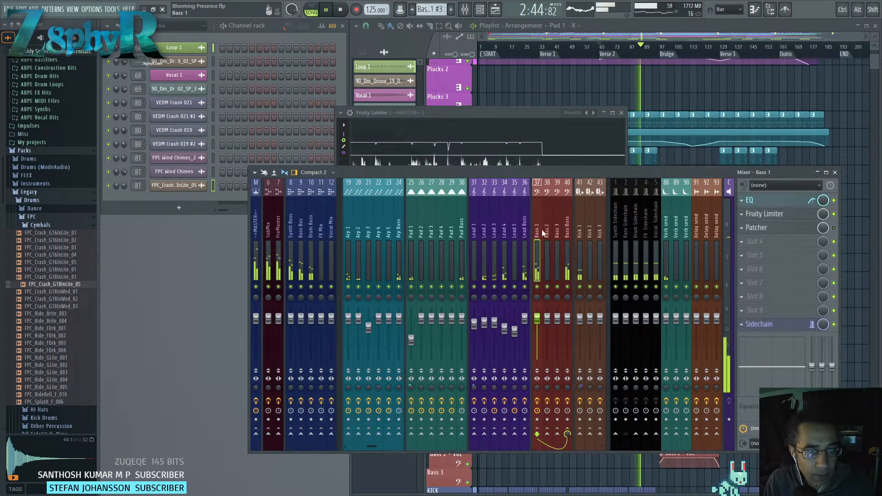
{"action": "left_click", "coordinate": [780, 201]}
{"action": "left_click_drag", "start_coordinate": [447, 197], "coordinate": [472, 199]}
{"action": "left_click", "coordinate": [596, 119]}
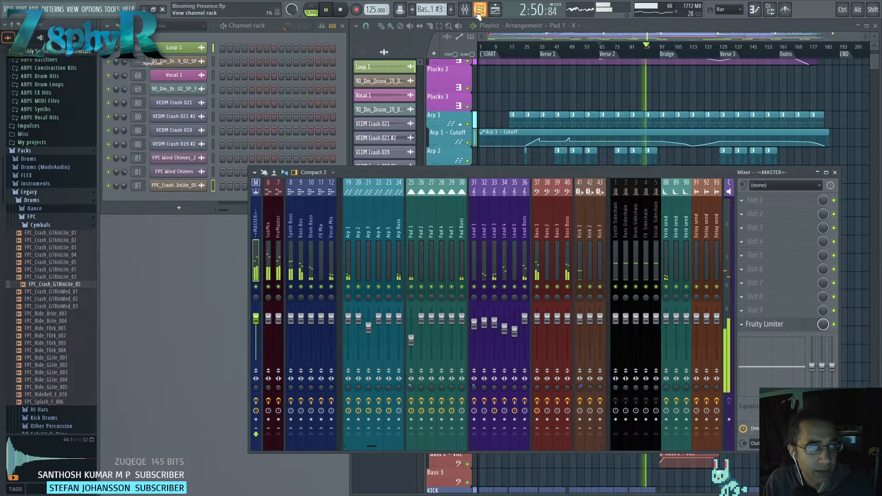
Filter the channel rack to the melody channels and open the BASS channel's Sylenth1 synth.
{"action": "left_click", "coordinate": [479, 9]}
{"action": "left_click", "coordinate": [480, 9]}
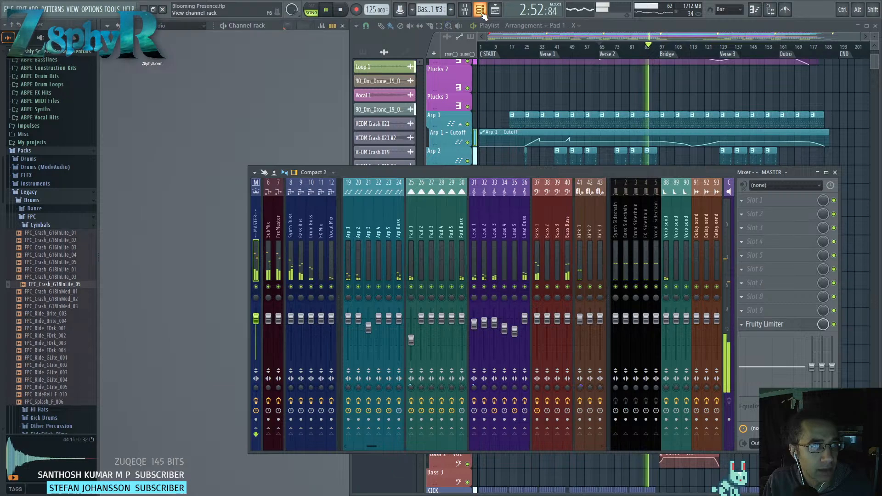
{"action": "left_click", "coordinate": [177, 26]}
{"action": "left_click", "coordinate": [170, 78]}
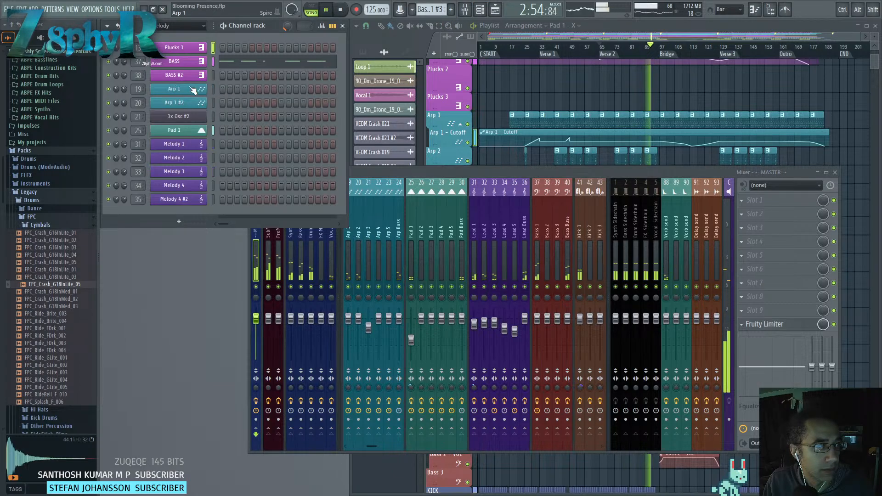
{"action": "left_click", "coordinate": [197, 62]}
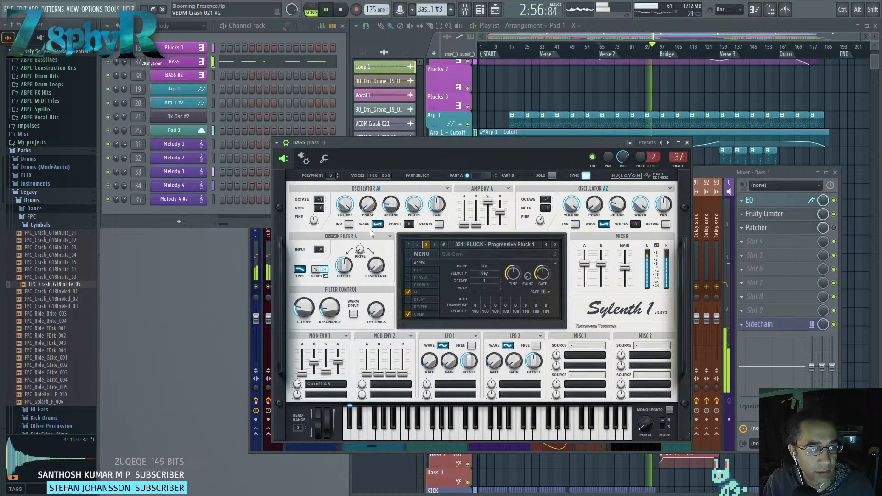
In Sylenth1's EQ effect, set the treble to about 5.8 dB and its frequency to about 2201 Hz, checking the Bass 1 EQ alongside.
{"action": "left_click", "coordinate": [414, 293]}
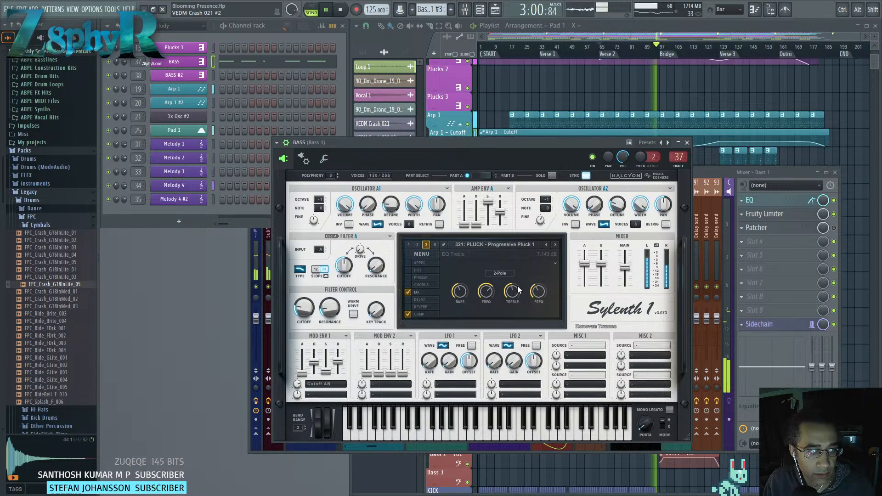
{"action": "left_click_drag", "start_coordinate": [515, 289], "coordinate": [537, 293]}
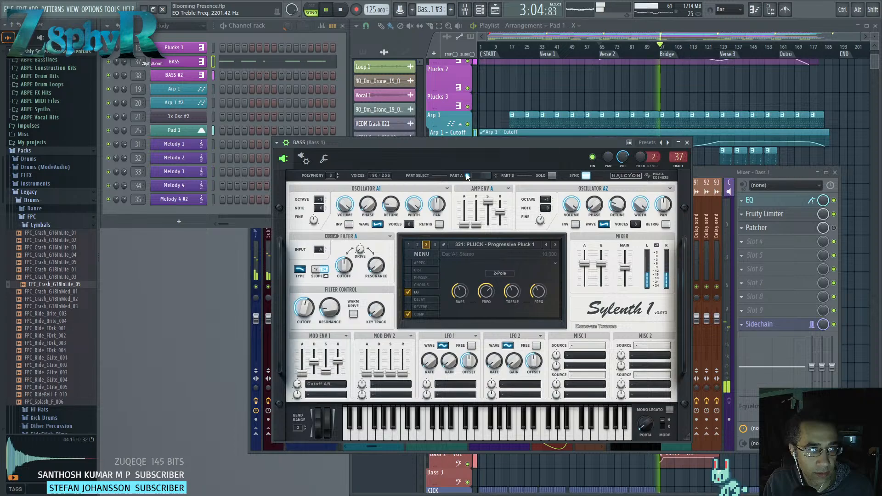
{"action": "left_click", "coordinate": [749, 200]}
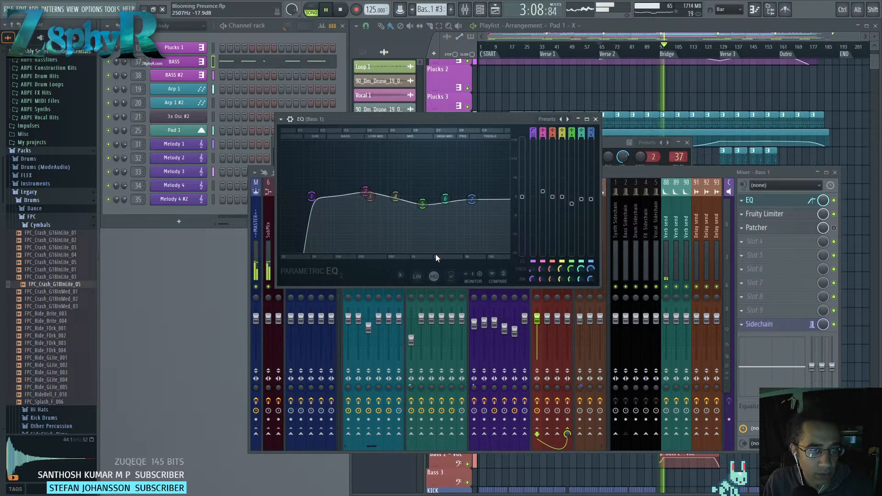
{"action": "left_click", "coordinate": [610, 141]}
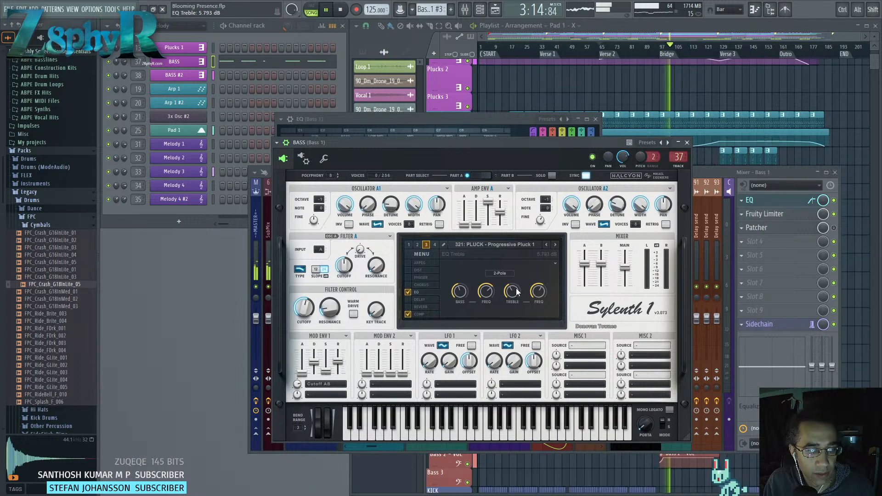
Replay the song from shortly before Verse 2 and close the BASS synth window.
{"action": "left_click", "coordinate": [583, 40]}
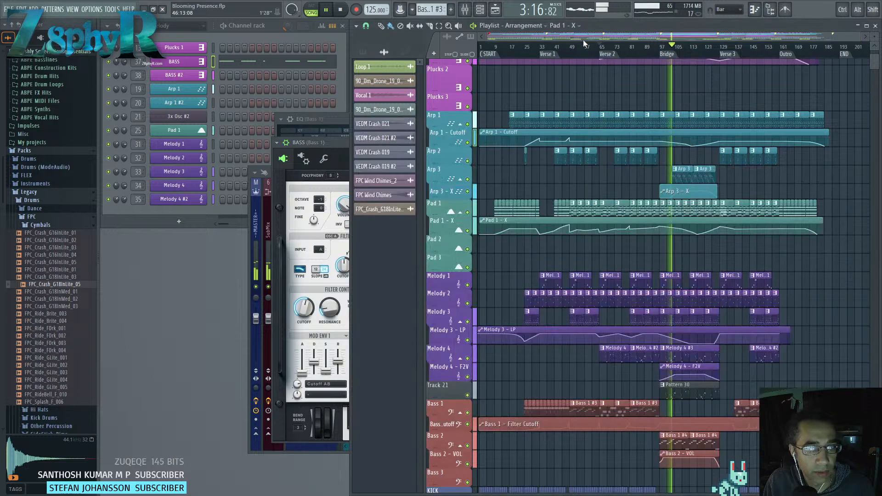
{"action": "left_click", "coordinate": [583, 39]}
{"action": "left_click", "coordinate": [322, 143]}
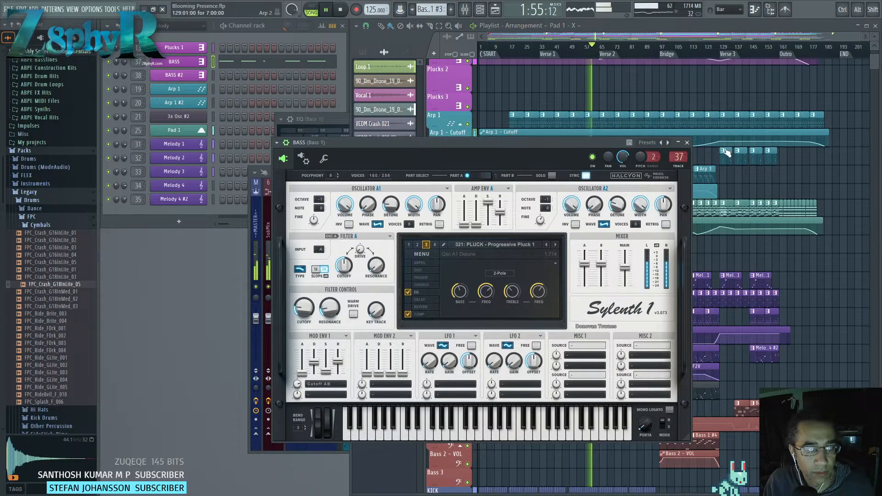
{"action": "left_click", "coordinate": [687, 143]}
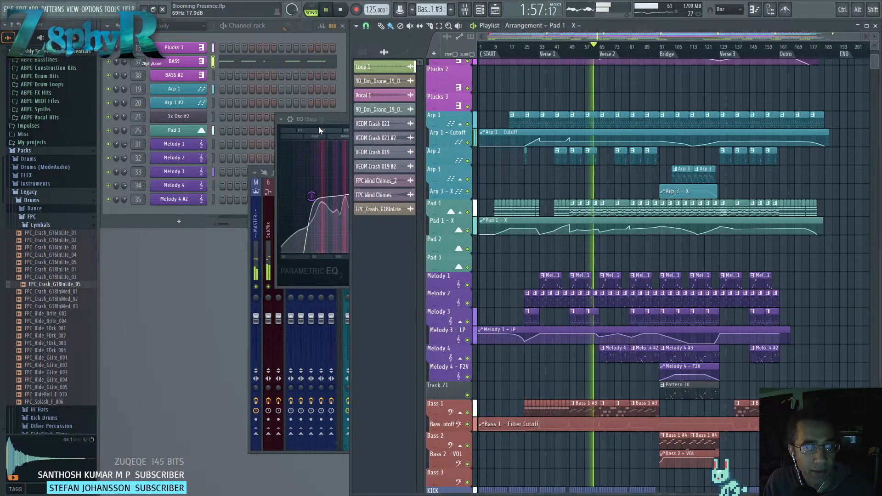
Adjust the upper bands of the Bass 1 EQ, raising band 5 slightly to lessen the upper-mid dip.
{"action": "left_click", "coordinate": [348, 119]}
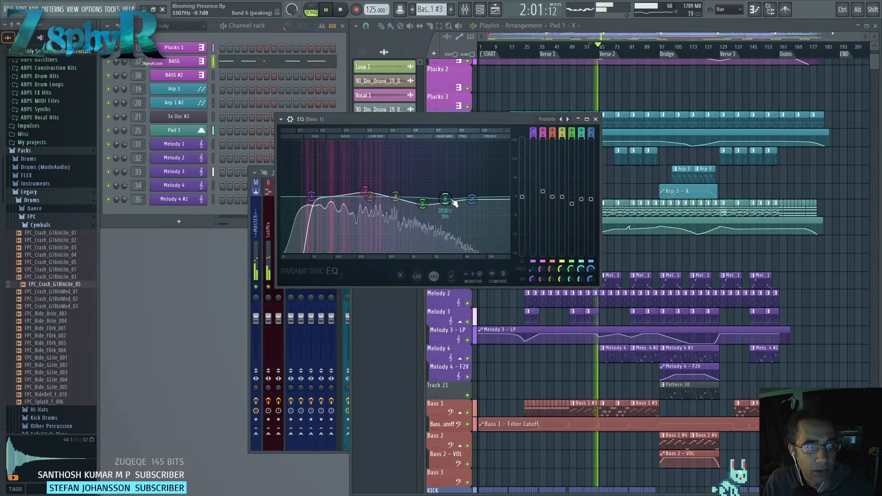
{"action": "left_click_drag", "start_coordinate": [472, 199], "coordinate": [445, 198]}
{"action": "left_click_drag", "start_coordinate": [423, 203], "coordinate": [422, 200]}
Set the treble frequency in the BASS synth's EQ to about 3291 Hz and close the synth and EQ windows.
{"action": "left_click", "coordinate": [175, 61]}
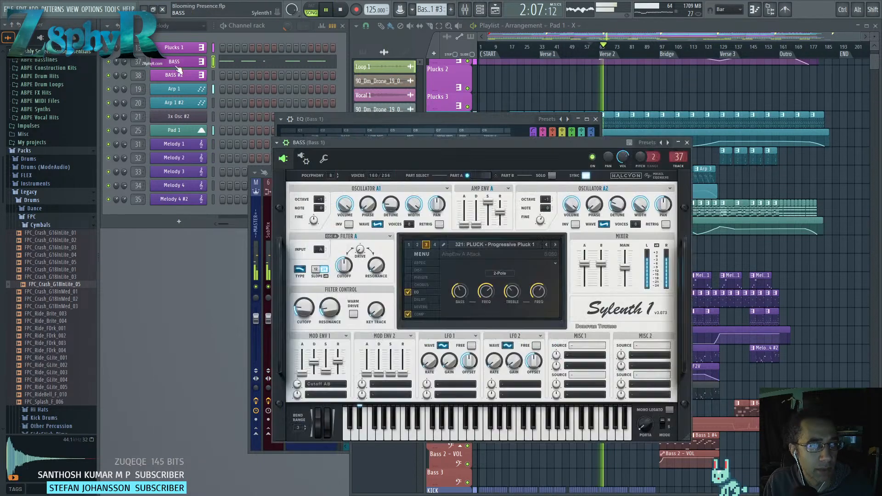
{"action": "mouse_move", "coordinate": [516, 291]}
{"action": "left_mouse_down"}
{"action": "mouse_move", "coordinate": [515, 284]}
{"action": "mouse_move", "coordinate": [539, 308]}
{"action": "mouse_move", "coordinate": [513, 295]}
{"action": "left_mouse_up"}
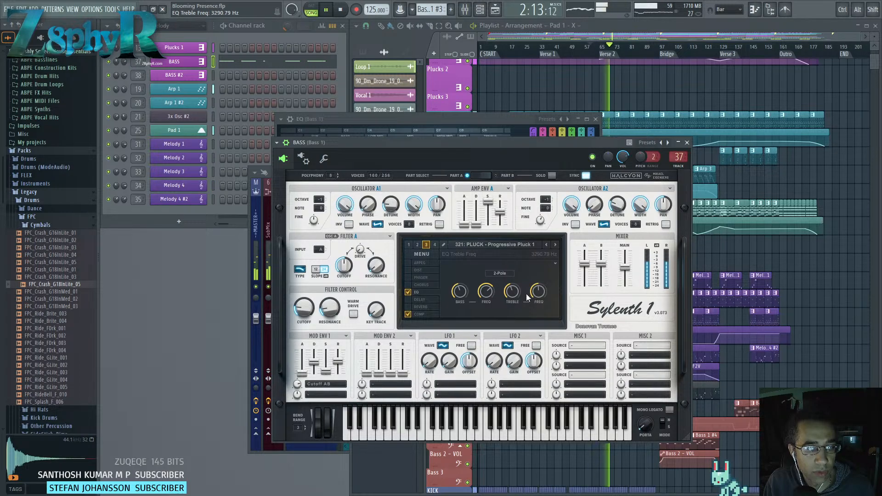
{"action": "left_click", "coordinate": [686, 143]}
{"action": "left_click", "coordinate": [595, 119]}
Replay from shortly before Verse 2 and place a 50% point at bar 64 in the Arp 1 - Cutoff automation.
{"action": "scroll", "coordinate": [619, 142], "scroll_direction": "down", "scroll_amount": 4, "text": "ctrl"}
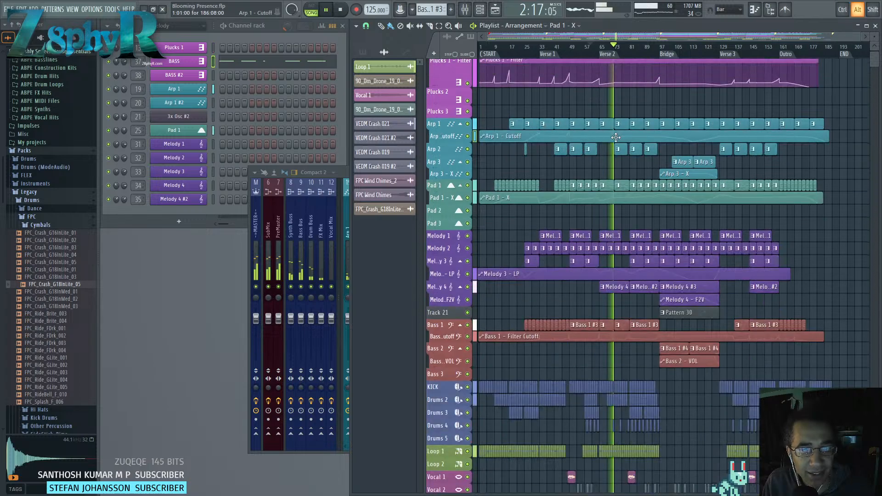
{"action": "scroll", "coordinate": [620, 142], "scroll_direction": "up", "scroll_amount": 8}
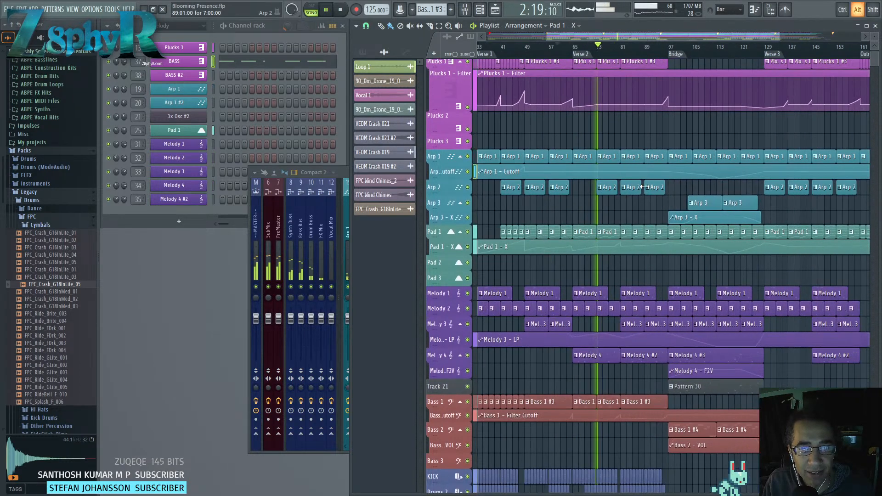
{"action": "scroll", "coordinate": [646, 195], "scroll_direction": "up", "scroll_amount": 2}
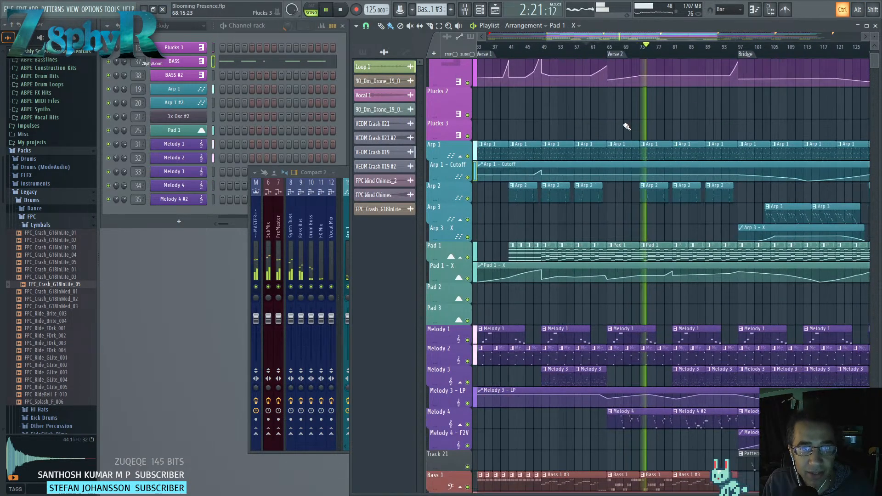
{"action": "left_click", "coordinate": [595, 49]}
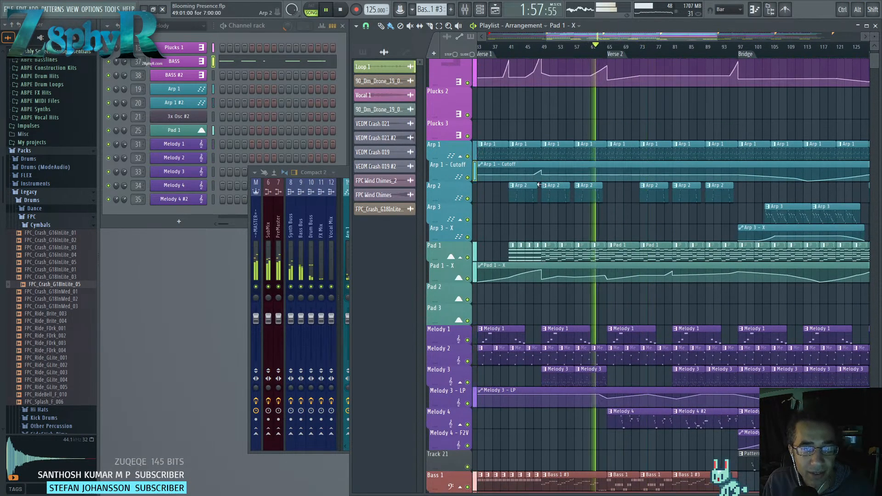
{"action": "scroll", "coordinate": [604, 181], "scroll_direction": "up", "scroll_amount": 3, "text": "ctrl"}
{"action": "right_click", "coordinate": [603, 174]}
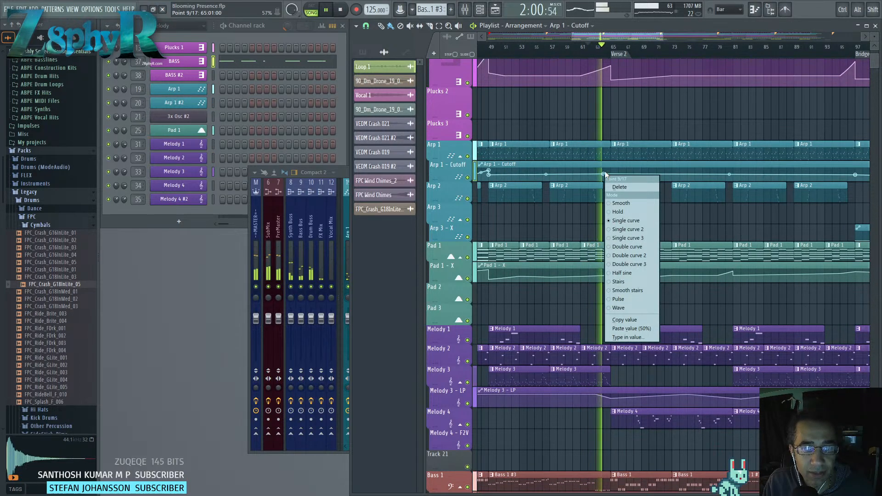
{"action": "key", "text": "Escape"}
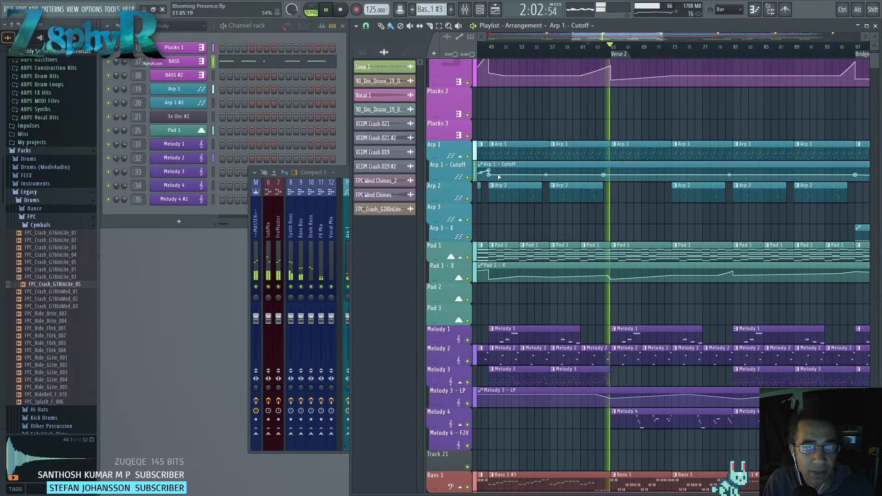
Add a short peak with a drop-back point at the start of Verse 2 in the Arp 1 - Cutoff automation and replay the transition.
{"action": "right_click", "coordinate": [611, 170]}
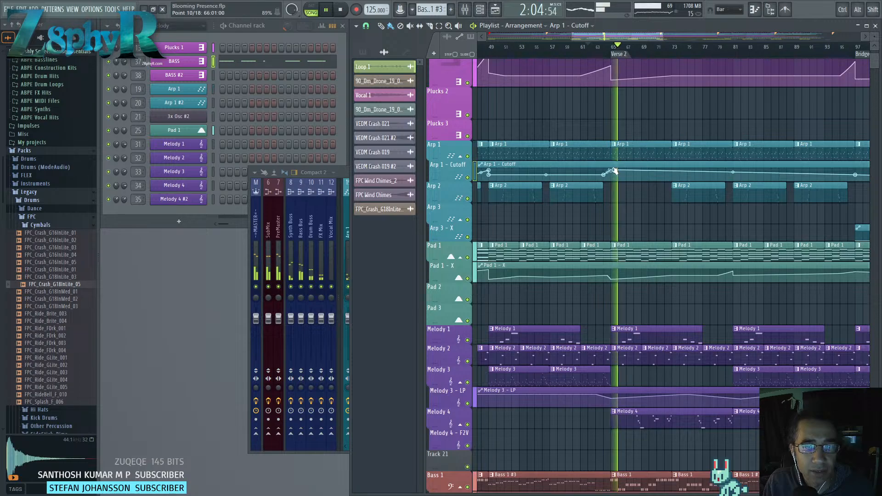
{"action": "right_click", "coordinate": [613, 176]}
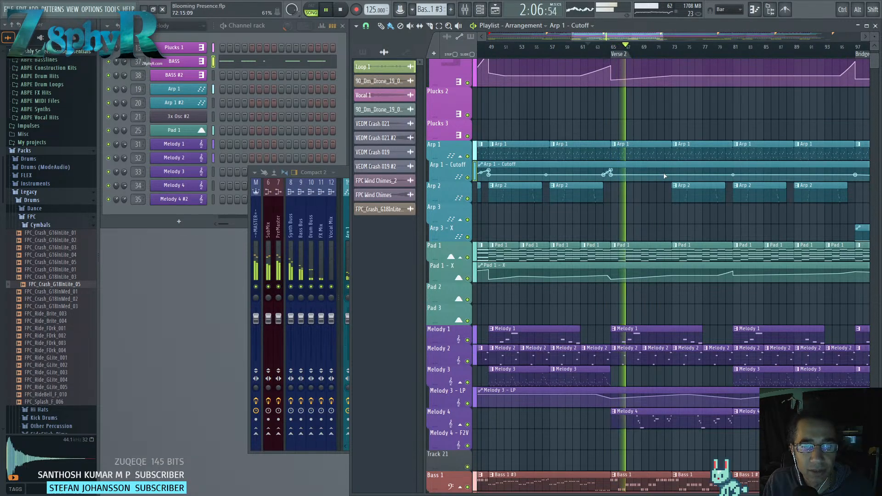
{"action": "left_click_drag", "start_coordinate": [670, 174], "coordinate": [712, 178]}
{"action": "left_click_drag", "start_coordinate": [645, 179], "coordinate": [638, 181]}
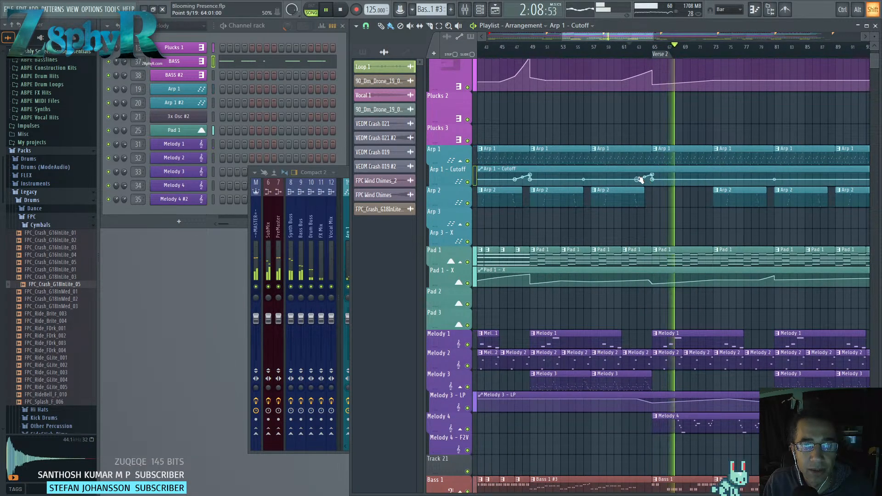
{"action": "left_click", "coordinate": [638, 54]}
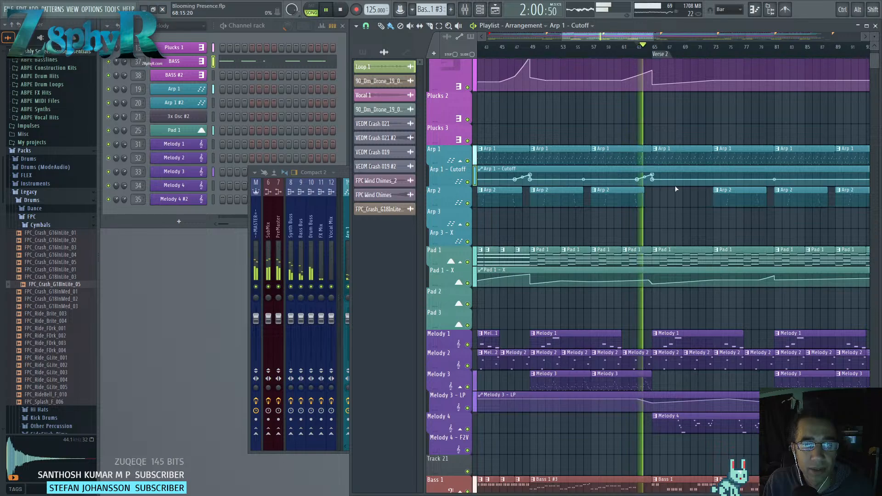
Add a short peak with a drop-back point at the start of the Bridge in the Arp 1 - Cutoff automation and stop playback.
{"action": "left_click_drag", "start_coordinate": [675, 189], "coordinate": [505, 203]}
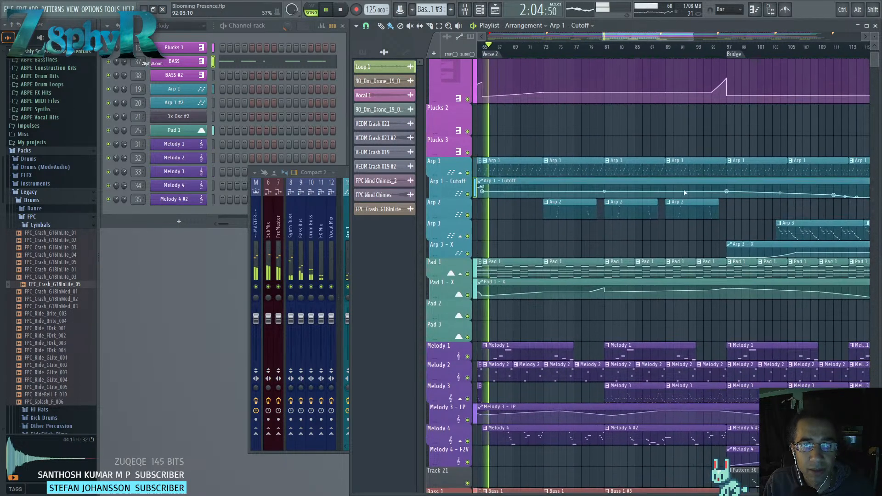
{"action": "right_click", "coordinate": [704, 191]}
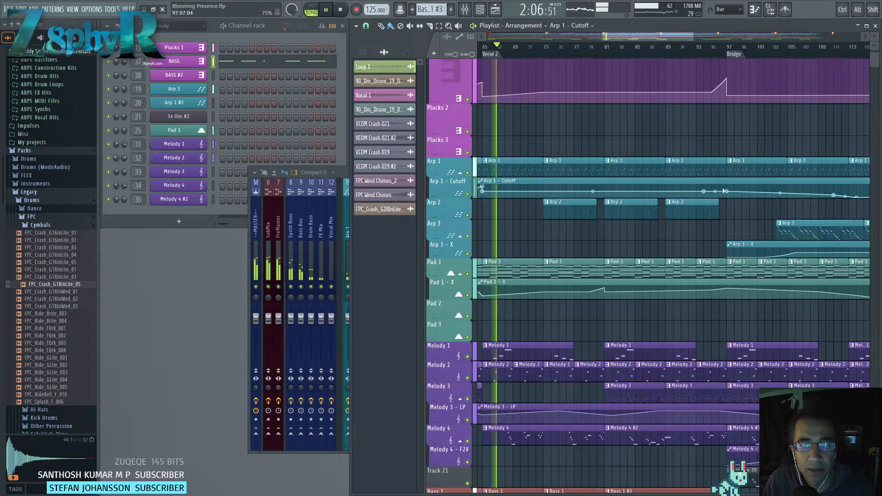
{"action": "left_click_drag", "start_coordinate": [726, 191], "coordinate": [678, 223]}
{"action": "right_click", "coordinate": [727, 191]}
{"action": "left_click", "coordinate": [727, 188]}
{"action": "left_click", "coordinate": [703, 47]}
{"action": "key", "text": "space"}
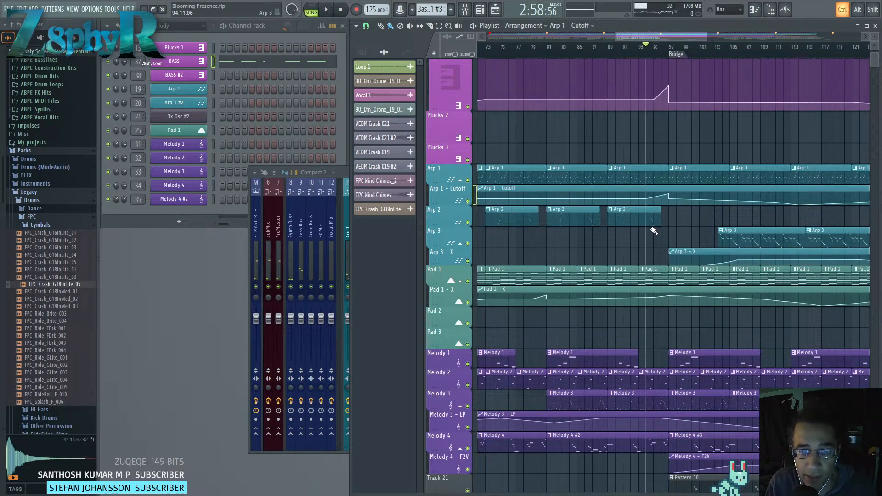
Move the playback position to shortly before the Bridge and reduce the height of the Plucks 1 - Filter track.
{"action": "scroll", "coordinate": [654, 231], "scroll_direction": "down", "scroll_amount": 5}
{"action": "scroll", "coordinate": [747, 271], "scroll_direction": "down", "scroll_amount": 3, "text": "alt"}
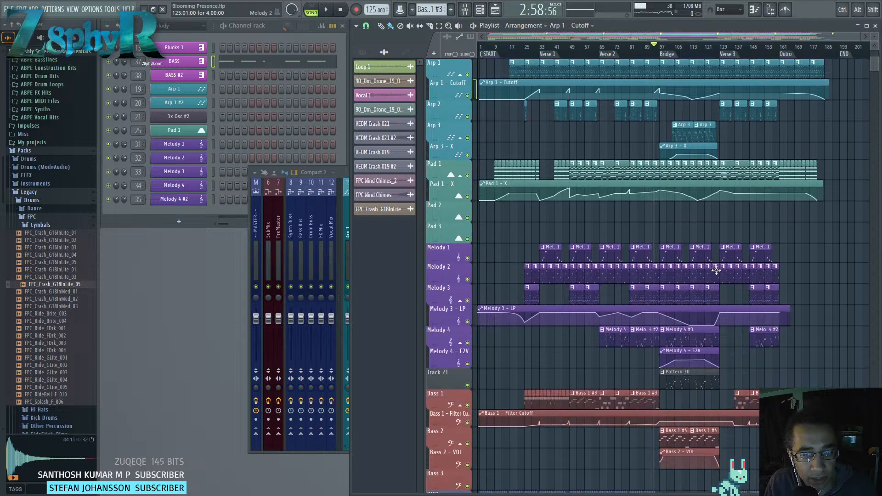
{"action": "scroll", "coordinate": [701, 268], "scroll_direction": "down", "scroll_amount": 3, "text": "alt"}
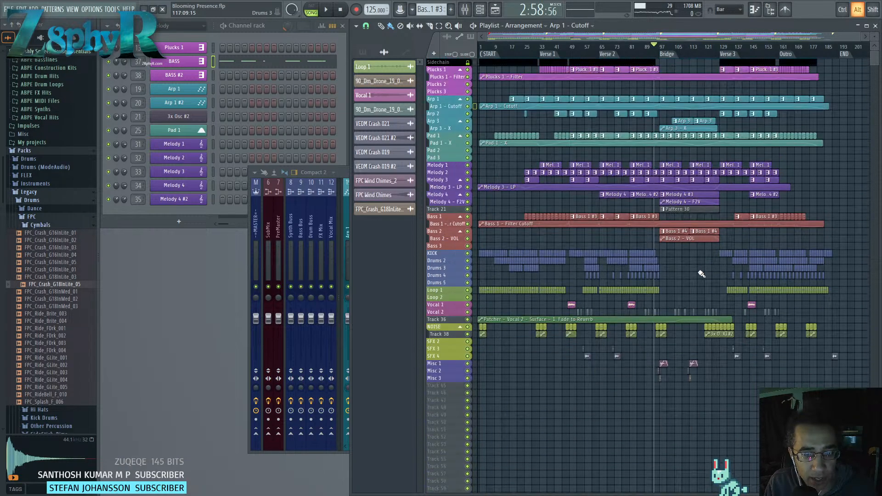
{"action": "mouse_move", "coordinate": [657, 49]}
{"action": "left_mouse_down"}
{"action": "mouse_move", "coordinate": [837, 45]}
{"action": "mouse_move", "coordinate": [637, 65]}
{"action": "left_mouse_up"}
{"action": "scroll", "coordinate": [670, 168], "scroll_direction": "up", "scroll_amount": 3}
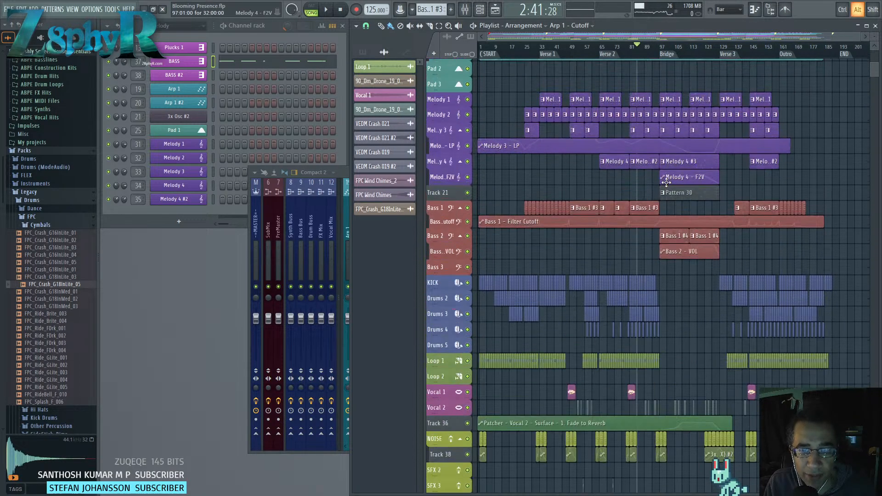
{"action": "scroll", "coordinate": [657, 129], "scroll_direction": "up", "scroll_amount": 8}
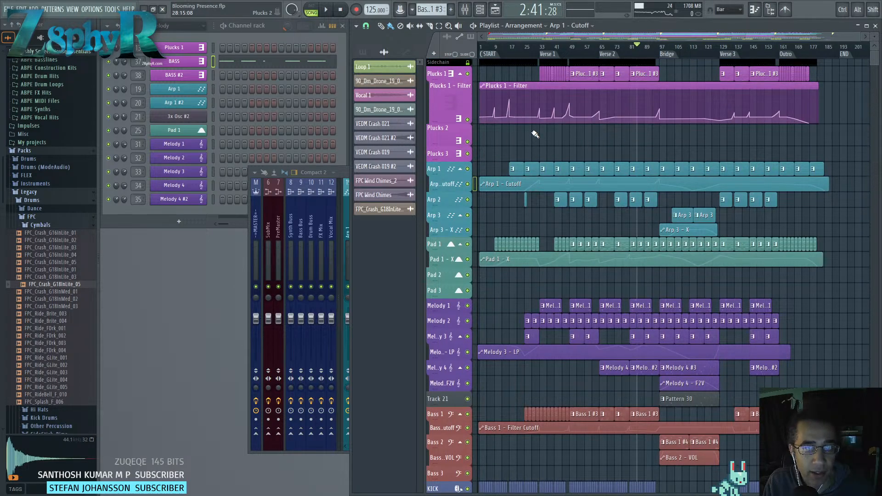
{"action": "left_click_drag", "start_coordinate": [450, 119], "coordinate": [454, 95]}
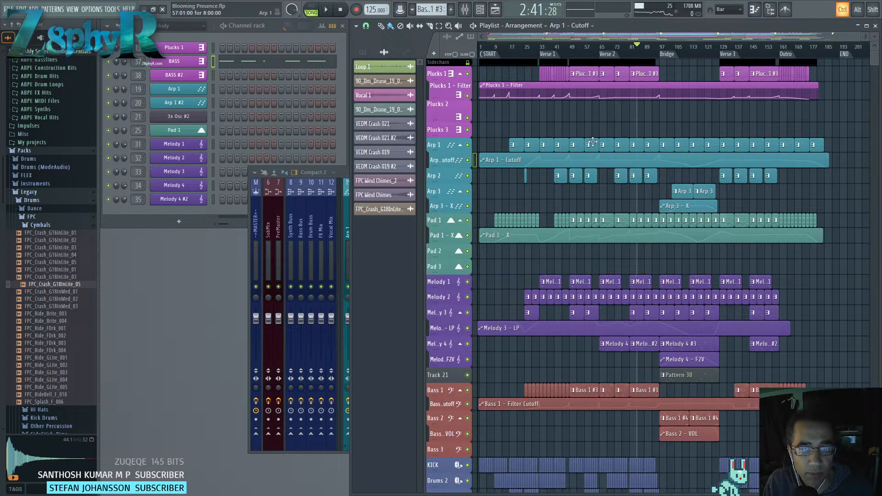
Examine the arrangement around the Bridge across the arp, pad, melody, bass, drum, vocal, noise and effects tracks.
{"action": "scroll", "coordinate": [666, 180], "scroll_direction": "up", "scroll_amount": 3}
{"action": "scroll", "coordinate": [685, 181], "scroll_direction": "up", "scroll_amount": 3}
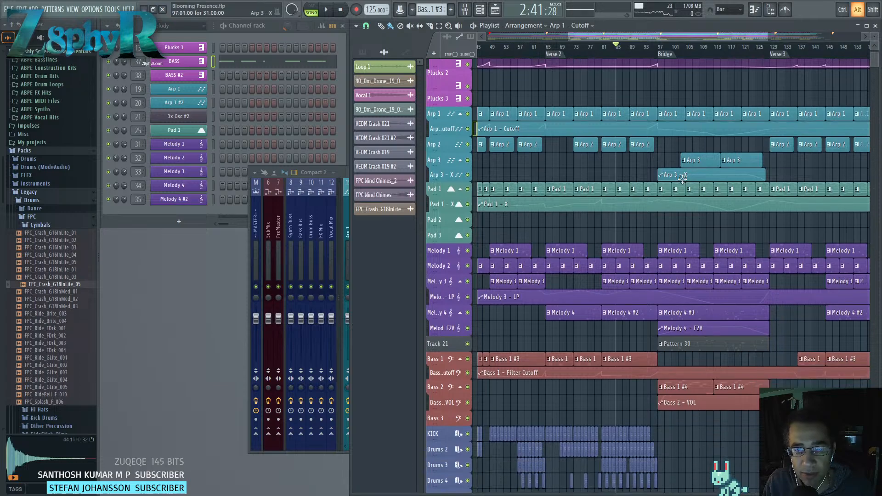
{"action": "left_click_drag", "start_coordinate": [680, 212], "coordinate": [618, 207]}
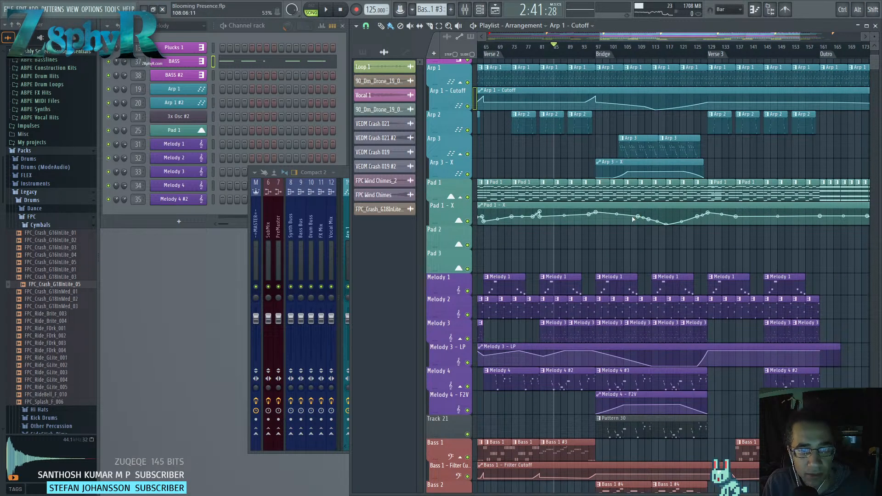
{"action": "scroll", "coordinate": [654, 224], "scroll_direction": "down", "scroll_amount": 3}
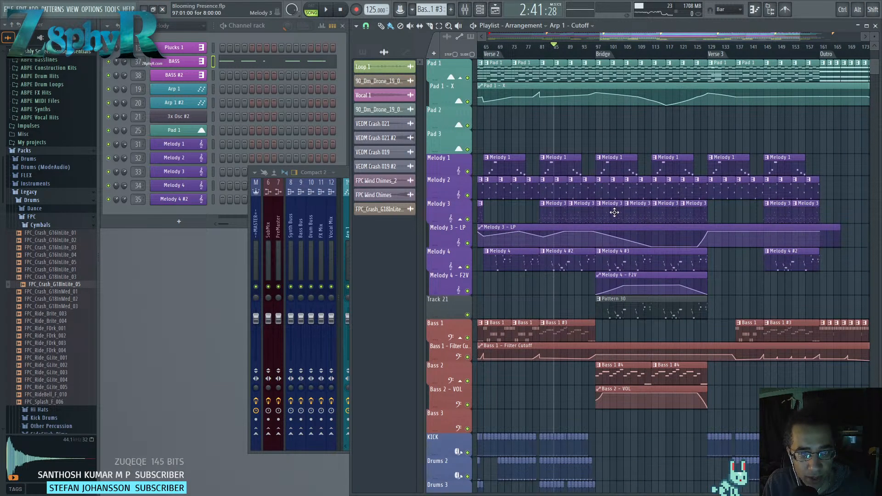
{"action": "scroll", "coordinate": [611, 210], "scroll_direction": "down", "scroll_amount": 2}
{"action": "scroll", "coordinate": [654, 226], "scroll_direction": "left", "scroll_amount": 2}
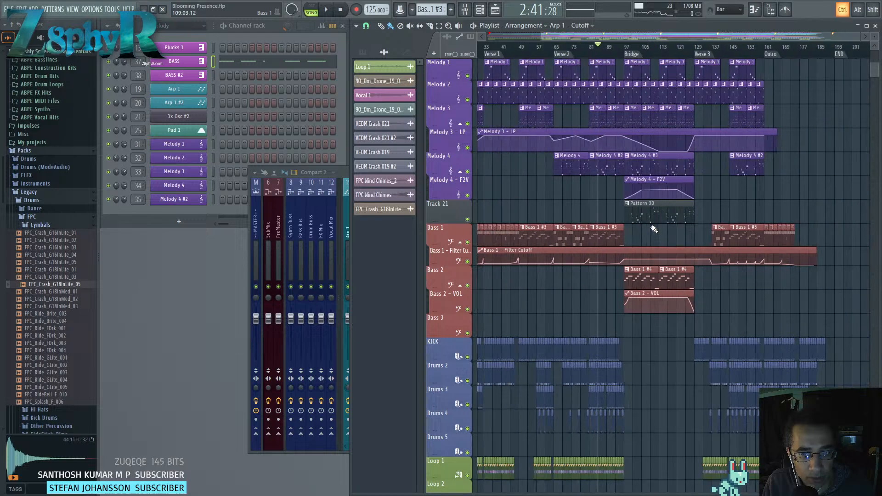
{"action": "scroll", "coordinate": [654, 226], "scroll_direction": "down", "scroll_amount": 3}
{"action": "scroll", "coordinate": [741, 238], "scroll_direction": "down", "scroll_amount": 3}
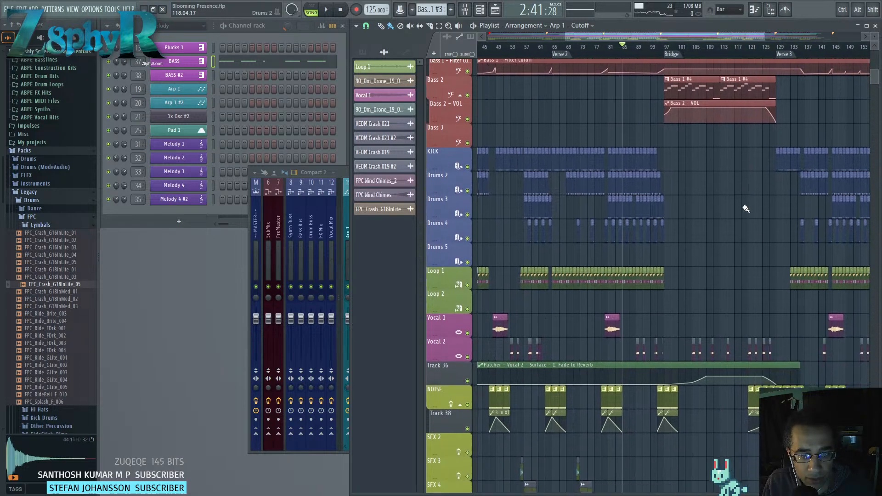
{"action": "scroll", "coordinate": [695, 159], "scroll_direction": "right", "scroll_amount": 1}
{"action": "scroll", "coordinate": [677, 199], "scroll_direction": "down", "scroll_amount": 3}
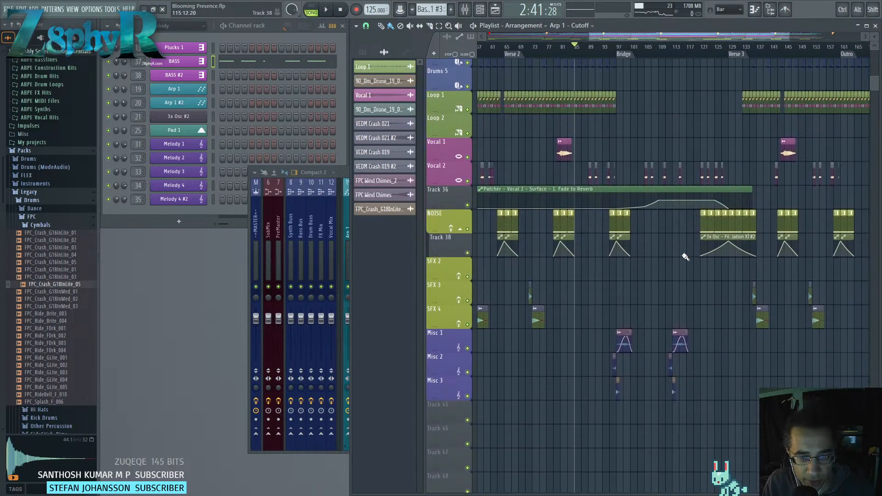
{"action": "scroll", "coordinate": [634, 254], "scroll_direction": "left", "scroll_amount": 2}
{"action": "scroll", "coordinate": [746, 195], "scroll_direction": "up", "scroll_amount": 1}
{"action": "scroll", "coordinate": [746, 195], "scroll_direction": "left", "scroll_amount": 1}
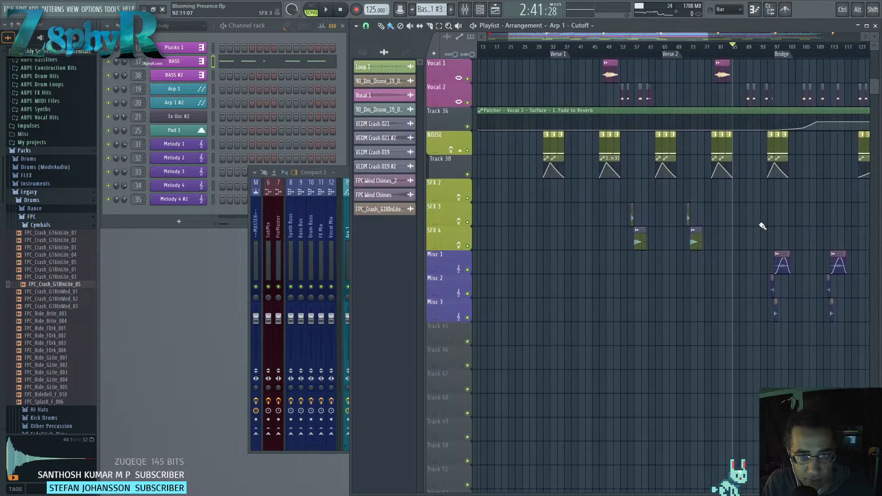
{"action": "left_click_drag", "start_coordinate": [720, 180], "coordinate": [691, 218]}
{"action": "mouse_move", "coordinate": [765, 218]}
{"action": "left_mouse_down"}
{"action": "mouse_move", "coordinate": [646, 230]}
{"action": "mouse_move", "coordinate": [697, 236]}
{"action": "mouse_move", "coordinate": [630, 238]}
{"action": "left_mouse_up"}
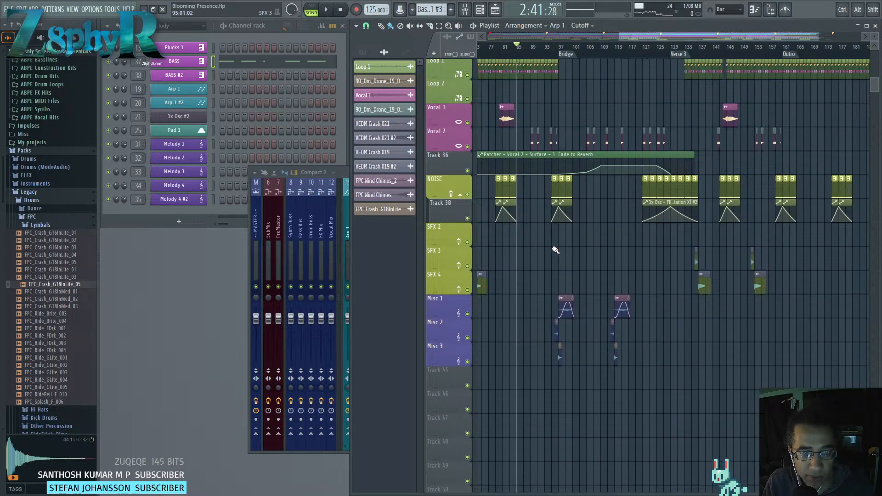
{"action": "scroll", "coordinate": [646, 266], "scroll_direction": "up", "scroll_amount": 5}
{"action": "scroll", "coordinate": [658, 314], "scroll_direction": "left", "scroll_amount": 2}
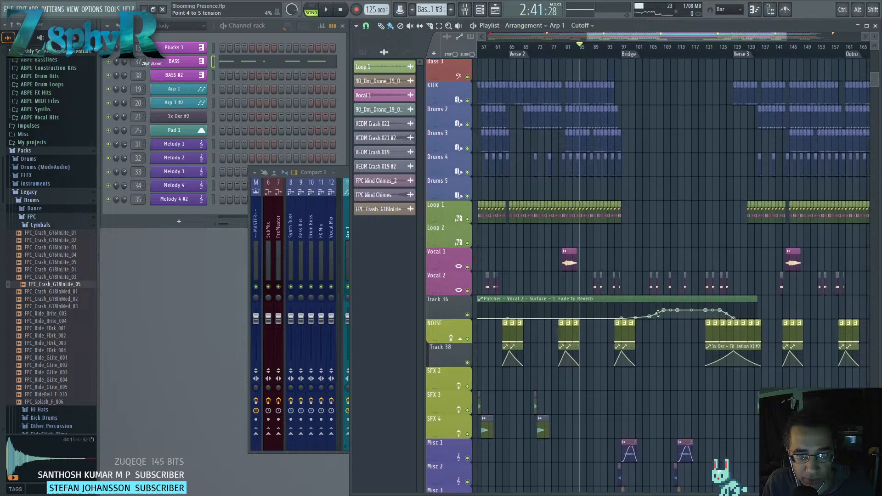
{"action": "scroll", "coordinate": [669, 234], "scroll_direction": "down", "scroll_amount": 2}
{"action": "scroll", "coordinate": [671, 230], "scroll_direction": "down", "scroll_amount": 2}
{"action": "left_click_drag", "start_coordinate": [673, 215], "coordinate": [632, 241]}
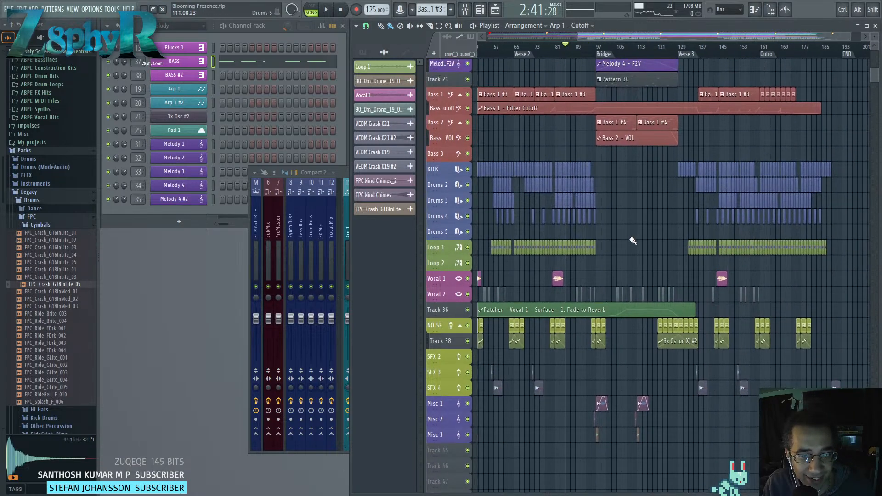
{"action": "scroll", "coordinate": [621, 241], "scroll_direction": "up", "scroll_amount": 3}
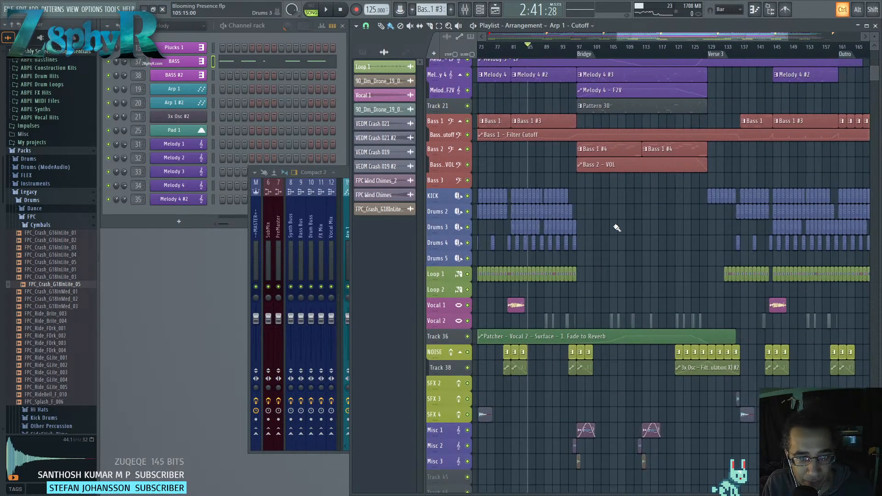
{"action": "scroll", "coordinate": [608, 262], "scroll_direction": "up", "scroll_amount": 2}
{"action": "scroll", "coordinate": [576, 243], "scroll_direction": "up", "scroll_amount": 3}
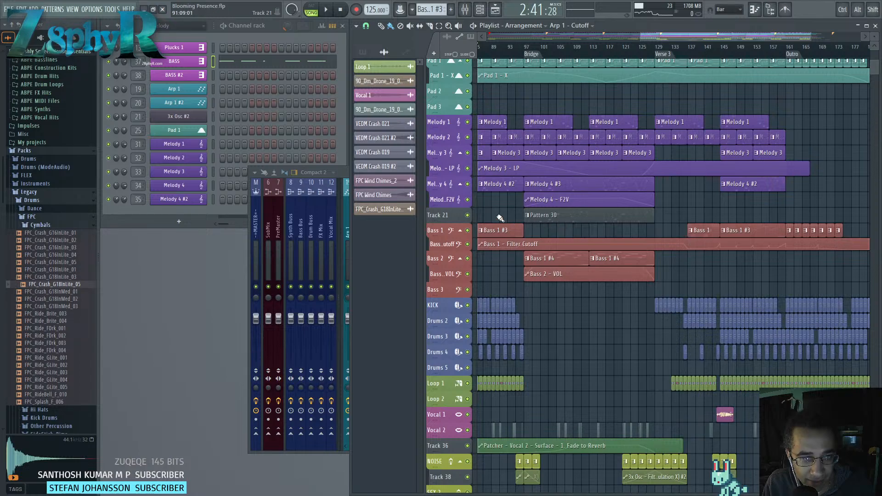
Rename Track 21, which holds the Pattern 30 clip, as Melody 5.
{"action": "double_click", "coordinate": [436, 216]}
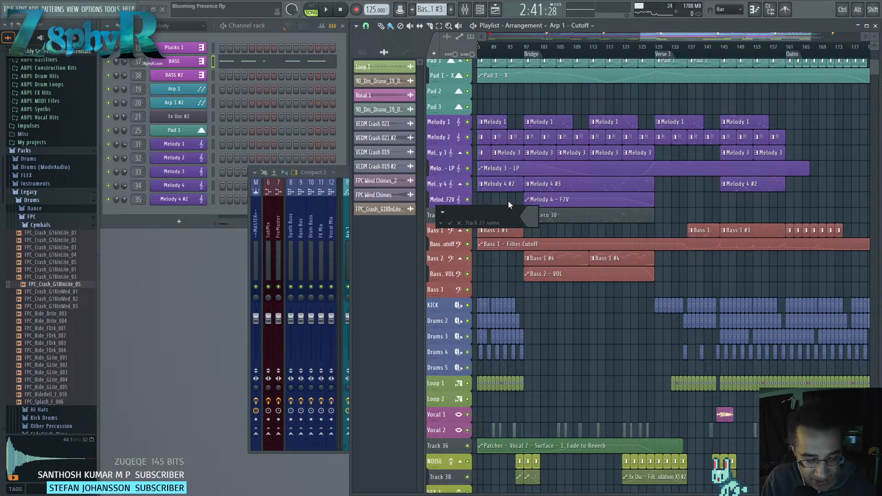
{"action": "type", "text": "Me"}
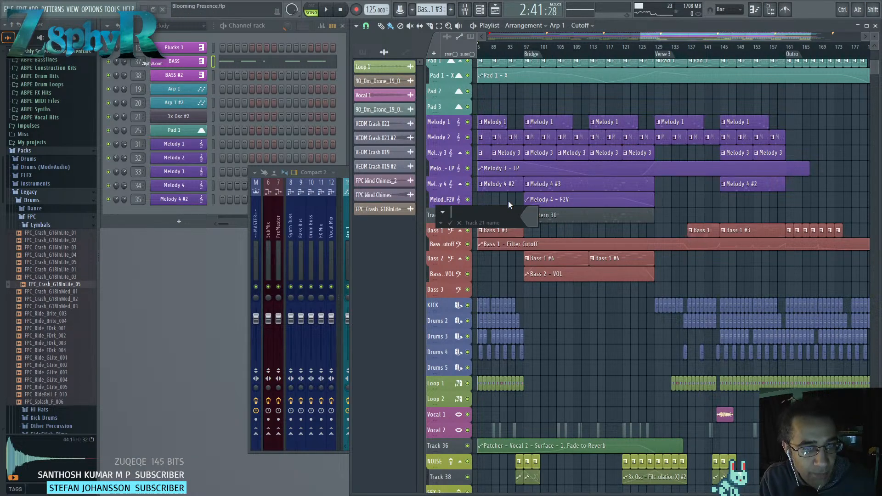
{"action": "type", "text": "lody 5"}
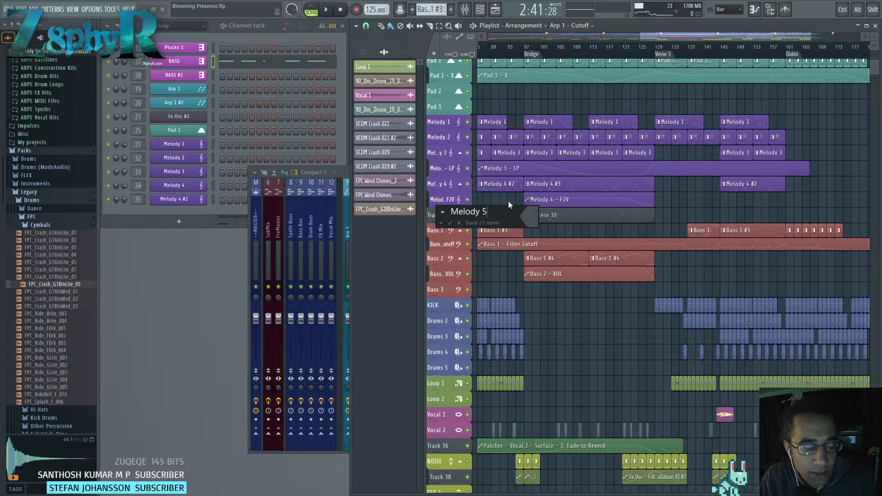
{"action": "left_click", "coordinate": [451, 223]}
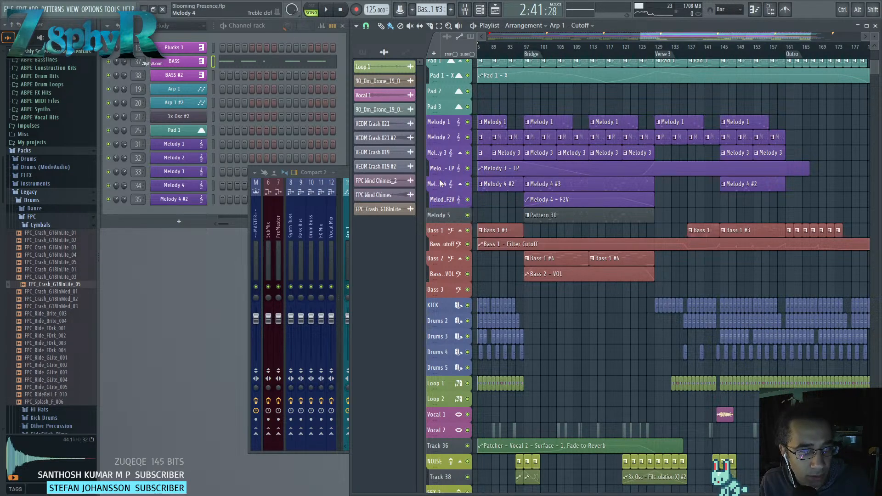
Give the Melody 5 track the purple colour and treble clef icon used by the other melody tracks.
{"action": "double_click", "coordinate": [449, 216]}
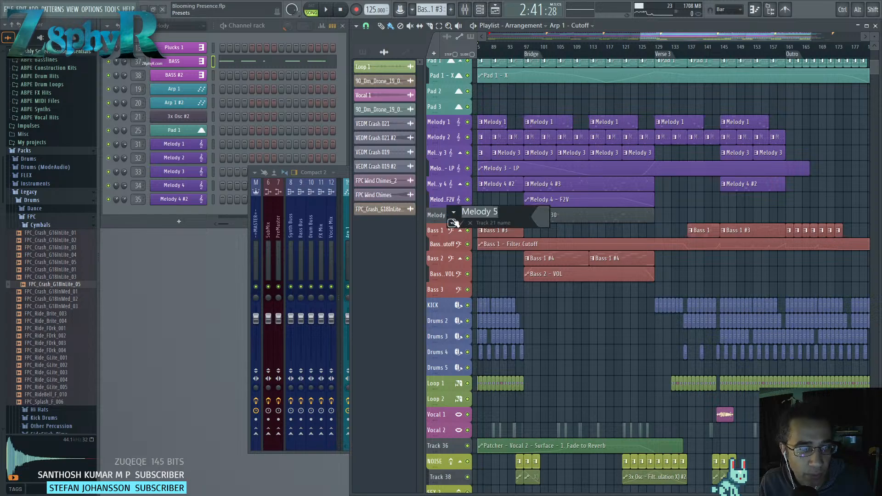
{"action": "left_click", "coordinate": [452, 224]}
{"action": "left_click", "coordinate": [459, 233]}
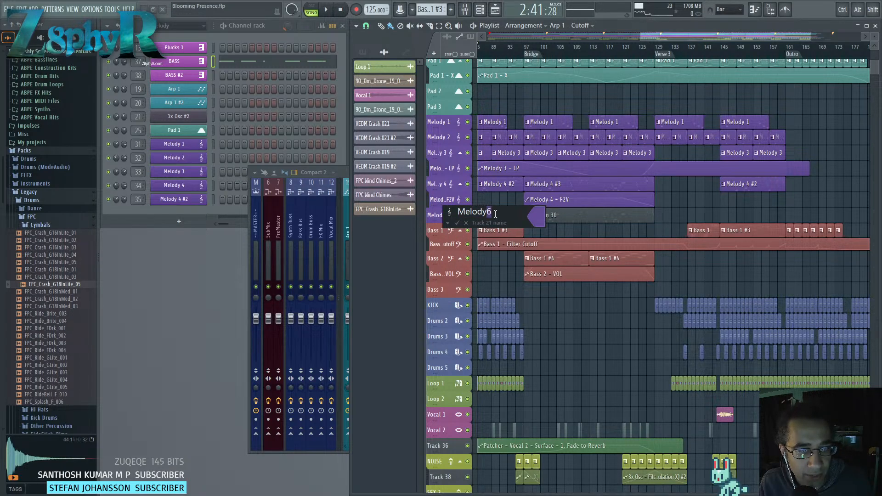
{"action": "left_click", "coordinate": [457, 224]}
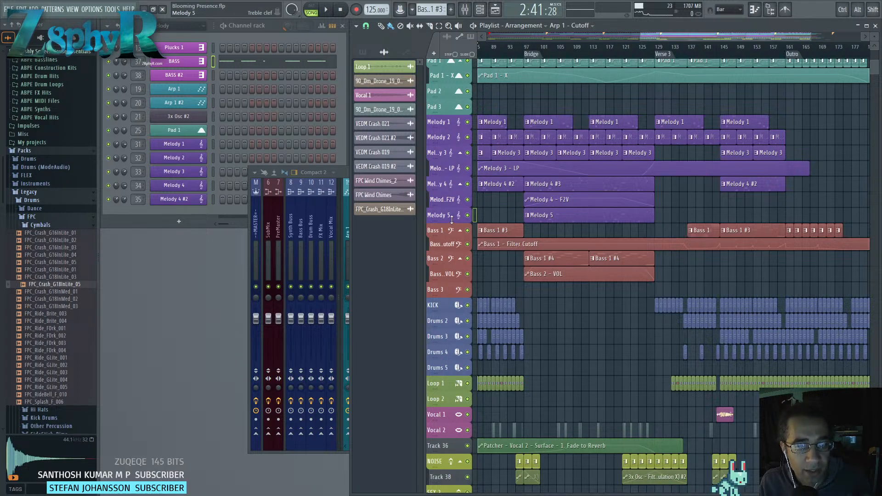
Bring the mixer to the front and close it to clear the workspace beside the playlist.
{"action": "scroll", "coordinate": [538, 166], "scroll_direction": "up", "scroll_amount": 5}
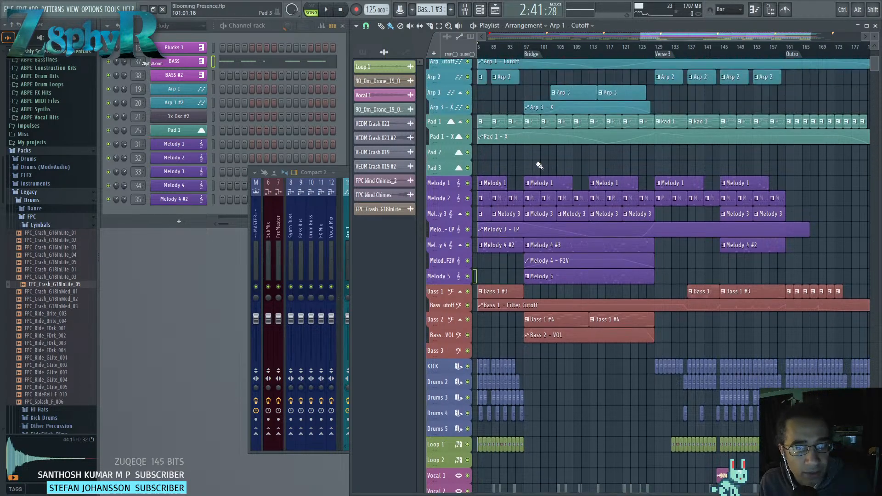
{"action": "scroll", "coordinate": [567, 164], "scroll_direction": "left", "scroll_amount": 4}
{"action": "scroll", "coordinate": [622, 190], "scroll_direction": "up", "scroll_amount": 2}
{"action": "scroll", "coordinate": [625, 192], "scroll_direction": "down", "scroll_amount": 4}
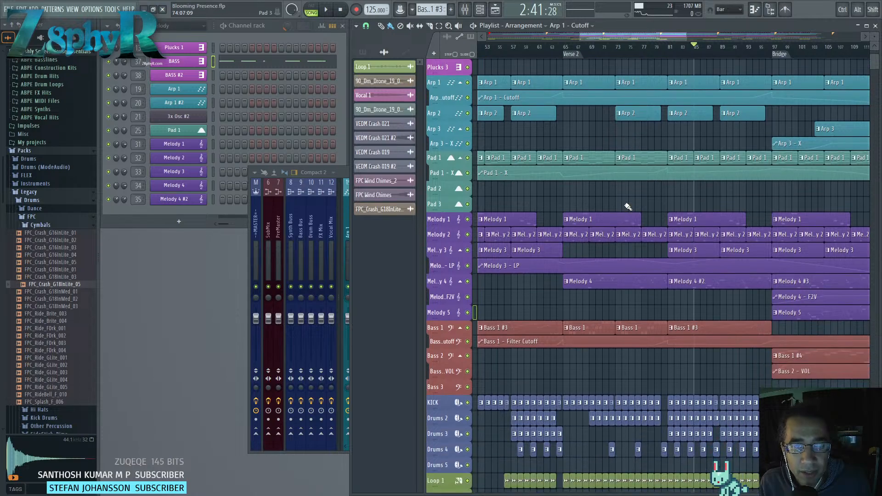
{"action": "left_click", "coordinate": [473, 9]}
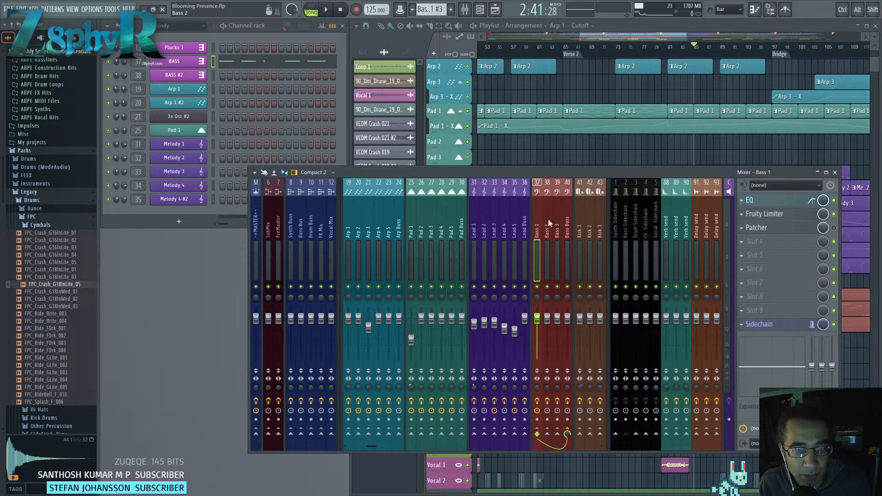
{"action": "left_click", "coordinate": [834, 174]}
Move the playback position to the start of the Bridge and play the section.
{"action": "scroll", "coordinate": [730, 225], "scroll_direction": "up", "scroll_amount": 5}
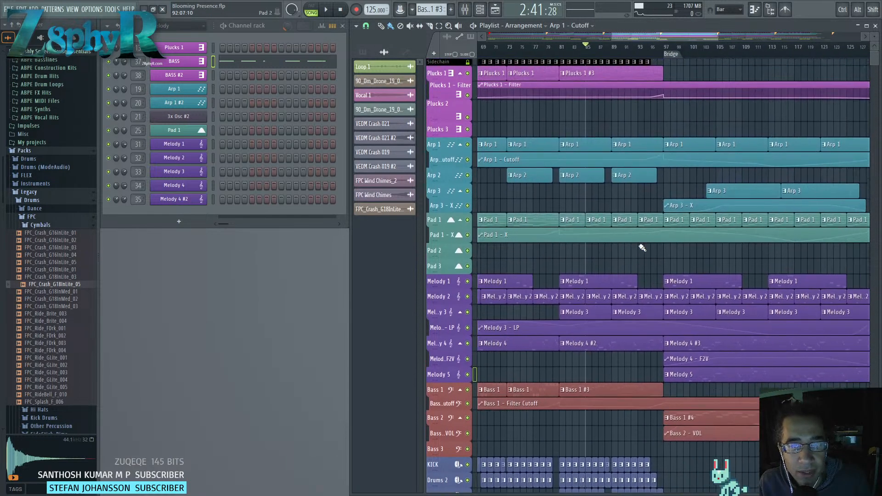
{"action": "scroll", "coordinate": [678, 236], "scroll_direction": "right", "scroll_amount": 3}
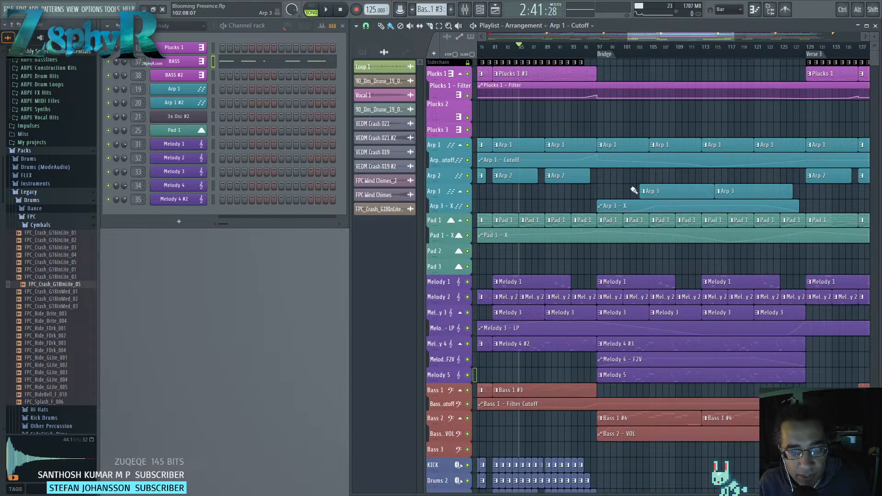
{"action": "left_click", "coordinate": [602, 47]}
{"action": "scroll", "coordinate": [668, 46], "scroll_direction": "right", "scroll_amount": 5}
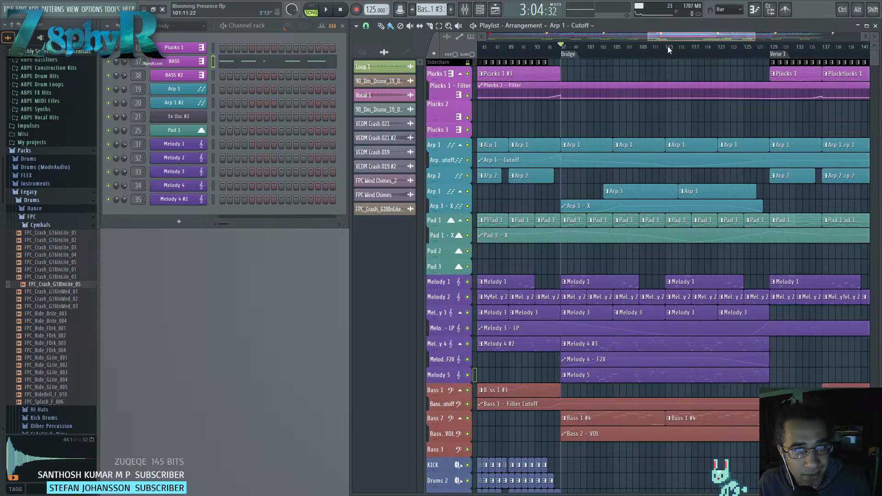
{"action": "scroll", "coordinate": [701, 79], "scroll_direction": "right", "scroll_amount": 2}
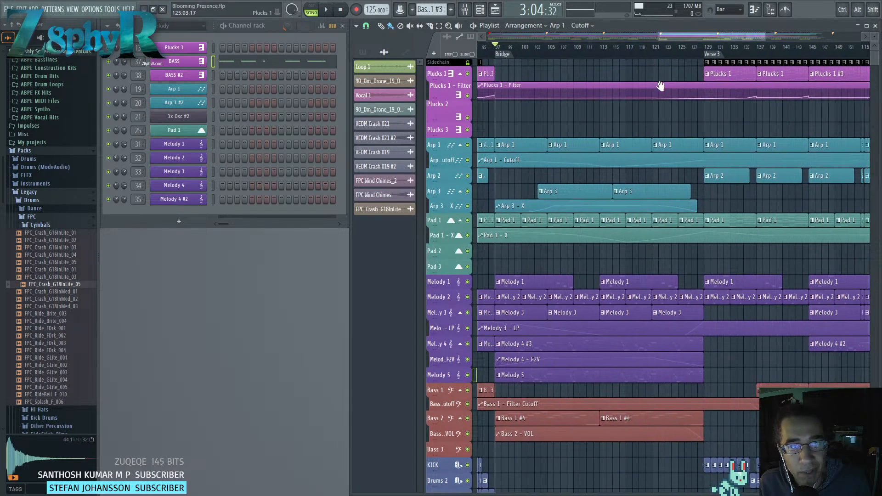
{"action": "key", "text": "space"}
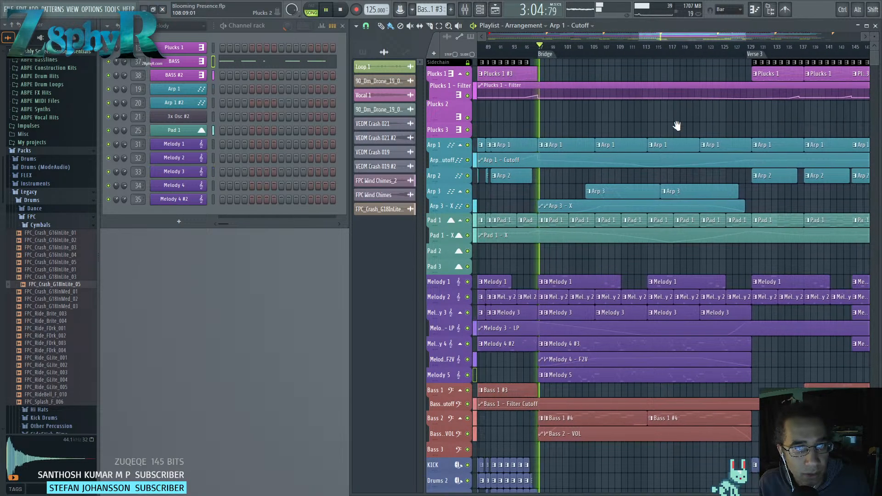
Stop and replay the song from the start of the Bridge, reviewing the section's arp, pad, melody and bass clips while listening.
{"action": "scroll", "coordinate": [648, 108], "scroll_direction": "down", "scroll_amount": 3}
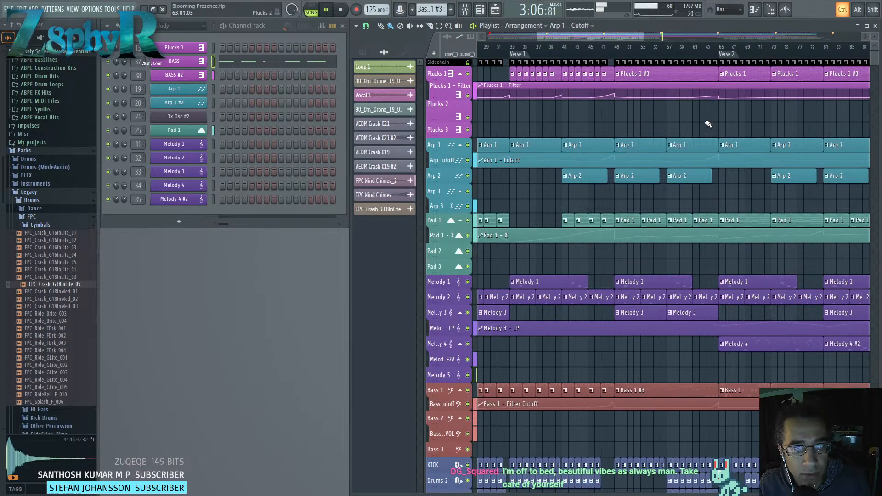
{"action": "left_click_drag", "start_coordinate": [706, 115], "coordinate": [587, 120]}
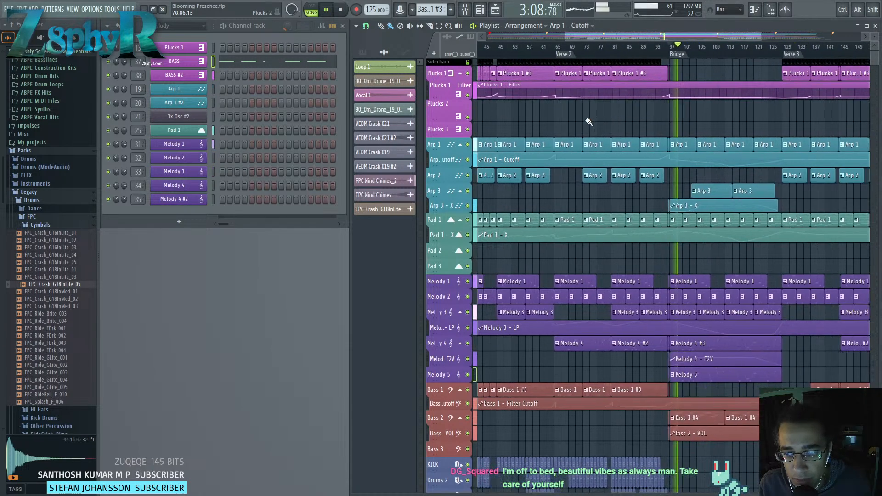
{"action": "left_click_drag", "start_coordinate": [734, 297], "coordinate": [694, 207]}
{"action": "key", "text": "space"}
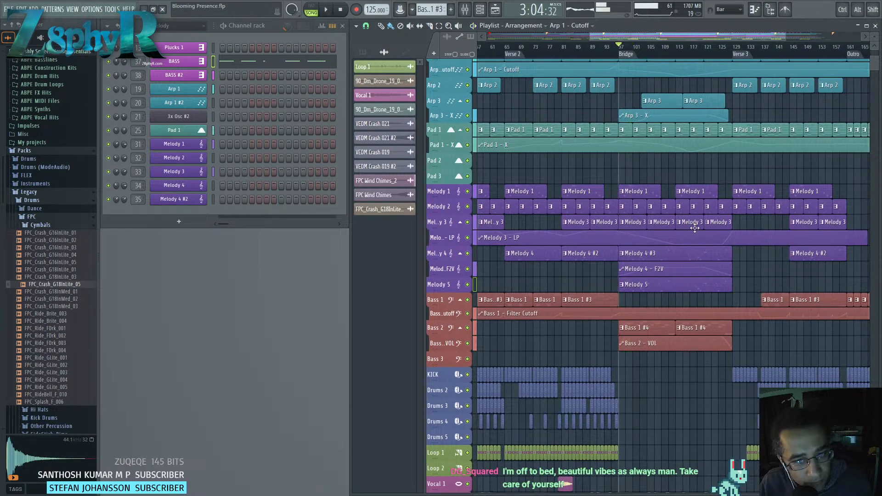
{"action": "key", "text": "space"}
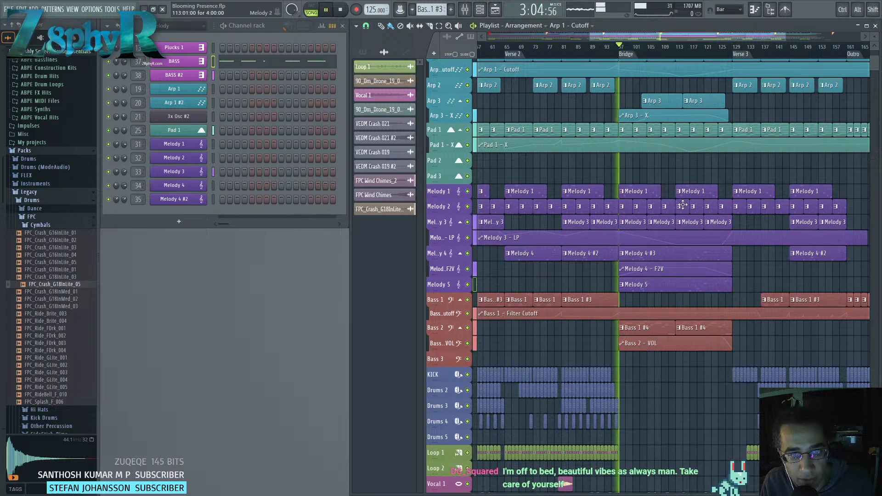
{"action": "left_click_drag", "start_coordinate": [706, 158], "coordinate": [653, 170]}
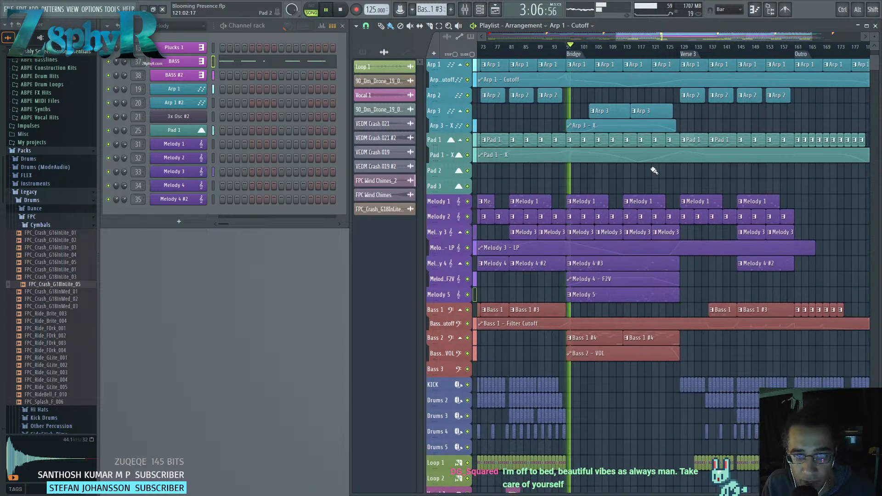
{"action": "left_click_drag", "start_coordinate": [643, 77], "coordinate": [642, 157]}
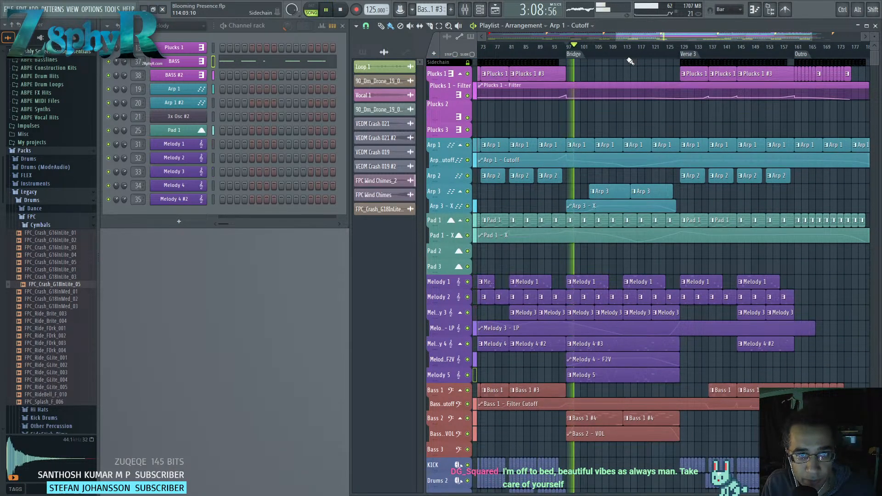
Enlarge the Arp 1 - Cutoff automation track and delete the control point at bar 112 in the bridge.
{"action": "left_click_drag", "start_coordinate": [652, 73], "coordinate": [637, 80]}
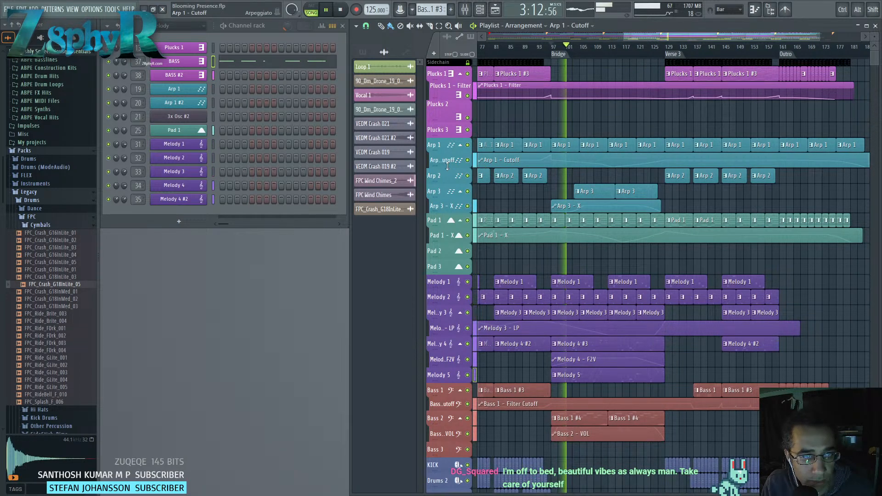
{"action": "left_click_drag", "start_coordinate": [435, 167], "coordinate": [435, 192]}
{"action": "right_click", "coordinate": [602, 187]}
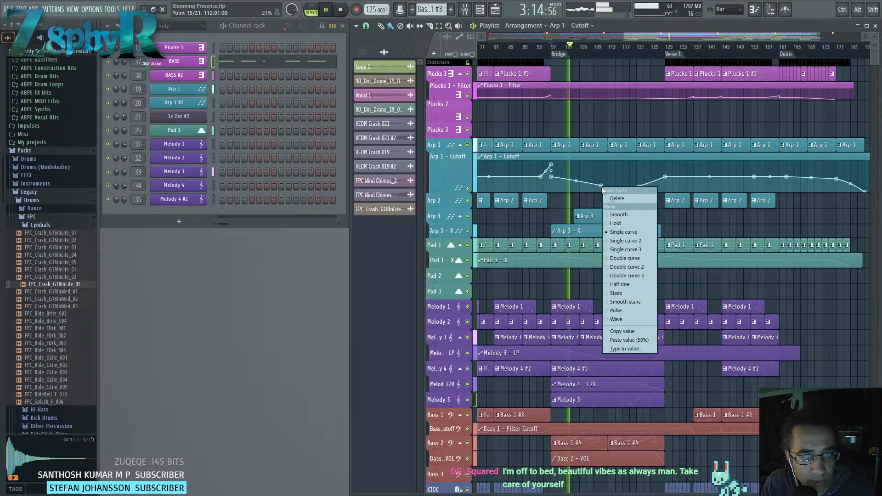
{"action": "left_click", "coordinate": [610, 199]}
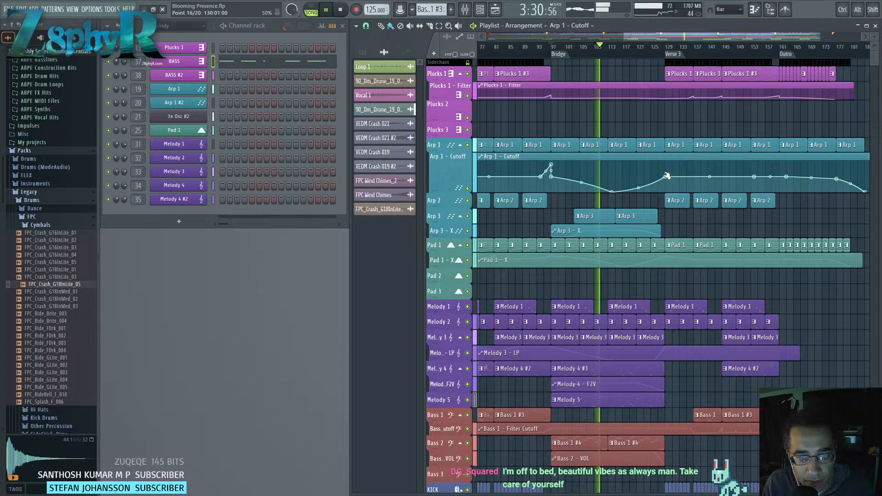
{"action": "right_click", "coordinate": [585, 181]}
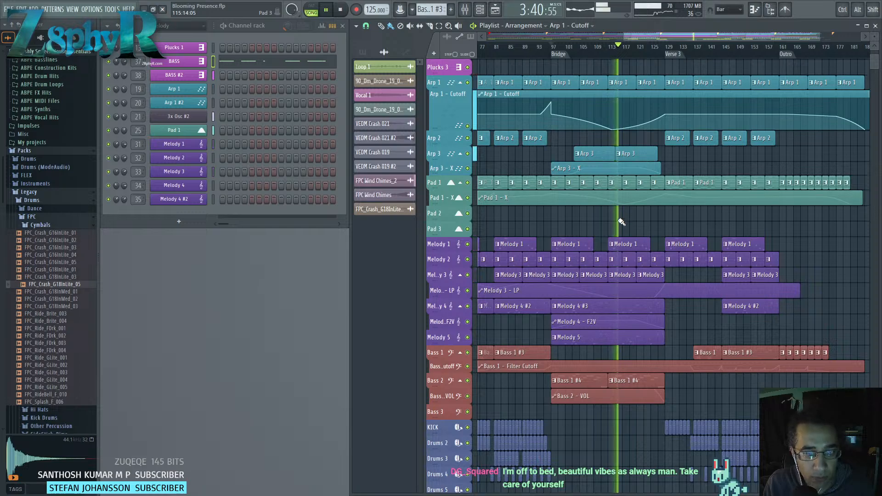
Add a Sylenth1 instrument channel to the channel rack.
{"action": "scroll", "coordinate": [625, 209], "scroll_direction": "down", "scroll_amount": 10}
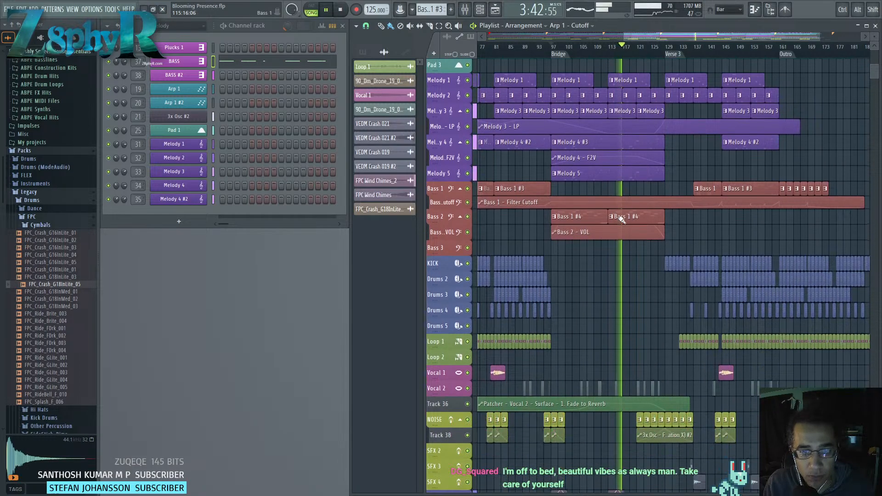
{"action": "scroll", "coordinate": [619, 209], "scroll_direction": "down", "scroll_amount": 3}
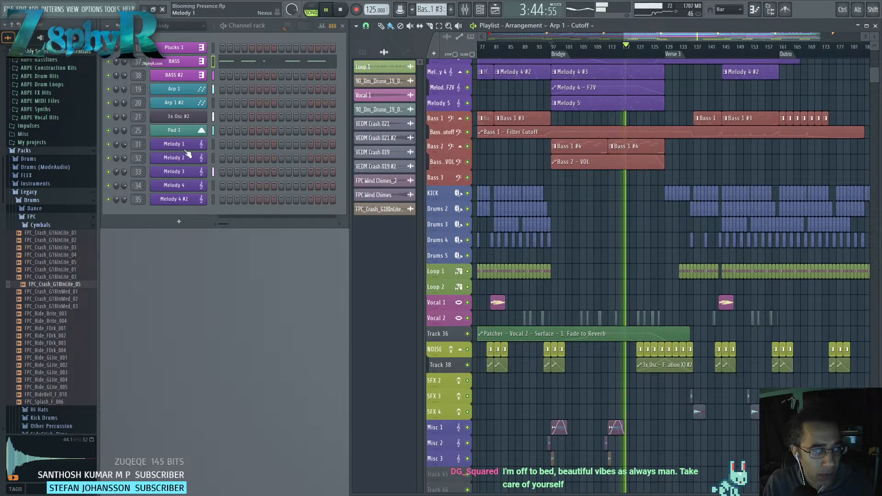
{"action": "left_click", "coordinate": [173, 224]}
{"action": "mouse_move", "coordinate": [182, 306]}
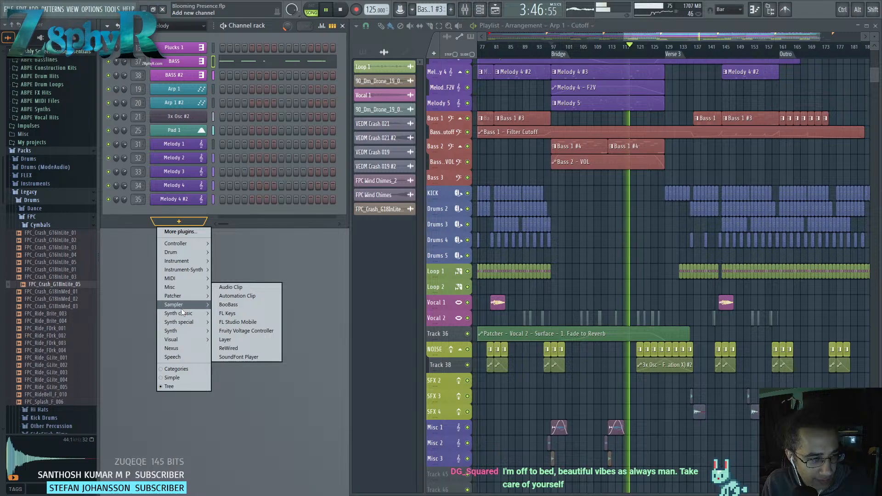
{"action": "mouse_move", "coordinate": [182, 289]}
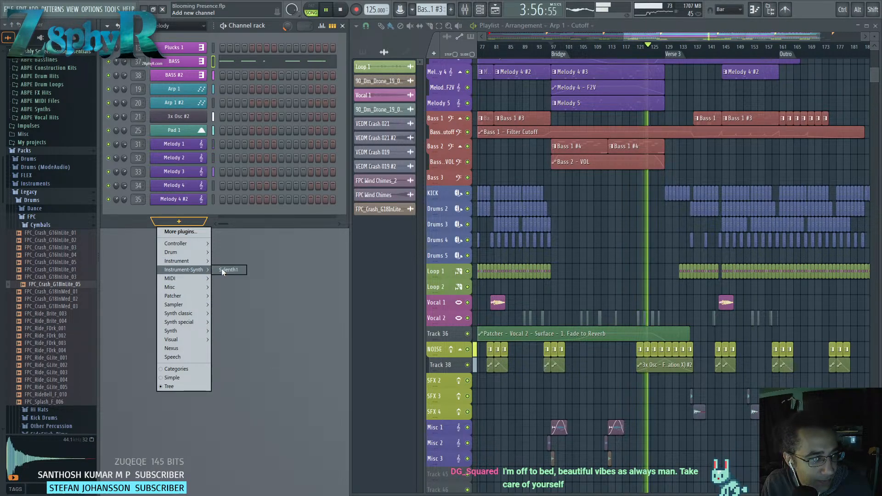
{"action": "left_click", "coordinate": [226, 270]}
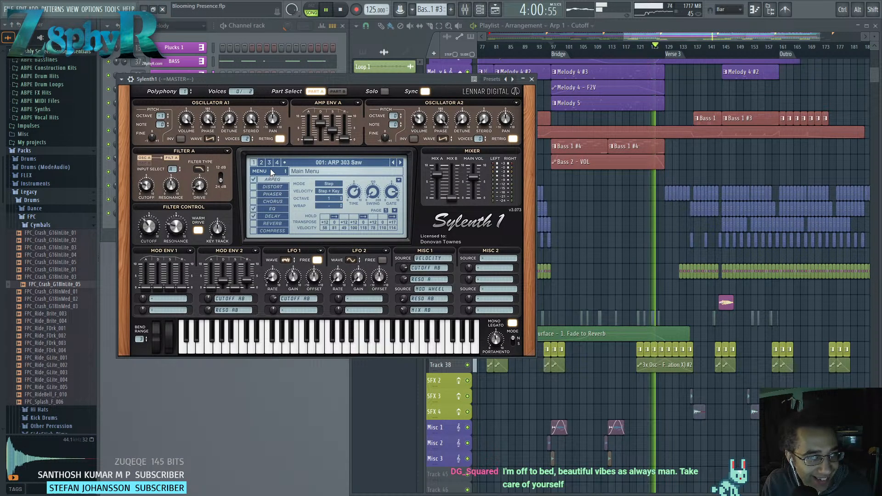
Try the Sylenth1 presets SFX RoboBirds and PD Water Reflections from the second preset group.
{"action": "left_click", "coordinate": [272, 172]}
{"action": "mouse_move", "coordinate": [277, 183]}
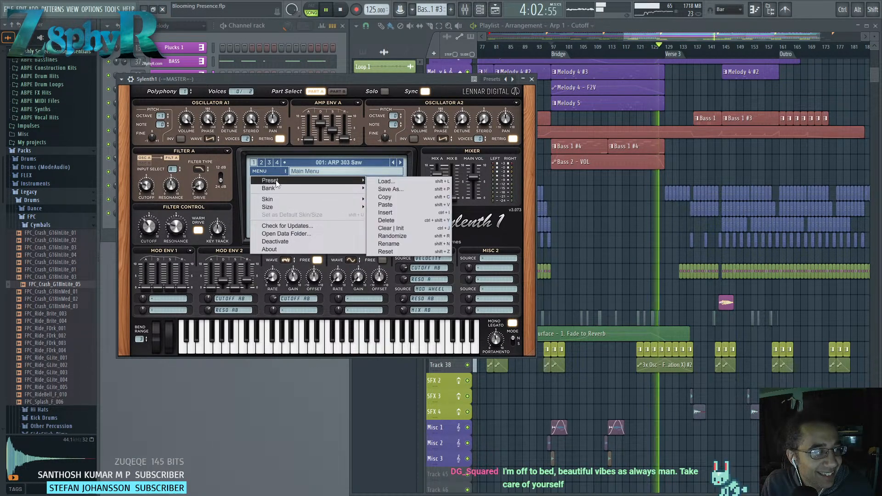
{"action": "left_click", "coordinate": [315, 162]}
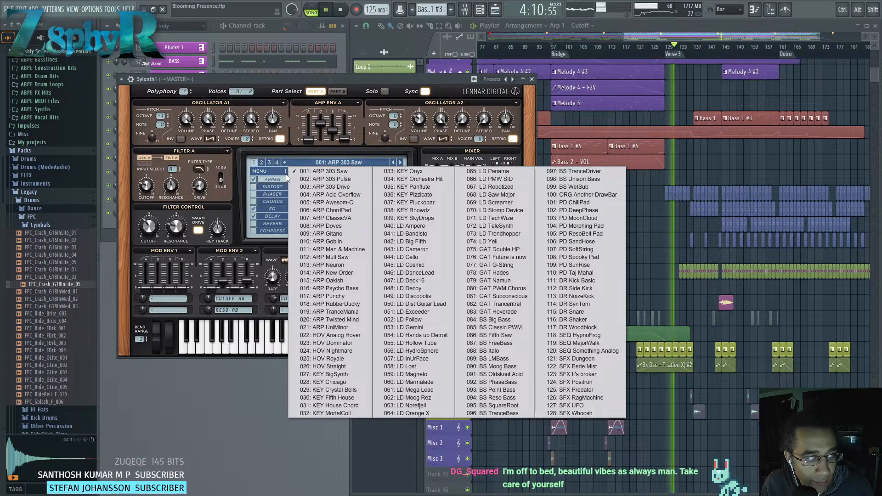
{"action": "left_click", "coordinate": [260, 163]}
{"action": "left_click", "coordinate": [308, 164]}
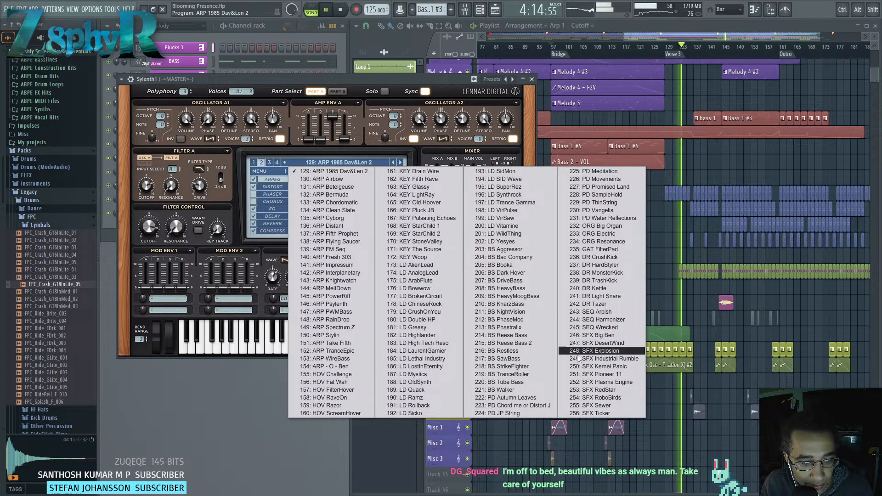
{"action": "left_click", "coordinate": [595, 397]}
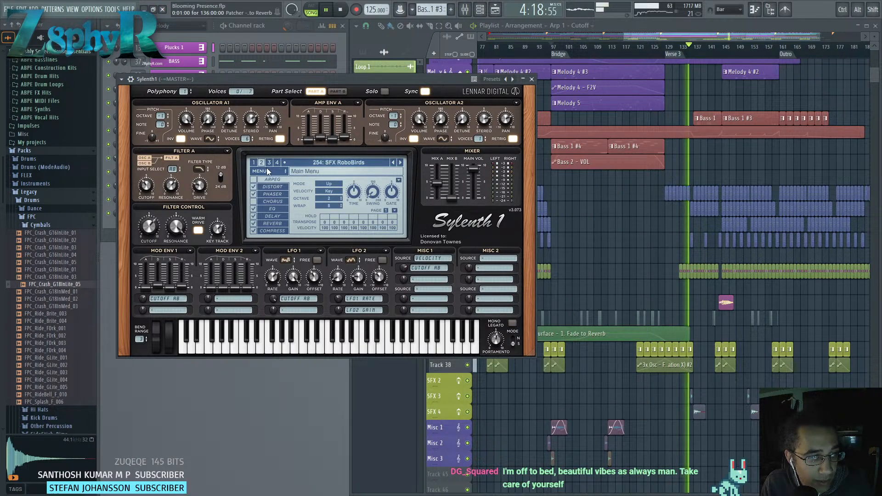
{"action": "left_click", "coordinate": [303, 164]}
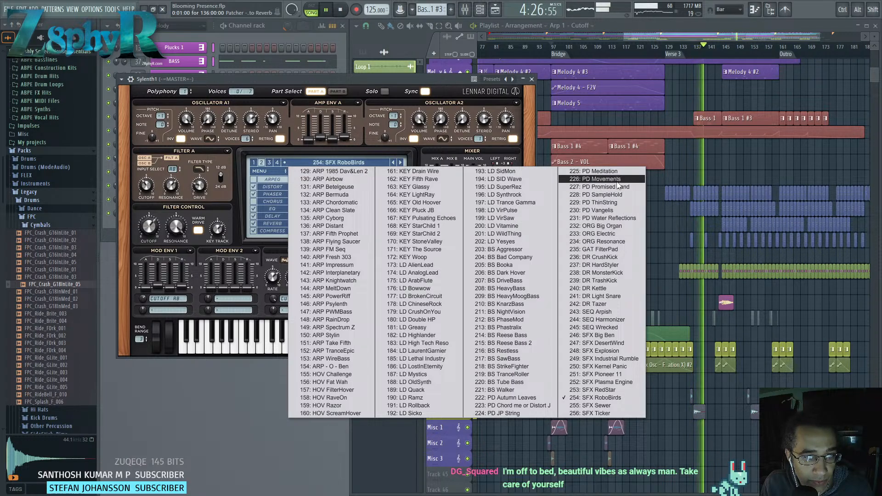
{"action": "left_click", "coordinate": [616, 218]}
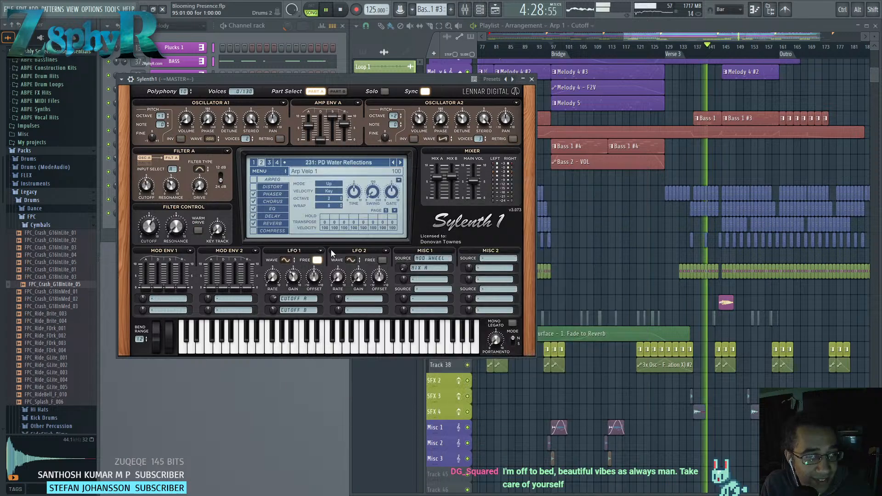
Stop and restart the song playback from the bridge, and create a new pattern.
{"action": "key", "text": "space"}
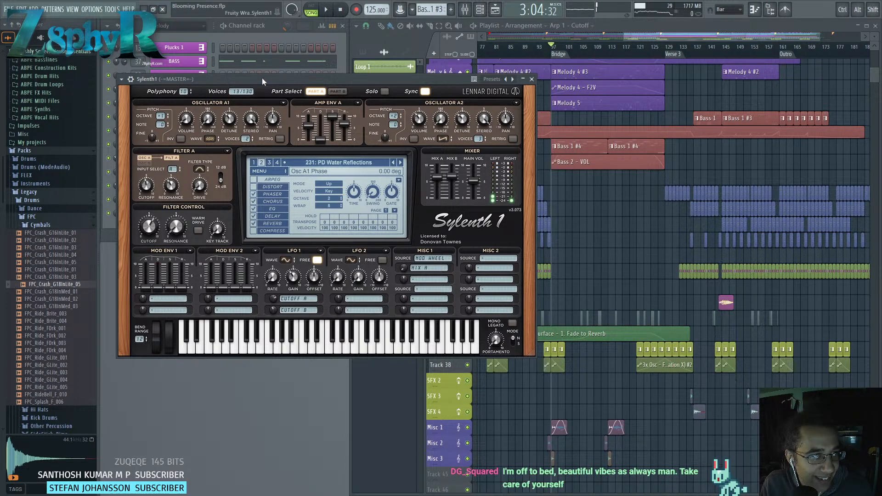
{"action": "key", "text": "space"}
{"action": "left_click", "coordinate": [450, 9]}
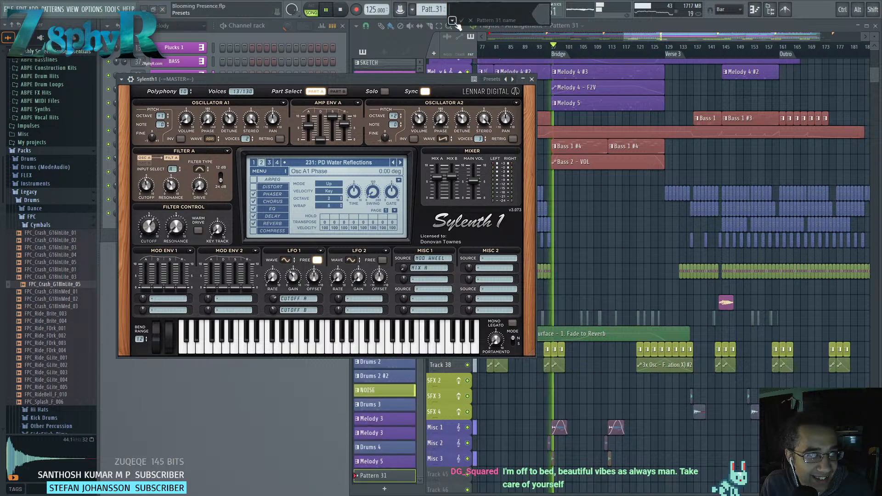
Browse the preset lists in the third and fourth groups of Sylenth1's current bank.
{"action": "left_click_drag", "start_coordinate": [362, 75], "coordinate": [440, 64]}
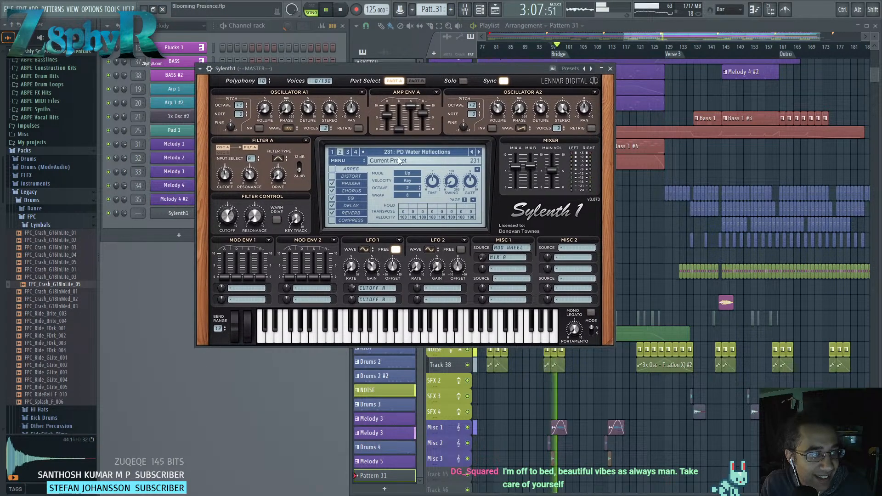
{"action": "left_click", "coordinate": [397, 154]}
{"action": "left_click", "coordinate": [349, 152]}
{"action": "left_click", "coordinate": [387, 150]}
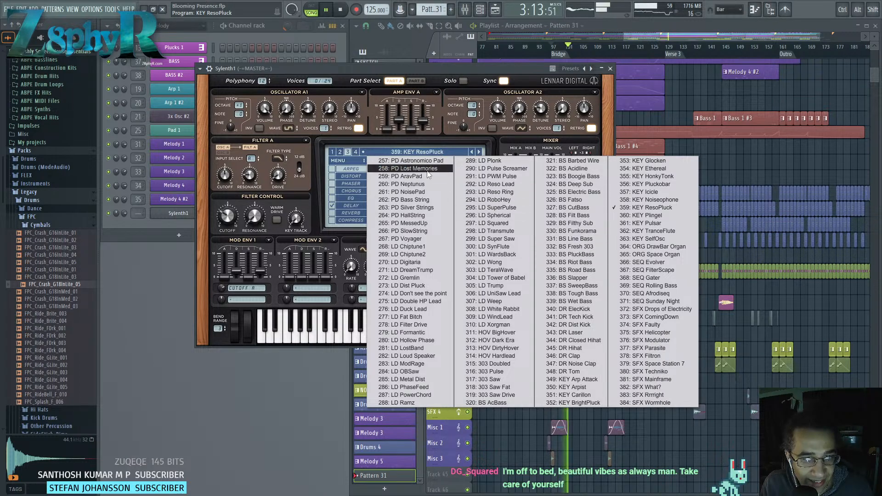
{"action": "left_click", "coordinate": [355, 152]}
{"action": "left_click", "coordinate": [385, 150]}
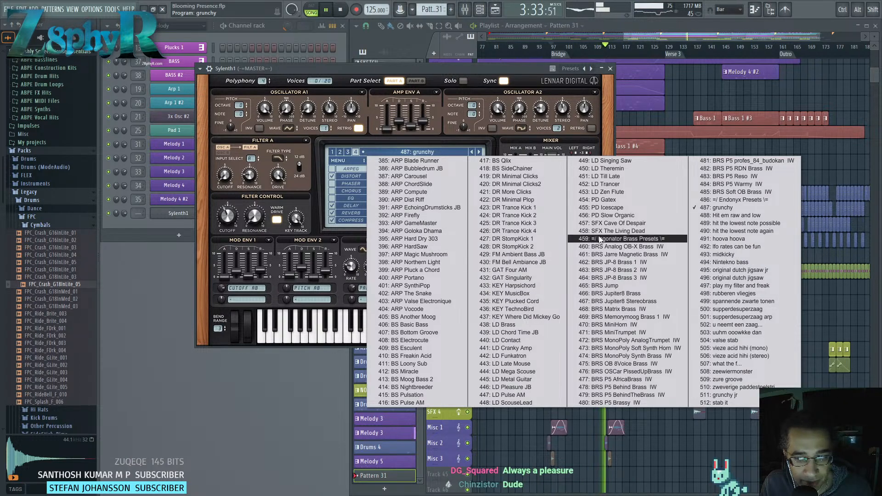
Load another factory bank in Sylenth1 and browse the preset lists in all four of its groups.
{"action": "left_click", "coordinate": [345, 158]}
{"action": "mouse_move", "coordinate": [354, 171]}
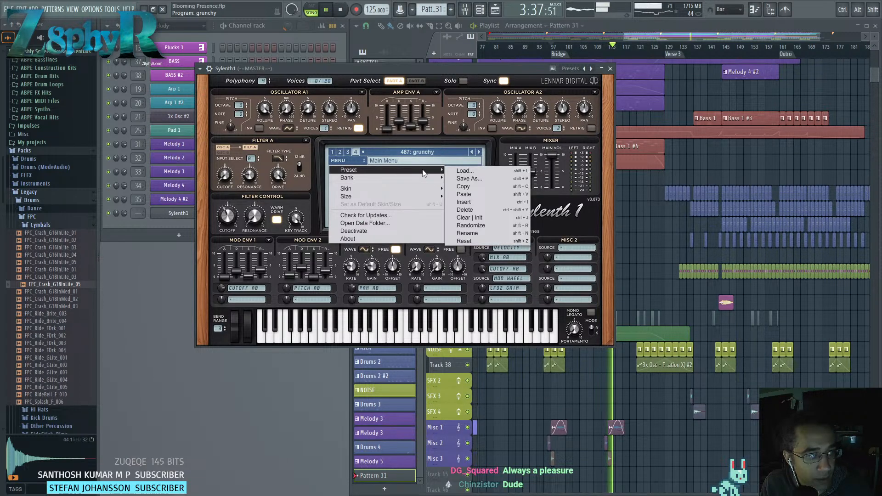
{"action": "mouse_move", "coordinate": [463, 171]}
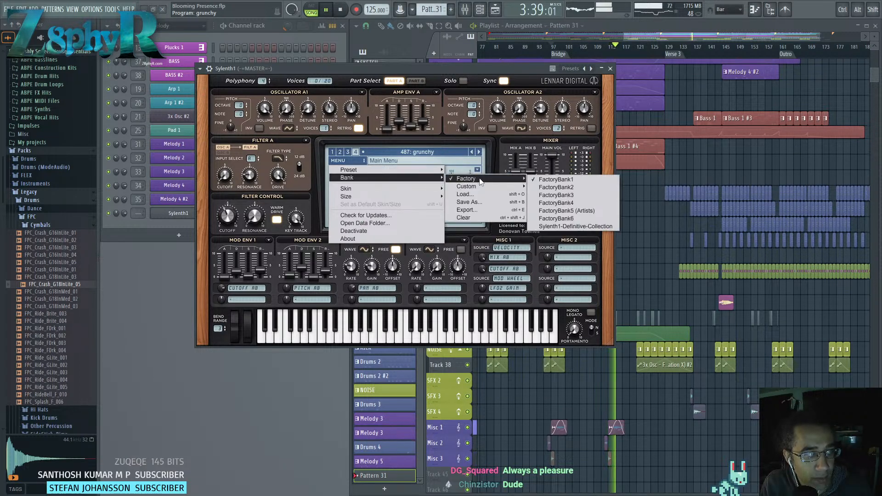
{"action": "left_click", "coordinate": [574, 181]}
{"action": "left_click", "coordinate": [422, 152]}
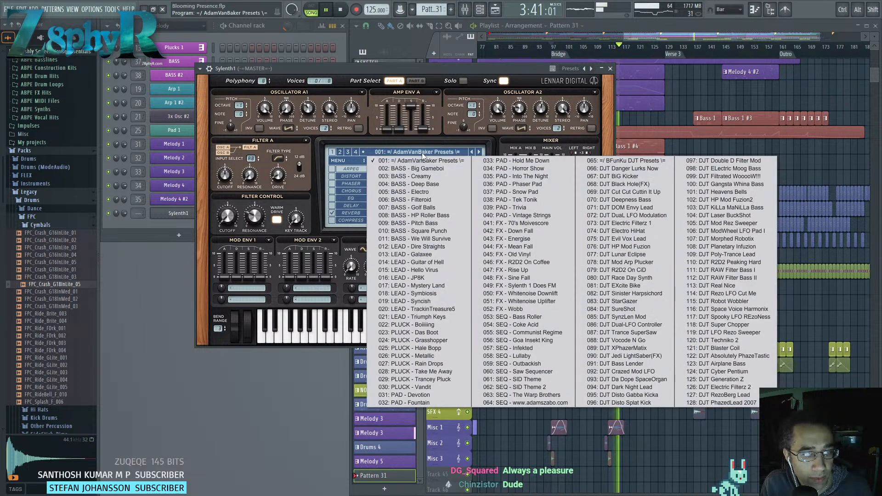
{"action": "left_click", "coordinate": [342, 152]}
{"action": "left_click", "coordinate": [412, 151]}
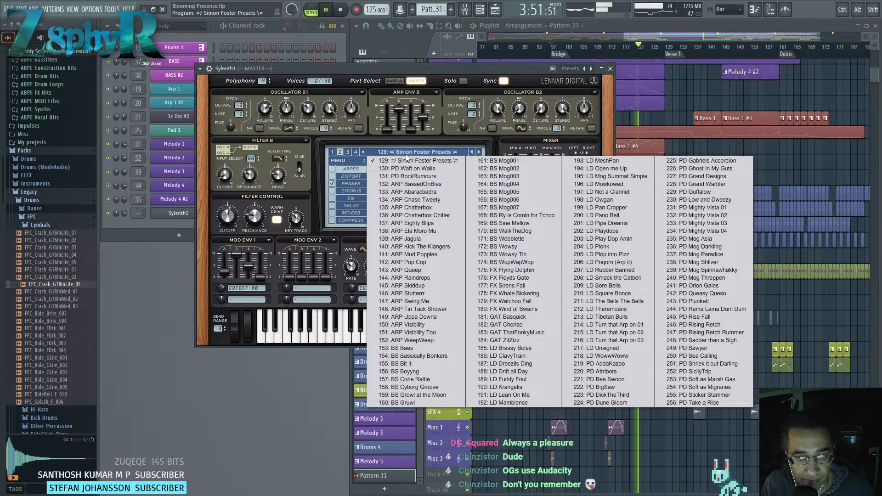
{"action": "left_click", "coordinate": [348, 151]}
{"action": "left_click", "coordinate": [396, 151]}
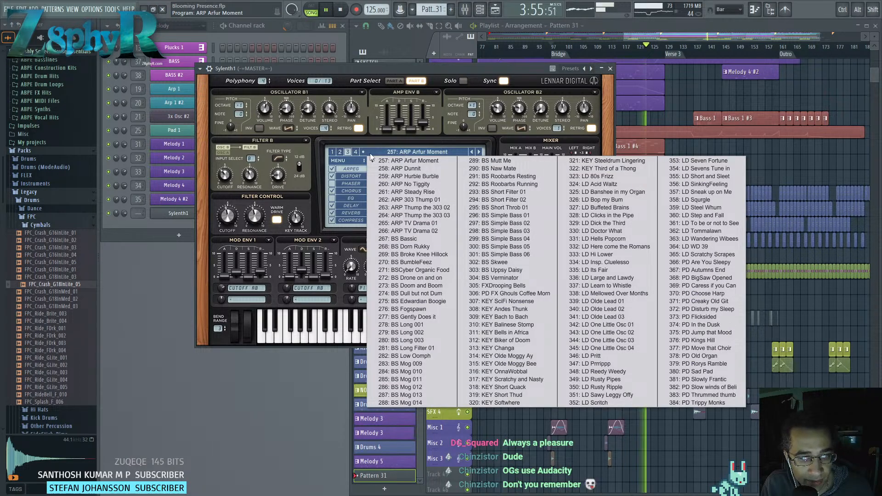
{"action": "left_click", "coordinate": [355, 152]}
{"action": "left_click", "coordinate": [397, 153]}
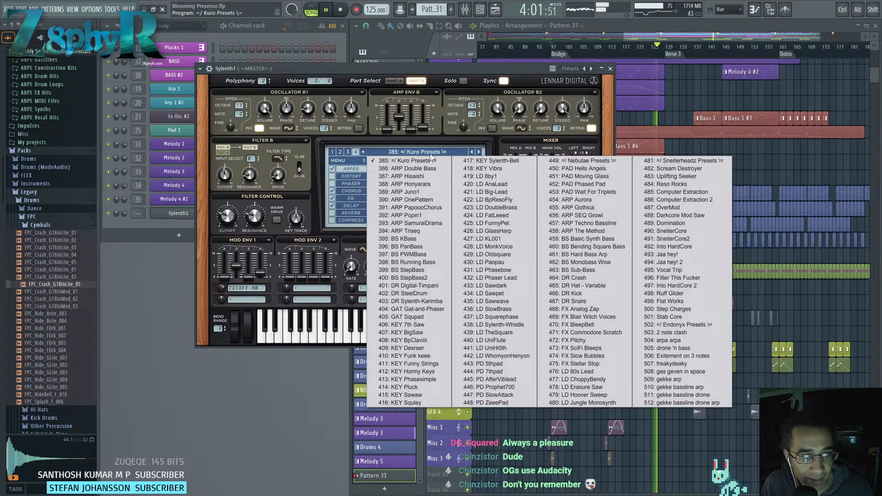
Close the Sylenth1 window and delete its channel from the channel rack.
{"action": "left_click", "coordinate": [610, 69]}
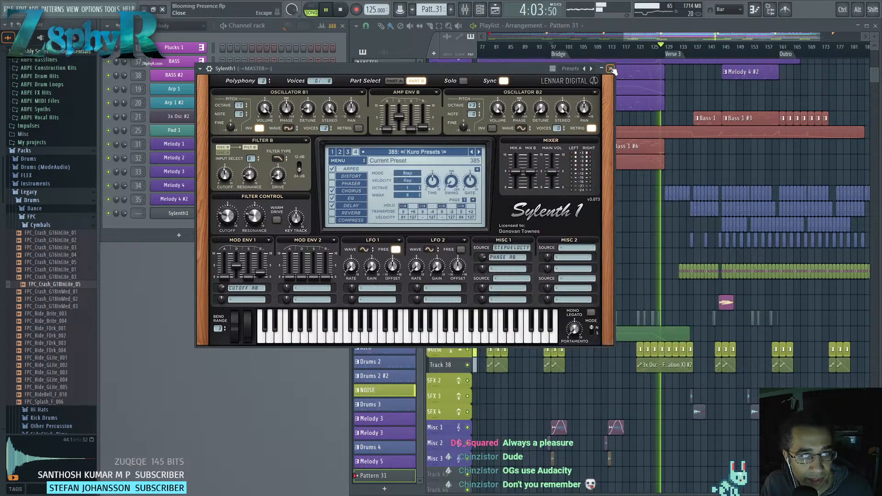
{"action": "left_click", "coordinate": [610, 69]}
{"action": "right_click", "coordinate": [188, 213]}
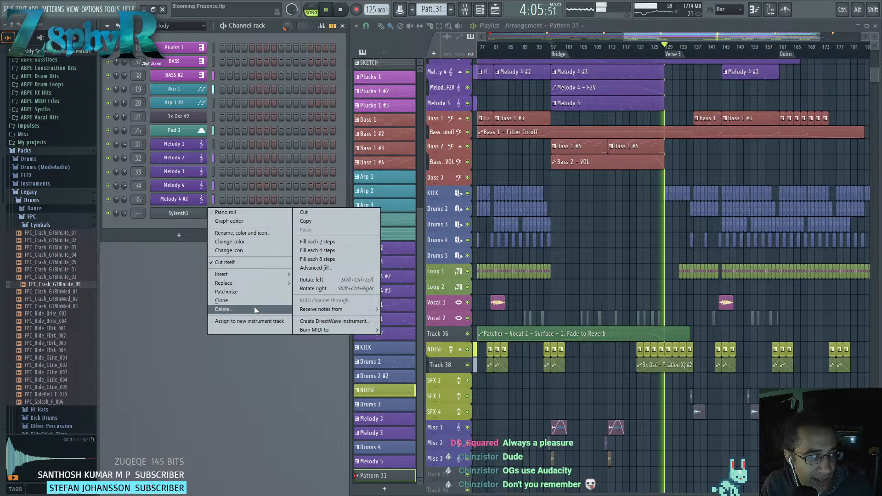
{"action": "left_click", "coordinate": [253, 310]}
{"action": "left_click", "coordinate": [472, 283]}
Add a Sytrus synth channel to the channel rack and stop the playback.
{"action": "left_click", "coordinate": [196, 225]}
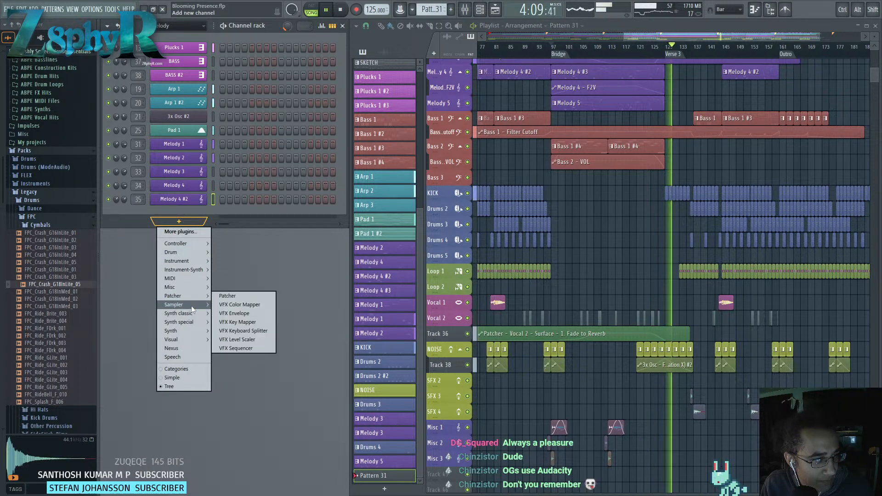
{"action": "mouse_move", "coordinate": [195, 315]}
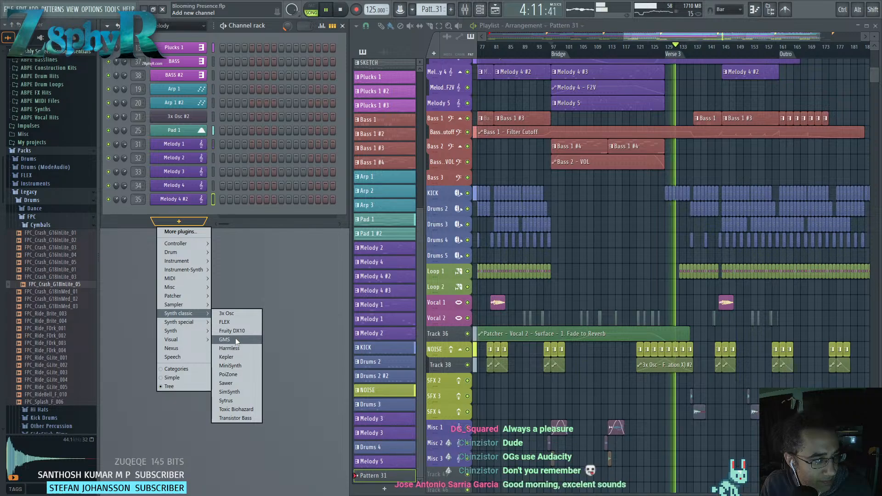
{"action": "left_click", "coordinate": [242, 399]}
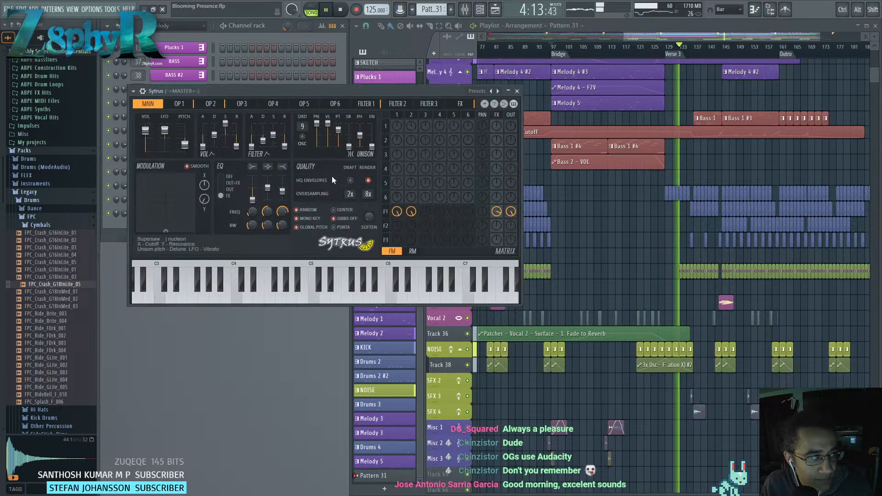
{"action": "key", "text": "space"}
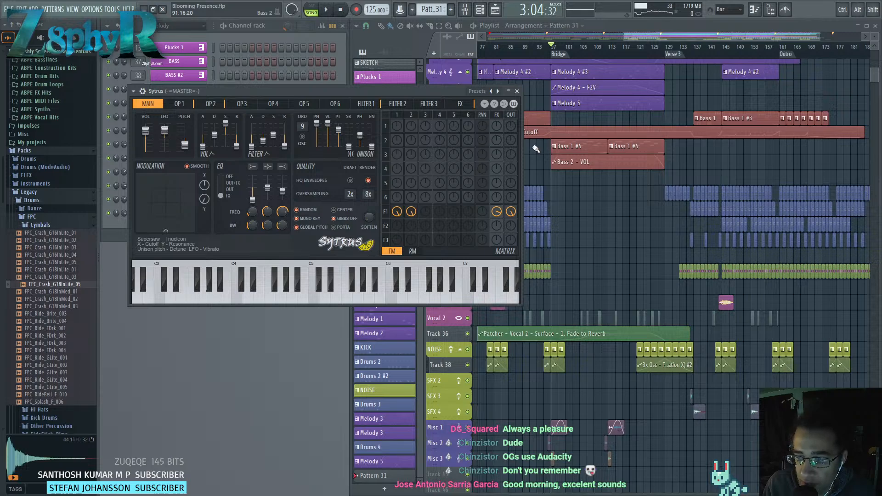
Browse Sytrus's preset categories and load the Echo crows preset from the FX group.
{"action": "left_click", "coordinate": [492, 91]}
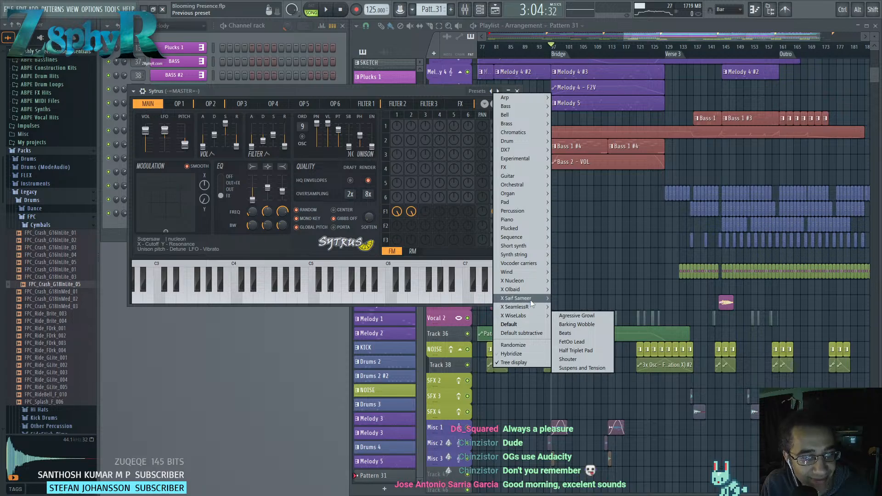
{"action": "mouse_move", "coordinate": [531, 285]}
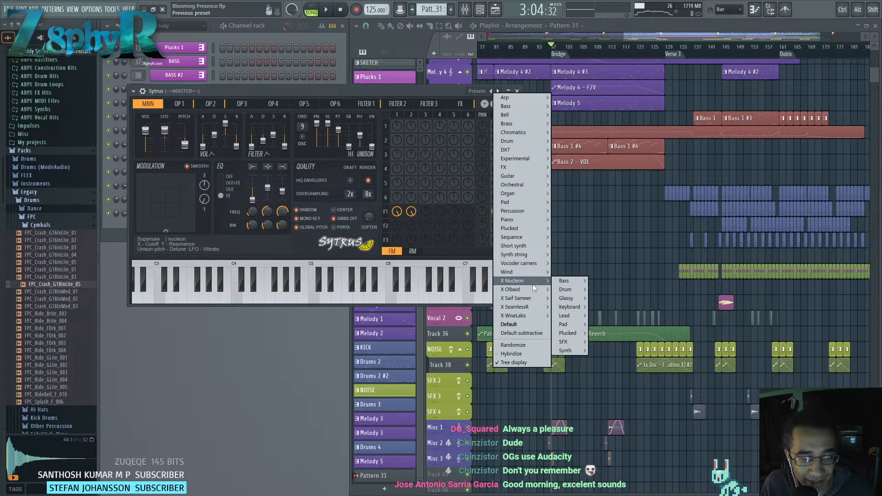
{"action": "mouse_move", "coordinate": [569, 347]}
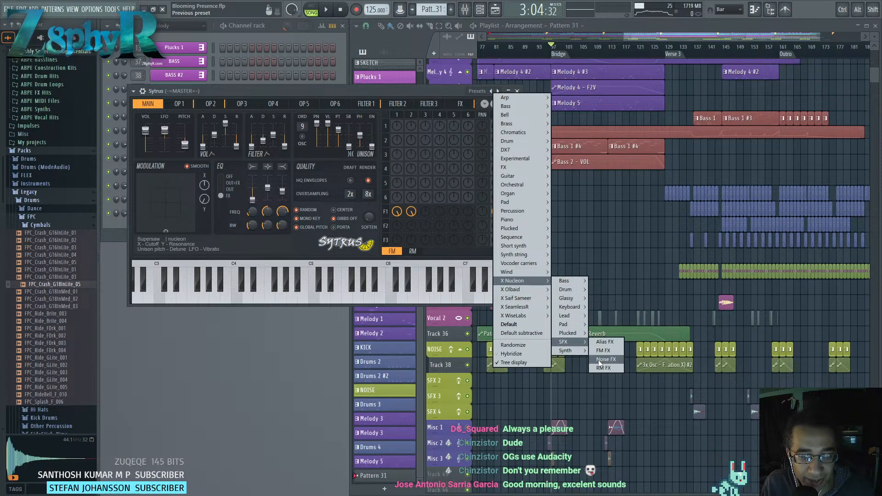
{"action": "mouse_move", "coordinate": [522, 247]}
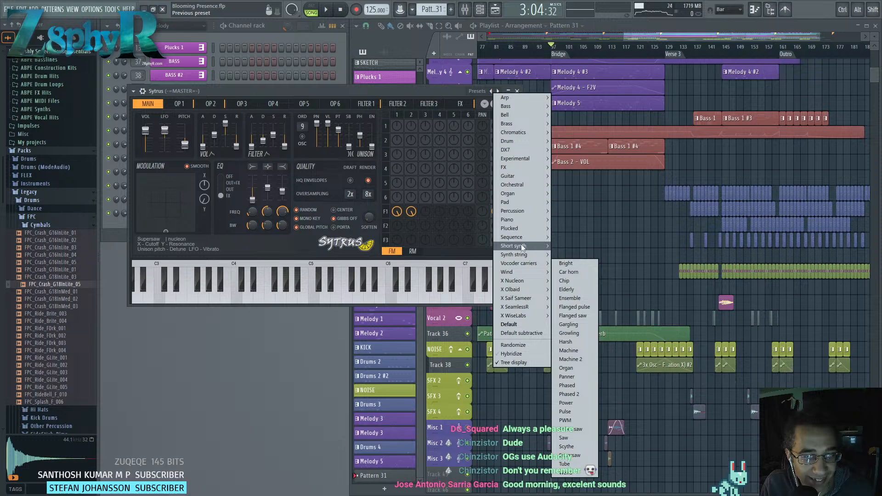
{"action": "mouse_move", "coordinate": [516, 168]}
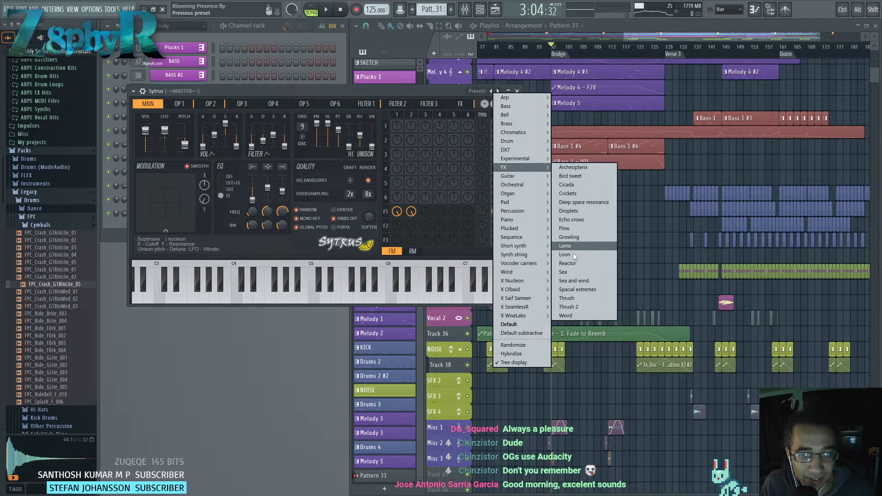
{"action": "left_click", "coordinate": [582, 220]}
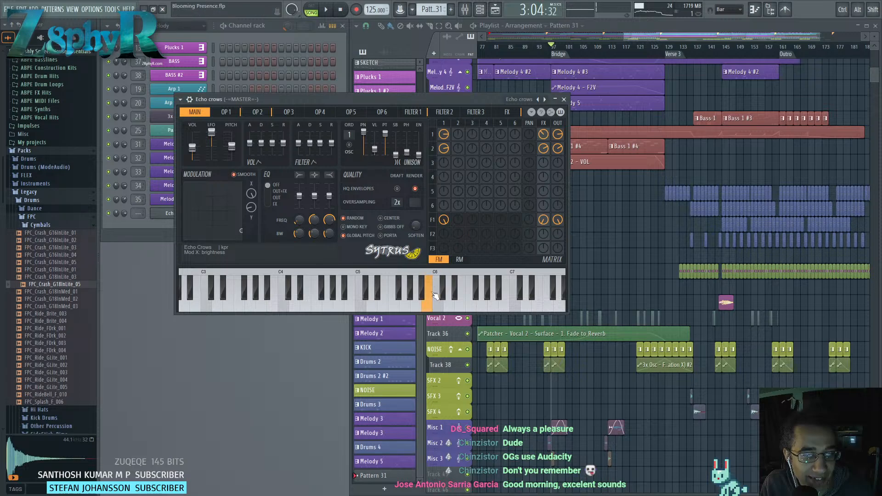
Play the song, lower the Echo crows patch's X modulation, and audition notes on the synth's keyboard.
{"action": "key", "text": "space"}
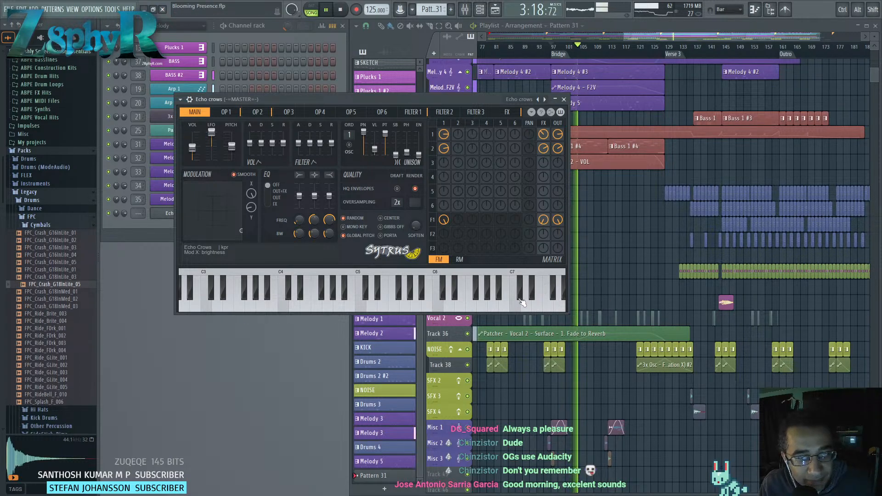
{"action": "left_click", "coordinate": [439, 305]}
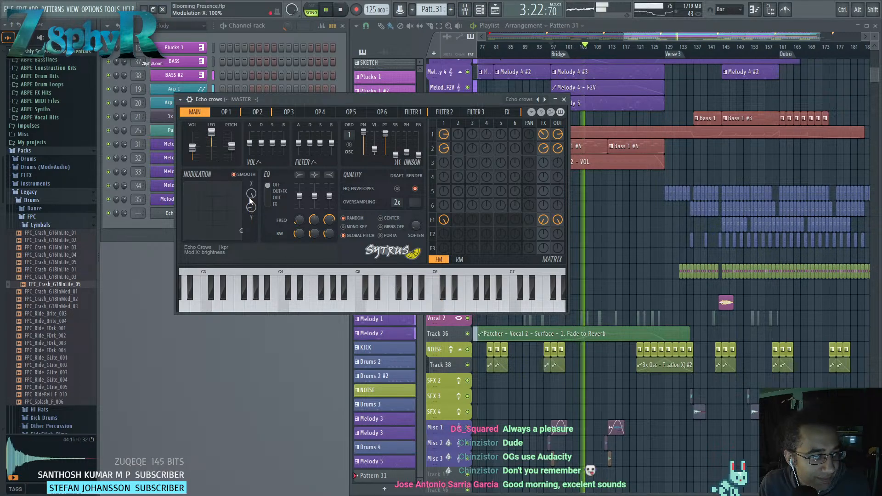
{"action": "left_click_drag", "start_coordinate": [250, 198], "coordinate": [250, 235]}
{"action": "left_click", "coordinate": [365, 299]}
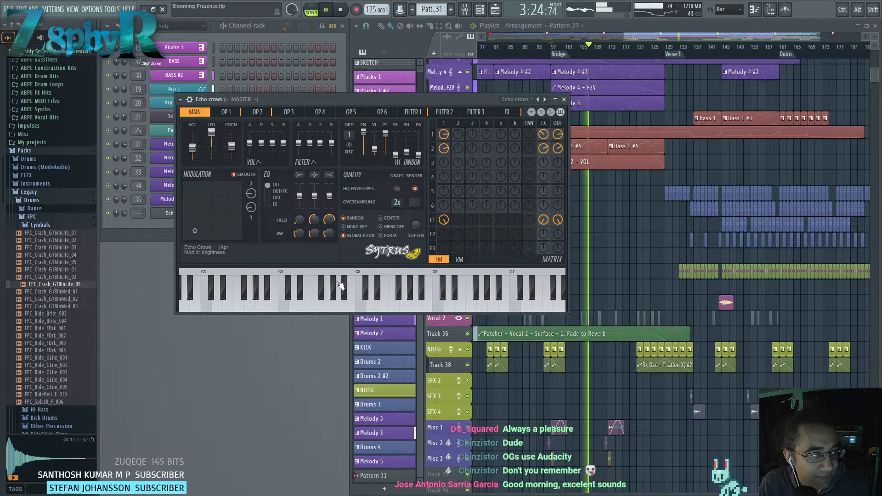
{"action": "left_click", "coordinate": [361, 303]}
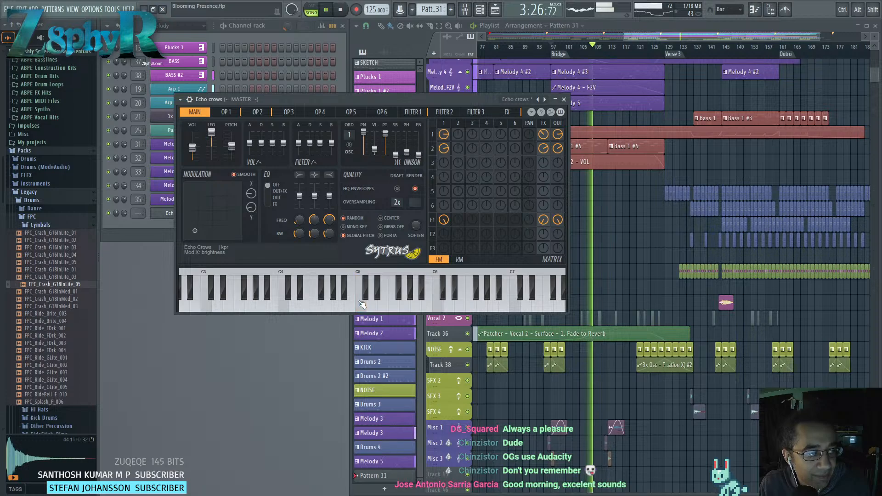
{"action": "left_click", "coordinate": [394, 301]}
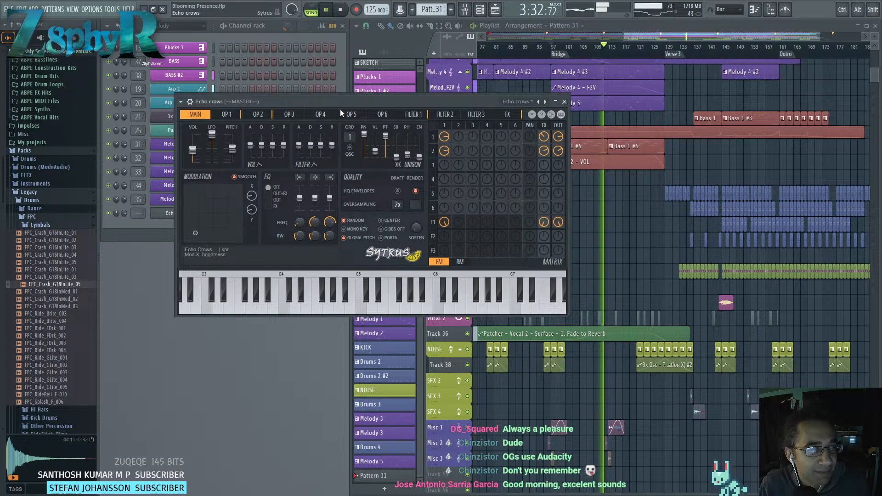
Move the Sytrus window aside and route the Echo crows channel to the SFX 4 mixer track.
{"action": "left_click_drag", "start_coordinate": [340, 100], "coordinate": [332, 219]}
{"action": "left_click_drag", "start_coordinate": [253, 219], "coordinate": [315, 155]}
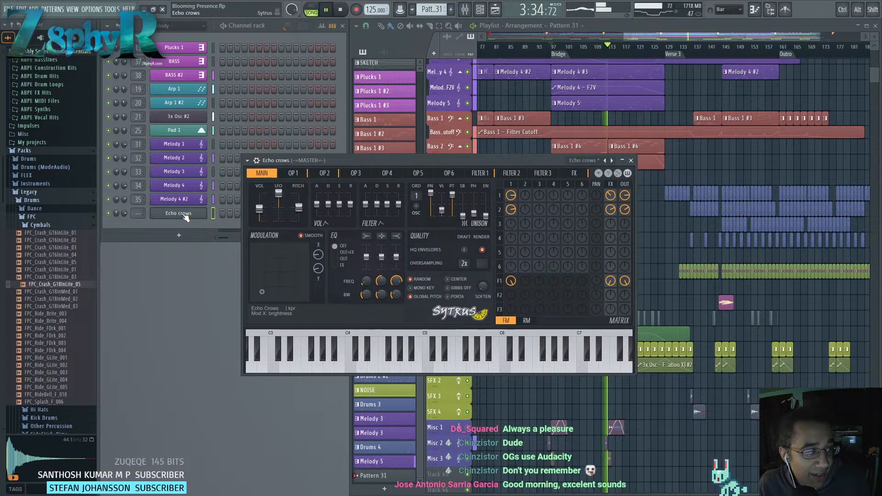
{"action": "left_click", "coordinate": [257, 160]}
{"action": "double_click", "coordinate": [623, 176]}
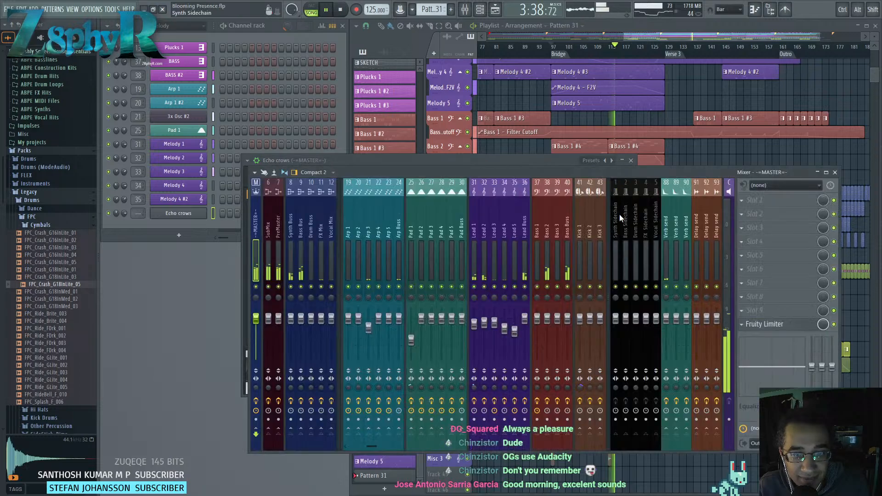
{"action": "scroll", "coordinate": [553, 212], "scroll_direction": "down", "scroll_amount": 2}
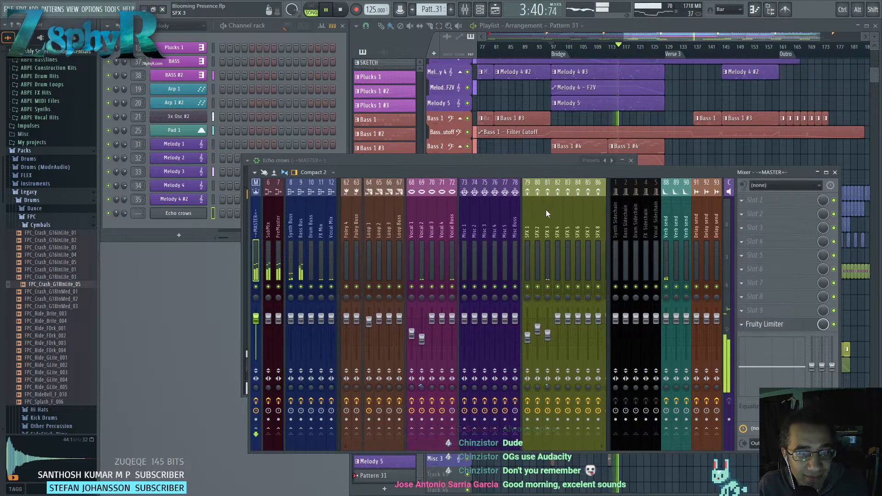
{"action": "scroll", "coordinate": [548, 216], "scroll_direction": "down", "scroll_amount": 2}
{"action": "right_click", "coordinate": [527, 218]}
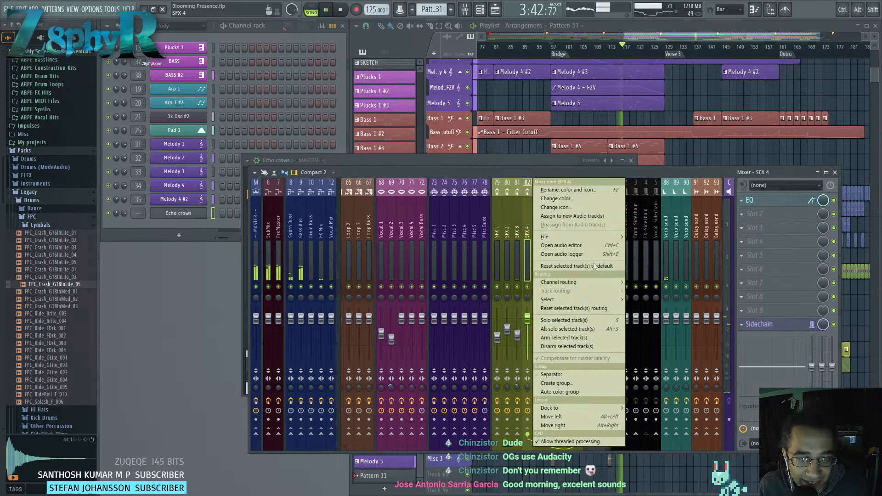
{"action": "left_click", "coordinate": [640, 278]}
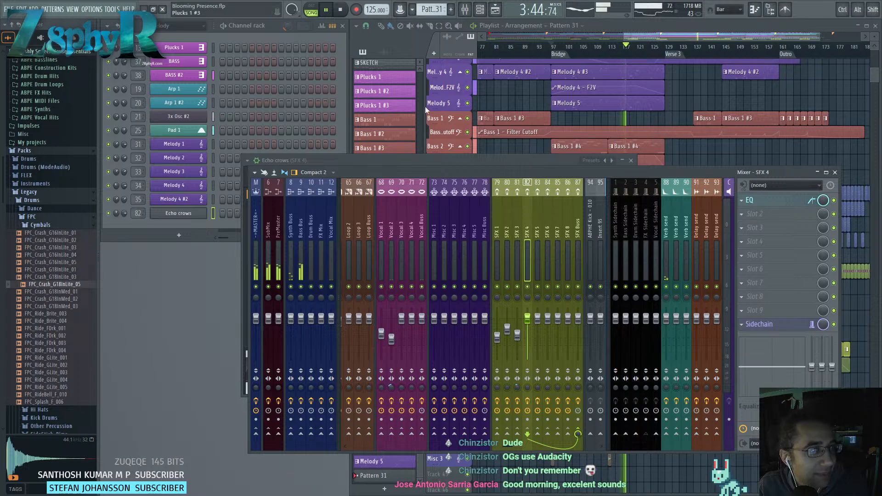
Place a Pattern 31 clip in the bridge on the SFX 2 playlist track.
{"action": "left_click", "coordinate": [633, 39]}
{"action": "scroll", "coordinate": [591, 143], "scroll_direction": "down", "scroll_amount": 3}
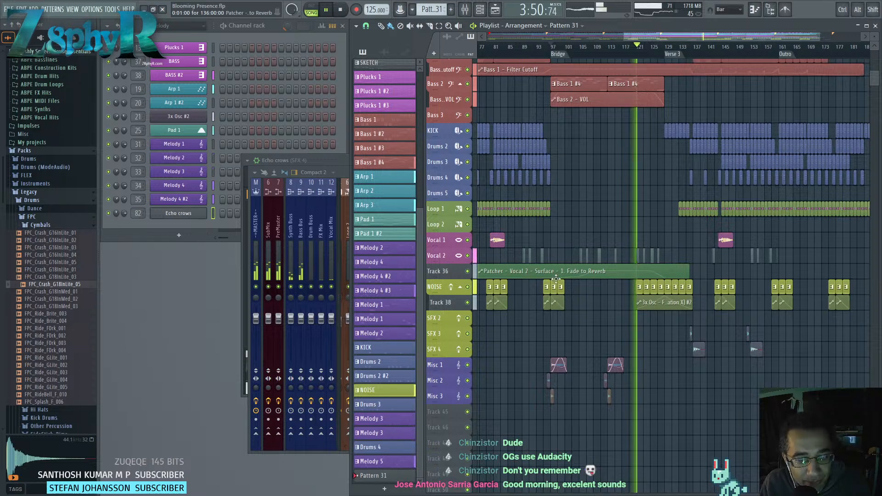
{"action": "scroll", "coordinate": [579, 229], "scroll_direction": "up", "scroll_amount": 3}
{"action": "scroll", "coordinate": [579, 243], "scroll_direction": "down", "scroll_amount": 6}
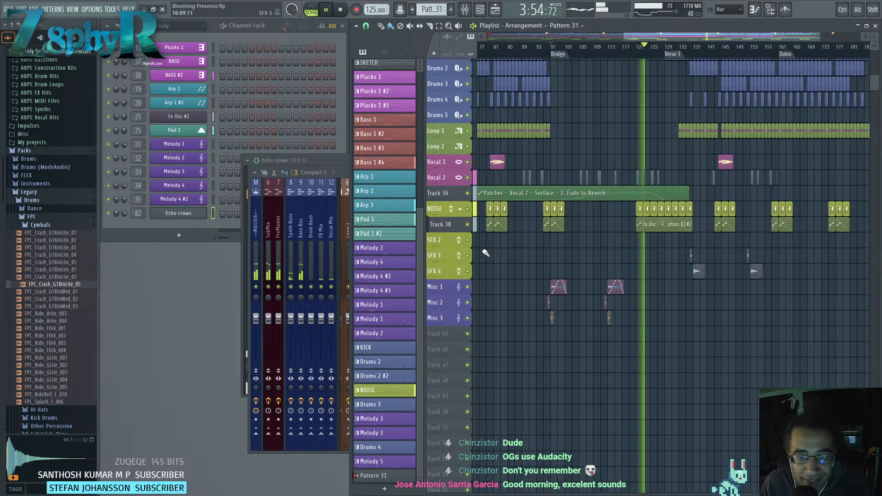
{"action": "left_click_drag", "start_coordinate": [545, 253], "coordinate": [662, 261]}
{"action": "scroll", "coordinate": [753, 276], "scroll_direction": "down", "scroll_amount": 2}
{"action": "scroll", "coordinate": [618, 272], "scroll_direction": "up", "scroll_amount": 5}
{"action": "left_click", "coordinate": [588, 260]}
Open the Echo crows channel's piano roll and draw a one-bar C5 note at the start of bar 1.
{"action": "left_click", "coordinate": [173, 214]}
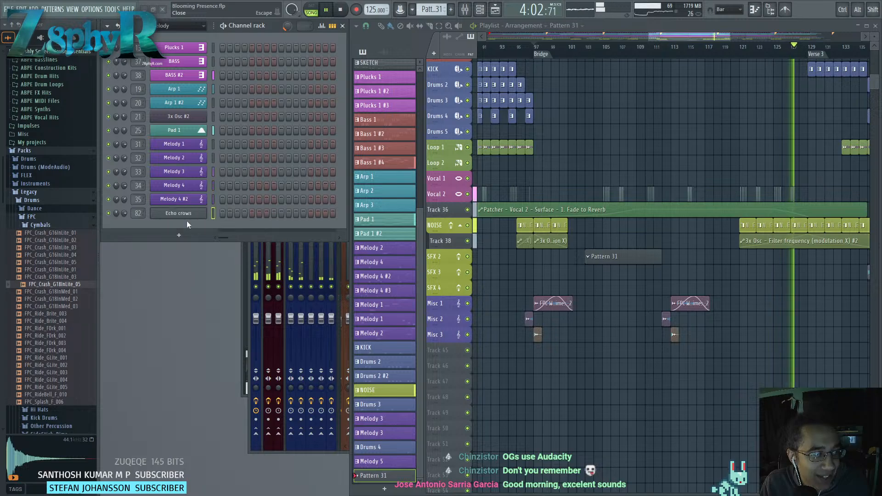
{"action": "right_click", "coordinate": [202, 214]}
{"action": "left_click", "coordinate": [218, 210]}
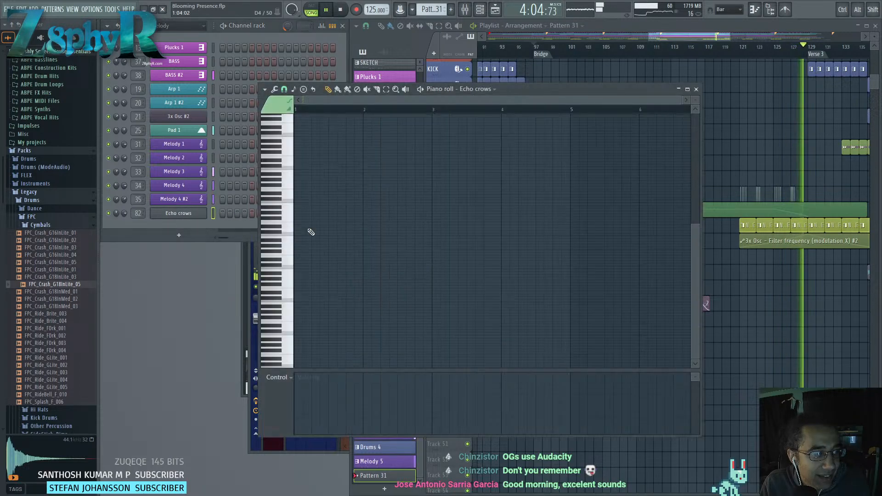
{"action": "scroll", "coordinate": [316, 234], "scroll_direction": "up", "scroll_amount": 5}
{"action": "scroll", "coordinate": [340, 225], "scroll_direction": "up", "scroll_amount": 4}
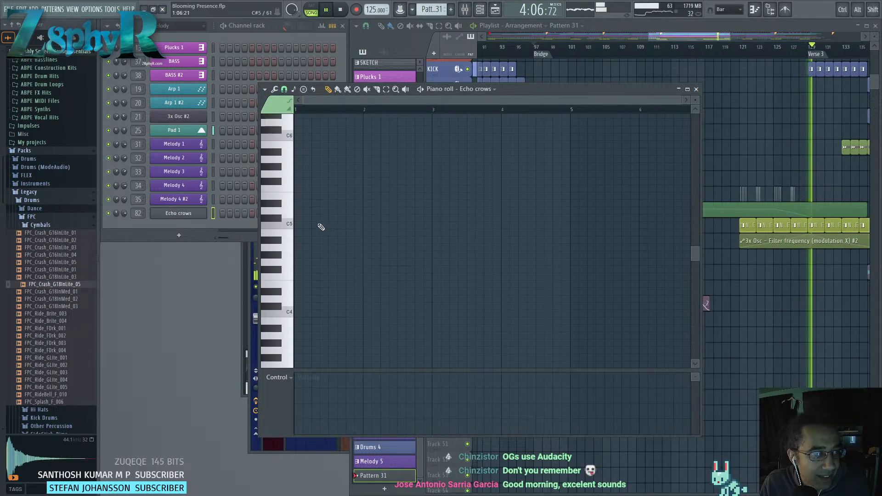
{"action": "left_click_drag", "start_coordinate": [304, 249], "coordinate": [358, 250]}
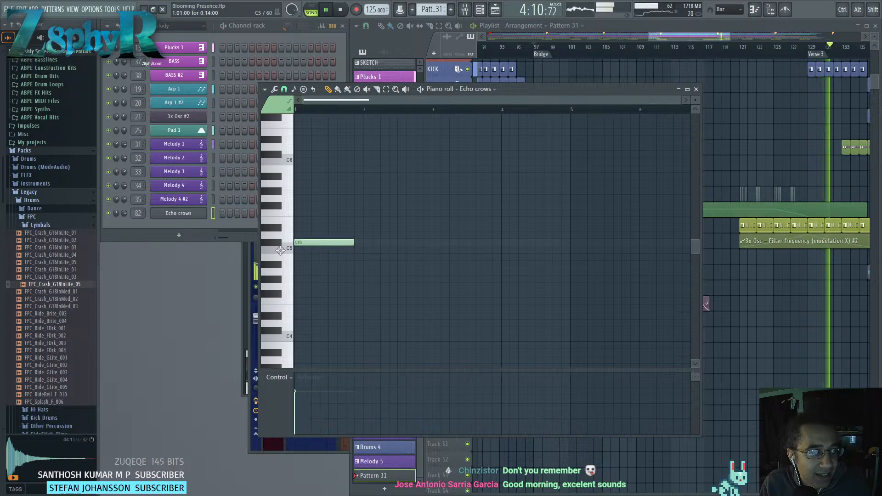
{"action": "left_click_drag", "start_coordinate": [354, 250], "coordinate": [363, 250]}
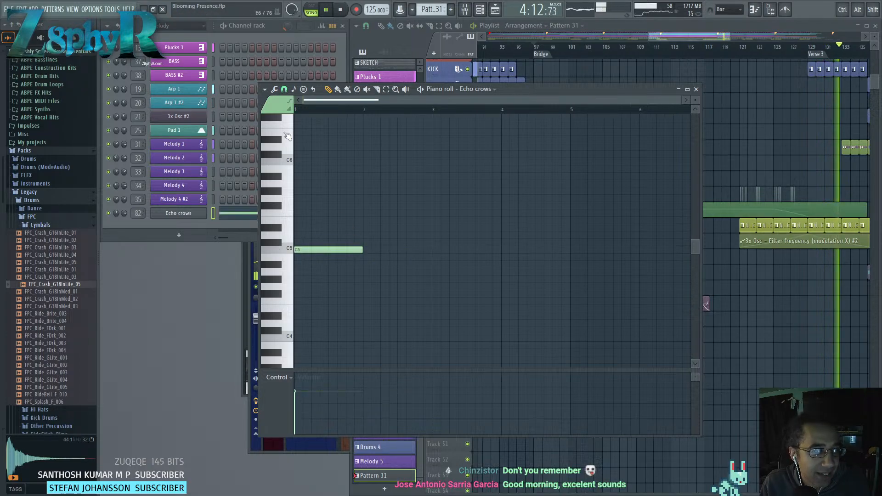
Open the piano roll's Randomizer, enable its pattern generation, and move the dialog clear of the notes.
{"action": "left_click", "coordinate": [274, 88]}
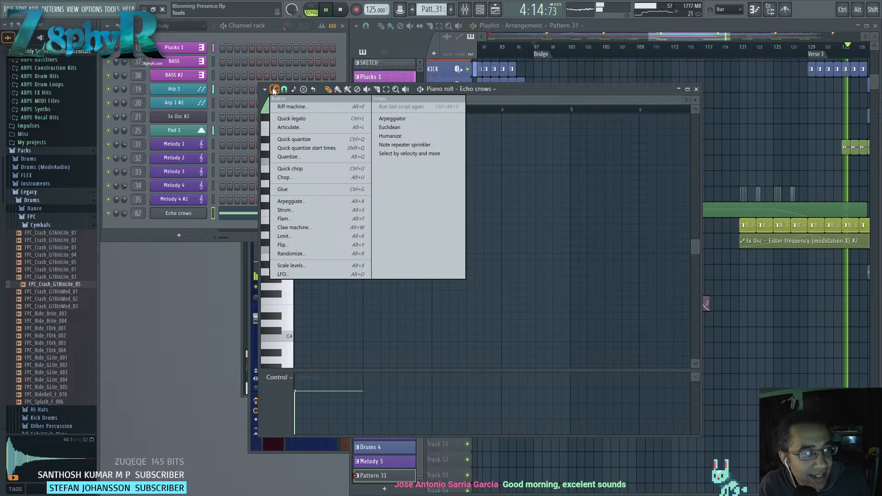
{"action": "left_click", "coordinate": [265, 89]}
{"action": "mouse_move", "coordinate": [310, 132]}
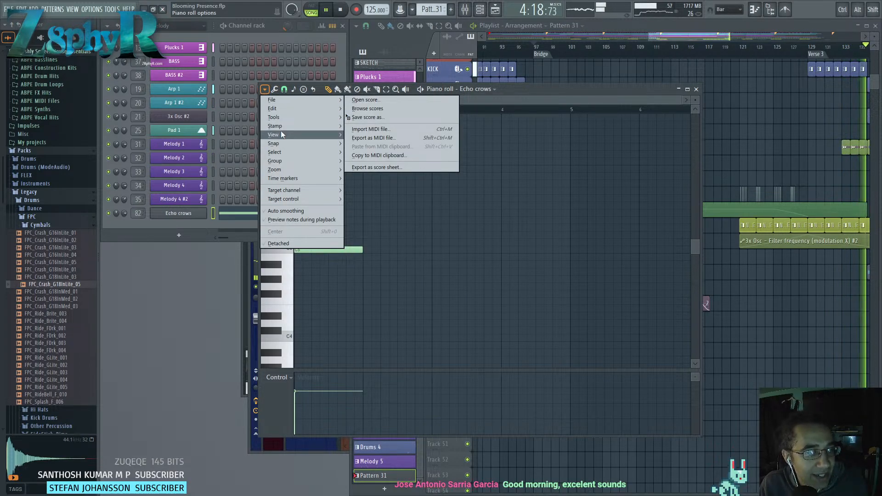
{"action": "mouse_move", "coordinate": [306, 188]}
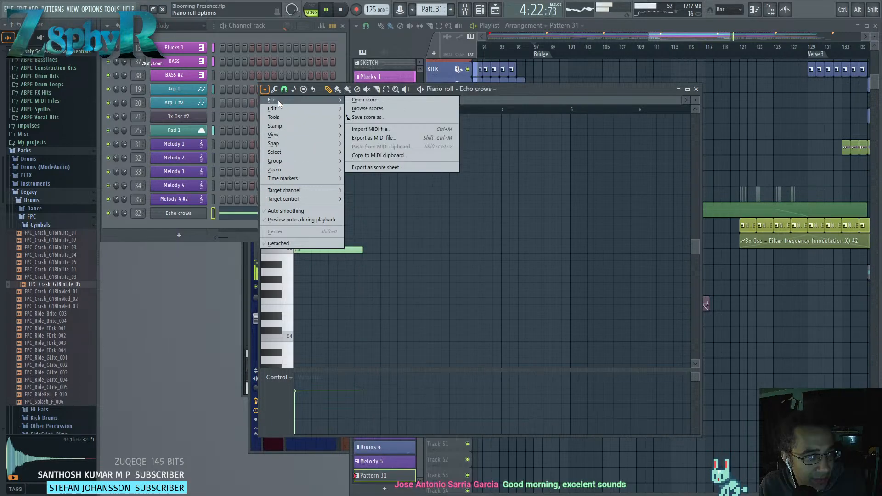
{"action": "mouse_move", "coordinate": [282, 118]}
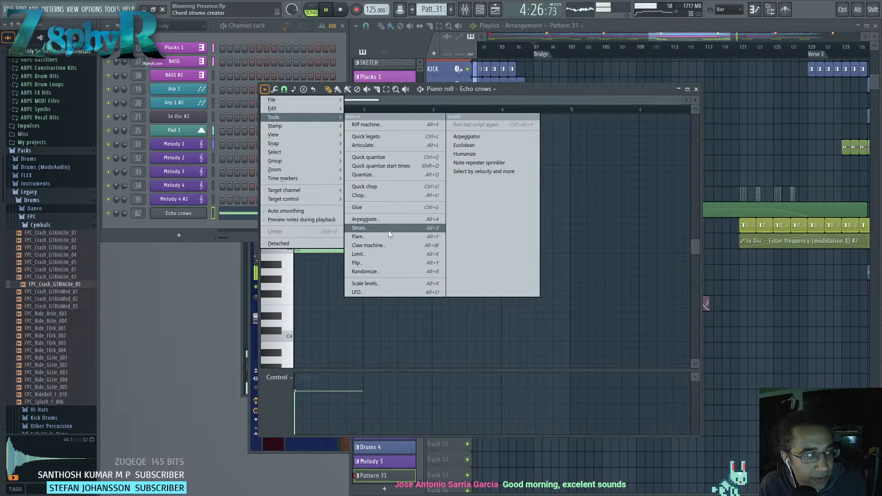
{"action": "left_click", "coordinate": [393, 271]}
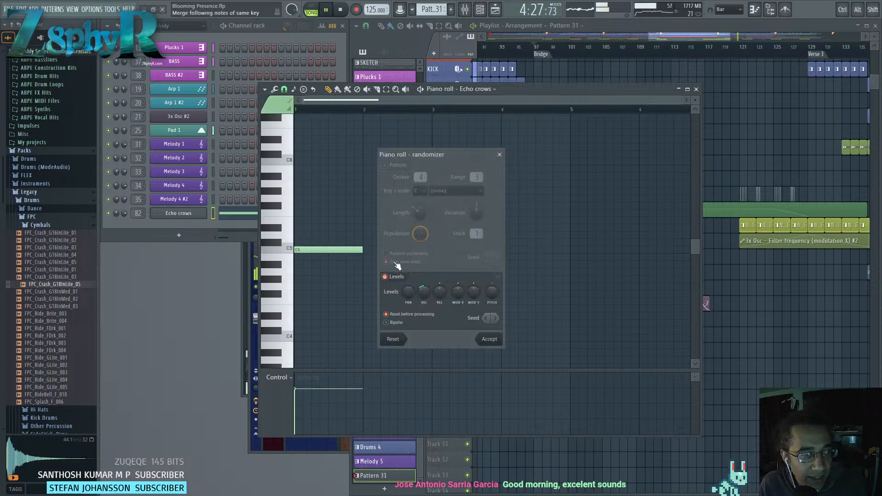
{"action": "left_click", "coordinate": [385, 165]}
{"action": "left_click_drag", "start_coordinate": [436, 155], "coordinate": [534, 154]}
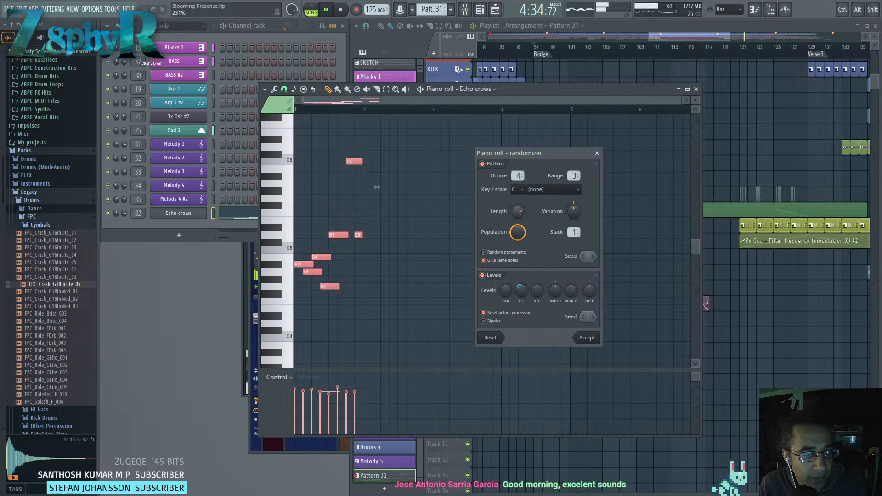
Try a lower note population in the Randomizer and bring it back to 100%.
{"action": "left_click_drag", "start_coordinate": [517, 233], "coordinate": [517, 271]}
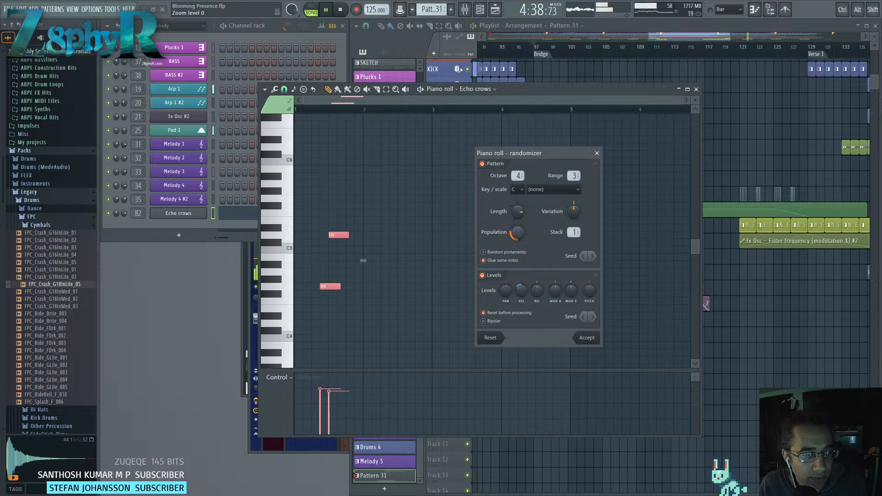
{"action": "left_click_drag", "start_coordinate": [517, 233], "coordinate": [518, 202]}
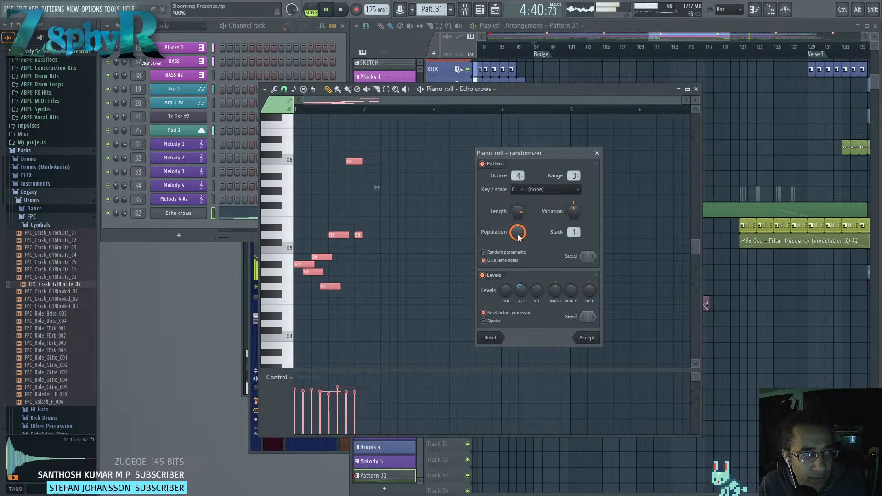
{"action": "mouse_move", "coordinate": [571, 233]}
{"action": "left_mouse_down"}
{"action": "mouse_move", "coordinate": [571, 225]}
{"action": "mouse_move", "coordinate": [573, 240]}
{"action": "left_mouse_up"}
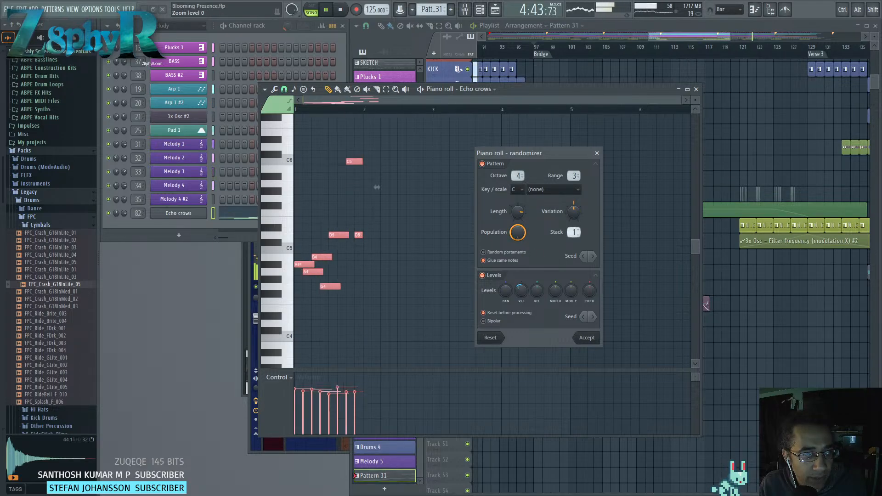
Raise the Randomizer's note length and variation, and set its octave to 3 and range to 5.
{"action": "left_click", "coordinate": [507, 252]}
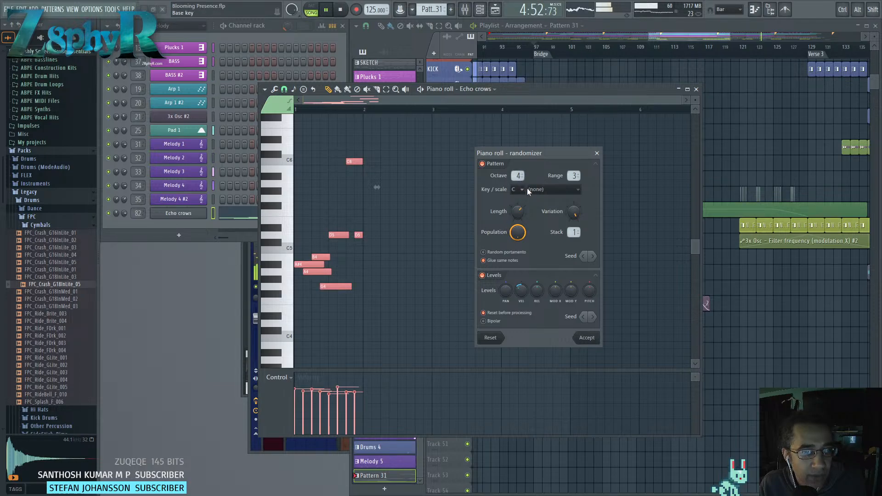
{"action": "left_click_drag", "start_coordinate": [573, 178], "coordinate": [376, 132]}
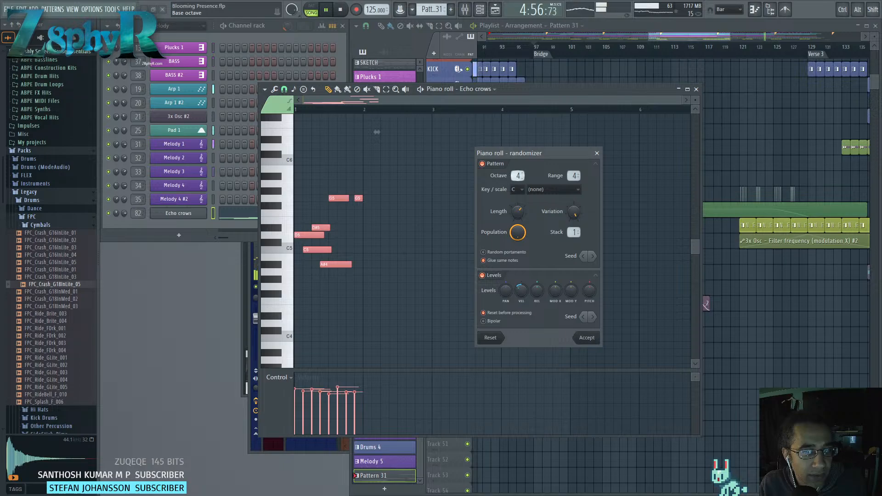
{"action": "left_click_drag", "start_coordinate": [377, 132], "coordinate": [377, 173]}
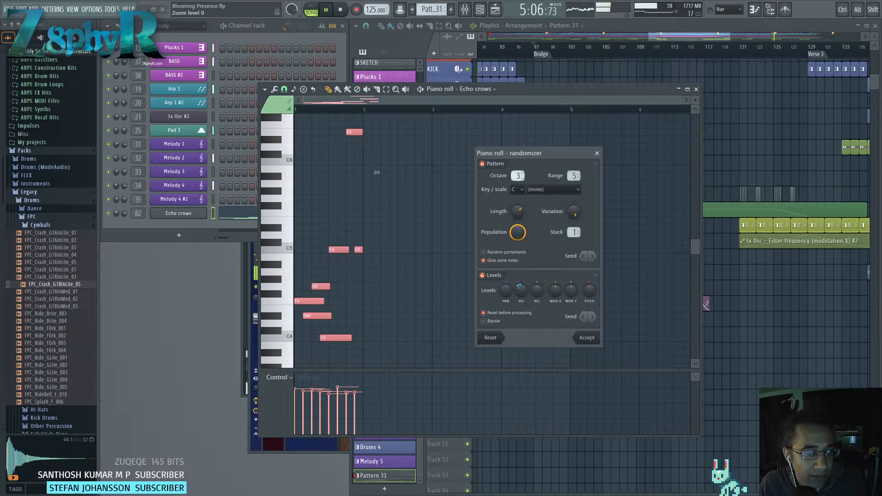
{"action": "left_click_drag", "start_coordinate": [518, 176], "coordinate": [518, 180]}
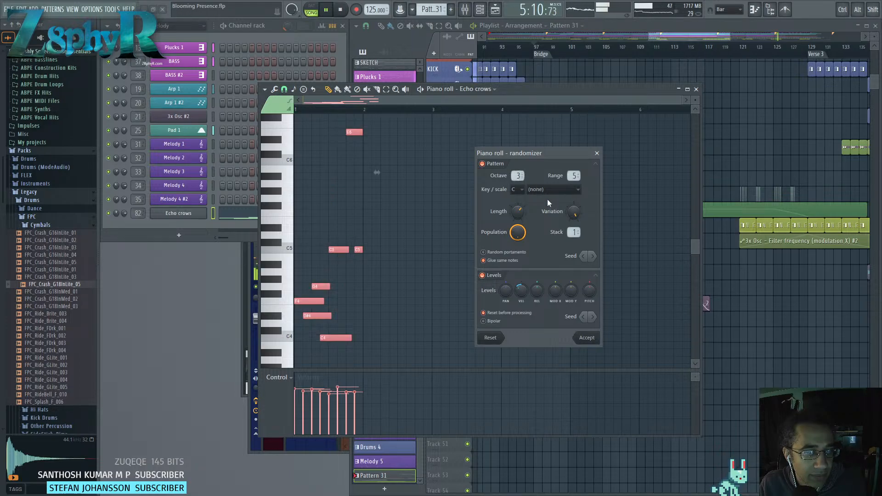
Advance the Randomizer's pattern seed three times and accept the generated notes.
{"action": "left_click", "coordinate": [591, 256]}
{"action": "left_click", "coordinate": [591, 256]}
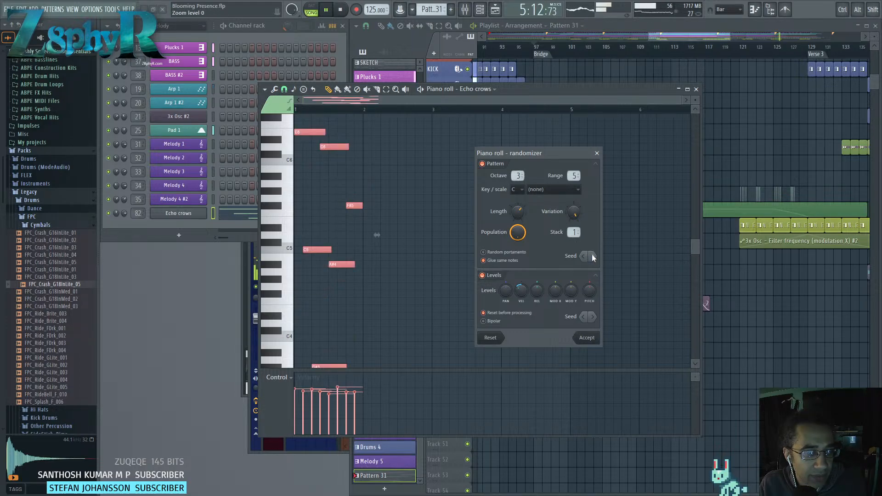
{"action": "left_click", "coordinate": [591, 256]}
{"action": "left_click", "coordinate": [600, 337]}
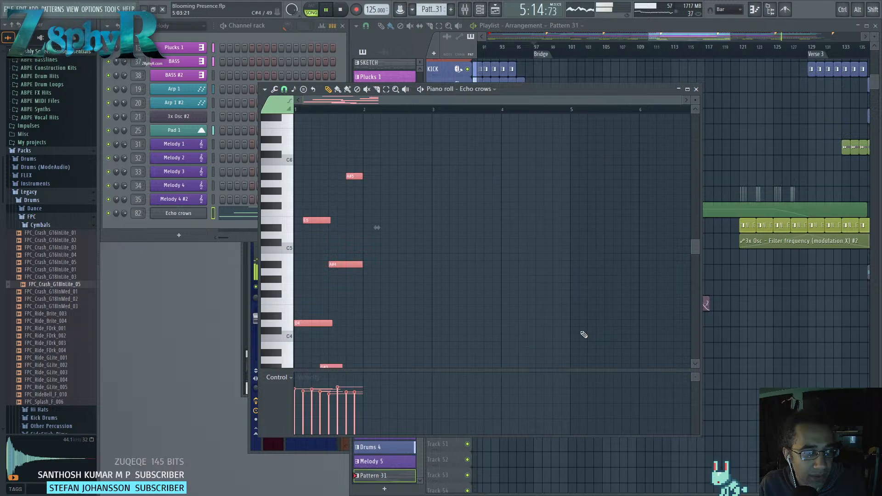
Lower the Echo crows channel volume to 58% while auditioning the song from the start of the Pattern 31 clip.
{"action": "scroll", "coordinate": [429, 272], "scroll_direction": "down", "scroll_amount": 3}
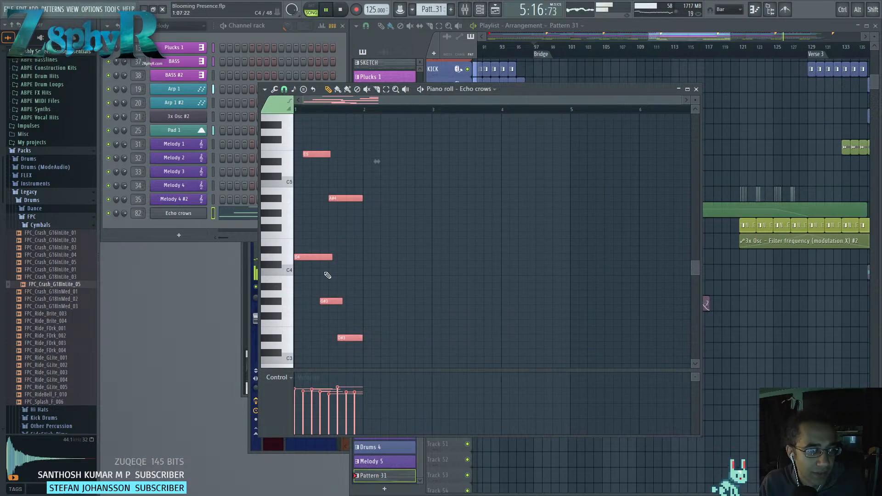
{"action": "left_click_drag", "start_coordinate": [124, 213], "coordinate": [124, 216]}
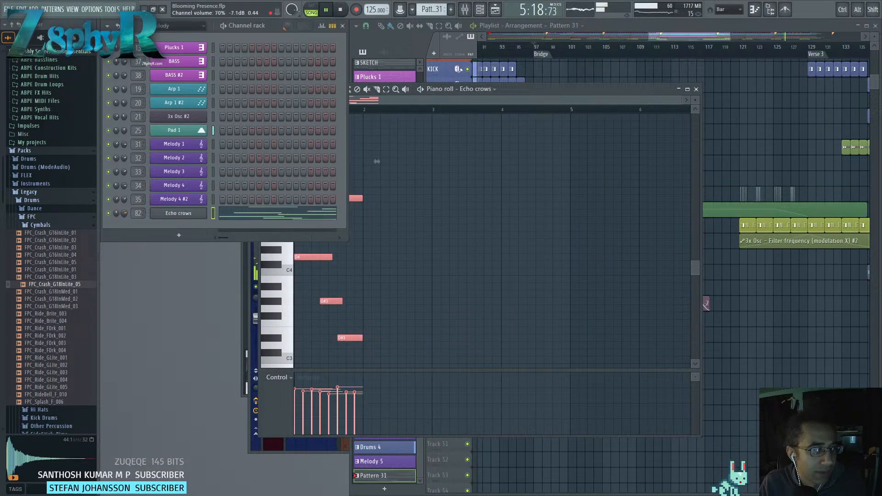
{"action": "double_click", "coordinate": [141, 214]}
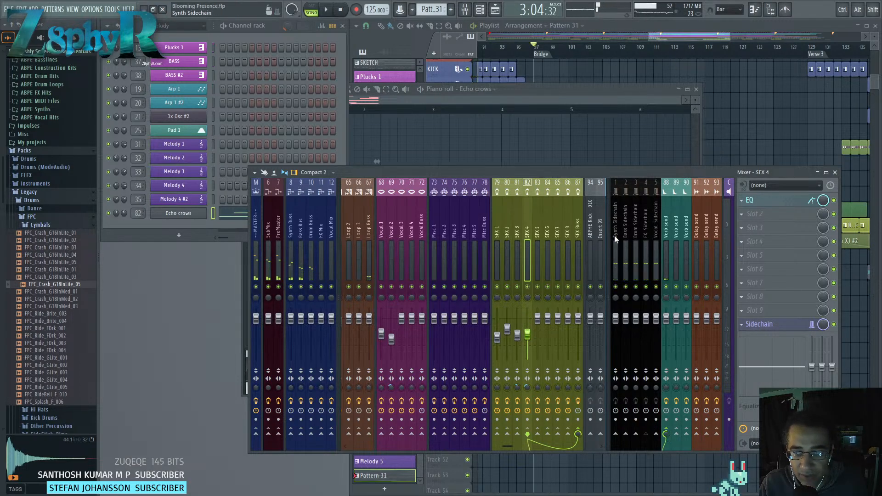
{"action": "left_click", "coordinate": [652, 39]}
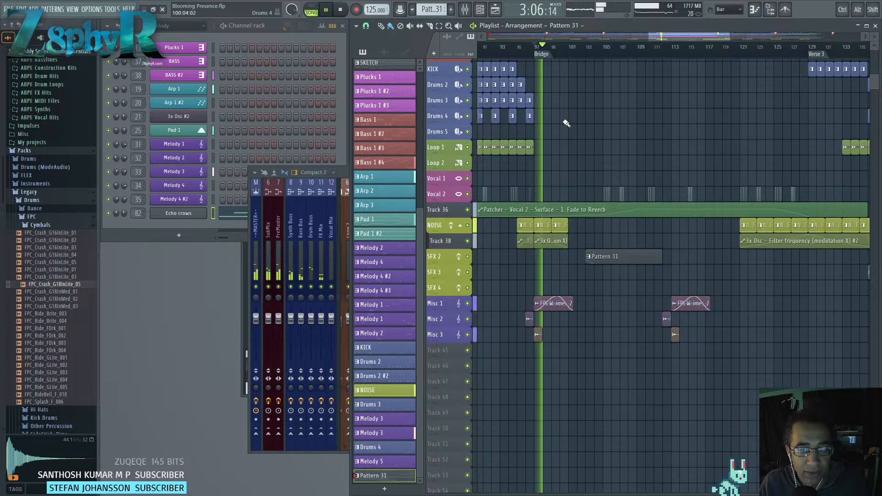
{"action": "left_click", "coordinate": [589, 57]}
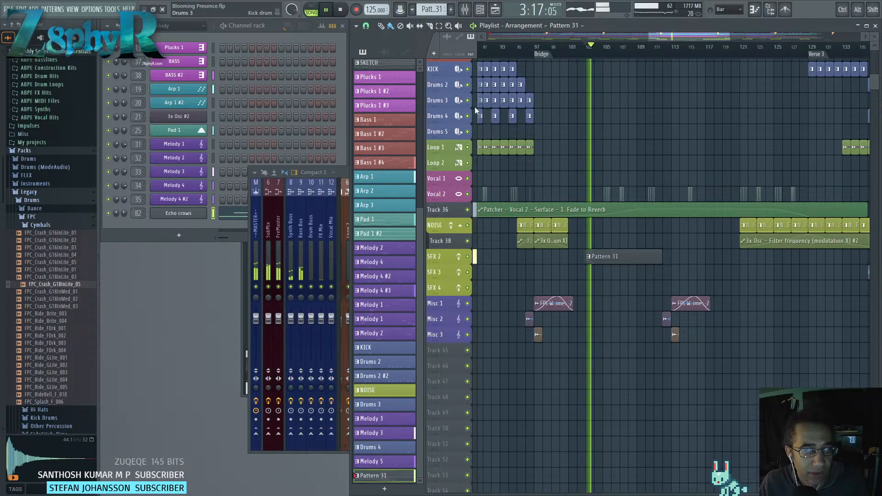
{"action": "left_click", "coordinate": [124, 215]}
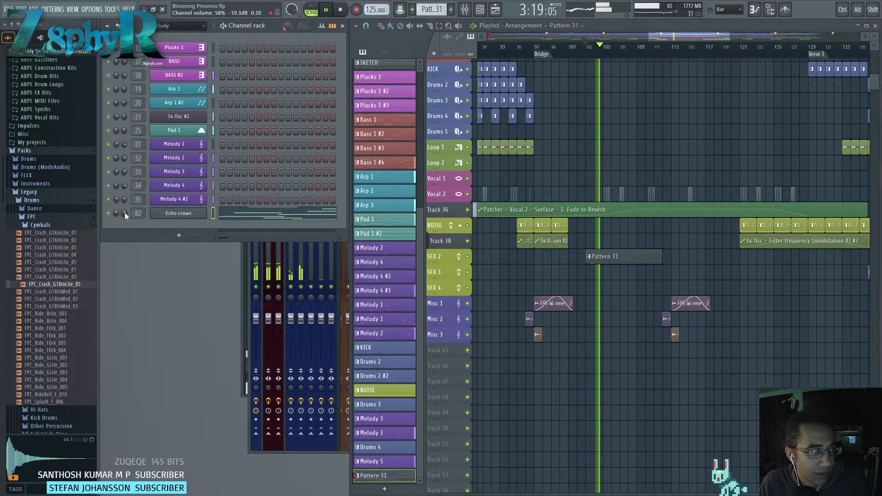
Stretch all the Echo crows notes from one bar to about four bars and try slicing them at the bar lines.
{"action": "left_click", "coordinate": [227, 219]}
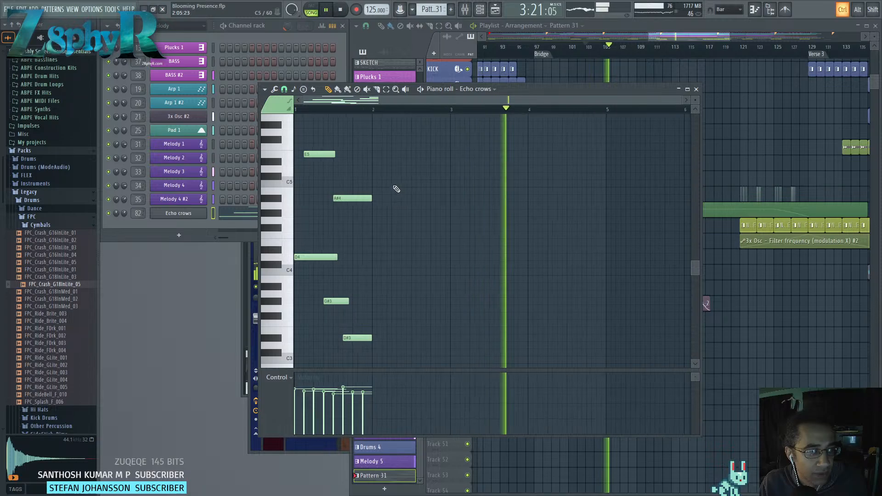
{"action": "key", "text": "space"}
{"action": "scroll", "coordinate": [389, 174], "scroll_direction": "down", "scroll_amount": 3}
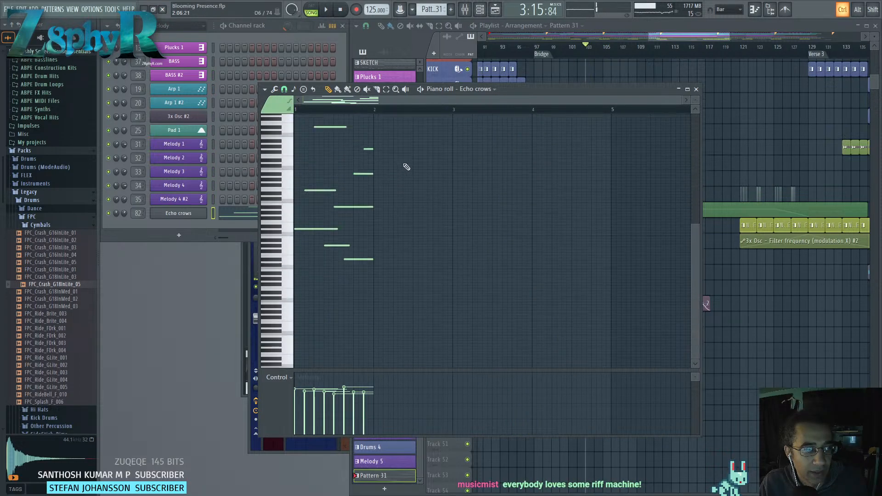
{"action": "scroll", "coordinate": [404, 165], "scroll_direction": "up", "scroll_amount": 2}
{"action": "left_click_drag", "start_coordinate": [412, 134], "coordinate": [293, 329]}
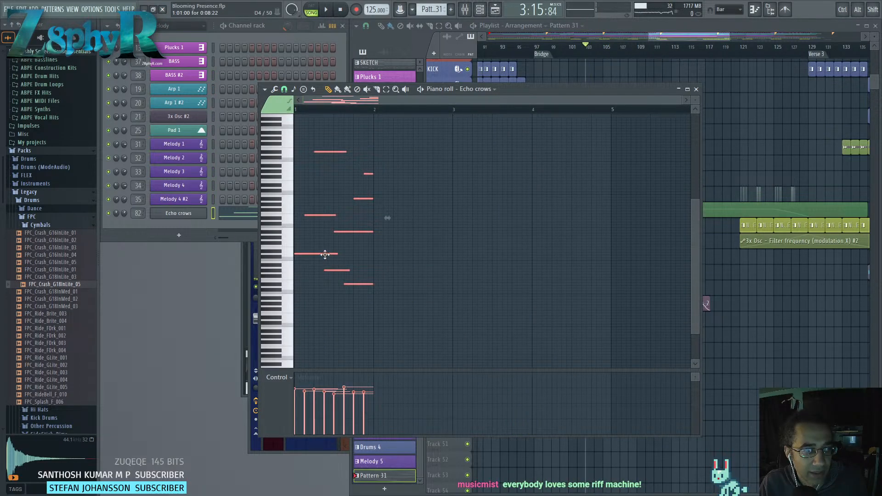
{"action": "left_click_drag", "start_coordinate": [388, 218], "coordinate": [621, 230]}
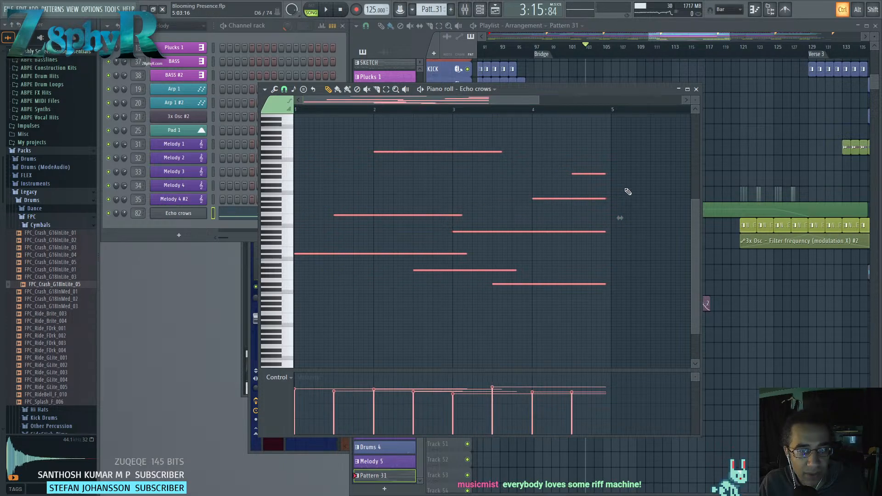
{"action": "left_click_drag", "start_coordinate": [373, 289], "coordinate": [372, 291]}
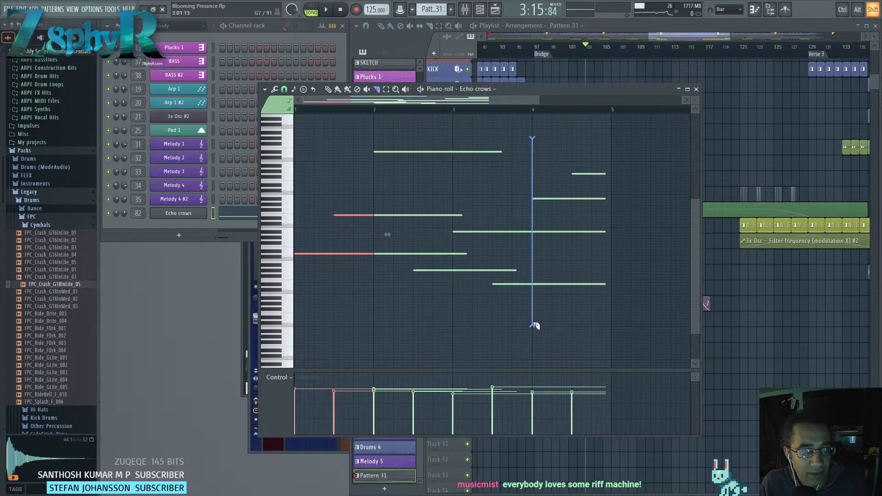
Play the pattern and transpose only the highest Echo crows note, D#7, down one octave.
{"action": "key", "text": "space"}
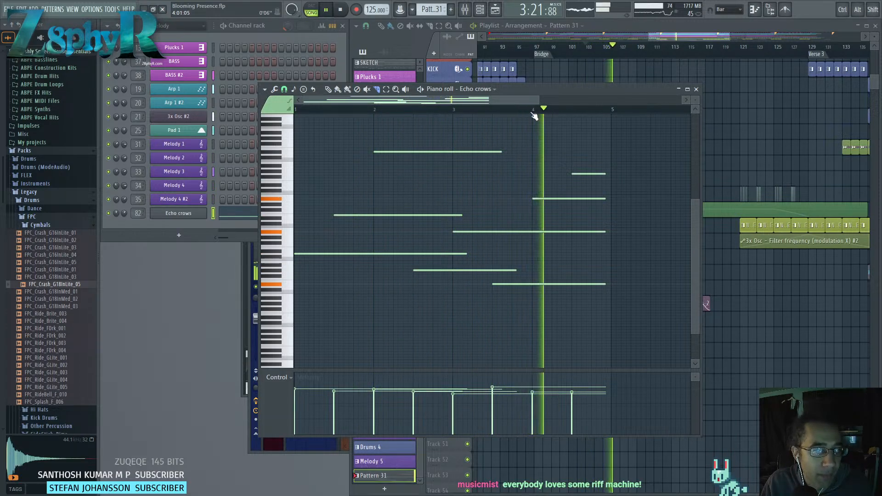
{"action": "scroll", "coordinate": [374, 152], "scroll_direction": "up", "scroll_amount": 4}
{"action": "left_click_drag", "start_coordinate": [437, 162], "coordinate": [439, 179]}
{"action": "scroll", "coordinate": [441, 176], "scroll_direction": "down", "scroll_amount": 2}
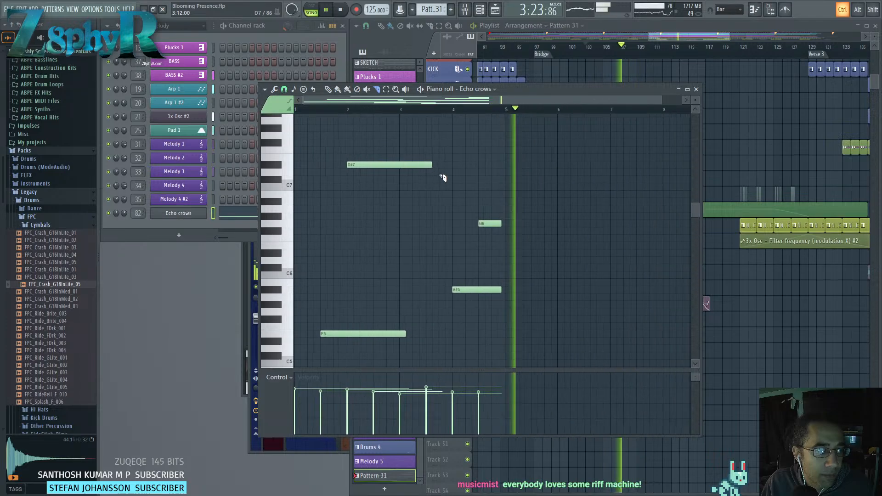
{"action": "scroll", "coordinate": [441, 178], "scroll_direction": "down", "scroll_amount": 4}
{"action": "left_click_drag", "start_coordinate": [377, 162], "coordinate": [408, 187]}
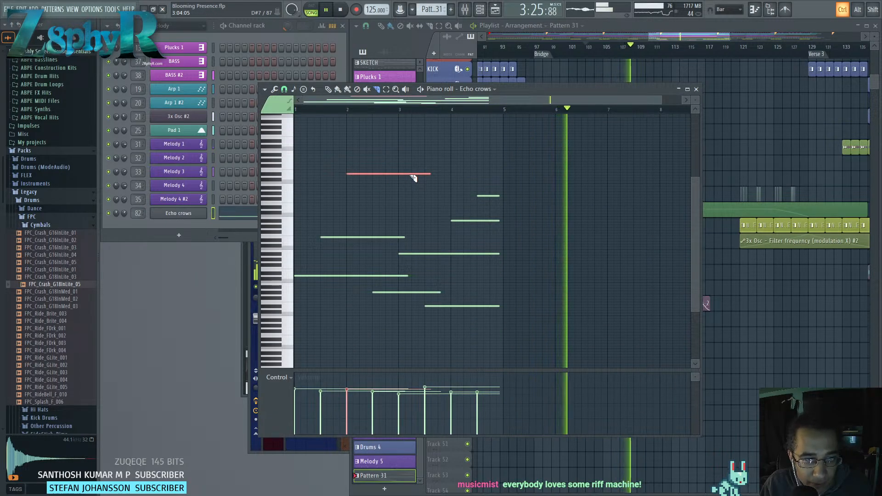
{"action": "key", "text": "ctrl+Down"}
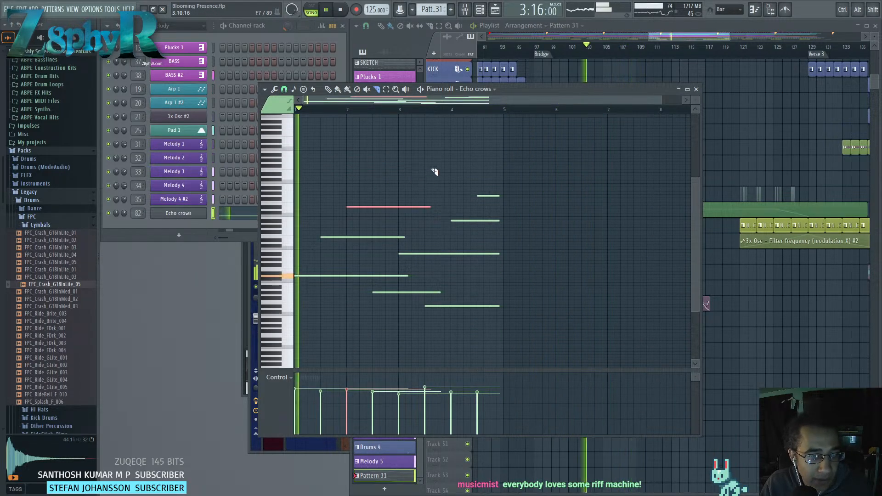
Open the EQ on the SFX 4 mixer track and transpose all the Echo crows notes down one octave.
{"action": "left_click_drag", "start_coordinate": [528, 166], "coordinate": [323, 320]}
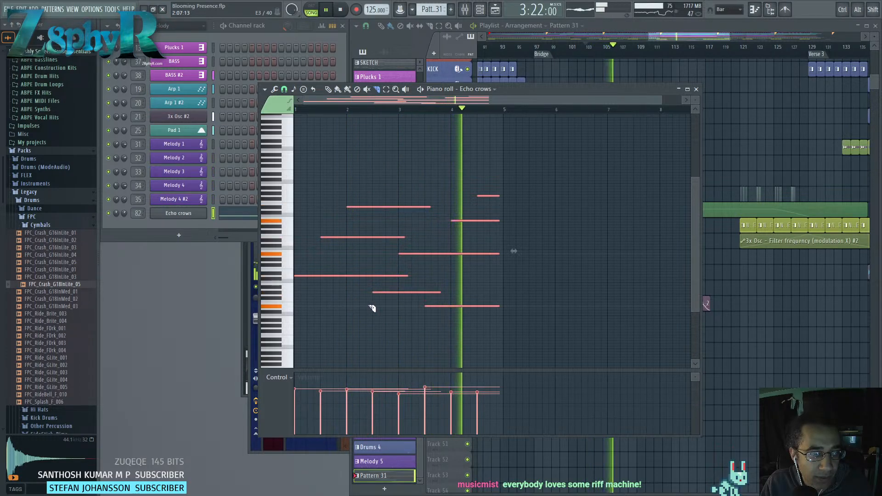
{"action": "left_click", "coordinate": [117, 214]}
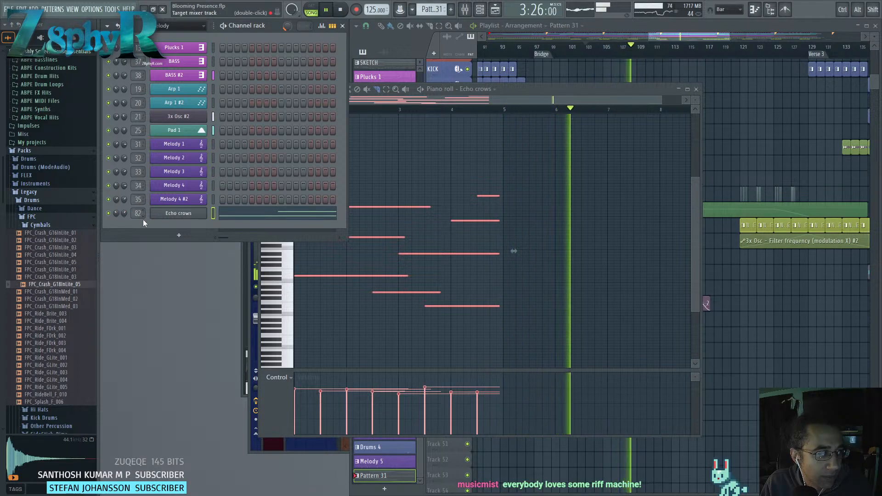
{"action": "key", "text": "F9"}
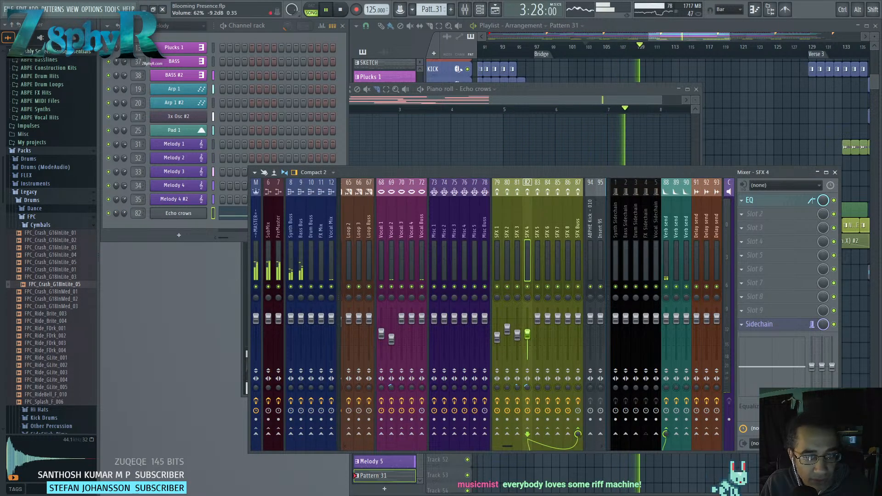
{"action": "left_click", "coordinate": [753, 200]}
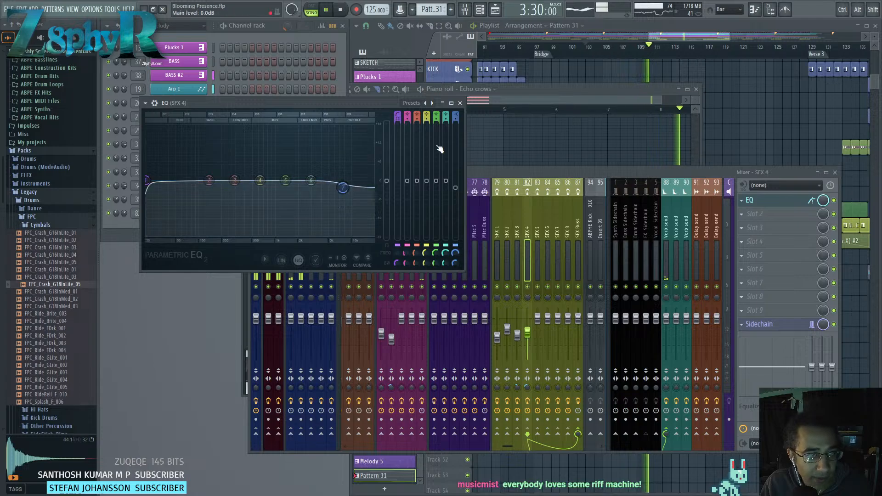
{"action": "left_click", "coordinate": [533, 98]}
{"action": "scroll", "coordinate": [515, 118], "scroll_direction": "up", "scroll_amount": 2}
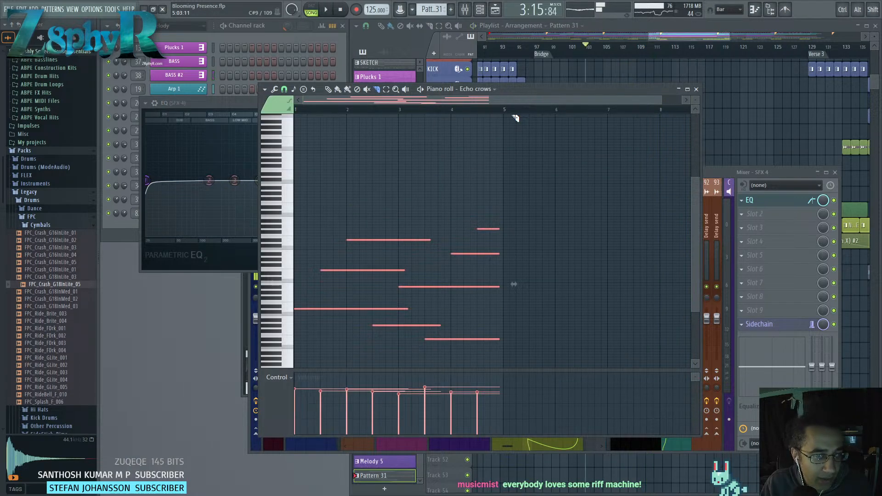
During playback, reshape the SFX 4 EQ with a higher high-pass cutoff, a low-mid dip and boosted upper bands, and close it.
{"action": "key", "text": "space"}
{"action": "left_click", "coordinate": [188, 179]}
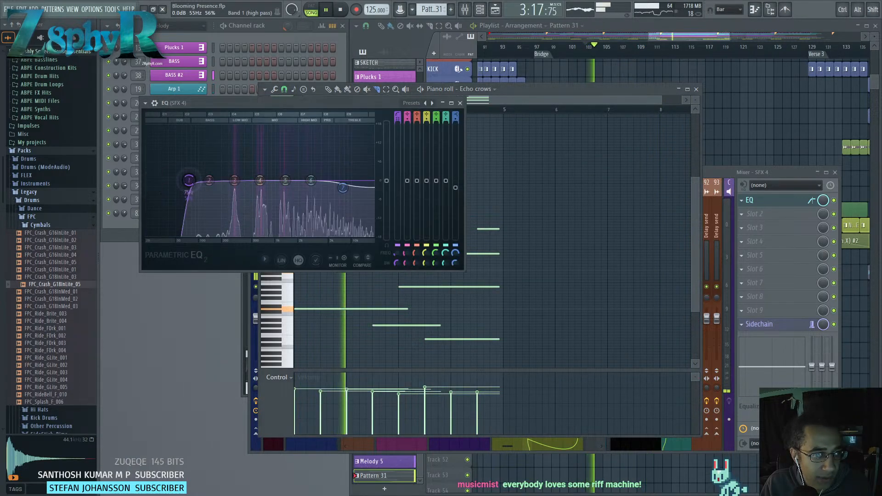
{"action": "left_click_drag", "start_coordinate": [189, 180], "coordinate": [234, 189]}
{"action": "mouse_move", "coordinate": [311, 180]}
{"action": "left_mouse_down"}
{"action": "mouse_move", "coordinate": [346, 171]}
{"action": "mouse_move", "coordinate": [284, 177]}
{"action": "mouse_move", "coordinate": [345, 173]}
{"action": "mouse_move", "coordinate": [315, 171]}
{"action": "left_mouse_up"}
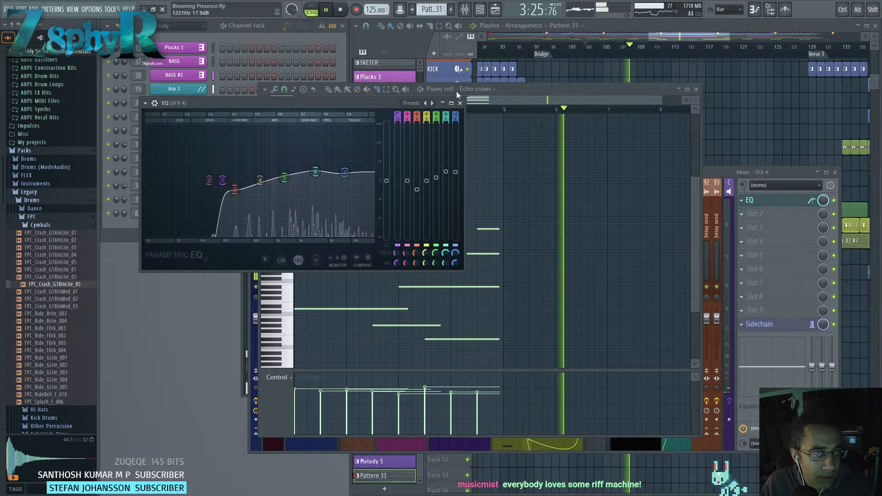
{"action": "left_click", "coordinate": [459, 103]}
Set the Echo crows channel volume to 62%, close its piano roll, and raise the SFX 4 mixer volume to 72%.
{"action": "left_click_drag", "start_coordinate": [124, 214], "coordinate": [124, 216]}
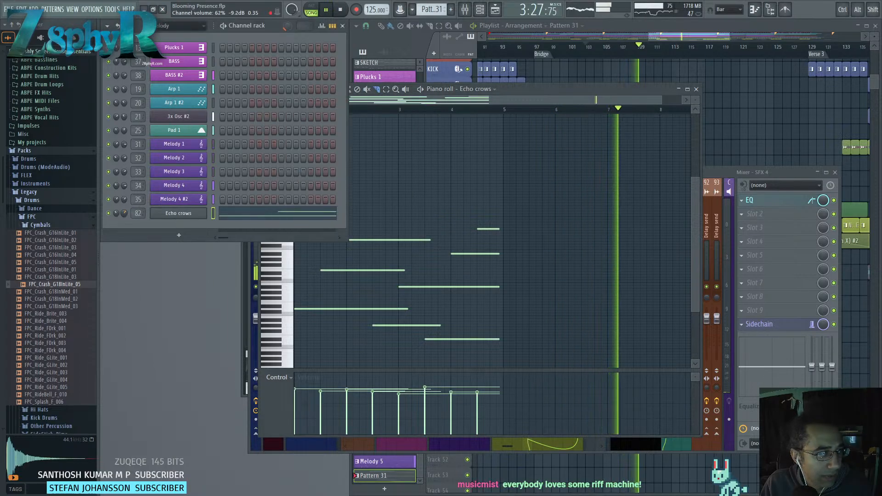
{"action": "left_click", "coordinate": [697, 90]}
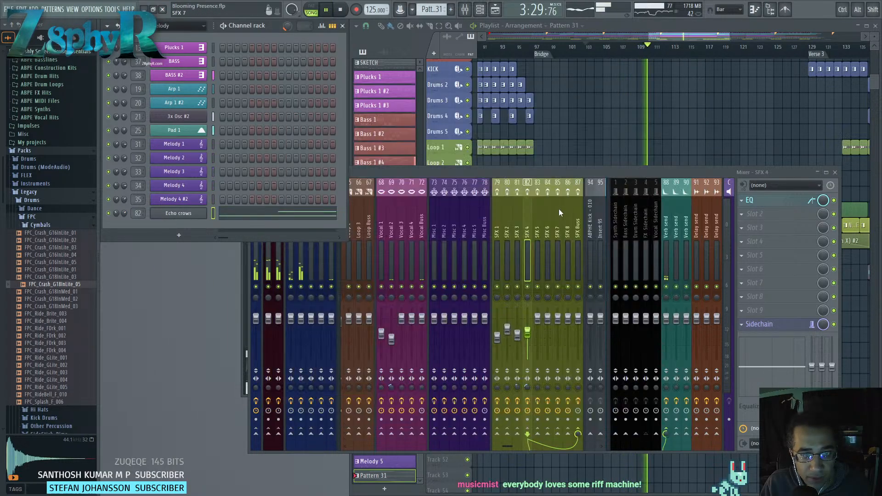
{"action": "left_click", "coordinate": [532, 222]}
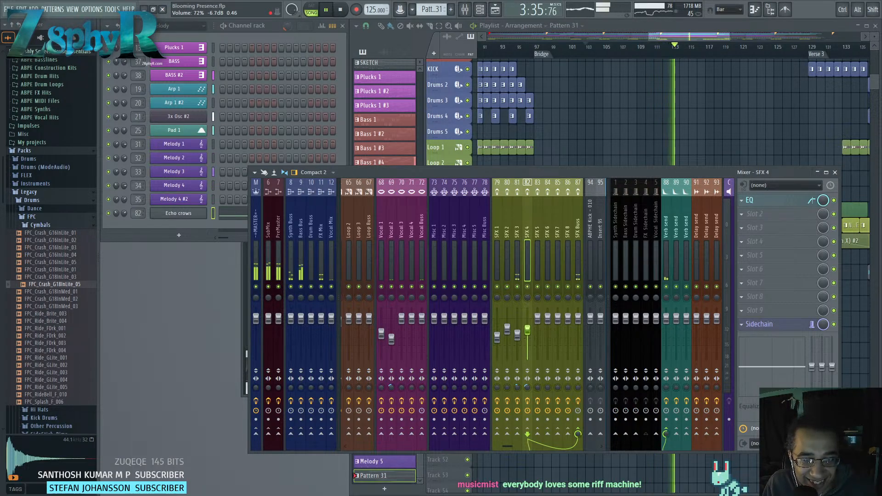
Replay the bridge from the start of the Pattern 31 clip and set the Echo crows channel volume to 65%.
{"action": "left_click", "coordinate": [669, 38]}
{"action": "left_click", "coordinate": [587, 48]}
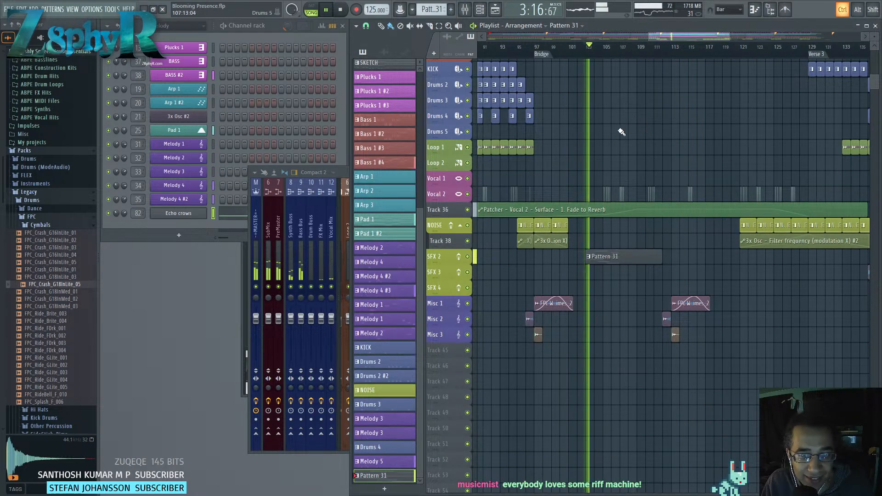
{"action": "left_click", "coordinate": [343, 170]}
{"action": "left_click", "coordinate": [121, 211]}
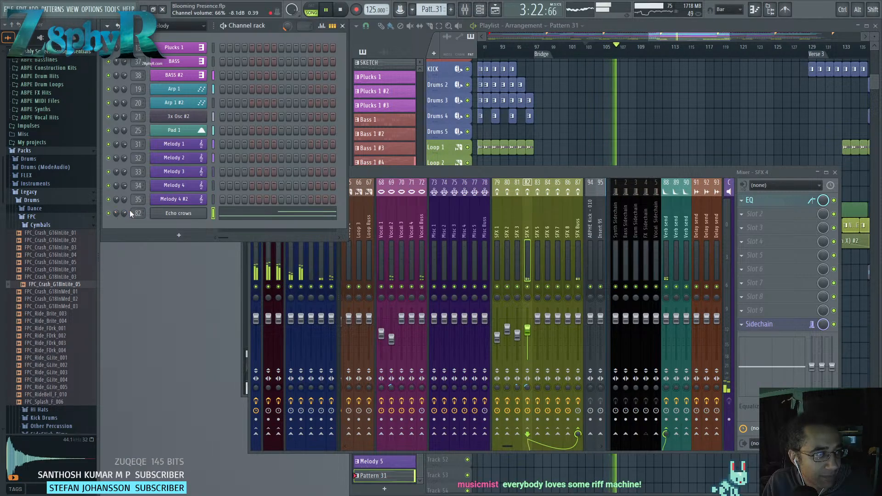
{"action": "left_click_drag", "start_coordinate": [124, 212], "coordinate": [124, 213]}
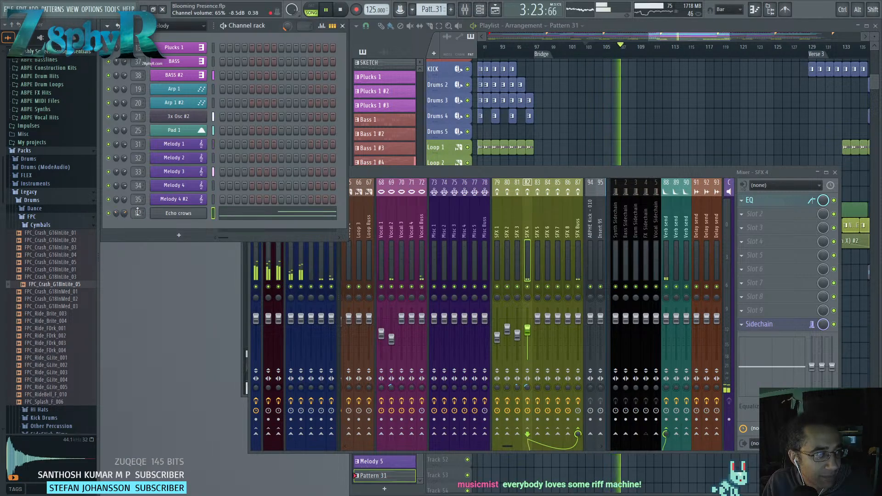
{"action": "left_click", "coordinate": [585, 158]}
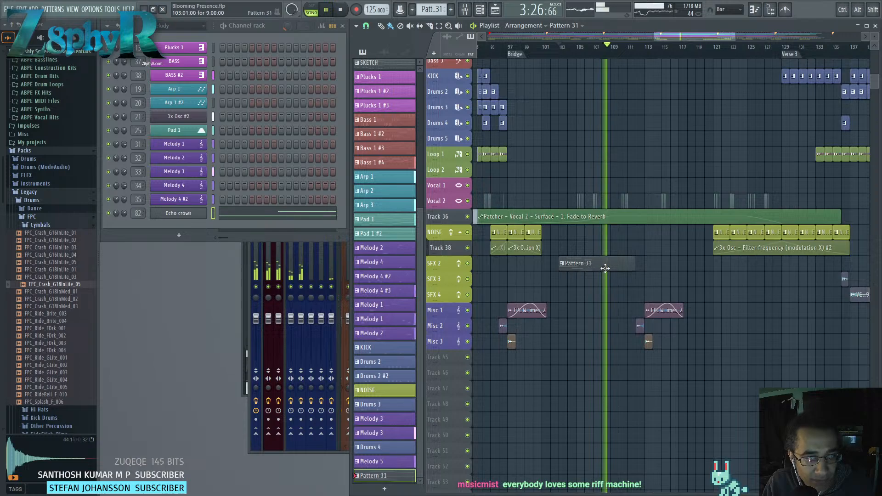
Open Pattern 31's Echo crows notes and duplicate the whole phrase directly after the original, starting at bar 5.
{"action": "double_click", "coordinate": [605, 268]}
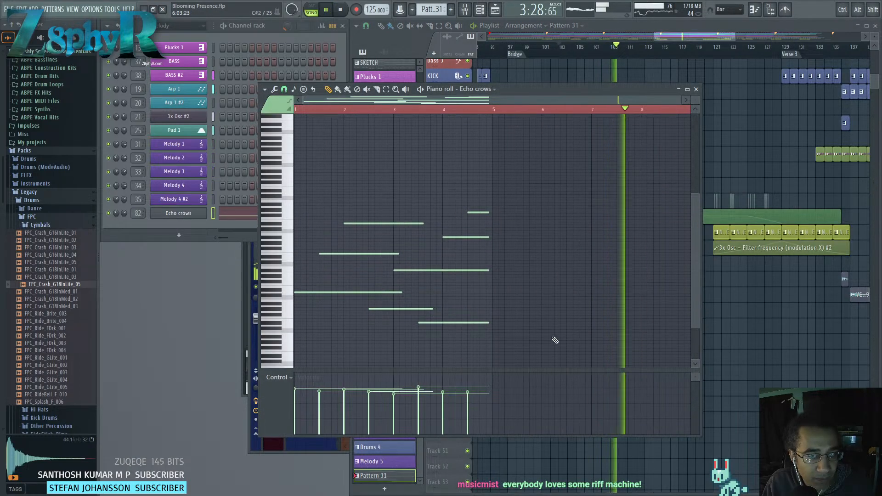
{"action": "left_click_drag", "start_coordinate": [553, 342], "coordinate": [321, 195], "text": "ctrl"}
{"action": "left_click_drag", "start_coordinate": [309, 291], "coordinate": [507, 293], "text": "shift"}
Try flipping the duplicated notes horizontally with preserved start times, and undo the flip.
{"action": "key", "text": "alt+y"}
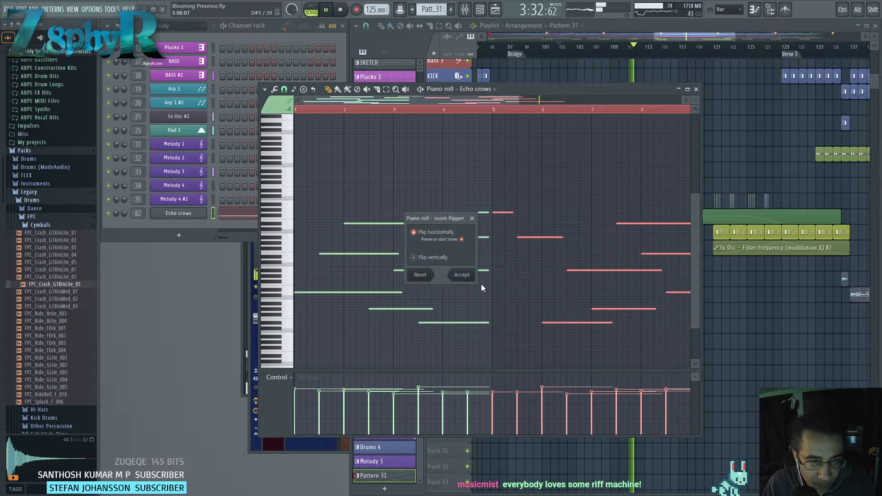
{"action": "left_click", "coordinate": [461, 275]}
{"action": "scroll", "coordinate": [533, 277], "scroll_direction": "down", "scroll_amount": 2}
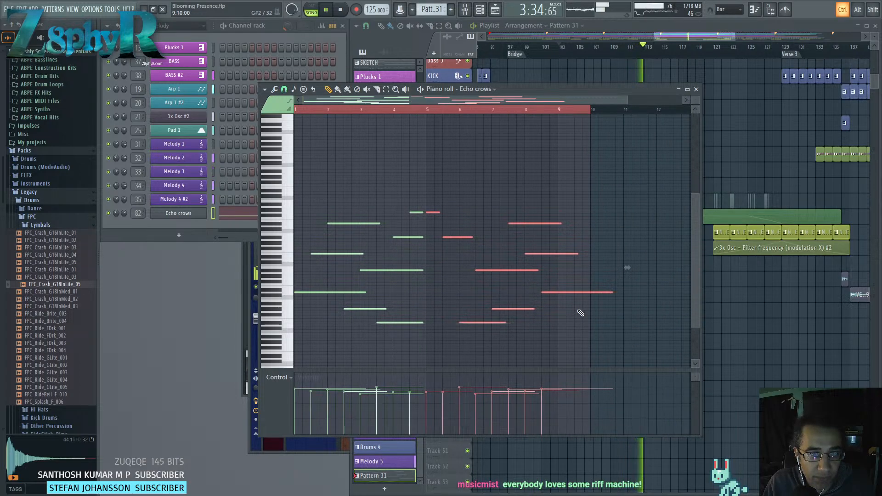
{"action": "key", "text": "ctrl+z"}
Flip the duplicated notes vertically only, with the horizontal flip turned off, and deselect them.
{"action": "key", "text": "alt+y"}
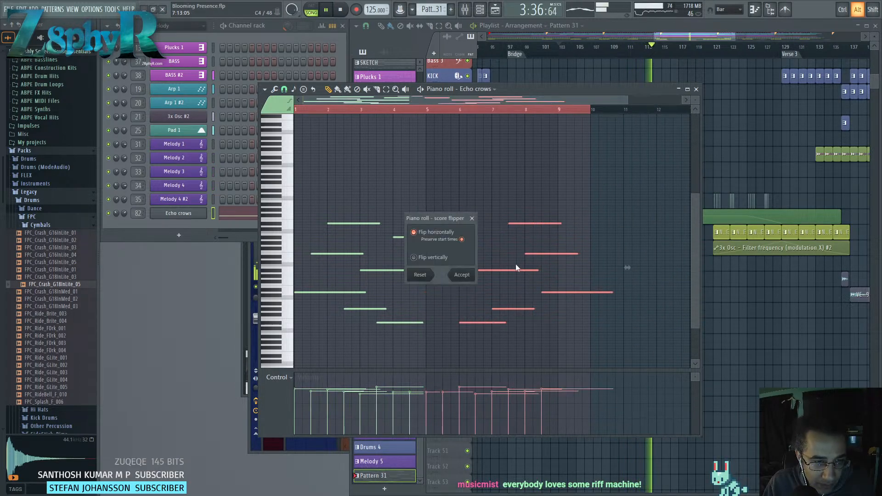
{"action": "left_click", "coordinate": [432, 257]}
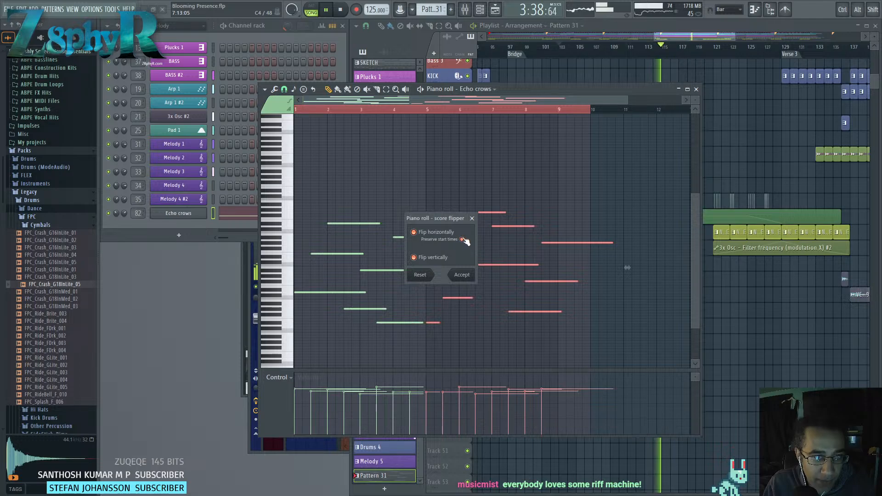
{"action": "left_click", "coordinate": [463, 240]}
{"action": "left_click", "coordinate": [463, 239]}
{"action": "left_click", "coordinate": [463, 239]}
{"action": "left_click", "coordinate": [463, 240]}
{"action": "left_click", "coordinate": [463, 240]}
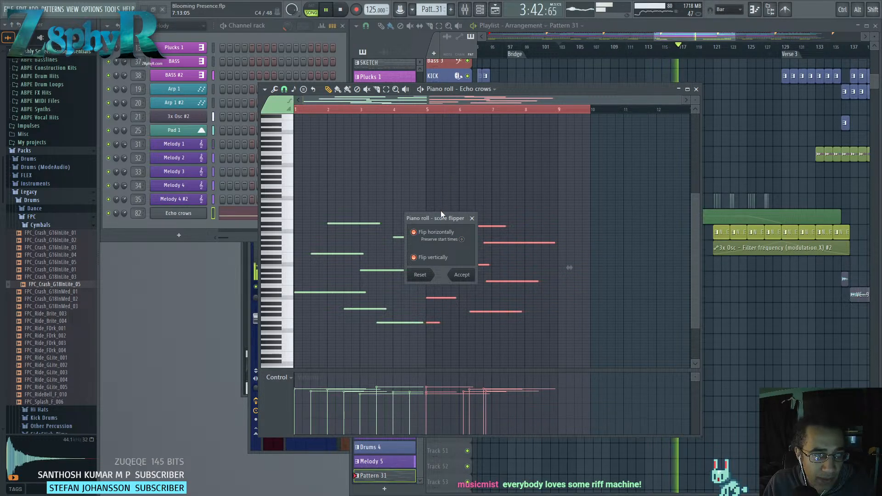
{"action": "left_click_drag", "start_coordinate": [441, 218], "coordinate": [627, 201]}
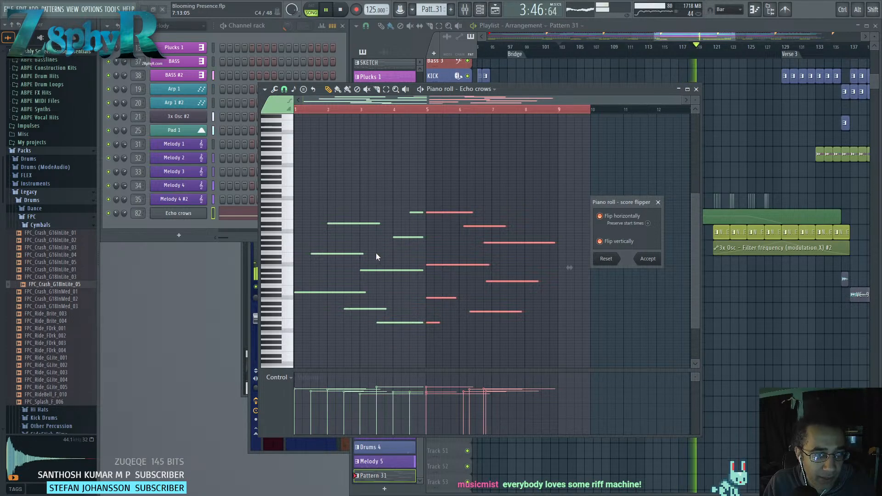
{"action": "left_click", "coordinate": [616, 217]}
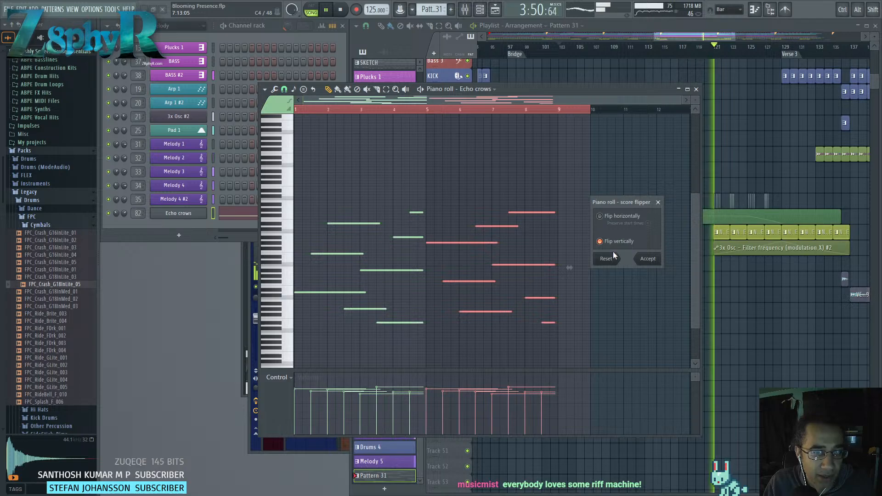
{"action": "left_click", "coordinate": [648, 258]}
{"action": "left_click", "coordinate": [489, 192], "text": "ctrl"}
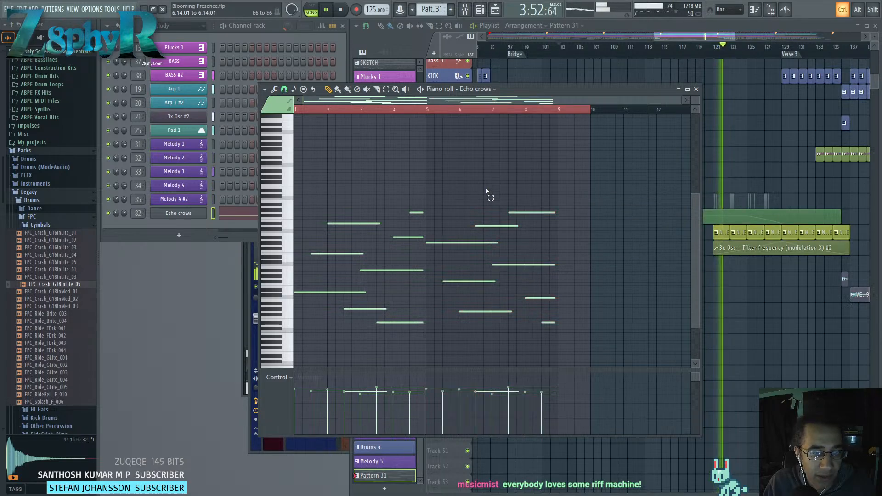
Replay the bridge from the start of the Pattern 31 clip with the playlist in front.
{"action": "scroll", "coordinate": [551, 184], "scroll_direction": "down", "scroll_amount": 2}
{"action": "key", "text": "space"}
{"action": "key", "text": "space"}
{"action": "right_click", "coordinate": [776, 143]}
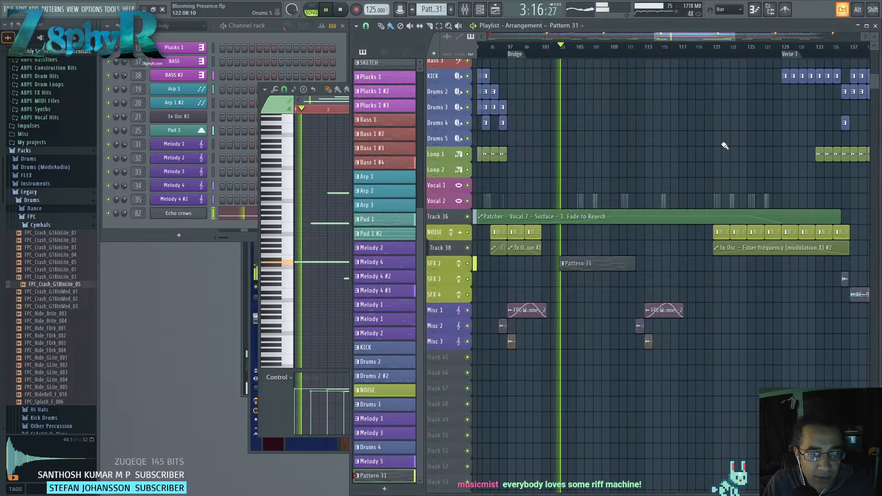
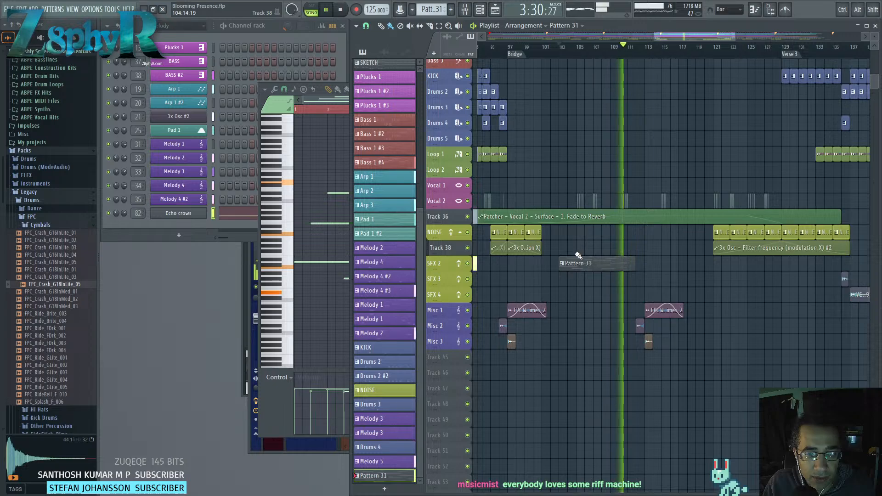
Stop playback and lower the two G5 notes in bars 4 and 7 of Echo crows to D#5.
{"action": "left_click", "coordinate": [335, 101]}
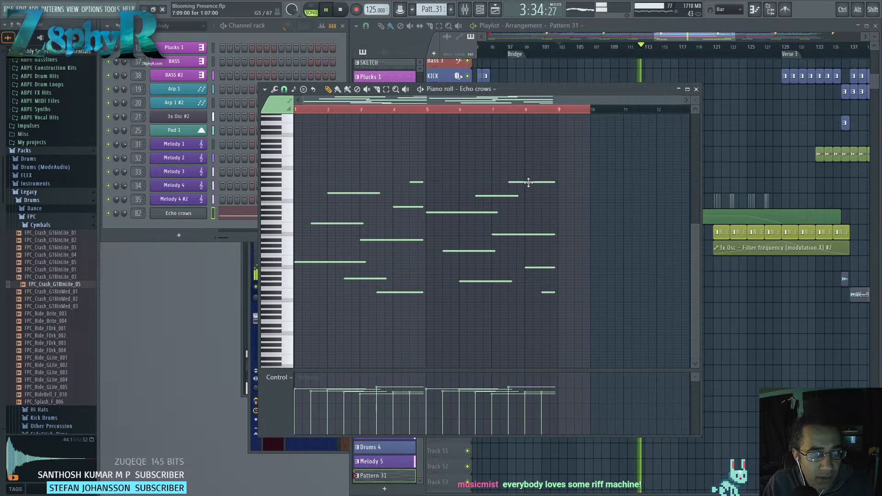
{"action": "scroll", "coordinate": [288, 186], "scroll_direction": "up", "scroll_amount": 3}
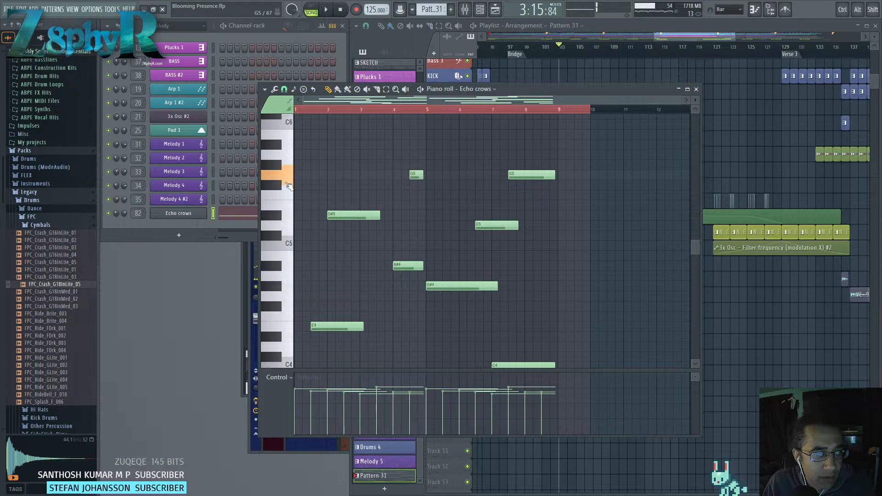
{"action": "left_click_drag", "start_coordinate": [531, 171], "coordinate": [416, 174]}
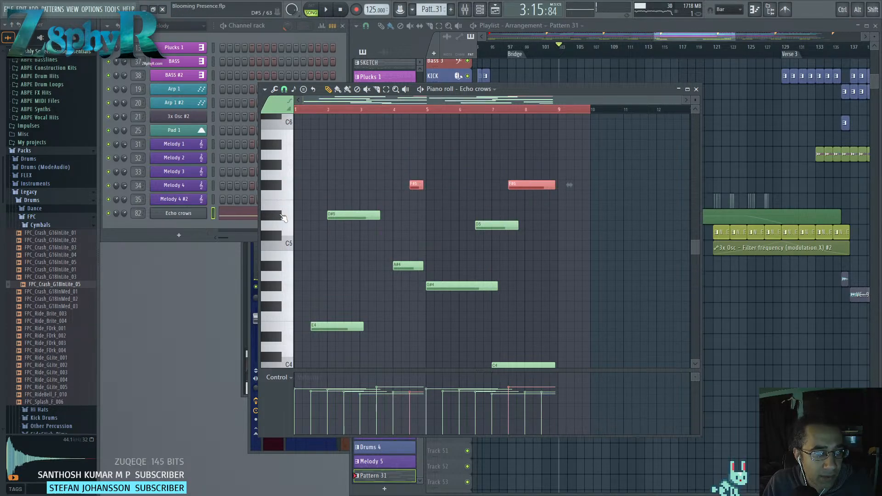
{"action": "left_click_drag", "start_coordinate": [414, 185], "coordinate": [414, 217]}
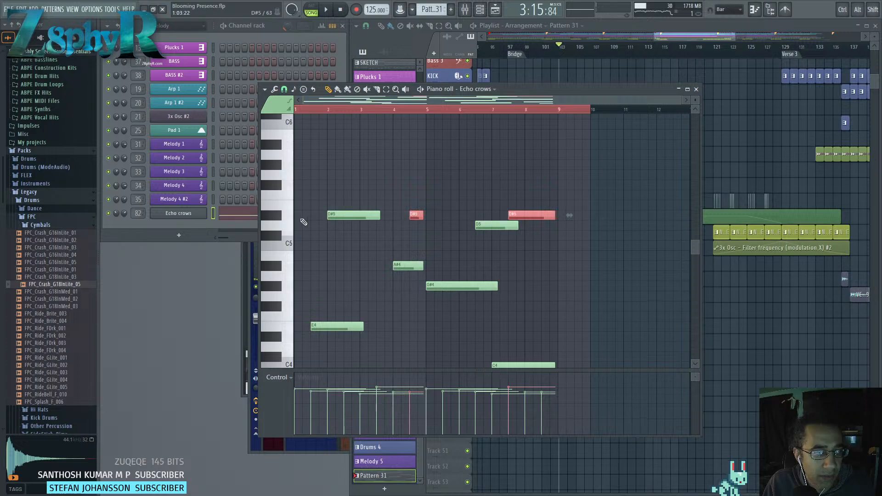
{"action": "scroll", "coordinate": [404, 230], "scroll_direction": "down", "scroll_amount": 9}
During playback, shorten the bar 6 D5 note to end where the next D#5 starts, and delete the short bar 4 D#5 and bar 8 C3.
{"action": "key", "text": "space"}
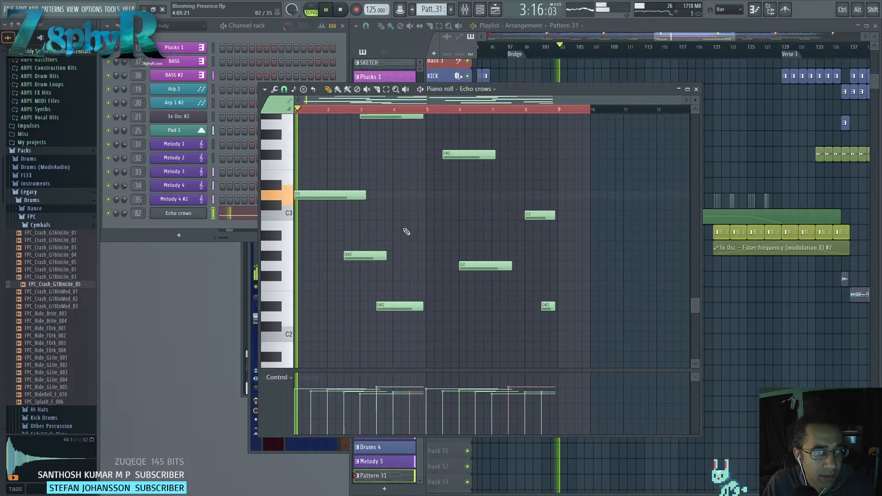
{"action": "scroll", "coordinate": [407, 216], "scroll_direction": "down", "scroll_amount": 2}
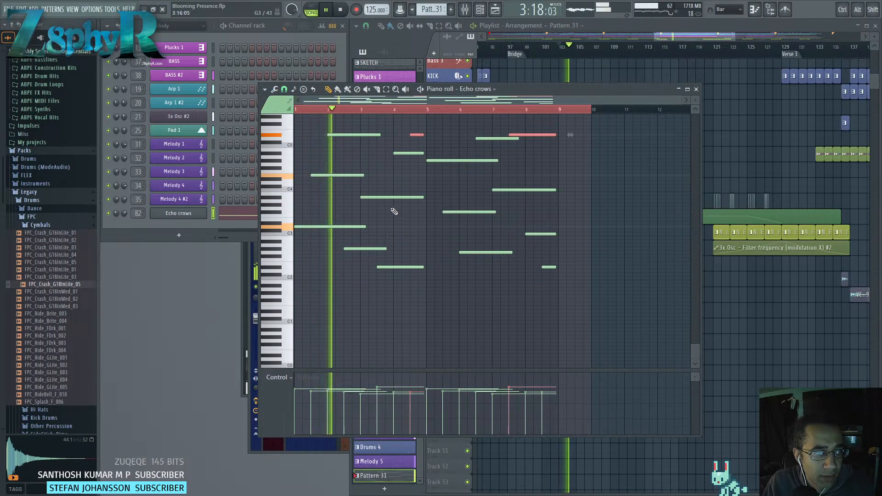
{"action": "scroll", "coordinate": [449, 252], "scroll_direction": "down", "scroll_amount": 1}
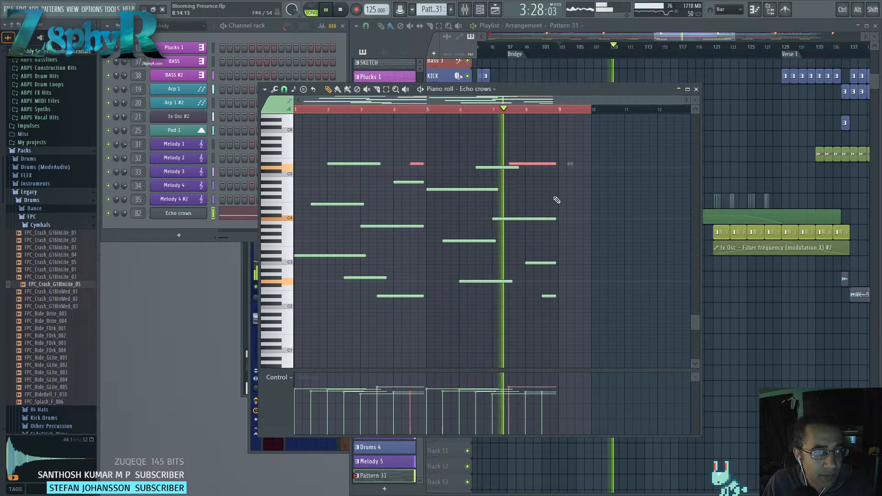
{"action": "mouse_move", "coordinate": [517, 167]}
{"action": "left_mouse_down"}
{"action": "mouse_move", "coordinate": [502, 168]}
{"action": "mouse_move", "coordinate": [510, 168]}
{"action": "left_mouse_up"}
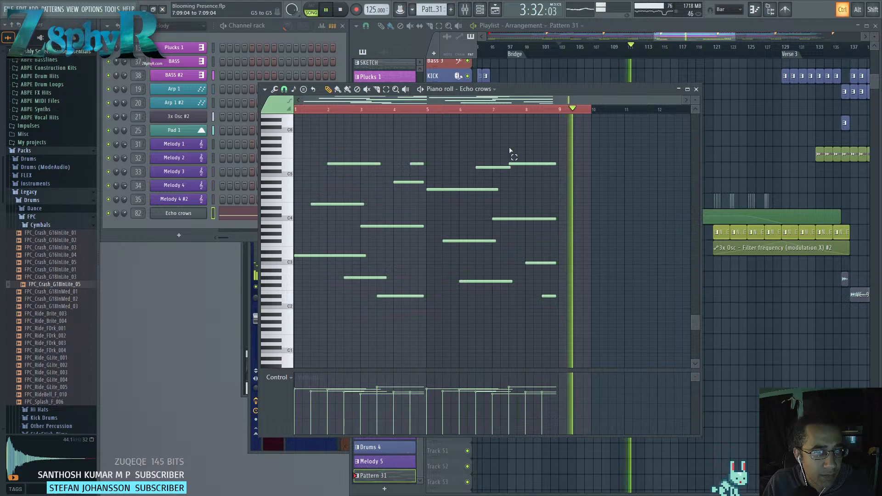
{"action": "right_click", "coordinate": [550, 263]}
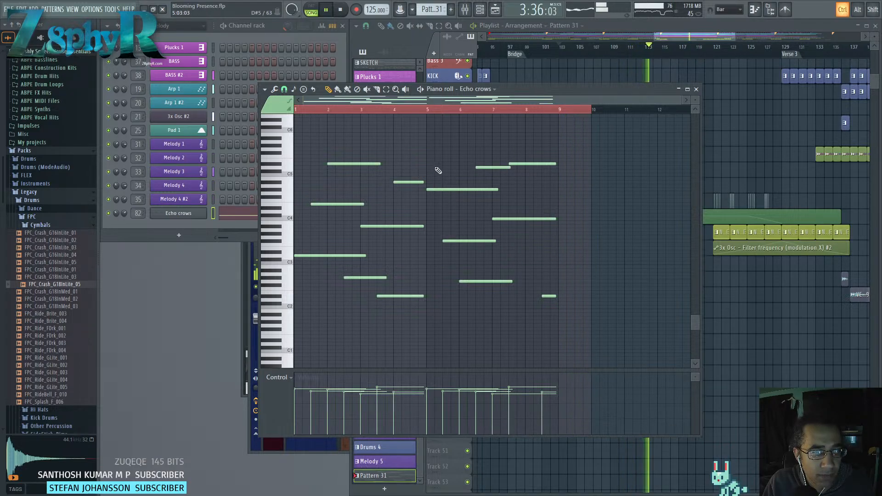
Split the Pattern 31 clip in the playlist, placing its four-bar first half at bar 103 and its second half at bar 113.
{"action": "left_click", "coordinate": [722, 175], "text": "ctrl"}
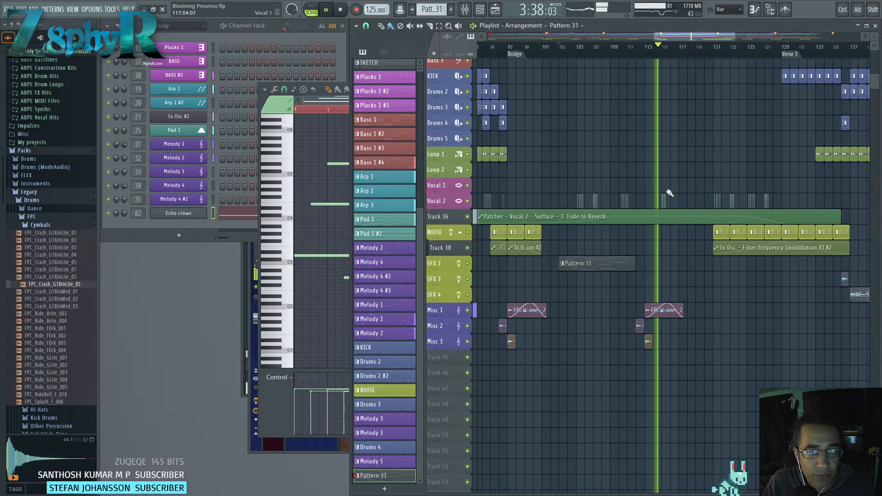
{"action": "left_click_drag", "start_coordinate": [603, 259], "coordinate": [660, 259]}
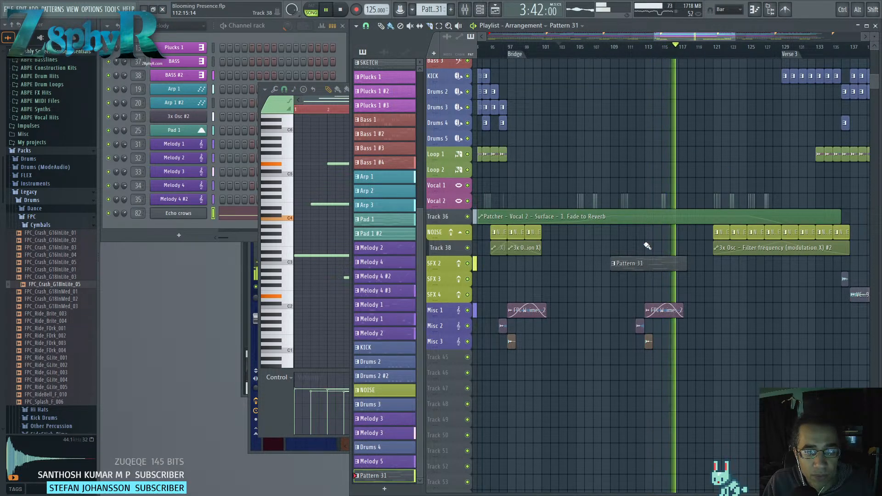
{"action": "left_click_drag", "start_coordinate": [645, 248], "coordinate": [598, 263]}
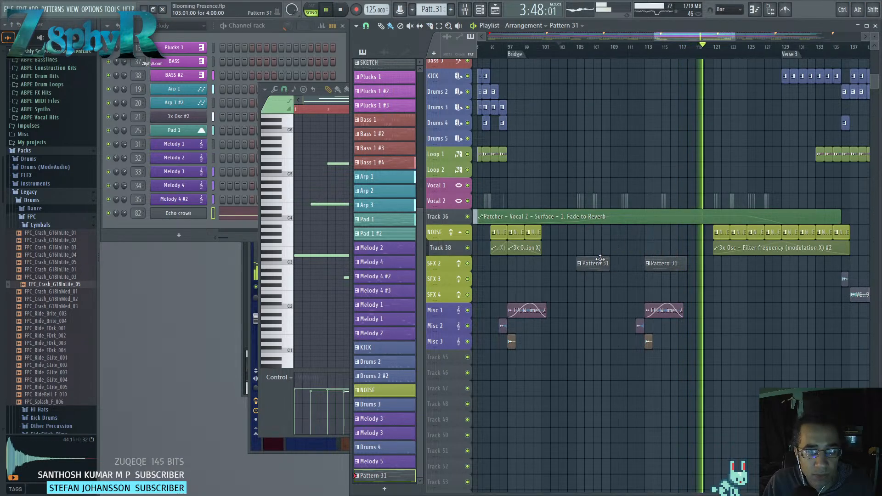
{"action": "left_click_drag", "start_coordinate": [599, 262], "coordinate": [582, 262]}
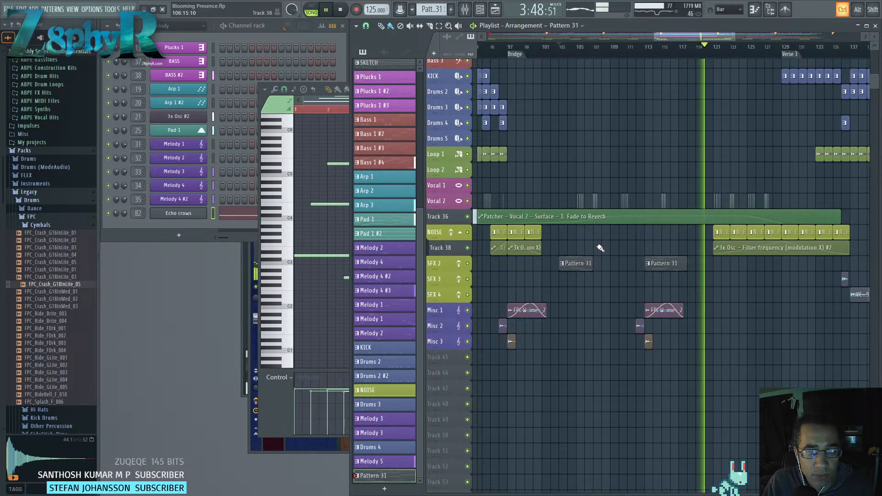
Slice off and delete the excess end of the Pattern 31 clip at bar 113, leaving it four bars long.
{"action": "left_click_drag", "start_coordinate": [683, 264], "coordinate": [646, 291]}
{"action": "key", "text": "b"}
{"action": "right_click", "coordinate": [682, 268]}
Adjust the tension of the Bass 2 - VOL automation's final downward segment before Verse 3 so it fades in a curve.
{"action": "scroll", "coordinate": [613, 278], "scroll_direction": "down", "scroll_amount": 2}
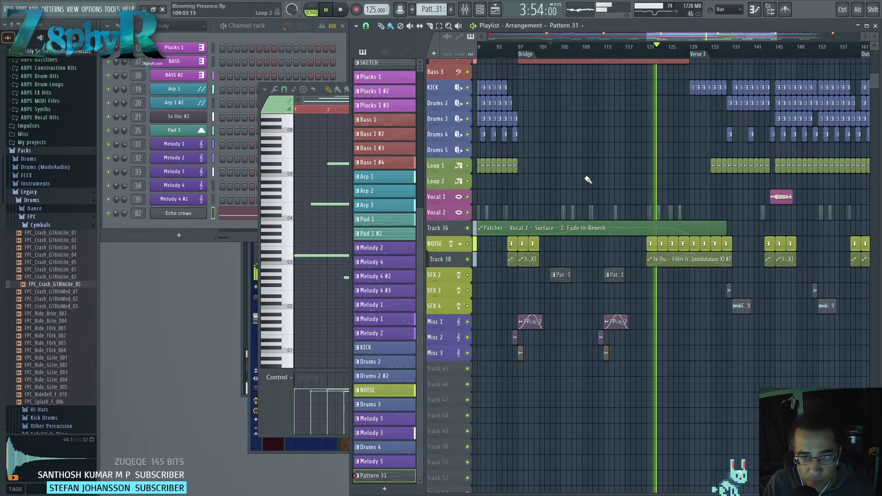
{"action": "scroll", "coordinate": [597, 168], "scroll_direction": "down", "scroll_amount": 3}
{"action": "scroll", "coordinate": [617, 161], "scroll_direction": "up", "scroll_amount": 2}
{"action": "scroll", "coordinate": [674, 158], "scroll_direction": "up", "scroll_amount": 2}
{"action": "left_click_drag", "start_coordinate": [662, 191], "coordinate": [630, 227]}
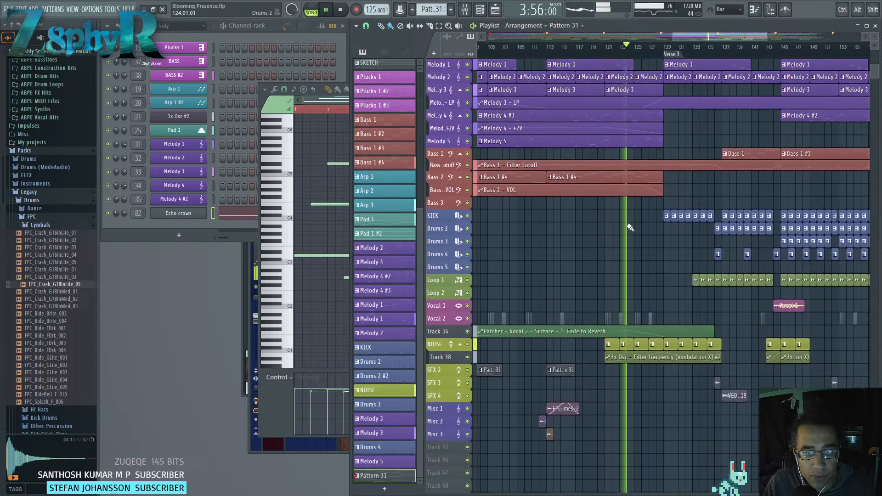
{"action": "scroll", "coordinate": [631, 225], "scroll_direction": "up", "scroll_amount": 2}
{"action": "scroll", "coordinate": [639, 210], "scroll_direction": "up", "scroll_amount": 2}
{"action": "left_click_drag", "start_coordinate": [659, 201], "coordinate": [660, 204]}
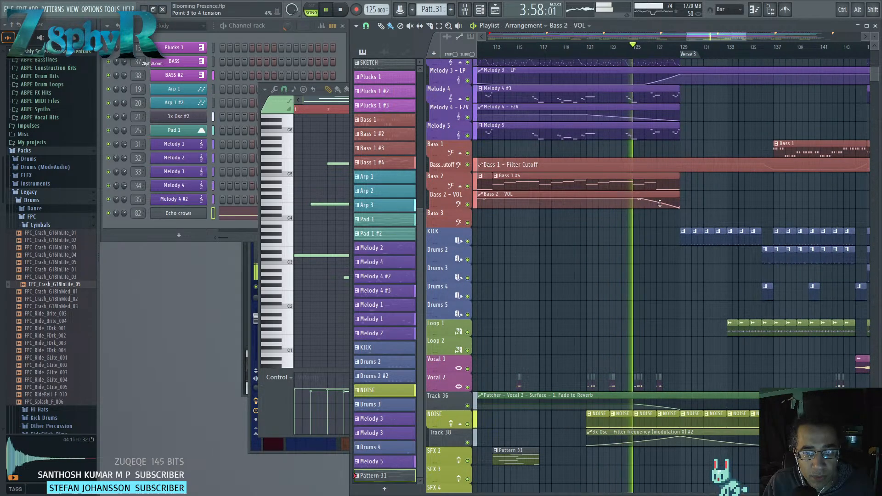
{"action": "scroll", "coordinate": [662, 202], "scroll_direction": "up", "scroll_amount": 6}
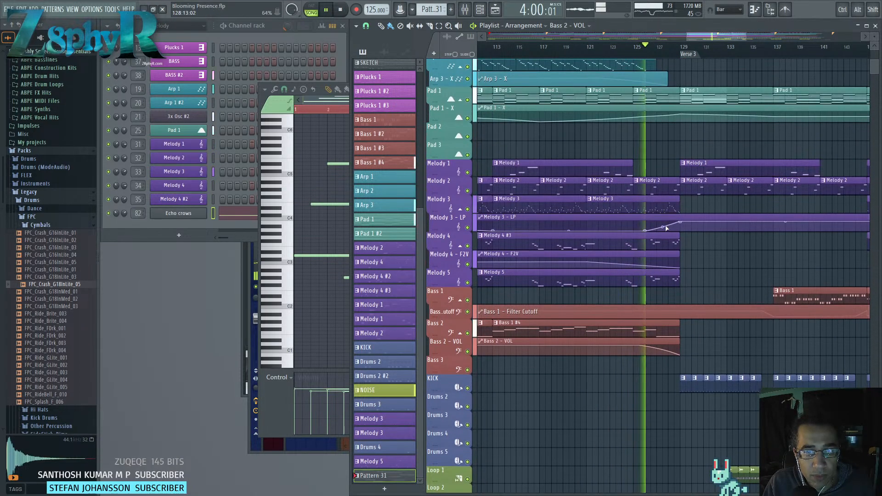
Check the closing Melody 4 #3 notes before Verse 3 and return to the playlist.
{"action": "double_click", "coordinate": [649, 240]}
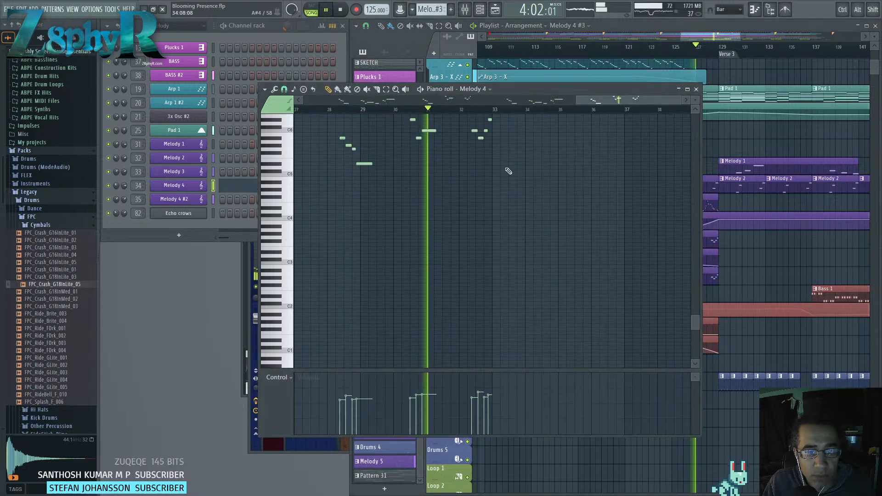
{"action": "left_click", "coordinate": [272, 28]}
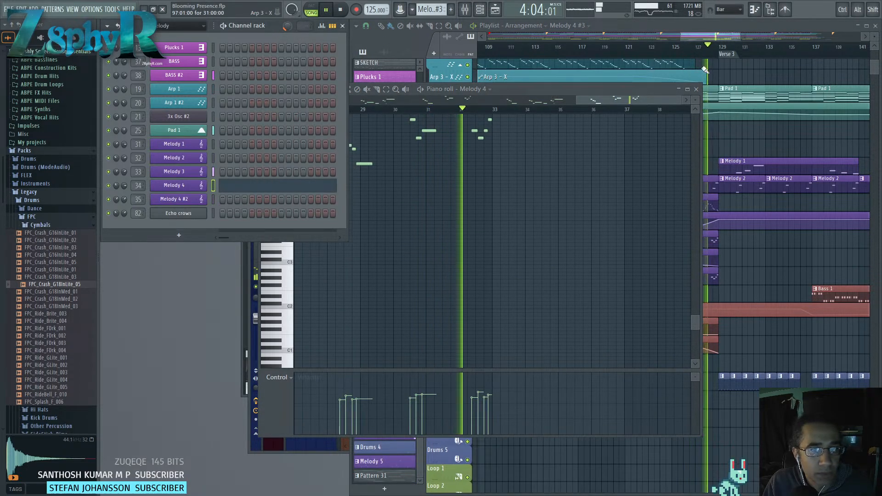
{"action": "left_click", "coordinate": [643, 26]}
Examine the arp, pad and melody clips and automation around the bridge-to-Verse 3 transition, picking the Pad 1 clip at bar 133.
{"action": "scroll", "coordinate": [699, 226], "scroll_direction": "down", "scroll_amount": 1}
{"action": "scroll", "coordinate": [699, 227], "scroll_direction": "down", "scroll_amount": 1}
{"action": "scroll", "coordinate": [694, 234], "scroll_direction": "up", "scroll_amount": 7}
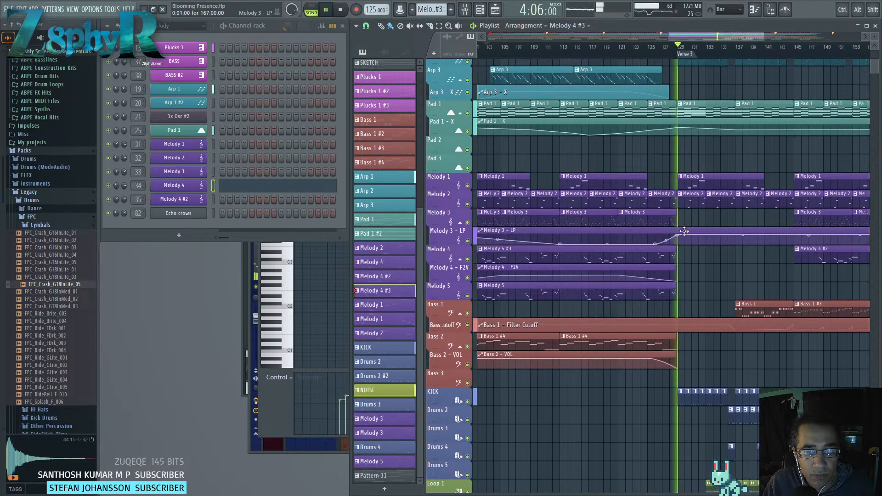
{"action": "scroll", "coordinate": [644, 243], "scroll_direction": "down", "scroll_amount": 2}
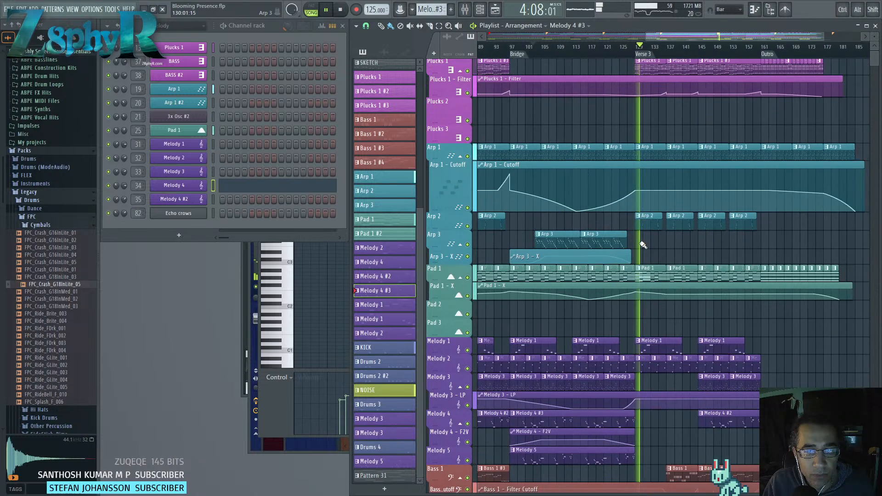
{"action": "scroll", "coordinate": [631, 234], "scroll_direction": "down", "scroll_amount": 1}
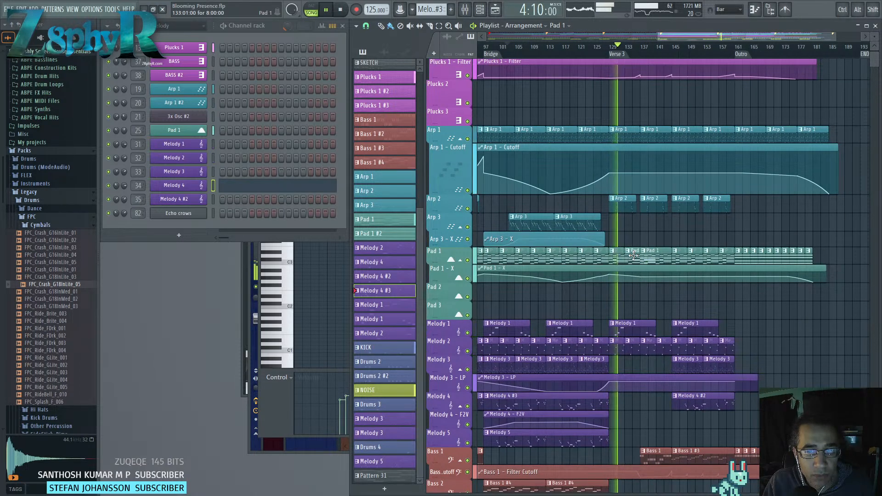
{"action": "left_click", "coordinate": [633, 255]}
{"action": "scroll", "coordinate": [623, 249], "scroll_direction": "up", "scroll_amount": 1}
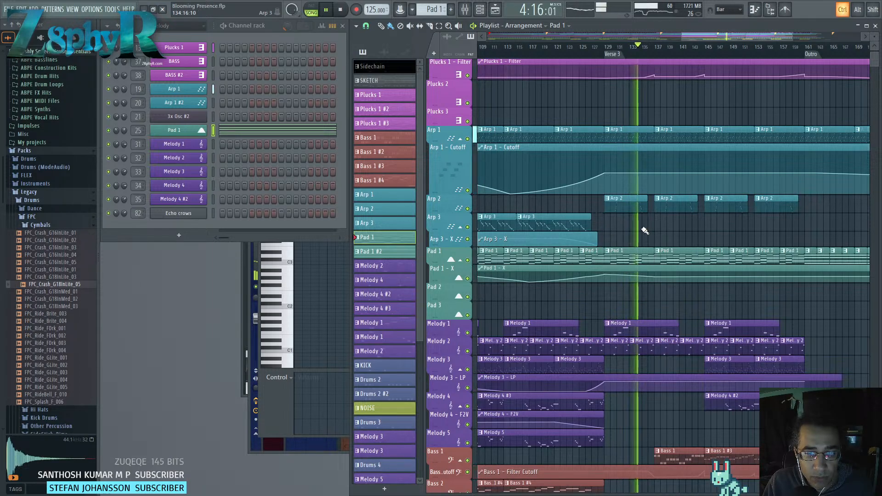
{"action": "scroll", "coordinate": [645, 230], "scroll_direction": "down", "scroll_amount": 3}
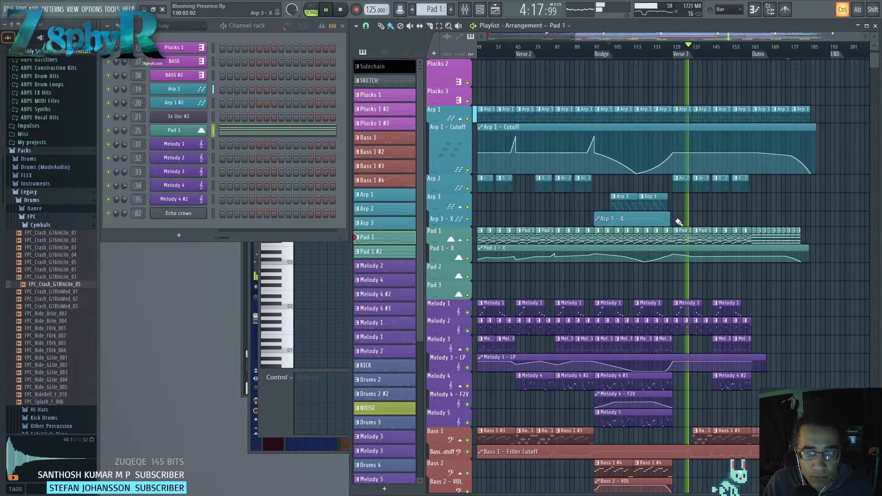
Examine the Pad 1 clips at the start of Verse 3, stopping the song and replaying it from the bridge.
{"action": "scroll", "coordinate": [682, 216], "scroll_direction": "down", "scroll_amount": 2}
{"action": "key", "text": "space"}
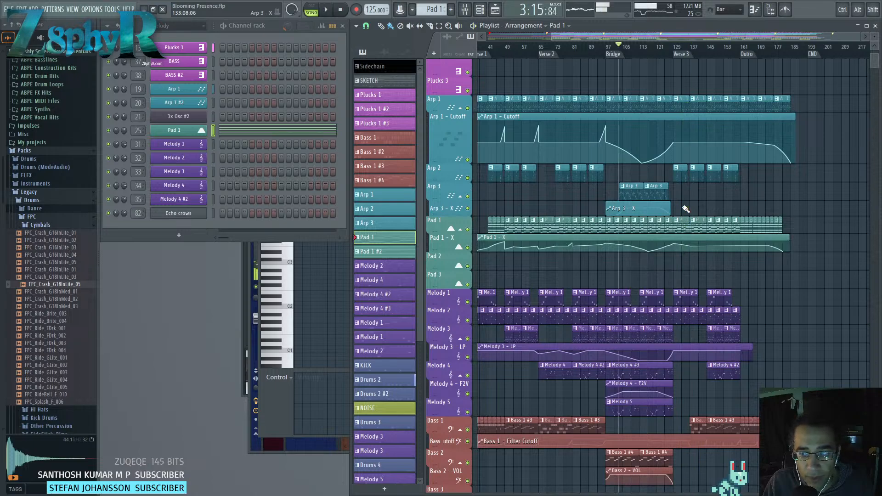
{"action": "scroll", "coordinate": [686, 207], "scroll_direction": "up", "scroll_amount": 5}
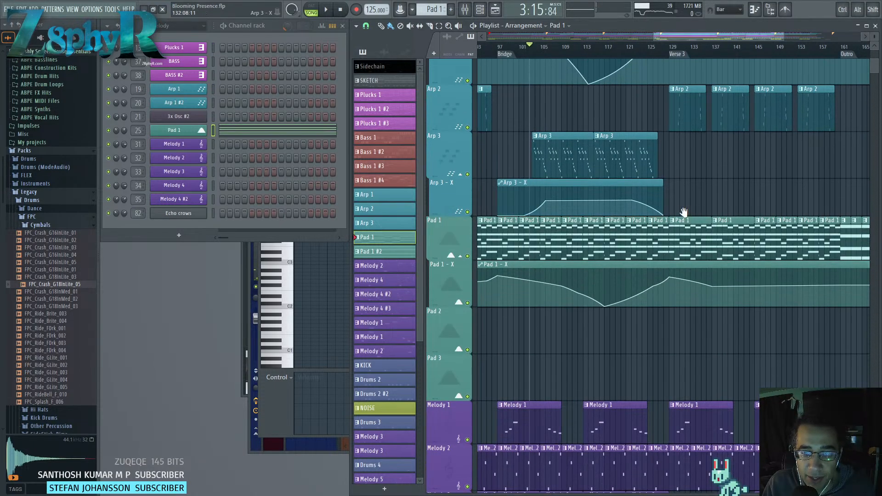
{"action": "scroll", "coordinate": [640, 215], "scroll_direction": "up", "scroll_amount": 2}
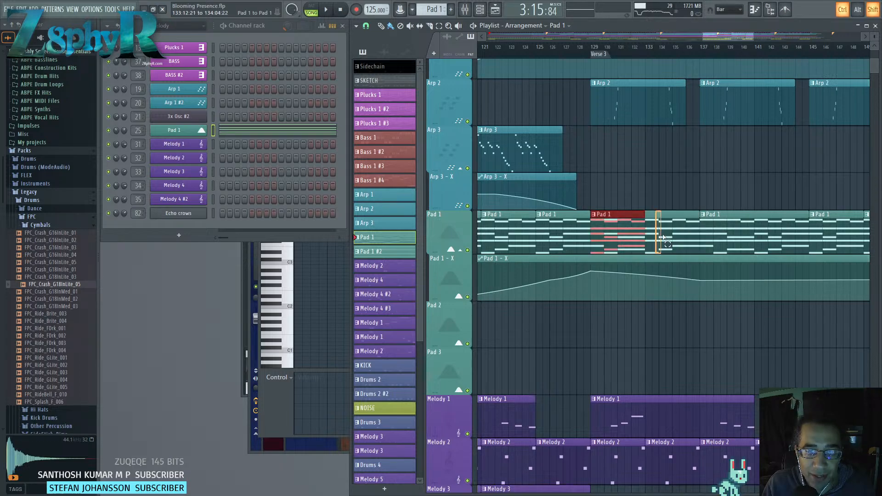
{"action": "scroll", "coordinate": [617, 182], "scroll_direction": "down", "scroll_amount": 8}
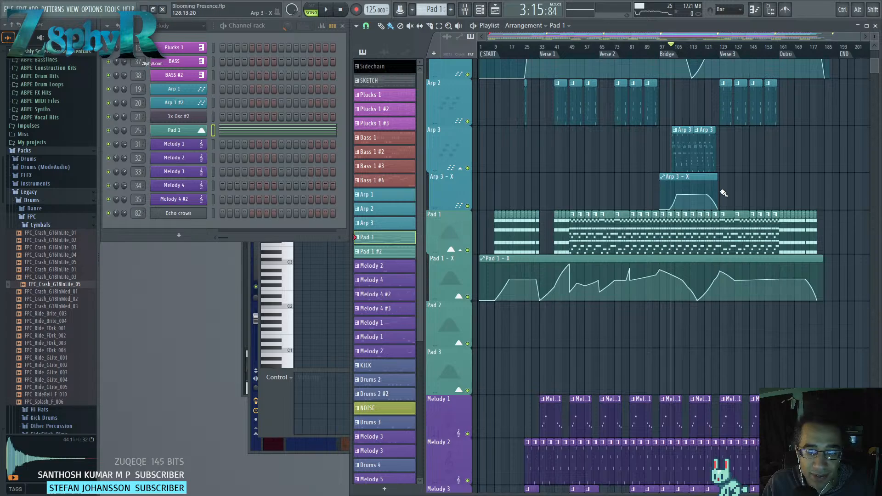
{"action": "scroll", "coordinate": [724, 189], "scroll_direction": "down", "scroll_amount": 3}
{"action": "key", "text": "space"}
{"action": "left_click_drag", "start_coordinate": [738, 179], "coordinate": [677, 244]}
{"action": "scroll", "coordinate": [675, 239], "scroll_direction": "up", "scroll_amount": 4}
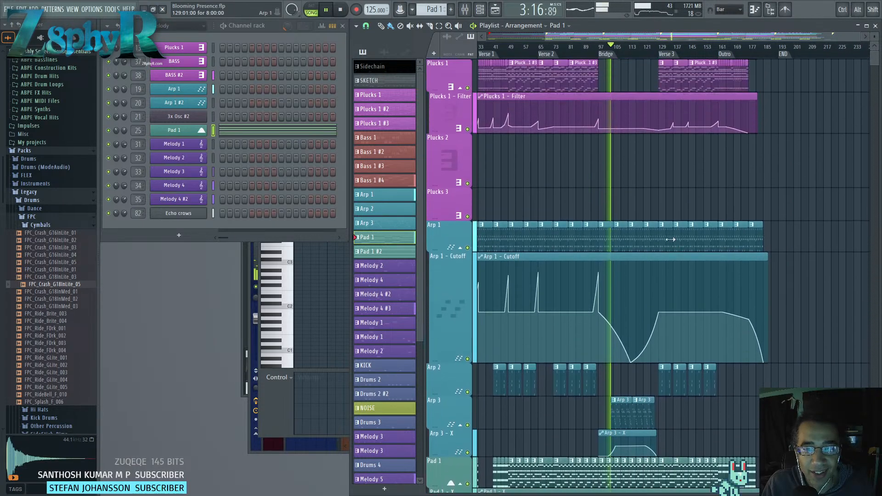
Reduce the heights of the Arp 1 - Cutoff and Plucks 1 - Filter automation tracks.
{"action": "scroll", "coordinate": [673, 238], "scroll_direction": "down", "scroll_amount": 2}
{"action": "left_click_drag", "start_coordinate": [455, 269], "coordinate": [443, 182]}
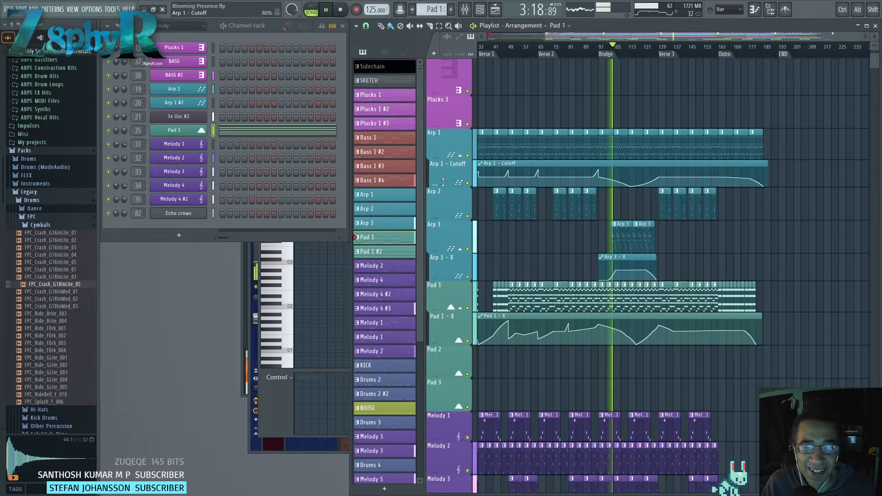
{"action": "scroll", "coordinate": [757, 256], "scroll_direction": "up", "scroll_amount": 2}
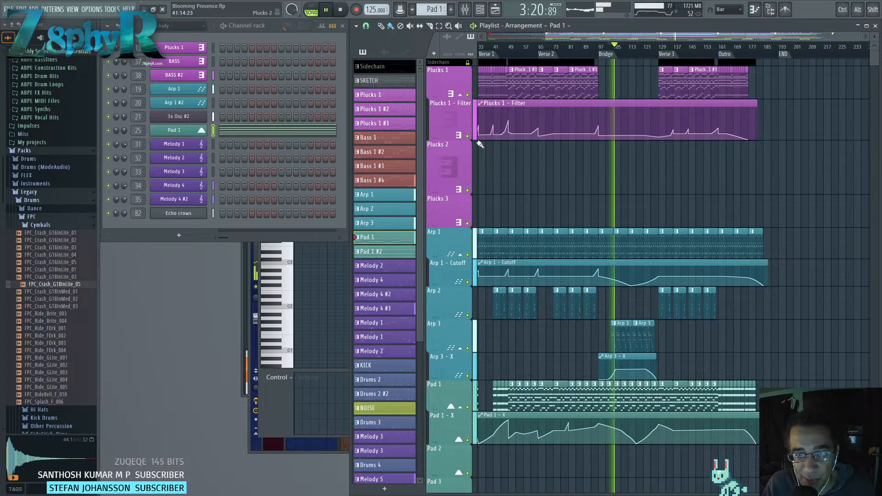
{"action": "left_click_drag", "start_coordinate": [443, 134], "coordinate": [444, 115]}
Slice the Plucks 1 - Filter automation at the Bridge and Verse 3 markers and delete the section between them.
{"action": "scroll", "coordinate": [568, 158], "scroll_direction": "left", "scroll_amount": 4}
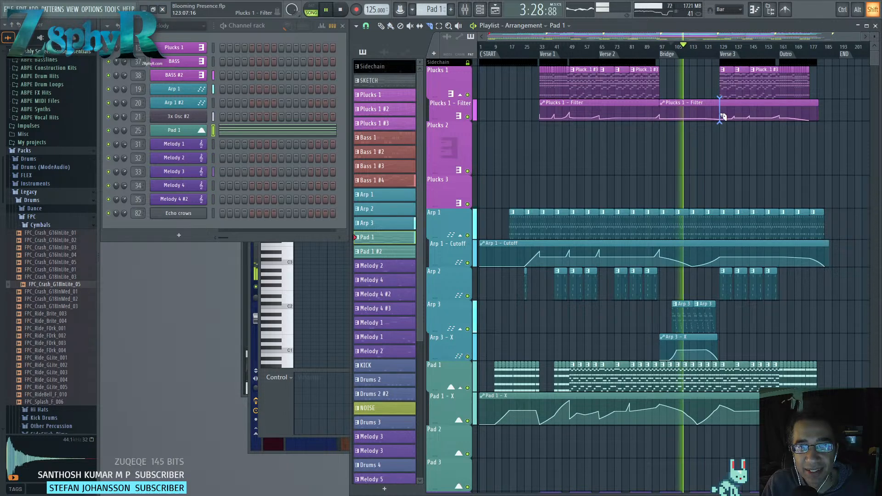
{"action": "scroll", "coordinate": [492, 133], "scroll_direction": "down", "scroll_amount": 3}
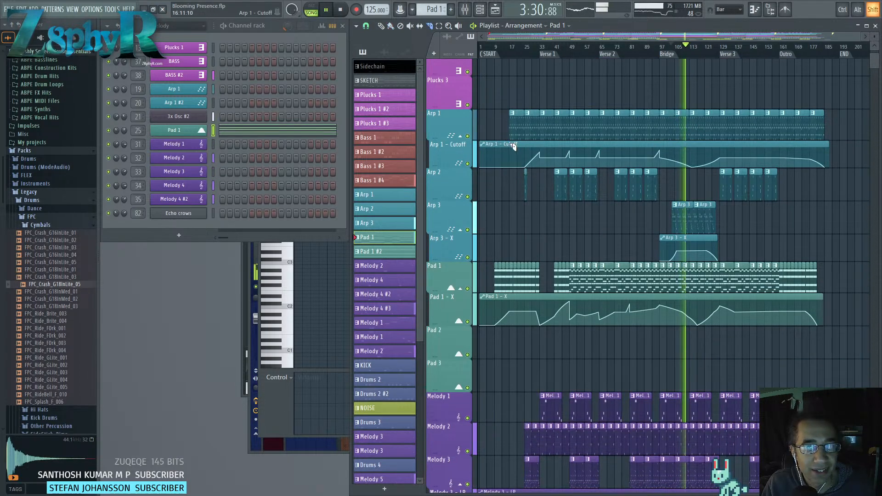
Slice off the empty beginning of the Pad 1 - X automation so it starts just before the first Pad 1 clip.
{"action": "scroll", "coordinate": [510, 160], "scroll_direction": "down", "scroll_amount": 4}
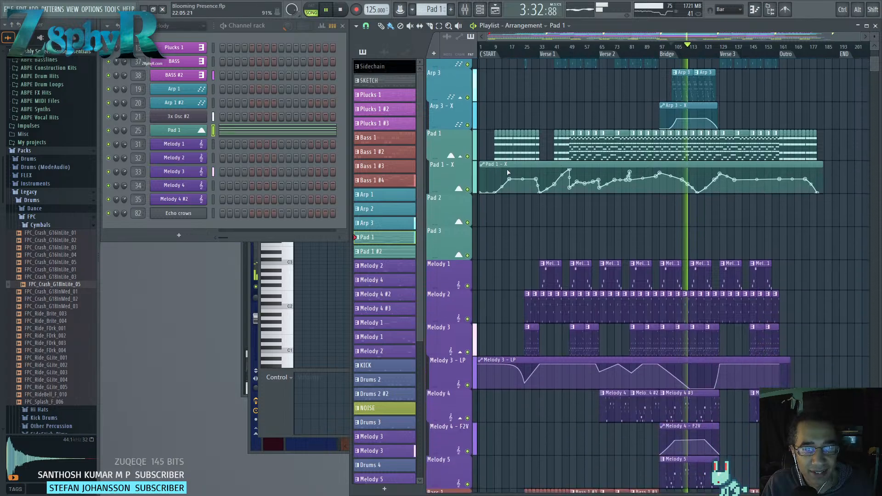
{"action": "left_click", "coordinate": [493, 167], "text": "shift"}
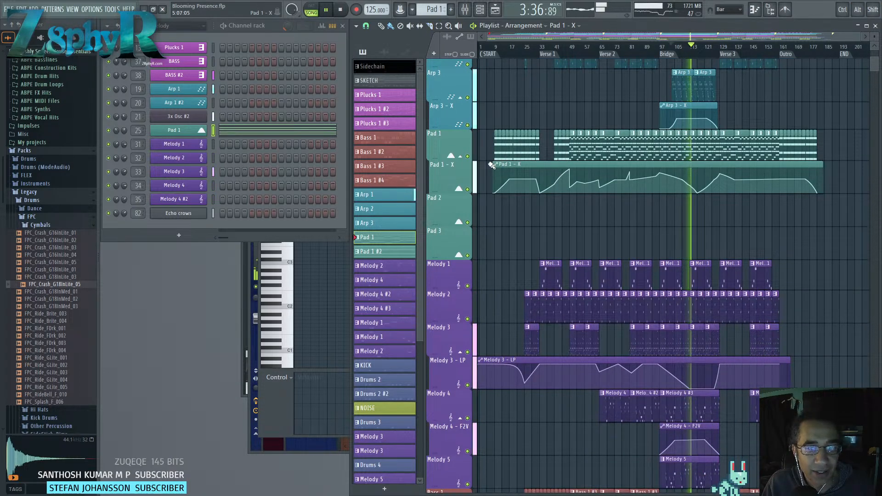
{"action": "scroll", "coordinate": [491, 164], "scroll_direction": "up", "scroll_amount": 3, "text": "ctrl"}
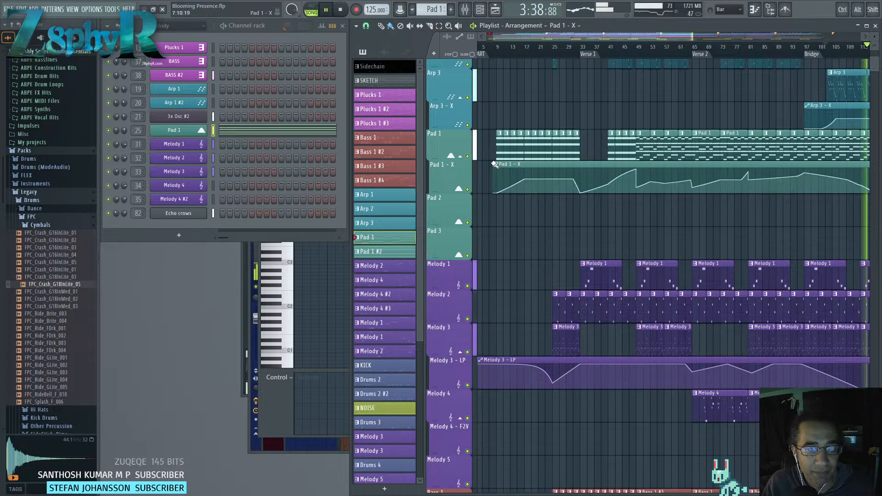
Slice off the empty beginning of the Bass 1 - Filter Cutoff automation so it starts with the first Bass 1 clip.
{"action": "scroll", "coordinate": [490, 164], "scroll_direction": "down", "scroll_amount": 3, "text": "ctrl"}
{"action": "scroll", "coordinate": [515, 183], "scroll_direction": "down", "scroll_amount": 9}
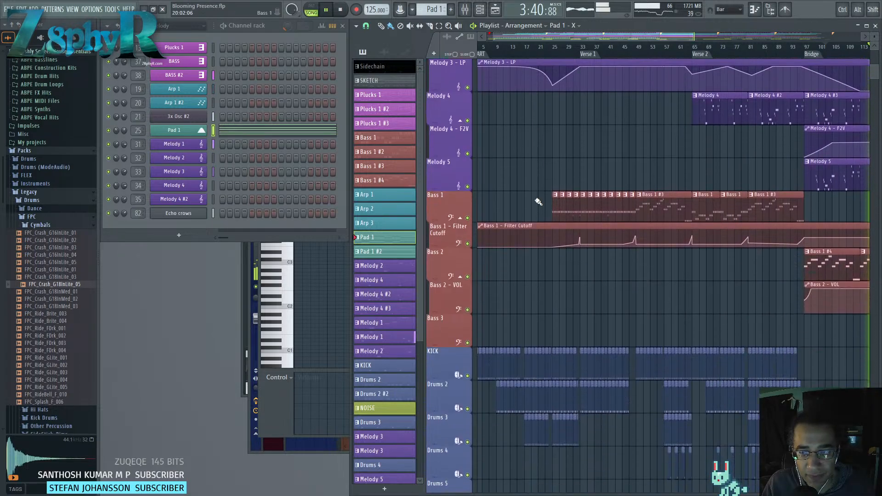
{"action": "scroll", "coordinate": [539, 198], "scroll_direction": "down", "scroll_amount": 1, "text": "ctrl"}
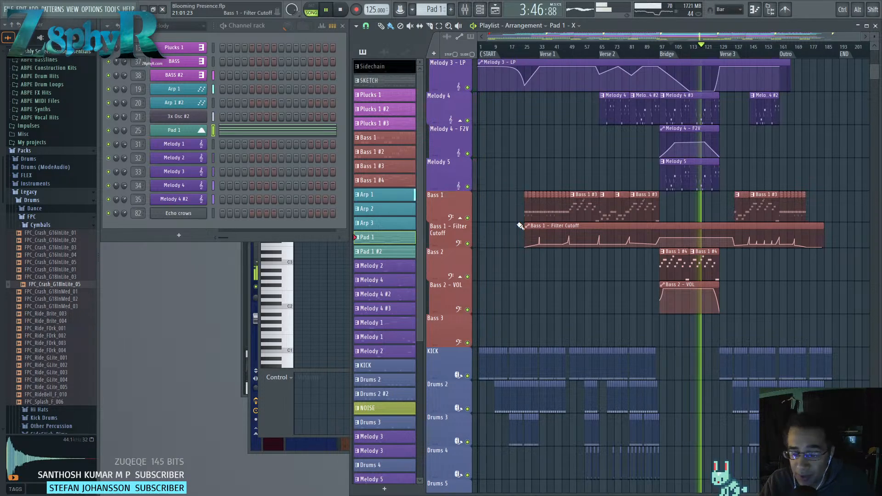
Trim the beginning of the Vocal 2 Fade to Reverb automation on Track 36 so it starts around the Bridge.
{"action": "scroll", "coordinate": [735, 312], "scroll_direction": "down", "scroll_amount": 9}
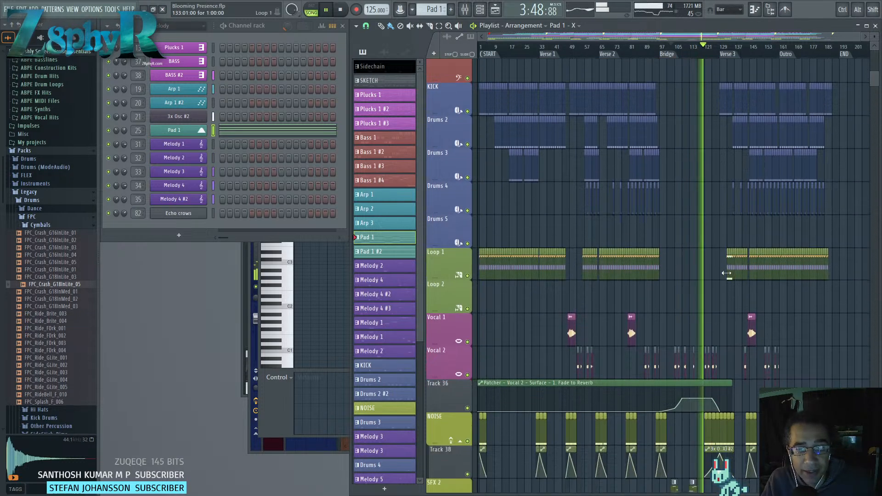
{"action": "left_click", "coordinate": [733, 352]}
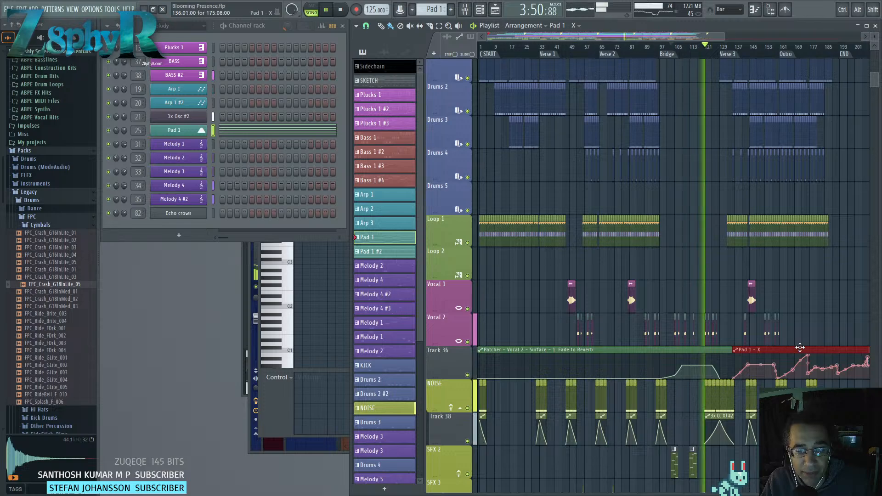
{"action": "right_click", "coordinate": [799, 347]}
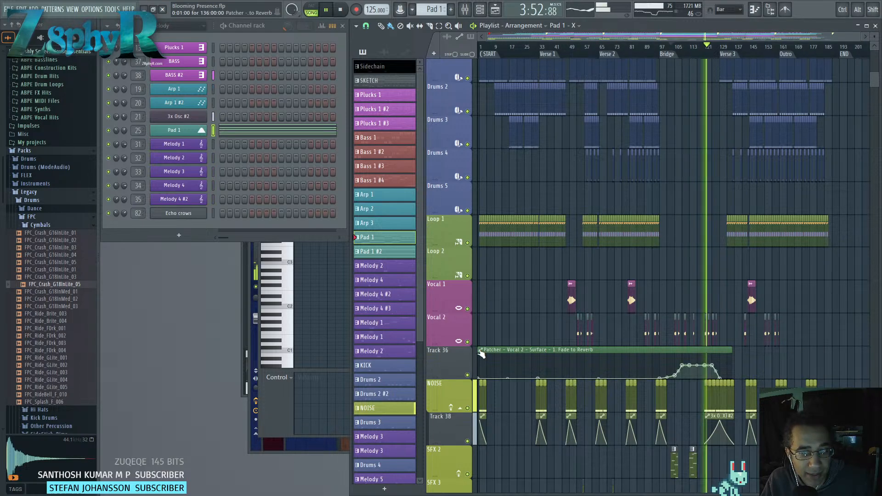
{"action": "left_click_drag", "start_coordinate": [495, 344], "coordinate": [650, 350]}
Review the noise, effect, pad and melody clips around Verse 3 while the song plays.
{"action": "left_click_drag", "start_coordinate": [657, 302], "coordinate": [583, 174]}
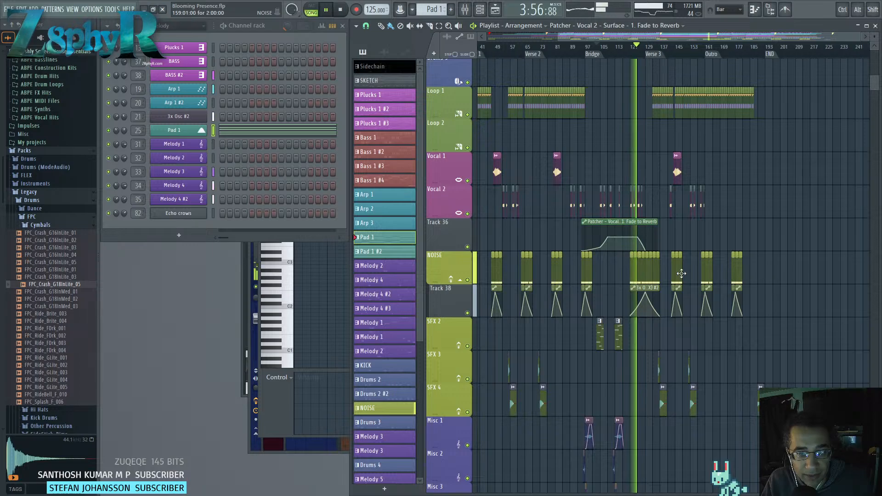
{"action": "left_click_drag", "start_coordinate": [689, 284], "coordinate": [764, 271]}
{"action": "left_click_drag", "start_coordinate": [764, 303], "coordinate": [763, 242]}
{"action": "left_click_drag", "start_coordinate": [690, 263], "coordinate": [723, 413]}
{"action": "left_click_drag", "start_coordinate": [710, 189], "coordinate": [650, 219]}
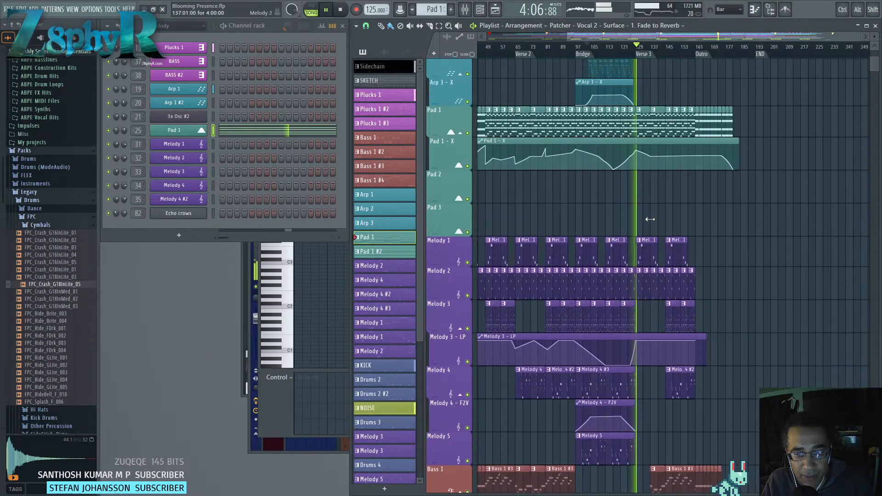
{"action": "scroll", "coordinate": [650, 219], "scroll_direction": "up", "scroll_amount": 8}
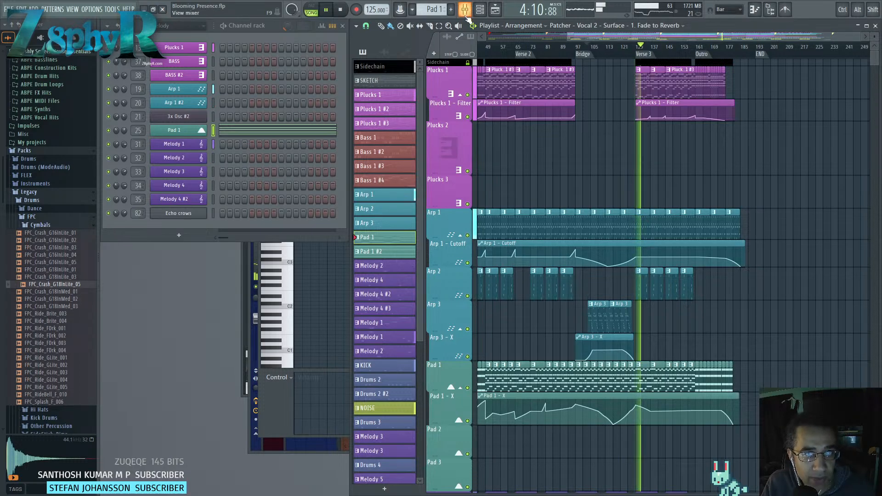
Open the mixer and bring up the Fruity Limiter on the Master track.
{"action": "left_click", "coordinate": [465, 13]}
{"action": "left_click_drag", "start_coordinate": [544, 171], "coordinate": [550, 153]}
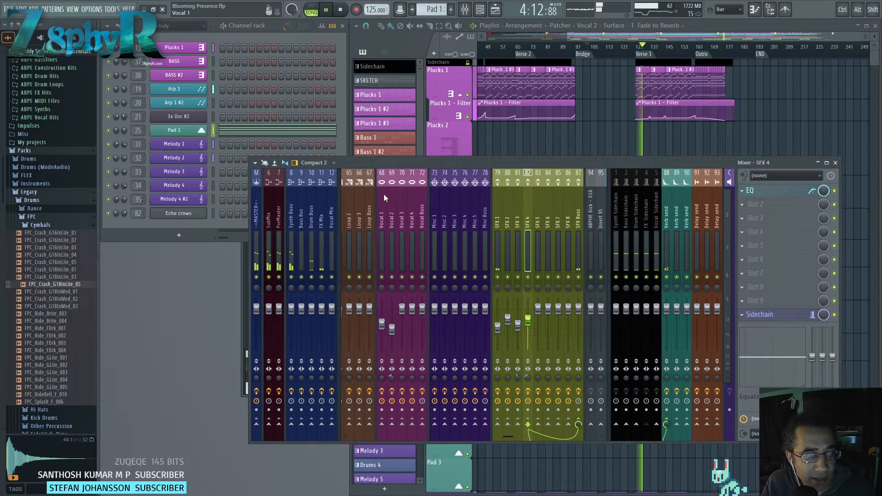
{"action": "scroll", "coordinate": [420, 205], "scroll_direction": "up", "scroll_amount": 6}
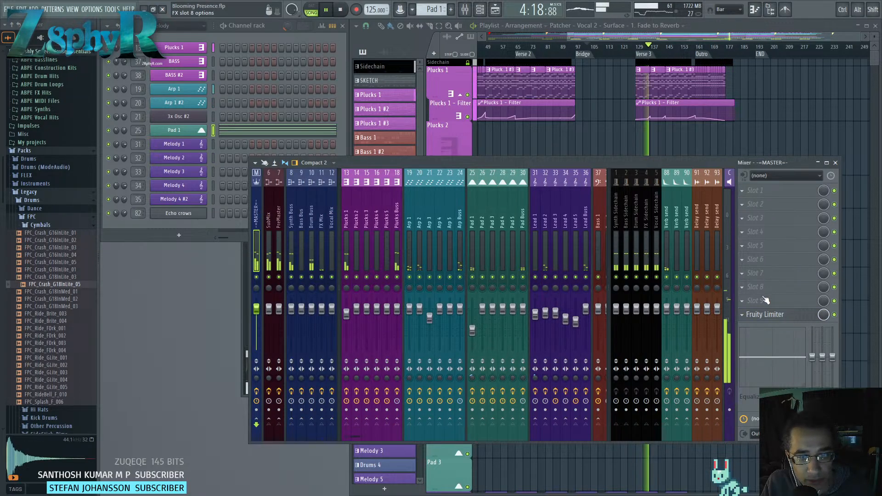
{"action": "left_click", "coordinate": [765, 315]}
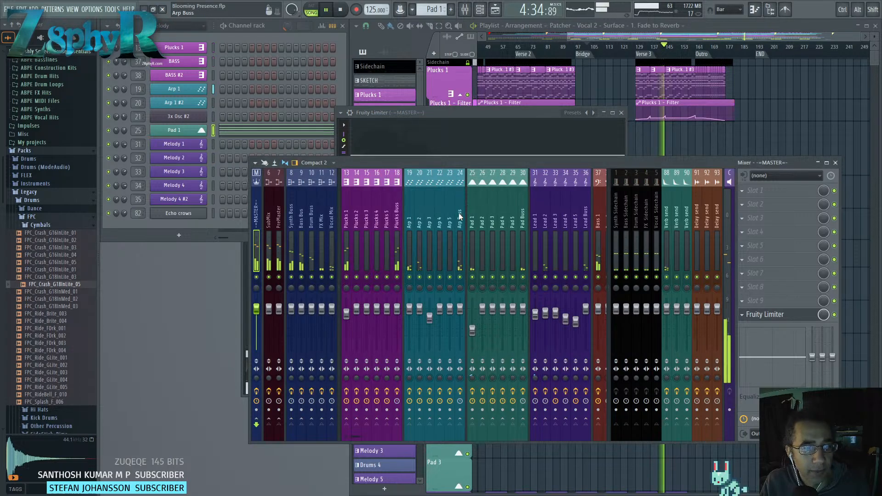
Lower the Arp 2 mixer level and slightly reduce the Plucks 1 level.
{"action": "left_click_drag", "start_coordinate": [419, 308], "coordinate": [419, 318]}
{"action": "left_click", "coordinate": [348, 239]}
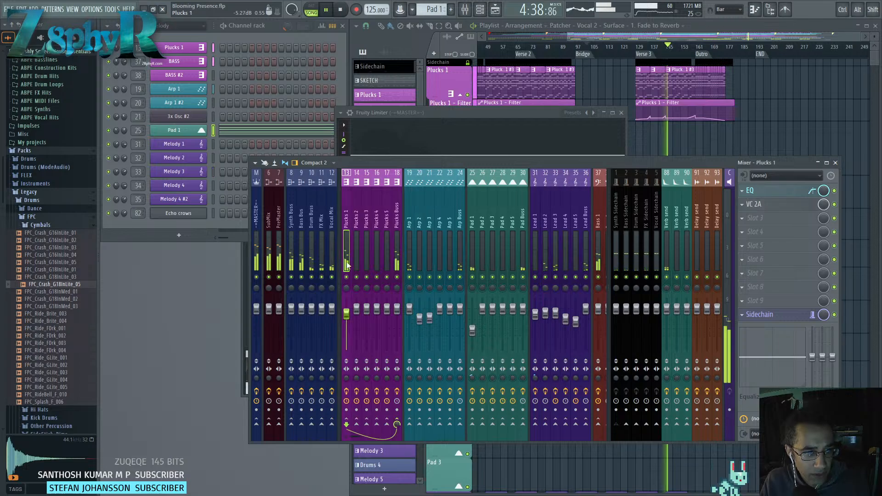
{"action": "left_click_drag", "start_coordinate": [348, 313], "coordinate": [347, 315]}
Lower the Bass 1 mixer level to about -0.5 dB and check the drum and percussion tracks.
{"action": "scroll", "coordinate": [460, 230], "scroll_direction": "down", "scroll_amount": 3}
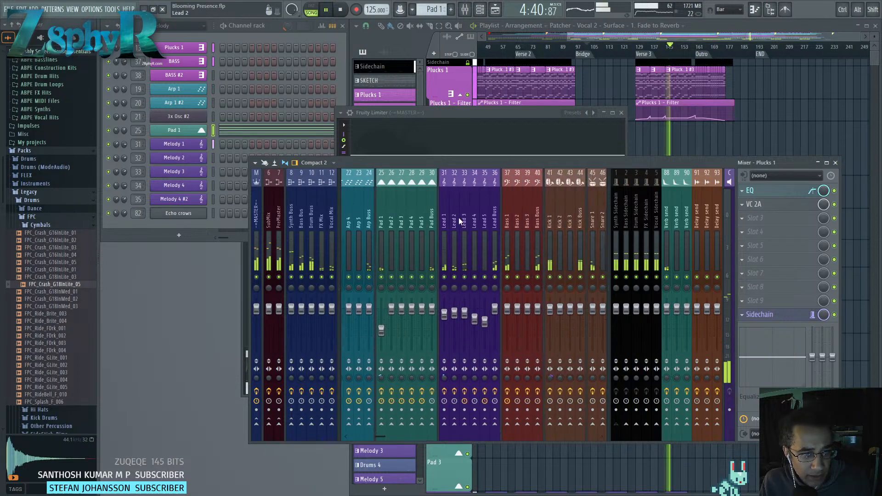
{"action": "left_click", "coordinate": [507, 255]}
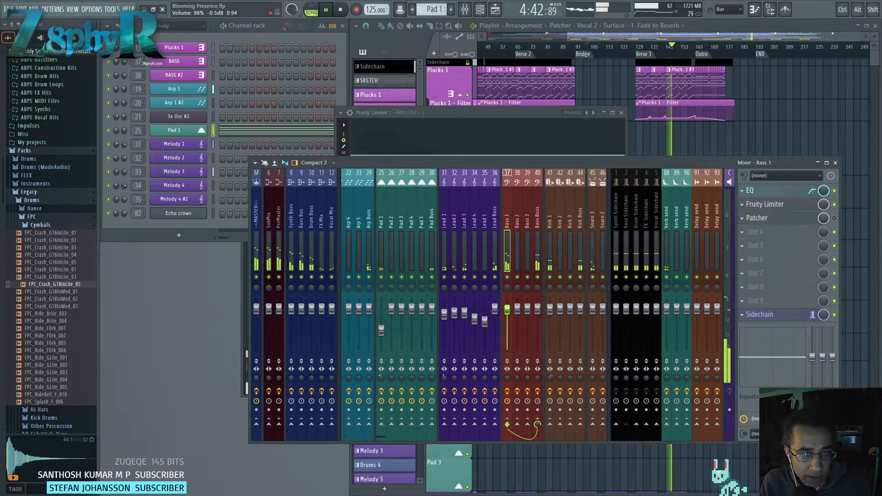
{"action": "scroll", "coordinate": [506, 248], "scroll_direction": "down", "scroll_amount": 5}
{"action": "scroll", "coordinate": [505, 245], "scroll_direction": "up", "scroll_amount": 2}
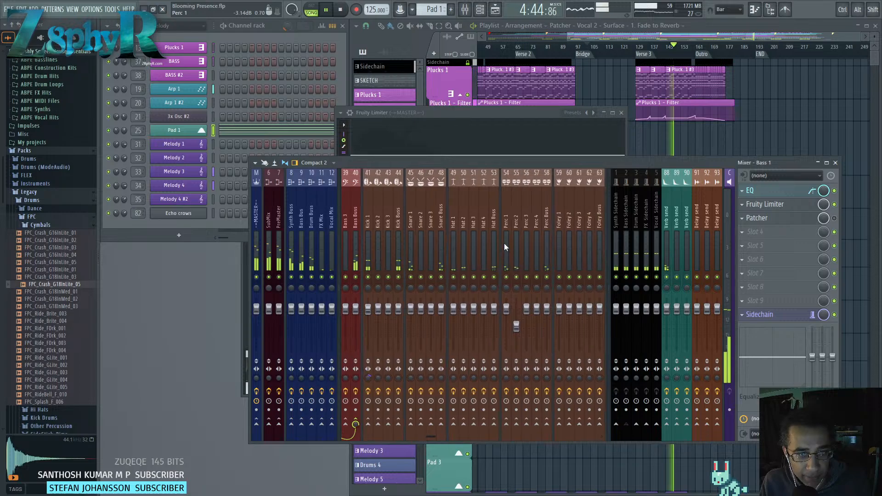
Fine-tune the Drum Buss EQ bands, setting band 5 to about -0.7 dB near 1255 Hz, and close the EQ.
{"action": "left_click", "coordinate": [310, 215]}
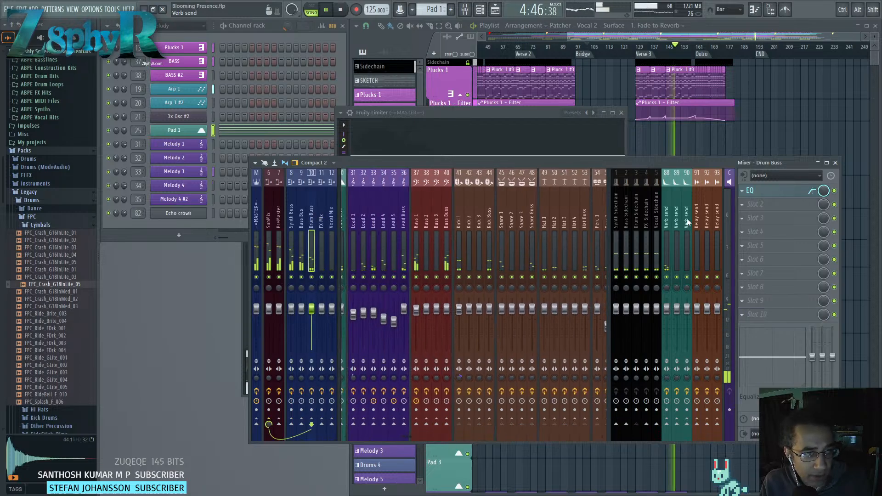
{"action": "left_click", "coordinate": [763, 191]}
{"action": "left_click_drag", "start_coordinate": [245, 193], "coordinate": [351, 190]}
{"action": "left_click_drag", "start_coordinate": [297, 192], "coordinate": [297, 194]}
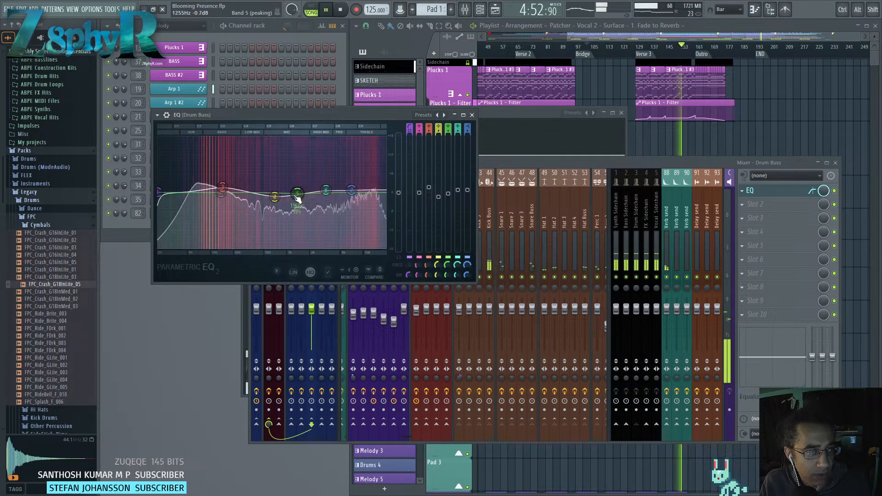
{"action": "left_click_drag", "start_coordinate": [222, 187], "coordinate": [222, 187]}
{"action": "left_click", "coordinate": [473, 115]}
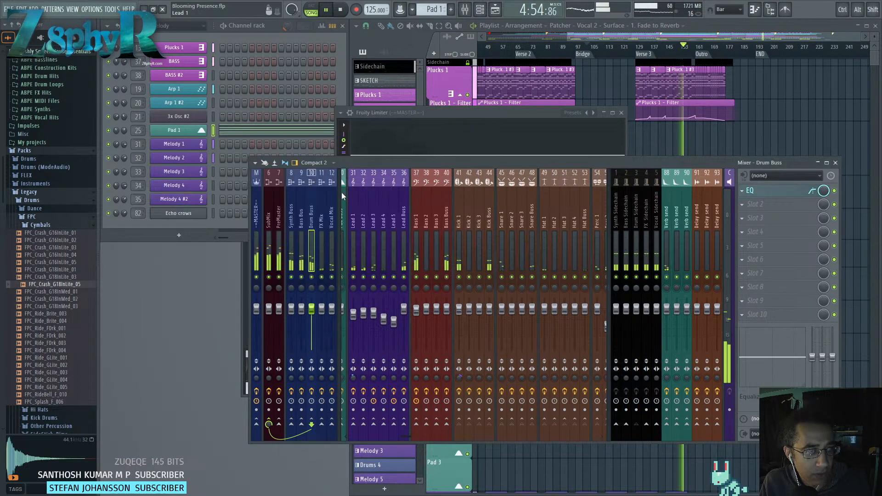
Inspect the EQ on the FX Mix track and close it.
{"action": "left_click", "coordinate": [325, 203]}
{"action": "left_click", "coordinate": [750, 191]}
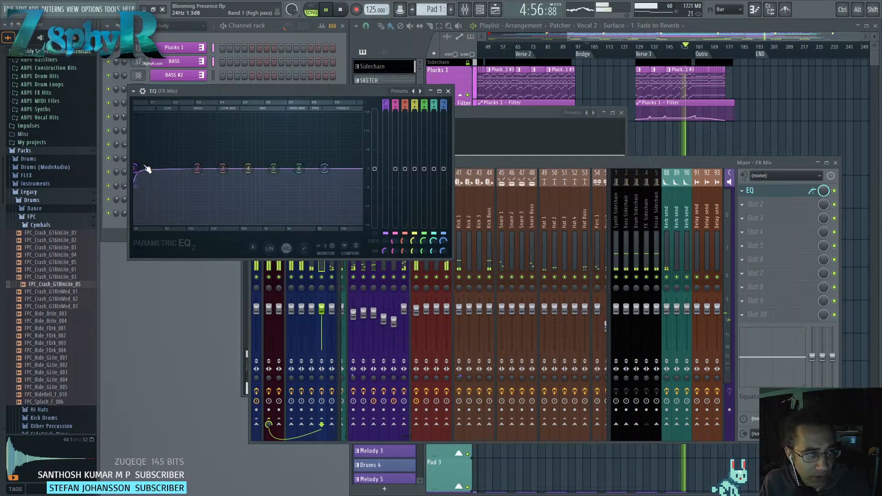
{"action": "left_click", "coordinate": [448, 91]}
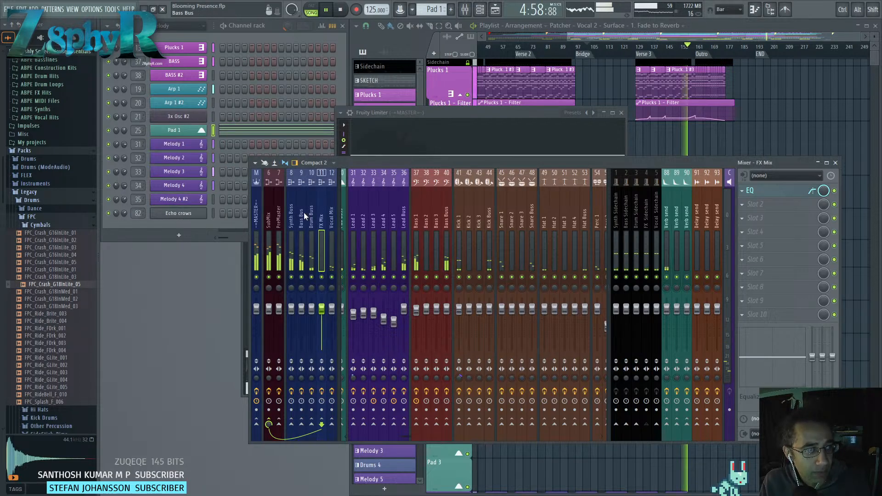
Raise the high-pass band of the Synth Buss EQ to 30 Hz.
{"action": "left_click", "coordinate": [286, 210]}
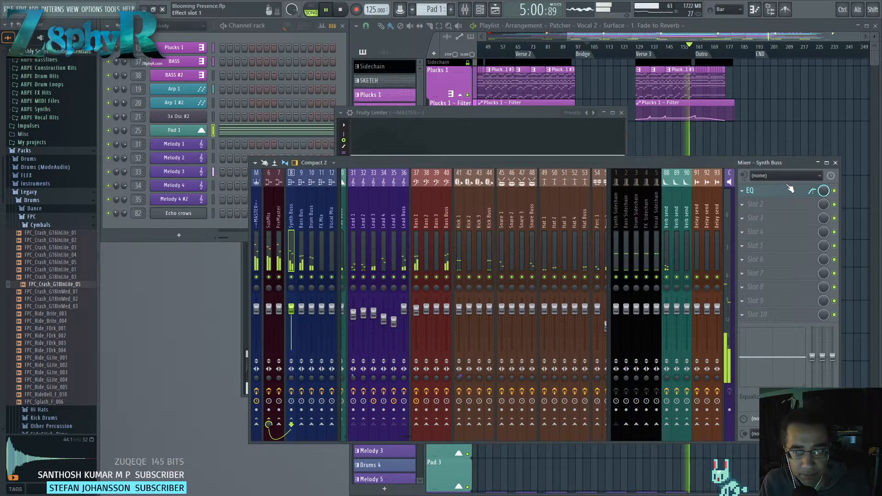
{"action": "left_click", "coordinate": [787, 189]}
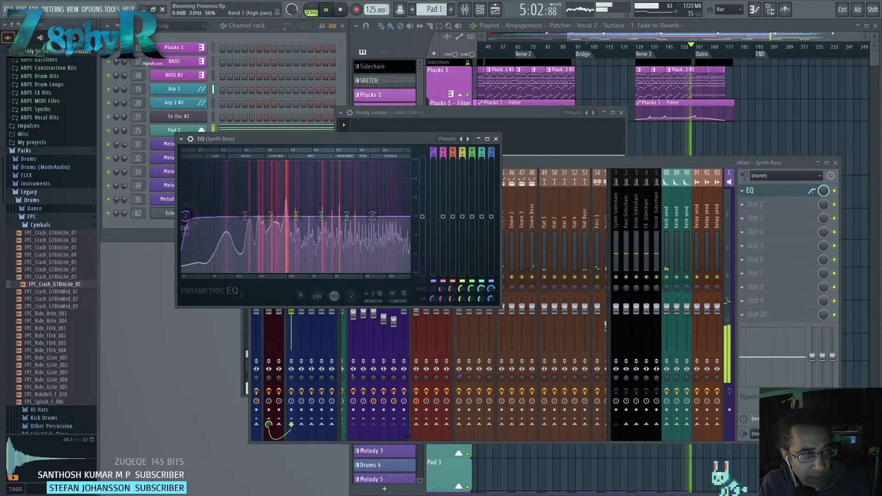
{"action": "left_click_drag", "start_coordinate": [183, 216], "coordinate": [195, 216]}
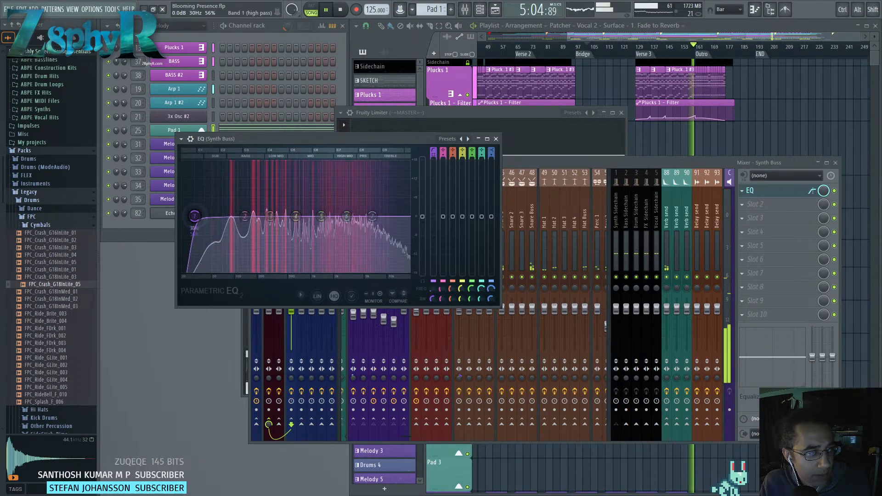
Fine-tune the Synth Buss EQ bands, setting band 4 to about -0.1 dB near 731 Hz, and close the EQ.
{"action": "left_click_drag", "start_coordinate": [322, 216], "coordinate": [292, 215]}
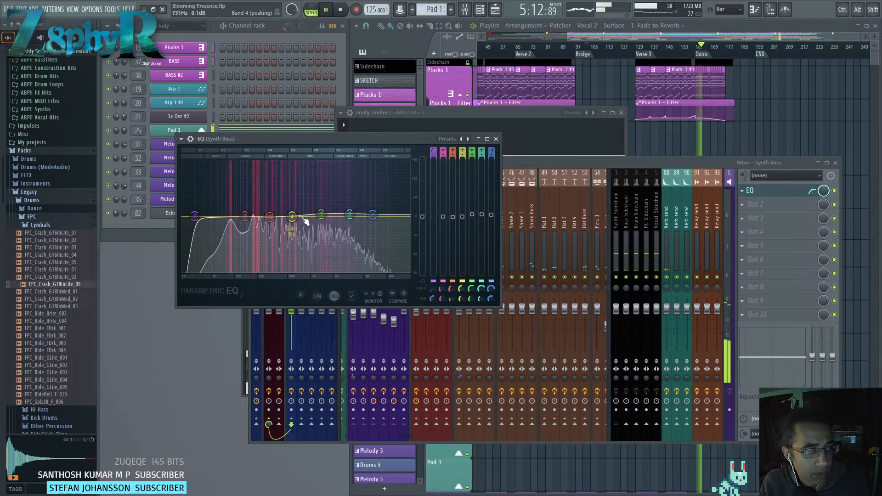
{"action": "left_click", "coordinate": [495, 139]}
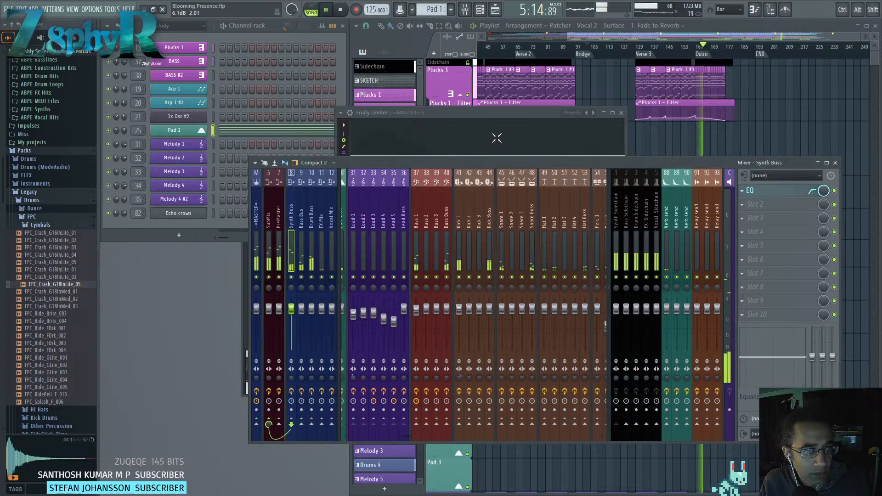
Check the SubMix and Master mixer tracks and close the master's Fruity Limiter.
{"action": "left_click", "coordinate": [269, 216]}
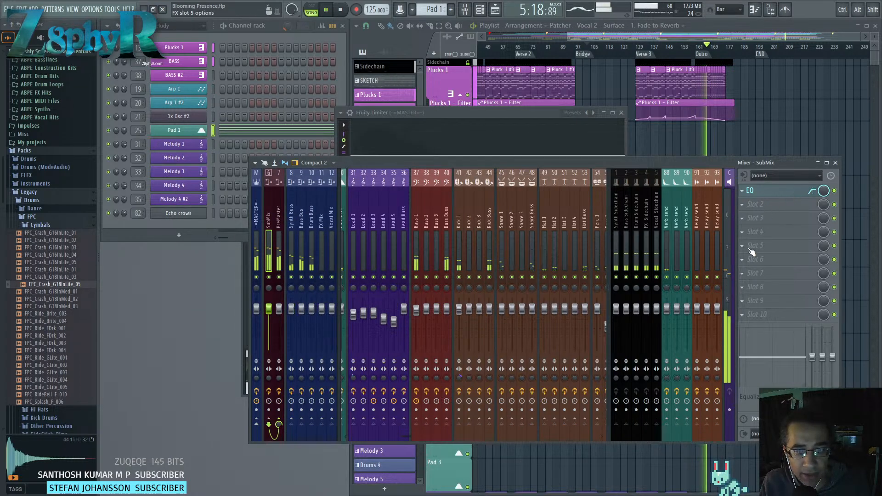
{"action": "left_click", "coordinate": [258, 196]}
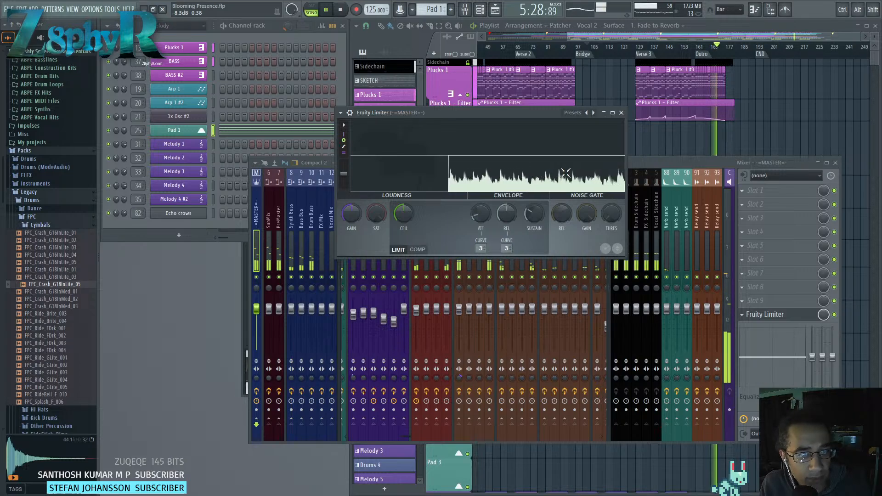
{"action": "left_click", "coordinate": [622, 113]}
Move the mixer window clear of the upper playlist tracks and bring its Plucks, Arp and Pad tracks into view.
{"action": "left_click_drag", "start_coordinate": [598, 166], "coordinate": [602, 158]}
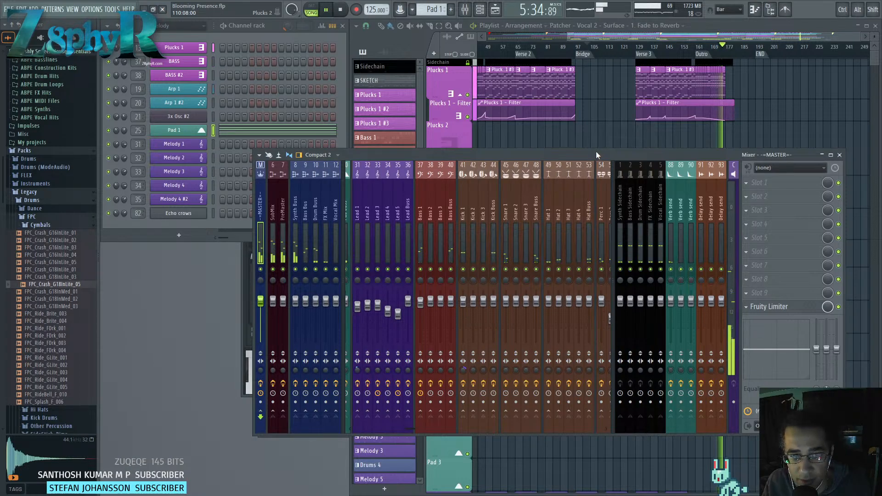
{"action": "left_click_drag", "start_coordinate": [596, 152], "coordinate": [575, 173]}
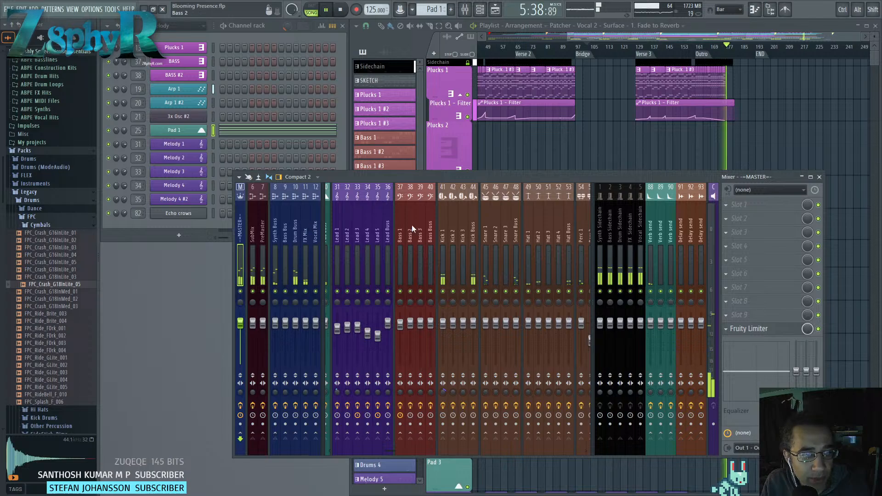
{"action": "scroll", "coordinate": [412, 224], "scroll_direction": "up", "scroll_amount": 6}
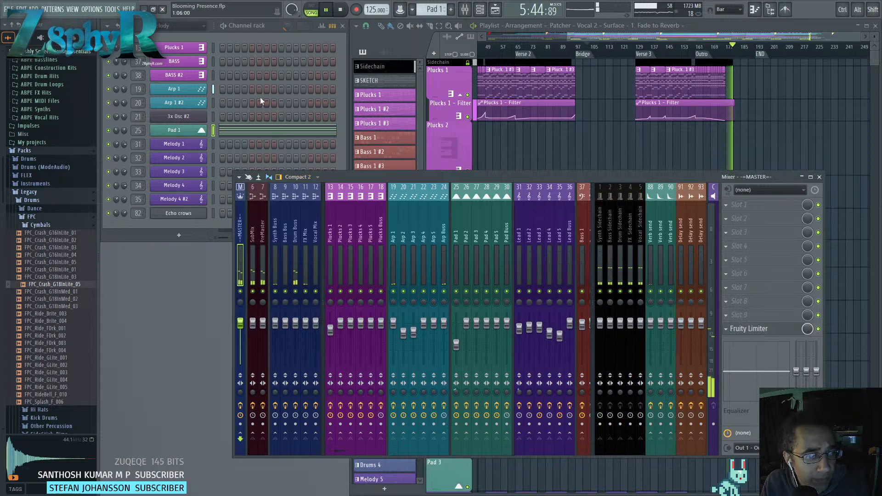
Stop playback and save the project.
{"action": "left_click", "coordinate": [340, 10]}
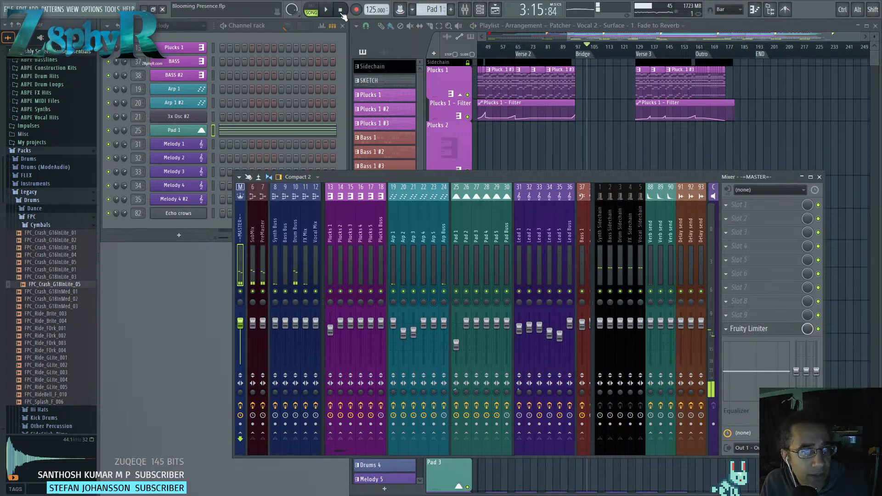
{"action": "left_click", "coordinate": [8, 10]}
{"action": "left_click", "coordinate": [27, 51]}
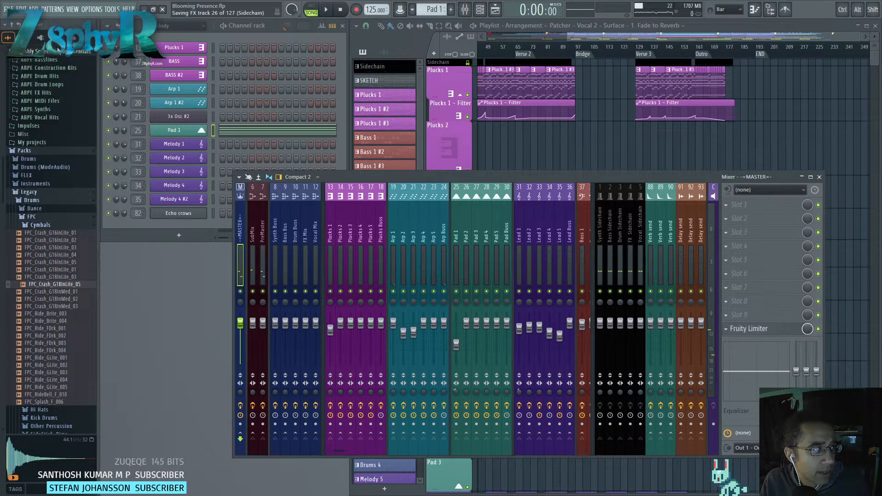
Fit the whole arrangement in the playlist and shrink the heights of the Plucks 2, Plucks 3, Arp 1 and Arp 1 - Cutoff tracks.
{"action": "left_click_drag", "start_coordinate": [568, 38], "coordinate": [424, 43]}
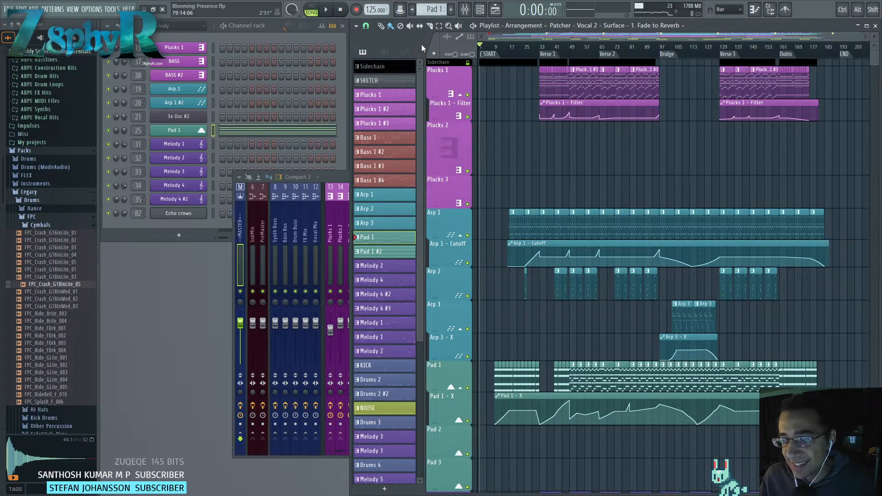
{"action": "scroll", "coordinate": [569, 83], "scroll_direction": "down", "scroll_amount": 4}
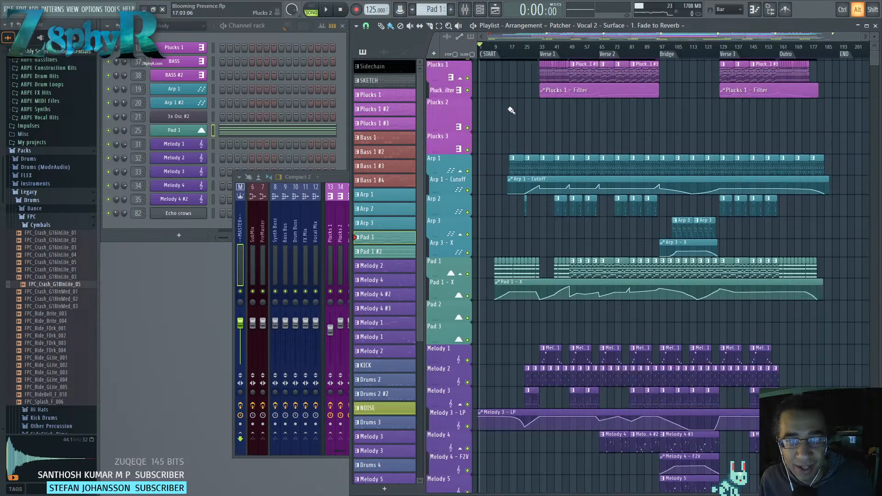
{"action": "left_click_drag", "start_coordinate": [447, 128], "coordinate": [448, 123]}
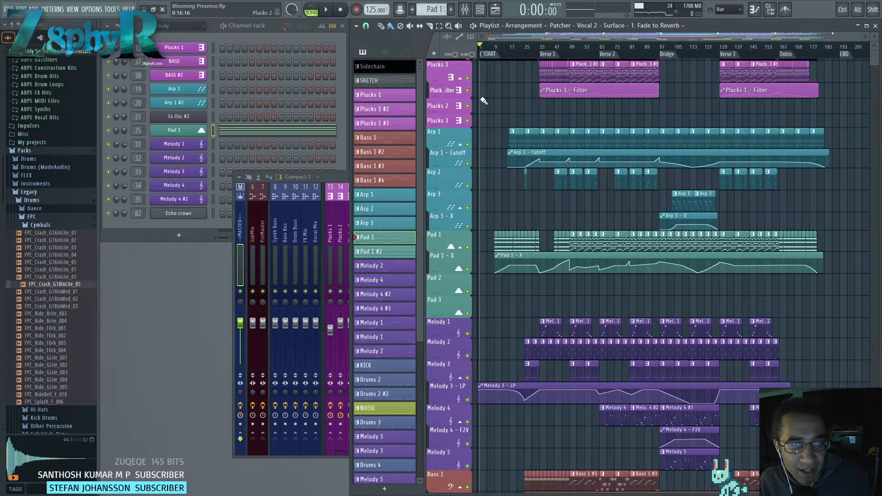
{"action": "left_click_drag", "start_coordinate": [447, 165], "coordinate": [447, 160]}
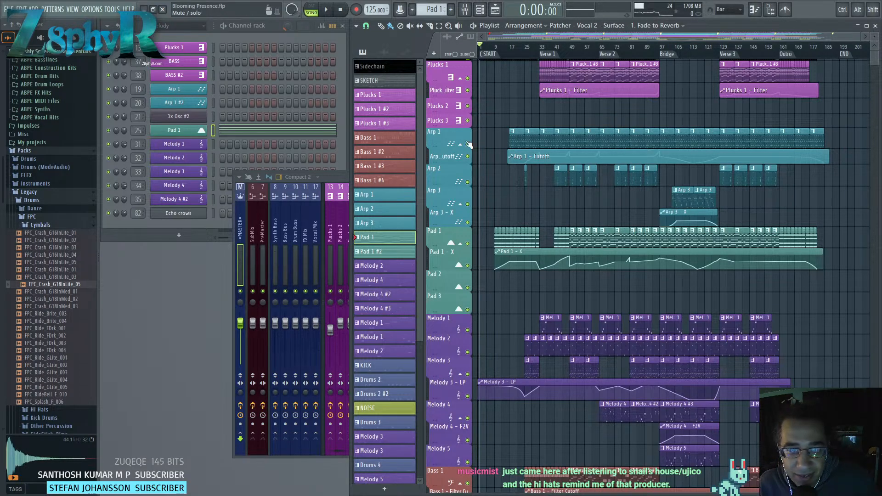
{"action": "left_click_drag", "start_coordinate": [452, 146], "coordinate": [452, 141]}
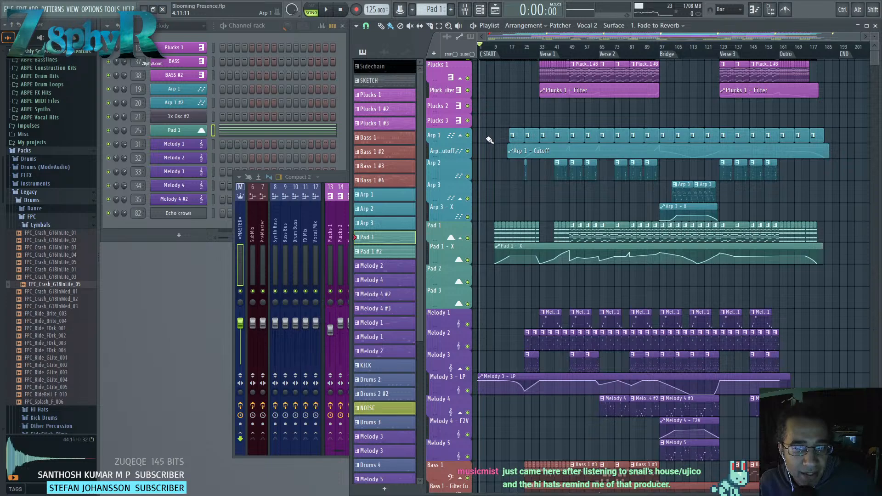
Shrink the heights of the Pad 1 and Pad 1 - X playlist tracks.
{"action": "scroll", "coordinate": [455, 172], "scroll_direction": "down", "scroll_amount": 3}
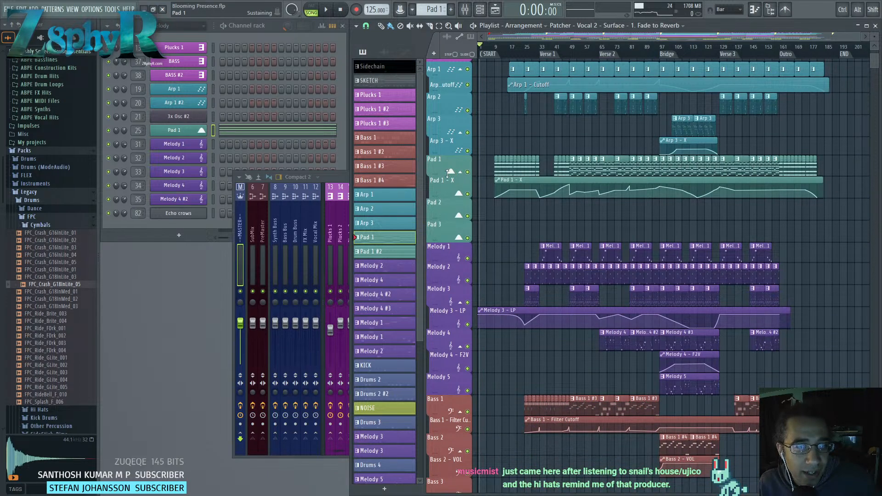
{"action": "mouse_move", "coordinate": [448, 173]}
{"action": "left_mouse_down"}
{"action": "mouse_move", "coordinate": [451, 166]}
{"action": "mouse_move", "coordinate": [452, 183]}
{"action": "left_mouse_up"}
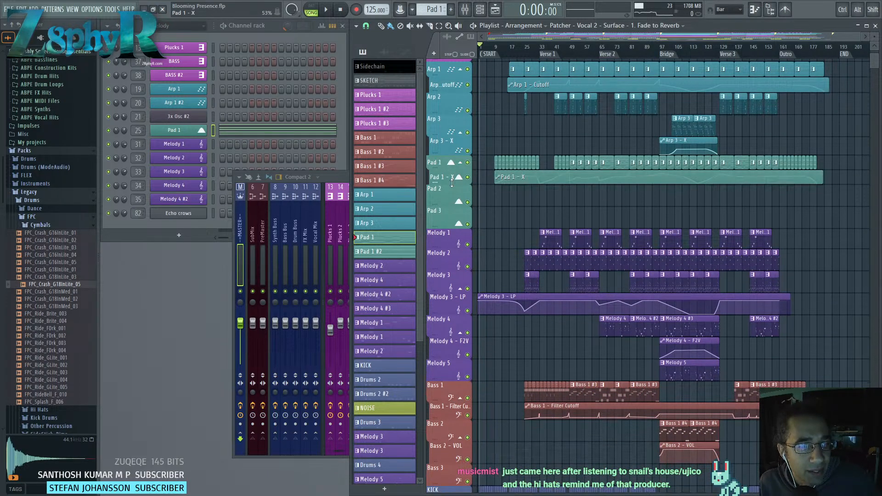
{"action": "scroll", "coordinate": [500, 196], "scroll_direction": "down", "scroll_amount": 1}
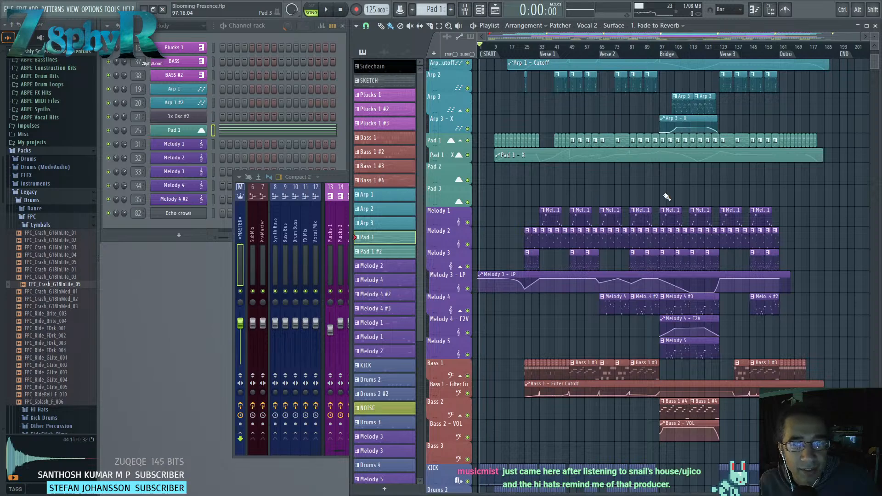
{"action": "scroll", "coordinate": [685, 195], "scroll_direction": "down", "scroll_amount": 4}
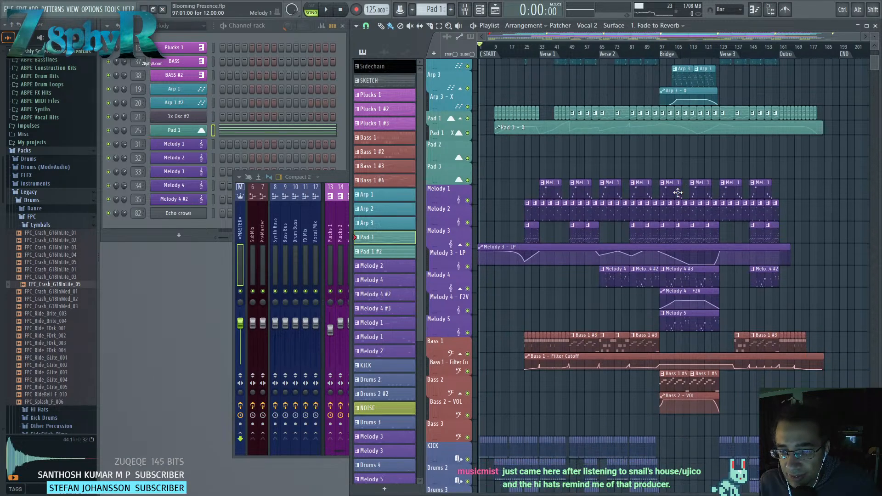
Collapse the grouped automation tracks under Melody 3, Melody 4, Bass 1 and Bass 2 in the playlist.
{"action": "left_click_drag", "start_coordinate": [446, 159], "coordinate": [447, 176]}
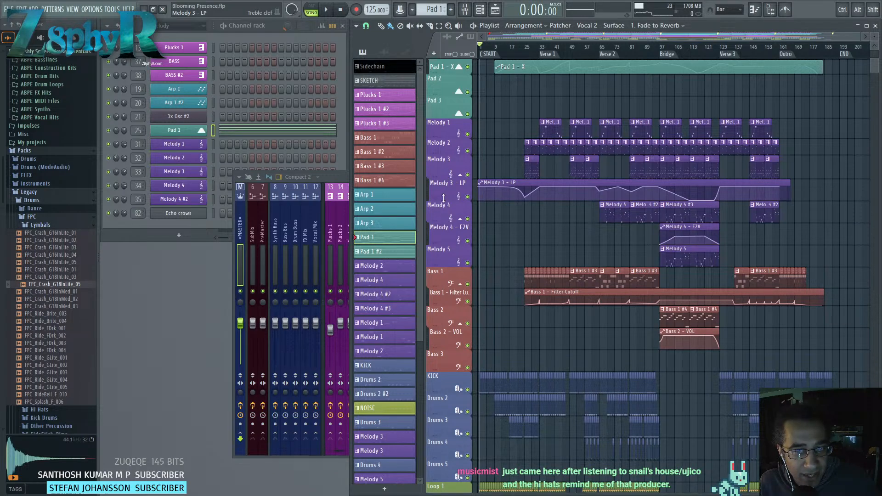
{"action": "left_click_drag", "start_coordinate": [445, 222], "coordinate": [445, 221]}
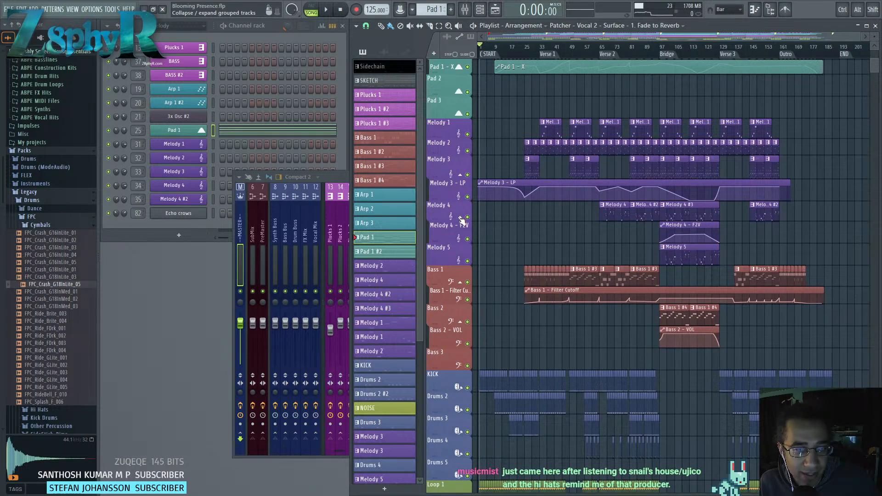
{"action": "left_click", "coordinate": [459, 217]}
{"action": "left_click", "coordinate": [460, 174]}
{"action": "scroll", "coordinate": [455, 214], "scroll_direction": "down", "scroll_amount": 1}
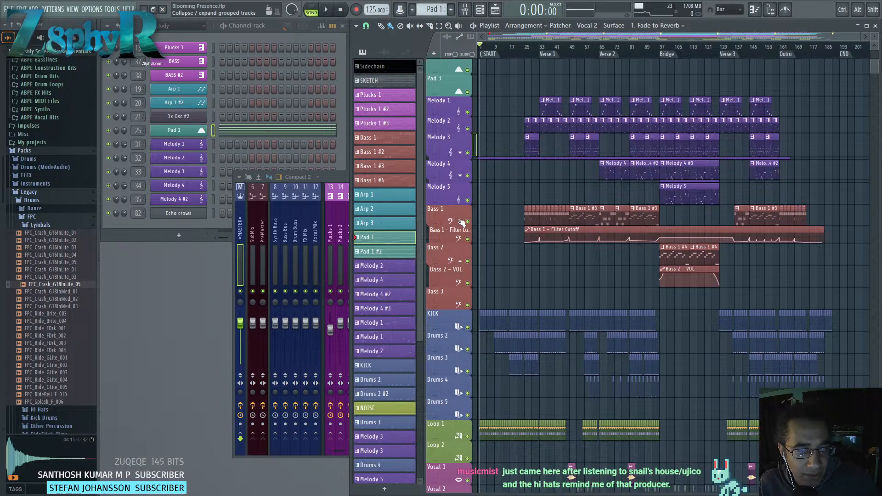
{"action": "left_click", "coordinate": [461, 222]}
{"action": "left_click", "coordinate": [460, 246]}
Delete the empty Bass 3 track from the playlist.
{"action": "scroll", "coordinate": [460, 247], "scroll_direction": "down", "scroll_amount": 4}
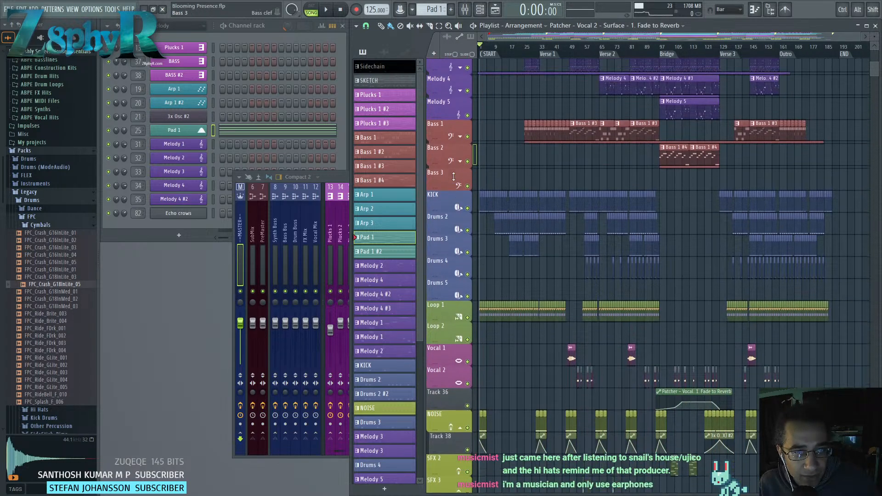
{"action": "scroll", "coordinate": [453, 176], "scroll_direction": "up", "scroll_amount": 1}
{"action": "right_click", "coordinate": [445, 197]}
{"action": "left_click", "coordinate": [508, 390]}
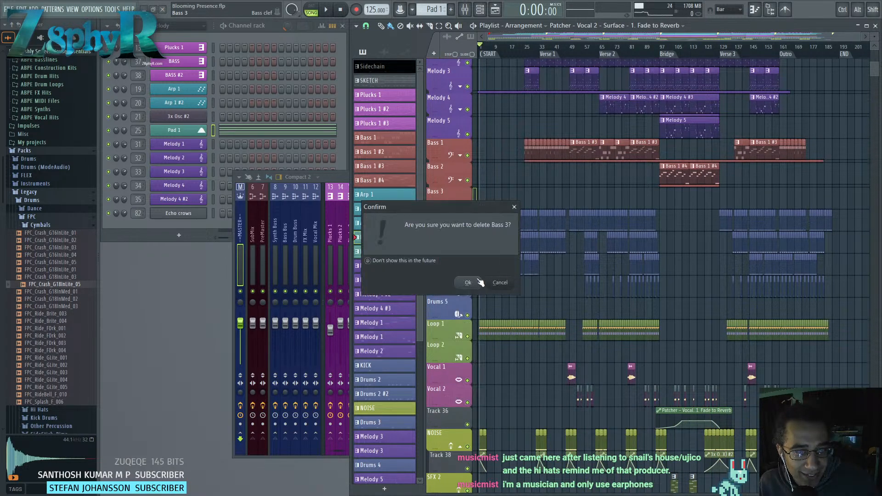
{"action": "left_click", "coordinate": [462, 284]}
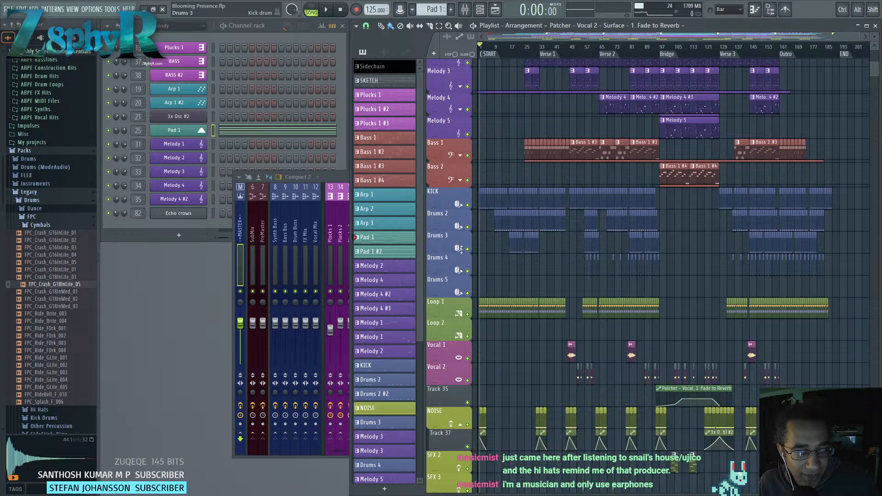
Look over the drum, loop and vocal tracks in the playlist and collapse the FPC folder in the sample browser.
{"action": "scroll", "coordinate": [460, 258], "scroll_direction": "down", "scroll_amount": 1}
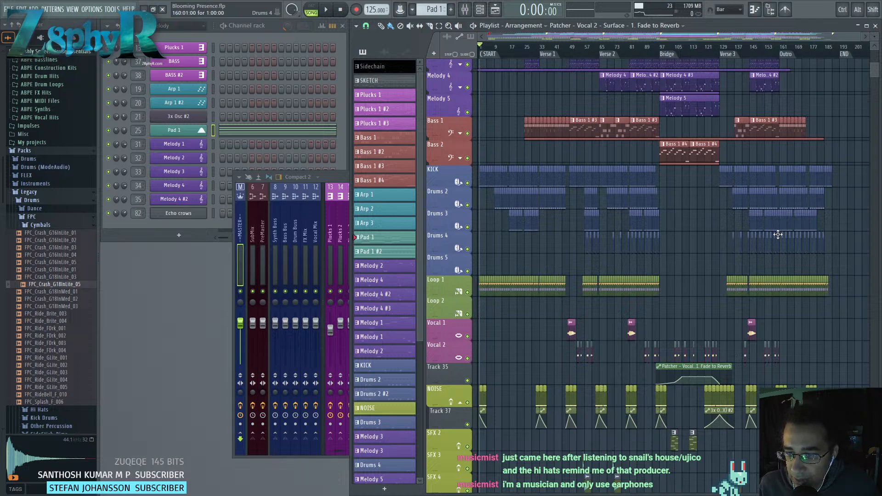
{"action": "scroll", "coordinate": [788, 237], "scroll_direction": "down", "scroll_amount": 3}
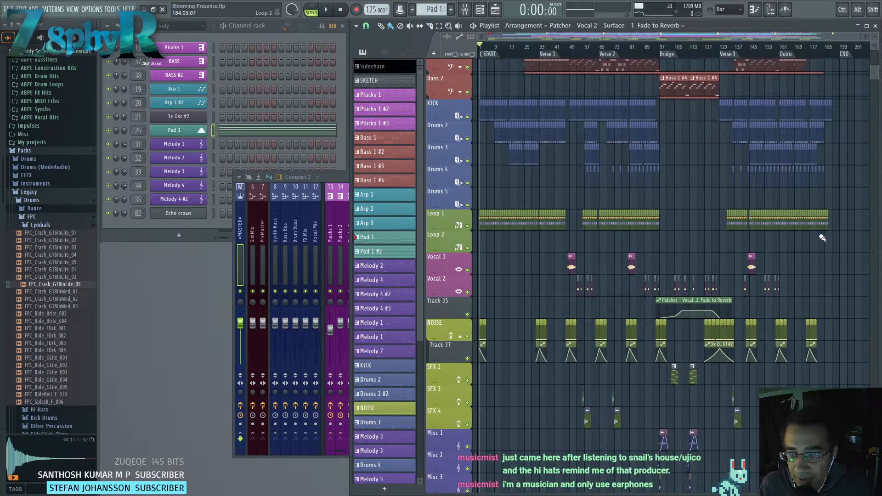
{"action": "left_click", "coordinate": [43, 217]}
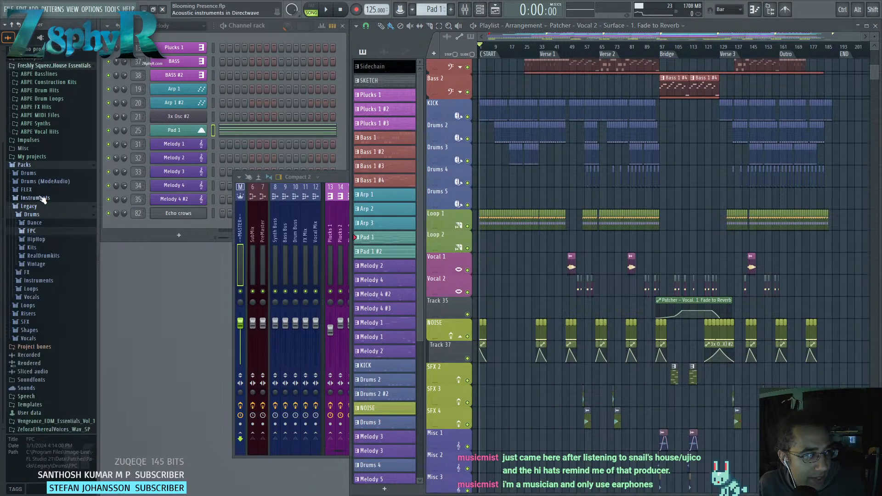
{"action": "scroll", "coordinate": [44, 131], "scroll_direction": "up", "scroll_amount": 3}
{"action": "scroll", "coordinate": [528, 238], "scroll_direction": "up", "scroll_amount": 2}
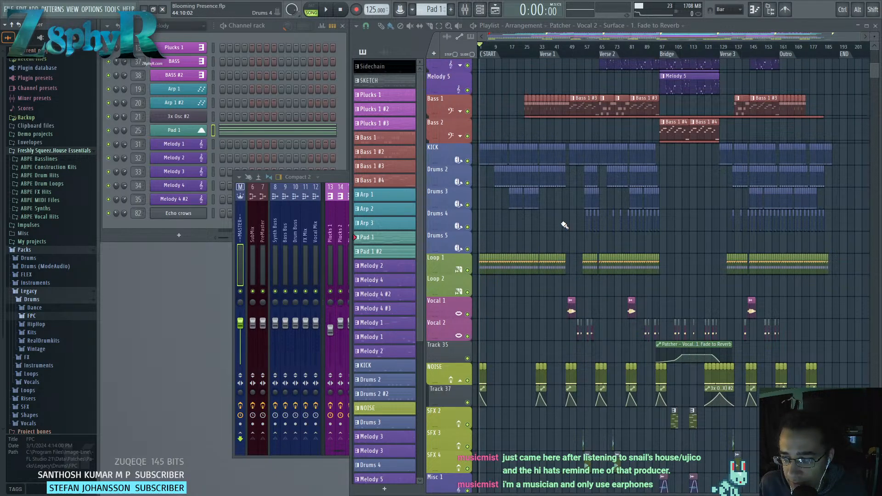
Delete the empty Loop 2 track from the playlist.
{"action": "scroll", "coordinate": [618, 237], "scroll_direction": "down", "scroll_amount": 2}
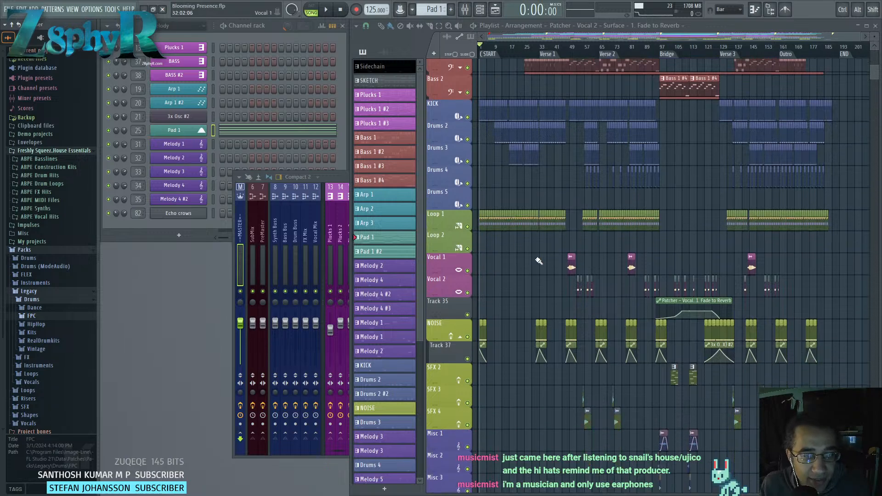
{"action": "right_click", "coordinate": [455, 232]}
{"action": "left_click", "coordinate": [485, 433]}
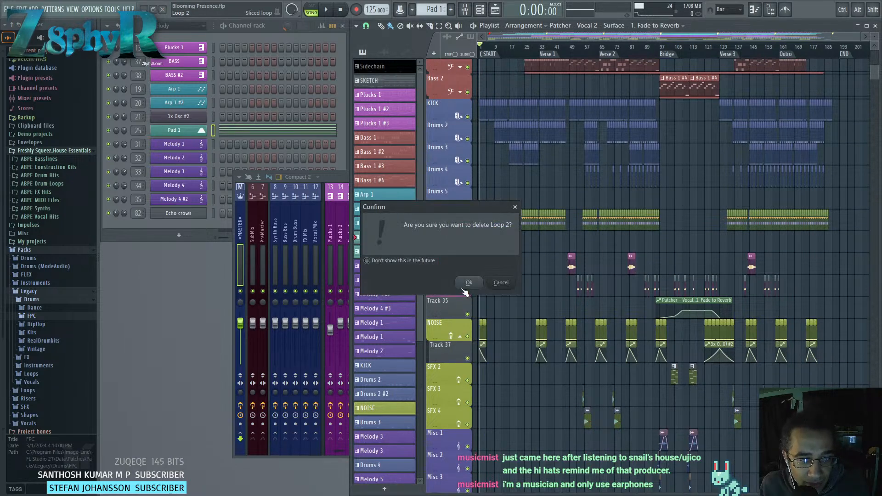
{"action": "left_click", "coordinate": [455, 281]}
Group Track 34 under Vocal 2 with the same colour and icon, and rename it and its automation clip "Vocal 2 - F2V".
{"action": "scroll", "coordinate": [475, 251], "scroll_direction": "up", "scroll_amount": 2}
{"action": "scroll", "coordinate": [462, 276], "scroll_direction": "down", "scroll_amount": 2}
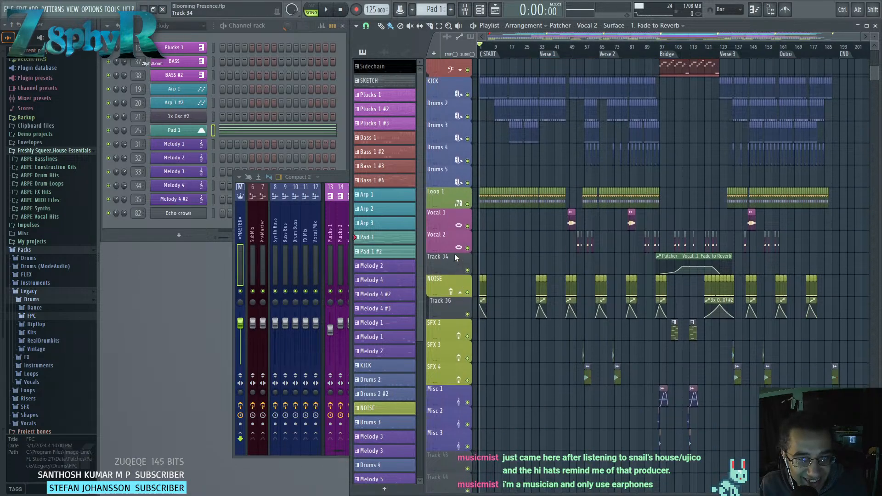
{"action": "double_click", "coordinate": [450, 263]}
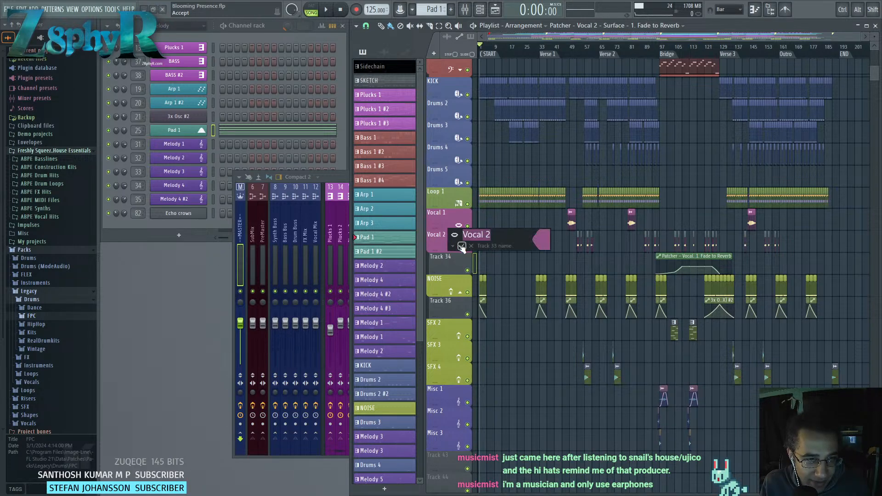
{"action": "left_click", "coordinate": [445, 268]}
{"action": "left_click", "coordinate": [457, 278]}
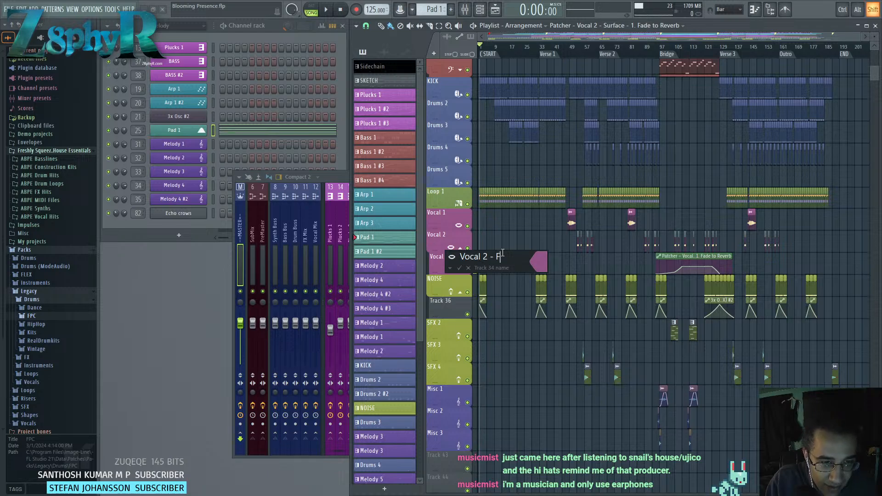
{"action": "key", "text": "Return"}
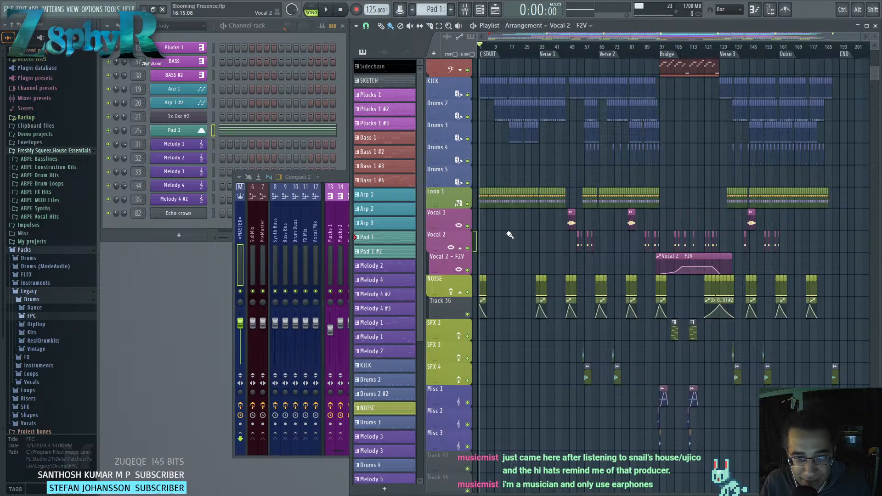
{"action": "scroll", "coordinate": [454, 222], "scroll_direction": "down", "scroll_amount": 3}
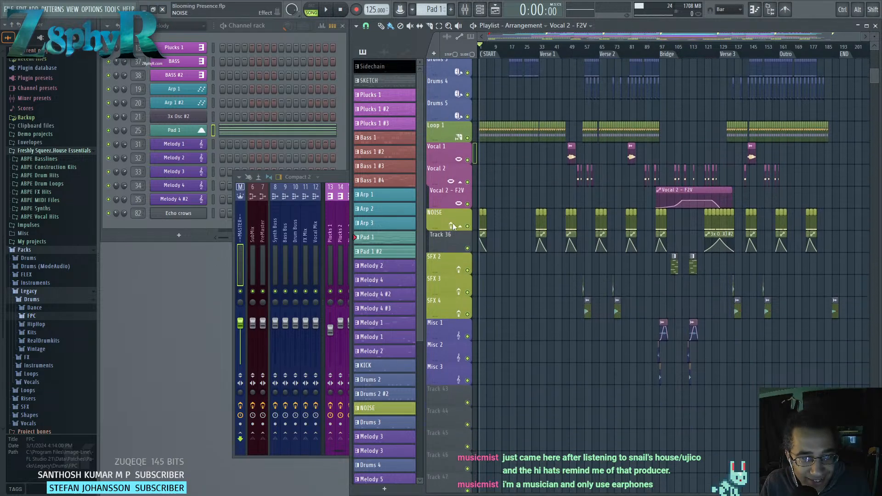
Give Track 36 the same colour and icon as the NOISE track above it and rename it "NOISE - X".
{"action": "double_click", "coordinate": [456, 222]}
{"action": "left_click", "coordinate": [463, 224]}
{"action": "middle_click", "coordinate": [460, 243]}
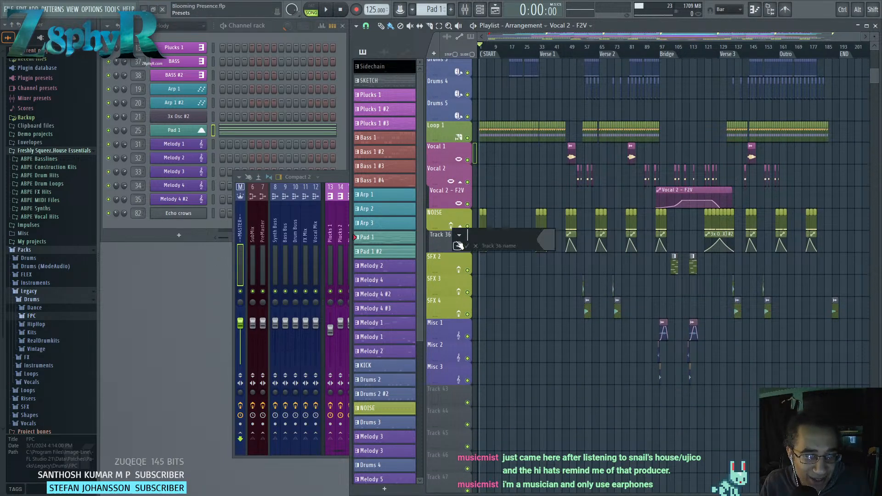
{"action": "left_click", "coordinate": [459, 245]}
{"action": "left_click", "coordinate": [463, 253]}
{"action": "double_click", "coordinate": [460, 249]}
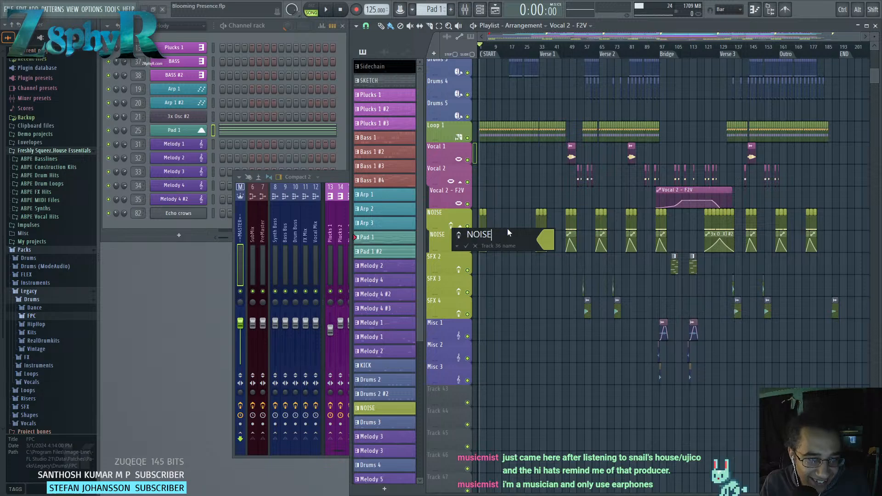
{"action": "type", "text": "- X"}
{"action": "key", "text": "Return"}
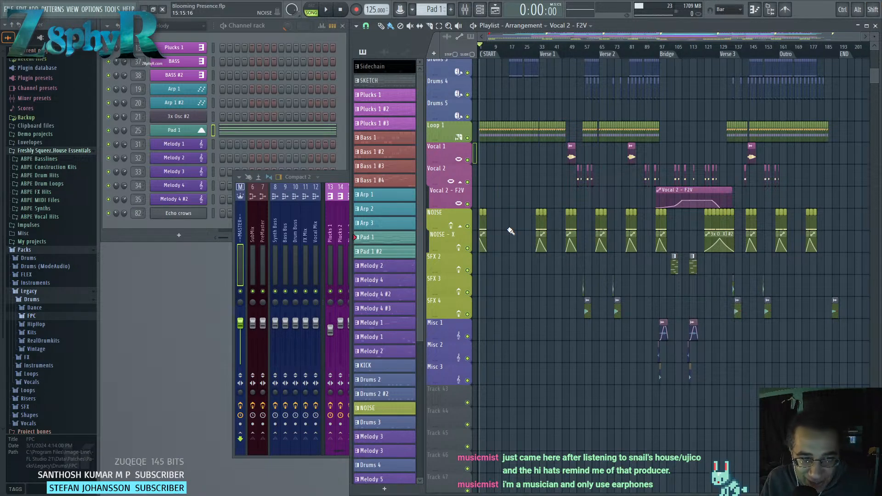
Auto-name the clips on the SFX 2 and SFX 3 tracks after their tracks.
{"action": "double_click", "coordinate": [443, 258]}
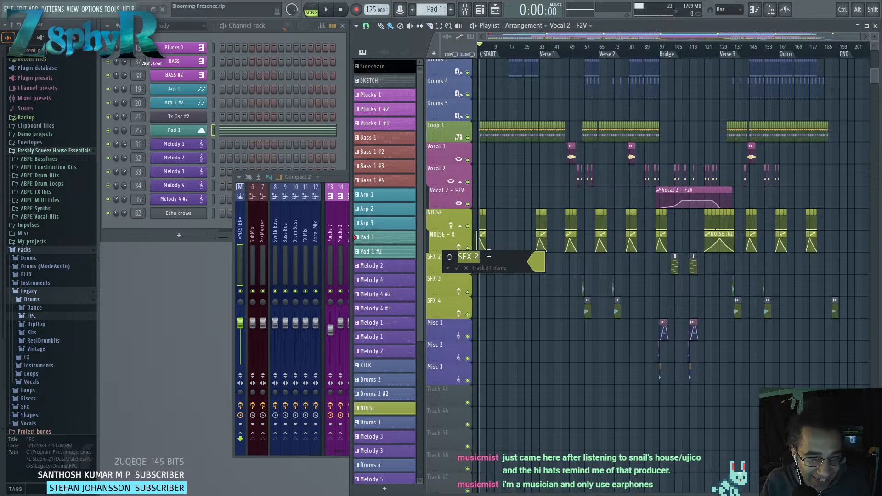
{"action": "left_click", "coordinate": [460, 267]}
{"action": "right_click", "coordinate": [454, 263]}
{"action": "left_click", "coordinate": [467, 289]}
{"action": "right_click", "coordinate": [442, 278]}
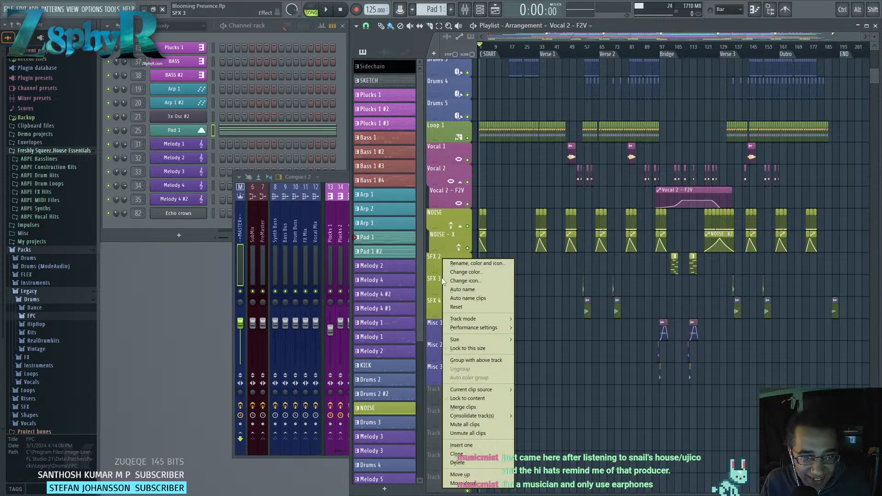
{"action": "left_click", "coordinate": [455, 297]}
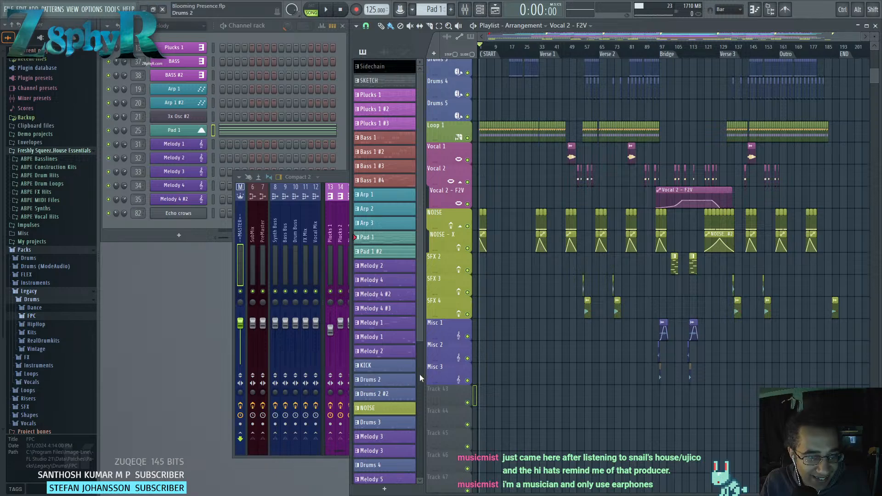
Collapse the automation tracks grouped under Pad 1, Arp 3 and Arp 1 in the playlist.
{"action": "scroll", "coordinate": [437, 373], "scroll_direction": "up", "scroll_amount": 5}
{"action": "right_click", "coordinate": [439, 263]}
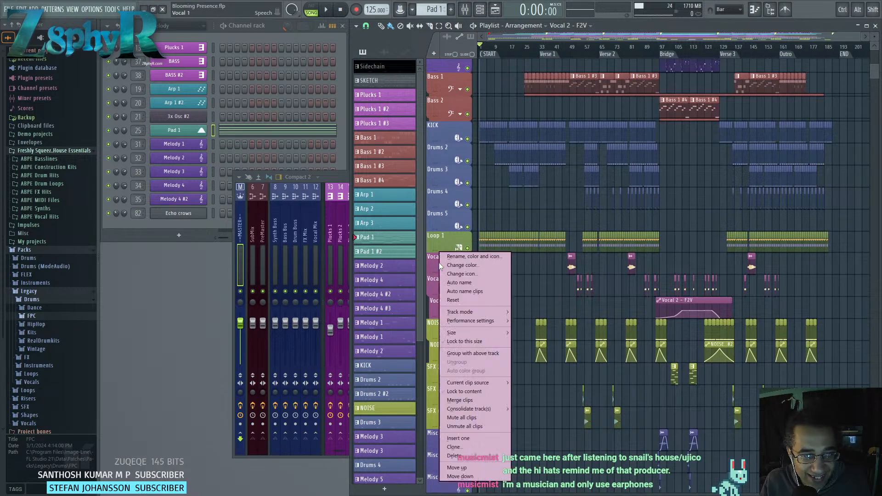
{"action": "scroll", "coordinate": [453, 208], "scroll_direction": "up", "scroll_amount": 10}
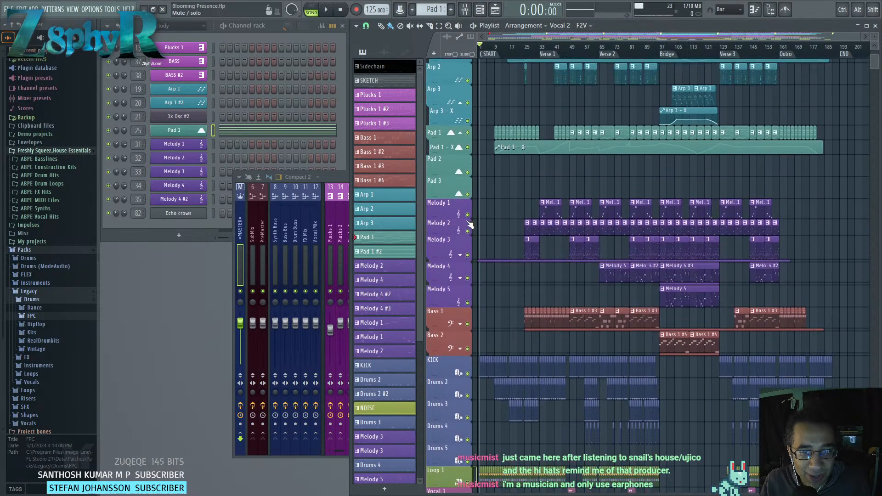
{"action": "scroll", "coordinate": [469, 216], "scroll_direction": "up", "scroll_amount": 5}
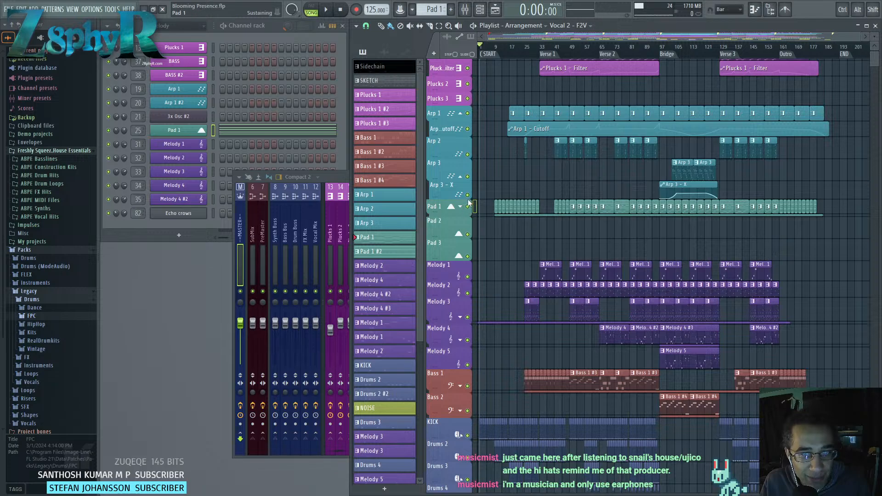
{"action": "scroll", "coordinate": [469, 202], "scroll_direction": "up", "scroll_amount": 1}
{"action": "left_click", "coordinate": [460, 204]}
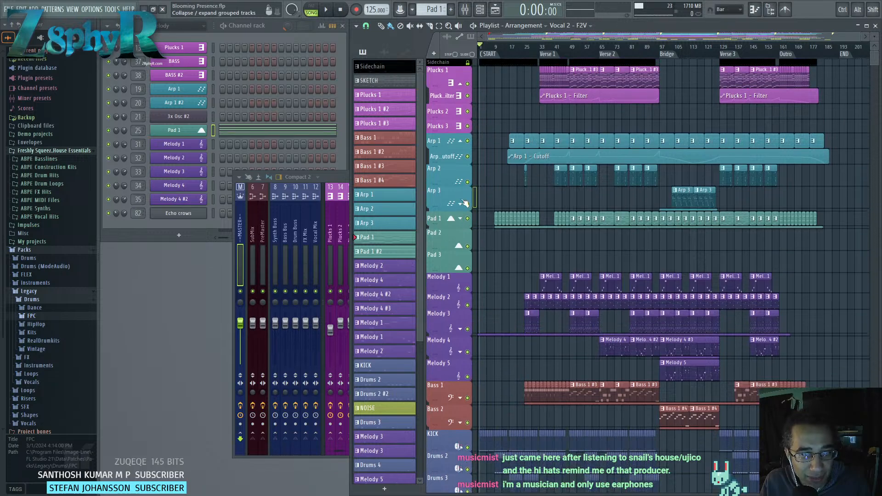
{"action": "left_click", "coordinate": [461, 142]}
Delete the empty Plucks 2 and Plucks 3 tracks from the playlist.
{"action": "right_click", "coordinate": [437, 114]}
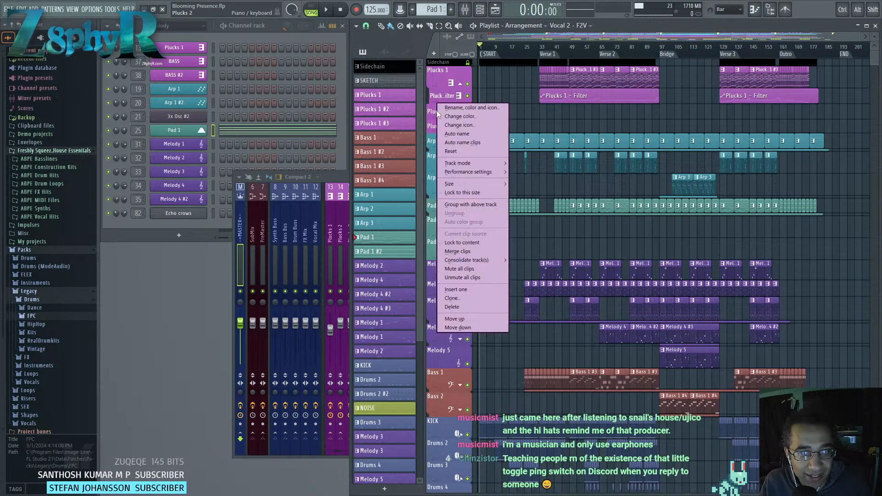
{"action": "left_click", "coordinate": [468, 220]}
{"action": "left_click", "coordinate": [476, 286]}
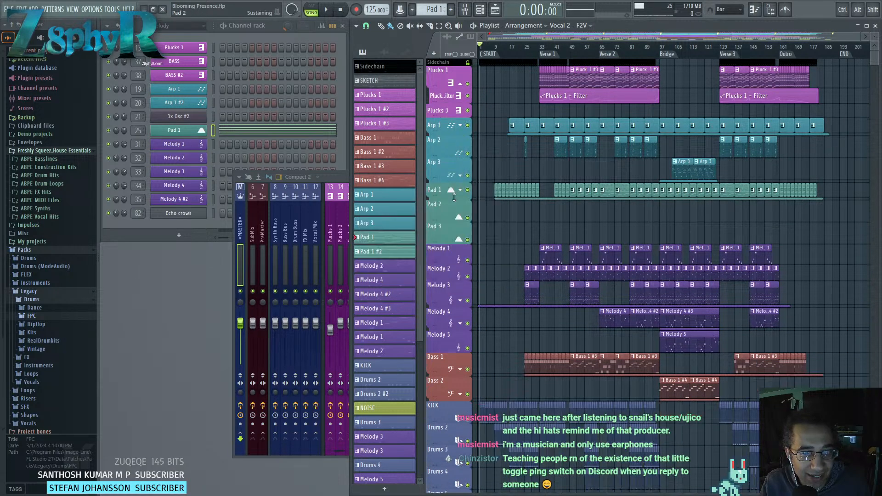
{"action": "right_click", "coordinate": [447, 114]}
{"action": "left_click", "coordinate": [472, 221]}
{"action": "left_click", "coordinate": [472, 281]}
Delete the empty Pad 2 and Pad 3 tracks from the playlist.
{"action": "scroll", "coordinate": [461, 175], "scroll_direction": "down", "scroll_amount": 1}
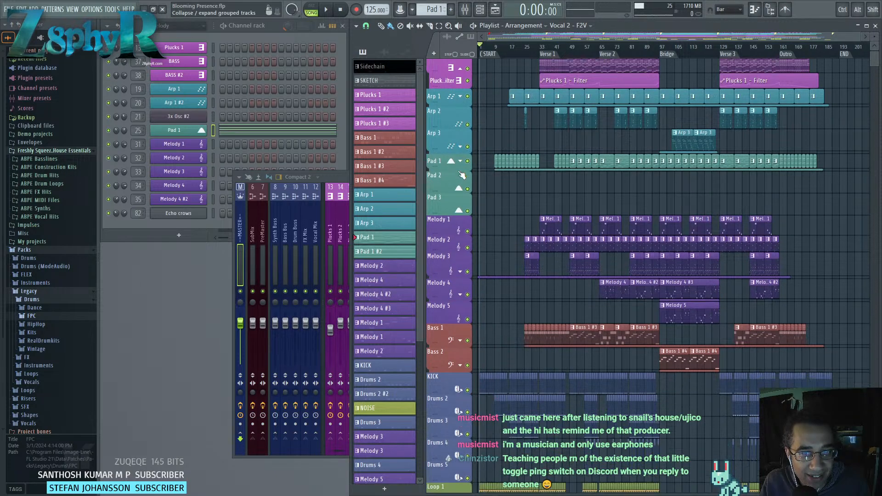
{"action": "scroll", "coordinate": [462, 174], "scroll_direction": "down", "scroll_amount": 1}
{"action": "right_click", "coordinate": [462, 174]}
{"action": "left_click", "coordinate": [473, 323]}
{"action": "left_click", "coordinate": [467, 283]}
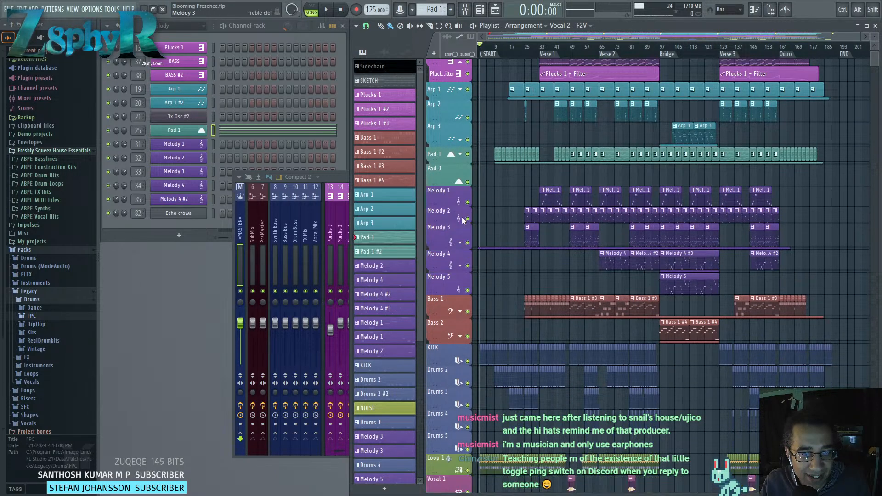
{"action": "right_click", "coordinate": [447, 177]}
{"action": "left_click", "coordinate": [473, 278]}
{"action": "left_click", "coordinate": [467, 282]}
Delete the empty Drums 5 track from the playlist.
{"action": "scroll", "coordinate": [471, 255], "scroll_direction": "down", "scroll_amount": 6}
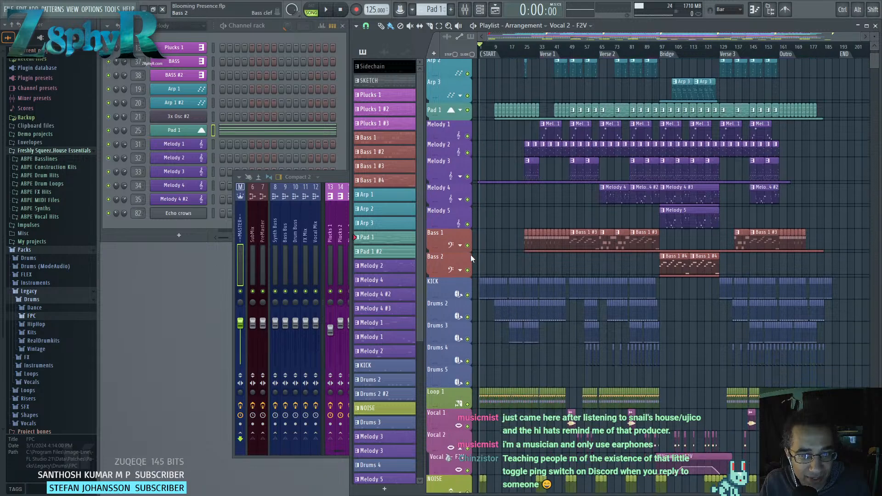
{"action": "right_click", "coordinate": [451, 290]}
{"action": "left_click", "coordinate": [471, 305]}
{"action": "left_click", "coordinate": [471, 282]}
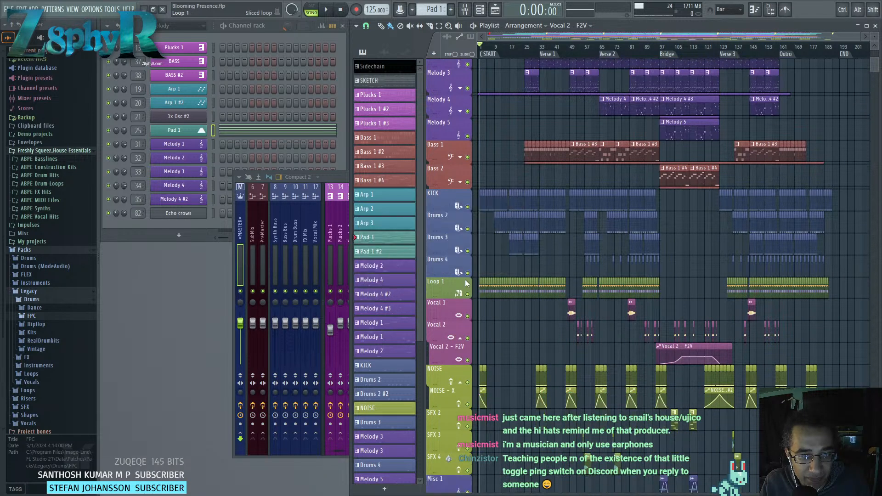
{"action": "scroll", "coordinate": [461, 285], "scroll_direction": "down", "scroll_amount": 6}
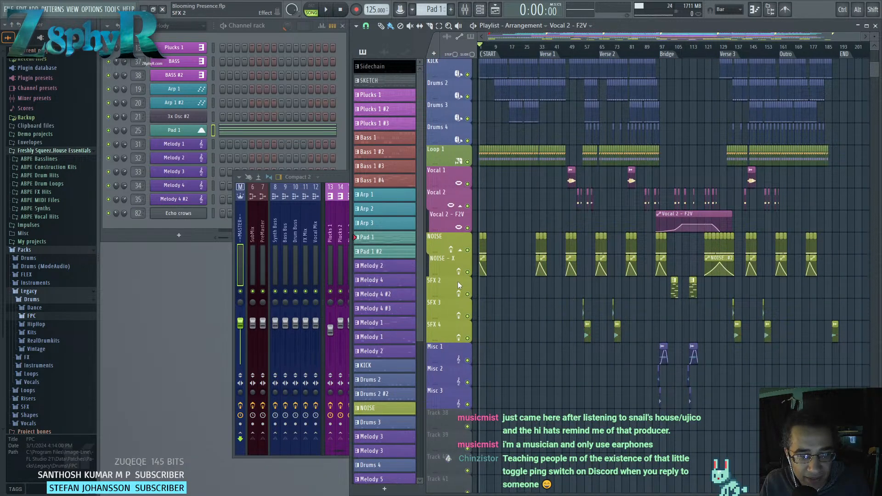
{"action": "scroll", "coordinate": [536, 299], "scroll_direction": "up", "scroll_amount": 9}
{"action": "scroll", "coordinate": [535, 299], "scroll_direction": "up", "scroll_amount": 4}
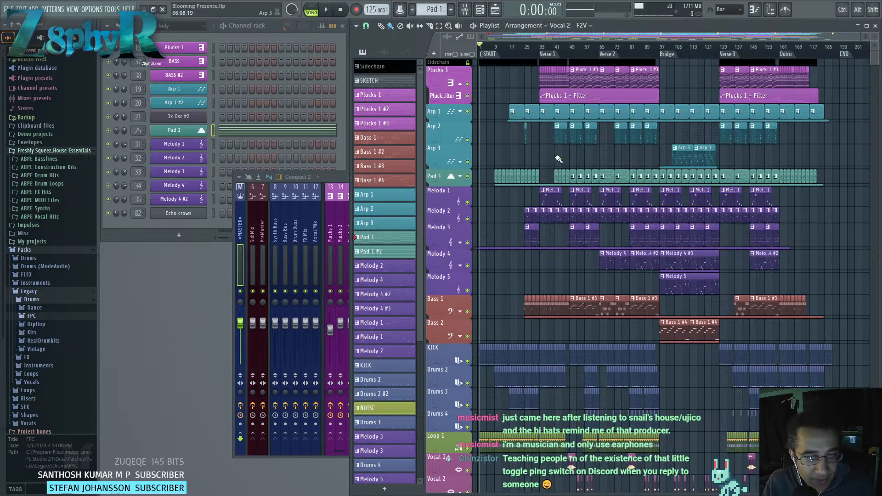
{"action": "scroll", "coordinate": [558, 159], "scroll_direction": "down", "scroll_amount": 12}
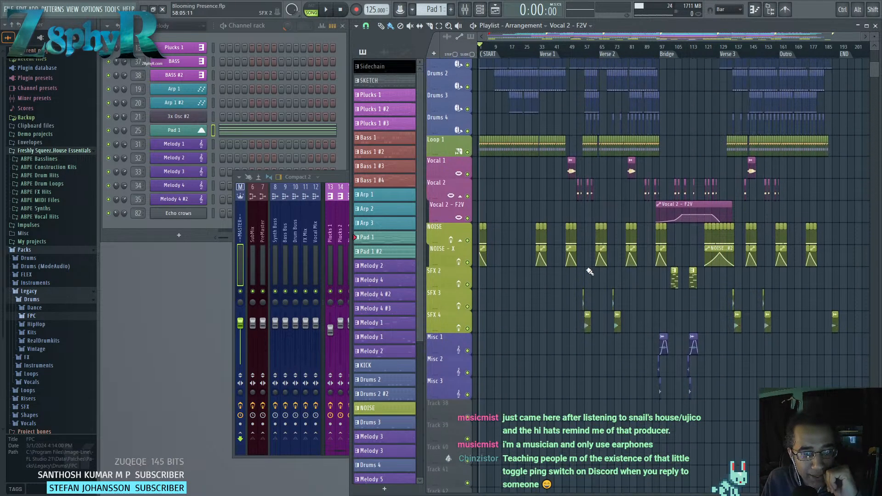
{"action": "scroll", "coordinate": [590, 271], "scroll_direction": "up", "scroll_amount": 12}
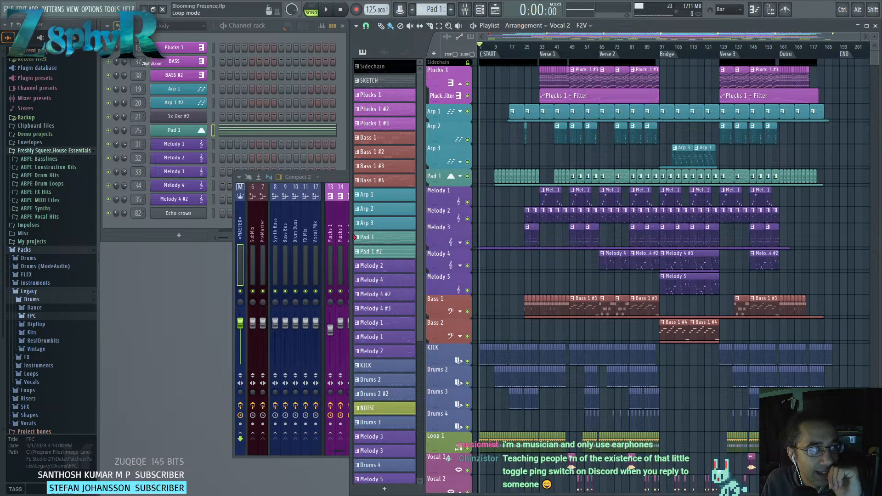
Open the recent project Melo Prog.flp and reposition the mixer window so all its tracks and effect slots are in view.
{"action": "left_click", "coordinate": [9, 9]}
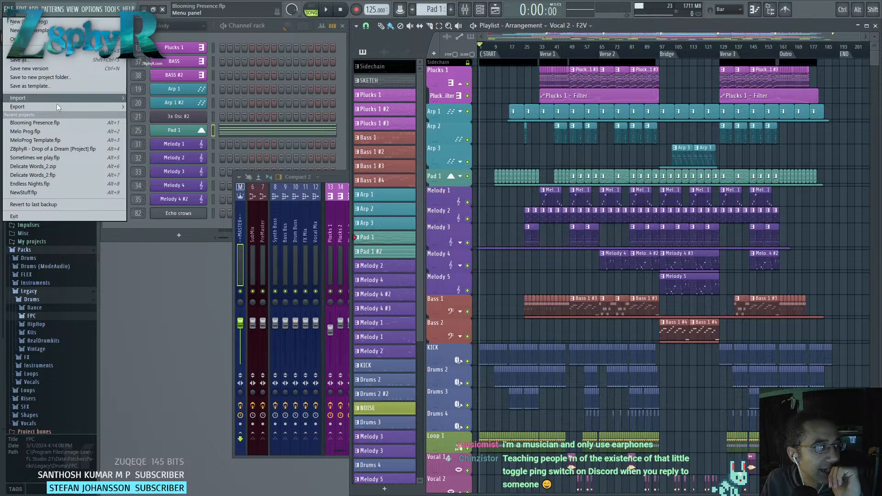
{"action": "mouse_move", "coordinate": [46, 31]}
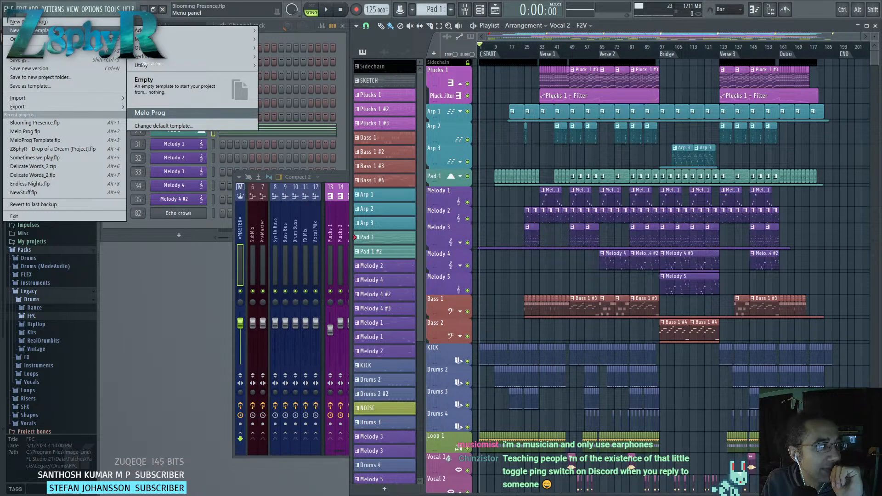
{"action": "left_click", "coordinate": [64, 130]}
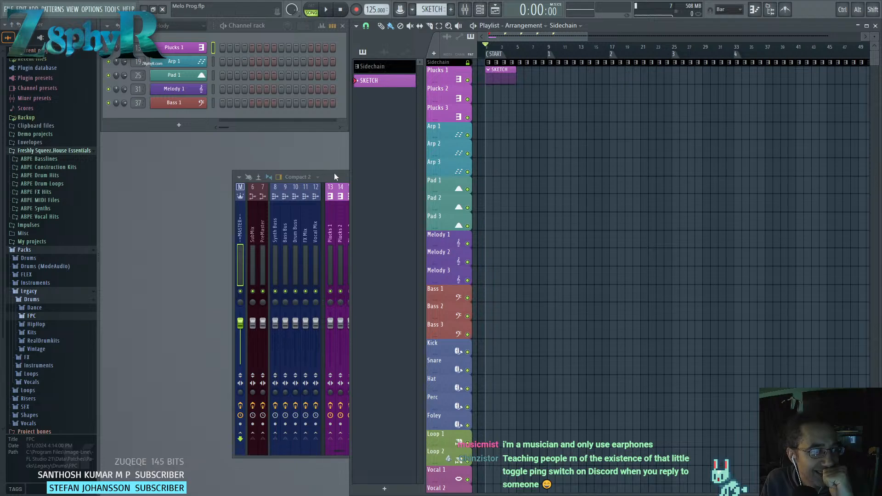
{"action": "left_click_drag", "start_coordinate": [335, 174], "coordinate": [304, 191]}
Examine the effect slots and routing of the Plucks 2, Plucks 3 and Plucks 5 mixer tracks.
{"action": "left_click", "coordinate": [315, 234]}
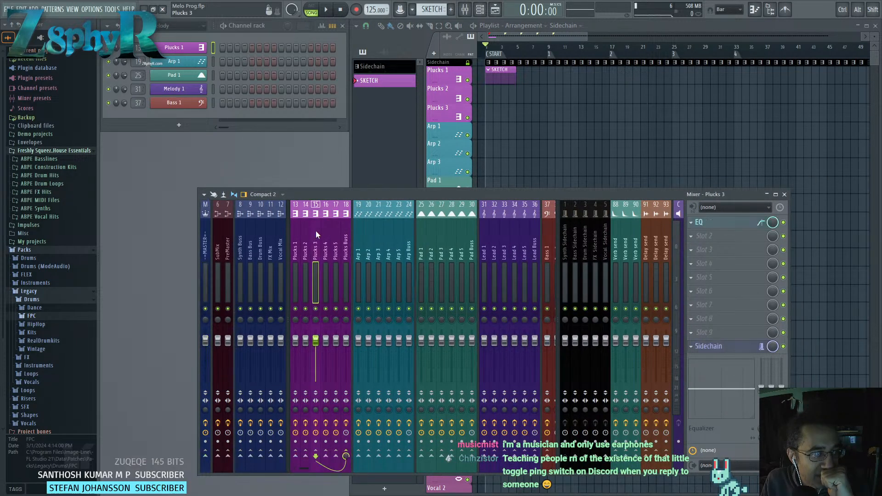
{"action": "left_click", "coordinate": [305, 231]}
{"action": "left_click", "coordinate": [334, 233]}
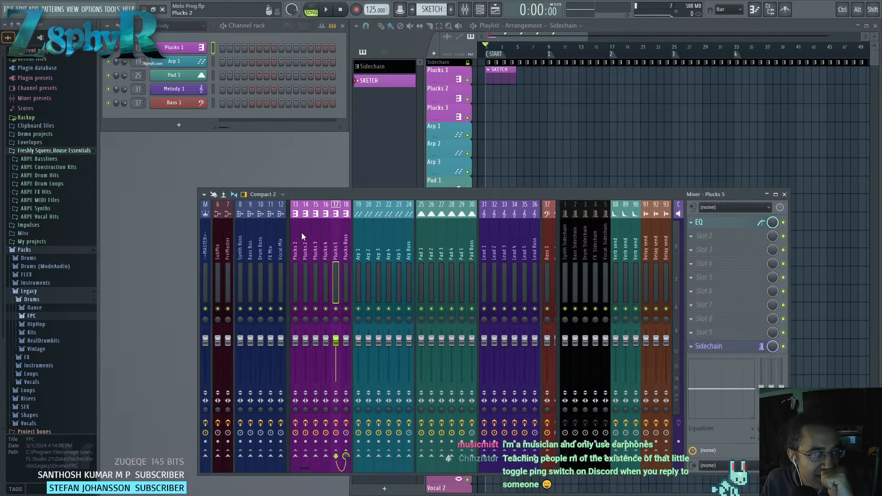
{"action": "left_click", "coordinate": [301, 232]}
{"action": "left_click", "coordinate": [336, 233]}
{"action": "left_click", "coordinate": [316, 234]}
{"action": "left_click", "coordinate": [306, 236]}
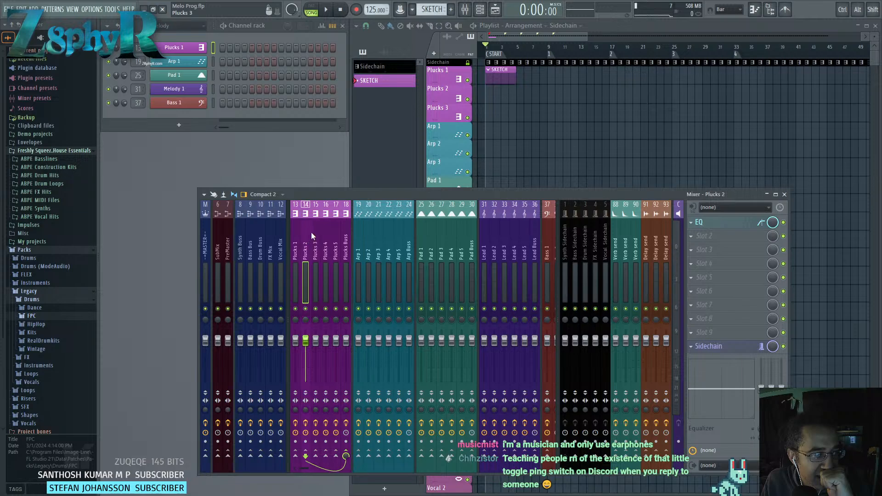
Reset the Plucks 4 and Plucks 5 mixer tracks to default, removing their plugins.
{"action": "left_click", "coordinate": [326, 236]}
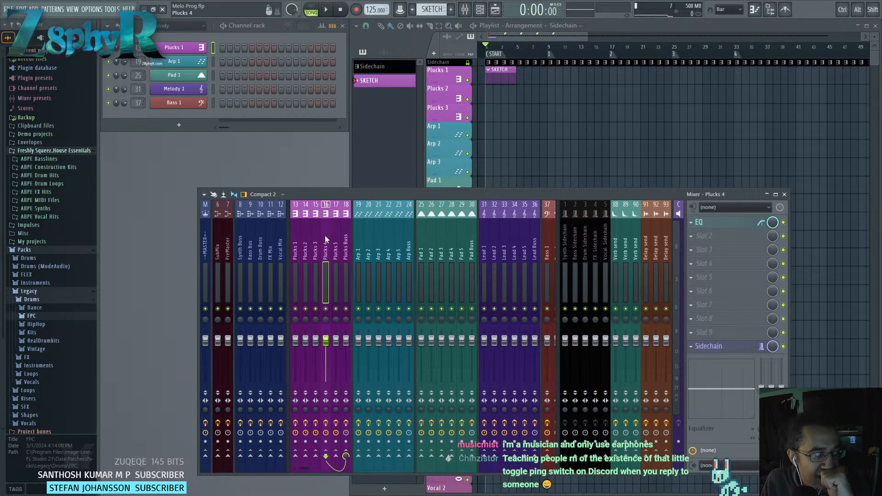
{"action": "right_click", "coordinate": [324, 233]}
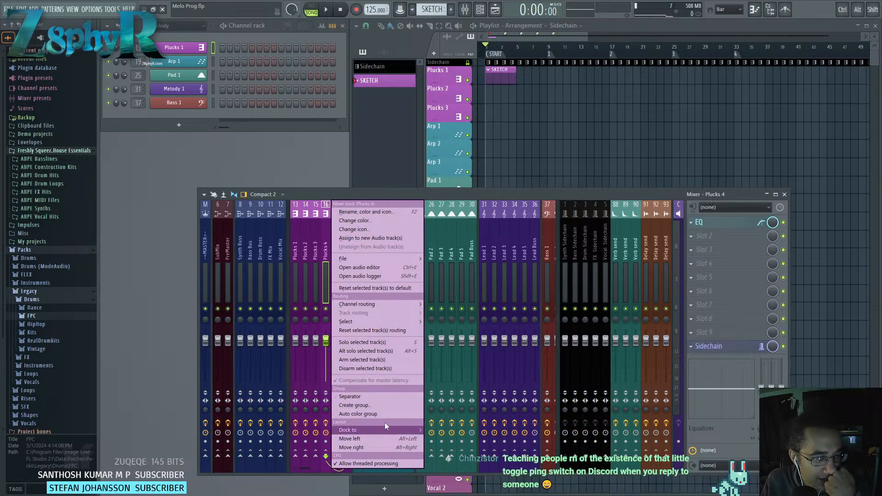
{"action": "left_click", "coordinate": [384, 285]}
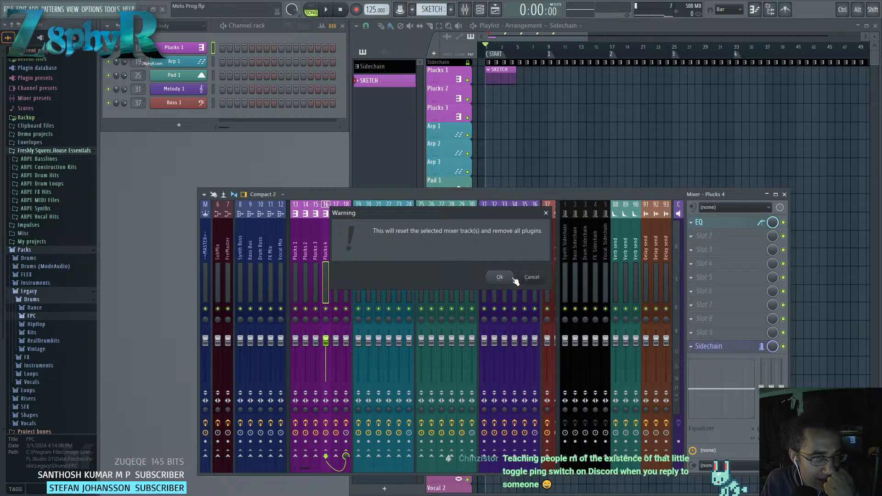
{"action": "left_click", "coordinate": [499, 277]}
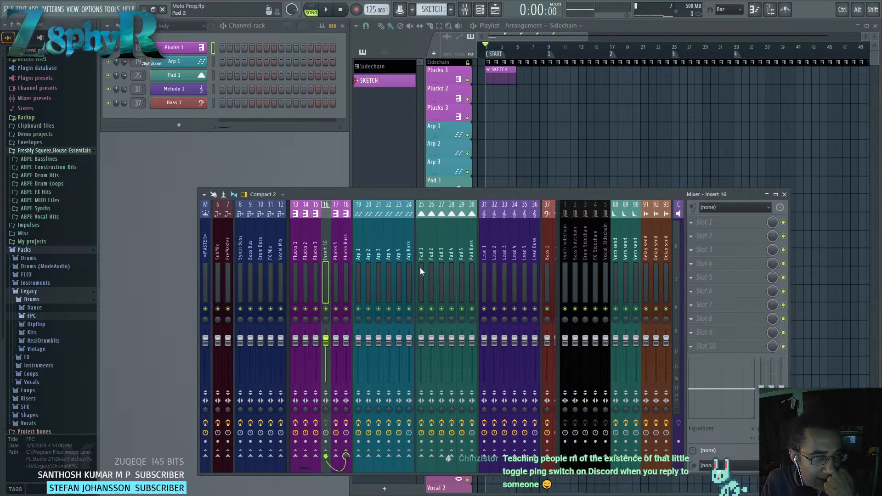
{"action": "right_click", "coordinate": [338, 247]}
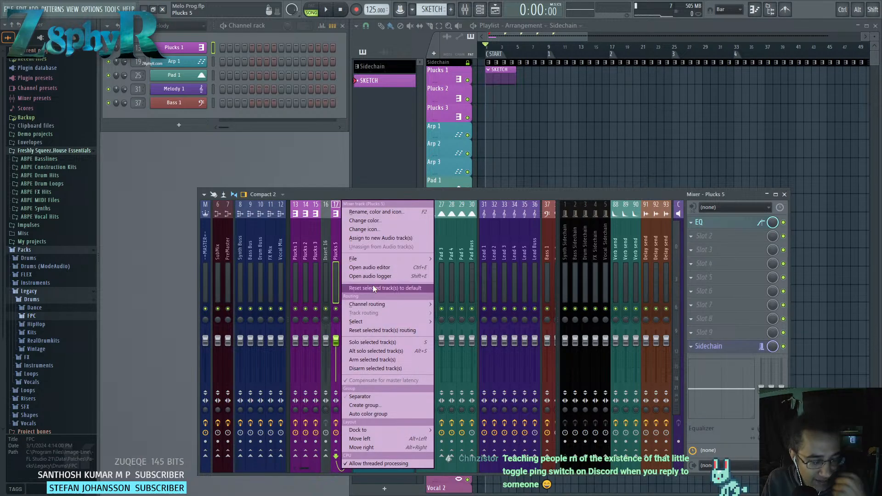
{"action": "left_click", "coordinate": [372, 287]}
{"action": "left_click", "coordinate": [496, 279]}
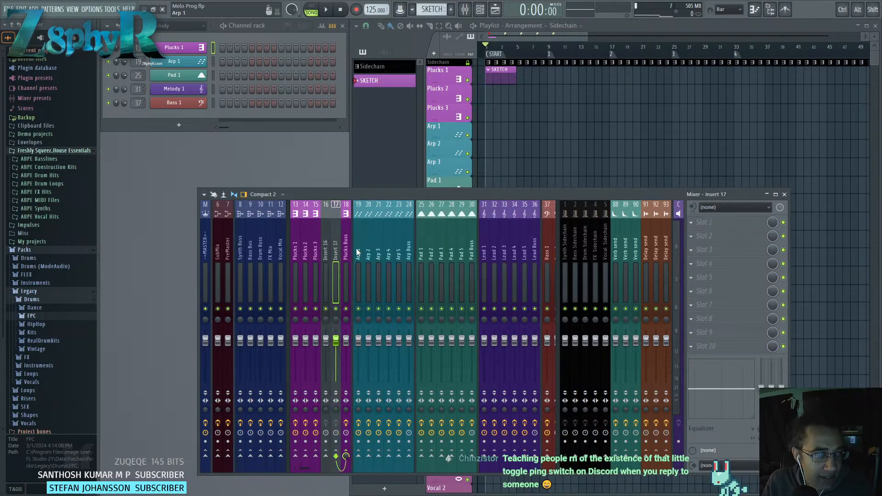
Reset the Arp 4 and Arp 5 mixer tracks to default, removing their plugins.
{"action": "left_click", "coordinate": [323, 250]}
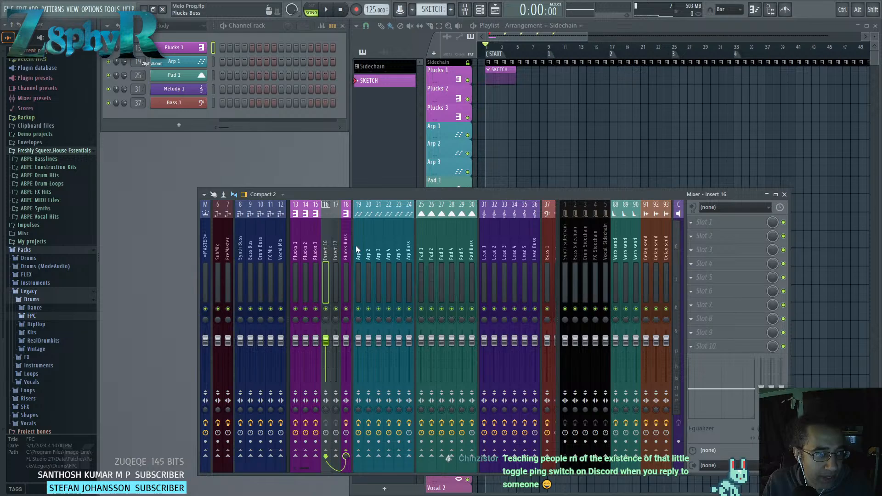
{"action": "right_click", "coordinate": [388, 256]}
{"action": "left_click", "coordinate": [411, 261]}
{"action": "left_click", "coordinate": [495, 278]}
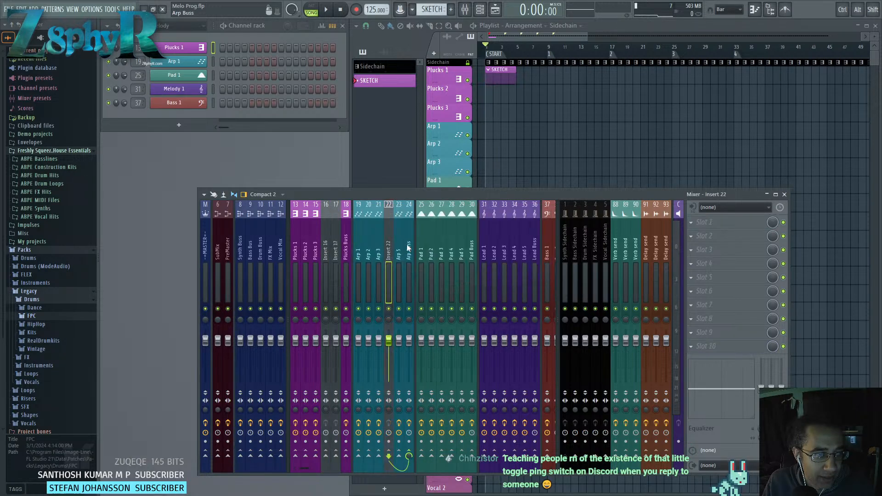
{"action": "right_click", "coordinate": [400, 246]}
{"action": "left_click", "coordinate": [422, 251]}
{"action": "left_click", "coordinate": [523, 276]}
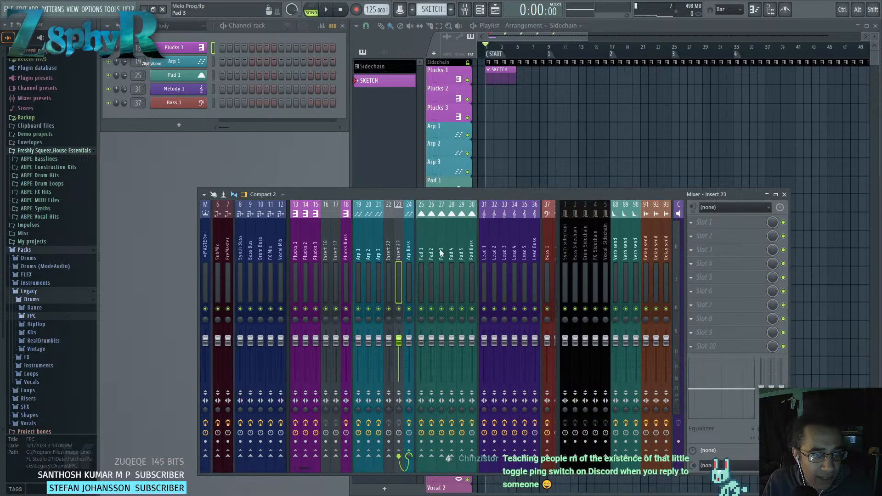
Reset the Pad 4 and Pad 5 mixer tracks to default, removing their plugins.
{"action": "right_click", "coordinate": [443, 252]}
{"action": "left_click", "coordinate": [460, 258]}
{"action": "left_click", "coordinate": [501, 277]}
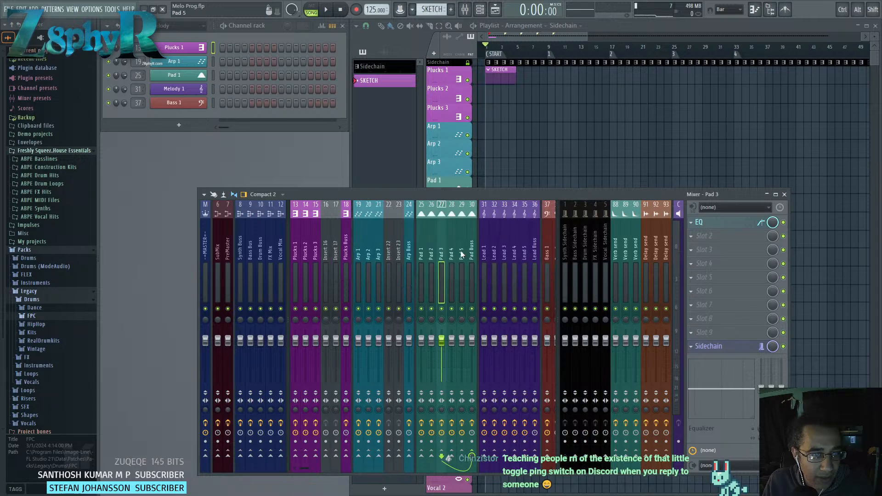
{"action": "right_click", "coordinate": [452, 252]}
{"action": "left_click", "coordinate": [474, 257]}
{"action": "left_click", "coordinate": [499, 277]}
{"action": "right_click", "coordinate": [461, 252]}
{"action": "left_click", "coordinate": [484, 257]}
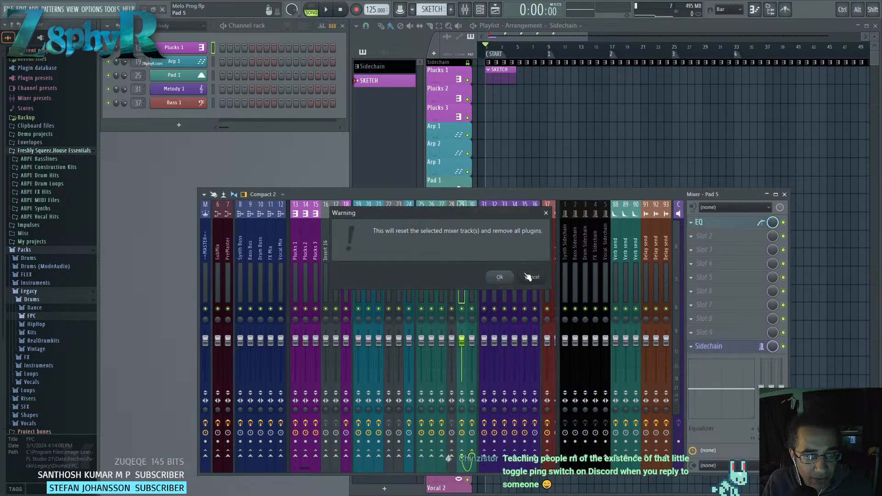
{"action": "left_click", "coordinate": [500, 277]}
Reset the Lead 4 and Lead 5 mixer tracks to default, removing their plugins.
{"action": "right_click", "coordinate": [508, 249]}
{"action": "left_click", "coordinate": [530, 254]}
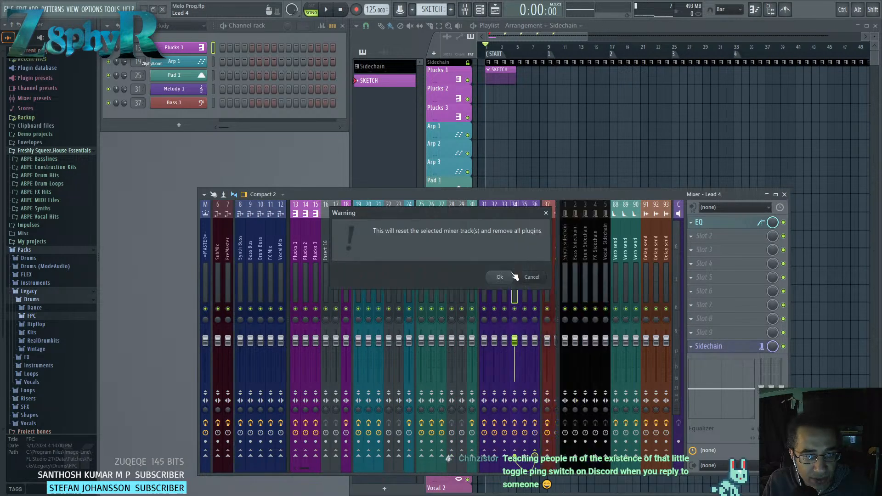
{"action": "left_click", "coordinate": [500, 277]}
{"action": "right_click", "coordinate": [521, 253]}
{"action": "left_click", "coordinate": [542, 258]}
{"action": "key", "text": "Return"}
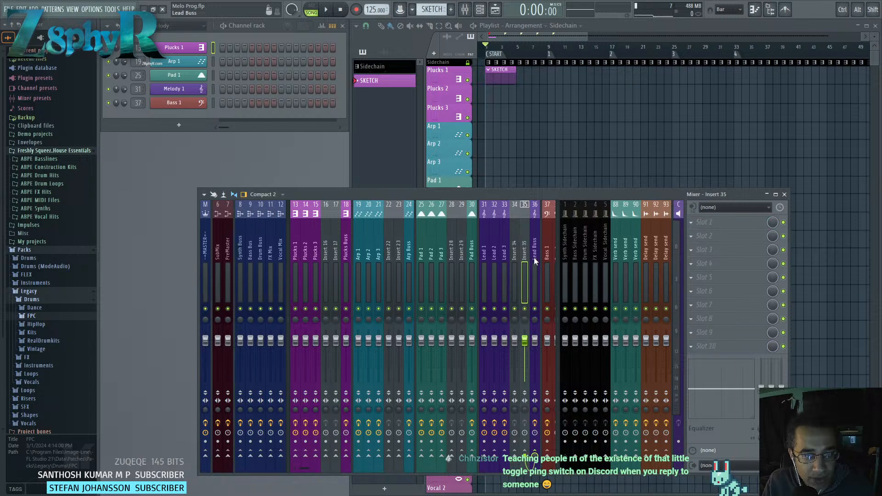
Look over the bass, kick, snare, hat, percussion and foley tracks in the mixer.
{"action": "scroll", "coordinate": [493, 252], "scroll_direction": "down", "scroll_amount": 3}
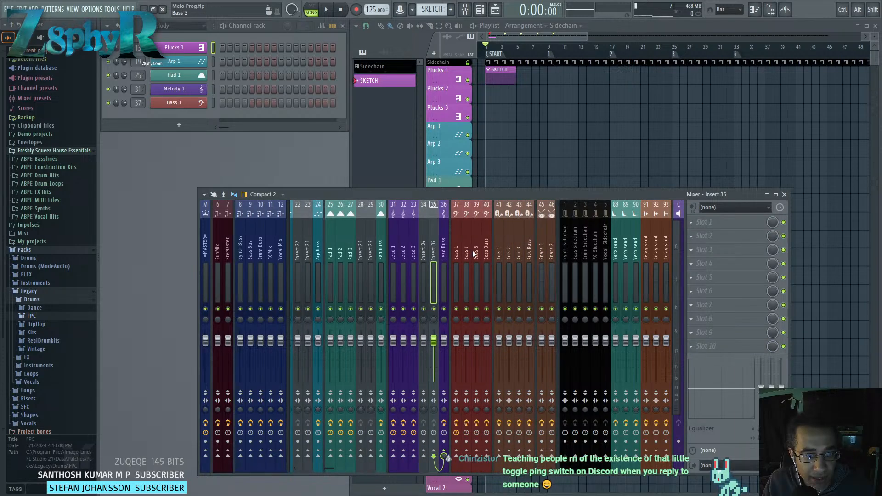
{"action": "scroll", "coordinate": [480, 249], "scroll_direction": "down", "scroll_amount": 2}
{"action": "scroll", "coordinate": [490, 252], "scroll_direction": "down", "scroll_amount": 4}
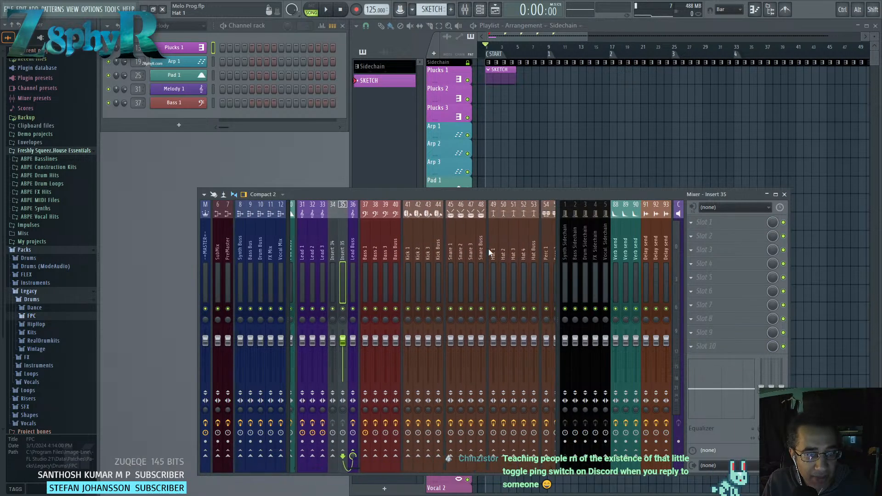
{"action": "scroll", "coordinate": [468, 258], "scroll_direction": "down", "scroll_amount": 3}
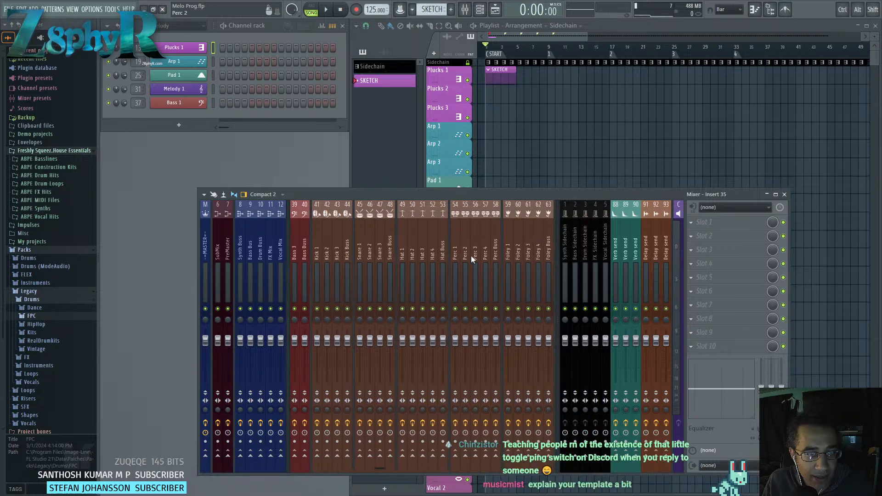
{"action": "scroll", "coordinate": [460, 270], "scroll_direction": "up", "scroll_amount": 3}
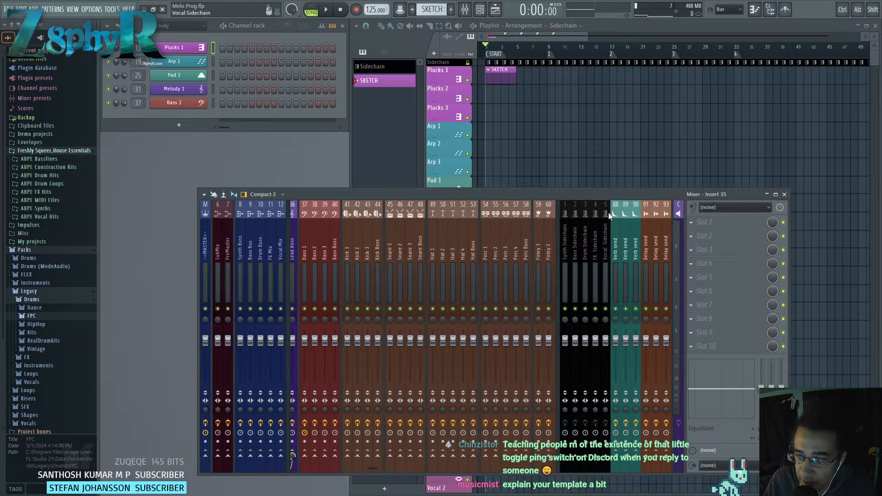
{"action": "scroll", "coordinate": [496, 271], "scroll_direction": "up", "scroll_amount": 8}
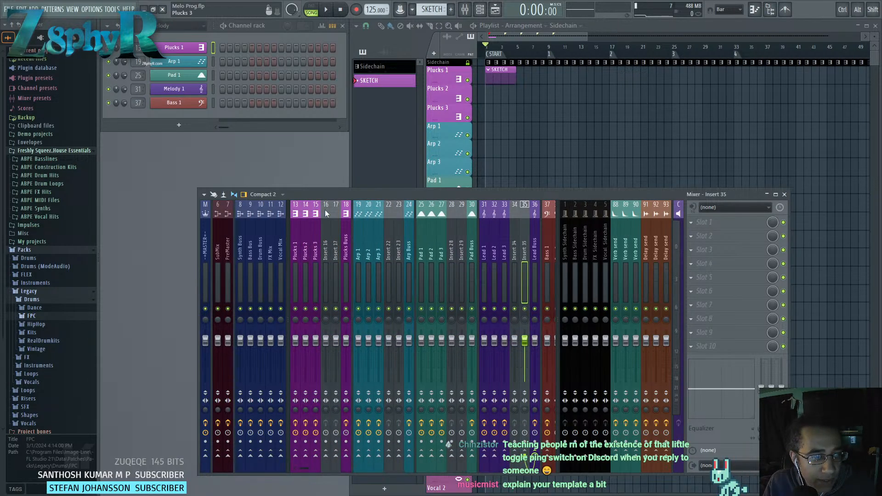
Reposition the mixer window and examine the EQ plugin on the Plucks Buss track.
{"action": "left_click_drag", "start_coordinate": [330, 194], "coordinate": [306, 187]}
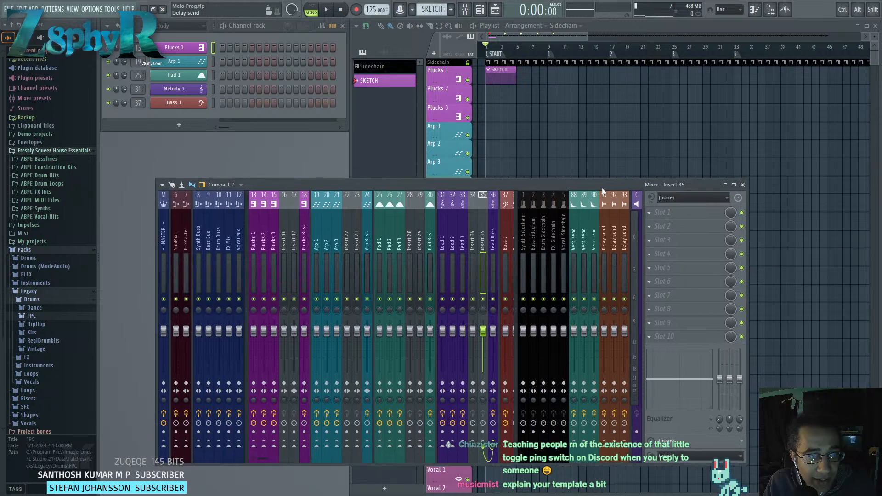
{"action": "left_click_drag", "start_coordinate": [483, 181], "coordinate": [508, 171]}
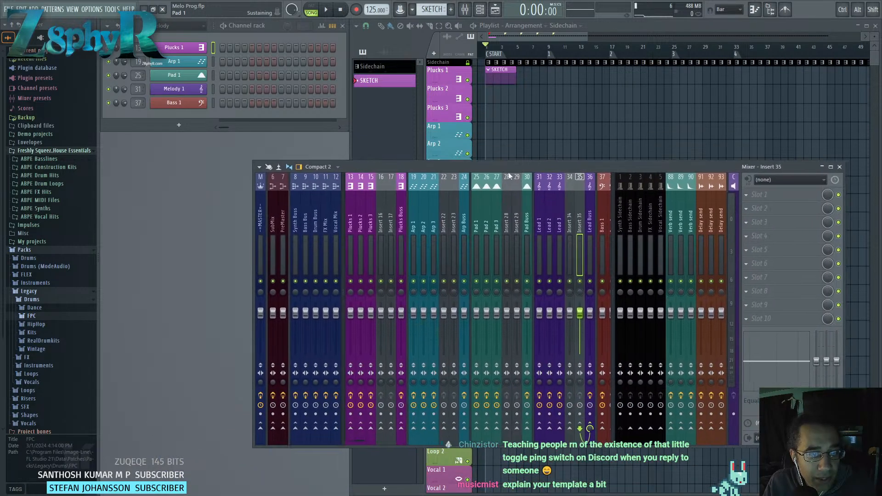
{"action": "left_click", "coordinate": [368, 209]}
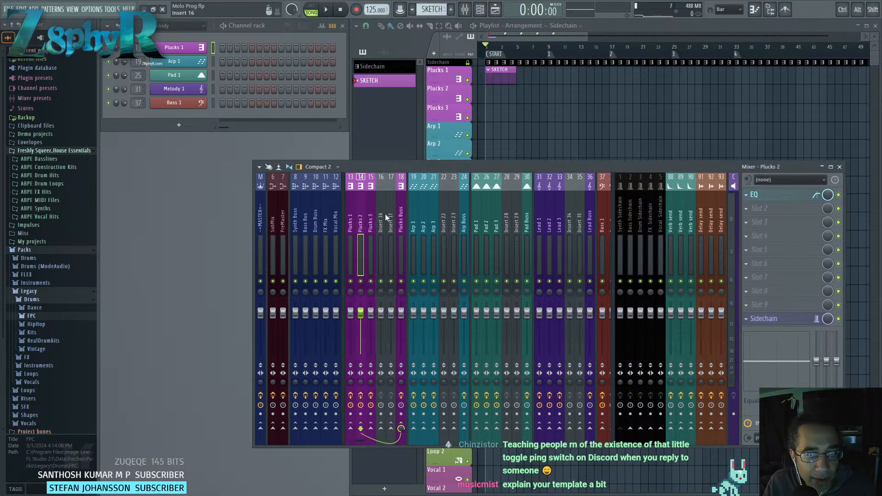
{"action": "left_click", "coordinate": [398, 216]}
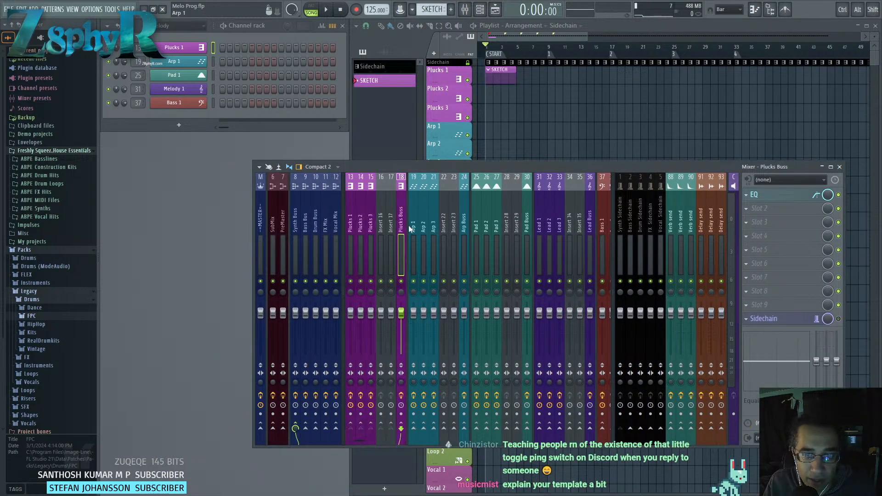
{"action": "left_click", "coordinate": [786, 195]}
{"action": "left_click", "coordinate": [367, 230]}
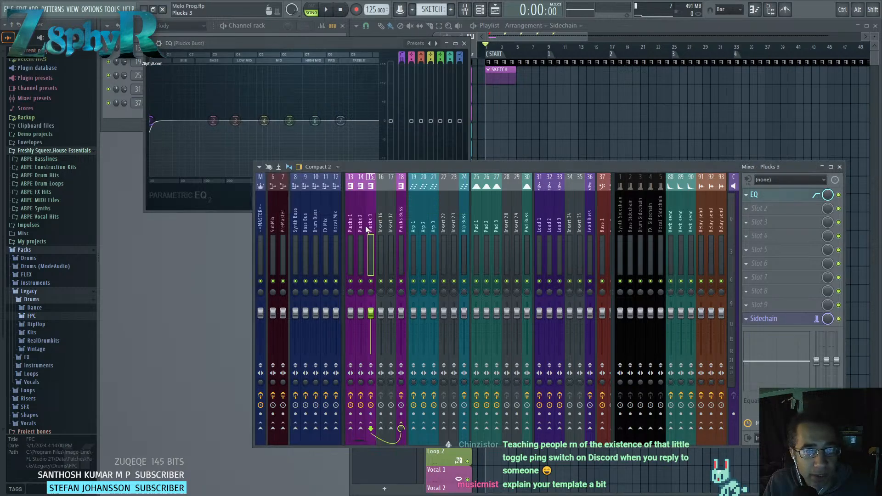
{"action": "left_click", "coordinate": [394, 212]}
{"action": "left_click", "coordinate": [464, 43]}
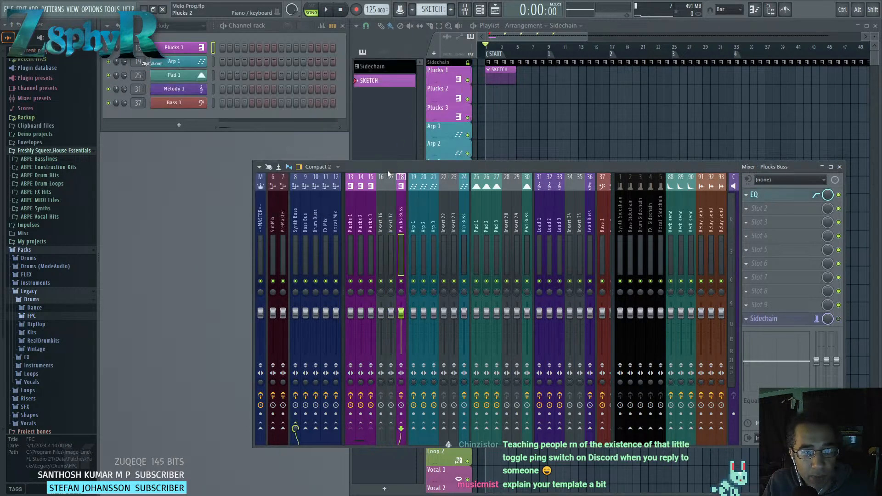
Examine the Sidechain limiter settings on the Plucks 1 and Plucks 2 mixer tracks.
{"action": "left_click", "coordinate": [369, 202]}
{"action": "left_click", "coordinate": [351, 207]}
{"action": "left_click", "coordinate": [766, 319]}
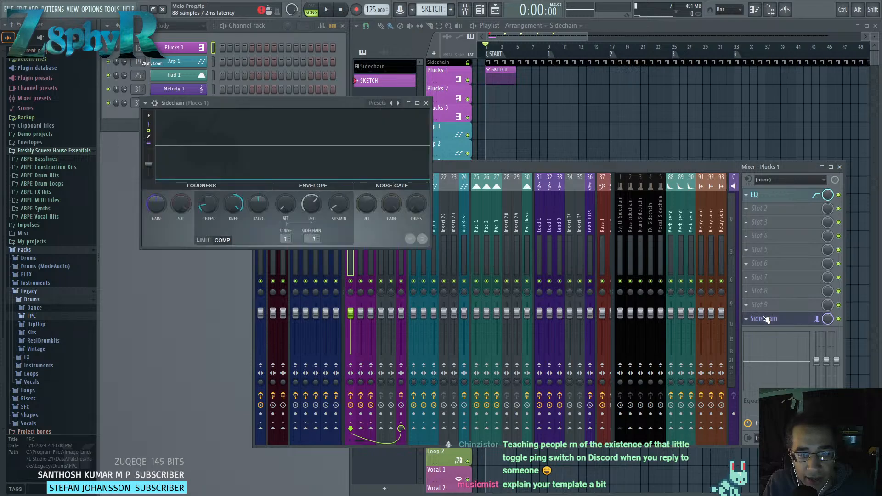
{"action": "left_click_drag", "start_coordinate": [344, 104], "coordinate": [376, 104]}
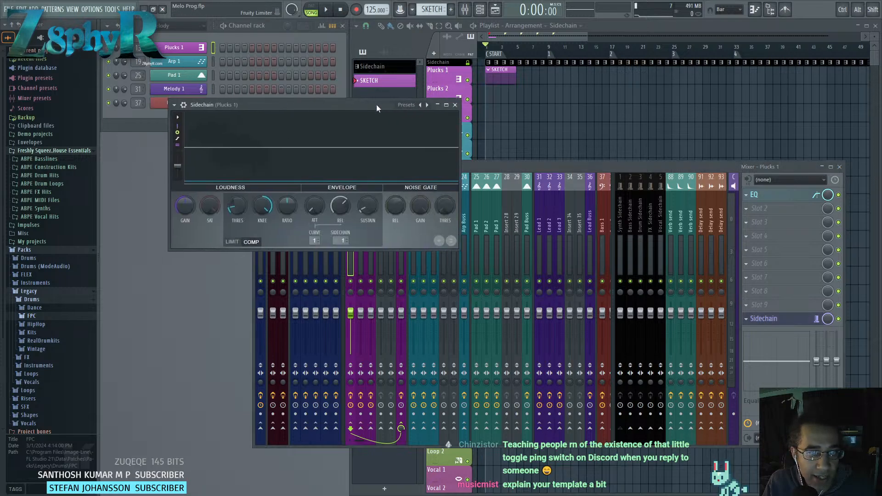
{"action": "left_click", "coordinate": [457, 103]}
{"action": "left_click", "coordinate": [360, 219]}
{"action": "left_click", "coordinate": [370, 216]}
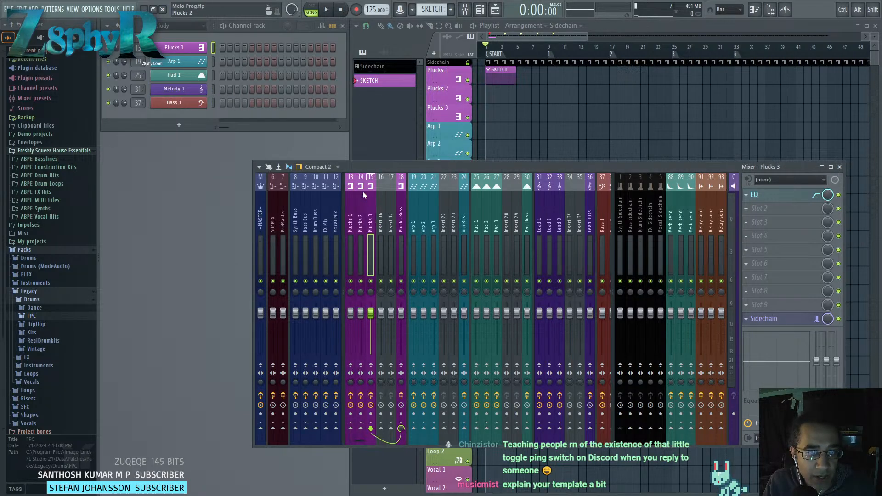
{"action": "left_click", "coordinate": [366, 227]}
{"action": "left_click", "coordinate": [777, 318]}
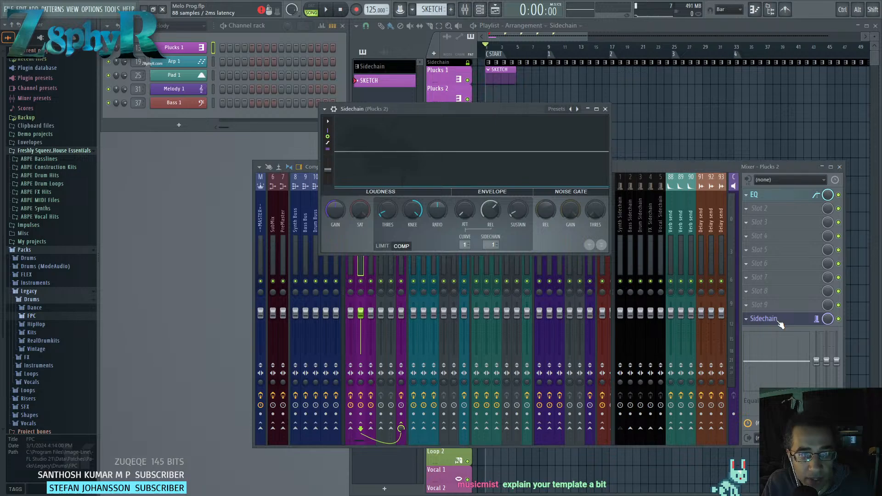
{"action": "left_click", "coordinate": [560, 113]}
Enlarge the Sidechain track in the playlist and view its pattern clips up close.
{"action": "scroll", "coordinate": [535, 98], "scroll_direction": "up", "scroll_amount": 4}
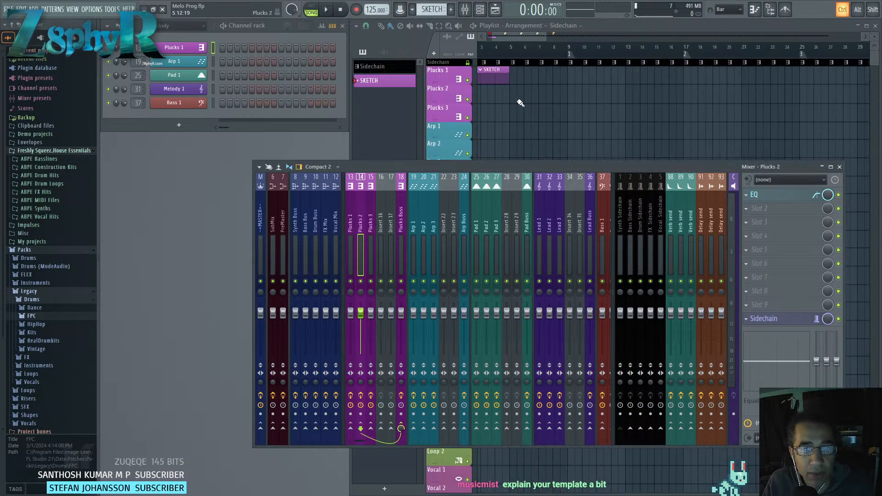
{"action": "scroll", "coordinate": [514, 102], "scroll_direction": "up", "scroll_amount": 2}
{"action": "left_click_drag", "start_coordinate": [519, 108], "coordinate": [669, 200]}
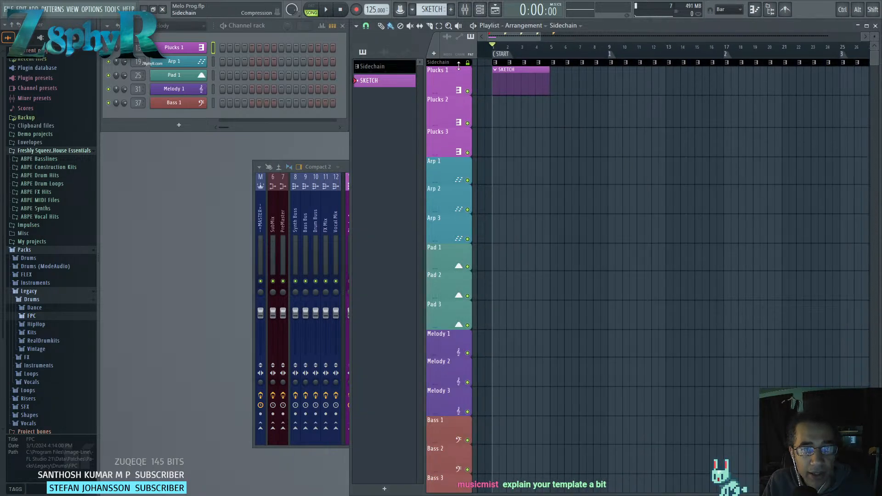
{"action": "left_click_drag", "start_coordinate": [460, 66], "coordinate": [476, 132]}
{"action": "scroll", "coordinate": [476, 134], "scroll_direction": "up", "scroll_amount": 1}
{"action": "double_click", "coordinate": [448, 70]}
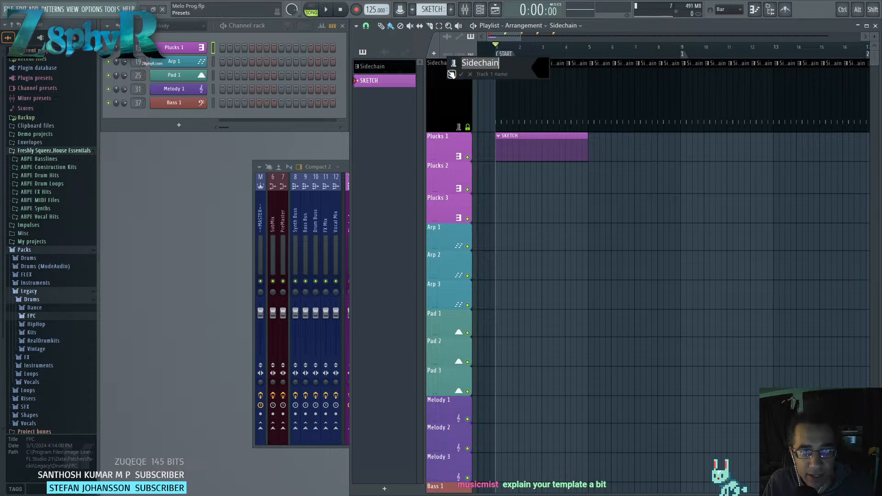
{"action": "left_click", "coordinate": [468, 76]}
{"action": "scroll", "coordinate": [447, 123], "scroll_direction": "up", "scroll_amount": 3}
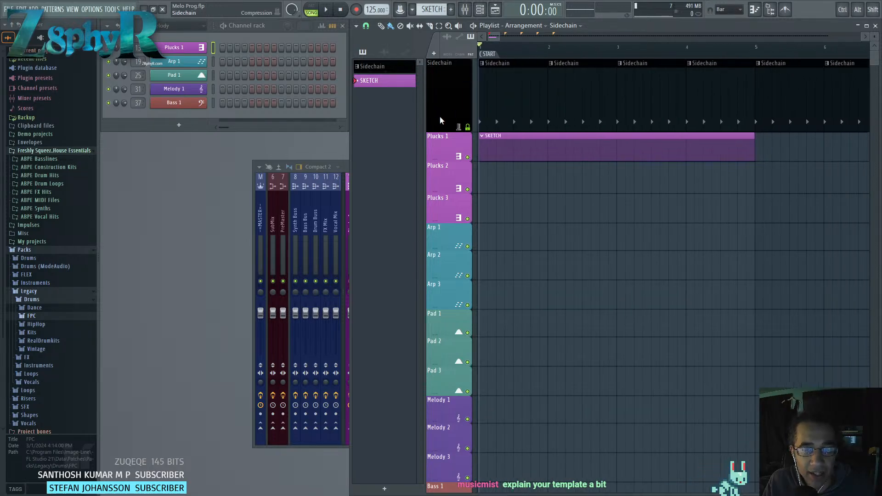
{"action": "left_click_drag", "start_coordinate": [451, 126], "coordinate": [450, 80]}
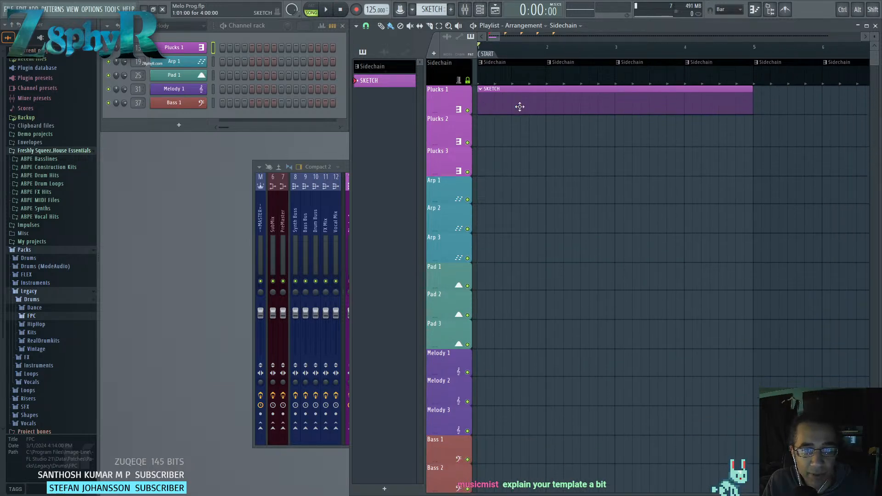
Examine the Sidechain pattern's notes, the sampler settings of channel 1 and its Synth Sidechain mixer track.
{"action": "double_click", "coordinate": [500, 75]}
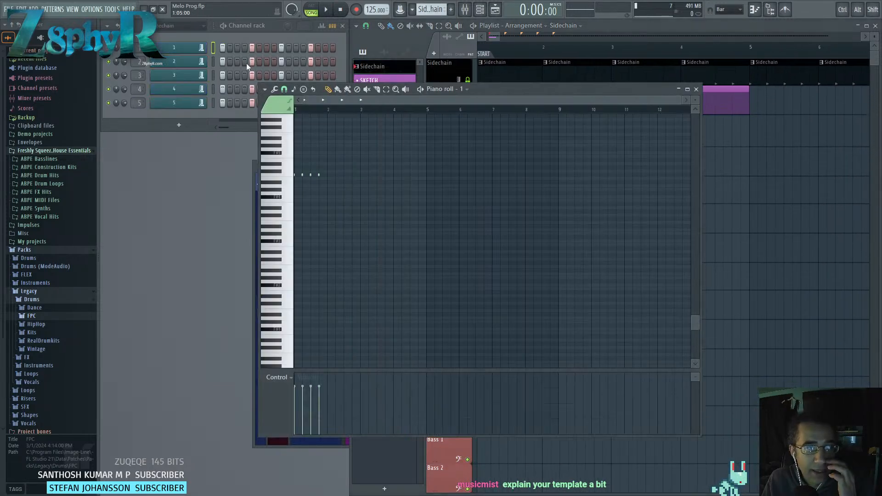
{"action": "left_click", "coordinate": [200, 49]}
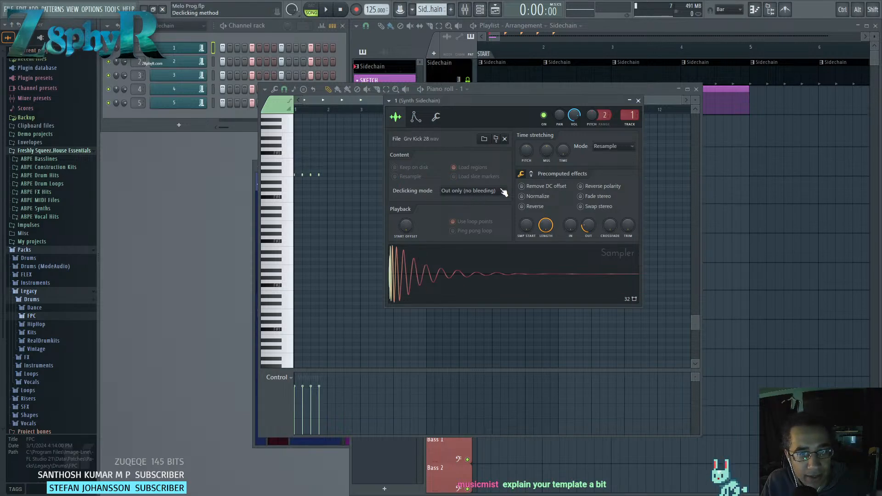
{"action": "key", "text": "F9"}
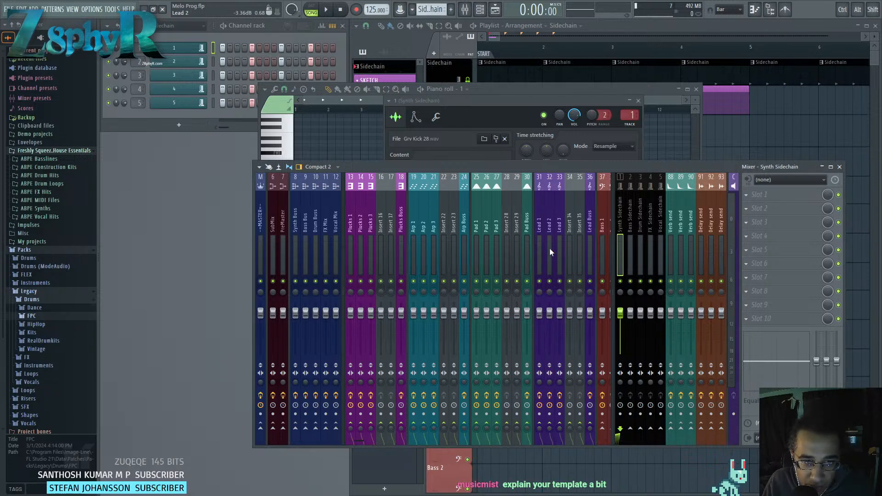
Compare the routing of Plucks 1 and Plucks 2 and check the Sidechain limiter on Plucks 2.
{"action": "left_click", "coordinate": [351, 221]}
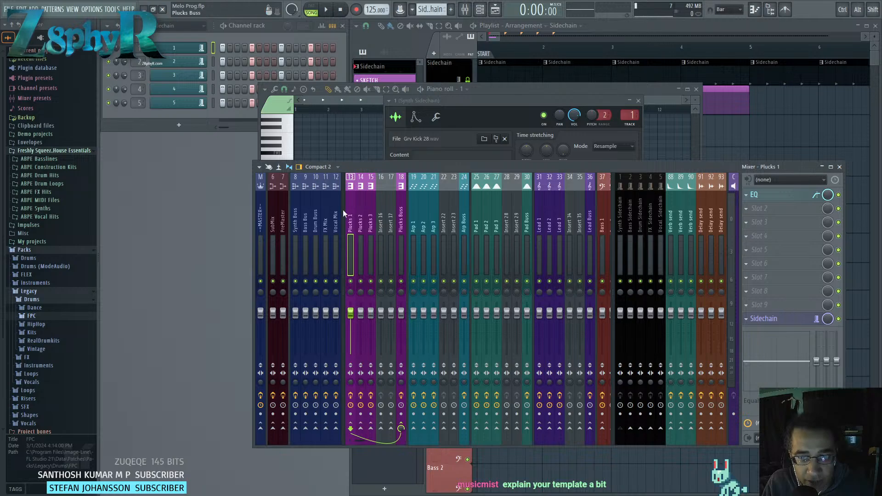
{"action": "left_click", "coordinate": [360, 220]}
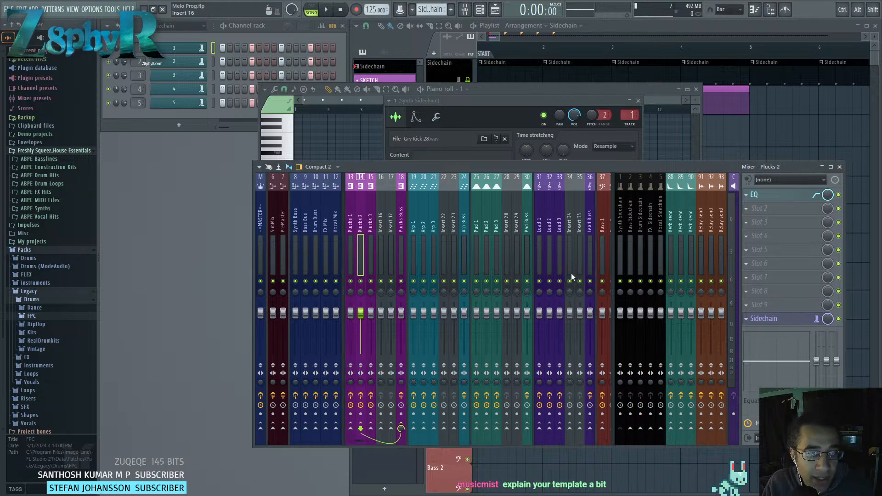
{"action": "left_click", "coordinate": [802, 322]}
{"action": "left_click_drag", "start_coordinate": [495, 111], "coordinate": [586, 108]}
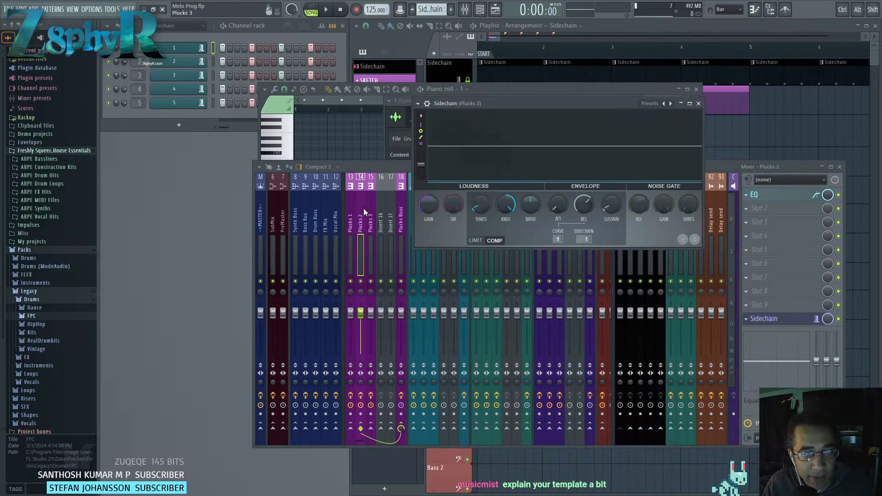
{"action": "left_click", "coordinate": [351, 211]}
{"action": "left_click", "coordinate": [698, 103]}
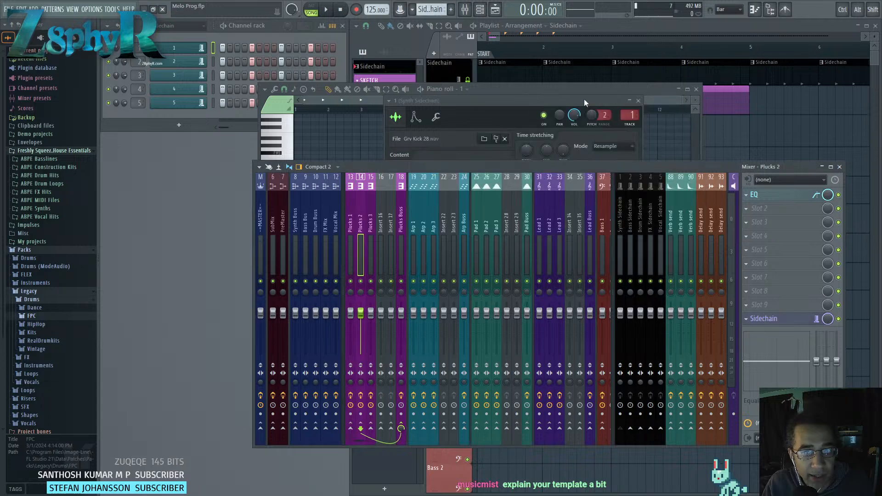
Clear the channel 1 sampler and piano roll windows from the workspace.
{"action": "left_click_drag", "start_coordinate": [584, 100], "coordinate": [607, 87]}
{"action": "left_click", "coordinate": [661, 87]}
{"action": "left_click_drag", "start_coordinate": [662, 88], "coordinate": [674, 86]}
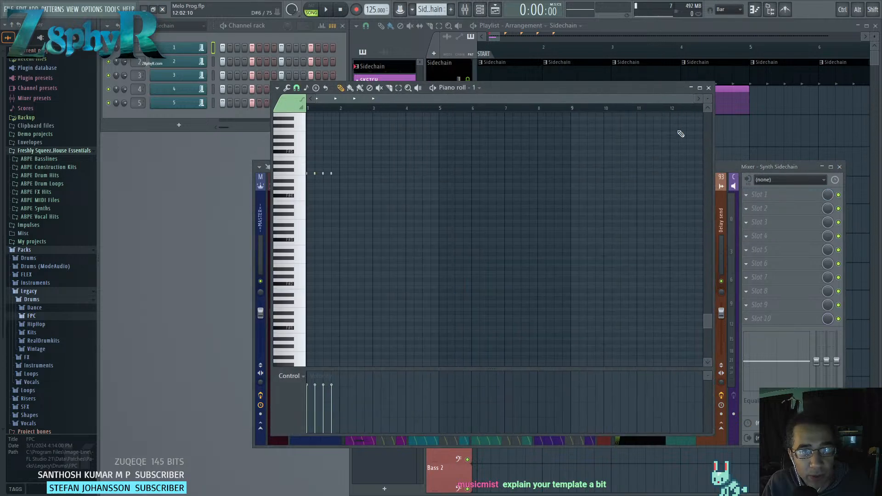
{"action": "left_click", "coordinate": [708, 88]}
Examine how the plucks and arp tracks are grouped in the mixer, and check the Arp Buss and Pad Buss routing.
{"action": "left_click", "coordinate": [380, 213]}
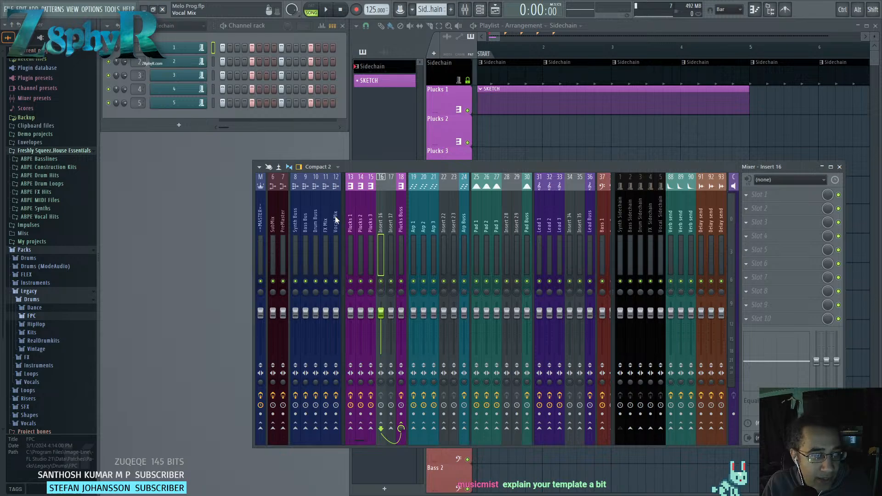
{"action": "left_click_drag", "start_coordinate": [352, 212], "coordinate": [441, 213]}
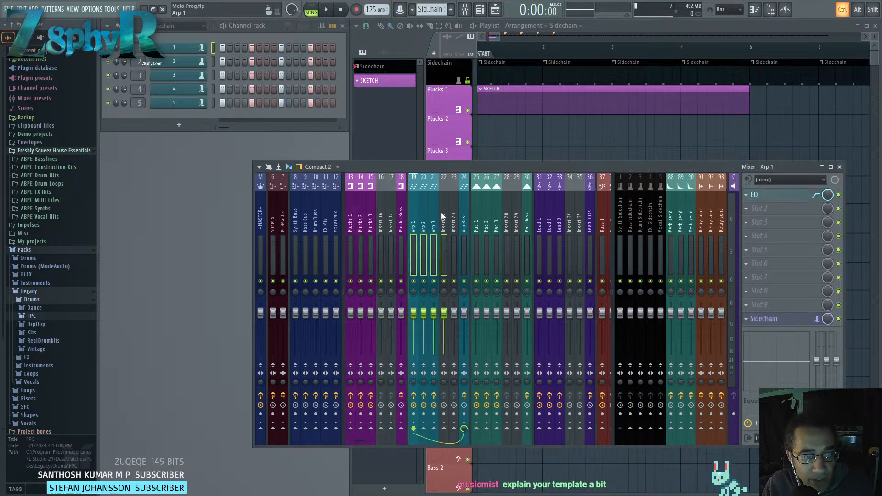
{"action": "left_click", "coordinate": [464, 219]}
{"action": "left_click", "coordinate": [526, 217]}
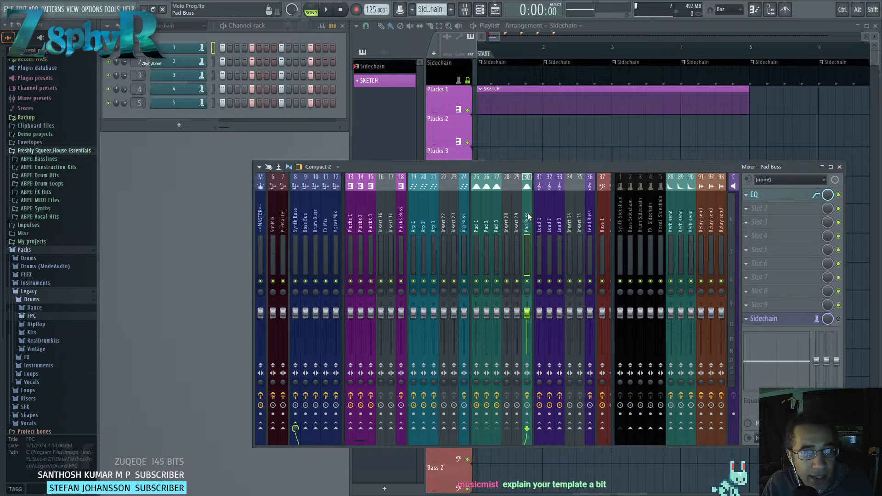
Check the routing of the Synth Buss and Bass Bus, and trace how the bass tracks feed the Bass Buss.
{"action": "left_click", "coordinate": [299, 213]}
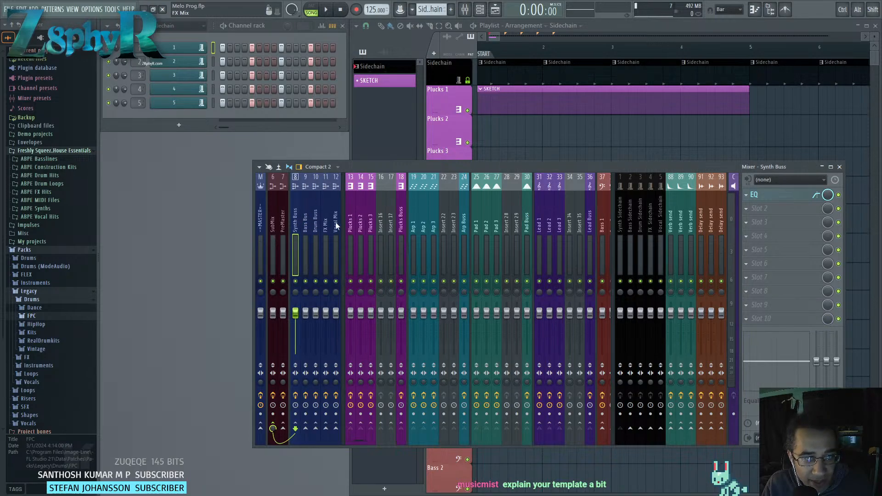
{"action": "left_click", "coordinate": [306, 216]}
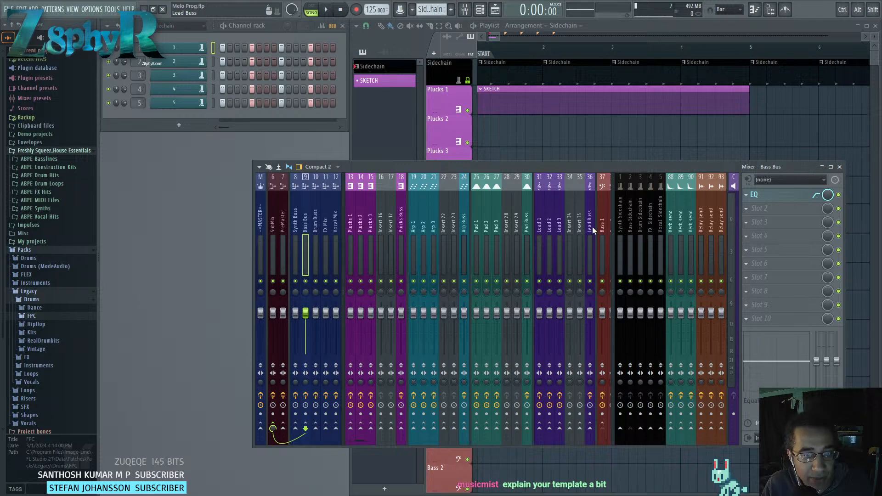
{"action": "scroll", "coordinate": [592, 227], "scroll_direction": "down", "scroll_amount": 5}
{"action": "scroll", "coordinate": [469, 221], "scroll_direction": "up", "scroll_amount": 3}
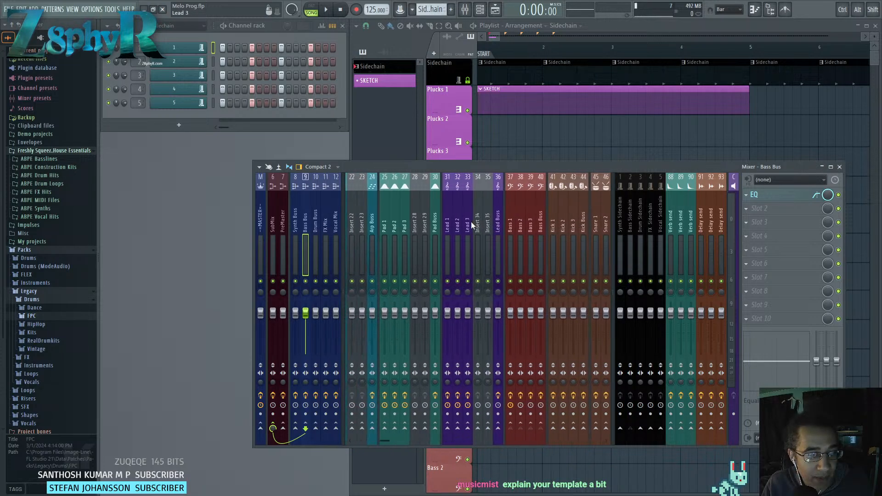
{"action": "left_click", "coordinate": [521, 222]}
{"action": "left_click", "coordinate": [536, 223]}
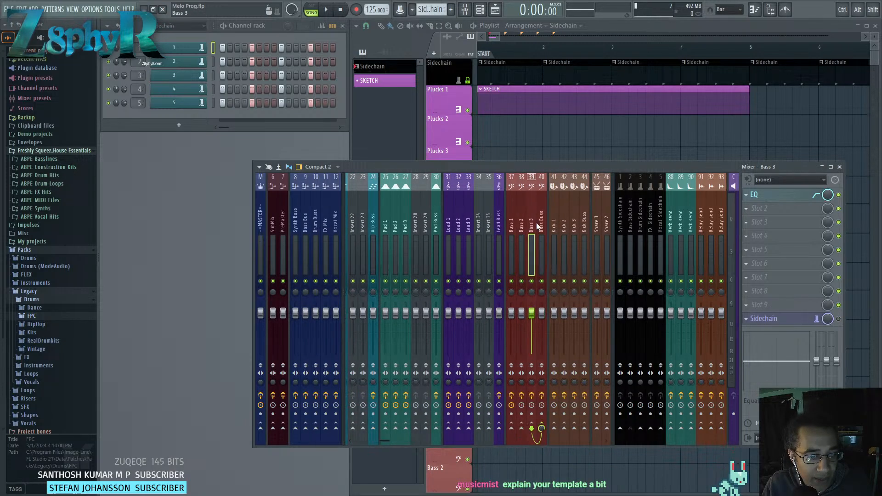
{"action": "left_click", "coordinate": [541, 225]}
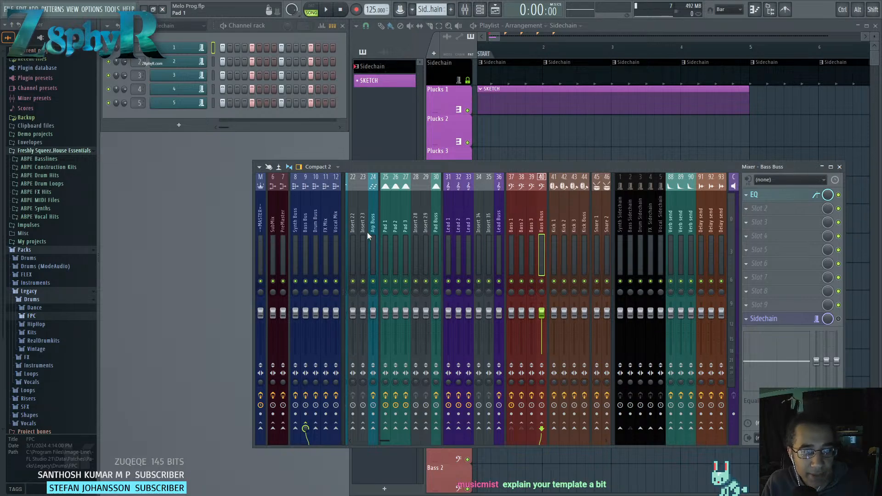
Inspect the Bass Buss EQ curve and review how the bass, lead, pad and pluck tracks are grouped in the mixer.
{"action": "left_click", "coordinate": [755, 195]}
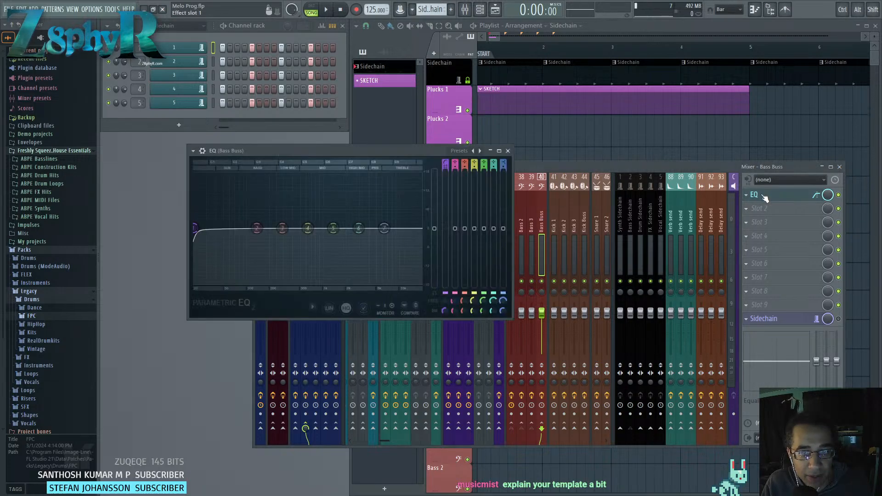
{"action": "left_click", "coordinate": [747, 208]}
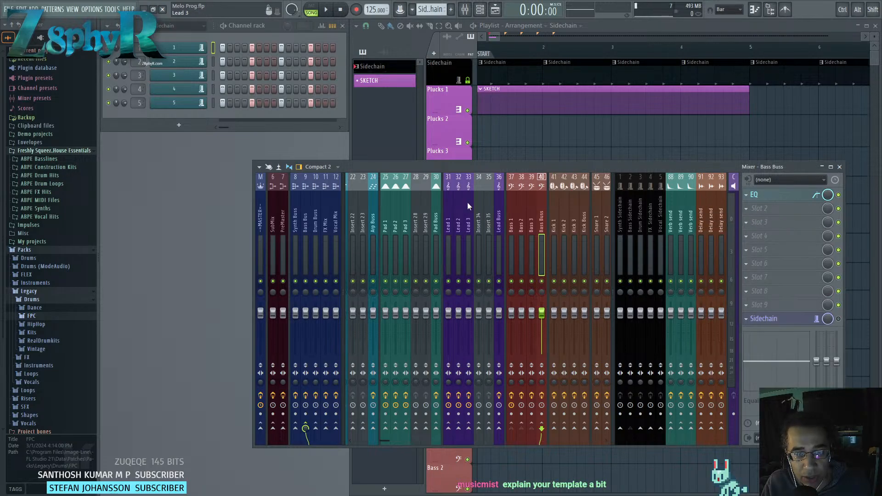
{"action": "left_click_drag", "start_coordinate": [509, 215], "coordinate": [533, 218]}
{"action": "left_click", "coordinate": [542, 227]}
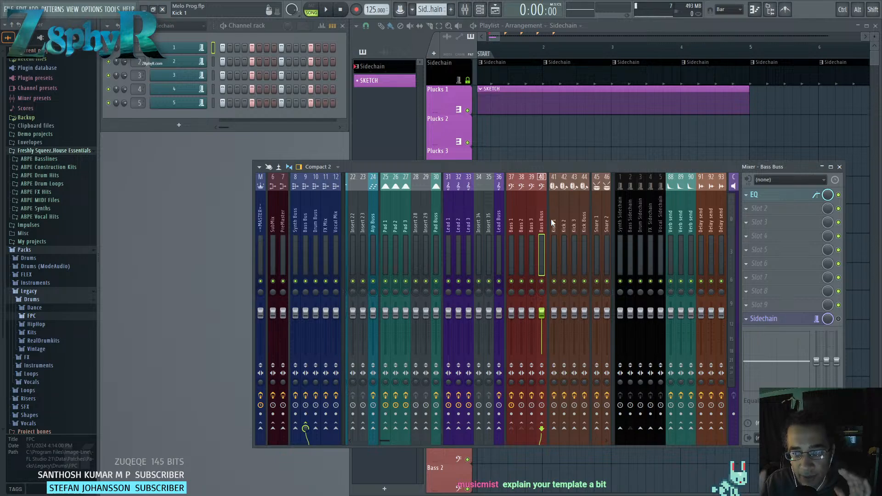
{"action": "scroll", "coordinate": [513, 188], "scroll_direction": "left", "scroll_amount": 2}
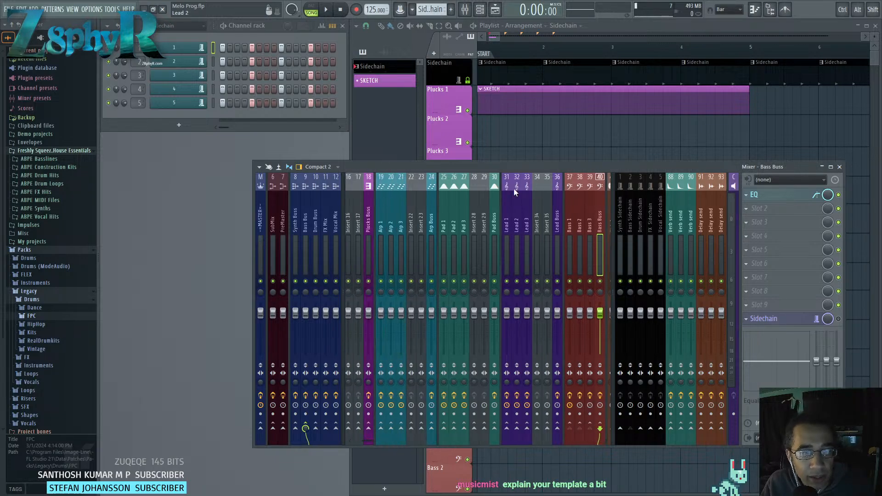
{"action": "scroll", "coordinate": [532, 204], "scroll_direction": "right", "scroll_amount": 5}
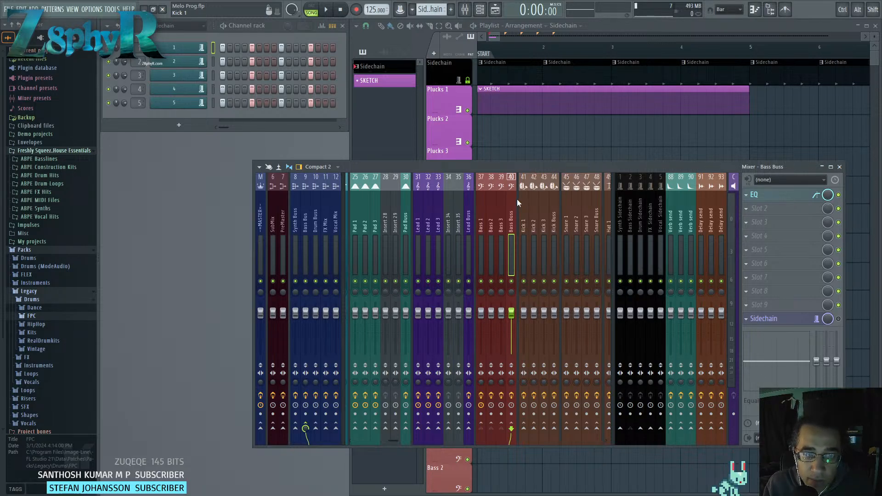
{"action": "scroll", "coordinate": [517, 199], "scroll_direction": "left", "scroll_amount": 12}
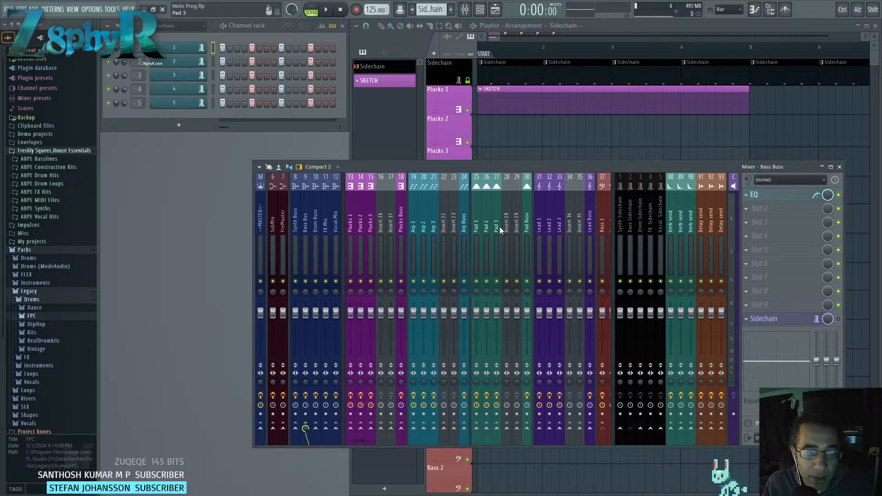
Move the Plucks Buss track directly after Plucks 3, ahead of the two empty inserts in the plucks group.
{"action": "left_click_drag", "start_coordinate": [355, 215], "coordinate": [368, 222]}
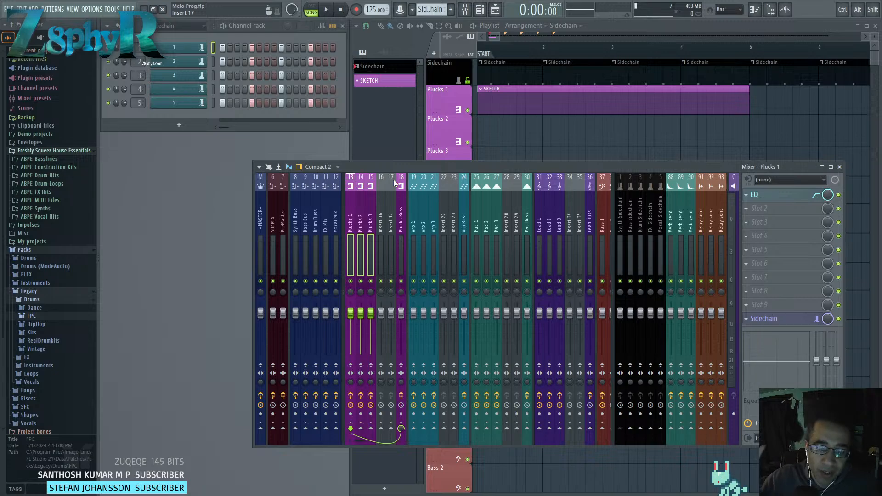
{"action": "left_click", "coordinate": [389, 219]}
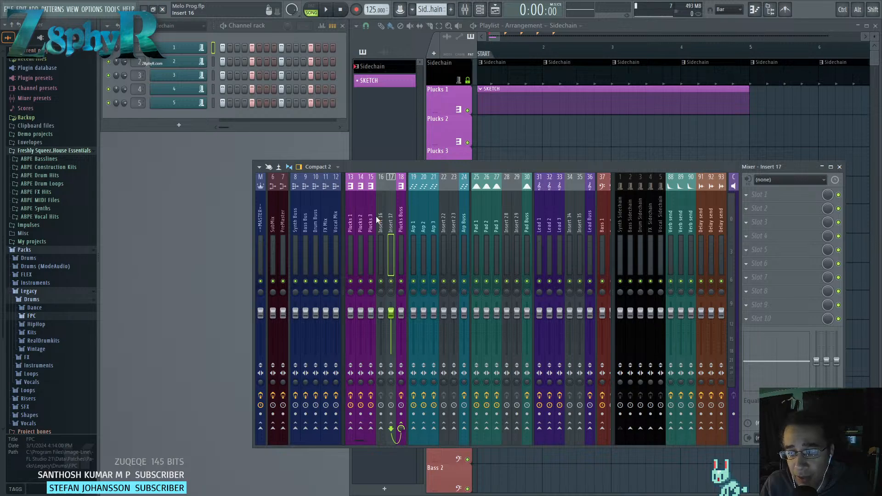
{"action": "left_click", "coordinate": [401, 219]}
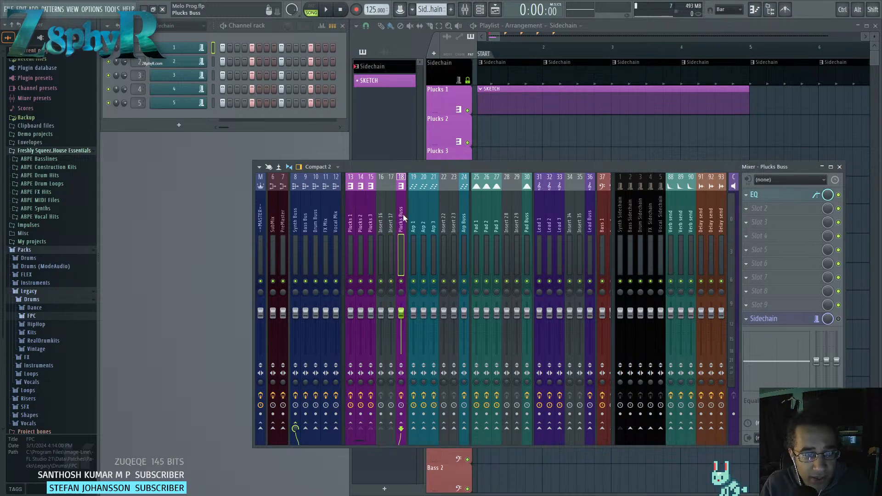
{"action": "key", "text": "alt+Left"}
{"action": "key", "text": "alt+Left"}
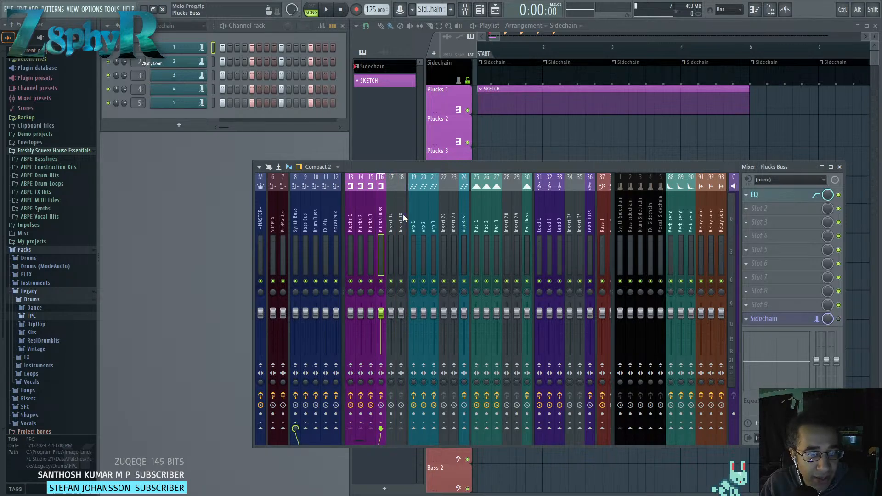
Load the Default mixer track state on Insert 17 and route it to the Master instead of the Plucks Buss.
{"action": "key", "text": "Right"}
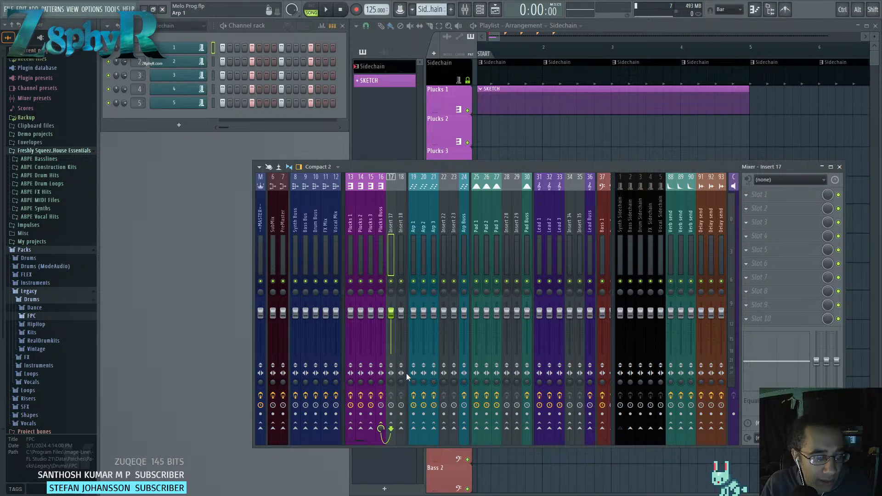
{"action": "right_click", "coordinate": [391, 176]}
{"action": "mouse_move", "coordinate": [462, 231]}
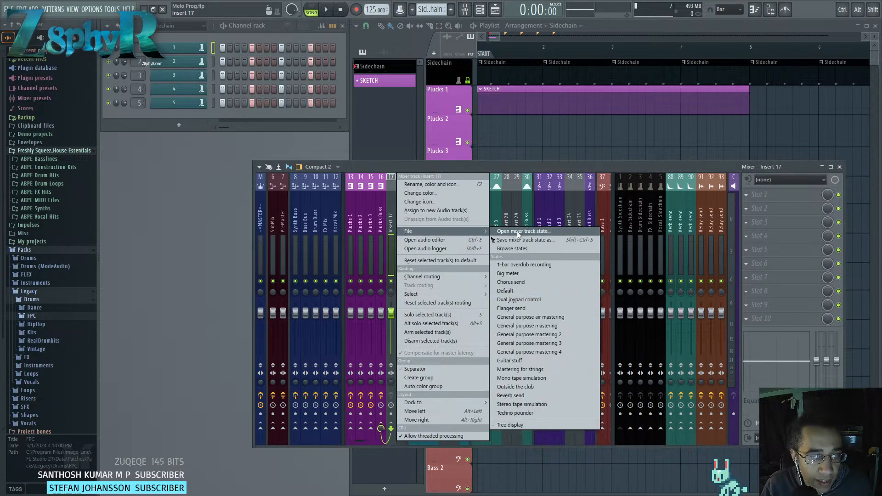
{"action": "left_click", "coordinate": [527, 289]}
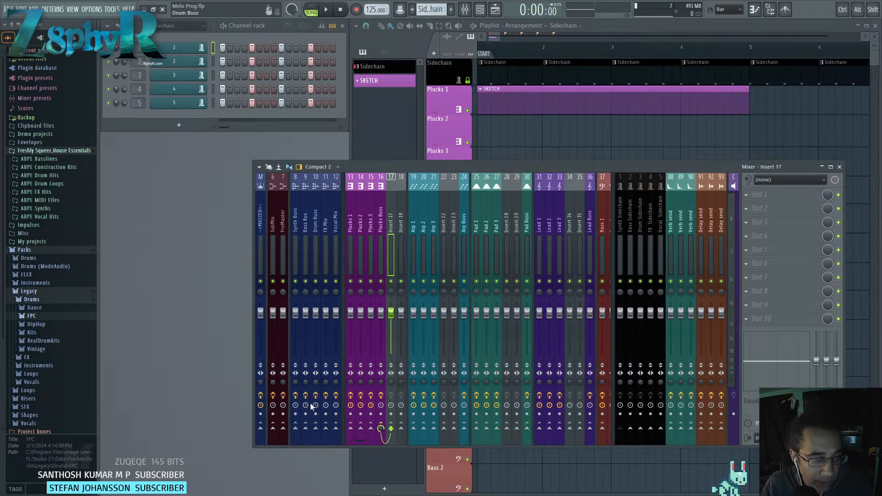
{"action": "left_click", "coordinate": [261, 428]}
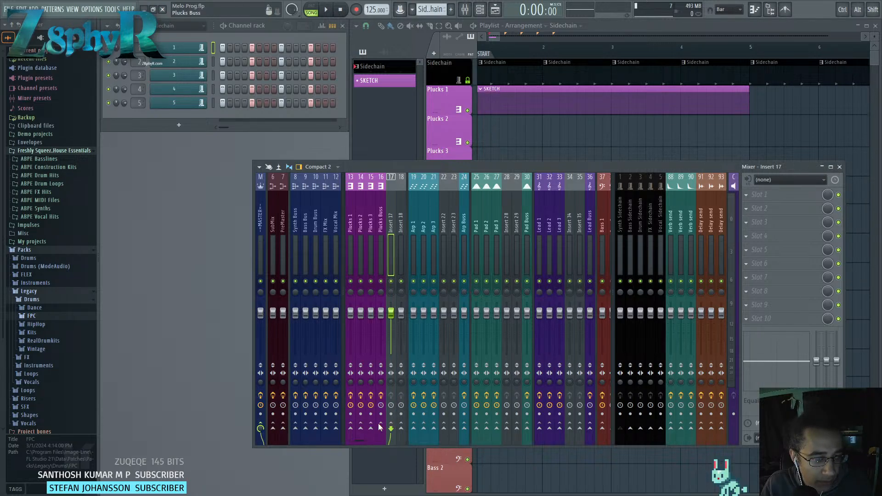
Remove Insert 18's send to the Plucks Buss and route it directly to the Master.
{"action": "left_click", "coordinate": [400, 321]}
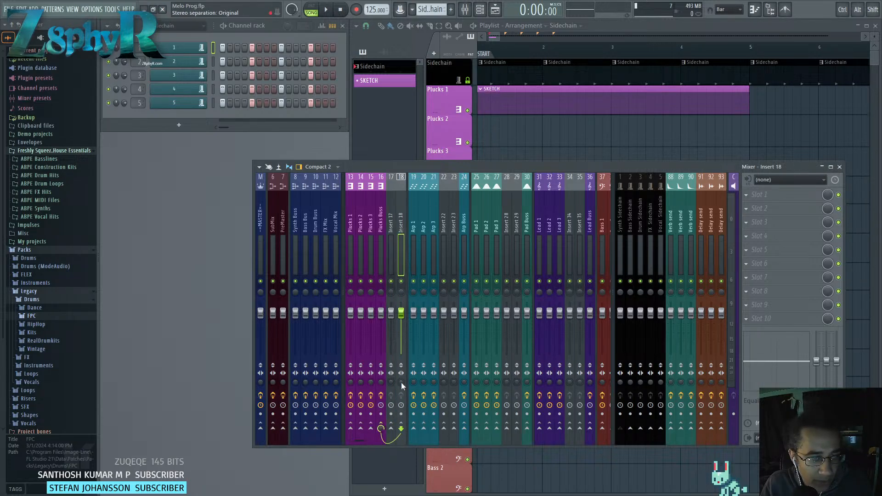
{"action": "right_click", "coordinate": [401, 429]}
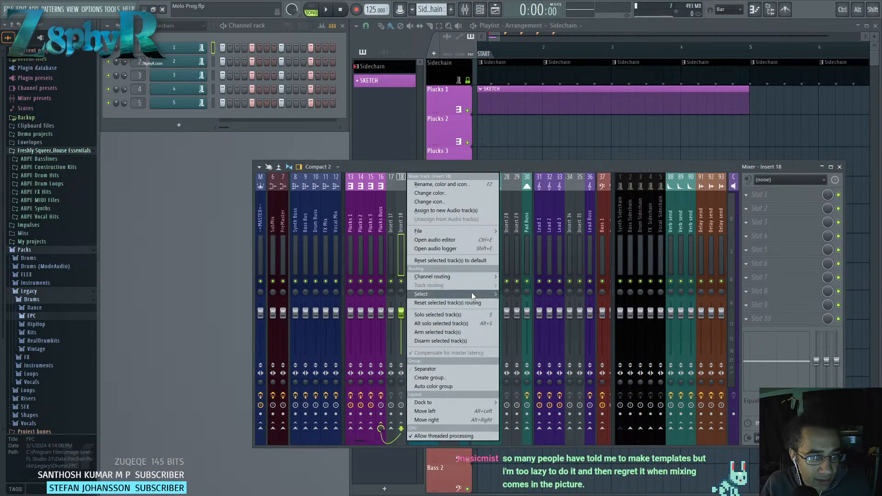
{"action": "left_click", "coordinate": [402, 249]}
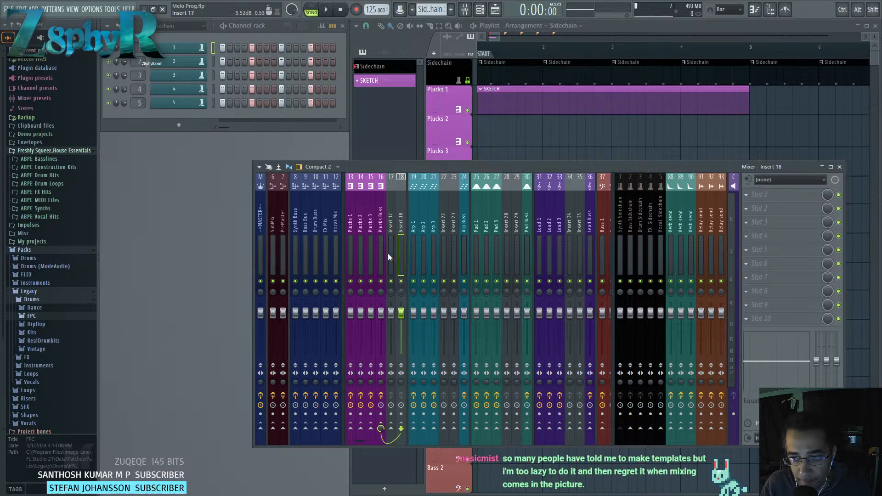
{"action": "left_click", "coordinate": [381, 423]}
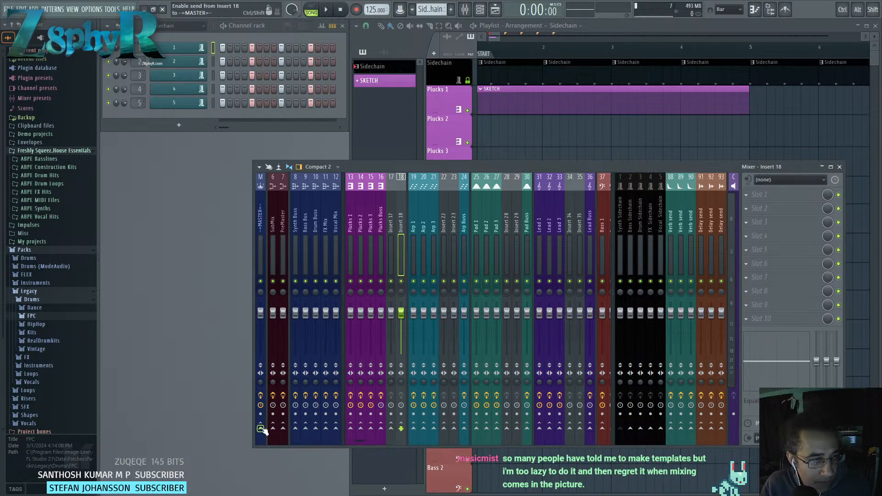
{"action": "left_click", "coordinate": [261, 429]}
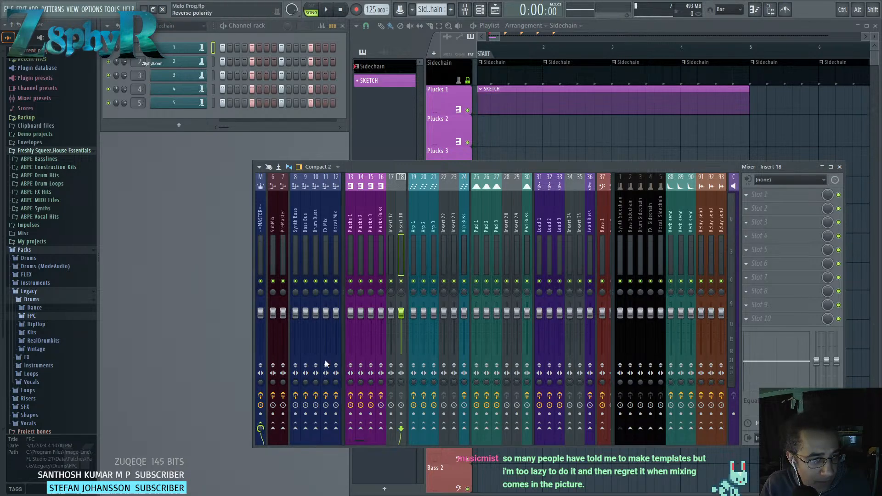
Move the two empty inserts following the Plucks Buss together past all instrument, drum, vocal and effect groups, beyond the SFX Buss.
{"action": "left_click", "coordinate": [388, 227], "text": "ctrl"}
{"action": "key", "text": "alt+Right"}
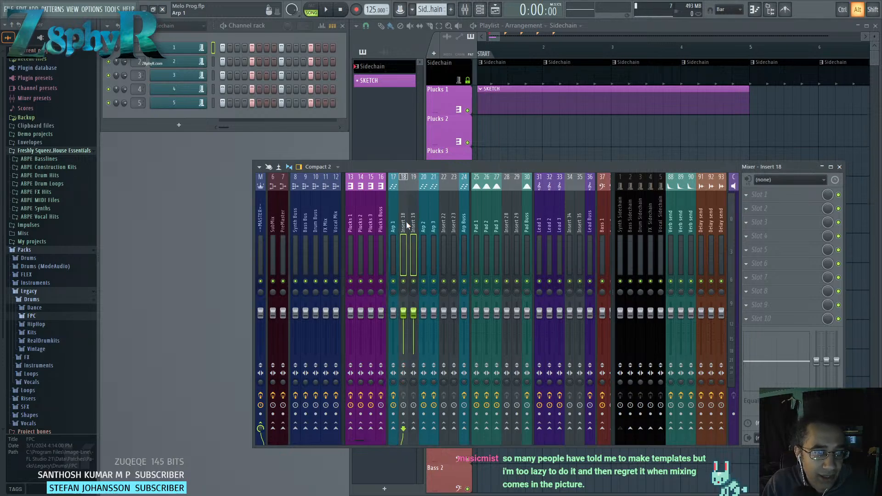
{"action": "key", "text": "alt+Right"}
{"action": "key", "text": "alt+Right"}
{"action": "key", "text": "alt+Right"}
{"action": "key", "text": "alt+Right"}
{"action": "key", "text": "alt+Right"}
{"action": "key", "text": "alt+Right"}
{"action": "key", "text": "alt+Right"}
{"action": "key", "text": "alt+Right"}
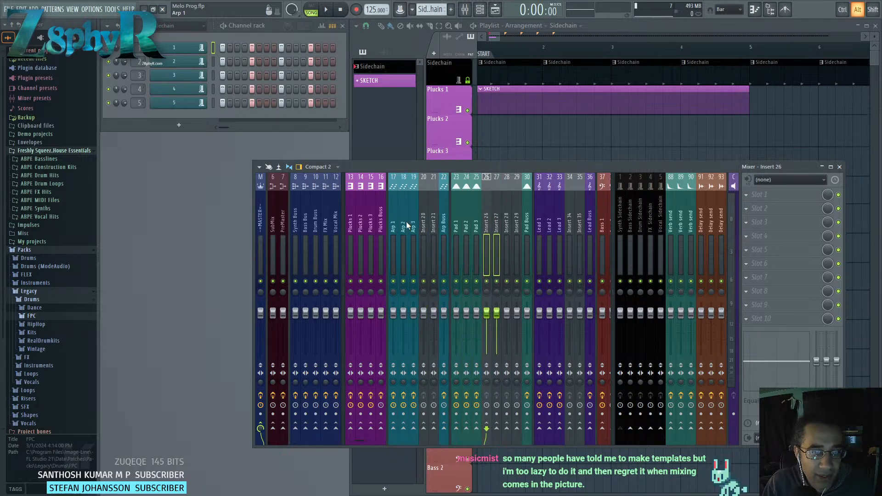
{"action": "key", "text": "alt+Right"}
{"action": "key", "text": "alt+Right"}
{"action": "key", "text": "alt+Right"}
{"action": "key", "text": "alt+Right"}
{"action": "key", "text": "alt+Right"}
{"action": "key", "text": "alt+Right"}
{"action": "key", "text": "alt+Right"}
{"action": "key", "text": "alt+Right"}
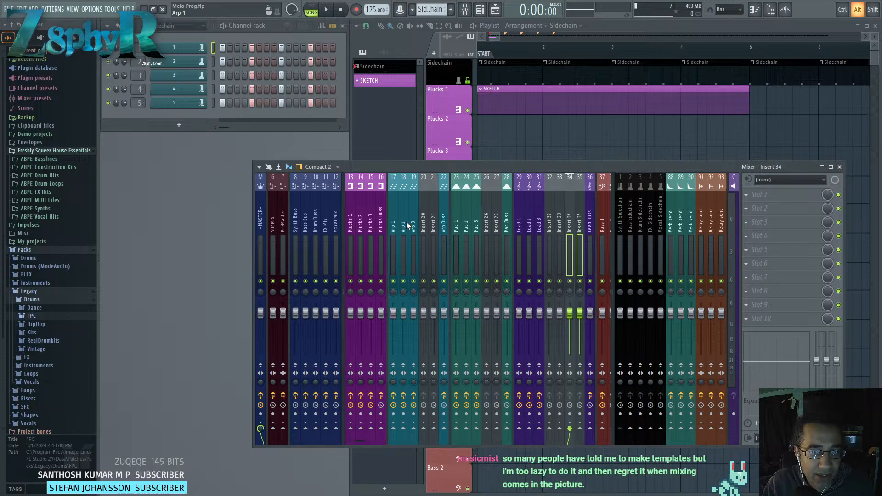
{"action": "key", "text": "alt+Right"}
{"action": "key", "text": "alt+Right"}
{"action": "key", "text": "alt+Right"}
{"action": "key", "text": "alt+Right"}
{"action": "key", "text": "alt+Right"}
{"action": "key", "text": "alt+Right"}
{"action": "key", "text": "alt+Right"}
{"action": "key", "text": "alt+Right"}
{"action": "key", "text": "alt+Right"}
{"action": "key", "text": "alt+Right"}
{"action": "key", "text": "alt+Right"}
{"action": "key", "text": "alt+Right"}
{"action": "key", "text": "alt+Right"}
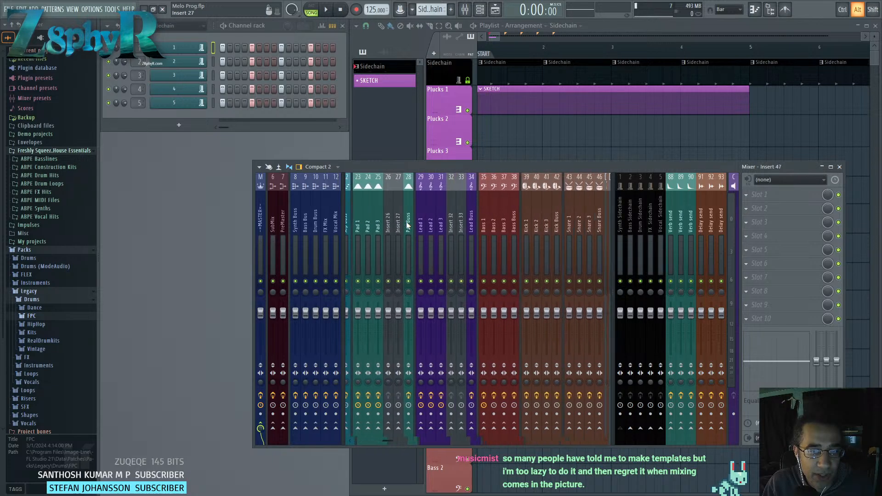
{"action": "key", "text": "alt+Right"}
{"action": "key", "text": "alt+Right"}
{"action": "key", "text": "alt+Right"}
{"action": "key", "text": "alt+Right"}
{"action": "key", "text": "alt+Right"}
{"action": "key", "text": "alt+Right"}
{"action": "key", "text": "alt+Right"}
{"action": "key", "text": "alt+Right"}
{"action": "key", "text": "alt+Right"}
{"action": "key", "text": "alt+Right"}
{"action": "key", "text": "alt+Right"}
{"action": "key", "text": "alt+Right"}
{"action": "key", "text": "alt+Right"}
{"action": "key", "text": "alt+Right"}
{"action": "key", "text": "alt+Right"}
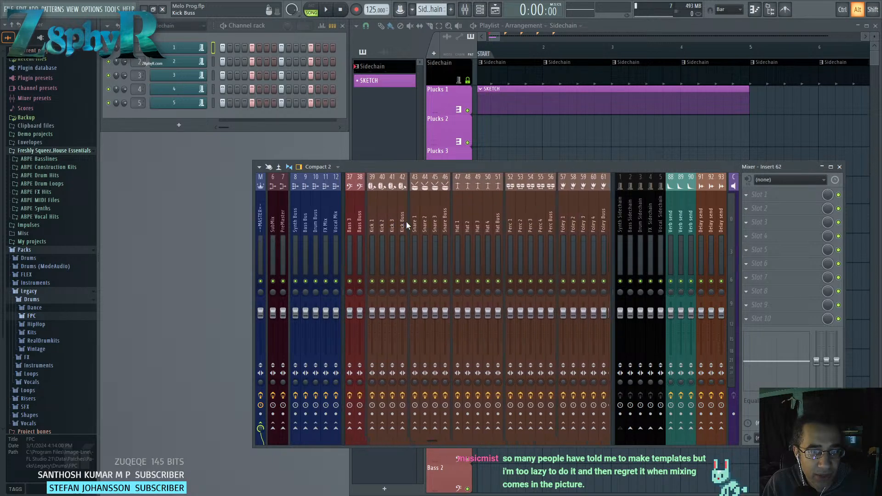
{"action": "key", "text": "alt+Right"}
{"action": "key", "text": "alt+Right"}
{"action": "key", "text": "alt+Right"}
{"action": "key", "text": "alt+Right"}
{"action": "key", "text": "alt+Right"}
{"action": "key", "text": "alt+Right"}
{"action": "key", "text": "alt+Right"}
{"action": "key", "text": "alt+Right"}
{"action": "key", "text": "alt+Right"}
{"action": "key", "text": "alt+Right"}
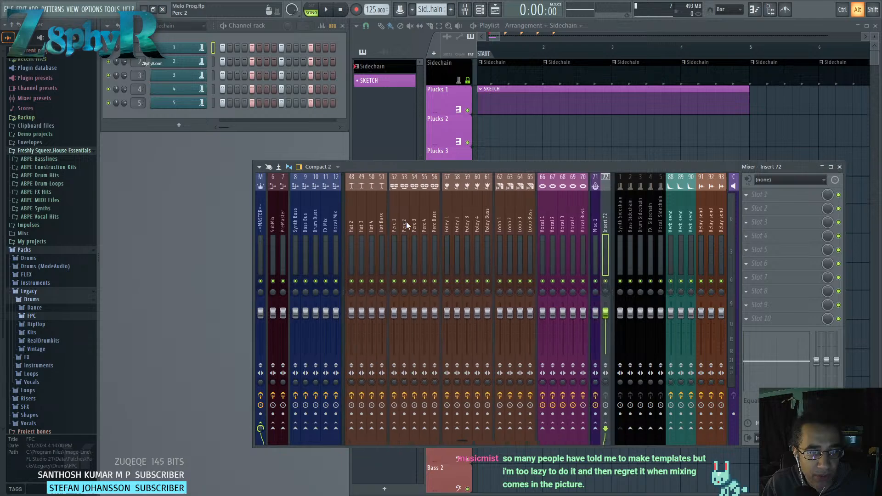
{"action": "key", "text": "alt+Right"}
{"action": "key", "text": "alt+Right"}
{"action": "key", "text": "alt+Right"}
{"action": "key", "text": "alt+Right"}
{"action": "key", "text": "alt+Right"}
{"action": "key", "text": "alt+Right"}
{"action": "key", "text": "alt+Right"}
{"action": "key", "text": "alt+Right"}
{"action": "key", "text": "alt+Right"}
{"action": "key", "text": "alt+Right"}
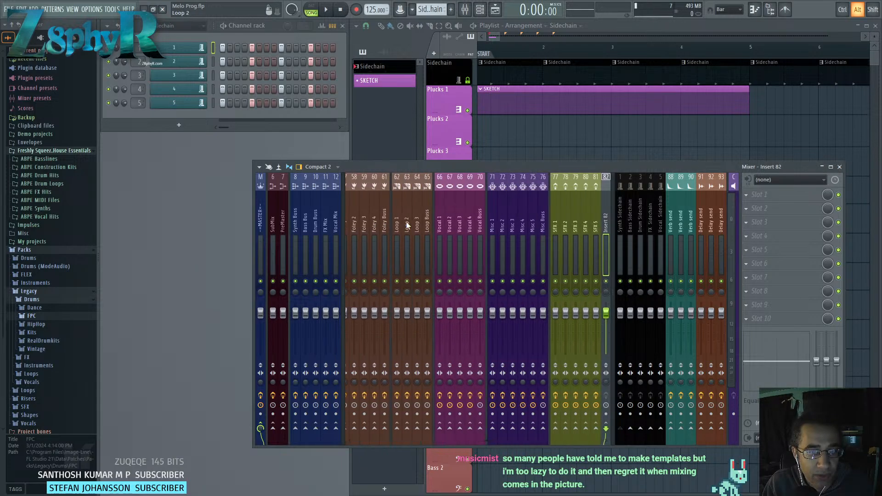
{"action": "key", "text": "alt+Right"}
{"action": "key", "text": "alt+Right"}
{"action": "key", "text": "alt+Right"}
{"action": "key", "text": "alt+Right"}
{"action": "key", "text": "alt+Right"}
{"action": "key", "text": "alt+Right"}
{"action": "key", "text": "alt+Right"}
{"action": "key", "text": "alt+Right"}
{"action": "key", "text": "alt+Right"}
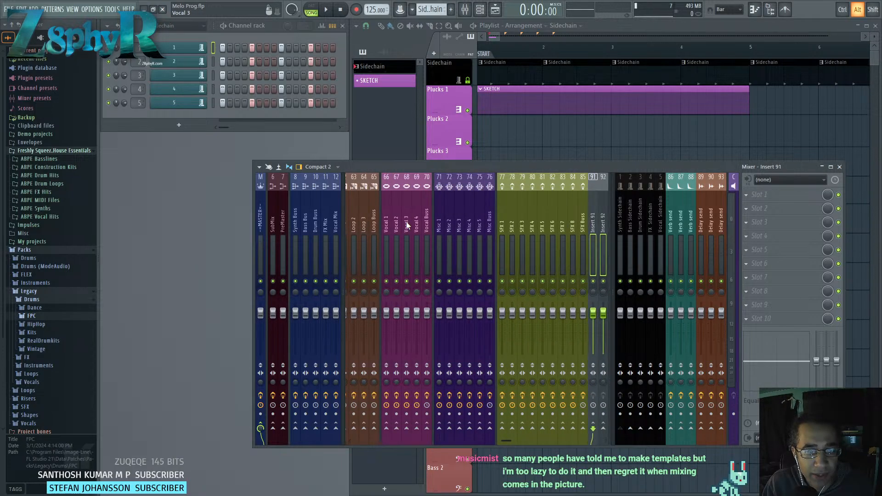
{"action": "key", "text": "alt+Right"}
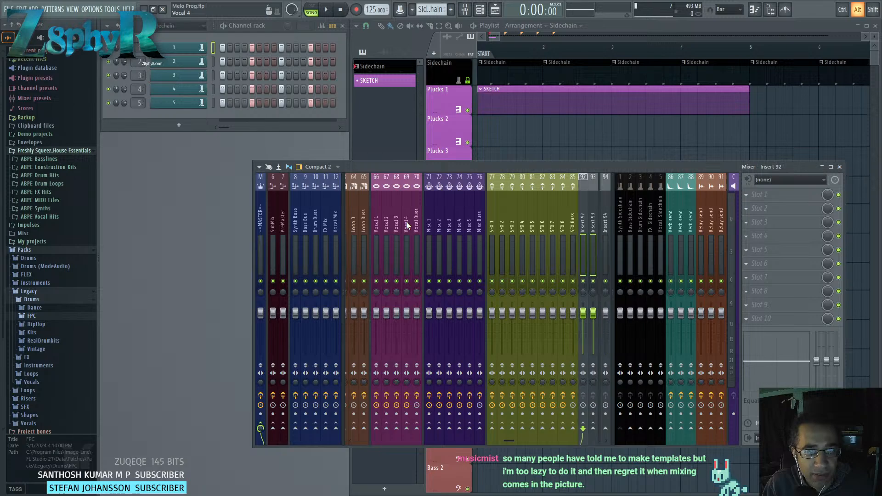
{"action": "key", "text": "alt+Right"}
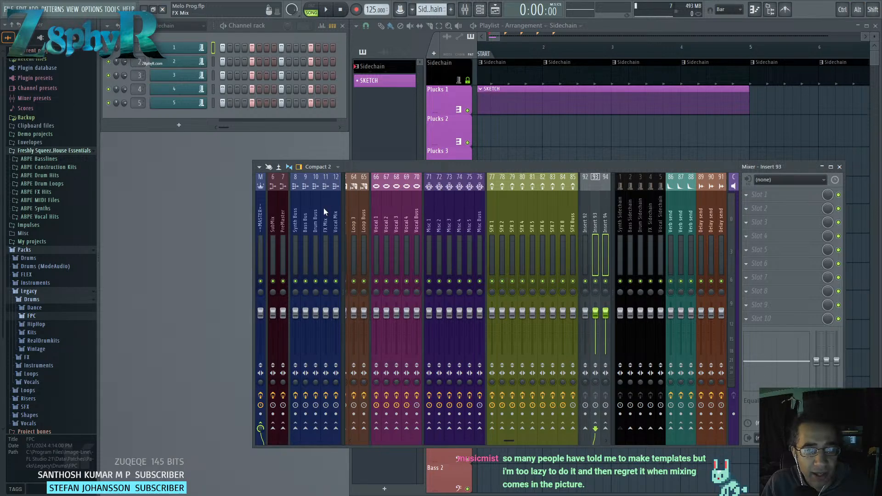
{"action": "scroll", "coordinate": [478, 215], "scroll_direction": "down", "scroll_amount": 5}
{"action": "scroll", "coordinate": [478, 214], "scroll_direction": "down", "scroll_amount": 3}
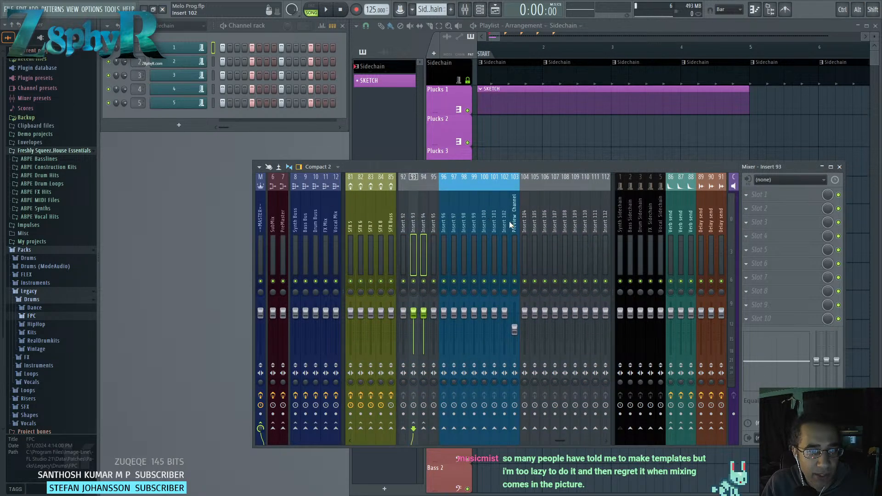
Raise the Preview Channel's fader to match the level of the neighbouring empty inserts.
{"action": "left_click_drag", "start_coordinate": [515, 329], "coordinate": [515, 313]}
{"action": "double_click", "coordinate": [514, 214]}
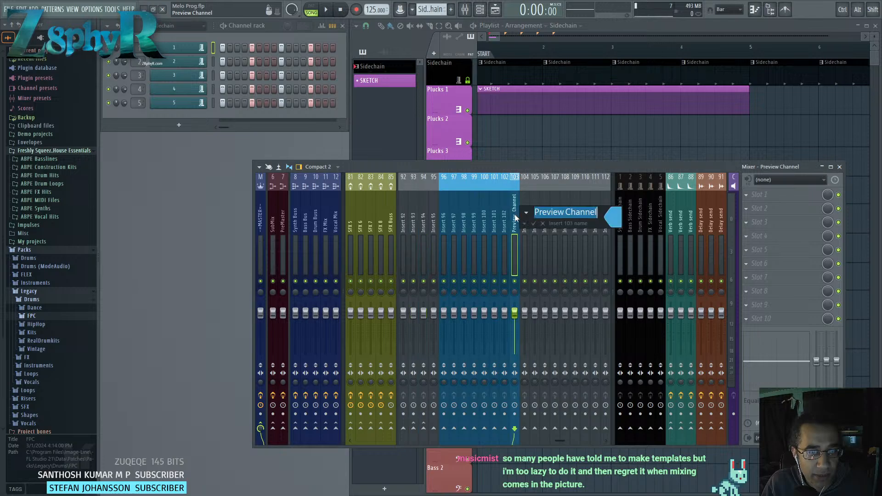
{"action": "left_click", "coordinate": [546, 223]}
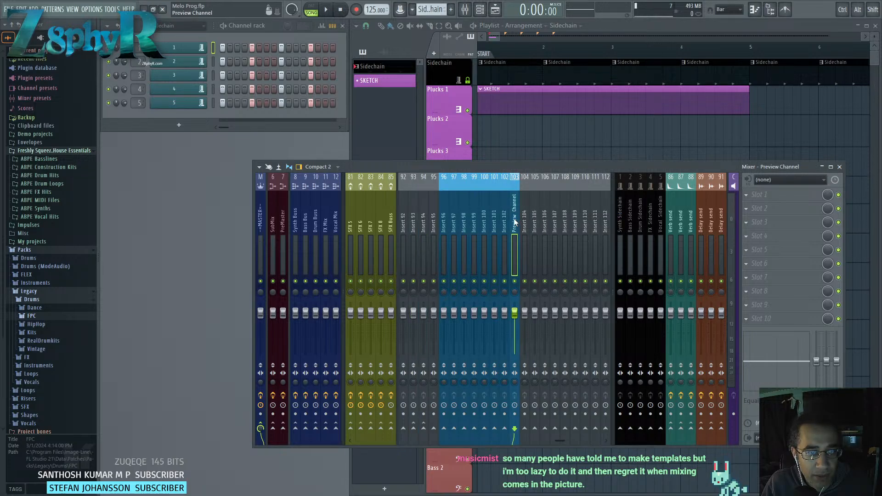
Move the Preview Channel track past all the empty inserts to mixer position 125.
{"action": "key", "text": "alt+Right"}
{"action": "key", "text": "alt+Right"}
{"action": "key", "text": "alt+Right"}
{"action": "key", "text": "alt+Right"}
{"action": "key", "text": "alt+Right"}
{"action": "key", "text": "alt+Right"}
{"action": "key", "text": "alt+Right"}
{"action": "key", "text": "alt+Right"}
{"action": "key", "text": "alt+Right"}
{"action": "key", "text": "alt+Right"}
{"action": "key", "text": "alt+Right"}
{"action": "key", "text": "alt+Right"}
{"action": "key", "text": "alt+Right"}
{"action": "key", "text": "alt+Right"}
{"action": "key", "text": "alt+Right"}
{"action": "key", "text": "alt+Right"}
{"action": "key", "text": "alt+Right"}
{"action": "key", "text": "alt+Right"}
{"action": "key", "text": "alt+Right"}
{"action": "key", "text": "alt+Right"}
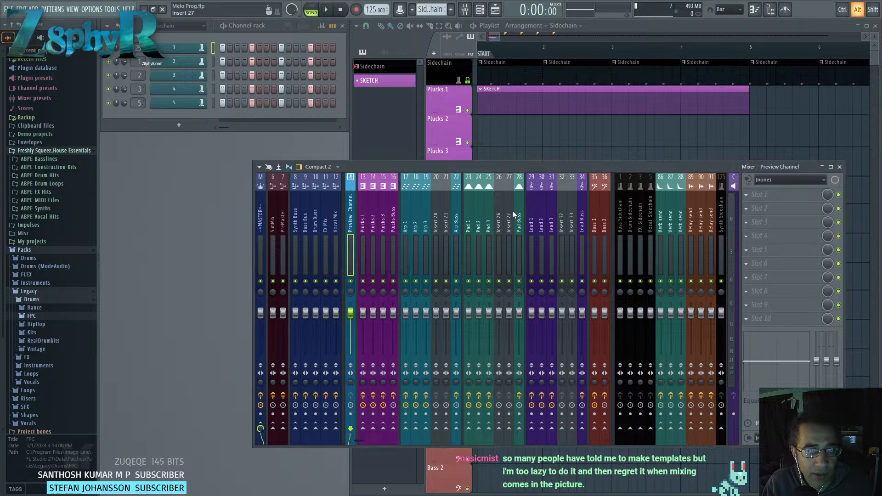
{"action": "key", "text": "alt+Left"}
{"action": "key", "text": "alt+Left"}
{"action": "key", "text": "alt+Left"}
{"action": "key", "text": "alt+Left"}
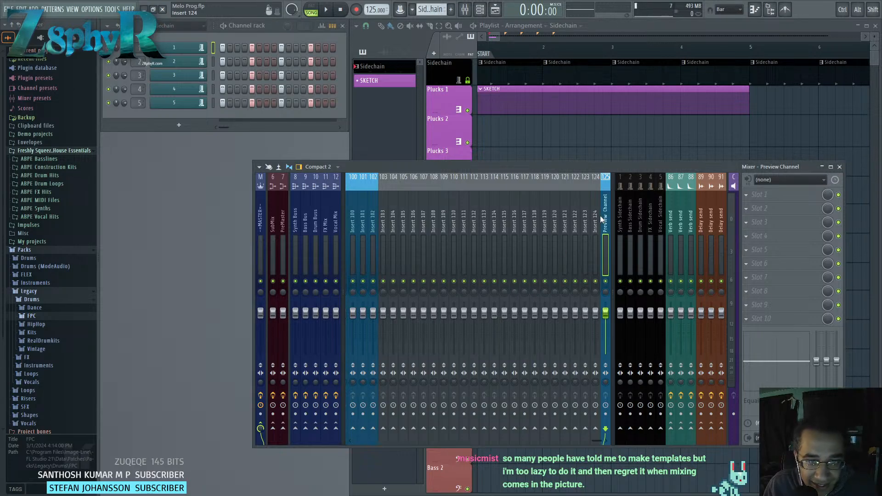
Reset the seven blue tracks, Inserts 96 to 102, to their default state.
{"action": "scroll", "coordinate": [525, 214], "scroll_direction": "up", "scroll_amount": 4}
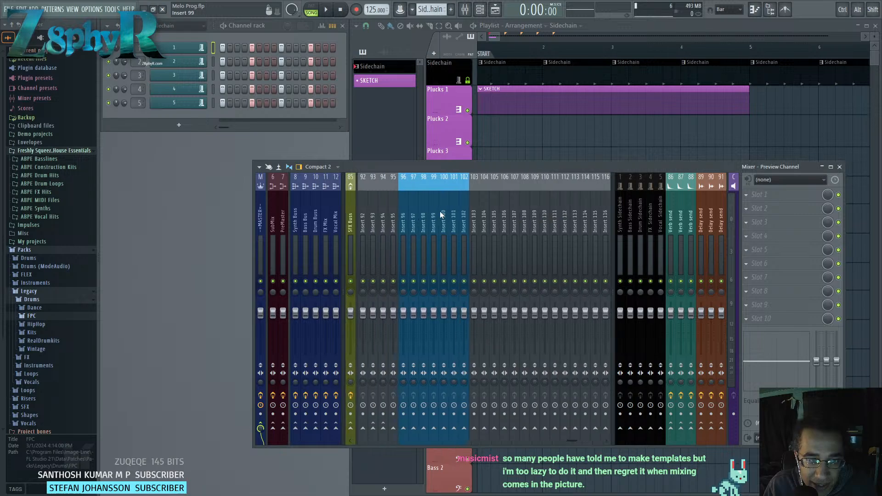
{"action": "right_click", "coordinate": [403, 177]}
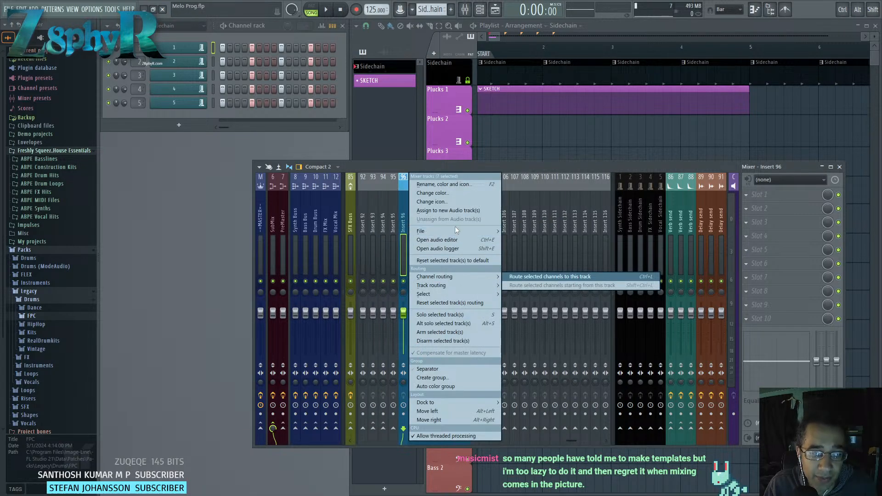
{"action": "mouse_move", "coordinate": [451, 233]}
{"action": "left_click", "coordinate": [453, 261]}
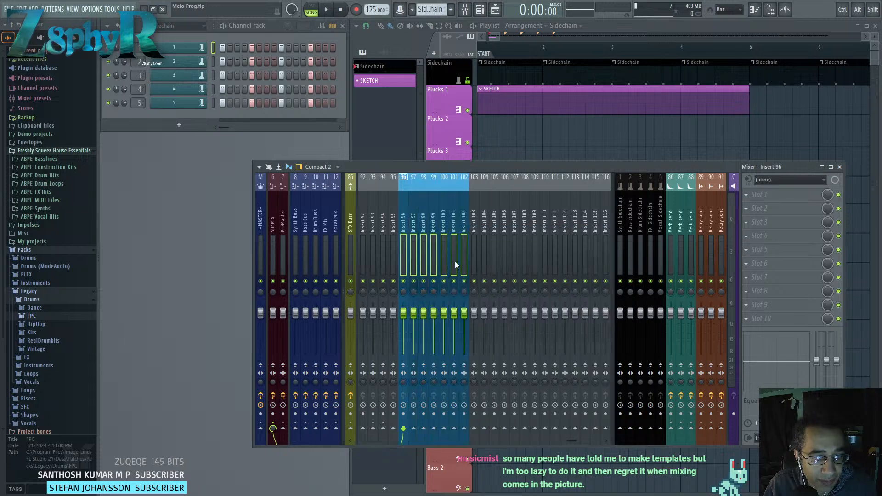
{"action": "left_click", "coordinate": [499, 278]}
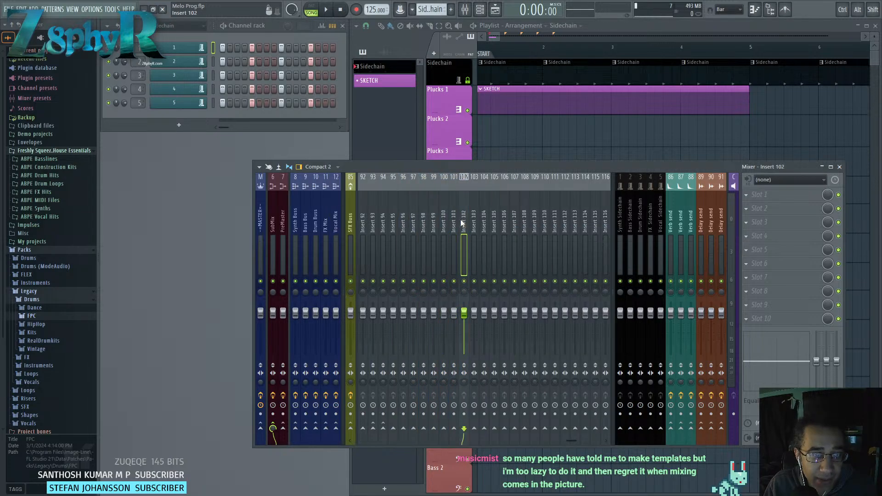
Route Inserts 92 and 93 to the SubMix instead of the Master.
{"action": "scroll", "coordinate": [468, 225], "scroll_direction": "left", "scroll_amount": 3}
{"action": "mouse_move", "coordinate": [456, 228]}
{"action": "left_mouse_down"}
{"action": "mouse_move", "coordinate": [553, 228]}
{"action": "mouse_move", "coordinate": [454, 226]}
{"action": "left_mouse_up"}
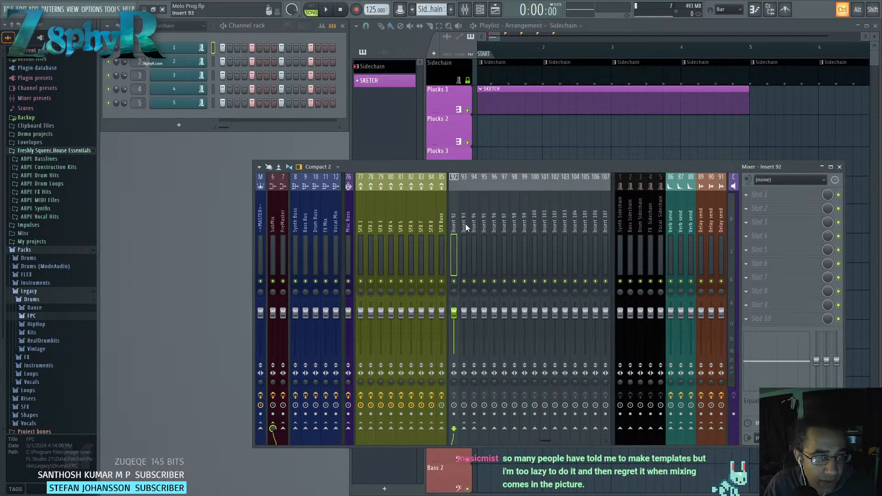
{"action": "left_click", "coordinate": [464, 226], "text": "ctrl"}
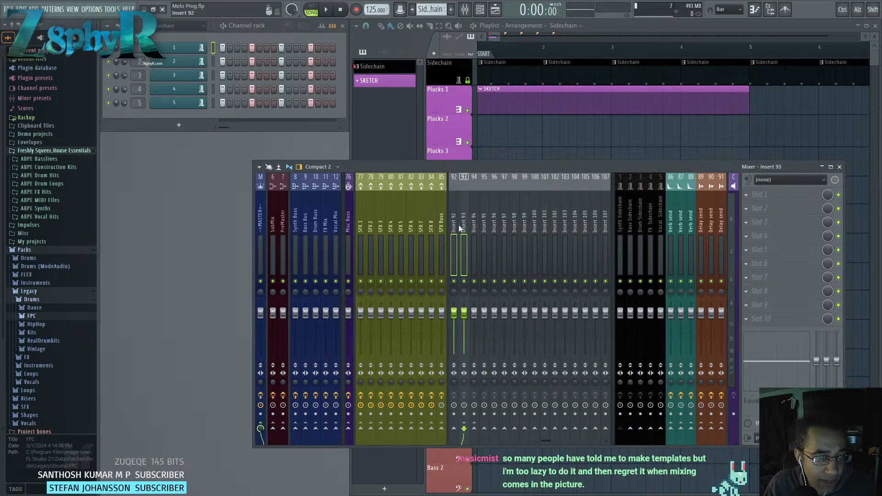
{"action": "left_click", "coordinate": [273, 428]}
{"action": "left_click", "coordinate": [260, 429]}
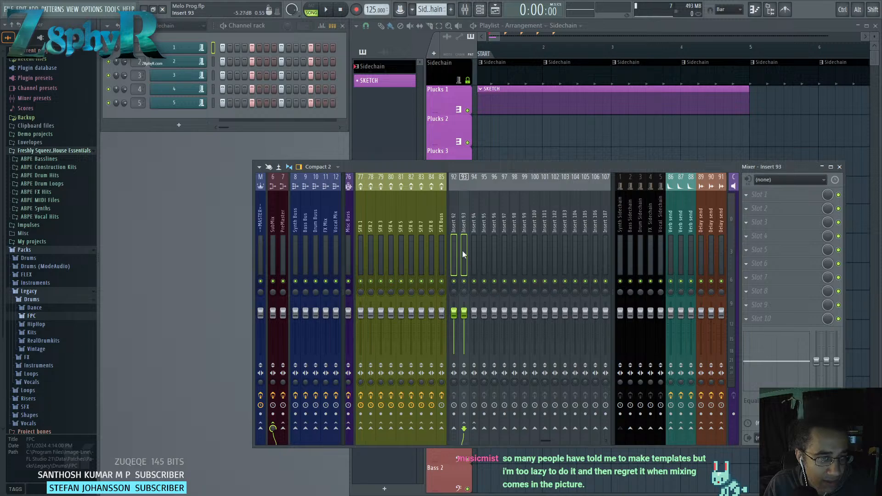
Route Inserts 103 to 116 and then Inserts 117 to 120 to the SubMix instead of the Master.
{"action": "left_click_drag", "start_coordinate": [459, 225], "coordinate": [602, 220]}
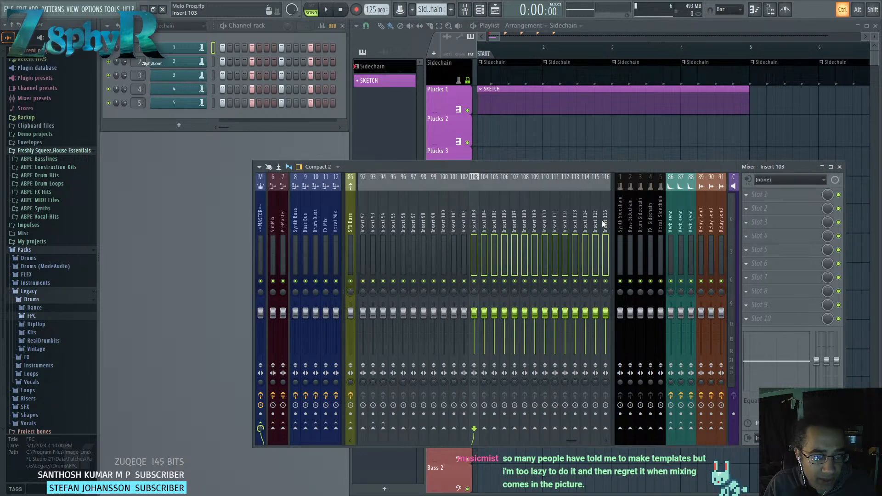
{"action": "left_click", "coordinate": [273, 429]}
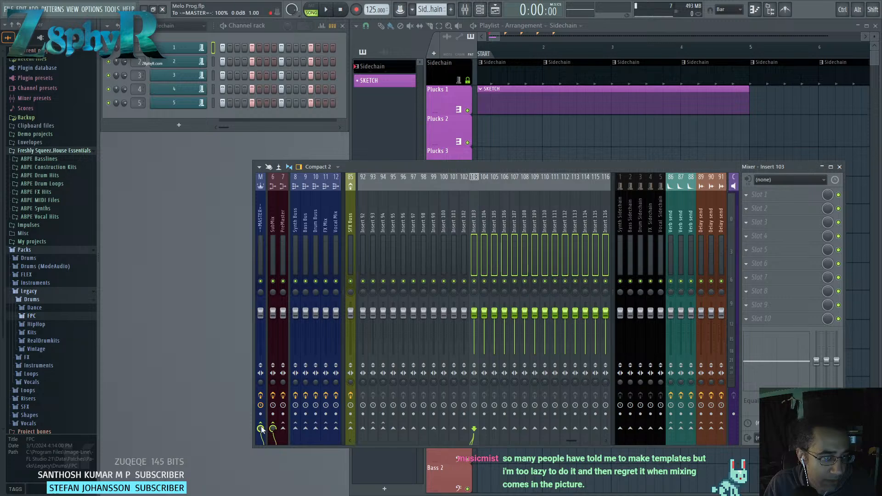
{"action": "scroll", "coordinate": [476, 222], "scroll_direction": "down", "scroll_amount": 3}
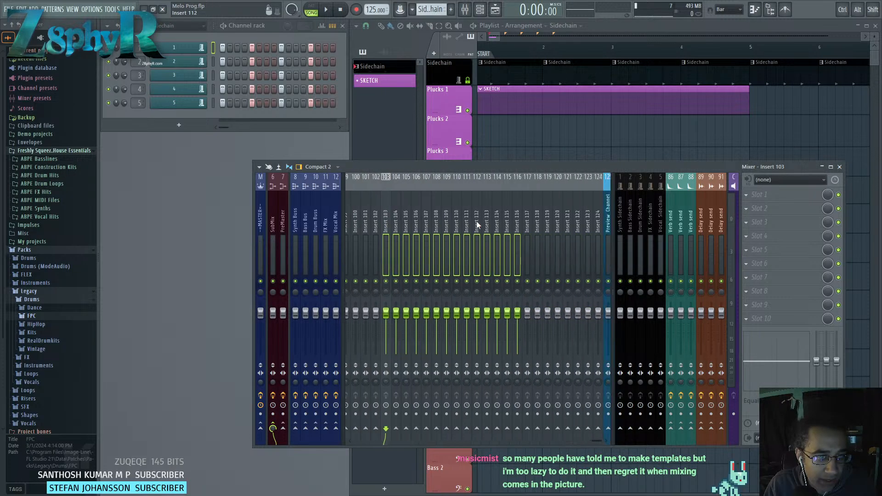
{"action": "left_click", "coordinate": [525, 223]}
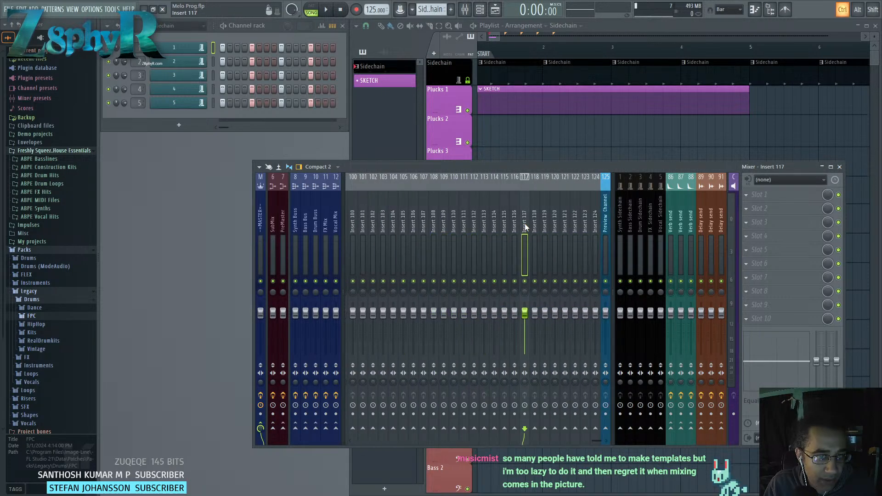
{"action": "mouse_move", "coordinate": [524, 223]}
{"action": "left_mouse_down"}
{"action": "mouse_move", "coordinate": [593, 226]}
{"action": "mouse_move", "coordinate": [524, 224]}
{"action": "left_mouse_up"}
{"action": "left_click", "coordinate": [564, 225]}
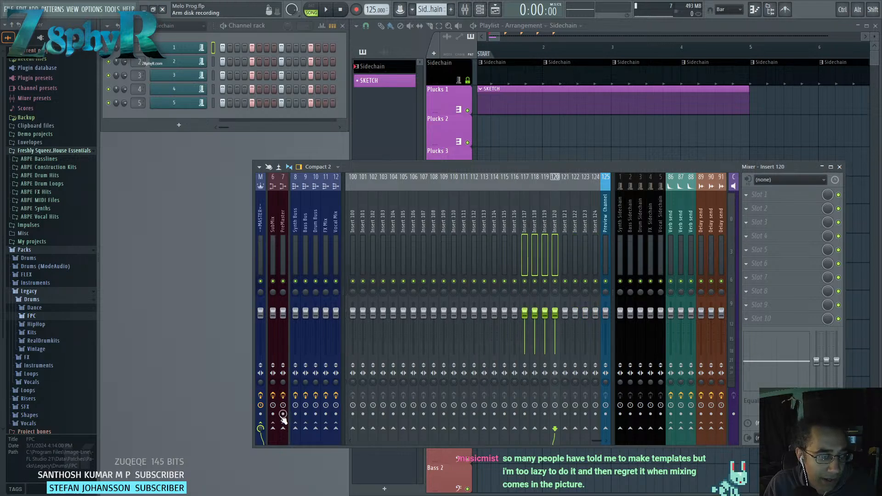
{"action": "left_click", "coordinate": [273, 428]}
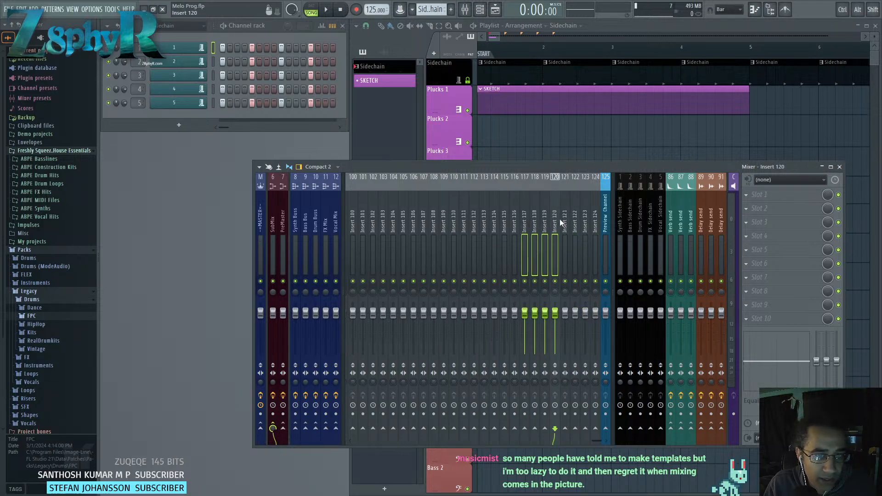
Change the color of Inserts 121 to 124 together to the gray-green #52594F.
{"action": "left_click_drag", "start_coordinate": [564, 219], "coordinate": [598, 220]}
{"action": "right_click", "coordinate": [598, 220]}
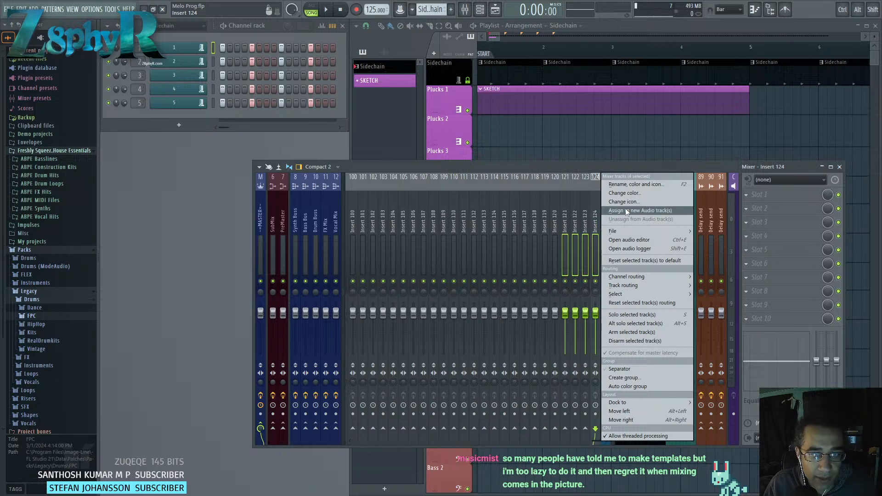
{"action": "left_click", "coordinate": [625, 193]}
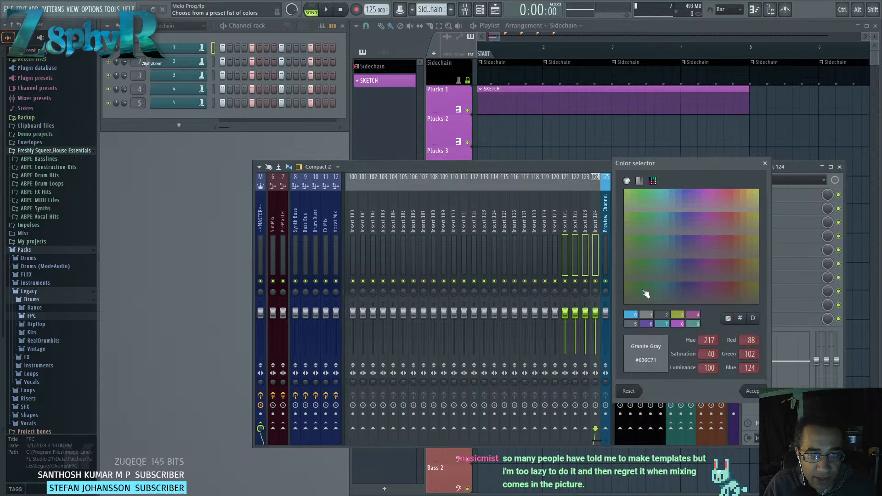
{"action": "left_click", "coordinate": [649, 314]}
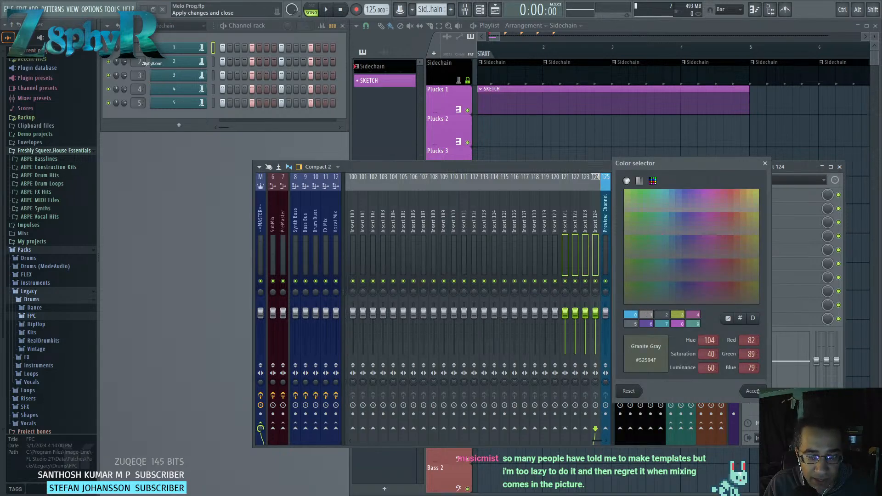
{"action": "left_click", "coordinate": [753, 391]}
Step through Inserts 120 to 124 and lower the Preview Channel's volume to about 69%.
{"action": "left_click", "coordinate": [545, 233]}
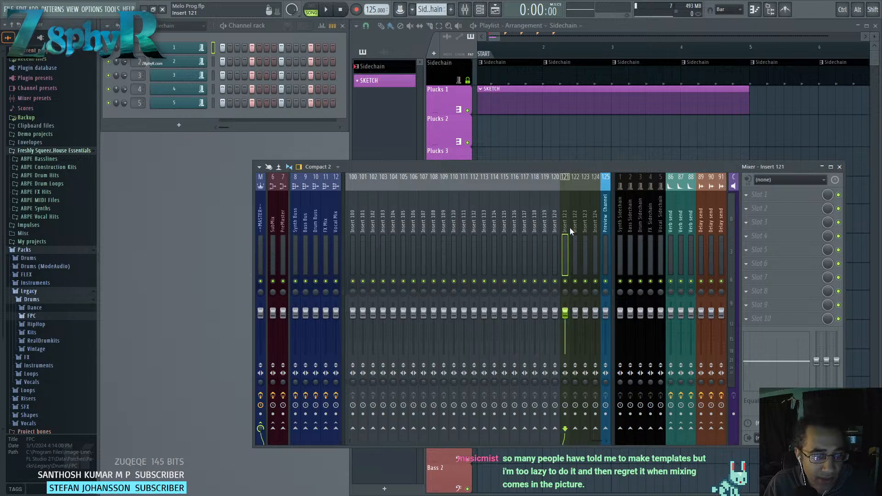
{"action": "left_click", "coordinate": [570, 227]}
{"action": "left_click", "coordinate": [554, 226]}
{"action": "left_click", "coordinate": [567, 228]}
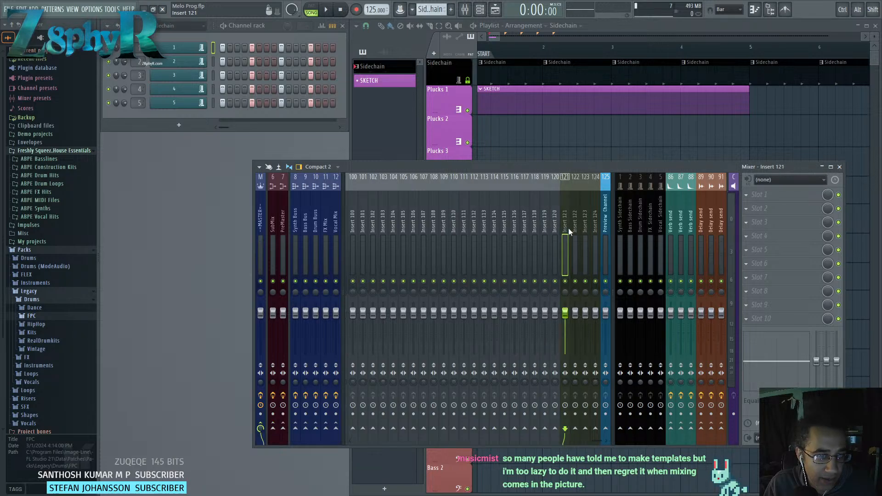
{"action": "left_click", "coordinate": [586, 228]}
{"action": "left_click", "coordinate": [596, 228]}
{"action": "left_click", "coordinate": [606, 228]}
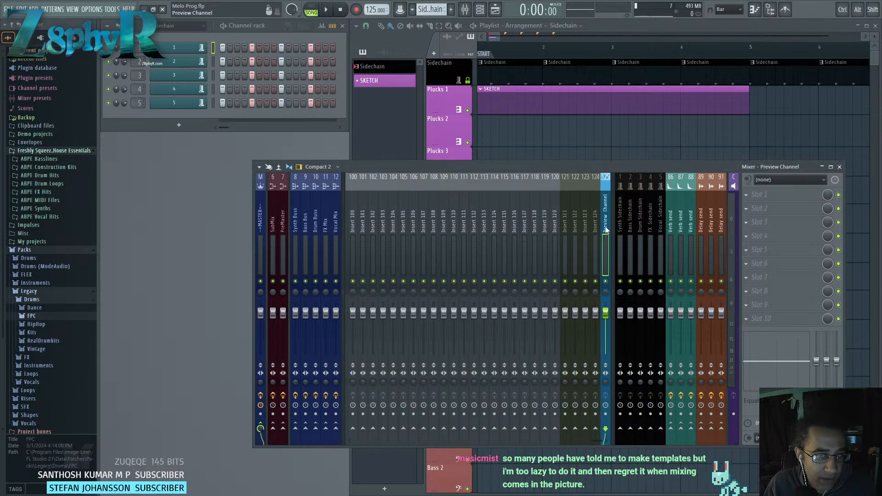
{"action": "left_click_drag", "start_coordinate": [605, 313], "coordinate": [606, 324]}
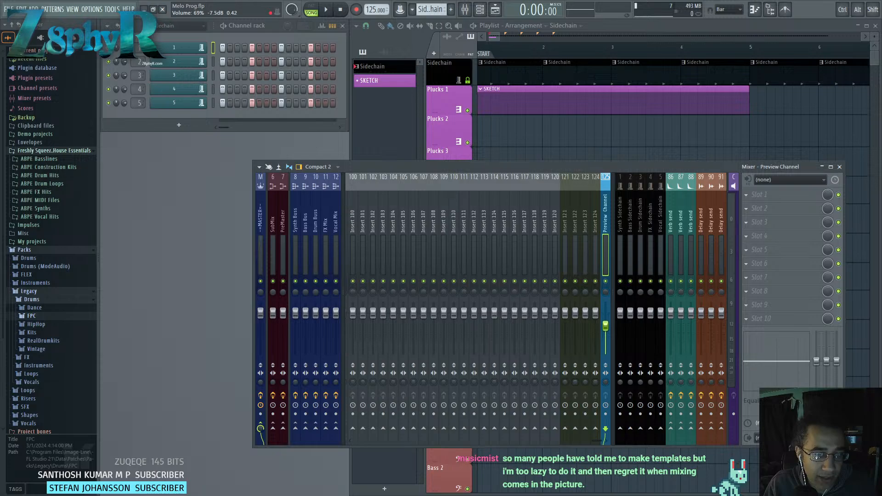
Go through the four recolored inserts again and nudge the Preview Channel's fader slightly lower.
{"action": "left_click", "coordinate": [595, 225]}
{"action": "left_click", "coordinate": [581, 225]}
{"action": "left_click", "coordinate": [569, 225]}
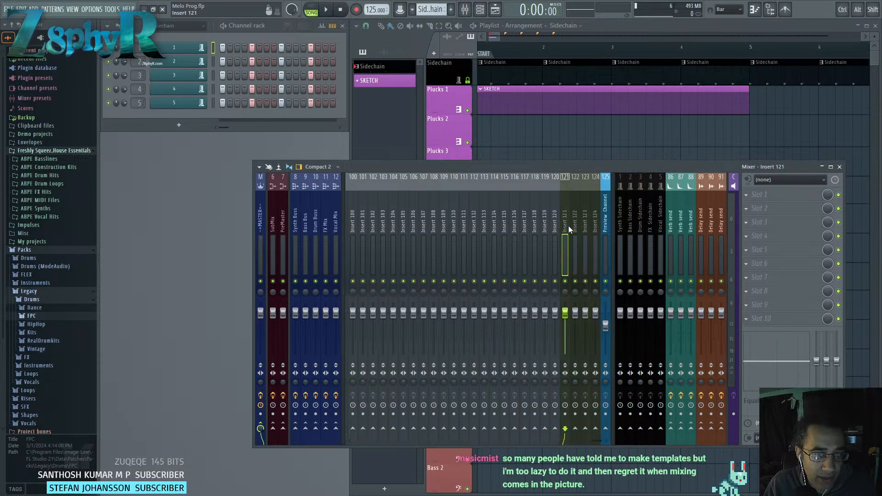
{"action": "left_click", "coordinate": [575, 225]}
{"action": "left_click", "coordinate": [585, 225]}
{"action": "left_click", "coordinate": [595, 224]}
{"action": "left_click", "coordinate": [605, 225]}
{"action": "left_click_drag", "start_coordinate": [605, 325], "coordinate": [607, 327]}
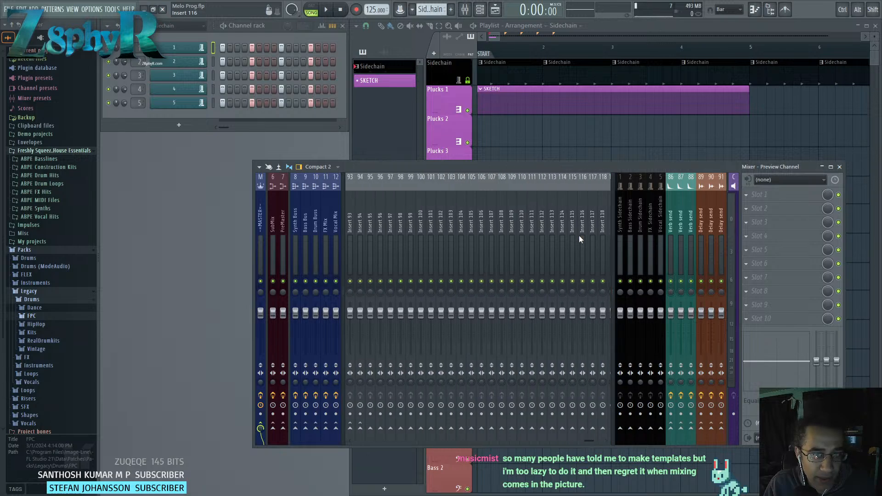
Route Inserts 20 and 21 in the arp group to the SubMix instead of the Arp Buss.
{"action": "scroll", "coordinate": [579, 236], "scroll_direction": "left", "scroll_amount": 12}
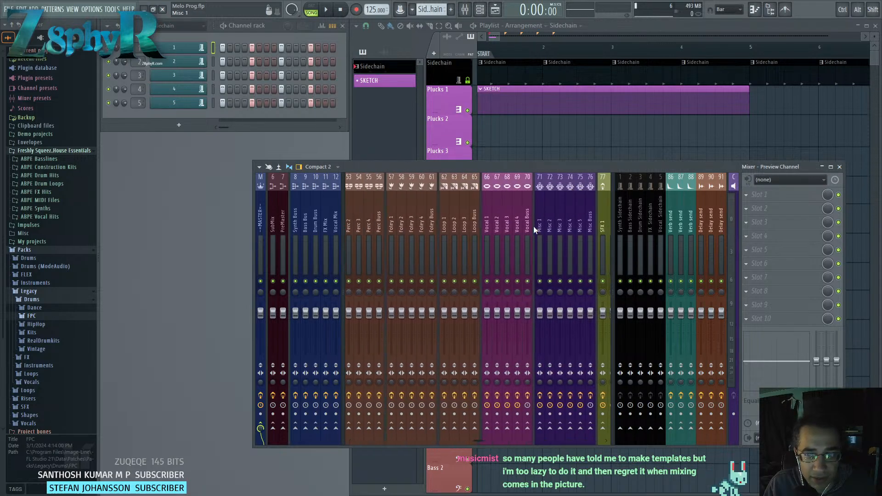
{"action": "scroll", "coordinate": [534, 227], "scroll_direction": "left", "scroll_amount": 5}
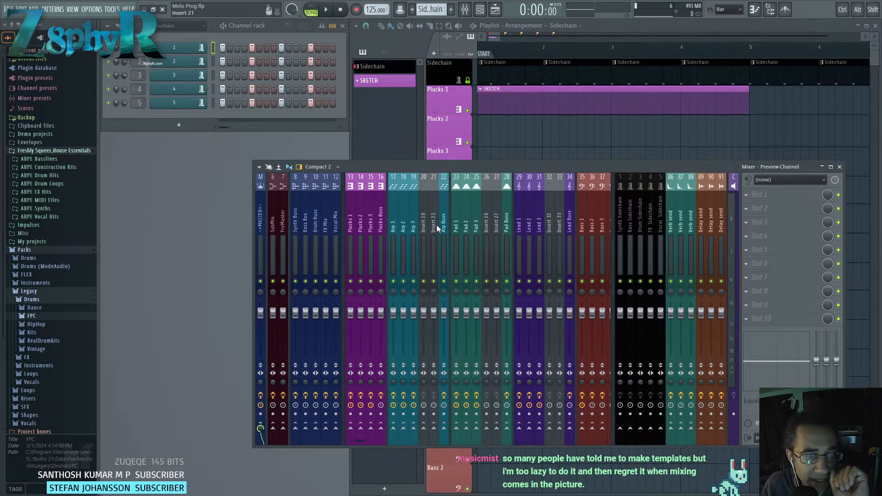
{"action": "left_click", "coordinate": [423, 225]}
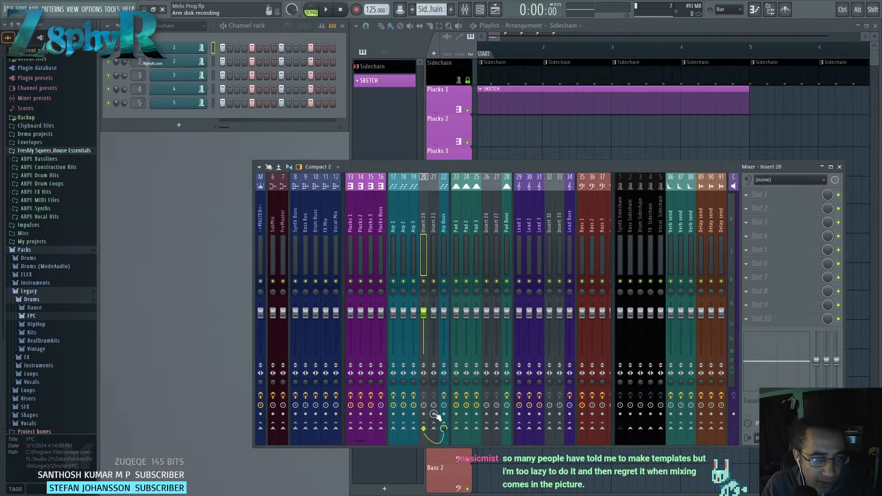
{"action": "left_click", "coordinate": [273, 428]}
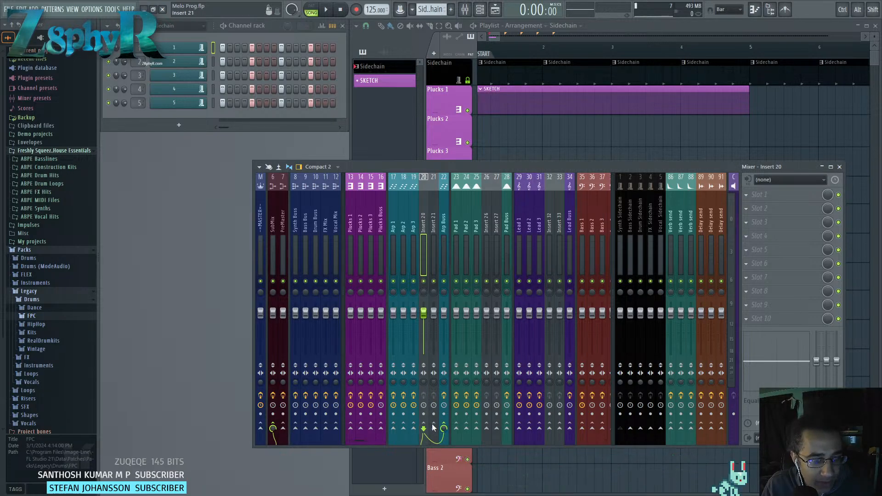
{"action": "left_click", "coordinate": [436, 257]}
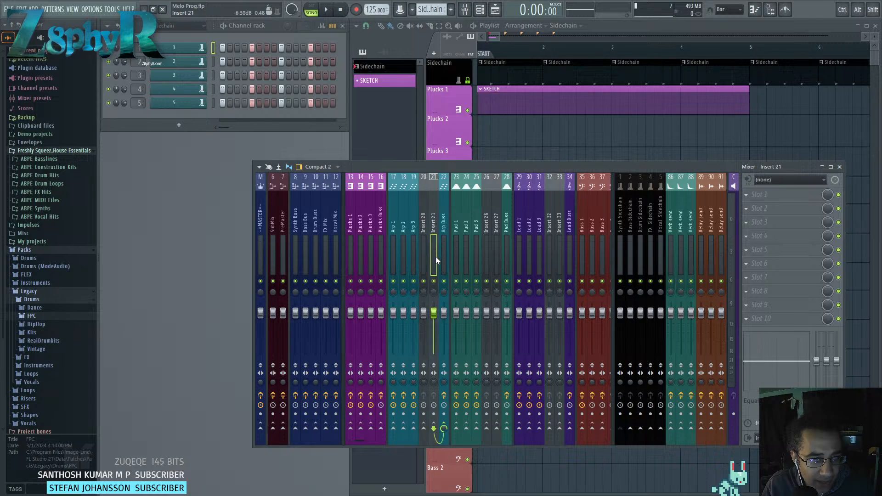
{"action": "left_click", "coordinate": [273, 428]}
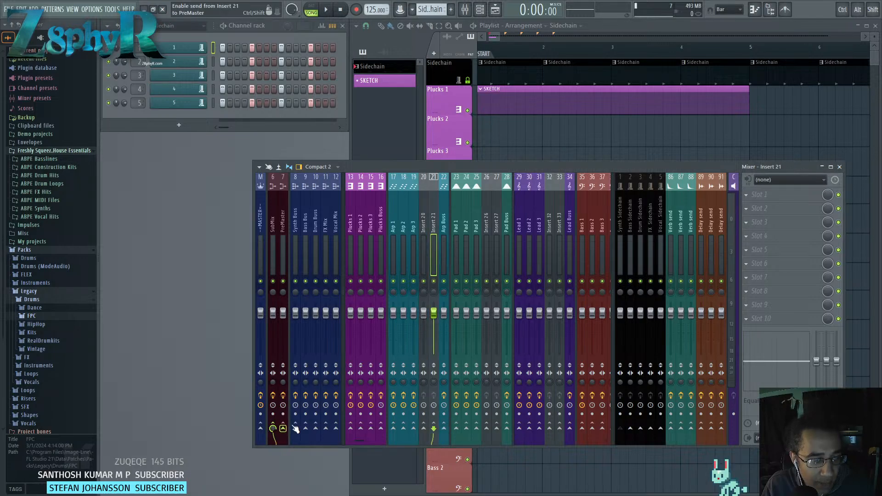
Route Inserts 26 and 27 in the pad group to the SubMix instead of the Pad Buss.
{"action": "left_click", "coordinate": [486, 232]}
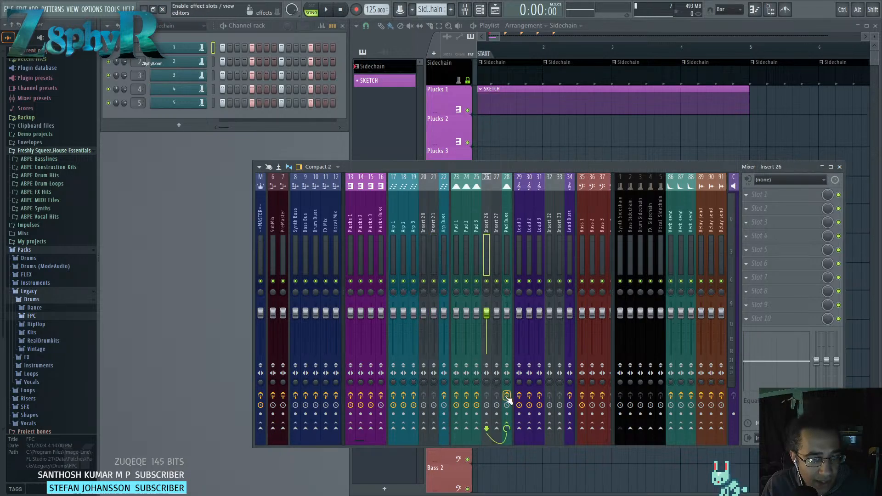
{"action": "left_click", "coordinate": [273, 429]}
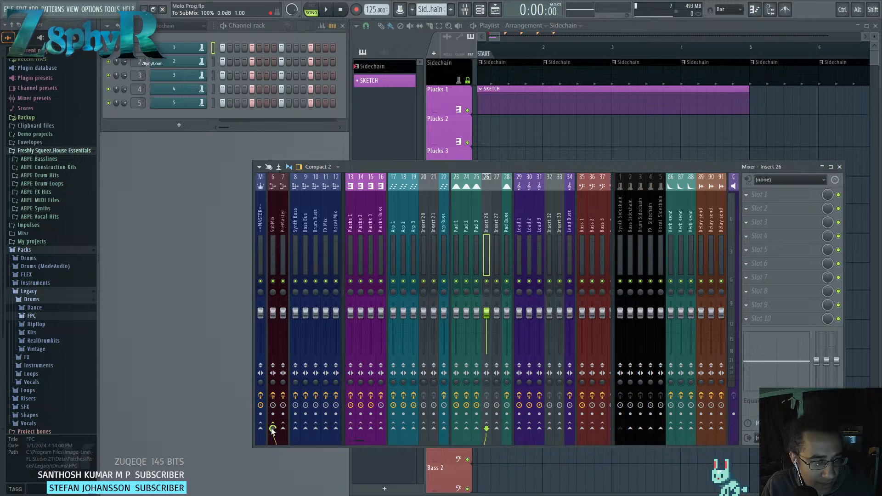
{"action": "left_click", "coordinate": [496, 257]}
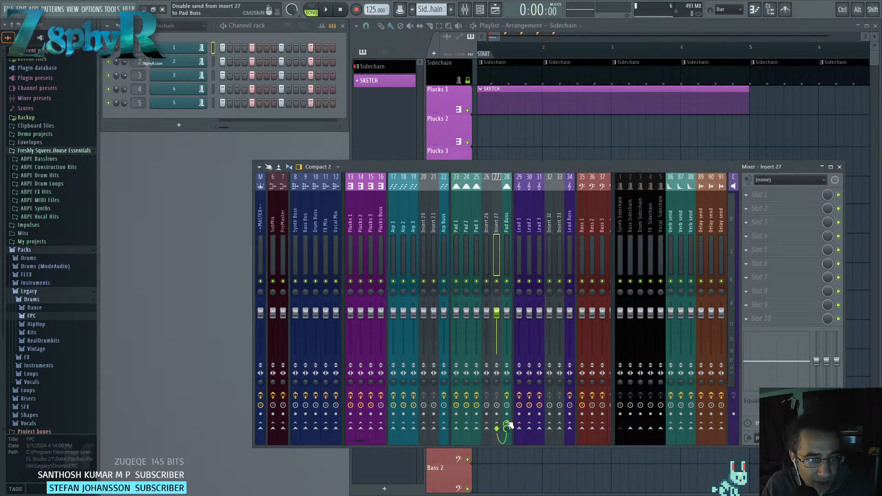
{"action": "left_click", "coordinate": [274, 429]}
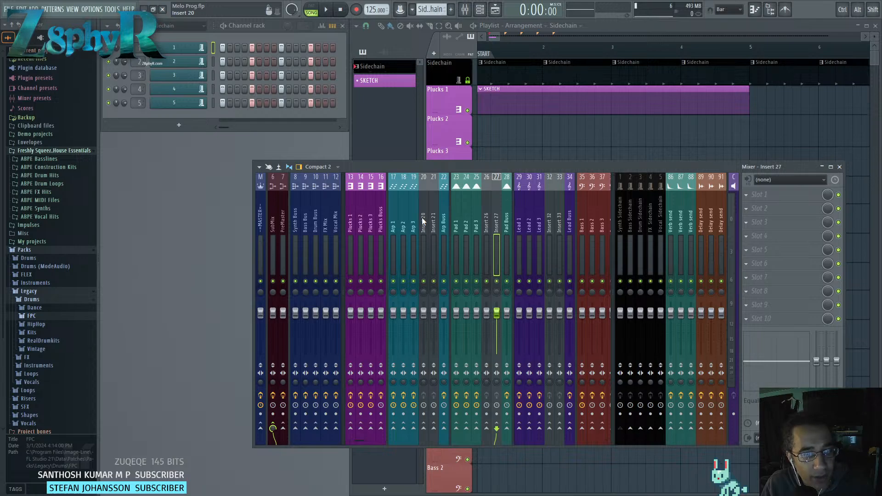
Move Inserts 20 and 21 together past the Arp Buss and the pad tracks so they sit beside Inserts 26 and 27.
{"action": "left_click_drag", "start_coordinate": [423, 223], "coordinate": [435, 225]}
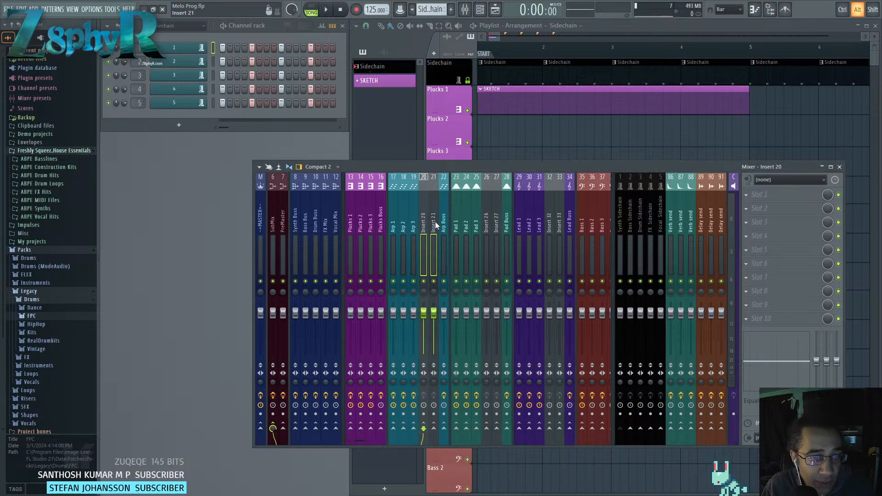
{"action": "key", "text": "alt+Right"}
{"action": "key", "text": "alt+Right"}
{"action": "key", "text": "alt+Right"}
{"action": "key", "text": "alt+Right"}
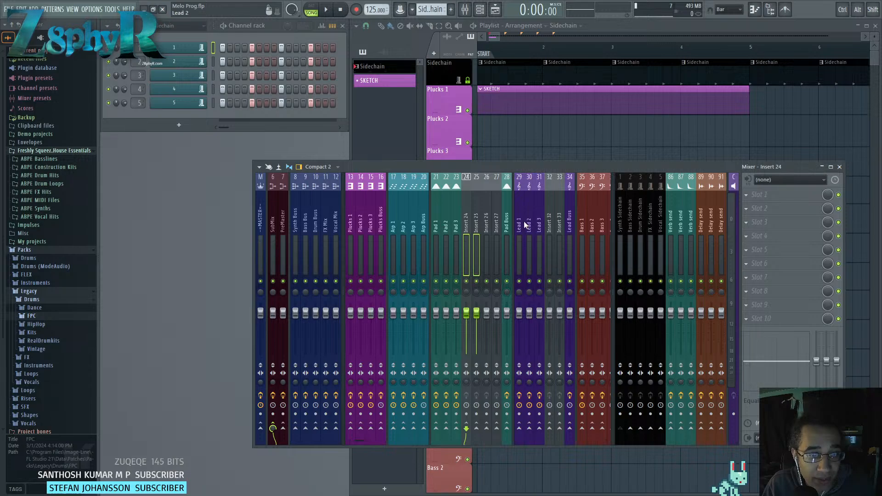
Move the four empty inserts, 24 to 27, past the Pad Buss and the lead tracks to sit beside Inserts 32 and 33.
{"action": "left_click", "coordinate": [473, 224]}
{"action": "left_click_drag", "start_coordinate": [476, 226], "coordinate": [496, 227]}
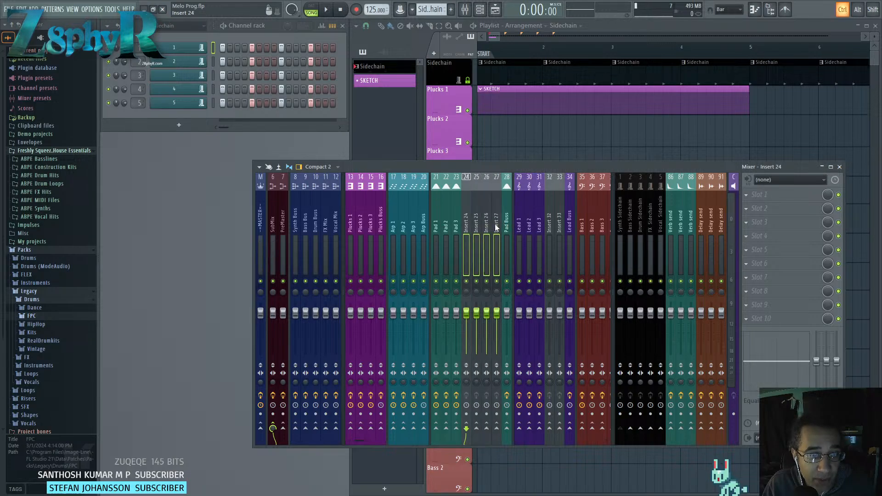
{"action": "key", "text": "alt+Right"}
{"action": "key", "text": "alt+Right"}
{"action": "key", "text": "alt+Right"}
{"action": "key", "text": "alt+Right"}
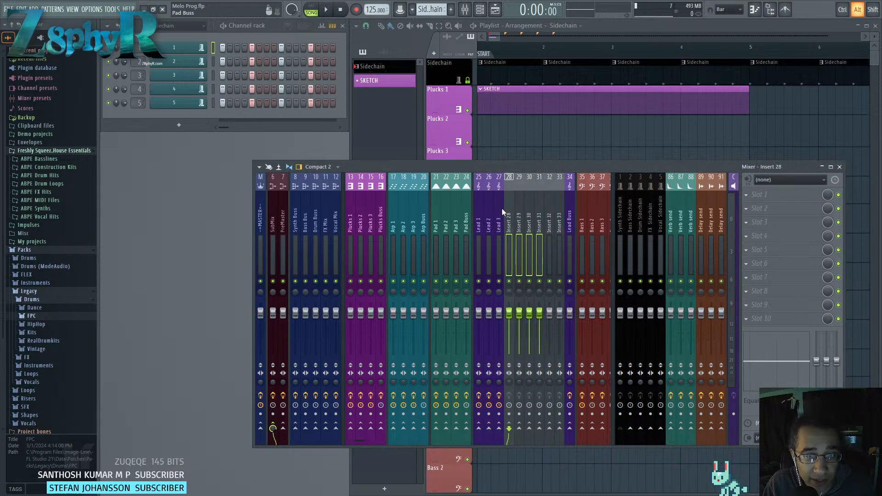
Route Inserts 33 and 32 in the lead group to the SubMix instead of the Lead Buss.
{"action": "left_click", "coordinate": [559, 226]}
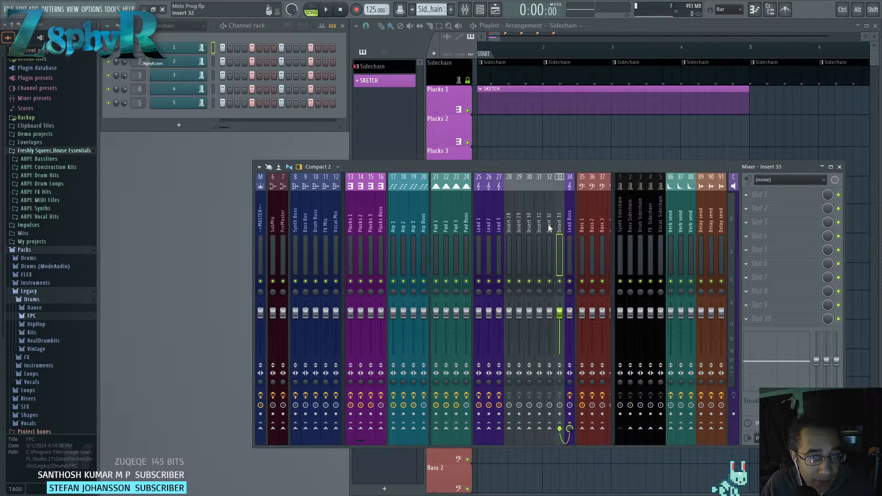
{"action": "left_click", "coordinate": [272, 428]}
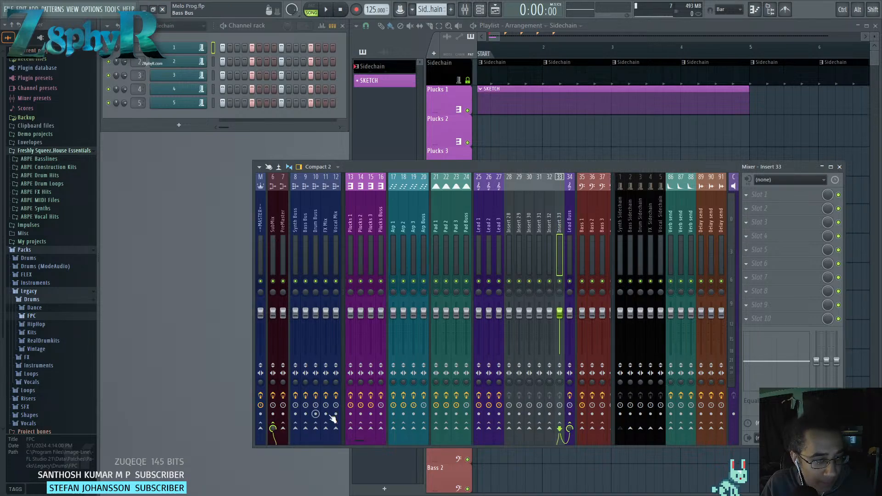
{"action": "left_click", "coordinate": [570, 428]}
{"action": "left_click", "coordinate": [550, 223]}
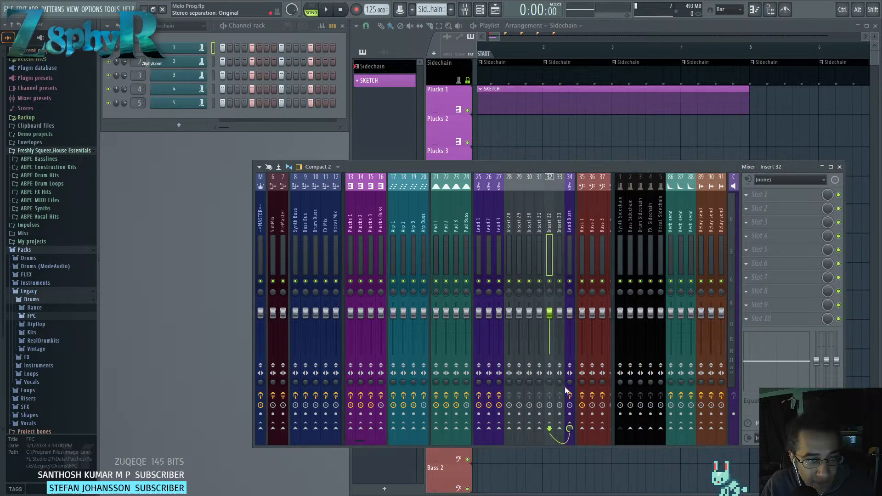
{"action": "left_click", "coordinate": [569, 428]}
{"action": "left_click", "coordinate": [272, 428]}
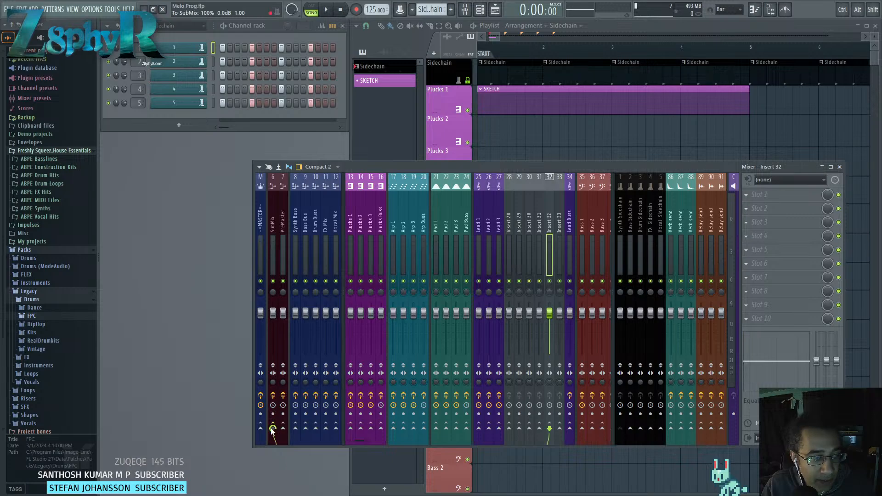
Move the six empty inserts, 28 to 33, together past the lead, bass, drum, vocal, Misc and SFX groups to positions 80 to 85.
{"action": "left_click", "coordinate": [560, 225]}
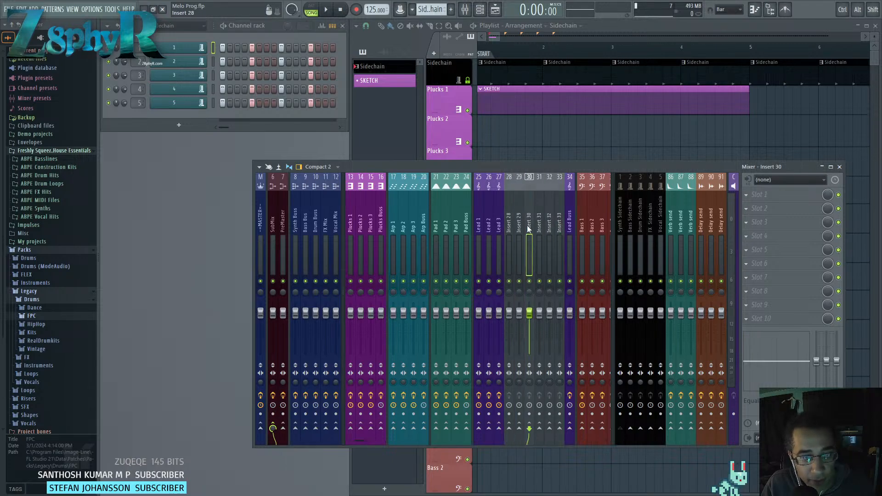
{"action": "left_click_drag", "start_coordinate": [558, 228], "coordinate": [514, 228]}
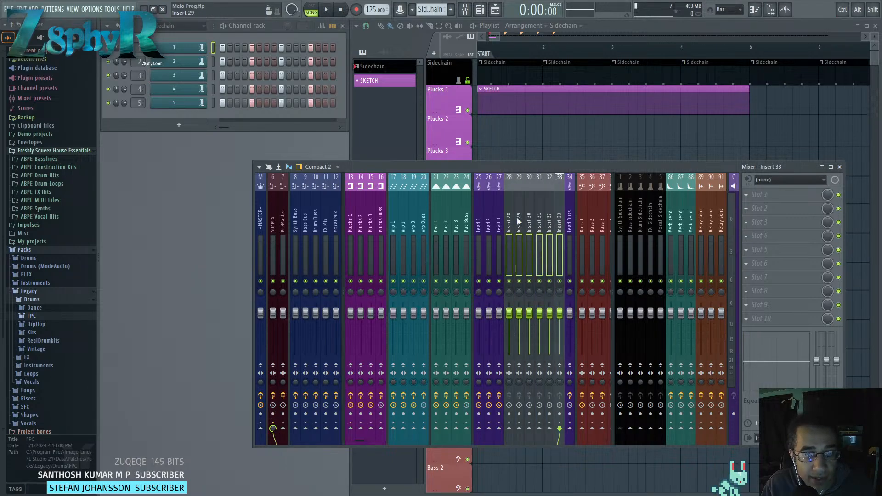
{"action": "key", "text": "alt+Right"}
{"action": "key", "text": "alt+Right"}
{"action": "key", "text": "alt+Right"}
{"action": "key", "text": "alt+Right"}
{"action": "key", "text": "alt+Right"}
{"action": "key", "text": "alt+Right"}
{"action": "key", "text": "alt+Right"}
{"action": "key", "text": "alt+Right"}
{"action": "key", "text": "alt+Right"}
{"action": "key", "text": "alt+Right"}
{"action": "key", "text": "alt+Right"}
{"action": "key", "text": "alt+Right"}
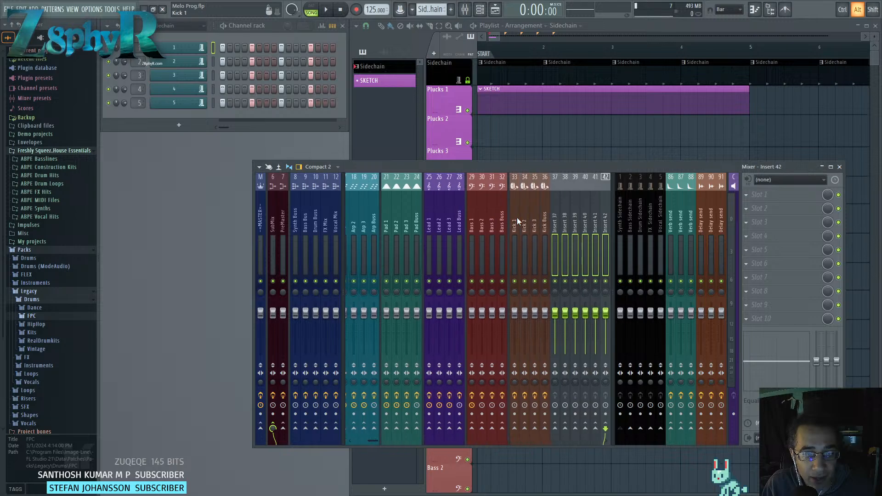
{"action": "key", "text": "alt+Right"}
{"action": "key", "text": "alt+Right"}
{"action": "key", "text": "alt+Right"}
{"action": "key", "text": "alt+Right"}
{"action": "key", "text": "alt+Right"}
{"action": "key", "text": "alt+Right"}
{"action": "key", "text": "alt+Right"}
{"action": "key", "text": "alt+Right"}
{"action": "key", "text": "alt+Right"}
{"action": "key", "text": "alt+Right"}
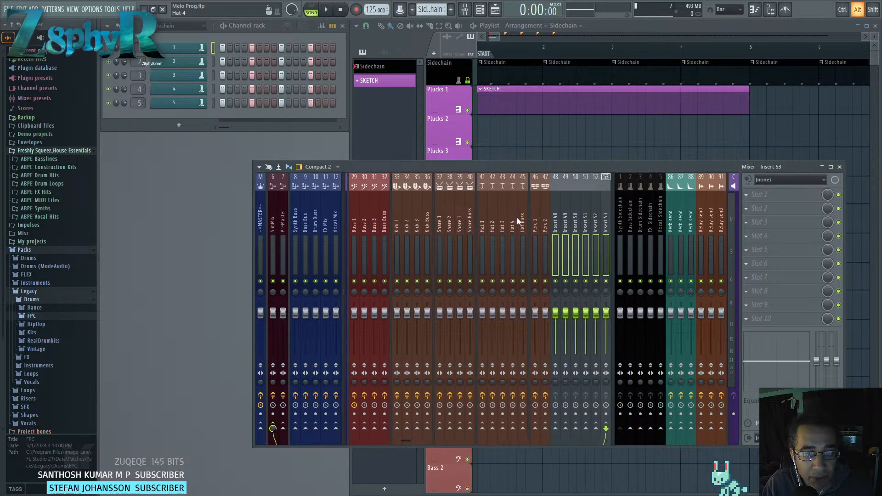
{"action": "key", "text": "alt+Right"}
{"action": "key", "text": "alt+Right"}
{"action": "key", "text": "alt+Right"}
{"action": "key", "text": "alt+Right"}
{"action": "key", "text": "alt+Right"}
{"action": "key", "text": "alt+Right"}
{"action": "key", "text": "alt+Right"}
{"action": "key", "text": "alt+Right"}
{"action": "key", "text": "alt+Right"}
{"action": "key", "text": "alt+Right"}
{"action": "key", "text": "alt+Right"}
{"action": "key", "text": "alt+Right"}
{"action": "key", "text": "alt+Right"}
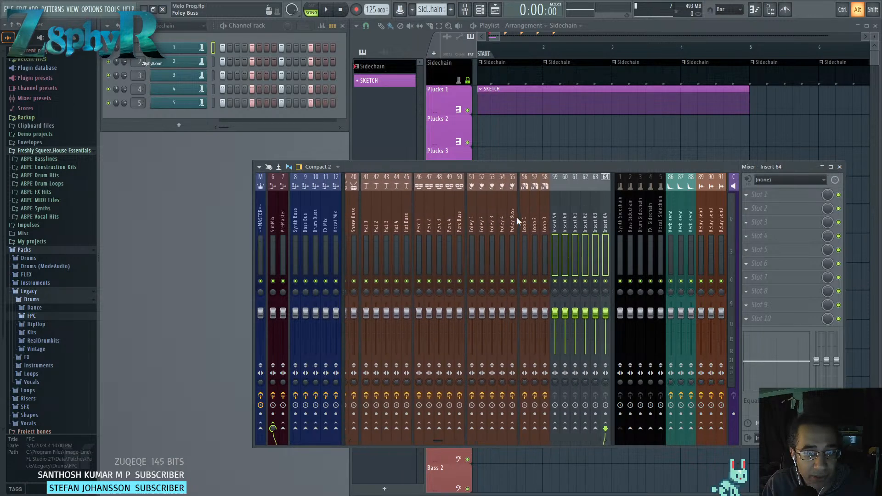
{"action": "key", "text": "alt+Right"}
{"action": "key", "text": "alt+Right"}
{"action": "key", "text": "alt+Right"}
{"action": "key", "text": "alt+Right"}
{"action": "key", "text": "alt+Right"}
{"action": "key", "text": "alt+Right"}
{"action": "key", "text": "alt+Right"}
{"action": "key", "text": "alt+Right"}
{"action": "key", "text": "alt+Right"}
{"action": "key", "text": "alt+Right"}
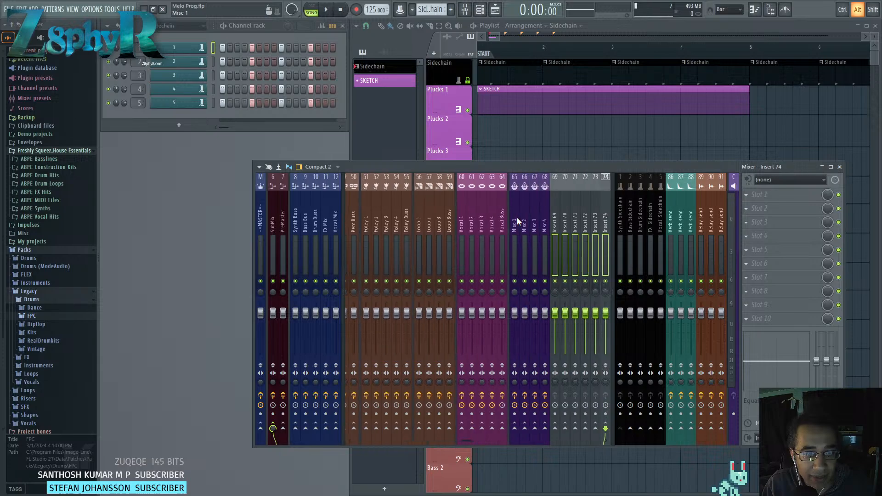
{"action": "key", "text": "alt+Right"}
{"action": "key", "text": "alt+Right"}
{"action": "key", "text": "alt+Right"}
{"action": "key", "text": "alt+Right"}
{"action": "key", "text": "alt+Right"}
{"action": "key", "text": "alt+Right"}
{"action": "key", "text": "alt+Right"}
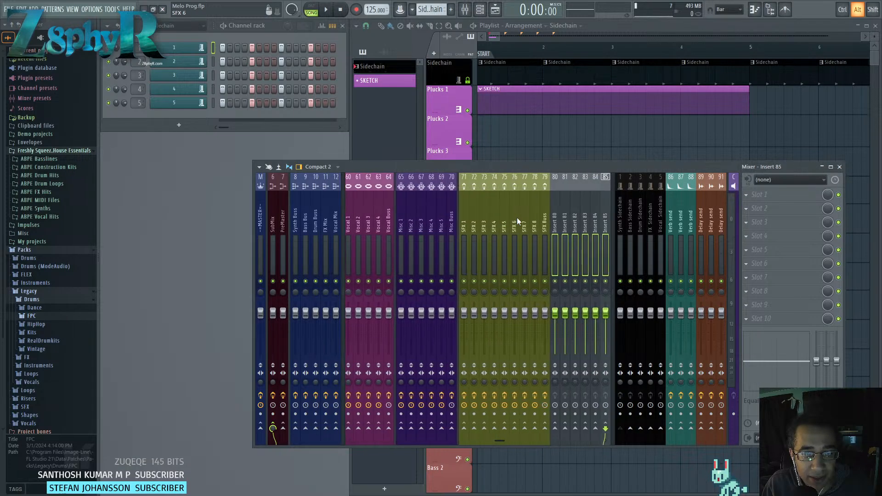
Shift the same six inserts further along, past the Verb and Delay send tracks, to join the remaining empty inserts.
{"action": "key", "text": "alt+Right"}
{"action": "key", "text": "alt+Right"}
{"action": "key", "text": "alt+Right"}
{"action": "key", "text": "alt+Right"}
{"action": "key", "text": "alt+Right"}
{"action": "key", "text": "alt+Right"}
{"action": "key", "text": "alt+Right"}
{"action": "key", "text": "alt+Right"}
{"action": "key", "text": "alt+Right"}
{"action": "key", "text": "alt+Right"}
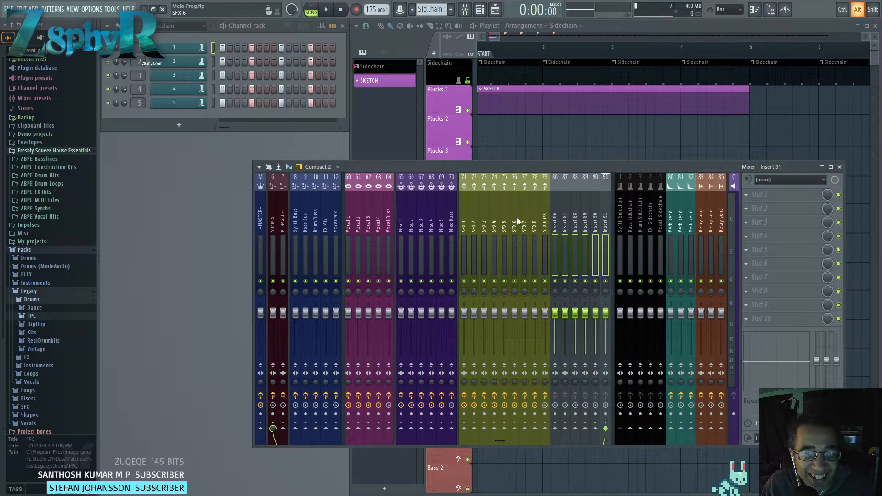
{"action": "key", "text": "alt+Left"}
{"action": "key", "text": "alt+Left"}
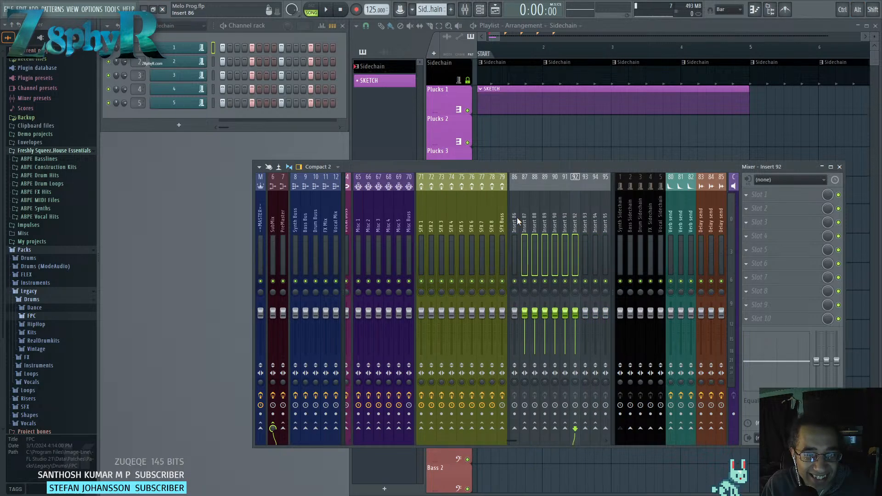
Review the rearranged mixer groups, from the SFX tracks back to the plucks, arps, pads and leads, and on through the drums and vocals.
{"action": "left_click", "coordinate": [575, 220]}
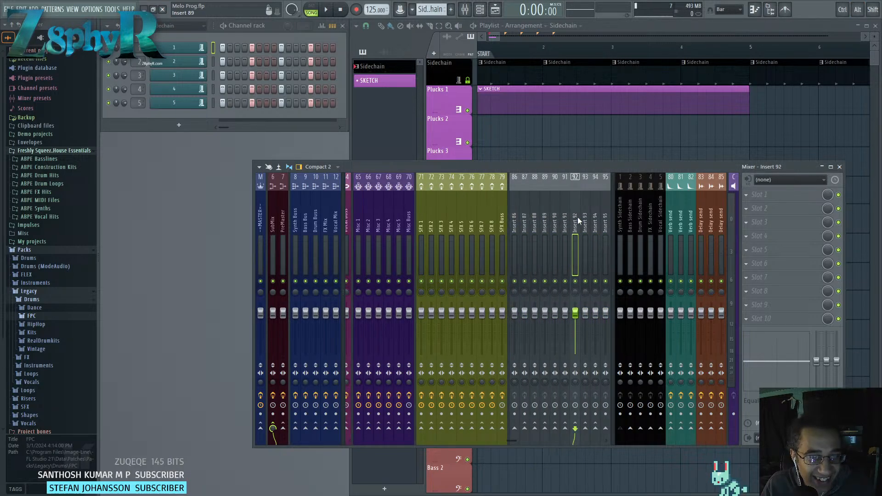
{"action": "left_click", "coordinate": [501, 219]}
{"action": "scroll", "coordinate": [481, 218], "scroll_direction": "up", "scroll_amount": 3}
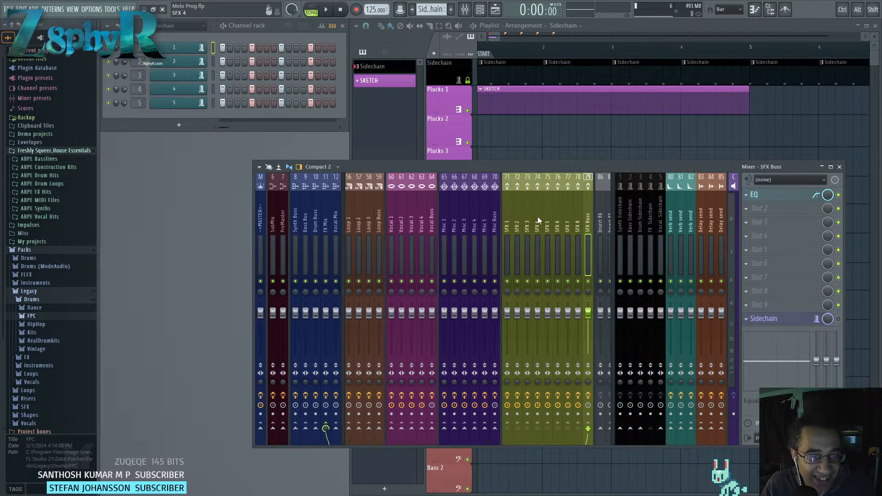
{"action": "left_click_drag", "start_coordinate": [579, 219], "coordinate": [518, 217]}
{"action": "scroll", "coordinate": [424, 219], "scroll_direction": "up", "scroll_amount": 10}
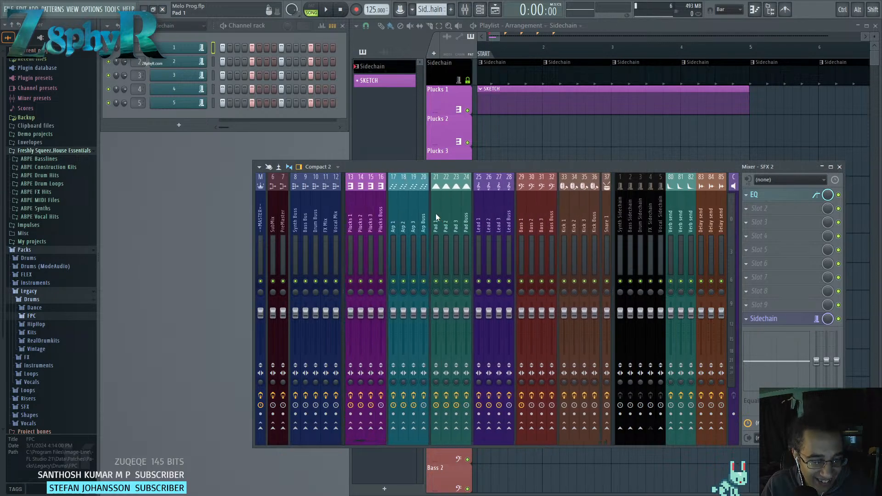
{"action": "left_click", "coordinate": [379, 219]}
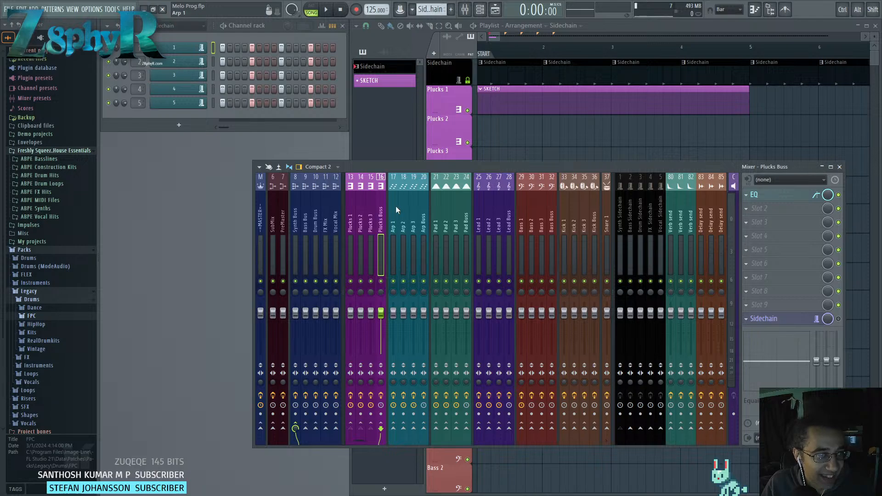
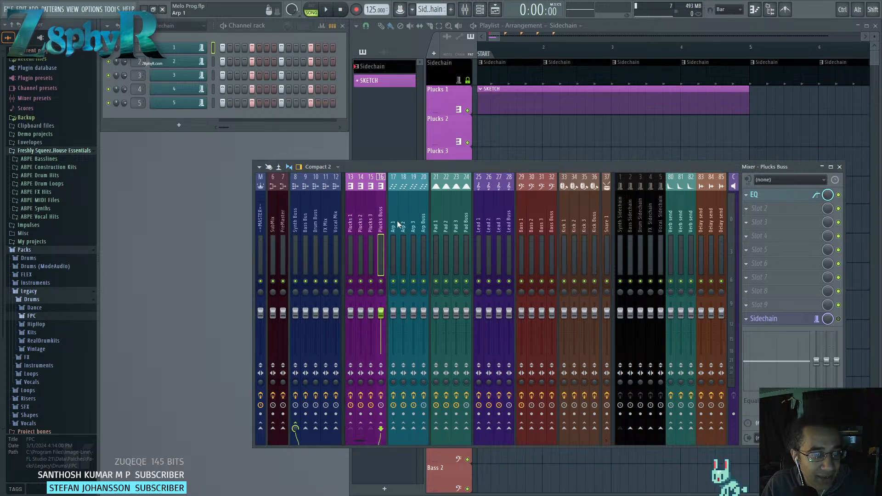
{"action": "left_click", "coordinate": [414, 222]}
{"action": "left_click", "coordinate": [456, 222]}
{"action": "left_click", "coordinate": [465, 222]}
{"action": "left_click", "coordinate": [498, 222]}
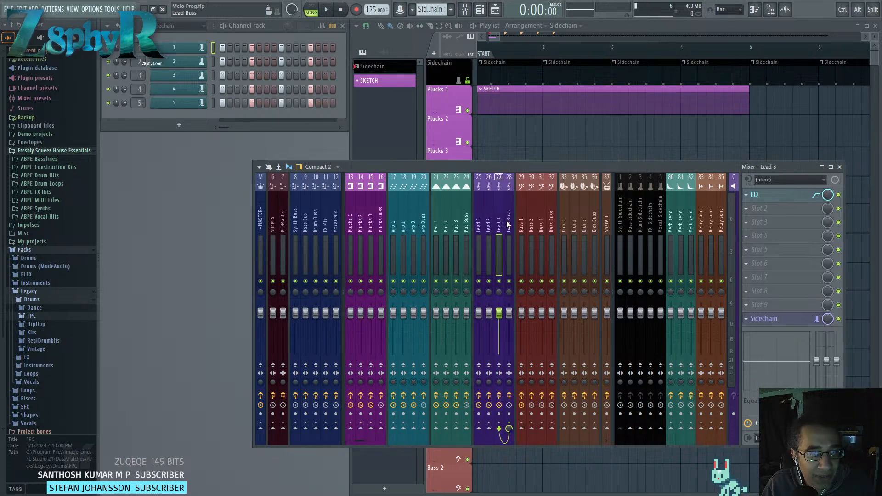
{"action": "scroll", "coordinate": [505, 223], "scroll_direction": "down", "scroll_amount": 5}
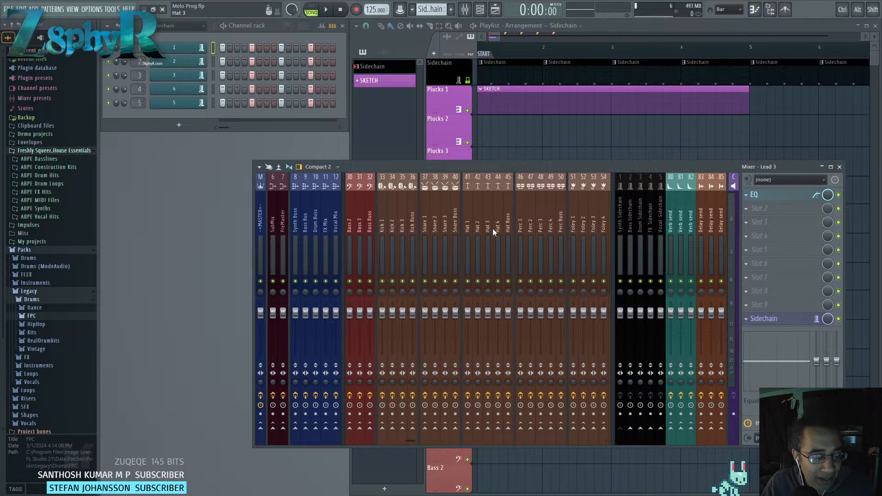
{"action": "scroll", "coordinate": [492, 228], "scroll_direction": "down", "scroll_amount": 4}
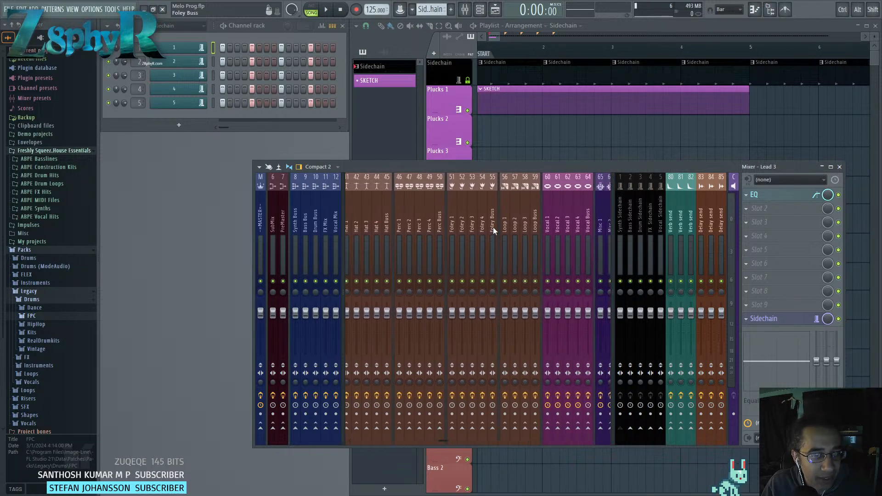
{"action": "scroll", "coordinate": [492, 227], "scroll_direction": "up", "scroll_amount": 5}
{"action": "left_click", "coordinate": [411, 218]}
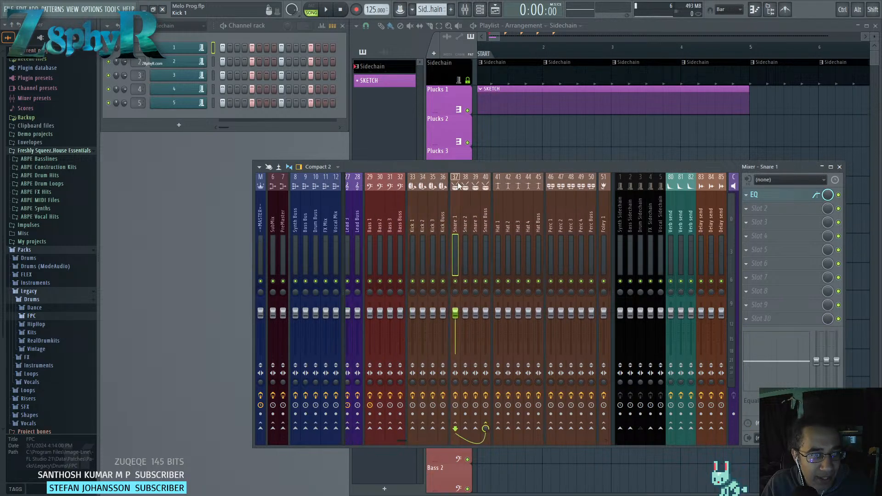
{"action": "left_click_drag", "start_coordinate": [411, 217], "coordinate": [570, 225]}
{"action": "scroll", "coordinate": [569, 225], "scroll_direction": "down", "scroll_amount": 6}
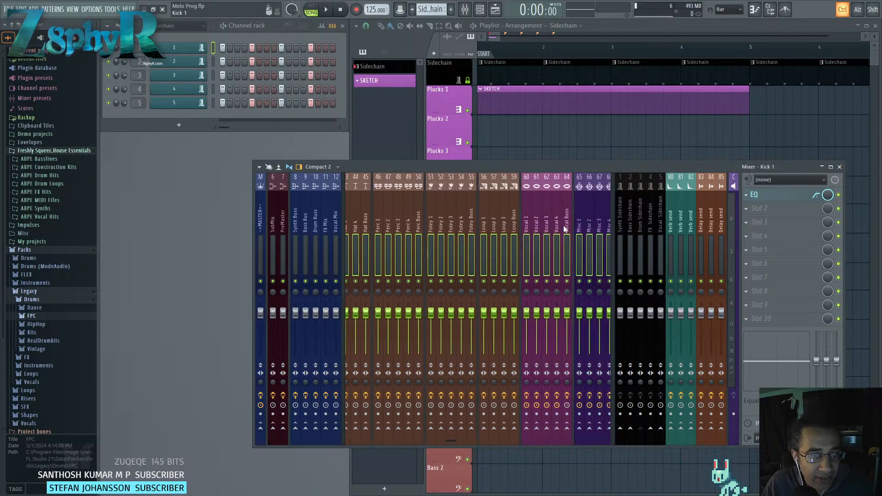
{"action": "left_click", "coordinate": [507, 225]}
{"action": "left_click_drag", "start_coordinate": [508, 203], "coordinate": [370, 213]}
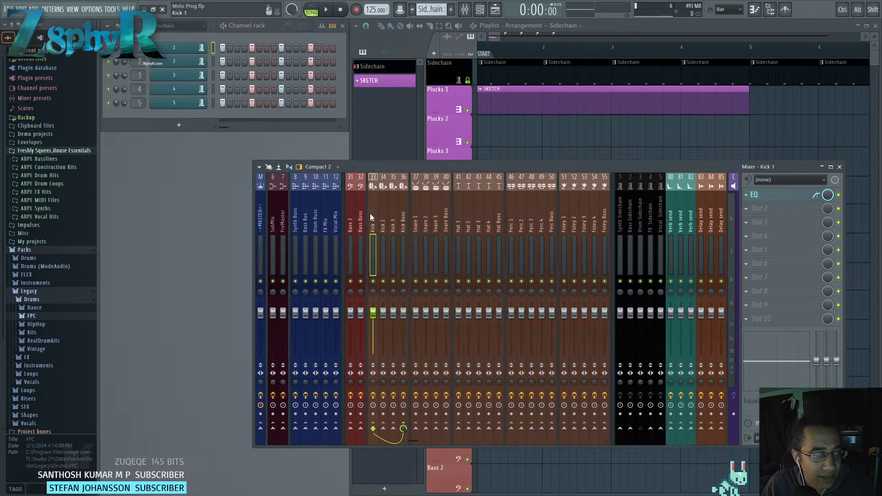
{"action": "left_click", "coordinate": [372, 214]}
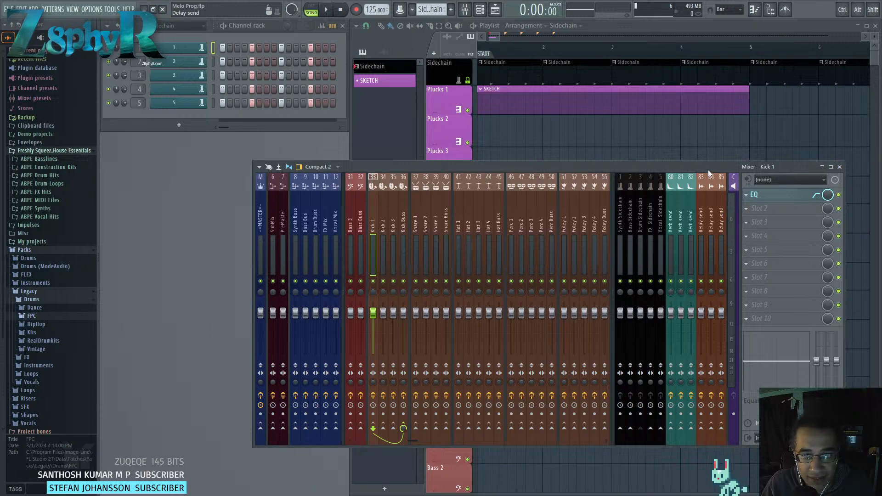
Widen the mixer window and recolor all drum tracks from Kick 1 to Loop Buss, 33 to 59, in Light Sea Green #59B5A5.
{"action": "left_click_drag", "start_coordinate": [707, 169], "coordinate": [569, 173]}
{"action": "left_click_drag", "start_coordinate": [723, 241], "coordinate": [874, 242]}
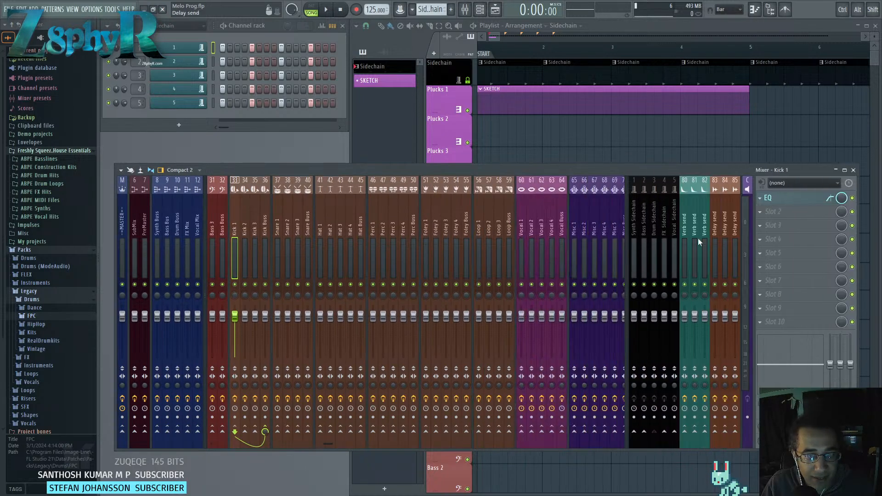
{"action": "left_click_drag", "start_coordinate": [295, 222], "coordinate": [569, 238]}
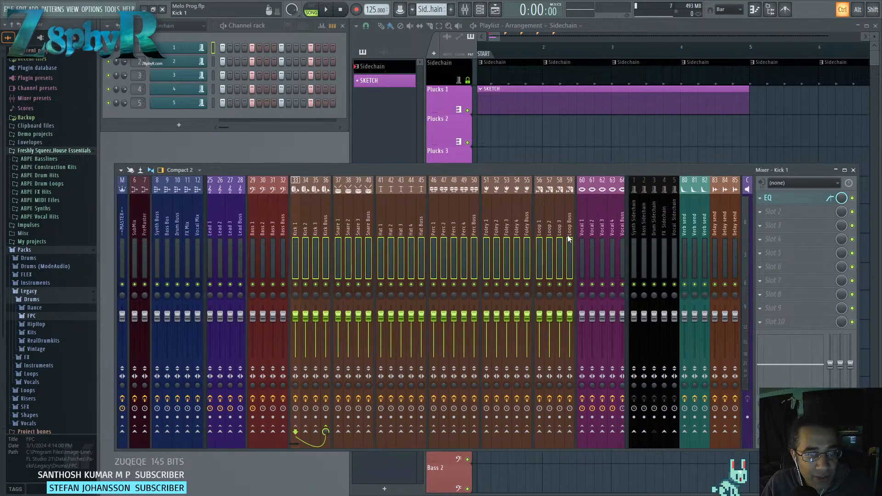
{"action": "right_click", "coordinate": [347, 214]}
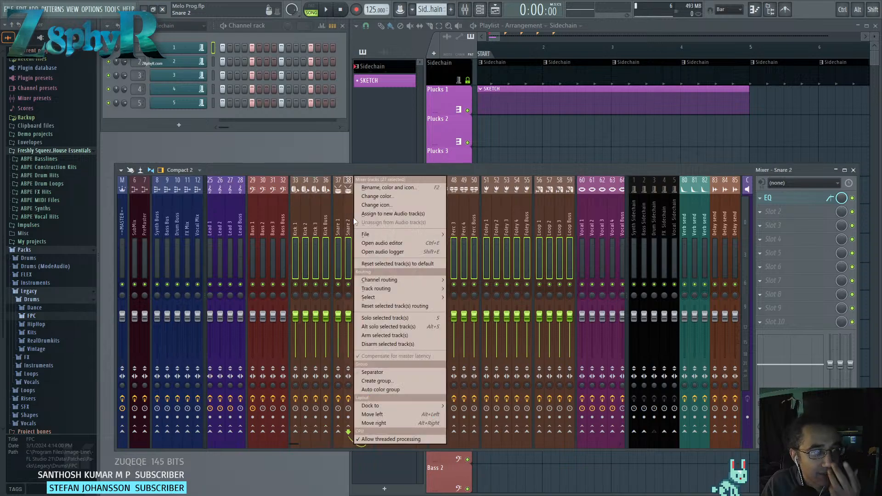
{"action": "left_click", "coordinate": [419, 195]}
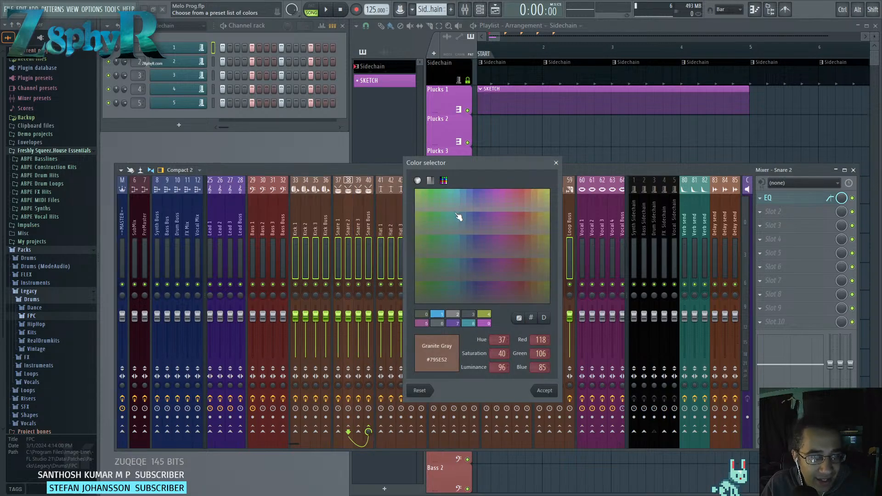
{"action": "left_click", "coordinate": [451, 197]}
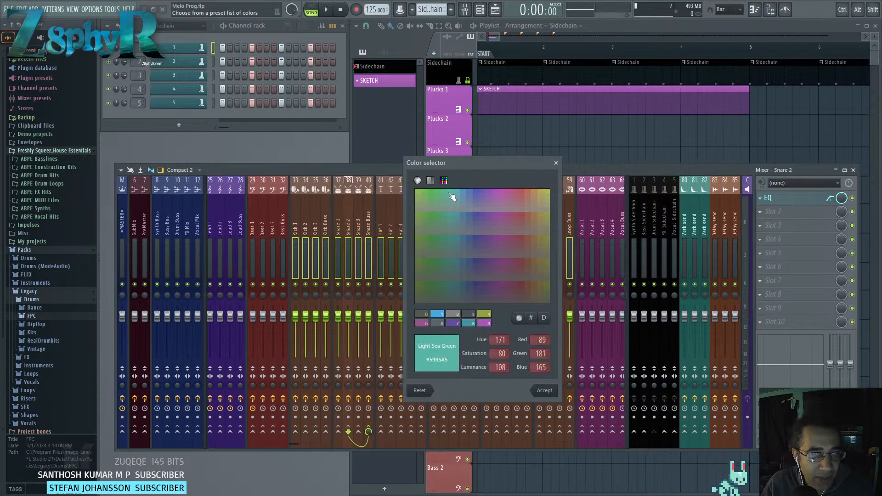
{"action": "left_click", "coordinate": [542, 395]}
Move the six Misc tracks, Misc 1 to Misc Buss, together past the whole SFX group to positions 74 to 79.
{"action": "scroll", "coordinate": [486, 228], "scroll_direction": "down", "scroll_amount": 10}
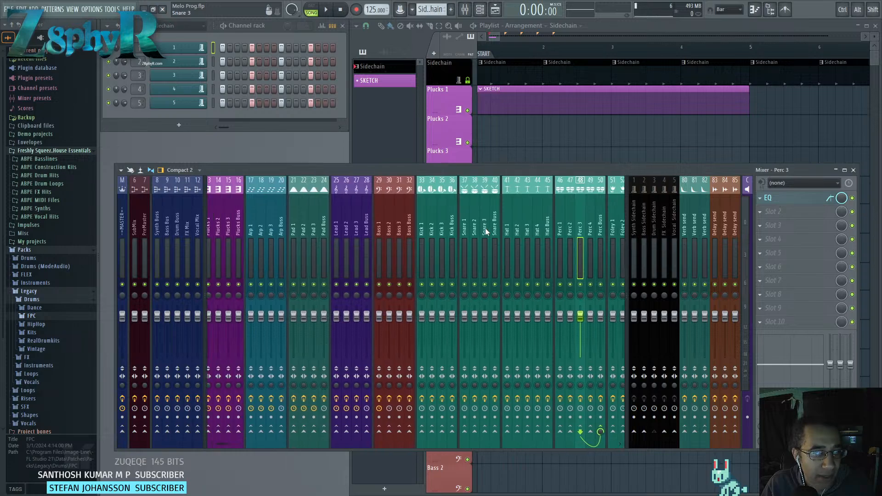
{"action": "scroll", "coordinate": [485, 228], "scroll_direction": "down", "scroll_amount": 10}
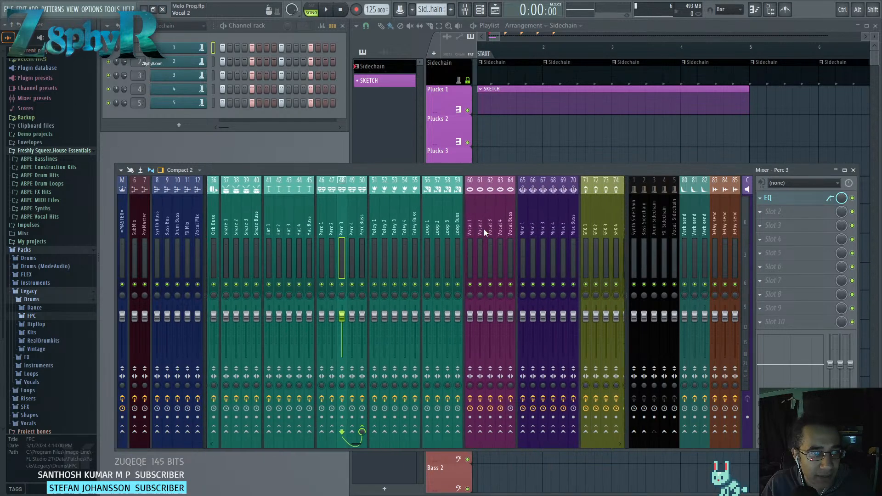
{"action": "left_click_drag", "start_coordinate": [509, 226], "coordinate": [486, 228]}
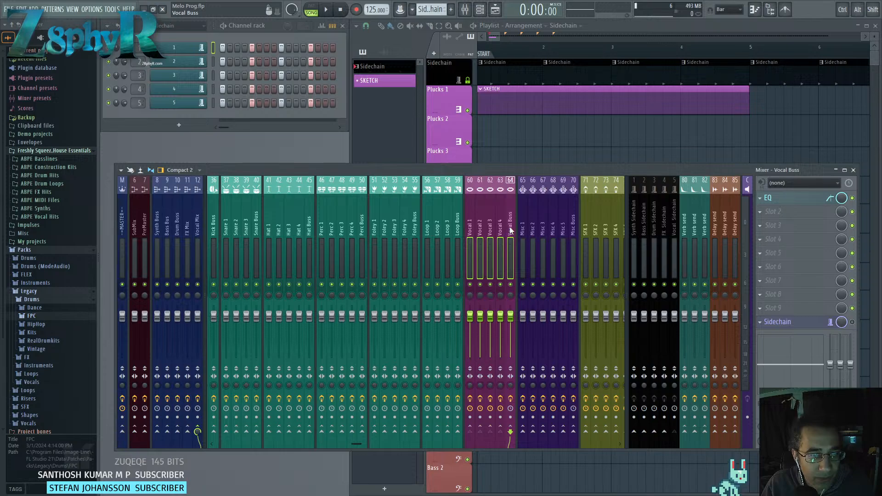
{"action": "left_click", "coordinate": [532, 230]}
{"action": "scroll", "coordinate": [547, 228], "scroll_direction": "down", "scroll_amount": 3}
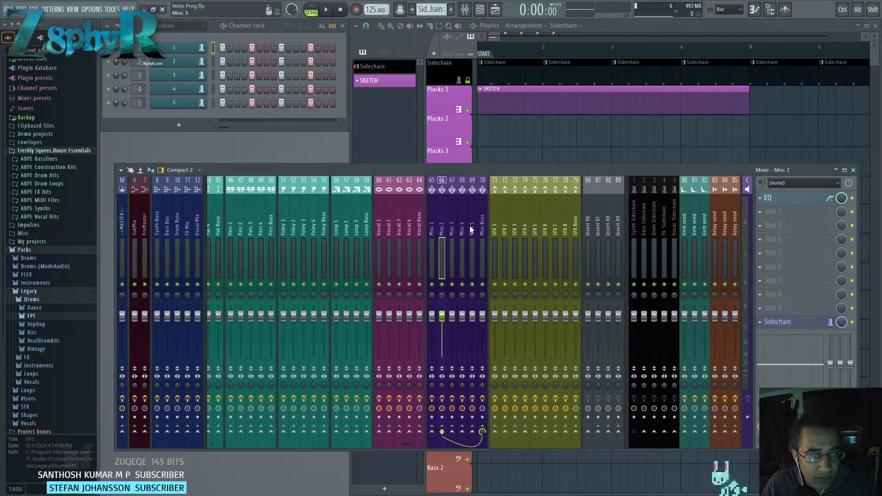
{"action": "left_click", "coordinate": [462, 229]}
{"action": "right_click", "coordinate": [464, 228]}
{"action": "left_click", "coordinate": [460, 228]}
{"action": "left_click_drag", "start_coordinate": [433, 226], "coordinate": [477, 227]}
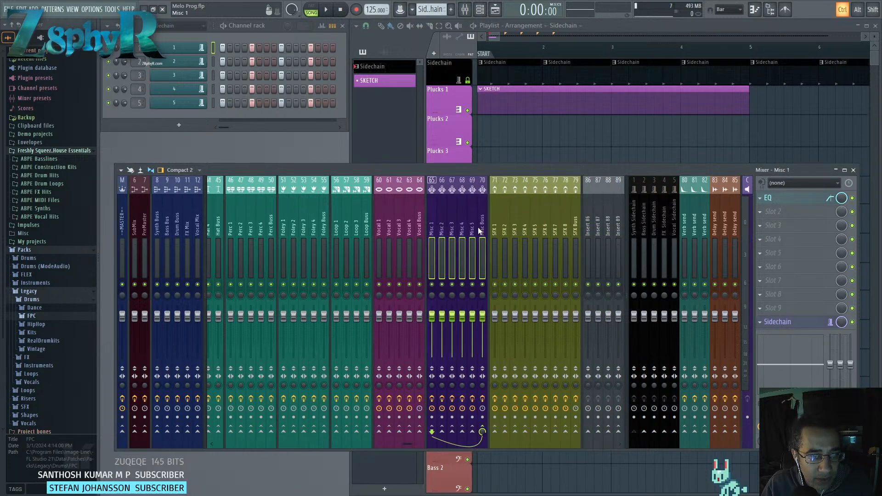
{"action": "key", "text": "alt+Right"}
{"action": "key", "text": "alt+Right"}
{"action": "key", "text": "alt+Right"}
{"action": "key", "text": "alt+Right"}
{"action": "key", "text": "alt+Right"}
{"action": "key", "text": "alt+Right"}
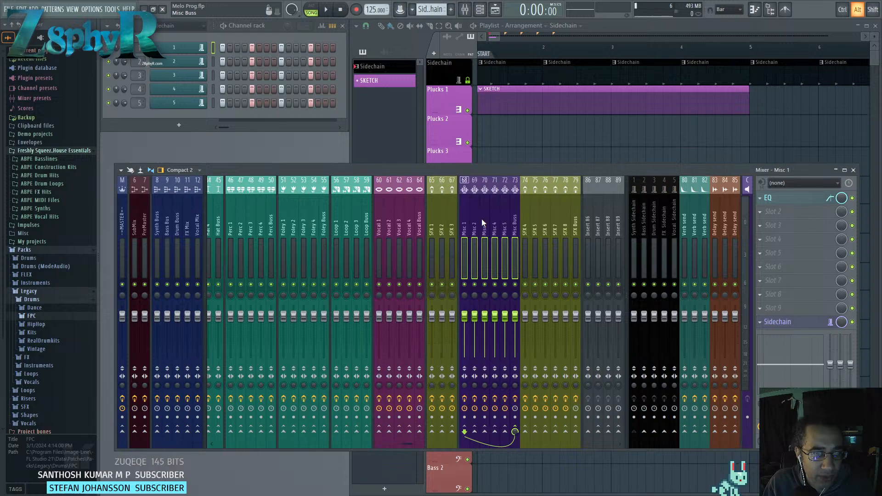
{"action": "key", "text": "alt+Right"}
{"action": "key", "text": "alt+Right"}
{"action": "key", "text": "alt+Right"}
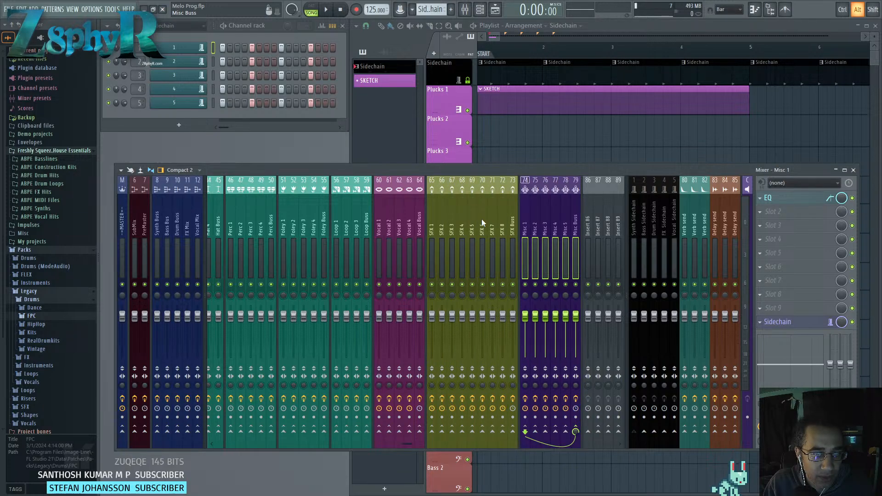
Step the track selection back through the SFX group to the Vocal Buss and examine the neighbouring vocal and drum groups.
{"action": "key", "text": "Left"}
{"action": "key", "text": "Left"}
{"action": "key", "text": "Left"}
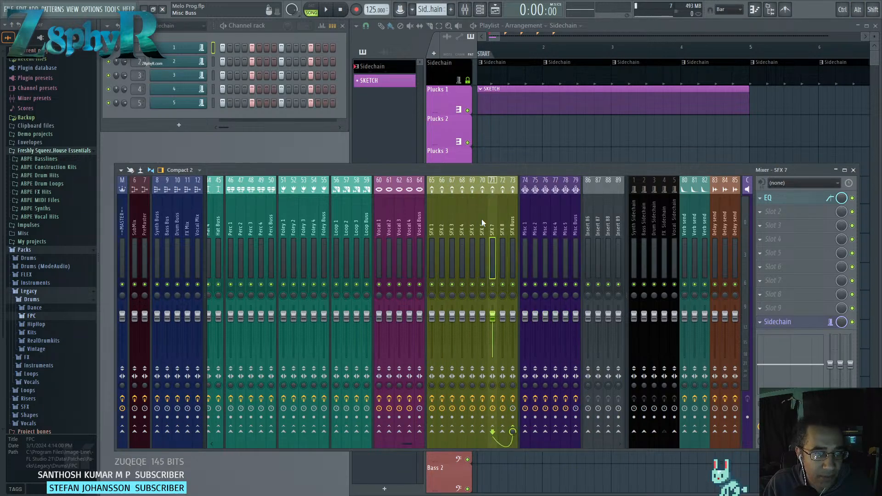
{"action": "key", "text": "Left"}
{"action": "key", "text": "Left"}
{"action": "key", "text": "Left"}
{"action": "key", "text": "Left"}
{"action": "key", "text": "Left"}
{"action": "key", "text": "Left"}
{"action": "key", "text": "Left"}
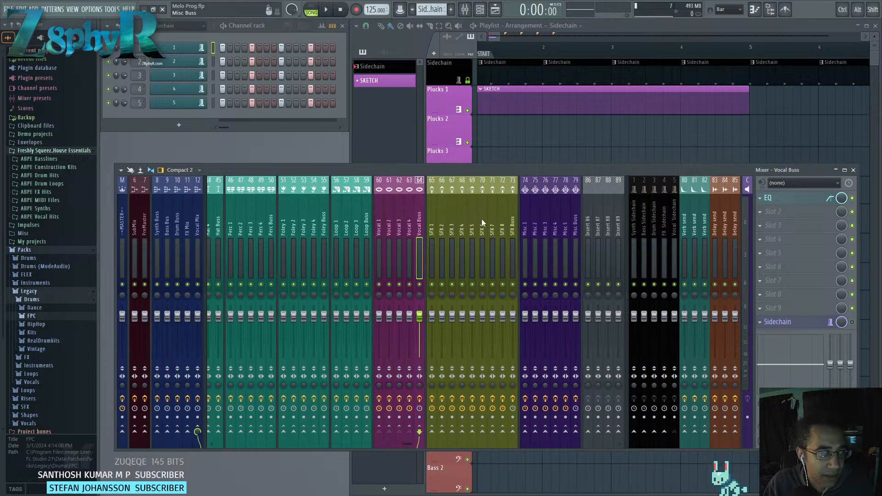
{"action": "scroll", "coordinate": [482, 221], "scroll_direction": "up", "scroll_amount": 6}
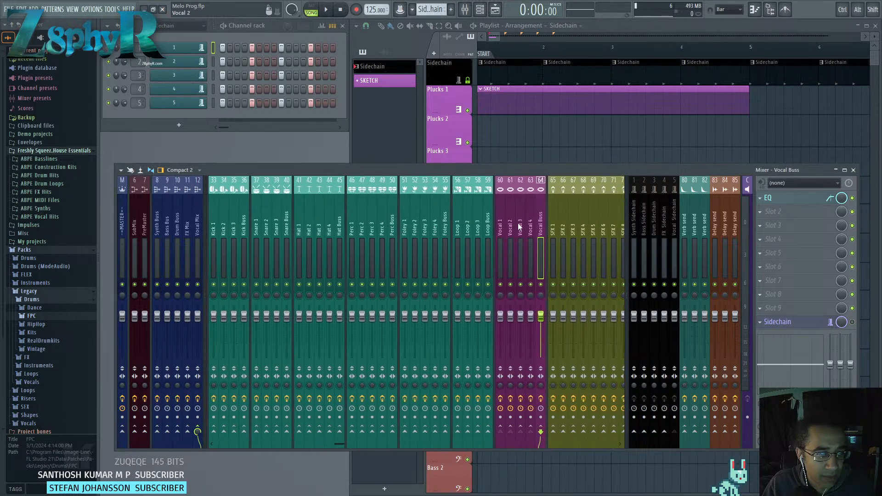
Move the Vocal 1–4 and Vocal Buss mixer tracks together to directly after the Bass Buss, in slots 33–37.
{"action": "left_click_drag", "start_coordinate": [541, 231], "coordinate": [504, 228]}
{"action": "scroll", "coordinate": [486, 224], "scroll_direction": "up", "scroll_amount": 4}
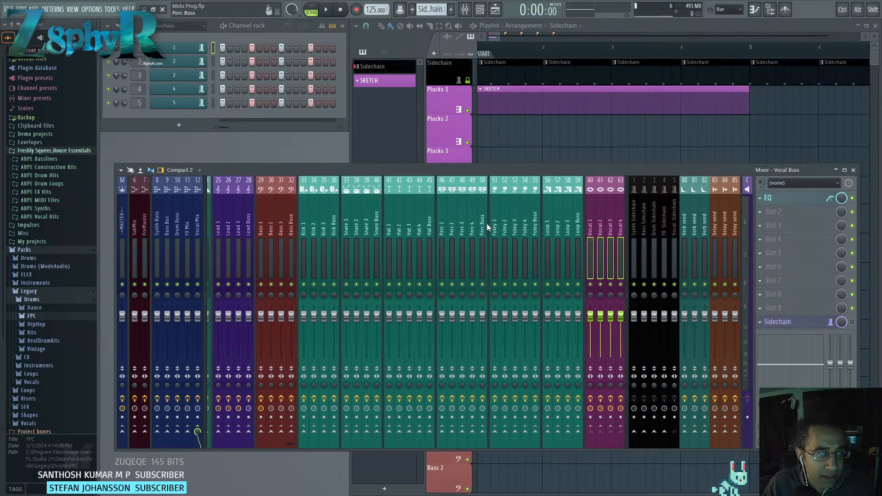
{"action": "key", "text": "alt"}
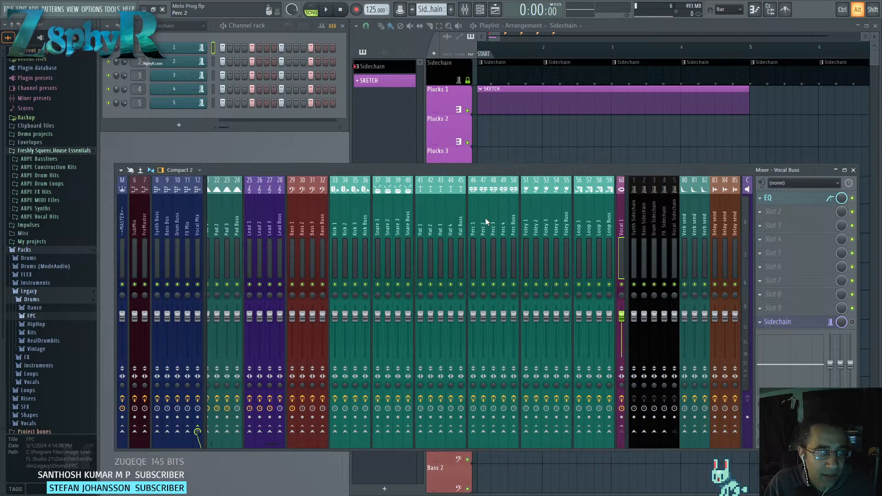
{"action": "scroll", "coordinate": [485, 218], "scroll_direction": "up", "scroll_amount": 10}
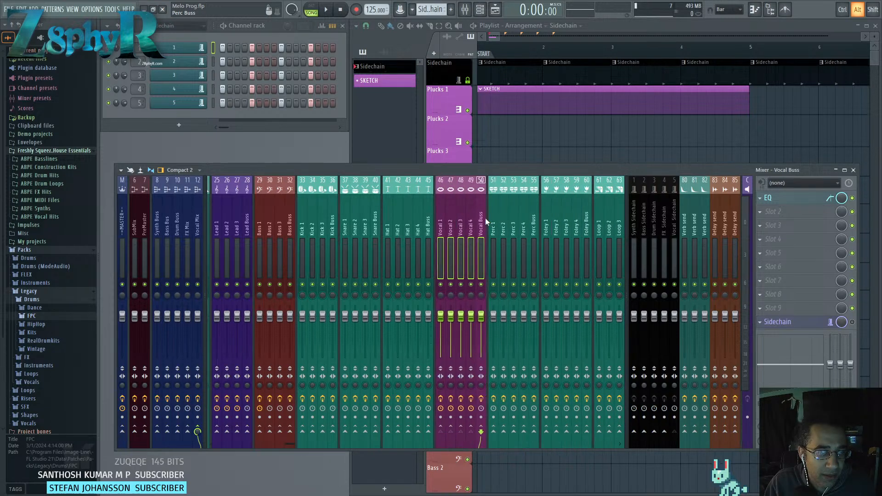
{"action": "scroll", "coordinate": [485, 217], "scroll_direction": "up", "scroll_amount": 14}
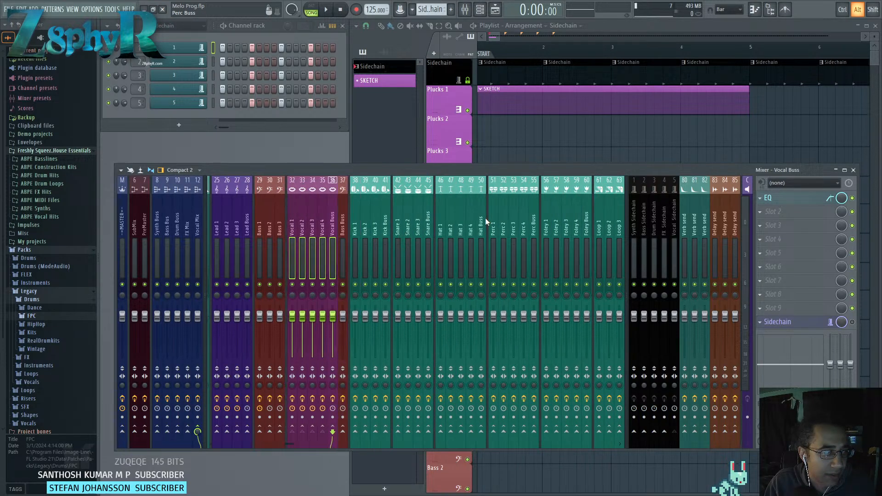
{"action": "scroll", "coordinate": [485, 218], "scroll_direction": "down", "scroll_amount": 1}
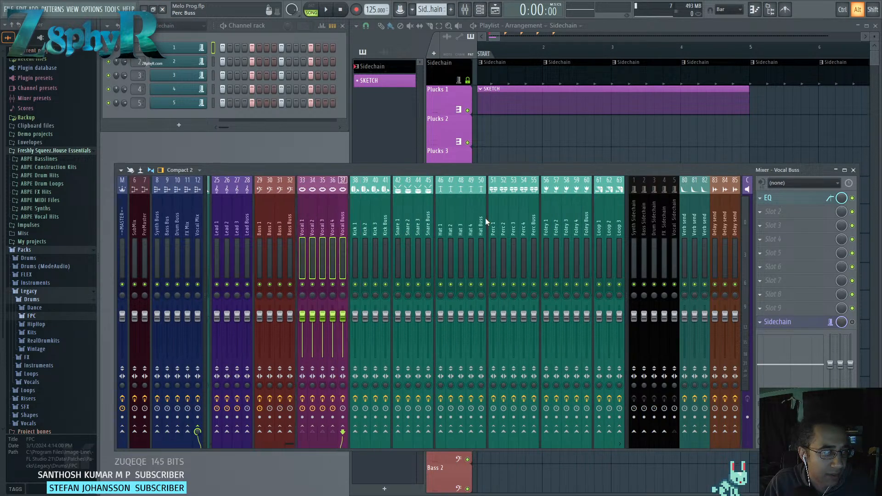
Route the Vocal 4 mixer track to SubMix instead of Vocal Buss.
{"action": "left_click", "coordinate": [376, 229]}
{"action": "scroll", "coordinate": [379, 228], "scroll_direction": "up", "scroll_amount": 6}
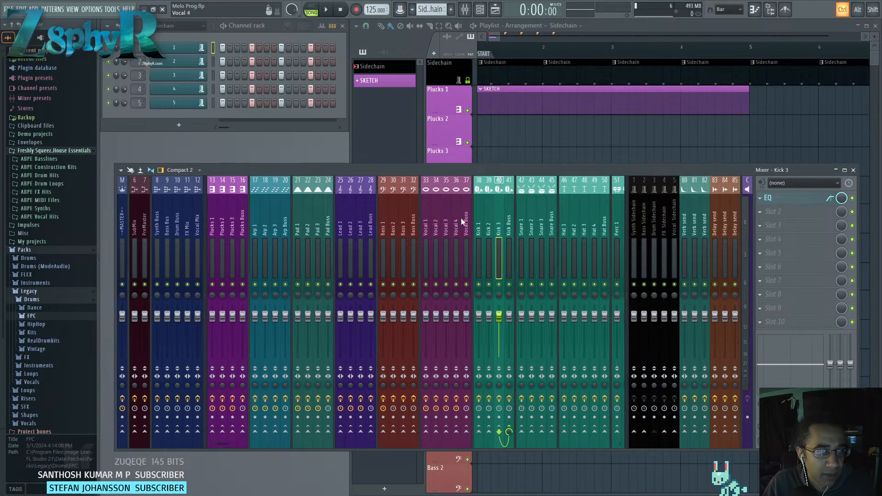
{"action": "left_click", "coordinate": [425, 219]}
{"action": "right_click", "coordinate": [456, 223]}
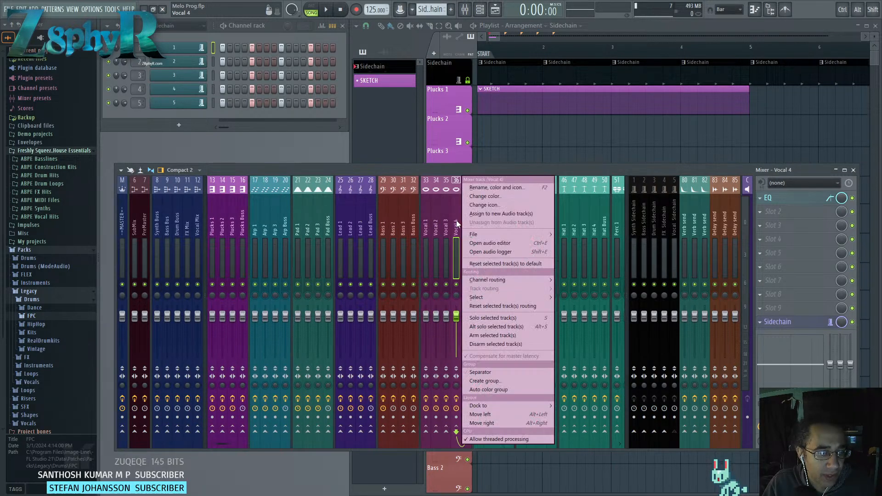
{"action": "left_click", "coordinate": [456, 224]}
{"action": "left_click", "coordinate": [467, 432]}
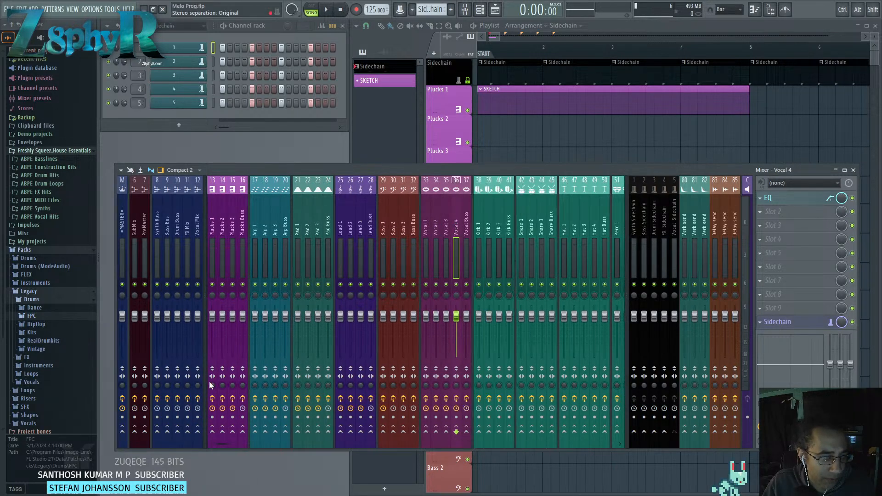
{"action": "left_click", "coordinate": [135, 430]}
Reset the Vocal 4 mixer track to default, removing its plugins.
{"action": "right_click", "coordinate": [458, 215]}
{"action": "left_click", "coordinate": [494, 263]}
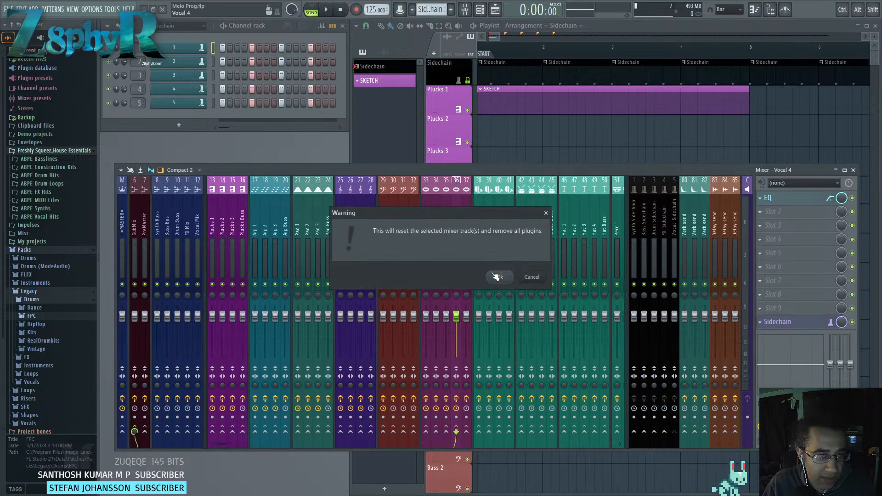
{"action": "left_click", "coordinate": [497, 277]}
Move the reset insert track out of the vocal group, past the drum, SFX and Misc tracks, to slot 86.
{"action": "scroll", "coordinate": [459, 223], "scroll_direction": "down", "scroll_amount": 5}
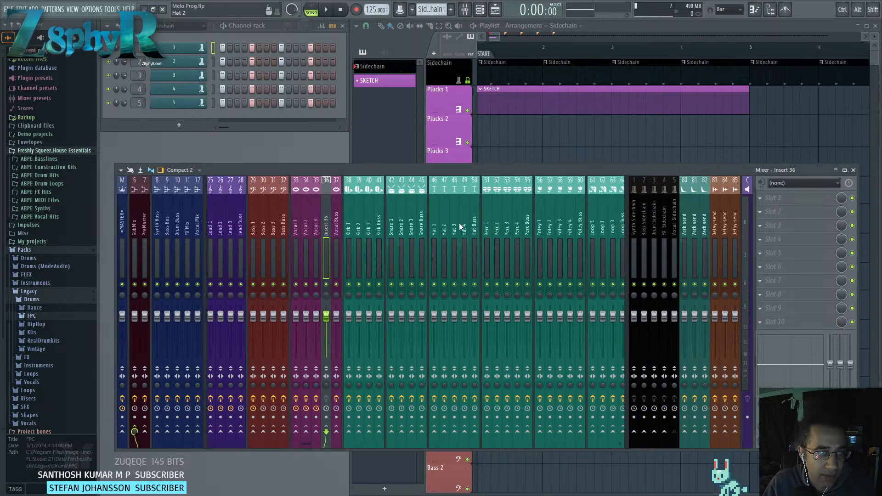
{"action": "key", "text": "alt+Right"}
{"action": "key", "text": "alt+Right"}
{"action": "key", "text": "alt+Right"}
{"action": "key", "text": "alt+Right"}
{"action": "key", "text": "alt+Right"}
{"action": "key", "text": "alt+Right"}
{"action": "key", "text": "alt+Right"}
{"action": "key", "text": "alt+Right"}
{"action": "key", "text": "alt+Right"}
{"action": "key", "text": "alt+Right"}
{"action": "key", "text": "alt+Right"}
{"action": "key", "text": "alt+Right"}
{"action": "key", "text": "alt+Right"}
{"action": "key", "text": "alt+Right"}
{"action": "key", "text": "alt+Right"}
{"action": "key", "text": "alt+Right"}
{"action": "key", "text": "alt+Right"}
{"action": "key", "text": "alt+Right"}
{"action": "key", "text": "alt+Right"}
{"action": "key", "text": "alt+Right"}
{"action": "key", "text": "alt+Right"}
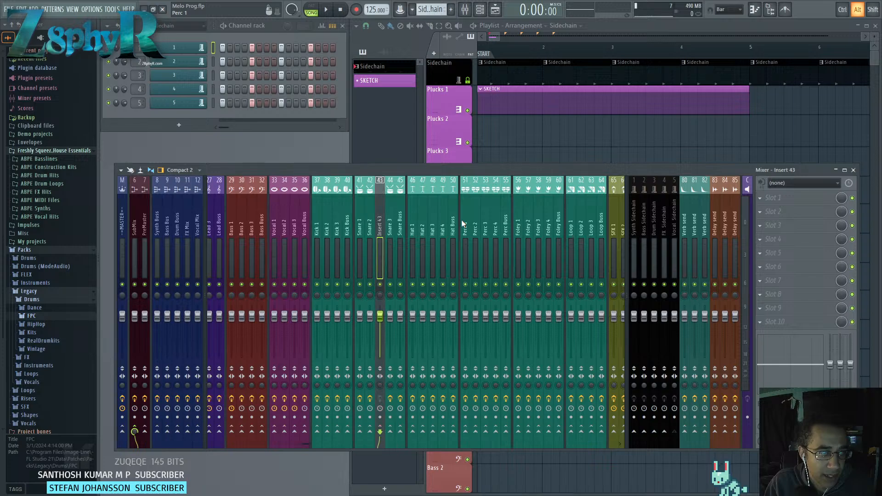
{"action": "key", "text": "alt+Right"}
{"action": "key", "text": "alt+Right"}
{"action": "key", "text": "alt+Right"}
{"action": "key", "text": "alt+Right"}
{"action": "key", "text": "alt+Right"}
{"action": "key", "text": "alt+Right"}
{"action": "key", "text": "alt+Right"}
{"action": "key", "text": "alt+Right"}
{"action": "key", "text": "alt+Right"}
{"action": "key", "text": "alt+Right"}
{"action": "key", "text": "alt+Right"}
{"action": "key", "text": "alt+Right"}
{"action": "key", "text": "alt+Right"}
{"action": "key", "text": "alt+Right"}
{"action": "key", "text": "alt+Right"}
{"action": "key", "text": "alt+Right"}
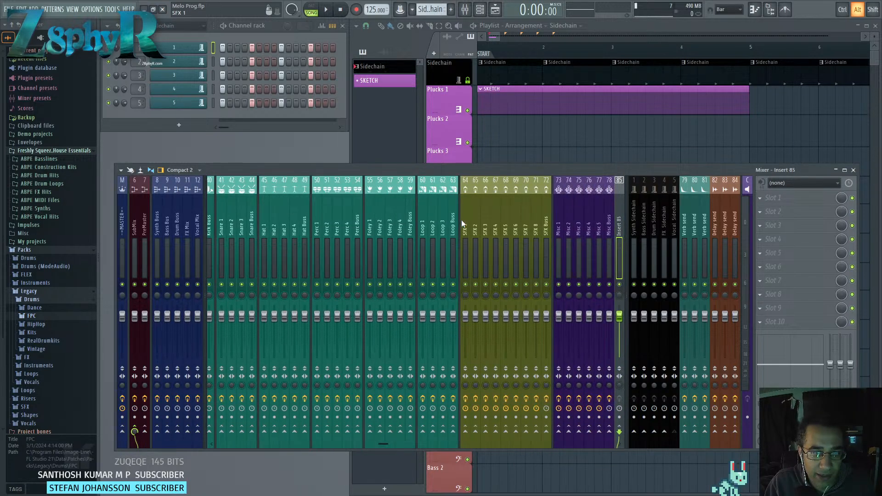
{"action": "key", "text": "alt+Right"}
{"action": "key", "text": "alt+Right"}
{"action": "key", "text": "alt+Right"}
{"action": "key", "text": "alt+Right"}
{"action": "key", "text": "alt+Right"}
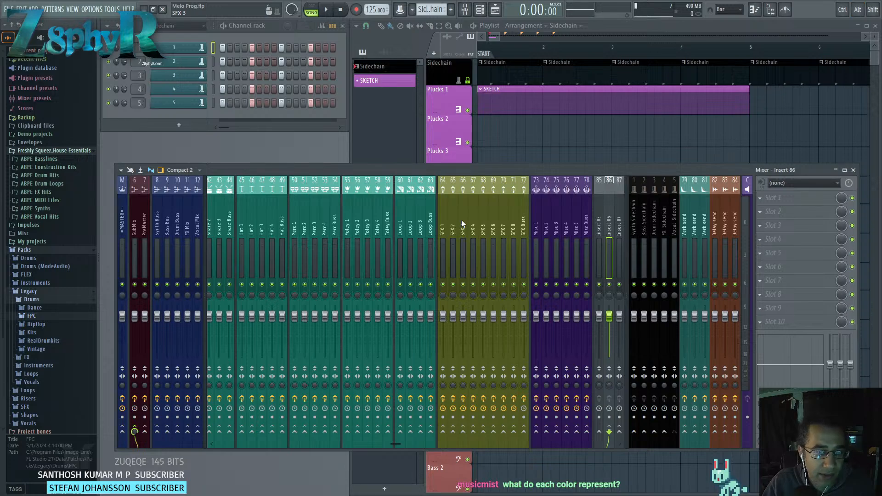
Select the five sidechain tracks, Synth through Vocal Sidechain, and dock them to the middle section of the mixer.
{"action": "scroll", "coordinate": [461, 220], "scroll_direction": "left", "scroll_amount": 8}
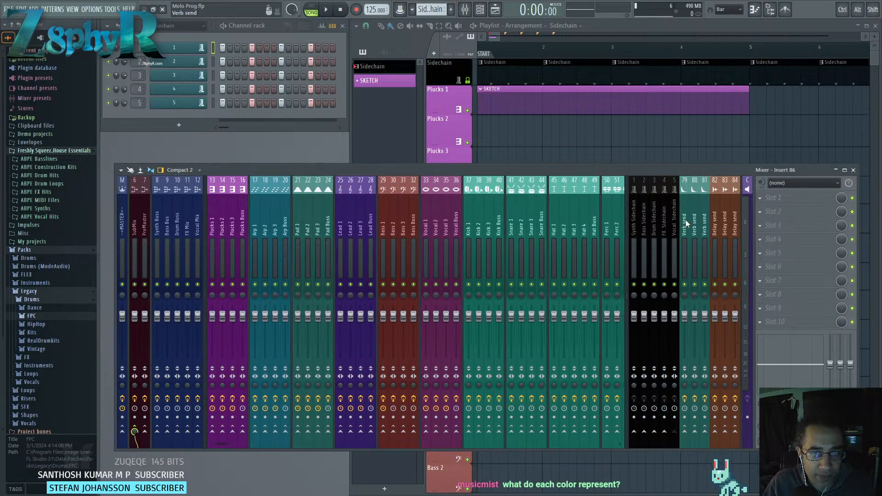
{"action": "left_click", "coordinate": [670, 218]}
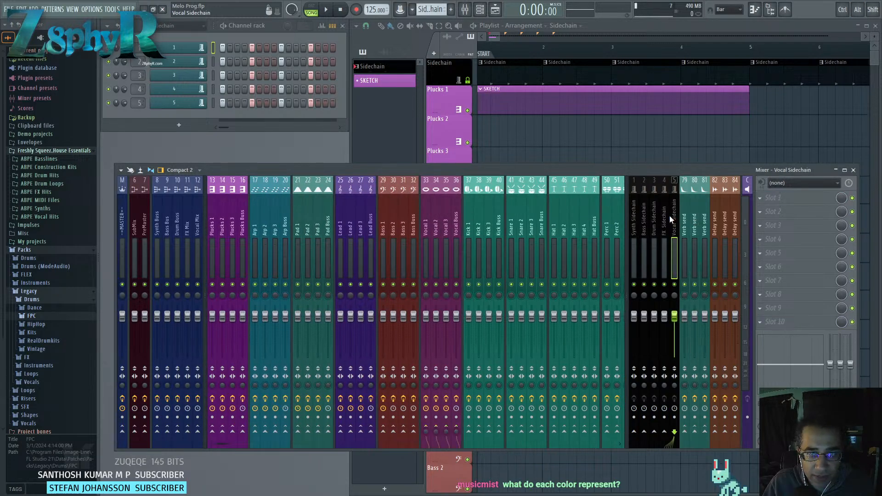
{"action": "left_click", "coordinate": [694, 221]}
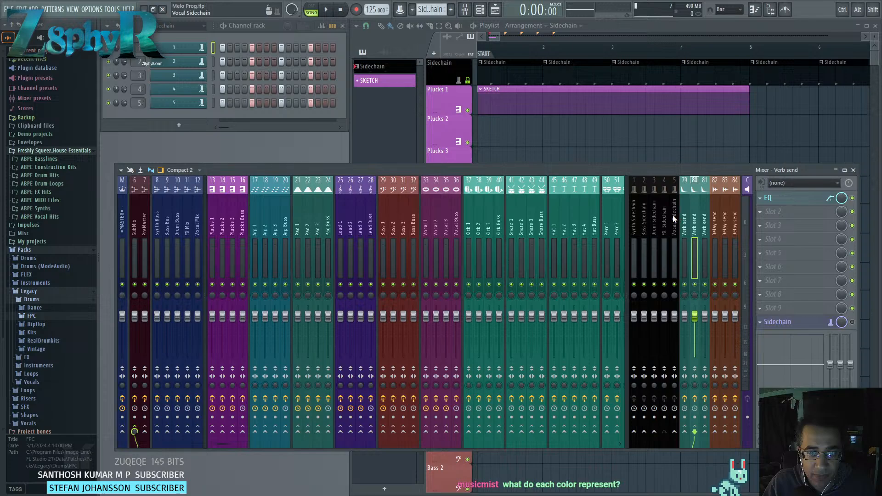
{"action": "left_click_drag", "start_coordinate": [672, 214], "coordinate": [639, 217]}
{"action": "right_click", "coordinate": [636, 219]}
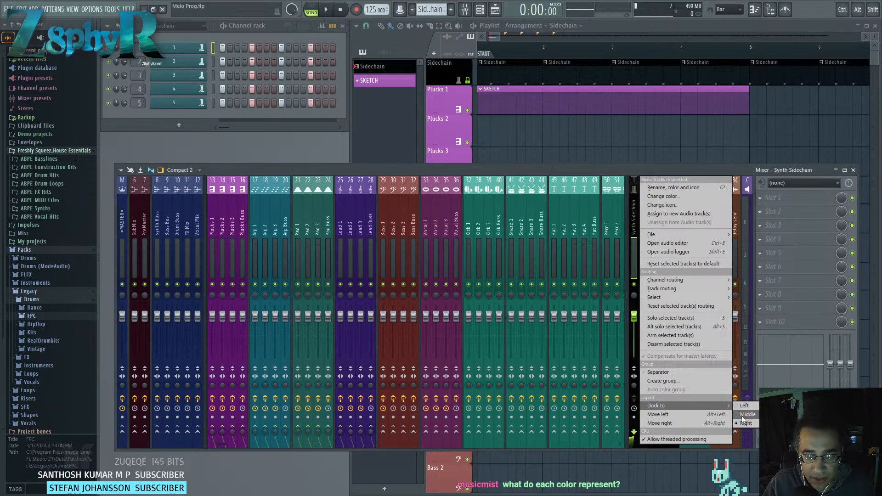
{"action": "left_click", "coordinate": [745, 417]}
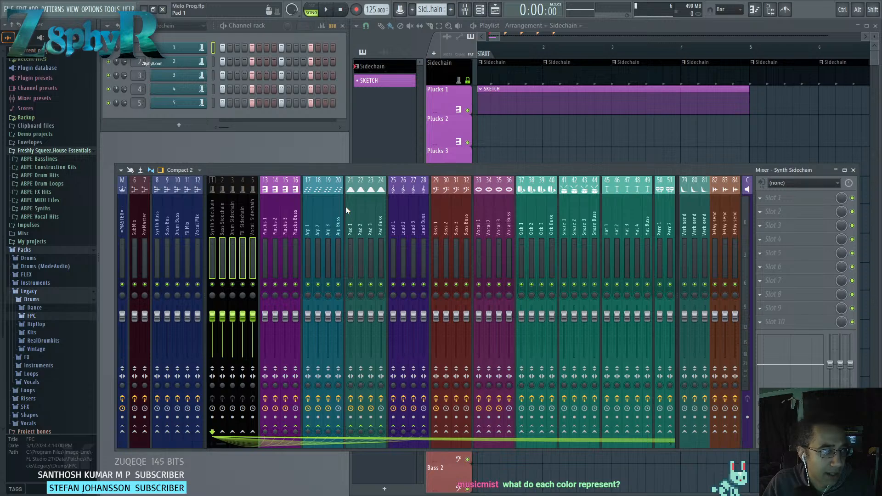
Move the five sidechain tracks left past the first slot so they wrap around to slots 120–124.
{"action": "key", "text": "alt+Left"}
{"action": "key", "text": "alt+Left"}
{"action": "key", "text": "alt+Left"}
{"action": "key", "text": "alt+Left"}
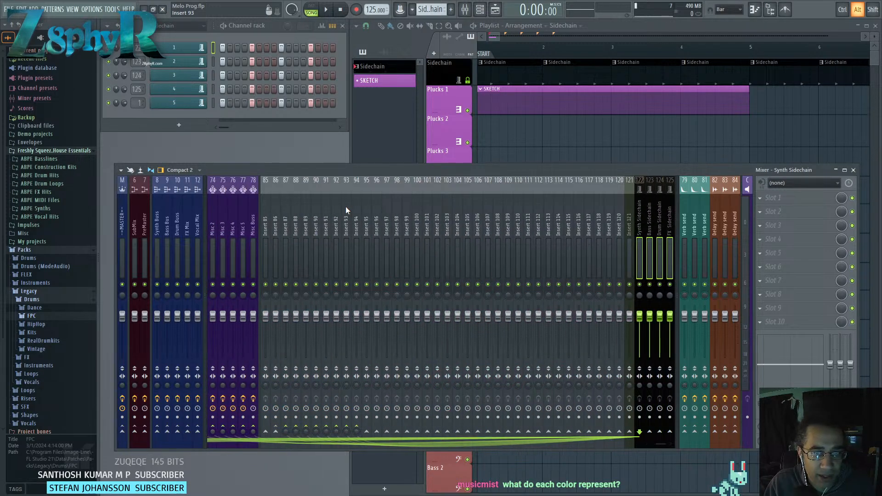
{"action": "key", "text": "alt+Left"}
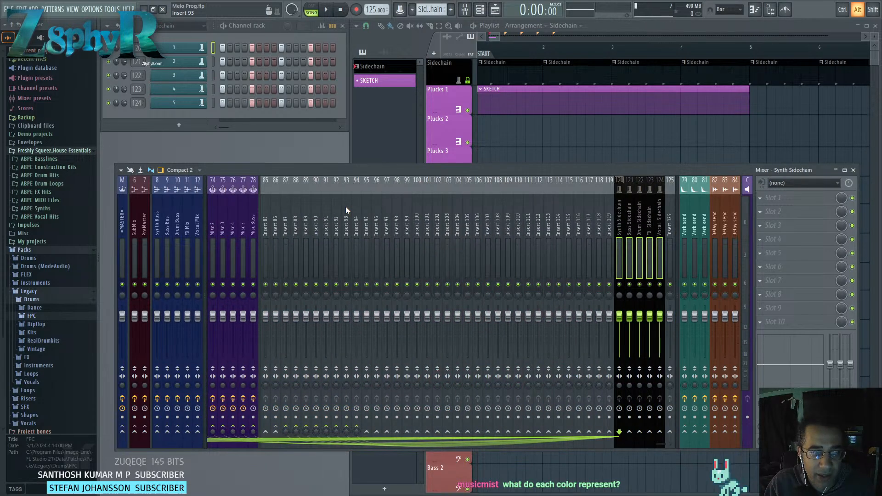
Move the Preview Channel from slot 5 back around to the last insert slot, 125.
{"action": "key", "text": "Right"}
{"action": "key", "text": "Right"}
{"action": "key", "text": "Right"}
{"action": "key", "text": "Right"}
{"action": "key", "text": "Right"}
{"action": "key", "text": "Right"}
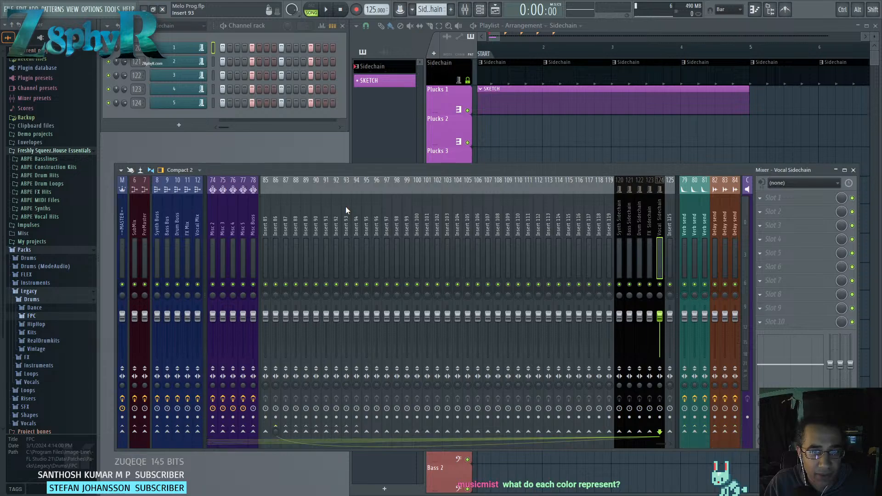
{"action": "key", "text": "Right"}
{"action": "key", "text": "Right"}
{"action": "key", "text": "Right"}
{"action": "key", "text": "Right"}
{"action": "key", "text": "Right"}
{"action": "key", "text": "Right"}
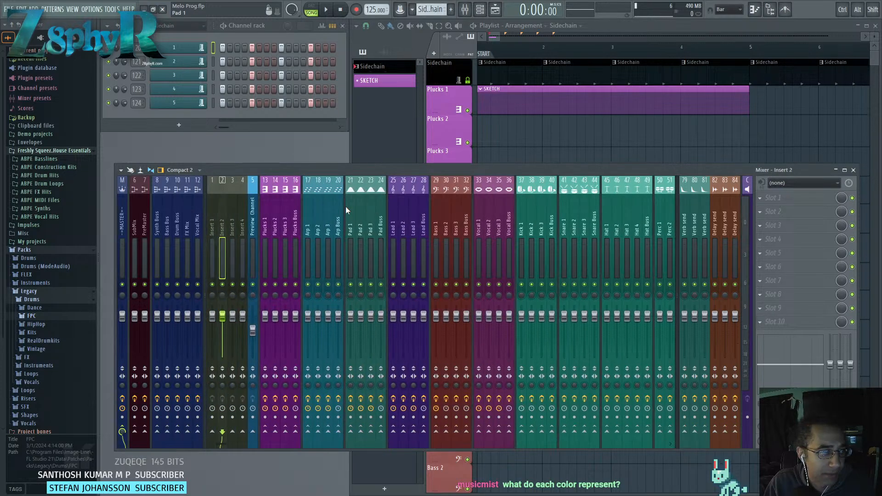
{"action": "key", "text": "alt+Left"}
{"action": "key", "text": "alt+Left"}
{"action": "key", "text": "alt+Left"}
{"action": "key", "text": "alt+Left"}
{"action": "key", "text": "alt+Left"}
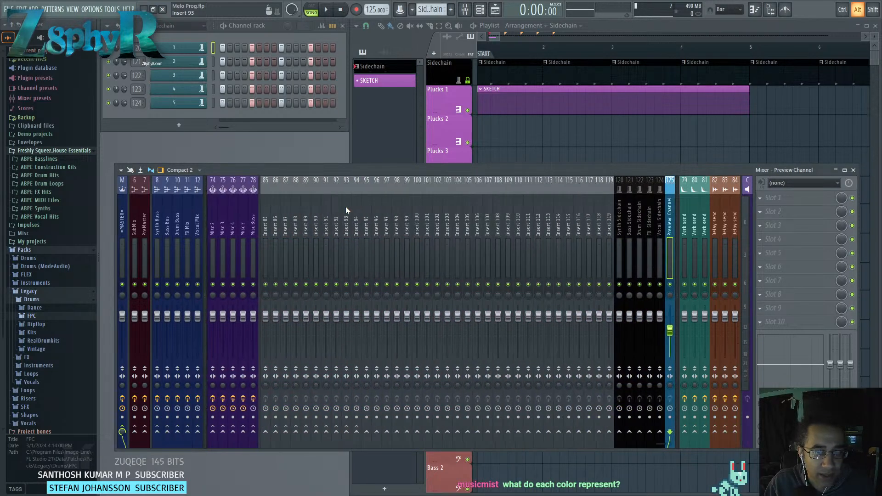
{"action": "key", "text": "Right"}
{"action": "key", "text": "Right"}
{"action": "key", "text": "Right"}
{"action": "key", "text": "Right"}
{"action": "key", "text": "Right"}
{"action": "key", "text": "Right"}
{"action": "key", "text": "Right"}
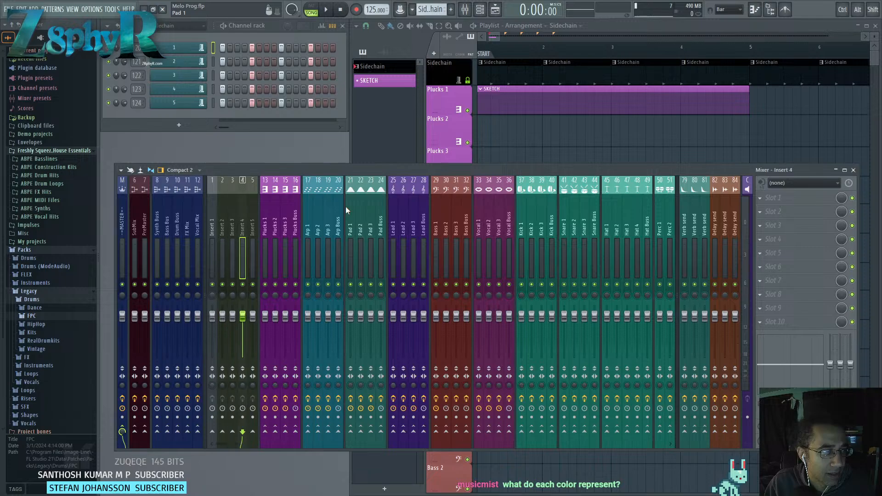
{"action": "left_click_drag", "start_coordinate": [252, 204], "coordinate": [225, 205]}
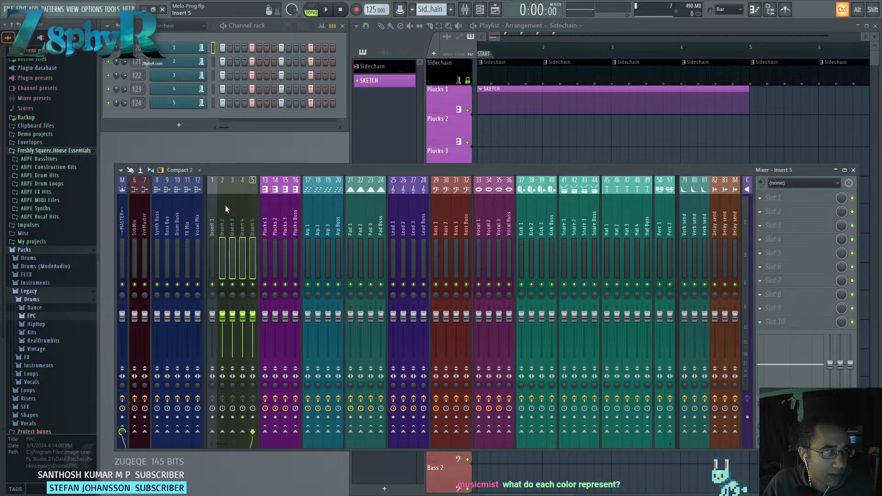
Select the five sidechain tracks and move them six slots left to slots 114–118.
{"action": "scroll", "coordinate": [410, 204], "scroll_direction": "down", "scroll_amount": 10}
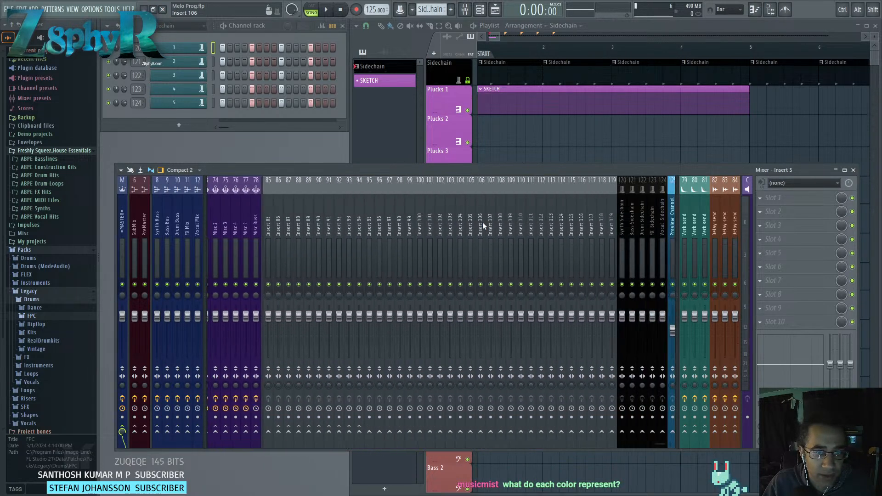
{"action": "left_click", "coordinate": [660, 216]}
{"action": "left_click_drag", "start_coordinate": [659, 216], "coordinate": [628, 210]}
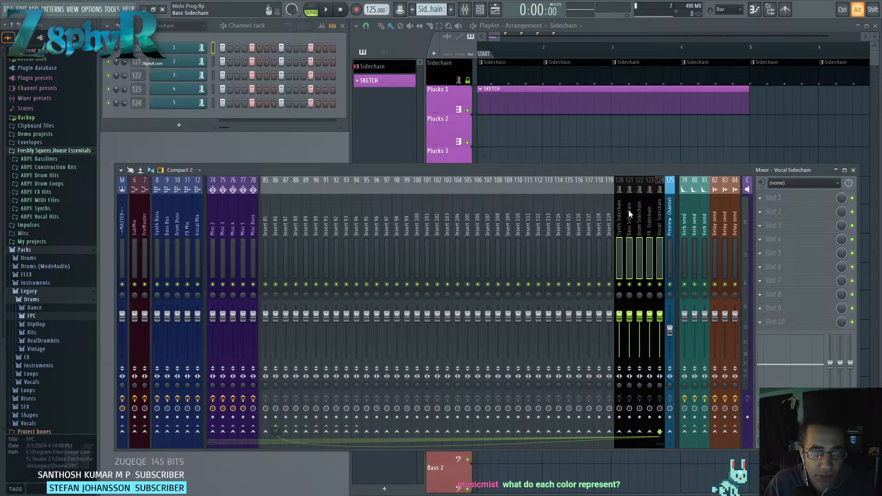
{"action": "key", "text": "alt+Left"}
{"action": "key", "text": "alt+Left"}
{"action": "key", "text": "alt+Left"}
{"action": "key", "text": "alt+Left"}
{"action": "key", "text": "alt+Left"}
{"action": "key", "text": "alt+Left"}
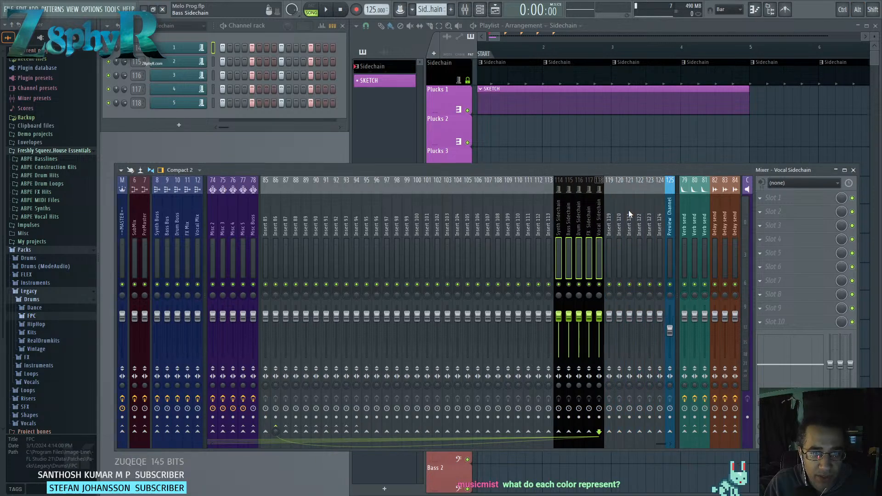
Select the empty Insert 1–5 tracks and move them right past the Misc Buss to slots 80–84.
{"action": "scroll", "coordinate": [453, 233], "scroll_direction": "up", "scroll_amount": 10}
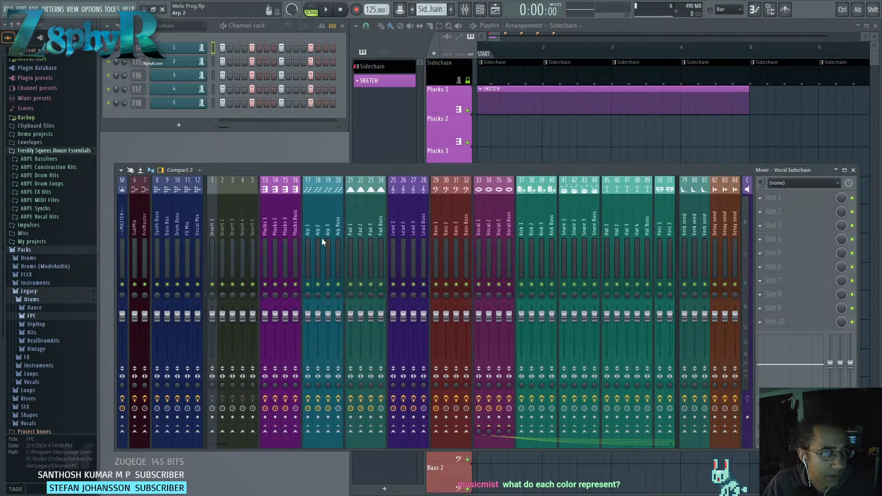
{"action": "left_click_drag", "start_coordinate": [252, 219], "coordinate": [215, 217]}
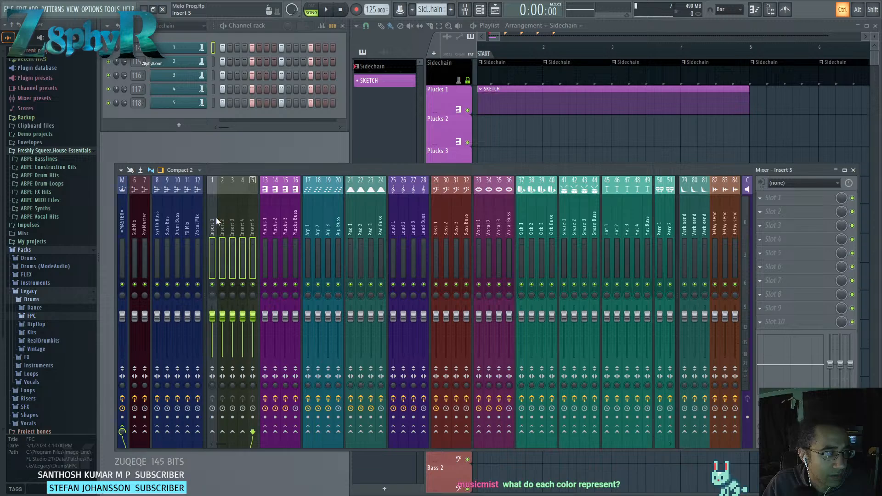
{"action": "key", "text": "alt"}
{"action": "key", "text": "alt+Right"}
{"action": "key", "text": "alt+Right"}
{"action": "key", "text": "alt+Right"}
{"action": "key", "text": "alt+Right"}
{"action": "key", "text": "alt+Right"}
{"action": "key", "text": "alt+Right"}
{"action": "key", "text": "alt+Right"}
{"action": "key", "text": "alt+Right"}
{"action": "key", "text": "alt+Right"}
{"action": "key", "text": "alt+Right"}
{"action": "key", "text": "alt+Right"}
{"action": "key", "text": "alt+Right"}
{"action": "key", "text": "alt+Right"}
{"action": "key", "text": "alt+Right"}
{"action": "key", "text": "alt+Right"}
{"action": "key", "text": "alt+Right"}
{"action": "key", "text": "alt+Right"}
{"action": "key", "text": "alt+Right"}
{"action": "key", "text": "alt+Right"}
{"action": "key", "text": "alt+Right"}
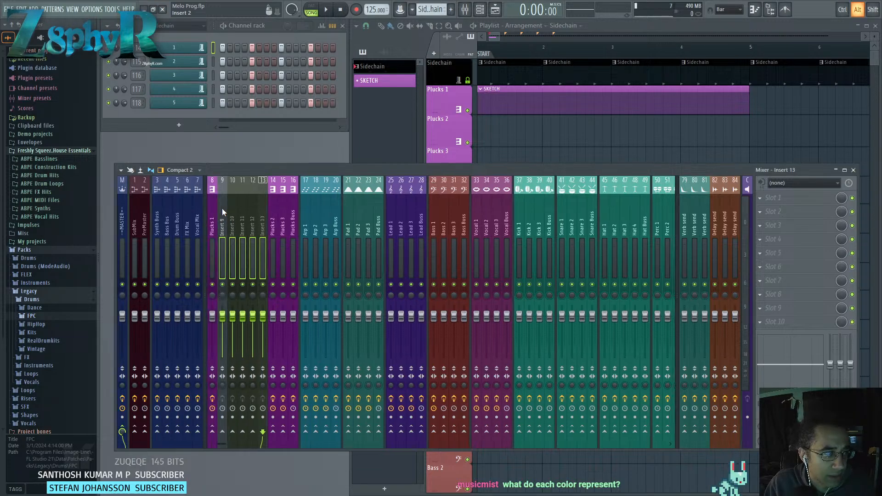
{"action": "key", "text": "alt+Right"}
{"action": "key", "text": "alt+Right"}
{"action": "key", "text": "alt+Right"}
{"action": "key", "text": "alt+Right"}
{"action": "key", "text": "alt+Right"}
{"action": "key", "text": "alt+Right"}
{"action": "key", "text": "alt+Right"}
{"action": "key", "text": "alt+Right"}
{"action": "key", "text": "alt+Right"}
{"action": "key", "text": "alt+Right"}
{"action": "key", "text": "alt+Right"}
{"action": "key", "text": "alt+Right"}
{"action": "key", "text": "alt+Right"}
{"action": "key", "text": "alt+Right"}
{"action": "key", "text": "alt+Right"}
{"action": "key", "text": "alt+Right"}
{"action": "key", "text": "alt+Right"}
{"action": "key", "text": "alt+Right"}
{"action": "key", "text": "alt+Right"}
{"action": "key", "text": "alt+Right"}
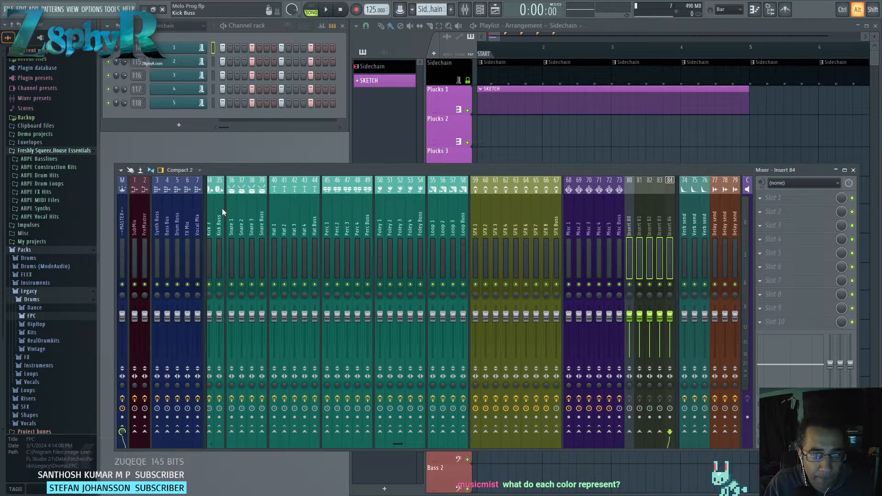
Move the five selected empty inserts right past the sidechain tracks to slots 116–120.
{"action": "key", "text": "alt+Right"}
{"action": "key", "text": "alt+Right"}
{"action": "key", "text": "alt+Right"}
{"action": "key", "text": "alt+Right"}
{"action": "key", "text": "alt+Right"}
{"action": "key", "text": "alt+Right"}
{"action": "key", "text": "alt+Right"}
{"action": "key", "text": "alt+Right"}
{"action": "key", "text": "alt+Right"}
{"action": "key", "text": "alt+Right"}
{"action": "key", "text": "alt+Right"}
{"action": "key", "text": "alt+Right"}
{"action": "key", "text": "alt+Right"}
{"action": "key", "text": "alt+Right"}
{"action": "key", "text": "alt+Right"}
{"action": "key", "text": "alt+Right"}
{"action": "key", "text": "alt+Right"}
{"action": "key", "text": "alt+Right"}
{"action": "key", "text": "alt+Right"}
{"action": "key", "text": "alt+Right"}
{"action": "key", "text": "alt+Right"}
{"action": "key", "text": "alt+Right"}
{"action": "key", "text": "alt+Right"}
{"action": "key", "text": "alt+Right"}
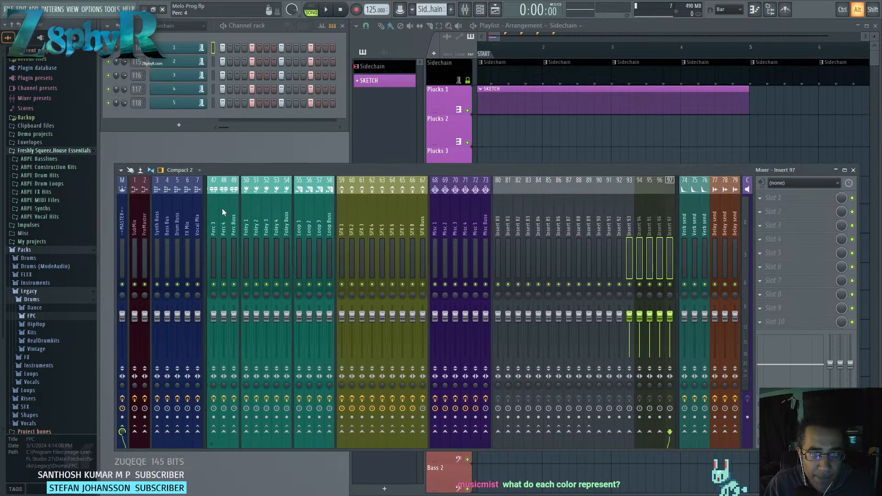
{"action": "key", "text": "alt+Right"}
{"action": "key", "text": "alt+Right"}
{"action": "key", "text": "alt+Right"}
{"action": "key", "text": "alt+Right"}
{"action": "key", "text": "alt+Right"}
{"action": "key", "text": "alt+Right"}
{"action": "key", "text": "alt+Right"}
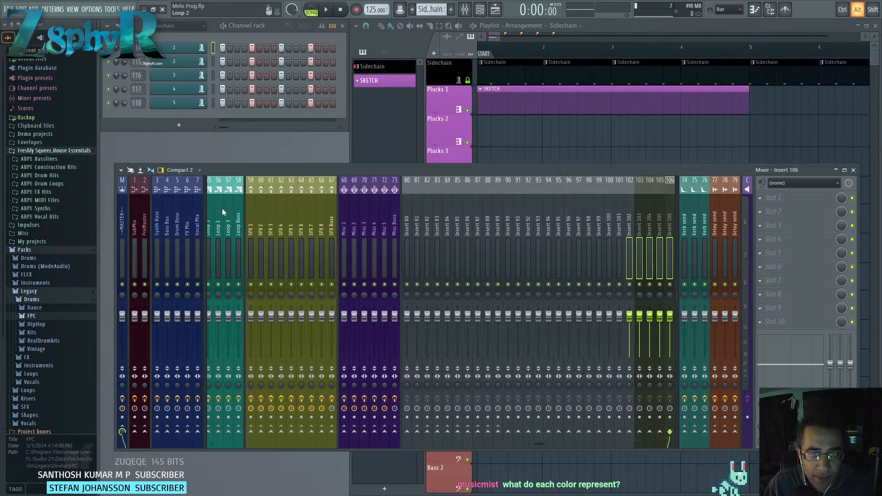
{"action": "key", "text": "alt+Right"}
{"action": "key", "text": "alt+Right"}
{"action": "key", "text": "alt+Right"}
{"action": "key", "text": "alt+Right"}
{"action": "key", "text": "alt+Right"}
{"action": "key", "text": "alt+Right"}
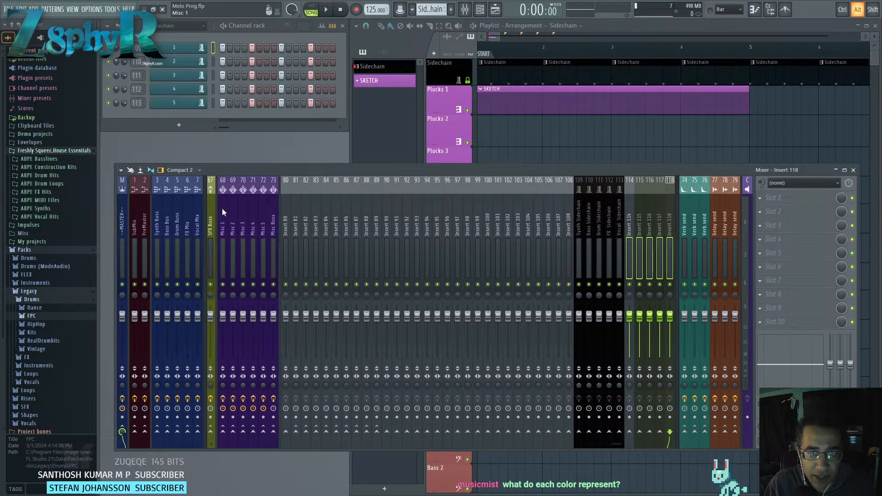
{"action": "key", "text": "alt+Right"}
{"action": "key", "text": "alt+Right"}
{"action": "key", "text": "alt+Right"}
{"action": "key", "text": "alt+Right"}
{"action": "key", "text": "alt+Right"}
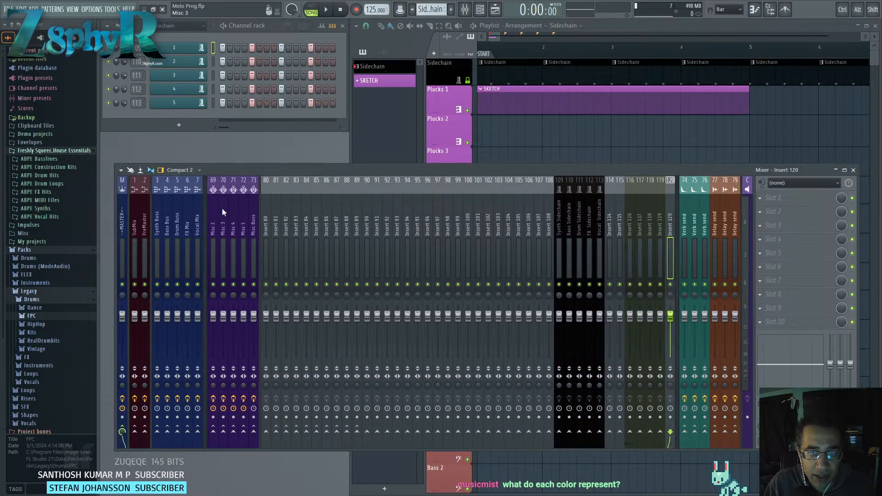
{"action": "key", "text": "Left"}
{"action": "key", "text": "Left"}
{"action": "key", "text": "Left"}
{"action": "key", "text": "Left"}
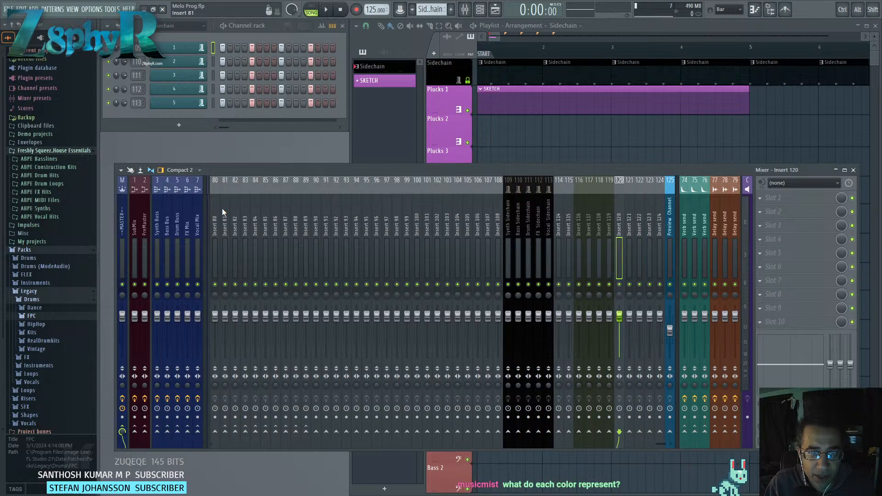
Select Inserts 116–119 and move them five slots right to slots 121–124, just before the Preview Channel.
{"action": "left_click_drag", "start_coordinate": [579, 220], "coordinate": [610, 216]}
{"action": "key", "text": "alt+Right"}
{"action": "key", "text": "alt+Right"}
{"action": "key", "text": "alt+Right"}
{"action": "key", "text": "alt+Right"}
{"action": "key", "text": "alt+Right"}
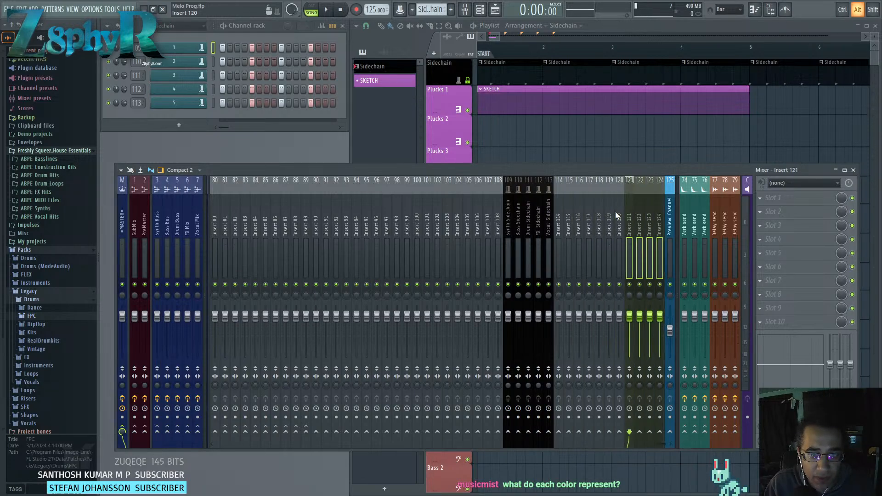
Go through the empty inserts from slot 122 down to slot 99 and examine each one.
{"action": "left_click", "coordinate": [646, 214]}
{"action": "key", "text": "Left"}
{"action": "key", "text": "Left"}
{"action": "key", "text": "Left"}
{"action": "key", "text": "Left"}
{"action": "key", "text": "Left"}
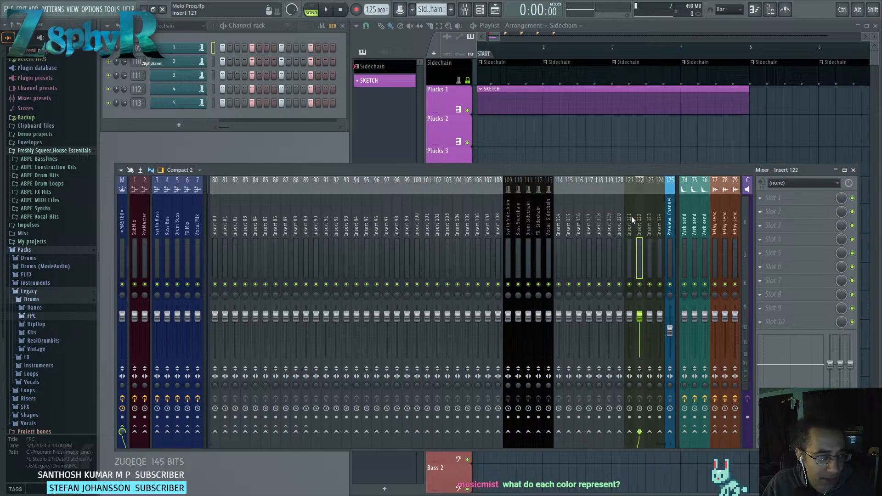
{"action": "left_click", "coordinate": [575, 219]}
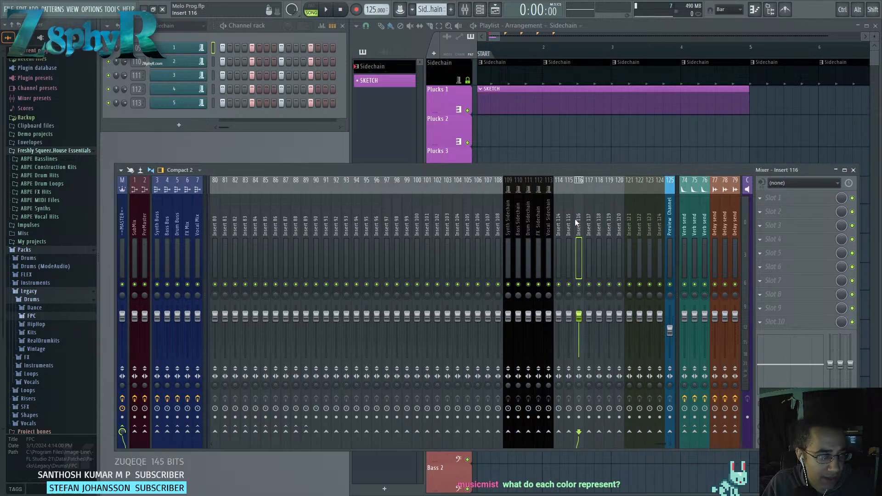
{"action": "left_click", "coordinate": [560, 219]}
{"action": "left_click", "coordinate": [489, 222]}
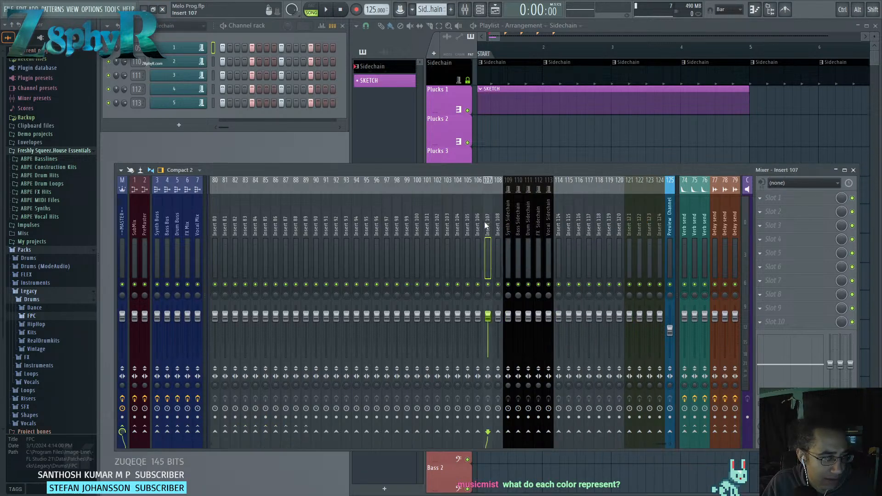
{"action": "left_click", "coordinate": [495, 226]}
{"action": "left_click", "coordinate": [488, 220]}
{"action": "left_click", "coordinate": [478, 219]}
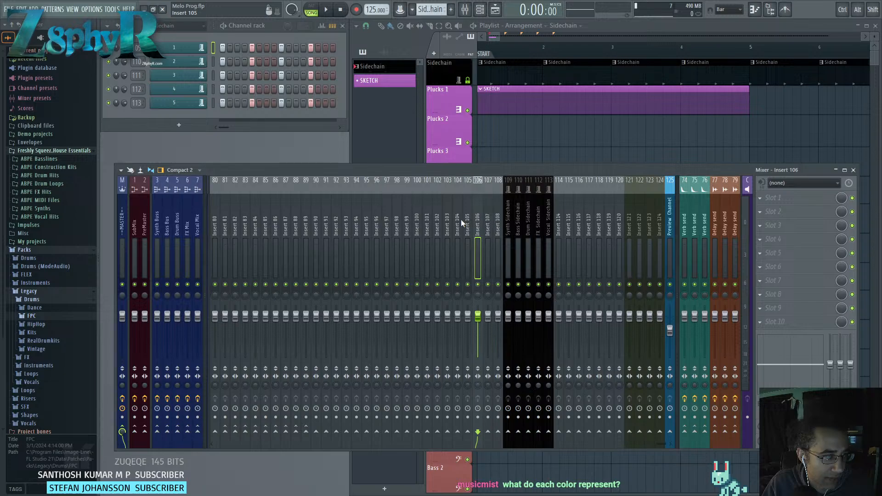
{"action": "left_click", "coordinate": [459, 219]}
{"action": "left_click", "coordinate": [449, 219]}
{"action": "left_click", "coordinate": [437, 219]}
{"action": "left_click", "coordinate": [418, 219]}
{"action": "left_click", "coordinate": [407, 222]}
{"action": "left_click", "coordinate": [387, 221]}
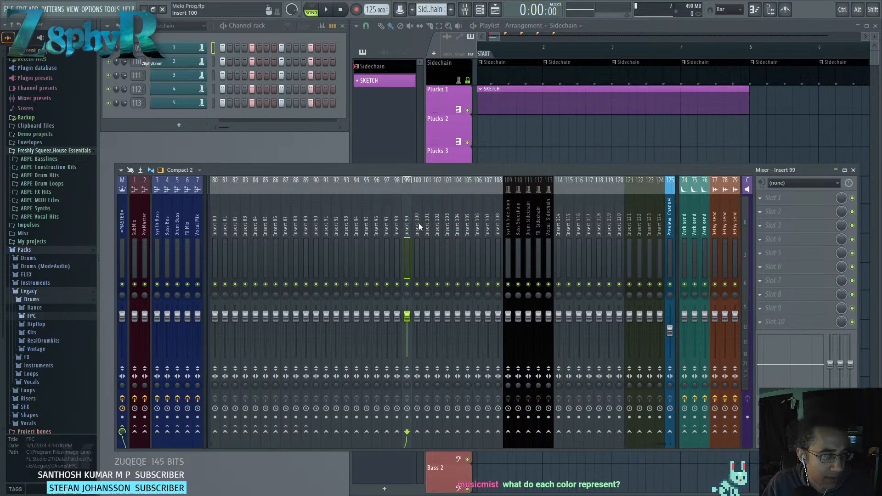
Select the five sidechain tracks and move them right to slots 120–124, directly before the Preview Channel.
{"action": "left_click_drag", "start_coordinate": [507, 225], "coordinate": [549, 234]}
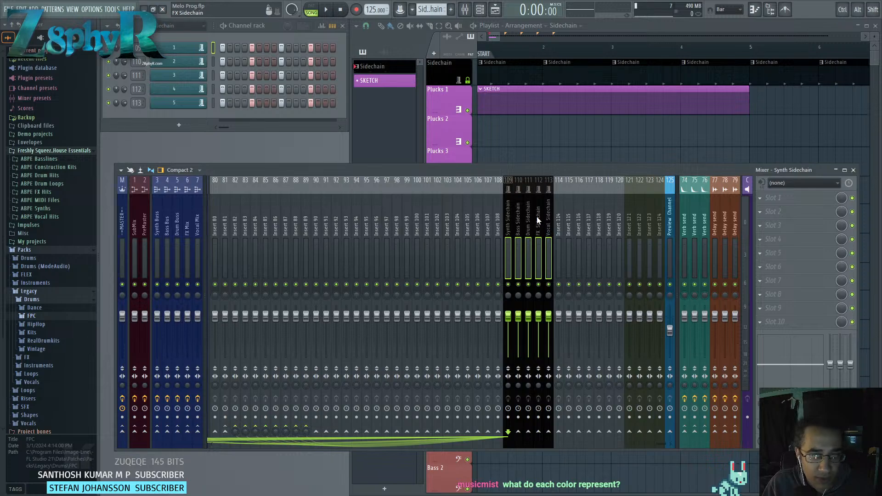
{"action": "key", "text": "alt+Right"}
{"action": "key", "text": "alt+Right"}
{"action": "key", "text": "alt+Right"}
{"action": "key", "text": "alt+Right"}
{"action": "key", "text": "alt+Right"}
{"action": "key", "text": "alt+Right"}
{"action": "key", "text": "alt+Right"}
{"action": "key", "text": "alt+Right"}
{"action": "key", "text": "alt+Right"}
{"action": "key", "text": "alt+Right"}
{"action": "key", "text": "alt+Right"}
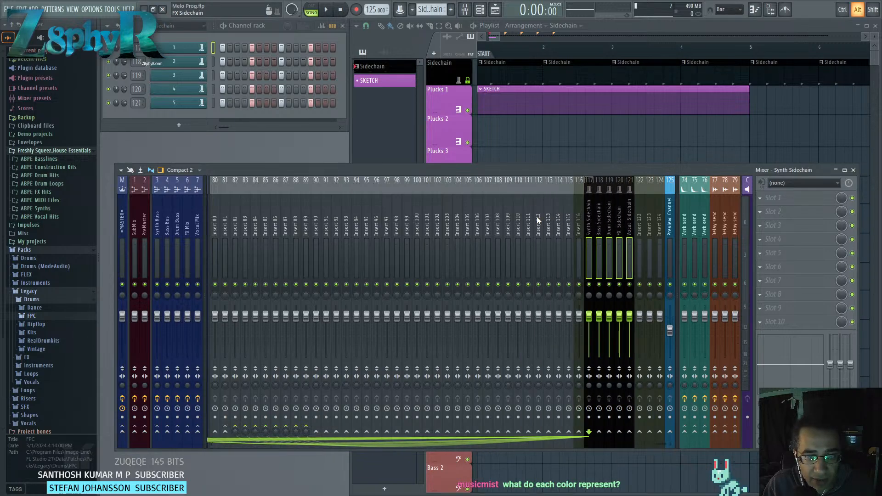
{"action": "key", "text": "Left"}
{"action": "key", "text": "Left"}
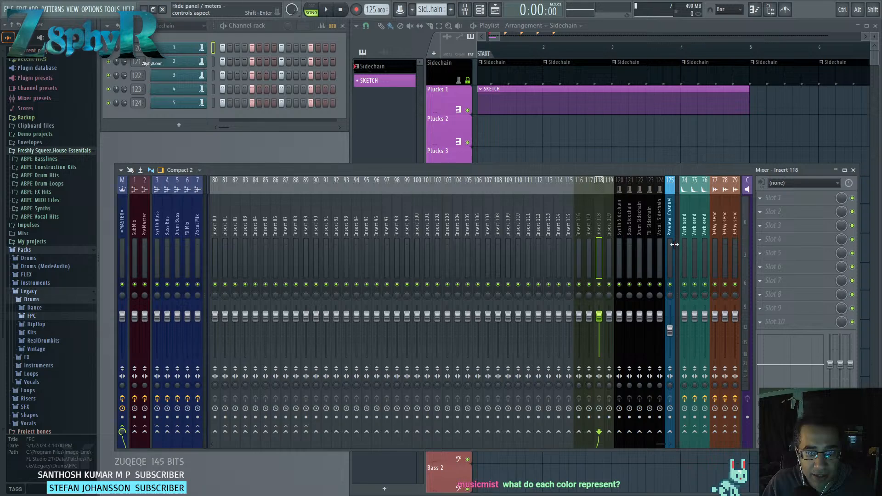
Select Inserts 99–119 and try to switch their send from the Master to the SubMix.
{"action": "left_click", "coordinate": [610, 228]}
{"action": "mouse_move", "coordinate": [610, 225]}
{"action": "left_mouse_down"}
{"action": "mouse_move", "coordinate": [404, 221]}
{"action": "mouse_move", "coordinate": [610, 235]}
{"action": "left_mouse_up"}
{"action": "left_click", "coordinate": [414, 221]}
{"action": "left_click", "coordinate": [396, 220]}
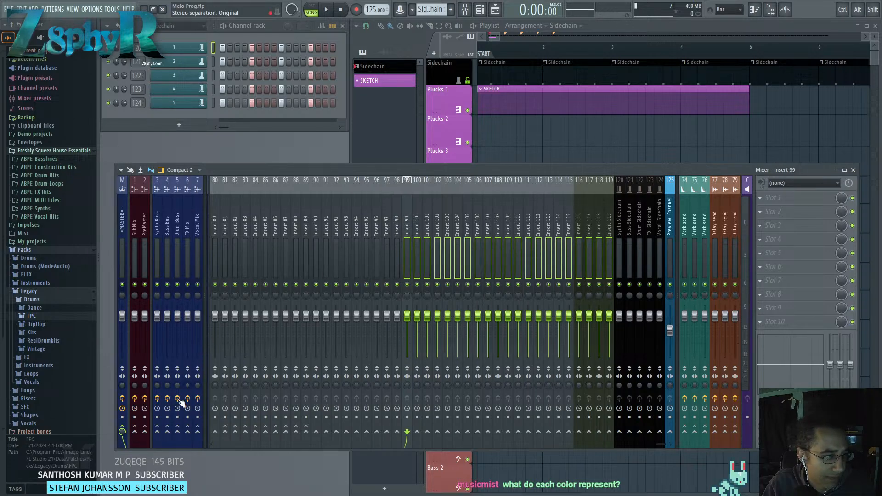
{"action": "left_click", "coordinate": [123, 432]}
{"action": "left_click", "coordinate": [134, 432]}
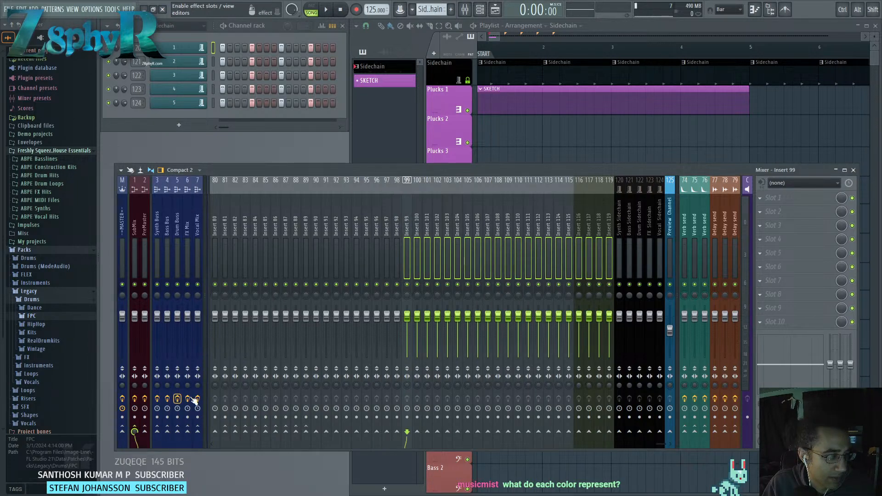
Check the output routing of the empty inserts around slot 100.
{"action": "left_click", "coordinate": [416, 221]}
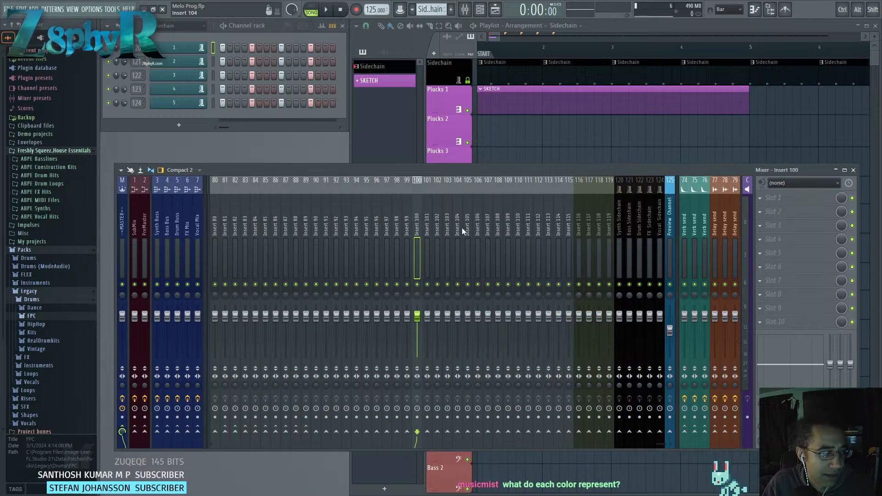
{"action": "left_click", "coordinate": [459, 227]}
{"action": "left_click", "coordinate": [428, 226]}
{"action": "left_click", "coordinate": [409, 227]}
{"action": "left_click", "coordinate": [419, 225]}
{"action": "left_click", "coordinate": [407, 225]}
{"action": "left_click", "coordinate": [397, 225]}
{"action": "left_click", "coordinate": [407, 225]}
{"action": "left_click", "coordinate": [418, 225]}
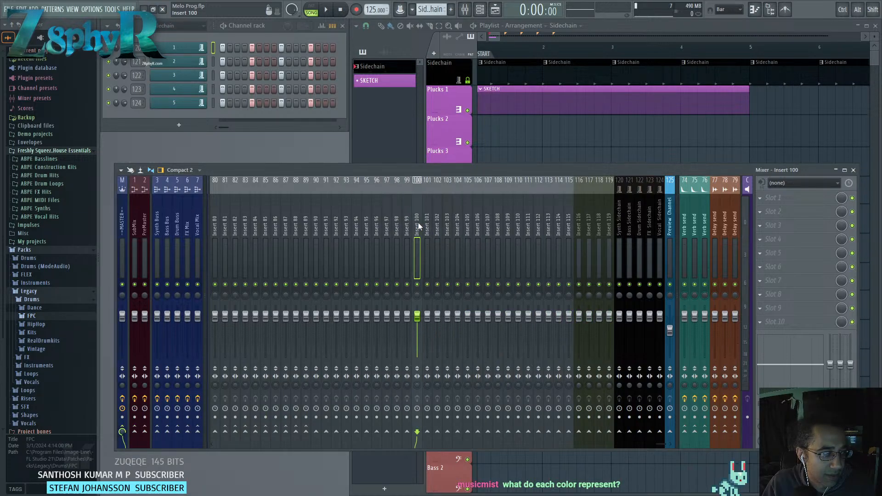
Select Inserts 100–119 and route all of them to the SubMix only.
{"action": "left_click_drag", "start_coordinate": [609, 229], "coordinate": [419, 228]}
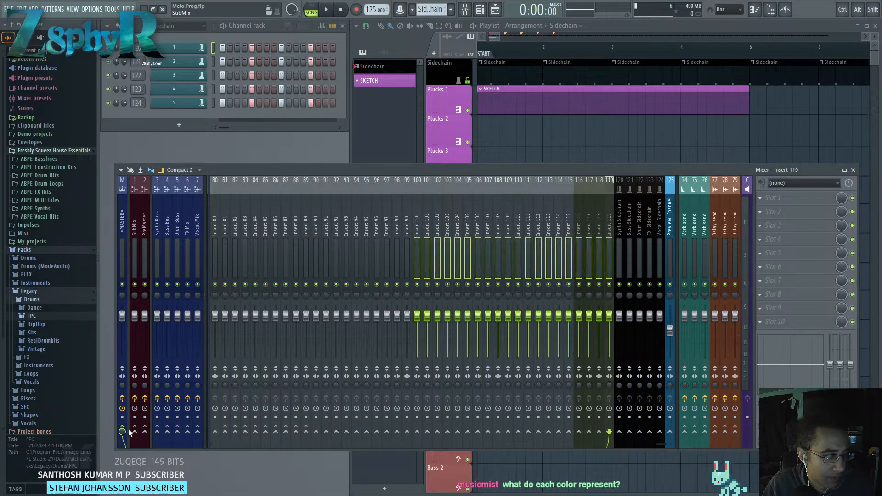
{"action": "right_click", "coordinate": [139, 443]}
{"action": "left_click", "coordinate": [572, 219]}
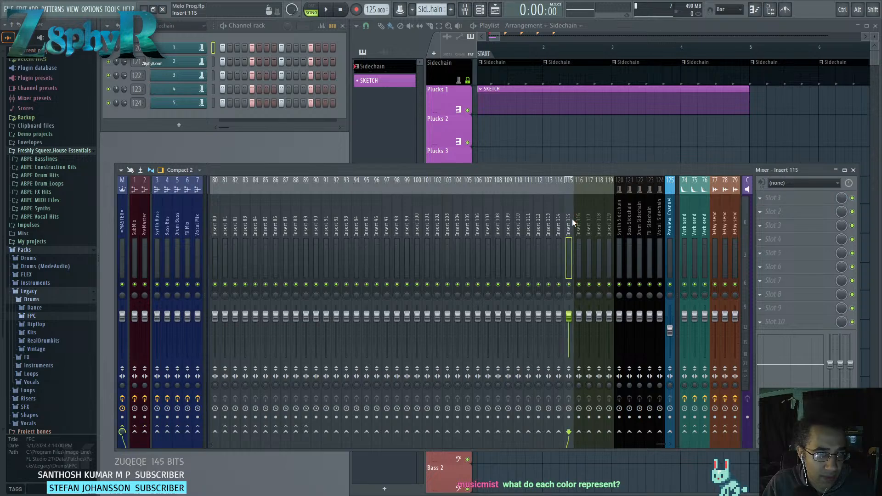
{"action": "left_click_drag", "start_coordinate": [605, 222], "coordinate": [420, 224]}
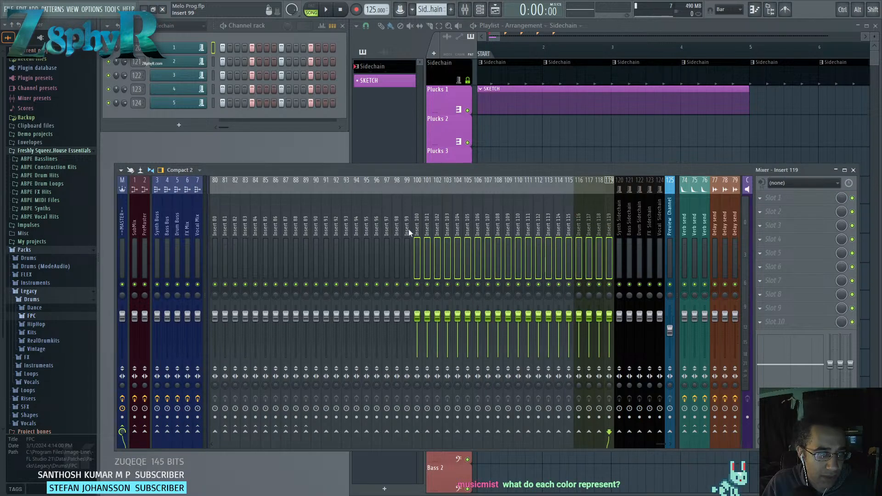
{"action": "right_click", "coordinate": [134, 432]}
{"action": "left_click", "coordinate": [145, 443]}
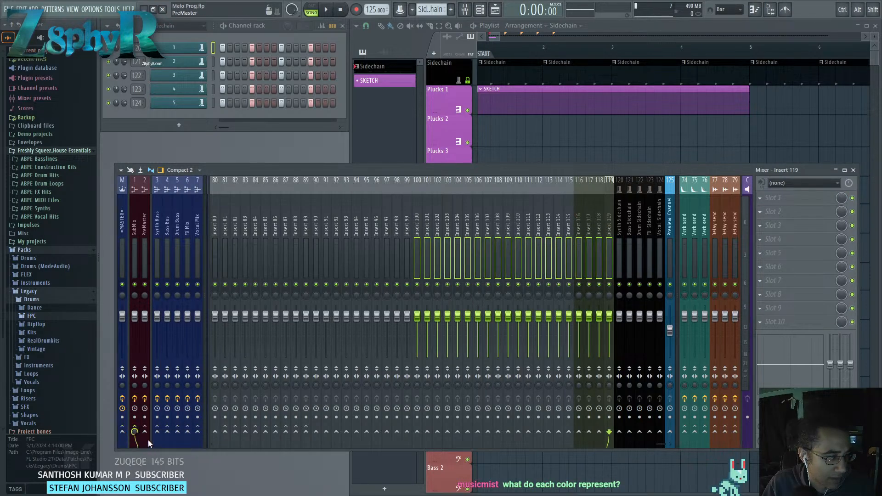
Check the output routing of the empty inserts across slots 89–119.
{"action": "left_click", "coordinate": [417, 220]}
{"action": "left_click", "coordinate": [426, 220]}
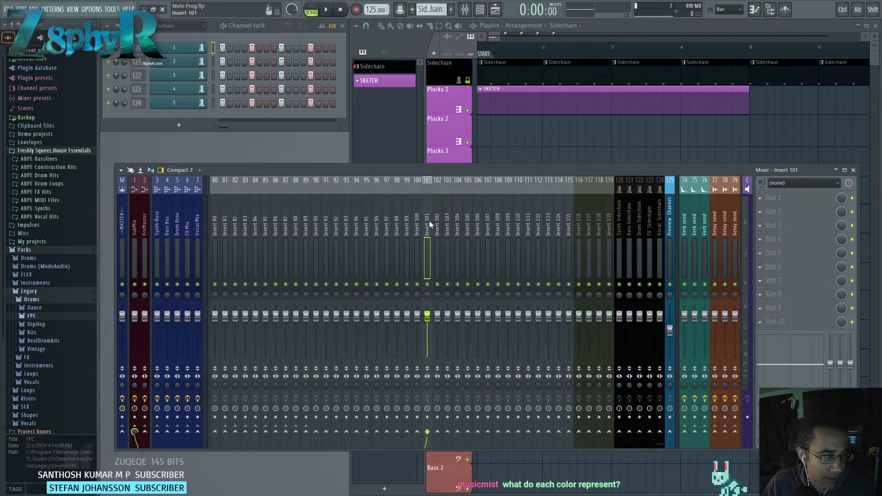
{"action": "left_click", "coordinate": [457, 222]}
{"action": "left_click", "coordinate": [487, 223]}
{"action": "left_click", "coordinate": [497, 223]}
{"action": "left_click", "coordinate": [518, 224]}
{"action": "left_click", "coordinate": [528, 225]}
{"action": "left_click", "coordinate": [538, 226]}
{"action": "left_click", "coordinate": [559, 226]}
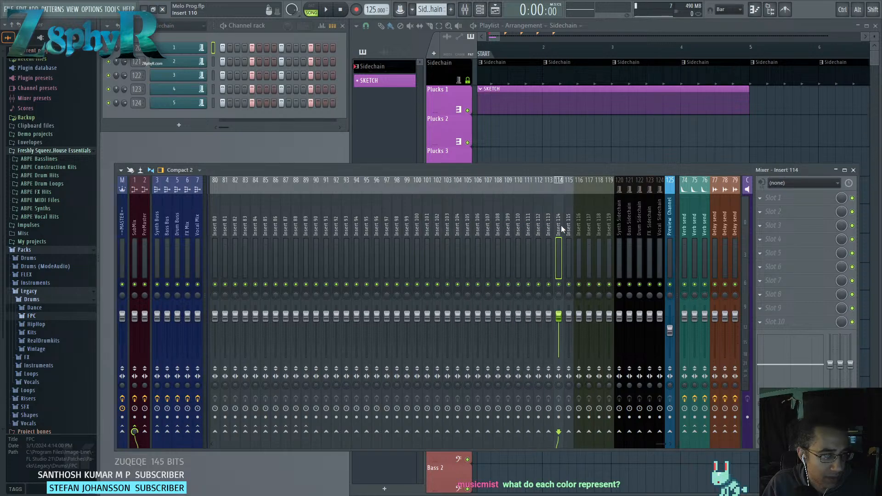
{"action": "left_click", "coordinate": [579, 226]}
{"action": "left_click", "coordinate": [594, 226]}
{"action": "left_click", "coordinate": [609, 226]}
{"action": "left_click", "coordinate": [619, 225]}
{"action": "left_click", "coordinate": [589, 223]}
{"action": "left_click", "coordinate": [508, 220]}
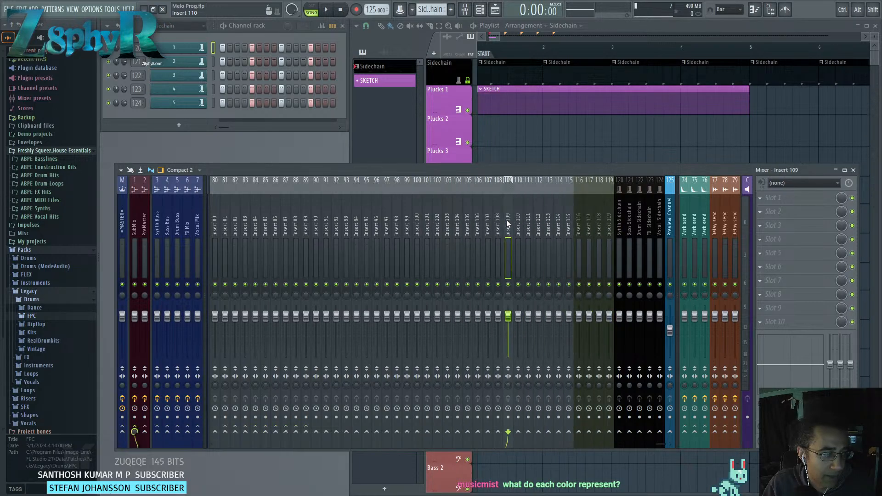
{"action": "left_click", "coordinate": [427, 222]}
{"action": "left_click", "coordinate": [376, 225]}
{"action": "left_click", "coordinate": [326, 227]}
{"action": "left_click", "coordinate": [306, 229]}
{"action": "mouse_move", "coordinate": [307, 224]}
{"action": "left_mouse_down"}
{"action": "mouse_move", "coordinate": [282, 224]}
{"action": "mouse_move", "coordinate": [308, 223]}
{"action": "left_mouse_up"}
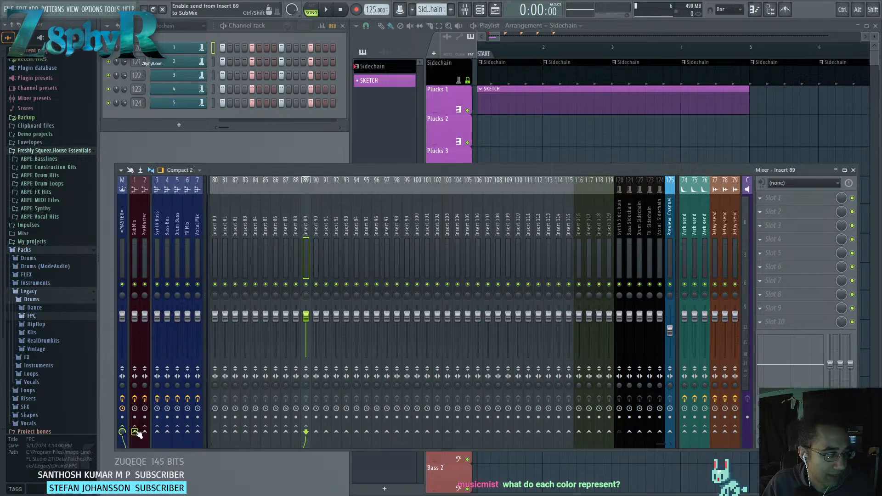
{"action": "left_click", "coordinate": [316, 226]}
{"action": "left_click_drag", "start_coordinate": [315, 223], "coordinate": [156, 220]}
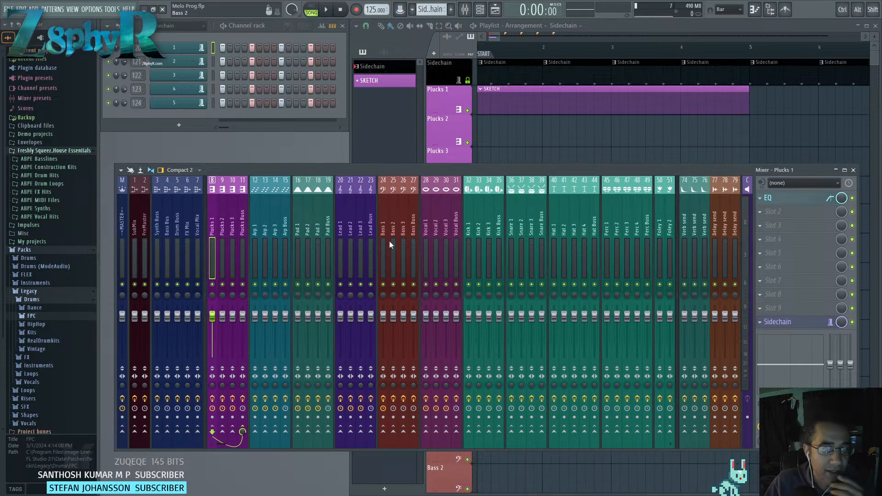
Move the mixer window lower on the screen and make it slightly narrower.
{"action": "mouse_move", "coordinate": [317, 172]}
{"action": "left_mouse_down"}
{"action": "mouse_move", "coordinate": [345, 167]}
{"action": "mouse_move", "coordinate": [327, 180]}
{"action": "left_mouse_up"}
{"action": "mouse_move", "coordinate": [235, 234]}
{"action": "left_mouse_down"}
{"action": "mouse_move", "coordinate": [315, 228]}
{"action": "mouse_move", "coordinate": [286, 225]}
{"action": "mouse_move", "coordinate": [514, 227]}
{"action": "mouse_move", "coordinate": [225, 230]}
{"action": "mouse_move", "coordinate": [242, 225]}
{"action": "left_mouse_up"}
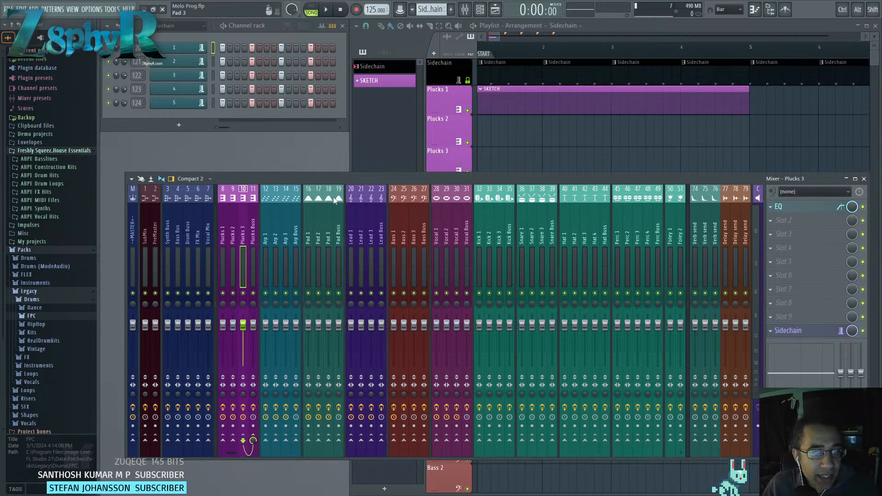
{"action": "left_click_drag", "start_coordinate": [477, 172], "coordinate": [464, 181]}
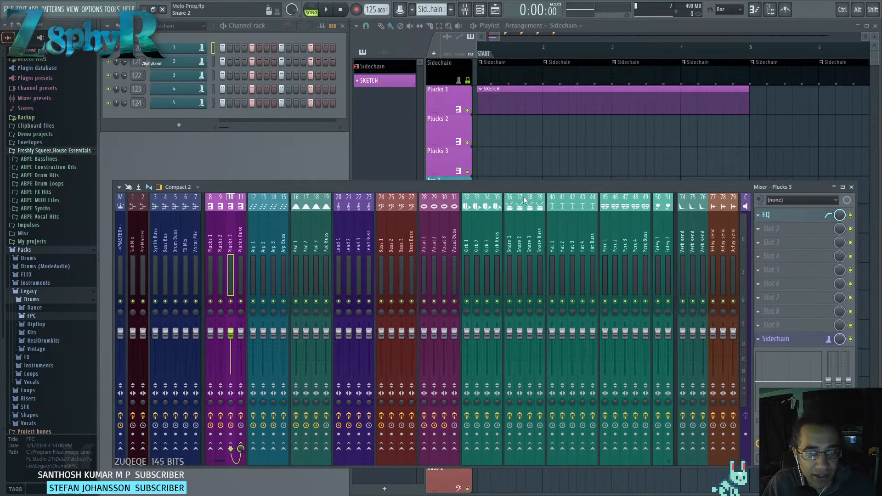
{"action": "left_click_drag", "start_coordinate": [858, 290], "coordinate": [843, 290]}
{"action": "left_click_drag", "start_coordinate": [289, 191], "coordinate": [288, 198]}
Rename the Lead 1 mixer track to Melody 1.
{"action": "left_click", "coordinate": [260, 244]}
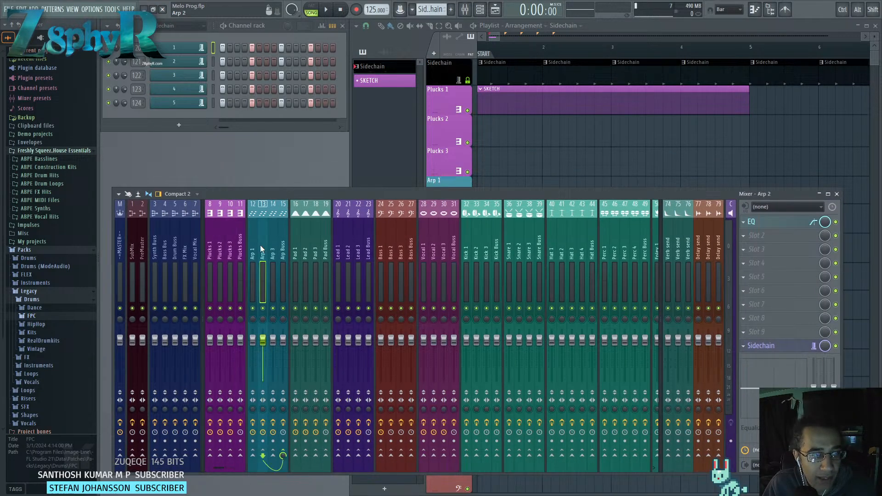
{"action": "left_click", "coordinate": [306, 243]}
{"action": "left_click", "coordinate": [315, 244]}
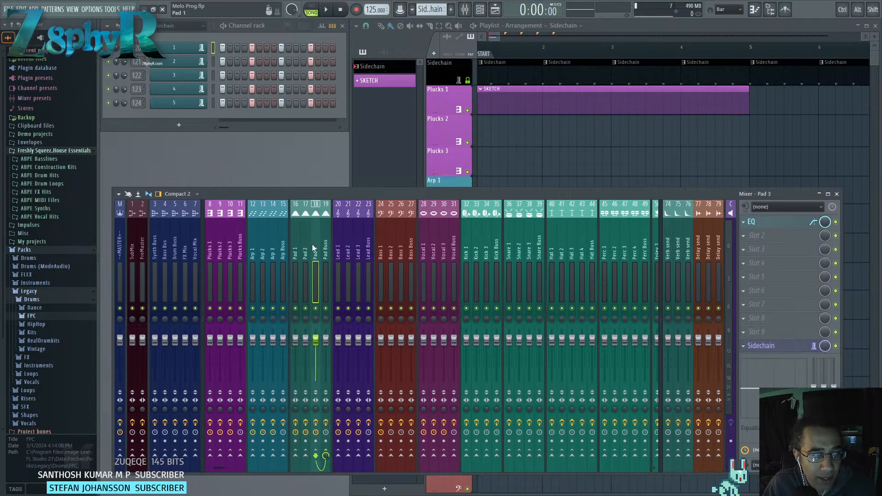
{"action": "left_click", "coordinate": [358, 242]}
{"action": "double_click", "coordinate": [338, 247]}
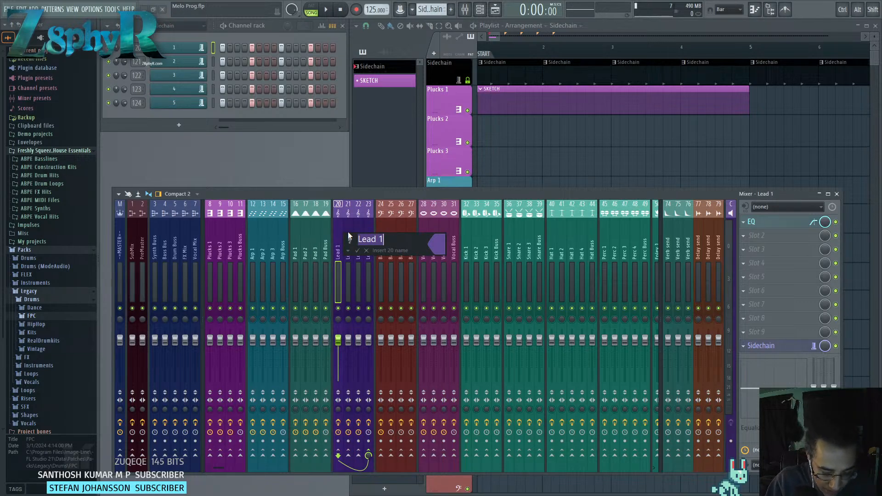
{"action": "key", "text": "BackSpace"}
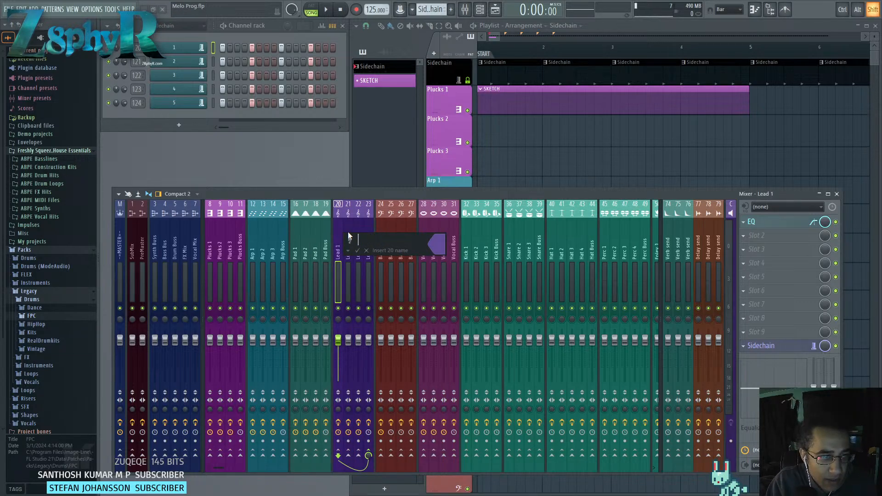
{"action": "type", "text": "Melody 1"}
{"action": "key", "text": "Return"}
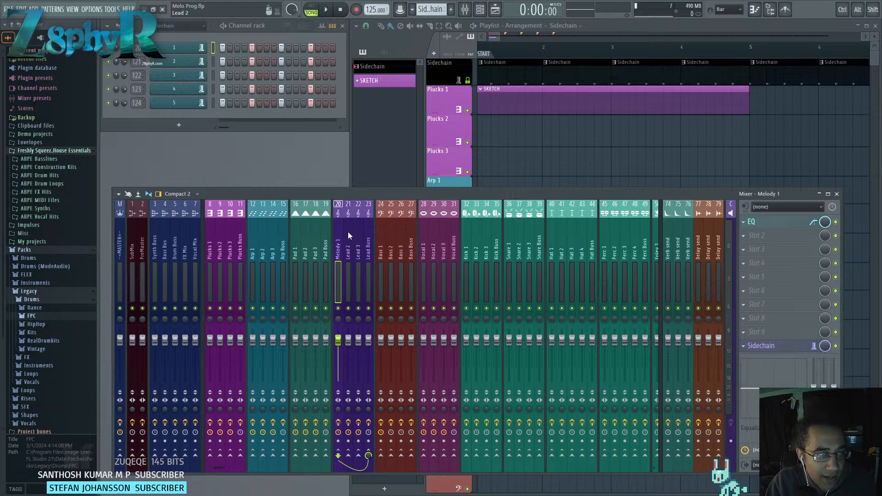
Rename the Lead 2 mixer track to Melody 2.
{"action": "left_click", "coordinate": [348, 232]}
{"action": "double_click", "coordinate": [348, 232]}
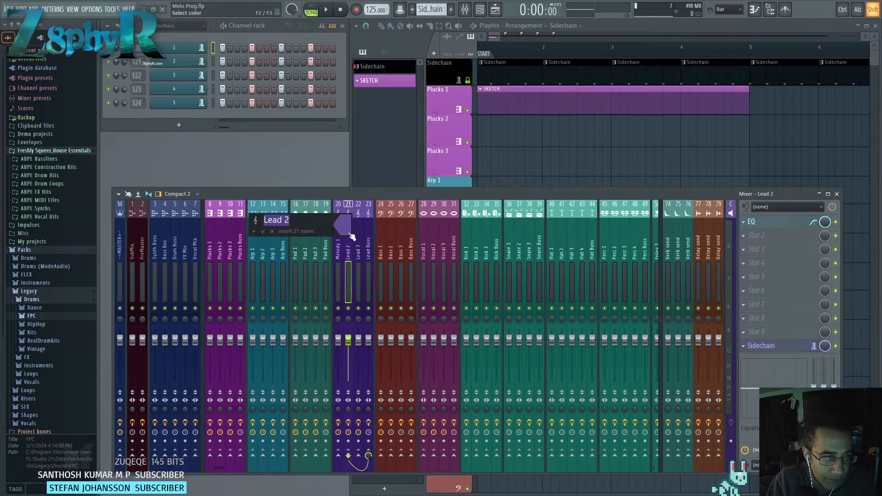
{"action": "type", "text": "Melody "}
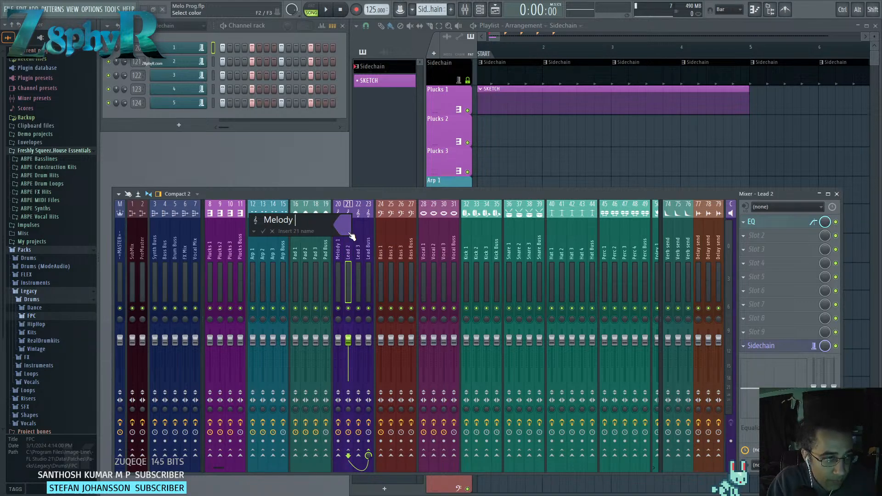
{"action": "type", "text": "2"}
{"action": "key", "text": "Return"}
Rename the Lead 3 mixer track to Melody 3.
{"action": "key", "text": "Right"}
{"action": "key", "text": "F2"}
{"action": "type", "text": "M"}
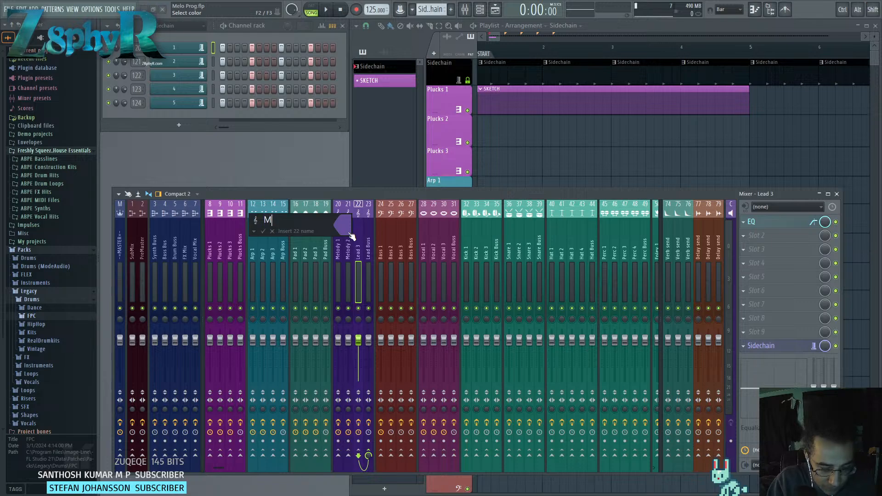
{"action": "type", "text": "elody 3"}
{"action": "key", "text": "Return"}
Rename the Lead Buss mixer track to Melody Buss.
{"action": "key", "text": "Right"}
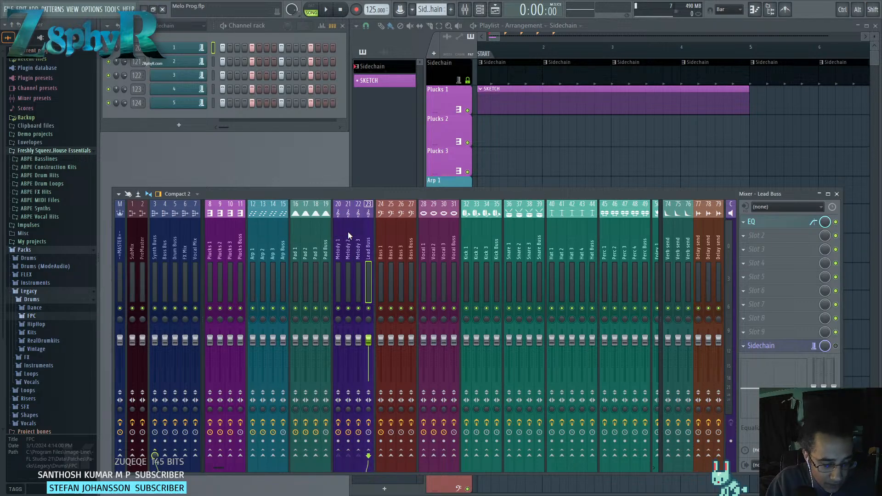
{"action": "key", "text": "F2"}
{"action": "type", "text": "Melody"}
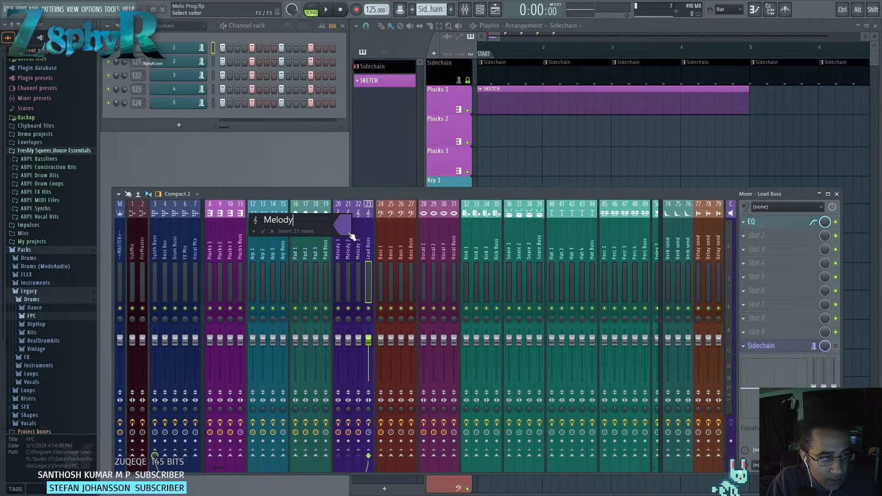
{"action": "type", "text": " Buss"}
{"action": "key", "text": "Return"}
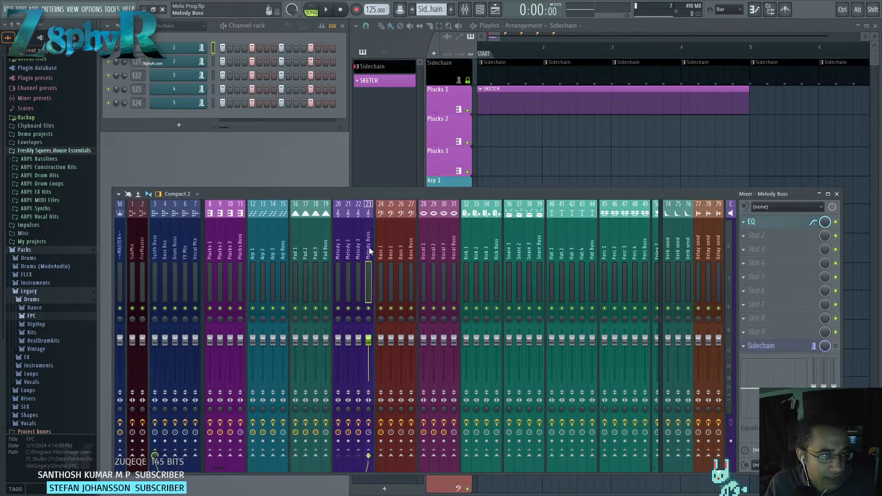
Review the mixer's track groups and their routing from Bass through SFX, Misc and the empty inserts.
{"action": "left_click", "coordinate": [409, 255]}
{"action": "left_click", "coordinate": [466, 251]}
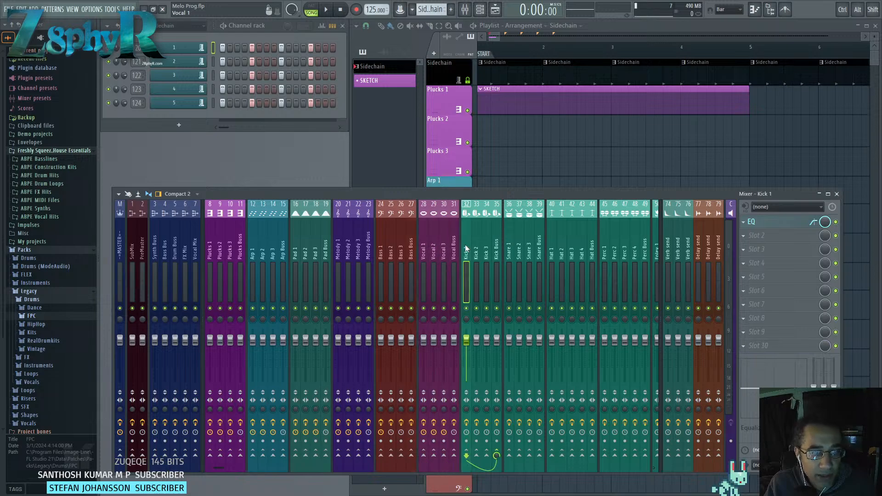
{"action": "scroll", "coordinate": [487, 243], "scroll_direction": "right", "scroll_amount": 5}
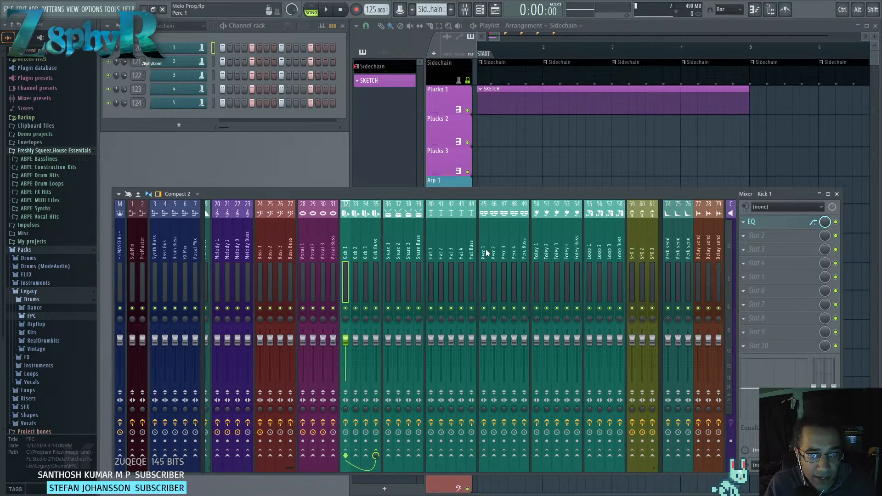
{"action": "scroll", "coordinate": [526, 248], "scroll_direction": "right", "scroll_amount": 3}
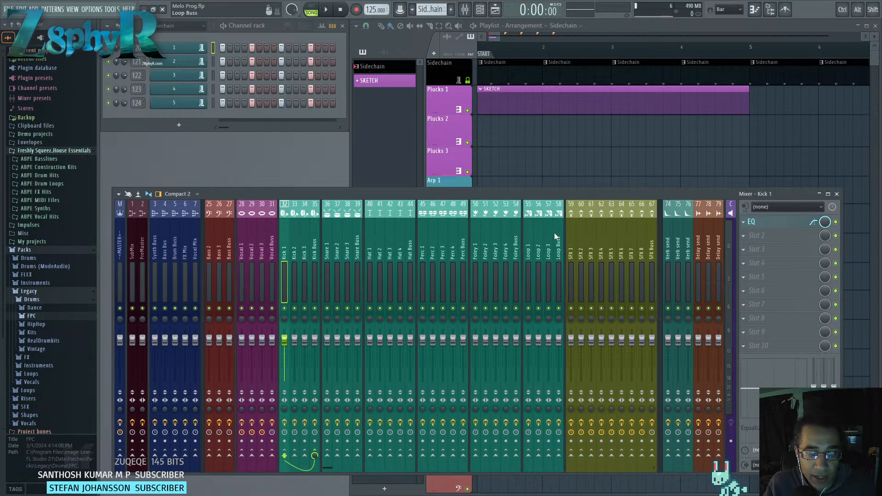
{"action": "scroll", "coordinate": [554, 232], "scroll_direction": "right", "scroll_amount": 3}
{"action": "left_click", "coordinate": [580, 248]}
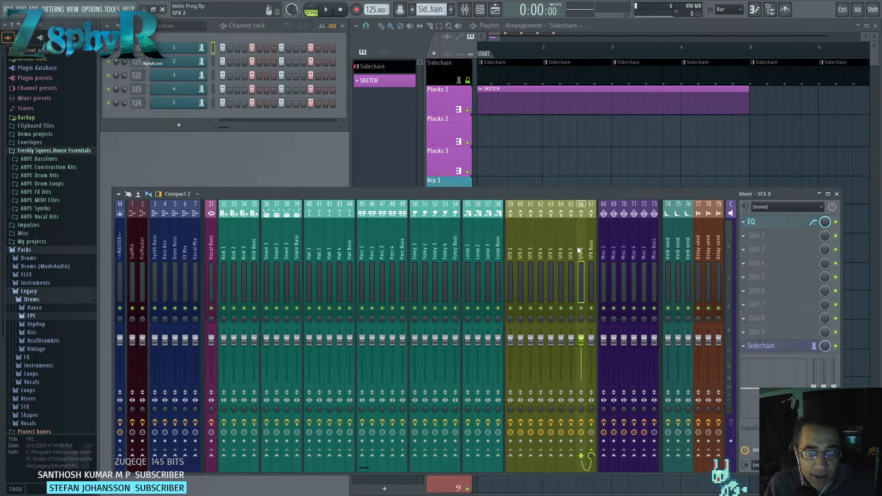
{"action": "left_click", "coordinate": [653, 250]}
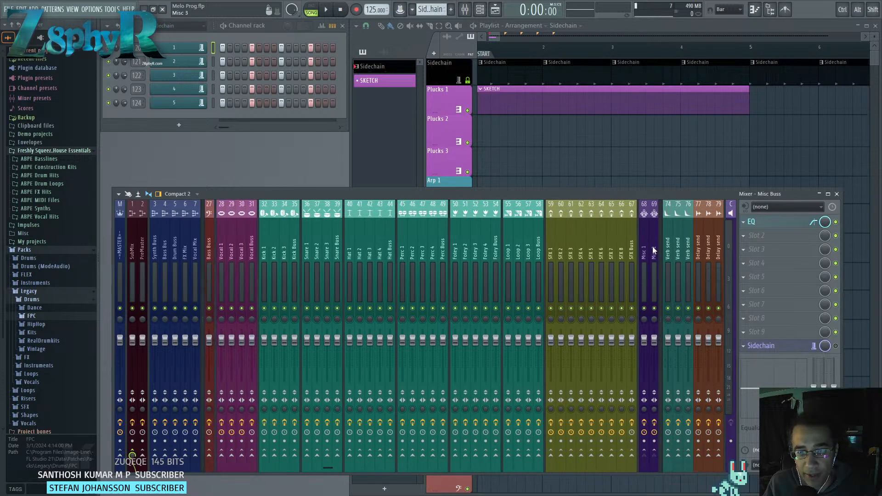
{"action": "scroll", "coordinate": [652, 247], "scroll_direction": "right", "scroll_amount": 2}
{"action": "left_click", "coordinate": [615, 248]}
{"action": "left_click", "coordinate": [621, 247]}
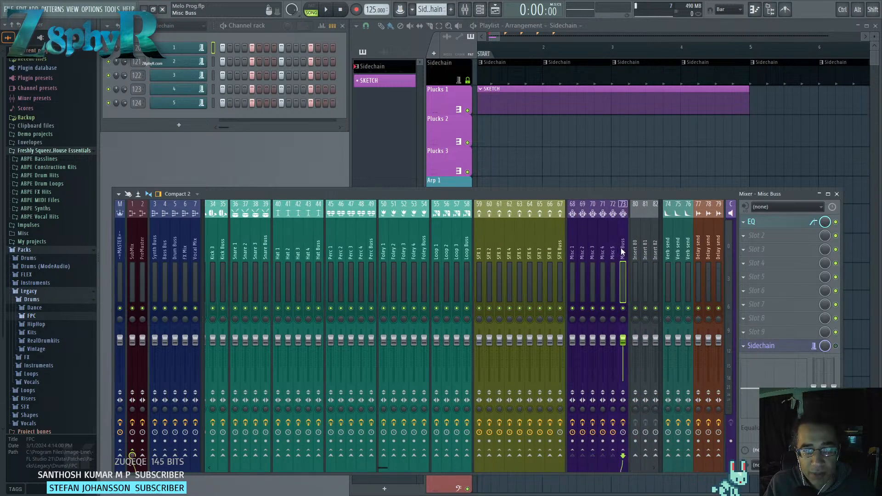
{"action": "scroll", "coordinate": [552, 240], "scroll_direction": "right", "scroll_amount": 15}
{"action": "scroll", "coordinate": [513, 252], "scroll_direction": "left", "scroll_amount": 15}
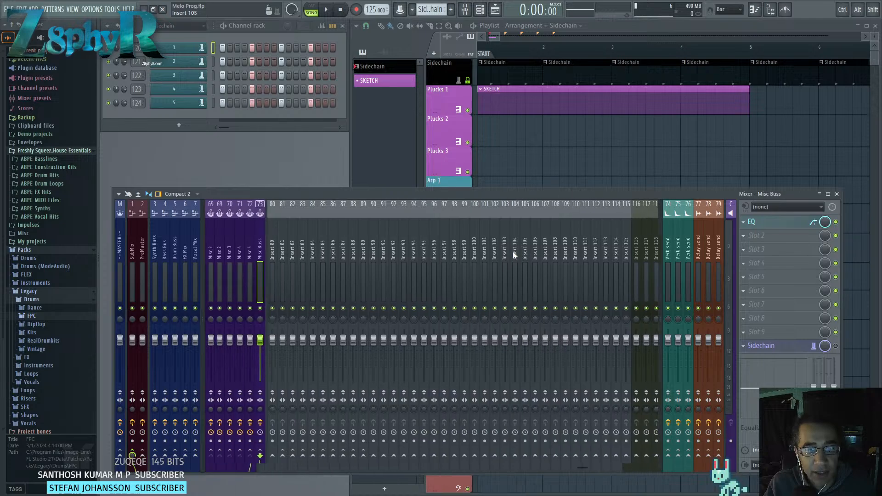
{"action": "scroll", "coordinate": [447, 250], "scroll_direction": "left", "scroll_amount": 10}
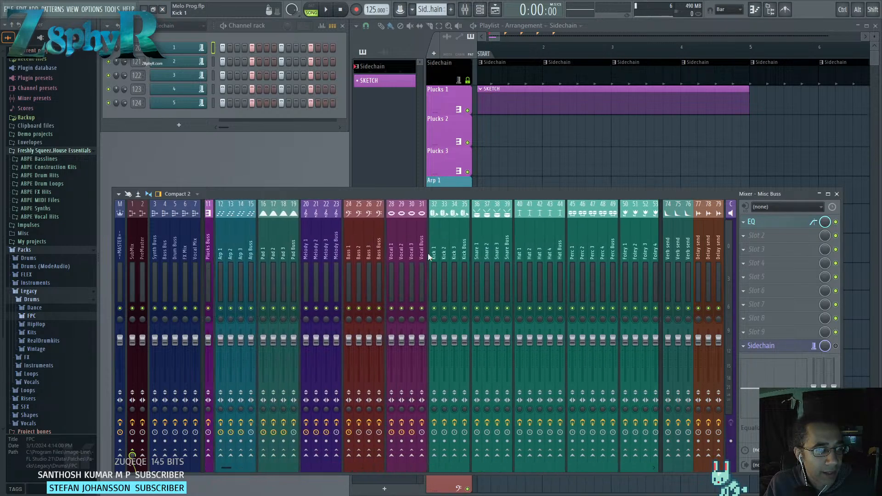
Reposition the mixer so the playlist's Plucks tracks stay exposed, and select the four Plucks mixer tracks, 8–11.
{"action": "left_click_drag", "start_coordinate": [380, 190], "coordinate": [372, 104]}
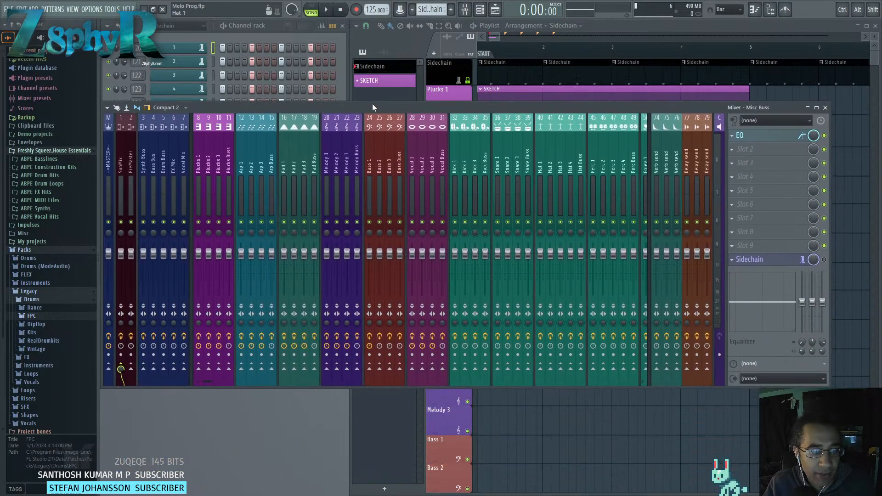
{"action": "left_click_drag", "start_coordinate": [432, 109], "coordinate": [470, 209]}
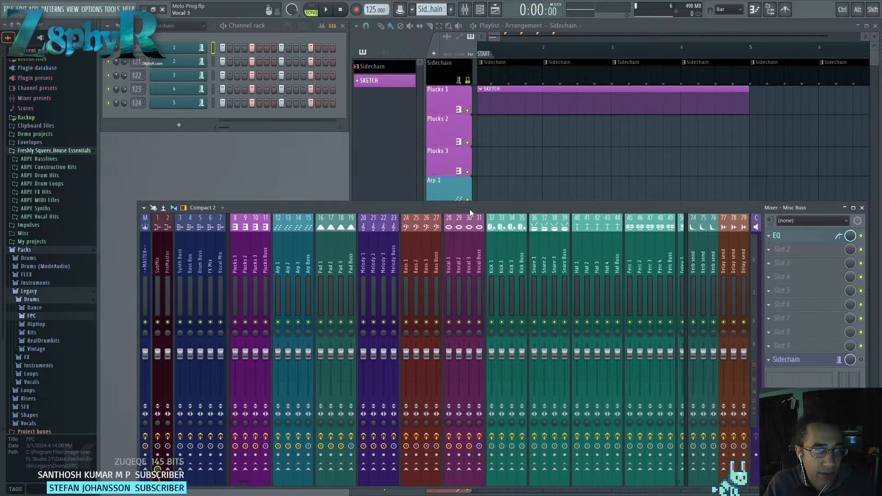
{"action": "left_click_drag", "start_coordinate": [235, 217], "coordinate": [265, 220]}
{"action": "middle_click", "coordinate": [259, 246]}
{"action": "left_click", "coordinate": [282, 264]}
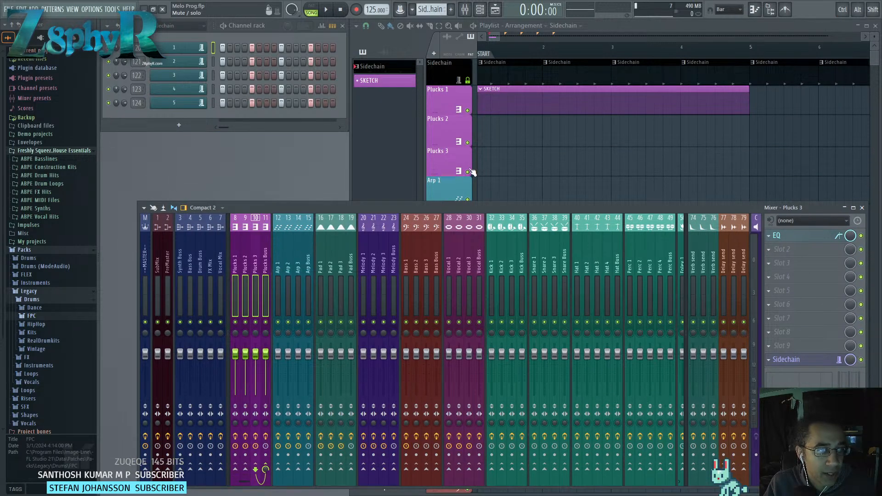
Select the Plucks 1–3 playlist tracks and set their color to light magenta #A559B5.
{"action": "left_click_drag", "start_coordinate": [474, 169], "coordinate": [477, 101]}
{"action": "middle_click", "coordinate": [450, 98]}
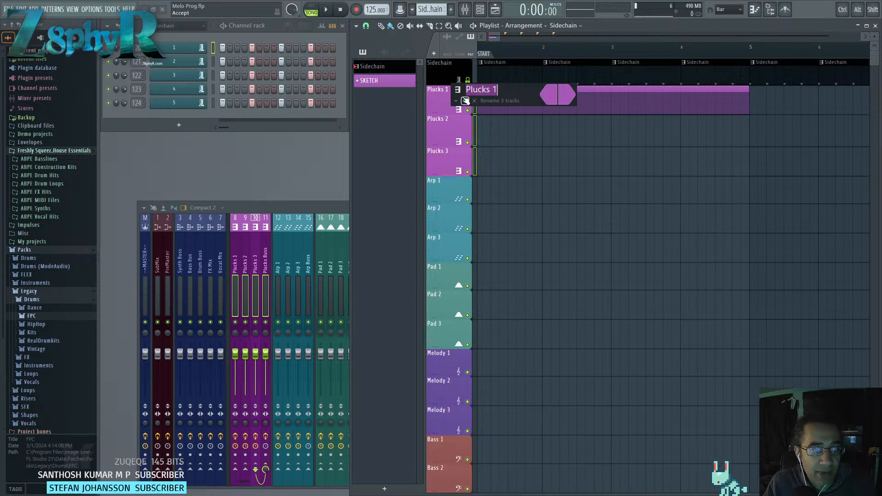
{"action": "left_click", "coordinate": [560, 99]}
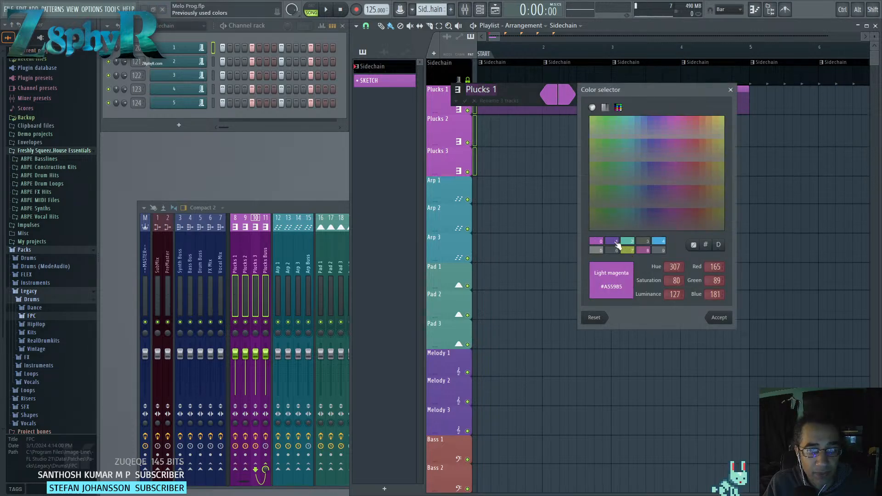
{"action": "left_click", "coordinate": [714, 317]}
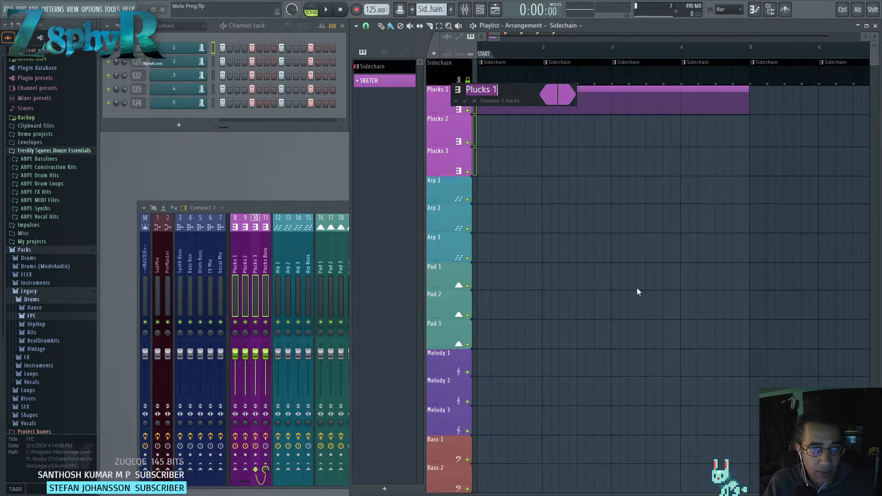
{"action": "left_click", "coordinate": [466, 101]}
Set the color of the four selected Plucks mixer tracks to light magenta #A559B5.
{"action": "double_click", "coordinate": [252, 246]}
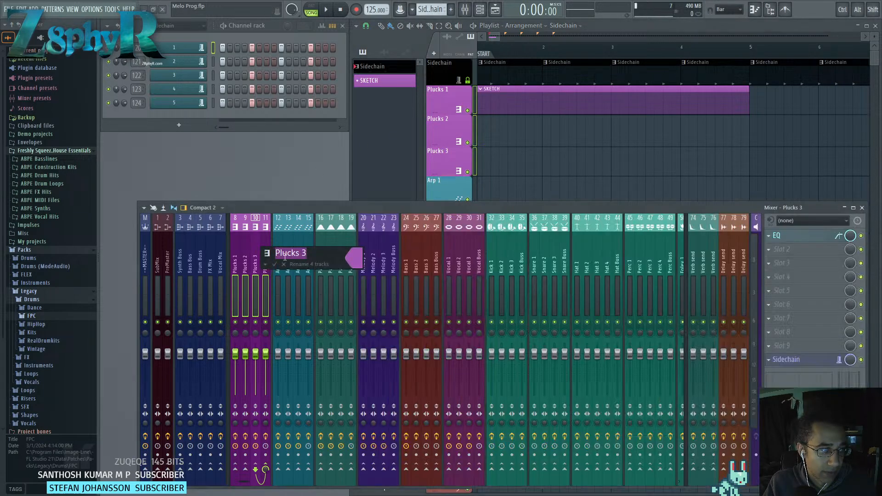
{"action": "left_click", "coordinate": [352, 256]}
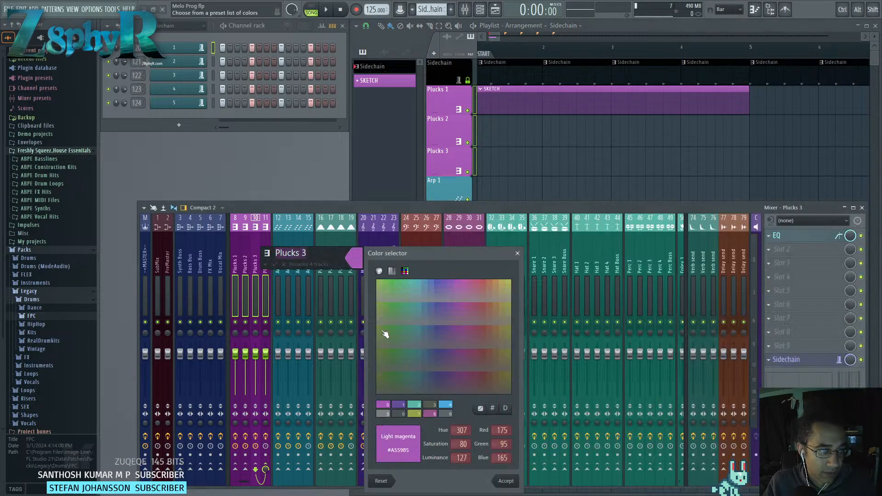
{"action": "left_click", "coordinate": [508, 482]}
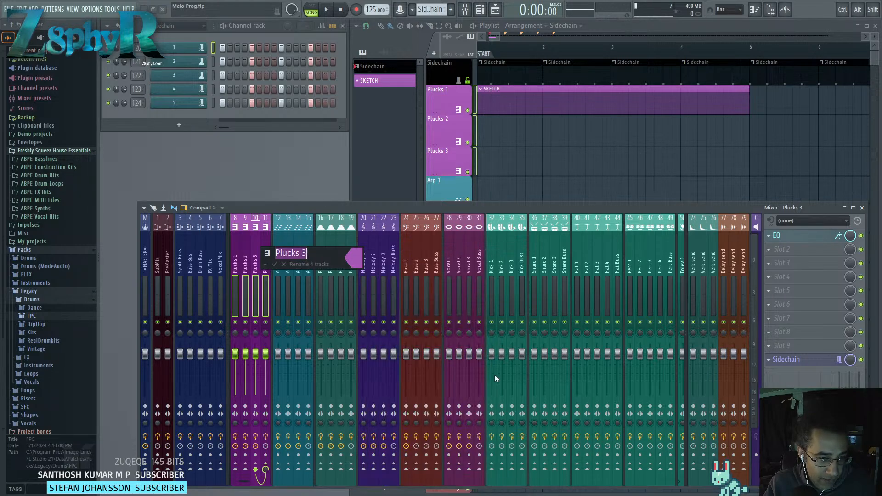
{"action": "key", "text": "Return"}
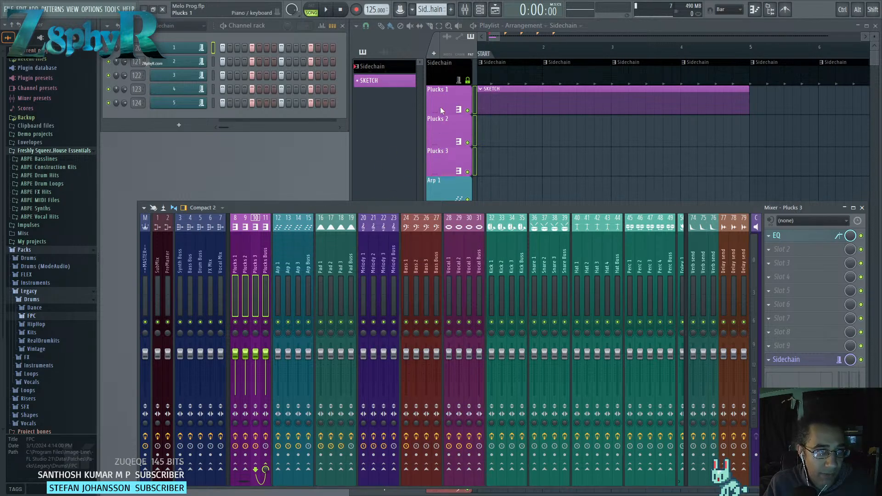
Reapply the light magenta #A559B5 color to the Plucks 1–3 playlist tracks to match the mixer.
{"action": "middle_click", "coordinate": [442, 104]}
{"action": "key", "text": "Return"}
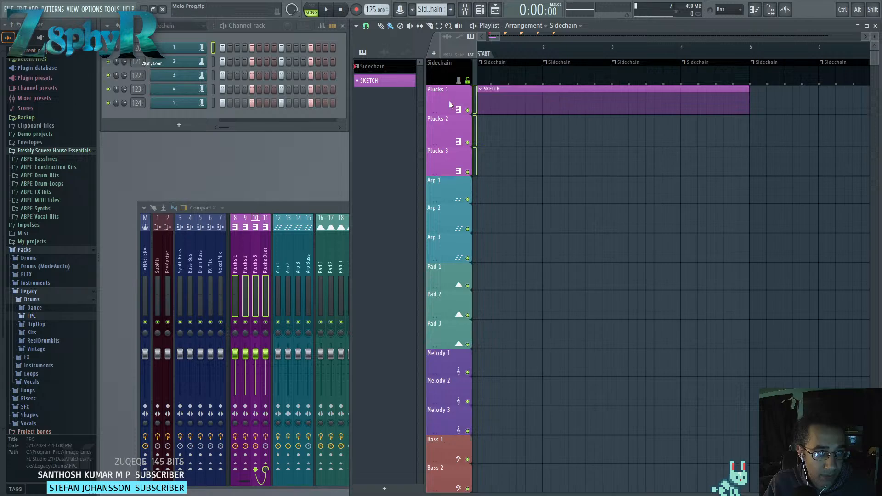
{"action": "middle_click", "coordinate": [450, 98]}
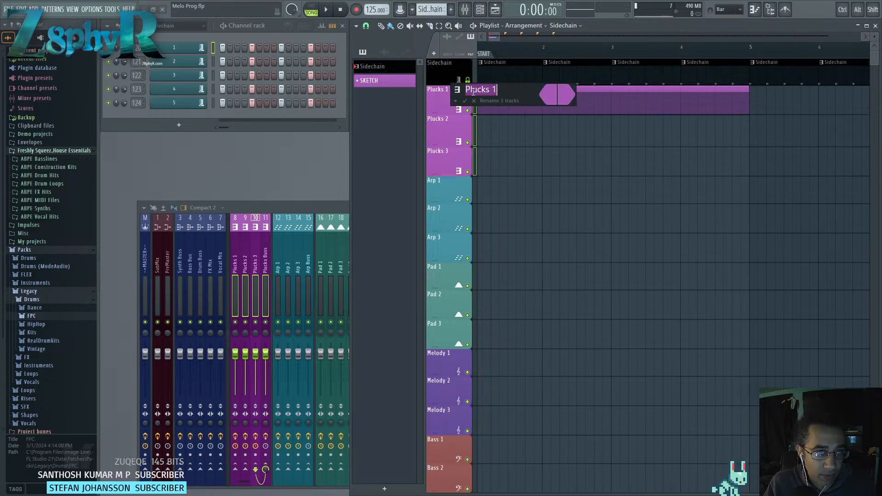
{"action": "left_click", "coordinate": [473, 101]}
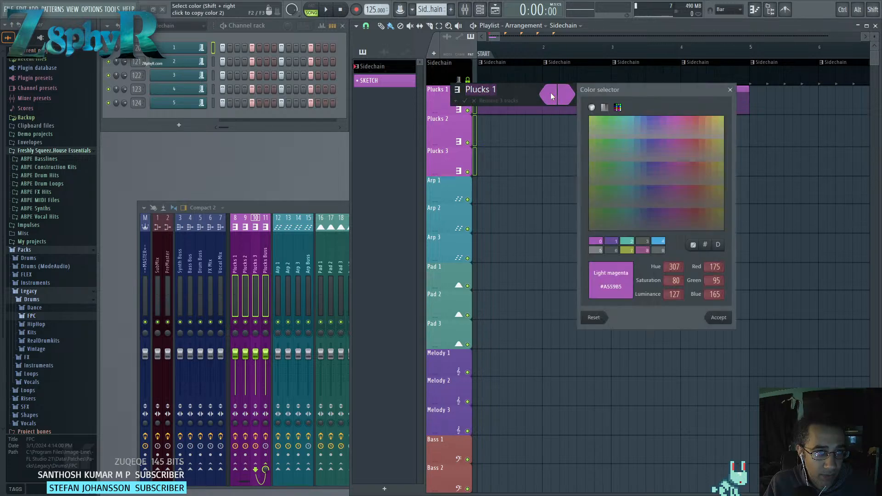
{"action": "left_click", "coordinate": [719, 318]}
{"action": "key", "text": "Return"}
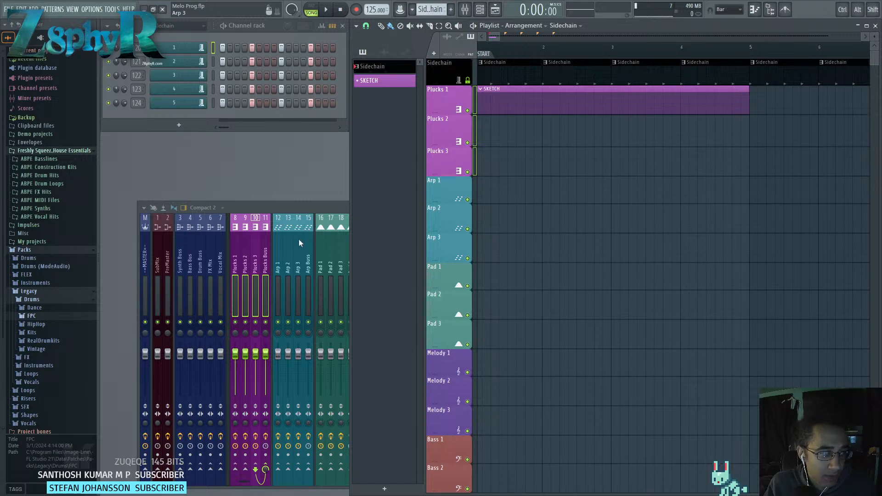
Set the Arp 1 playlist track's color to Cadet Blue #4591A1.
{"action": "double_click", "coordinate": [287, 234]}
{"action": "left_click", "coordinate": [307, 265]}
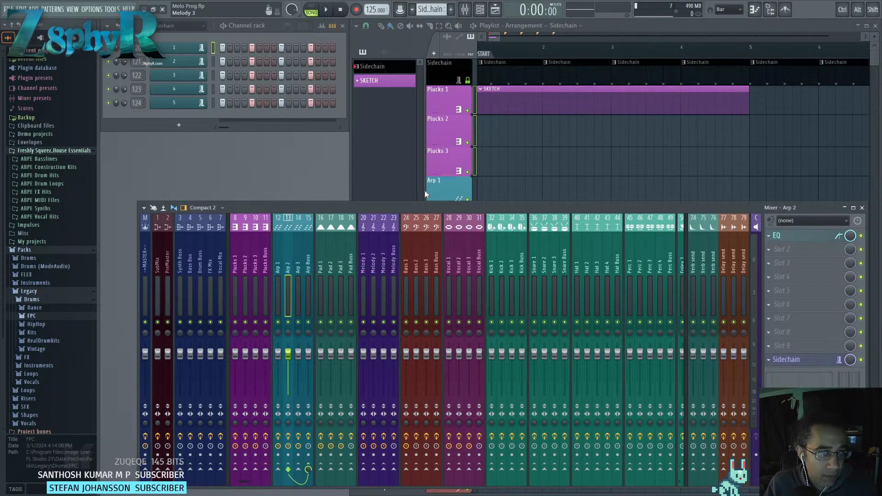
{"action": "middle_click", "coordinate": [435, 188]}
{"action": "left_click", "coordinate": [542, 191]}
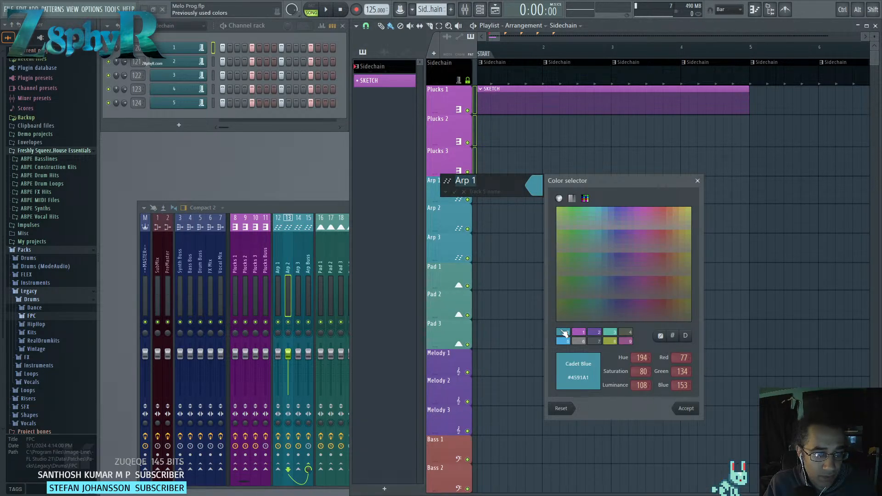
{"action": "left_click", "coordinate": [684, 409]}
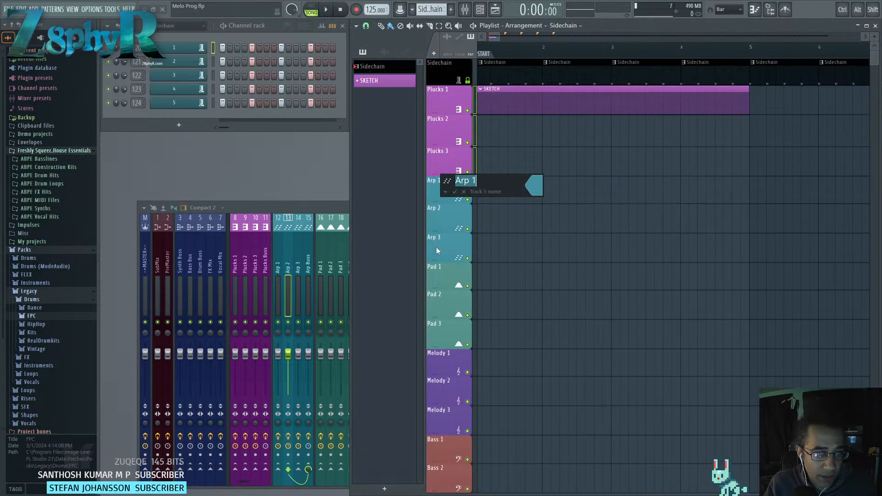
{"action": "left_click", "coordinate": [454, 192]}
Set the Arp 2 playlist track's color to Cadet Blue #4591A1.
{"action": "middle_click", "coordinate": [449, 220]}
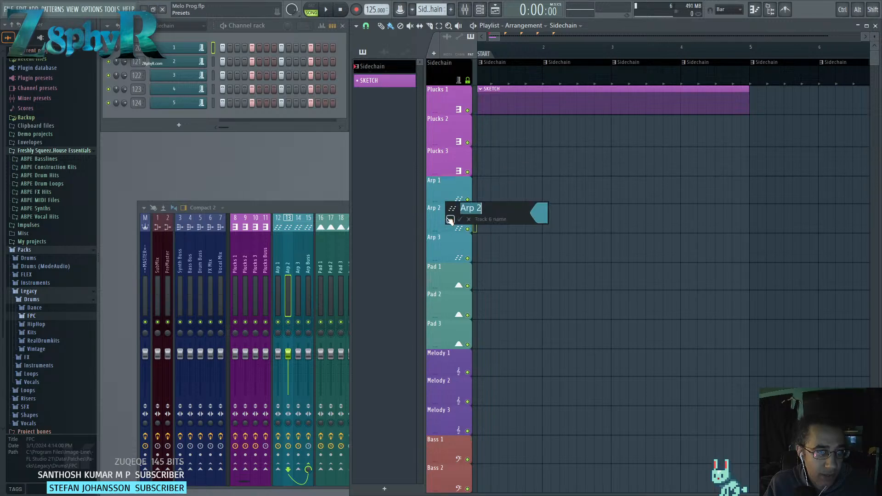
{"action": "left_click", "coordinate": [548, 222]}
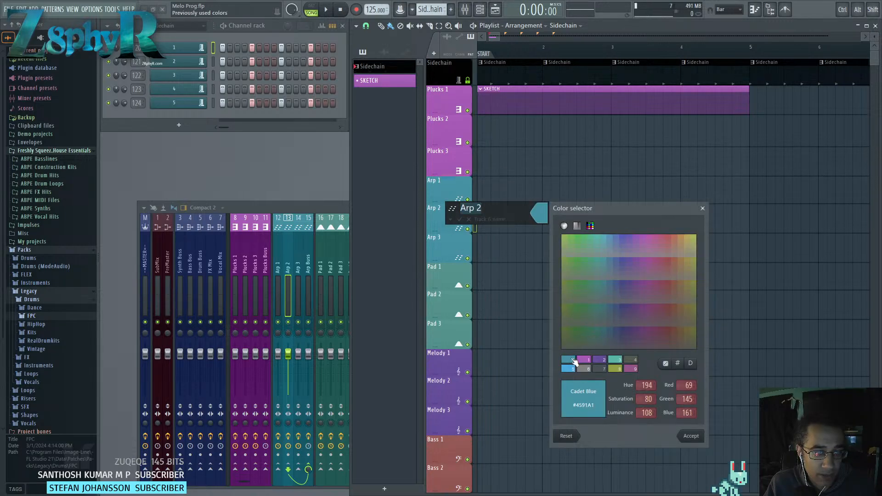
{"action": "left_click", "coordinate": [689, 436]}
{"action": "left_click", "coordinate": [458, 218]}
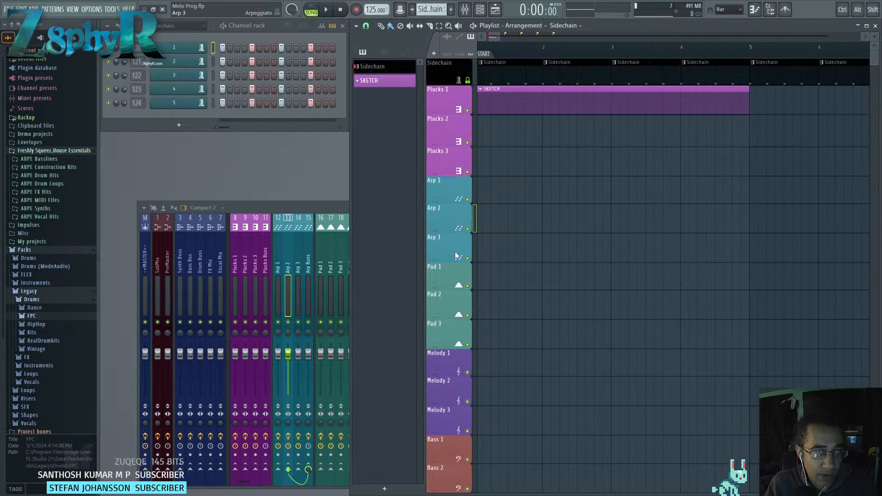
Set the Arp 3 playlist track's color to Cadet Blue #4591A1.
{"action": "middle_click", "coordinate": [453, 250]}
{"action": "left_click", "coordinate": [549, 242]}
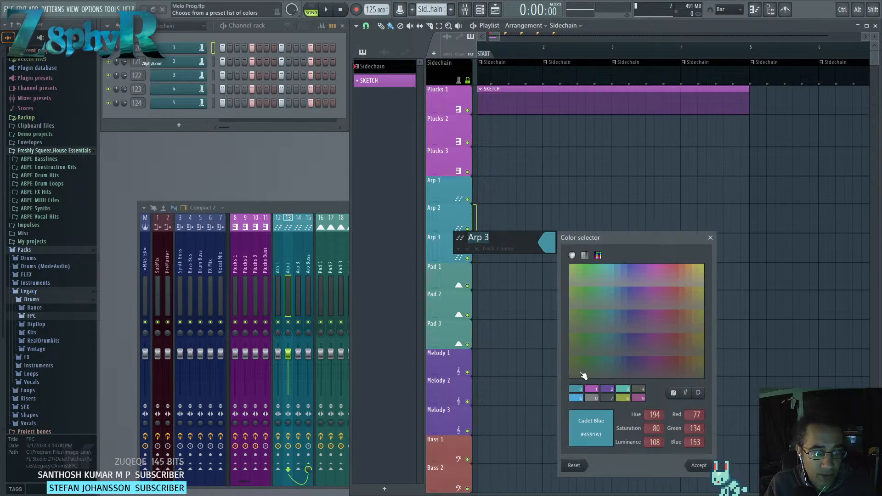
{"action": "left_click", "coordinate": [707, 468]}
{"action": "left_click", "coordinate": [467, 249]}
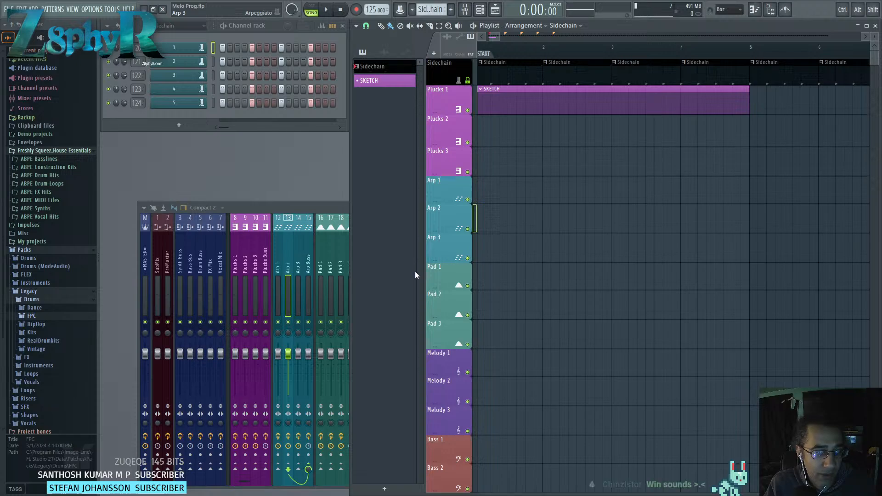
Compare the mixer's Pad, Melody, Bass and Vocal groups with the order and colors of the playlist tracks.
{"action": "middle_click", "coordinate": [334, 250]}
{"action": "left_click", "coordinate": [358, 264]}
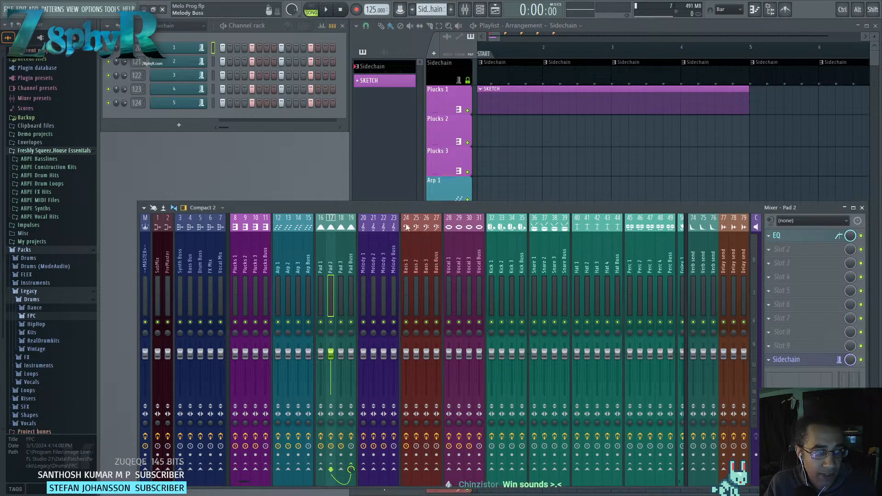
{"action": "left_click_drag", "start_coordinate": [493, 207], "coordinate": [476, 205]}
{"action": "scroll", "coordinate": [448, 191], "scroll_direction": "down", "scroll_amount": 5}
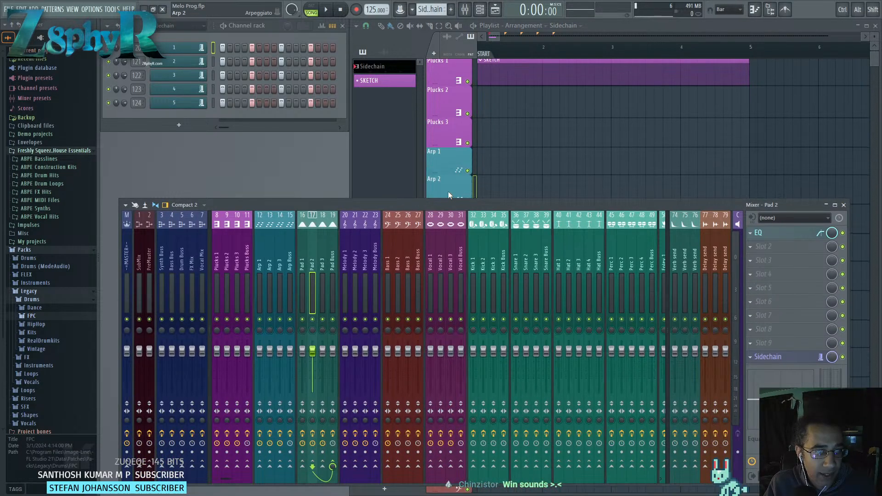
{"action": "scroll", "coordinate": [456, 184], "scroll_direction": "up", "scroll_amount": 5}
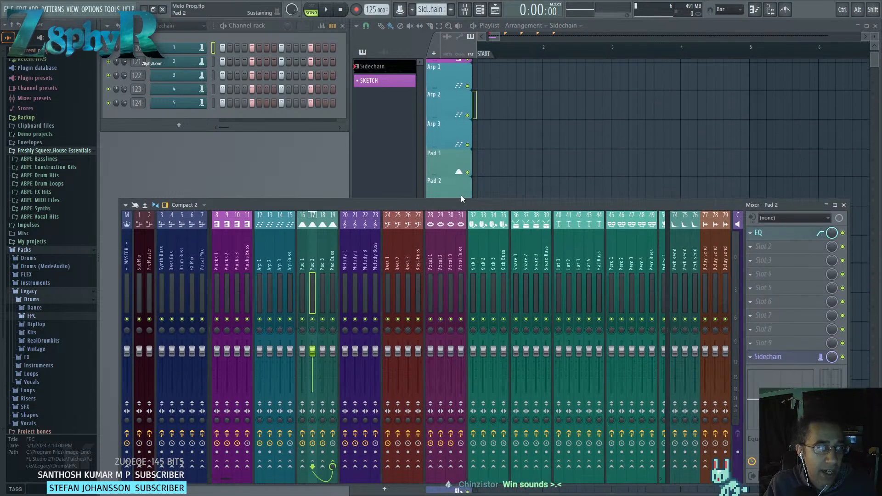
{"action": "left_click", "coordinate": [417, 232]}
{"action": "left_click", "coordinate": [435, 235]}
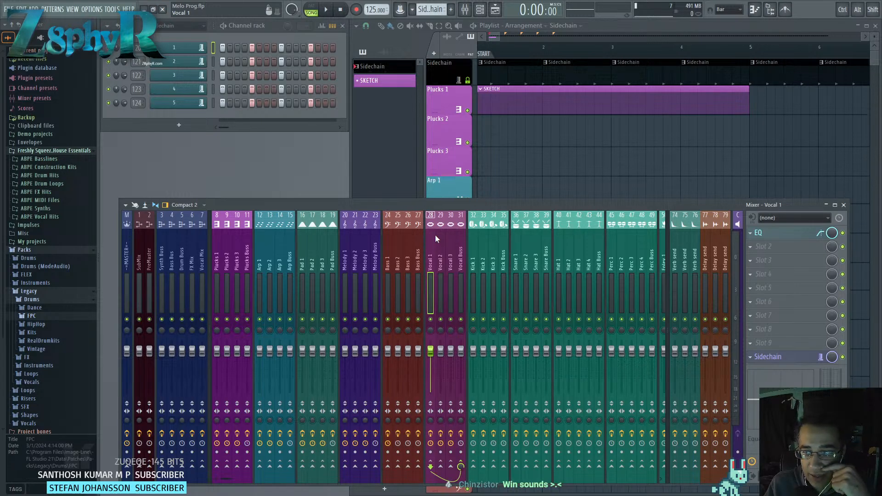
{"action": "left_click", "coordinate": [320, 247]}
{"action": "left_click", "coordinate": [495, 37]}
{"action": "scroll", "coordinate": [502, 177], "scroll_direction": "down", "scroll_amount": 7}
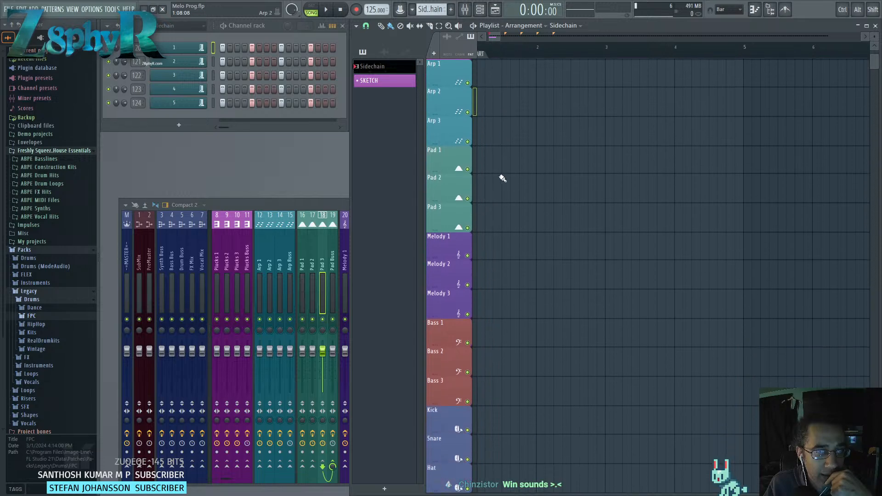
{"action": "scroll", "coordinate": [498, 177], "scroll_direction": "down", "scroll_amount": 5}
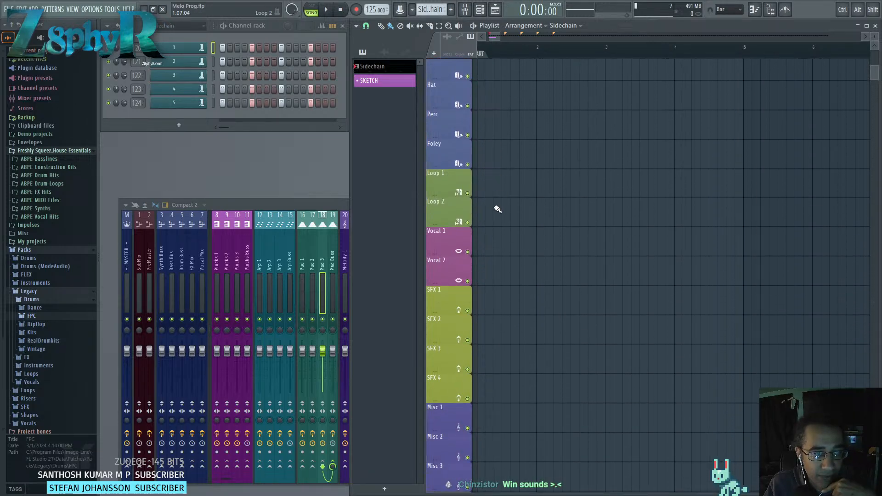
Check the Loop 3 mixer track's name and color against the playlist's Loop, Vocal, SFX and Misc tracks.
{"action": "left_click", "coordinate": [346, 236]}
{"action": "scroll", "coordinate": [429, 238], "scroll_direction": "down", "scroll_amount": 6}
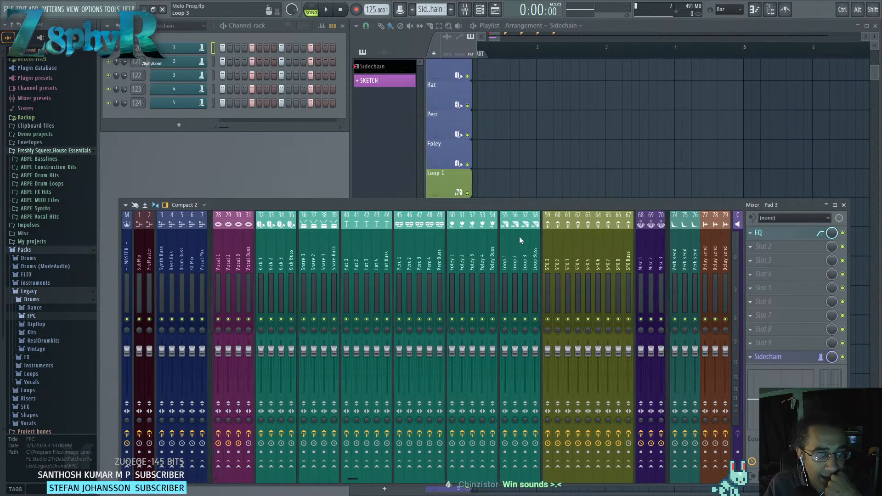
{"action": "double_click", "coordinate": [523, 255]}
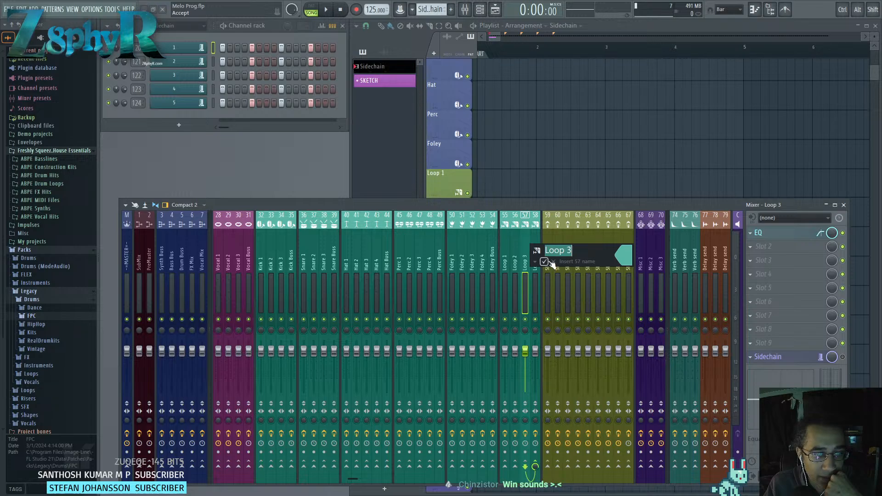
{"action": "key", "text": "Return"}
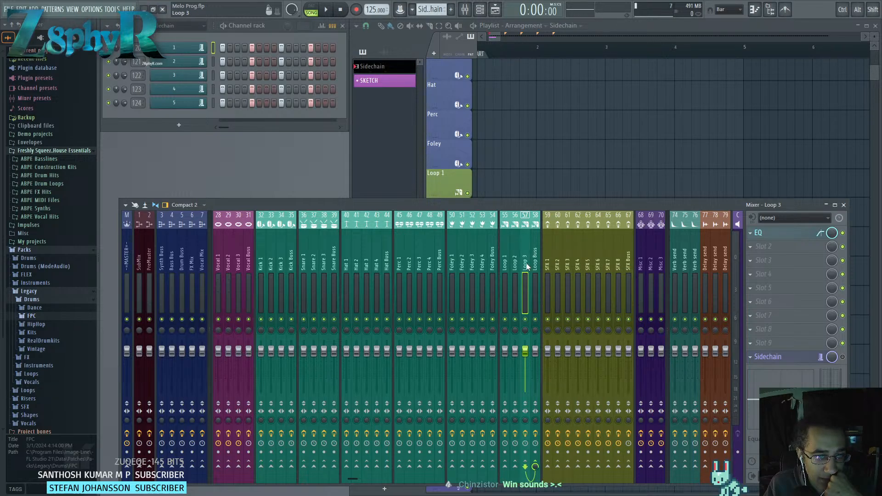
{"action": "left_click_drag", "start_coordinate": [500, 37], "coordinate": [527, 40]}
{"action": "scroll", "coordinate": [510, 182], "scroll_direction": "down", "scroll_amount": 5}
{"action": "scroll", "coordinate": [478, 183], "scroll_direction": "up", "scroll_amount": 2}
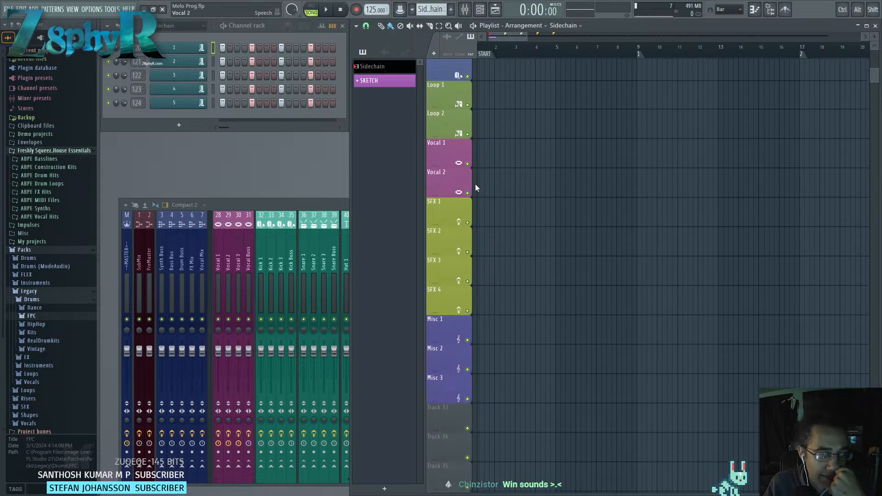
{"action": "scroll", "coordinate": [450, 280], "scroll_direction": "up", "scroll_amount": 10}
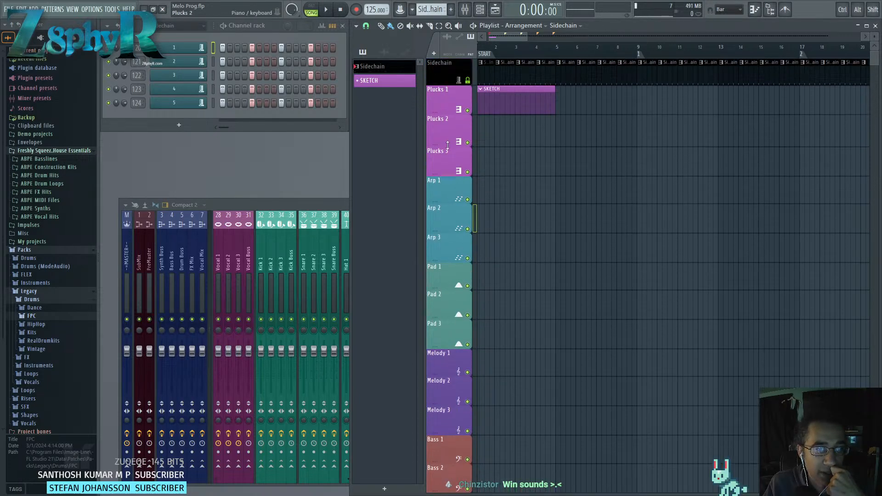
Reduce the heights of the Plucks 2, Plucks 3, Arp 2 and Arp 3 playlist tracks.
{"action": "left_click_drag", "start_coordinate": [448, 146], "coordinate": [448, 132]}
{"action": "left_click_drag", "start_coordinate": [450, 161], "coordinate": [449, 147]}
{"action": "left_click_drag", "start_coordinate": [448, 203], "coordinate": [447, 191]}
{"action": "left_click_drag", "start_coordinate": [449, 222], "coordinate": [450, 206]}
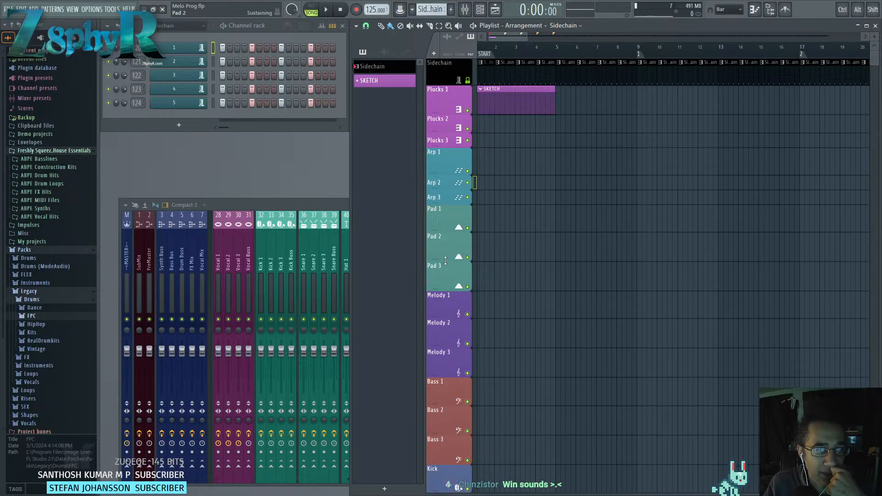
Reduce the heights of the Pad 2, Pad 3, Melody 2 and Melody 3 playlist tracks.
{"action": "left_click_drag", "start_coordinate": [445, 260], "coordinate": [445, 246]}
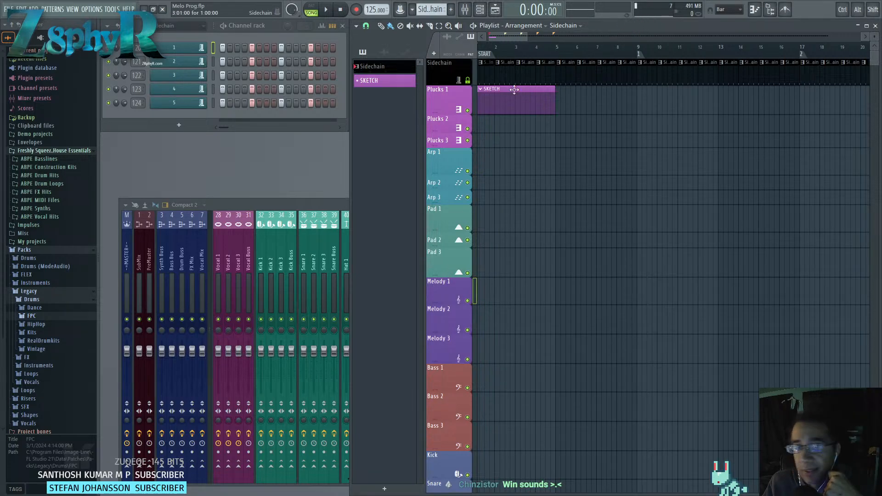
{"action": "left_click_drag", "start_coordinate": [443, 234], "coordinate": [444, 227]}
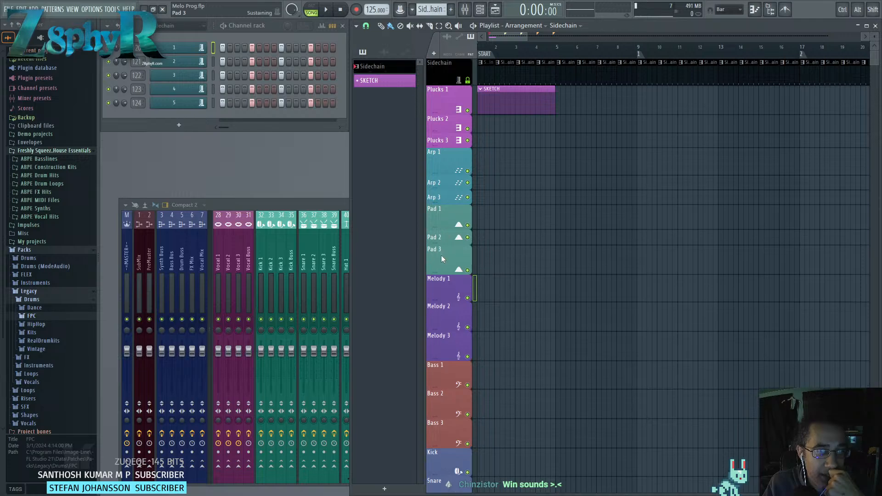
{"action": "mouse_move", "coordinate": [440, 272]}
{"action": "left_mouse_down"}
{"action": "mouse_move", "coordinate": [441, 260]}
{"action": "mouse_move", "coordinate": [444, 271]}
{"action": "left_mouse_up"}
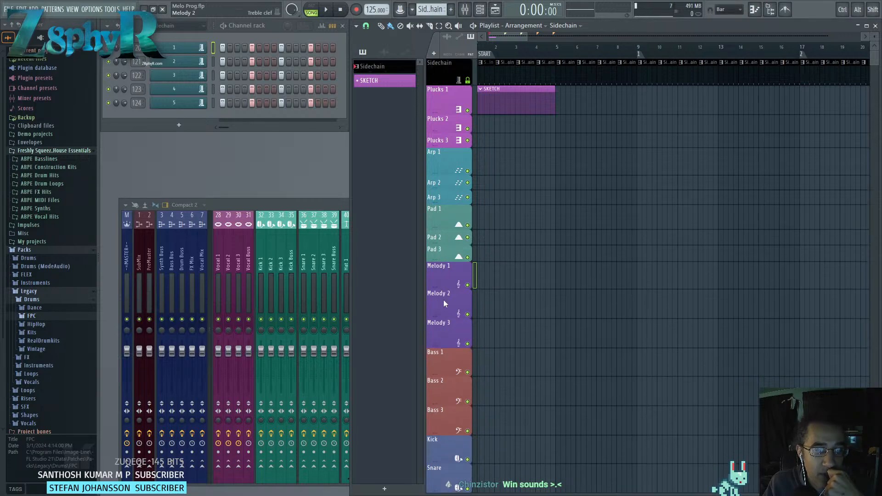
{"action": "mouse_move", "coordinate": [445, 317]}
{"action": "left_mouse_down"}
{"action": "mouse_move", "coordinate": [448, 304]}
{"action": "mouse_move", "coordinate": [445, 322]}
{"action": "left_mouse_up"}
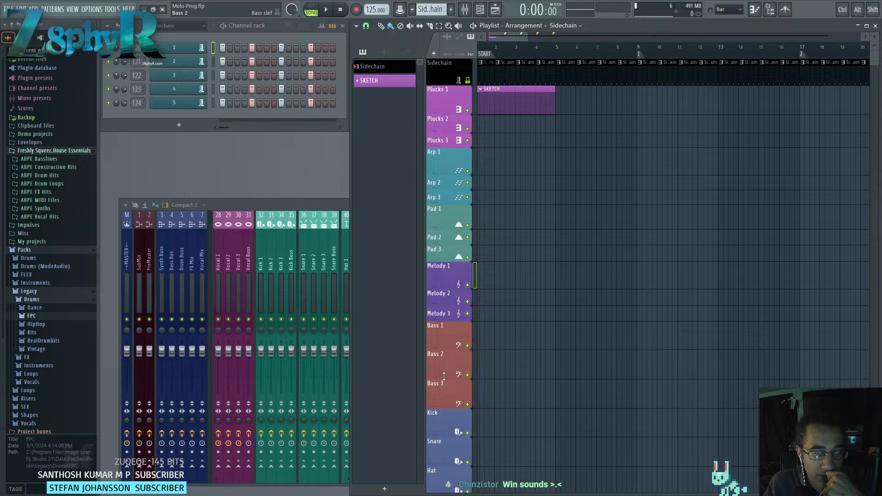
Reduce the heights of the Bass 2, Bass 3, Snare, Hat, Perc and Foley playlist tracks.
{"action": "left_click_drag", "start_coordinate": [444, 377], "coordinate": [443, 345]}
{"action": "scroll", "coordinate": [443, 366], "scroll_direction": "down", "scroll_amount": 3}
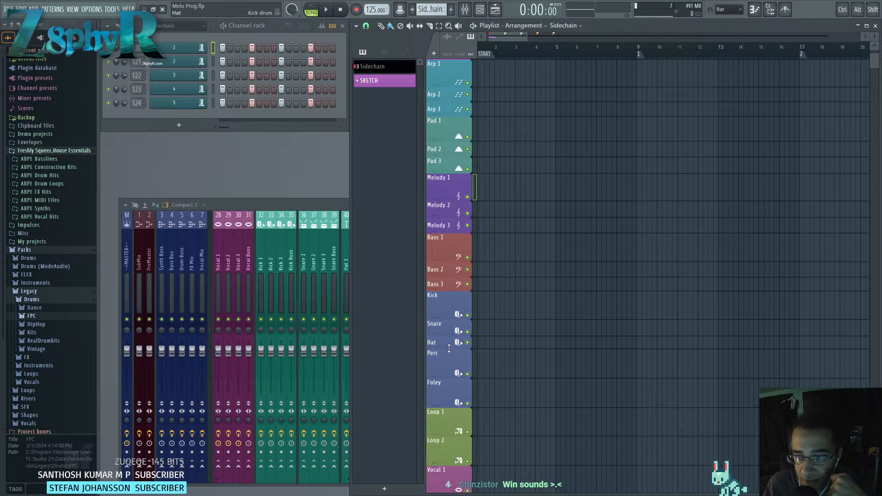
{"action": "left_click_drag", "start_coordinate": [447, 381], "coordinate": [441, 345]}
{"action": "scroll", "coordinate": [438, 354], "scroll_direction": "down", "scroll_amount": 1}
{"action": "scroll", "coordinate": [438, 360], "scroll_direction": "down", "scroll_amount": 10}
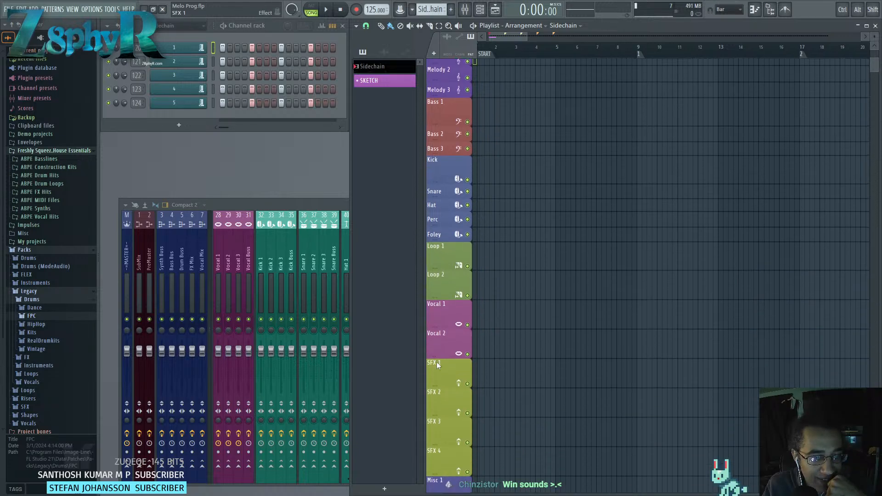
{"action": "scroll", "coordinate": [434, 333], "scroll_direction": "up", "scroll_amount": 15}
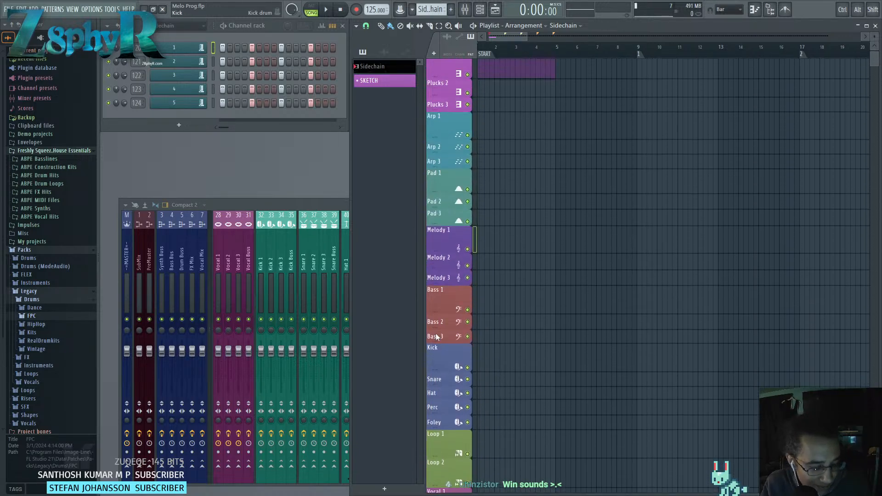
Save the project as Melo Prog.flp in the Melo Prog template folder, replacing the existing file.
{"action": "left_click", "coordinate": [8, 8]}
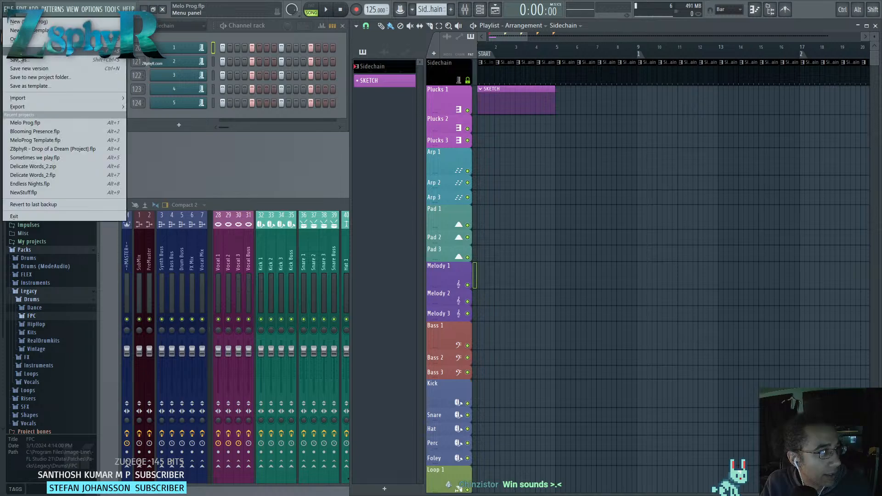
{"action": "left_click", "coordinate": [113, 78]}
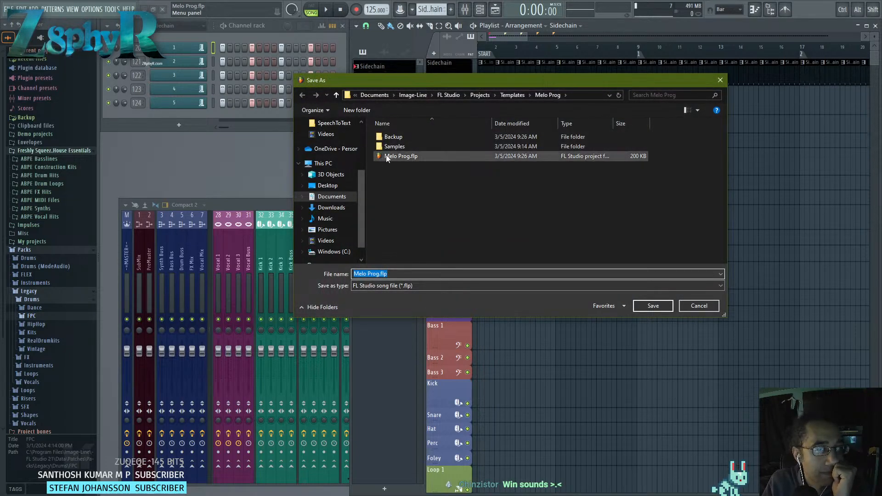
{"action": "left_click", "coordinate": [644, 304]}
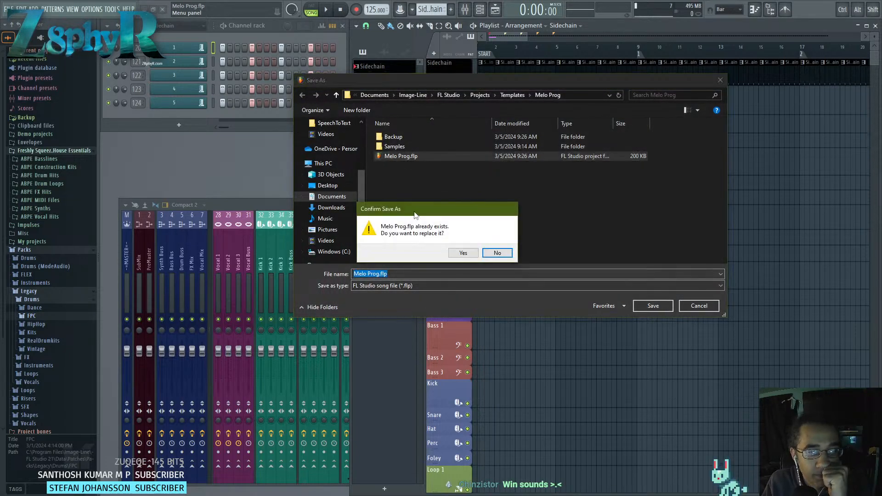
{"action": "left_click", "coordinate": [465, 253]}
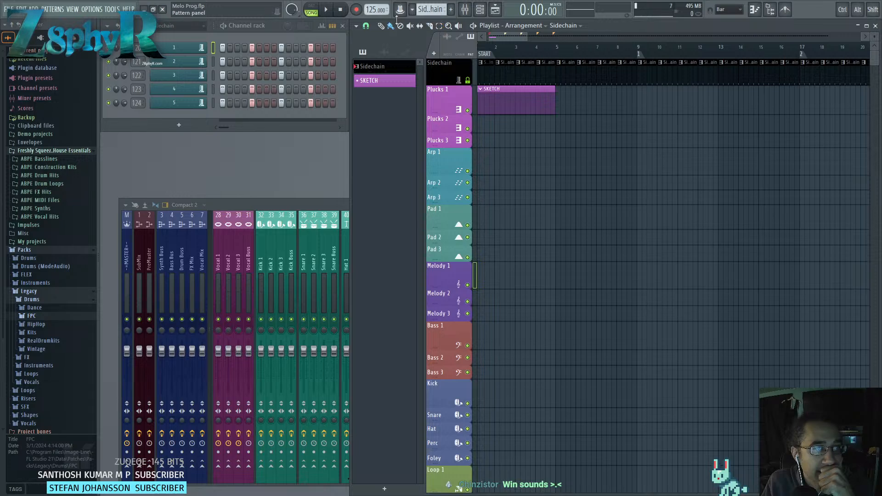
Filter the channel rack to the Melody group and select the Plucks 1 playlist track.
{"action": "left_click", "coordinate": [184, 25]}
{"action": "left_click", "coordinate": [182, 45]}
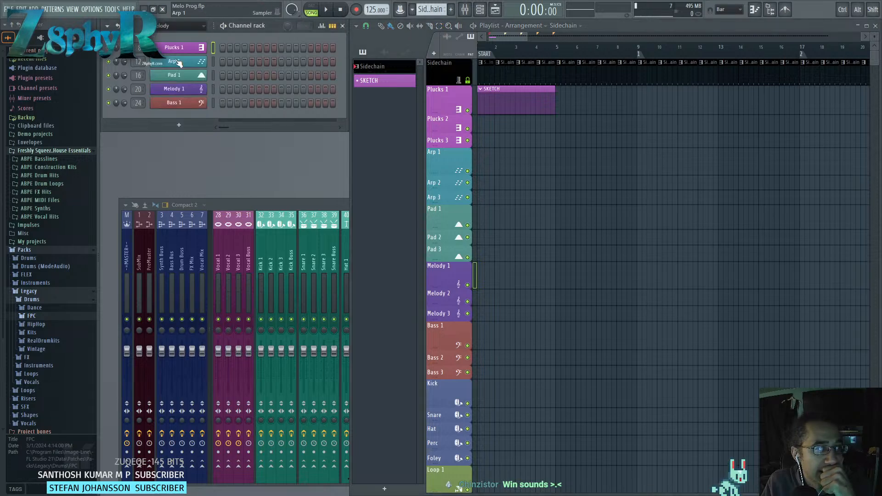
{"action": "left_click", "coordinate": [10, 10]}
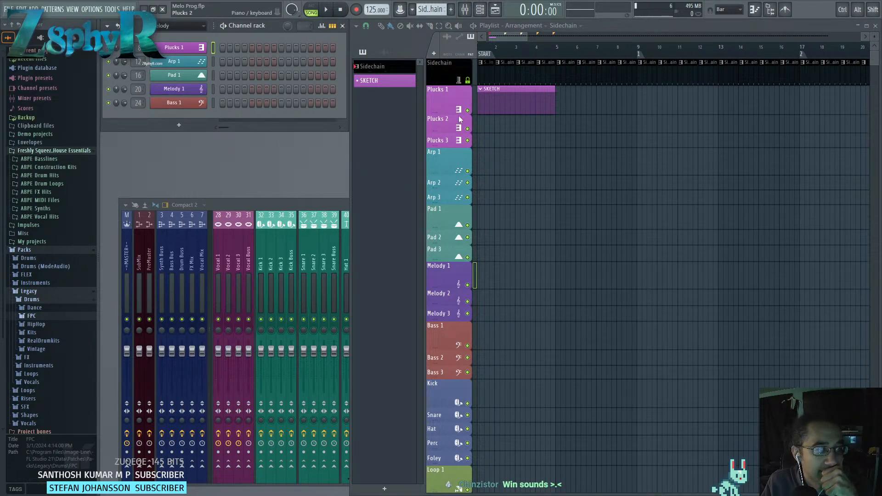
{"action": "left_click", "coordinate": [476, 103]}
Bring the mixer back to the Plucks tracks and save the project.
{"action": "left_click", "coordinate": [9, 9]}
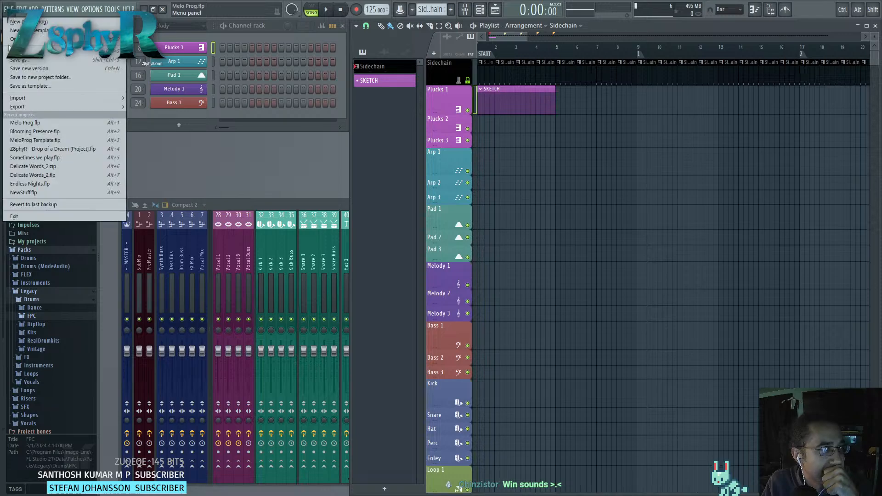
{"action": "left_click", "coordinate": [46, 52]}
{"action": "scroll", "coordinate": [239, 241], "scroll_direction": "up", "scroll_amount": 5}
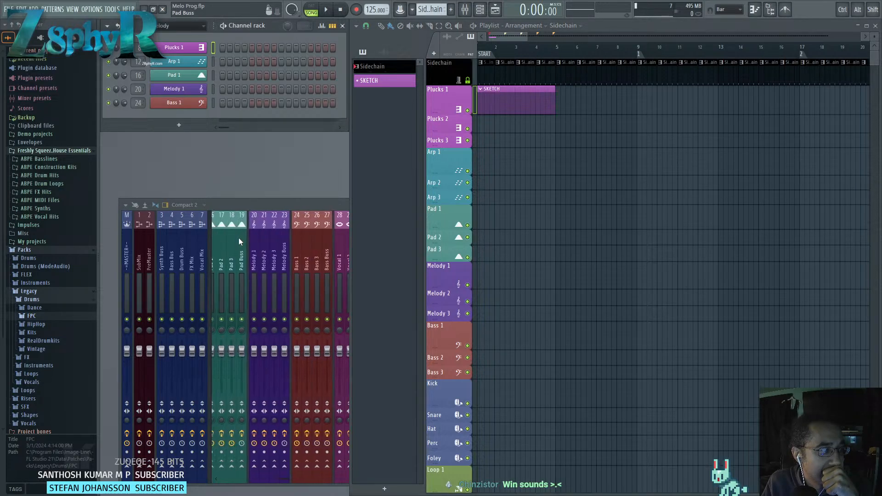
{"action": "left_click", "coordinate": [7, 9]}
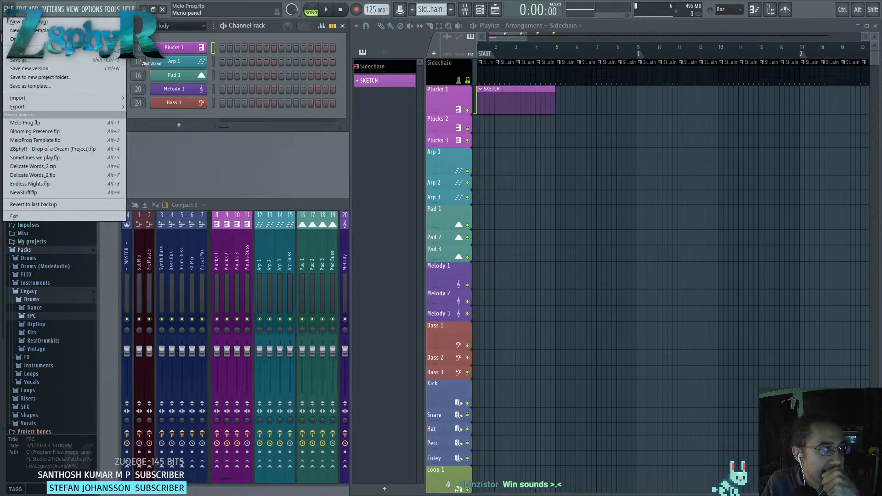
{"action": "left_click", "coordinate": [46, 52]}
Place the mixer beside the browser below the channel rack, shrink its window, and save the project.
{"action": "double_click", "coordinate": [208, 205]}
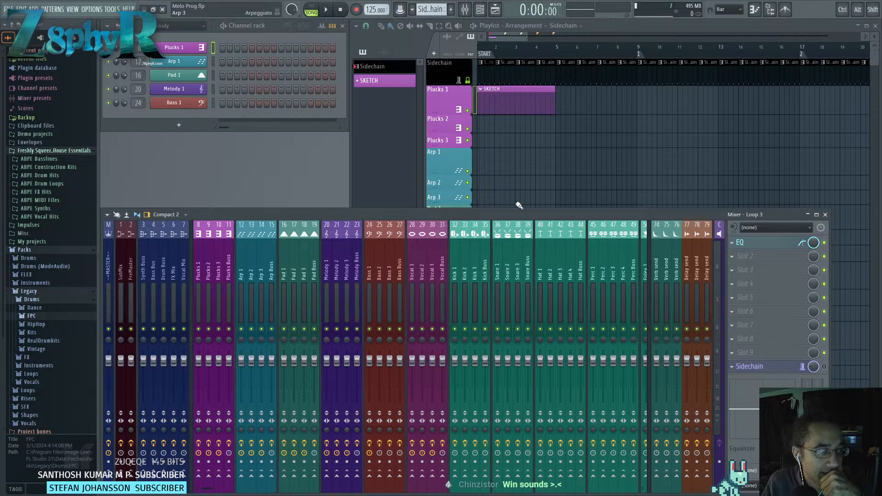
{"action": "left_click_drag", "start_coordinate": [827, 211], "coordinate": [801, 239]}
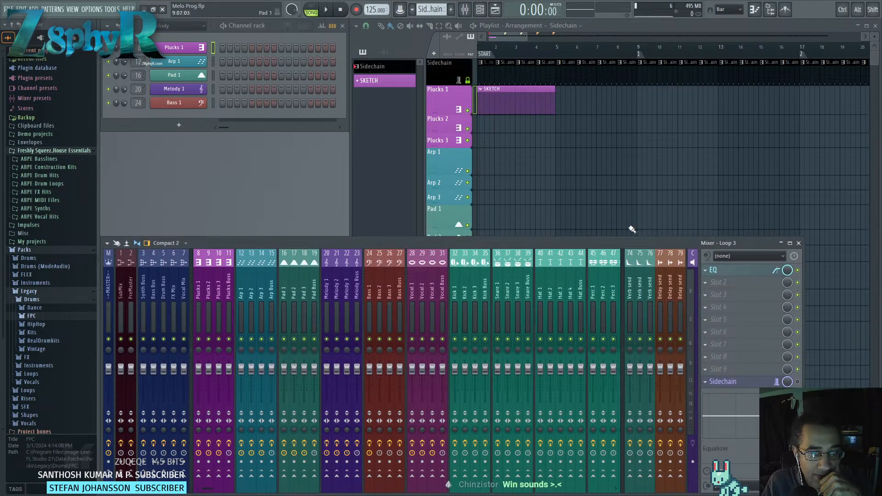
{"action": "left_click", "coordinate": [9, 10]}
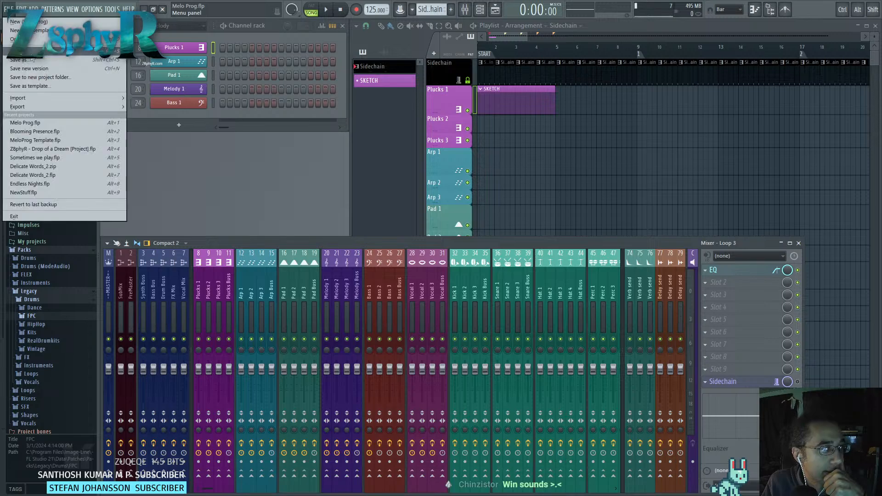
{"action": "left_click", "coordinate": [27, 51]}
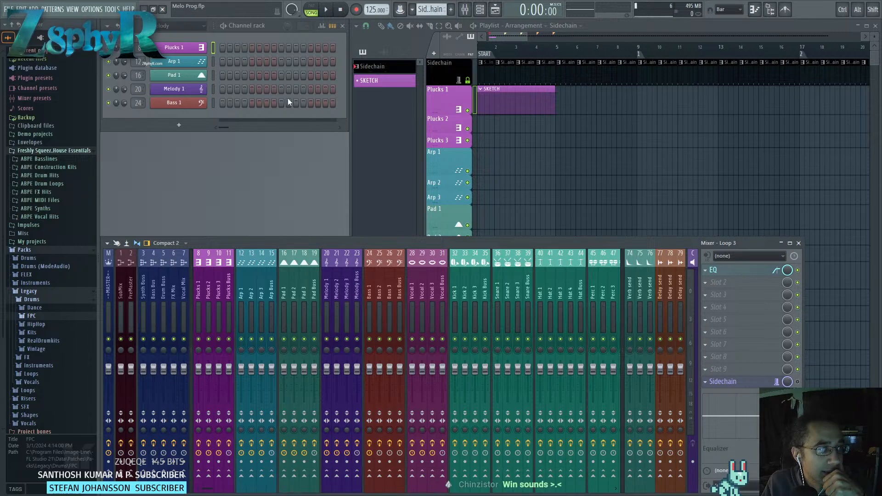
{"action": "left_click", "coordinate": [213, 62]}
{"action": "left_click", "coordinate": [212, 49]}
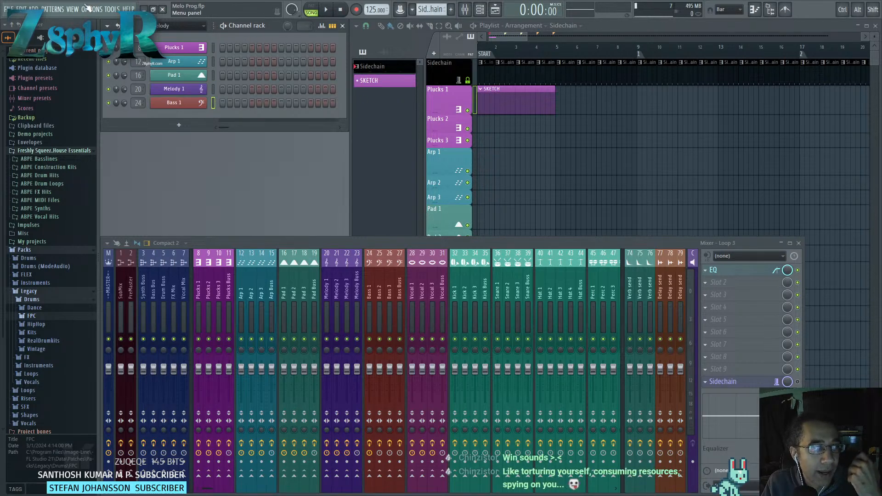
{"action": "left_click", "coordinate": [178, 124]}
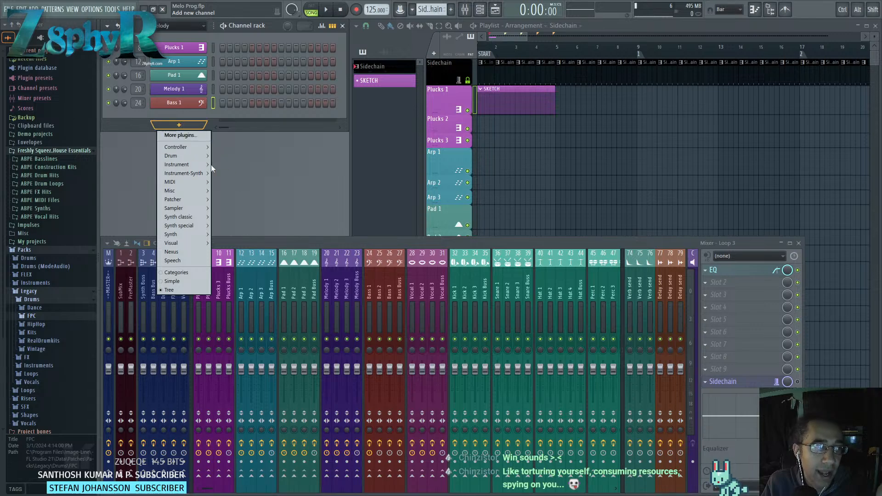
{"action": "left_click", "coordinate": [183, 111]}
{"action": "left_click", "coordinate": [190, 125]}
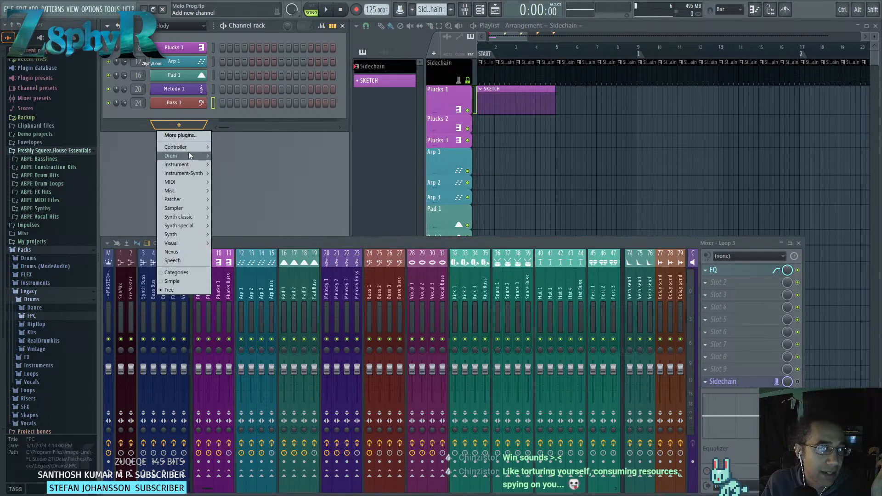
{"action": "left_click", "coordinate": [183, 47]}
{"action": "right_click", "coordinate": [206, 46]}
{"action": "mouse_move", "coordinate": [251, 125]}
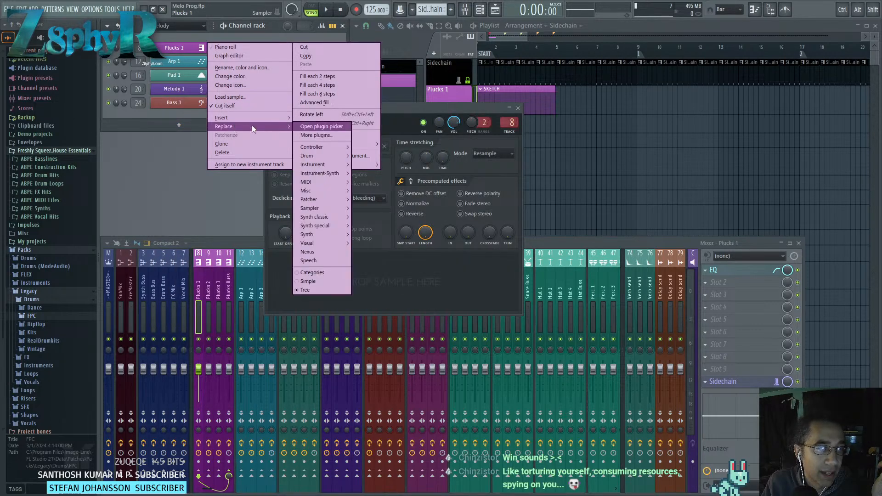
{"action": "left_click", "coordinate": [189, 111]}
{"action": "left_click", "coordinate": [207, 278]}
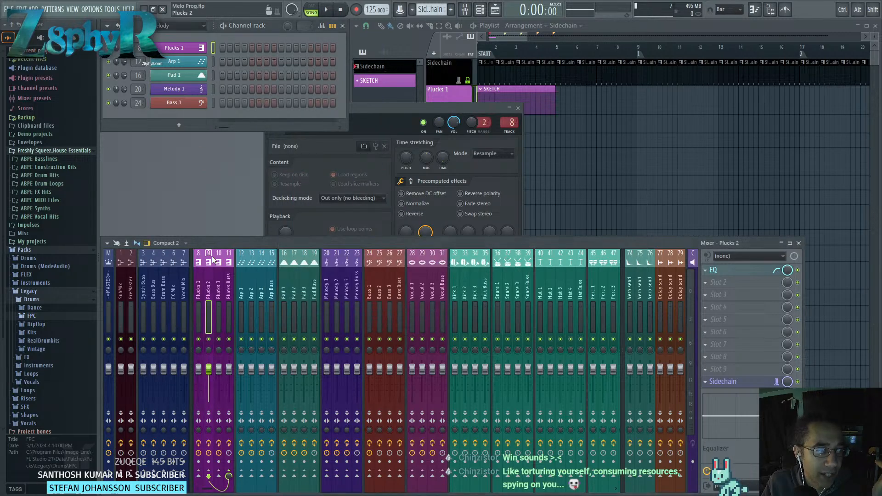
{"action": "left_click", "coordinate": [202, 278]}
{"action": "left_click", "coordinate": [207, 285]}
{"action": "right_click", "coordinate": [200, 277]}
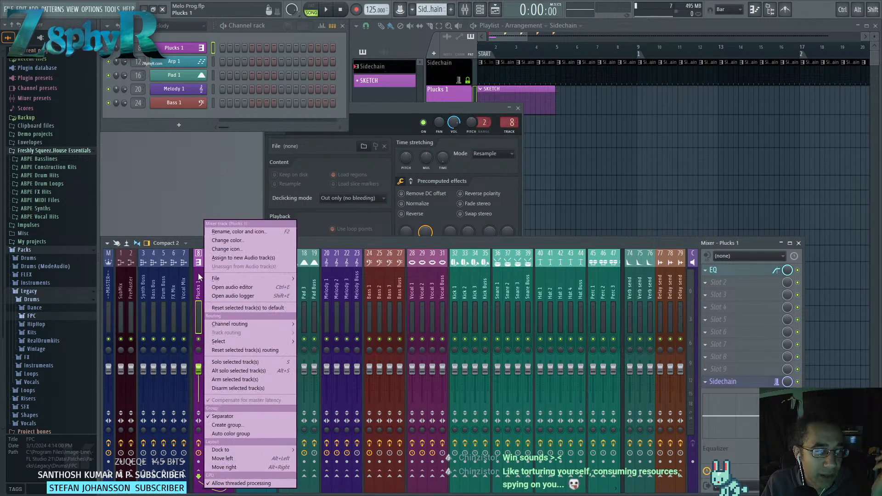
{"action": "mouse_move", "coordinate": [253, 324]}
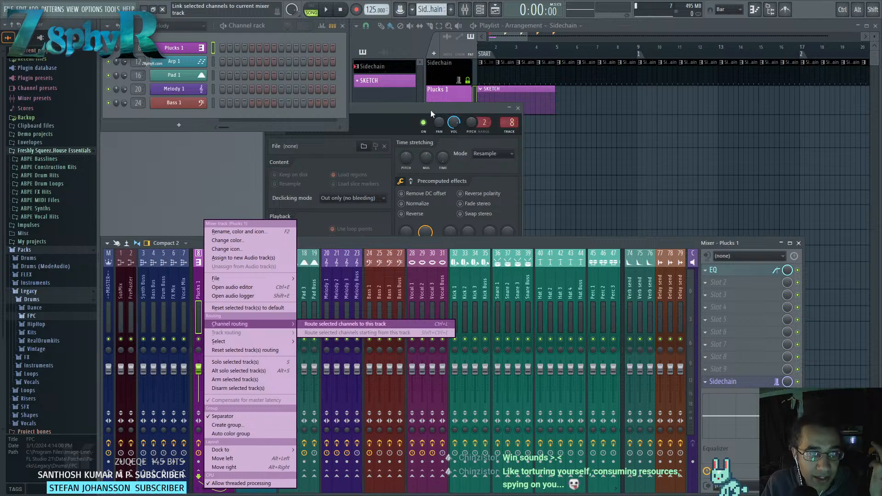
Close the Plucks 1 sampler window and reduce the height of the Plucks 1 track in the playlist.
{"action": "left_click_drag", "start_coordinate": [431, 109], "coordinate": [443, 69]}
{"action": "left_click", "coordinate": [527, 109]}
{"action": "left_click", "coordinate": [500, 27]}
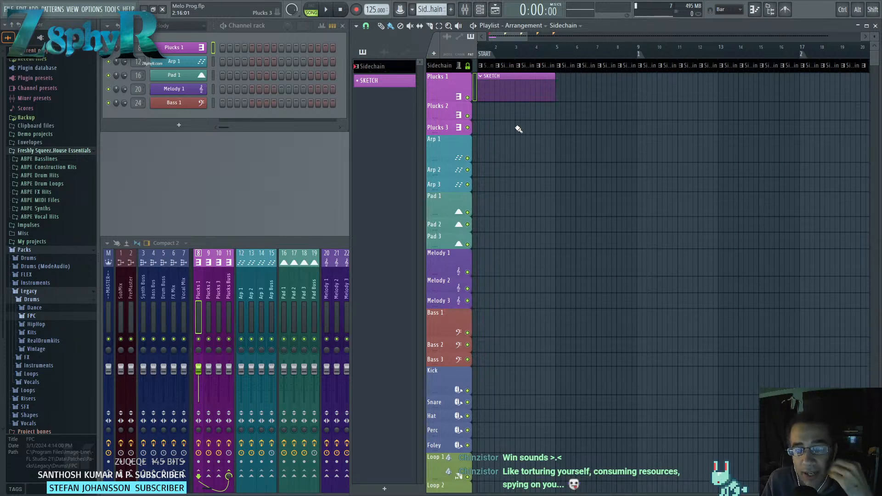
{"action": "left_click_drag", "start_coordinate": [454, 101], "coordinate": [453, 87]}
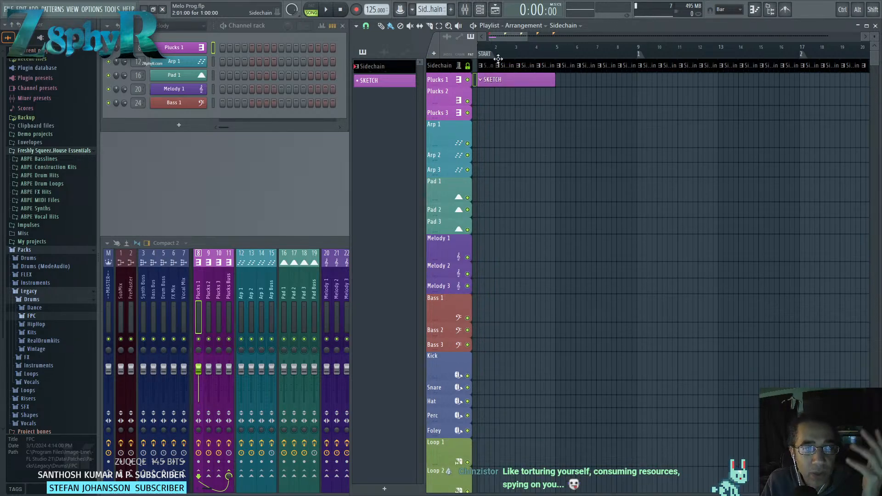
{"action": "left_click_drag", "start_coordinate": [497, 36], "coordinate": [485, 36]}
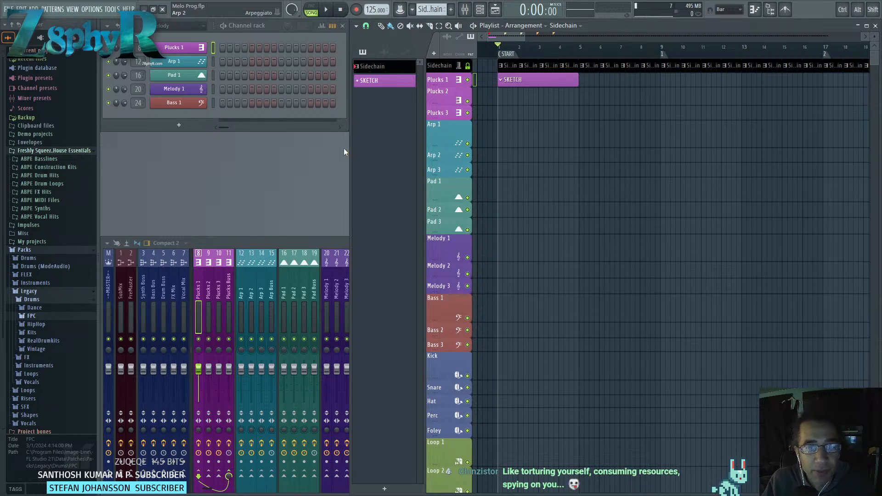
{"action": "left_click_drag", "start_coordinate": [213, 89], "coordinate": [209, 48]}
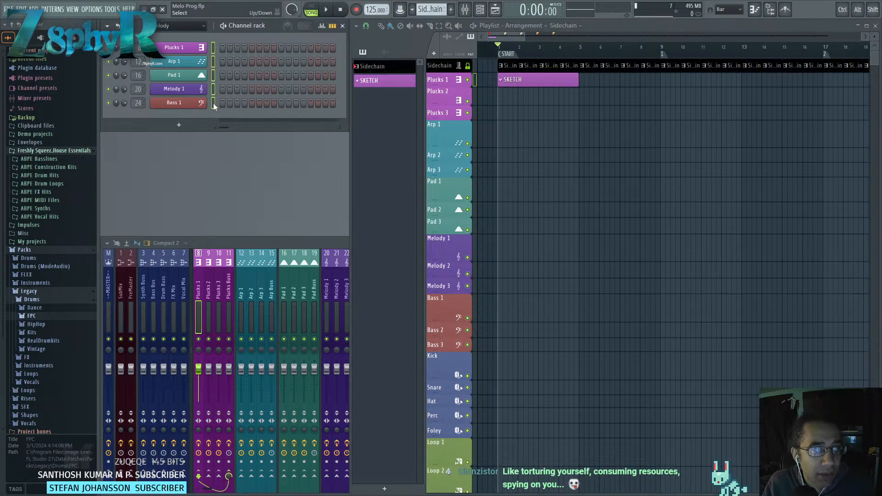
{"action": "left_click", "coordinate": [206, 63]}
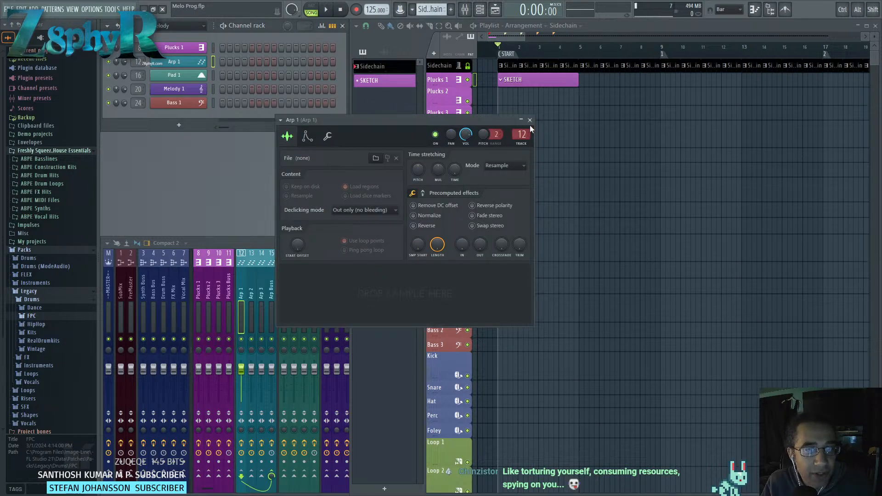
{"action": "left_click", "coordinate": [530, 120]}
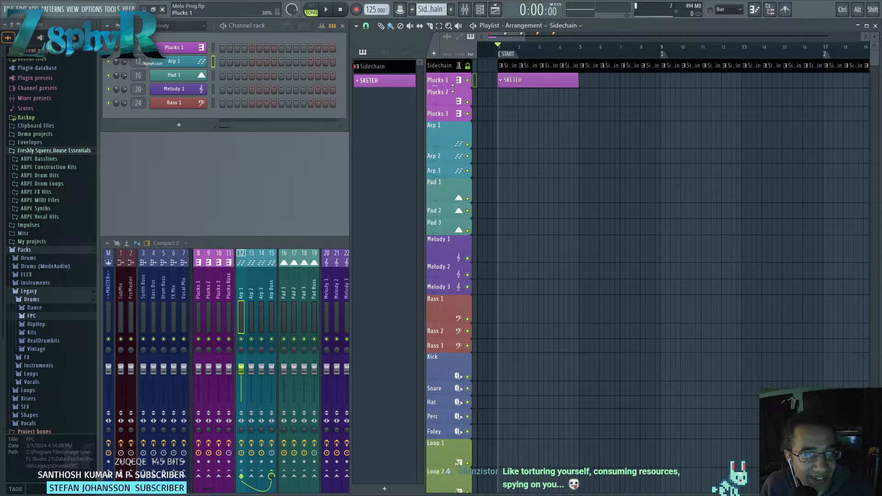
Start a fresh project from the saved Melo Prog template.
{"action": "left_click", "coordinate": [9, 9]}
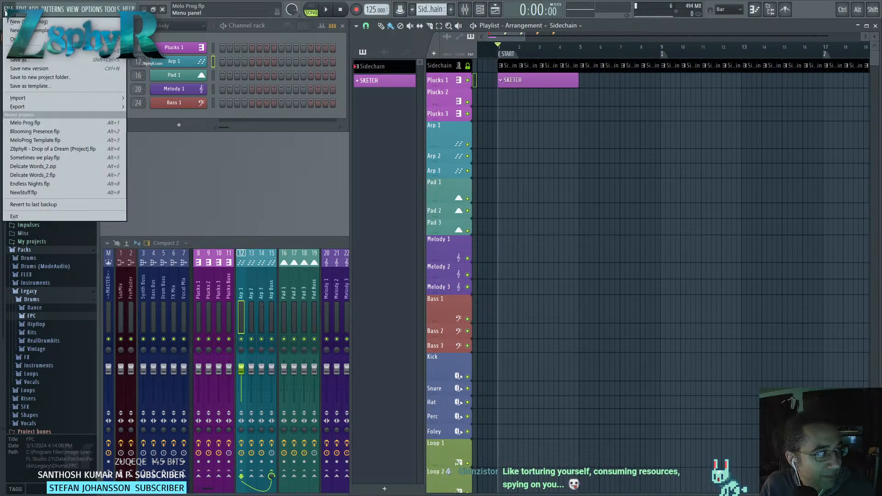
{"action": "left_click", "coordinate": [25, 122]}
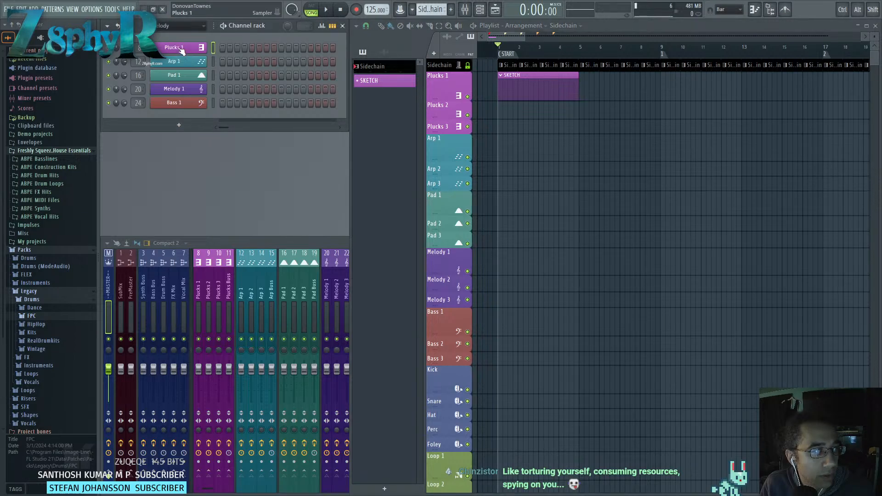
Examine the fresh project's playlist tracks, its mixer layout and the options for the Plucks 1 channel.
{"action": "right_click", "coordinate": [205, 46]}
{"action": "mouse_move", "coordinate": [237, 129]}
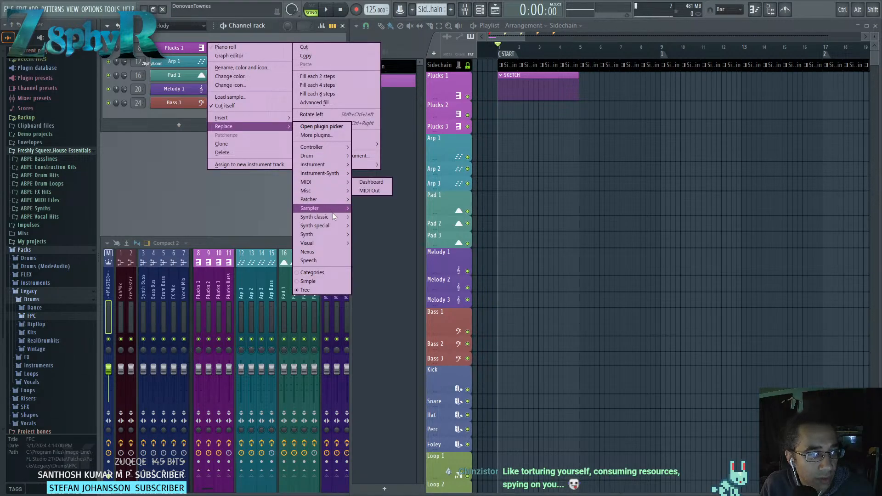
{"action": "left_click", "coordinate": [217, 181]}
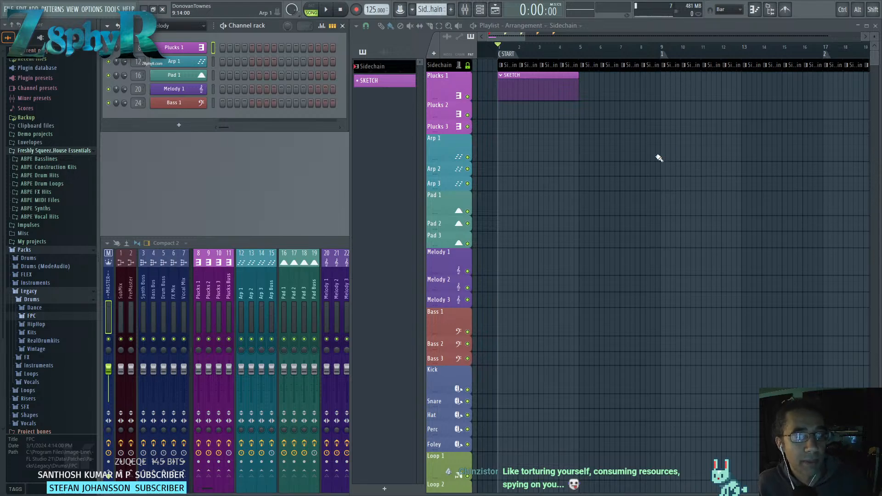
{"action": "scroll", "coordinate": [540, 162], "scroll_direction": "down", "scroll_amount": 3}
{"action": "scroll", "coordinate": [540, 162], "scroll_direction": "down", "scroll_amount": 3}
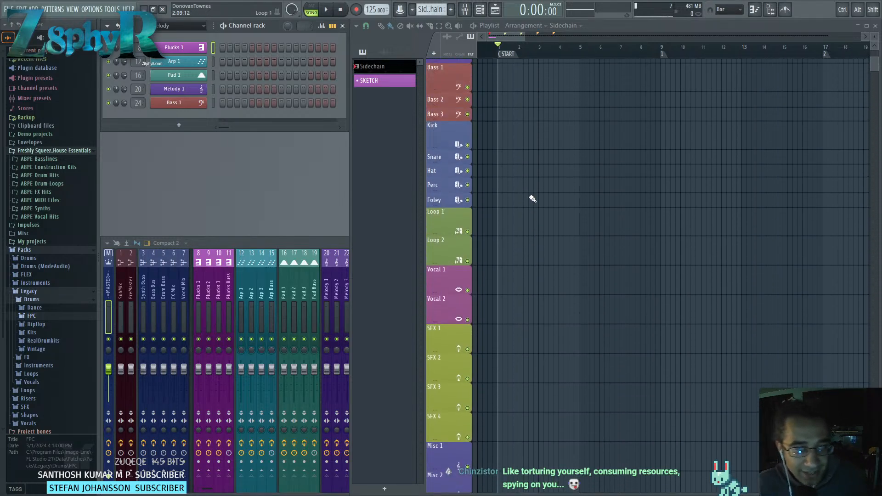
{"action": "scroll", "coordinate": [518, 171], "scroll_direction": "up", "scroll_amount": 5}
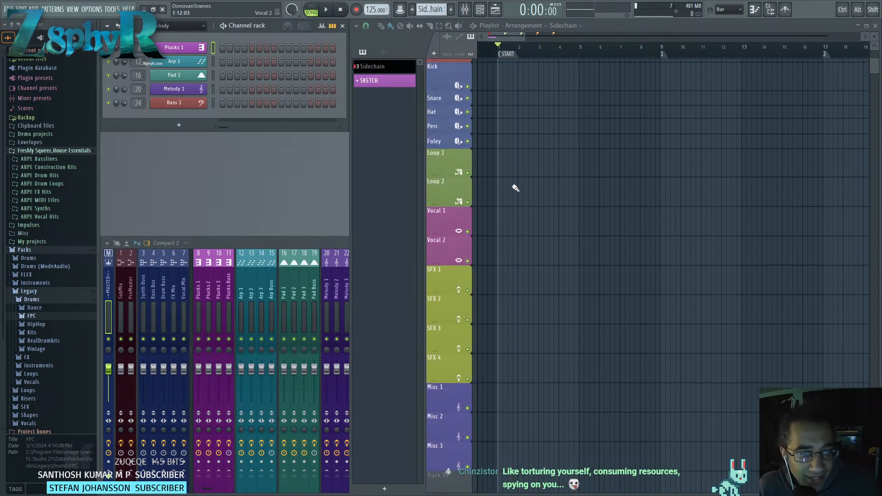
{"action": "scroll", "coordinate": [510, 196], "scroll_direction": "up", "scroll_amount": 2}
{"action": "left_click", "coordinate": [294, 237]}
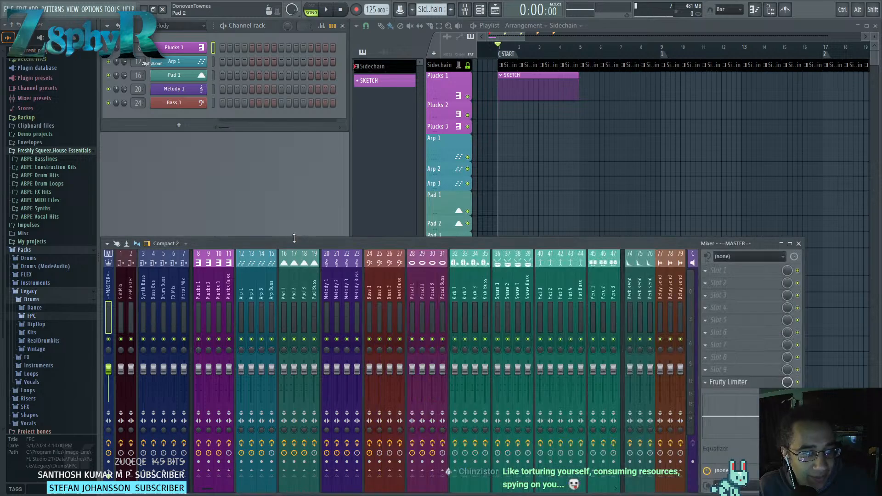
{"action": "left_click", "coordinate": [645, 26]}
{"action": "right_click", "coordinate": [175, 48]}
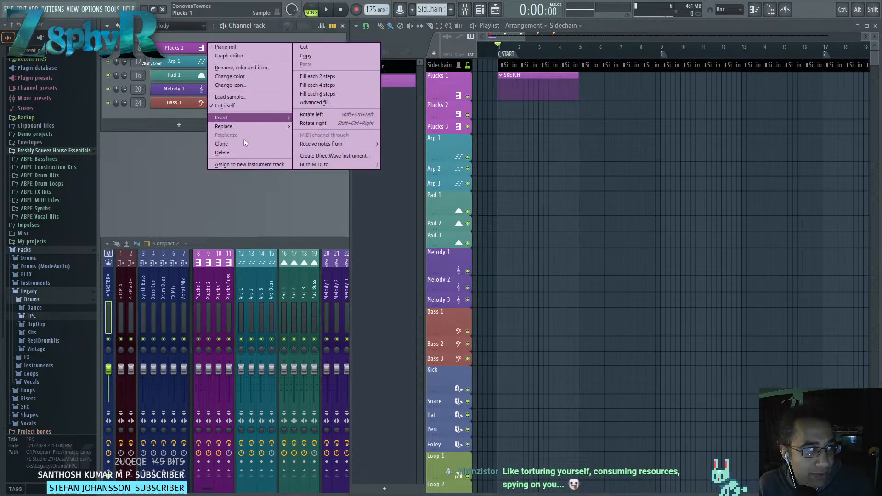
{"action": "left_click", "coordinate": [170, 111]}
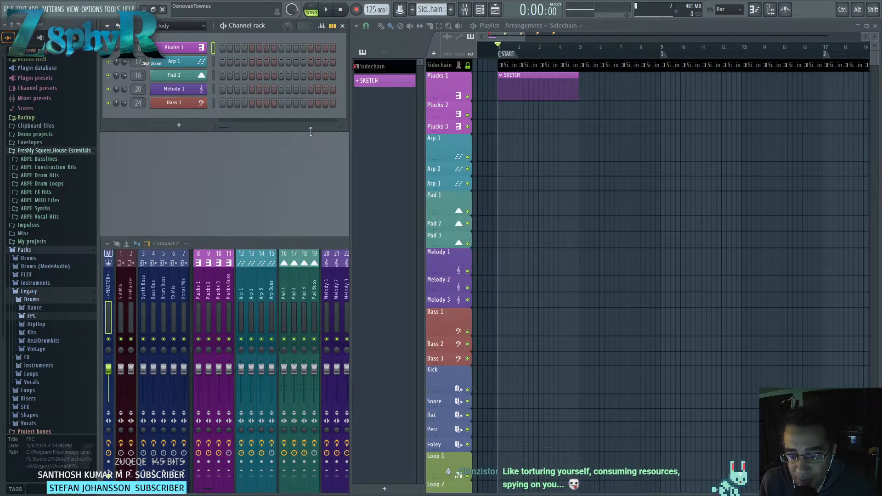
Replace the Plucks 1 channel's sampler with the Sylenth1 synth and move its plugin window clear of the channel rack.
{"action": "right_click", "coordinate": [177, 47]}
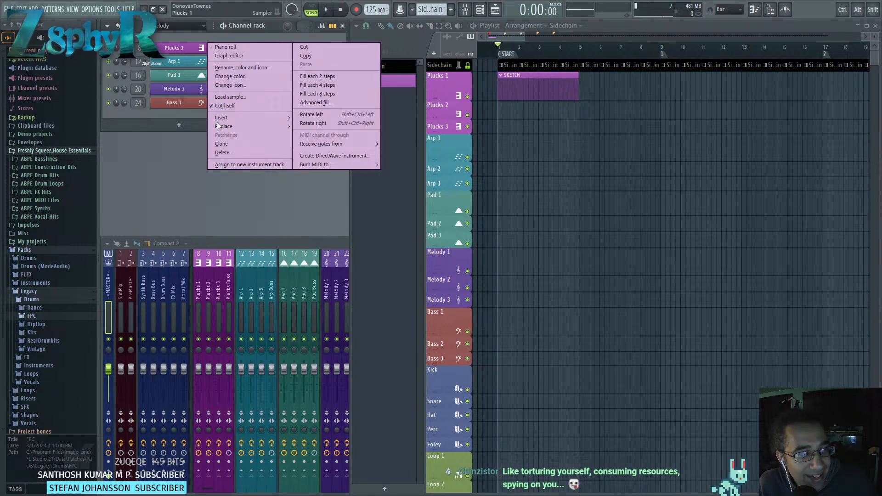
{"action": "mouse_move", "coordinate": [257, 127]}
{"action": "mouse_move", "coordinate": [321, 175]}
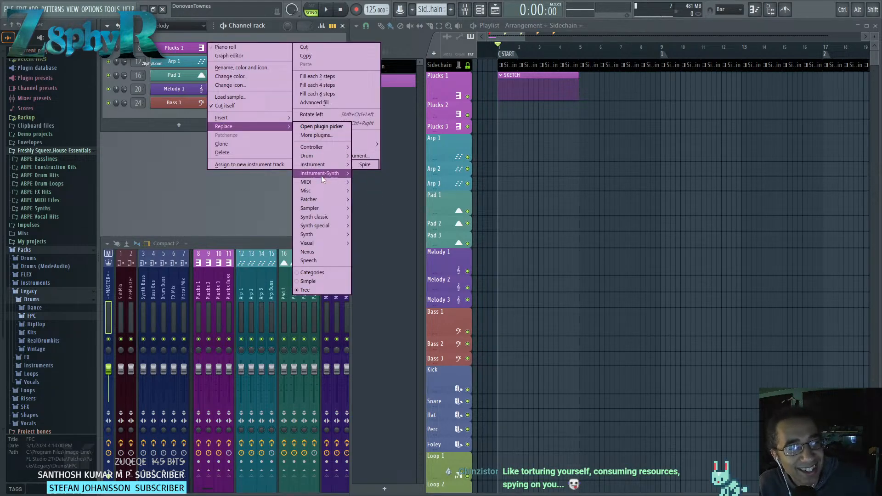
{"action": "left_click", "coordinate": [373, 173]}
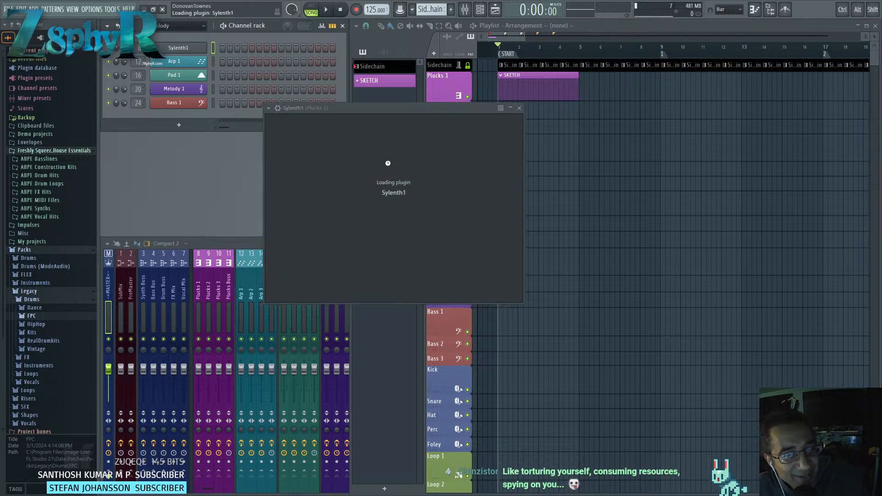
{"action": "left_click_drag", "start_coordinate": [486, 109], "coordinate": [520, 120]}
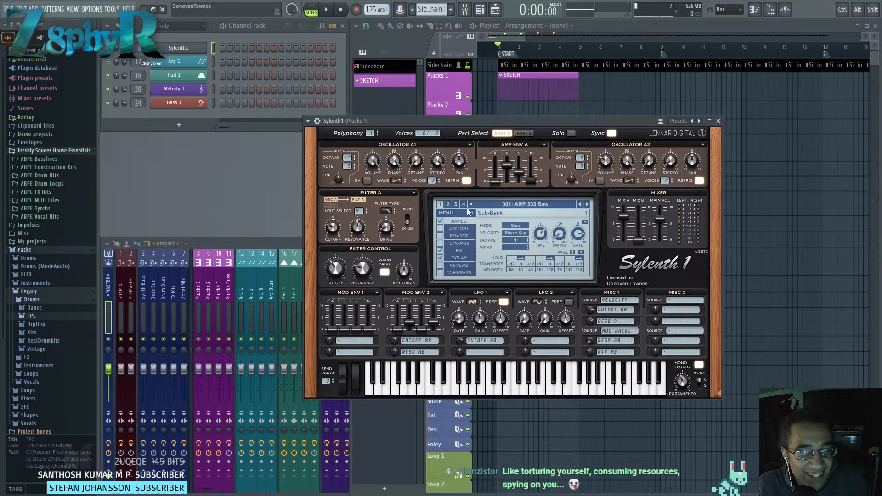
{"action": "left_click", "coordinate": [448, 214]}
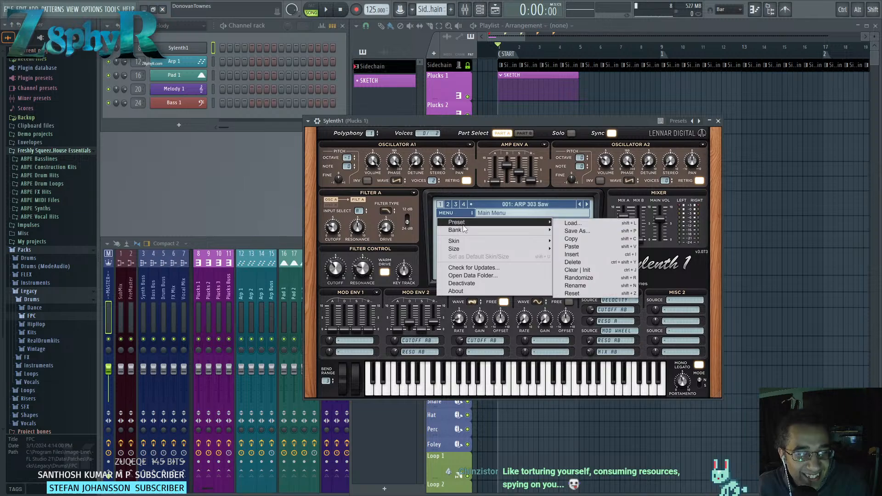
{"action": "left_click", "coordinate": [169, 42]}
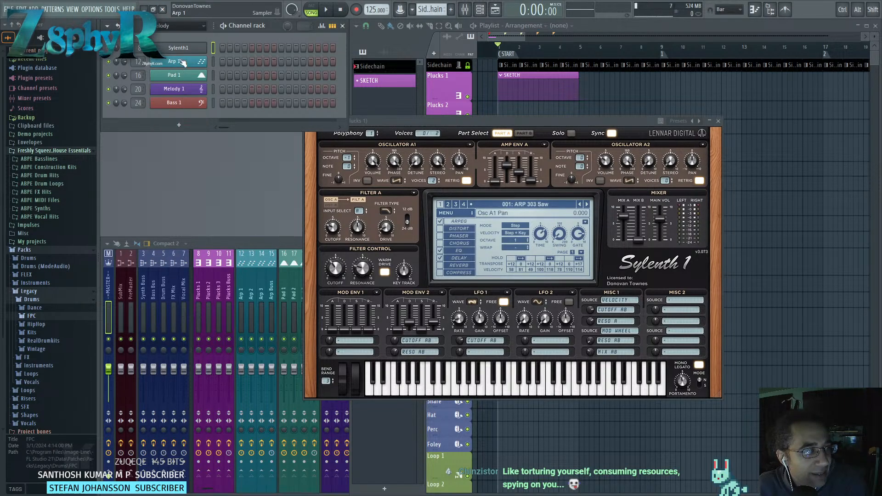
{"action": "left_click", "coordinate": [107, 26]}
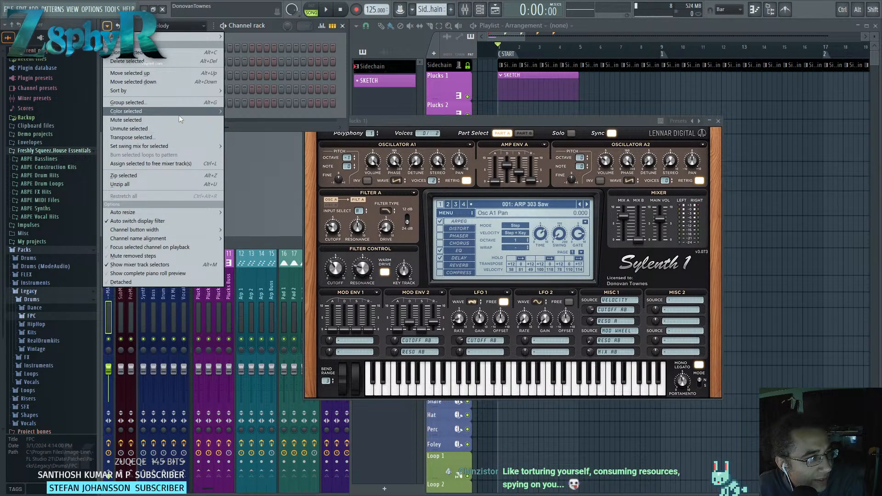
{"action": "mouse_move", "coordinate": [181, 113]}
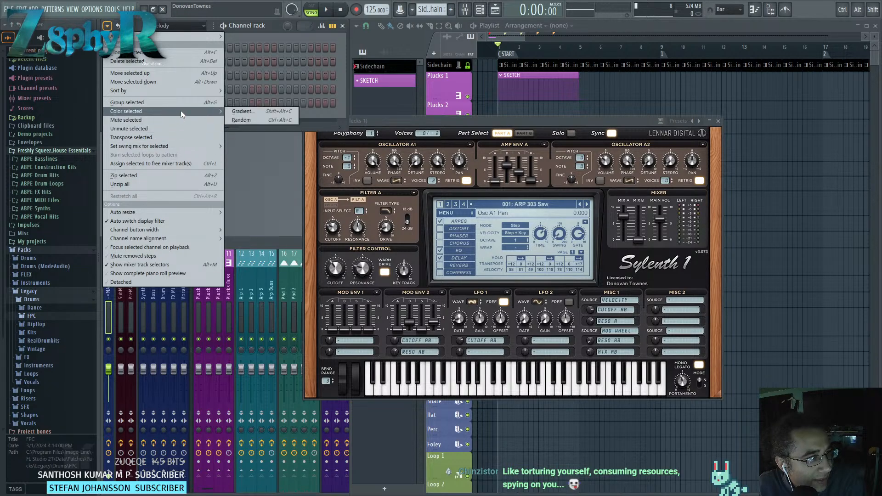
{"action": "left_click", "coordinate": [257, 28]}
{"action": "right_click", "coordinate": [168, 47]}
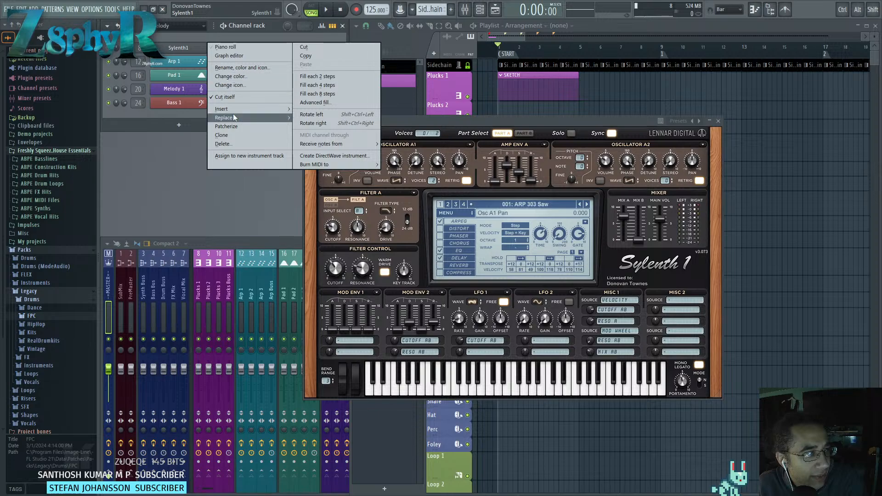
{"action": "left_click", "coordinate": [166, 112]}
Turn off automatic channel naming in the general settings.
{"action": "left_click", "coordinate": [92, 9]}
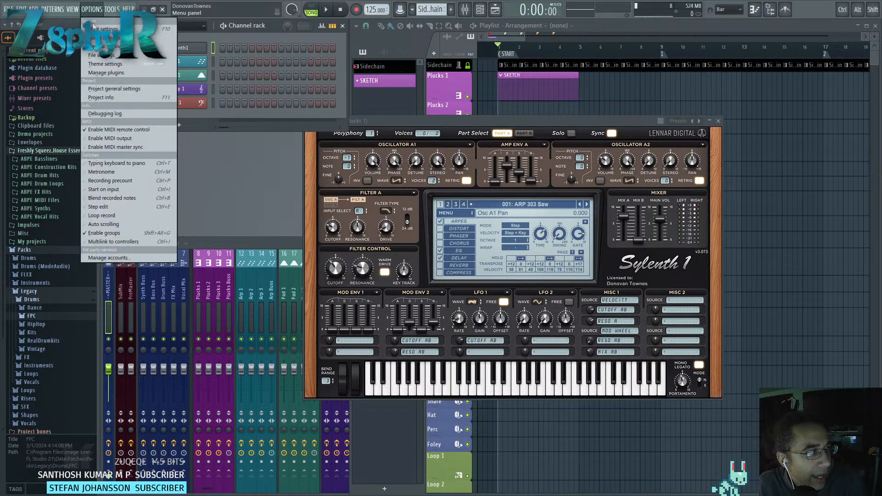
{"action": "left_click", "coordinate": [108, 39]}
{"action": "left_click", "coordinate": [301, 63]}
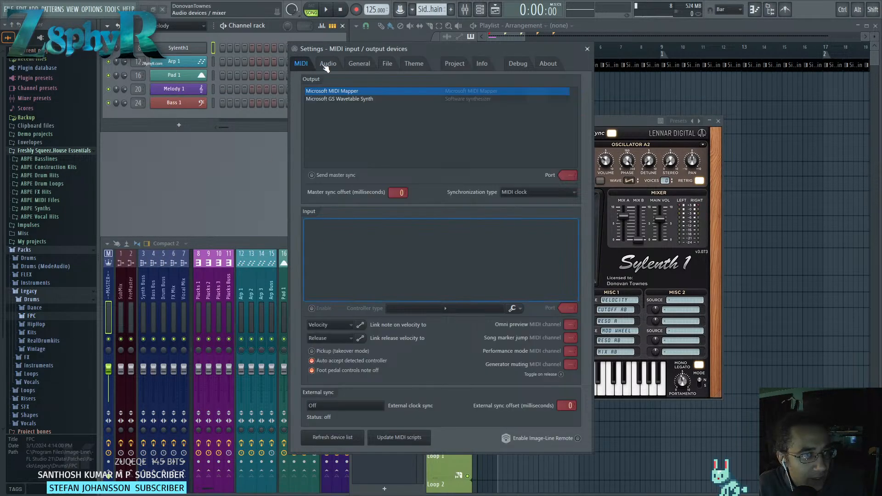
{"action": "left_click", "coordinate": [328, 63]}
{"action": "left_click", "coordinate": [359, 64]}
{"action": "scroll", "coordinate": [419, 218], "scroll_direction": "down", "scroll_amount": 5}
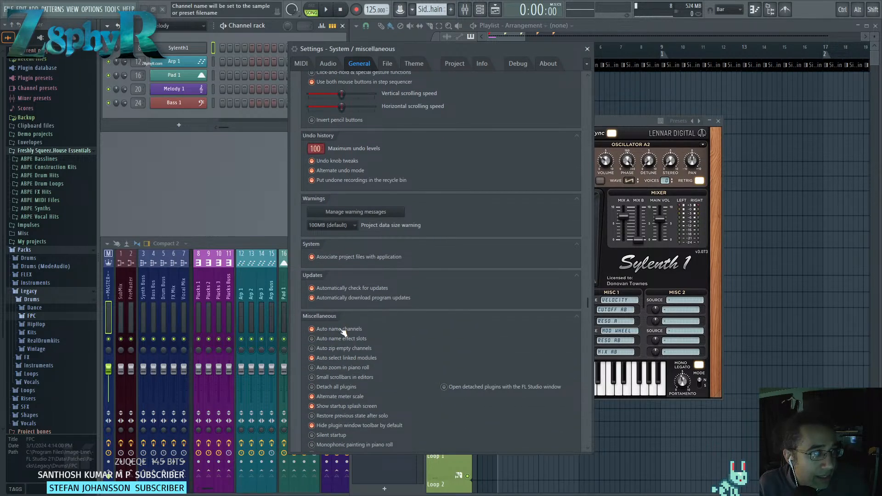
{"action": "scroll", "coordinate": [340, 336], "scroll_direction": "down", "scroll_amount": 4}
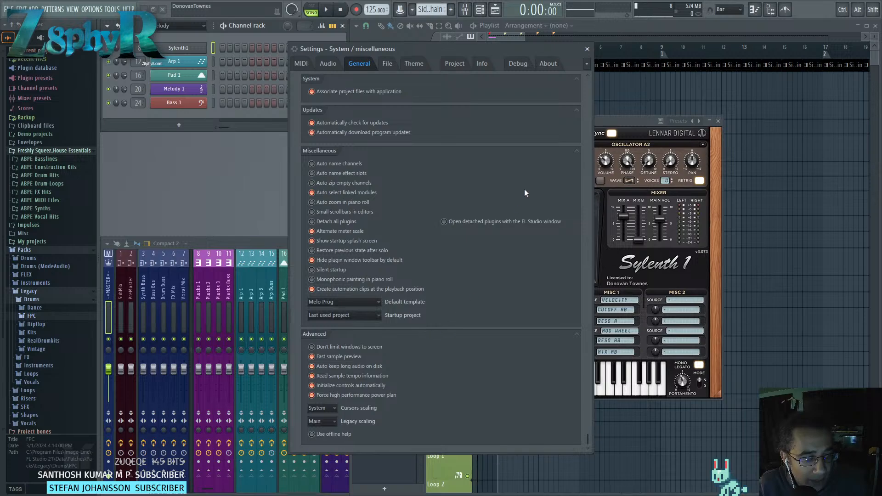
Start a new project from the default Melo Prog template, discarding the Sylenth1 test.
{"action": "left_click", "coordinate": [12, 13]}
{"action": "left_click", "coordinate": [14, 22]}
{"action": "left_click", "coordinate": [452, 275]}
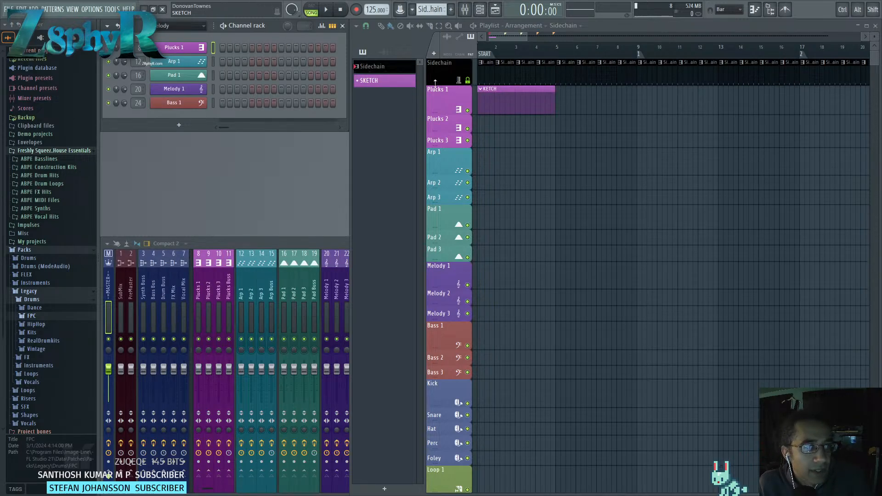
Replace the Plucks 1 channel's sampler with the Sylenth1 synth and shift its plugin window slightly.
{"action": "right_click", "coordinate": [178, 50]}
{"action": "mouse_move", "coordinate": [230, 126]}
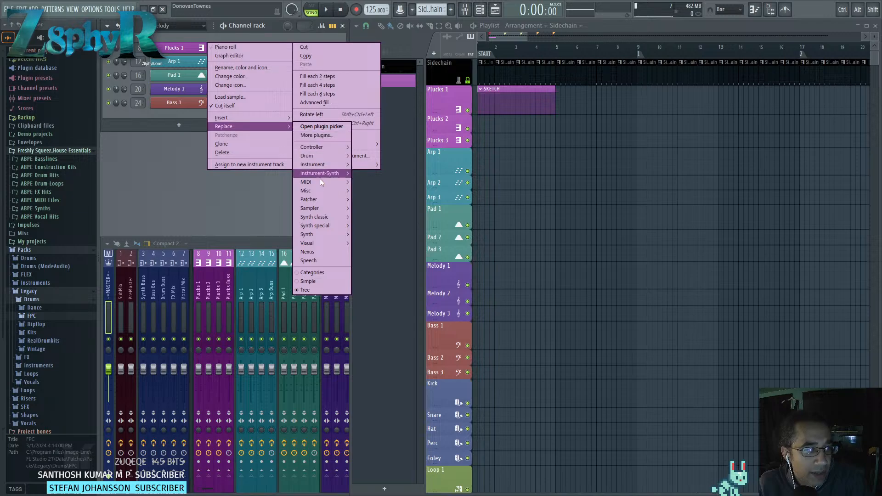
{"action": "mouse_move", "coordinate": [326, 166]}
{"action": "left_click", "coordinate": [363, 173]}
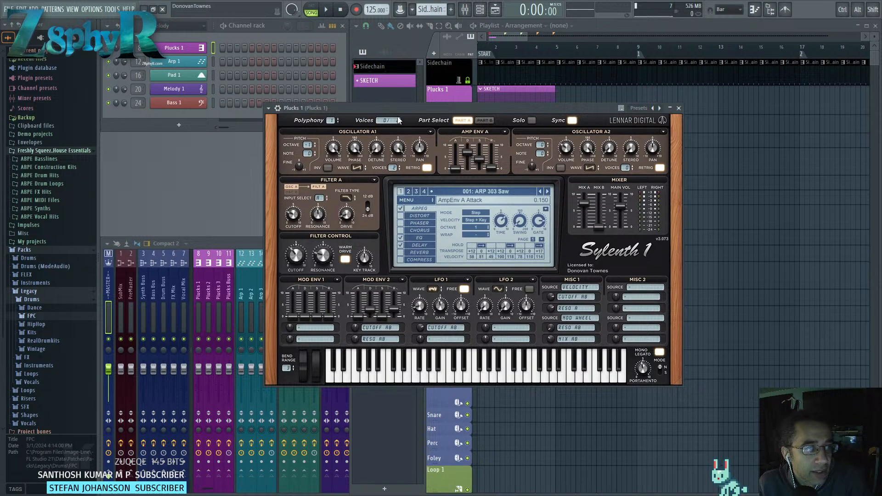
{"action": "left_click_drag", "start_coordinate": [373, 109], "coordinate": [356, 109]}
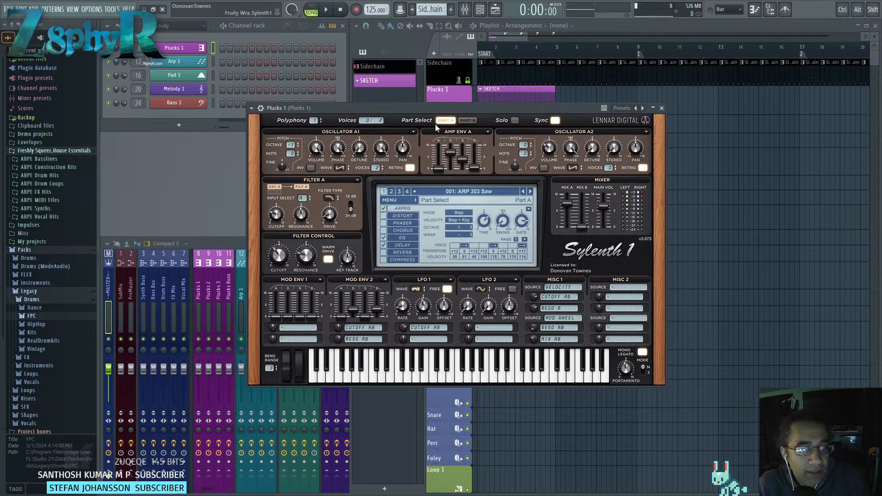
Try the Classic skin on Sylenth1 and change it to the Halcyon skin.
{"action": "left_click", "coordinate": [399, 200]}
{"action": "mouse_move", "coordinate": [422, 220]}
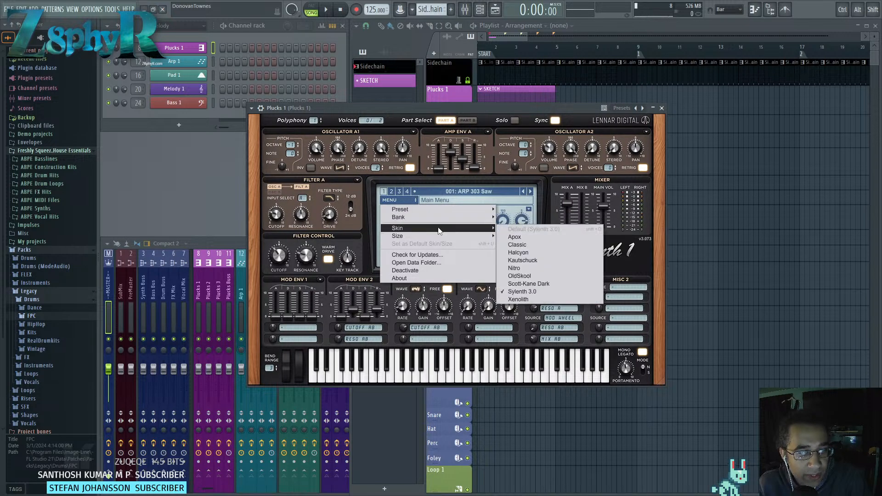
{"action": "left_click", "coordinate": [519, 244]}
{"action": "left_click", "coordinate": [394, 203]}
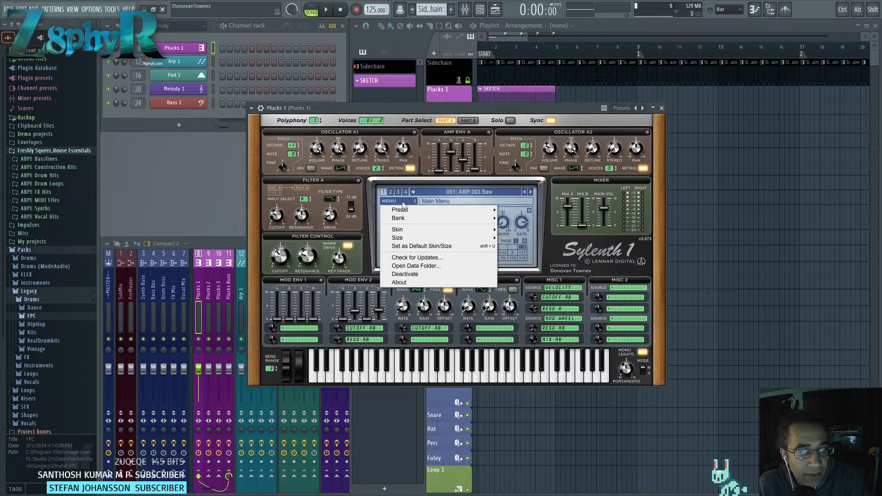
{"action": "mouse_move", "coordinate": [453, 229]}
{"action": "left_click", "coordinate": [546, 256]}
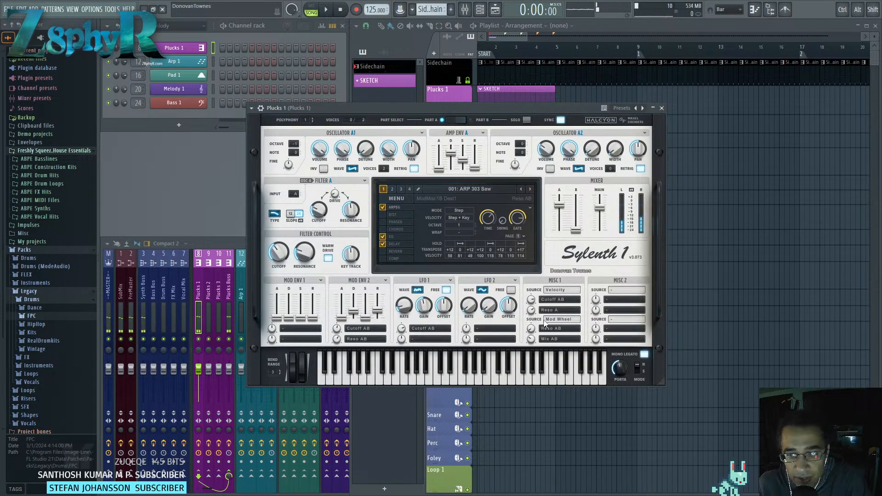
Load another factory bank in Sylenth1, choose preset 321: PLUCK - Progressive Pluck 1 and audition it.
{"action": "left_click", "coordinate": [398, 196]}
{"action": "mouse_move", "coordinate": [434, 216]}
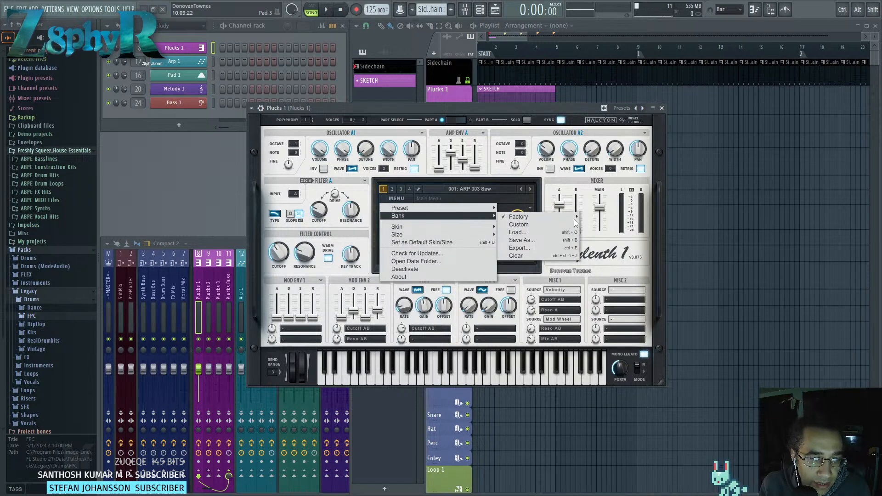
{"action": "mouse_move", "coordinate": [574, 219]}
{"action": "left_click", "coordinate": [647, 266]}
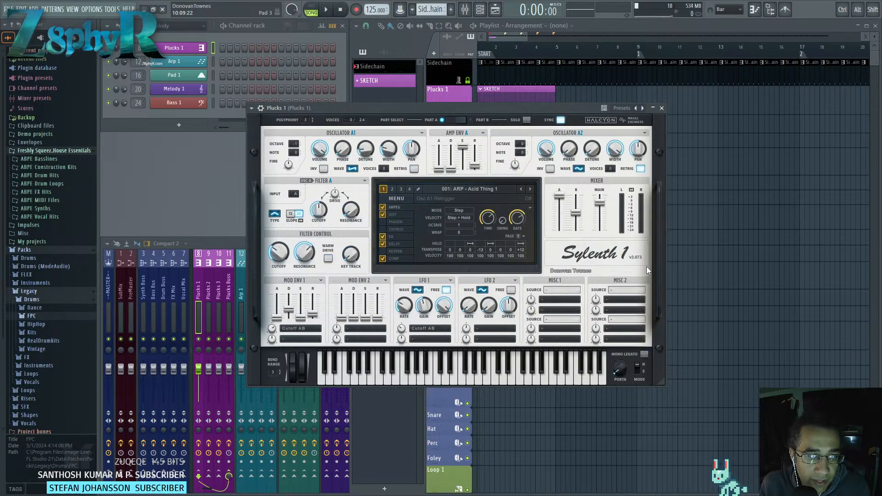
{"action": "left_click", "coordinate": [400, 188]}
{"action": "left_click", "coordinate": [443, 186]}
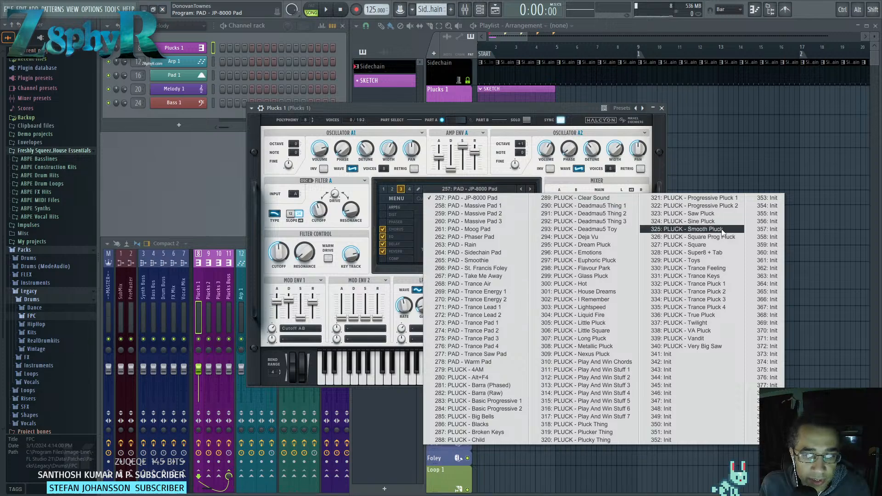
{"action": "left_click", "coordinate": [714, 200]}
{"action": "mouse_move", "coordinate": [453, 361]}
{"action": "left_mouse_down"}
{"action": "mouse_move", "coordinate": [373, 364]}
{"action": "mouse_move", "coordinate": [487, 362]}
{"action": "left_mouse_up"}
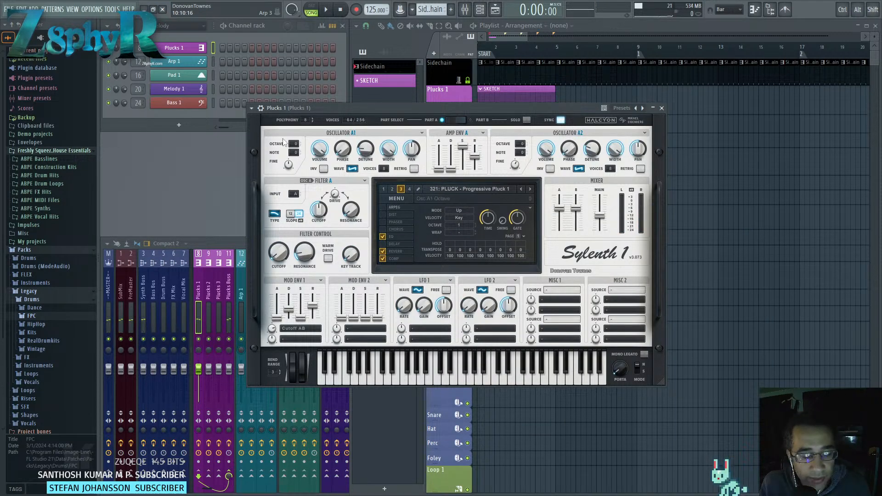
Inspect the Plucks 1 channel's piano roll and compare the channel rack contents of the Sidechain and SKETCH patterns.
{"action": "right_click", "coordinate": [196, 49]}
{"action": "left_click", "coordinate": [221, 49]}
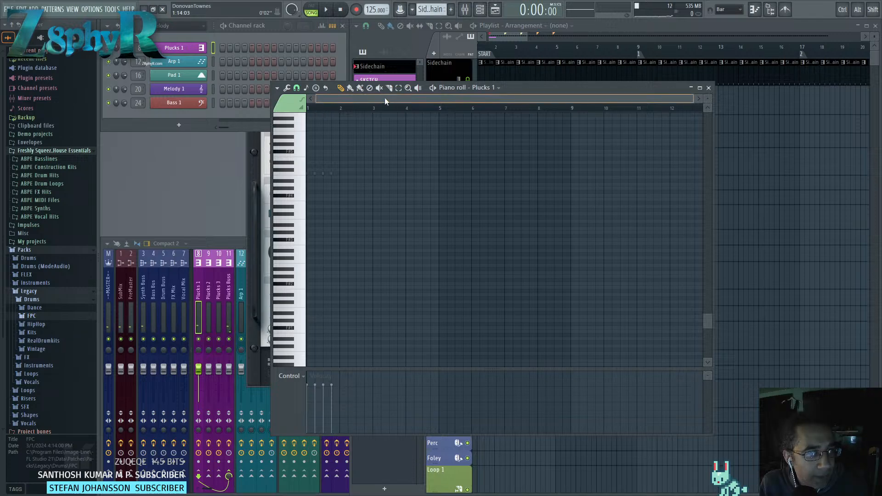
{"action": "left_click", "coordinate": [515, 45]}
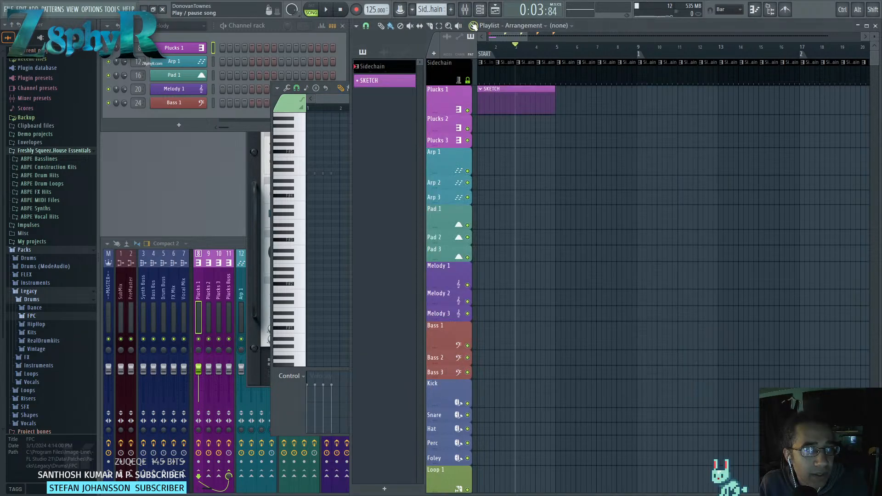
{"action": "scroll", "coordinate": [434, 10], "scroll_direction": "down", "scroll_amount": 1}
{"action": "scroll", "coordinate": [437, 10], "scroll_direction": "up", "scroll_amount": 1}
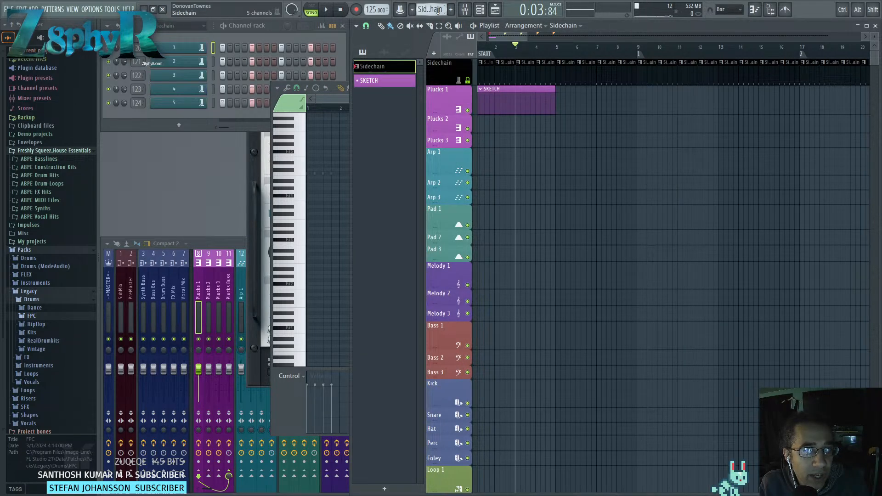
{"action": "scroll", "coordinate": [437, 10], "scroll_direction": "down", "scroll_amount": 1}
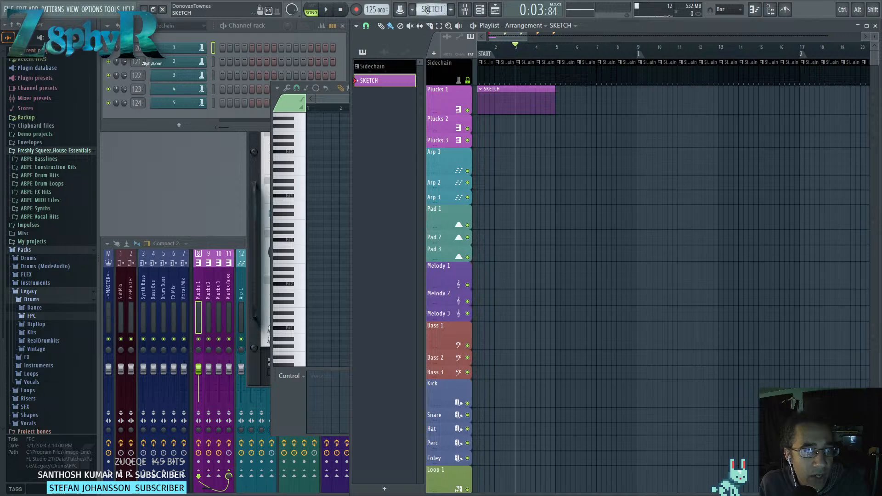
{"action": "scroll", "coordinate": [528, 87], "scroll_direction": "left", "scroll_amount": 1}
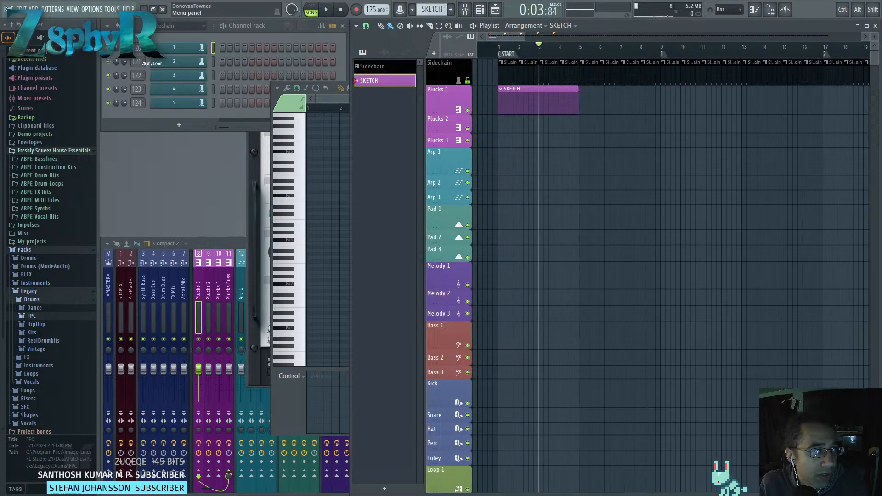
Reopen the recent project Melo Prog.flp, discarding the Sylenth1 test.
{"action": "left_click", "coordinate": [6, 8]}
{"action": "left_click", "coordinate": [8, 9]}
{"action": "left_click", "coordinate": [7, 9]}
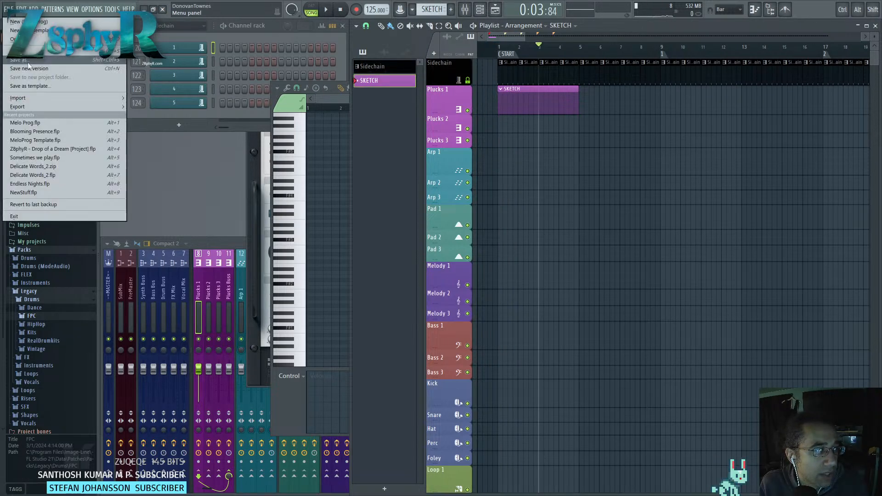
{"action": "left_click", "coordinate": [44, 124]}
{"action": "left_click", "coordinate": [454, 276]}
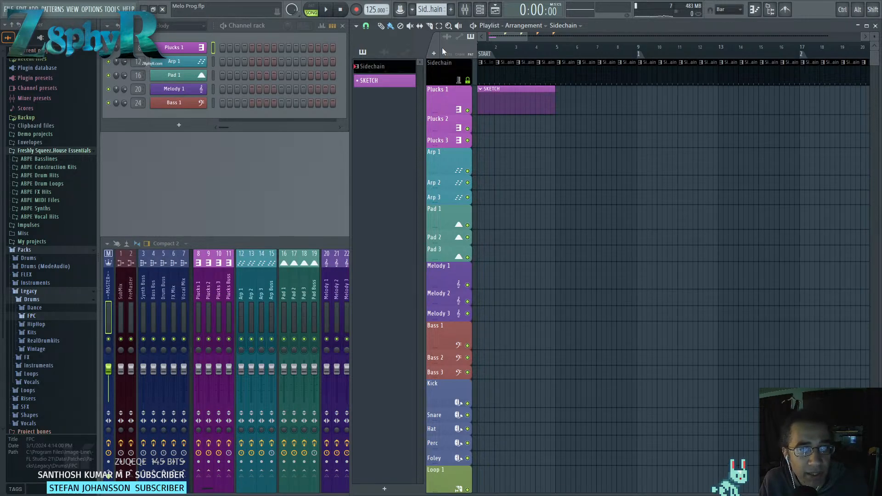
Compare the SKETCH and Sidechain patterns, filter the channel rack to the Melody group and inspect Plucks 1 in the piano roll.
{"action": "left_click", "coordinate": [391, 81]}
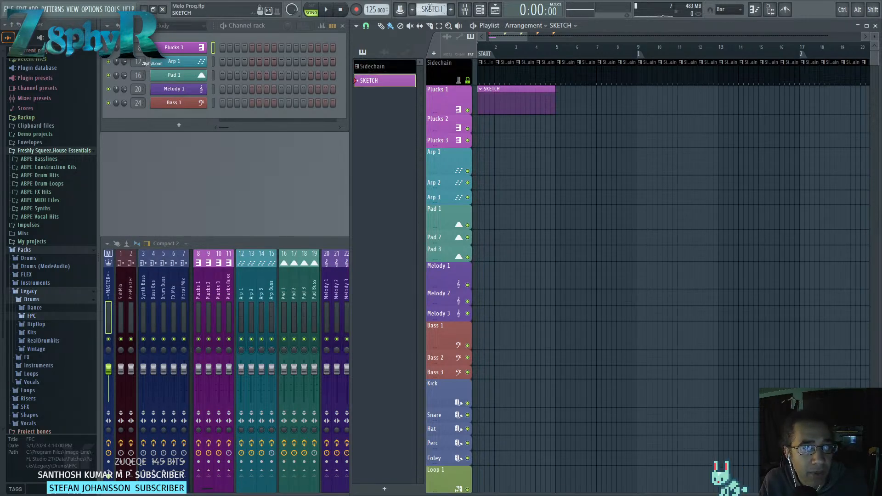
{"action": "left_click", "coordinate": [390, 67]}
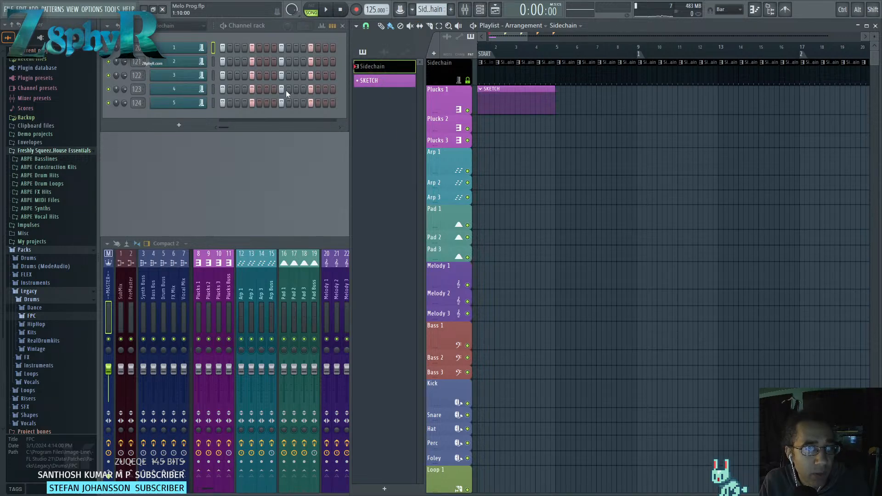
{"action": "left_click", "coordinate": [182, 26]}
{"action": "left_click", "coordinate": [177, 57]}
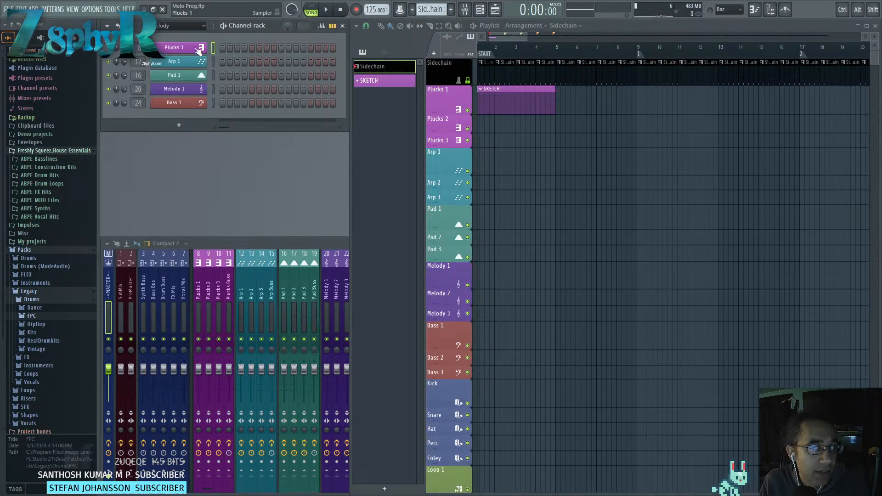
{"action": "right_click", "coordinate": [202, 47]}
{"action": "left_click", "coordinate": [230, 51]}
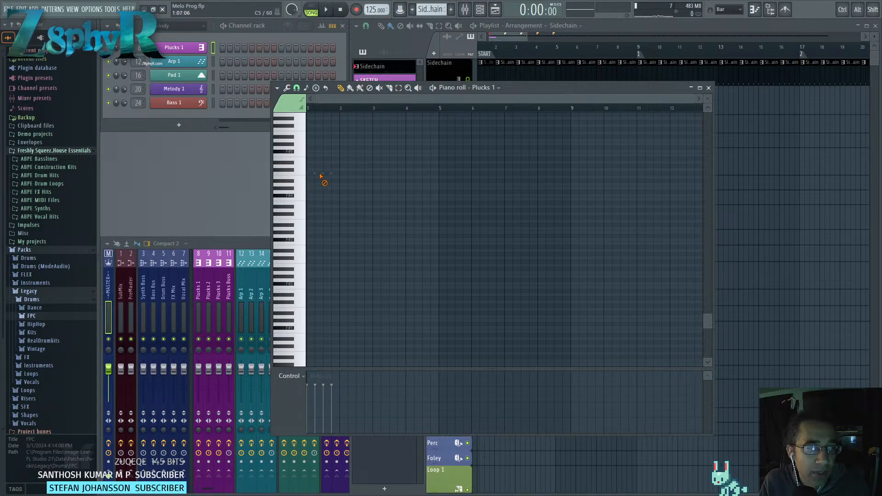
Make SKETCH the active pattern and show the Melody channel group with the piano roll closed.
{"action": "scroll", "coordinate": [429, 10], "scroll_direction": "down", "scroll_amount": 1}
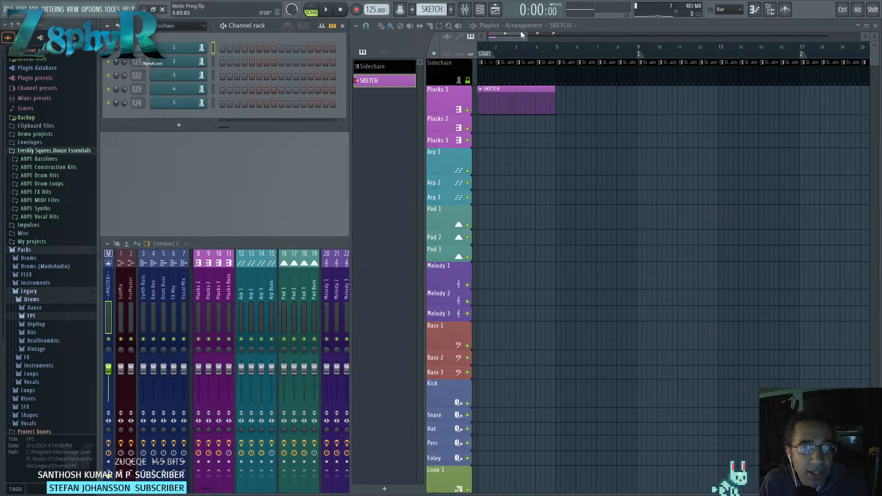
{"action": "left_click", "coordinate": [709, 87]}
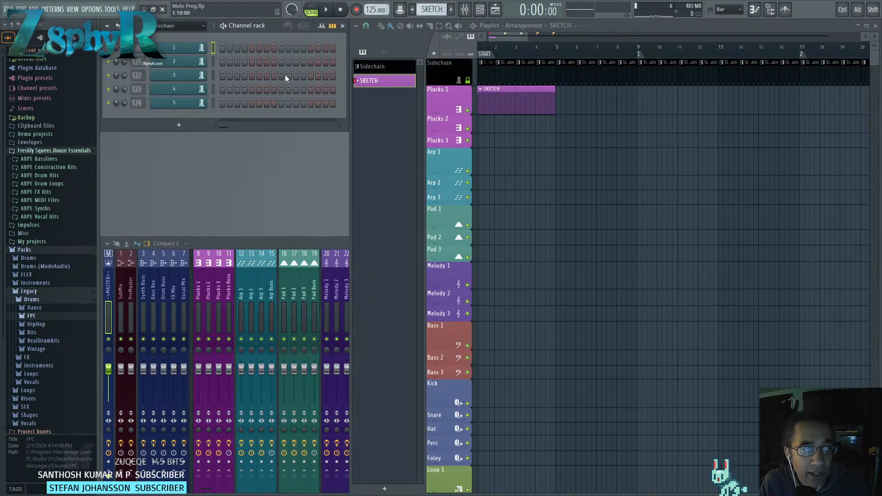
{"action": "left_click", "coordinate": [181, 26]}
{"action": "left_click", "coordinate": [182, 59]}
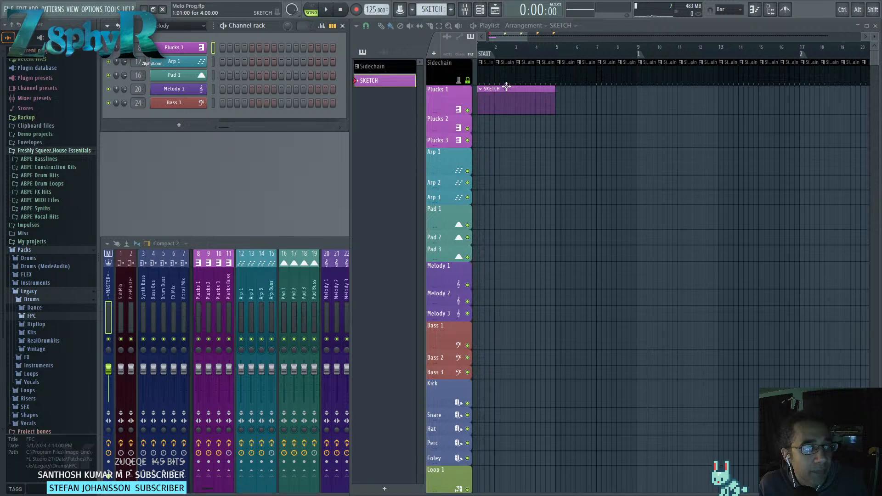
Shrink the Sidechain track's height in the playlist and extend the SKETCH clip to the start of bar 9.
{"action": "left_click_drag", "start_coordinate": [445, 86], "coordinate": [449, 67]}
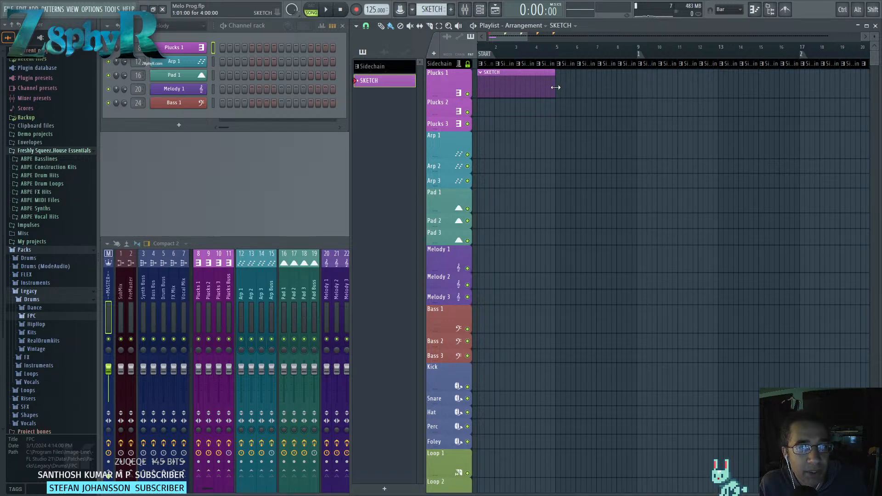
{"action": "left_click_drag", "start_coordinate": [555, 87], "coordinate": [631, 94]}
Reduce the height of all playlist tracks so every named track from Sidechain to Misc 3 fits in the playlist.
{"action": "scroll", "coordinate": [576, 111], "scroll_direction": "down", "scroll_amount": 2, "text": "ctrl"}
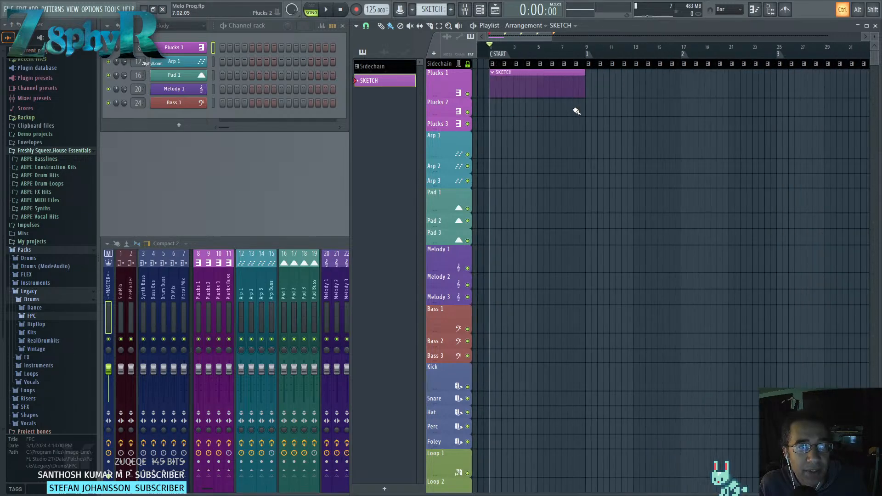
{"action": "scroll", "coordinate": [576, 112], "scroll_direction": "down", "scroll_amount": 1, "text": "ctrl"}
{"action": "scroll", "coordinate": [555, 125], "scroll_direction": "down", "scroll_amount": 4, "text": "alt"}
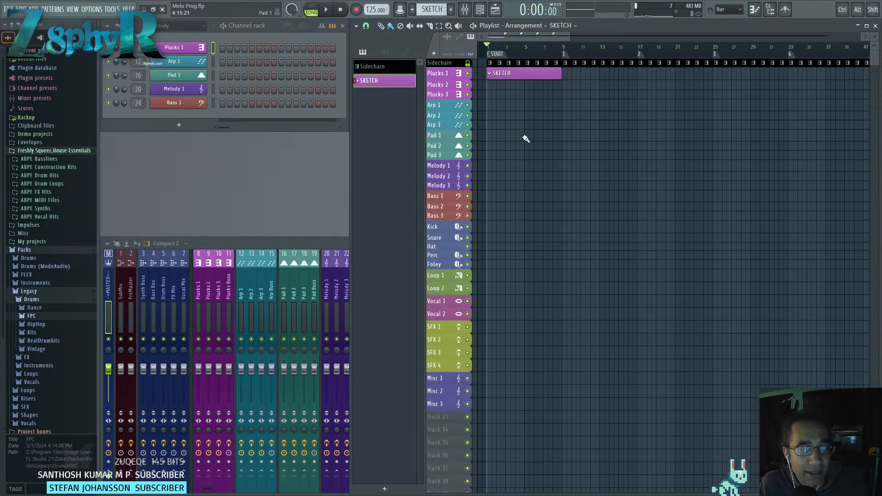
{"action": "scroll", "coordinate": [445, 219], "scroll_direction": "up", "scroll_amount": 1, "text": "ctrl"}
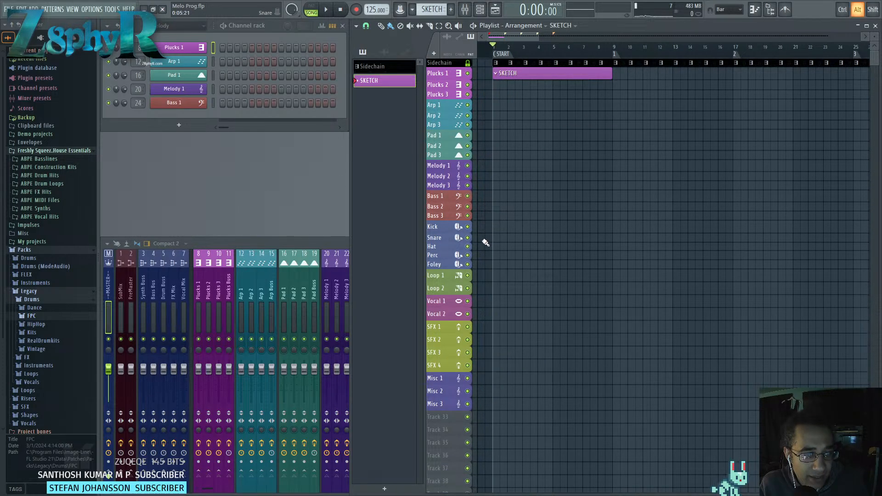
{"action": "scroll", "coordinate": [484, 242], "scroll_direction": "down", "scroll_amount": 2}
{"action": "scroll", "coordinate": [491, 216], "scroll_direction": "up", "scroll_amount": 2}
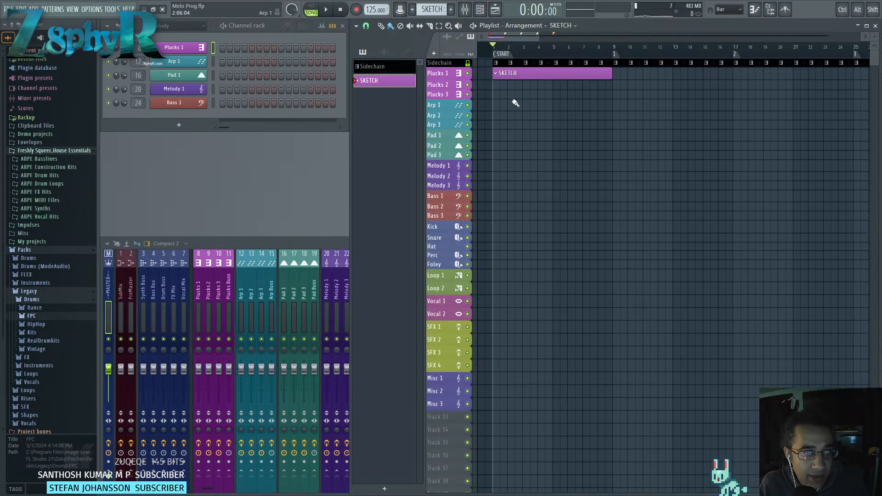
Save the project over the existing Melo Prog.flp in the Melo Prog templates folder.
{"action": "left_click", "coordinate": [8, 9]}
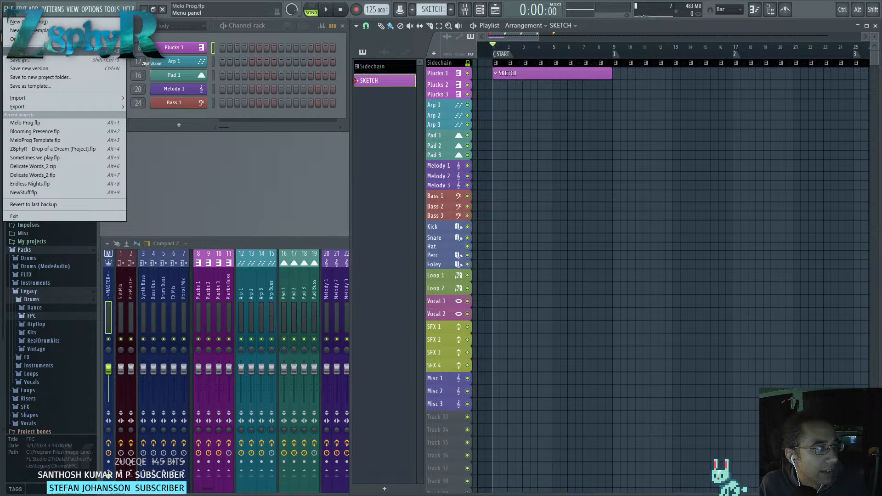
{"action": "left_click", "coordinate": [23, 62]}
{"action": "double_click", "coordinate": [384, 156]}
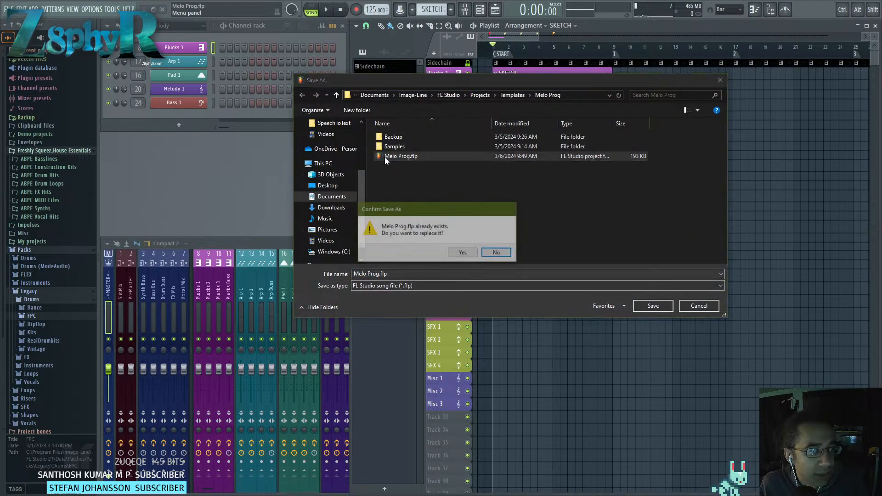
{"action": "left_click", "coordinate": [462, 253]}
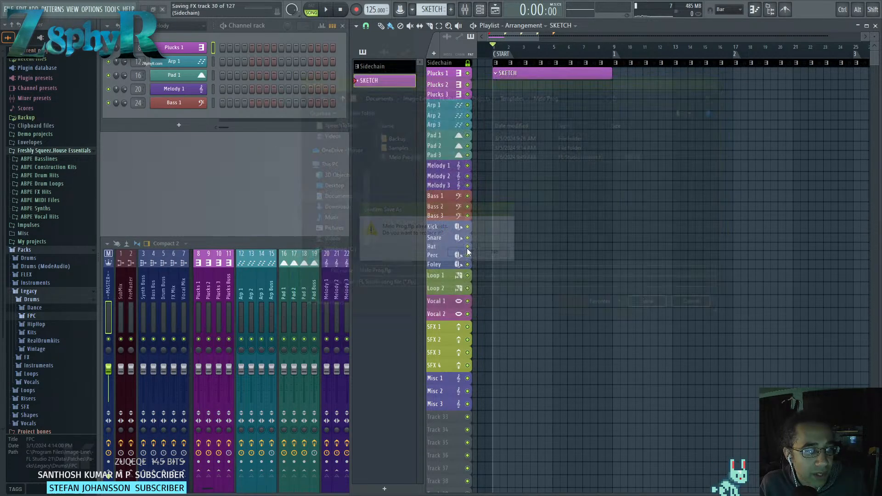
Start a new project from the Melo Prog template.
{"action": "left_click", "coordinate": [6, 9]}
{"action": "mouse_move", "coordinate": [78, 31]}
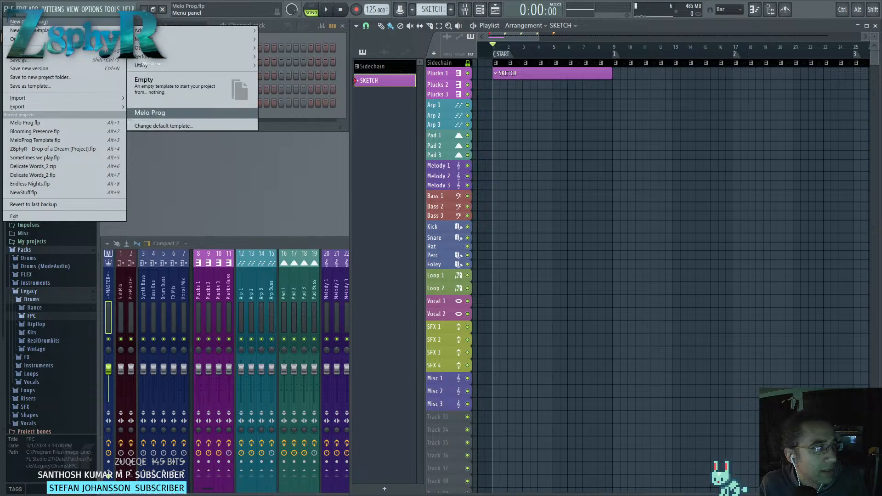
{"action": "left_click", "coordinate": [150, 112]}
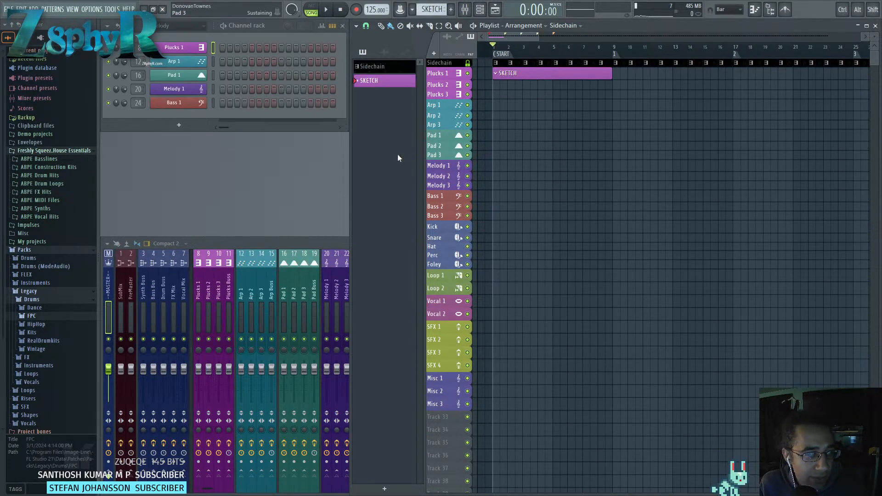
Replace the Plucks 1 channel's instrument with Sylenth1.
{"action": "right_click", "coordinate": [192, 48]}
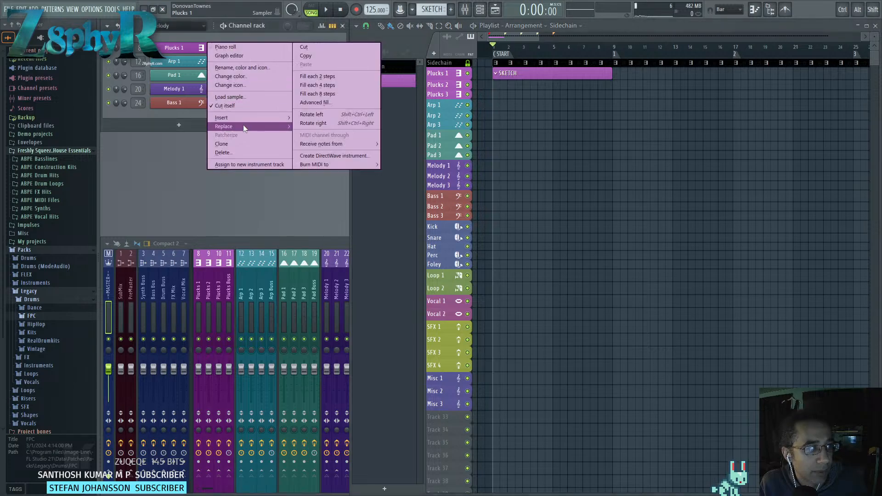
{"action": "mouse_move", "coordinate": [243, 126]}
{"action": "mouse_move", "coordinate": [334, 175]}
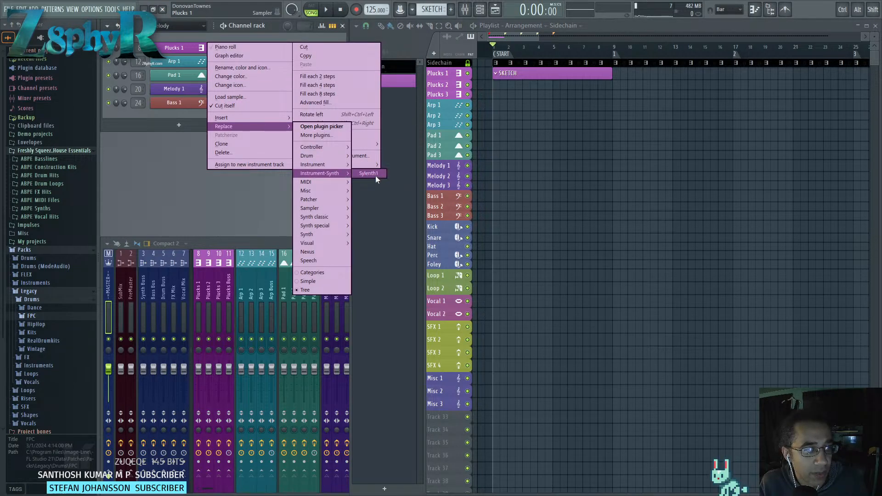
{"action": "left_click", "coordinate": [376, 174]}
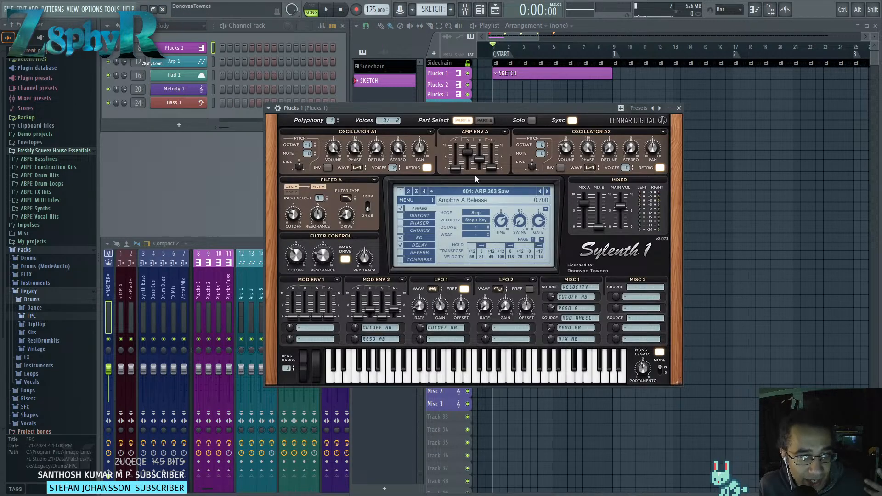
Switch the Sylenth1 interface to the Halcyon skin.
{"action": "left_click", "coordinate": [415, 200]}
{"action": "mouse_move", "coordinate": [457, 229]}
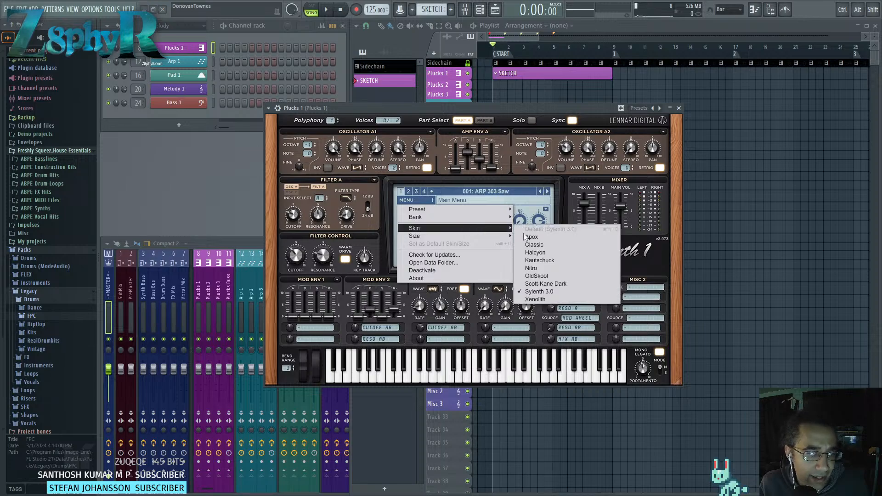
{"action": "left_click", "coordinate": [549, 254]}
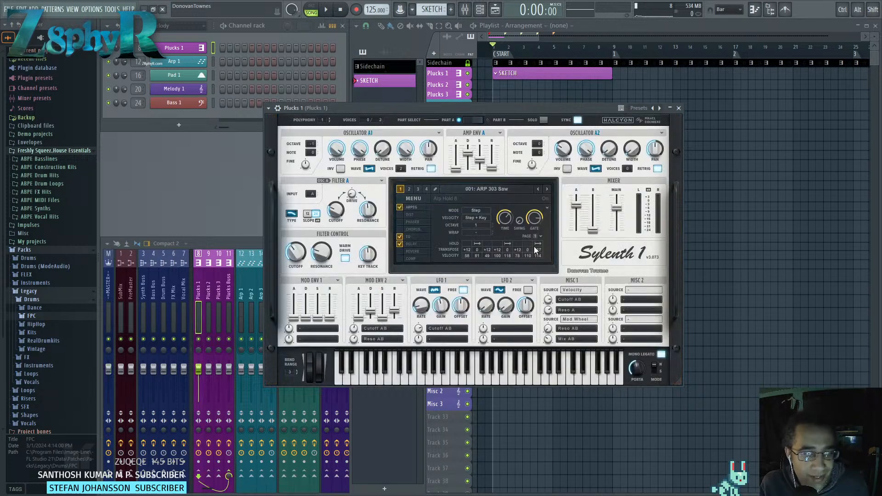
Look through Sylenth1's bank slots 1, 2 and 3 and examine which presets are loaded in each.
{"action": "left_click", "coordinate": [410, 189]}
{"action": "left_click", "coordinate": [418, 189]}
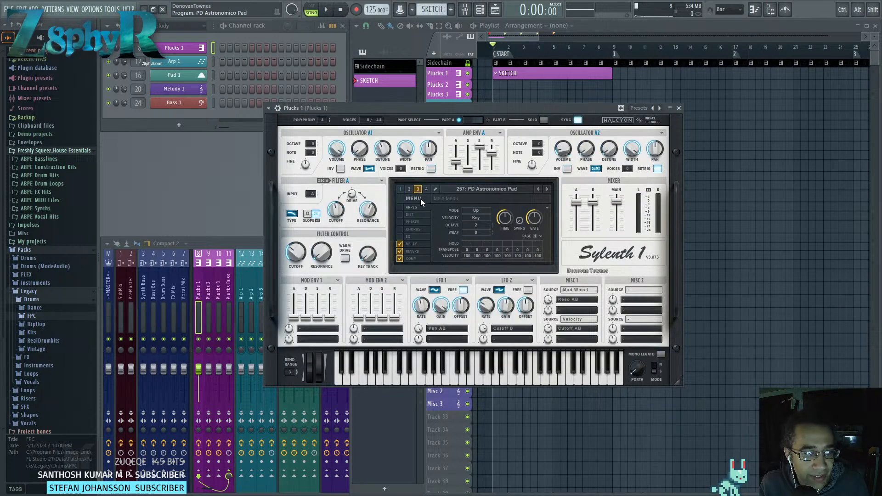
{"action": "left_click", "coordinate": [420, 198]}
{"action": "left_click", "coordinate": [425, 188]}
{"action": "left_click", "coordinate": [454, 190]}
{"action": "left_click", "coordinate": [415, 195]}
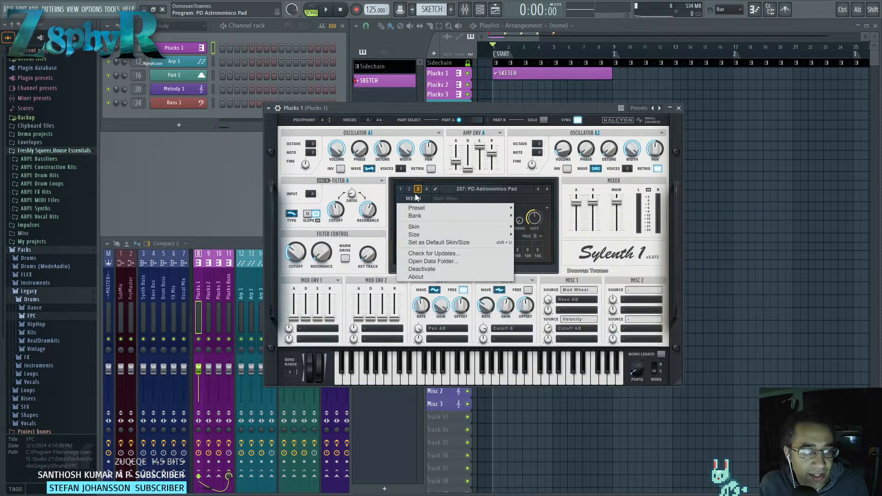
{"action": "left_click", "coordinate": [417, 190]}
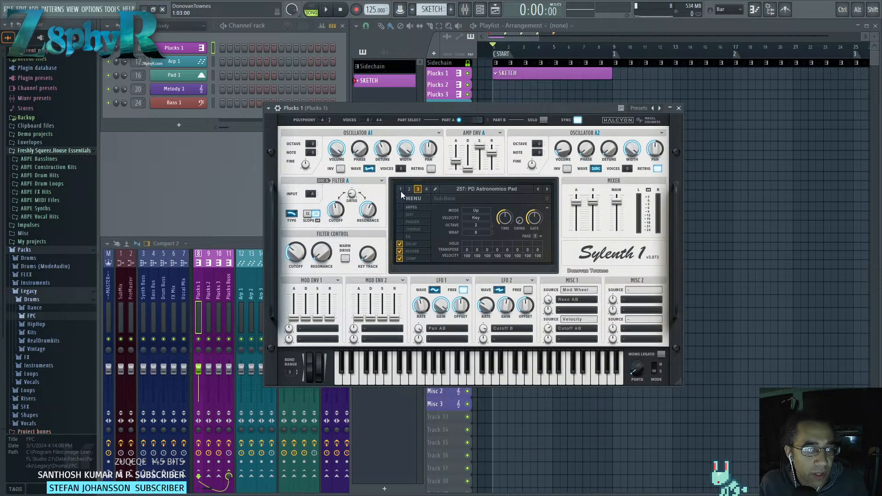
{"action": "left_click", "coordinate": [425, 196]}
{"action": "left_click", "coordinate": [415, 194]}
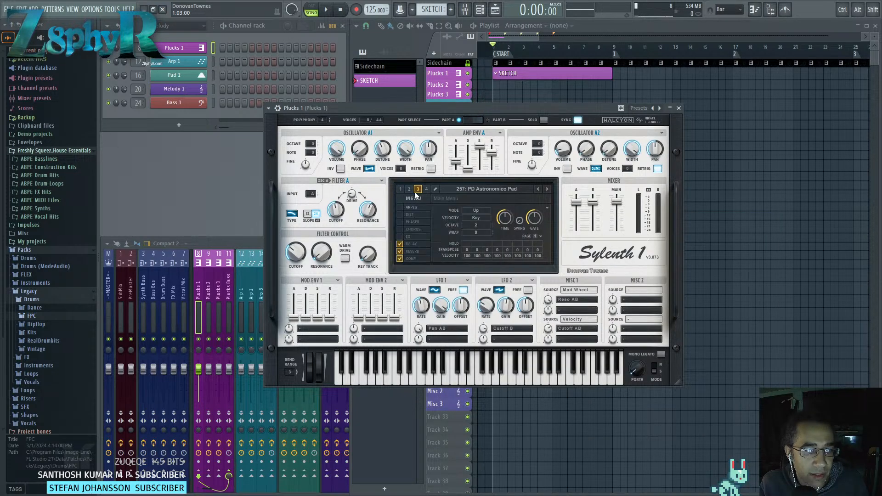
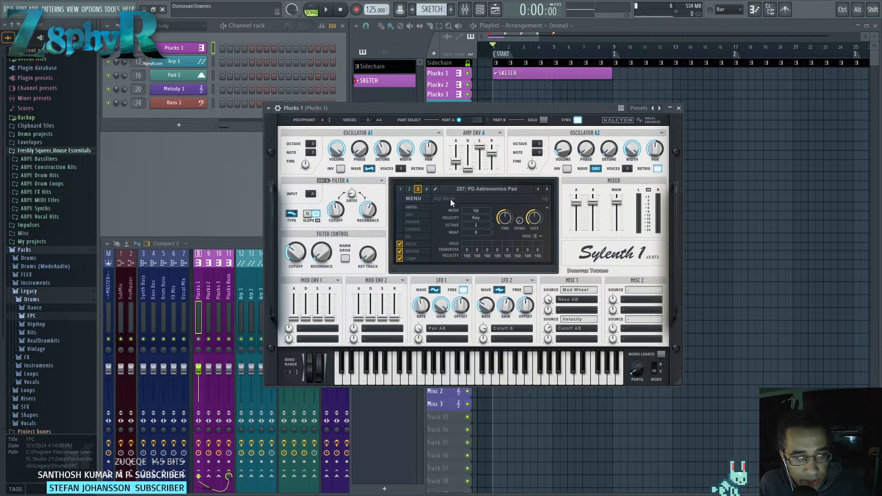
{"action": "left_click", "coordinate": [409, 189]}
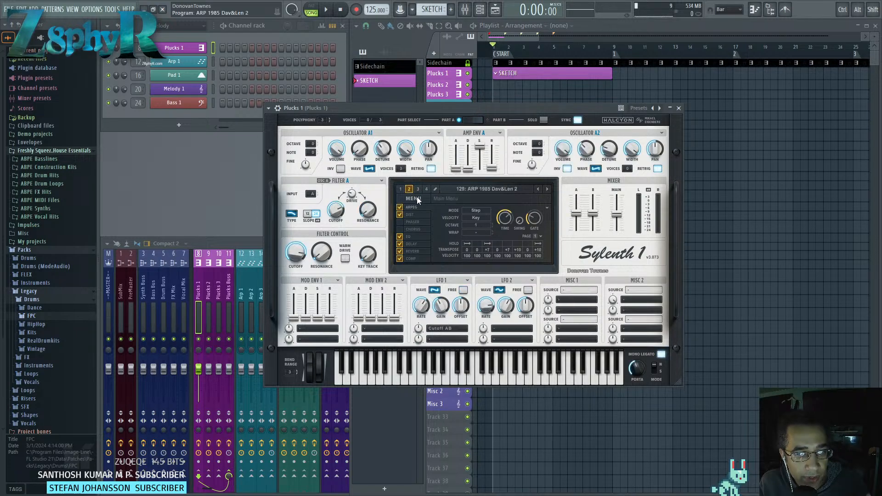
{"action": "left_click", "coordinate": [420, 198]}
{"action": "left_click", "coordinate": [400, 189]}
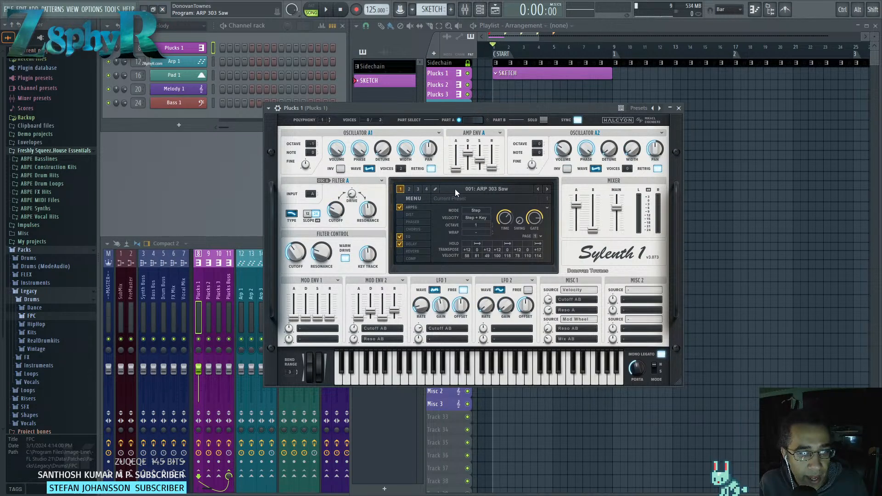
Load the Sylenth1-Definitive-Collection factory bank into Sylenth1 on Plucks 1.
{"action": "left_click", "coordinate": [419, 198]}
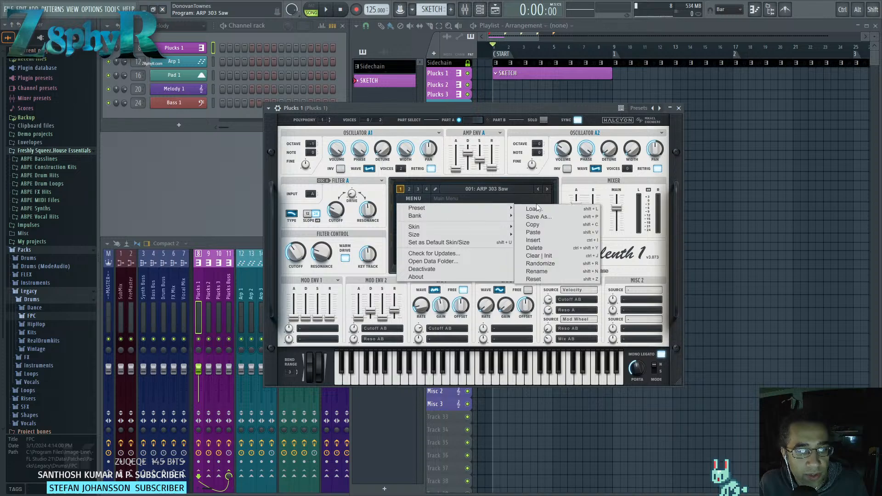
{"action": "mouse_move", "coordinate": [480, 217]}
{"action": "mouse_move", "coordinate": [589, 224]}
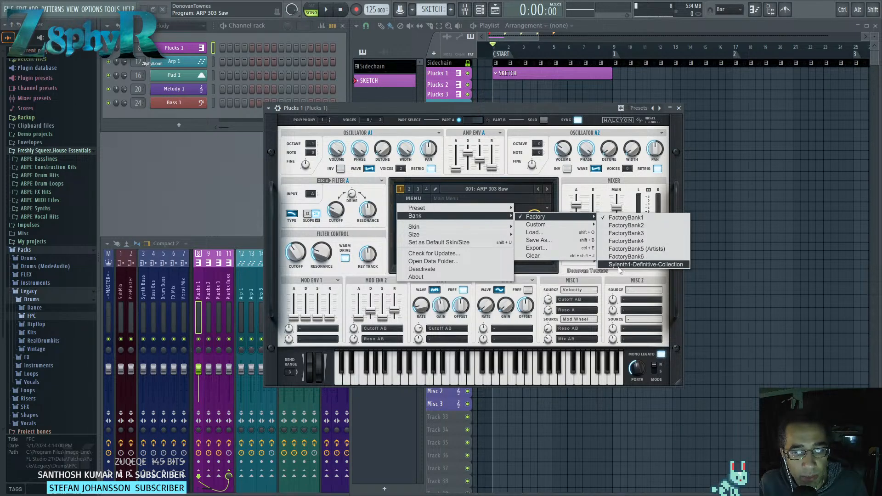
{"action": "left_click", "coordinate": [617, 266]}
Choose the PLUCK - Progressive Pluck 1 preset from Sylenth1's third bank slot and audition a note.
{"action": "left_click", "coordinate": [417, 189]}
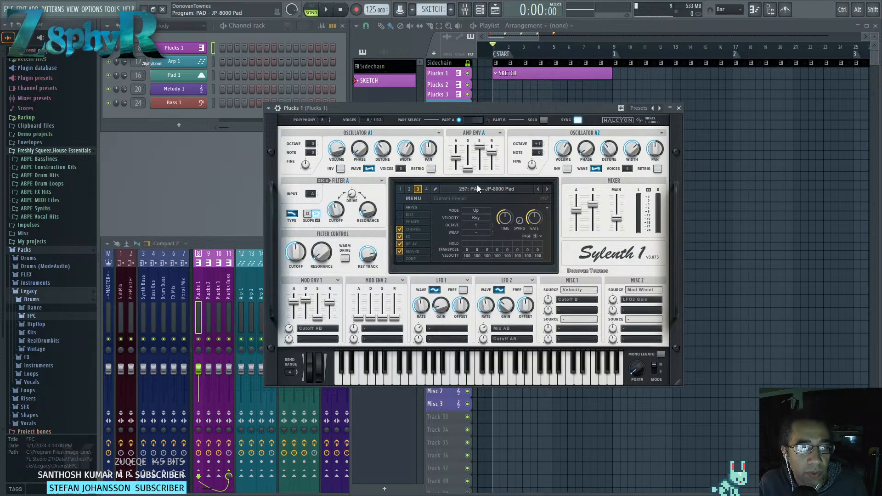
{"action": "left_click", "coordinate": [505, 189]}
{"action": "left_click", "coordinate": [652, 195]}
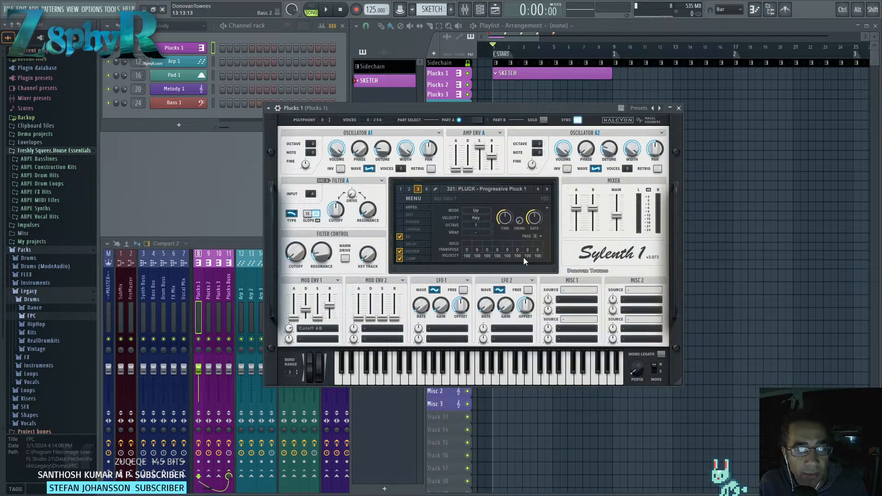
{"action": "left_click", "coordinate": [425, 368]}
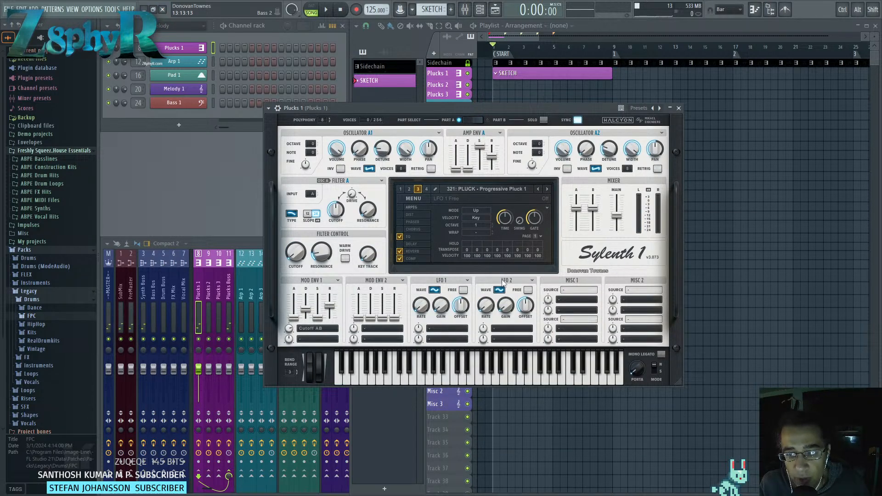
Bring the mixer to the front and examine the Sidechain effect on the Bass 1 and Bass 2 tracks.
{"action": "left_click_drag", "start_coordinate": [453, 110], "coordinate": [459, 137]}
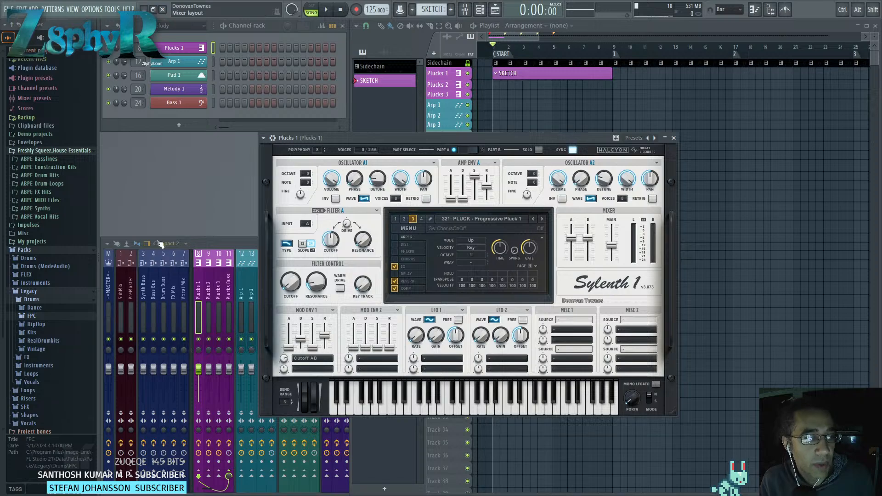
{"action": "mouse_move", "coordinate": [200, 237]}
{"action": "left_mouse_down"}
{"action": "mouse_move", "coordinate": [225, 239]}
{"action": "mouse_move", "coordinate": [207, 232]}
{"action": "left_mouse_up"}
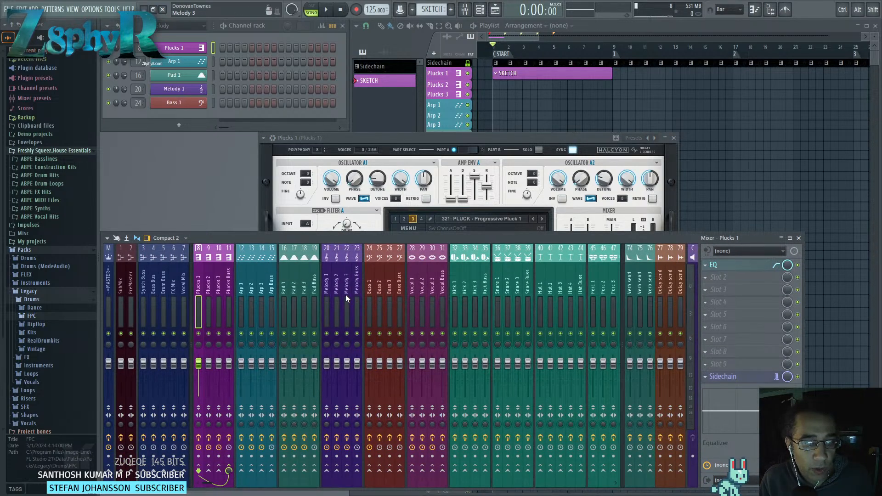
{"action": "left_click_drag", "start_coordinate": [207, 281], "coordinate": [381, 277]}
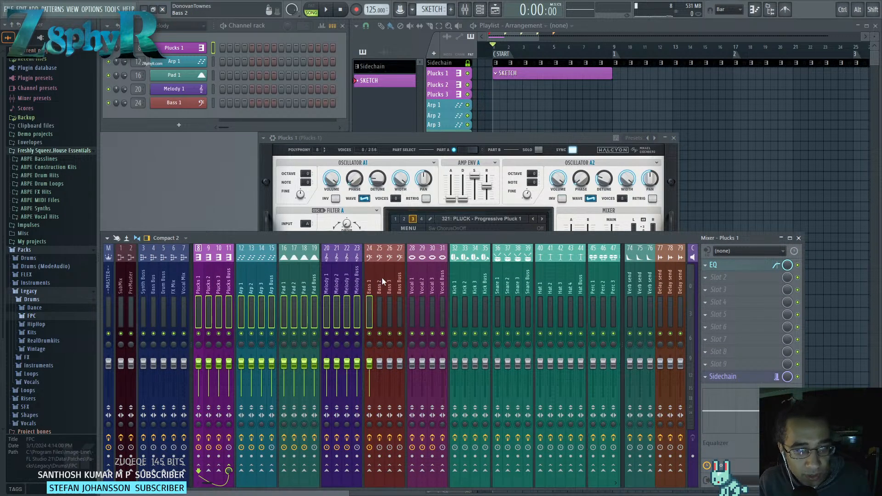
{"action": "left_click", "coordinate": [391, 272]}
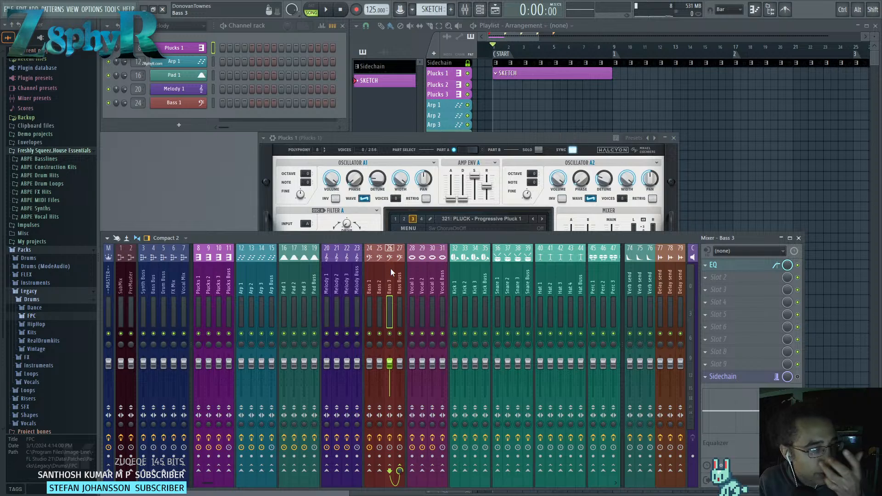
{"action": "left_click", "coordinate": [379, 285]}
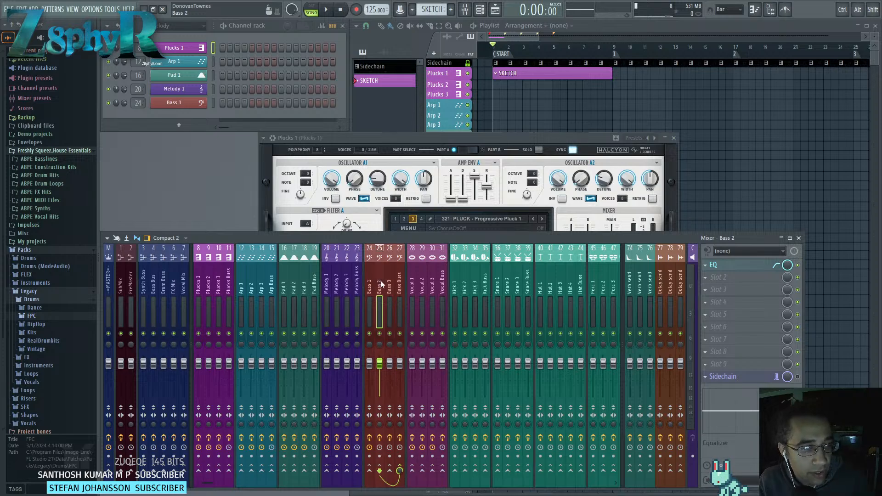
{"action": "left_click", "coordinate": [724, 378]}
{"action": "left_click", "coordinate": [724, 378]}
{"action": "left_click", "coordinate": [725, 377]}
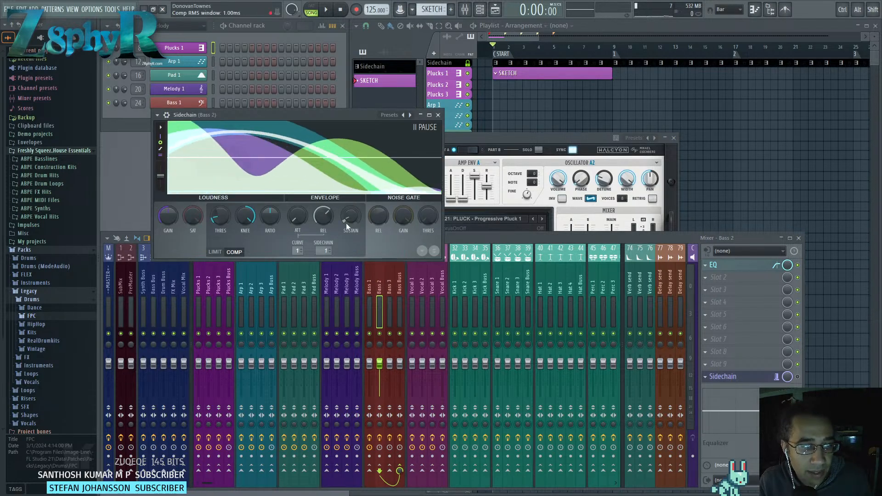
{"action": "left_click", "coordinate": [379, 275]}
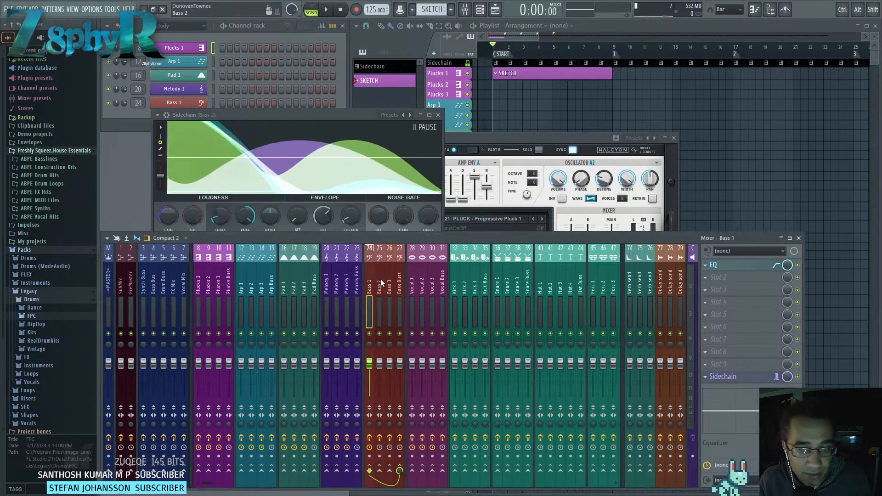
{"action": "left_click", "coordinate": [797, 377]}
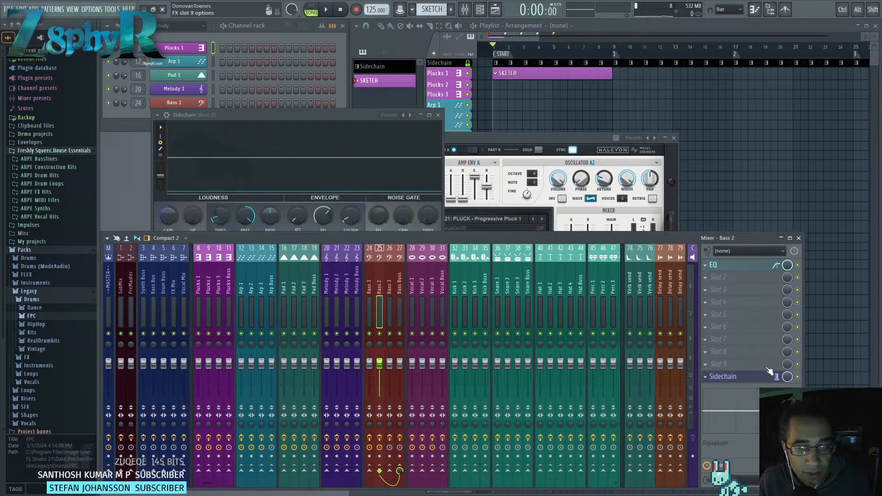
Check the effect slots of the Bass, Melody, Pad, Arp and Plucks mixer tracks for the Sidechain effect.
{"action": "left_click", "coordinate": [389, 274]}
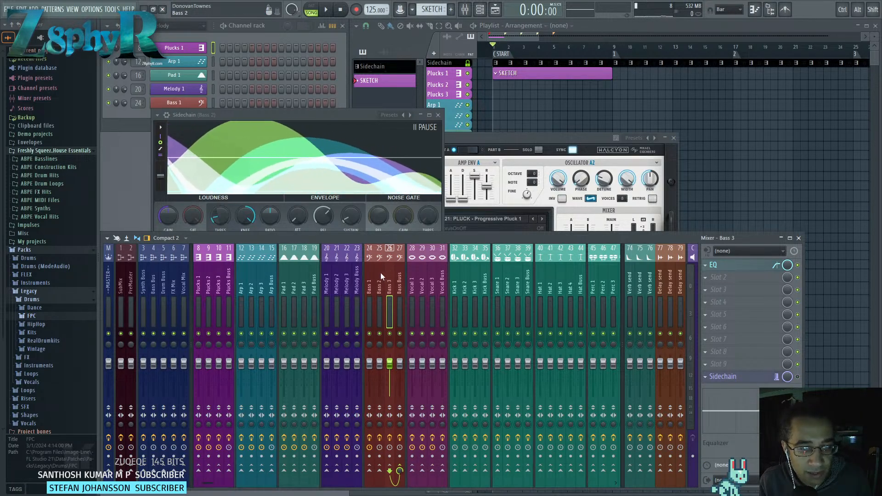
{"action": "left_click", "coordinate": [368, 274]}
{"action": "left_click", "coordinate": [346, 276]}
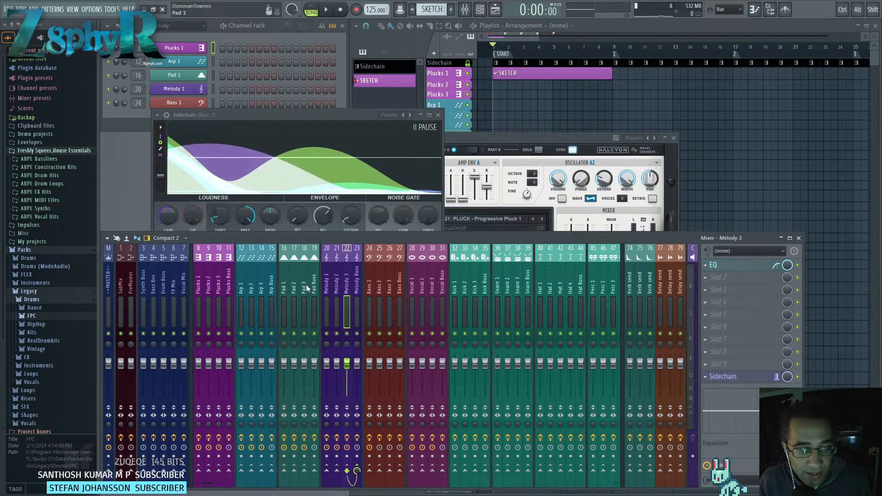
{"action": "left_click", "coordinate": [284, 287]}
{"action": "left_click", "coordinate": [250, 285]}
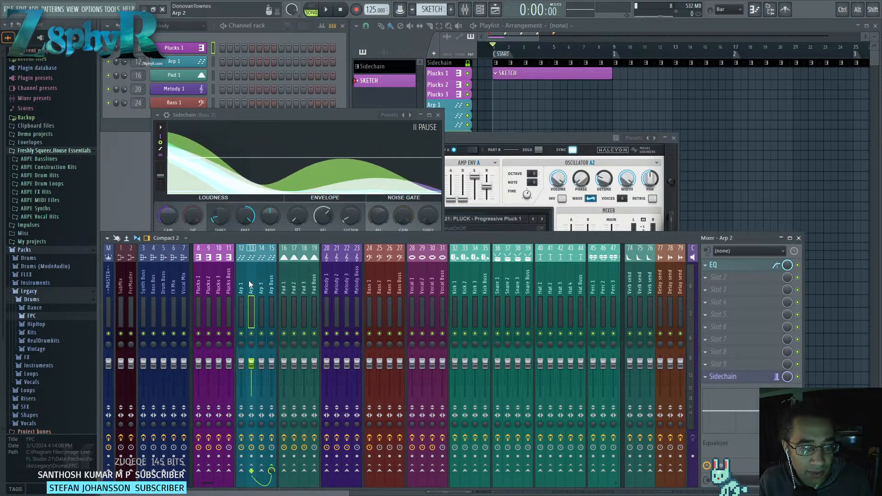
{"action": "left_click", "coordinate": [209, 278]}
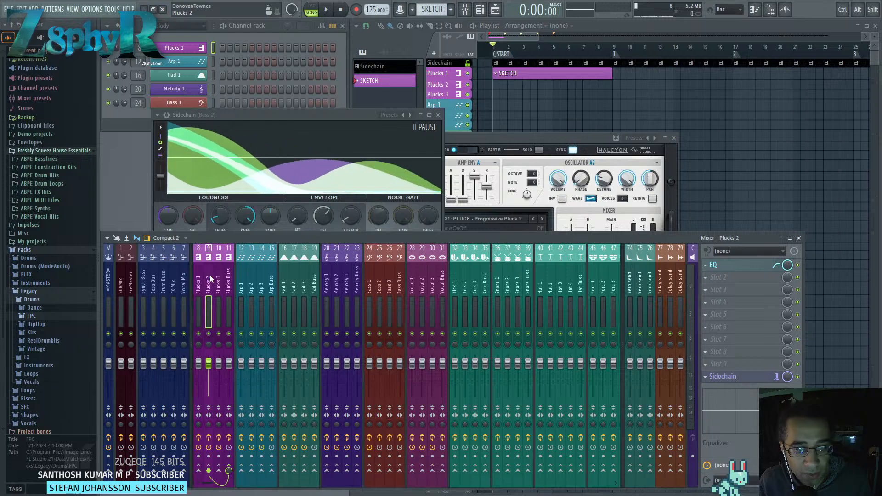
{"action": "left_click", "coordinate": [219, 276]}
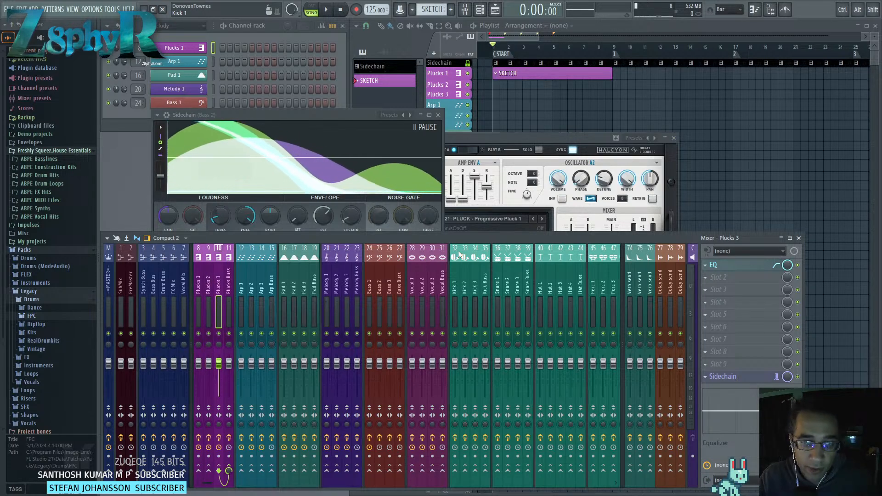
Close the Sidechain effect window and move the Sylenth1 window clear of the channel rack.
{"action": "left_click", "coordinate": [440, 116]}
{"action": "left_click_drag", "start_coordinate": [470, 136], "coordinate": [603, 105]}
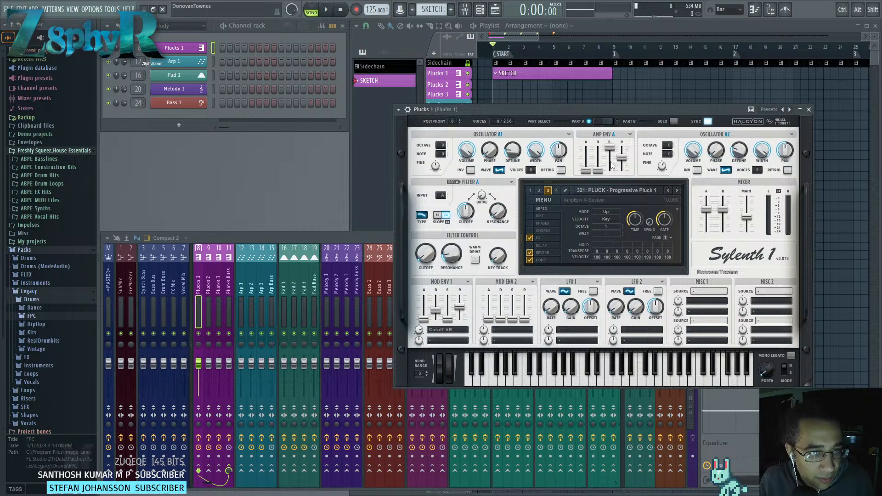
{"action": "left_click_drag", "start_coordinate": [590, 108], "coordinate": [589, 83]}
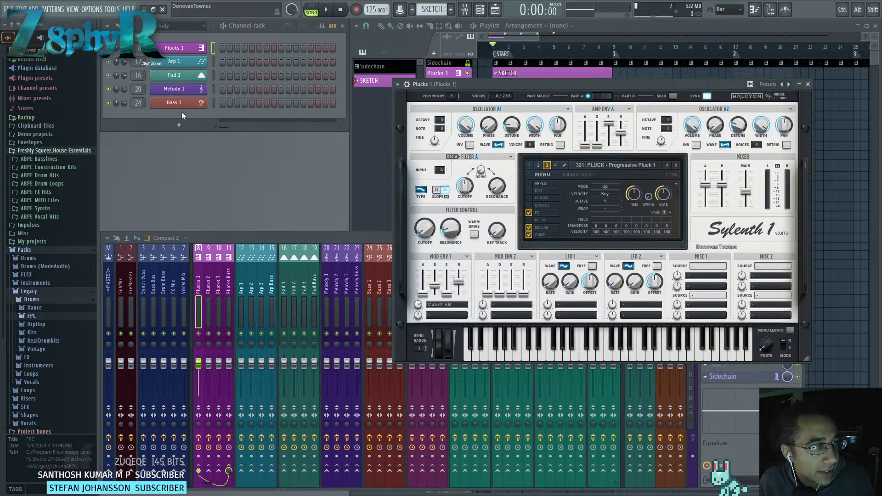
Add a new Nexus channel below Bass 1 in the channel rack.
{"action": "left_click", "coordinate": [188, 124]}
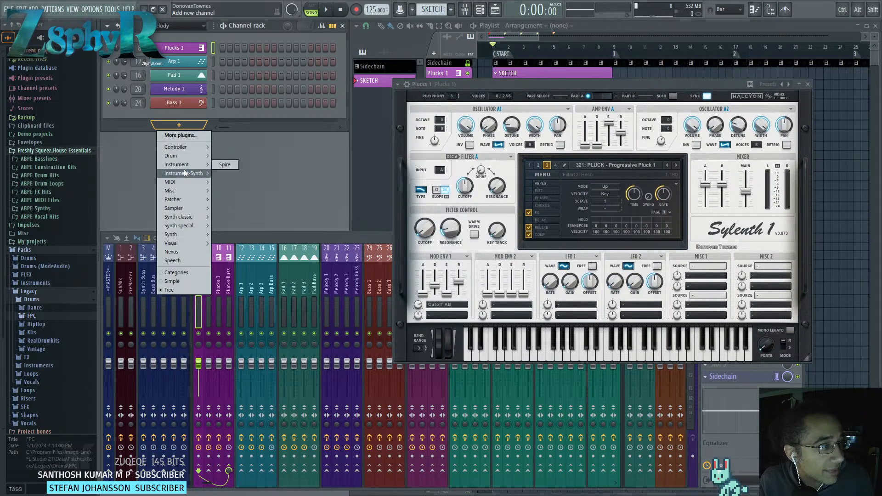
{"action": "mouse_move", "coordinate": [184, 189]}
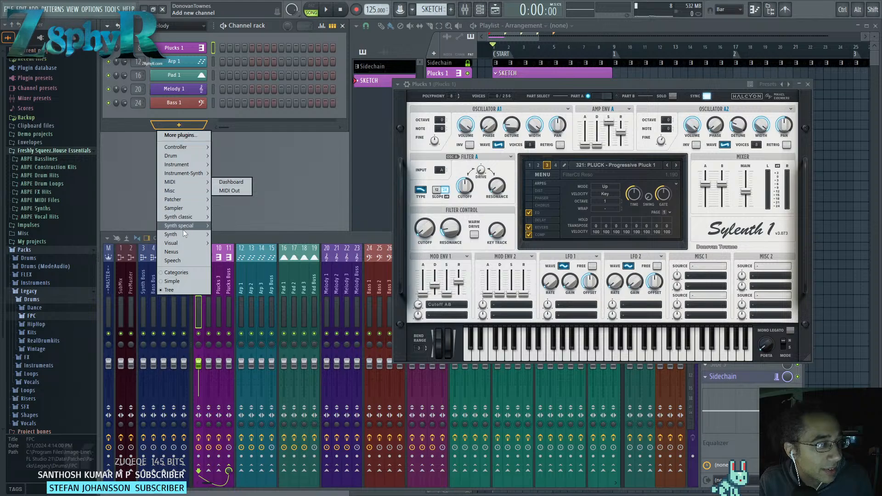
{"action": "mouse_move", "coordinate": [185, 234]}
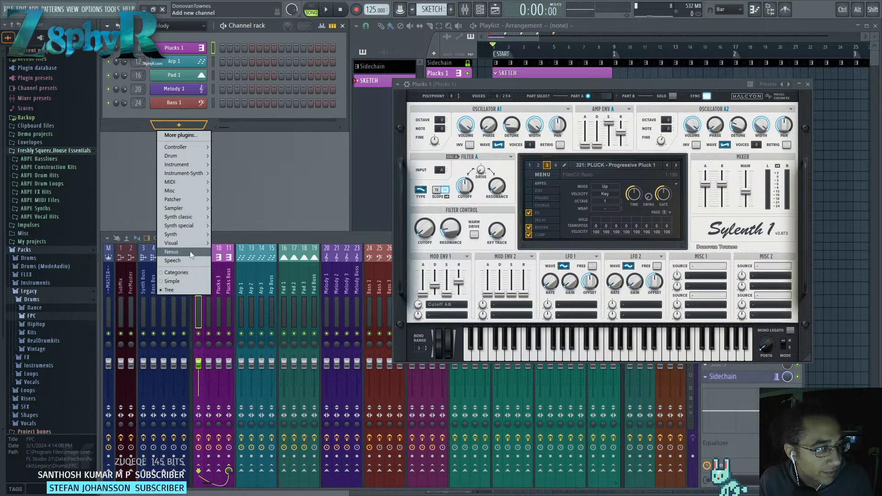
{"action": "left_click", "coordinate": [189, 252]}
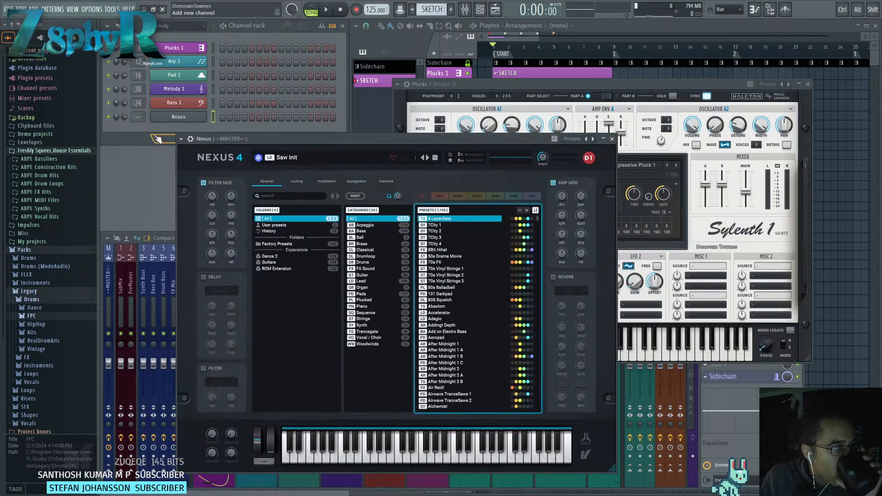
Select the Melody 2 mixer track and give the Nexus channel that track's name, color and icon.
{"action": "double_click", "coordinate": [136, 117]}
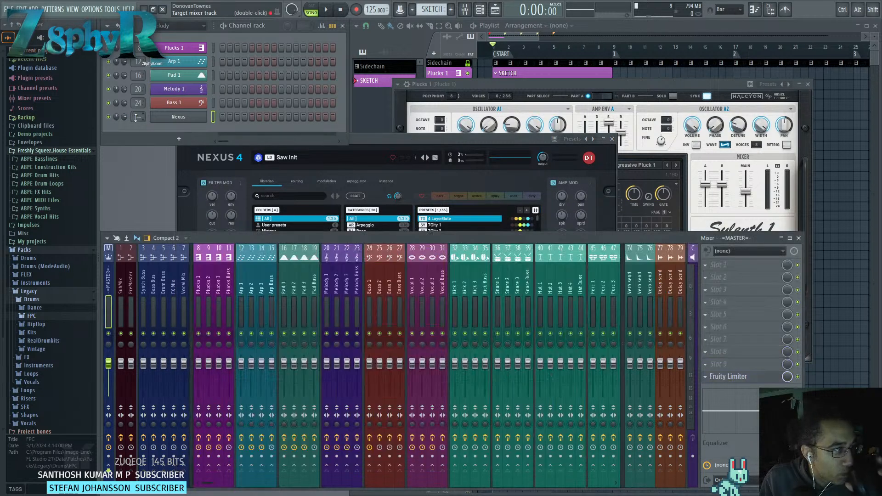
{"action": "left_click", "coordinate": [336, 278]}
{"action": "middle_click", "coordinate": [179, 116]}
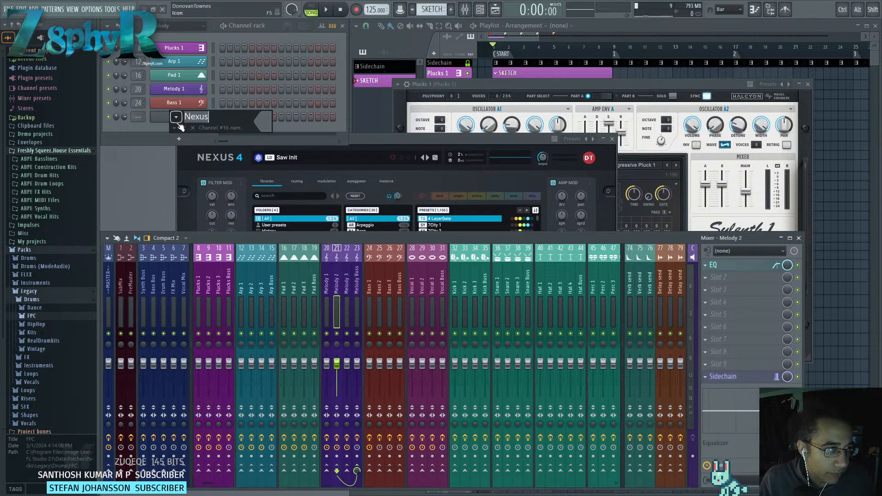
{"action": "left_click", "coordinate": [174, 119]}
{"action": "left_click", "coordinate": [186, 138]}
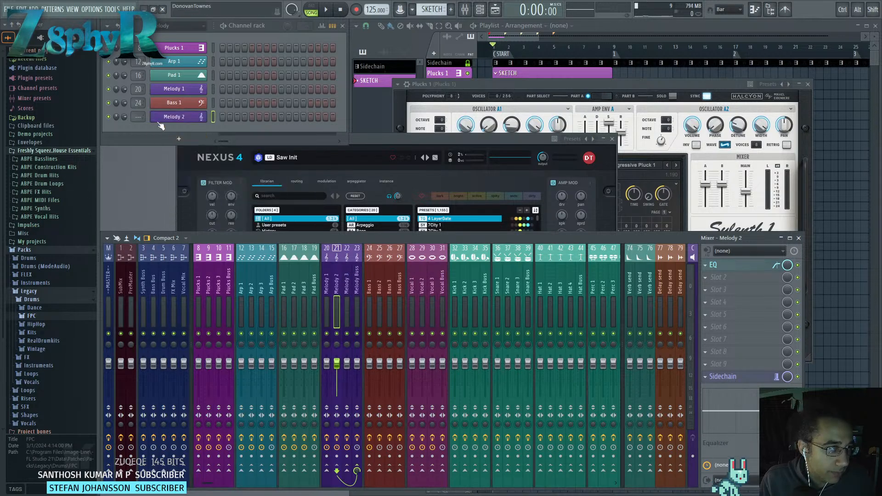
Route the Melody 2 channel to mixer track 21.
{"action": "right_click", "coordinate": [333, 275]}
{"action": "mouse_move", "coordinate": [391, 320]}
{"action": "left_click", "coordinate": [547, 321]}
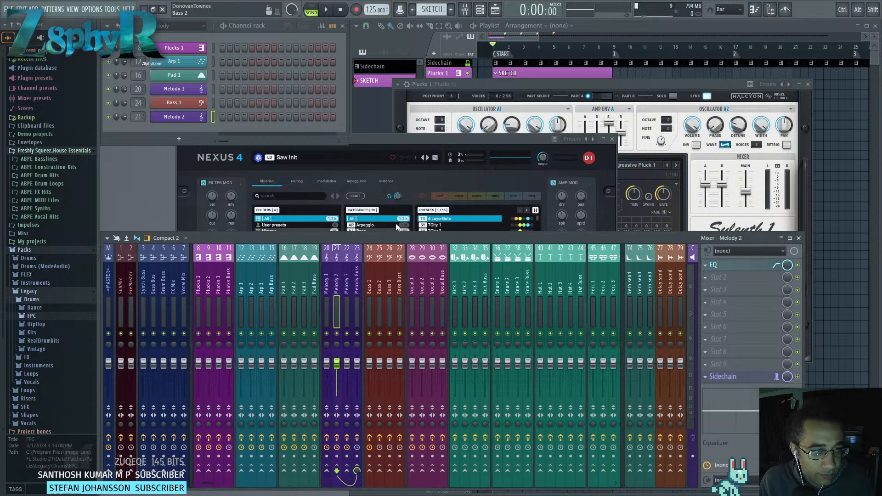
Filter the Nexus preset library to the Piano category and load the Playing Piano in Heaven preset.
{"action": "left_click", "coordinate": [435, 135]}
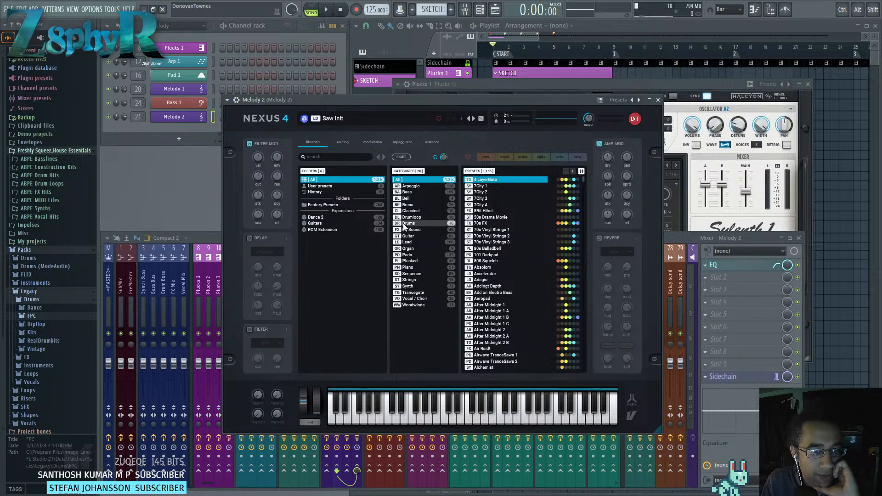
{"action": "scroll", "coordinate": [560, 277], "scroll_direction": "down", "scroll_amount": 10}
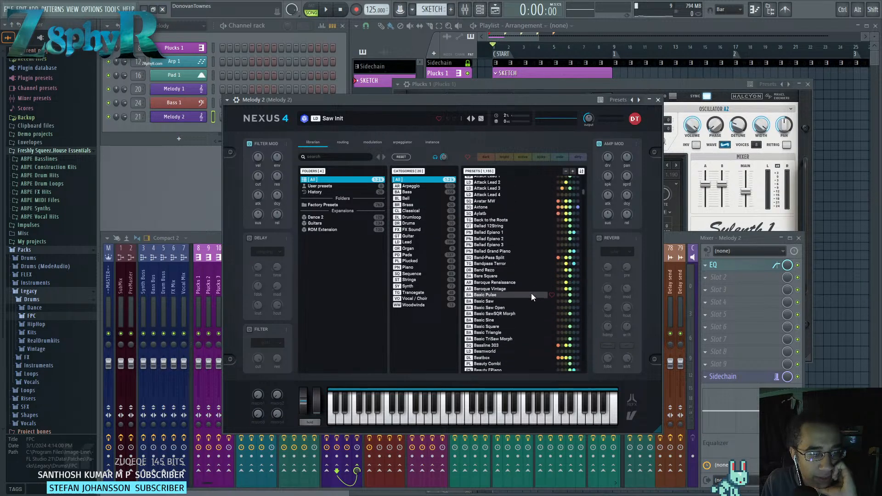
{"action": "scroll", "coordinate": [515, 299], "scroll_direction": "down", "scroll_amount": 5}
{"action": "left_click", "coordinate": [424, 266]}
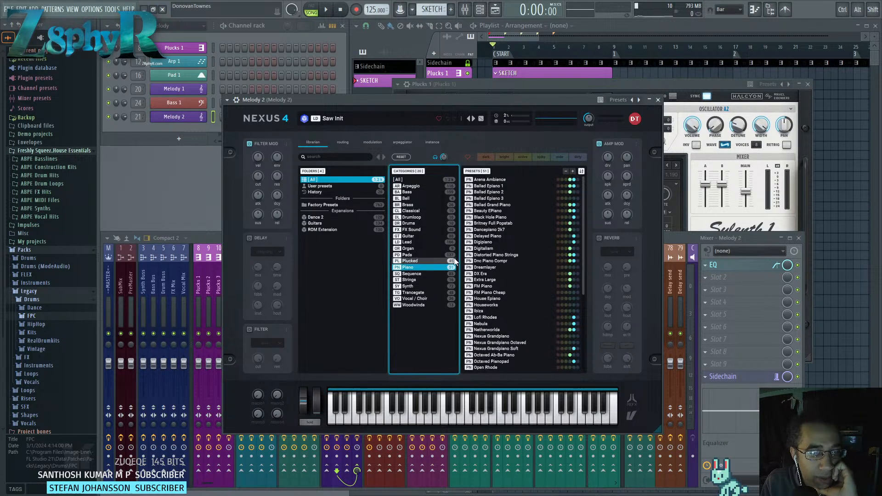
{"action": "scroll", "coordinate": [495, 285], "scroll_direction": "down", "scroll_amount": 3}
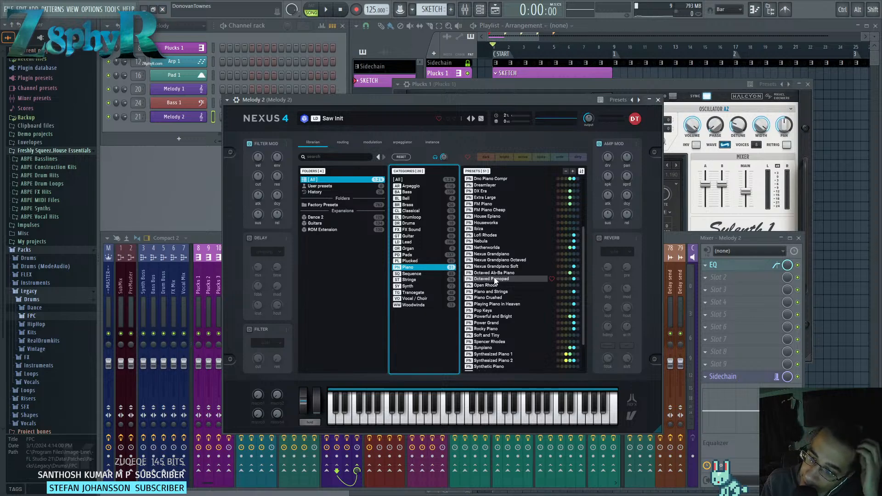
{"action": "left_click", "coordinate": [499, 279]}
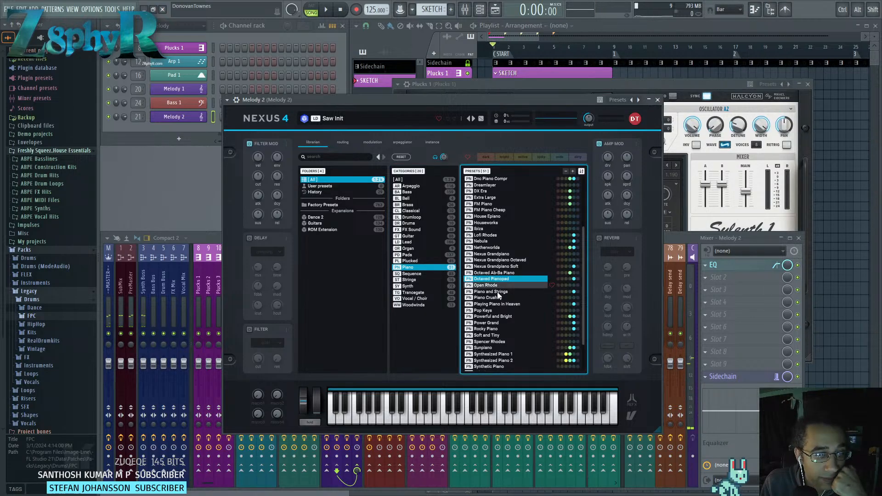
{"action": "left_click", "coordinate": [496, 305]}
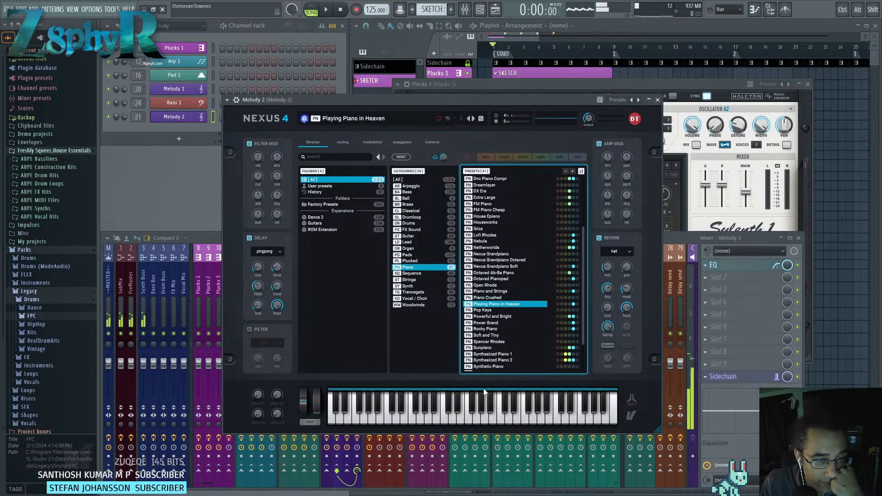
Audition the Playing Piano in Heaven preset with low, middle and high notes.
{"action": "mouse_move", "coordinate": [478, 399]}
{"action": "left_mouse_down"}
{"action": "mouse_move", "coordinate": [443, 405]}
{"action": "mouse_move", "coordinate": [482, 411]}
{"action": "left_mouse_up"}
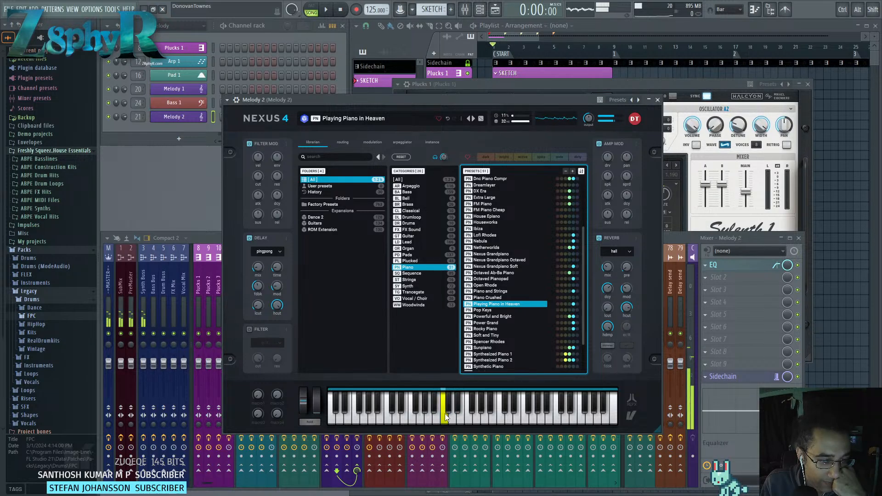
{"action": "left_click", "coordinate": [423, 417]}
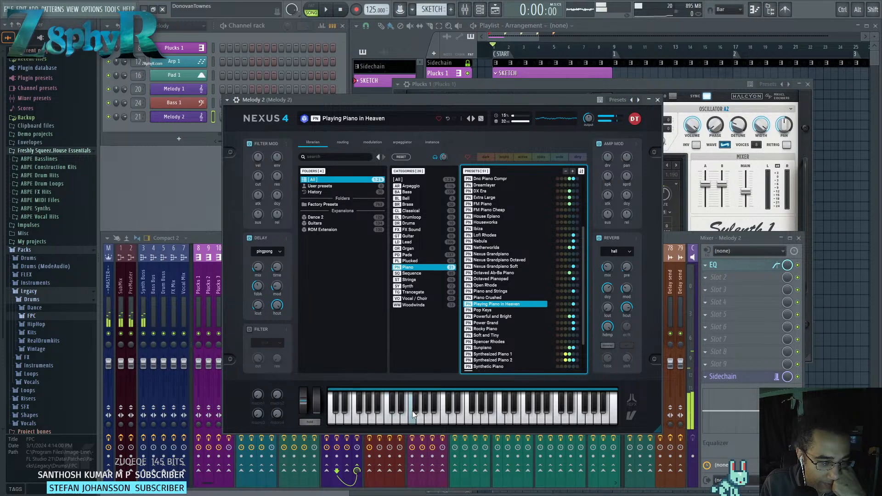
{"action": "left_click", "coordinate": [418, 416]}
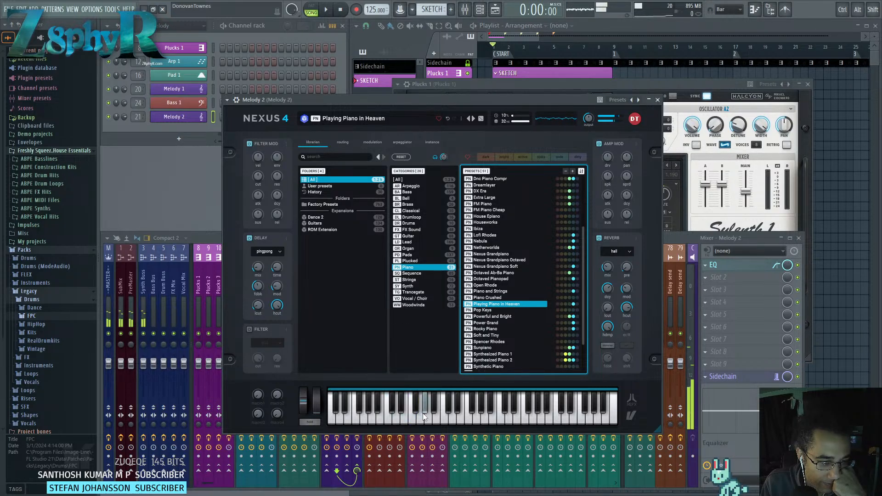
{"action": "left_click", "coordinate": [447, 419]}
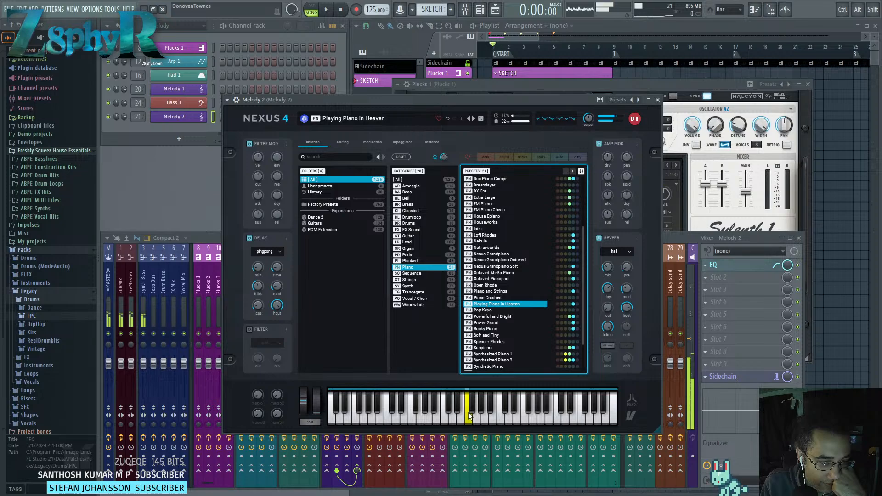
{"action": "left_click", "coordinate": [506, 418]}
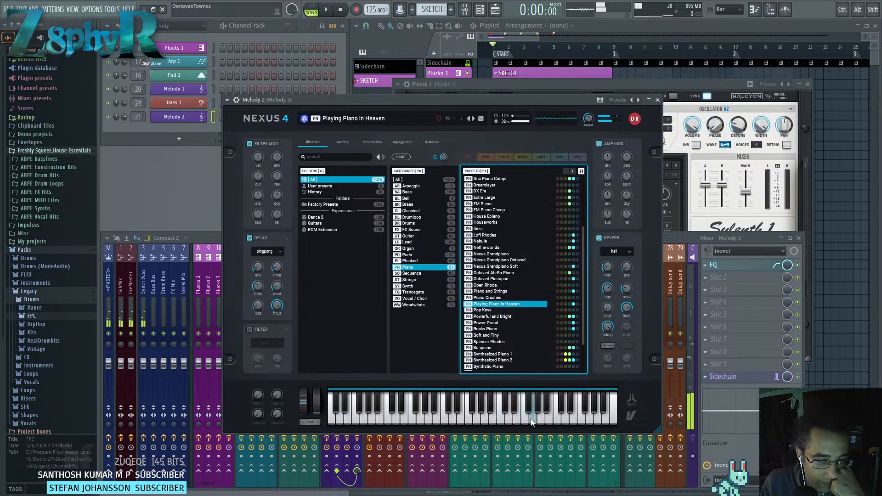
Load the Spencer Rhodes preset in Nexus and audition a short run of notes.
{"action": "left_click", "coordinate": [503, 341]}
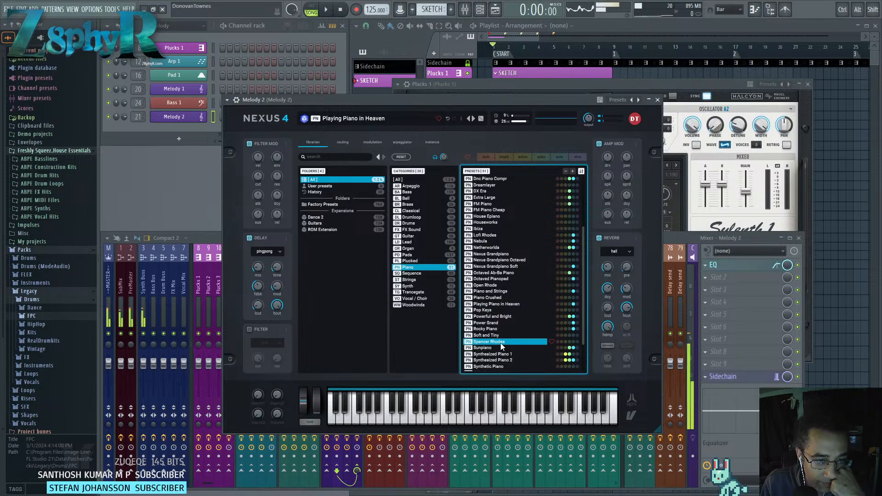
{"action": "left_click", "coordinate": [515, 405]}
{"action": "left_click", "coordinate": [490, 407]}
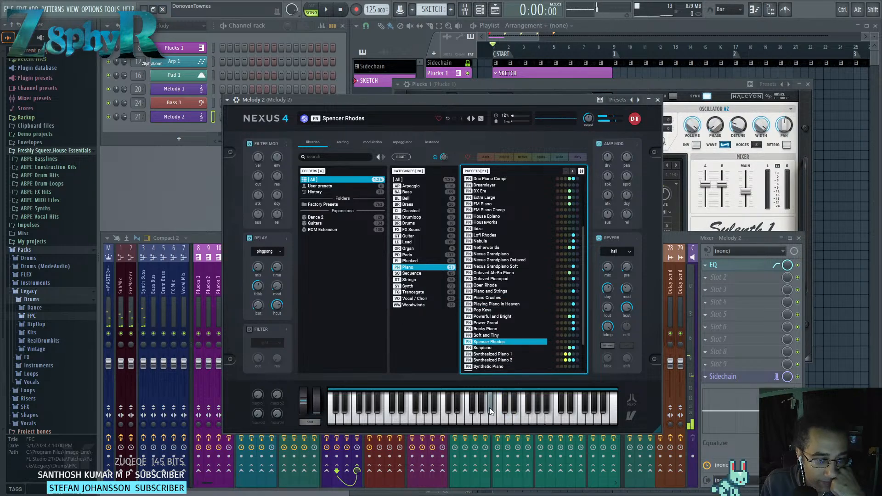
{"action": "left_click", "coordinate": [469, 419]}
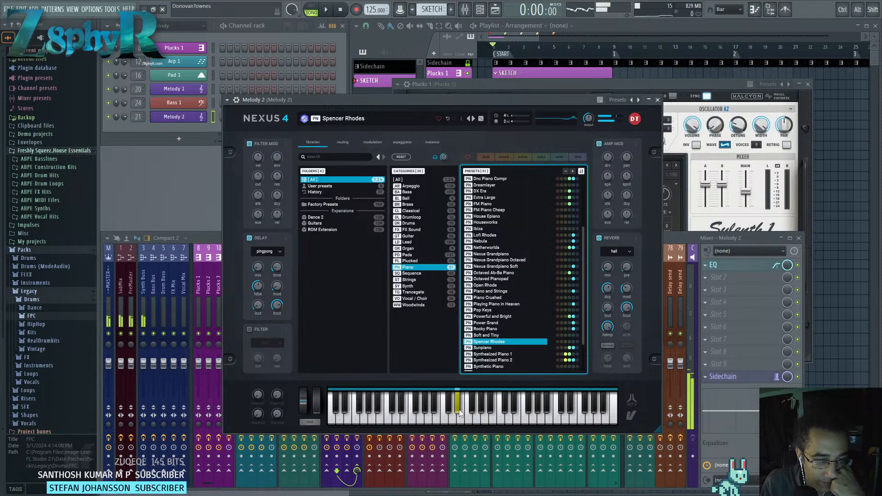
{"action": "left_click", "coordinate": [435, 410]}
{"action": "left_click", "coordinate": [420, 418]}
{"action": "left_click", "coordinate": [429, 418]}
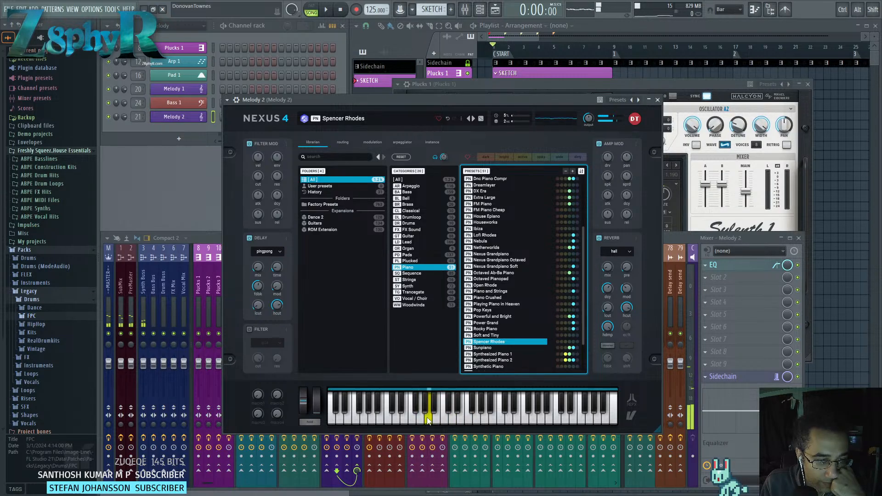
{"action": "left_click", "coordinate": [421, 418]}
{"action": "left_click", "coordinate": [430, 417]}
{"action": "left_click", "coordinate": [433, 408]}
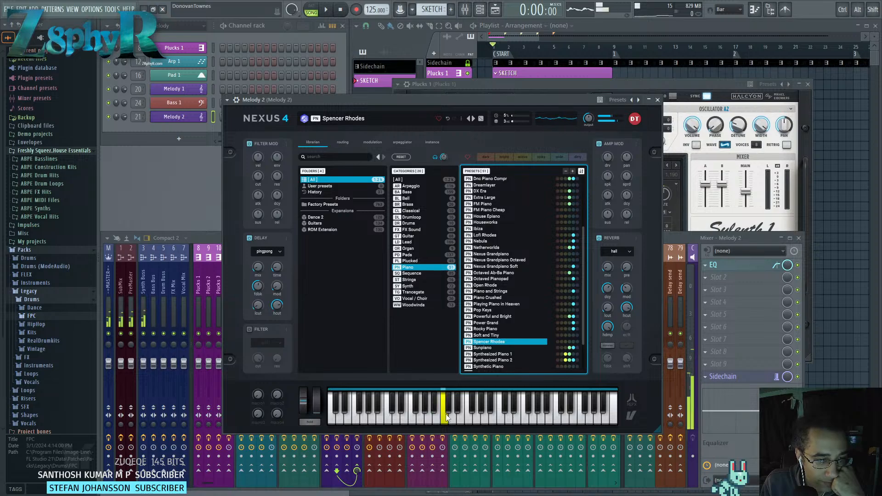
Load the Soft and Tiny piano preset in Nexus and audition a note.
{"action": "left_click", "coordinate": [482, 355]}
{"action": "left_click", "coordinate": [489, 349]}
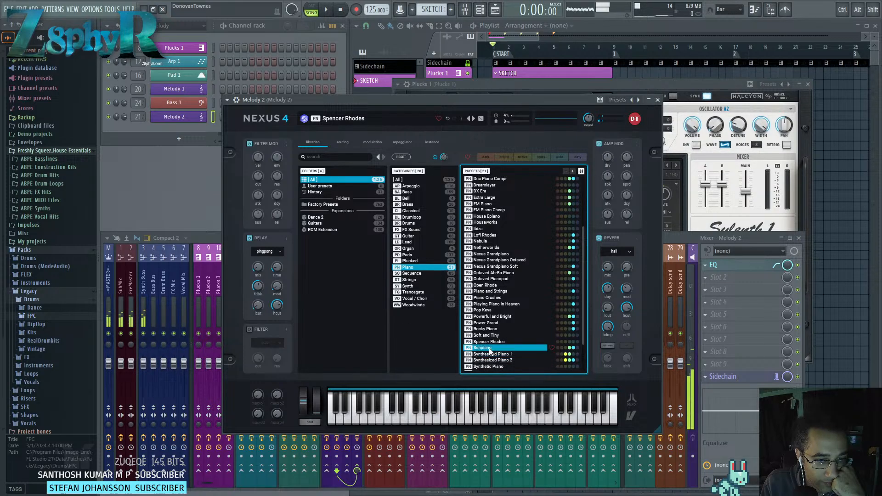
{"action": "left_click", "coordinate": [493, 342]}
{"action": "left_click", "coordinate": [496, 336]}
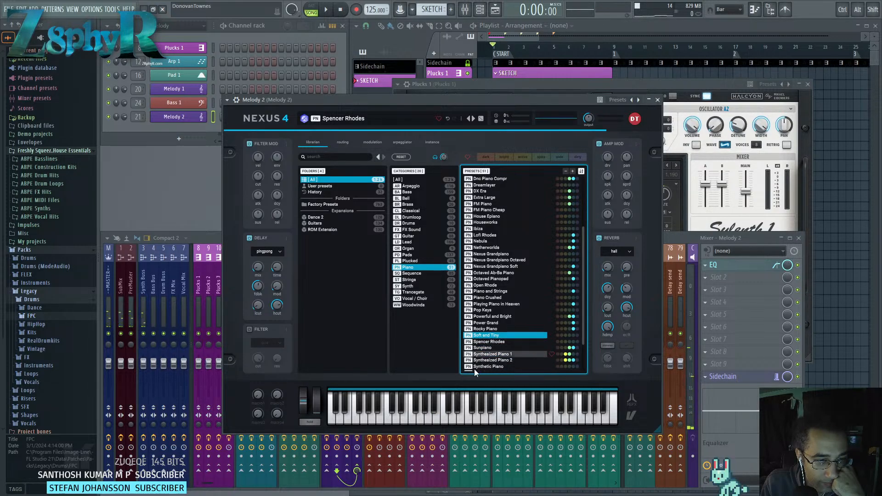
{"action": "left_click", "coordinate": [533, 420]}
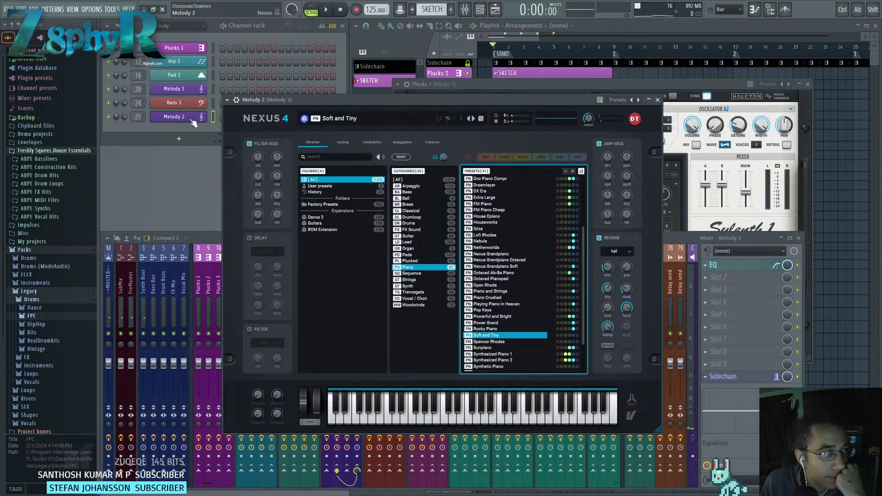
Open the Melody 2 channel's piano roll and bring the upper octaves of the note grid into view.
{"action": "right_click", "coordinate": [206, 115]}
{"action": "left_click", "coordinate": [250, 135]}
{"action": "scroll", "coordinate": [301, 248], "scroll_direction": "up", "scroll_amount": 5}
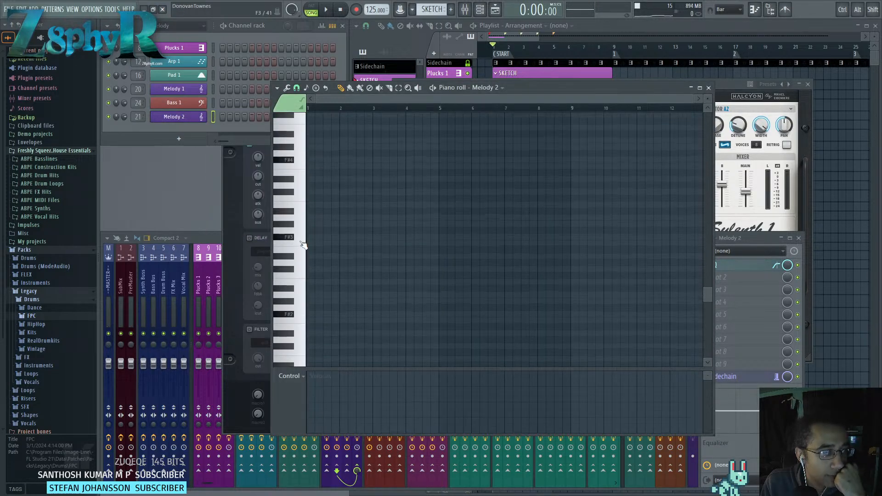
{"action": "scroll", "coordinate": [404, 248], "scroll_direction": "up", "scroll_amount": 6}
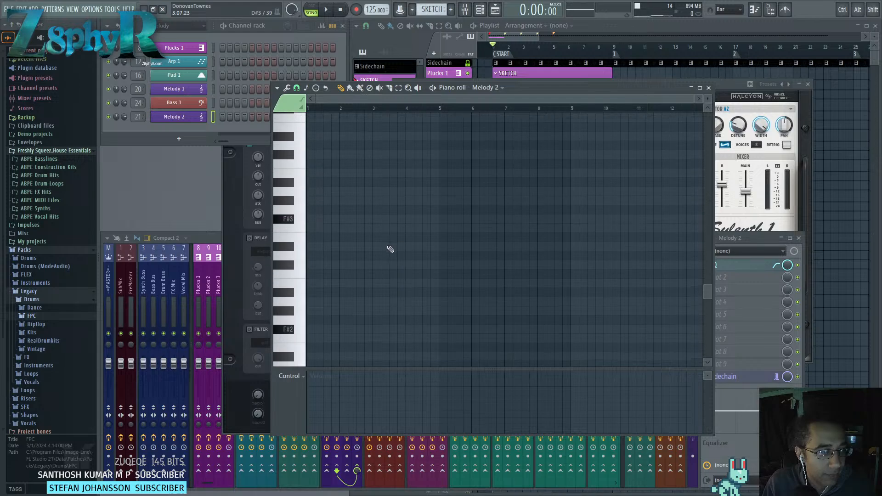
{"action": "left_click_drag", "start_coordinate": [386, 257], "coordinate": [435, 303]}
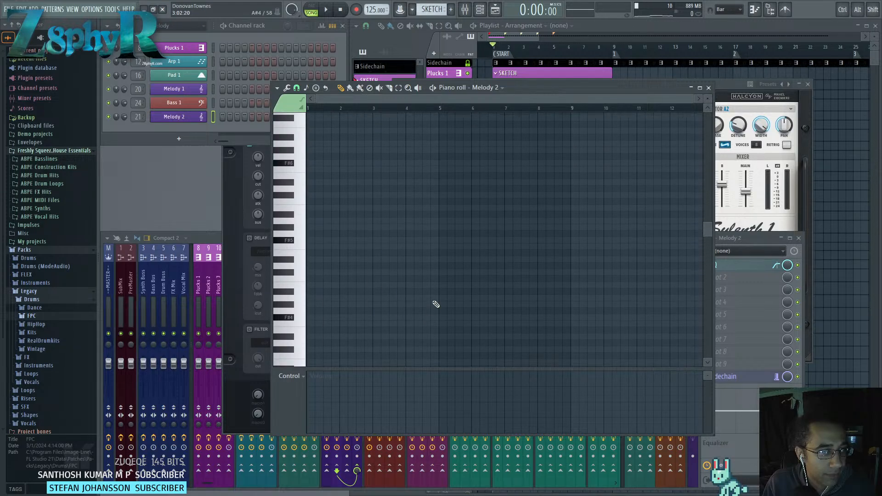
{"action": "scroll", "coordinate": [434, 301], "scroll_direction": "down", "scroll_amount": 2}
{"action": "left_click_drag", "start_coordinate": [386, 244], "coordinate": [329, 229]}
{"action": "scroll", "coordinate": [360, 244], "scroll_direction": "up", "scroll_amount": 3}
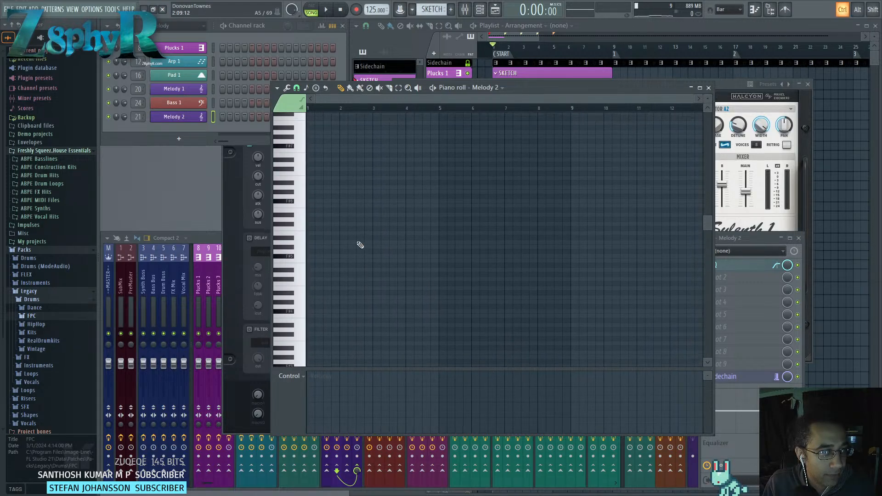
Set the piano roll's snap to Main and its scale highlighting to Default.
{"action": "left_click", "coordinate": [297, 89]}
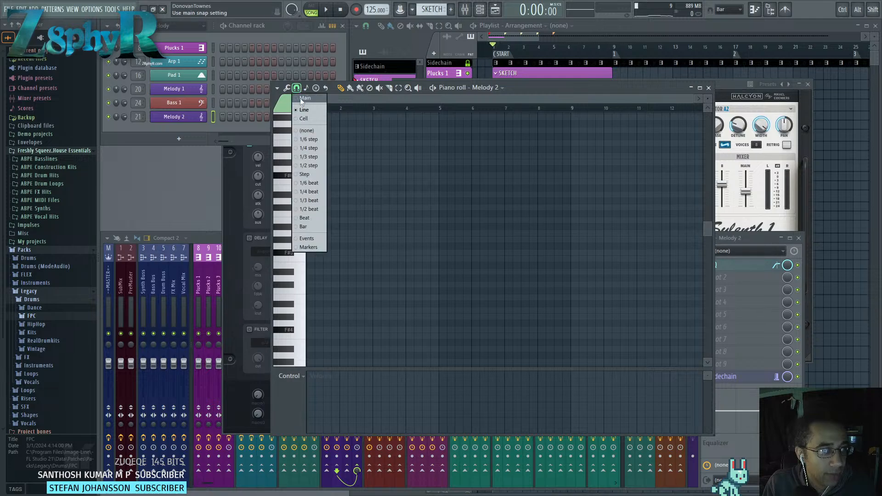
{"action": "left_click", "coordinate": [299, 98]}
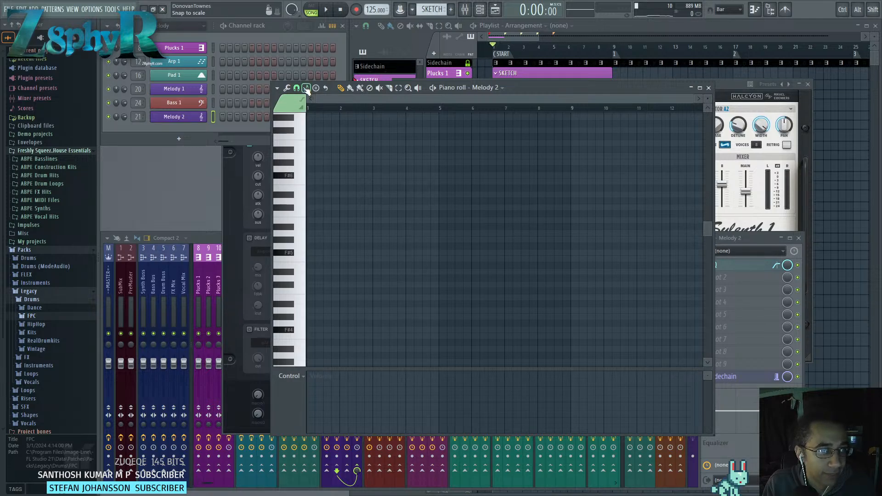
{"action": "left_click", "coordinate": [306, 88]}
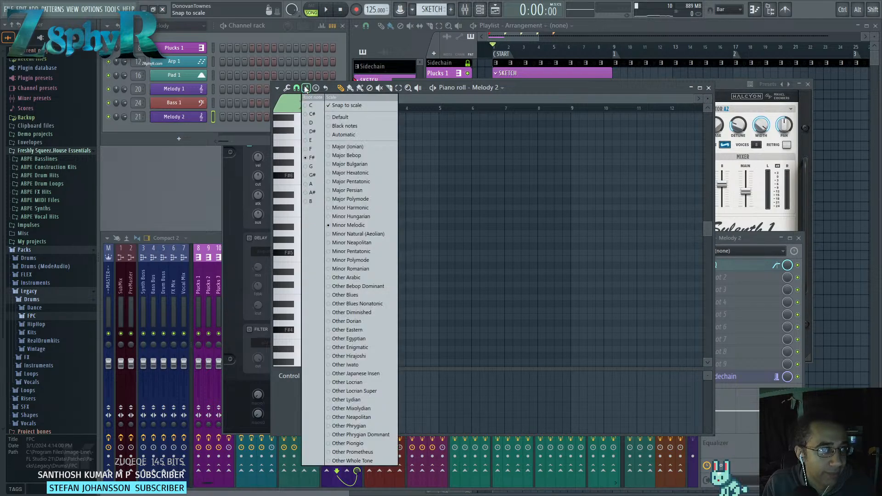
{"action": "left_click", "coordinate": [347, 117]}
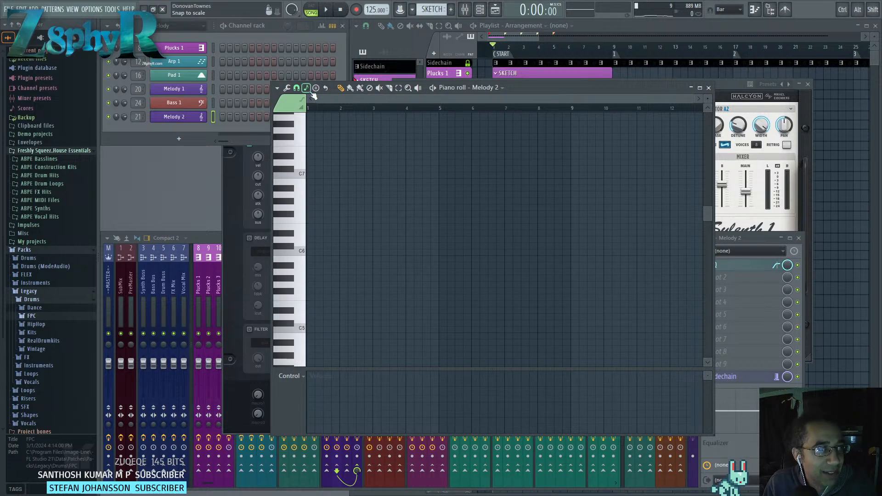
Stack nine short notes from G5 up to C7 at the start of bar 1 in the piano roll.
{"action": "scroll", "coordinate": [336, 199], "scroll_direction": "up", "scroll_amount": 2}
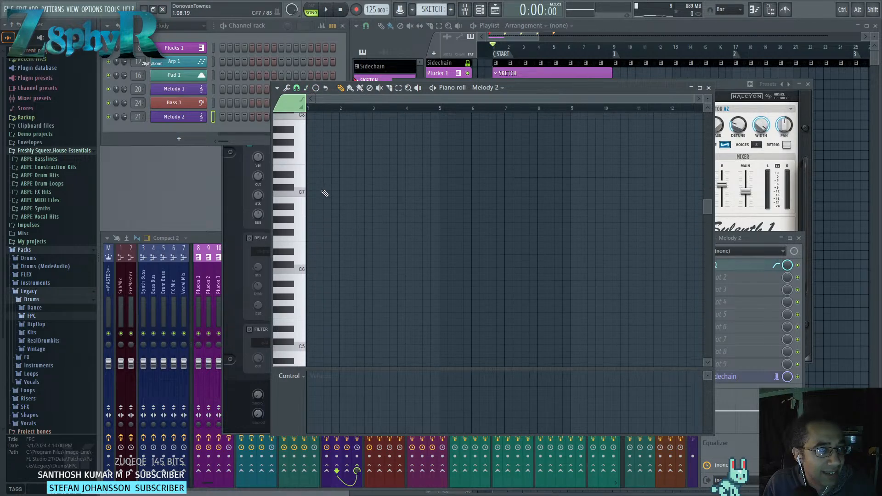
{"action": "scroll", "coordinate": [306, 269], "scroll_direction": "down", "scroll_amount": 3}
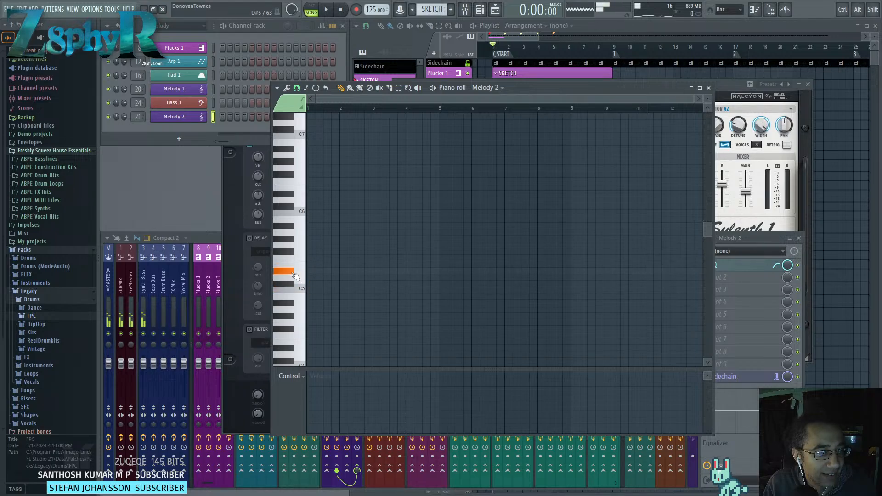
{"action": "scroll", "coordinate": [303, 250], "scroll_direction": "down", "scroll_amount": 2}
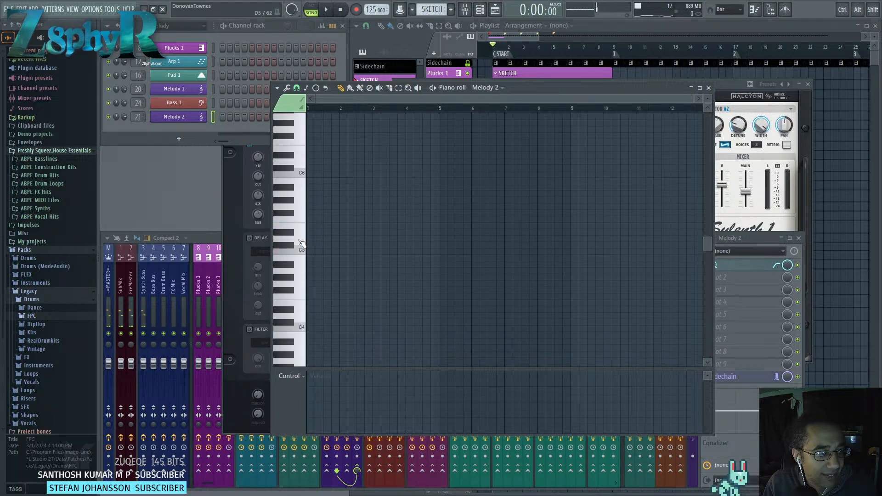
{"action": "scroll", "coordinate": [303, 248], "scroll_direction": "up", "scroll_amount": 3}
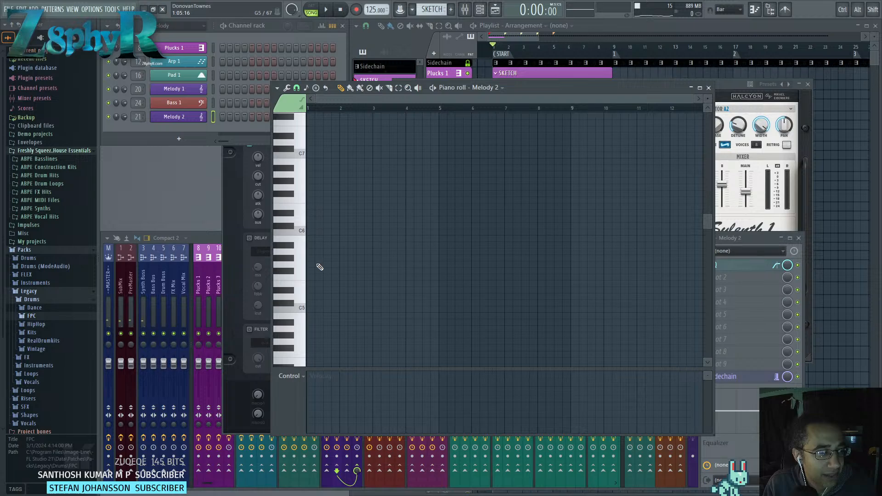
{"action": "left_click", "coordinate": [315, 264]}
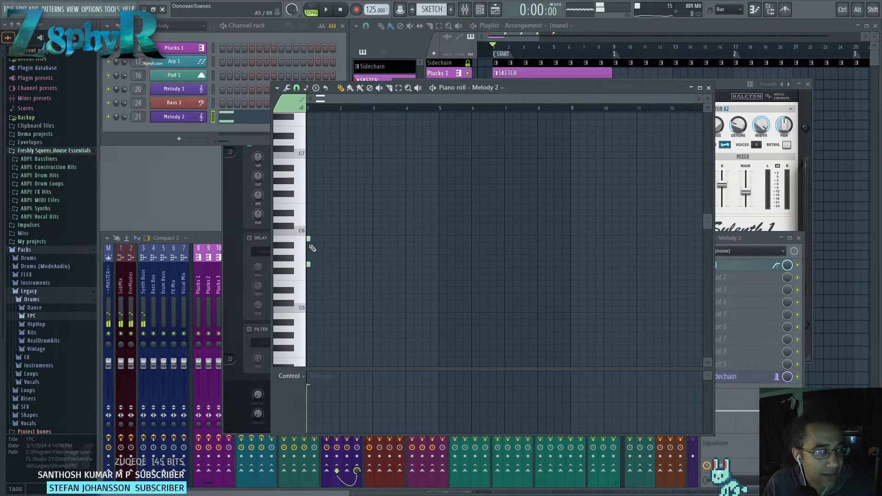
{"action": "left_click", "coordinate": [308, 244]}
{"action": "left_click", "coordinate": [311, 232]}
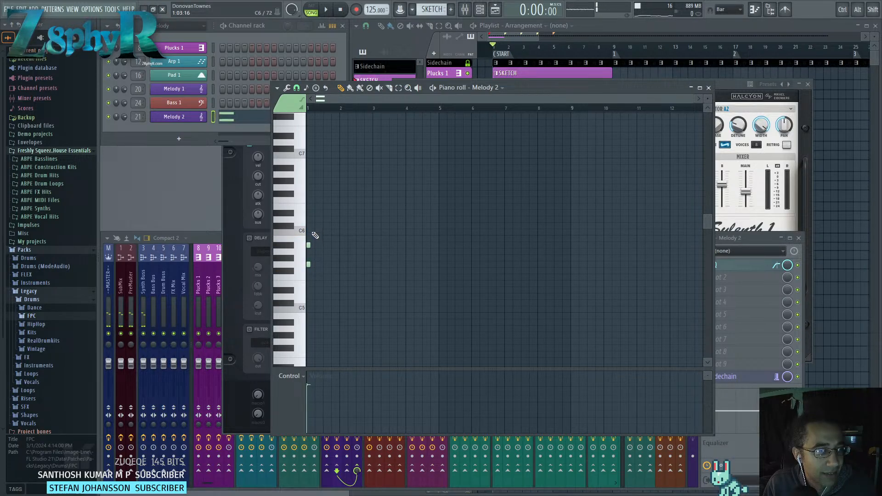
{"action": "left_click", "coordinate": [321, 219]}
{"action": "left_click", "coordinate": [307, 195]}
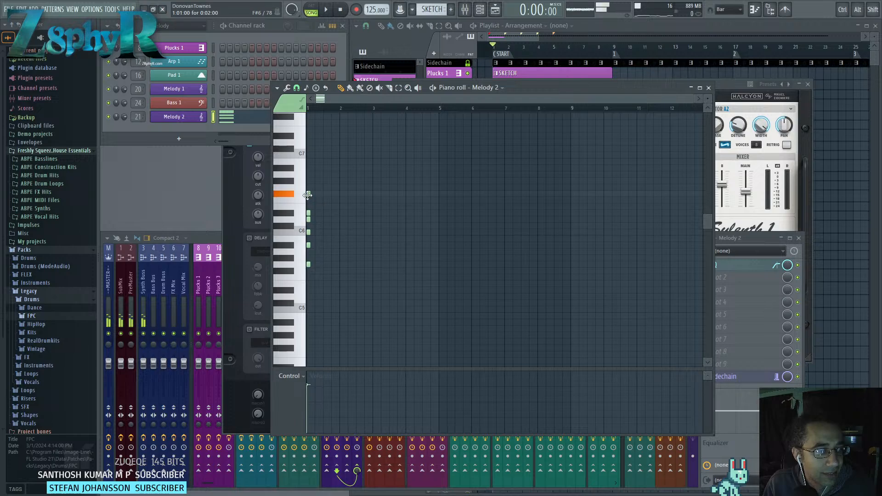
{"action": "left_click", "coordinate": [308, 200]}
{"action": "left_click", "coordinate": [309, 186]}
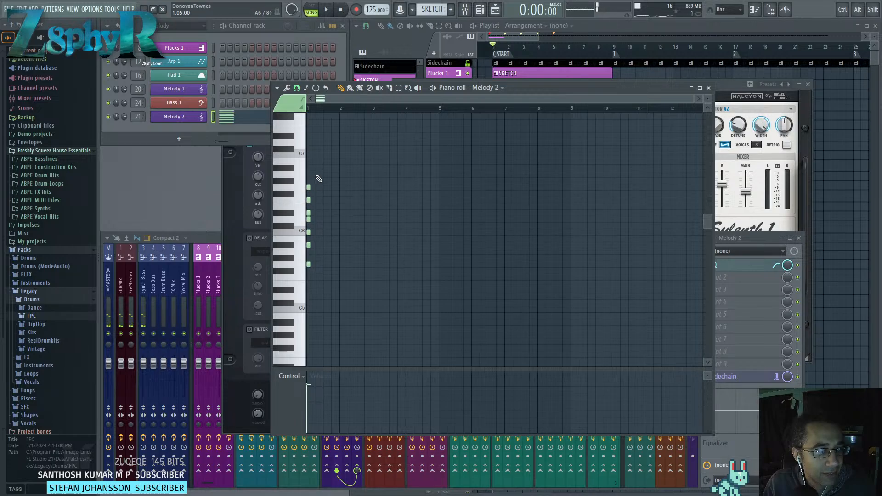
{"action": "left_click", "coordinate": [307, 169]}
{"action": "left_click", "coordinate": [309, 154]}
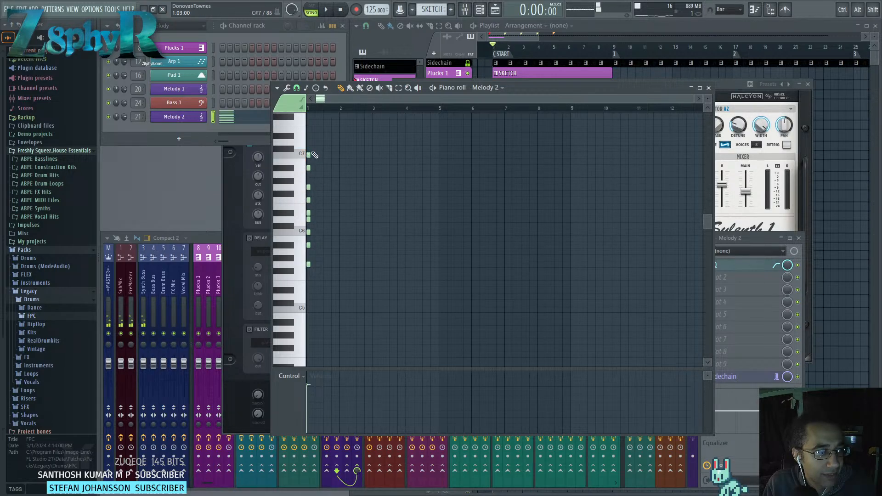
Draw short chords on beat 2 (A#5, D6, D#6, F6) and beat 3 (G5, A#5, D6, D#6) of bar 1.
{"action": "scroll", "coordinate": [324, 170], "scroll_direction": "up", "scroll_amount": 5, "text": "ctrl"}
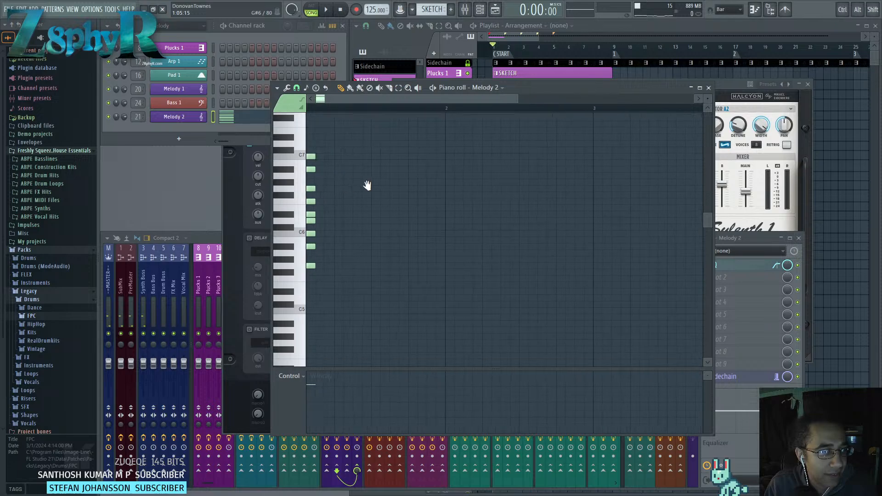
{"action": "left_click", "coordinate": [350, 255]}
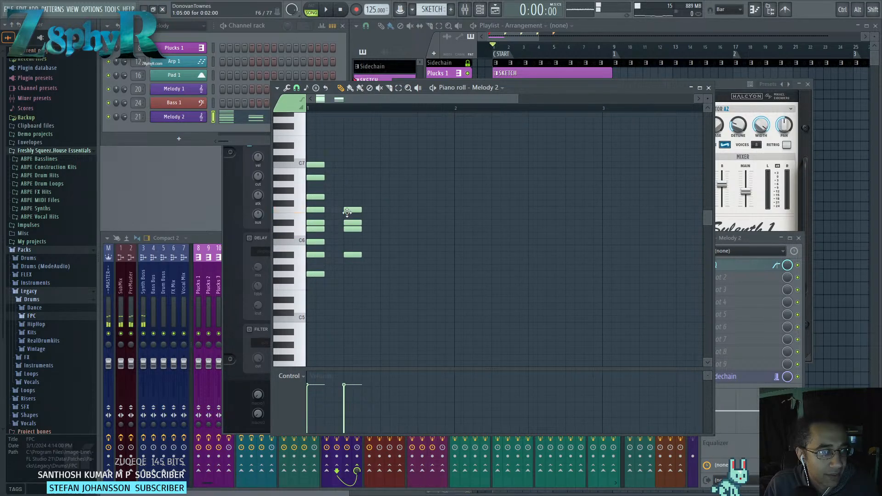
{"action": "left_click", "coordinate": [381, 281]}
{"action": "right_click", "coordinate": [384, 281]}
{"action": "left_click", "coordinate": [384, 287]}
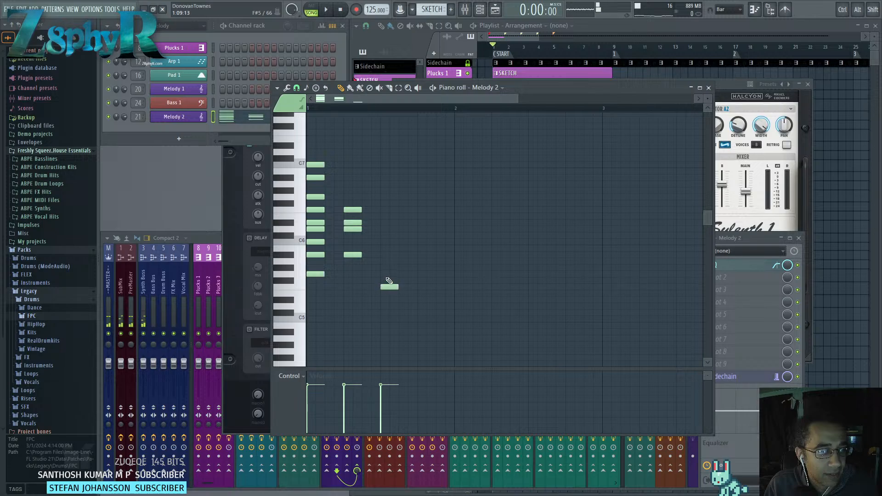
{"action": "right_click", "coordinate": [385, 287]}
{"action": "left_click", "coordinate": [387, 275]}
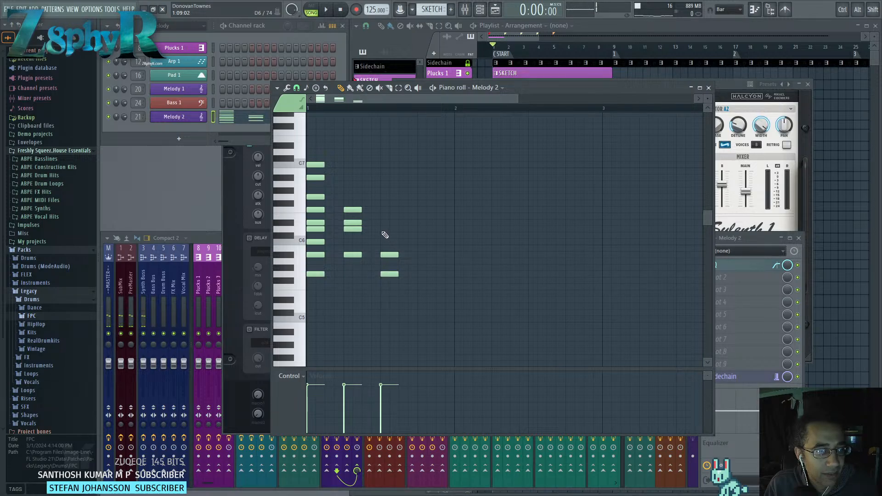
Draw a short G5, A#5, D6 and F6 chord on beat 4 of bar 1.
{"action": "left_click", "coordinate": [420, 274]}
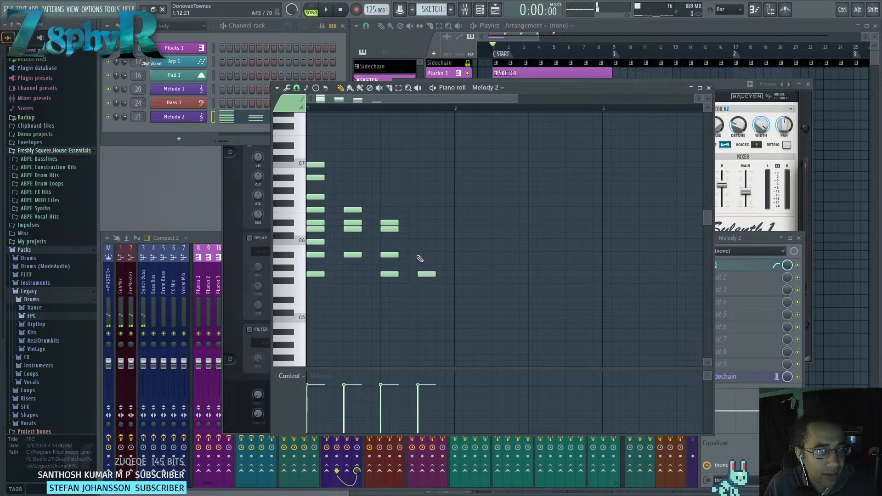
{"action": "left_click", "coordinate": [419, 254]}
{"action": "left_click", "coordinate": [422, 229]}
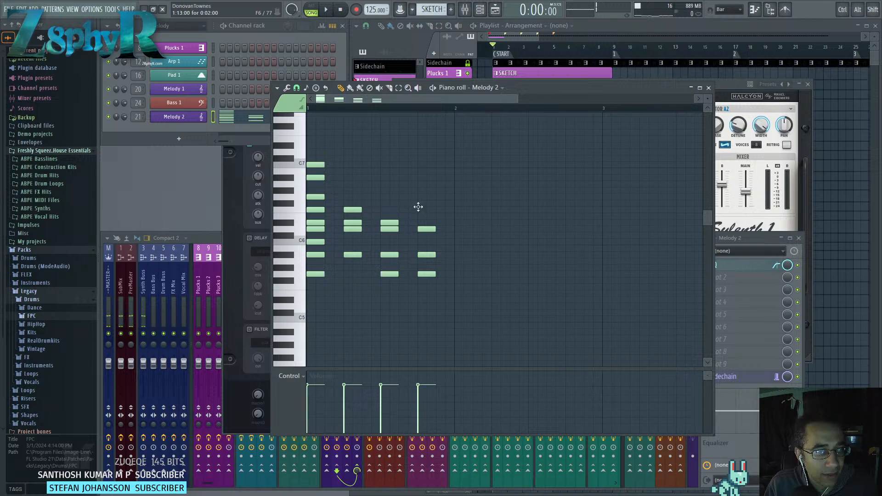
Delete G5, A#5, D6, F6 and C7 from the first stack, keeping C6, D#6, G6 and A#6.
{"action": "right_click", "coordinate": [317, 255]}
{"action": "right_click", "coordinate": [316, 274]}
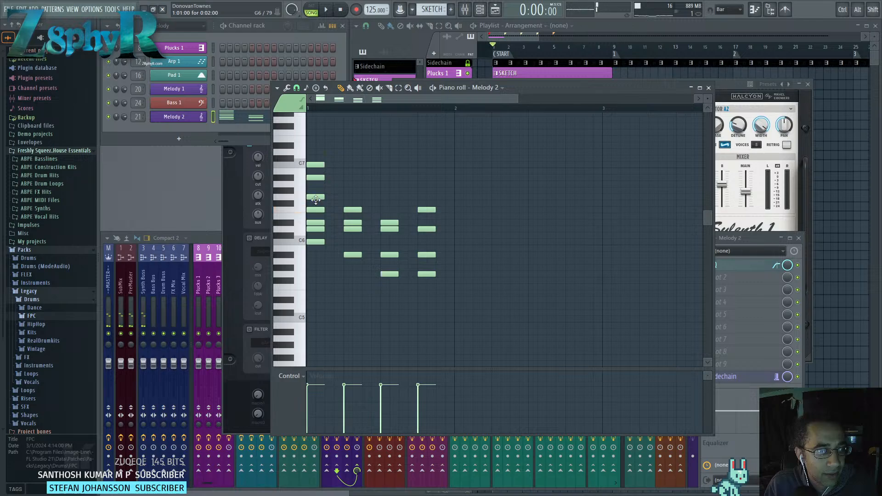
{"action": "right_click", "coordinate": [316, 165]}
{"action": "right_click", "coordinate": [318, 177], "text": "alt"}
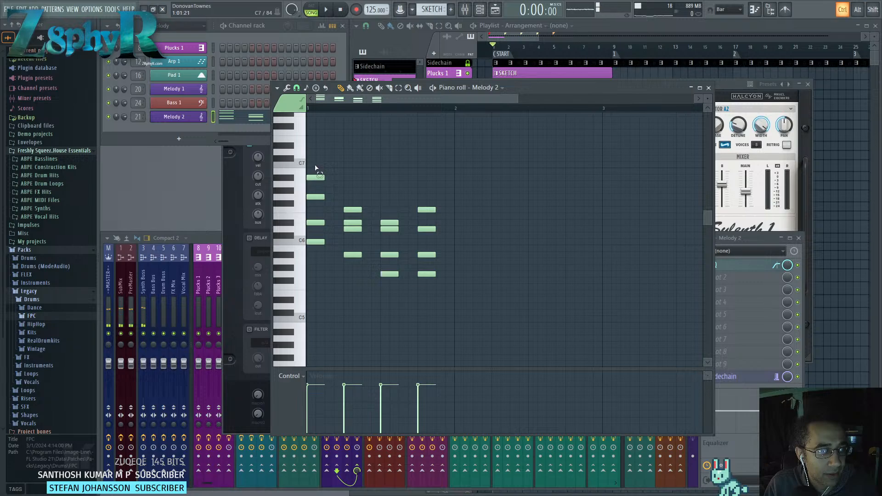
Transpose the D#6, G6 and A#6 notes of the first chord down one octave.
{"action": "left_click_drag", "start_coordinate": [314, 164], "coordinate": [322, 261], "text": "ctrl"}
{"action": "left_click", "coordinate": [314, 172], "text": "ctrl"}
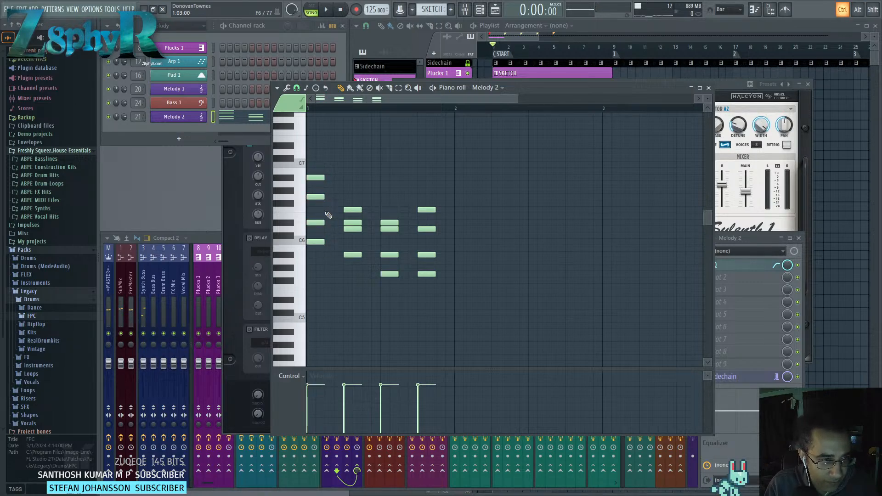
{"action": "left_click_drag", "start_coordinate": [315, 162], "coordinate": [323, 232], "text": "ctrl"}
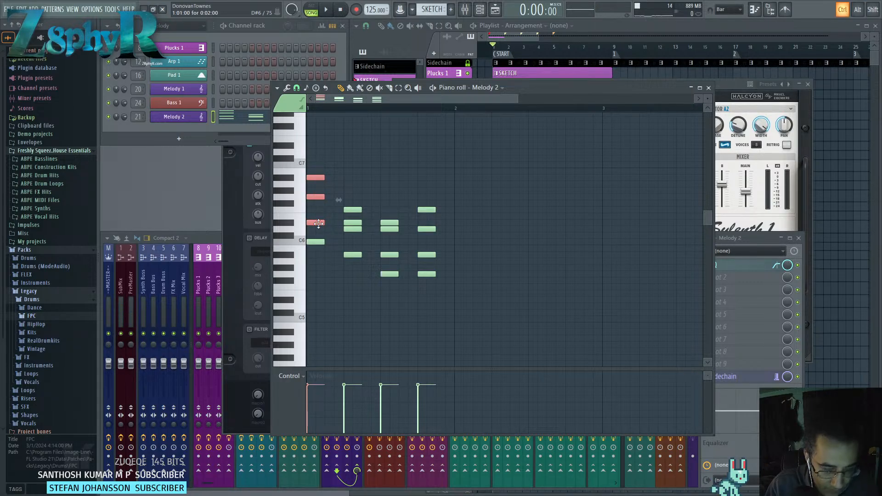
{"action": "key", "text": "ctrl+Down"}
{"action": "left_click", "coordinate": [359, 188], "text": "ctrl"}
Lengthen the notes of all four chords to one full beat each and set the tempo to 117 BPM.
{"action": "left_click_drag", "start_coordinate": [498, 188], "coordinate": [308, 352], "text": "ctrl"}
{"action": "left_click_drag", "start_coordinate": [431, 256], "coordinate": [463, 254]}
{"action": "left_click", "coordinate": [465, 201], "text": "ctrl"}
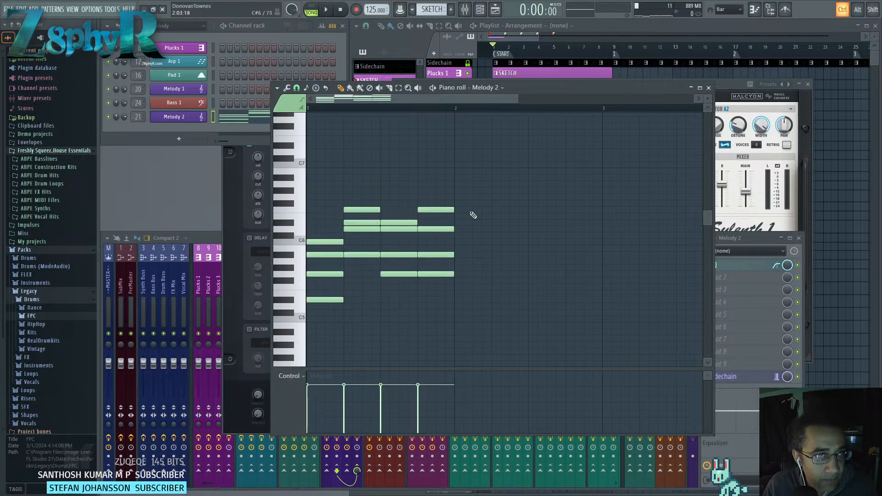
{"action": "scroll", "coordinate": [375, 13], "scroll_direction": "down", "scroll_amount": 8}
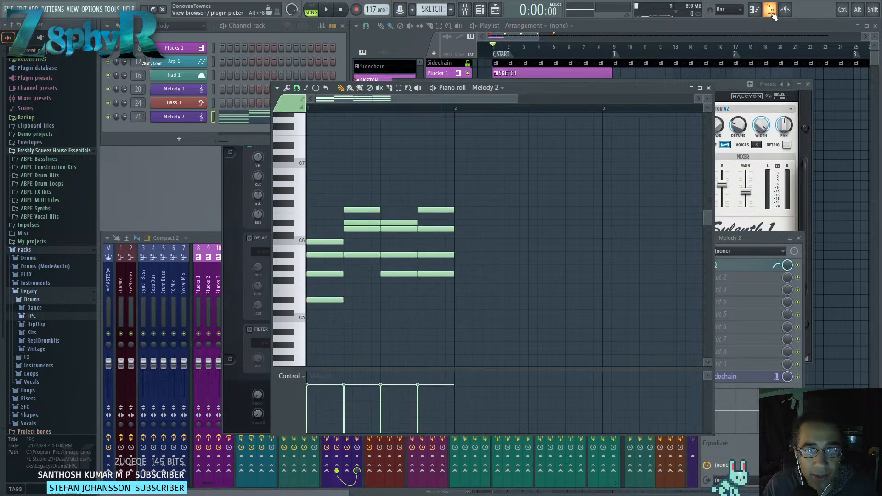
Stretch the whole progression so each chord lasts two beats, and play it back.
{"action": "left_click_drag", "start_coordinate": [478, 167], "coordinate": [321, 306], "text": "ctrl"}
{"action": "left_click_drag", "start_coordinate": [466, 258], "coordinate": [614, 260]}
{"action": "left_click", "coordinate": [614, 261], "text": "ctrl"}
{"action": "key", "text": "space"}
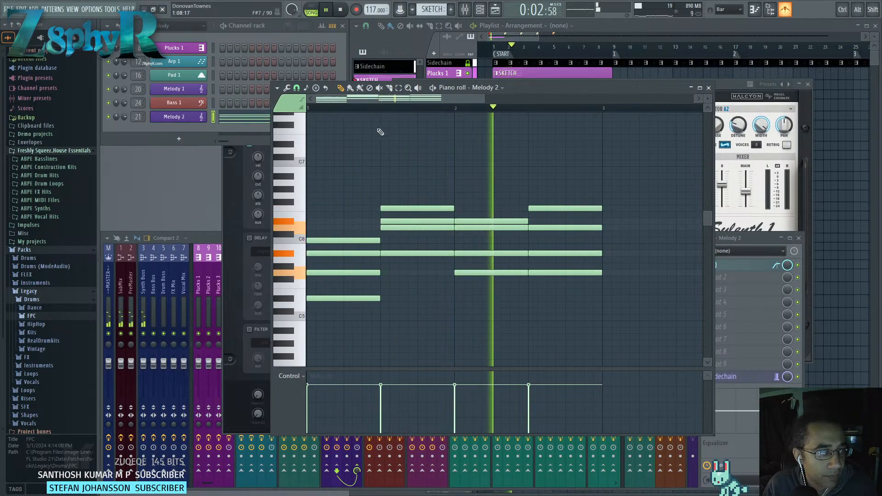
{"action": "key", "text": "space"}
Stretch the whole progression over four bars so each chord lasts one bar.
{"action": "left_click", "coordinate": [200, 235]}
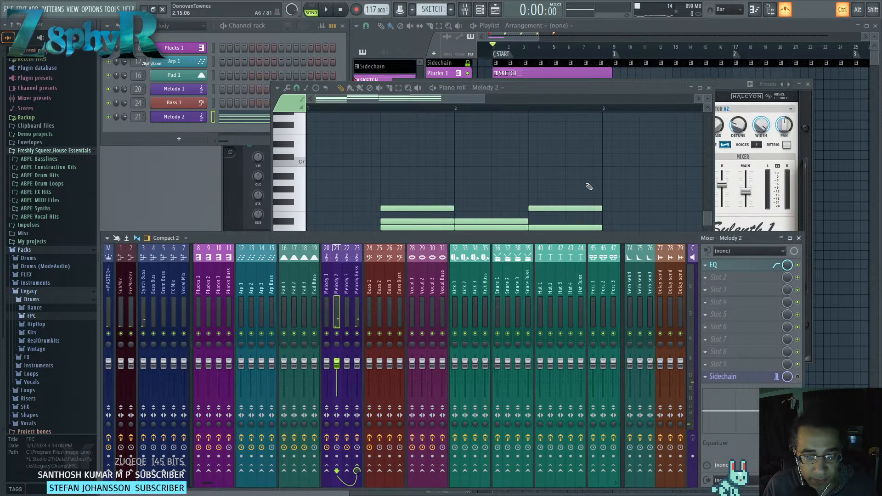
{"action": "left_click_drag", "start_coordinate": [660, 167], "coordinate": [227, 384]}
{"action": "scroll", "coordinate": [449, 308], "scroll_direction": "down", "scroll_amount": 6}
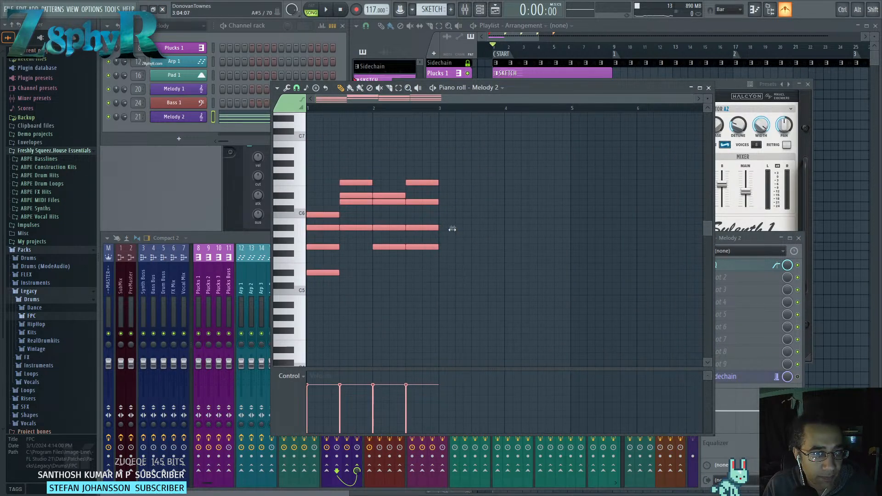
{"action": "left_click_drag", "start_coordinate": [452, 228], "coordinate": [583, 248]}
Play back the four-bar chord progression and check it in the piano roll.
{"action": "key", "text": "space"}
{"action": "left_click", "coordinate": [413, 289], "text": "ctrl"}
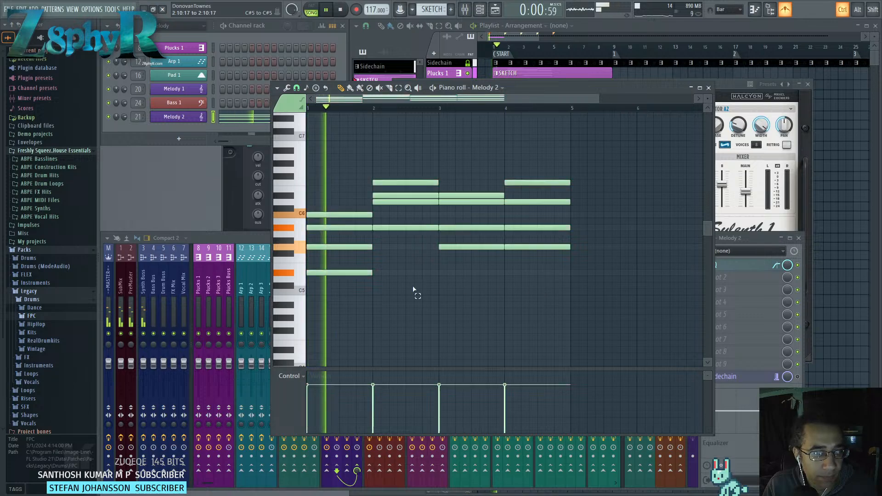
{"action": "scroll", "coordinate": [403, 288], "scroll_direction": "down", "scroll_amount": 1}
{"action": "scroll", "coordinate": [402, 288], "scroll_direction": "up", "scroll_amount": 1}
{"action": "scroll", "coordinate": [528, 278], "scroll_direction": "left", "scroll_amount": 1}
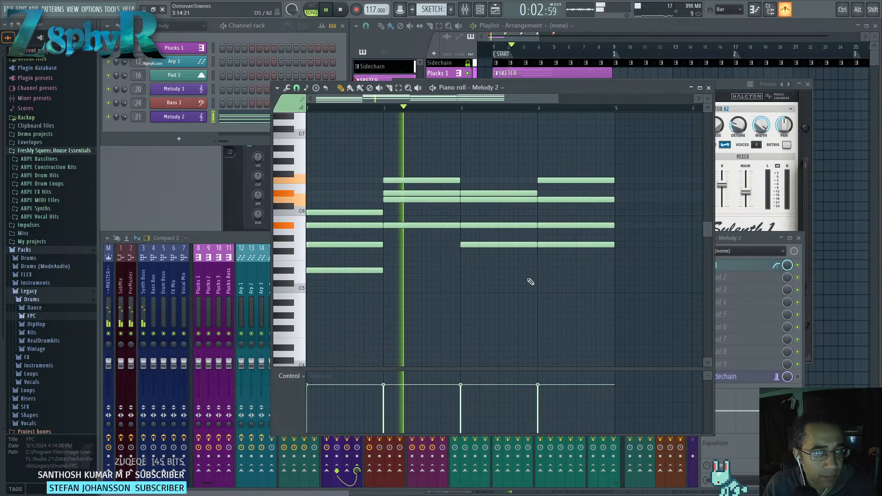
{"action": "left_click_drag", "start_coordinate": [418, 251], "coordinate": [457, 282]}
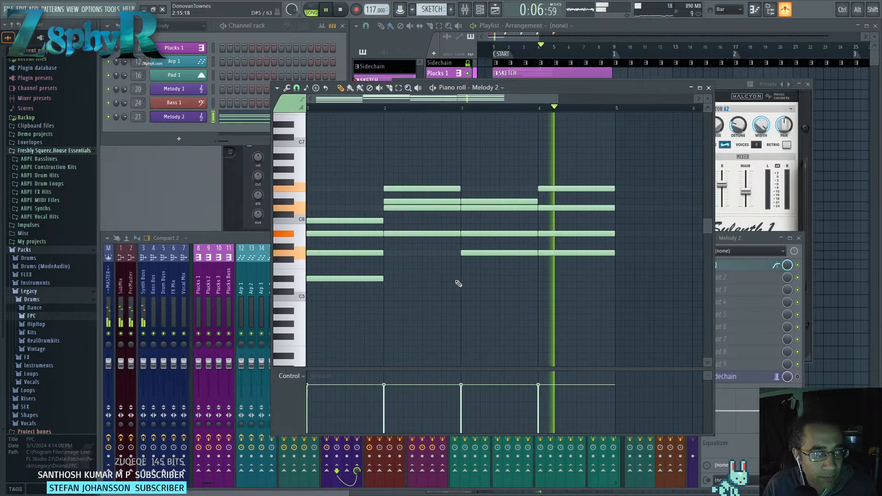
{"action": "scroll", "coordinate": [318, 305], "scroll_direction": "down", "scroll_amount": 4}
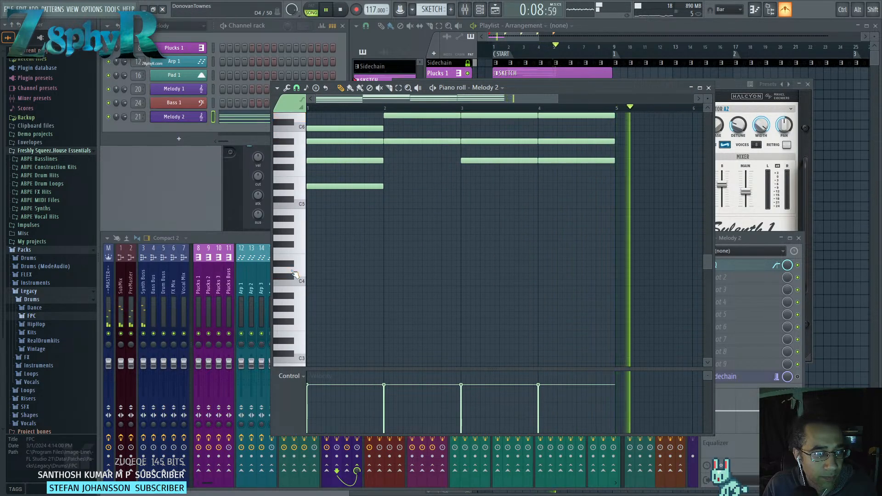
{"action": "scroll", "coordinate": [378, 291], "scroll_direction": "up", "scroll_amount": 3}
{"action": "key", "text": "space"}
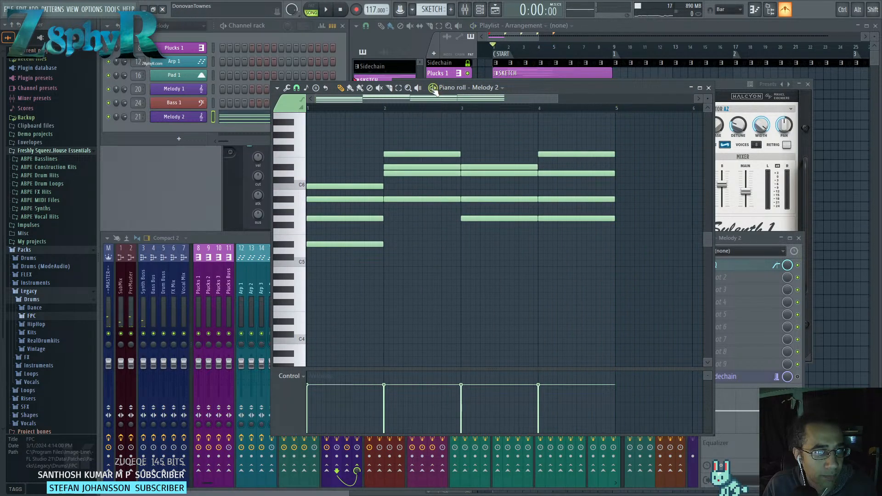
With the pattern looping, add one-bar bass notes G#3, A#3, G3 and C4 under the four chords.
{"action": "left_click", "coordinate": [433, 88]}
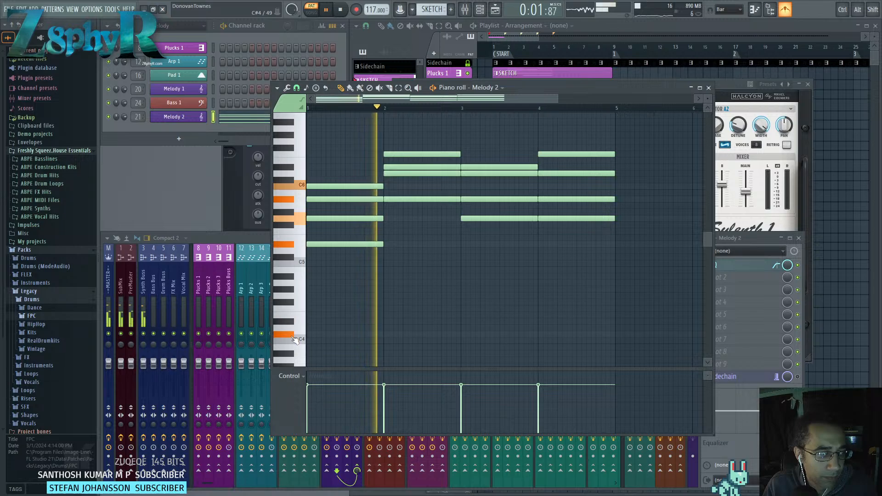
{"action": "scroll", "coordinate": [295, 342], "scroll_direction": "down", "scroll_amount": 2}
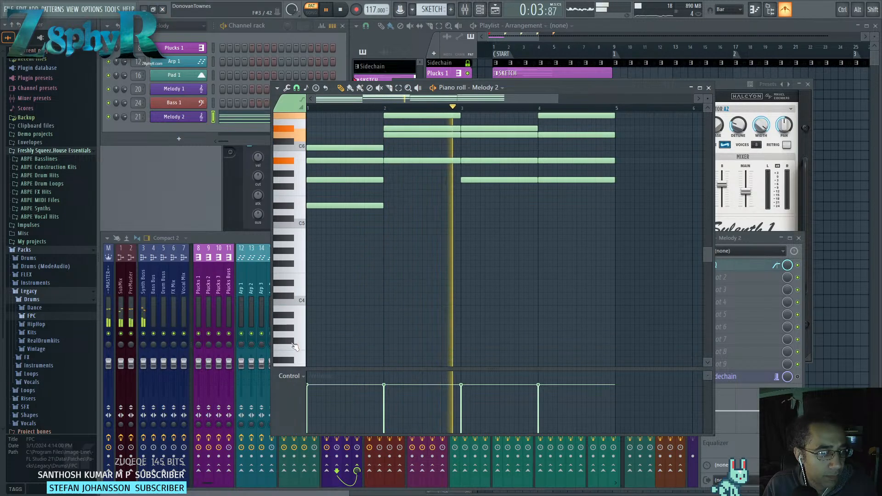
{"action": "left_click", "coordinate": [321, 328]}
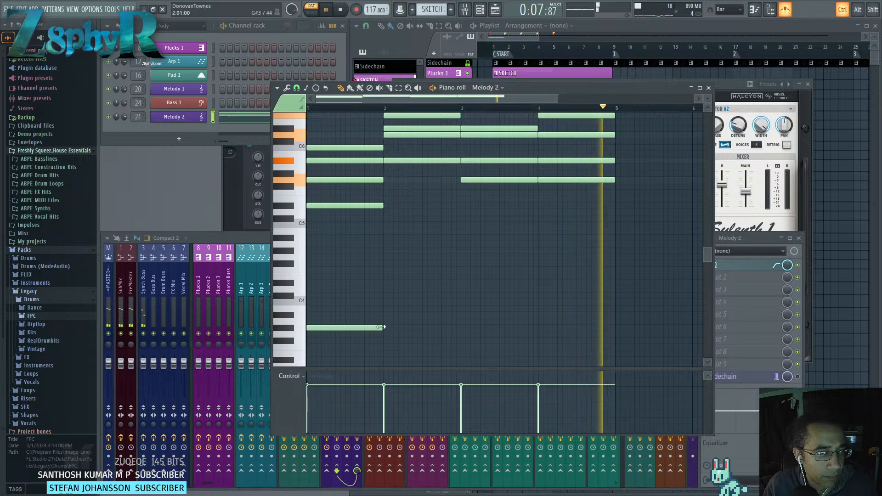
{"action": "scroll", "coordinate": [386, 303], "scroll_direction": "down", "scroll_amount": 3}
{"action": "left_click", "coordinate": [386, 257]}
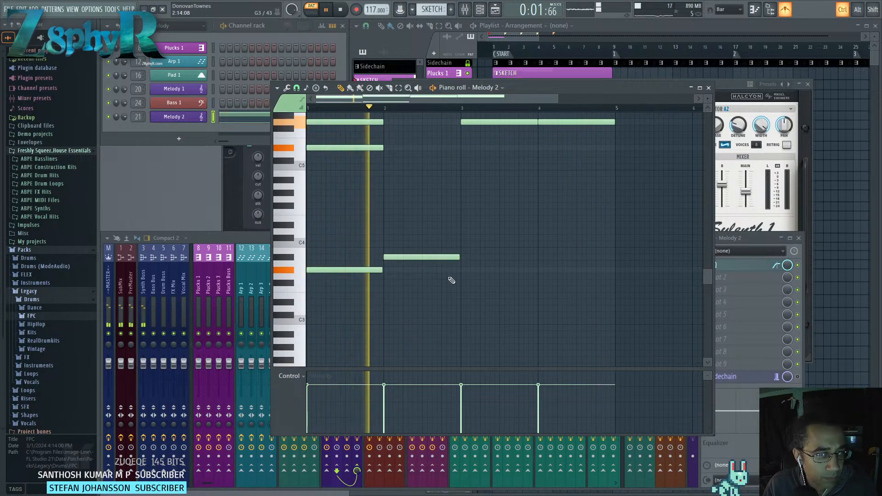
{"action": "left_click", "coordinate": [441, 290]}
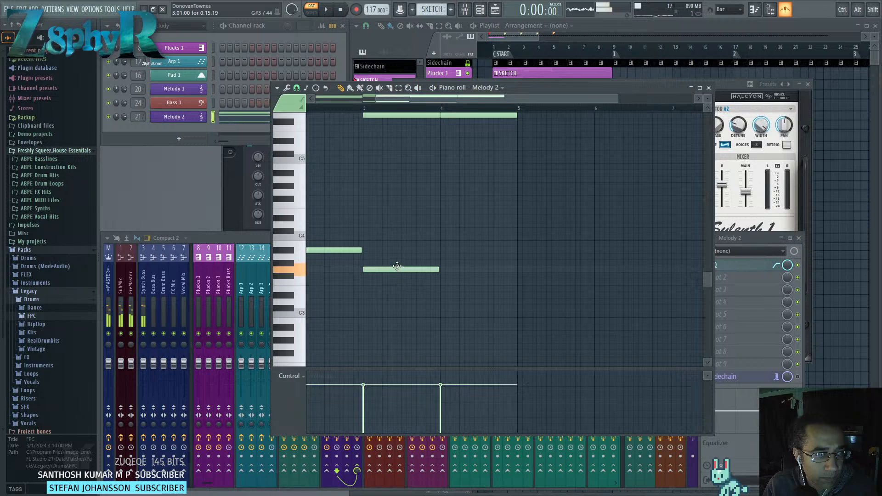
{"action": "left_click_drag", "start_coordinate": [535, 260], "coordinate": [629, 289]}
{"action": "left_click", "coordinate": [557, 268]}
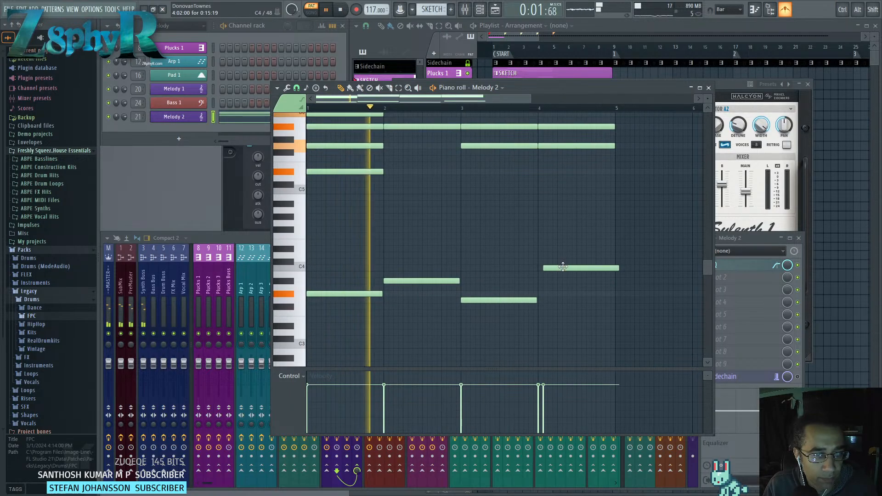
Shorten the notes of all four upper chords to stabs about an eighth of a bar long, keeping the bass notes.
{"action": "scroll", "coordinate": [574, 312], "scroll_direction": "up", "scroll_amount": 3}
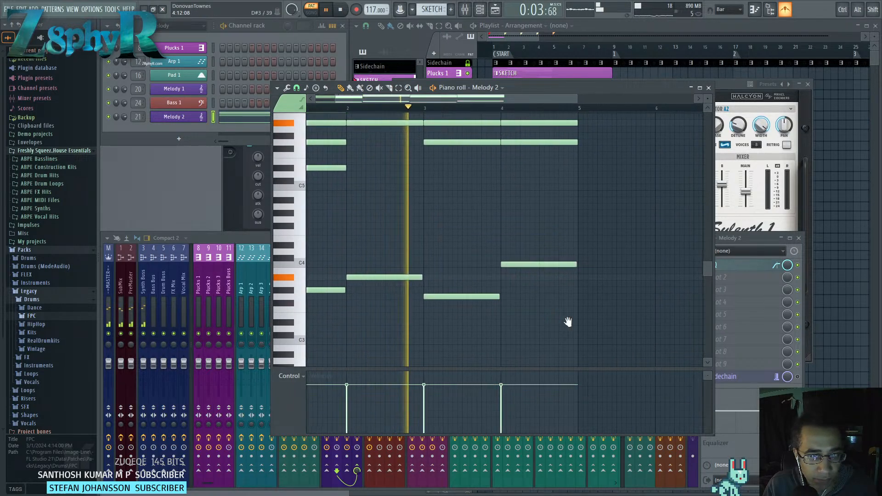
{"action": "scroll", "coordinate": [597, 341], "scroll_direction": "up", "scroll_amount": 6}
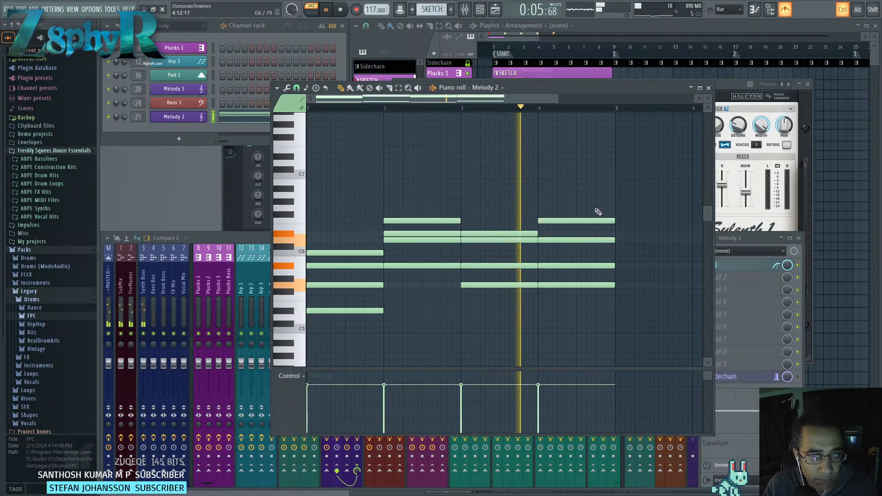
{"action": "left_click_drag", "start_coordinate": [596, 211], "coordinate": [375, 323]}
{"action": "left_click_drag", "start_coordinate": [613, 265], "coordinate": [415, 303]}
{"action": "scroll", "coordinate": [414, 302], "scroll_direction": "down", "scroll_amount": 1}
{"action": "left_click_drag", "start_coordinate": [568, 184], "coordinate": [307, 339]}
{"action": "left_click_drag", "start_coordinate": [311, 246], "coordinate": [317, 245]}
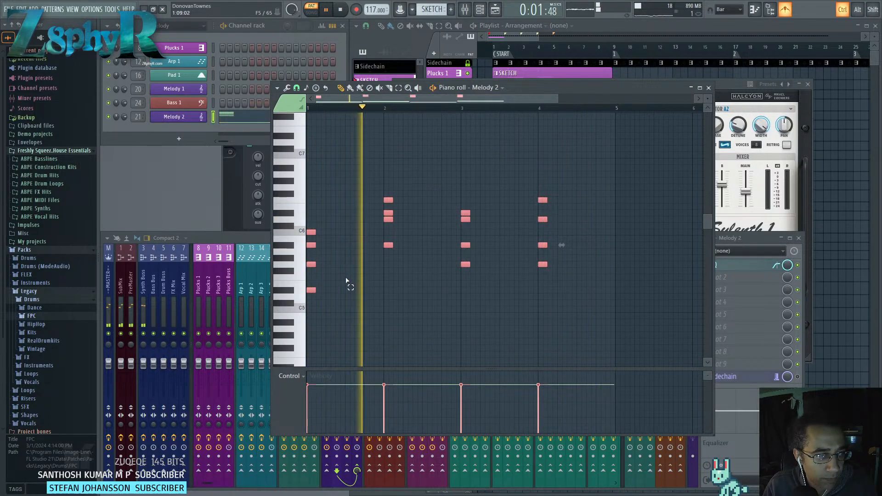
{"action": "left_click", "coordinate": [350, 282], "text": "ctrl"}
Lower the second chord's F6 and D6, the third chord's D#6 and the fourth chord's F6 by one octave.
{"action": "scroll", "coordinate": [374, 290], "scroll_direction": "up", "scroll_amount": 2}
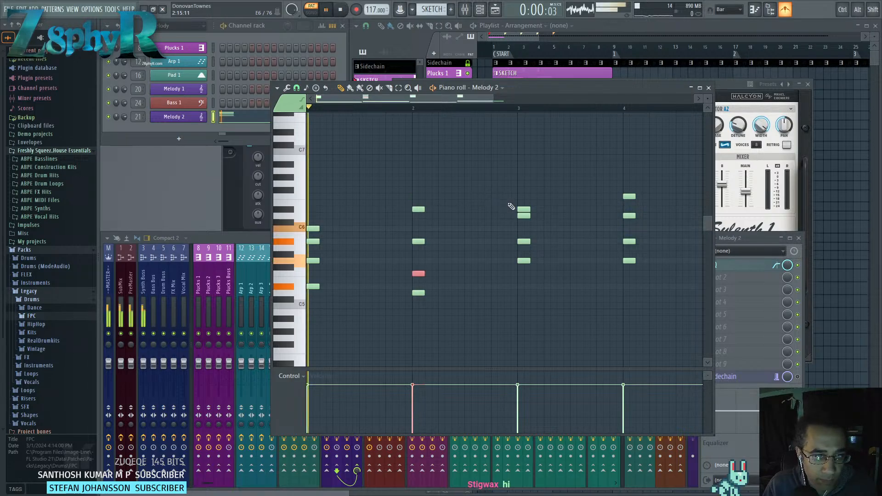
{"action": "left_click", "coordinate": [523, 209], "text": "ctrl"}
{"action": "key", "text": "ctrl+Down"}
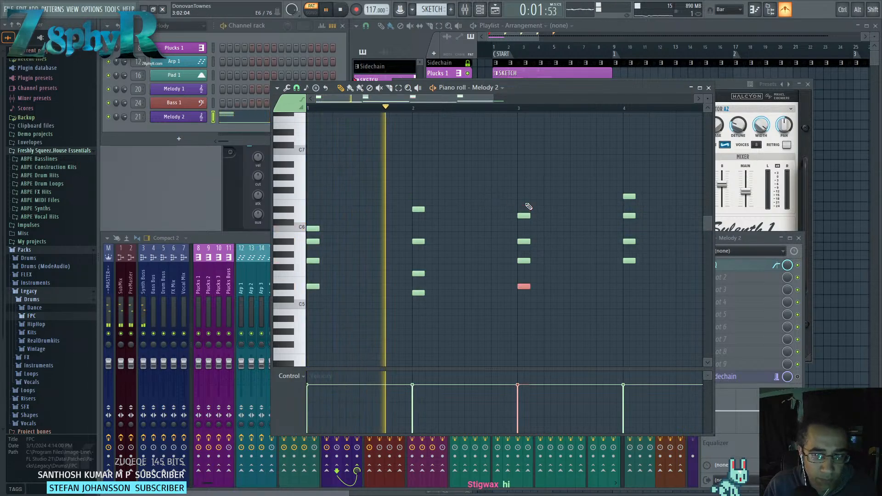
{"action": "left_click", "coordinate": [630, 196], "text": "ctrl"}
{"action": "key", "text": "ctrl+Down"}
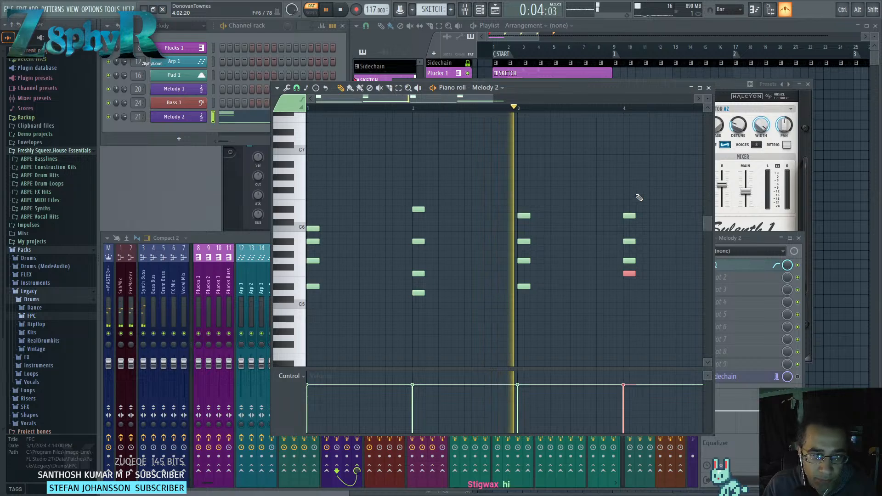
Add a chord of A#4, D#5, F5 and A#5 on beat three of bar 4, lasting half a bar.
{"action": "left_click_drag", "start_coordinate": [603, 200], "coordinate": [544, 205]}
{"action": "left_click", "coordinate": [614, 226], "text": "ctrl"}
{"action": "scroll", "coordinate": [528, 327], "scroll_direction": "down", "scroll_amount": 2}
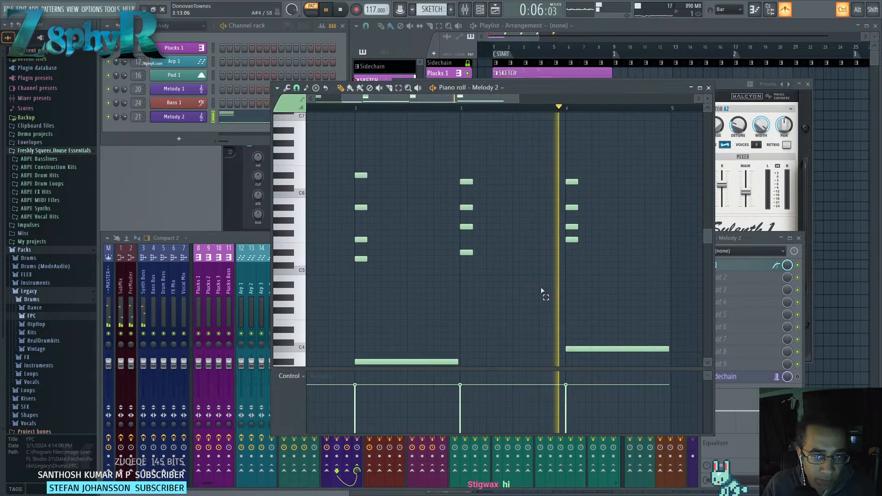
{"action": "left_click_drag", "start_coordinate": [545, 261], "coordinate": [478, 277]}
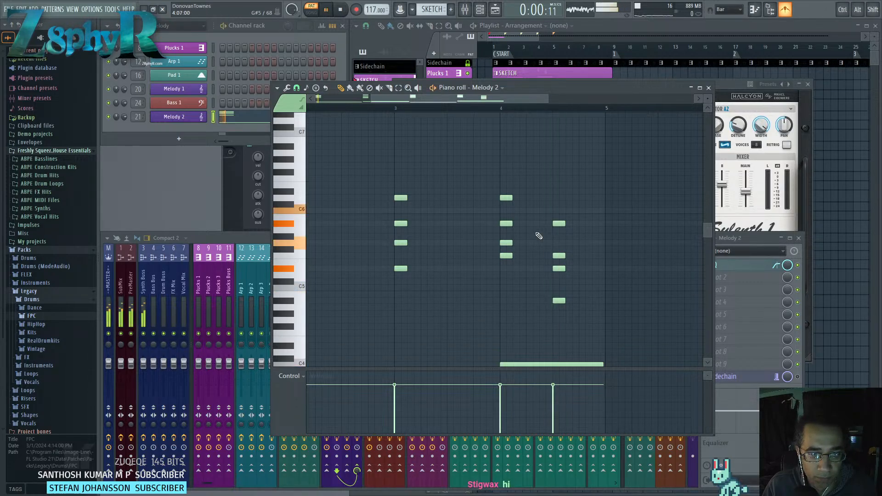
{"action": "left_click_drag", "start_coordinate": [529, 188], "coordinate": [580, 310]}
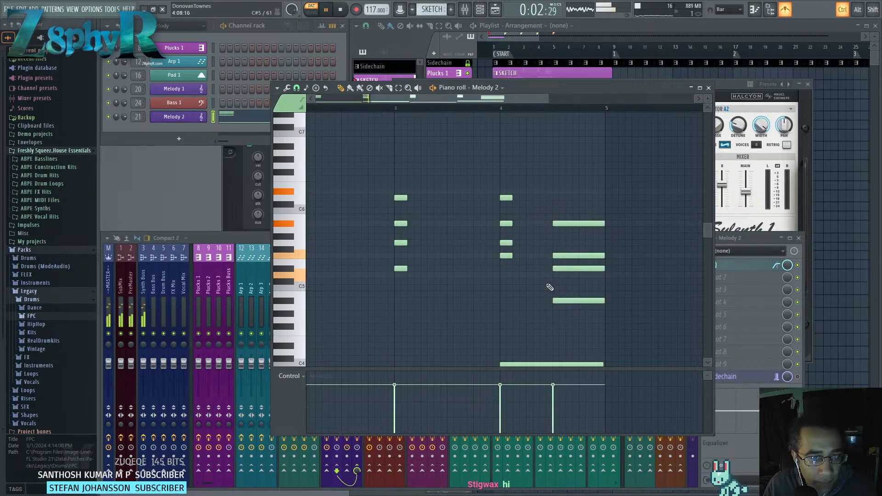
Lengthen the four chords at the start of bars 1 to 4 to half a bar each.
{"action": "scroll", "coordinate": [550, 287], "scroll_direction": "down", "scroll_amount": 2}
{"action": "left_click_drag", "start_coordinate": [520, 139], "coordinate": [351, 231]}
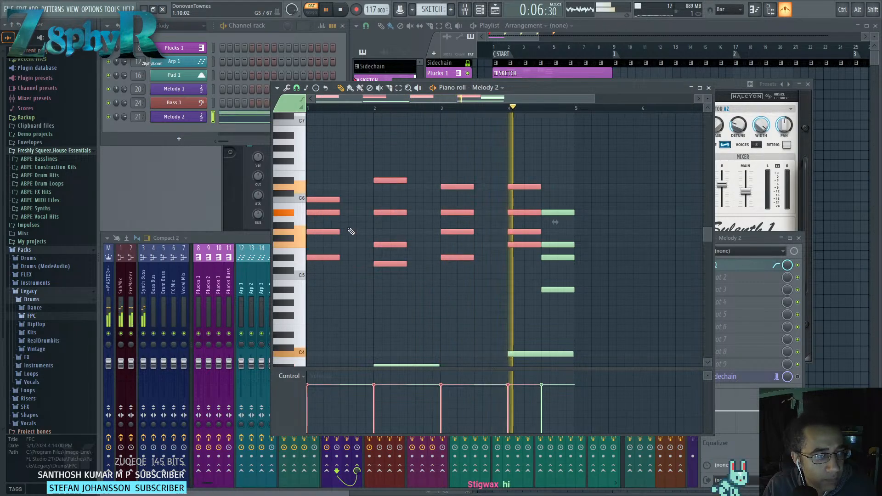
{"action": "left_click", "coordinate": [451, 161]}
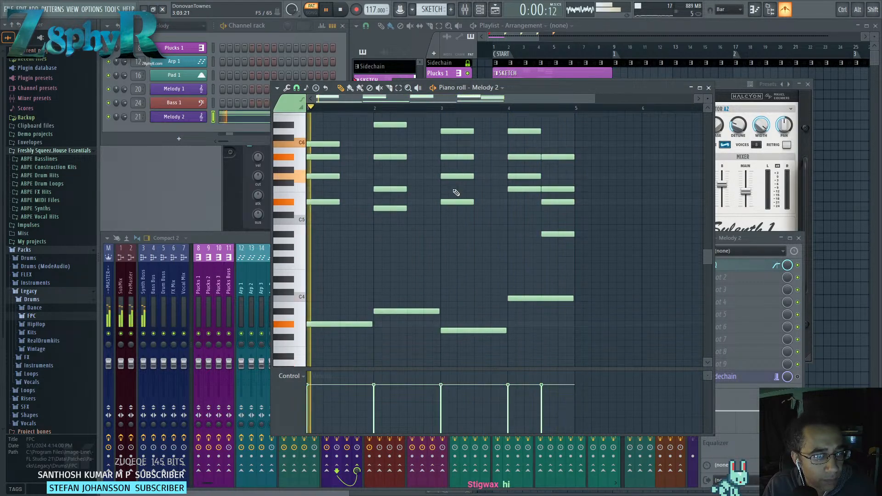
{"action": "scroll", "coordinate": [460, 169], "scroll_direction": "down", "scroll_amount": 3}
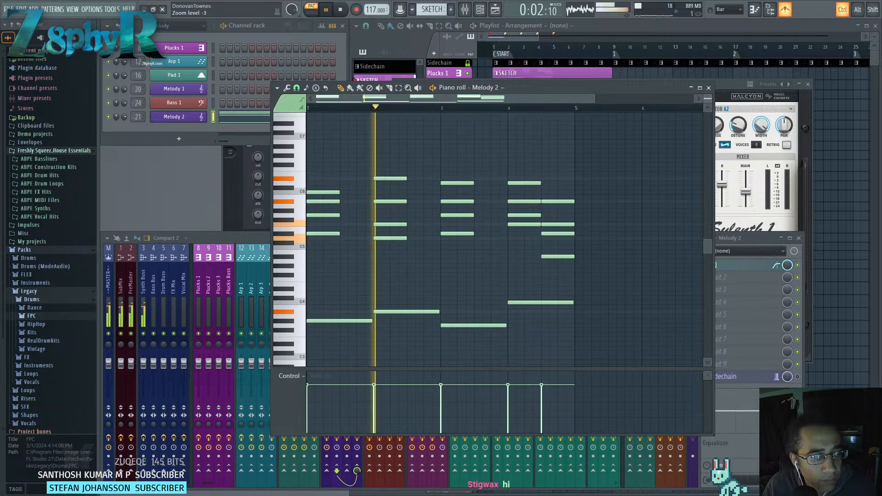
Duplicate the whole four-bar progression with its bass notes into bars 5 to 8.
{"action": "left_click_drag", "start_coordinate": [581, 163], "coordinate": [318, 317]}
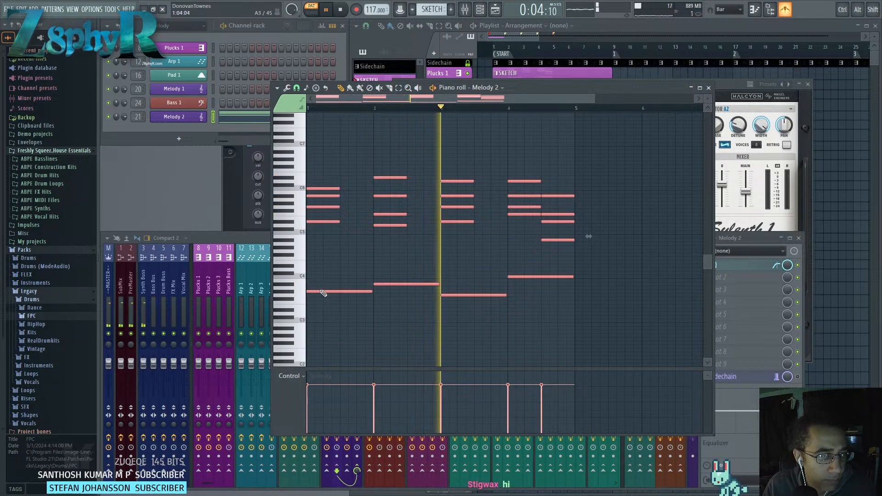
{"action": "key", "text": "ctrl+b"}
{"action": "left_click", "coordinate": [579, 331]}
{"action": "left_click_drag", "start_coordinate": [694, 311], "coordinate": [528, 317]}
{"action": "mouse_move", "coordinate": [393, 262]}
{"action": "left_mouse_down"}
{"action": "mouse_move", "coordinate": [491, 274]}
{"action": "mouse_move", "coordinate": [492, 202]}
{"action": "left_mouse_up"}
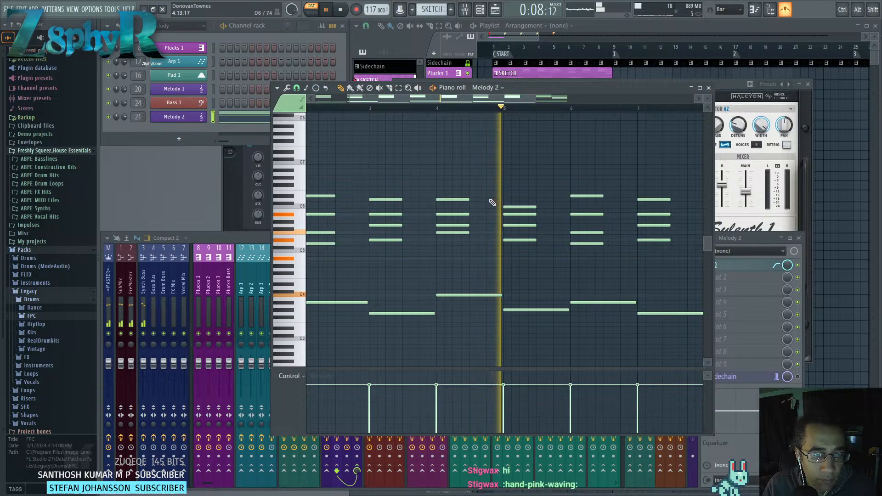
{"action": "mouse_move", "coordinate": [400, 283]}
{"action": "left_mouse_down"}
{"action": "mouse_move", "coordinate": [465, 291]}
{"action": "mouse_move", "coordinate": [190, 273]}
{"action": "left_mouse_up"}
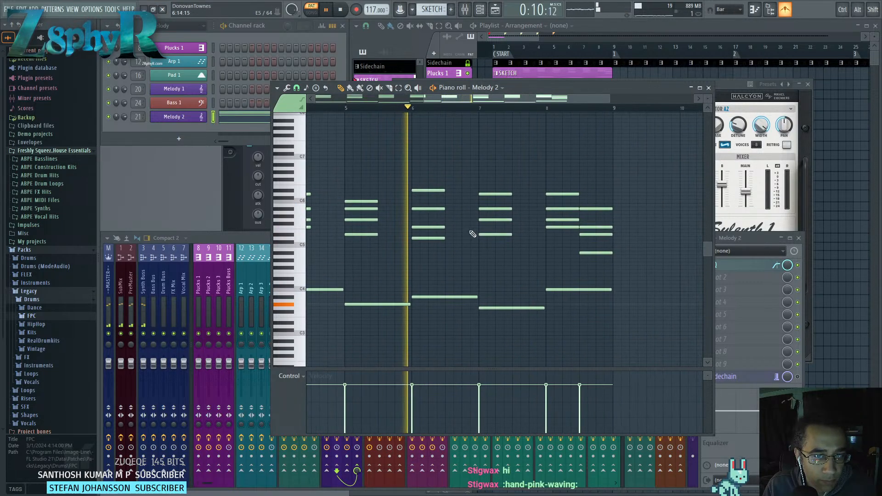
Raise the bar 7 chord's D#5 by one octave, and add a half-bar D#4 on beat two of bar 5.
{"action": "left_click", "coordinate": [503, 235], "text": "ctrl"}
{"action": "key", "text": "ctrl+Up"}
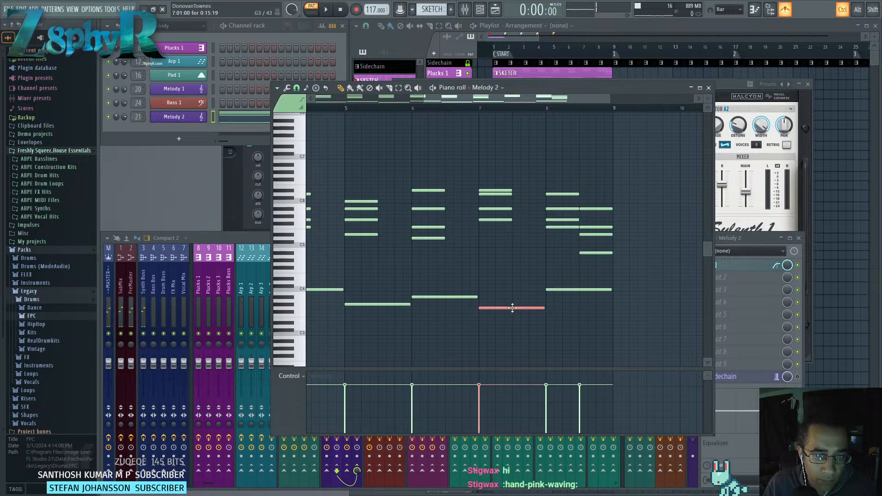
{"action": "left_click_drag", "start_coordinate": [503, 281], "coordinate": [647, 287]}
{"action": "left_click", "coordinate": [492, 275], "text": "ctrl"}
{"action": "left_click", "coordinate": [592, 285]}
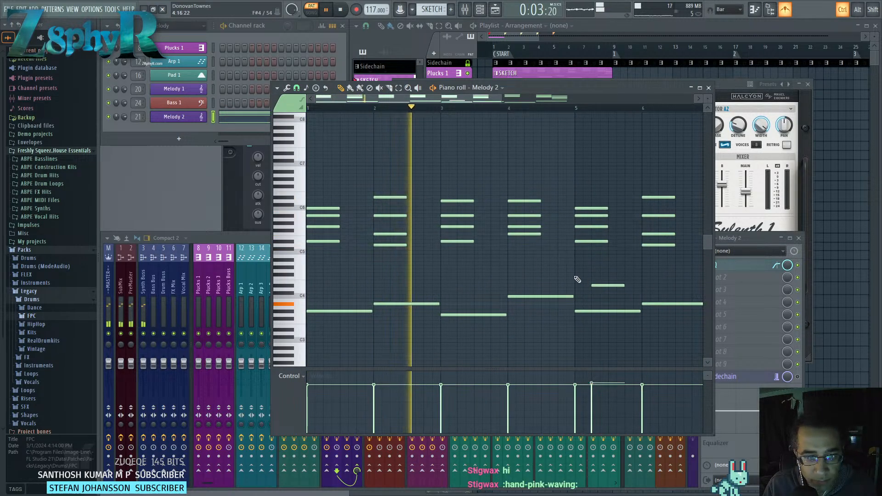
Randomize the note velocities across the pattern with the piano roll randomizer, cycling through several seeds.
{"action": "mouse_move", "coordinate": [498, 258]}
{"action": "left_mouse_down"}
{"action": "mouse_move", "coordinate": [454, 262]}
{"action": "mouse_move", "coordinate": [465, 243]}
{"action": "mouse_move", "coordinate": [482, 256]}
{"action": "left_mouse_up"}
{"action": "left_click", "coordinate": [454, 261], "text": "ctrl"}
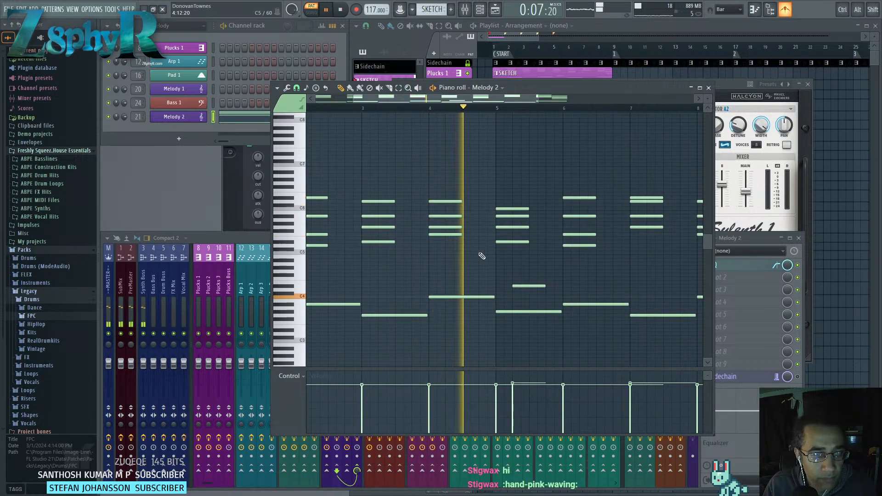
{"action": "key", "text": "alt+r"}
{"action": "left_click", "coordinate": [385, 165]}
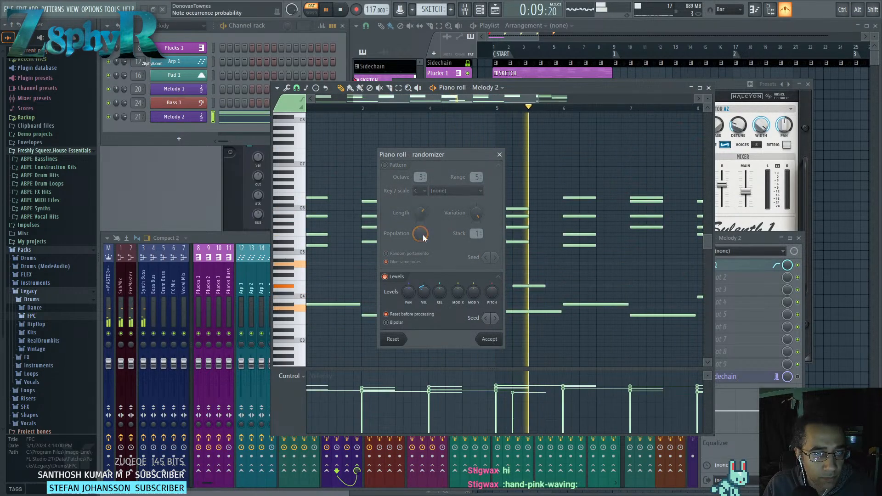
{"action": "left_click_drag", "start_coordinate": [424, 291], "coordinate": [423, 295]}
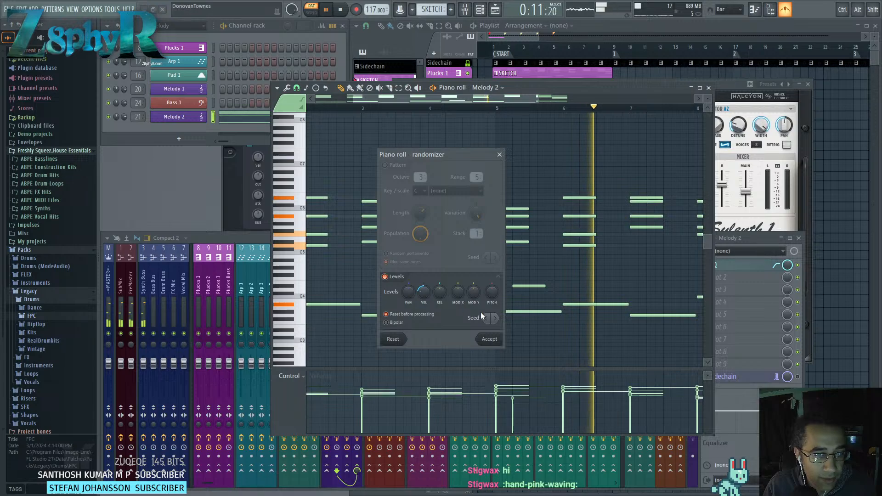
{"action": "left_click", "coordinate": [494, 318]}
{"action": "left_click", "coordinate": [494, 318]}
{"action": "left_click", "coordinate": [494, 318]}
{"action": "left_click", "coordinate": [490, 338]}
Listen through the eight-bar progression and move the D#4 note in bar 5 to beat three.
{"action": "left_click_drag", "start_coordinate": [515, 273], "coordinate": [421, 274]}
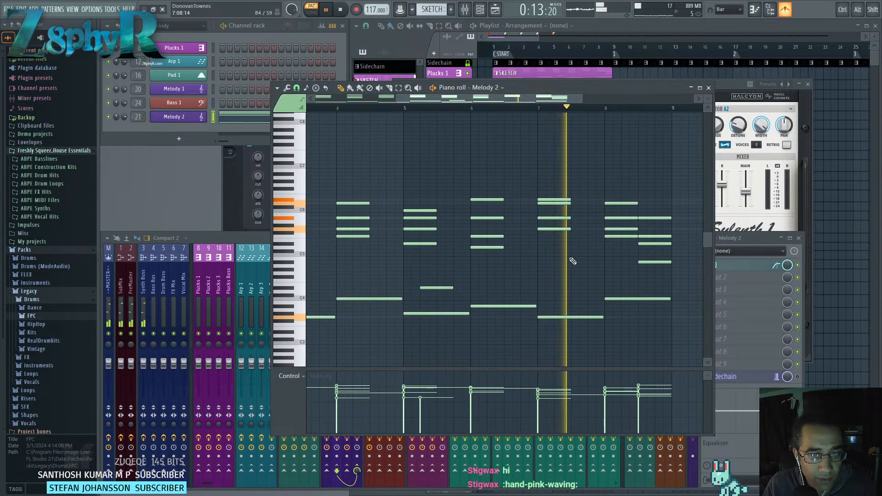
{"action": "left_click_drag", "start_coordinate": [607, 277], "coordinate": [492, 288]}
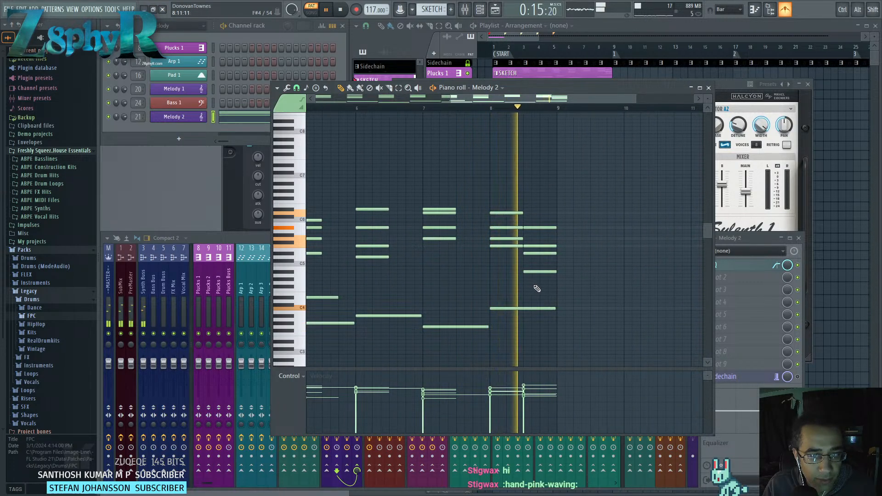
{"action": "left_click_drag", "start_coordinate": [543, 280], "coordinate": [578, 278]}
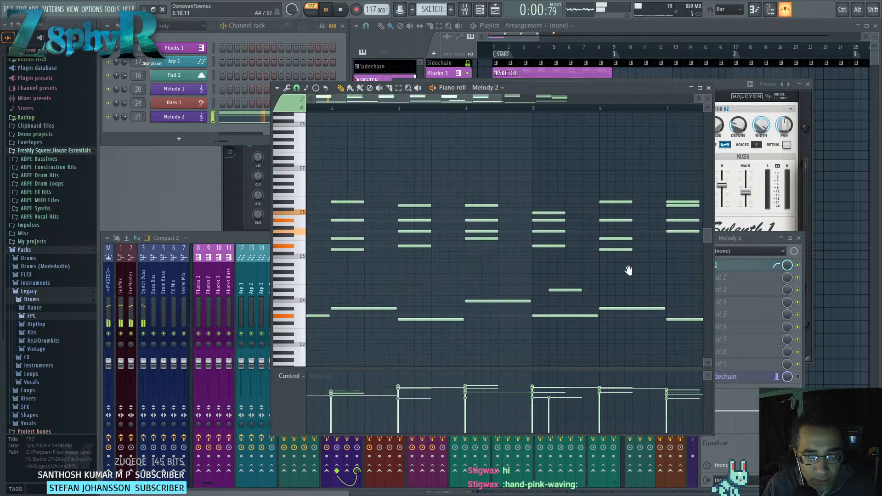
{"action": "key", "text": "space"}
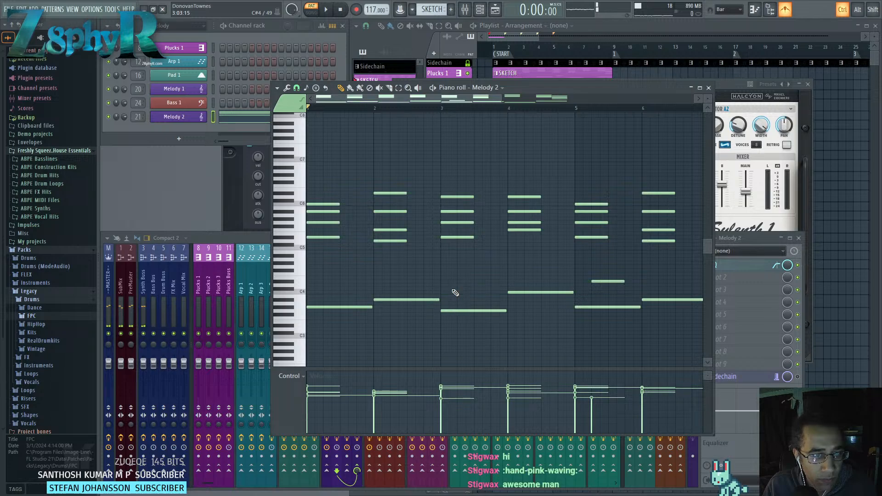
{"action": "scroll", "coordinate": [452, 284], "scroll_direction": "down", "scroll_amount": 3, "text": "ctrl"}
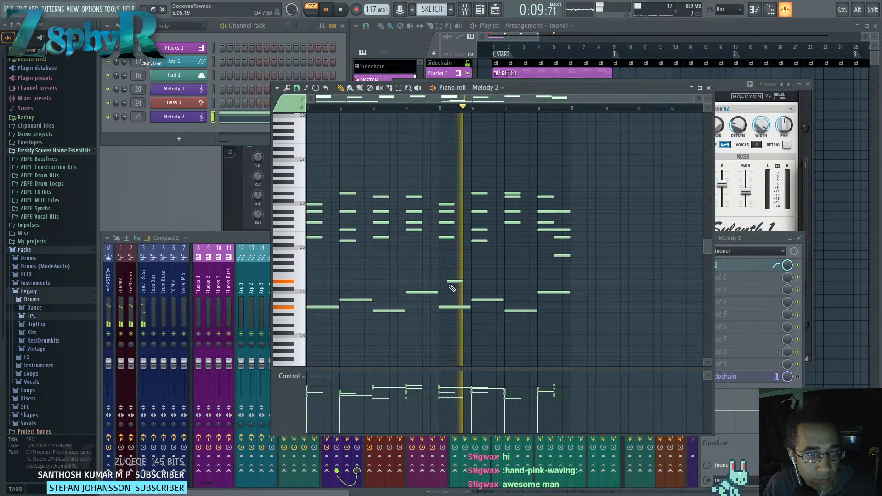
{"action": "scroll", "coordinate": [449, 282], "scroll_direction": "up", "scroll_amount": 2}
{"action": "left_click_drag", "start_coordinate": [459, 281], "coordinate": [472, 281]}
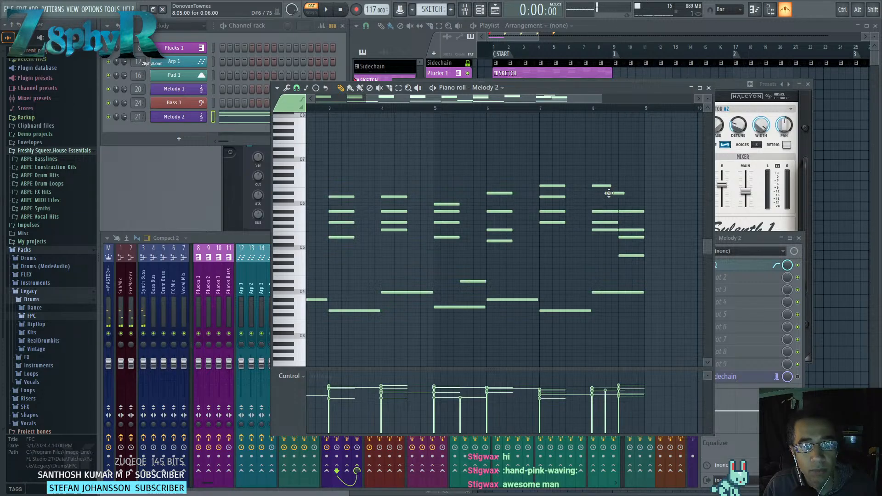
Raise bar 7's top note to F6, give bar 8 the descending top notes F6, D#6 and D6, and play the pattern.
{"action": "scroll", "coordinate": [613, 193], "scroll_direction": "up", "scroll_amount": 2}
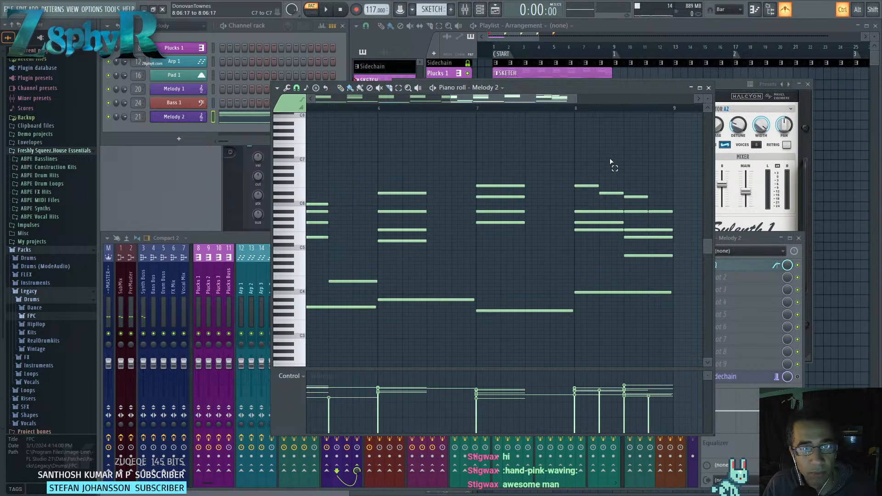
{"action": "scroll", "coordinate": [489, 205], "scroll_direction": "down", "scroll_amount": 3}
{"action": "scroll", "coordinate": [418, 287], "scroll_direction": "up", "scroll_amount": 3}
{"action": "left_click_drag", "start_coordinate": [451, 285], "coordinate": [620, 290]}
{"action": "scroll", "coordinate": [476, 280], "scroll_direction": "down", "scroll_amount": 3}
{"action": "left_click_drag", "start_coordinate": [549, 315], "coordinate": [546, 304]}
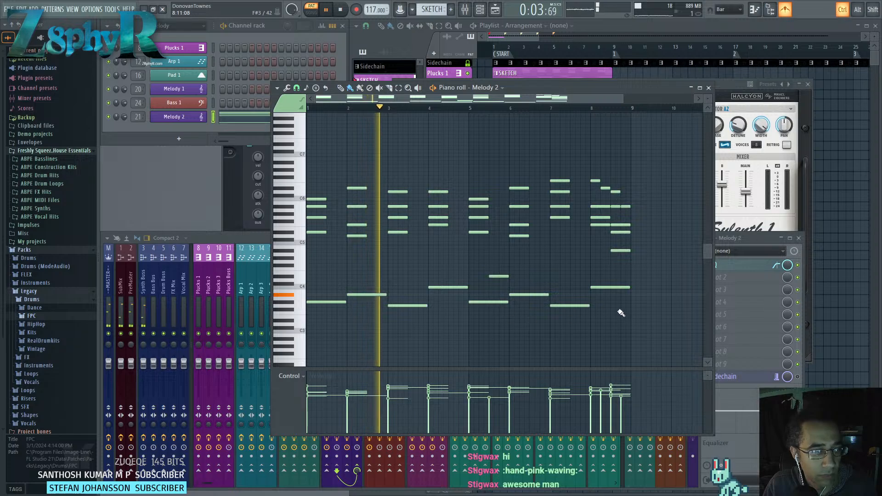
Duplicate all eight bars of notes into bars 9 to 16.
{"action": "key", "text": "ctrl+a"}
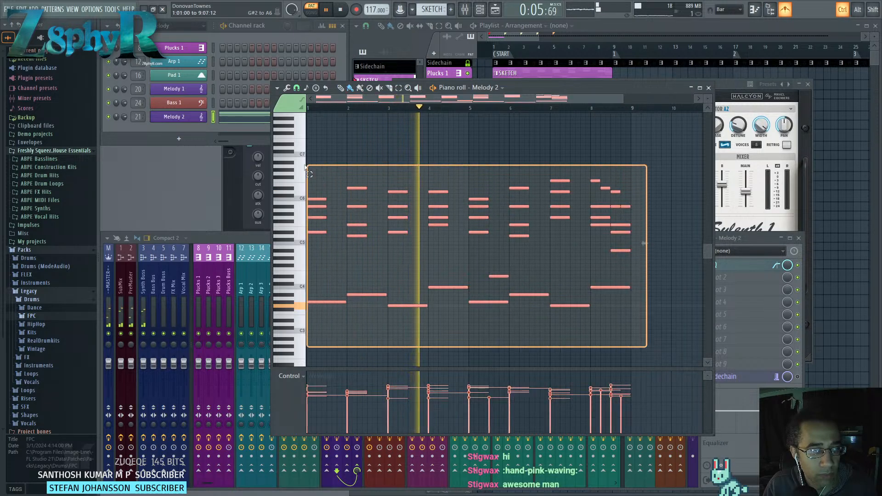
{"action": "left_click_drag", "start_coordinate": [332, 302], "coordinate": [573, 297]}
{"action": "key", "text": "ctrl+d"}
Change the bass of bars 10 and 11 to G3 and C4, and bar 10's top note to C6 with a half-bar A#5 on beat three.
{"action": "left_click", "coordinate": [586, 312]}
{"action": "left_click_drag", "start_coordinate": [531, 278], "coordinate": [460, 259]}
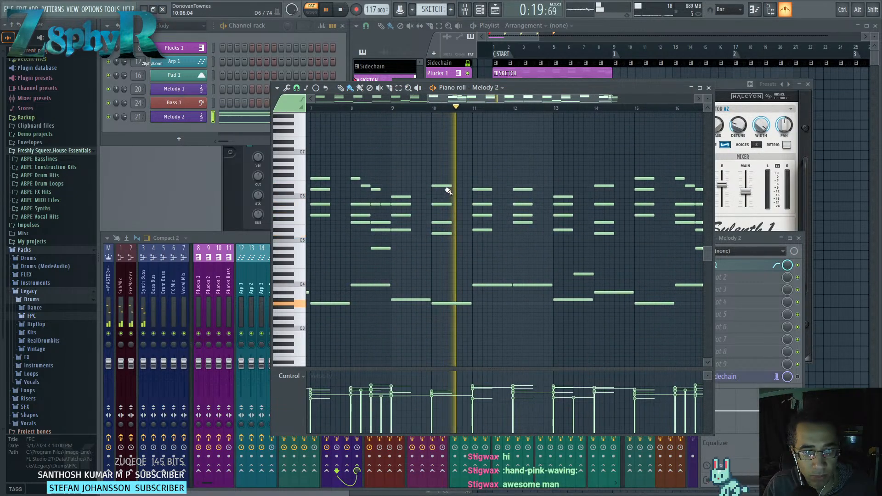
{"action": "scroll", "coordinate": [445, 185], "scroll_direction": "up", "scroll_amount": 2}
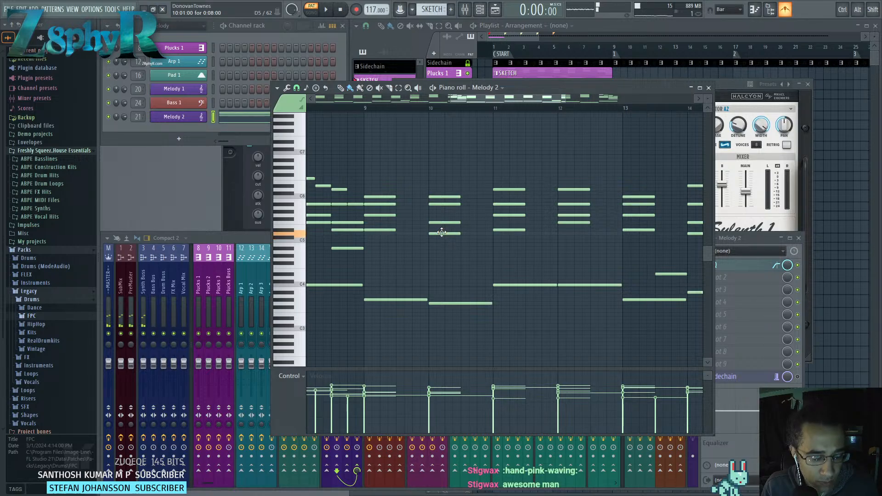
{"action": "key", "text": "space"}
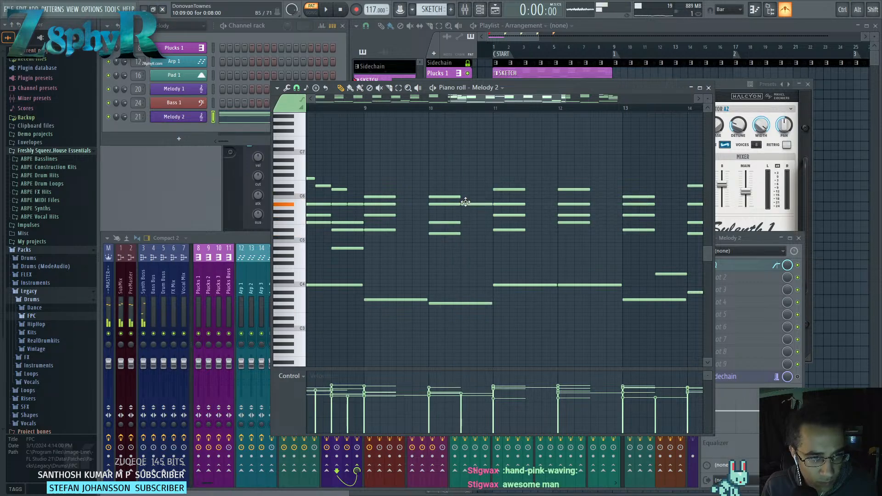
Revoice bar 11's chord as C5, D#5, G5 and A#5, and add a half-bar D#5, A#5, D6, F6 chord on beat three of bar 12.
{"action": "left_click_drag", "start_coordinate": [446, 208], "coordinate": [506, 209], "text": "alt"}
{"action": "left_click", "coordinate": [507, 228], "text": "alt"}
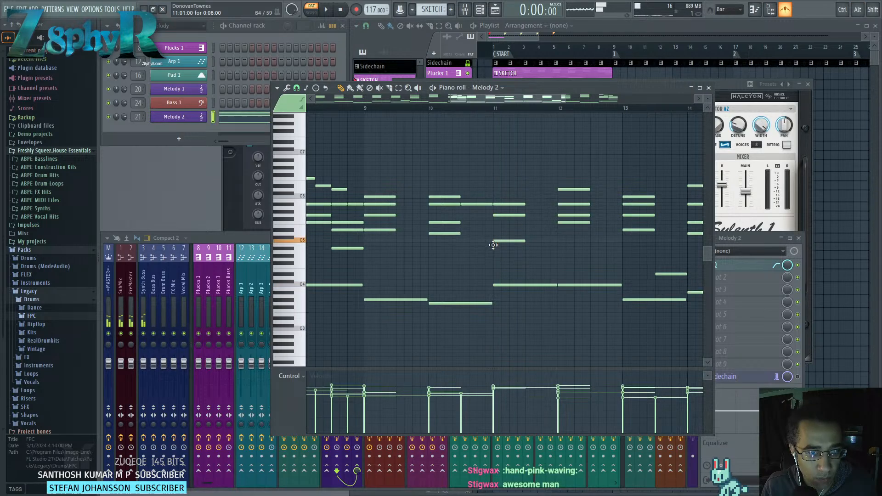
{"action": "left_click_drag", "start_coordinate": [493, 229], "coordinate": [541, 210], "text": "alt"}
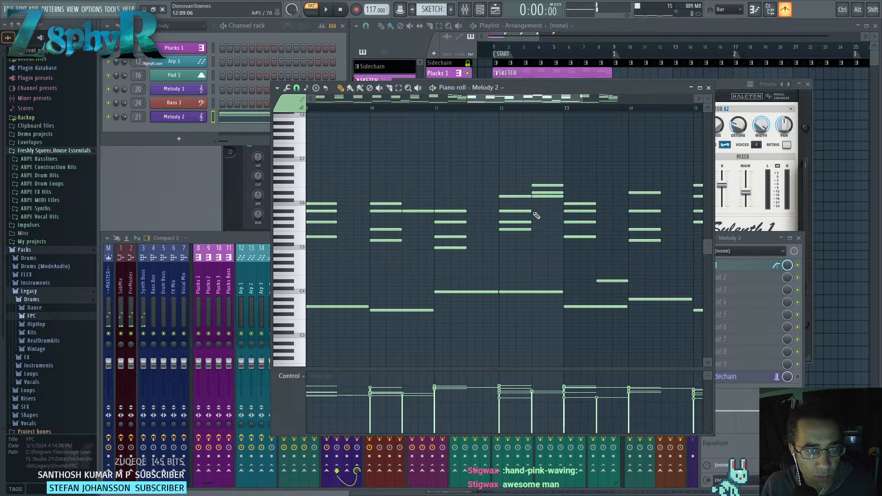
{"action": "left_click_drag", "start_coordinate": [533, 222], "coordinate": [560, 221], "text": "alt"}
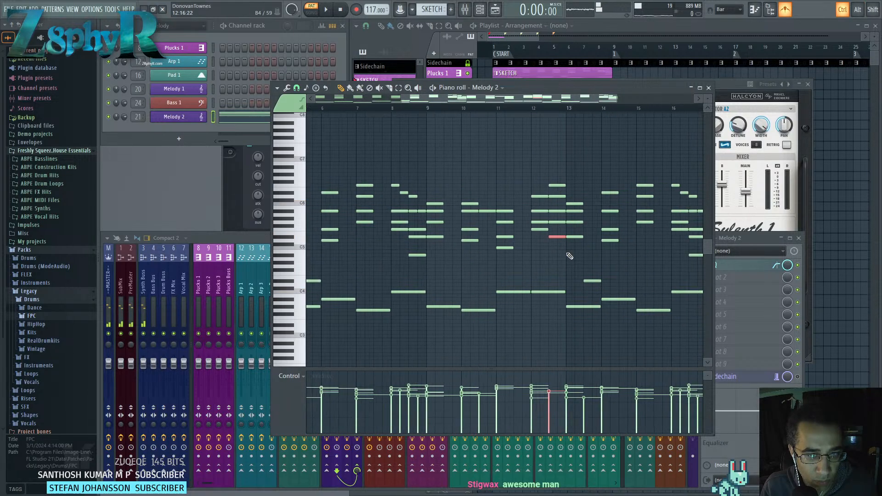
Replace the notes in bars 13 to 16 with two copies of the notes in bars 11 and 12.
{"action": "scroll", "coordinate": [559, 167], "scroll_direction": "down", "scroll_amount": 5}
{"action": "key", "text": "space"}
{"action": "left_click_drag", "start_coordinate": [557, 162], "coordinate": [668, 311], "text": "ctrl"}
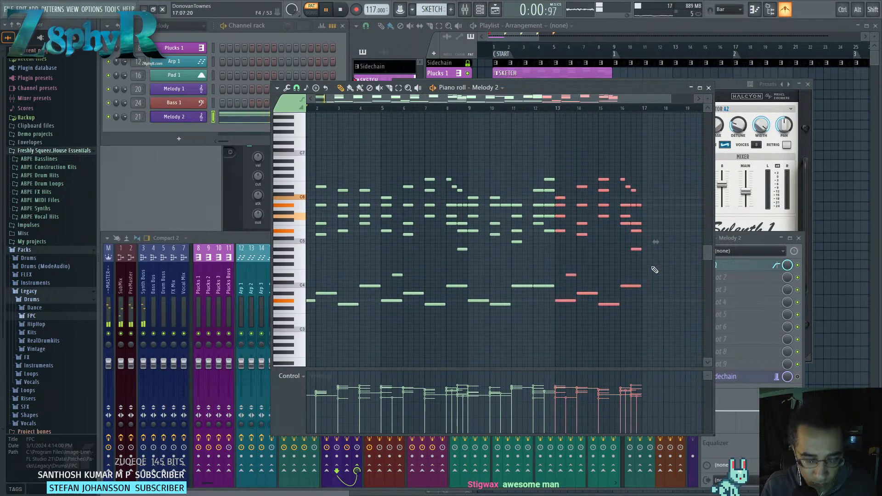
{"action": "key", "text": "Delete"}
{"action": "left_click_drag", "start_coordinate": [573, 160], "coordinate": [513, 304], "text": "ctrl"}
{"action": "key", "text": "ctrl+b"}
{"action": "key", "text": "ctrl+b"}
{"action": "left_click", "coordinate": [597, 312], "text": "ctrl"}
{"action": "scroll", "coordinate": [528, 317], "scroll_direction": "down", "scroll_amount": 2}
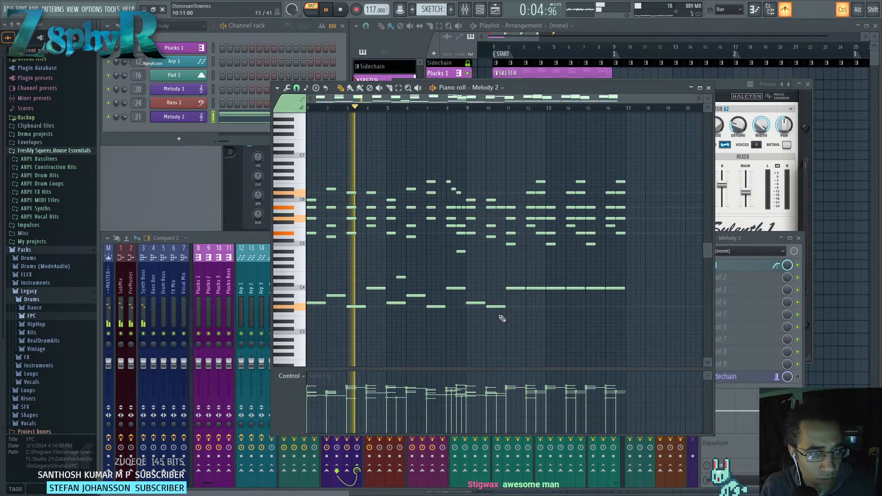
Shorten the D#4 note in the second half of bar 5 to one beat.
{"action": "scroll", "coordinate": [502, 319], "scroll_direction": "down", "scroll_amount": 1}
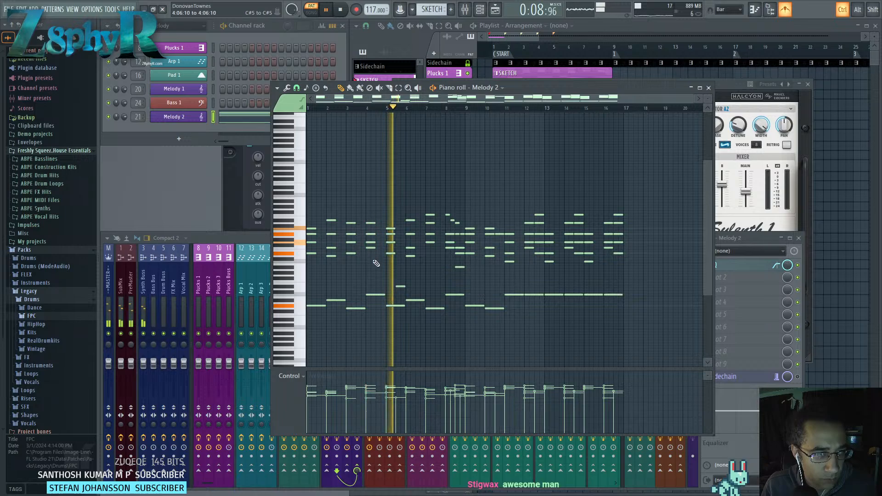
{"action": "scroll", "coordinate": [404, 280], "scroll_direction": "up", "scroll_amount": 4}
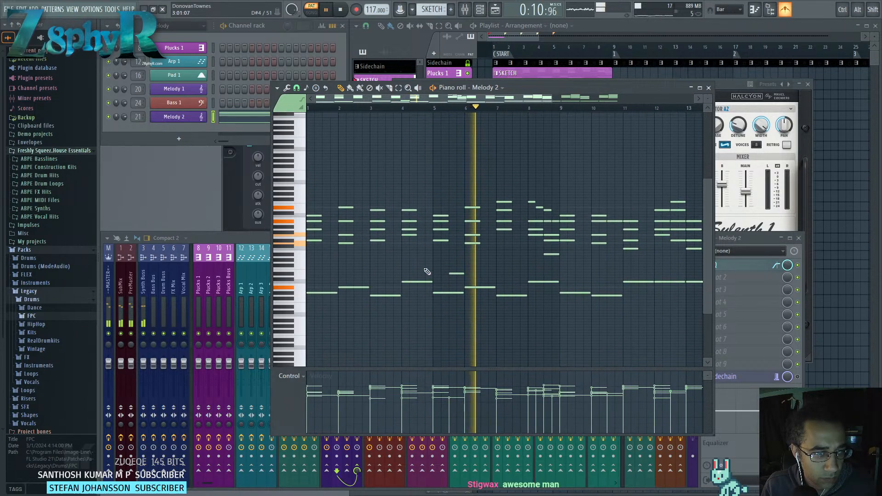
{"action": "left_click_drag", "start_coordinate": [474, 268], "coordinate": [461, 268]}
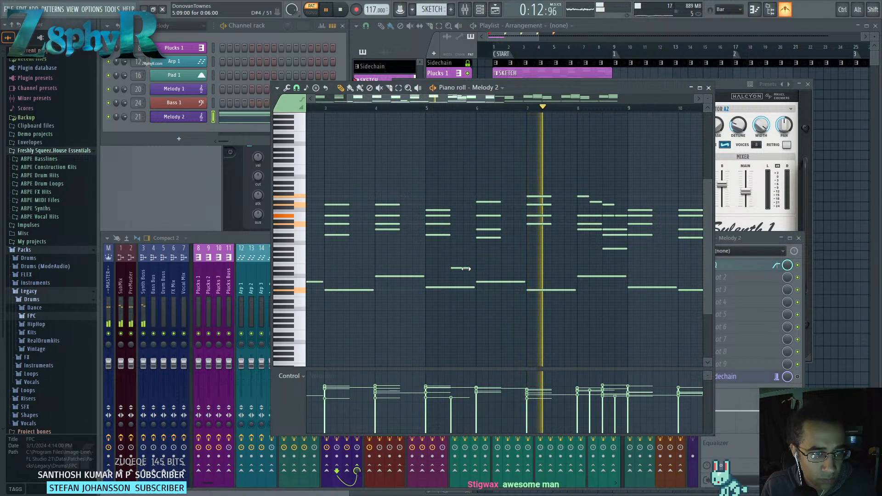
{"action": "scroll", "coordinate": [465, 270], "scroll_direction": "up", "scroll_amount": 2}
{"action": "scroll", "coordinate": [390, 276], "scroll_direction": "right", "scroll_amount": 2}
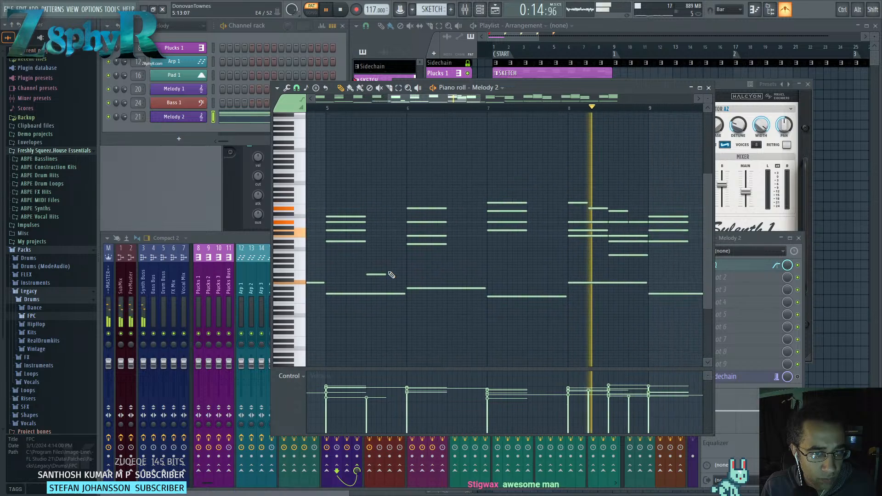
Delete the F6 top note from the chord on beat three of bar 14.
{"action": "left_click_drag", "start_coordinate": [509, 289], "coordinate": [452, 326]}
{"action": "left_click_drag", "start_coordinate": [519, 325], "coordinate": [414, 318]}
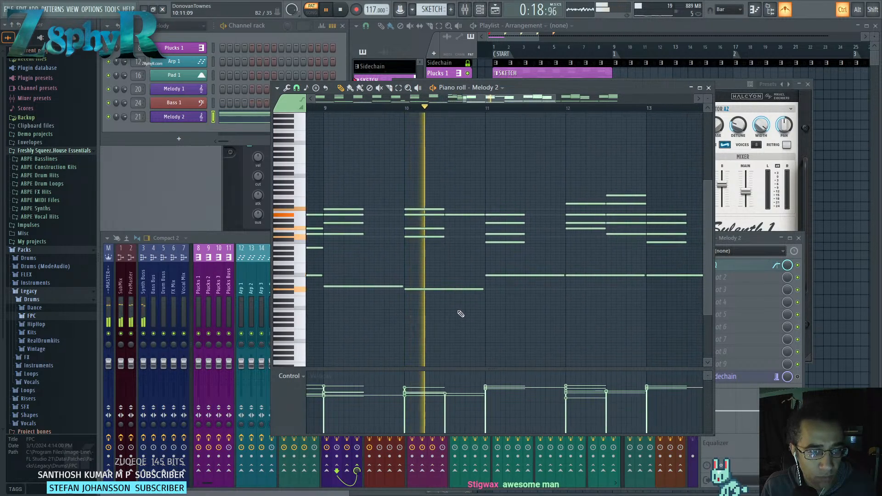
{"action": "scroll", "coordinate": [473, 294], "scroll_direction": "right", "scroll_amount": 1}
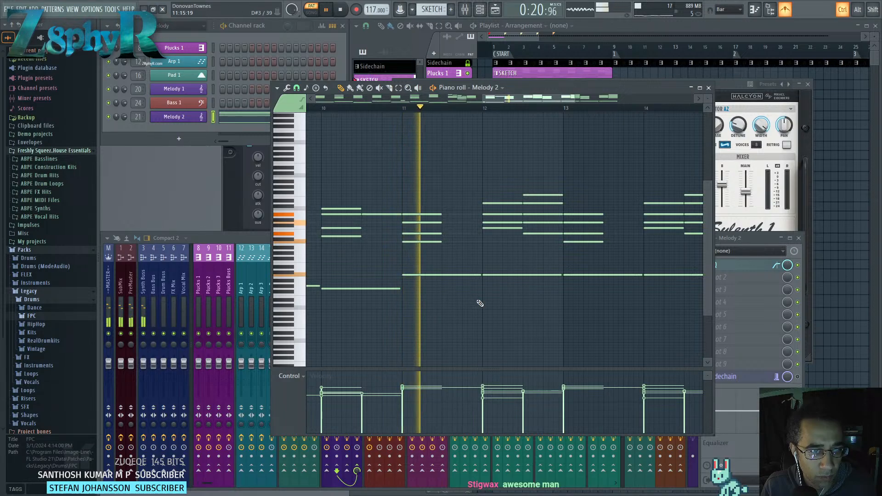
{"action": "scroll", "coordinate": [482, 306], "scroll_direction": "down", "scroll_amount": 2}
{"action": "mouse_move", "coordinate": [483, 302]}
{"action": "left_mouse_down"}
{"action": "mouse_move", "coordinate": [456, 313]}
{"action": "mouse_move", "coordinate": [563, 313]}
{"action": "mouse_move", "coordinate": [481, 315]}
{"action": "left_mouse_up"}
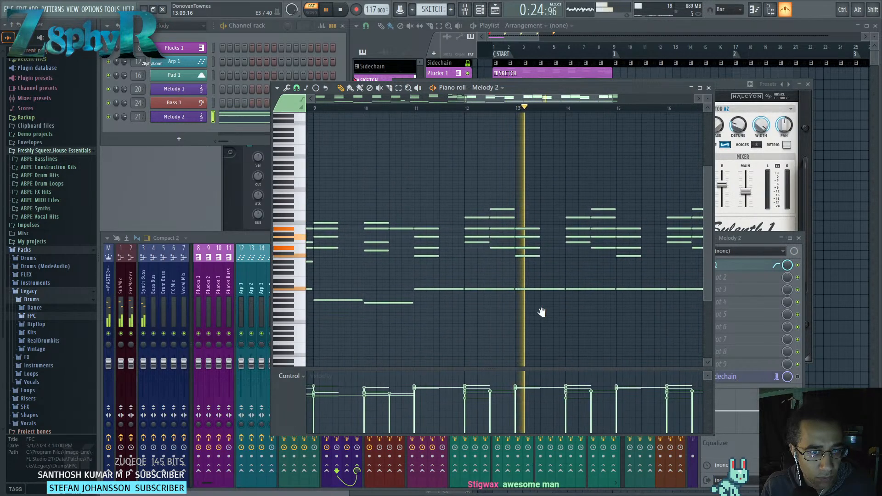
{"action": "left_click_drag", "start_coordinate": [541, 311], "coordinate": [435, 306]}
{"action": "scroll", "coordinate": [453, 256], "scroll_direction": "up", "scroll_amount": 2}
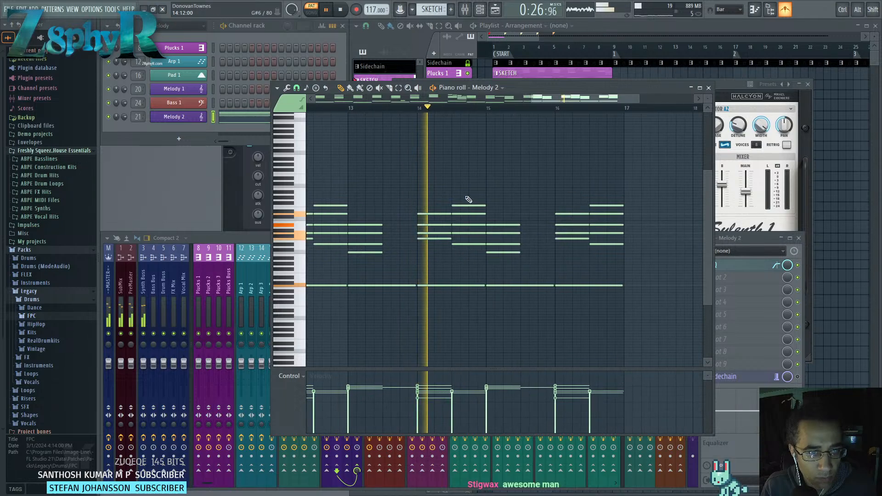
{"action": "right_click", "coordinate": [461, 206]}
{"action": "left_click_drag", "start_coordinate": [545, 216], "coordinate": [466, 226]}
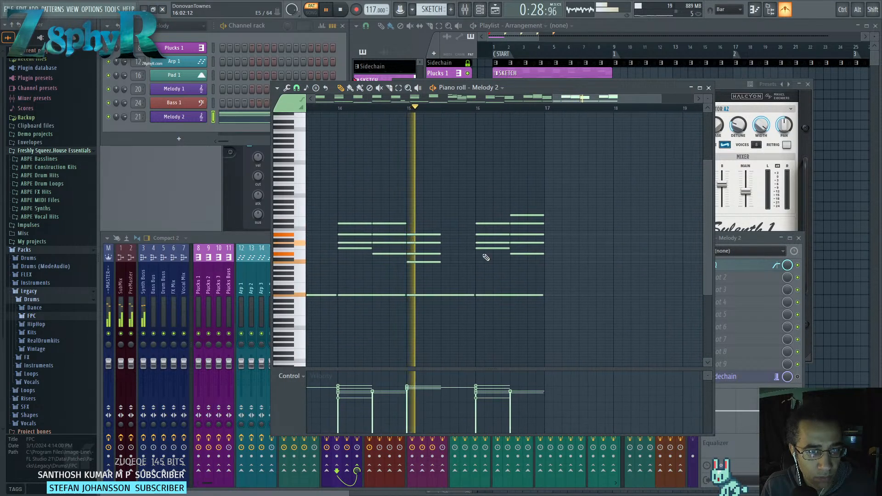
Split bar 16's C4 bass note at beat three, lower its second half to A#3, and play the pattern.
{"action": "key", "text": "c"}
{"action": "left_click_drag", "start_coordinate": [511, 289], "coordinate": [519, 301]}
{"action": "key", "text": "b"}
{"action": "key", "text": "space"}
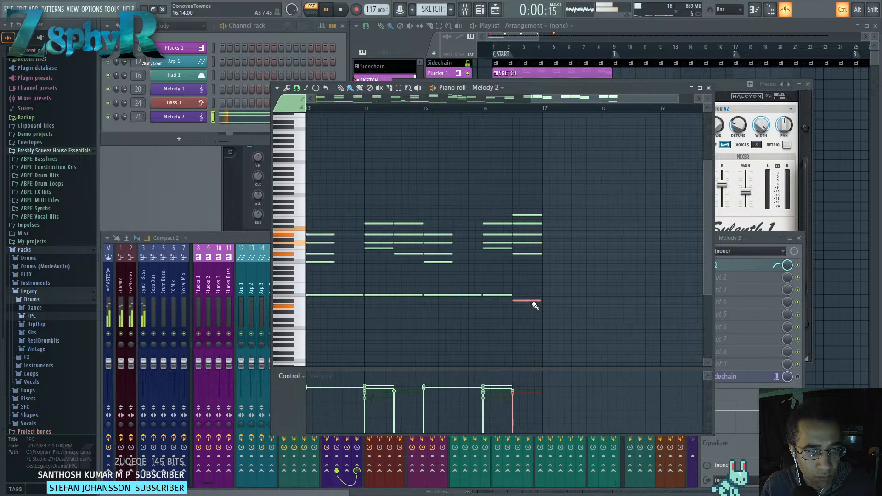
Revoice the half-bar chord on beat three of bar 16 as A#4, D#5, G5 and A#5, and audition it.
{"action": "scroll", "coordinate": [530, 276], "scroll_direction": "left", "scroll_amount": 2}
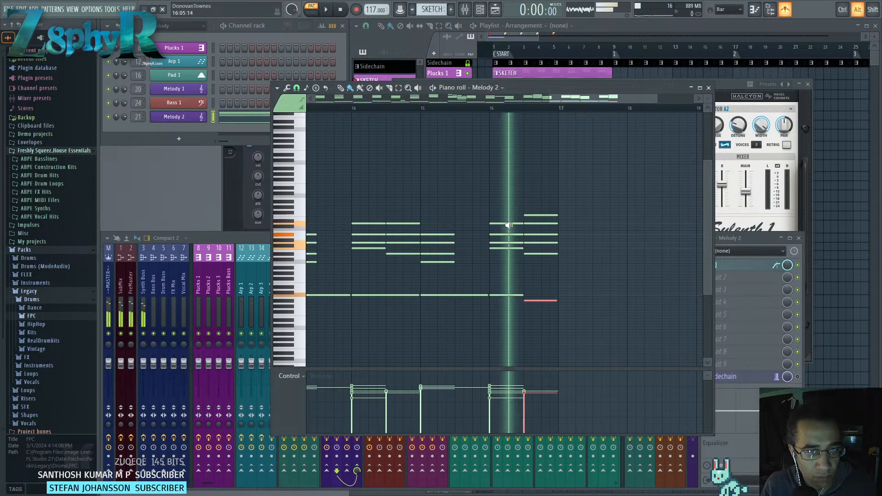
{"action": "right_click", "coordinate": [535, 215]}
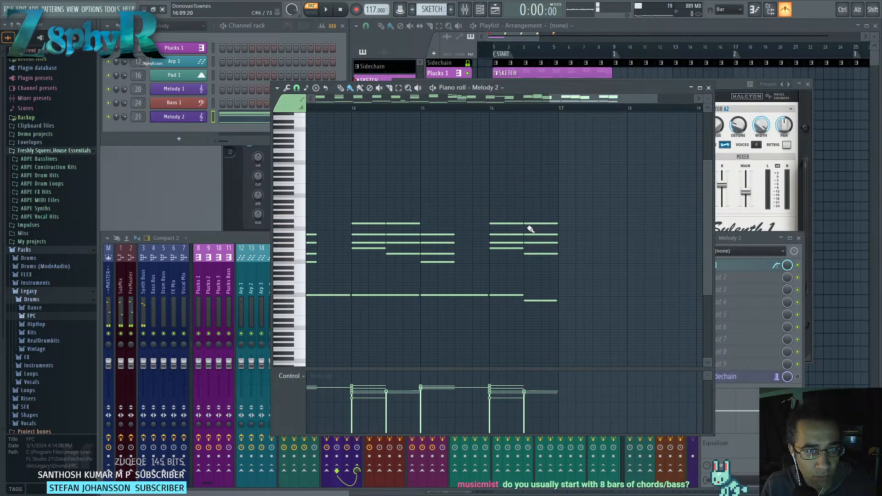
{"action": "scroll", "coordinate": [527, 228], "scroll_direction": "up", "scroll_amount": 3}
{"action": "left_click_drag", "start_coordinate": [536, 204], "coordinate": [533, 234]}
{"action": "left_click", "coordinate": [528, 249]}
{"action": "left_click", "coordinate": [533, 263]}
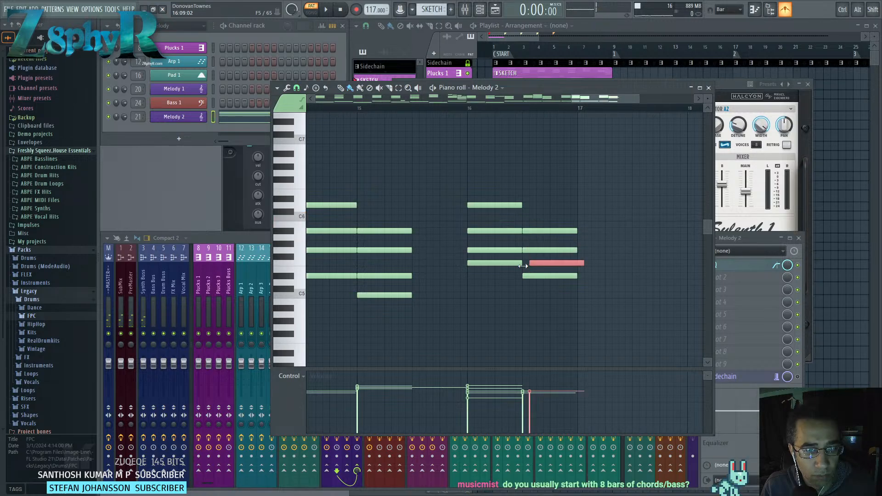
{"action": "right_click", "coordinate": [540, 262]}
{"action": "left_click", "coordinate": [528, 262]}
{"action": "left_click_drag", "start_coordinate": [527, 260], "coordinate": [531, 309]}
{"action": "left_click", "coordinate": [540, 275]}
{"action": "left_click", "coordinate": [500, 274], "text": "alt"}
{"action": "left_click_drag", "start_coordinate": [501, 274], "coordinate": [533, 281]}
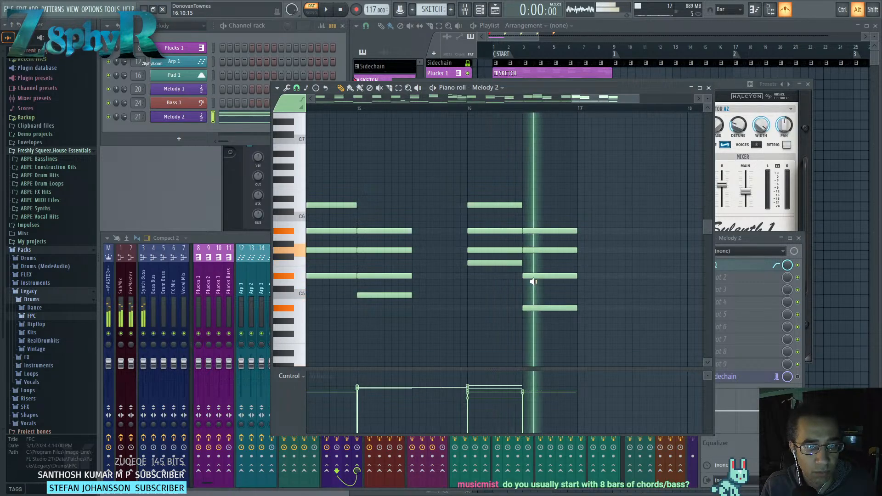
Play the pattern and lengthen bar 4's four chord notes to three beats.
{"action": "scroll", "coordinate": [536, 289], "scroll_direction": "down", "scroll_amount": 5}
{"action": "key", "text": "space"}
{"action": "scroll", "coordinate": [418, 327], "scroll_direction": "down", "scroll_amount": 2}
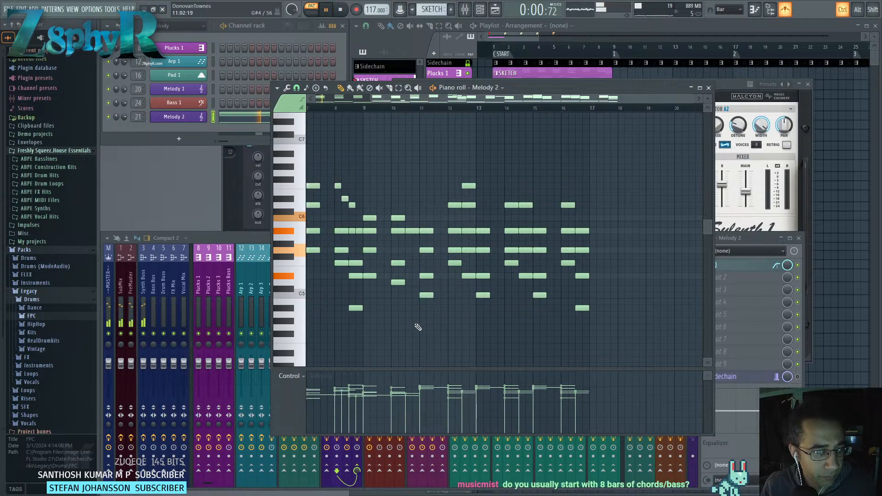
{"action": "scroll", "coordinate": [418, 327], "scroll_direction": "down", "scroll_amount": 1}
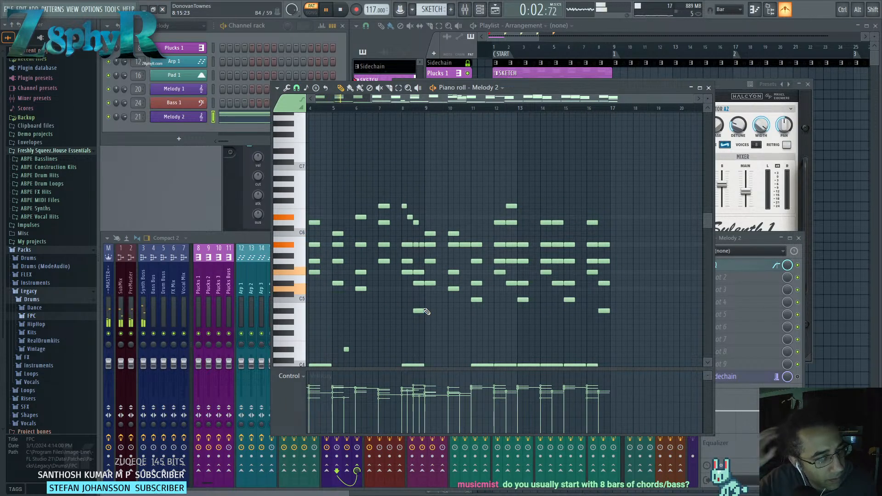
{"action": "scroll", "coordinate": [437, 285], "scroll_direction": "down", "scroll_amount": 5}
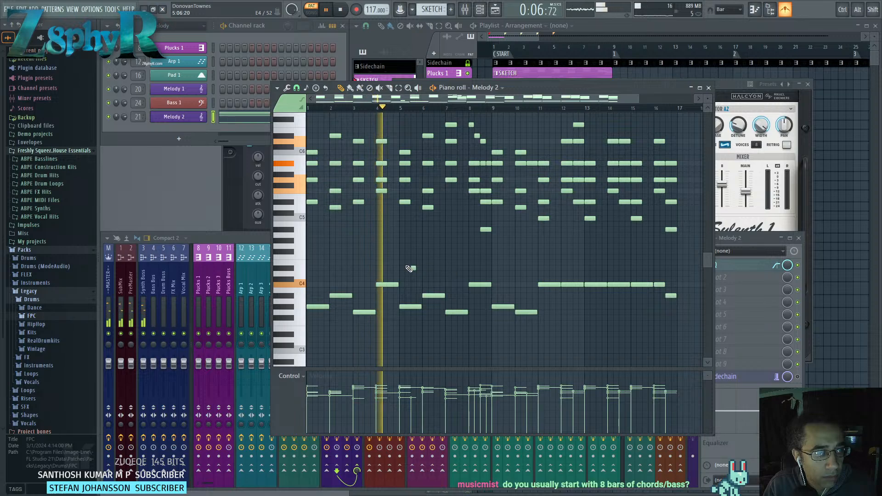
{"action": "left_click_drag", "start_coordinate": [376, 133], "coordinate": [392, 180]}
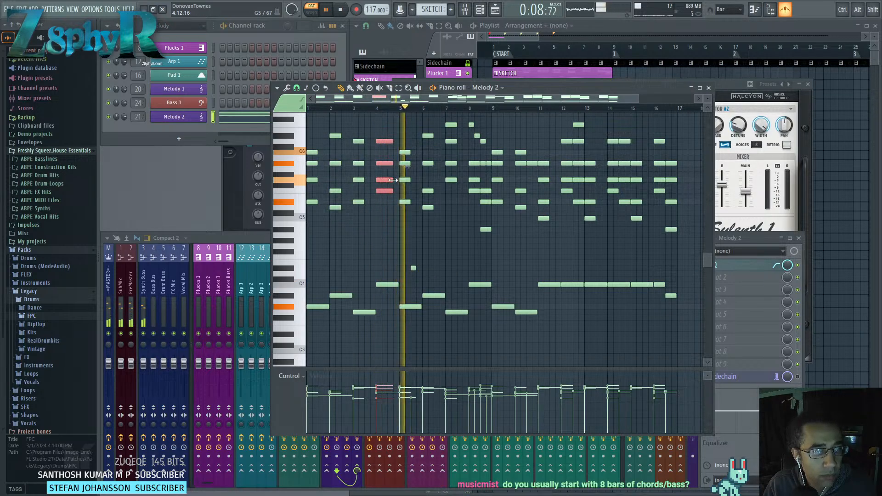
{"action": "scroll", "coordinate": [398, 250], "scroll_direction": "up", "scroll_amount": 3}
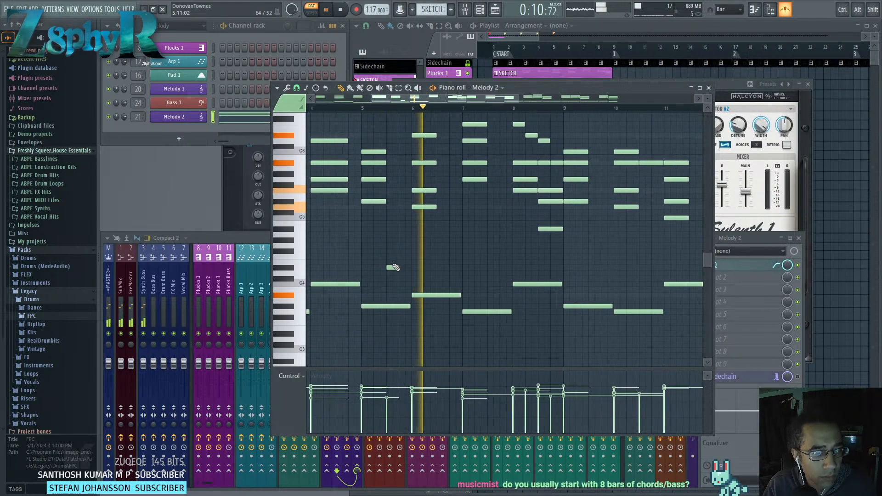
Add a one-beat F4 on beat four of bar 5, and one-beat A#4 and F4 notes on beats three and four of bar 6.
{"action": "key", "text": "space"}
{"action": "left_click_drag", "start_coordinate": [403, 256], "coordinate": [502, 240]}
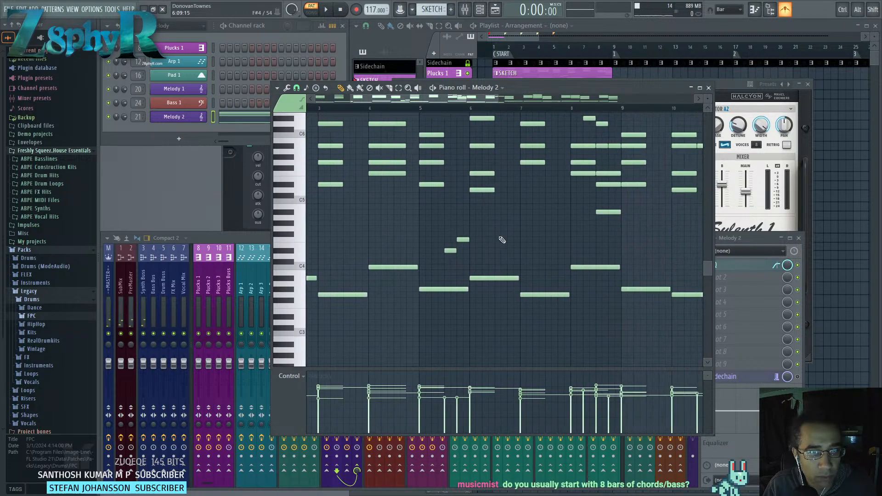
{"action": "left_click", "coordinate": [468, 217]}
{"action": "right_click", "coordinate": [469, 217]}
{"action": "left_click", "coordinate": [468, 214]}
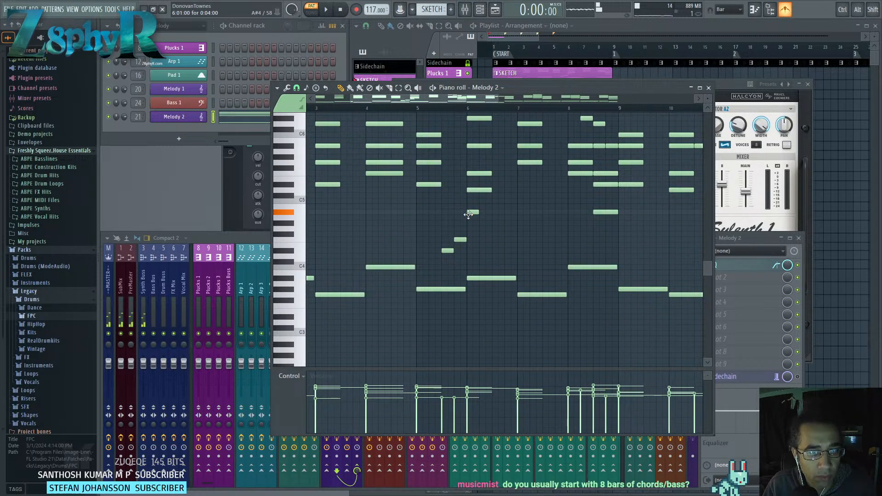
{"action": "left_click_drag", "start_coordinate": [469, 212], "coordinate": [494, 215]}
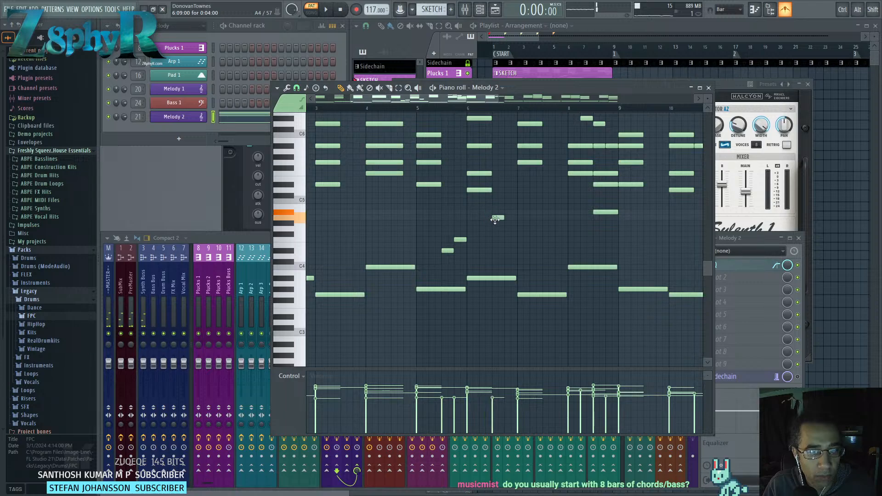
{"action": "left_click", "coordinate": [506, 240]}
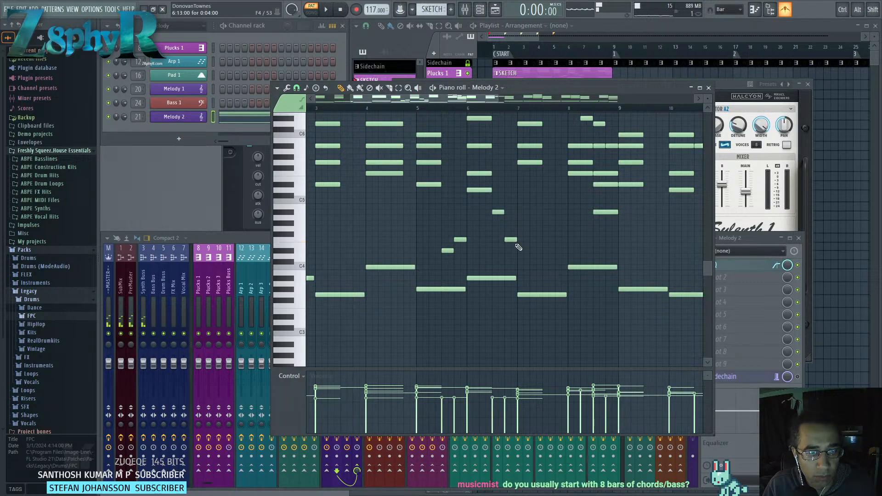
Add one-beat D#4 and F4 notes on beats three and four of bar 7, and play the pattern.
{"action": "left_click", "coordinate": [548, 250]}
{"action": "left_click", "coordinate": [558, 239]}
{"action": "key", "text": "space"}
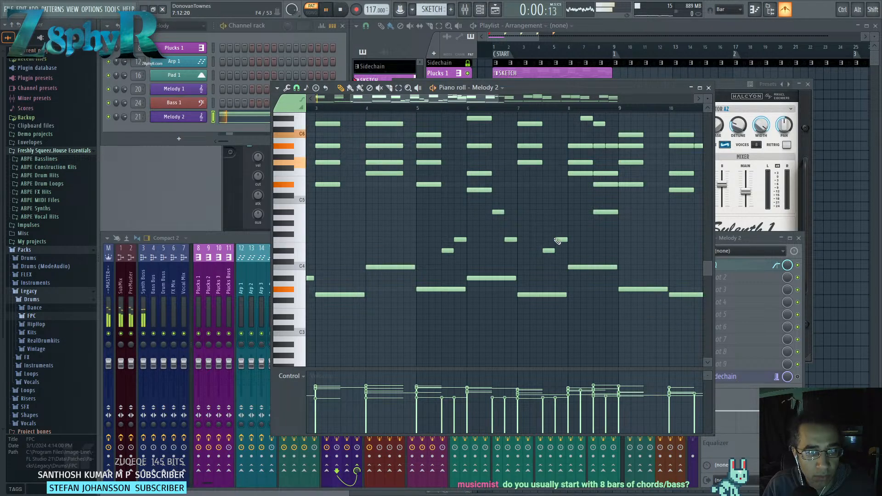
{"action": "key", "text": "space"}
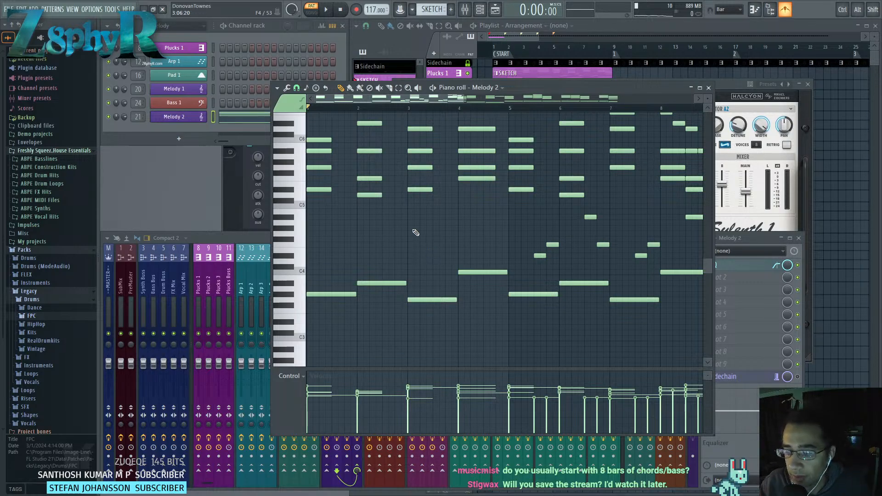
{"action": "left_click_drag", "start_coordinate": [513, 279], "coordinate": [503, 237]}
{"action": "left_click_drag", "start_coordinate": [600, 246], "coordinate": [572, 249]}
{"action": "left_click_drag", "start_coordinate": [433, 229], "coordinate": [388, 235]}
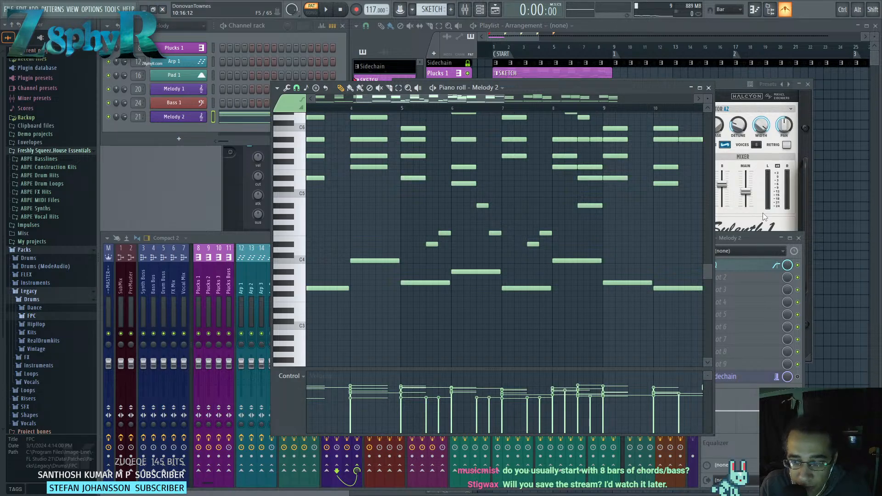
{"action": "mouse_move", "coordinate": [505, 204]}
{"action": "left_mouse_down"}
{"action": "mouse_move", "coordinate": [587, 203]}
{"action": "mouse_move", "coordinate": [546, 182]}
{"action": "mouse_move", "coordinate": [534, 221]}
{"action": "mouse_move", "coordinate": [502, 195]}
{"action": "left_mouse_up"}
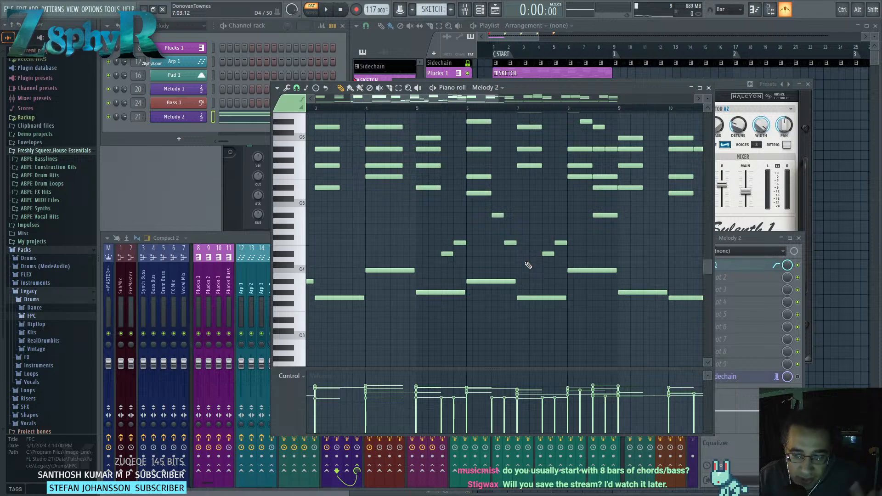
{"action": "mouse_move", "coordinate": [512, 220]}
{"action": "left_mouse_down"}
{"action": "mouse_move", "coordinate": [554, 208]}
{"action": "mouse_move", "coordinate": [544, 209]}
{"action": "left_mouse_up"}
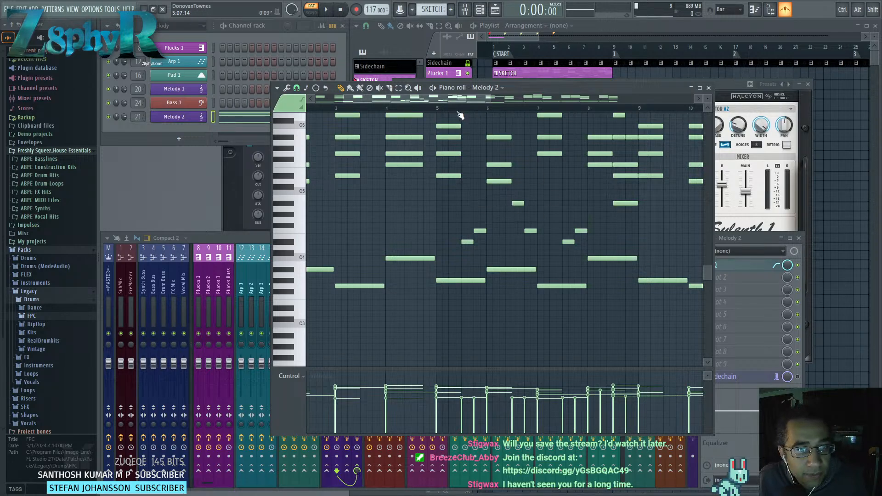
Play the pattern from bar 5 and lengthen the F4 on bar 5's fourth beat to two beats.
{"action": "left_click", "coordinate": [436, 108]}
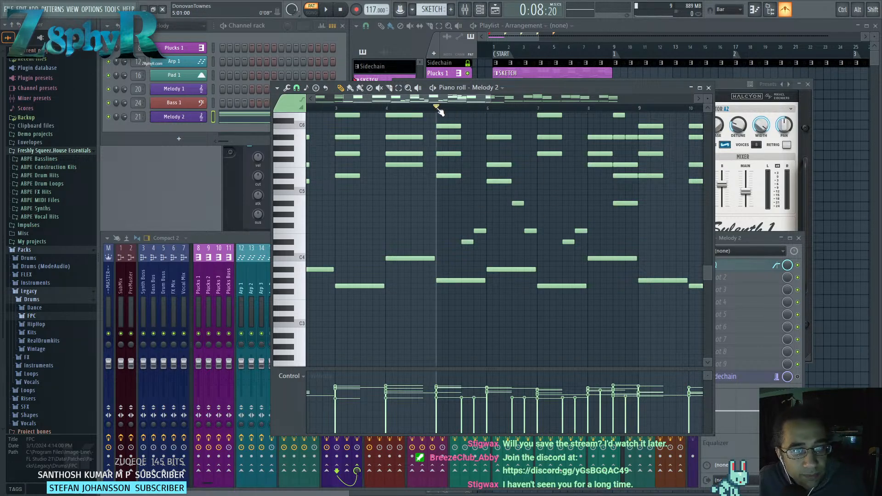
{"action": "key", "text": "space"}
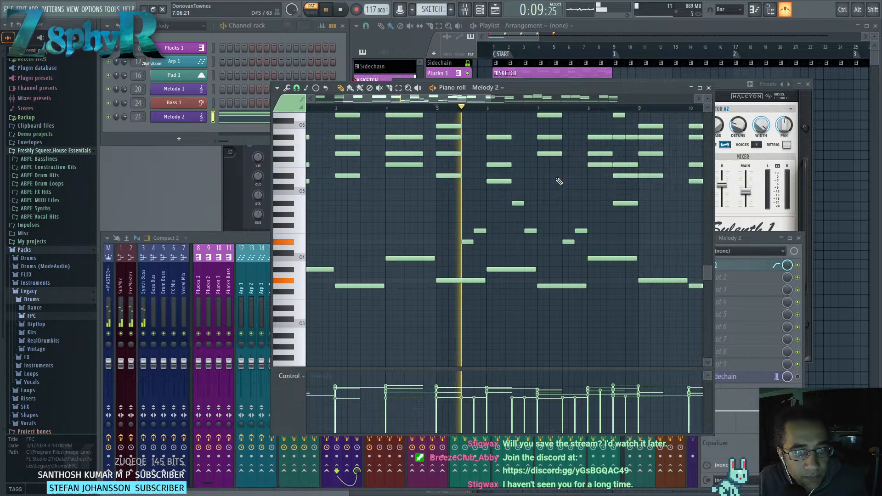
{"action": "key", "text": "space"}
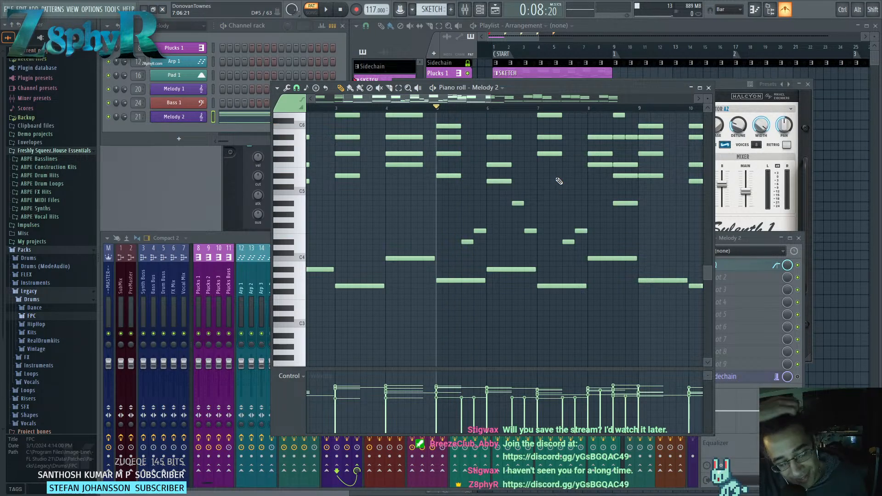
{"action": "key", "text": "space"}
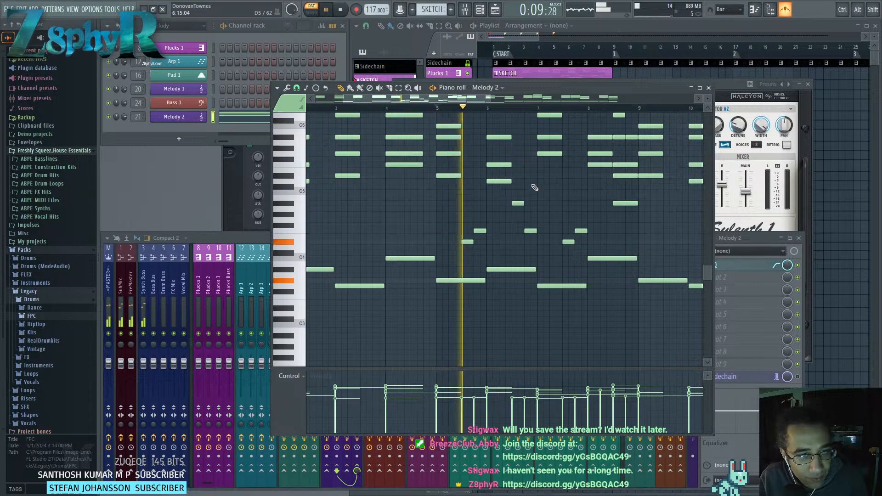
{"action": "left_click_drag", "start_coordinate": [485, 231], "coordinate": [497, 231]}
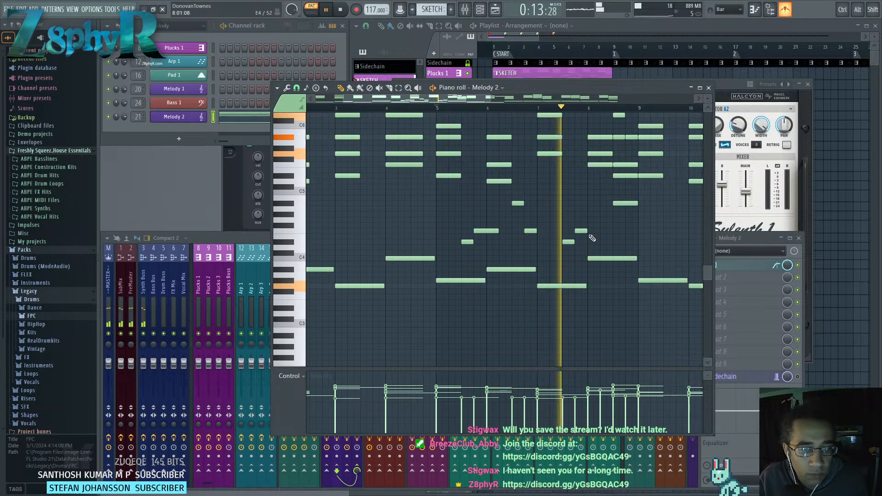
Add one-beat D#4 and C4 notes on beats three and four of bar 8, and play the pattern from bar 5.
{"action": "left_click", "coordinate": [616, 242]}
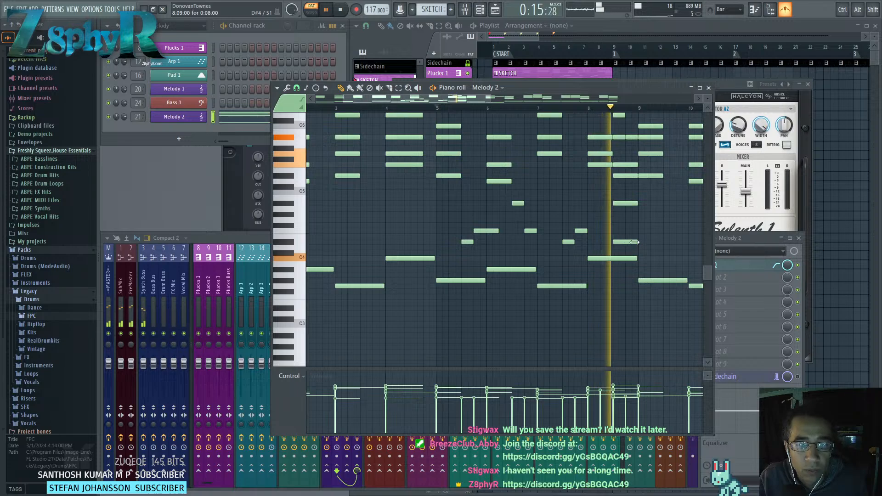
{"action": "key", "text": "space"}
{"action": "left_click_drag", "start_coordinate": [637, 242], "coordinate": [625, 242]}
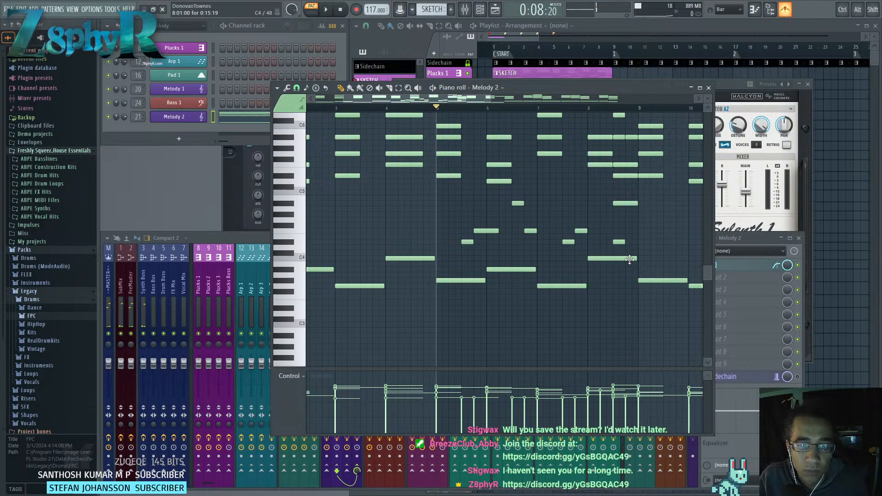
{"action": "key", "text": "space"}
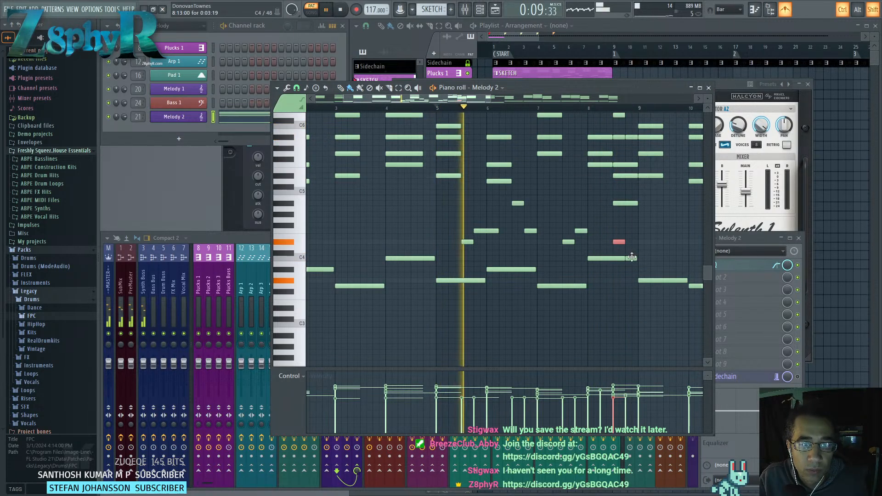
Select the short fill notes in bars 5 to 8 during playback, and stop the pattern.
{"action": "left_click", "coordinate": [631, 257], "text": "ctrl+shift"}
{"action": "left_click", "coordinate": [582, 231], "text": "ctrl+shift"}
{"action": "left_click", "coordinate": [568, 241], "text": "ctrl+shift"}
{"action": "left_click", "coordinate": [518, 203], "text": "ctrl+shift"}
{"action": "left_click", "coordinate": [485, 231], "text": "ctrl+shift"}
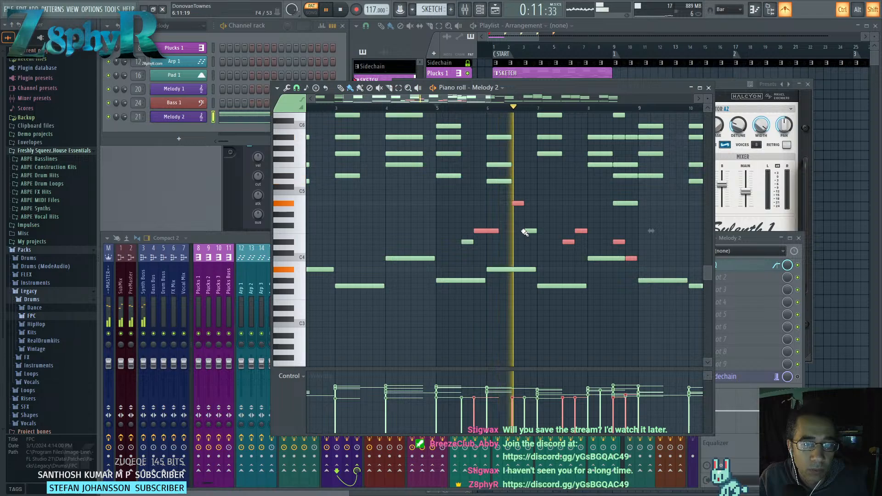
{"action": "left_click", "coordinate": [468, 241], "text": "ctrl+shift"}
{"action": "left_click", "coordinate": [528, 232], "text": "ctrl+shift"}
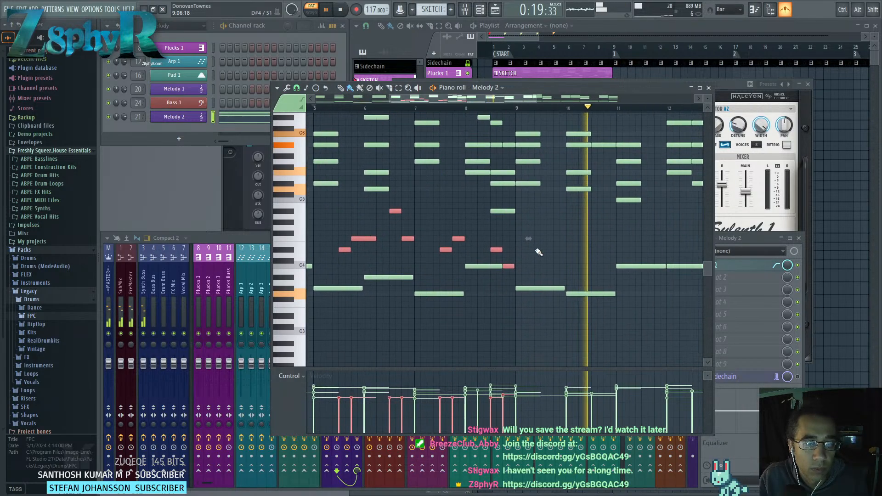
{"action": "key", "text": "space"}
{"action": "left_click", "coordinate": [546, 266]}
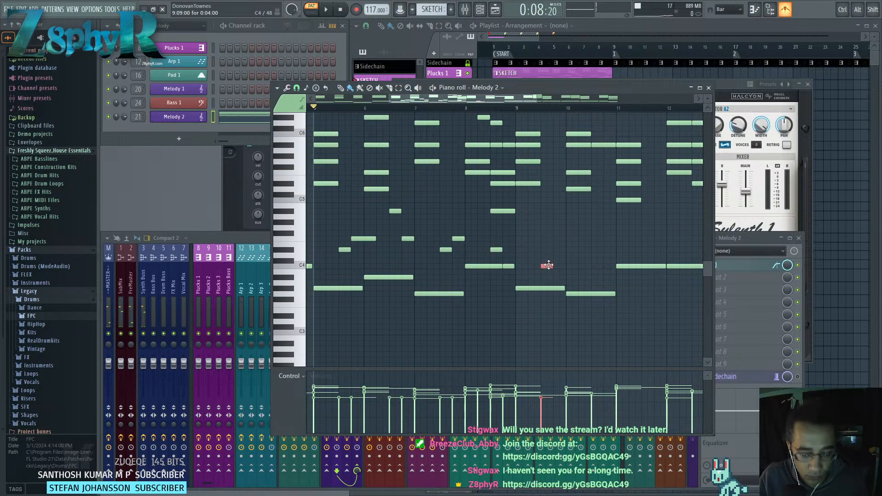
{"action": "right_click", "coordinate": [550, 267]}
{"action": "key", "text": "p"}
{"action": "left_click", "coordinate": [549, 266]}
{"action": "right_click", "coordinate": [553, 266]}
{"action": "left_click", "coordinate": [541, 255]}
{"action": "right_click", "coordinate": [545, 255]}
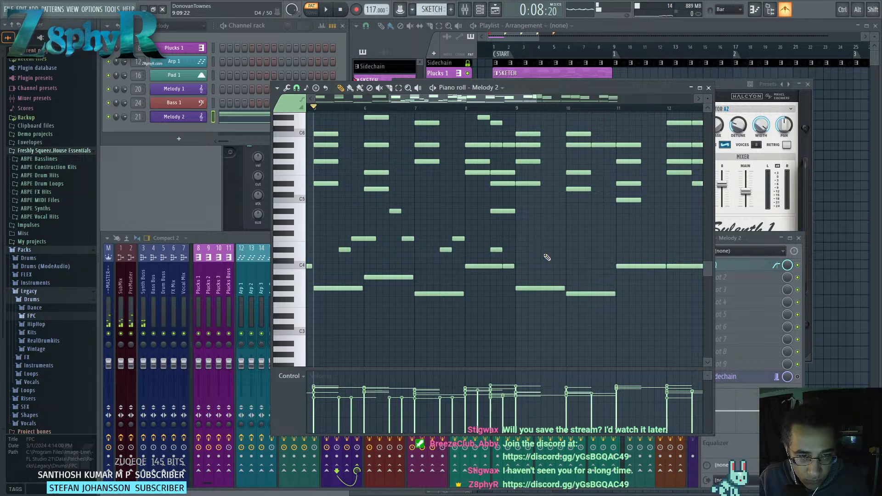
Add one-beat C4 and D#4 notes on beats three and four of bar 9, and A#4 and F4 on beats one and two of bar 10.
{"action": "left_click", "coordinate": [548, 250]}
{"action": "mouse_move", "coordinate": [541, 261]}
{"action": "left_mouse_down"}
{"action": "mouse_move", "coordinate": [542, 274]}
{"action": "mouse_move", "coordinate": [544, 266]}
{"action": "left_mouse_up"}
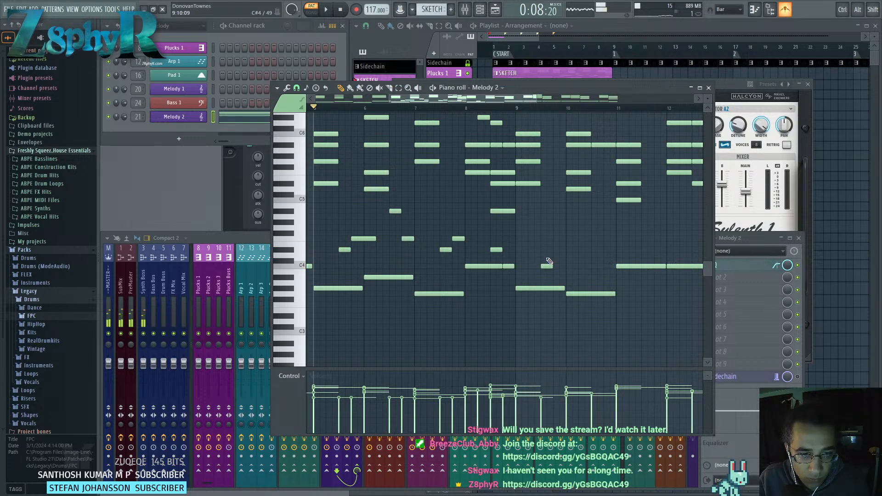
{"action": "left_click", "coordinate": [556, 249]}
{"action": "left_click", "coordinate": [567, 218]}
{"action": "left_click_drag", "start_coordinate": [567, 220], "coordinate": [579, 243]}
Play the pattern from bar 5 to check how the fill notes in bars 9 and 10 lead into the following bars.
{"action": "key", "text": "space"}
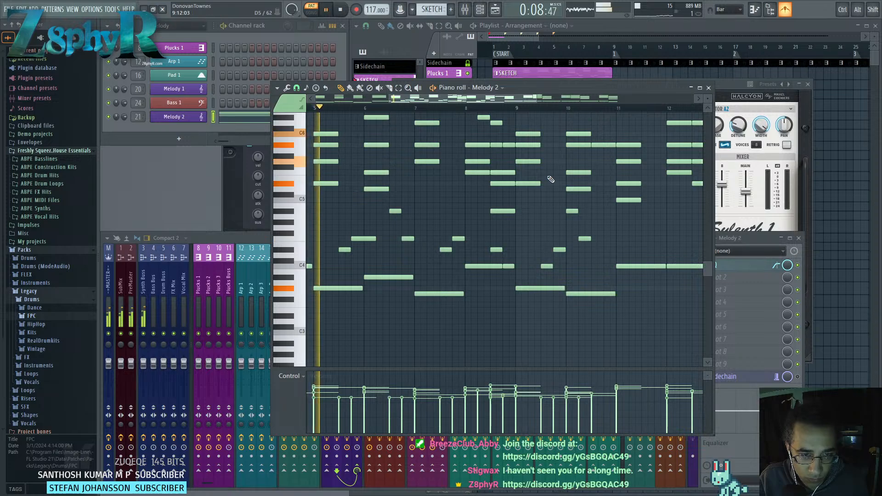
{"action": "left_click_drag", "start_coordinate": [554, 195], "coordinate": [515, 202]}
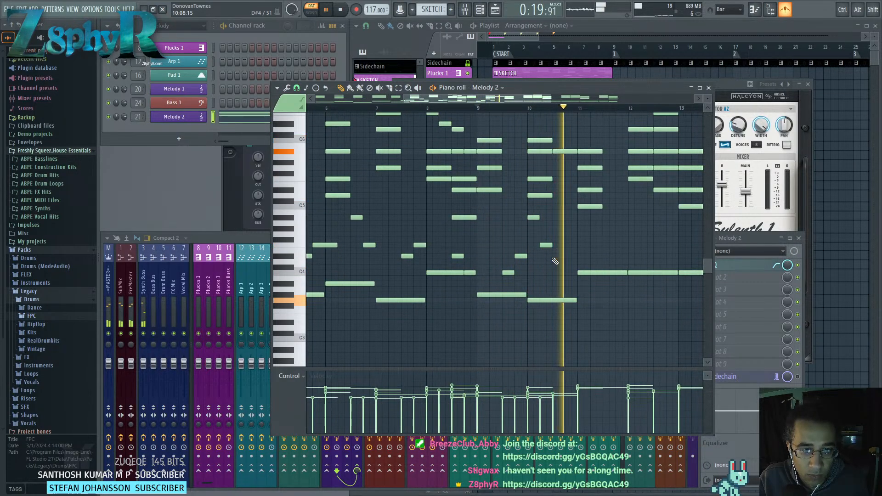
{"action": "scroll", "coordinate": [555, 260], "scroll_direction": "down", "scroll_amount": 2, "text": "ctrl"}
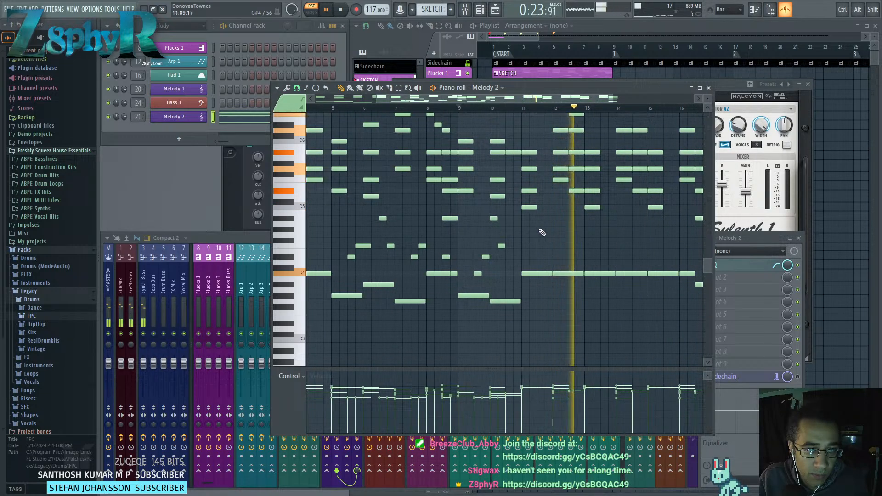
{"action": "scroll", "coordinate": [495, 226], "scroll_direction": "down", "scroll_amount": 1, "text": "ctrl"}
{"action": "scroll", "coordinate": [487, 226], "scroll_direction": "down", "scroll_amount": 2, "text": "ctrl"}
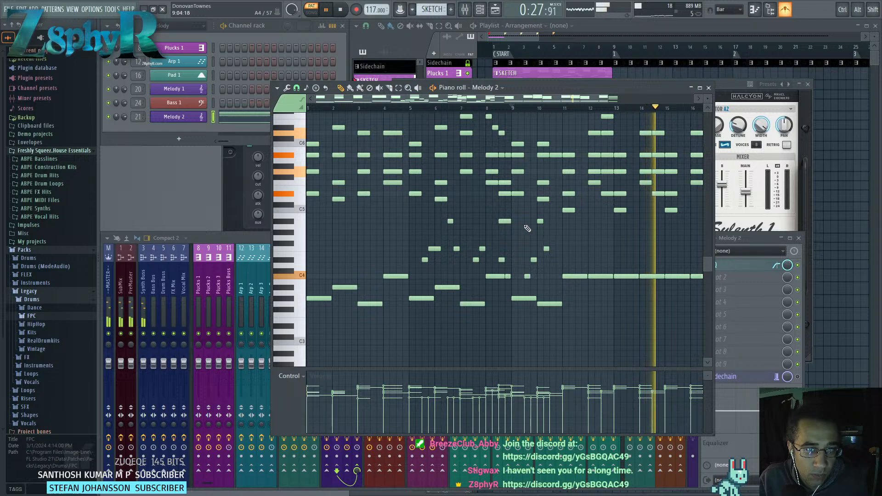
Clone the Melody 2 channel and load the Arpeggio preset Roulette in the clone's Nexus.
{"action": "right_click", "coordinate": [183, 119]}
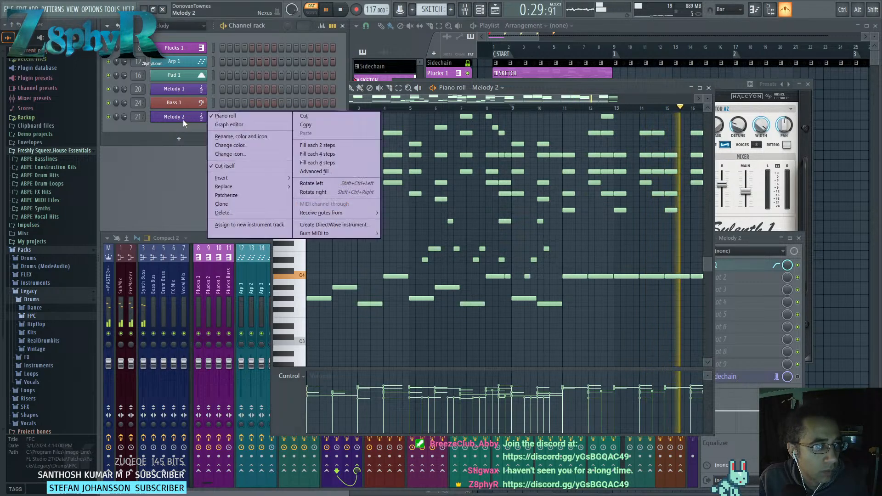
{"action": "left_click", "coordinate": [240, 197]}
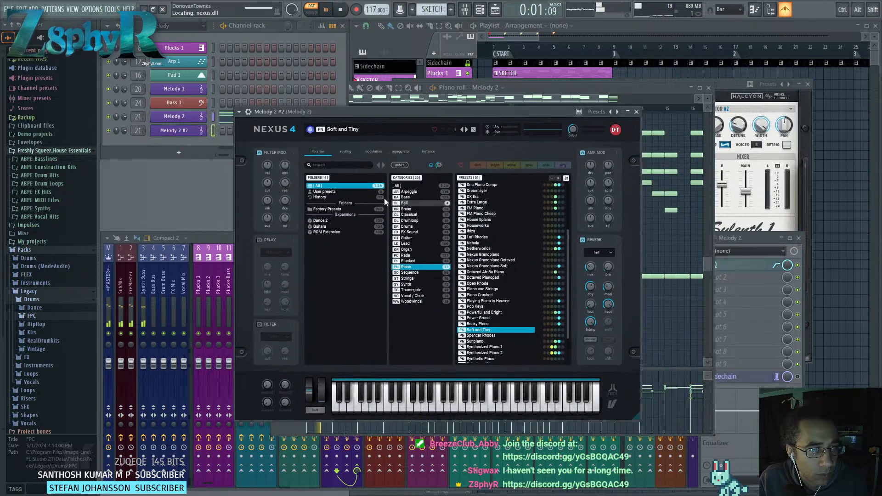
{"action": "left_click", "coordinate": [416, 257]}
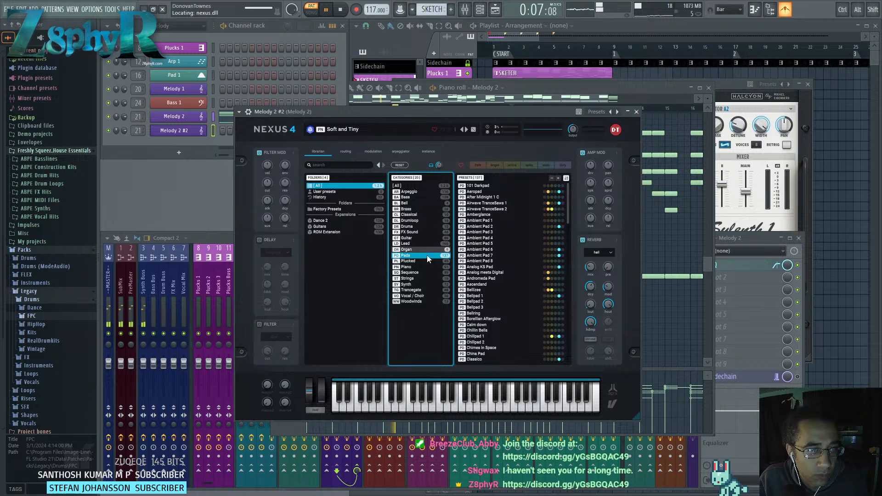
{"action": "left_click", "coordinate": [410, 192]}
{"action": "scroll", "coordinate": [486, 260], "scroll_direction": "down", "scroll_amount": 10}
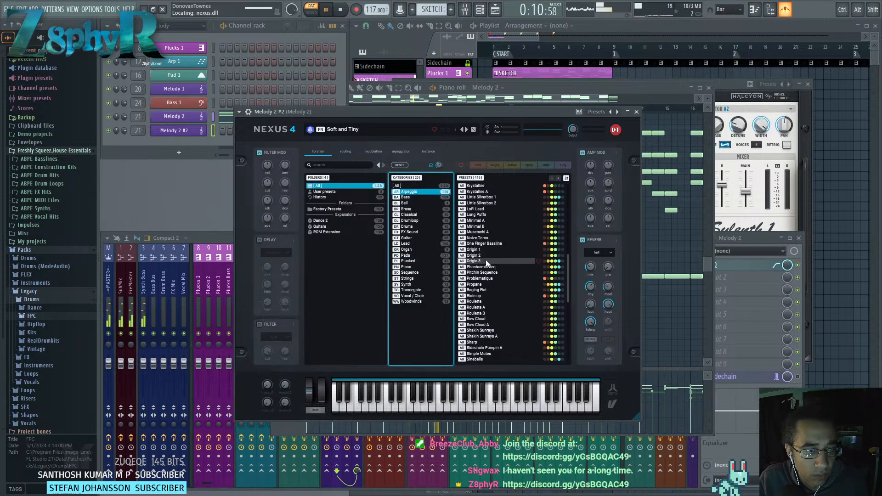
{"action": "left_click", "coordinate": [491, 223]}
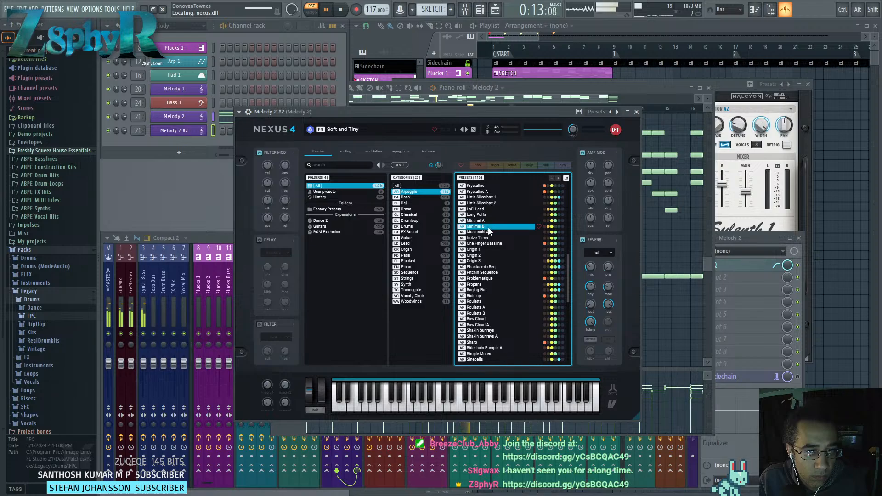
{"action": "left_click", "coordinate": [489, 255]}
{"action": "scroll", "coordinate": [489, 254], "scroll_direction": "down", "scroll_amount": 2}
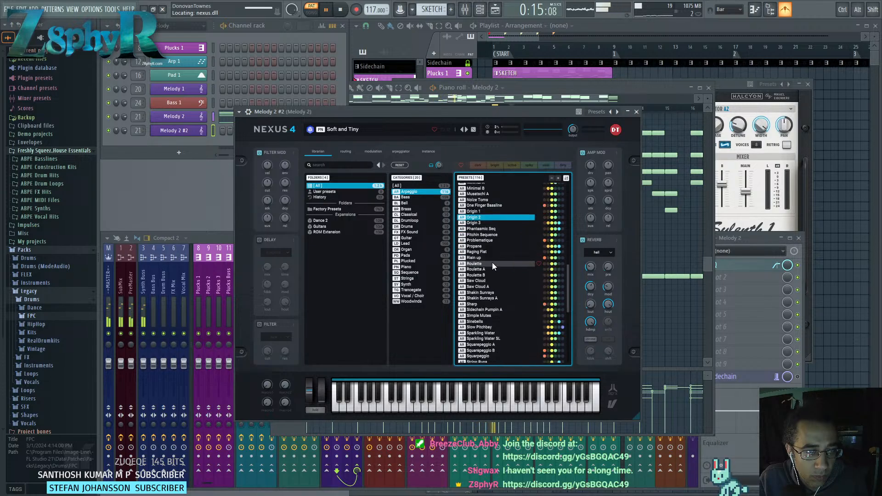
{"action": "left_click", "coordinate": [485, 264]}
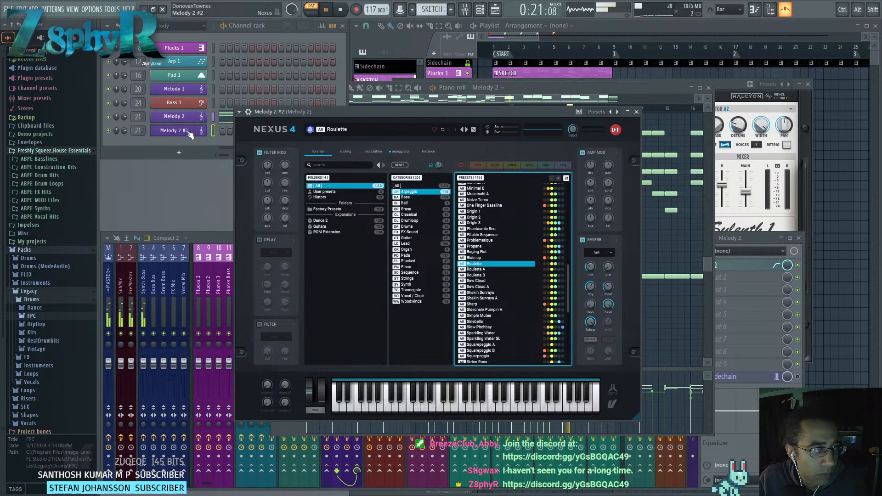
Place a stacked chord of D#5, G5, A#5, D6, D#6, F6 and A#6 at the start of Melody 2 #2's piano roll.
{"action": "left_click", "coordinate": [137, 130]}
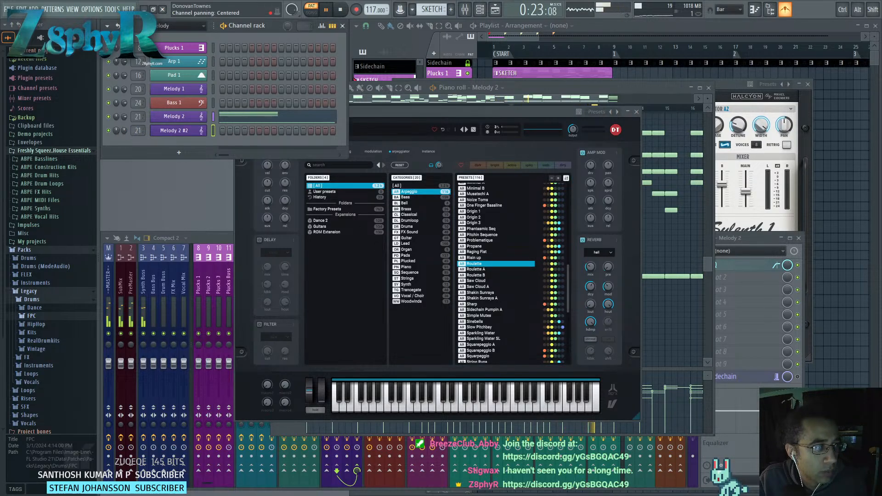
{"action": "right_click", "coordinate": [187, 133]}
{"action": "left_click", "coordinate": [233, 134]}
{"action": "left_click", "coordinate": [310, 194]}
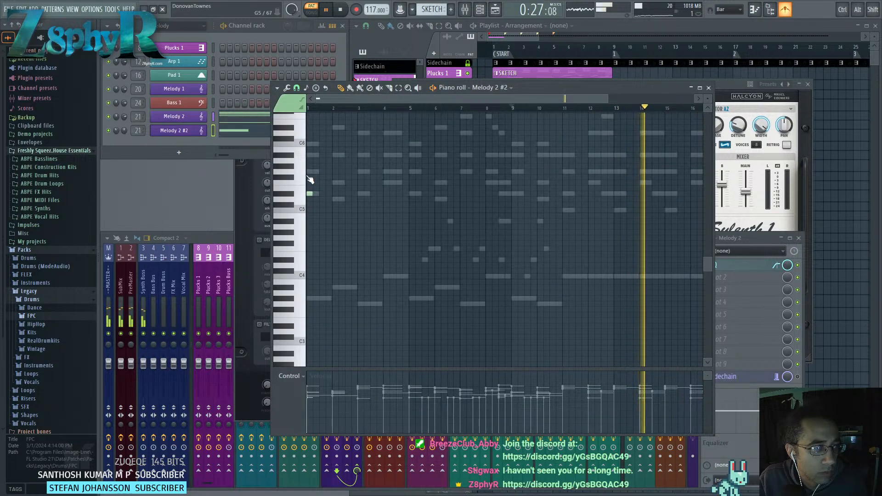
{"action": "key", "text": "space"}
{"action": "left_click", "coordinate": [309, 174]}
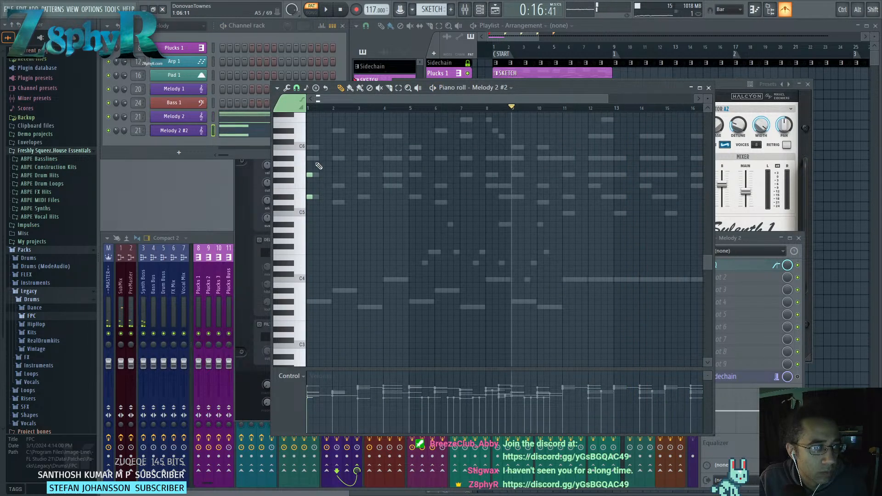
{"action": "left_click", "coordinate": [309, 158]}
{"action": "scroll", "coordinate": [308, 146], "scroll_direction": "up", "scroll_amount": 3}
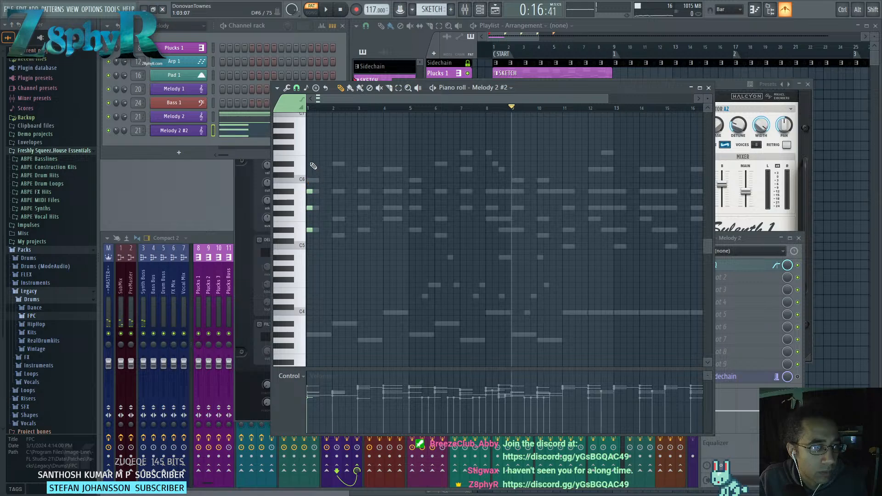
{"action": "left_click", "coordinate": [310, 169]}
{"action": "left_click", "coordinate": [310, 163]}
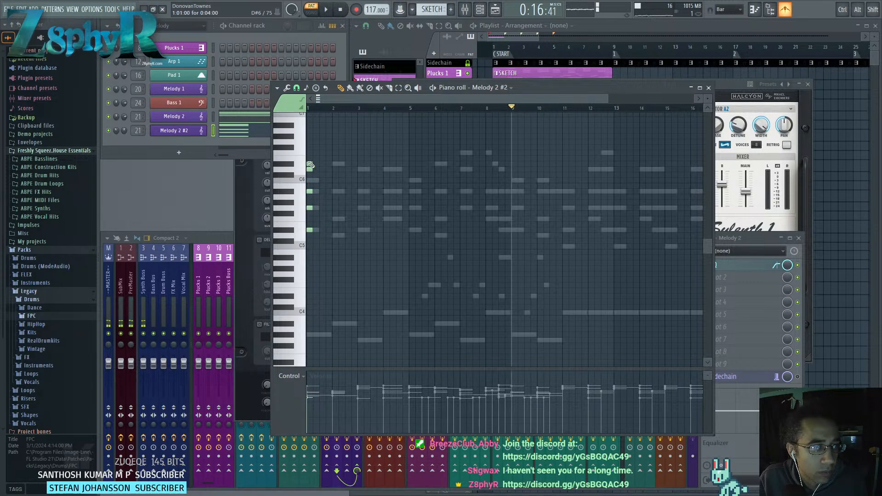
{"action": "left_click", "coordinate": [309, 152]}
{"action": "left_click", "coordinate": [310, 125]}
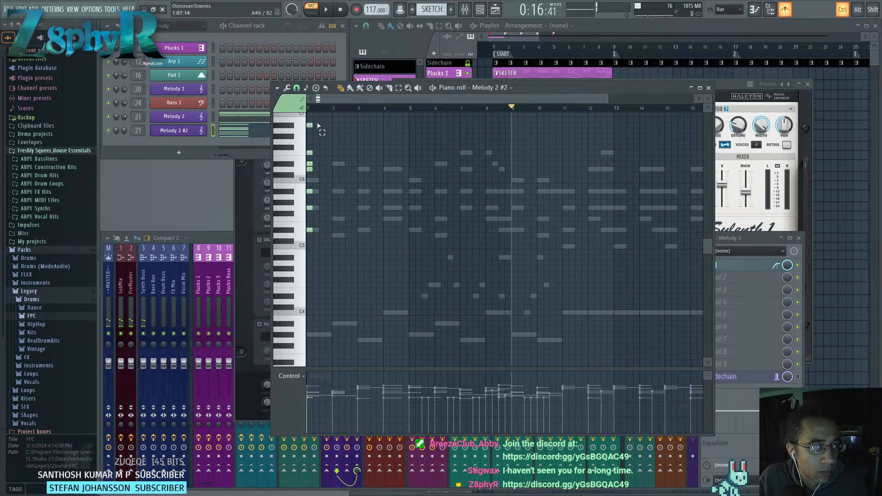
Lengthen all notes of the chord together so they last four bars.
{"action": "key", "text": "ctrl+a"}
{"action": "left_click_drag", "start_coordinate": [313, 191], "coordinate": [422, 177]}
{"action": "left_click", "coordinate": [450, 178], "text": "ctrl"}
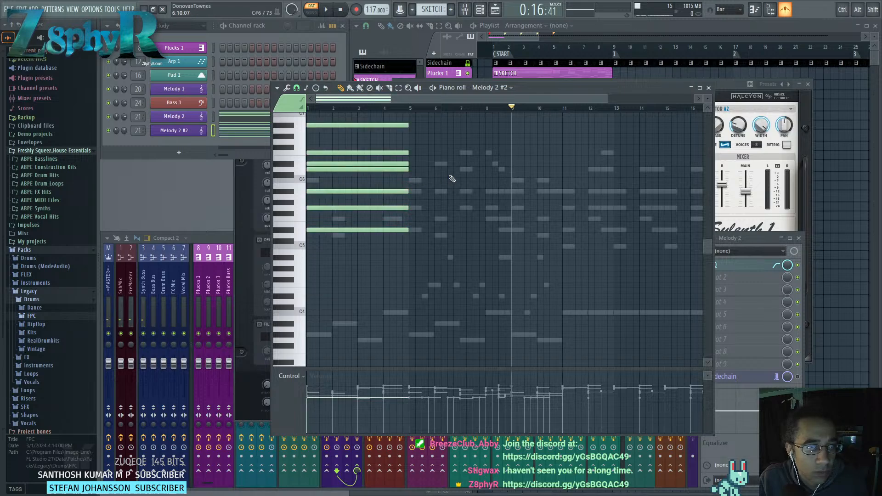
Duplicate the four-bar chord back to back until it fills all 16 bars of the pattern.
{"action": "left_click_drag", "start_coordinate": [419, 122], "coordinate": [321, 245]}
{"action": "key", "text": "ctrl+b"}
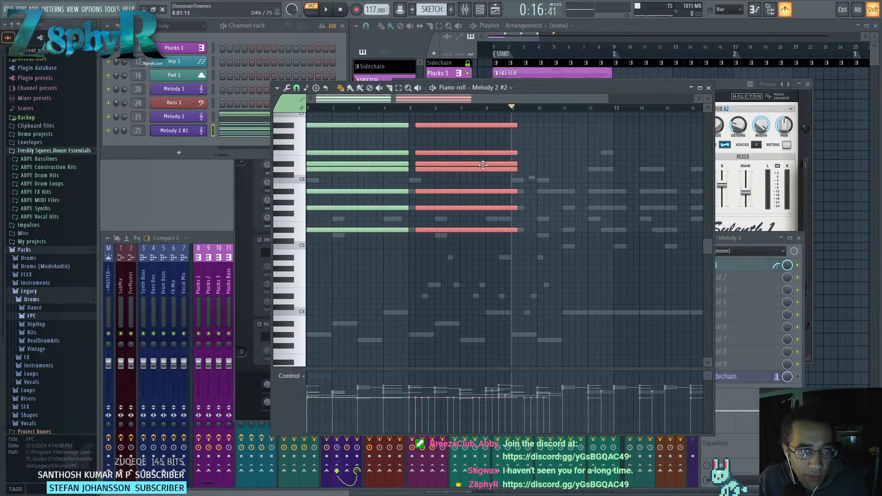
{"action": "left_click", "coordinate": [537, 157], "text": "ctrl"}
{"action": "scroll", "coordinate": [545, 172], "scroll_direction": "up", "scroll_amount": 2}
{"action": "mouse_move", "coordinate": [532, 144]}
{"action": "left_mouse_down"}
{"action": "mouse_move", "coordinate": [367, 266]}
{"action": "mouse_move", "coordinate": [559, 259]}
{"action": "left_mouse_up"}
{"action": "left_click", "coordinate": [549, 278], "text": "ctrl"}
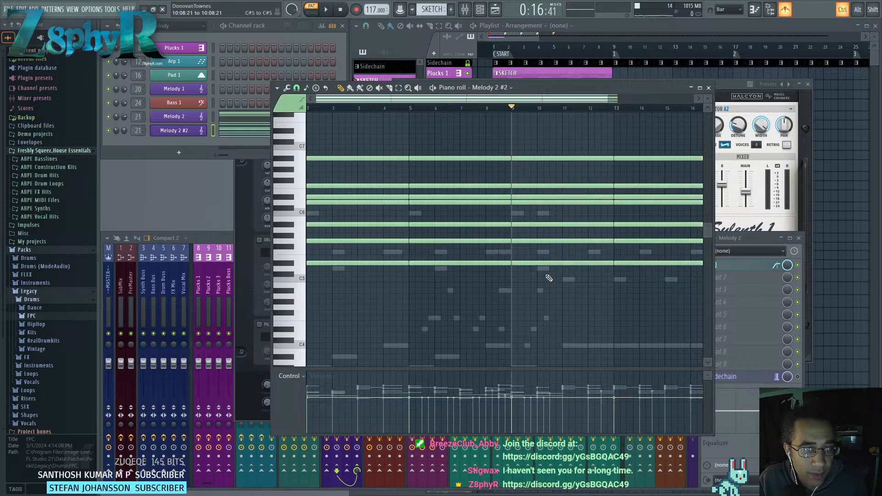
Enable the lp24 filter in Melody 2 #2's Nexus and adjust its main cutoff by ear during playback.
{"action": "left_click", "coordinate": [178, 132]}
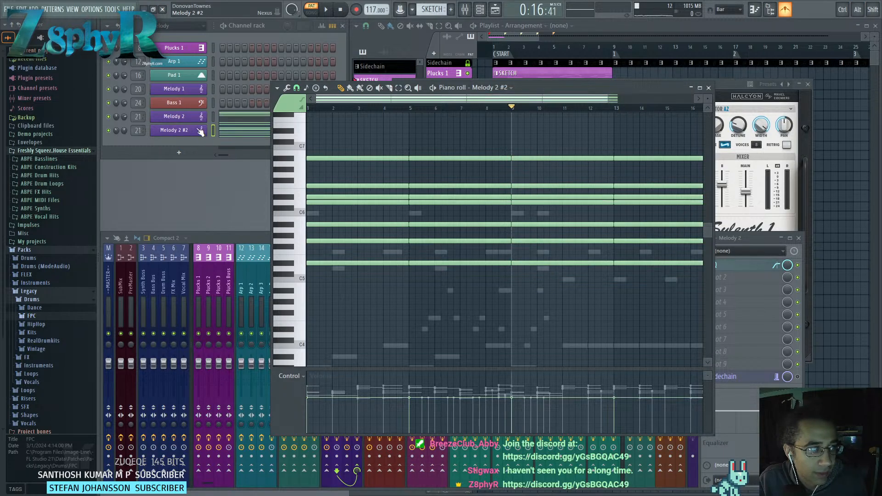
{"action": "left_click", "coordinate": [259, 324]}
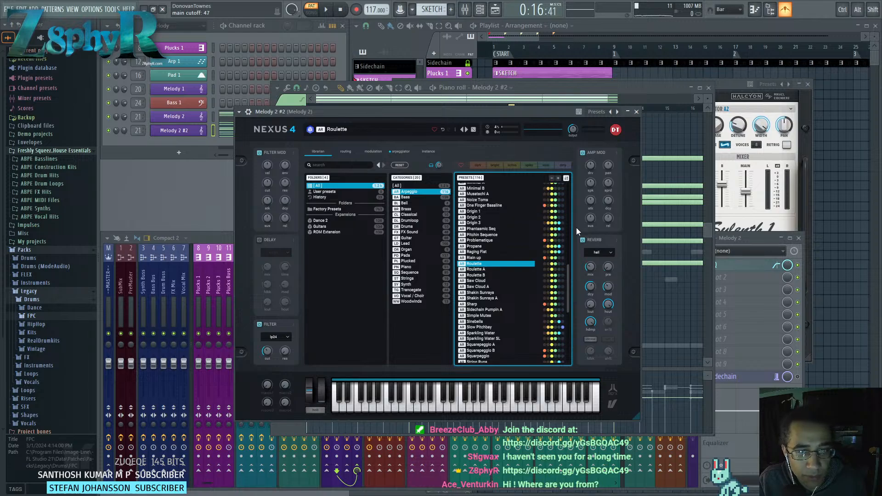
{"action": "key", "text": "space"}
{"action": "left_click_drag", "start_coordinate": [267, 351], "coordinate": [267, 347]}
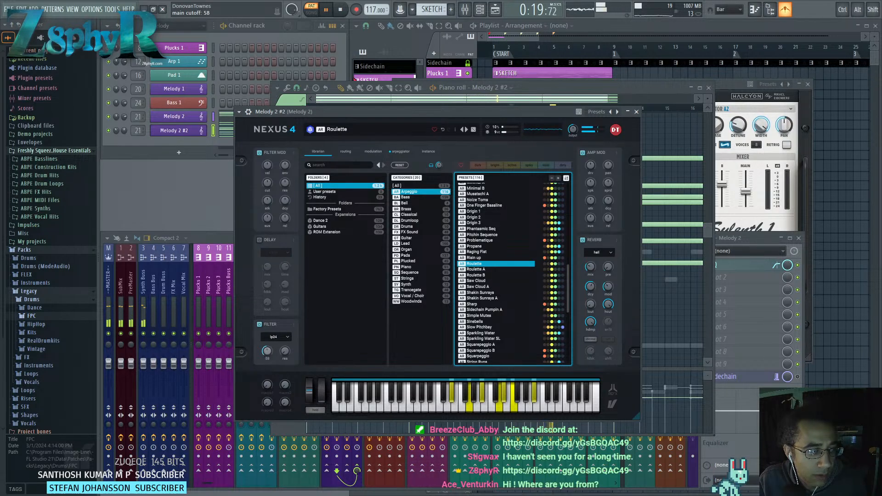
{"action": "left_click_drag", "start_coordinate": [267, 351], "coordinate": [265, 353]}
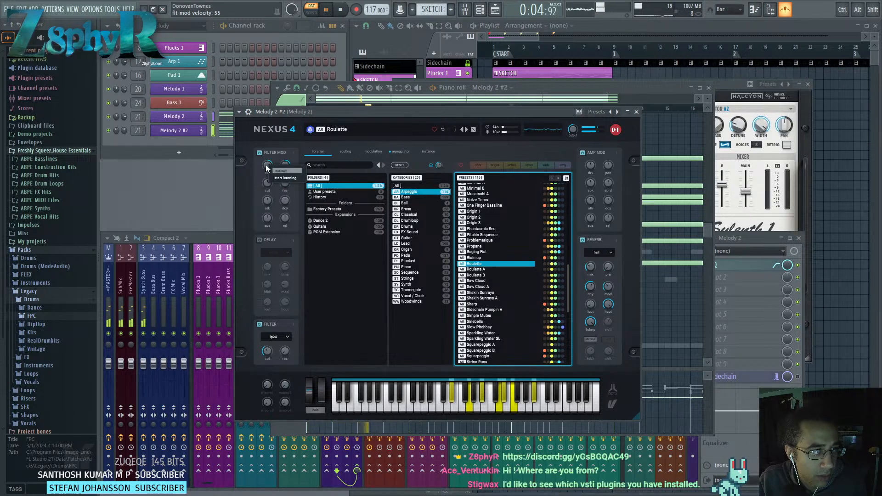
Try the Nexus filter modulation with decay at 101 and modulation cutoff at 63, with the main cutoff at 64.
{"action": "left_click_drag", "start_coordinate": [283, 201], "coordinate": [283, 181]}
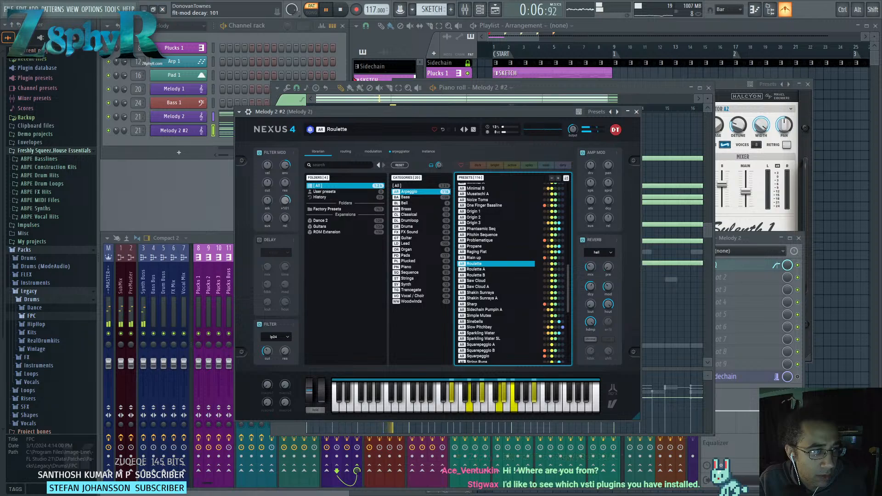
{"action": "left_click_drag", "start_coordinate": [285, 218], "coordinate": [285, 208]}
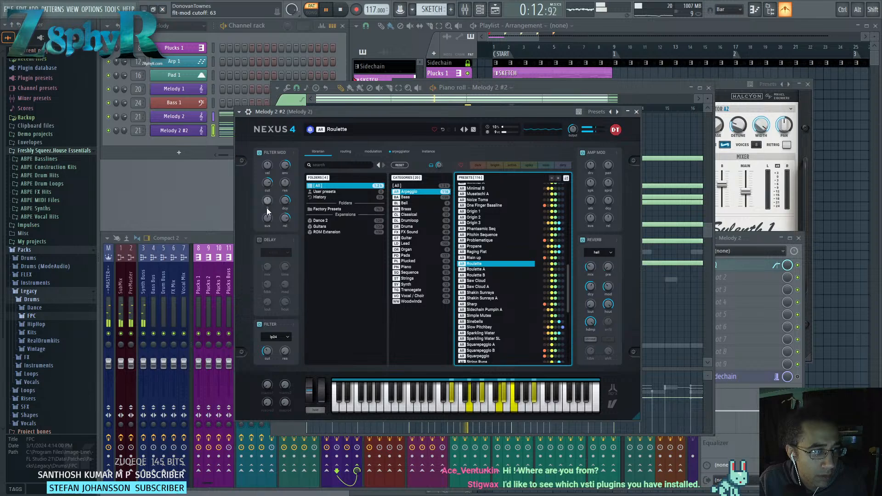
{"action": "left_click_drag", "start_coordinate": [266, 351], "coordinate": [267, 343]}
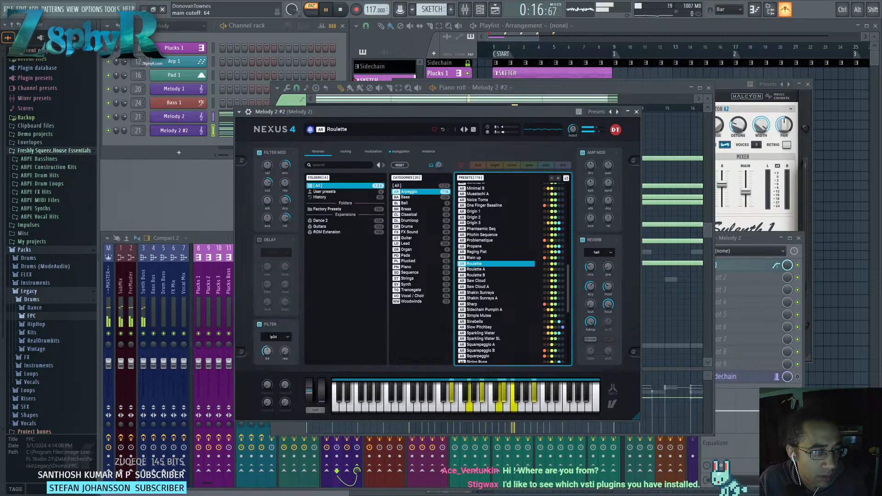
Switch off the Nexus filter modulation section and move the plugin window over the piano roll.
{"action": "left_click", "coordinate": [260, 154]}
{"action": "key", "text": "space"}
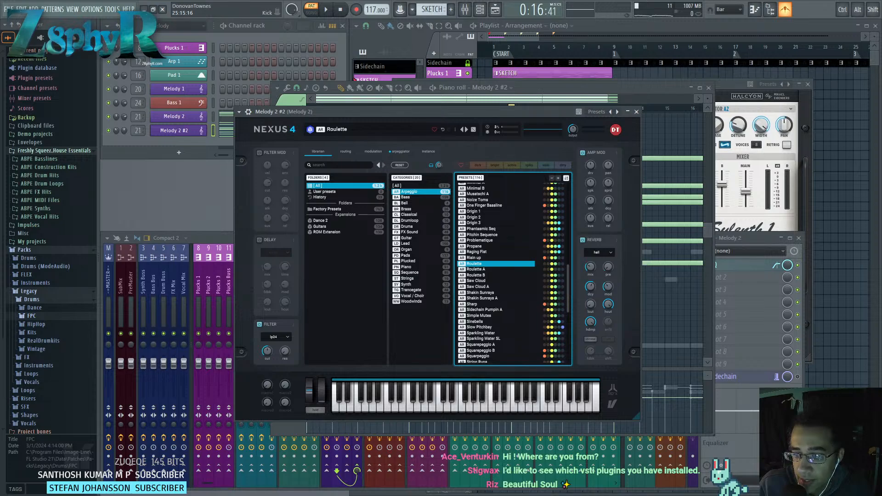
{"action": "left_click_drag", "start_coordinate": [358, 113], "coordinate": [406, 118]}
{"action": "left_click_drag", "start_coordinate": [515, 115], "coordinate": [549, 94]}
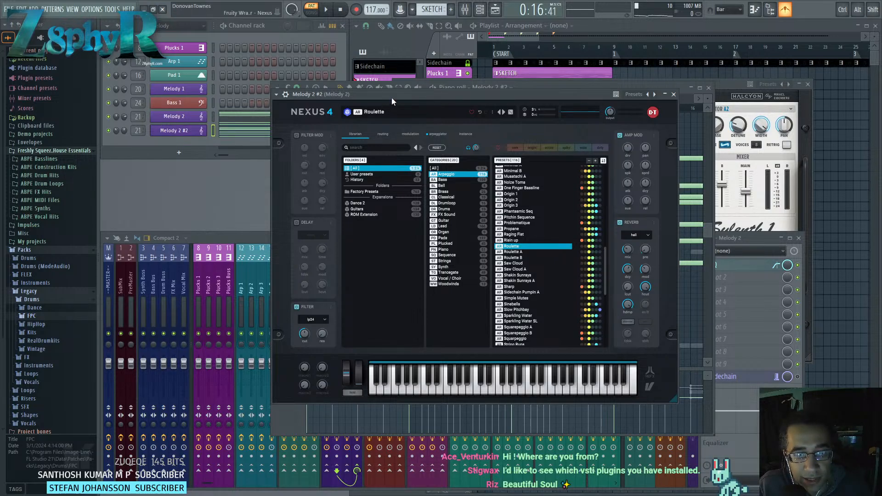
{"action": "left_click_drag", "start_coordinate": [561, 91], "coordinate": [550, 96]}
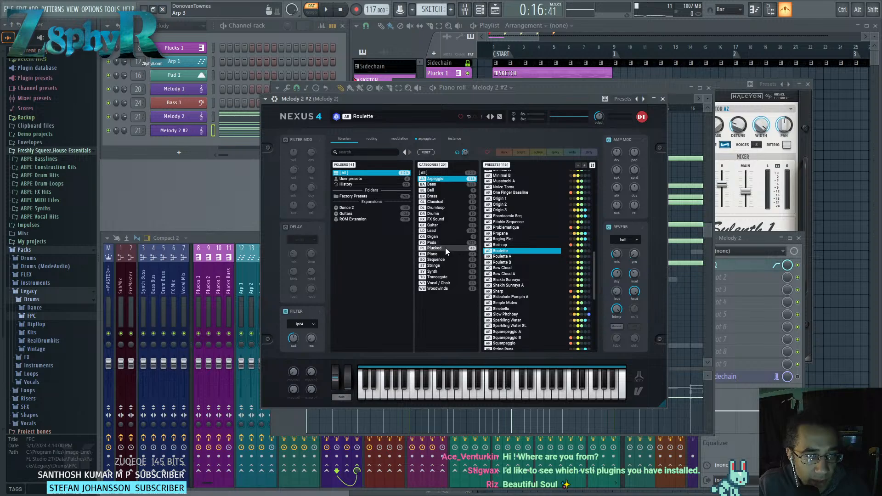
Change the Nexus filter to lp12 with a main cutoff of 20, and enable the cross delay with its mix at 79.
{"action": "key", "text": "space"}
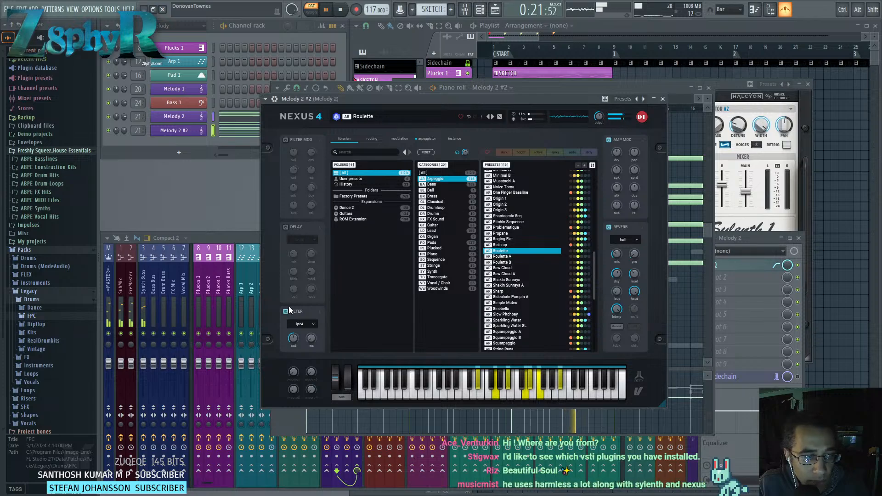
{"action": "left_click", "coordinate": [309, 327]}
{"action": "left_click", "coordinate": [307, 340]}
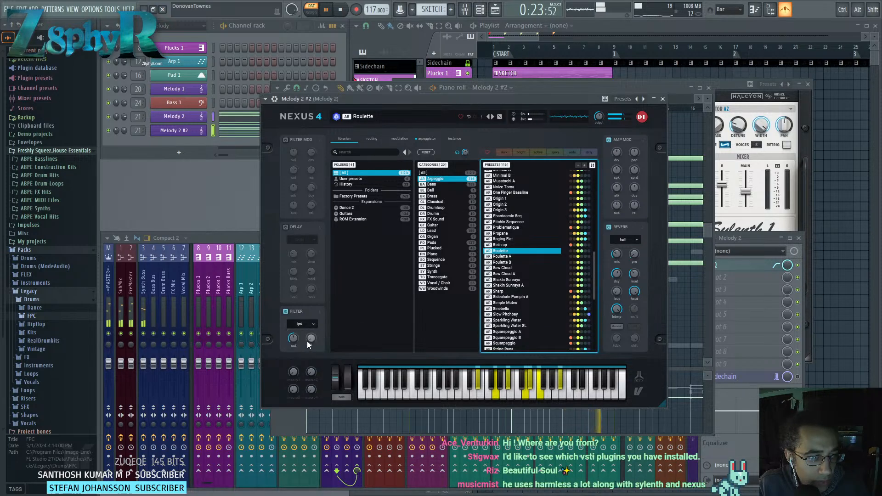
{"action": "left_click_drag", "start_coordinate": [293, 339], "coordinate": [295, 348]}
{"action": "left_click", "coordinate": [309, 326]}
{"action": "left_click", "coordinate": [304, 349]}
{"action": "left_click", "coordinate": [286, 227]}
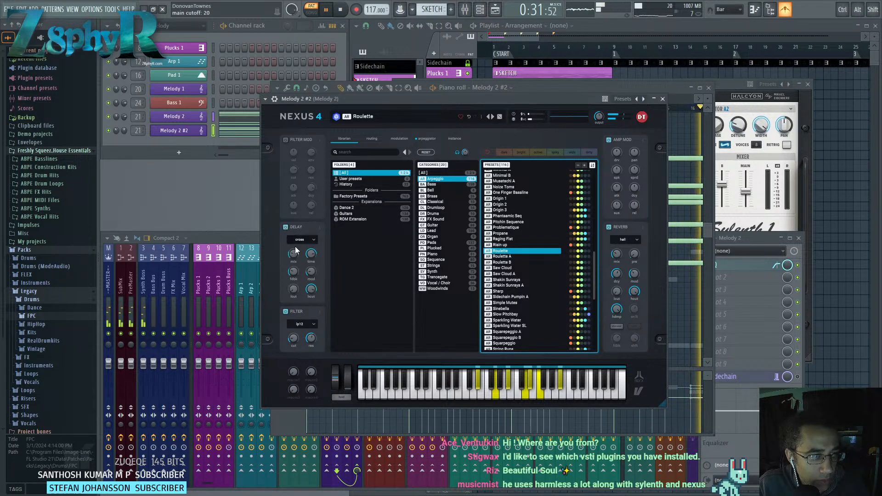
{"action": "left_click_drag", "start_coordinate": [295, 248], "coordinate": [295, 248]}
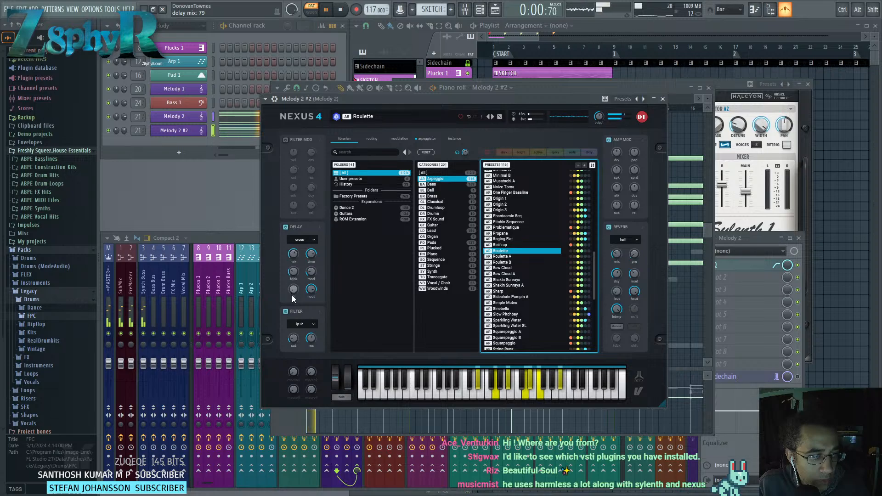
Try the hp12 high-pass filter type with the main cutoff at 72.
{"action": "left_click", "coordinate": [299, 326]}
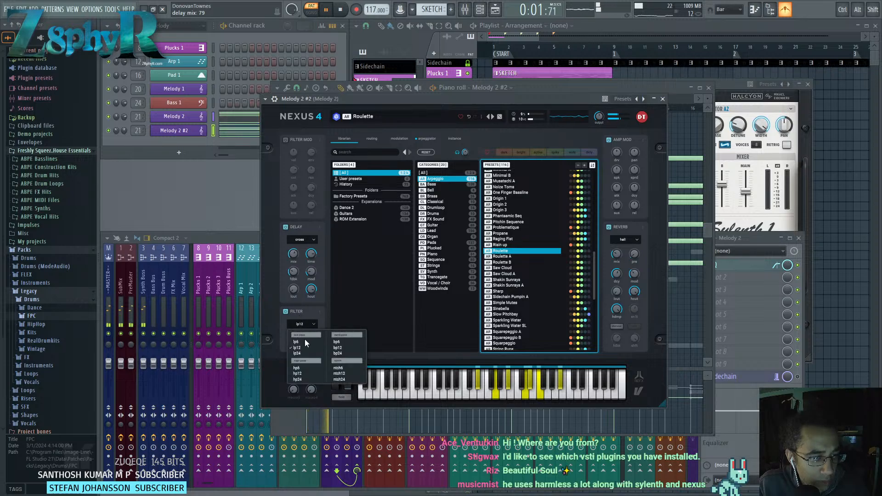
{"action": "left_click", "coordinate": [311, 373]}
{"action": "mouse_move", "coordinate": [302, 337]}
{"action": "left_mouse_down"}
{"action": "mouse_move", "coordinate": [293, 341]}
{"action": "mouse_move", "coordinate": [311, 336]}
{"action": "mouse_move", "coordinate": [293, 341]}
{"action": "mouse_move", "coordinate": [292, 331]}
{"action": "left_mouse_up"}
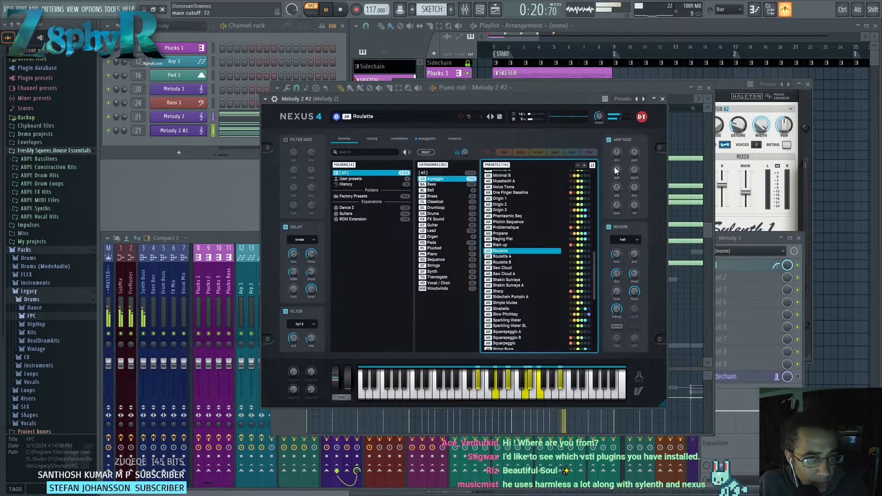
Return the Nexus filter to lp12, lower its main cutoff by ear and stop playback.
{"action": "left_click", "coordinate": [301, 324]}
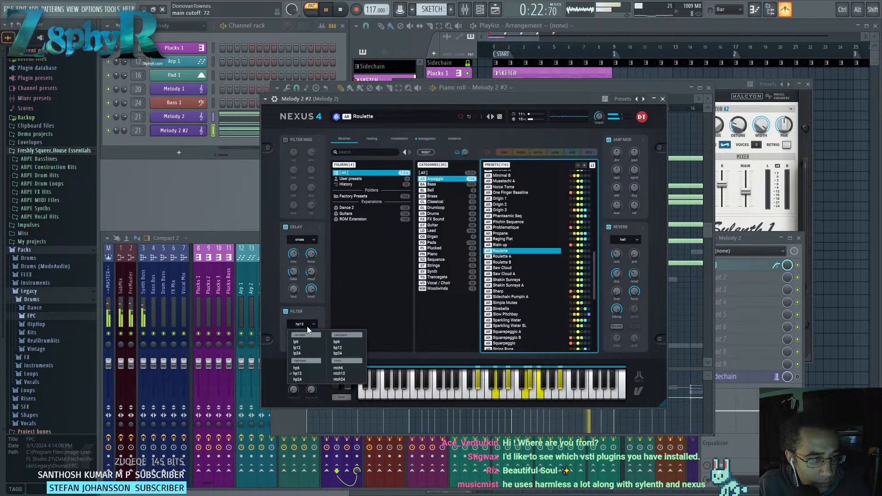
{"action": "left_click", "coordinate": [305, 349]}
{"action": "left_click_drag", "start_coordinate": [292, 338], "coordinate": [293, 346]}
{"action": "key", "text": "space"}
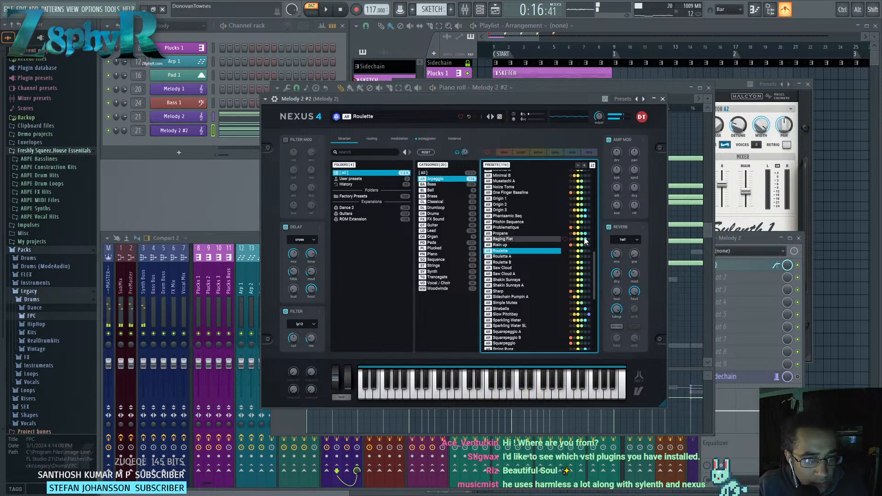
Open the Roulette preset's arpeggiator, fit layer 1's whole pattern in view and select its first note.
{"action": "left_click", "coordinate": [373, 138]}
{"action": "left_click", "coordinate": [427, 139]}
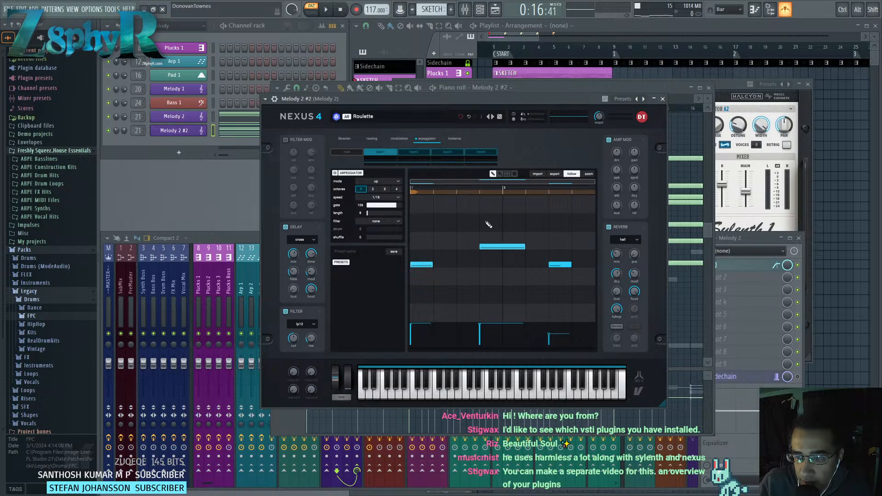
{"action": "scroll", "coordinate": [485, 221], "scroll_direction": "down", "scroll_amount": 3}
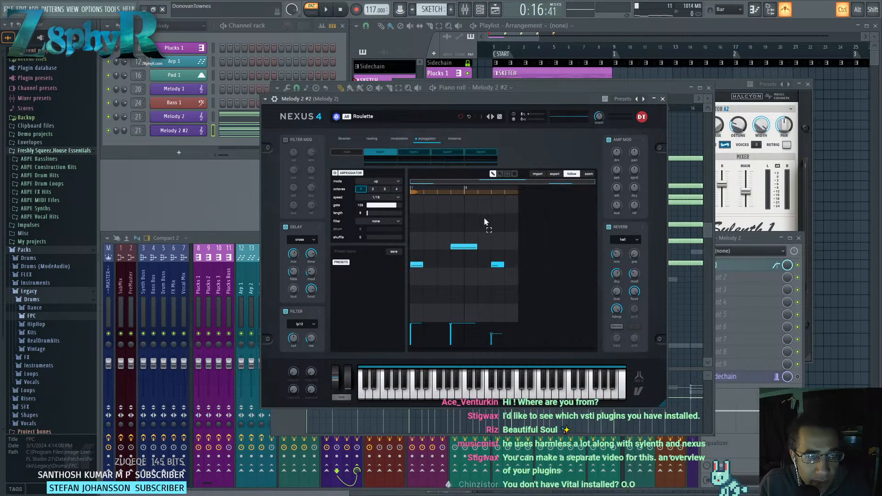
{"action": "scroll", "coordinate": [484, 222], "scroll_direction": "up", "scroll_amount": 2}
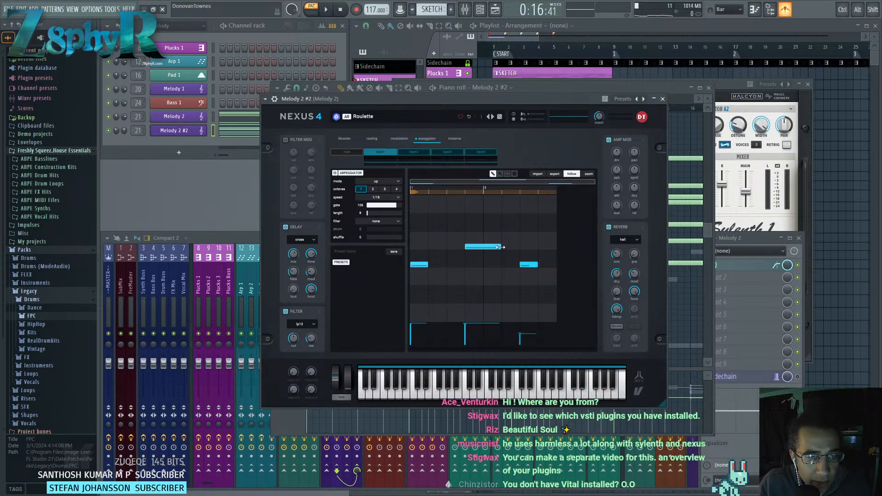
{"action": "key", "text": "alt"}
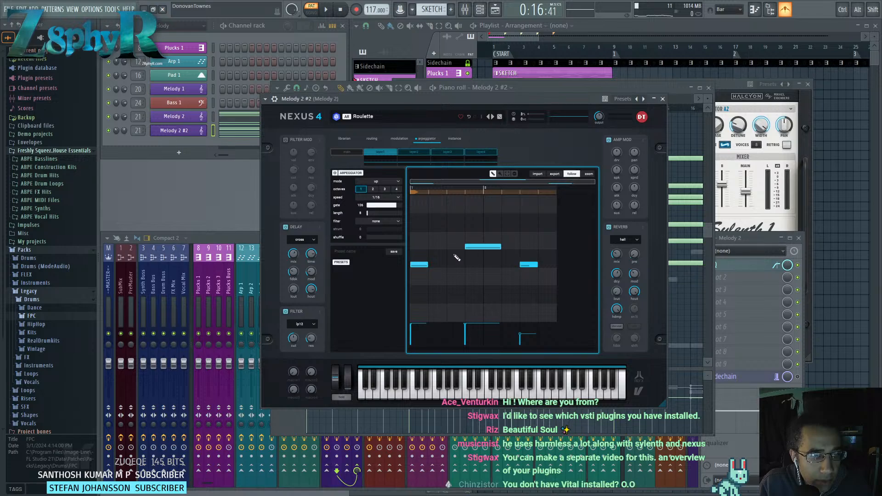
{"action": "left_click", "coordinate": [420, 264]}
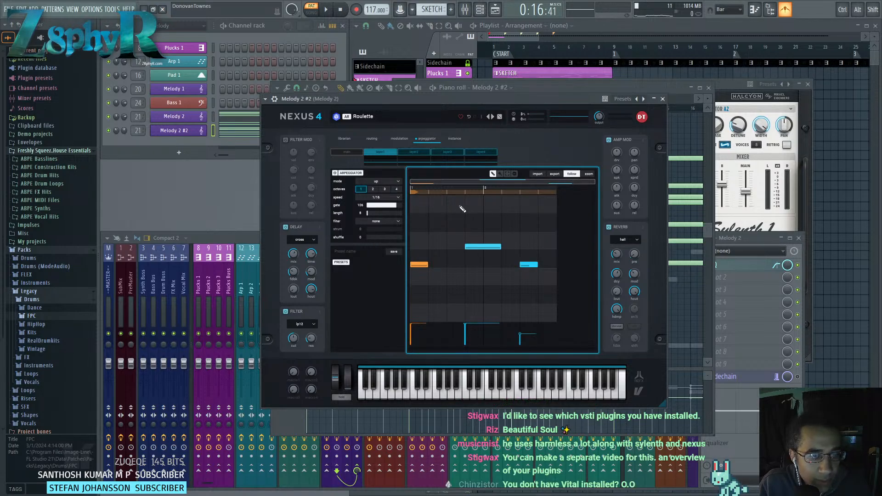
Raise the middle and last notes of layer 1's arpeggiator pattern by one shaded grid band each, auditioning the middle note's pitch along the way.
{"action": "key", "text": "space"}
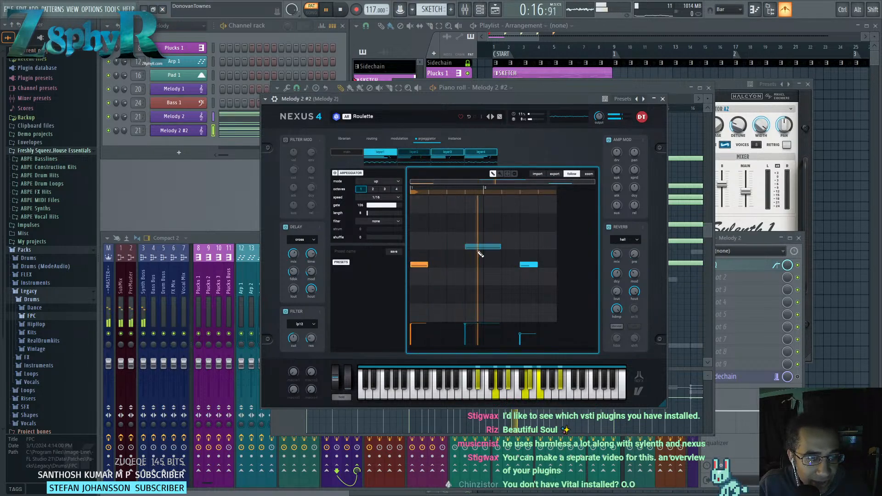
{"action": "key", "text": "space"}
{"action": "mouse_move", "coordinate": [482, 245]}
{"action": "left_mouse_down"}
{"action": "mouse_move", "coordinate": [481, 230]}
{"action": "mouse_move", "coordinate": [482, 247]}
{"action": "mouse_move", "coordinate": [483, 239]}
{"action": "left_mouse_up"}
{"action": "key", "text": "space"}
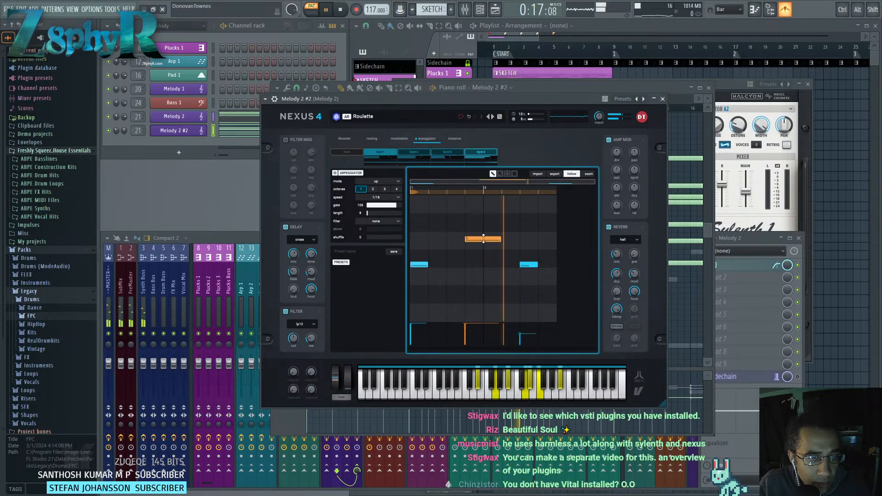
{"action": "key", "text": "space"}
{"action": "left_click_drag", "start_coordinate": [483, 239], "coordinate": [482, 236]}
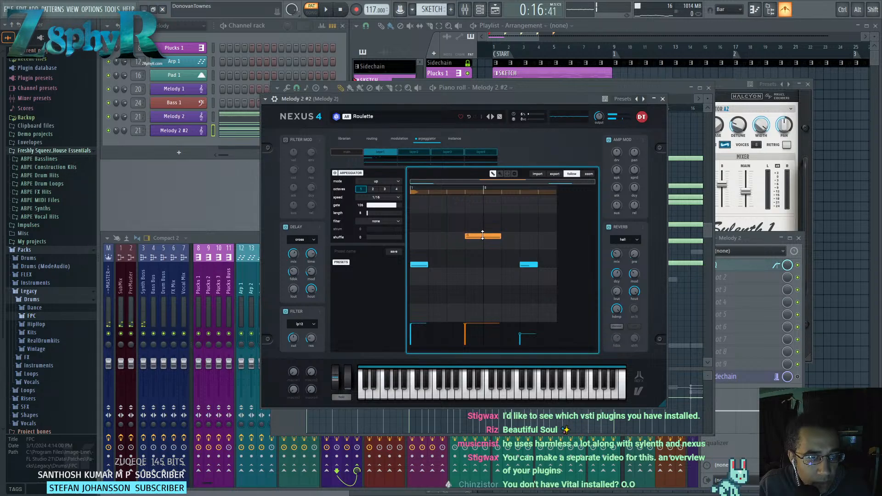
{"action": "key", "text": "space"}
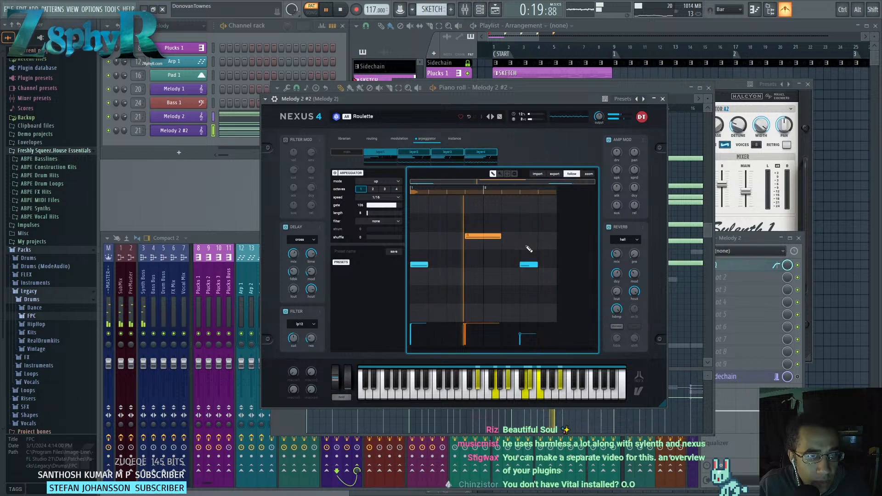
{"action": "key", "text": "space"}
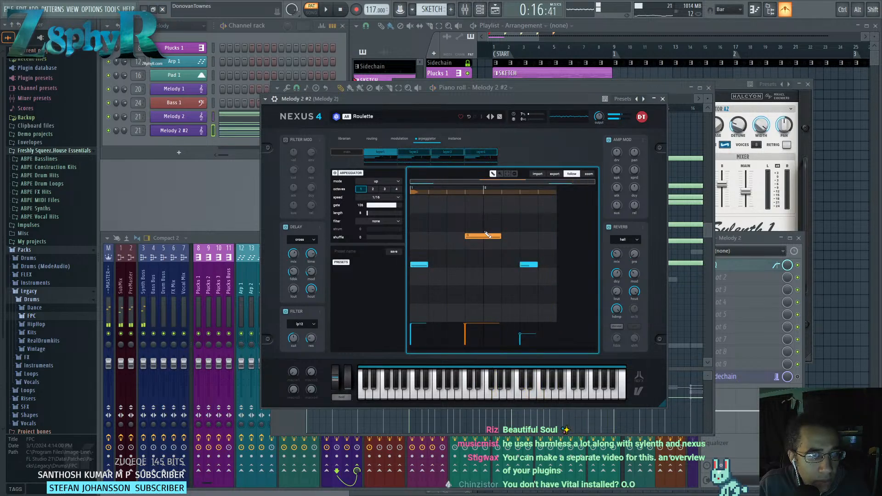
{"action": "mouse_move", "coordinate": [482, 236]}
{"action": "left_mouse_down"}
{"action": "mouse_move", "coordinate": [483, 249]}
{"action": "mouse_move", "coordinate": [483, 226]}
{"action": "left_mouse_up"}
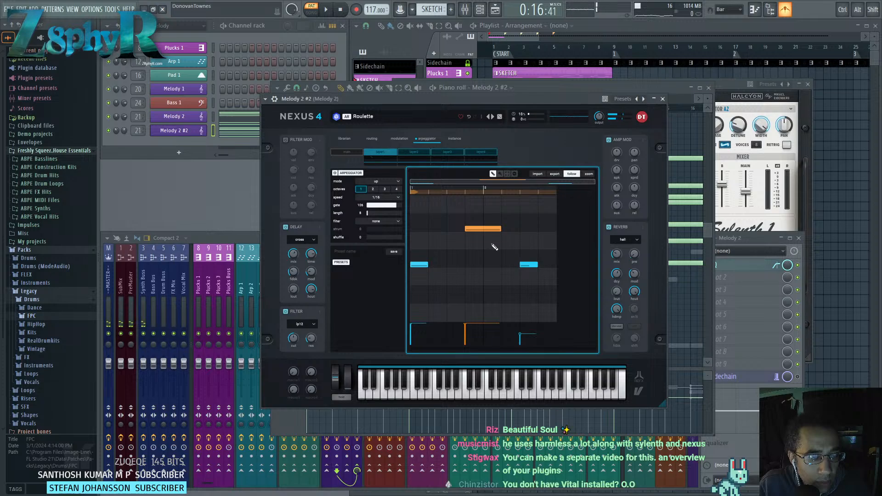
{"action": "left_click_drag", "start_coordinate": [527, 266], "coordinate": [528, 247]}
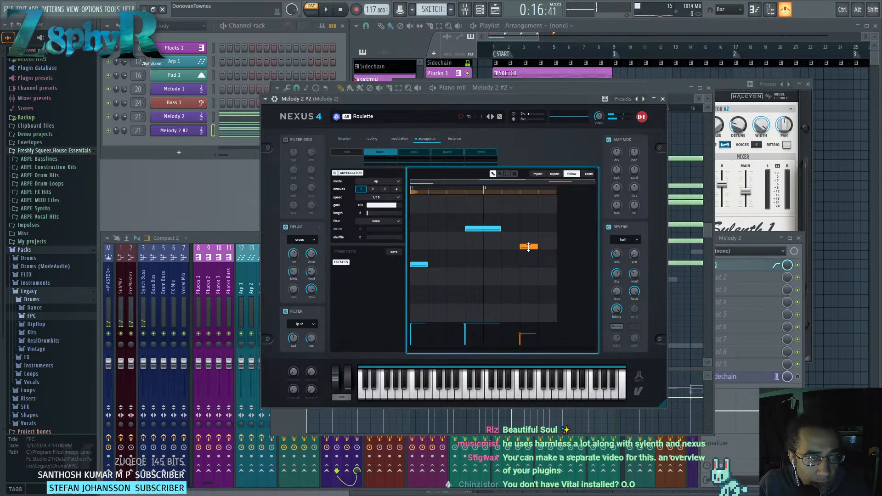
Examine the arpeggiator patterns of layers 2, 3 and 4, checking individual notes and briefly playing the track.
{"action": "left_click", "coordinate": [421, 152]}
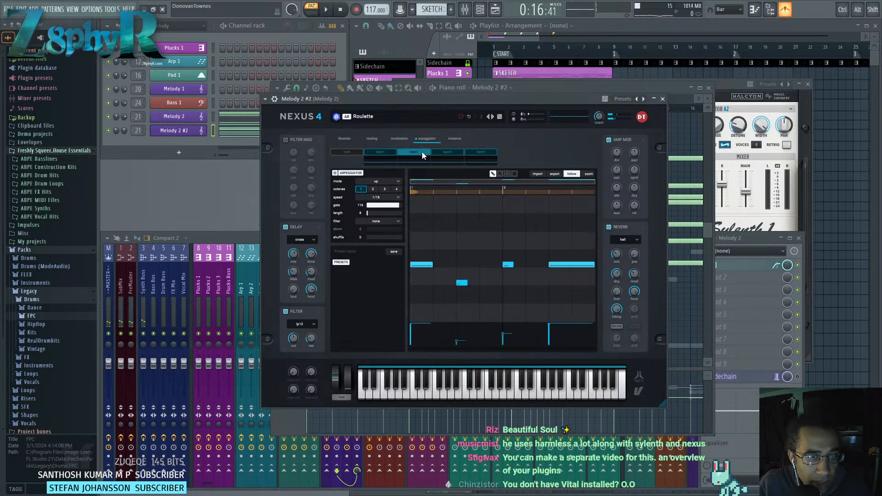
{"action": "key", "text": "space"}
{"action": "key", "text": "space"}
{"action": "left_click", "coordinate": [450, 152]}
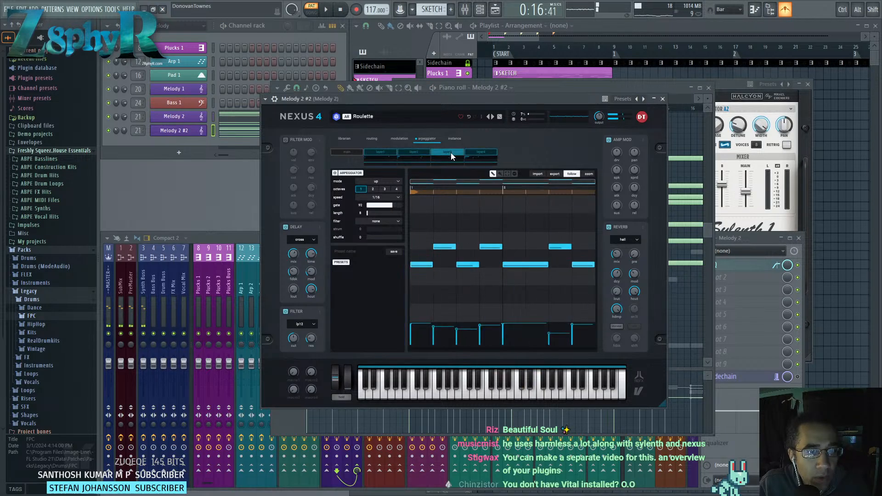
{"action": "left_click", "coordinate": [487, 153]}
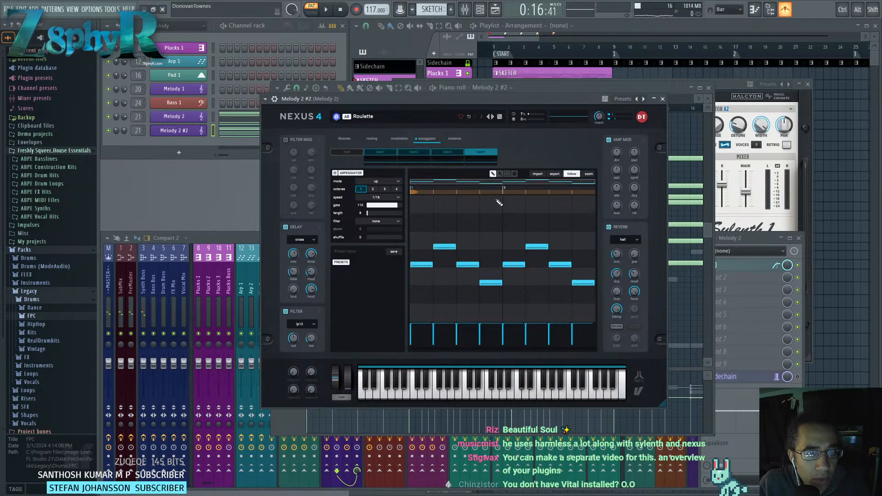
{"action": "key", "text": "space"}
{"action": "key", "text": "space"}
{"action": "left_click", "coordinate": [514, 263]}
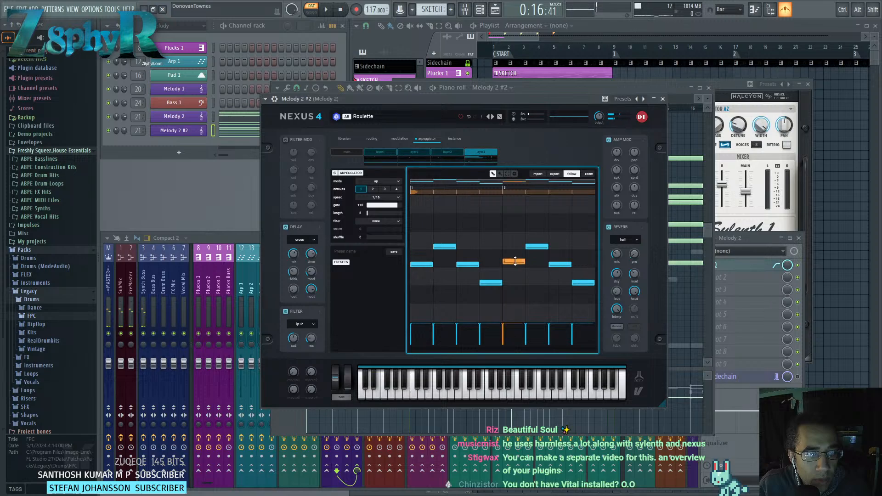
{"action": "left_click", "coordinate": [448, 152]}
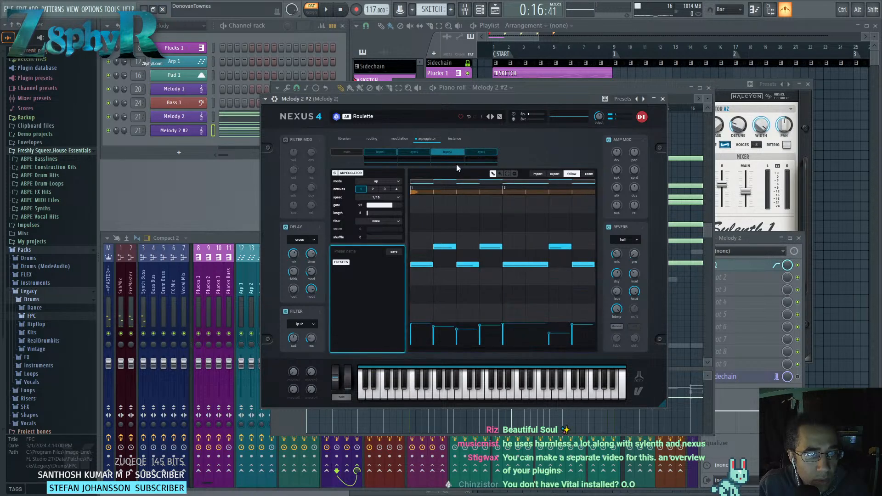
{"action": "left_click", "coordinate": [516, 264]}
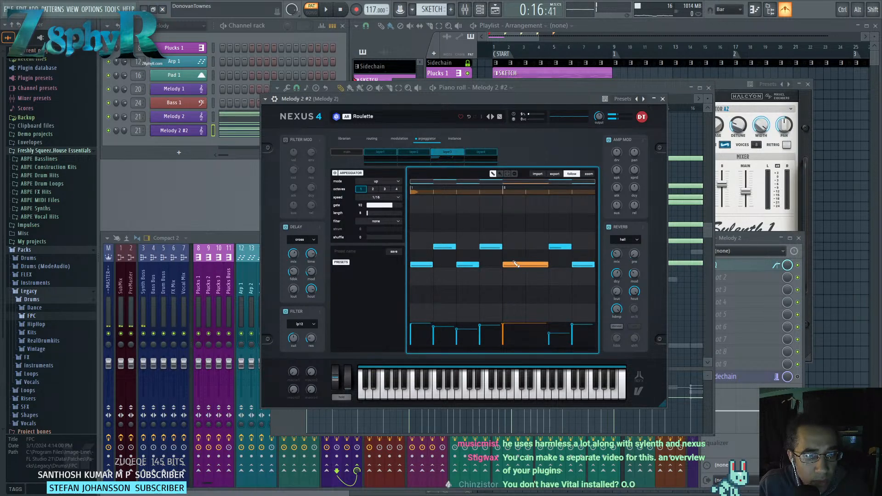
{"action": "left_click", "coordinate": [486, 247]}
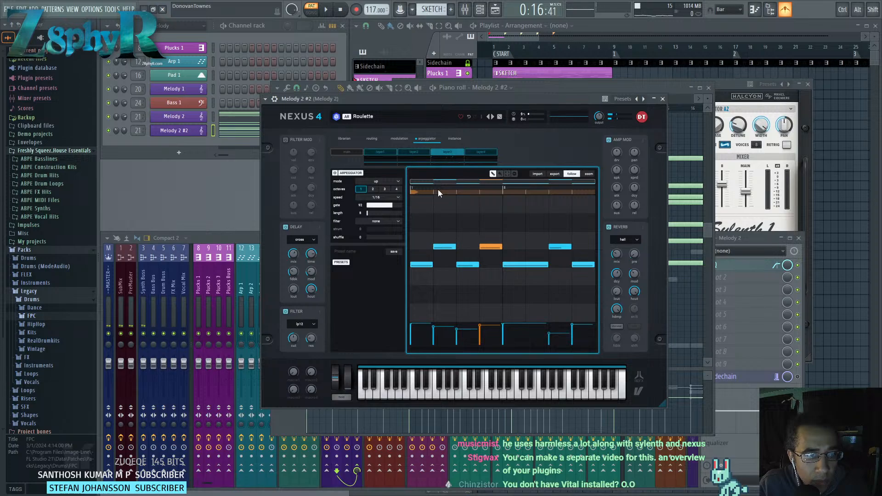
Raise the long last note of layer 2's arpeggiator pattern by one shaded grid band and play it back.
{"action": "left_click", "coordinate": [409, 151]}
{"action": "left_click", "coordinate": [508, 263]}
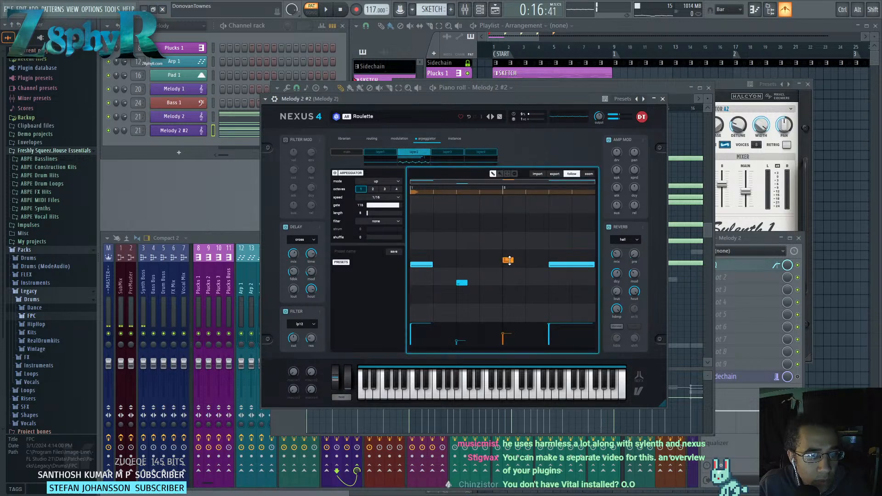
{"action": "left_click", "coordinate": [462, 282]}
{"action": "left_click_drag", "start_coordinate": [559, 263], "coordinate": [560, 258]}
{"action": "key", "text": "space"}
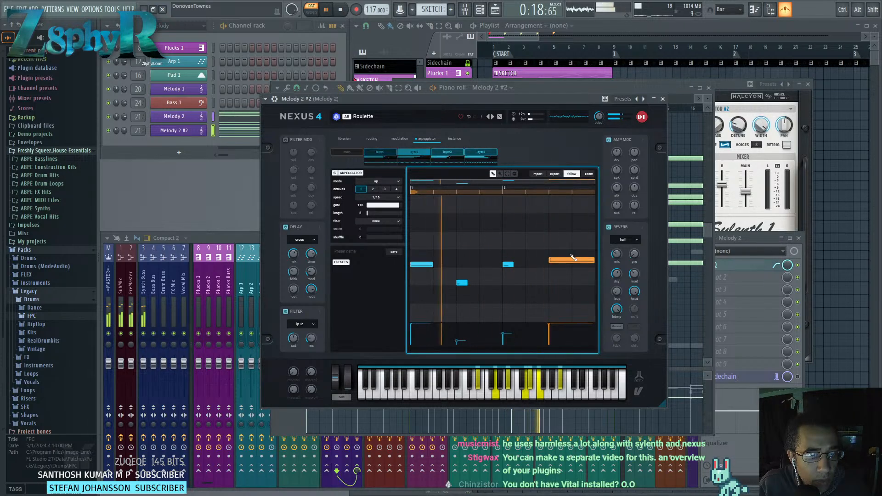
{"action": "key", "text": "space"}
{"action": "left_click_drag", "start_coordinate": [561, 258], "coordinate": [570, 245]}
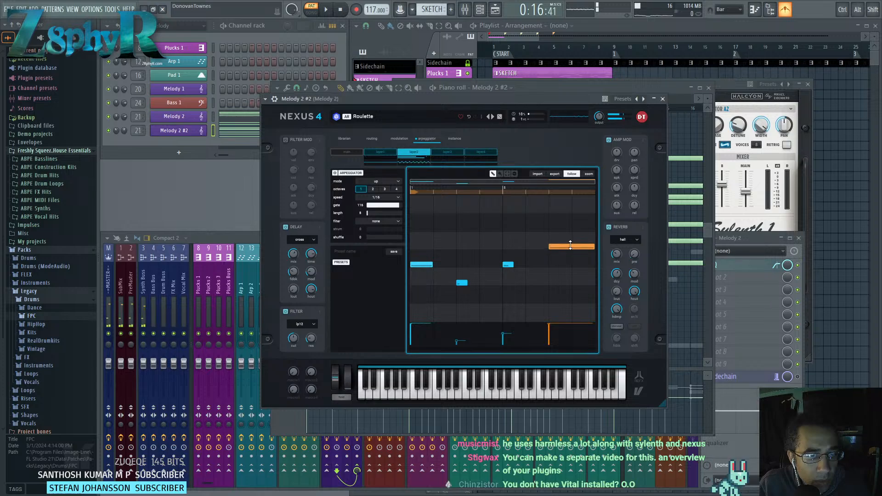
{"action": "key", "text": "space"}
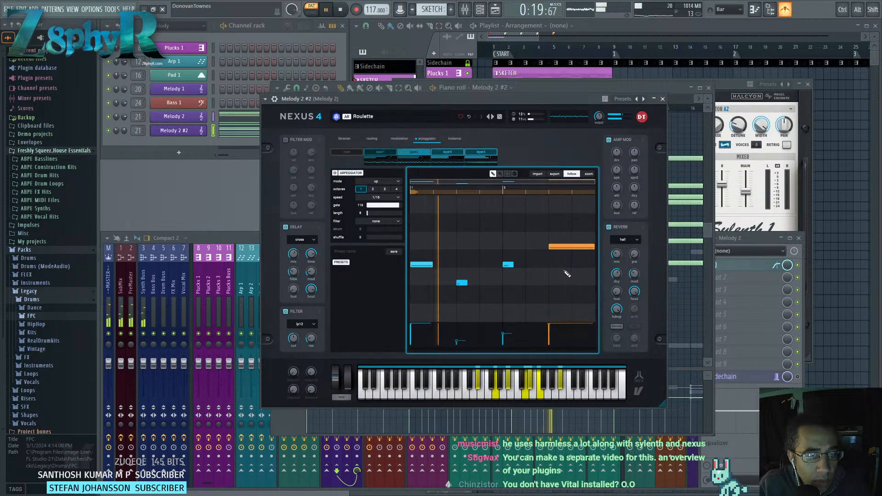
Switch off the arpeggiator on layers 1, 2 and 4 during playback, audition with only layer 3's left on, and stop.
{"action": "left_click", "coordinate": [447, 153]}
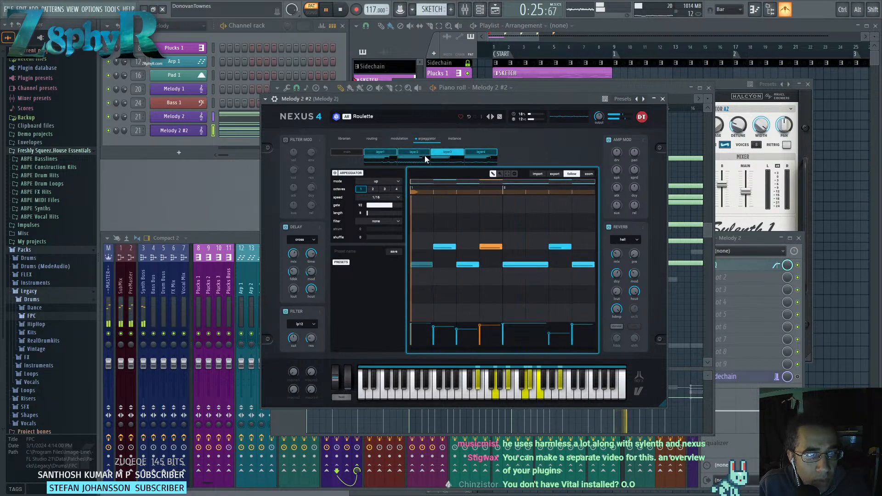
{"action": "left_click", "coordinate": [374, 149]}
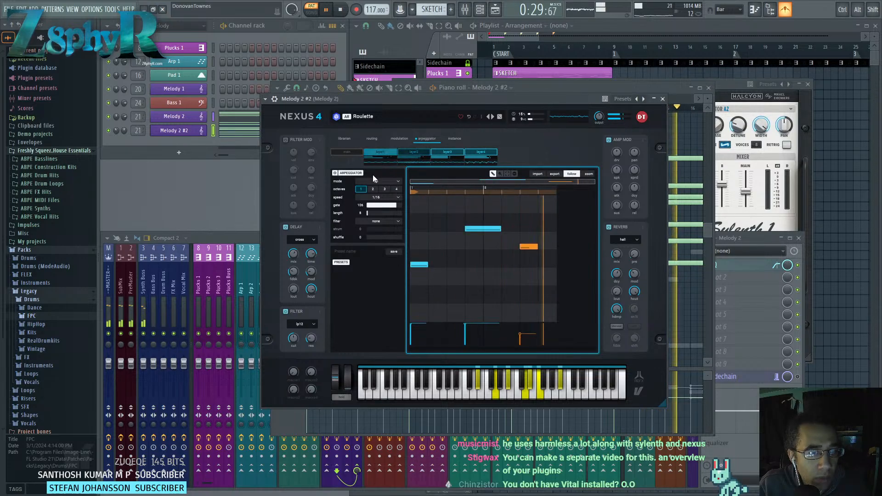
{"action": "left_click", "coordinate": [335, 173]}
{"action": "left_click", "coordinate": [409, 154]}
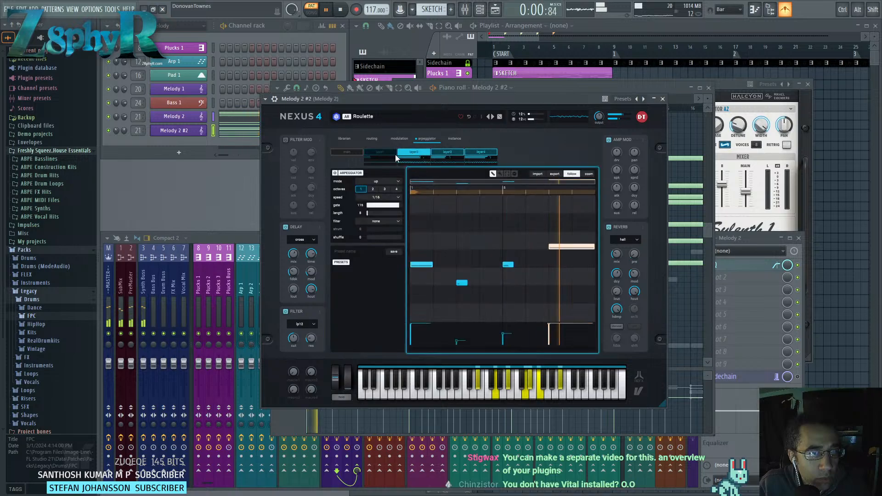
{"action": "left_click", "coordinate": [335, 173]}
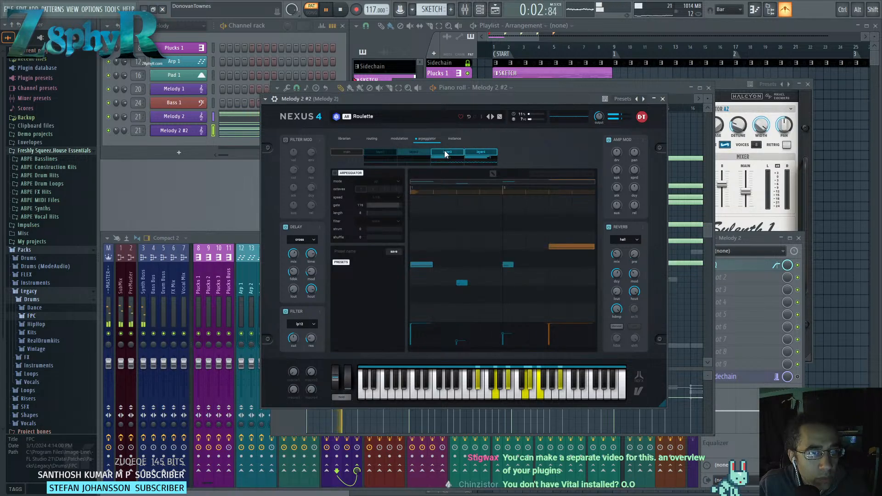
{"action": "left_click", "coordinate": [335, 173]}
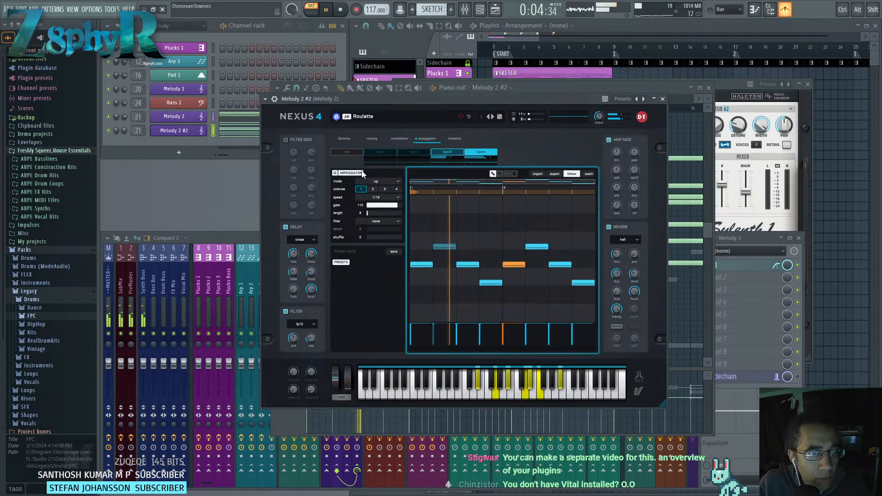
{"action": "left_click", "coordinate": [334, 173]}
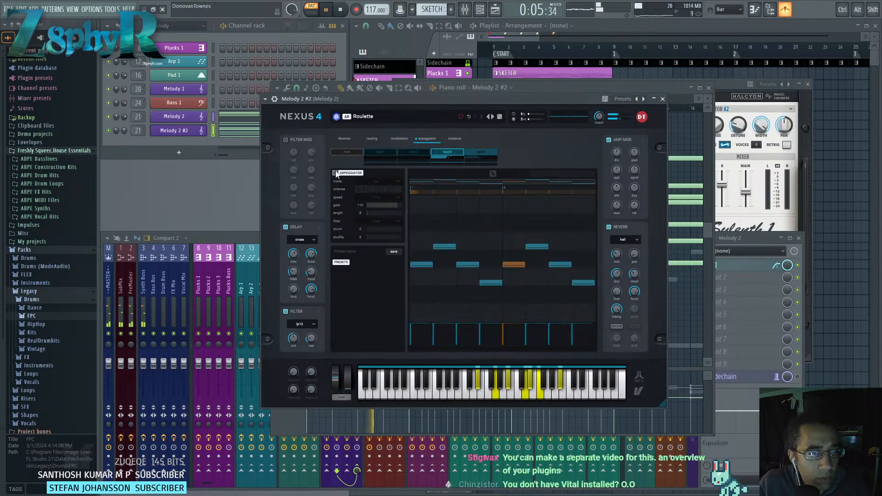
{"action": "left_click", "coordinate": [450, 153]}
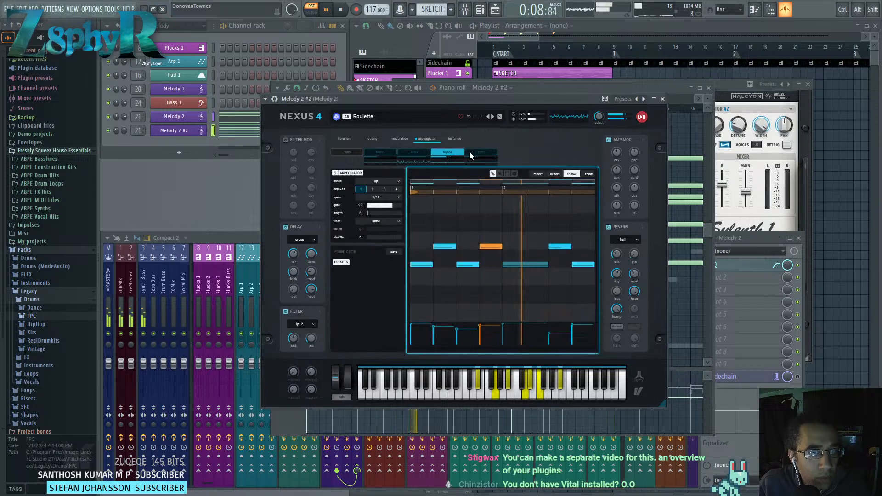
{"action": "left_click", "coordinate": [478, 152]}
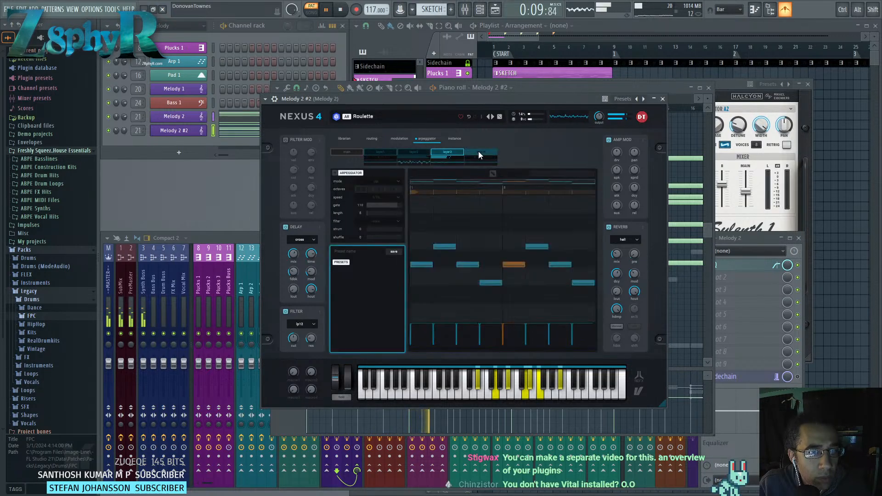
{"action": "left_click", "coordinate": [448, 152]}
{"action": "key", "text": "space"}
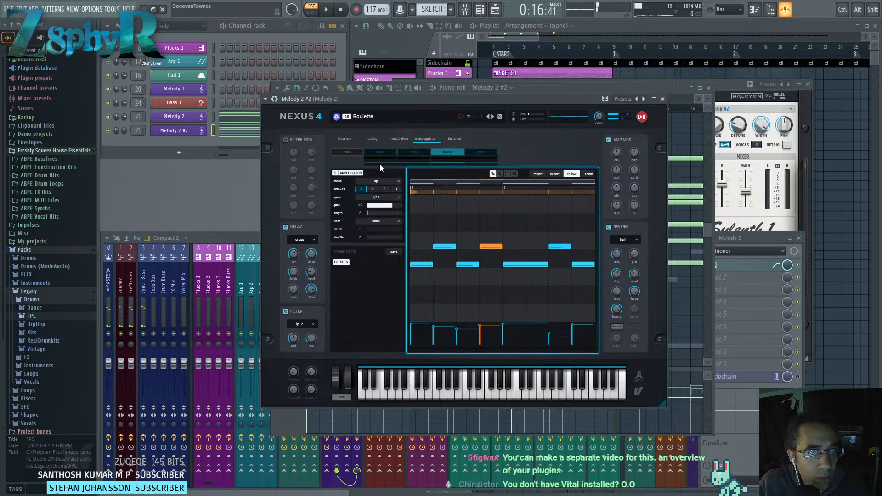
Switch off layer 3's arpeggiator, switch layer 4's back on and audition it.
{"action": "left_click", "coordinate": [491, 151]}
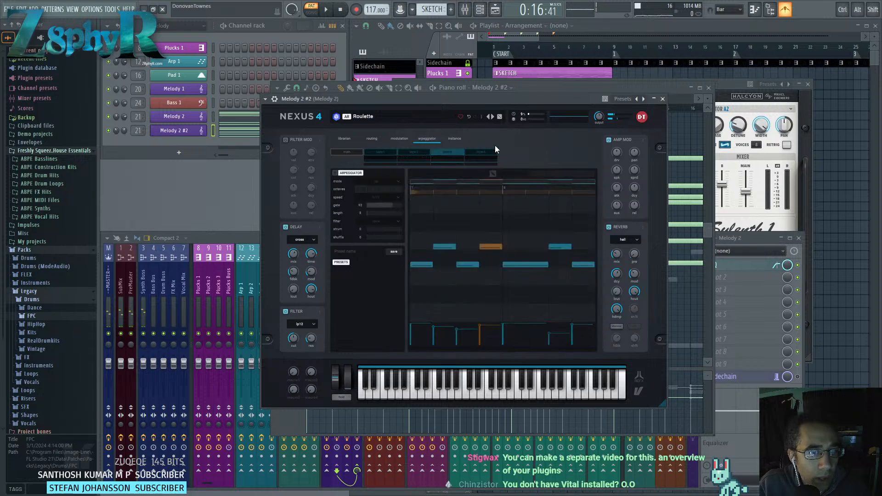
{"action": "left_click", "coordinate": [334, 173]}
{"action": "key", "text": "space"}
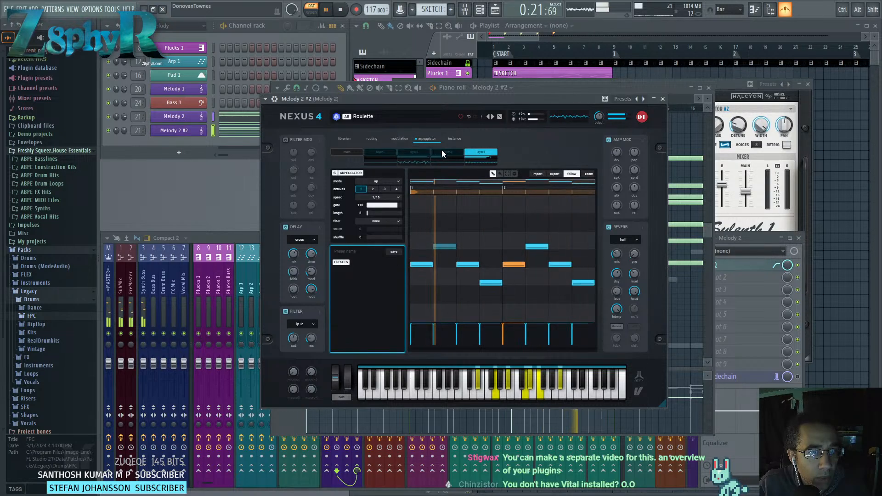
{"action": "key", "text": "space"}
Switch layer 2's arpeggiator back on, audition it together with layer 4's, switch layer 4's off and stop playback.
{"action": "left_click", "coordinate": [419, 153]}
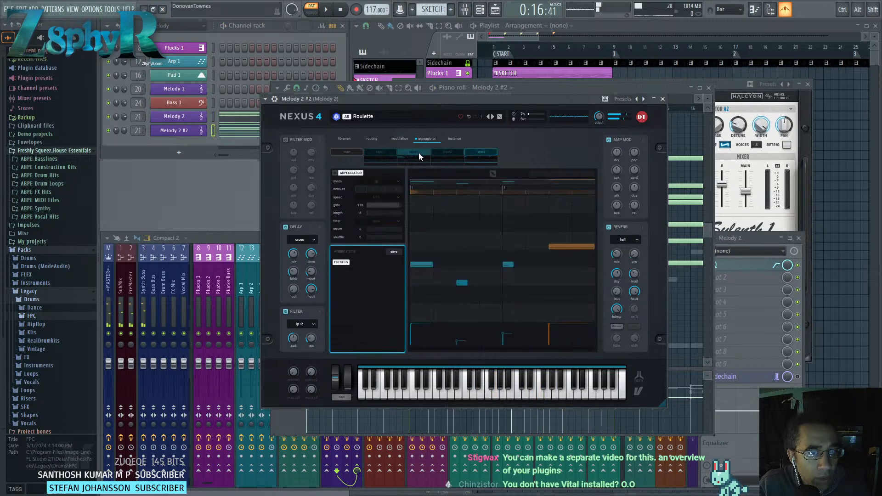
{"action": "left_click", "coordinate": [340, 175]}
{"action": "key", "text": "space"}
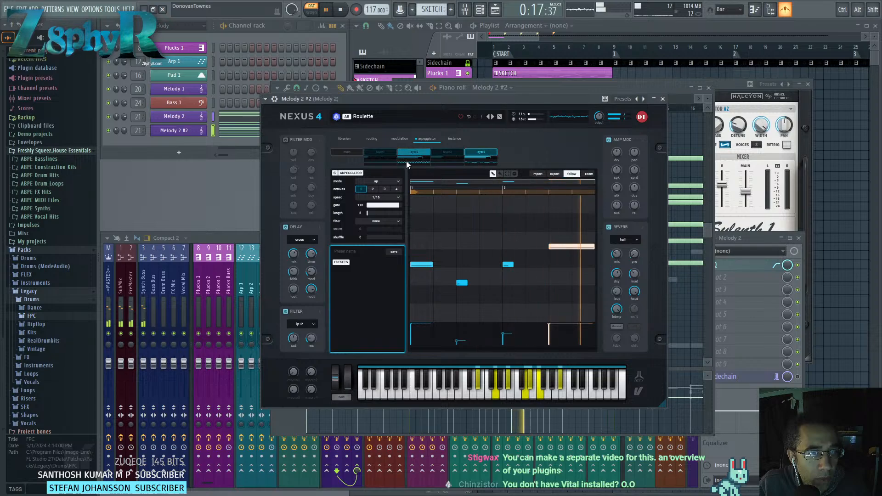
{"action": "left_click", "coordinate": [486, 155]}
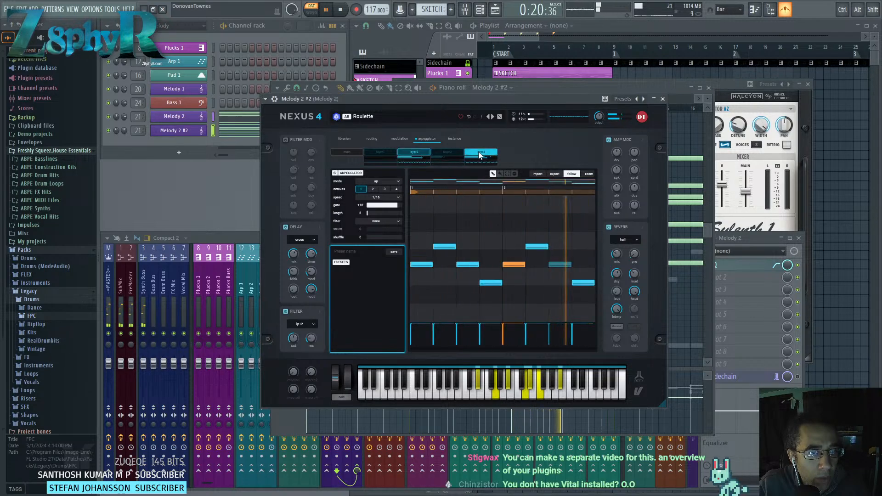
{"action": "left_click", "coordinate": [335, 174]}
{"action": "key", "text": "space"}
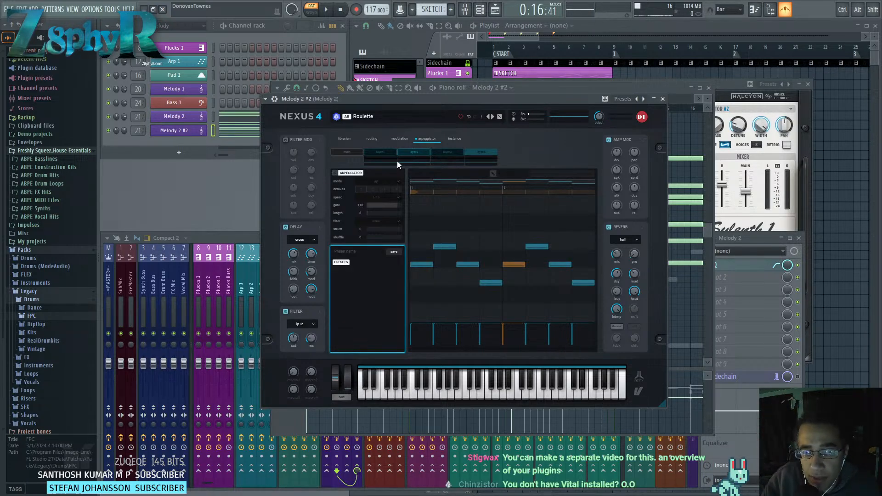
Look over the arpeggiator patterns of layers 1 to 4, moving the Nexus window clear of the piano roll's keyboard.
{"action": "left_click", "coordinate": [380, 154]}
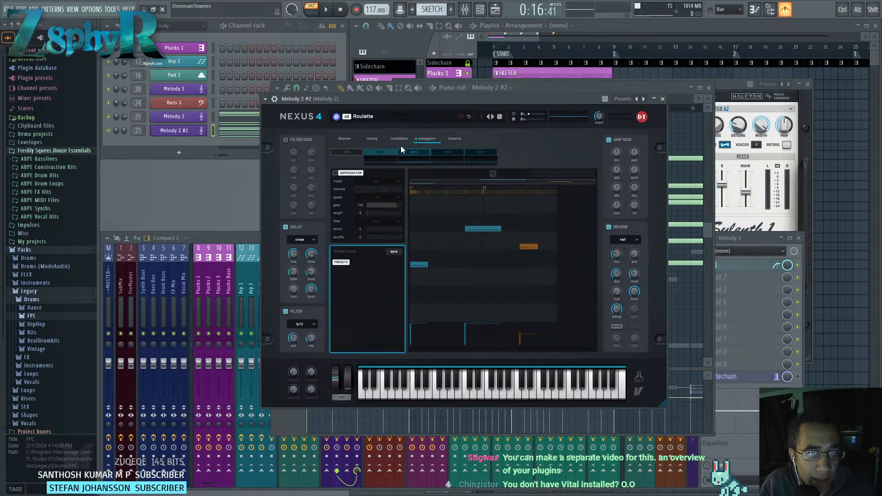
{"action": "left_click_drag", "start_coordinate": [440, 103], "coordinate": [492, 131]}
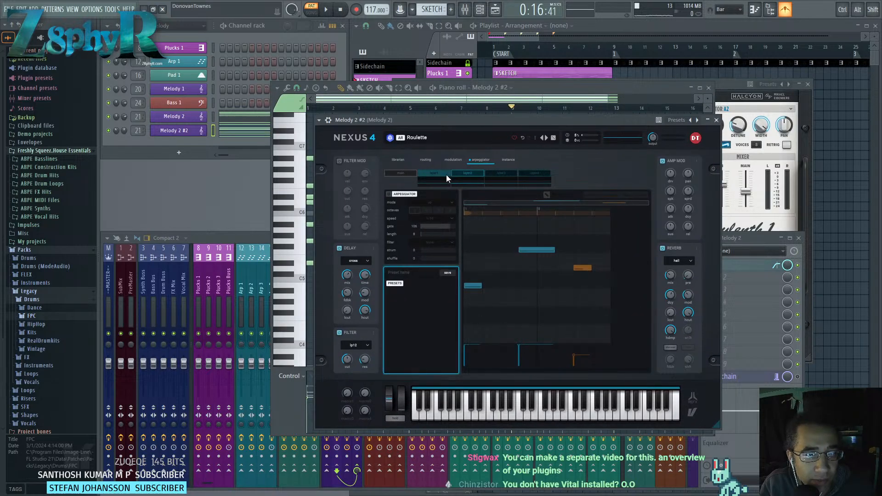
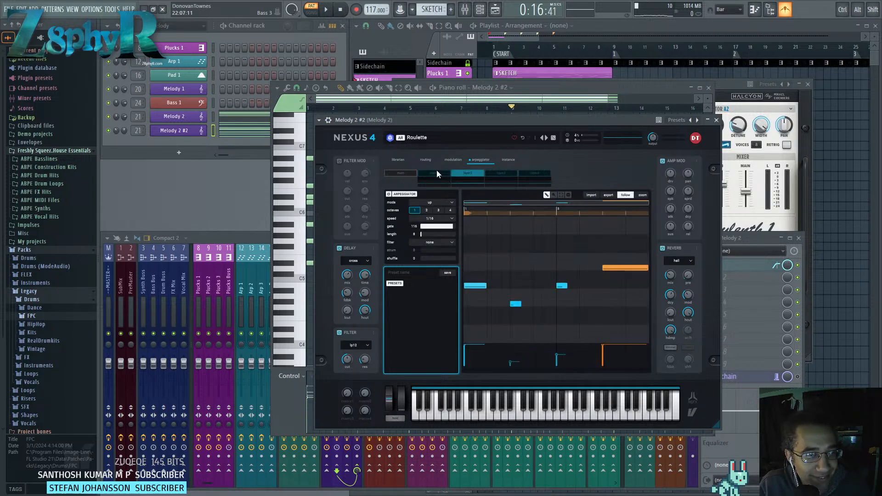
{"action": "left_click", "coordinate": [502, 172]}
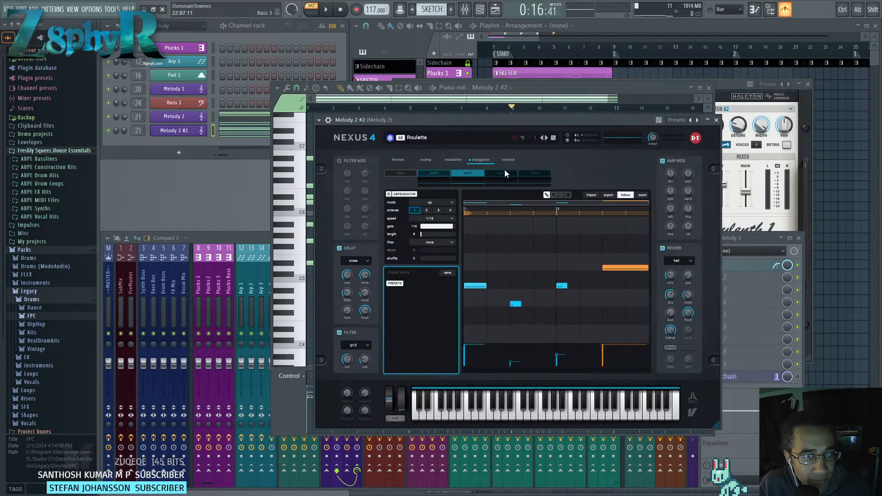
{"action": "left_click", "coordinate": [522, 174]}
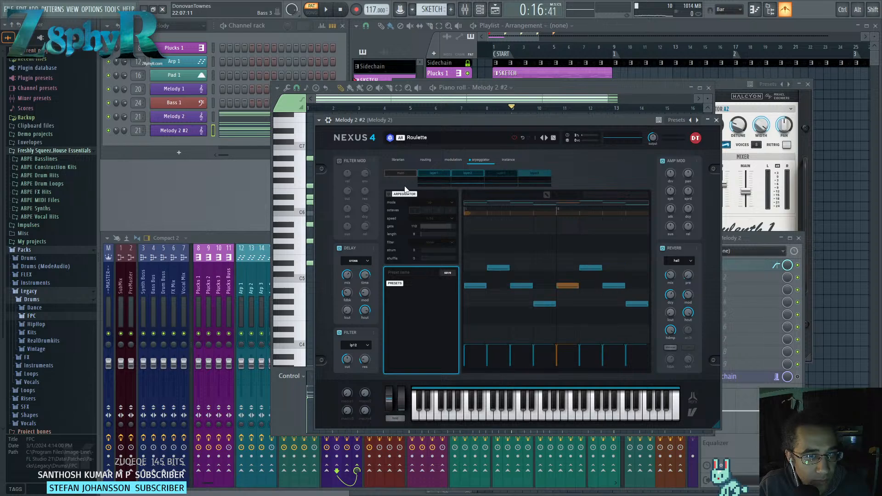
{"action": "left_click", "coordinate": [515, 173]}
Audition the preset in the routing view while switching off all four layers one by one, and turn only layers 2 and 1 back on.
{"action": "left_click", "coordinate": [426, 160]}
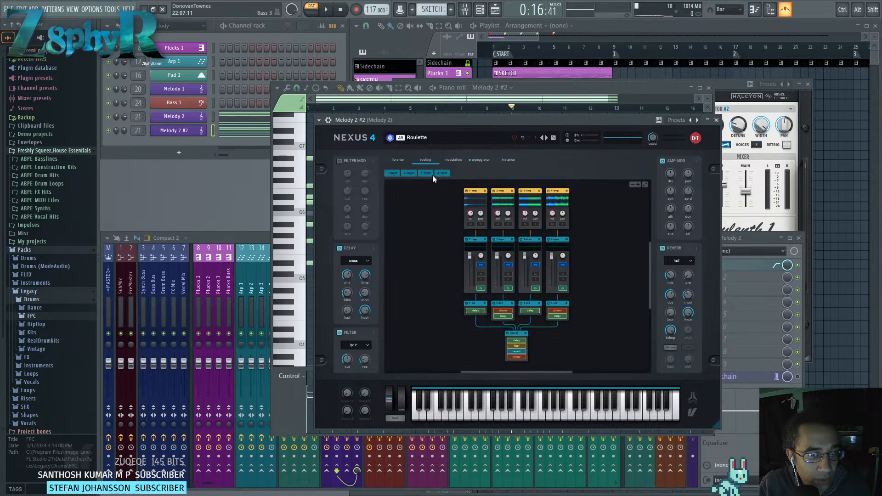
{"action": "key", "text": "space"}
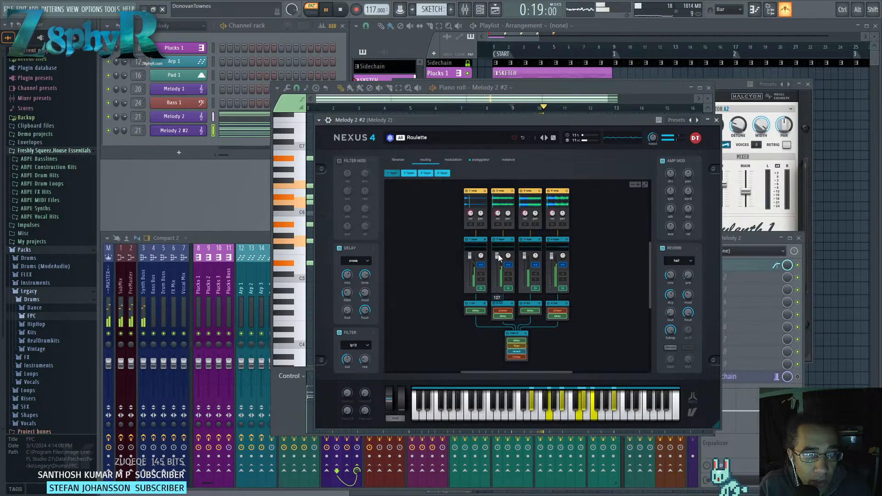
{"action": "left_click", "coordinate": [466, 239]}
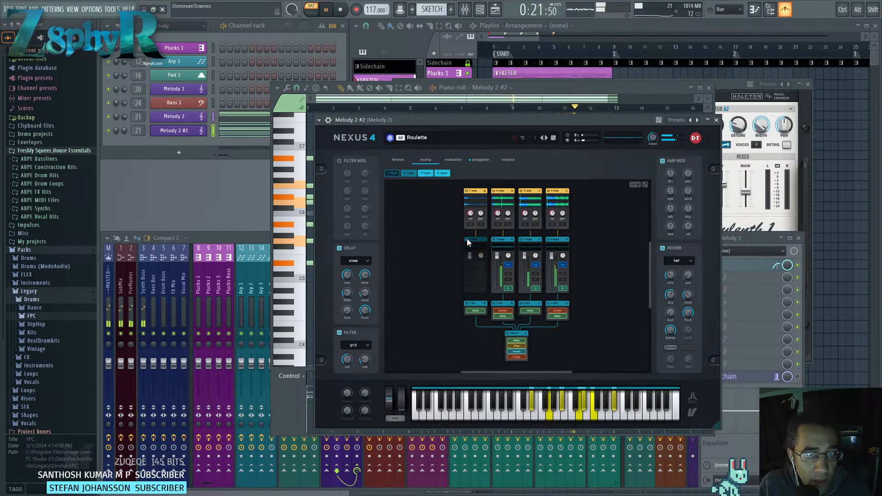
{"action": "left_click", "coordinate": [494, 239]}
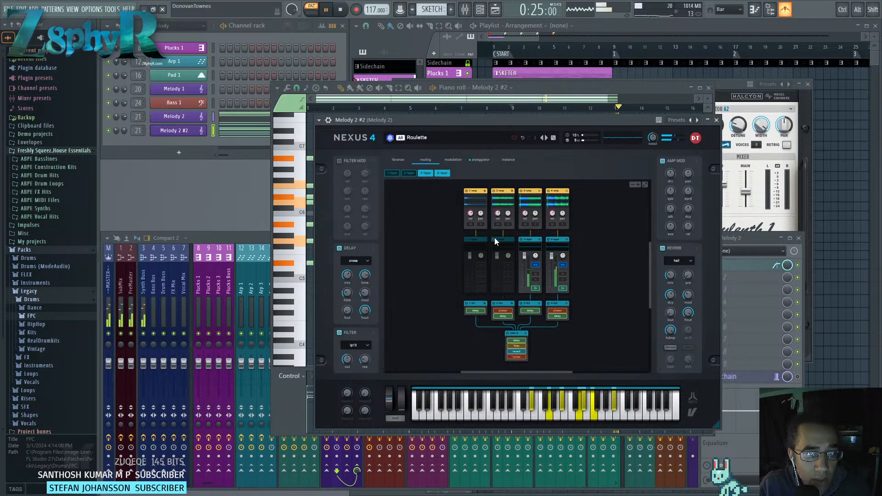
{"action": "left_click", "coordinate": [521, 240]}
{"action": "left_click", "coordinate": [548, 239]}
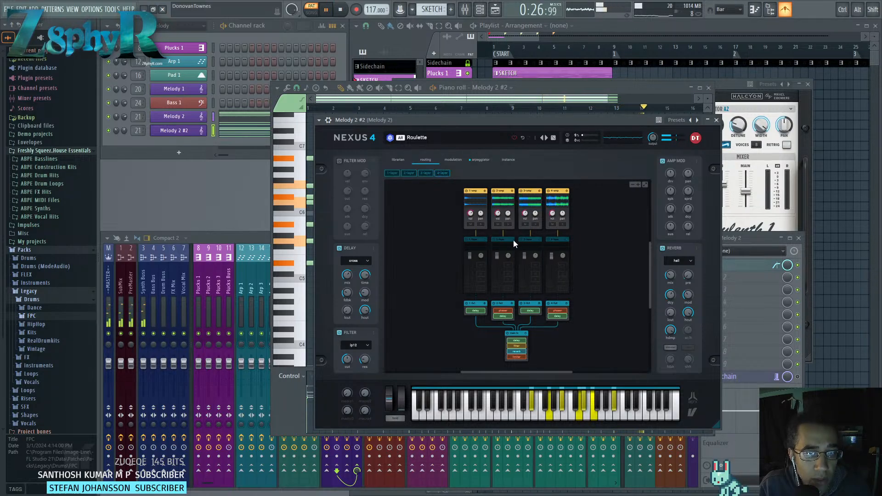
{"action": "left_click", "coordinate": [495, 239]}
{"action": "left_click", "coordinate": [465, 238]}
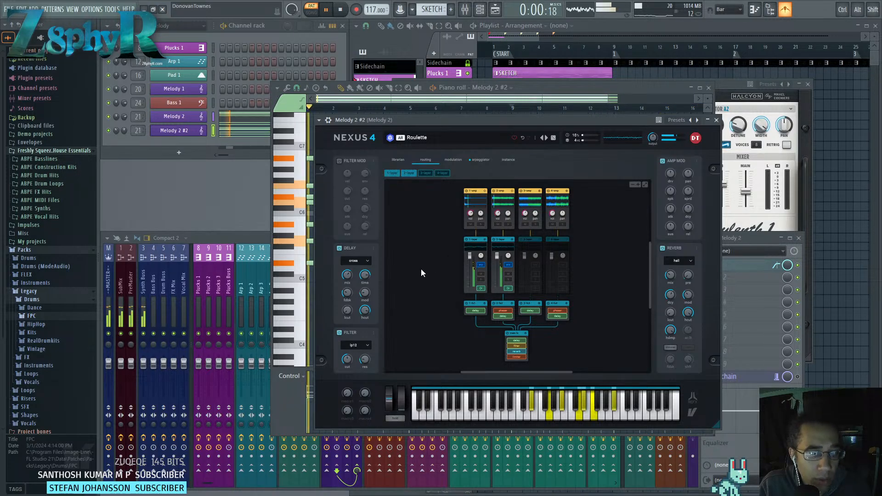
Stop playback and close the Melody 2 #2 Nexus window, the piano roll and the Plucks 1 Sylenth1 window.
{"action": "left_click", "coordinate": [716, 120]}
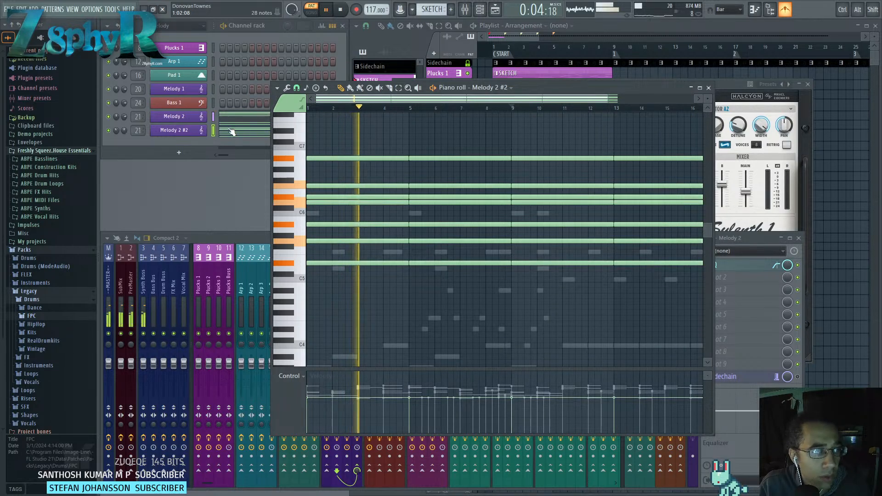
{"action": "left_click", "coordinate": [213, 117]}
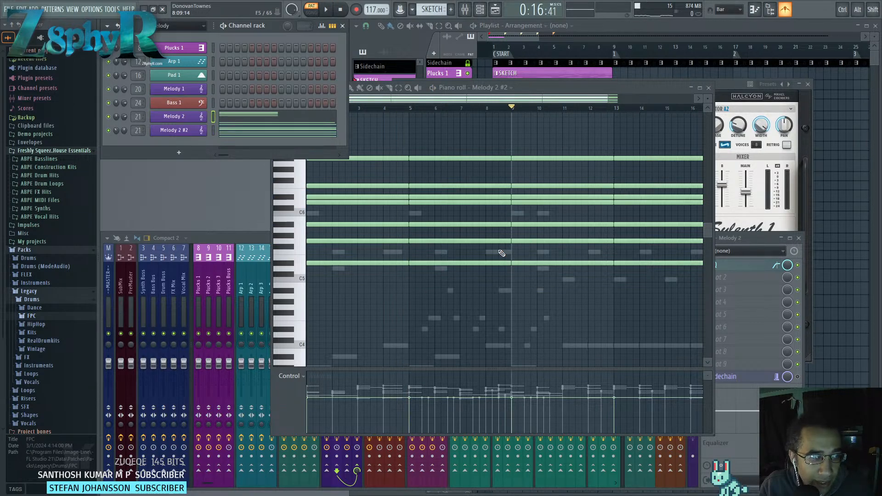
{"action": "left_click_drag", "start_coordinate": [547, 88], "coordinate": [609, 107]}
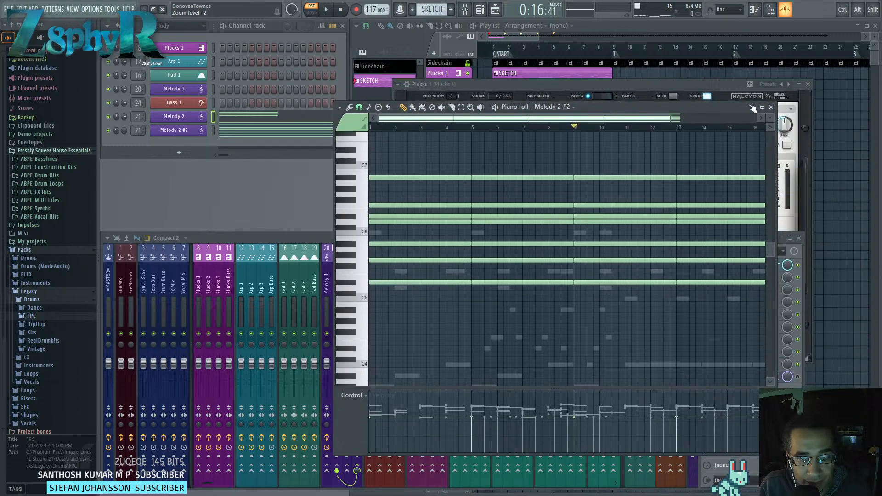
{"action": "left_click", "coordinate": [772, 107]}
{"action": "left_click", "coordinate": [692, 82]}
{"action": "left_click", "coordinate": [808, 84]}
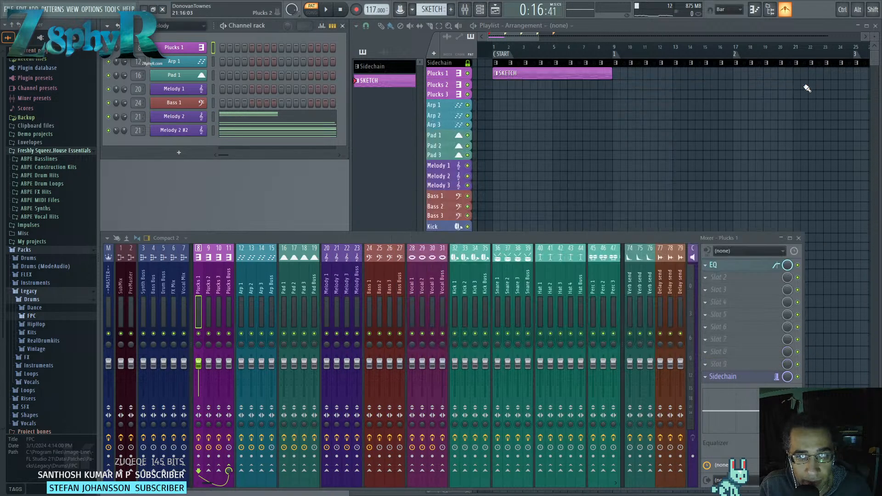
{"action": "left_click", "coordinate": [180, 152]}
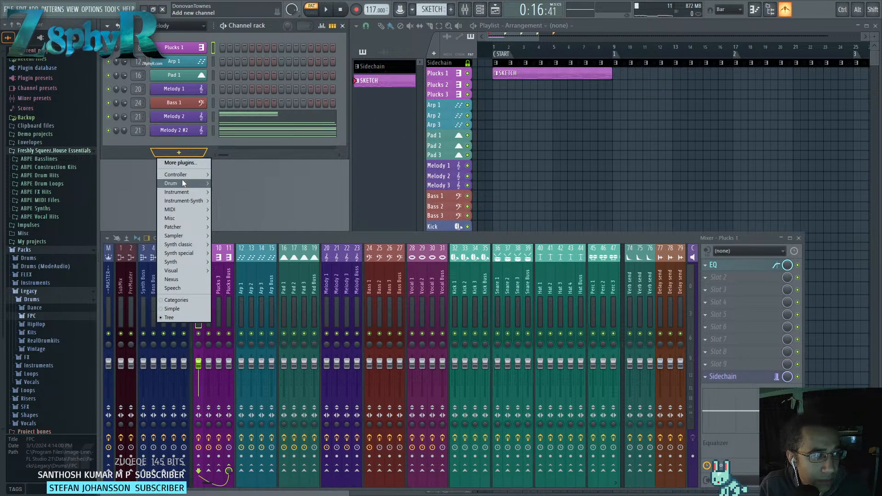
{"action": "left_click", "coordinate": [178, 143]}
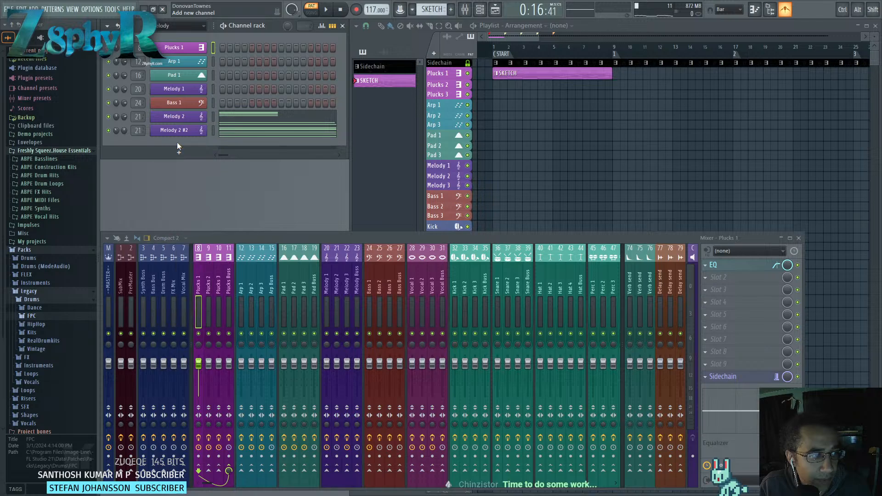
{"action": "left_click", "coordinate": [179, 149]}
{"action": "mouse_move", "coordinate": [188, 202]}
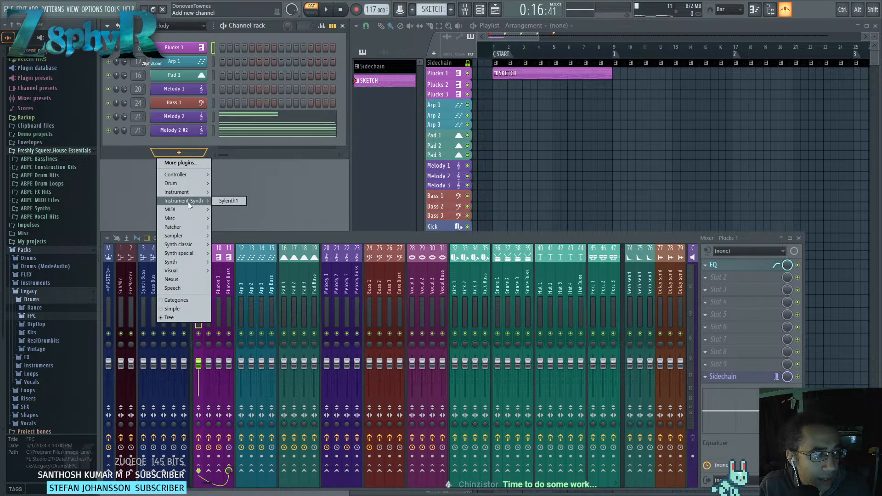
{"action": "mouse_move", "coordinate": [188, 230]}
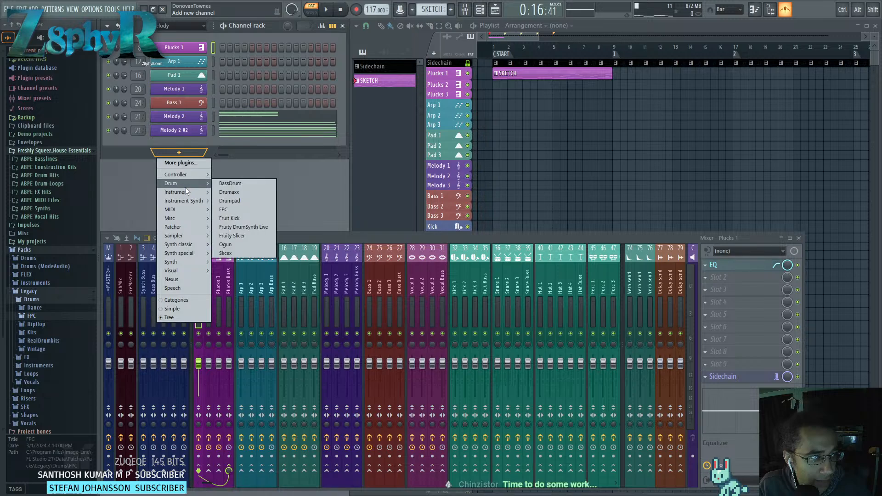
{"action": "mouse_move", "coordinate": [185, 255]}
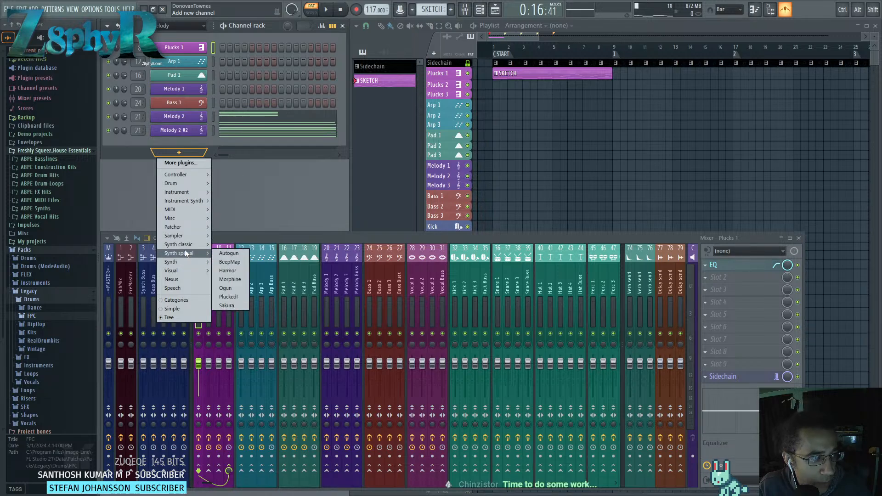
{"action": "left_click", "coordinate": [184, 140]}
{"action": "left_click", "coordinate": [212, 130]}
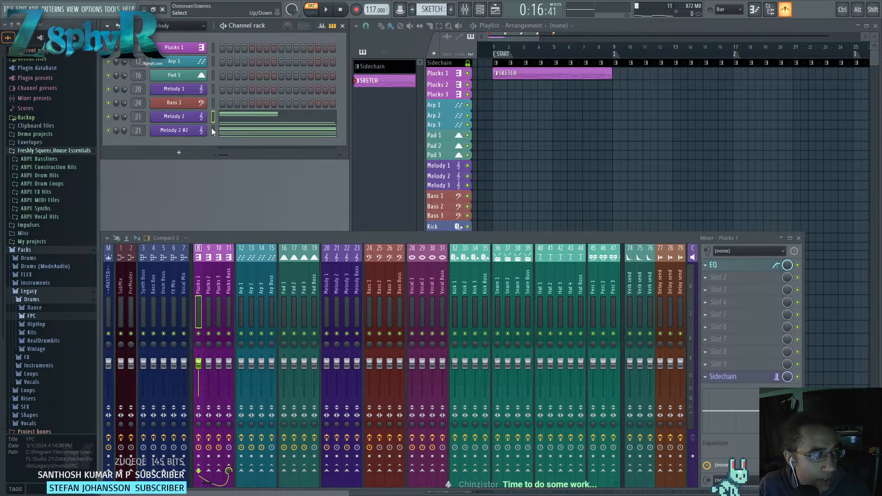
Open the piano roll for Plucks 1 and stack four short notes from G5 up to F6 at the start of bar 1.
{"action": "right_click", "coordinate": [204, 45]}
{"action": "left_click", "coordinate": [221, 47]}
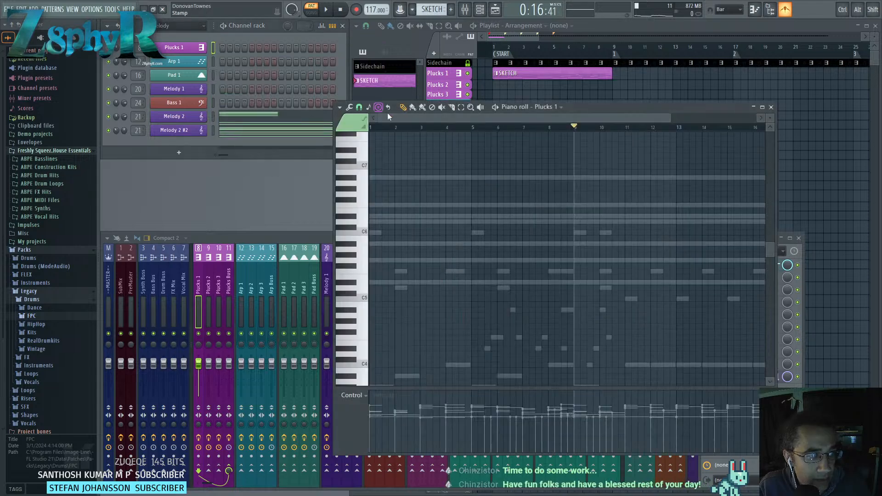
{"action": "scroll", "coordinate": [466, 236], "scroll_direction": "down", "scroll_amount": 2}
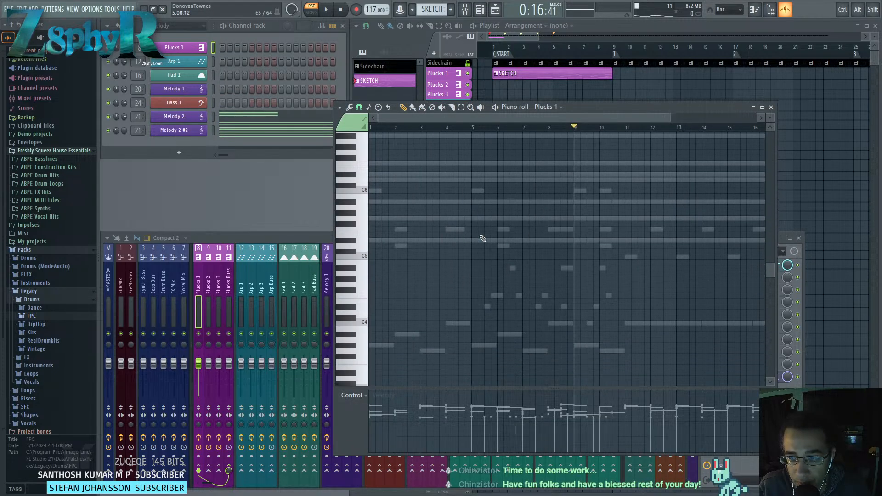
{"action": "scroll", "coordinate": [529, 256], "scroll_direction": "up", "scroll_amount": 2, "text": "ctrl"}
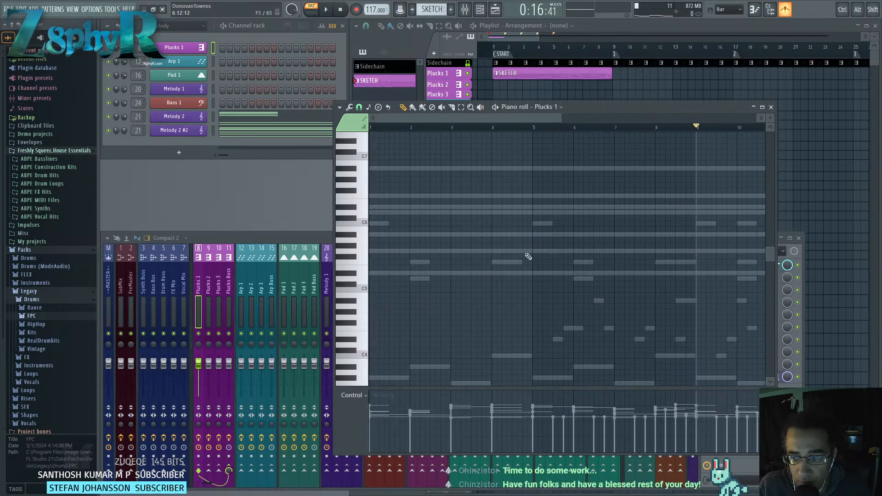
{"action": "mouse_move", "coordinate": [374, 251]}
{"action": "left_mouse_down"}
{"action": "mouse_move", "coordinate": [517, 250]}
{"action": "mouse_move", "coordinate": [381, 250]}
{"action": "left_mouse_up"}
{"action": "left_click", "coordinate": [373, 224]}
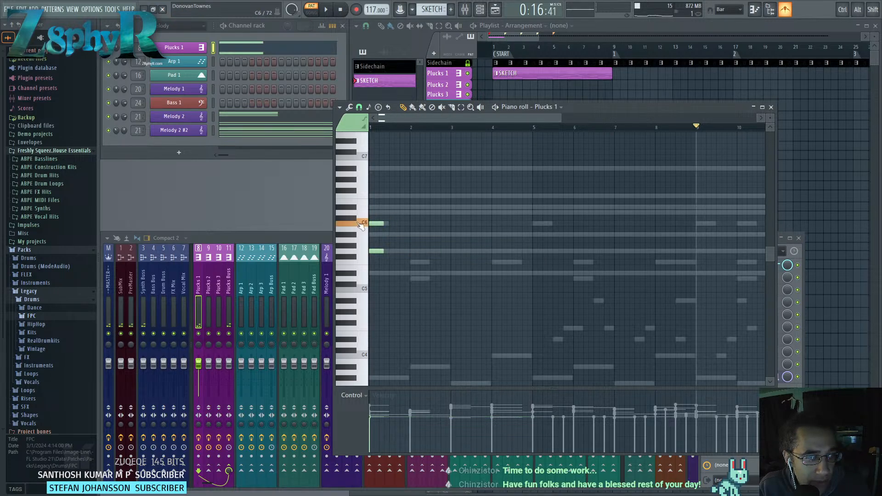
{"action": "left_click", "coordinate": [376, 208]}
{"action": "left_click", "coordinate": [376, 196]}
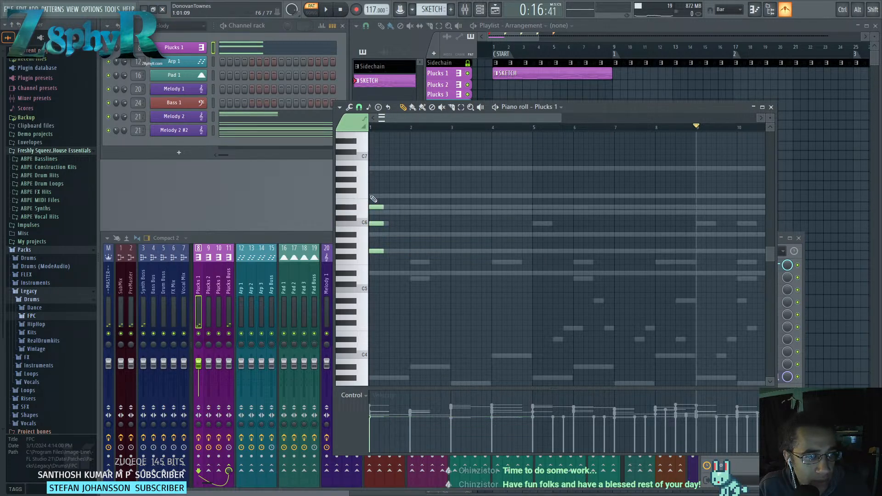
Delete the four stacked notes at the start of the Plucks 1 piano roll.
{"action": "left_click", "coordinate": [212, 49]}
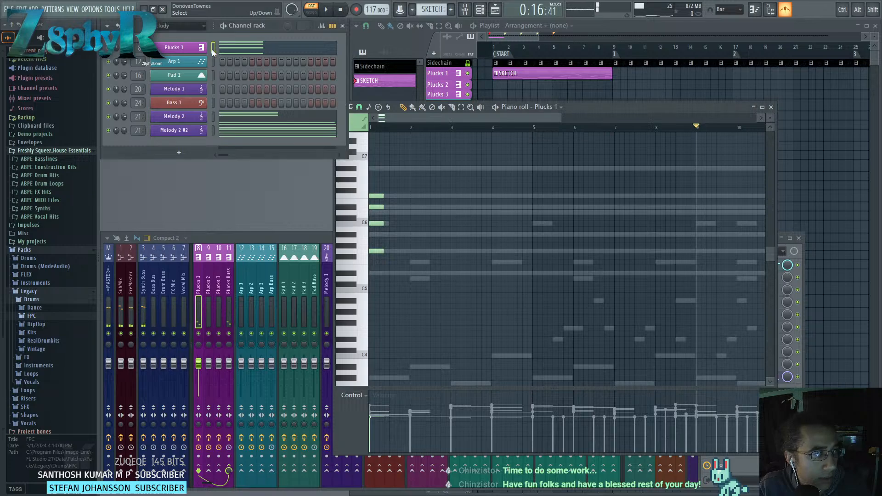
{"action": "left_click", "coordinate": [234, 49]}
{"action": "left_click", "coordinate": [247, 49]}
{"action": "left_click_drag", "start_coordinate": [435, 188], "coordinate": [385, 253]}
{"action": "scroll", "coordinate": [375, 250], "scroll_direction": "up", "scroll_amount": 3}
{"action": "left_click", "coordinate": [370, 255], "text": "ctrl"}
{"action": "left_click_drag", "start_coordinate": [376, 189], "coordinate": [373, 284]}
{"action": "left_click", "coordinate": [383, 279], "text": "ctrl"}
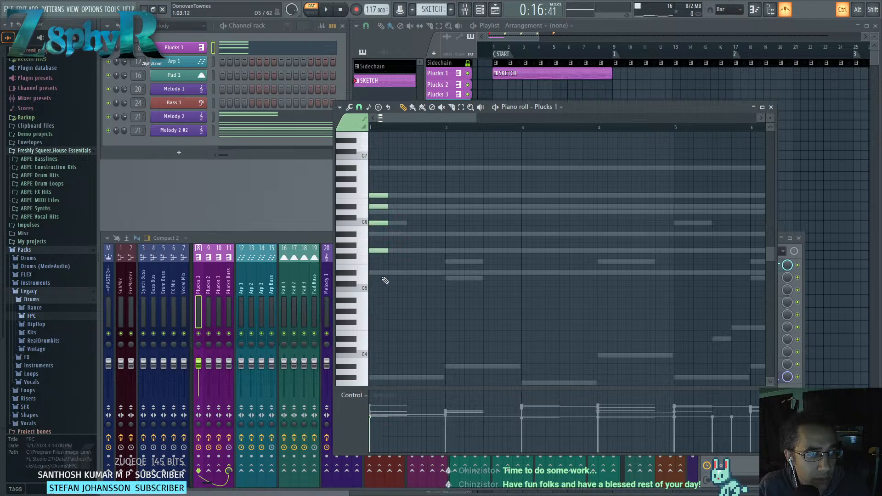
{"action": "scroll", "coordinate": [383, 278], "scroll_direction": "up", "scroll_amount": 2}
{"action": "middle_click", "coordinate": [383, 278]}
{"action": "right_click", "coordinate": [396, 224]}
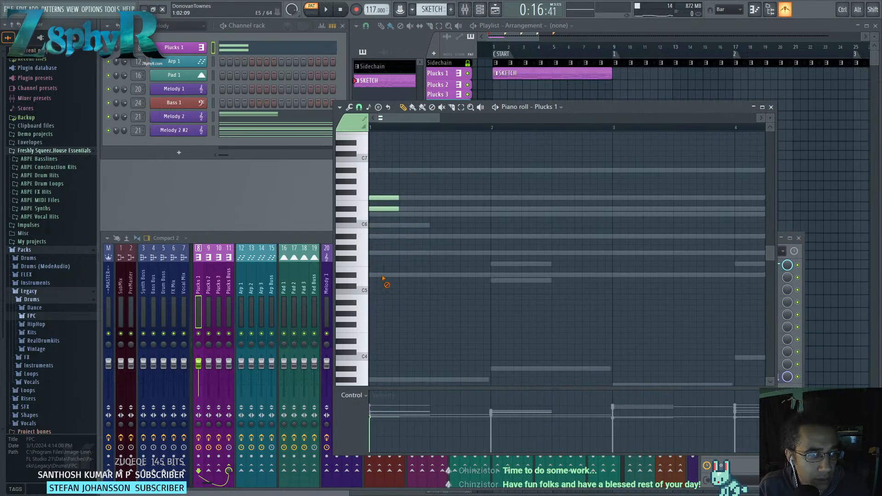
{"action": "right_click", "coordinate": [381, 210]}
Open the Sylenth1 instrument on Plucks 1 and return to its piano roll to sound individual keys.
{"action": "right_click", "coordinate": [205, 49]}
{"action": "left_click", "coordinate": [193, 50]}
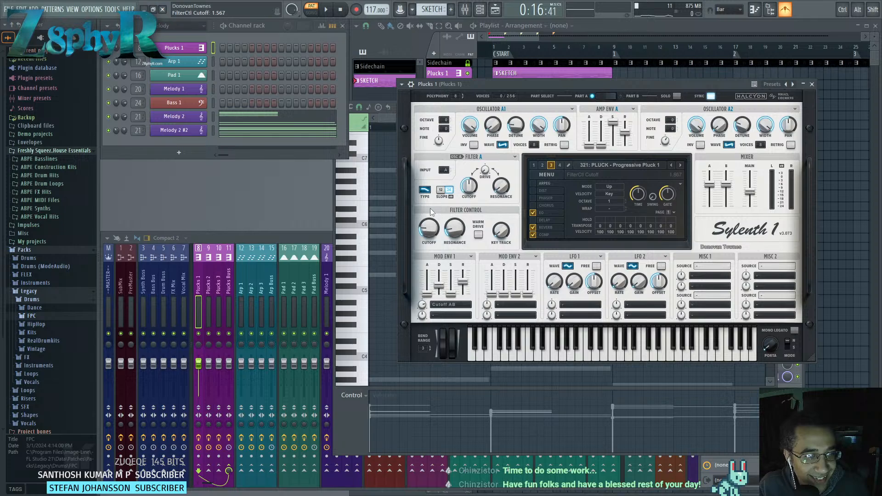
{"action": "left_click", "coordinate": [373, 170]}
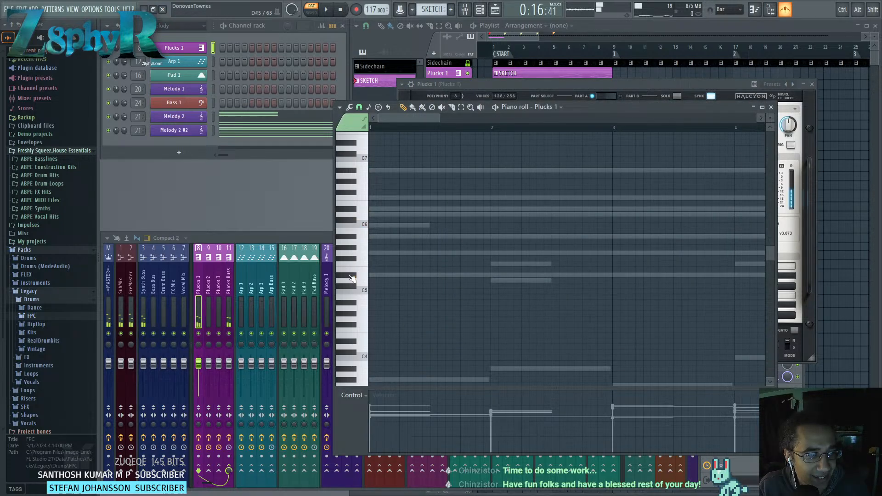
Stack short D#5, F5, A#5, D6 and D#6 notes at the start of bar 1 in the Plucks 1 piano roll.
{"action": "left_click", "coordinate": [373, 274]}
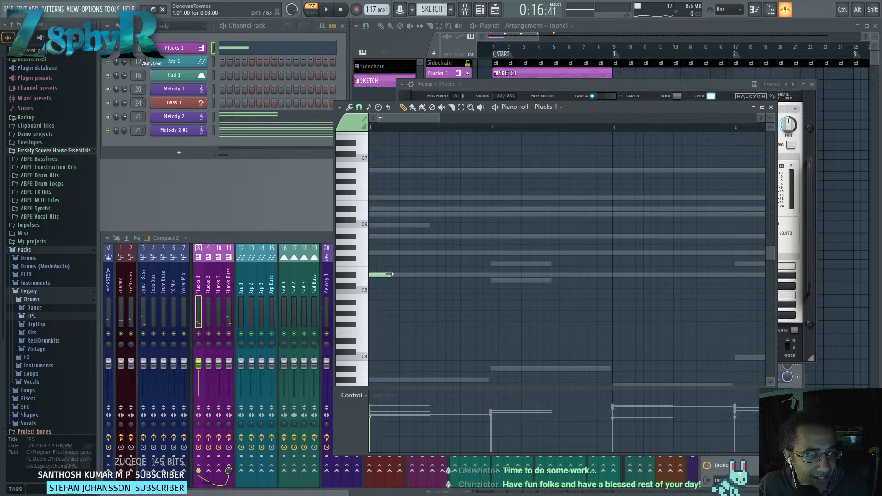
{"action": "left_click", "coordinate": [375, 253]}
{"action": "right_click", "coordinate": [375, 254]}
{"action": "left_click", "coordinate": [374, 259]}
{"action": "right_click", "coordinate": [377, 259]}
{"action": "left_click", "coordinate": [369, 265]}
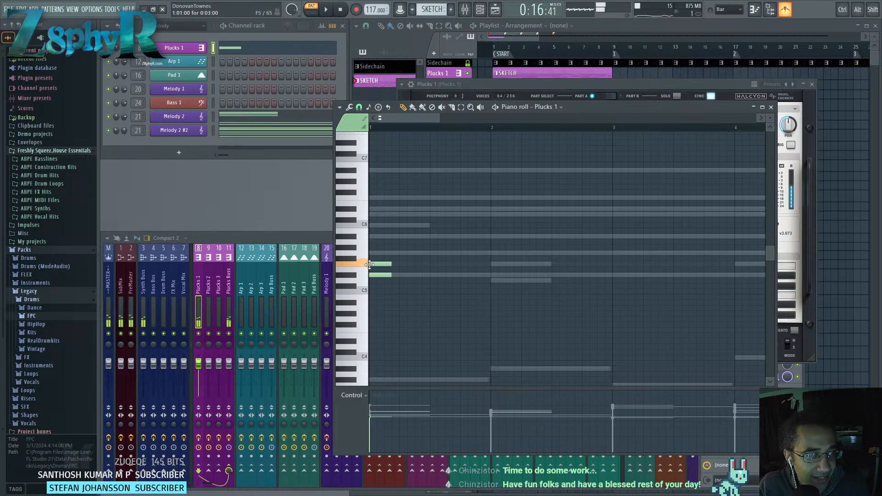
{"action": "left_click", "coordinate": [375, 236]}
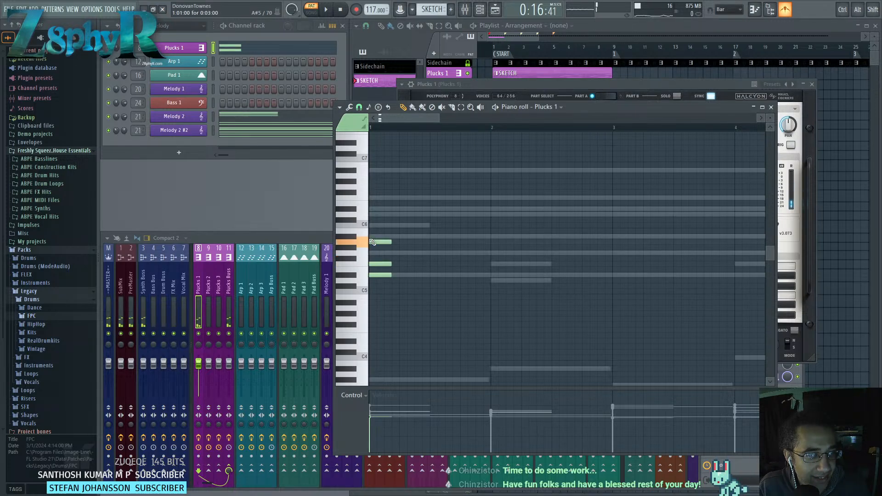
{"action": "left_click", "coordinate": [375, 214]}
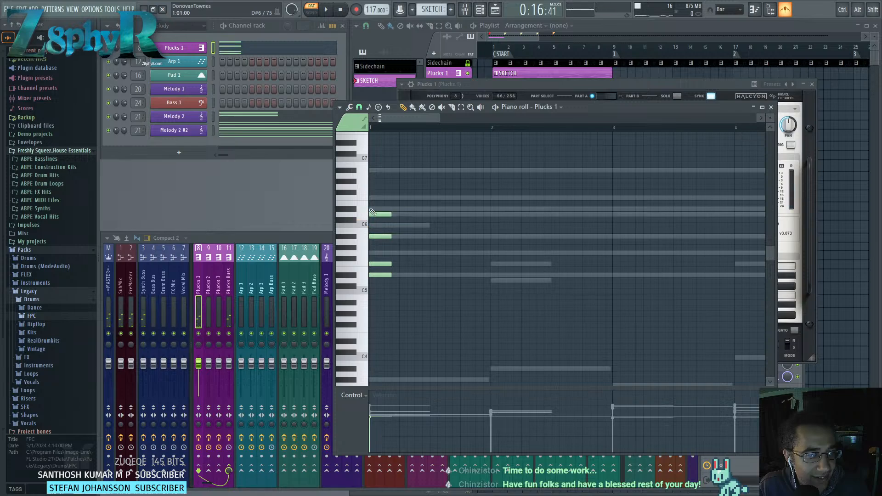
{"action": "left_click", "coordinate": [375, 209]}
Delete all the stacked notes at the start of bar 1, including a re-entered D#5.
{"action": "left_click_drag", "start_coordinate": [416, 194], "coordinate": [375, 273]}
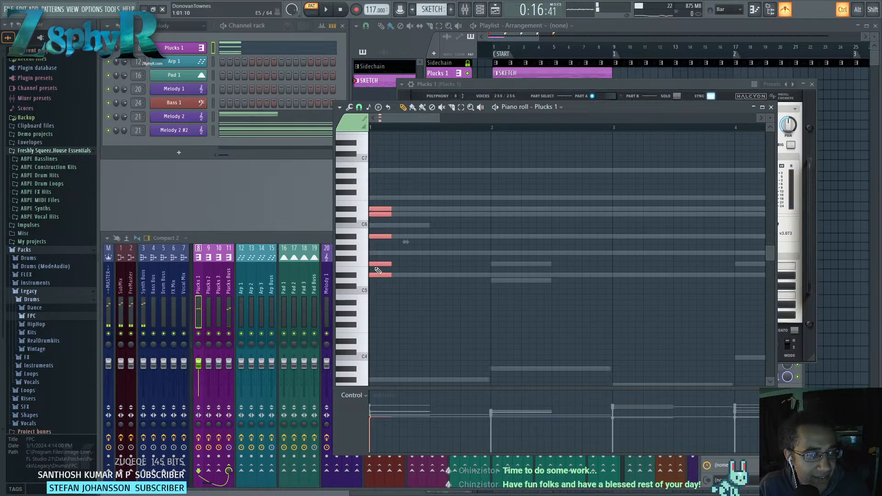
{"action": "key", "text": "Delete"}
{"action": "left_click", "coordinate": [369, 277]}
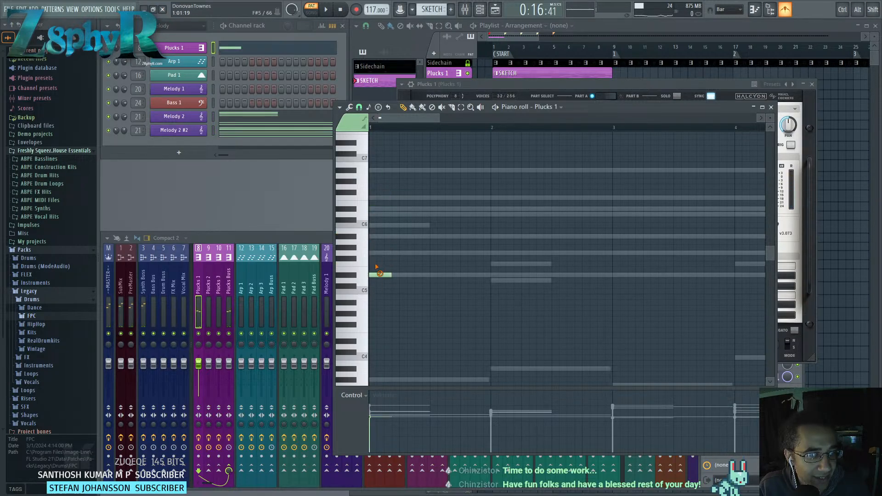
{"action": "right_click", "coordinate": [383, 275]}
{"action": "right_click", "coordinate": [396, 254]}
{"action": "right_click", "coordinate": [396, 254]}
Copy the Melody 2 notes into the Plucks 1 channel and open the Plucks 1 piano roll.
{"action": "right_click", "coordinate": [399, 248], "text": "alt"}
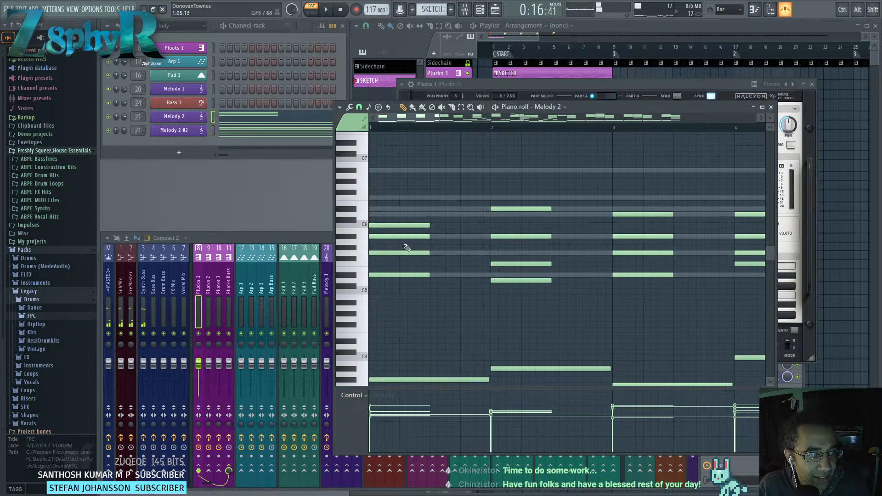
{"action": "left_click", "coordinate": [214, 129]}
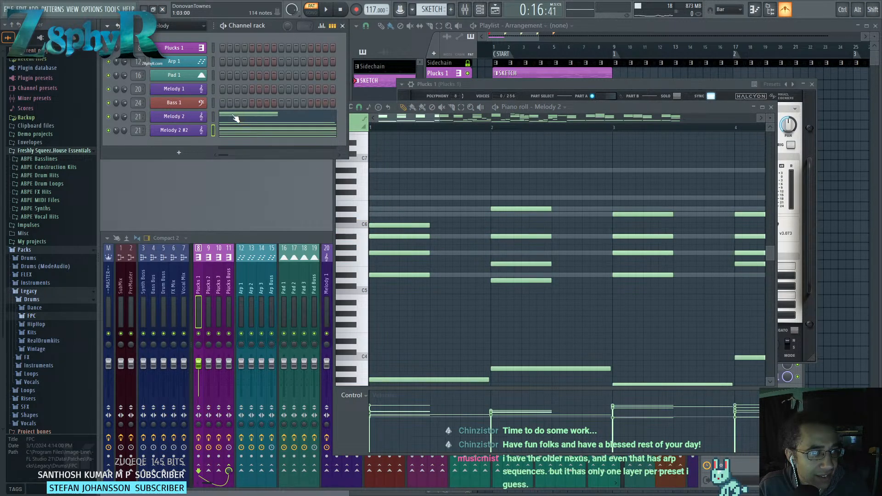
{"action": "key", "text": "ctrl+v"}
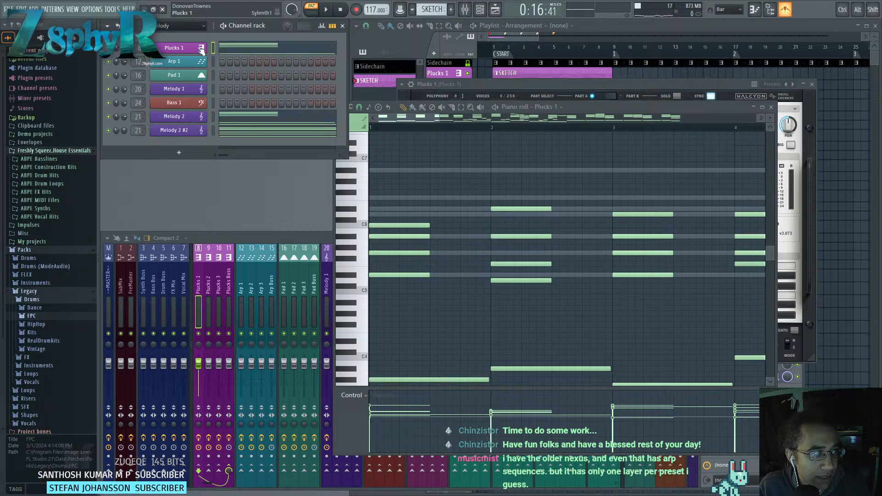
{"action": "right_click", "coordinate": [204, 44]}
{"action": "left_click", "coordinate": [224, 47]}
{"action": "right_click", "coordinate": [198, 47]}
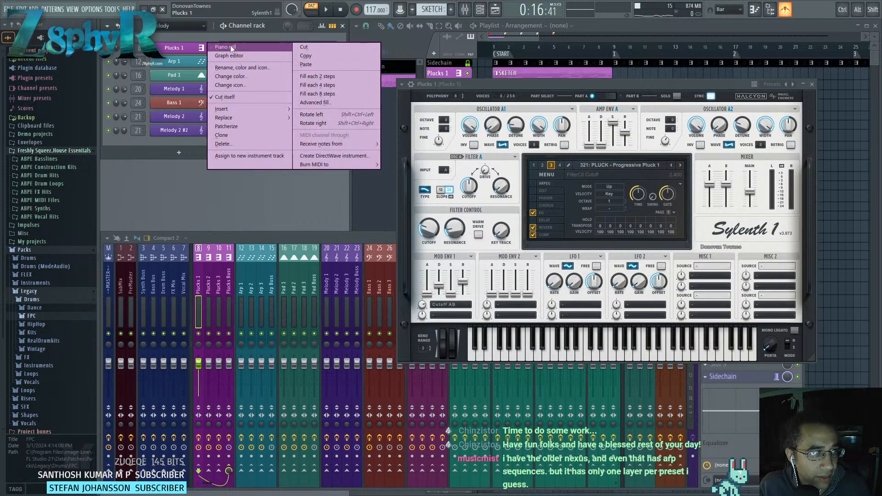
{"action": "left_click", "coordinate": [224, 48]}
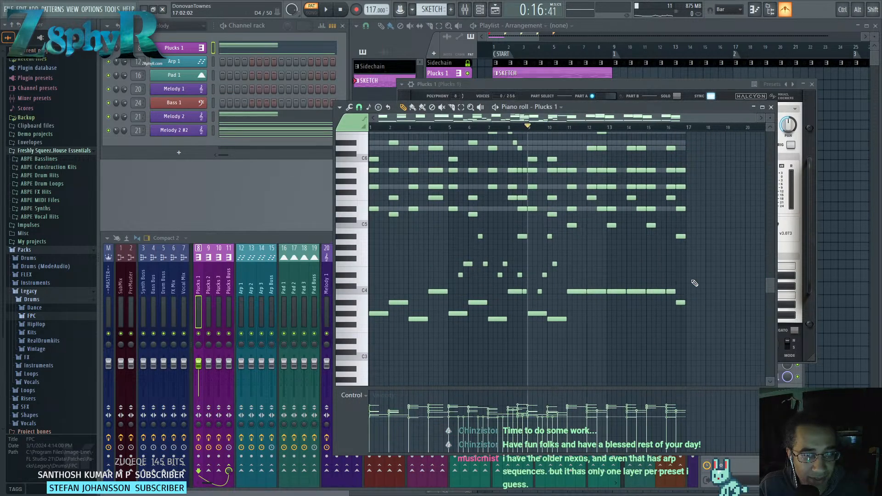
Delete the low bass-line notes and the stray notes just below C5 near bars 6 and 10 from Plucks 1.
{"action": "left_click_drag", "start_coordinate": [697, 333], "coordinate": [380, 252]}
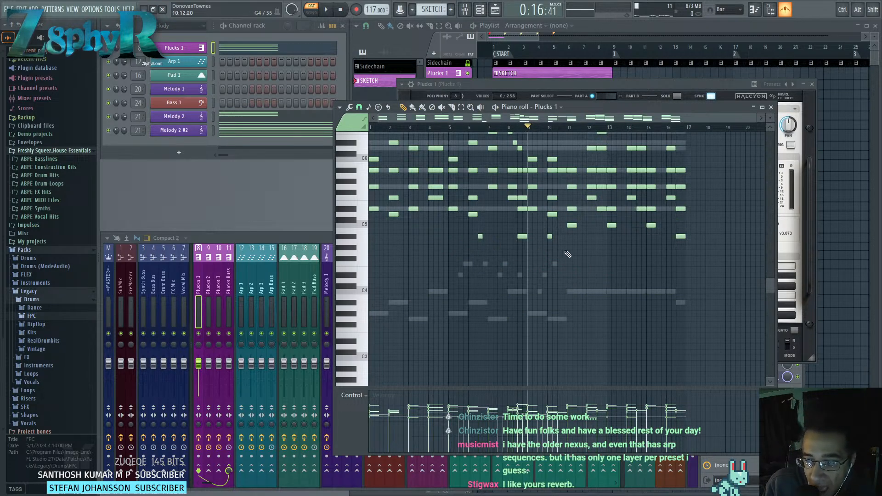
{"action": "scroll", "coordinate": [569, 254], "scroll_direction": "up", "scroll_amount": 1}
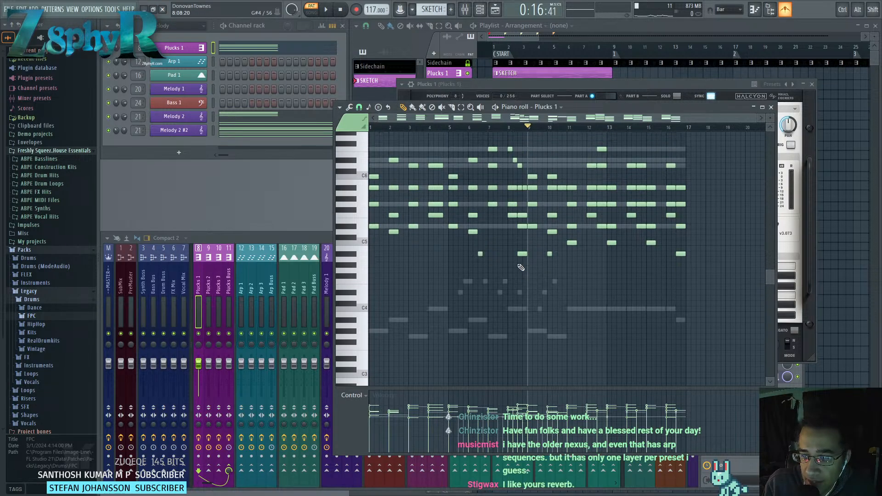
{"action": "scroll", "coordinate": [521, 268], "scroll_direction": "up", "scroll_amount": 2, "text": "ctrl"}
{"action": "left_click_drag", "start_coordinate": [520, 268], "coordinate": [570, 257]}
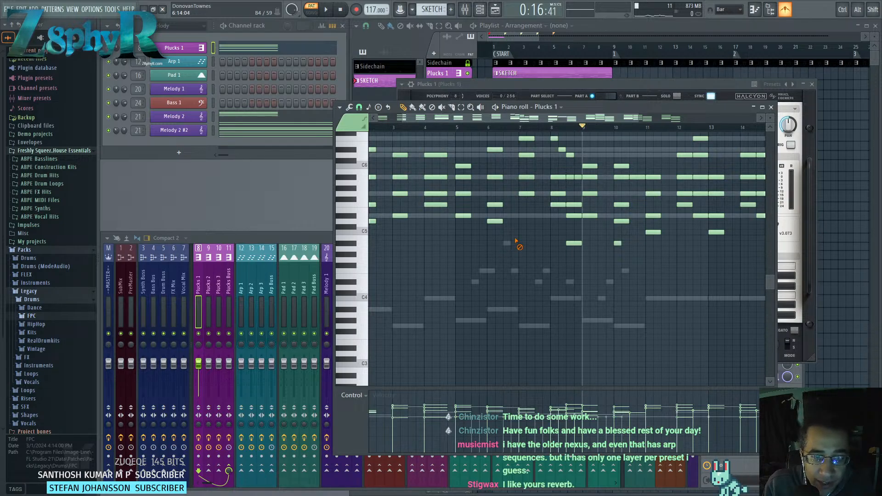
{"action": "left_click_drag", "start_coordinate": [528, 244], "coordinate": [480, 269]}
{"action": "right_click", "coordinate": [571, 268]}
Shorten all the remaining Plucks 1 chord notes to brief plucks at their starting positions.
{"action": "left_click_drag", "start_coordinate": [517, 179], "coordinate": [602, 219]}
{"action": "left_click_drag", "start_coordinate": [523, 244], "coordinate": [565, 220]}
{"action": "scroll", "coordinate": [457, 232], "scroll_direction": "up", "scroll_amount": 2}
{"action": "key", "text": "shift+d"}
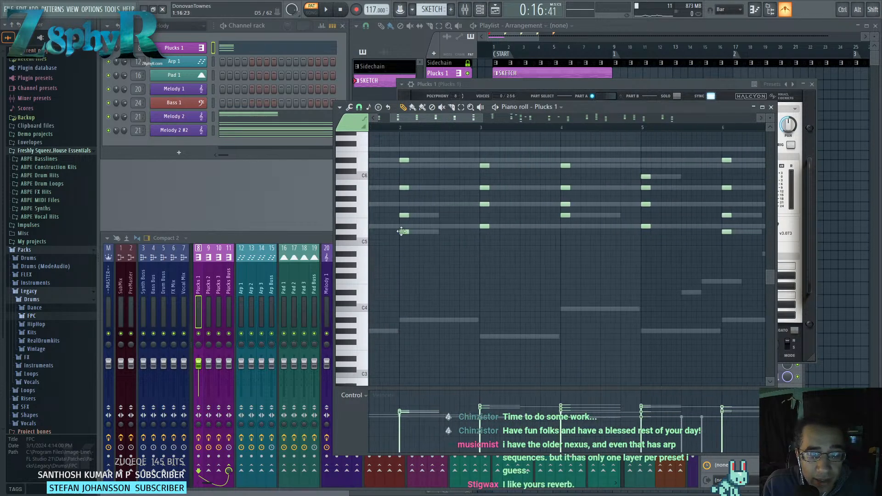
Select all the Plucks 1 chords and clone them into six rhythmic hits per bar, with a very short fourth hit.
{"action": "scroll", "coordinate": [441, 240], "scroll_direction": "up", "scroll_amount": 2}
{"action": "key", "text": "ctrl+a"}
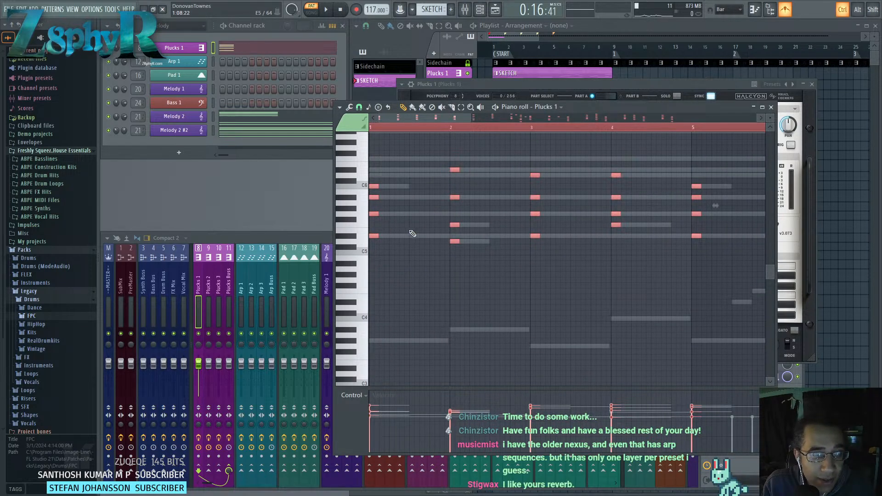
{"action": "scroll", "coordinate": [412, 233], "scroll_direction": "up", "scroll_amount": 2}
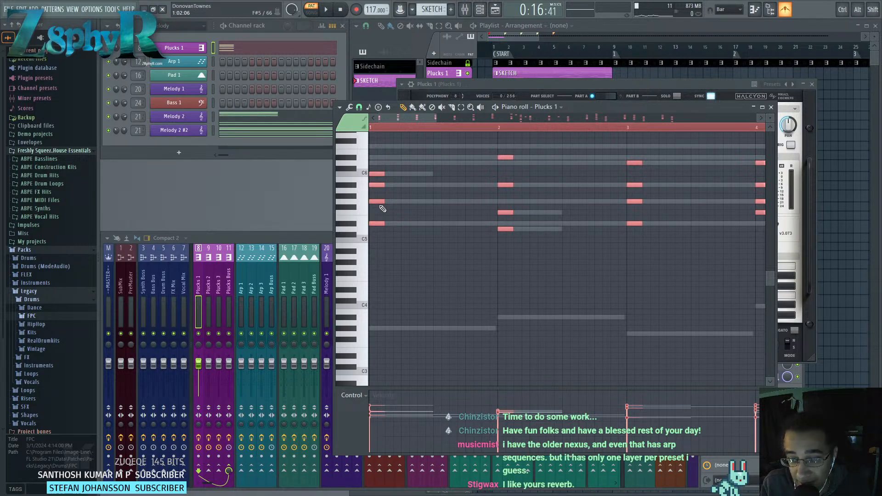
{"action": "left_click_drag", "start_coordinate": [374, 204], "coordinate": [425, 201], "text": "shift"}
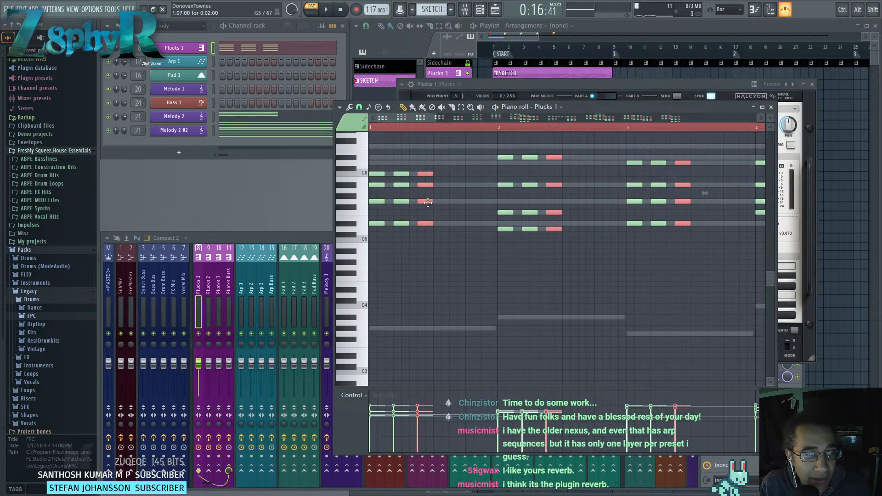
{"action": "left_click_drag", "start_coordinate": [428, 202], "coordinate": [490, 202], "text": "shift"}
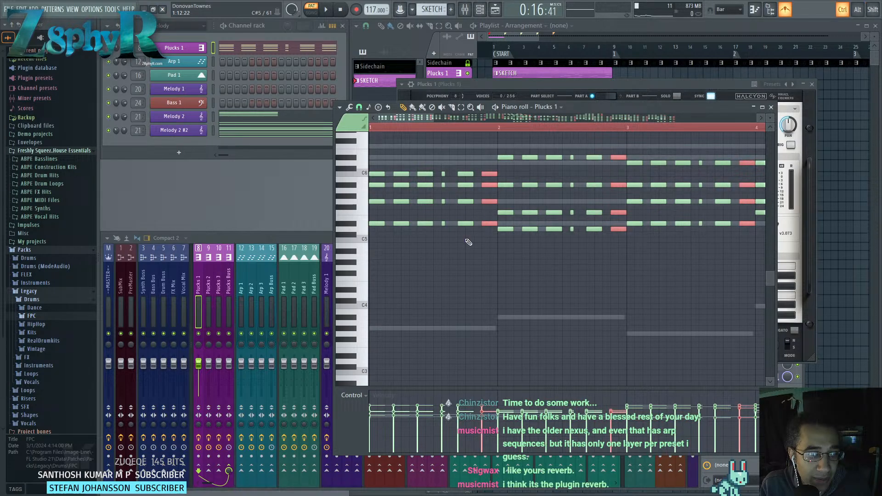
Play the repeated Plucks 1 chord rhythm, follow it through bars 10 to 12, and stop playback.
{"action": "key", "text": "space"}
{"action": "scroll", "coordinate": [467, 243], "scroll_direction": "down", "scroll_amount": 3}
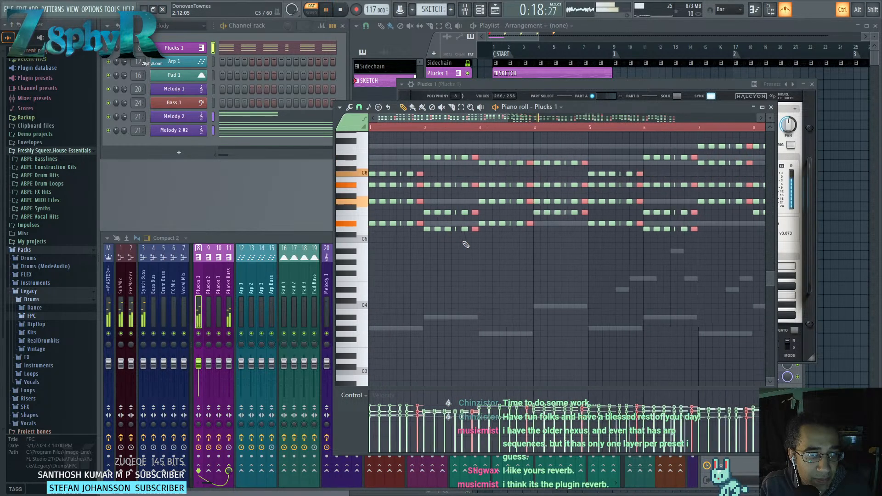
{"action": "scroll", "coordinate": [465, 244], "scroll_direction": "down", "scroll_amount": 2}
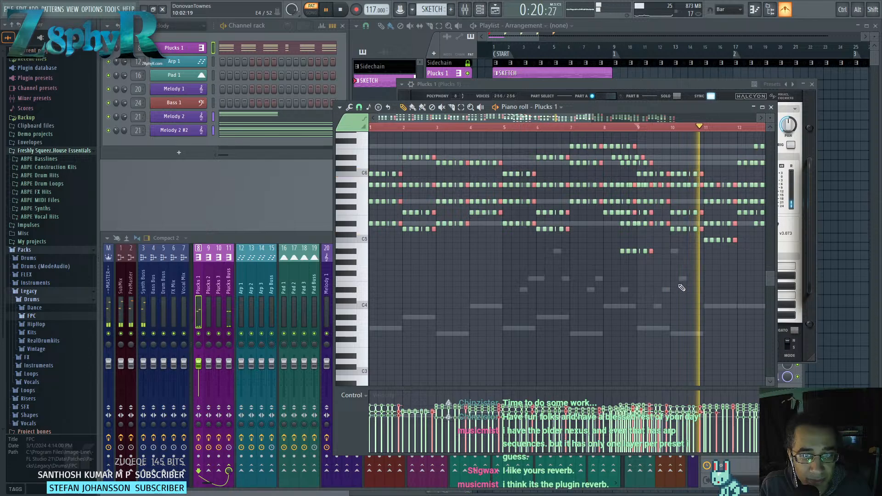
{"action": "left_click_drag", "start_coordinate": [682, 288], "coordinate": [599, 303]}
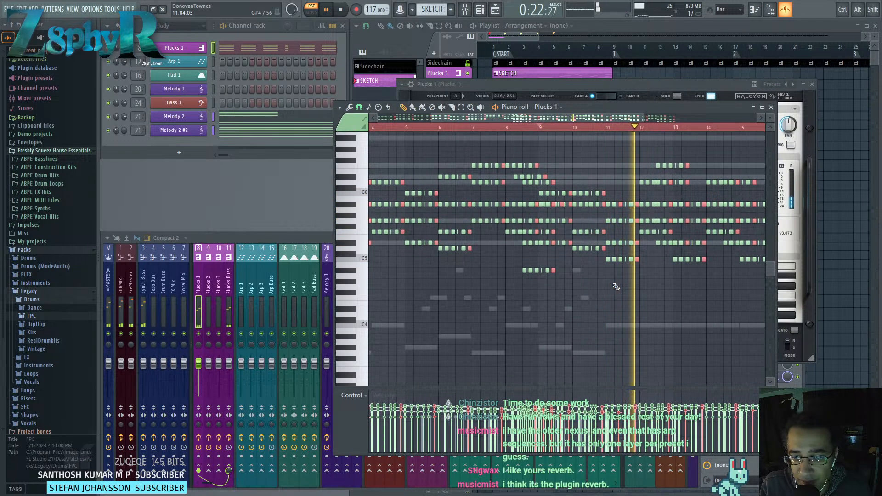
{"action": "key", "text": "space"}
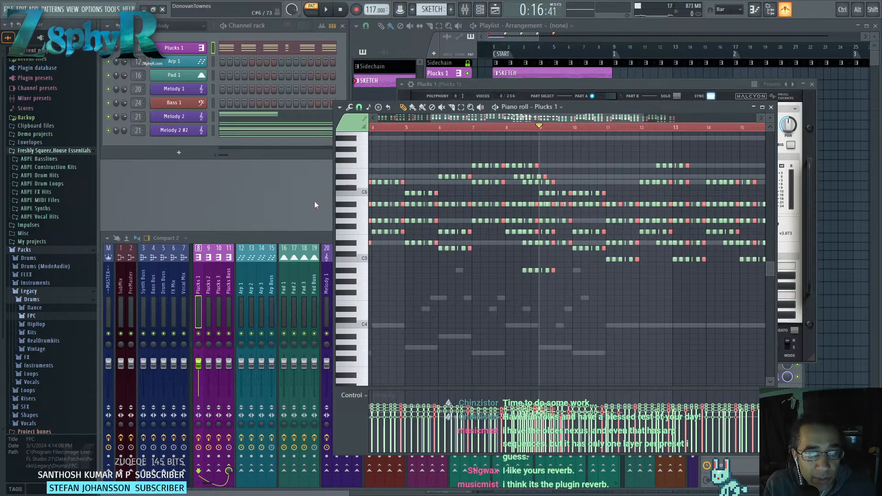
Reposition the piano roll window, inspect the overlapping hits around bars 8 and 9, and undo the cloned chord hits.
{"action": "left_click_drag", "start_coordinate": [591, 108], "coordinate": [627, 86]}
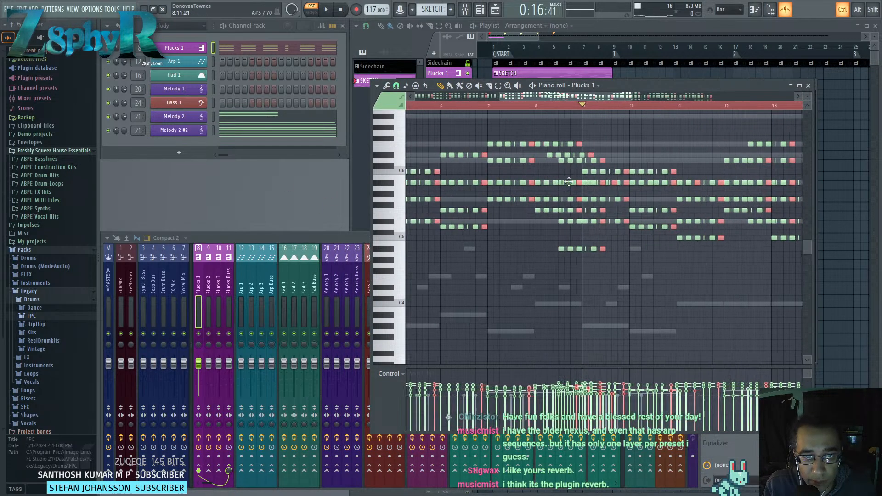
{"action": "scroll", "coordinate": [611, 181], "scroll_direction": "up", "scroll_amount": 3}
{"action": "scroll", "coordinate": [610, 181], "scroll_direction": "down", "scroll_amount": 4}
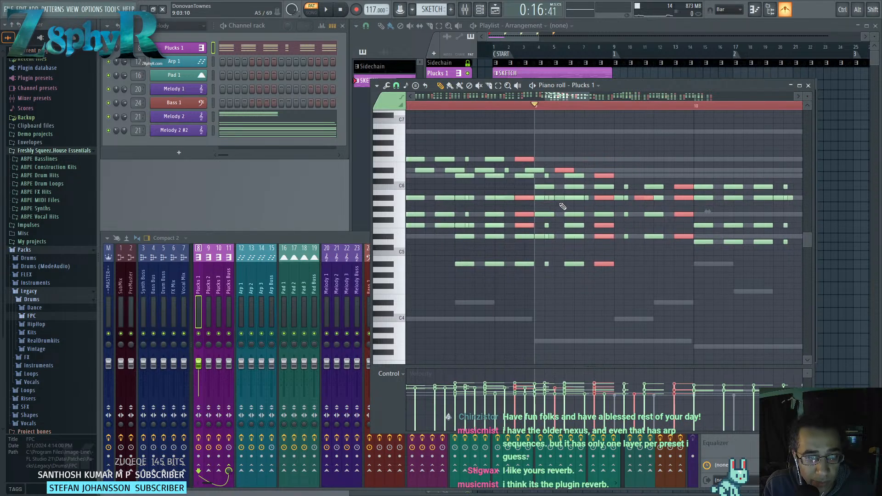
{"action": "scroll", "coordinate": [604, 213], "scroll_direction": "down", "scroll_amount": 1}
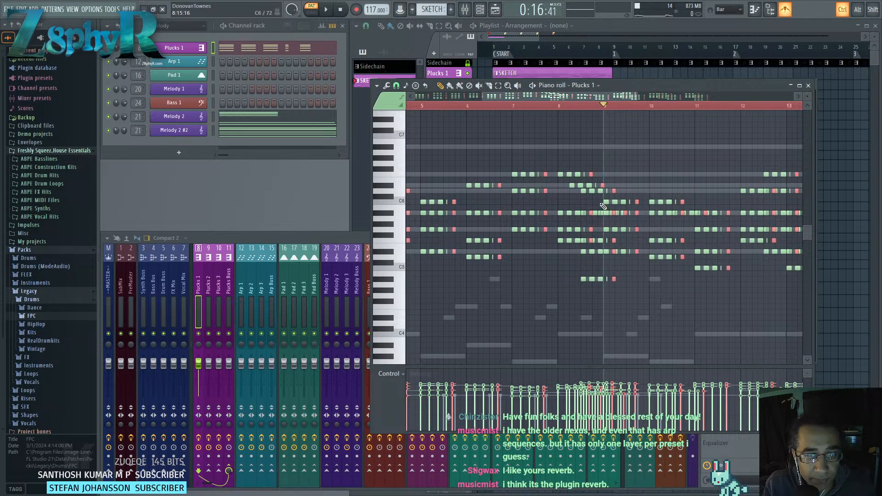
{"action": "key", "text": "ctrl+z"}
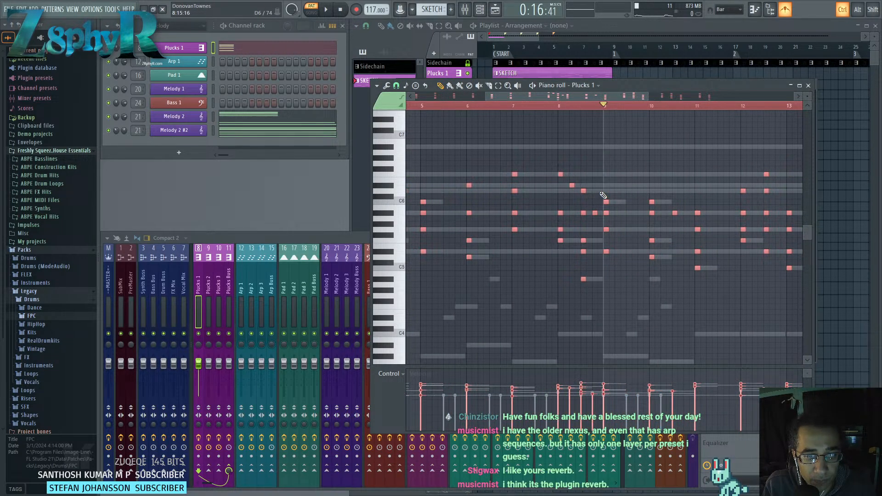
Delete the extra D#6 and A#5 notes on the in-between beats of bar 8.
{"action": "scroll", "coordinate": [603, 195], "scroll_direction": "down", "scroll_amount": 5}
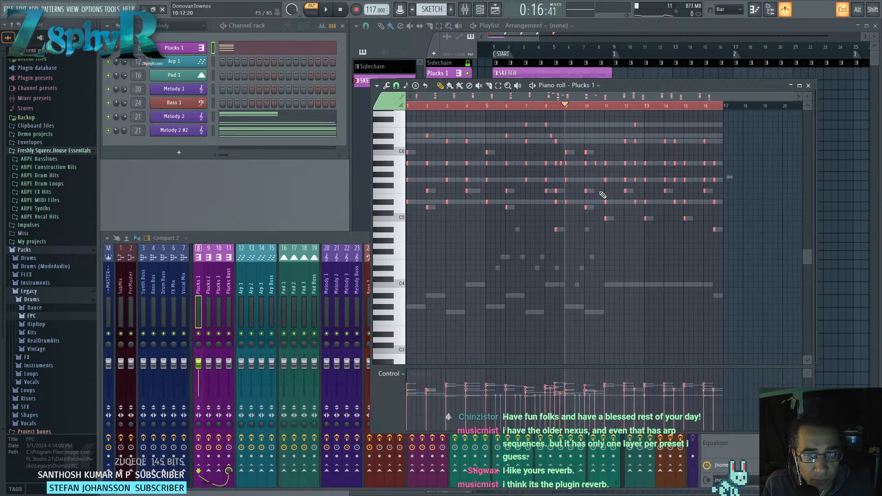
{"action": "scroll", "coordinate": [588, 193], "scroll_direction": "up", "scroll_amount": 5}
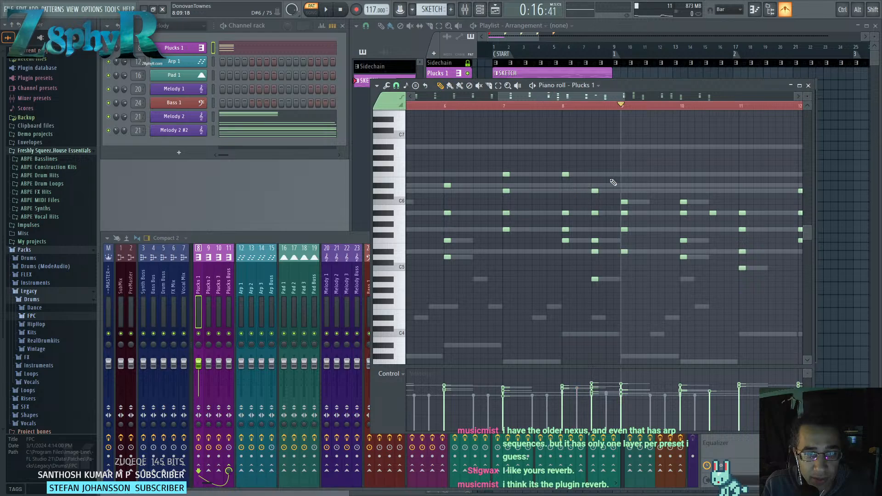
{"action": "left_click_drag", "start_coordinate": [675, 162], "coordinate": [442, 181]}
{"action": "left_click_drag", "start_coordinate": [565, 181], "coordinate": [410, 177]}
{"action": "scroll", "coordinate": [571, 191], "scroll_direction": "down", "scroll_amount": 2}
{"action": "left_click_drag", "start_coordinate": [548, 195], "coordinate": [683, 183]}
{"action": "left_click_drag", "start_coordinate": [578, 178], "coordinate": [614, 174]}
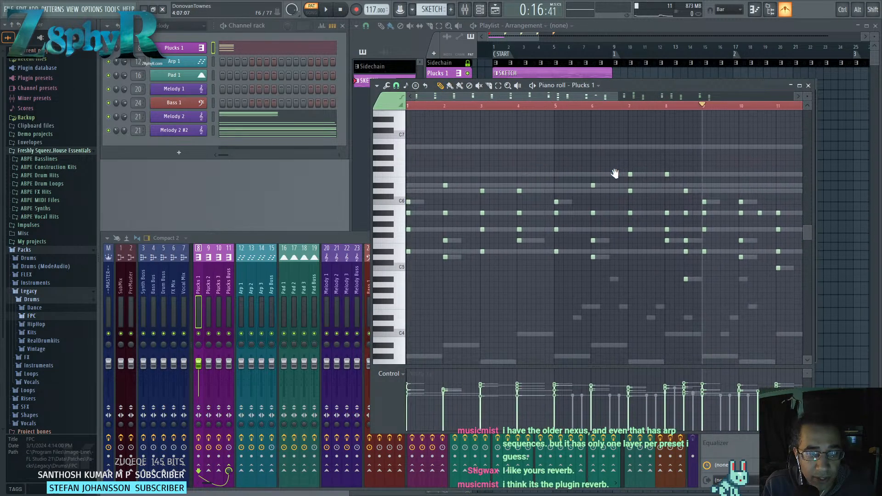
Clone all the cleaned-up Plucks 1 chords across each bar as six hits, keeping the fourth hit very short.
{"action": "key", "text": "ctrl+a"}
{"action": "scroll", "coordinate": [752, 211], "scroll_direction": "up", "scroll_amount": 4}
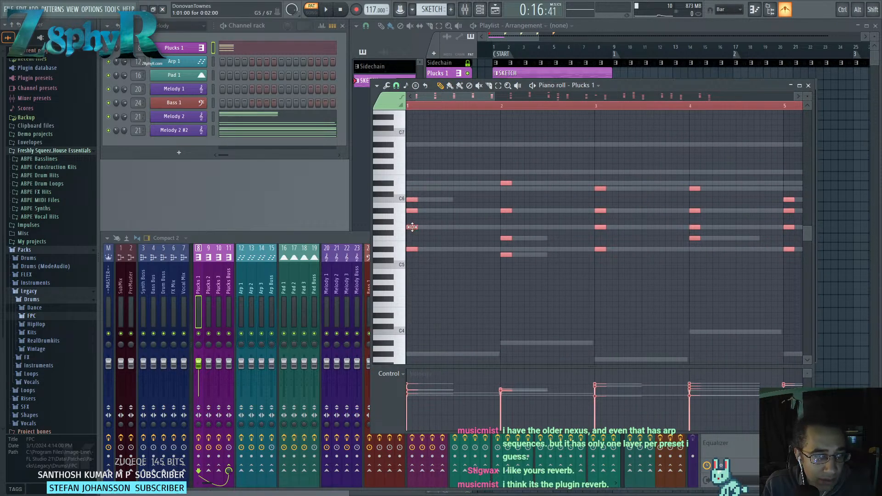
{"action": "left_click_drag", "start_coordinate": [413, 210], "coordinate": [467, 213], "text": "shift"}
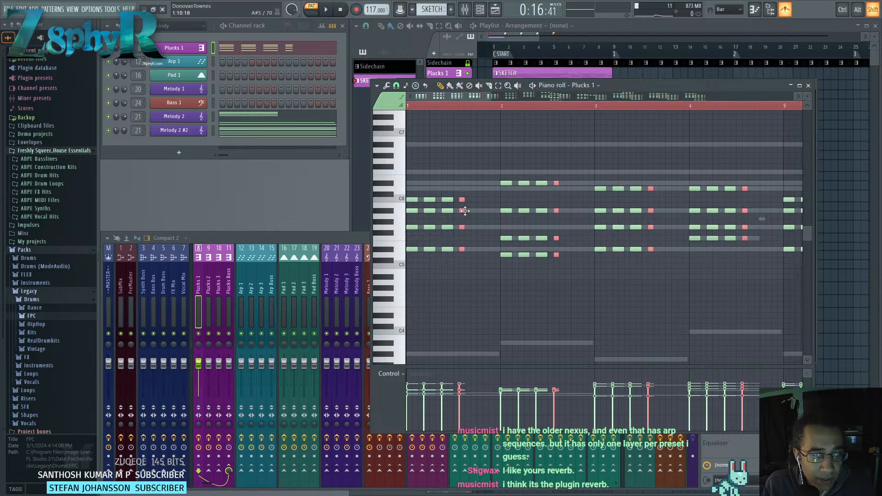
{"action": "left_click_drag", "start_coordinate": [465, 211], "coordinate": [494, 217], "text": "shift"}
Play the pattern and follow the Plucks 1 chord rhythm through bars 10 to 13.
{"action": "key", "text": "space"}
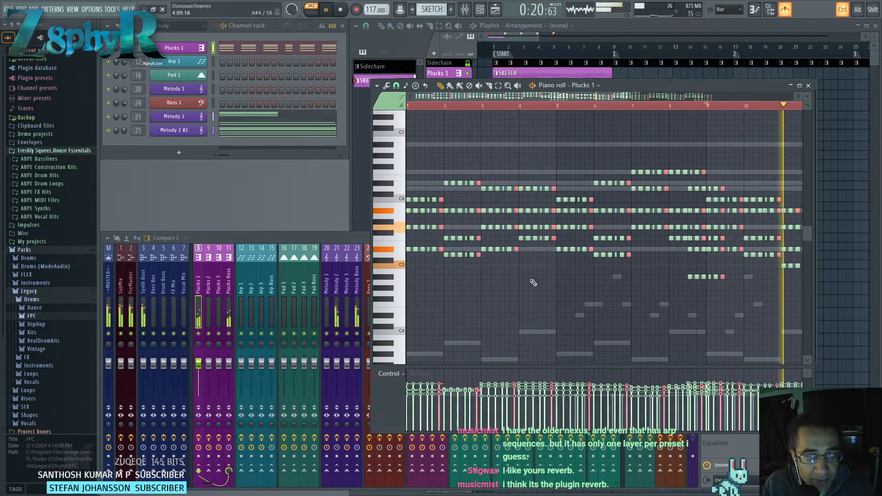
{"action": "scroll", "coordinate": [597, 285], "scroll_direction": "down", "scroll_amount": 3, "text": "ctrl"}
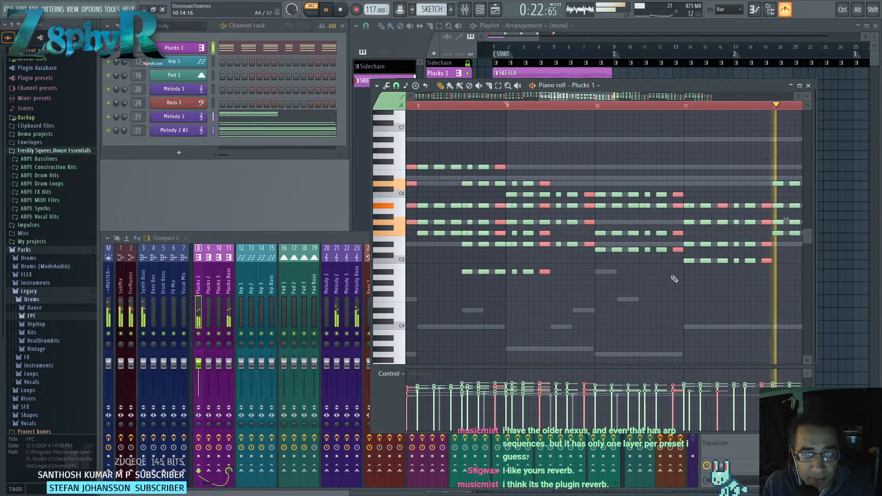
{"action": "scroll", "coordinate": [620, 290], "scroll_direction": "up", "scroll_amount": 3, "text": "ctrl"}
{"action": "scroll", "coordinate": [615, 298], "scroll_direction": "up", "scroll_amount": 1, "text": "ctrl"}
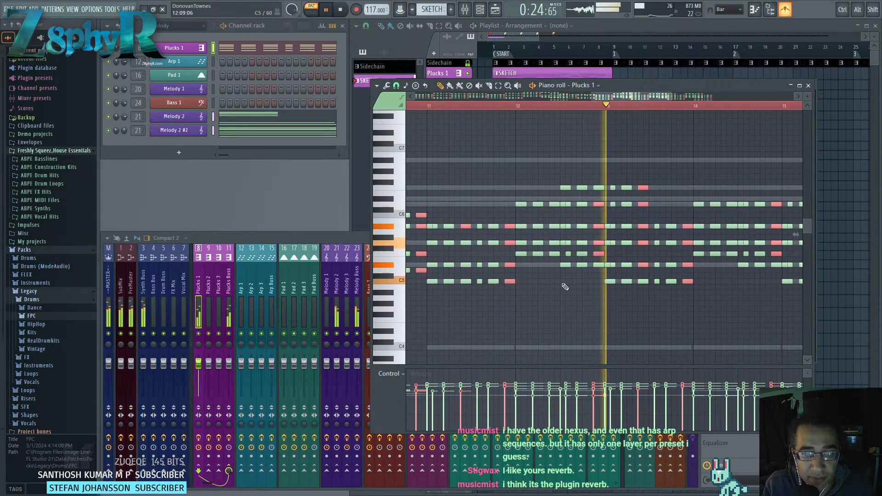
Inspect the overlapping Plucks 1 hits around bars 12 and 13 and undo the cloned hits back to two per chord.
{"action": "scroll", "coordinate": [606, 235], "scroll_direction": "up", "scroll_amount": 2, "text": "ctrl"}
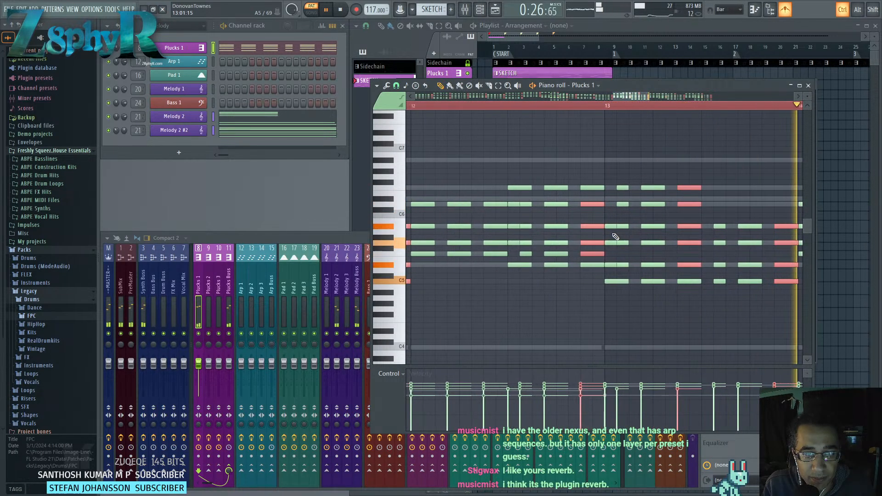
{"action": "key", "text": "ctrl"}
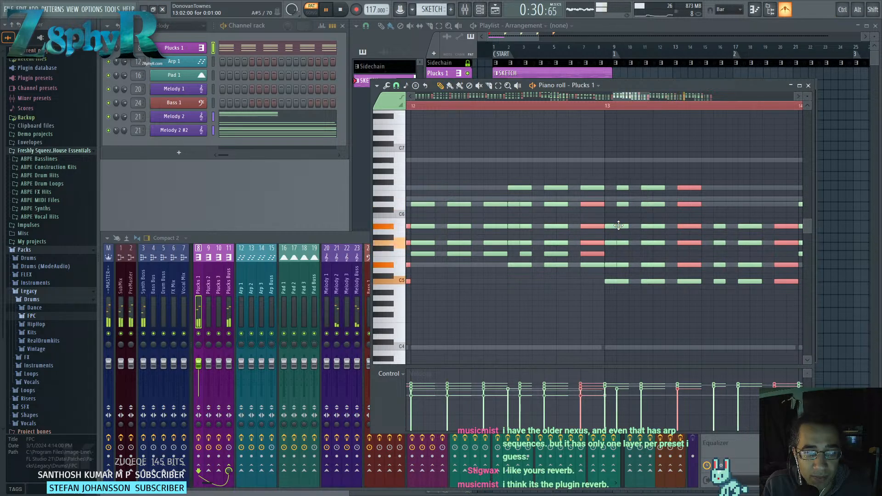
{"action": "scroll", "coordinate": [619, 224], "scroll_direction": "down", "scroll_amount": 2, "text": "ctrl"}
{"action": "scroll", "coordinate": [619, 225], "scroll_direction": "down", "scroll_amount": 3, "text": "ctrl"}
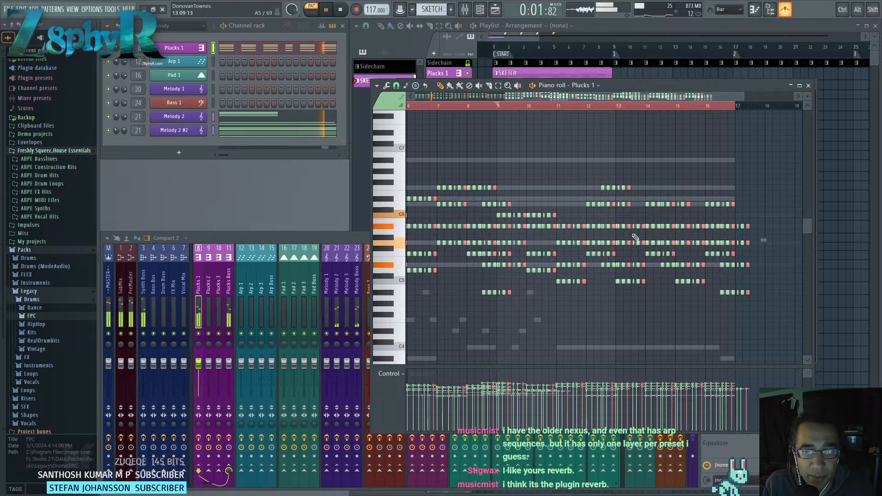
{"action": "scroll", "coordinate": [619, 226], "scroll_direction": "up", "scroll_amount": 4, "text": "ctrl"}
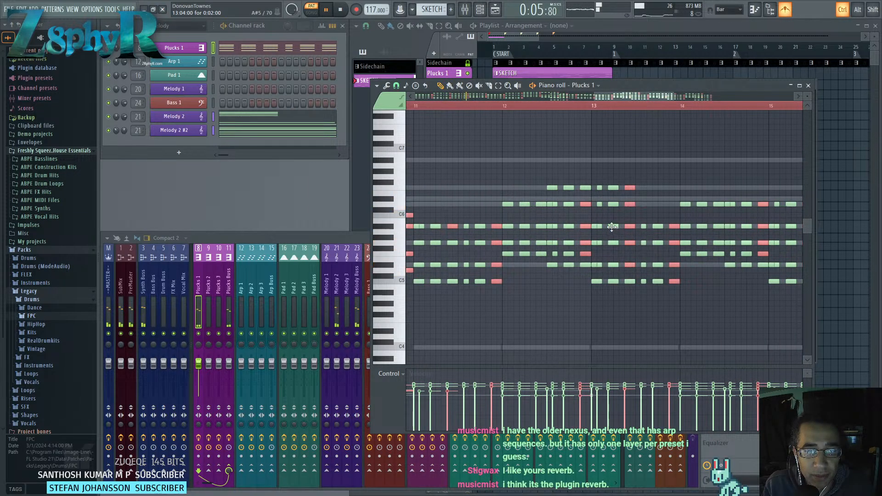
{"action": "key", "text": "ctrl+z"}
{"action": "key", "text": "ctrl+z"}
{"action": "key", "text": "ctrl+z"}
{"action": "key", "text": "ctrl+z"}
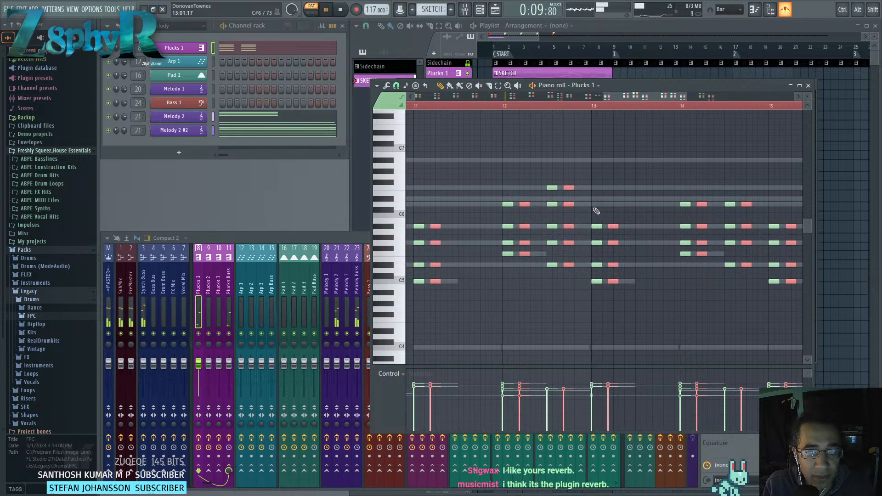
Recheck the cloned hits across bars 8 to 16, and undo the remaining clones down to one short hit per chord.
{"action": "key", "text": "ctrl+alt+z"}
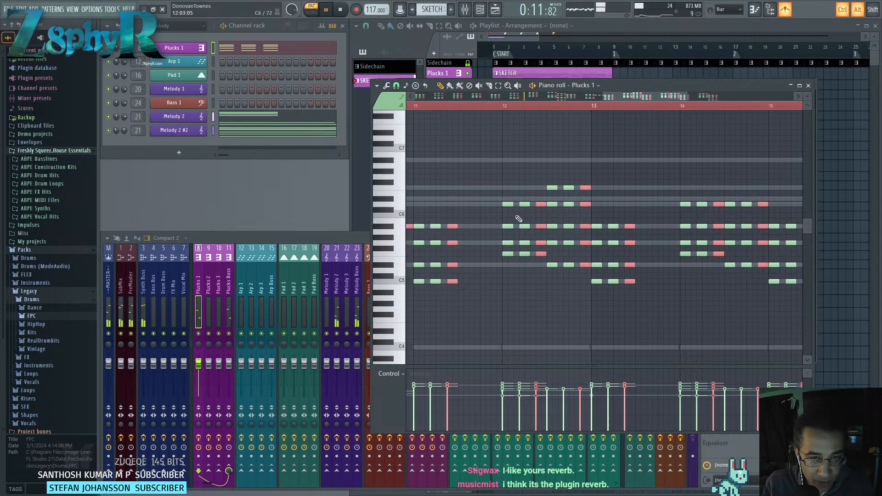
{"action": "key", "text": "ctrl+alt+z"}
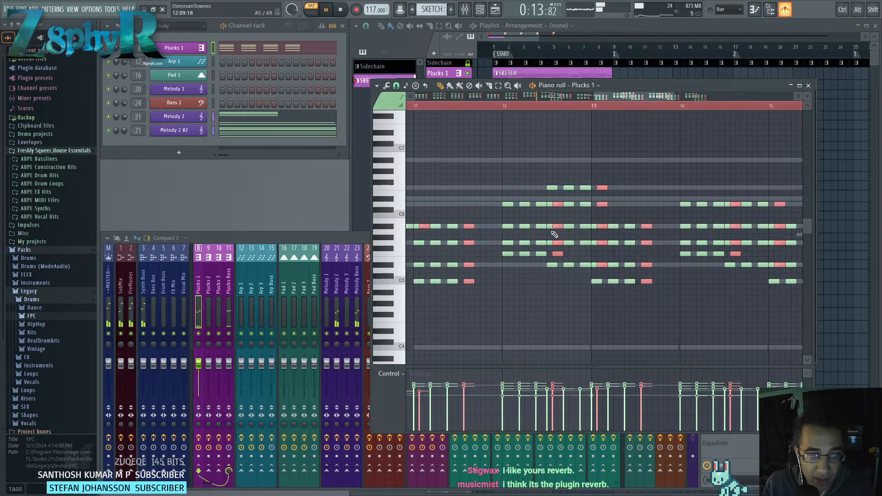
{"action": "scroll", "coordinate": [556, 236], "scroll_direction": "down", "scroll_amount": 3}
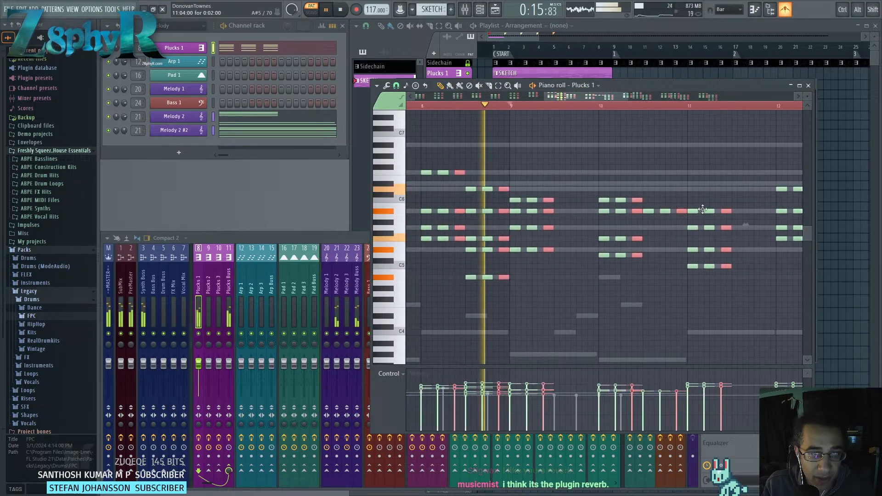
{"action": "scroll", "coordinate": [561, 239], "scroll_direction": "down", "scroll_amount": 2}
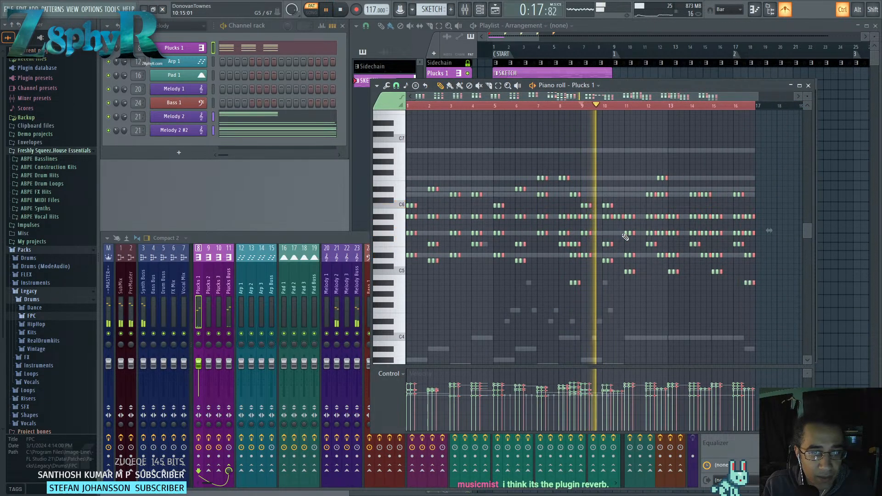
{"action": "scroll", "coordinate": [643, 235], "scroll_direction": "up", "scroll_amount": 4}
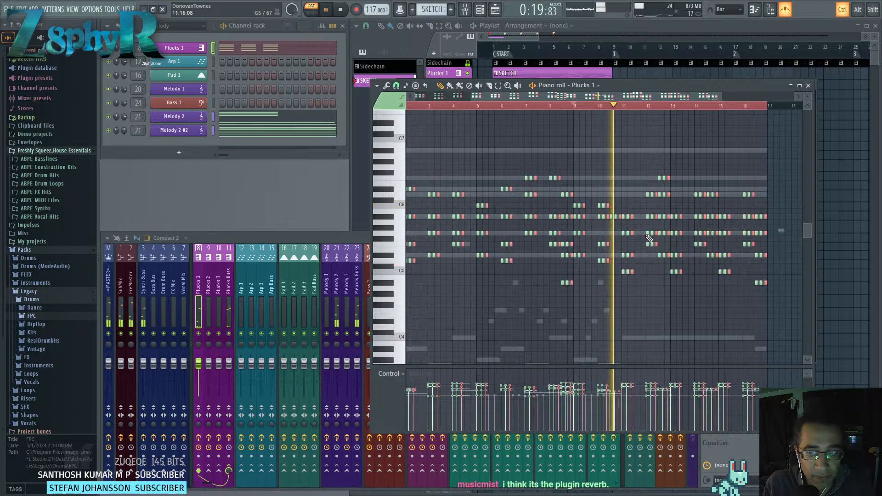
{"action": "key", "text": "ctrl+z"}
{"action": "key", "text": "ctrl+z"}
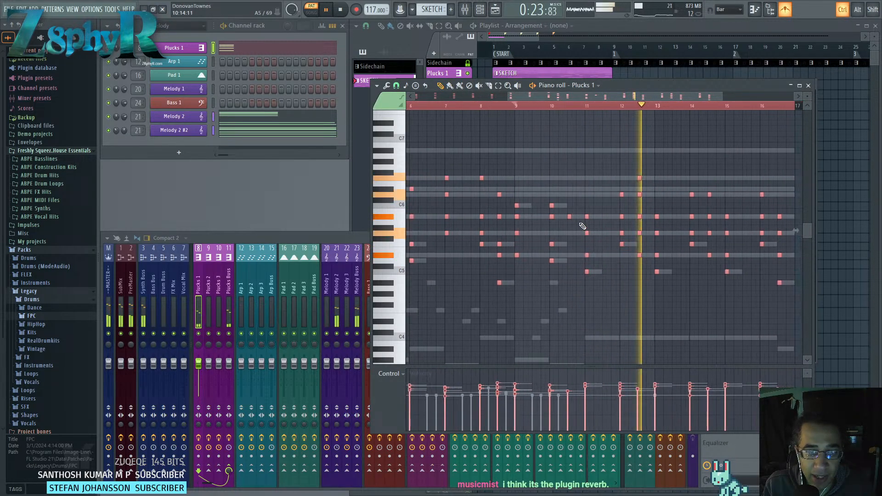
Stop playback and select only the single Plucks 1 chords in bars 1 to 4.
{"action": "key", "text": "space"}
{"action": "scroll", "coordinate": [557, 224], "scroll_direction": "left", "scroll_amount": 3}
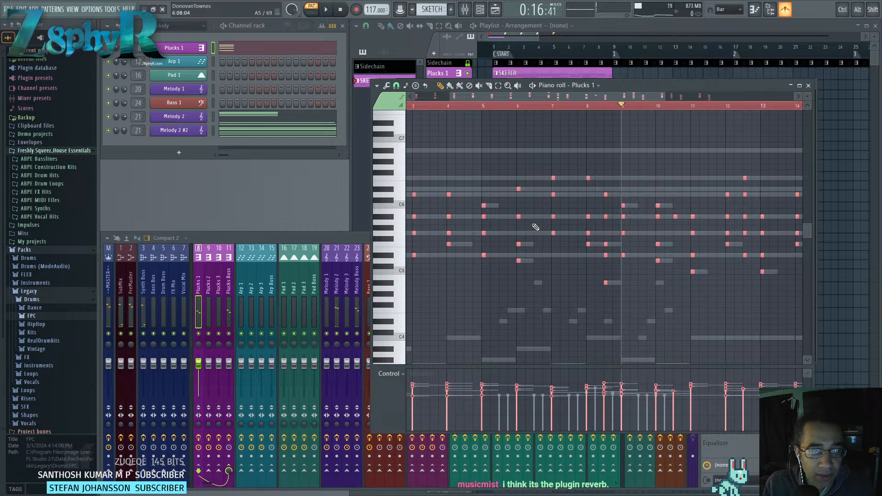
{"action": "left_click_drag", "start_coordinate": [600, 217], "coordinate": [550, 226]}
{"action": "scroll", "coordinate": [573, 224], "scroll_direction": "up", "scroll_amount": 3}
{"action": "left_click", "coordinate": [564, 213], "text": "ctrl"}
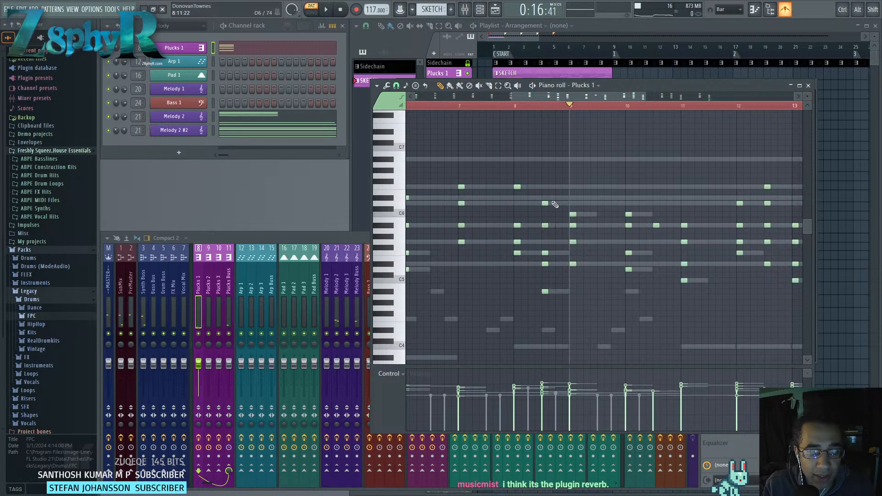
{"action": "scroll", "coordinate": [559, 201], "scroll_direction": "down", "scroll_amount": 1}
{"action": "scroll", "coordinate": [496, 193], "scroll_direction": "down", "scroll_amount": 1}
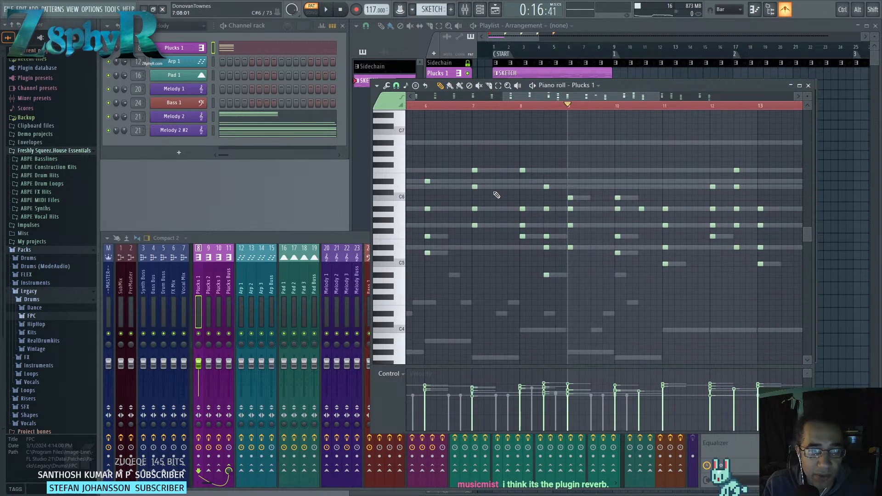
{"action": "scroll", "coordinate": [496, 194], "scroll_direction": "down", "scroll_amount": 1}
{"action": "left_click_drag", "start_coordinate": [595, 210], "coordinate": [770, 204]}
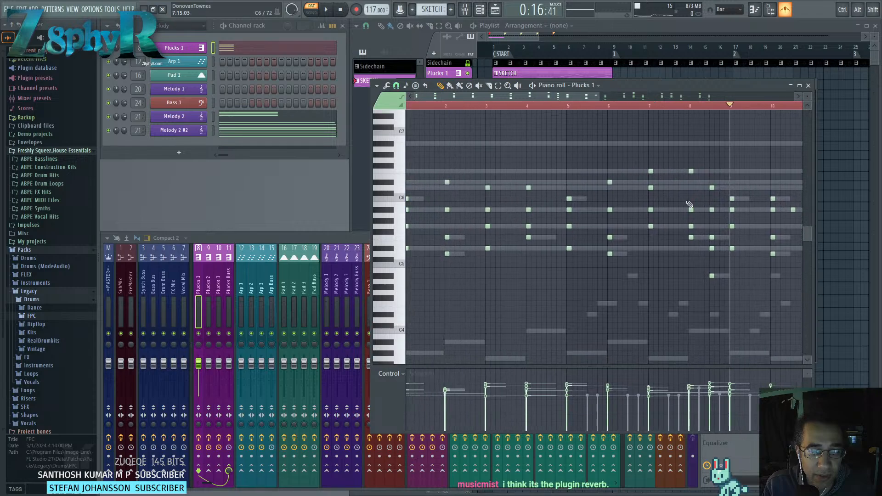
{"action": "scroll", "coordinate": [447, 202], "scroll_direction": "up", "scroll_amount": 2}
{"action": "left_click_drag", "start_coordinate": [446, 202], "coordinate": [609, 198]}
{"action": "left_click_drag", "start_coordinate": [644, 161], "coordinate": [406, 285]}
Try to clone the chords in bars 1 to 4 across each bar as six hits with a very short fourth hit.
{"action": "scroll", "coordinate": [414, 240], "scroll_direction": "up", "scroll_amount": 2}
{"action": "left_click_drag", "start_coordinate": [414, 240], "coordinate": [416, 273]}
{"action": "left_click_drag", "start_coordinate": [734, 267], "coordinate": [569, 286]}
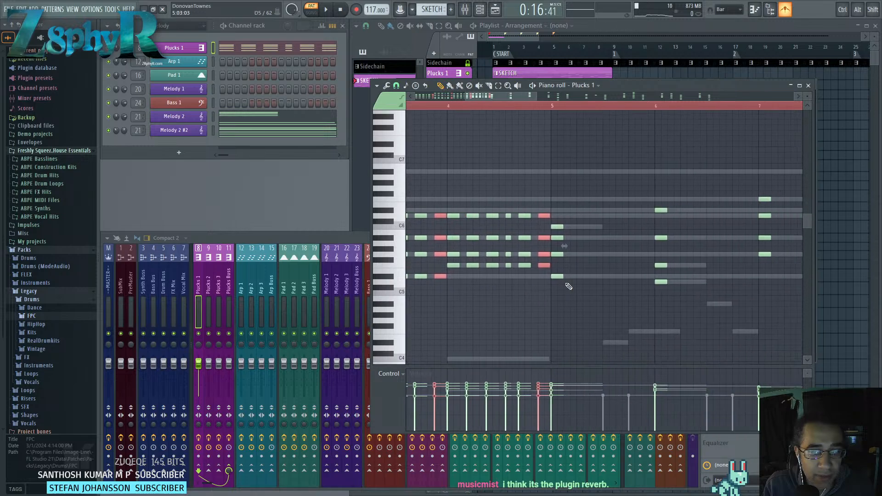
{"action": "left_click_drag", "start_coordinate": [614, 262], "coordinate": [473, 244]}
{"action": "scroll", "coordinate": [656, 241], "scroll_direction": "down", "scroll_amount": 2}
{"action": "left_click_drag", "start_coordinate": [646, 225], "coordinate": [615, 222]}
{"action": "left_click_drag", "start_coordinate": [643, 163], "coordinate": [594, 270]}
Undo the resizing and cloning of the hits in bars 1 to 4.
{"action": "key", "text": "ctrl+z"}
{"action": "key", "text": "ctrl+z"}
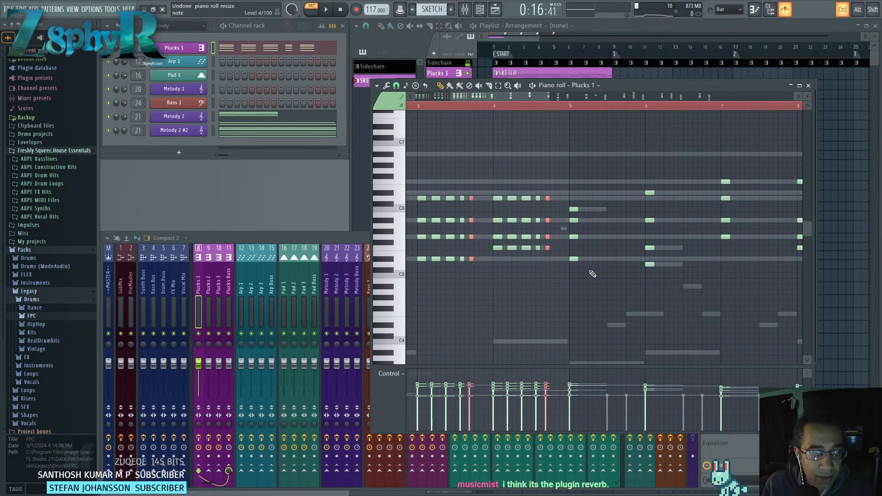
{"action": "key", "text": "ctrl+z"}
{"action": "key", "text": "ctrl+z"}
{"action": "key", "text": "ctrl+z"}
{"action": "key", "text": "ctrl+z"}
{"action": "key", "text": "ctrl+z"}
Add the full-bar chords in bars 5, 6, 7, 9, 11, 13 and 15 to the selection, skipping the bars with chord changes.
{"action": "scroll", "coordinate": [589, 277], "scroll_direction": "down", "scroll_amount": 4}
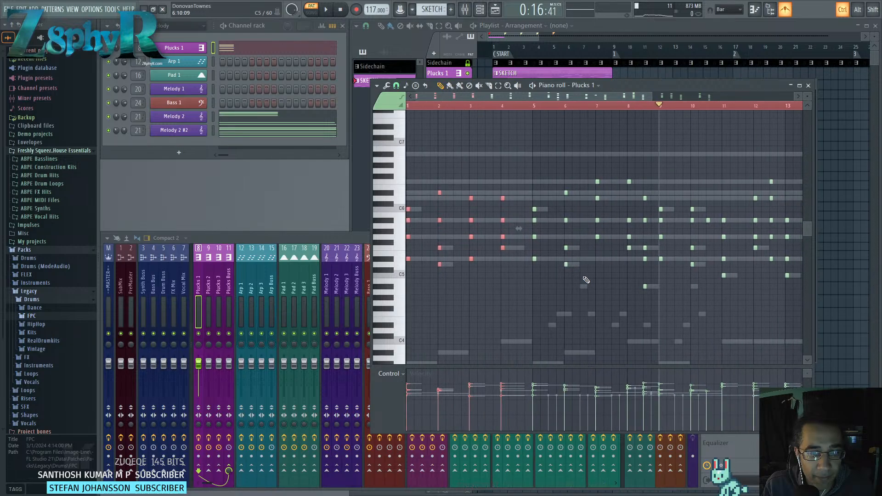
{"action": "scroll", "coordinate": [586, 280], "scroll_direction": "down", "scroll_amount": 3}
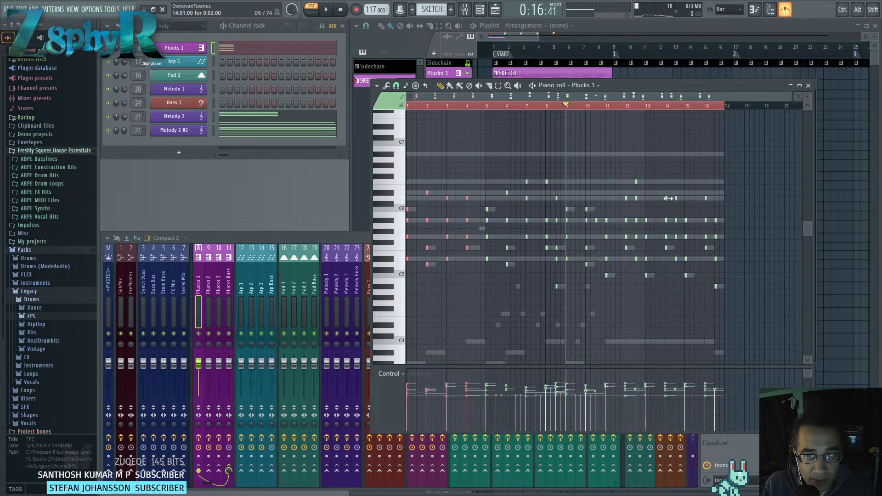
{"action": "scroll", "coordinate": [668, 198], "scroll_direction": "up", "scroll_amount": 2}
{"action": "left_click_drag", "start_coordinate": [632, 269], "coordinate": [636, 278]}
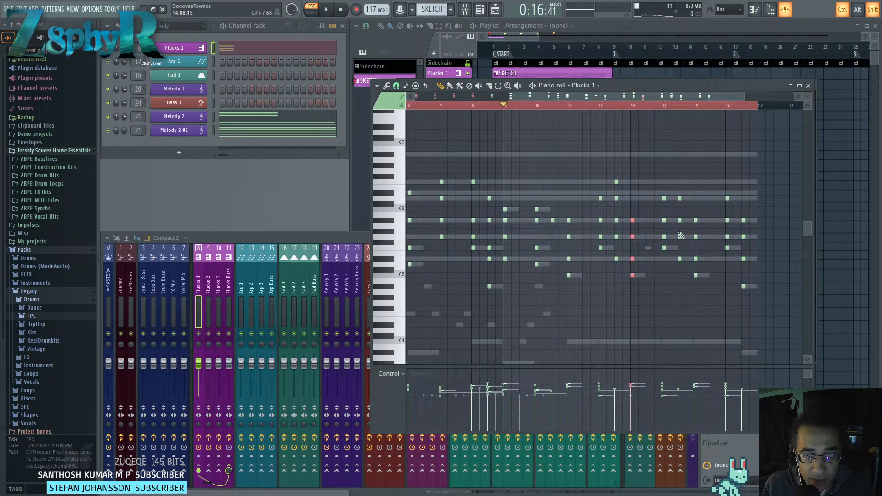
{"action": "left_click_drag", "start_coordinate": [696, 275], "coordinate": [696, 276]}
{"action": "left_click_drag", "start_coordinate": [588, 228], "coordinate": [565, 293]}
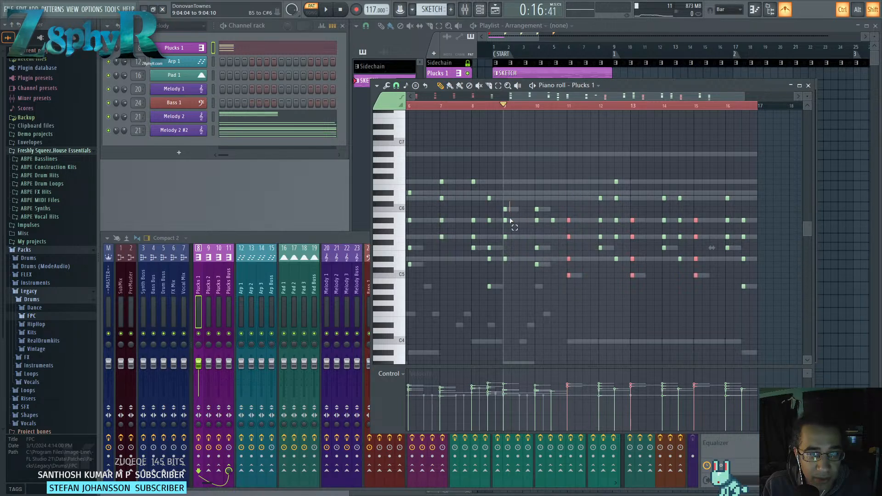
{"action": "left_click_drag", "start_coordinate": [511, 221], "coordinate": [502, 272]}
{"action": "left_click_drag", "start_coordinate": [448, 215], "coordinate": [606, 225]}
{"action": "left_click_drag", "start_coordinate": [611, 175], "coordinate": [533, 291]}
Clone the selected full-bar chords across their bars as six hits each, keeping the fourth hit very short.
{"action": "left_click_drag", "start_coordinate": [674, 284], "coordinate": [595, 237]}
{"action": "scroll", "coordinate": [547, 258], "scroll_direction": "up", "scroll_amount": 4}
{"action": "key", "text": "ctrl+z"}
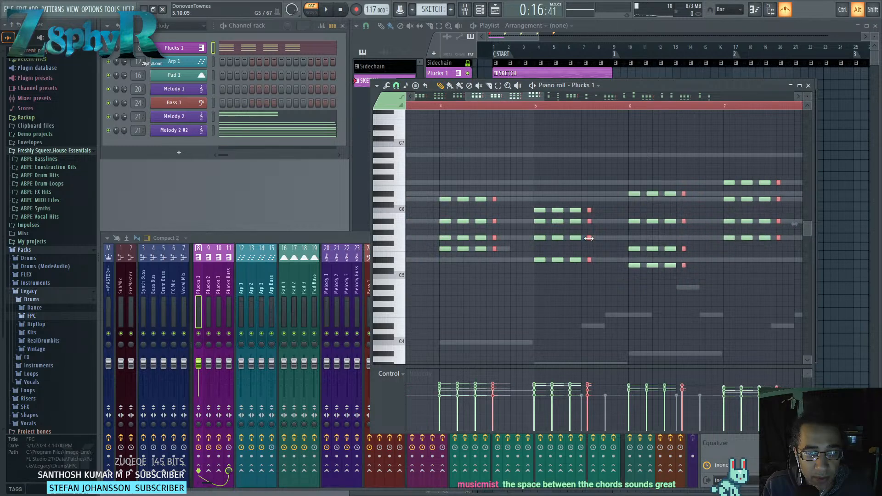
{"action": "left_click_drag", "start_coordinate": [588, 238], "coordinate": [620, 239]}
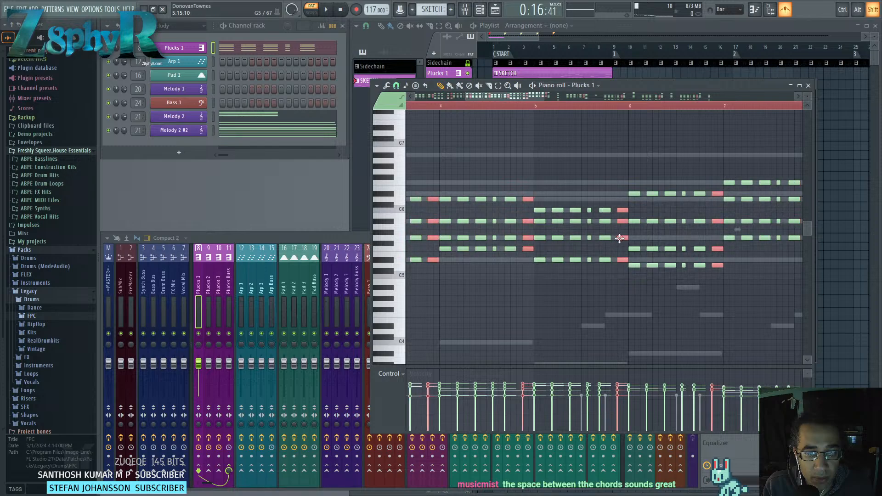
{"action": "left_click_drag", "start_coordinate": [654, 279], "coordinate": [635, 283]}
{"action": "scroll", "coordinate": [638, 278], "scroll_direction": "down", "scroll_amount": 5}
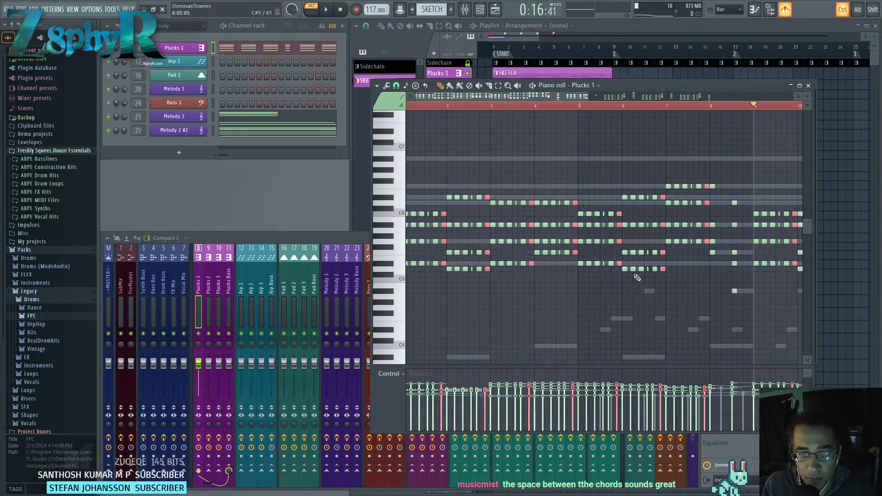
{"action": "scroll", "coordinate": [433, 169], "scroll_direction": "down", "scroll_amount": 1}
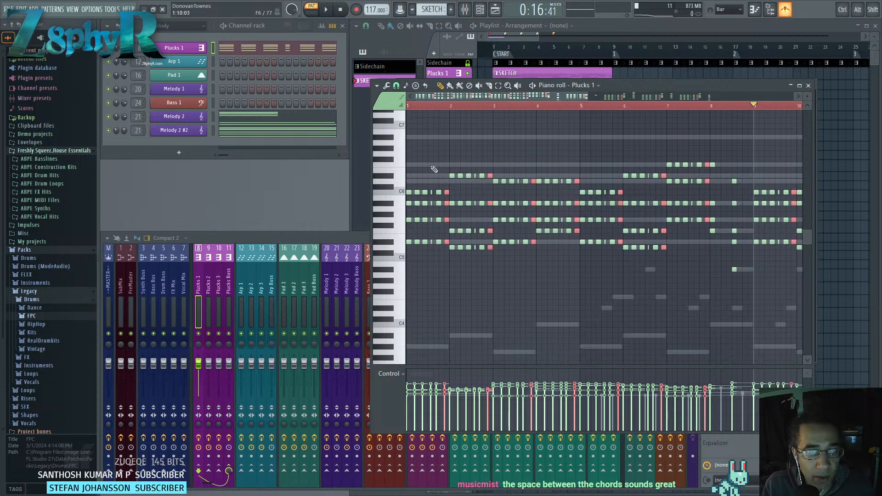
Play the pattern and clone the two bar 8 chords into three hits each, making the second chord's first hit very short.
{"action": "key", "text": "space"}
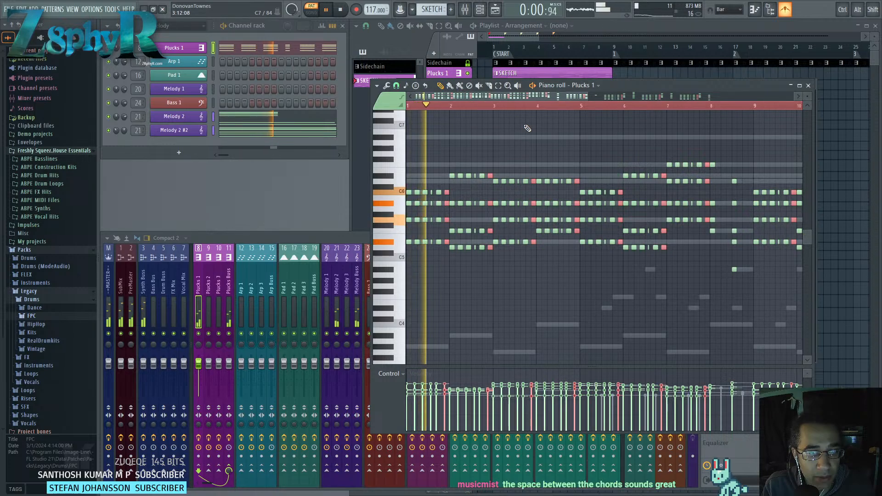
{"action": "left_click_drag", "start_coordinate": [545, 135], "coordinate": [383, 159]}
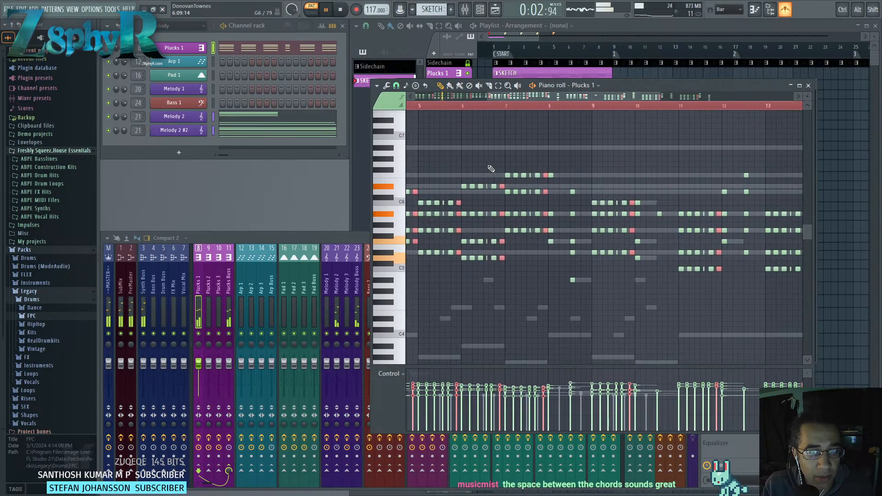
{"action": "scroll", "coordinate": [591, 180], "scroll_direction": "up", "scroll_amount": 3}
{"action": "left_click_drag", "start_coordinate": [576, 168], "coordinate": [526, 303]}
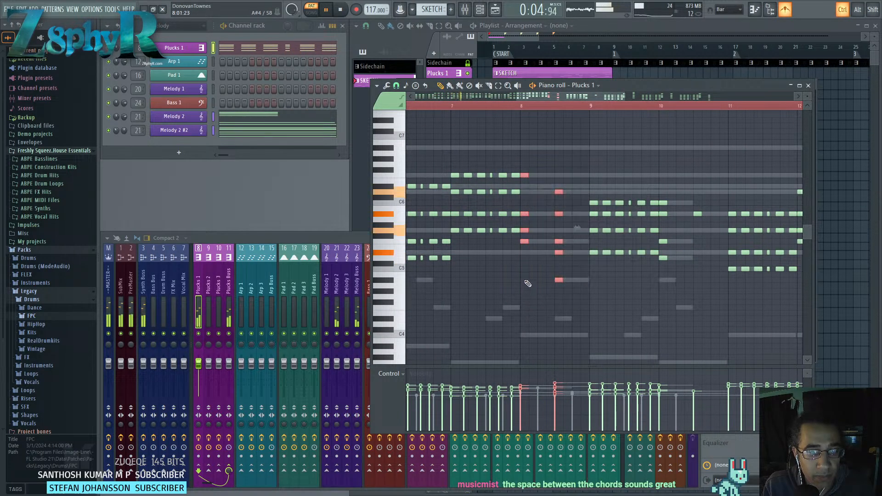
{"action": "scroll", "coordinate": [523, 275], "scroll_direction": "up", "scroll_amount": 2}
{"action": "left_click_drag", "start_coordinate": [522, 146], "coordinate": [565, 243]}
{"action": "left_click_drag", "start_coordinate": [580, 176], "coordinate": [493, 284]}
{"action": "left_click_drag", "start_coordinate": [619, 276], "coordinate": [614, 278]}
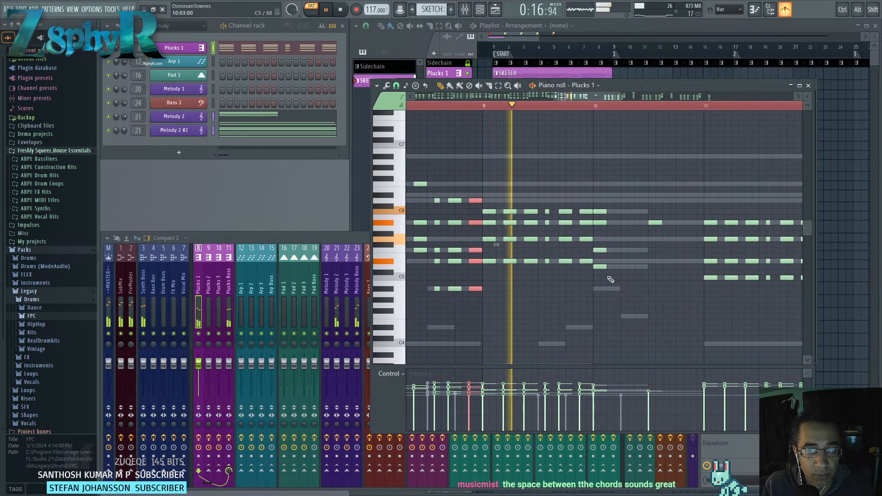
Stop playback and clone the bar 10 chord into six hits with a very short fourth one, replacing the lone mid-bar note.
{"action": "left_click_drag", "start_coordinate": [602, 189], "coordinate": [610, 291]}
{"action": "key", "text": "space"}
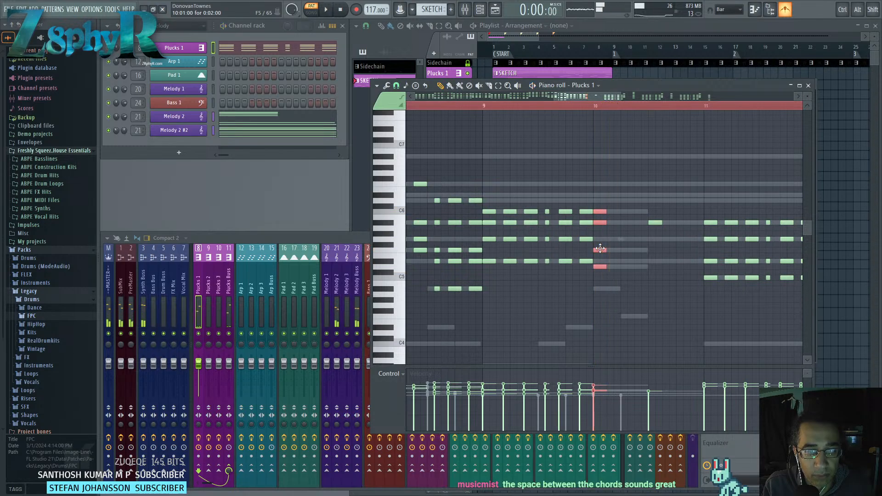
{"action": "key", "text": "ctrl+b"}
{"action": "key", "text": "ctrl+b"}
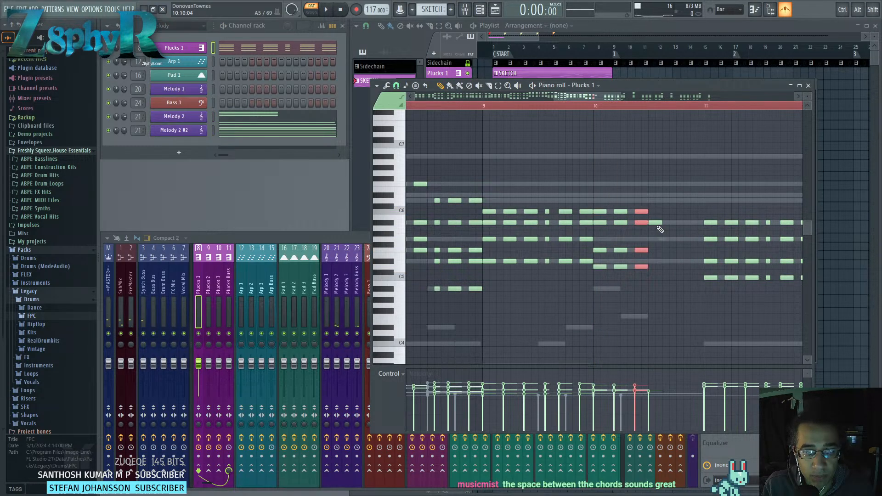
{"action": "mouse_move", "coordinate": [645, 204]}
{"action": "left_mouse_down"}
{"action": "mouse_move", "coordinate": [638, 270]}
{"action": "mouse_move", "coordinate": [673, 267]}
{"action": "left_mouse_up"}
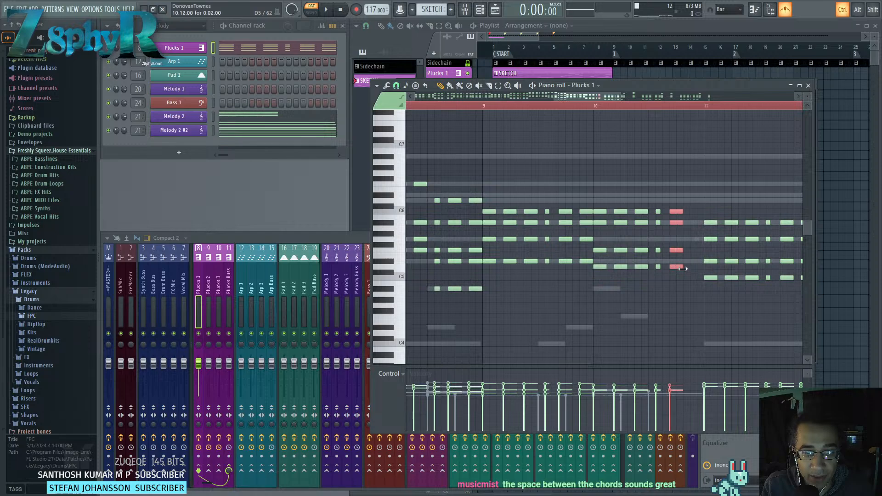
{"action": "left_click_drag", "start_coordinate": [680, 268], "coordinate": [702, 267]}
Clone the two bar 12 chords into repeated hits that fill the bar up to bar 13.
{"action": "scroll", "coordinate": [689, 266], "scroll_direction": "right", "scroll_amount": 5}
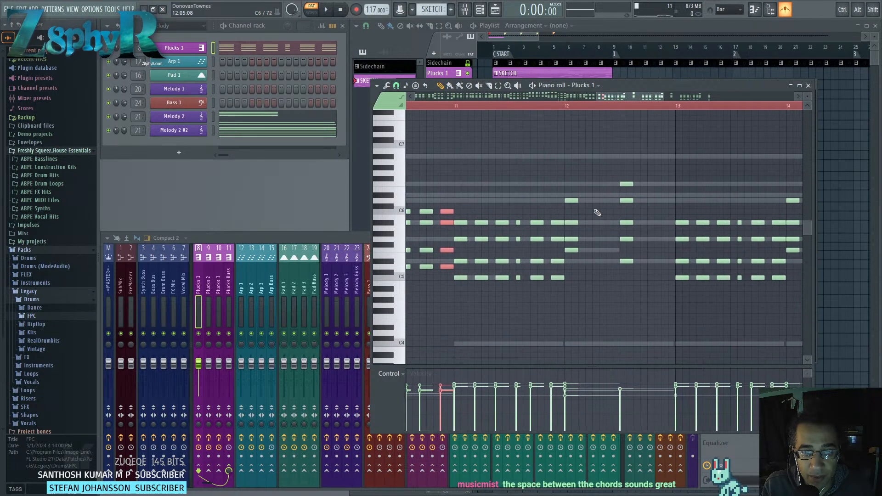
{"action": "left_click_drag", "start_coordinate": [569, 155], "coordinate": [569, 162]}
{"action": "left_click_drag", "start_coordinate": [623, 172], "coordinate": [627, 261]}
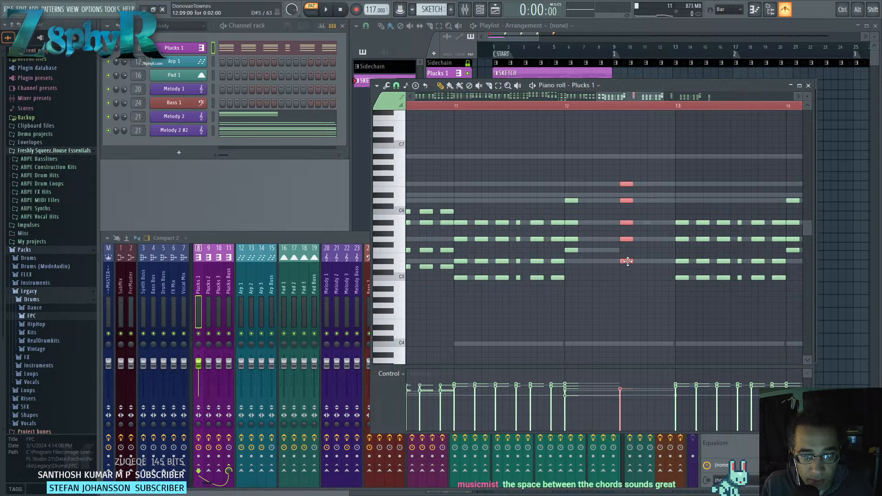
{"action": "left_click_drag", "start_coordinate": [569, 200], "coordinate": [613, 250]}
{"action": "scroll", "coordinate": [562, 183], "scroll_direction": "right", "scroll_amount": 2}
{"action": "left_click_drag", "start_coordinate": [552, 169], "coordinate": [587, 259]}
{"action": "key", "text": "ctrl+z"}
{"action": "left_click_drag", "start_coordinate": [546, 282], "coordinate": [479, 271]}
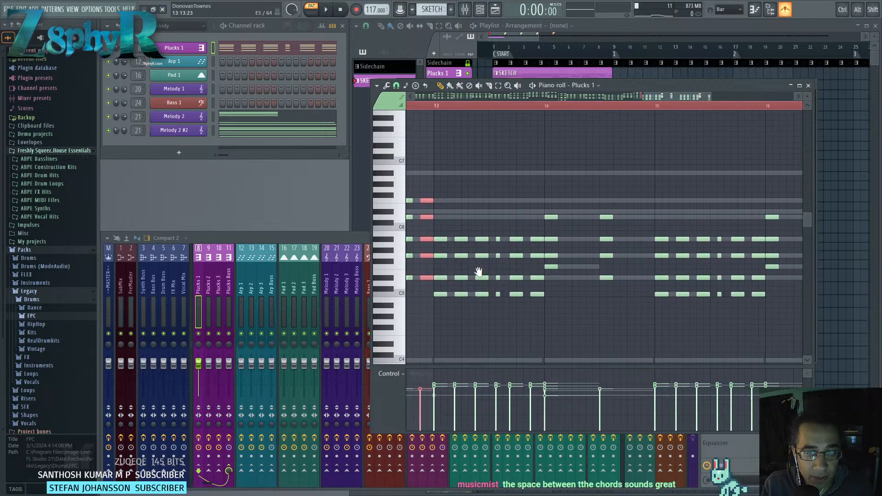
Clone the first chord of bar 14 into three evenly spaced hits filling the first half of the bar.
{"action": "left_click_drag", "start_coordinate": [485, 192], "coordinate": [579, 302], "text": "ctrl"}
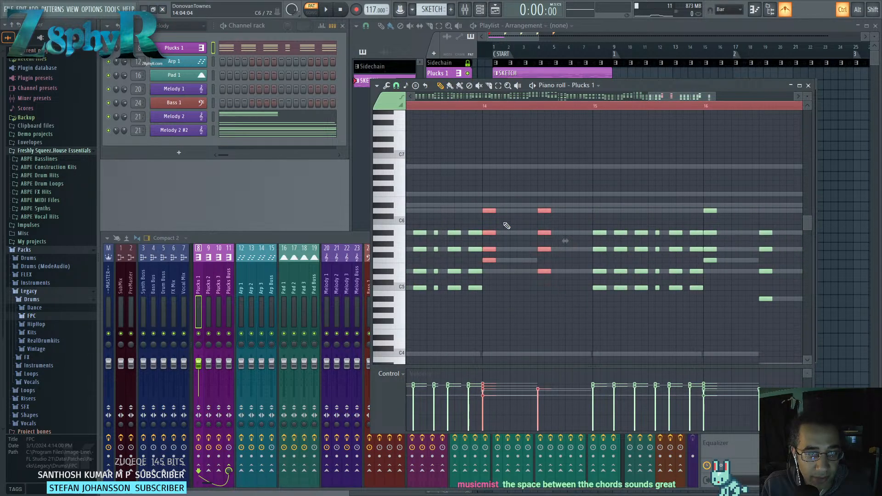
{"action": "left_click_drag", "start_coordinate": [499, 214], "coordinate": [501, 262], "text": "ctrl"}
{"action": "left_click_drag", "start_coordinate": [493, 203], "coordinate": [508, 292], "text": "ctrl"}
{"action": "left_click_drag", "start_coordinate": [491, 261], "coordinate": [529, 263], "text": "shift"}
Turn the second bar 14 chord into a very short first hit and clone two more hits up to bar 15.
{"action": "left_click_drag", "start_coordinate": [549, 200], "coordinate": [550, 305], "text": "ctrl"}
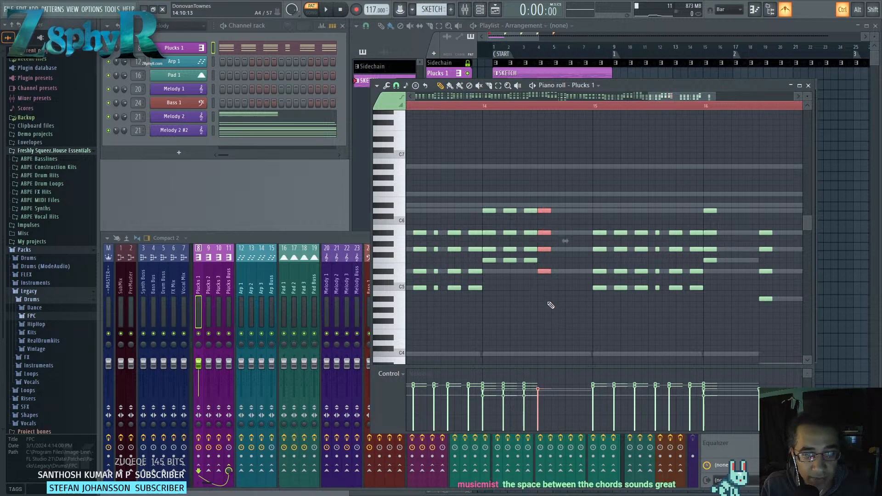
{"action": "left_click_drag", "start_coordinate": [544, 273], "coordinate": [550, 273]}
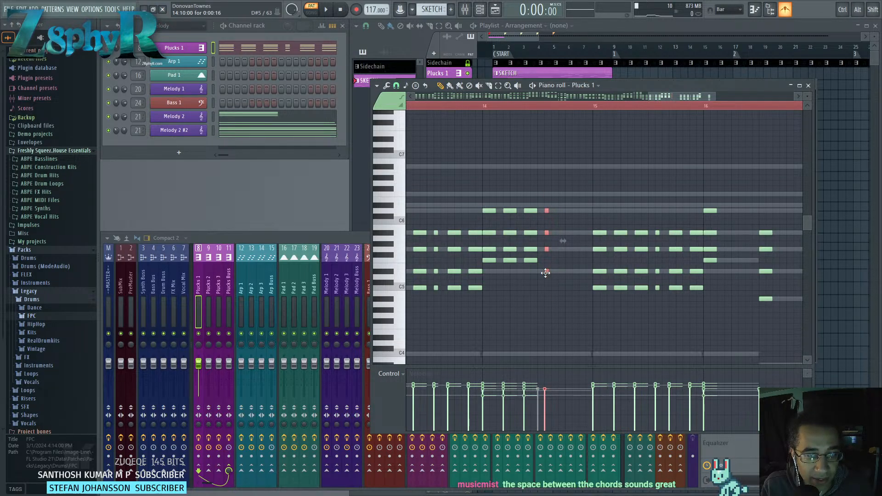
{"action": "left_click_drag", "start_coordinate": [550, 271], "coordinate": [564, 272], "text": "shift"}
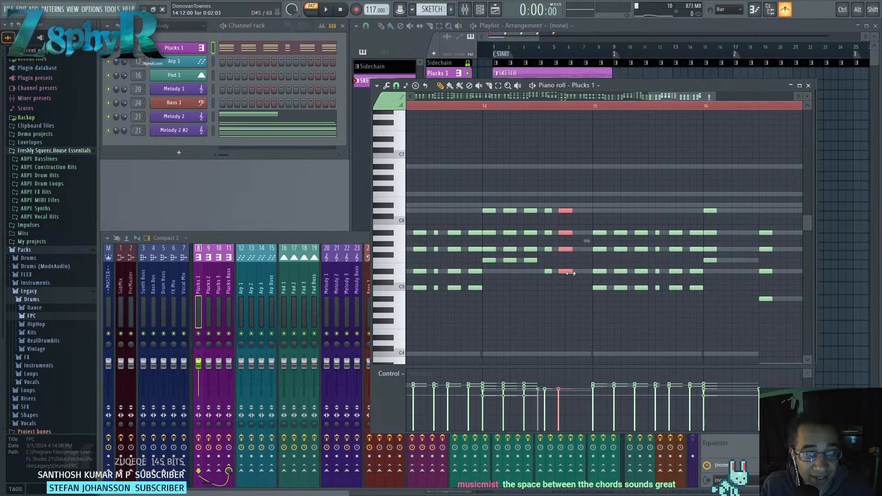
{"action": "left_click_drag", "start_coordinate": [570, 273], "coordinate": [564, 272]}
{"action": "key", "text": "ctrl+z"}
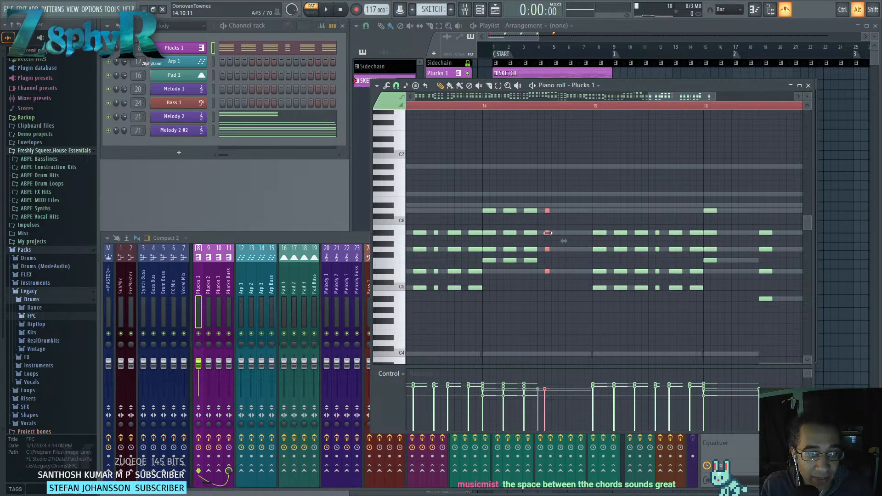
{"action": "left_click_drag", "start_coordinate": [547, 233], "coordinate": [585, 250], "text": "shift"}
Clone the two bar 16 chords into three hits each, making the second chord's first hit very short.
{"action": "left_click_drag", "start_coordinate": [696, 225], "coordinate": [579, 278]}
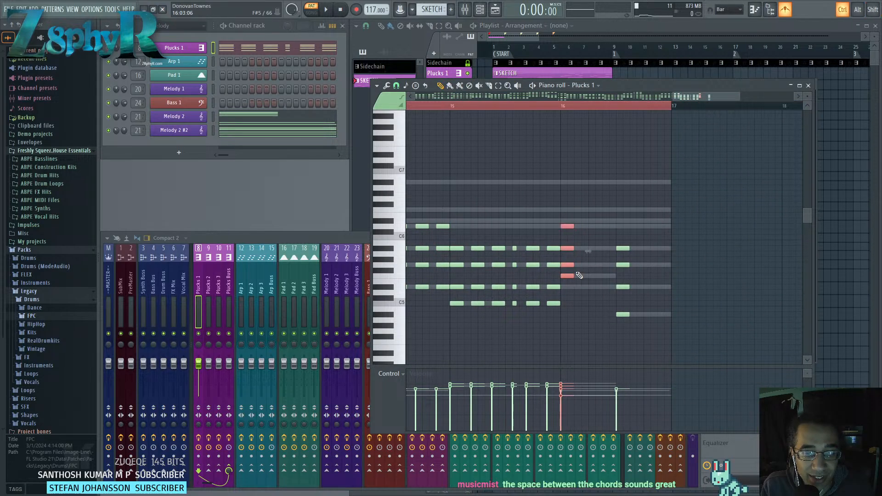
{"action": "left_click_drag", "start_coordinate": [566, 225], "coordinate": [627, 315], "text": "shift"}
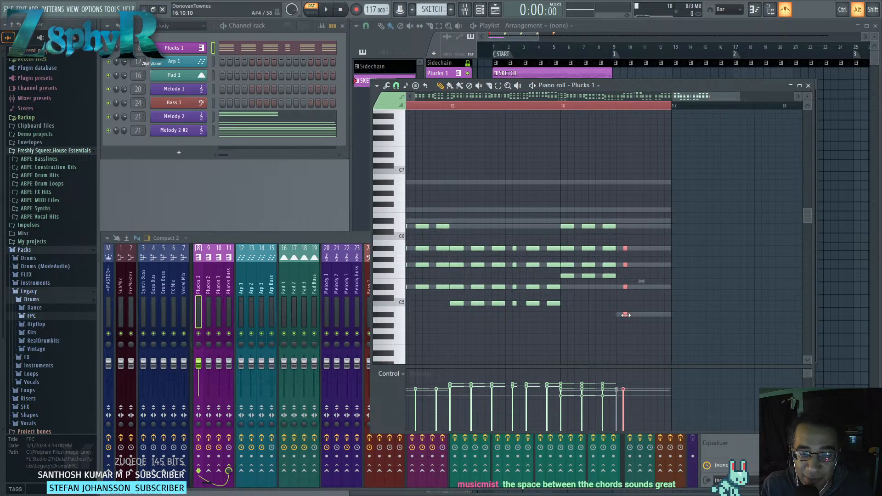
{"action": "left_click_drag", "start_coordinate": [625, 315], "coordinate": [637, 316], "text": "shift"}
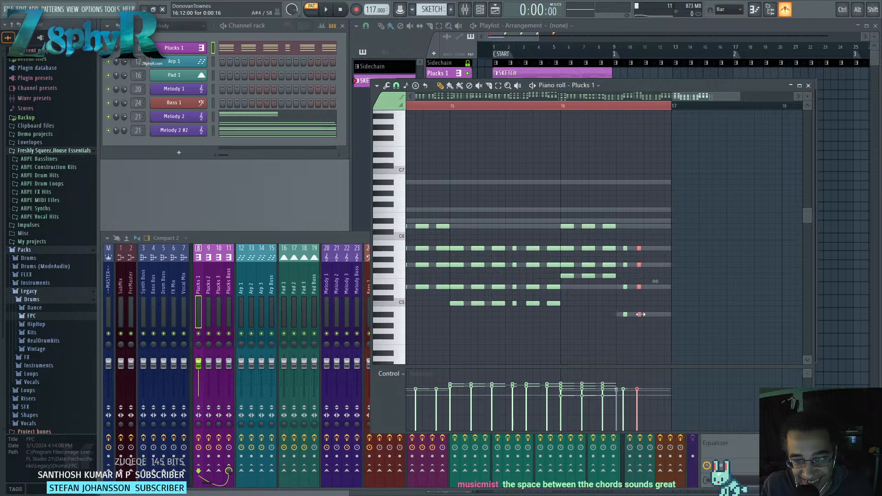
{"action": "left_click_drag", "start_coordinate": [652, 316], "coordinate": [669, 317]}
Select all the Plucks 1 notes, even out their velocities to one level, and deselect them.
{"action": "scroll", "coordinate": [652, 331], "scroll_direction": "down", "scroll_amount": 2}
{"action": "scroll", "coordinate": [651, 331], "scroll_direction": "down", "scroll_amount": 3}
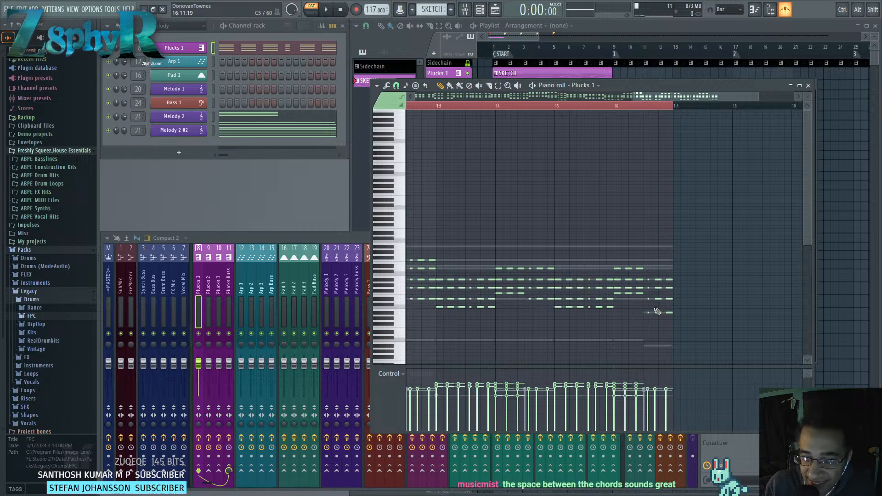
{"action": "left_click_drag", "start_coordinate": [610, 266], "coordinate": [681, 253]}
{"action": "scroll", "coordinate": [602, 201], "scroll_direction": "down", "scroll_amount": 5}
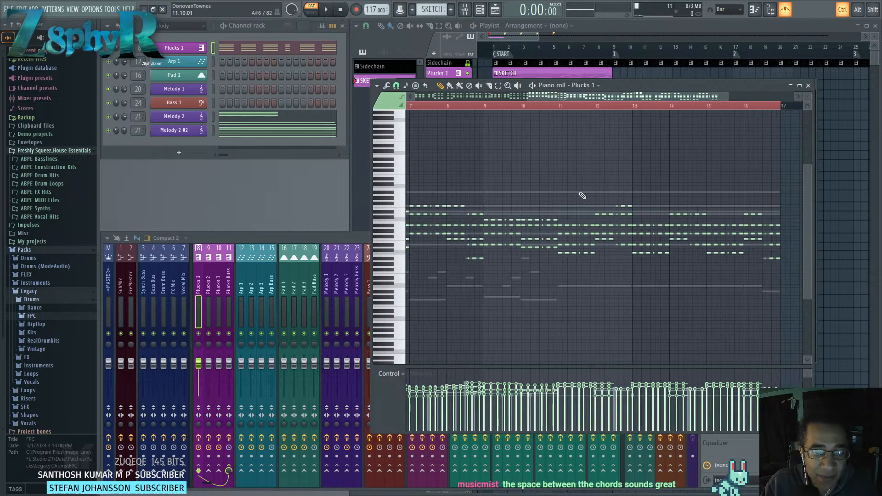
{"action": "left_click_drag", "start_coordinate": [533, 179], "coordinate": [629, 211]}
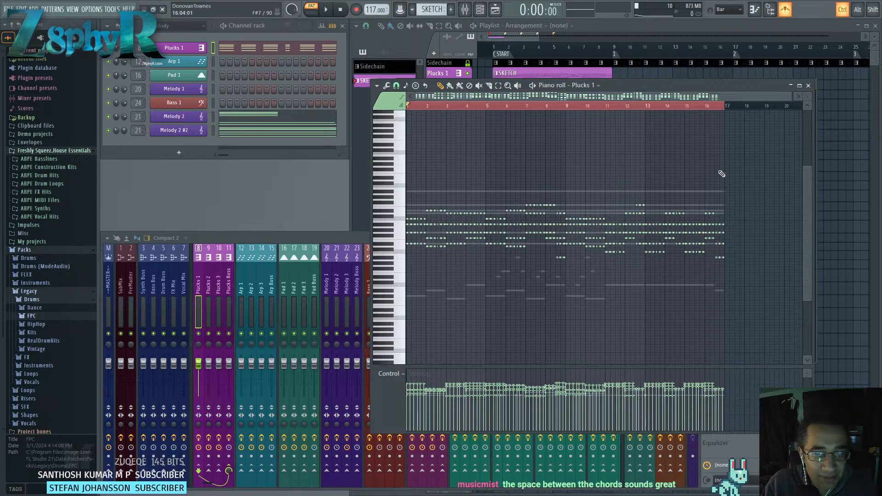
{"action": "left_click_drag", "start_coordinate": [738, 171], "coordinate": [425, 301]}
{"action": "left_click", "coordinate": [474, 284], "text": "ctrl"}
{"action": "scroll", "coordinate": [473, 281], "scroll_direction": "up", "scroll_amount": 2}
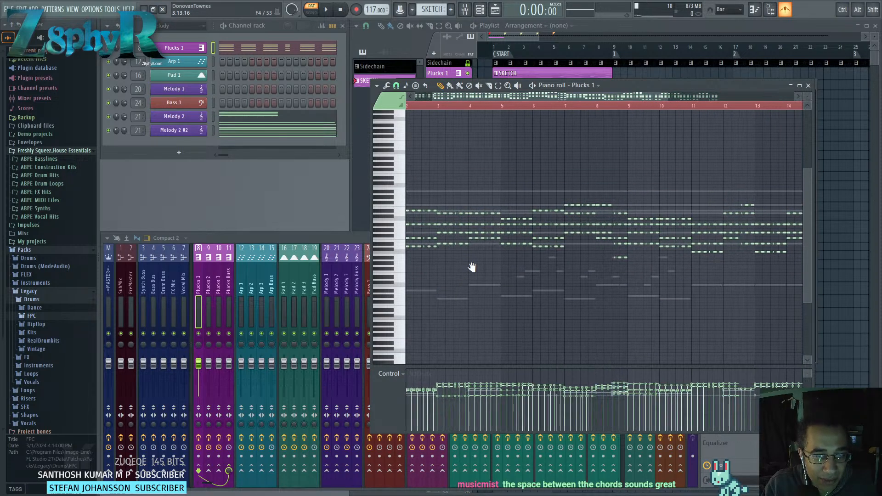
{"action": "key", "text": "ctrl+a"}
{"action": "scroll", "coordinate": [460, 346], "scroll_direction": "up", "scroll_amount": 2}
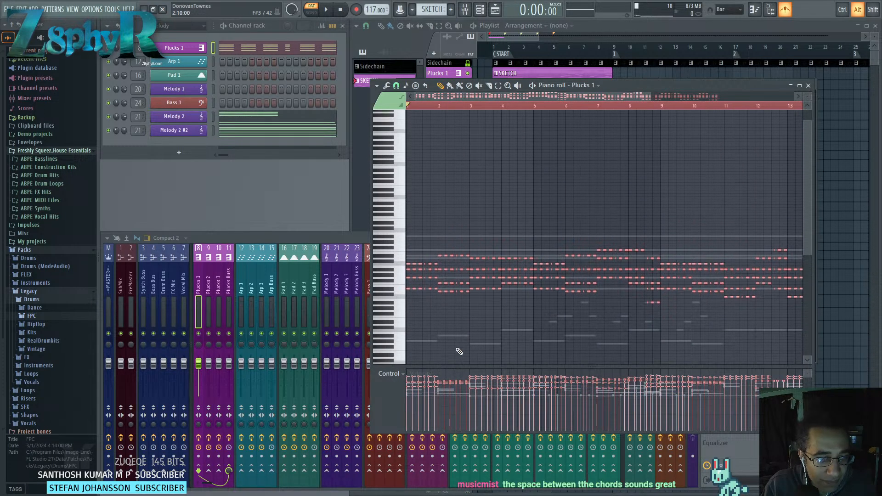
{"action": "scroll", "coordinate": [468, 340], "scroll_direction": "down", "scroll_amount": 3}
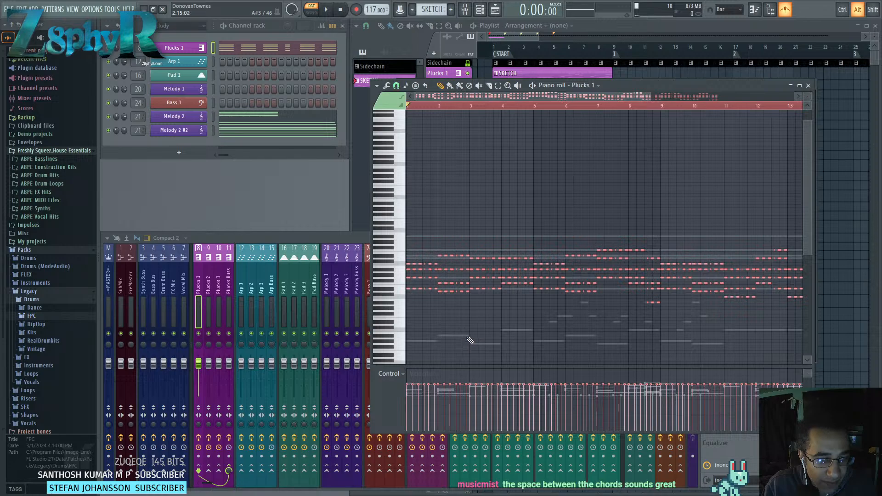
{"action": "scroll", "coordinate": [470, 340], "scroll_direction": "down", "scroll_amount": 1}
{"action": "key", "text": "ctrl+d"}
Play the pattern with the Melody 2 channel muted and set the tempo to 118 BPM.
{"action": "key", "text": "space"}
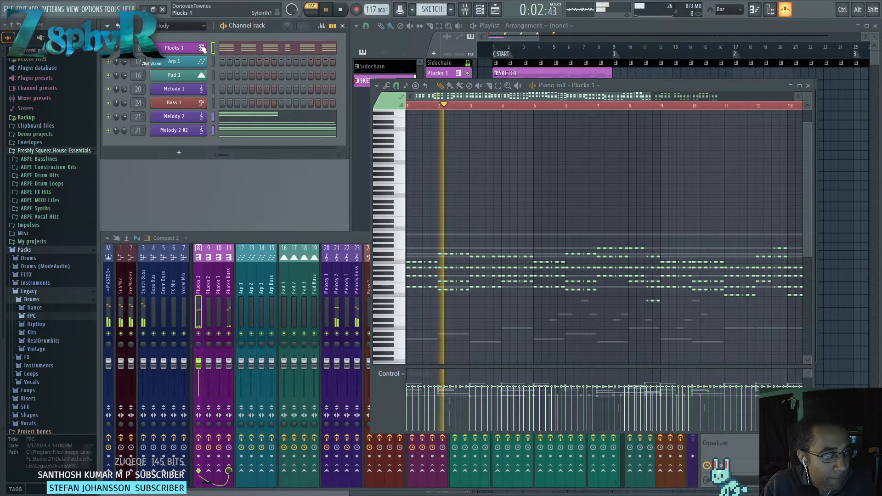
{"action": "scroll", "coordinate": [395, 202], "scroll_direction": "down", "scroll_amount": 3}
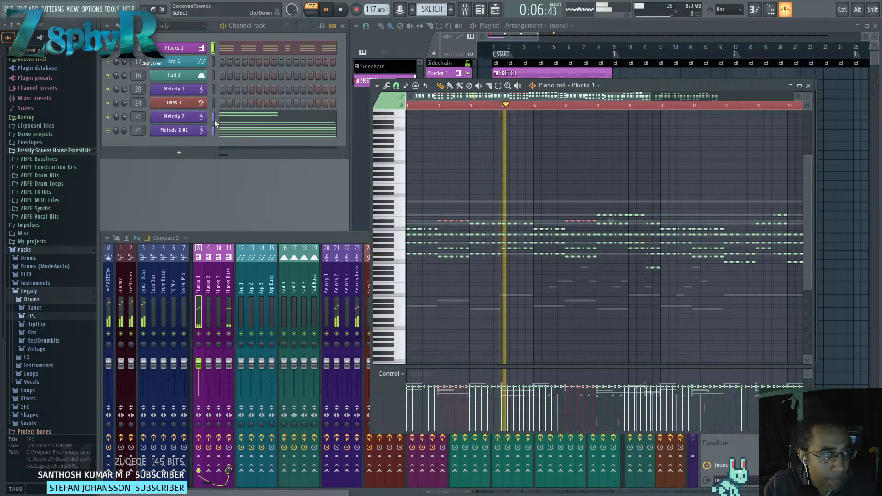
{"action": "left_click", "coordinate": [108, 116]}
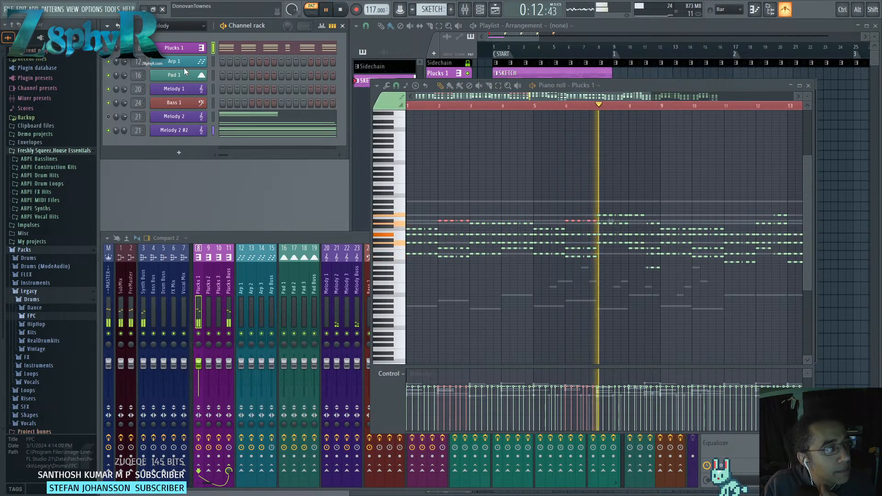
{"action": "right_click", "coordinate": [183, 51]}
{"action": "left_click", "coordinate": [182, 52]}
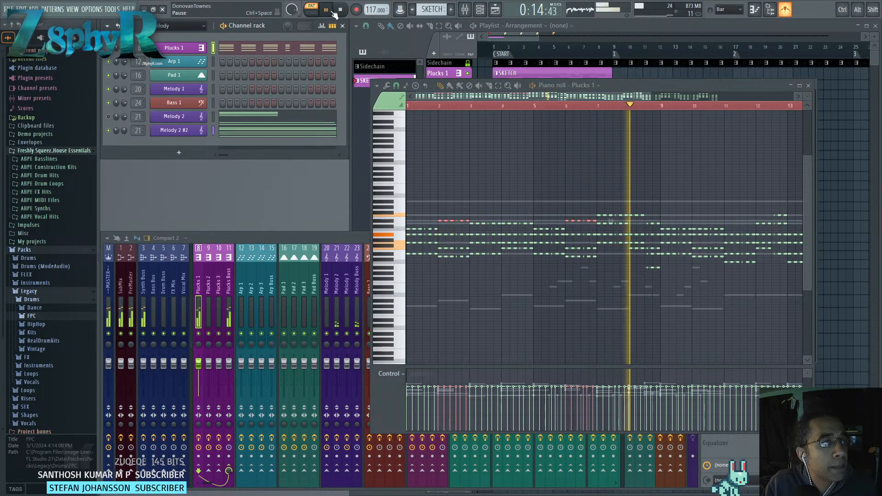
{"action": "left_click_drag", "start_coordinate": [371, 8], "coordinate": [371, 7]}
Clone the Plucks 1 channel.
{"action": "right_click", "coordinate": [182, 48]}
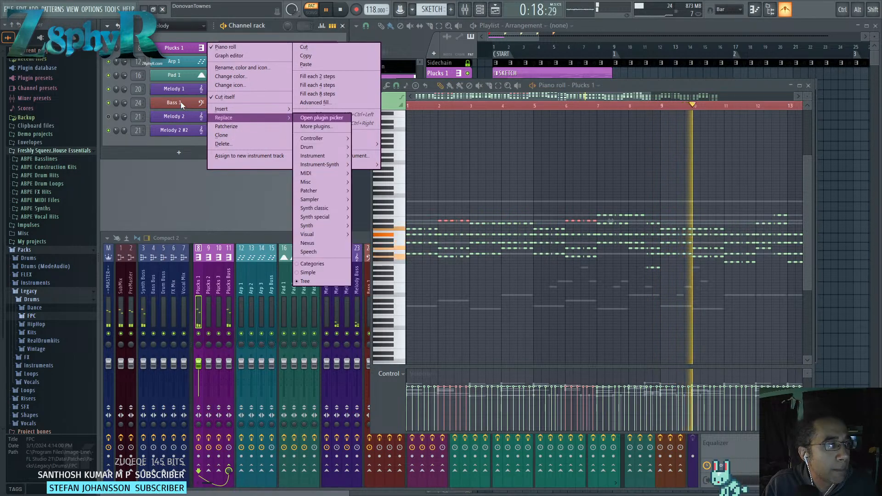
{"action": "right_click", "coordinate": [181, 101]}
{"action": "right_click", "coordinate": [193, 46]}
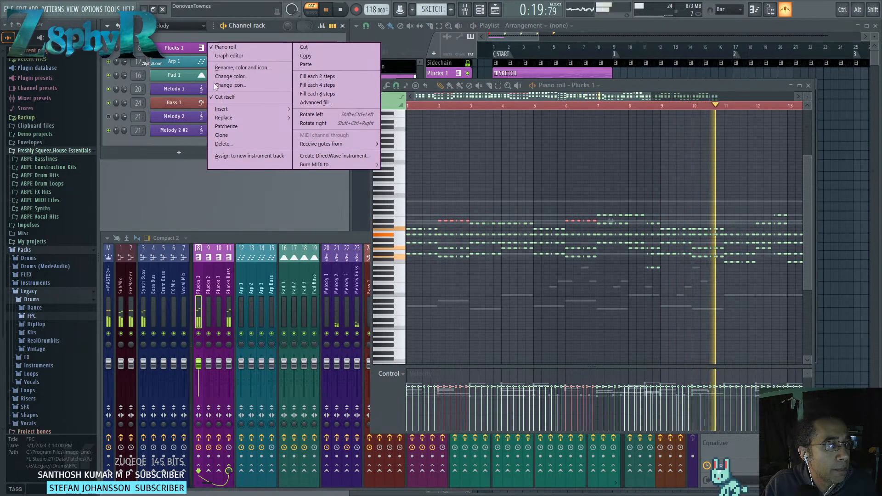
{"action": "left_click", "coordinate": [241, 136]}
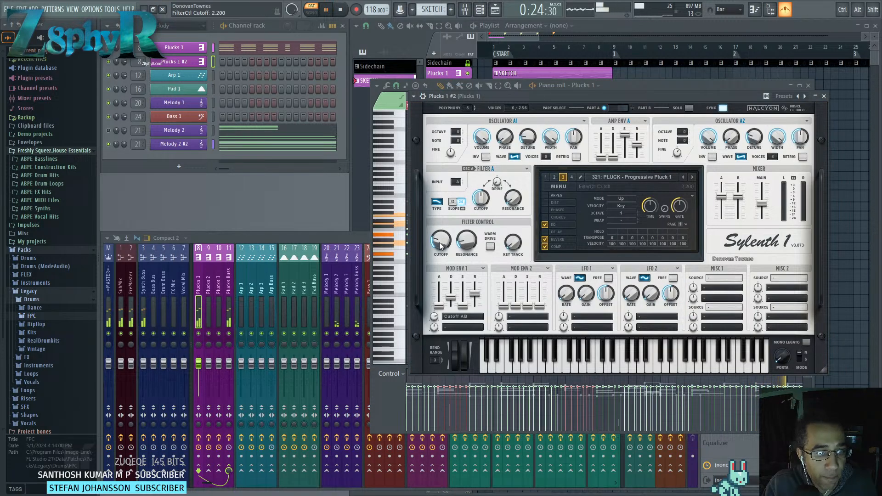
Turn off the delay and reverb effects in the Sylenth1 instances of Plucks 1 and Plucks 1 #2.
{"action": "left_click", "coordinate": [545, 232]}
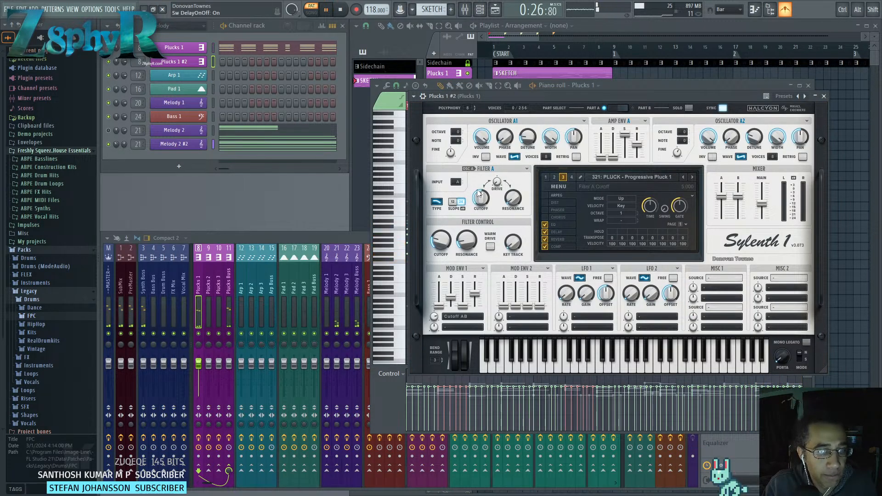
{"action": "left_click", "coordinate": [197, 49]}
{"action": "left_click", "coordinate": [534, 227]}
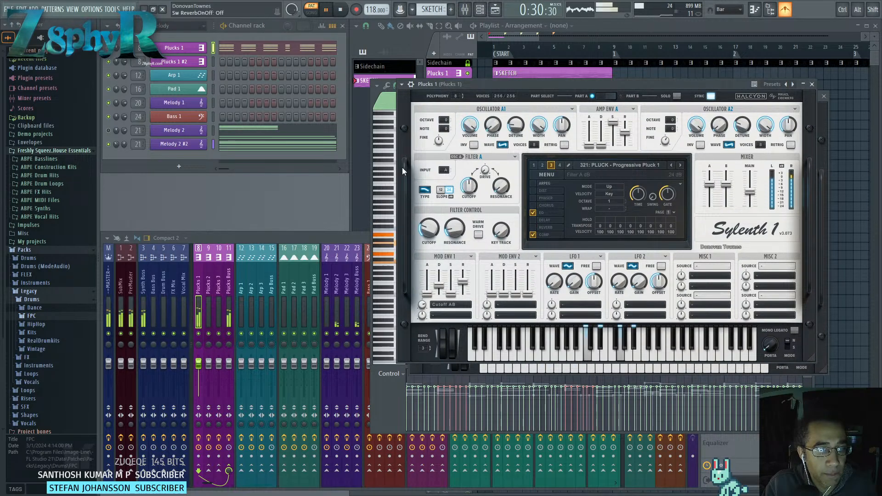
Stop playback and view the piano rolls of Melody 2 and Plucks 1 #2.
{"action": "left_click", "coordinate": [225, 134]}
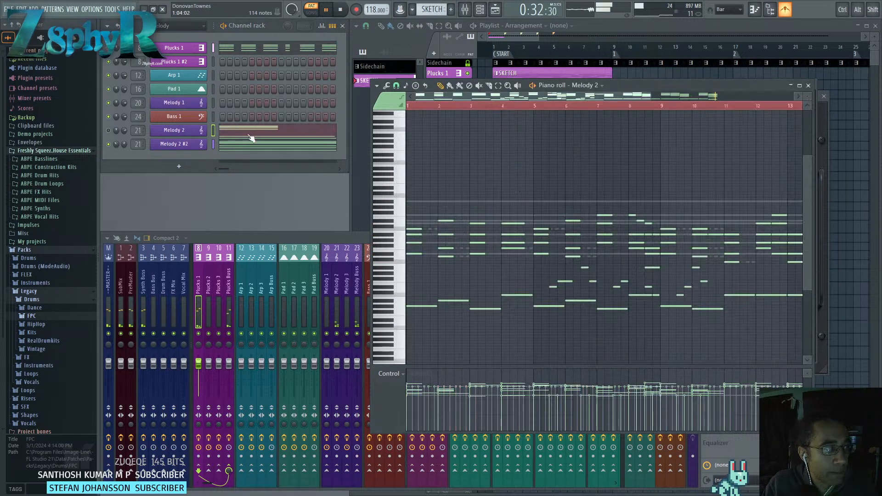
{"action": "key", "text": "space"}
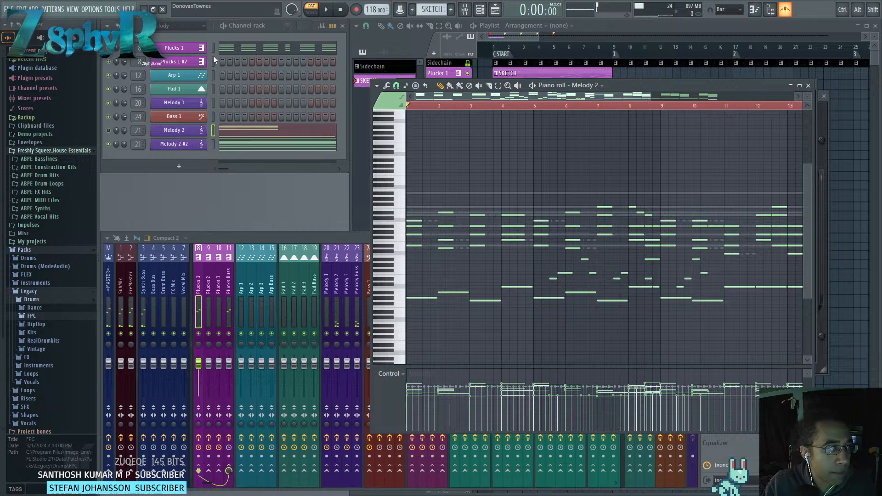
{"action": "right_click", "coordinate": [213, 58]}
{"action": "left_click", "coordinate": [230, 66]}
{"action": "scroll", "coordinate": [441, 177], "scroll_direction": "down", "scroll_amount": 3}
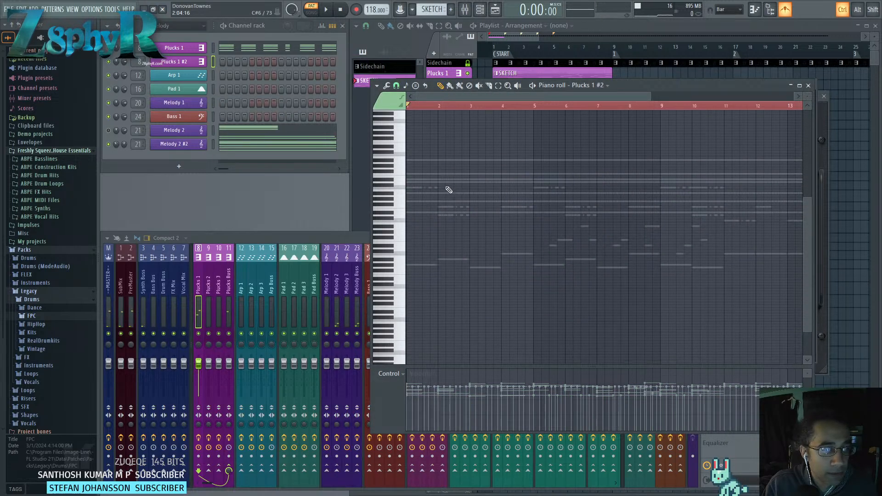
{"action": "scroll", "coordinate": [450, 191], "scroll_direction": "up", "scroll_amount": 3}
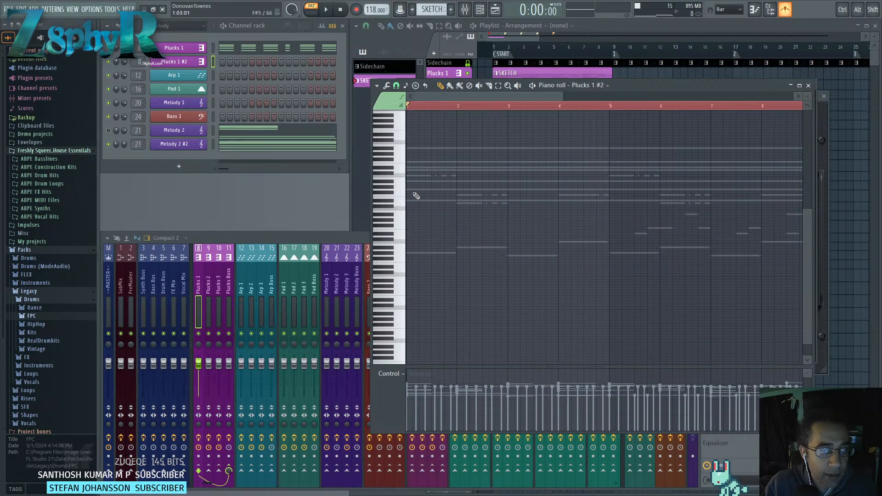
Copy the lowest row of bar 1 hits from Plucks 1 and paste it into the Plucks 1 #2 piano roll.
{"action": "left_click", "coordinate": [214, 46]}
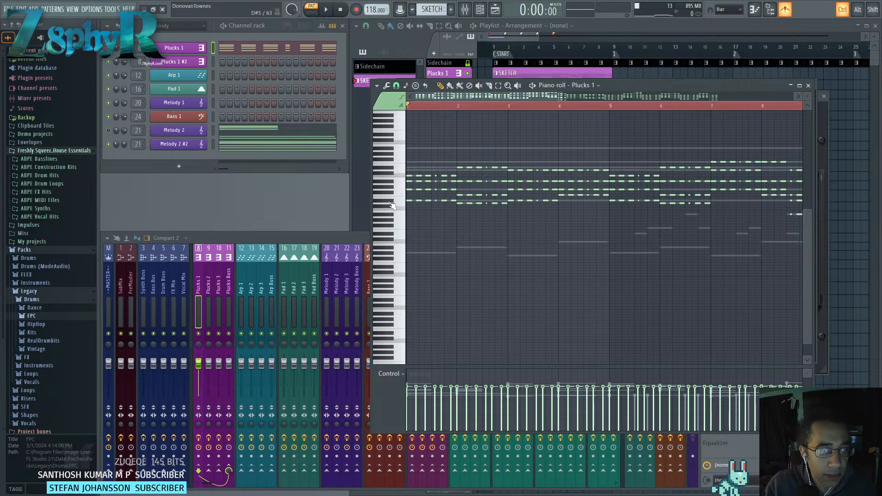
{"action": "left_click", "coordinate": [398, 201]}
{"action": "left_click_drag", "start_coordinate": [457, 208], "coordinate": [403, 203]}
{"action": "right_click", "coordinate": [205, 58]}
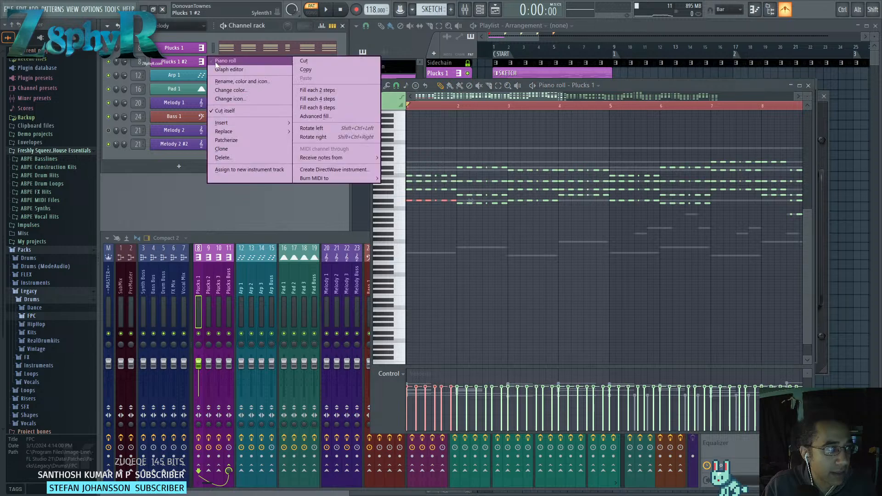
{"action": "left_click", "coordinate": [215, 61]}
{"action": "key", "text": "ctrl+v"}
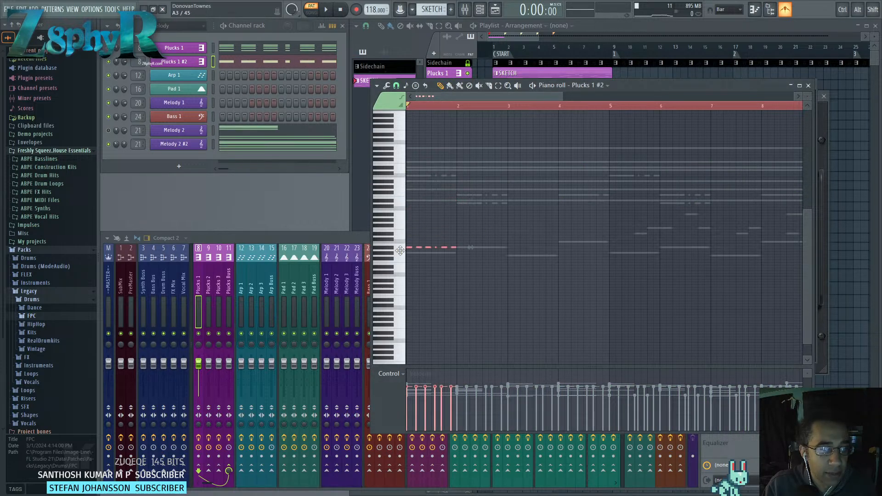
Lower the pasted hits to follow the ghosted bass notes through bars 1 to 4, and duplicate them across bars 5 to 8.
{"action": "mouse_move", "coordinate": [409, 252]}
{"action": "left_mouse_down"}
{"action": "mouse_move", "coordinate": [454, 246]}
{"action": "mouse_move", "coordinate": [519, 256]}
{"action": "mouse_move", "coordinate": [575, 243]}
{"action": "mouse_move", "coordinate": [410, 266]}
{"action": "left_mouse_up"}
{"action": "scroll", "coordinate": [486, 244], "scroll_direction": "up", "scroll_amount": 1}
{"action": "scroll", "coordinate": [580, 240], "scroll_direction": "down", "scroll_amount": 1}
{"action": "key", "text": "ctrl+b"}
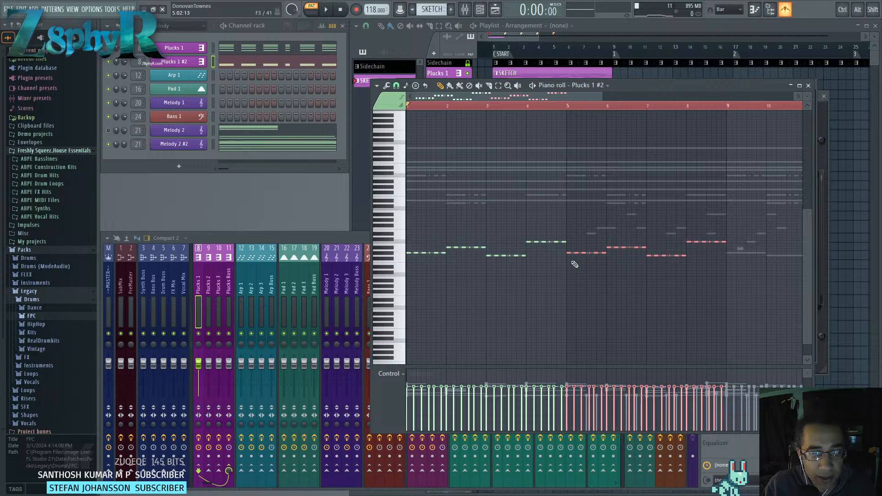
Extend the bass hits up to bar 17 along the ghosted bass notes during playback, lowering the last half-bar's hits.
{"action": "scroll", "coordinate": [621, 271], "scroll_direction": "down", "scroll_amount": 1}
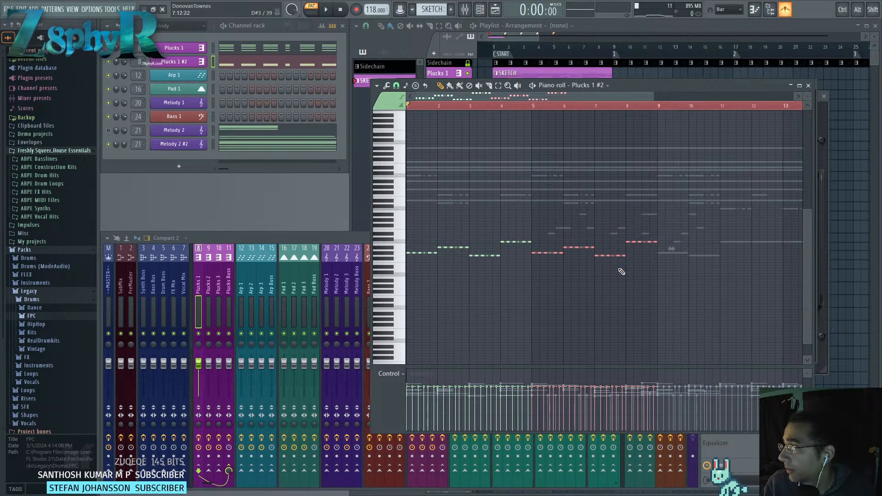
{"action": "mouse_move", "coordinate": [653, 260]}
{"action": "left_mouse_down"}
{"action": "mouse_move", "coordinate": [595, 259]}
{"action": "mouse_move", "coordinate": [600, 239]}
{"action": "mouse_move", "coordinate": [568, 244]}
{"action": "mouse_move", "coordinate": [634, 256]}
{"action": "mouse_move", "coordinate": [660, 242]}
{"action": "mouse_move", "coordinate": [700, 251]}
{"action": "mouse_move", "coordinate": [585, 246]}
{"action": "mouse_move", "coordinate": [718, 249]}
{"action": "mouse_move", "coordinate": [657, 268]}
{"action": "left_mouse_up"}
{"action": "key", "text": "space"}
{"action": "scroll", "coordinate": [710, 250], "scroll_direction": "up", "scroll_amount": 2}
{"action": "left_click_drag", "start_coordinate": [711, 239], "coordinate": [701, 250]}
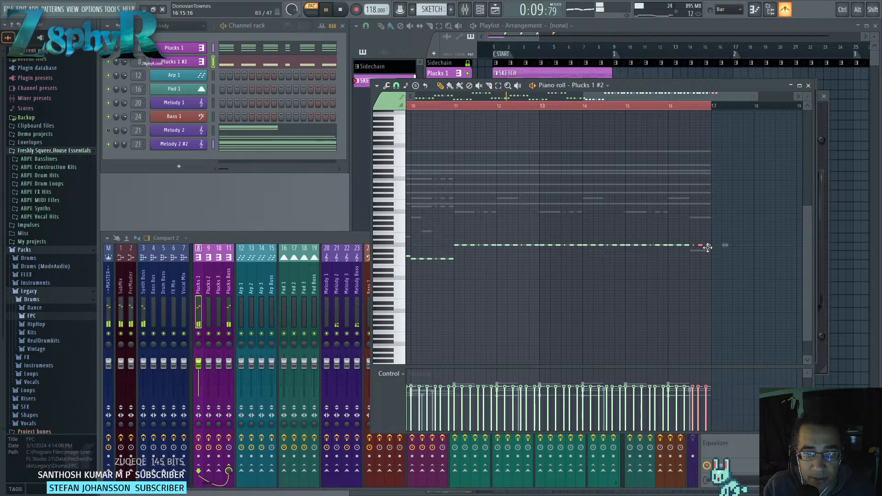
Shape modulation envelope 1 in the Plucks 1 #2 synth and set its amp envelope A release to 4.072.
{"action": "left_click", "coordinate": [177, 62]}
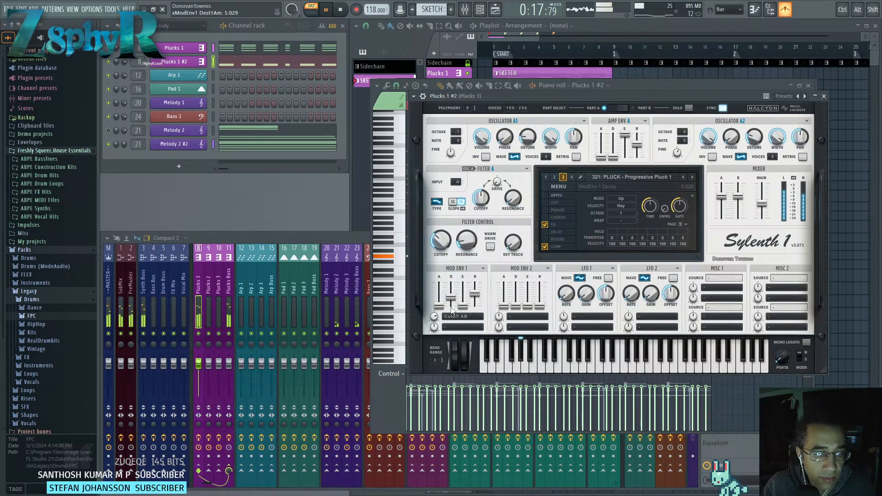
{"action": "left_click_drag", "start_coordinate": [451, 307], "coordinate": [471, 296]}
{"action": "left_click_drag", "start_coordinate": [637, 146], "coordinate": [638, 154]}
Set the Plucks 1 #2 compressor attack to 56.08 ms and its EQ bass frequency to 154.03 Hz.
{"action": "left_click", "coordinate": [563, 247]}
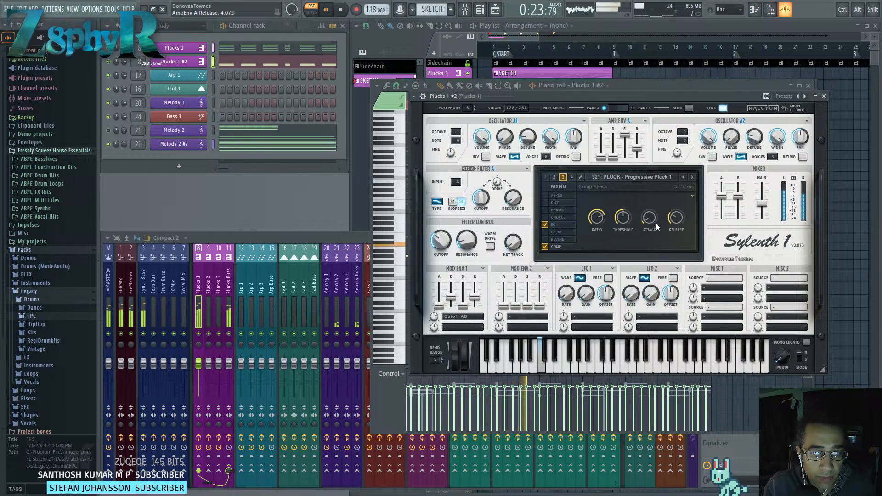
{"action": "left_click_drag", "start_coordinate": [653, 223], "coordinate": [652, 217]}
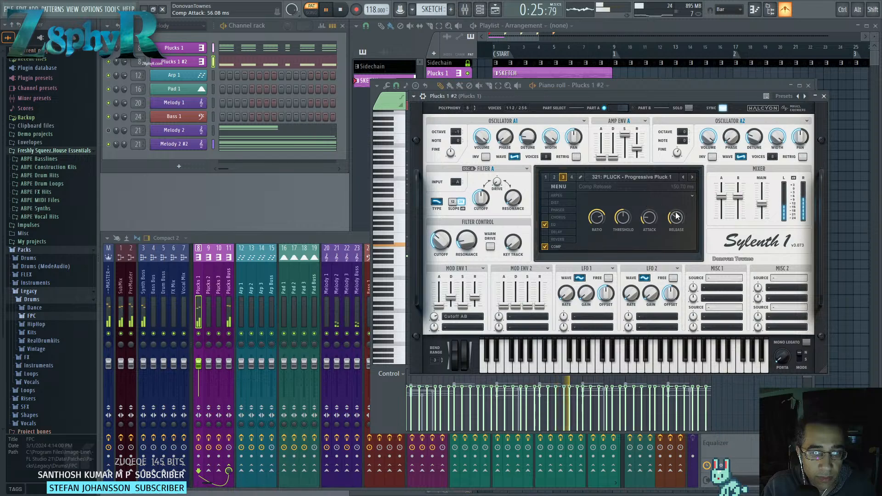
{"action": "left_click_drag", "start_coordinate": [625, 229], "coordinate": [598, 238]}
{"action": "left_click", "coordinate": [556, 225]}
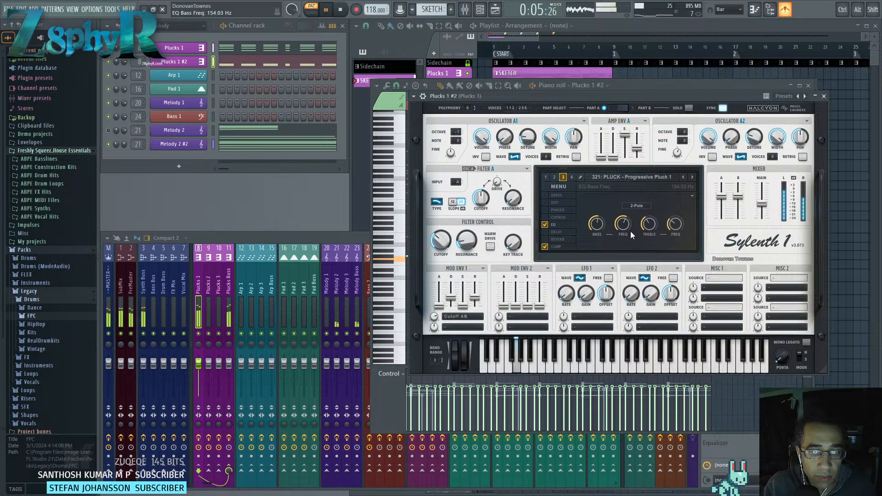
{"action": "left_click_drag", "start_coordinate": [650, 229], "coordinate": [651, 233]}
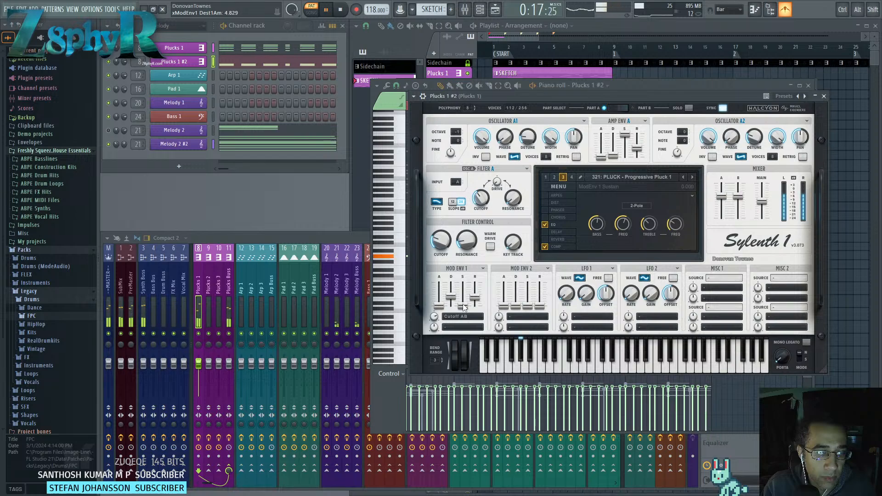
Fine-tune the Plucks 1 #2 sound with filter A cutoff 3.067, oscillator A2 octave -1 and an adjusted main volume.
{"action": "mouse_move", "coordinate": [464, 303]}
{"action": "left_mouse_down"}
{"action": "mouse_move", "coordinate": [463, 311]}
{"action": "mouse_move", "coordinate": [452, 299]}
{"action": "left_mouse_up"}
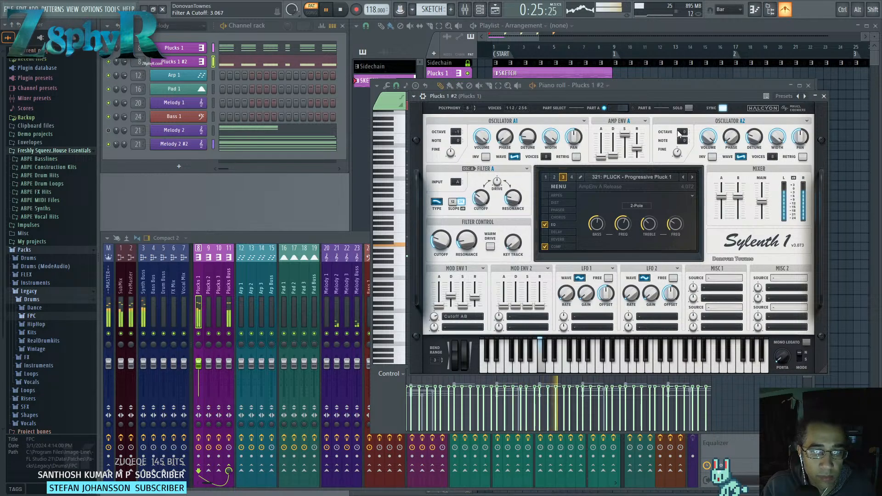
{"action": "left_click_drag", "start_coordinate": [679, 129], "coordinate": [679, 131]}
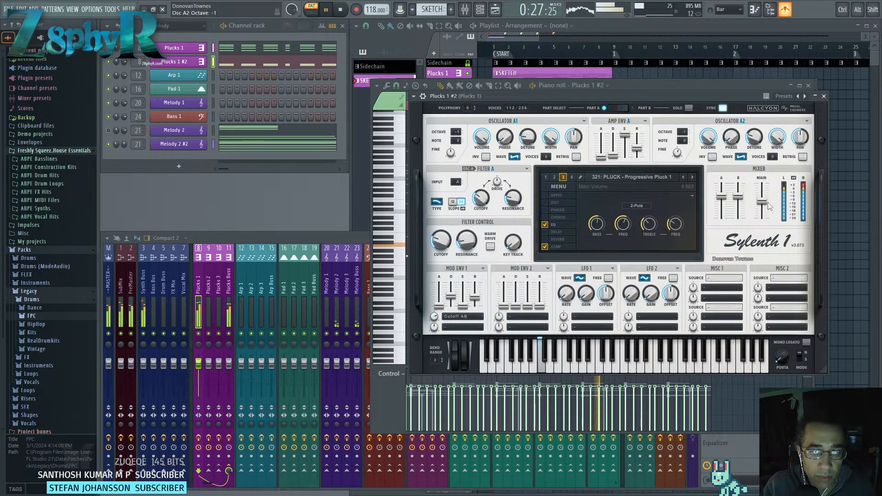
{"action": "left_click_drag", "start_coordinate": [769, 207], "coordinate": [769, 193]}
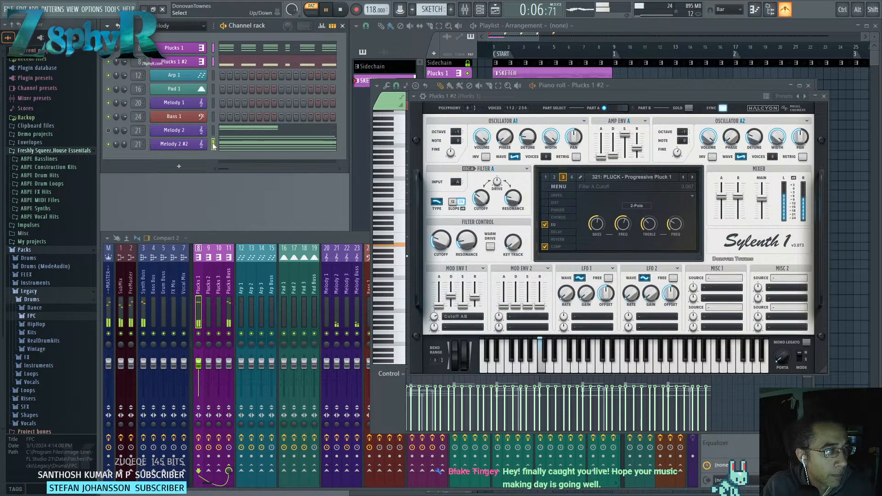
Set the Plucks 1 filter control cutoff to 1.967, enable Warm Drive and adjust modulation envelope 1's decay and sustain.
{"action": "left_click", "coordinate": [227, 63]}
{"action": "left_click", "coordinate": [227, 63]}
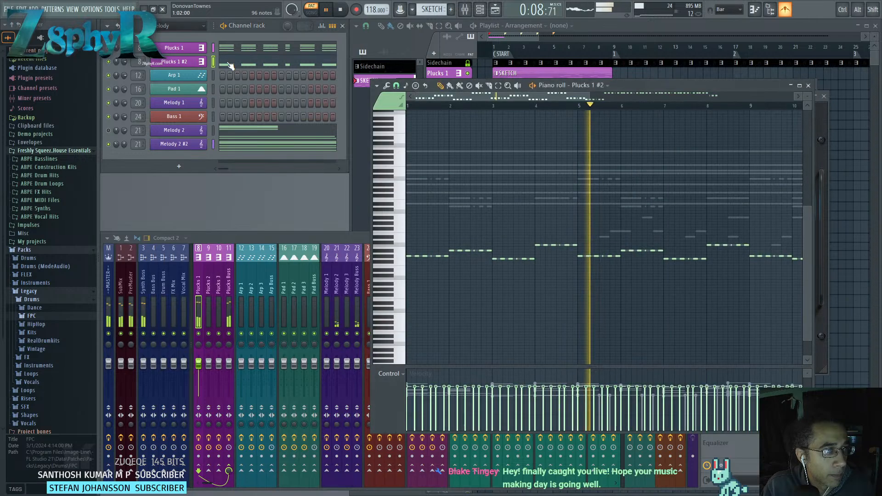
{"action": "left_click", "coordinate": [214, 48]}
{"action": "left_click", "coordinate": [200, 49]}
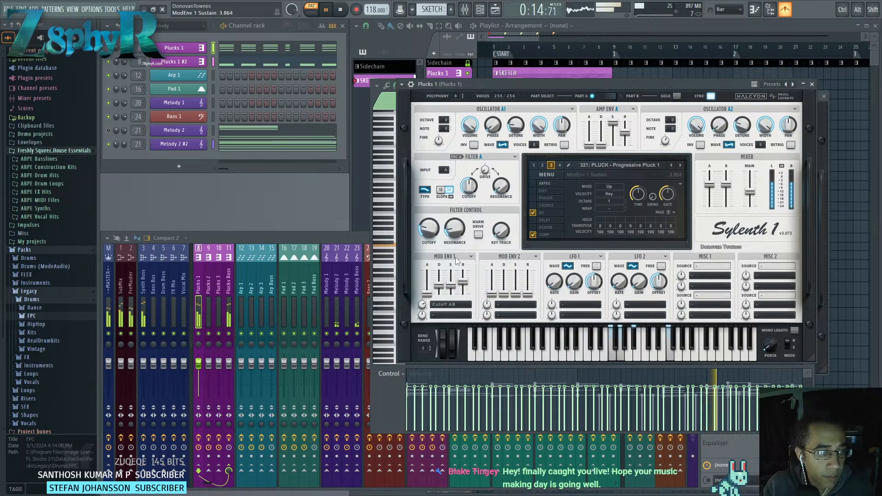
{"action": "left_click_drag", "start_coordinate": [450, 285], "coordinate": [440, 286]}
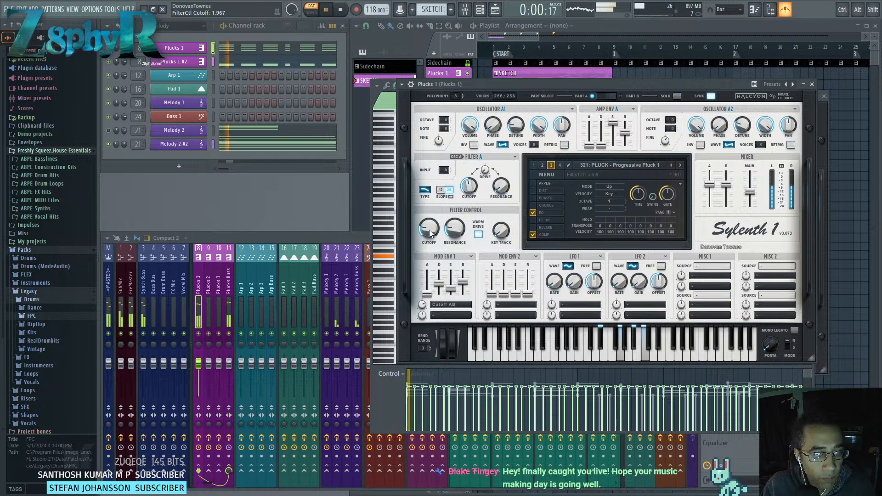
{"action": "left_click_drag", "start_coordinate": [441, 284], "coordinate": [440, 288]}
Stop playback and move the top row of bar 3 hits in the Plucks 1 piano roll down to C5.
{"action": "left_click", "coordinate": [265, 50]}
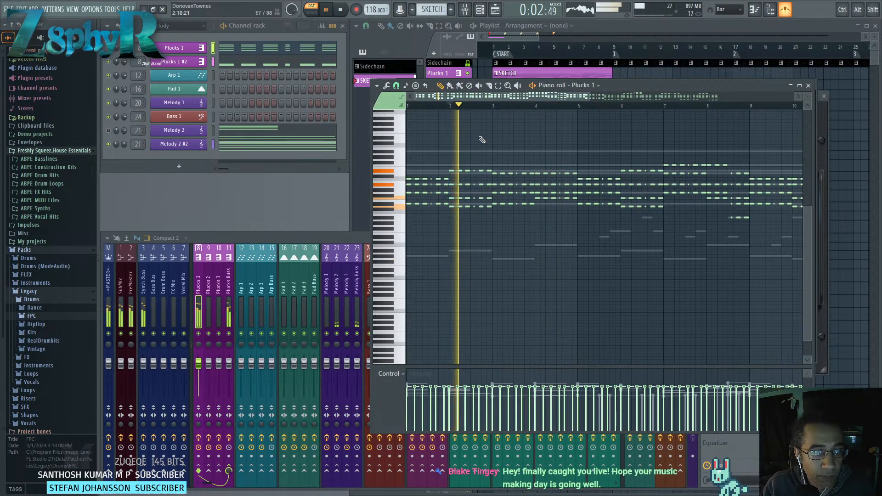
{"action": "scroll", "coordinate": [552, 173], "scroll_direction": "up", "scroll_amount": 2}
{"action": "left_click_drag", "start_coordinate": [552, 174], "coordinate": [493, 176]}
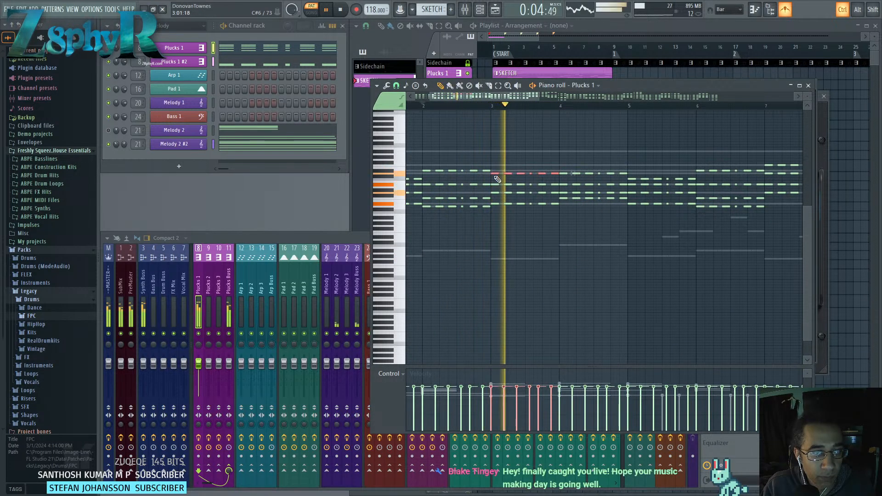
{"action": "key", "text": "space"}
{"action": "left_click", "coordinate": [501, 154], "text": "ctrl"}
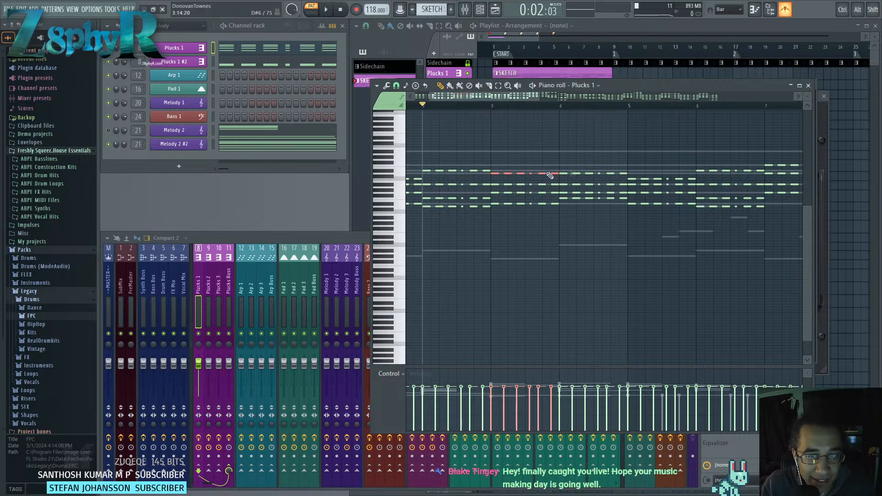
{"action": "scroll", "coordinate": [549, 183], "scroll_direction": "up", "scroll_amount": 2}
{"action": "scroll", "coordinate": [542, 202], "scroll_direction": "up", "scroll_amount": 2}
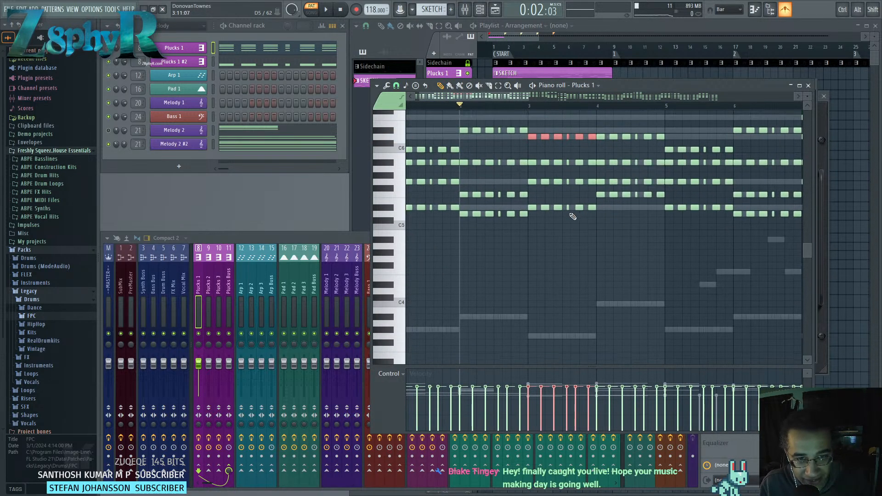
{"action": "left_click_drag", "start_coordinate": [553, 197], "coordinate": [531, 173]}
{"action": "scroll", "coordinate": [562, 147], "scroll_direction": "up", "scroll_amount": 2}
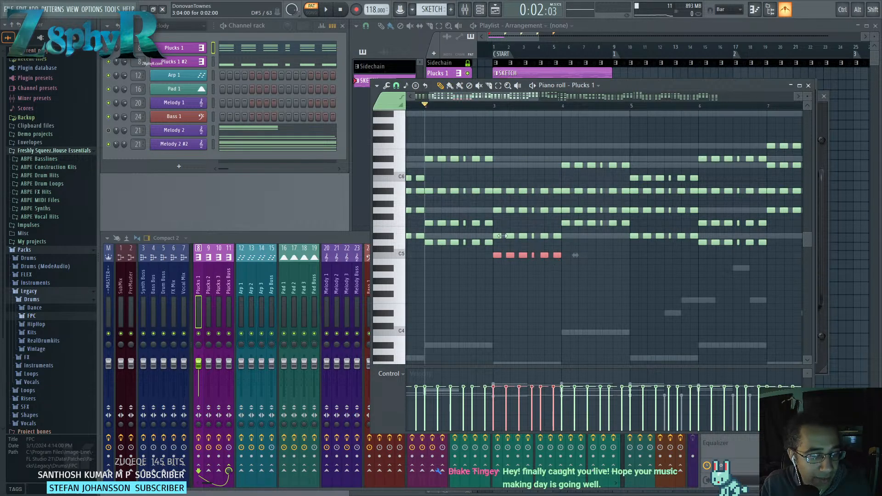
Move the top row of bar 4 hits in Plucks 1 down to C5 and clear the selection.
{"action": "left_click_drag", "start_coordinate": [502, 236], "coordinate": [545, 244]}
{"action": "left_click_drag", "start_coordinate": [673, 166], "coordinate": [609, 180]}
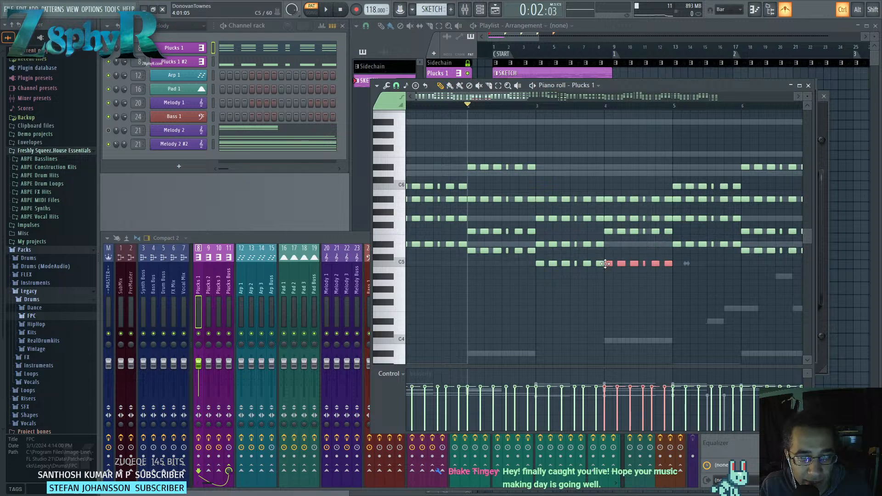
{"action": "left_click", "coordinate": [607, 276], "text": "ctrl"}
{"action": "left_click_drag", "start_coordinate": [592, 277], "coordinate": [569, 282]}
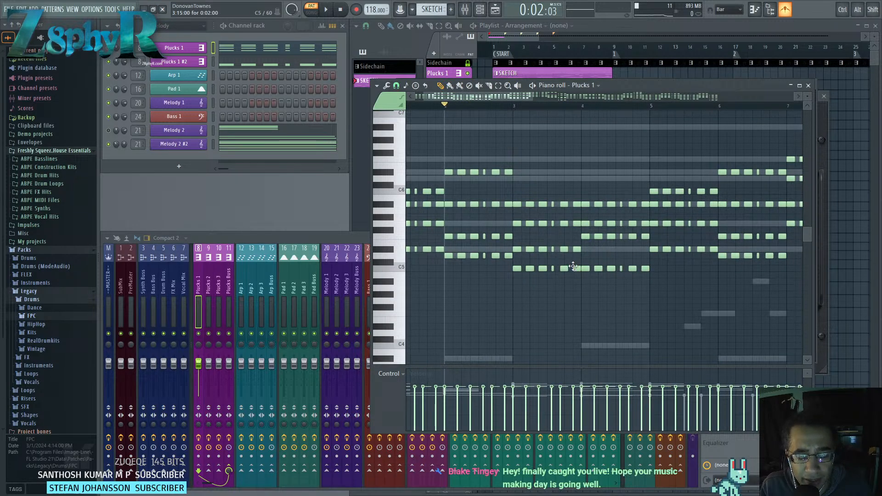
Examine the Plucks 1 chord voicings through to bar 17 and select the top row of bar 2 hits.
{"action": "left_click_drag", "start_coordinate": [495, 224], "coordinate": [645, 216]}
{"action": "scroll", "coordinate": [547, 201], "scroll_direction": "down", "scroll_amount": 4}
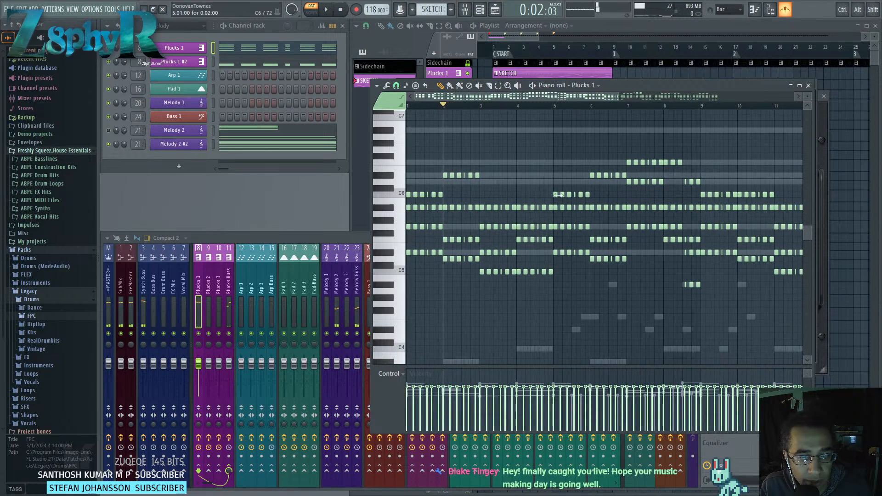
{"action": "left_click_drag", "start_coordinate": [580, 175], "coordinate": [446, 172]}
{"action": "left_click_drag", "start_coordinate": [636, 206], "coordinate": [776, 202]}
{"action": "scroll", "coordinate": [642, 228], "scroll_direction": "down", "scroll_amount": 3}
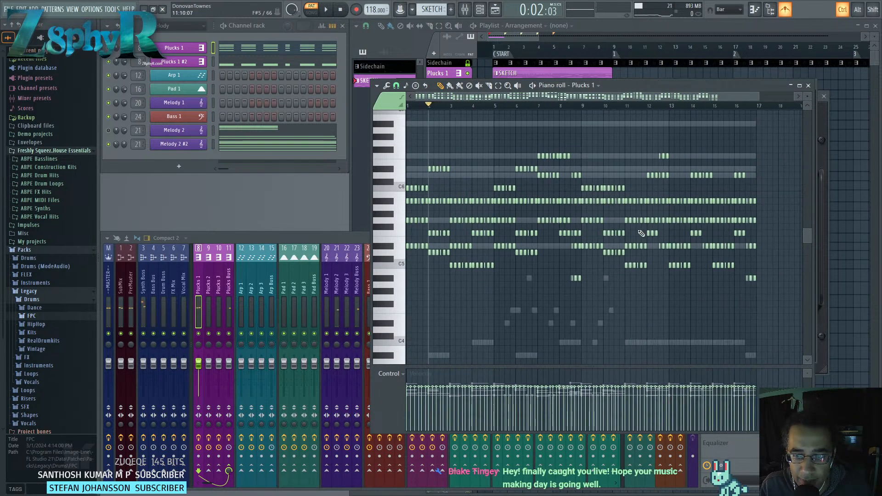
{"action": "left_click_drag", "start_coordinate": [631, 232], "coordinate": [630, 226]}
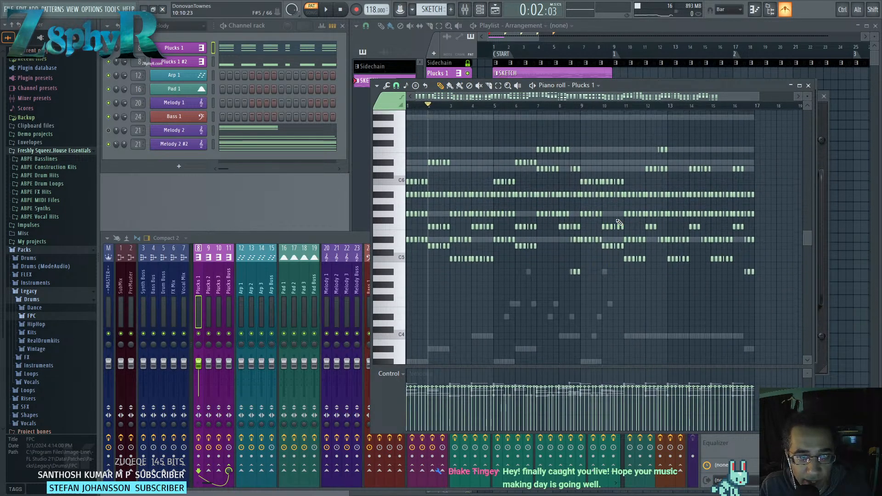
{"action": "scroll", "coordinate": [478, 194], "scroll_direction": "up", "scroll_amount": 2}
{"action": "scroll", "coordinate": [478, 194], "scroll_direction": "up", "scroll_amount": 2}
{"action": "left_click_drag", "start_coordinate": [467, 191], "coordinate": [434, 155]}
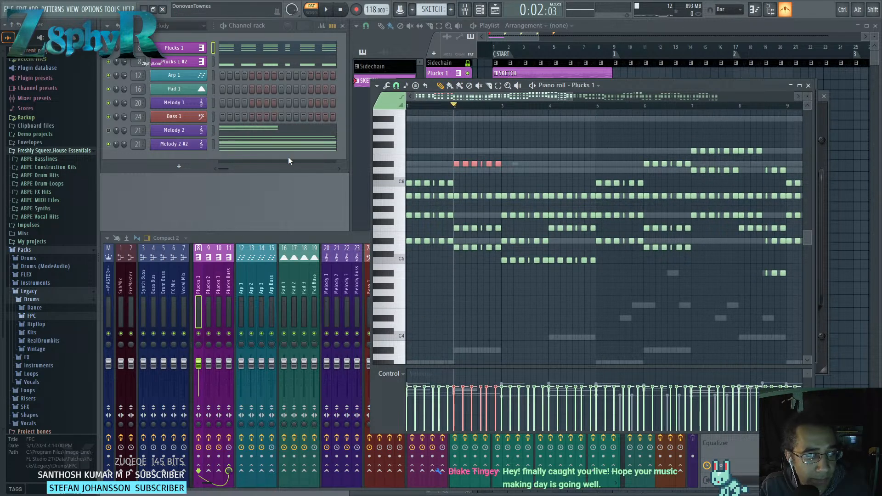
Play back the Plucks 1 chords from bar 2 to check the transition into bar 3.
{"action": "key", "text": "space"}
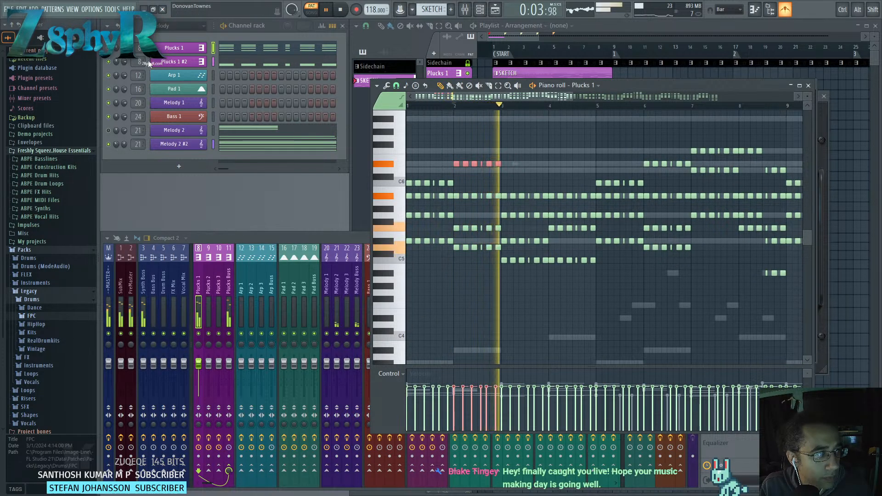
{"action": "key", "text": "space"}
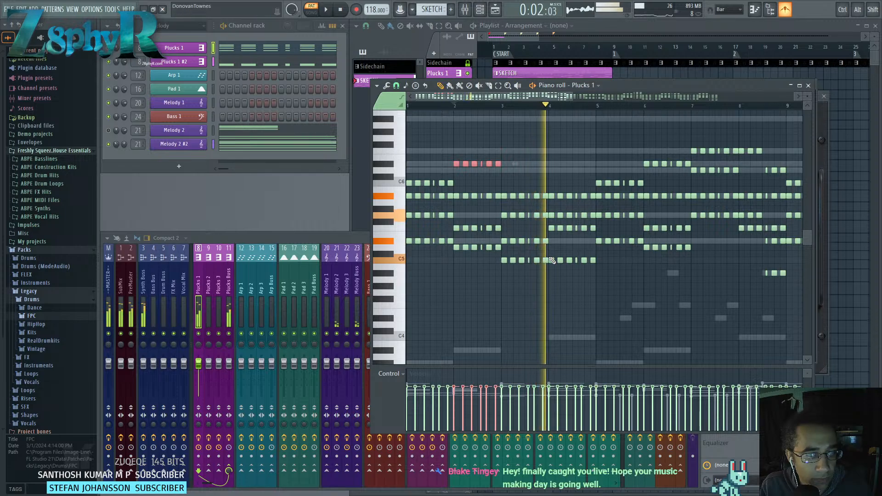
{"action": "key", "text": "space"}
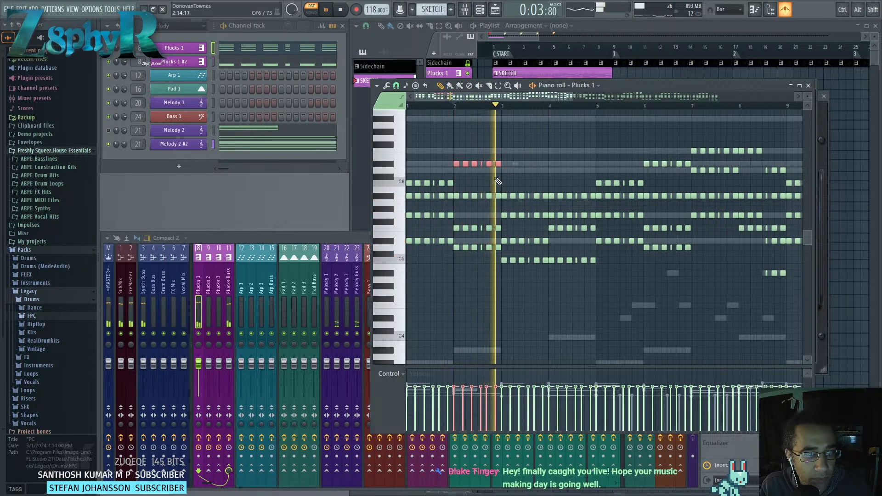
{"action": "key", "text": "space"}
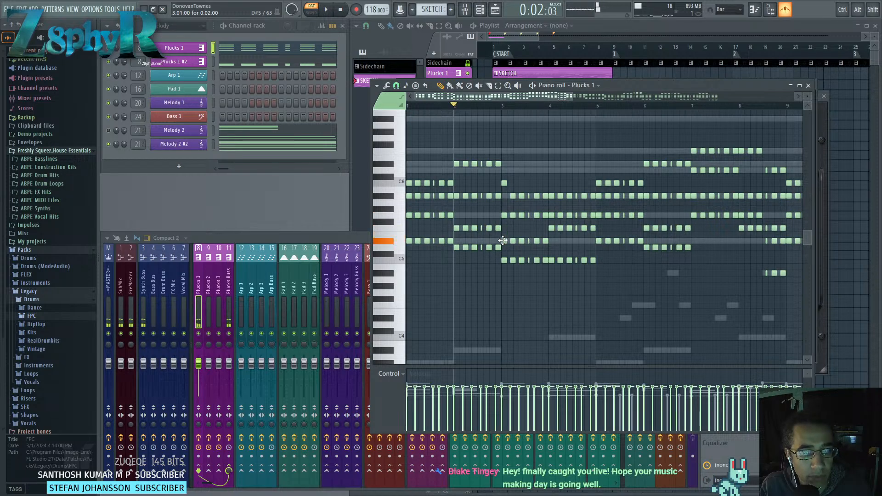
Revoice the bar 3 hits by raising the C5 row to C6 and lowering the D#5 row to D5, and select bar 4's C5 row.
{"action": "right_click", "coordinate": [504, 277], "text": "alt"}
{"action": "right_click", "coordinate": [482, 261], "text": "alt"}
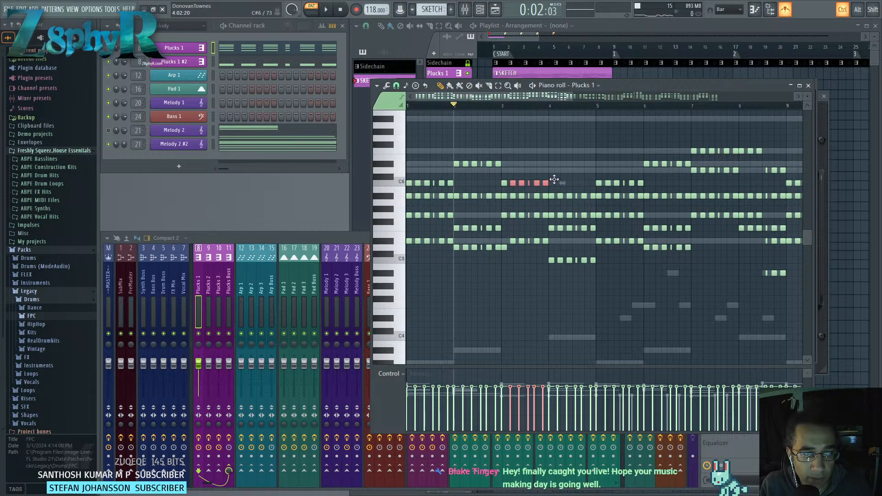
{"action": "key", "text": "ctrl+z"}
{"action": "key", "text": "space"}
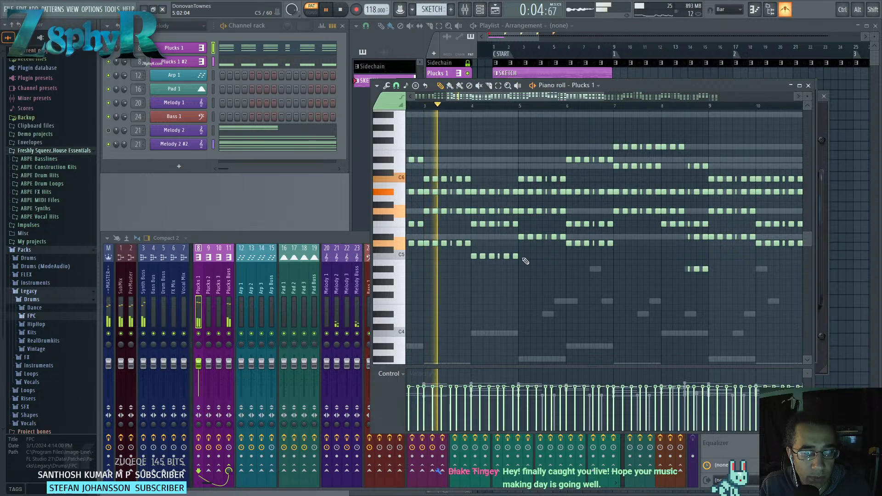
{"action": "left_click_drag", "start_coordinate": [521, 256], "coordinate": [471, 256]}
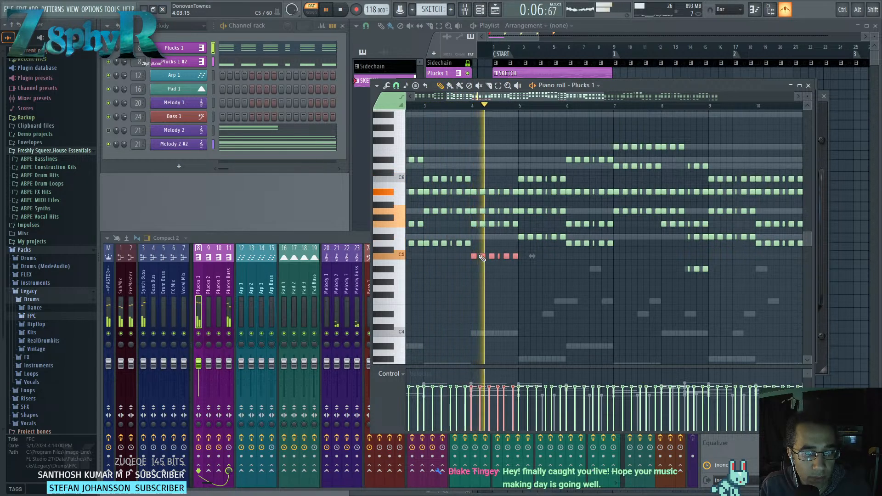
{"action": "scroll", "coordinate": [488, 245], "scroll_direction": "down", "scroll_amount": 4}
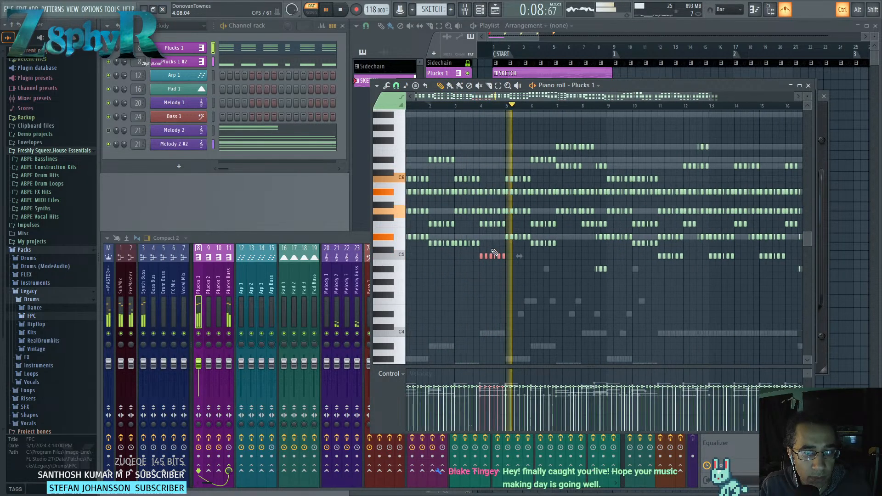
Set the Plucks 1 filter control cutoff to 2.200 and return to the Playlist.
{"action": "left_click", "coordinate": [192, 50]}
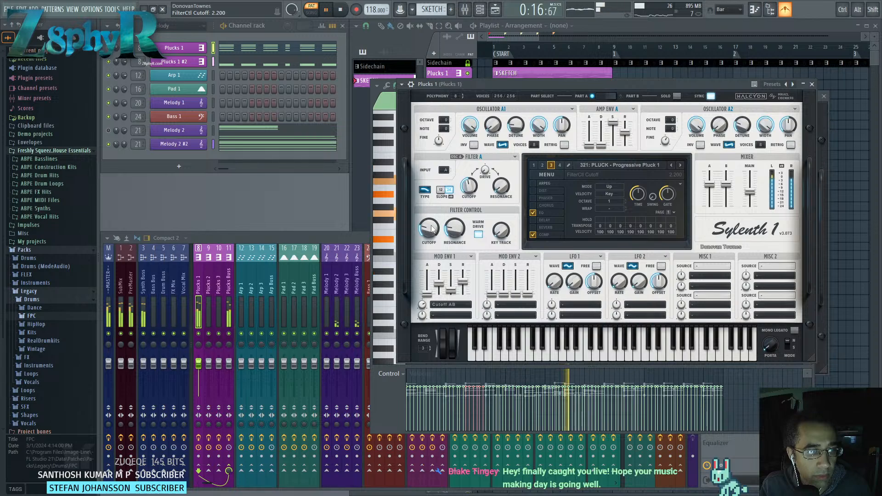
{"action": "left_click", "coordinate": [514, 37]}
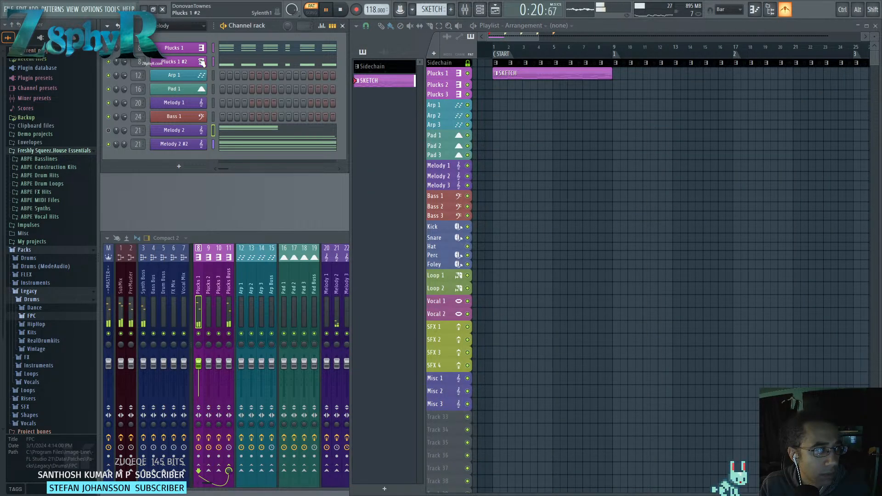
Route Plucks 1 #2 to mixer track 24 and place it and Melody 2 #2 above Bass 1 during song playback.
{"action": "left_click_drag", "start_coordinate": [185, 66], "coordinate": [138, 81]}
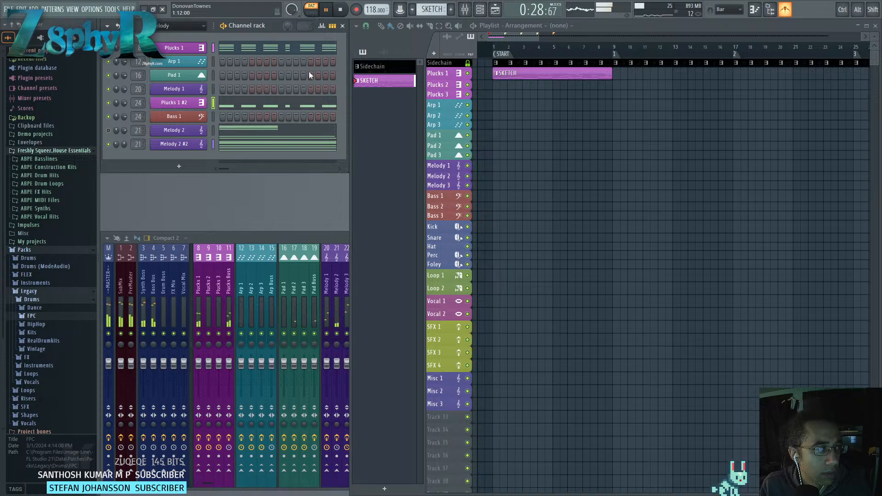
{"action": "left_click", "coordinate": [500, 53]}
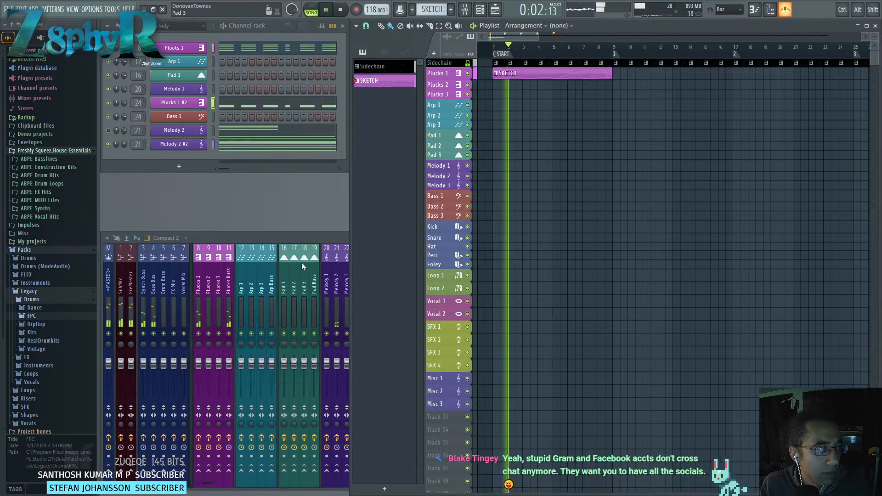
{"action": "scroll", "coordinate": [184, 141], "scroll_direction": "up", "scroll_amount": 5}
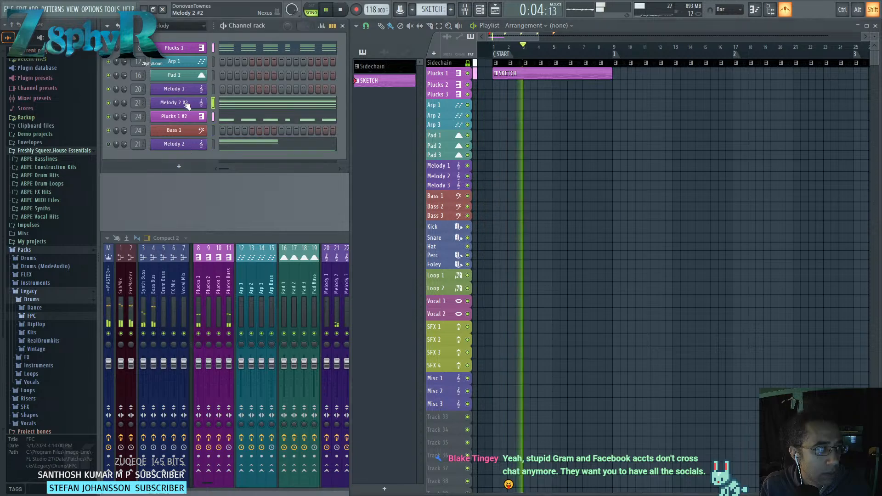
Route Melody 2 #2 to mixer track 12 below Arp 1 and lower the Arp 1 mixer fader.
{"action": "left_click_drag", "start_coordinate": [139, 74], "coordinate": [139, 136]}
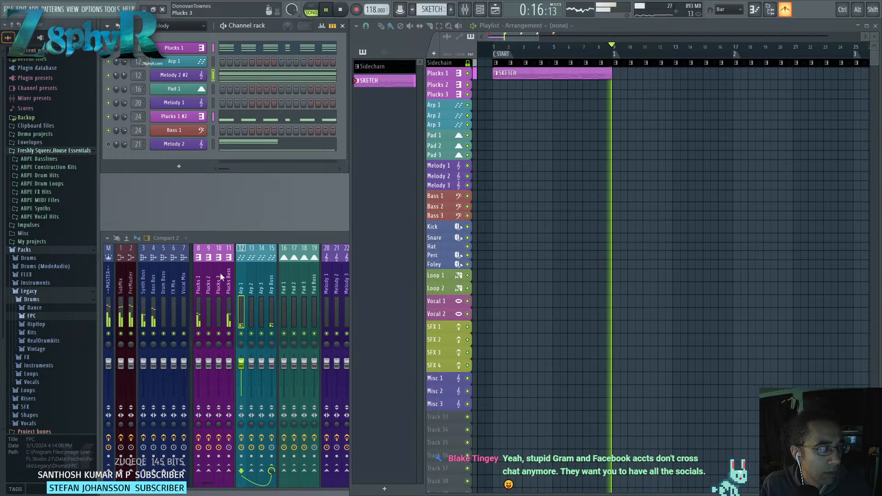
{"action": "left_click", "coordinate": [241, 291]}
{"action": "left_click_drag", "start_coordinate": [241, 363], "coordinate": [241, 373]}
Restart song playback and set the playback loop to bars 1 to 8, spanning the SKETCH clip.
{"action": "key", "text": "space"}
{"action": "key", "text": "space"}
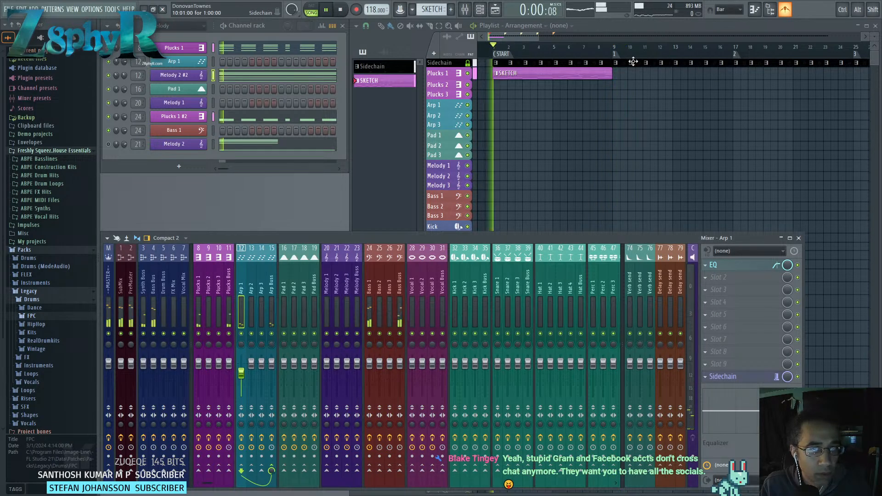
{"action": "double_click", "coordinate": [561, 47], "text": "ctrl"}
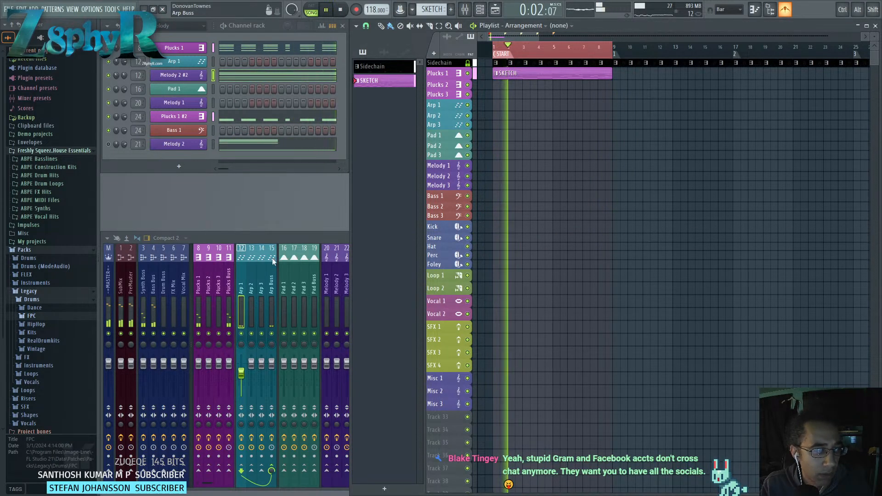
Lower the Bass 1 mixer fader to about -8.0 dB.
{"action": "left_click", "coordinate": [320, 278]}
{"action": "left_click", "coordinate": [369, 299]}
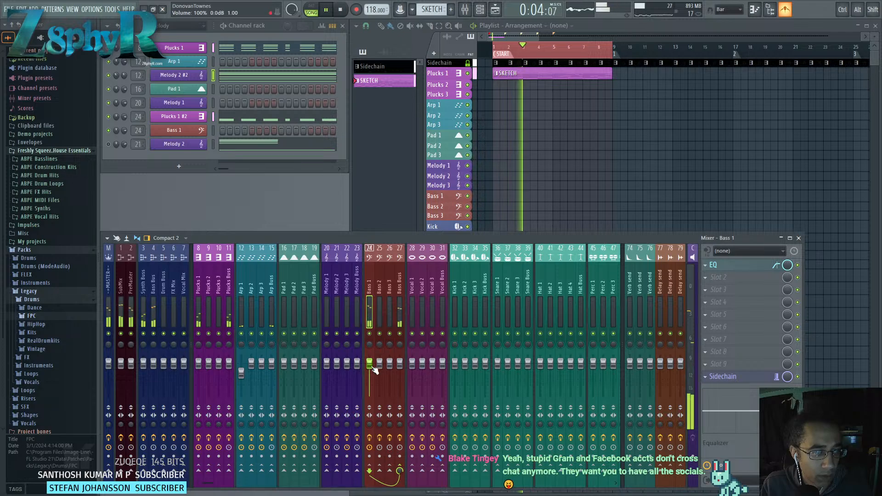
{"action": "left_click_drag", "start_coordinate": [369, 363], "coordinate": [370, 373]}
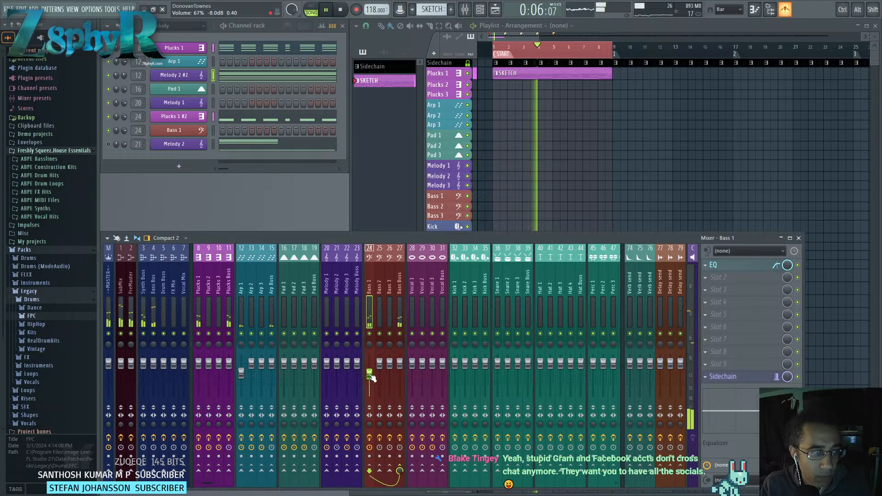
Shape the Bass 1 EQ with a higher low cut, a slight dip in the bass range and a broad mid boost.
{"action": "left_click", "coordinate": [732, 268]}
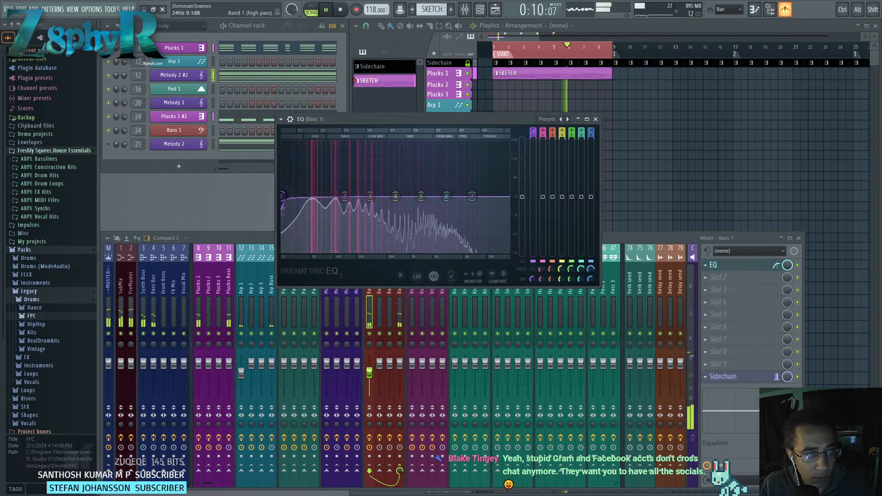
{"action": "left_click_drag", "start_coordinate": [282, 196], "coordinate": [398, 191]}
{"action": "scroll", "coordinate": [336, 203], "scroll_direction": "down", "scroll_amount": 5}
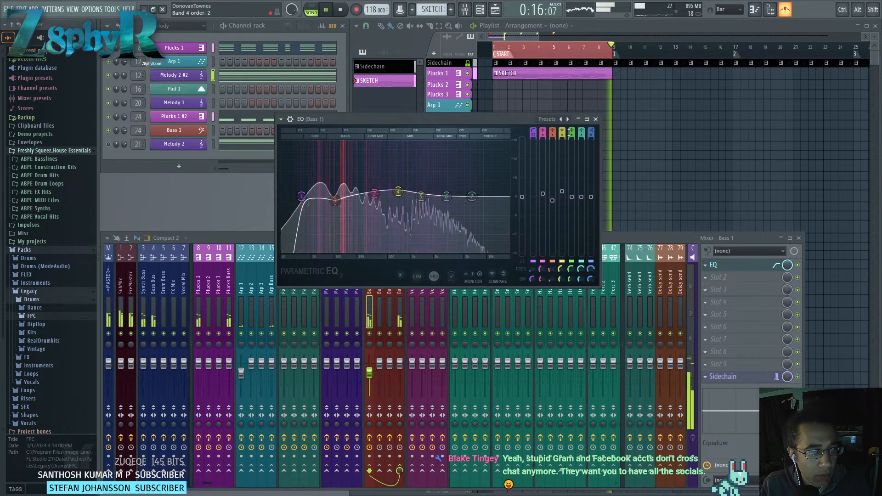
{"action": "left_click", "coordinate": [596, 119]}
{"action": "left_click_drag", "start_coordinate": [412, 238], "coordinate": [417, 229]}
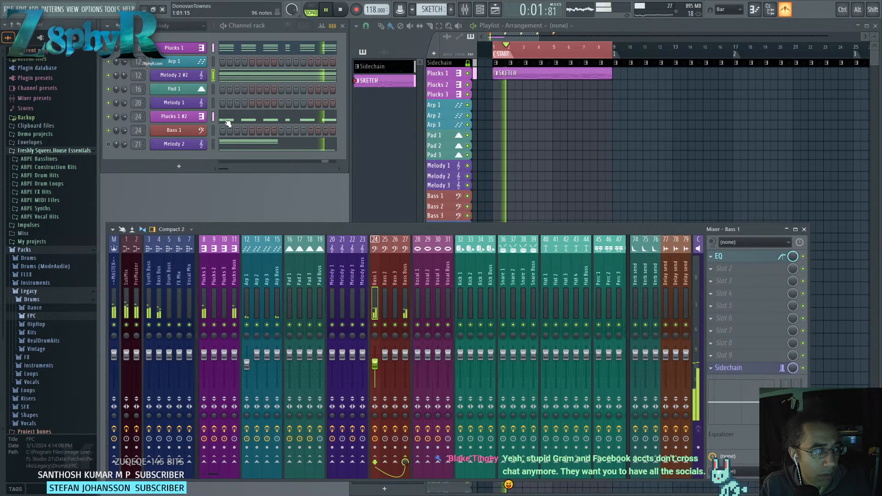
Give the Plucks 1 #2 channel the name, colour and icon of Bass 1.
{"action": "middle_click", "coordinate": [190, 130]}
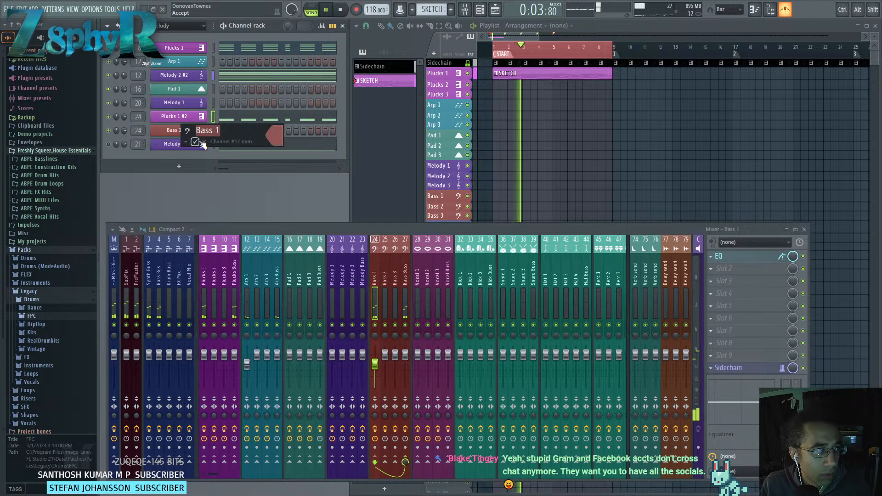
{"action": "left_click", "coordinate": [203, 142]}
{"action": "middle_click", "coordinate": [172, 119]}
{"action": "left_click", "coordinate": [170, 127]}
{"action": "left_click", "coordinate": [177, 138]}
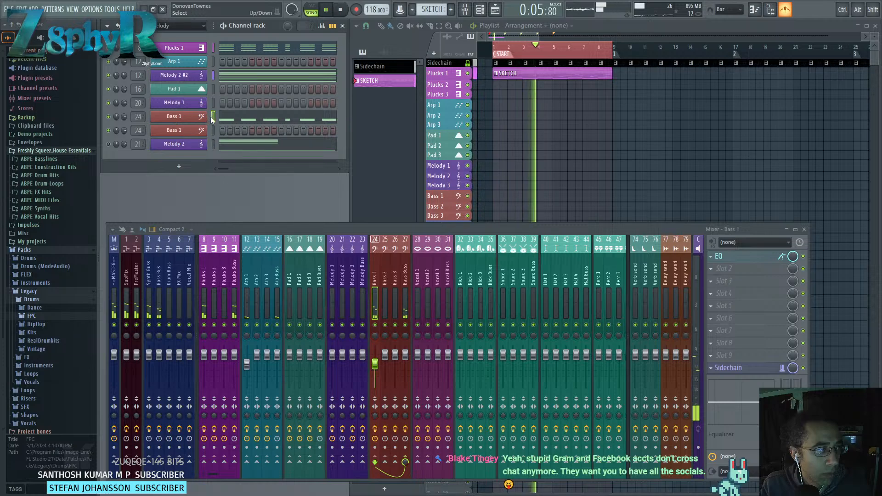
Give the Melody 2 #2 channel the name, colour and icon of Arp 1.
{"action": "middle_click", "coordinate": [178, 61]}
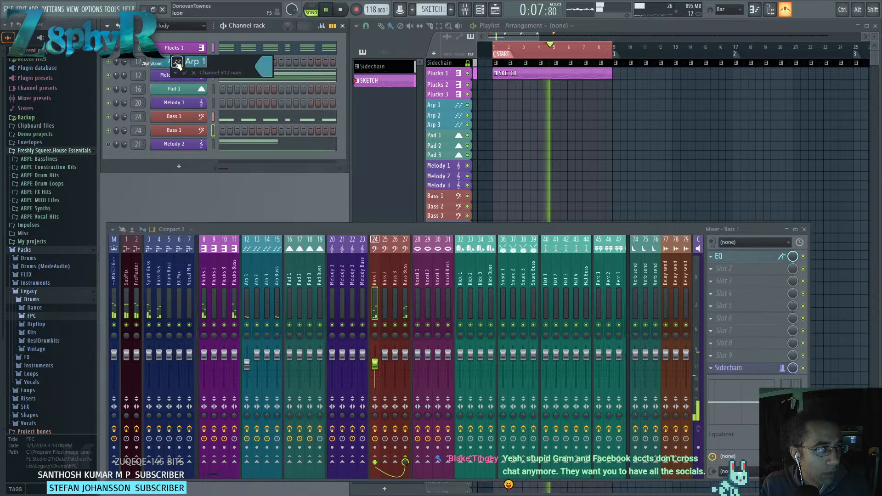
{"action": "left_click", "coordinate": [185, 73]}
{"action": "middle_click", "coordinate": [180, 75]}
{"action": "left_click", "coordinate": [178, 87]}
{"action": "left_click", "coordinate": [188, 96]}
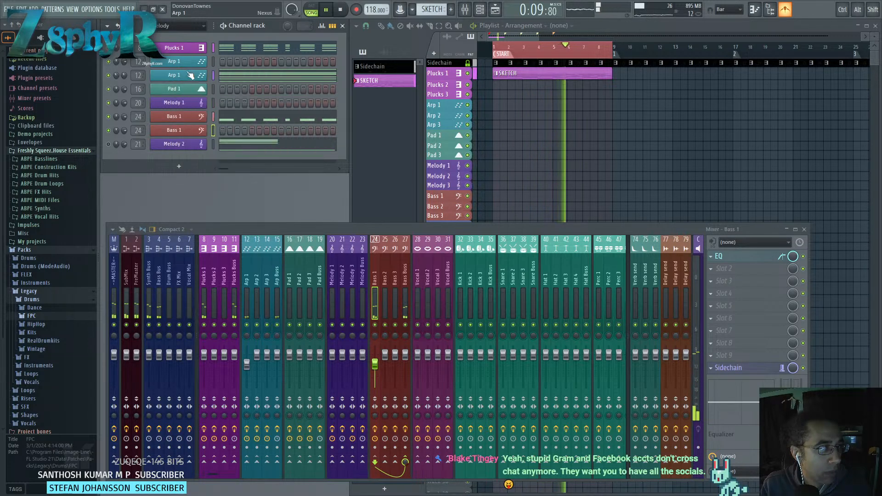
Stop playback and copy Melody 2's lower phrase from bars 5 to 10 in its piano roll.
{"action": "left_click", "coordinate": [213, 102]}
{"action": "key", "text": "space"}
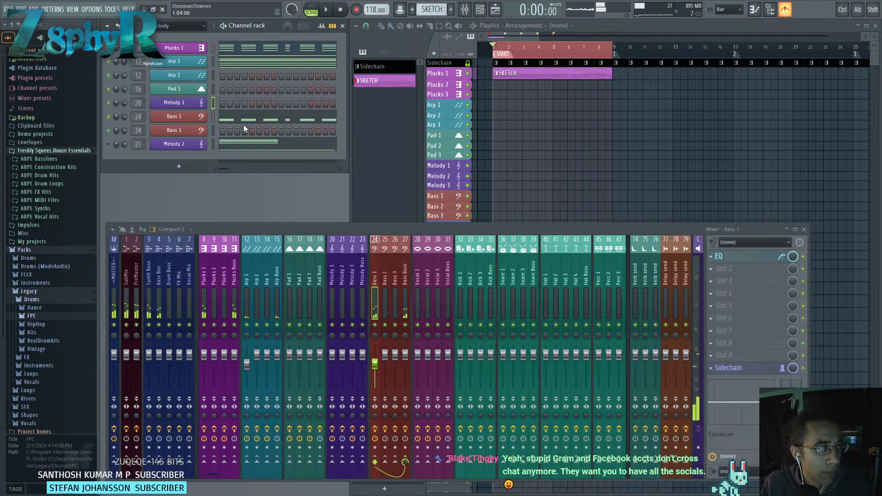
{"action": "left_click", "coordinate": [214, 146]}
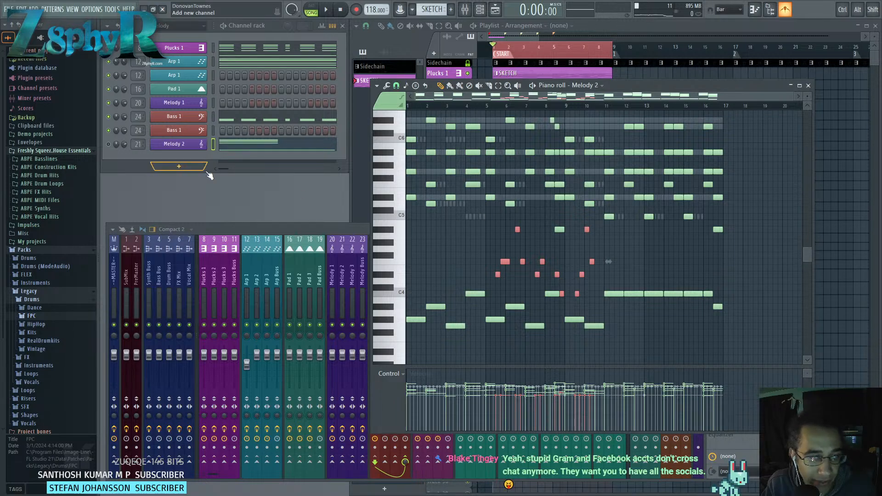
{"action": "left_click", "coordinate": [213, 132]}
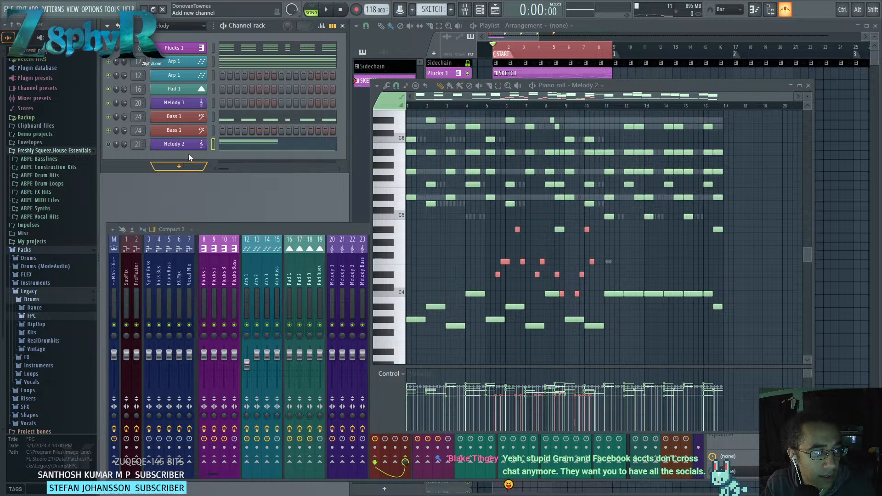
Replace the Melody 1 sampler channel with the Xpand!2 synth.
{"action": "left_click", "coordinate": [181, 103], "text": "shift"}
{"action": "left_click", "coordinate": [198, 115]}
{"action": "right_click", "coordinate": [205, 100]}
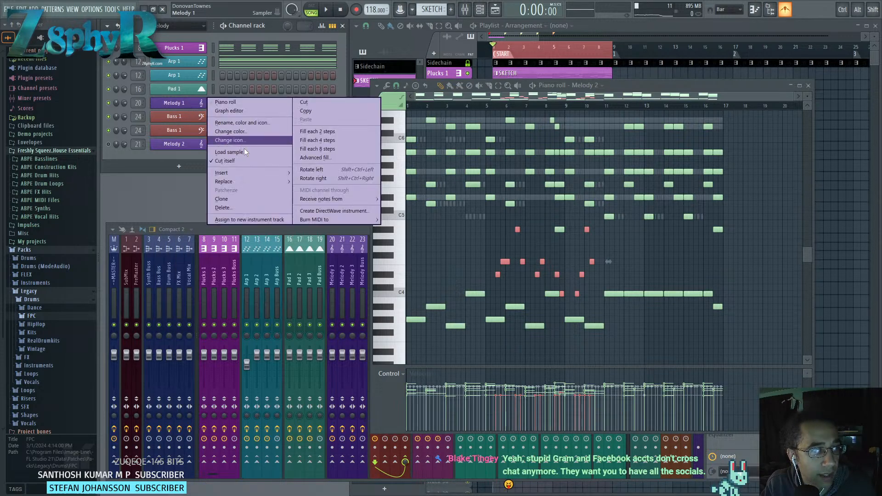
{"action": "mouse_move", "coordinate": [251, 182]}
{"action": "mouse_move", "coordinate": [335, 218]}
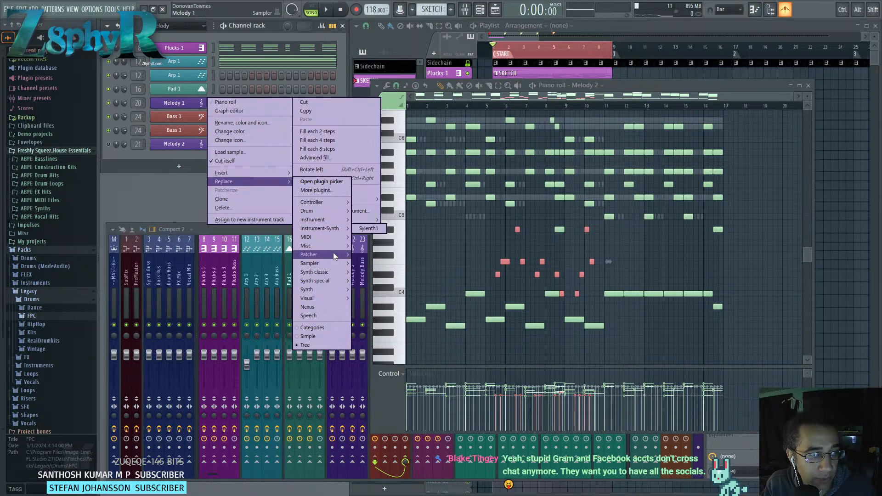
{"action": "mouse_move", "coordinate": [336, 272]}
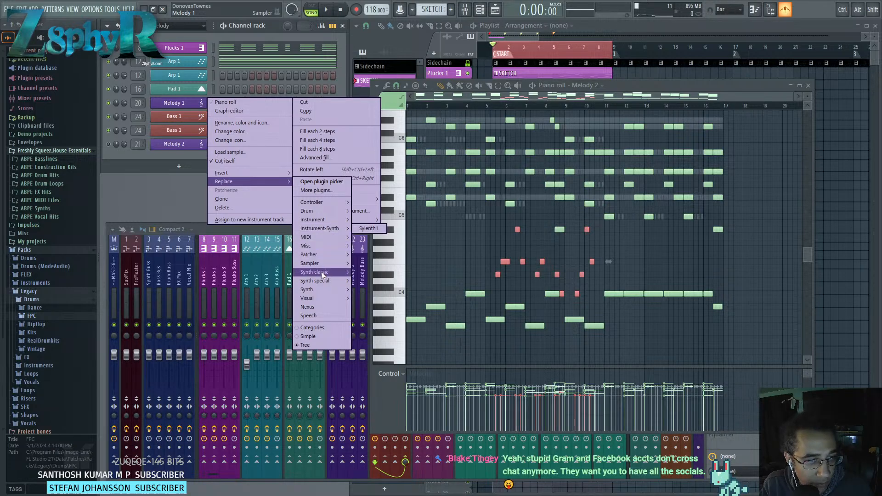
{"action": "left_click", "coordinate": [357, 301]}
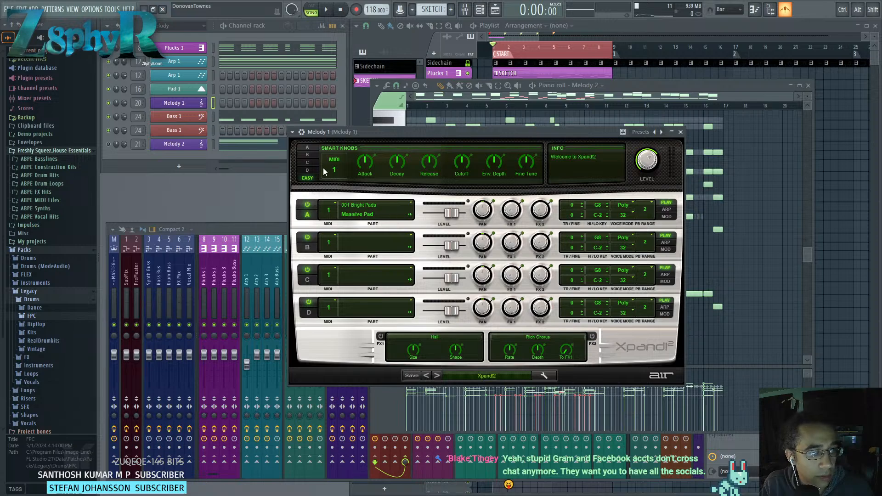
Paste the copied melody phrase into the Melody 1 piano roll, starting in bar 1.
{"action": "right_click", "coordinate": [199, 101]}
{"action": "left_click", "coordinate": [215, 103]}
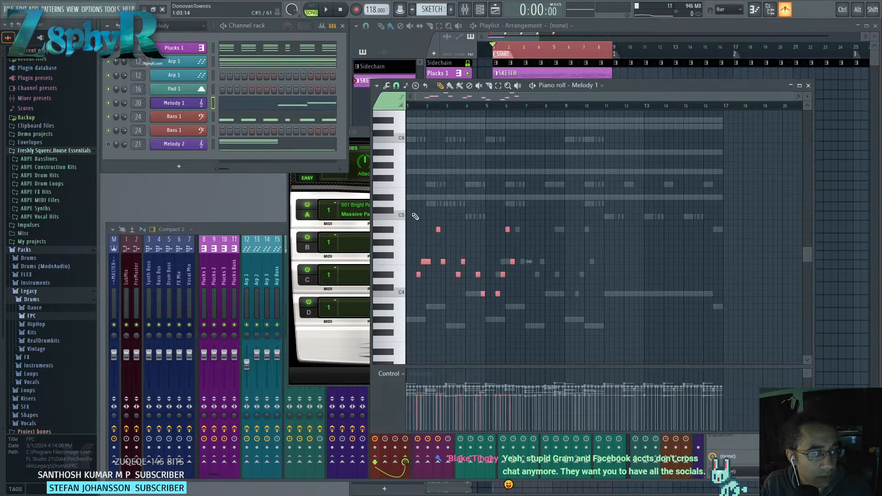
{"action": "right_click", "coordinate": [193, 100]}
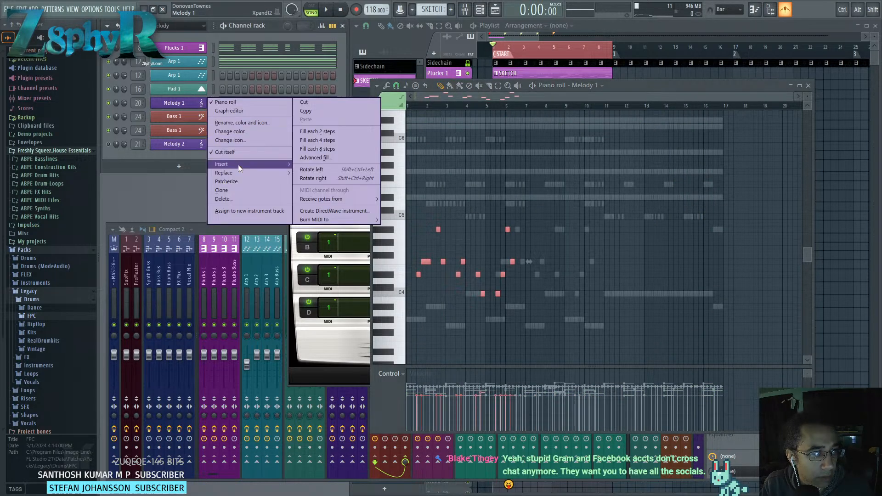
{"action": "left_click", "coordinate": [180, 155]}
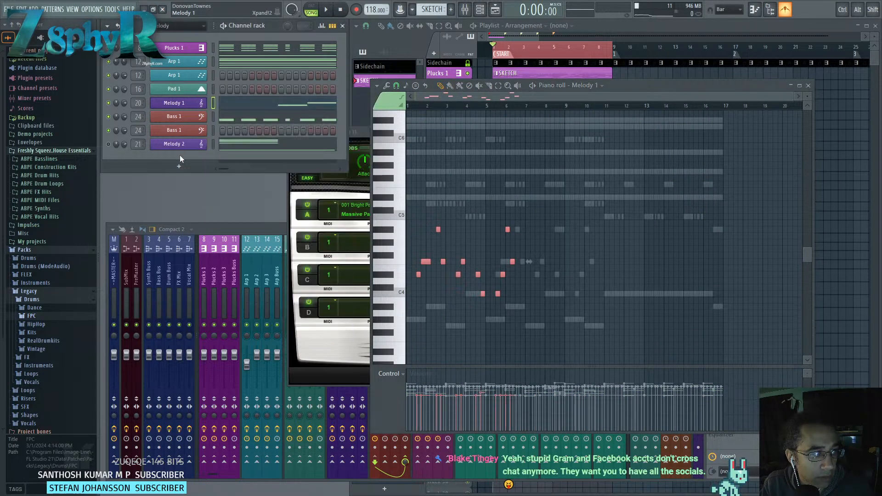
Load the Acoustic Piano preset 29 Soft Piano Eco in Melody 1's Xpand!2 and start playback.
{"action": "left_click", "coordinate": [361, 133]}
{"action": "left_click", "coordinate": [511, 377]}
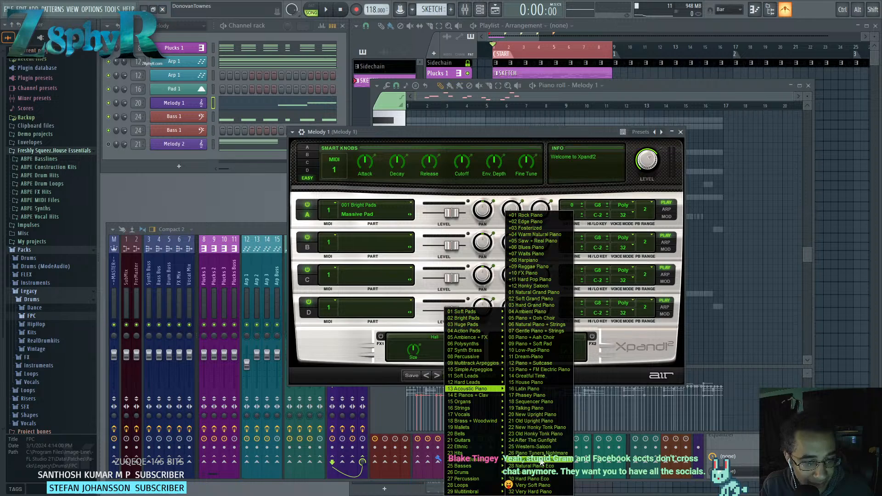
{"action": "left_click", "coordinate": [532, 473]}
{"action": "key", "text": "space"}
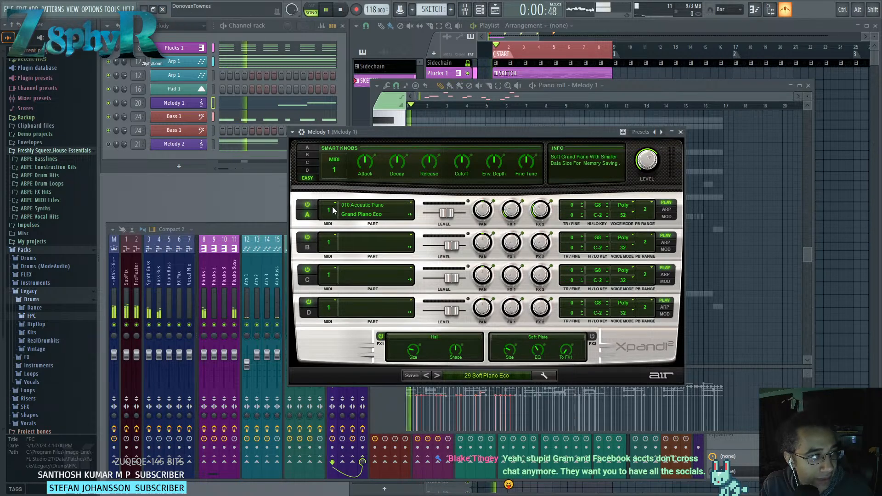
Boost Melody 1 with channel volume about 84%, a higher part A level, master level +3.9 dB and release +75%.
{"action": "left_click", "coordinate": [125, 101]}
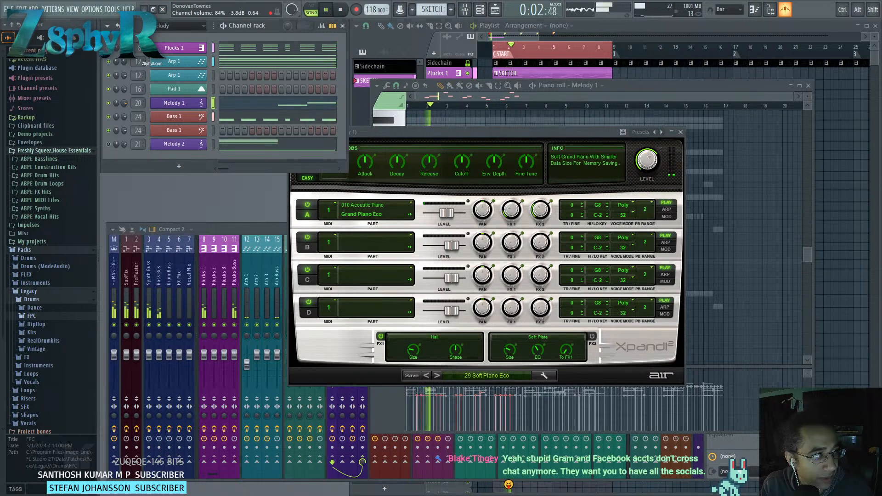
{"action": "key", "text": "space"}
{"action": "key", "text": "space"}
{"action": "left_click_drag", "start_coordinate": [446, 213], "coordinate": [455, 213]}
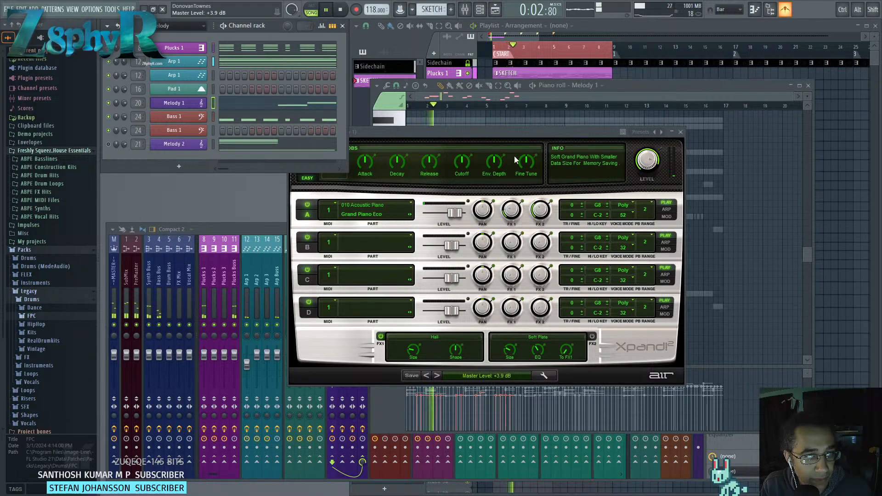
{"action": "key", "text": "space"}
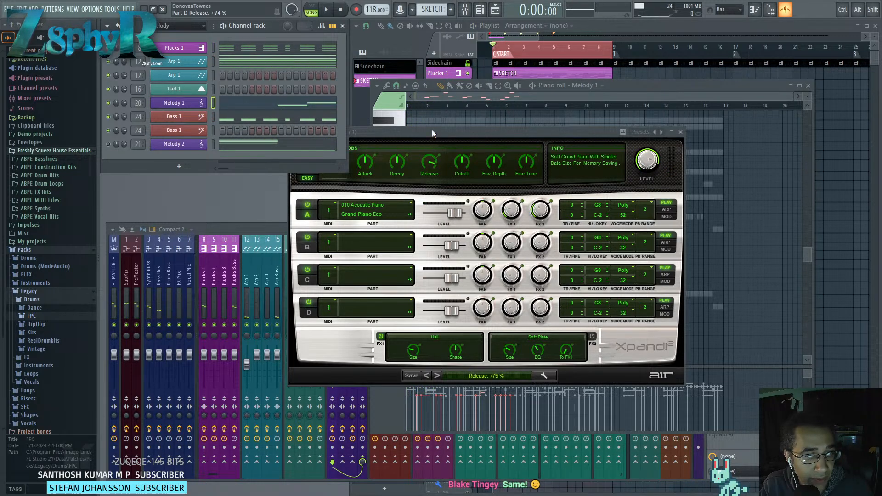
Raise the whole Melody 1 phrase by one octave and lengthen all its notes during playback.
{"action": "key", "text": "space"}
{"action": "left_click", "coordinate": [469, 92]}
{"action": "left_click_drag", "start_coordinate": [555, 197], "coordinate": [395, 322]}
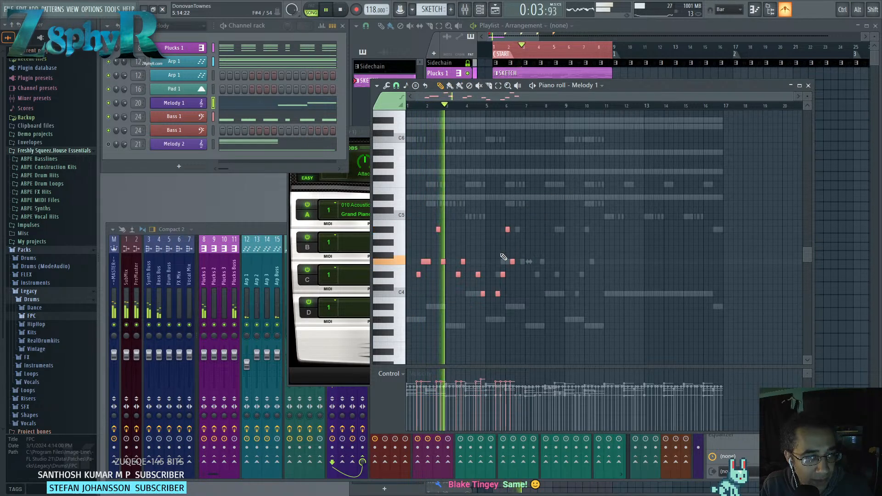
{"action": "key", "text": "ctrl+Up"}
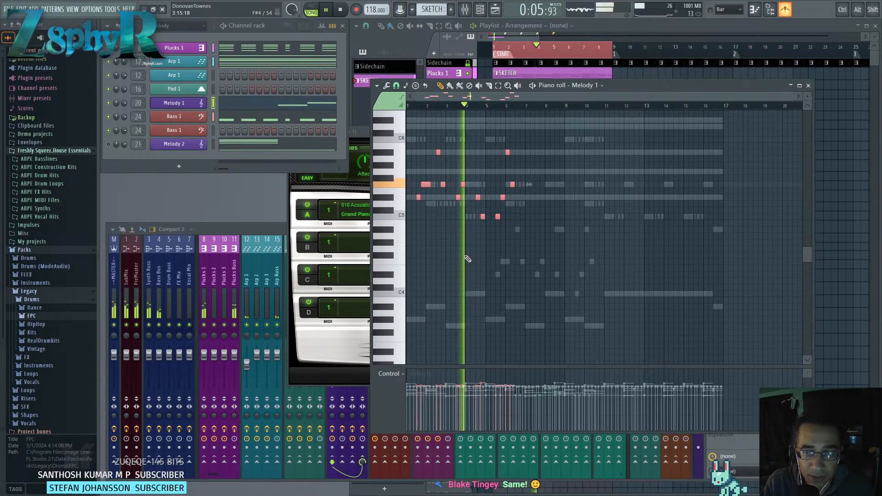
{"action": "left_click_drag", "start_coordinate": [514, 184], "coordinate": [520, 184]}
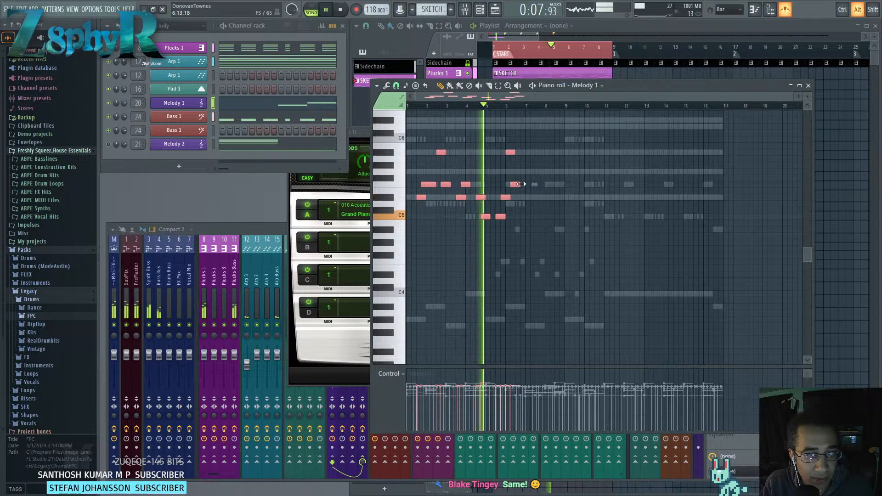
{"action": "left_click", "coordinate": [543, 170], "text": "ctrl"}
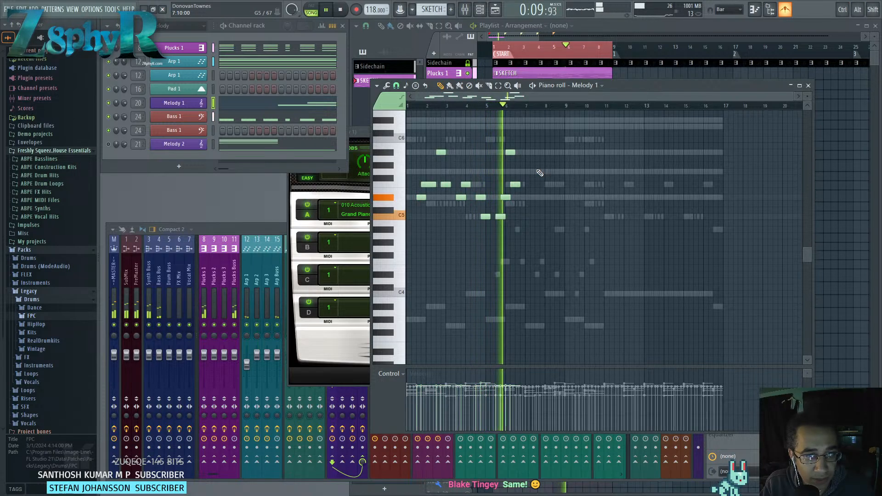
Extend the Melody 1 phrase with a short C6 note late in bar 6 and a short A#5 note at bar 7.
{"action": "scroll", "coordinate": [524, 173], "scroll_direction": "up", "scroll_amount": 2}
{"action": "mouse_move", "coordinate": [530, 173]}
{"action": "left_mouse_down"}
{"action": "mouse_move", "coordinate": [599, 180]}
{"action": "mouse_move", "coordinate": [587, 197]}
{"action": "mouse_move", "coordinate": [572, 180]}
{"action": "left_mouse_up"}
{"action": "key", "text": "space"}
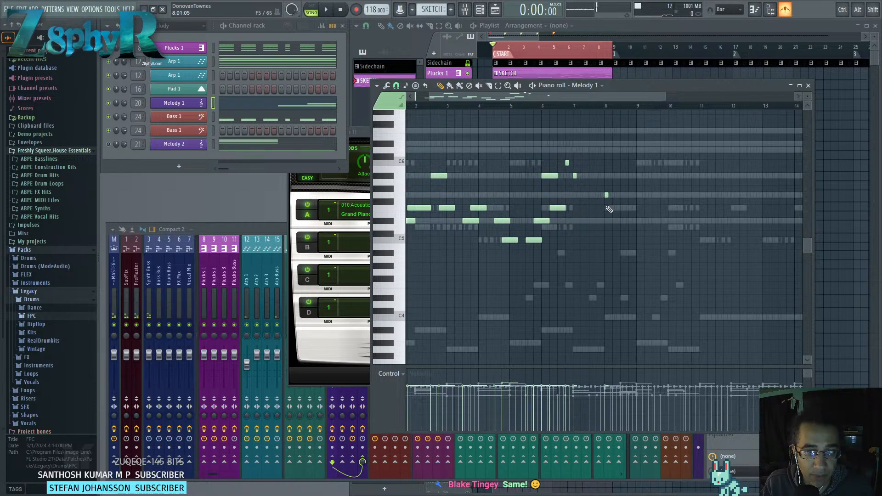
{"action": "left_click_drag", "start_coordinate": [623, 211], "coordinate": [663, 194]}
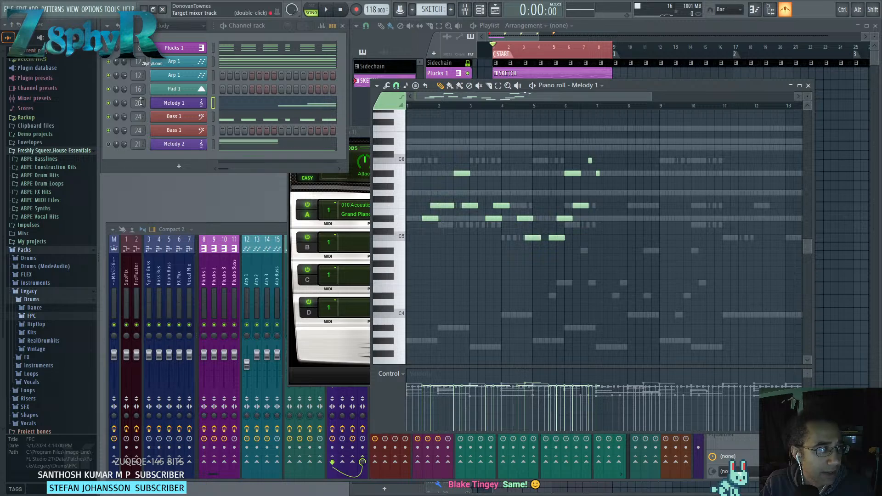
Add ValhallaShimmer to the second effect slot of the first Verb send mixer track.
{"action": "double_click", "coordinate": [140, 101]}
{"action": "left_click", "coordinate": [638, 273]}
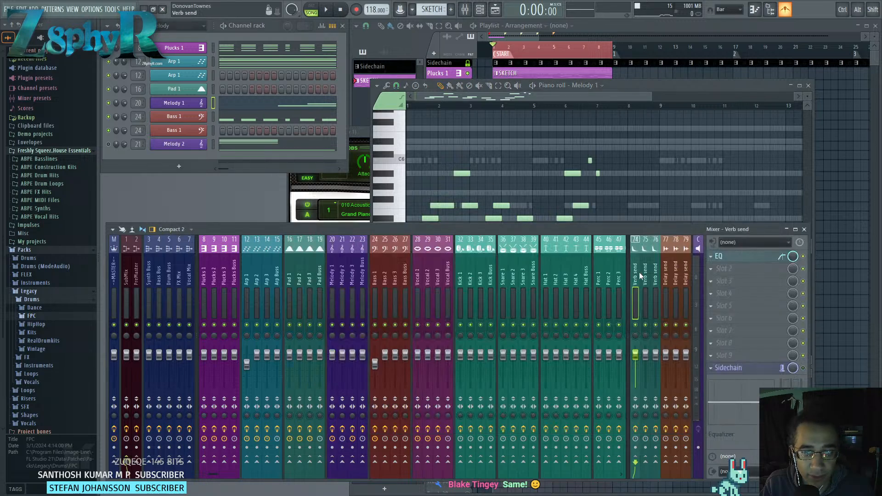
{"action": "left_click", "coordinate": [715, 268]}
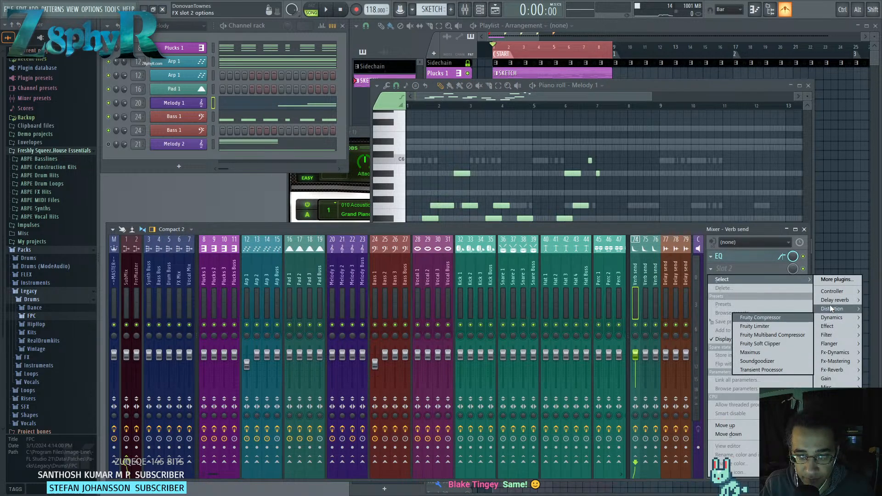
{"action": "mouse_move", "coordinate": [832, 299]}
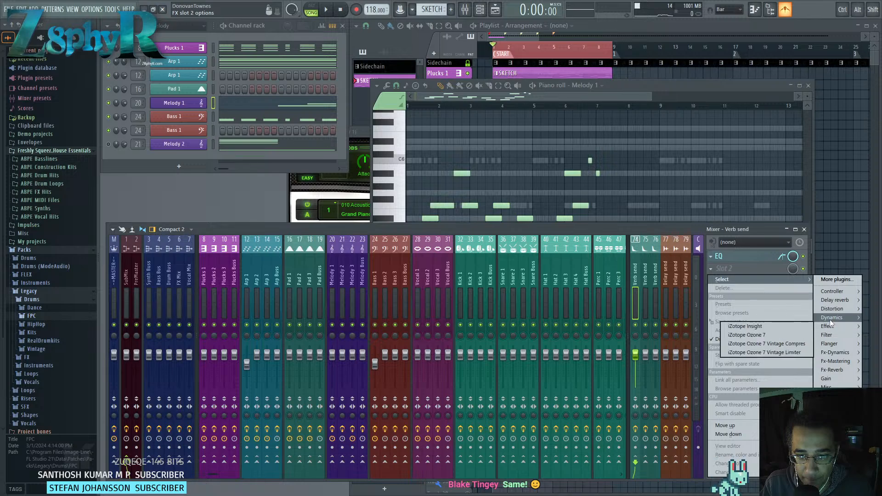
{"action": "mouse_move", "coordinate": [829, 319]}
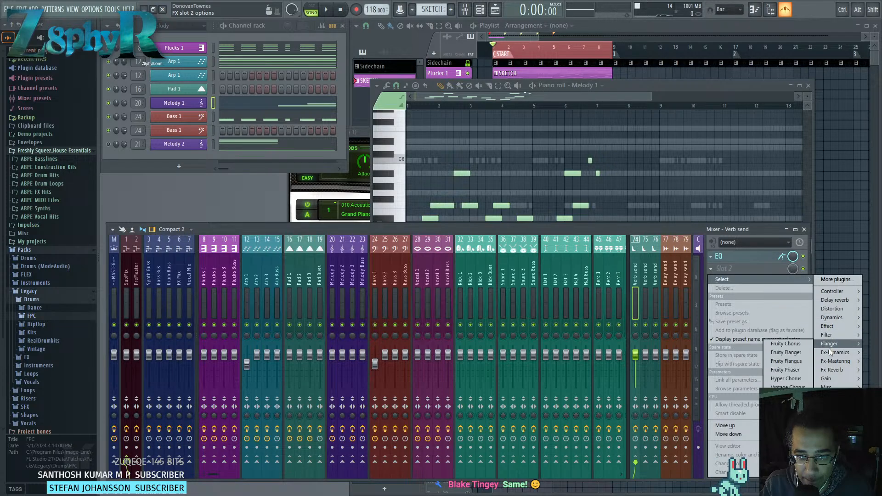
{"action": "mouse_move", "coordinate": [834, 368]}
{"action": "left_click", "coordinate": [787, 370]}
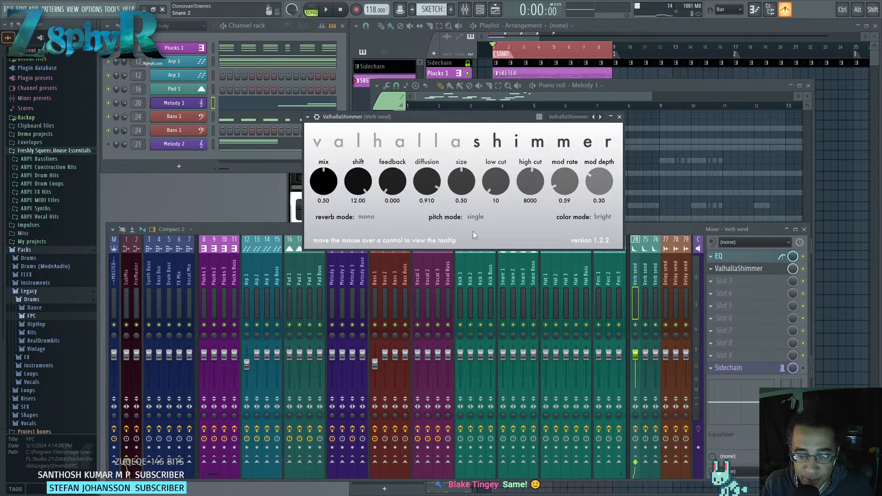
Configure ValhallaShimmer with mix 1.00, reverb mode mediumStereo and pitch mode bypass, and close it.
{"action": "left_click", "coordinate": [368, 217]}
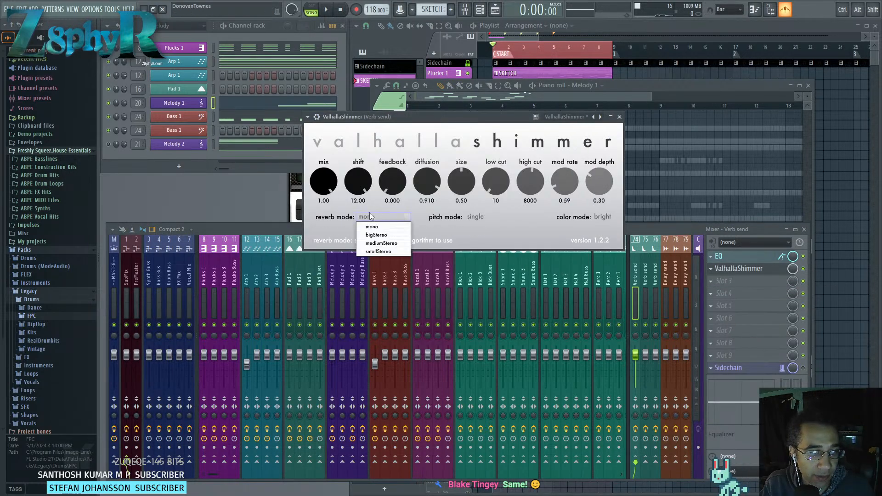
{"action": "left_click", "coordinate": [381, 243]}
{"action": "left_click", "coordinate": [475, 216]}
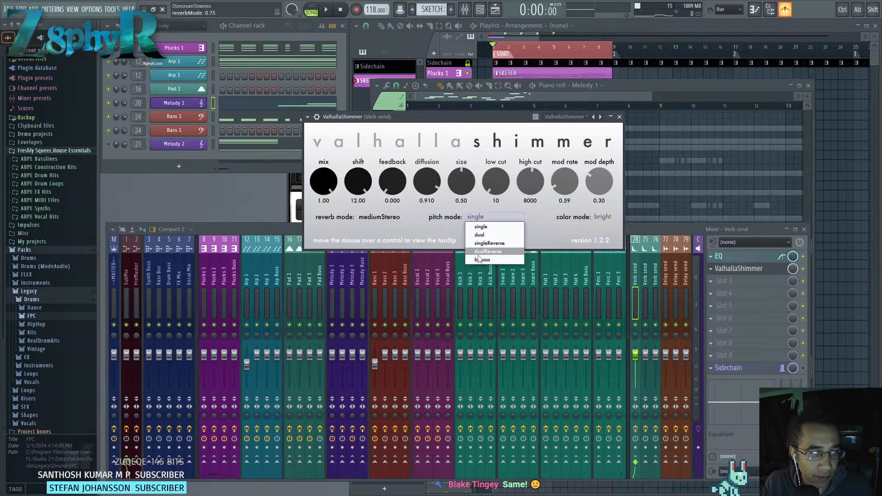
{"action": "left_click", "coordinate": [485, 256]}
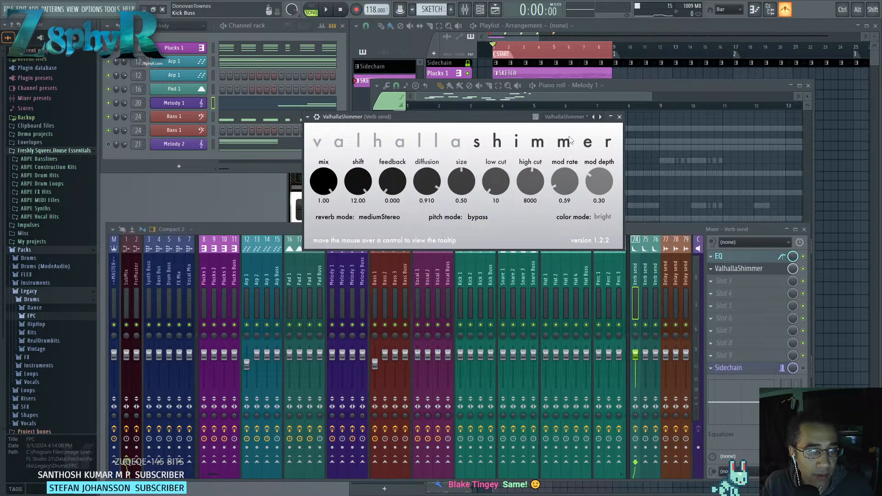
{"action": "left_click", "coordinate": [619, 117]}
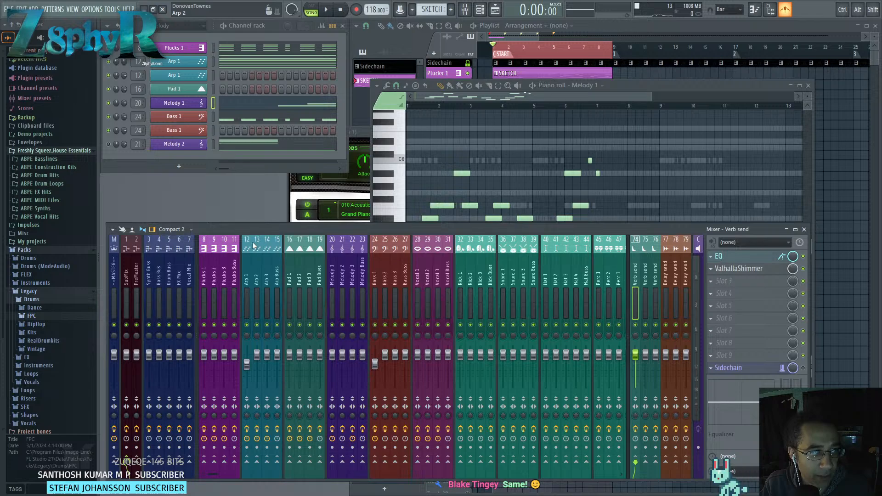
Move the high-pass band of the first Verb send's EQ up to about 93 Hz and close the EQ.
{"action": "left_click", "coordinate": [335, 277]}
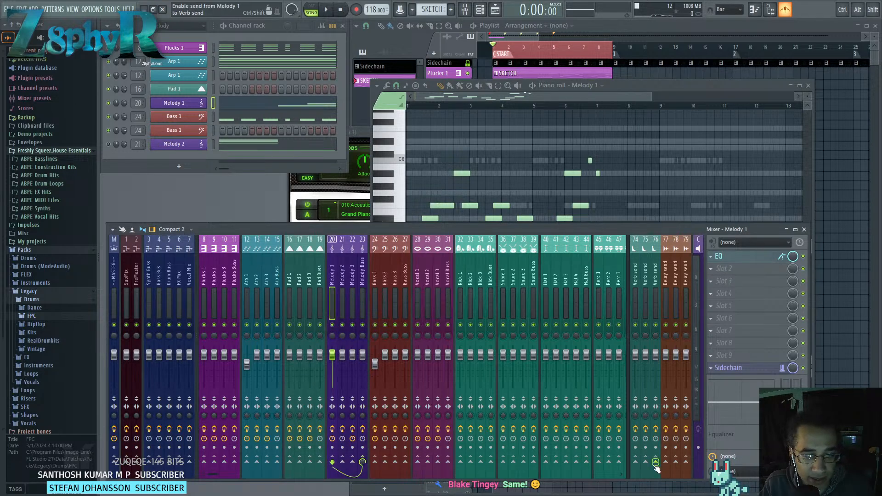
{"action": "left_click", "coordinate": [637, 405]}
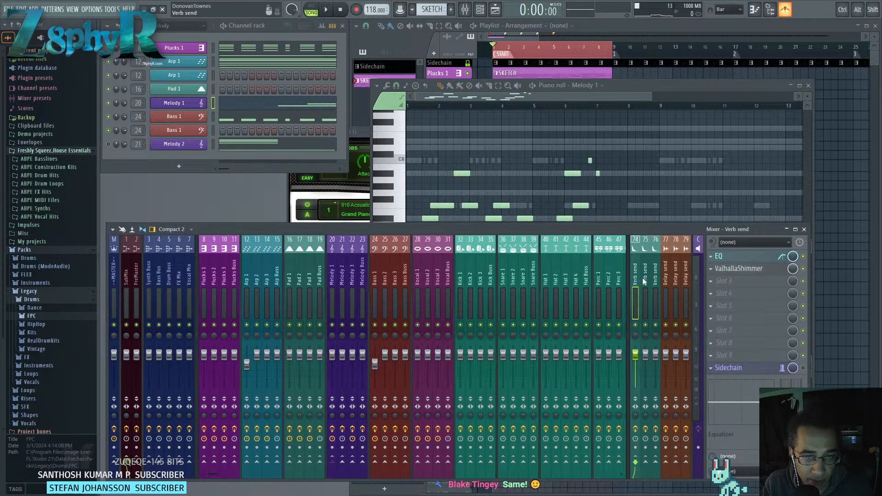
{"action": "left_click", "coordinate": [738, 268]}
{"action": "left_click", "coordinate": [621, 117]}
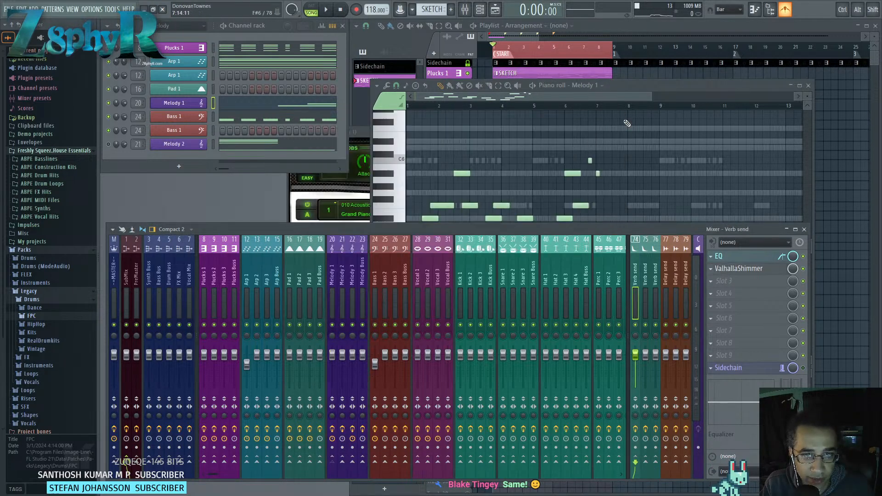
{"action": "left_click", "coordinate": [731, 256]}
{"action": "left_click_drag", "start_coordinate": [130, 145], "coordinate": [160, 145]}
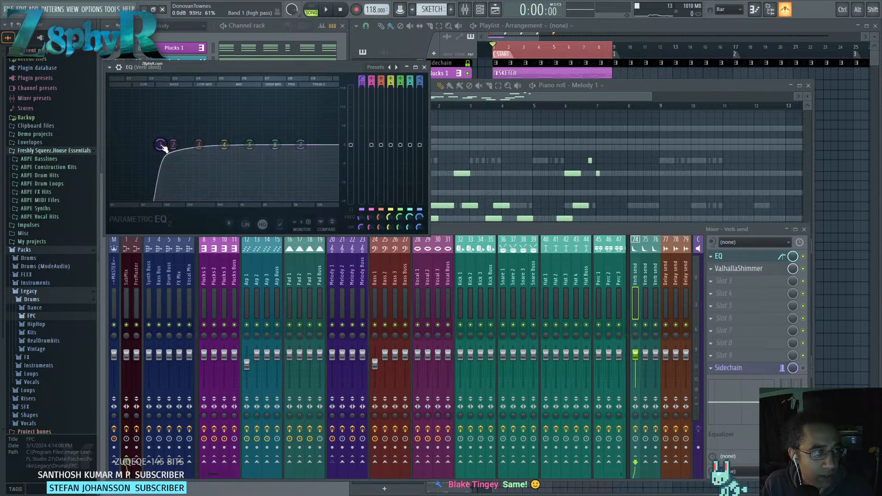
{"action": "left_click", "coordinate": [425, 68]}
Send the Melody 1 mixer track to the first Verb send during playback and return to the Melody 1 notes.
{"action": "key", "text": "space"}
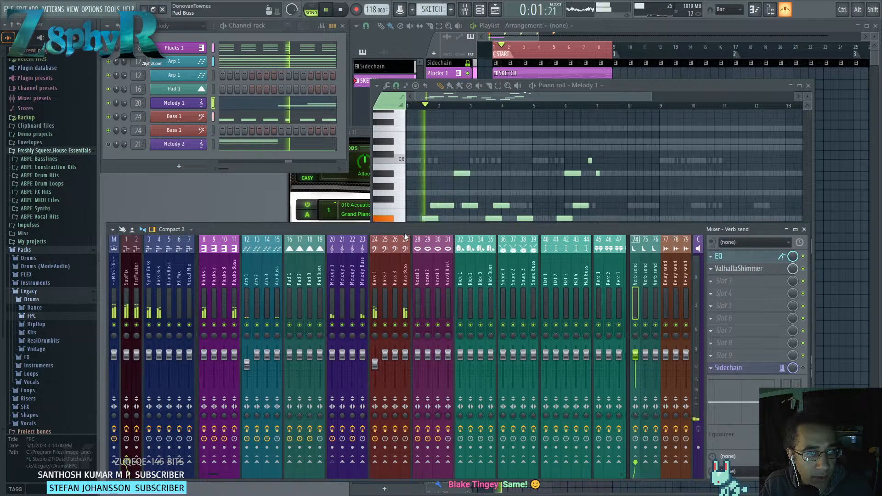
{"action": "left_click", "coordinate": [332, 299]}
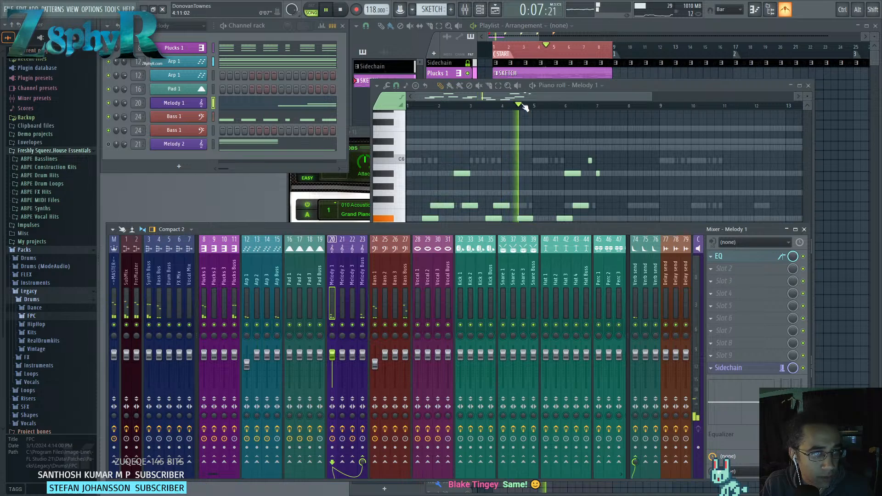
{"action": "left_click", "coordinate": [524, 97]}
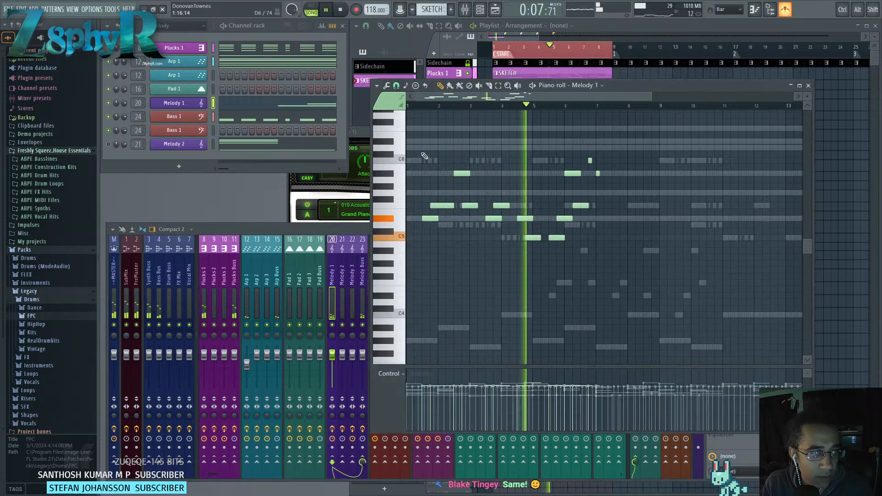
Set Melody 1's Xpand!2 to release +61%, master level +6.0 dB and part A level +6.0 dB, and save the project.
{"action": "left_click", "coordinate": [292, 192]}
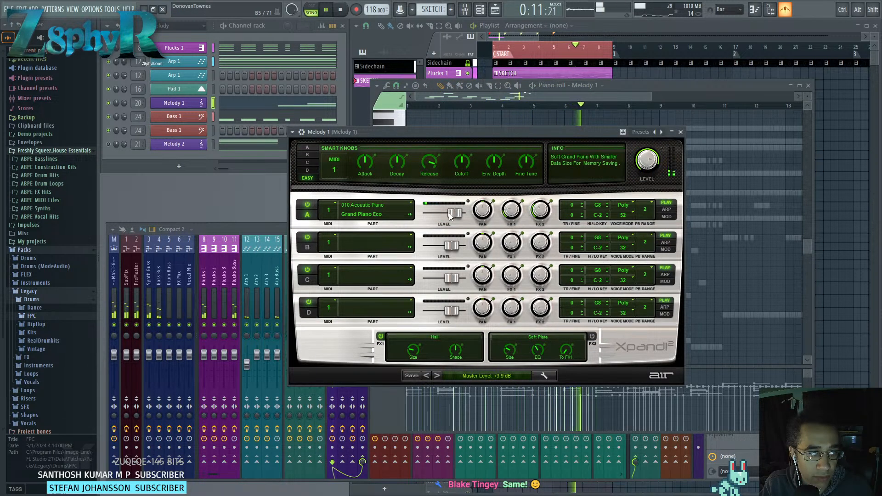
{"action": "left_click_drag", "start_coordinate": [452, 214], "coordinate": [457, 214]}
{"action": "left_click_drag", "start_coordinate": [430, 163], "coordinate": [431, 168]}
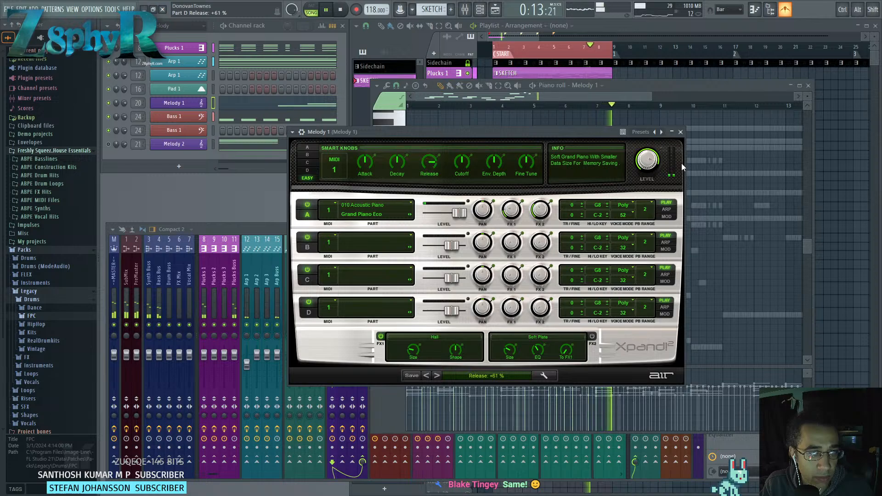
{"action": "key", "text": "space"}
{"action": "key", "text": "ctrl+s"}
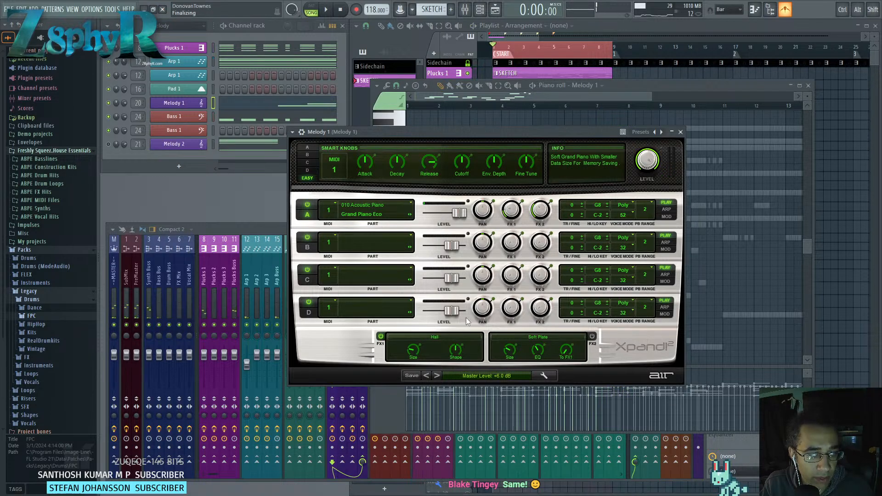
{"action": "left_click_drag", "start_coordinate": [459, 213], "coordinate": [485, 214]}
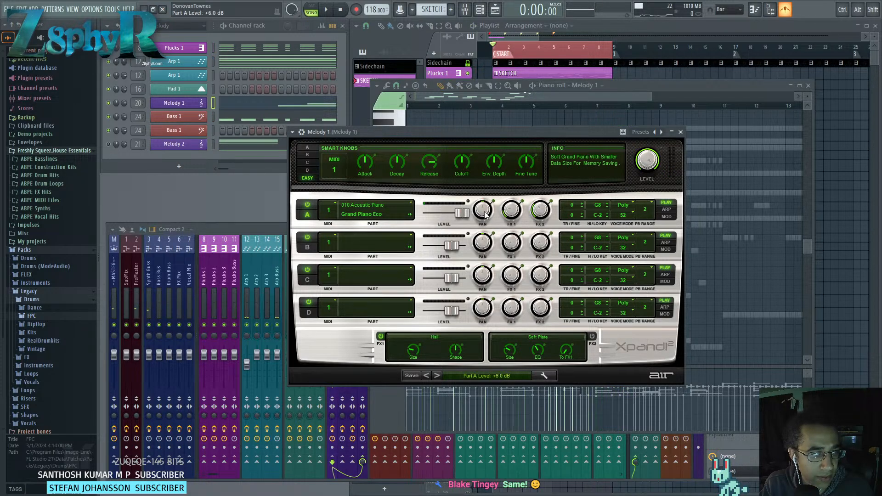
Randomize the velocities of all Melody 1 notes in the piano roll during playback.
{"action": "left_click", "coordinate": [222, 225]}
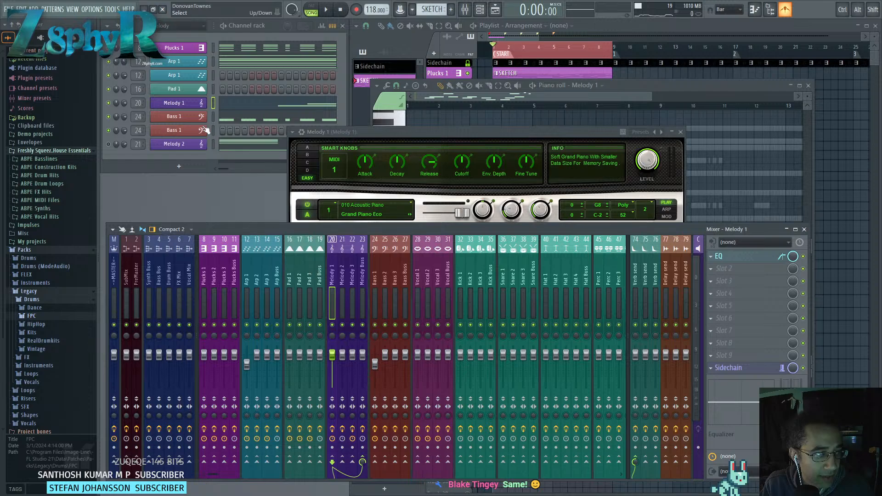
{"action": "left_click", "coordinate": [246, 104]}
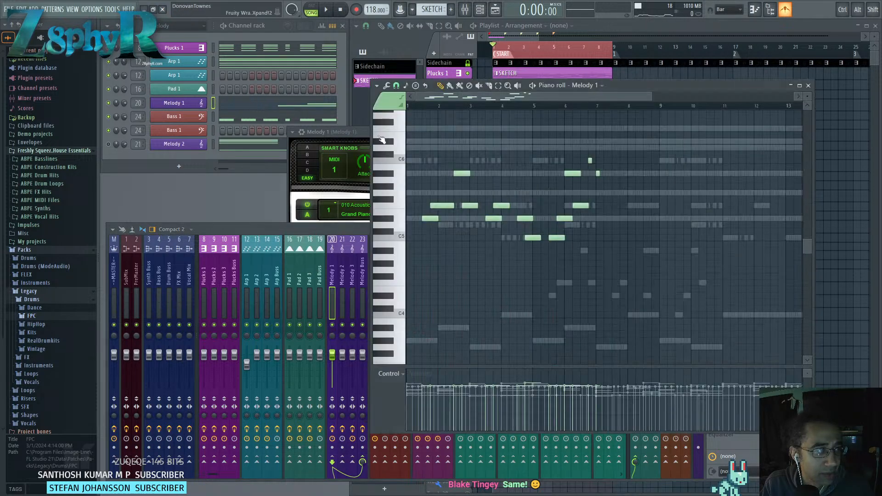
{"action": "key", "text": "space"}
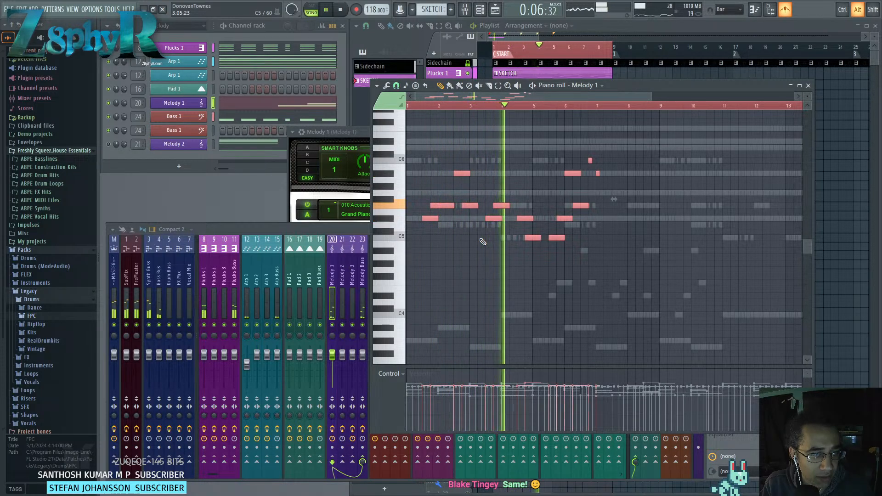
{"action": "key", "text": "alt+r"}
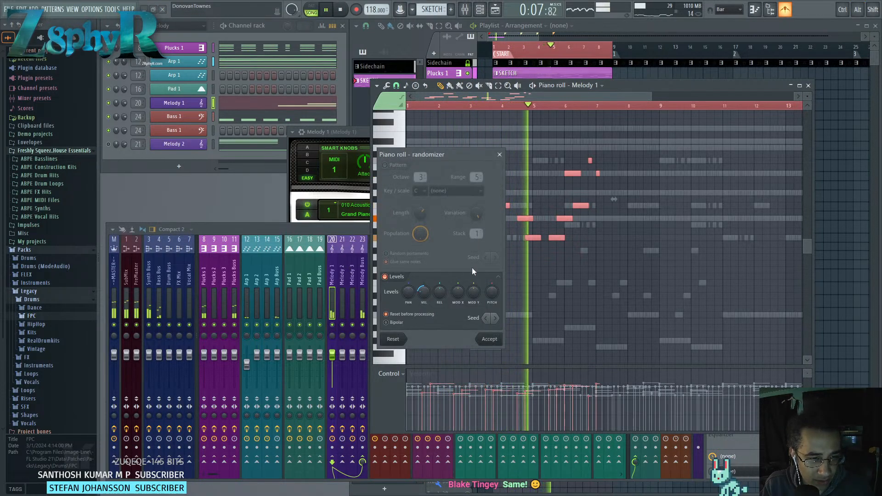
{"action": "left_click", "coordinate": [490, 339]}
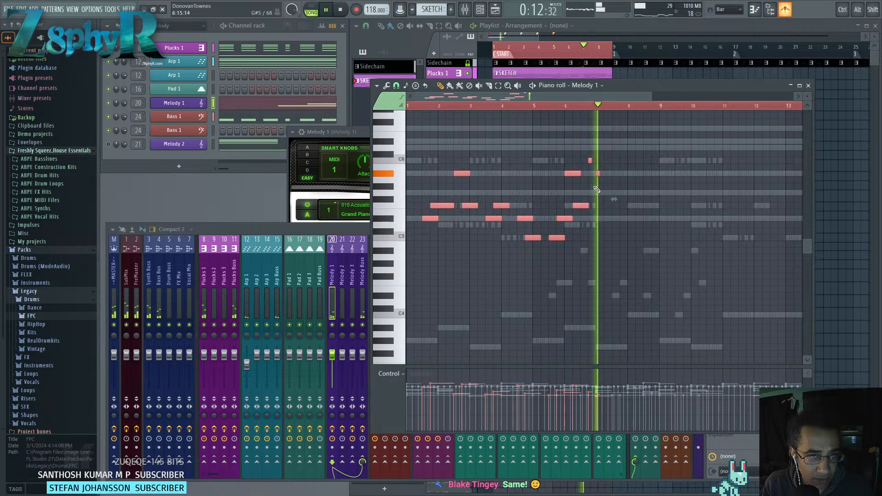
Add G5 and F5 notes in bar 7 and an A#5 at bar 8 of Melody 1, and lengthen the last five notes.
{"action": "key", "text": "space"}
{"action": "left_click", "coordinate": [605, 192]}
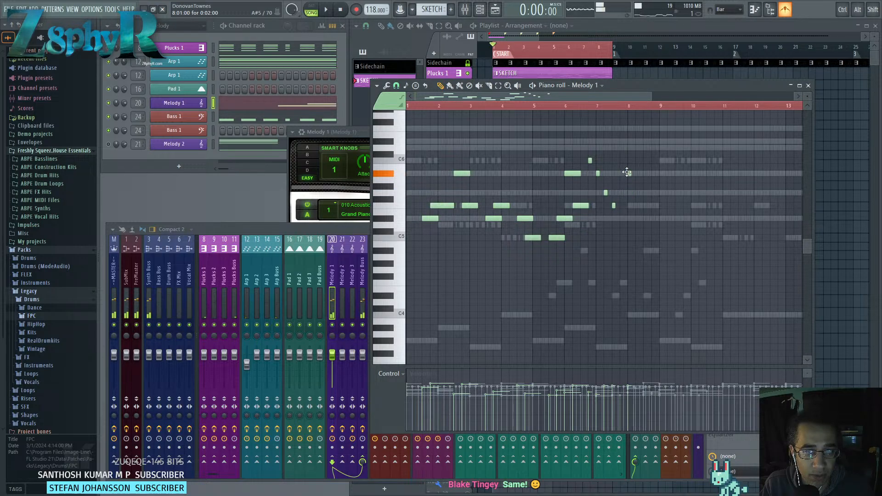
{"action": "left_click_drag", "start_coordinate": [633, 152], "coordinate": [573, 223]}
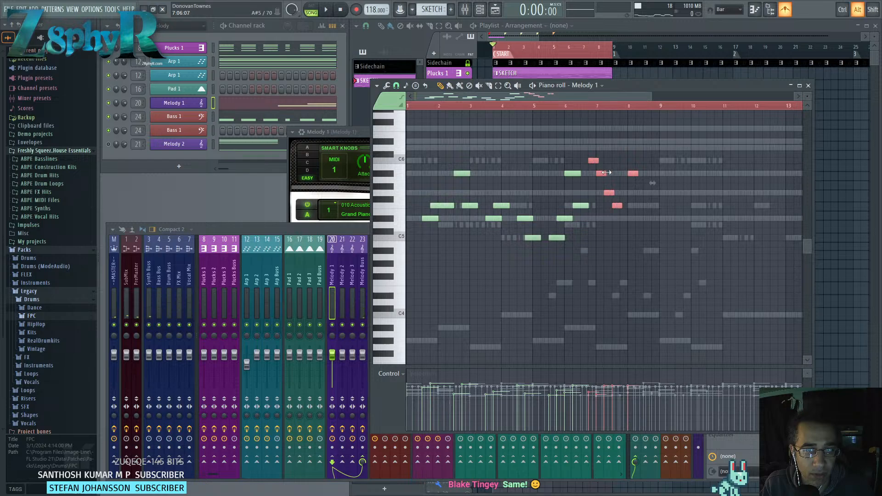
{"action": "left_click", "coordinate": [619, 180], "text": "ctrl"}
{"action": "key", "text": "space"}
{"action": "key", "text": "space"}
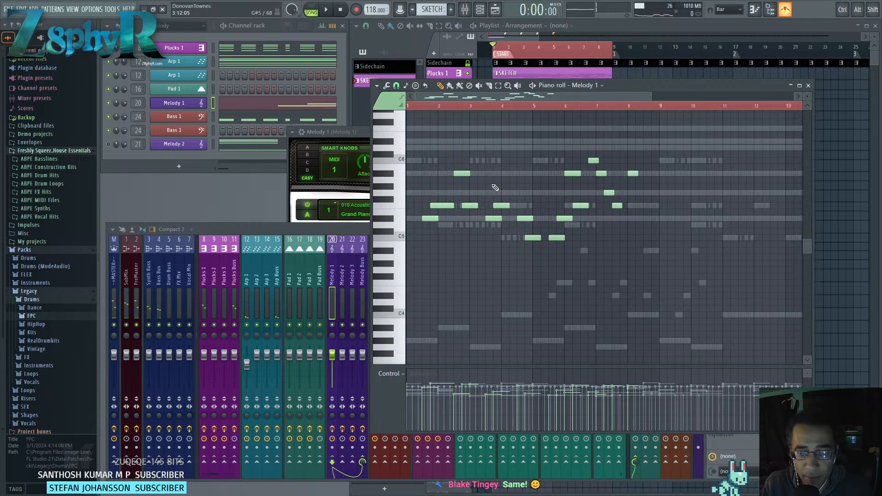
Close Melody 1's Xpand!2 window and raise all Melody 1 notes except the final bar 8 note by one octave.
{"action": "left_click", "coordinate": [362, 128]}
{"action": "left_click_drag", "start_coordinate": [362, 127], "coordinate": [317, 145]}
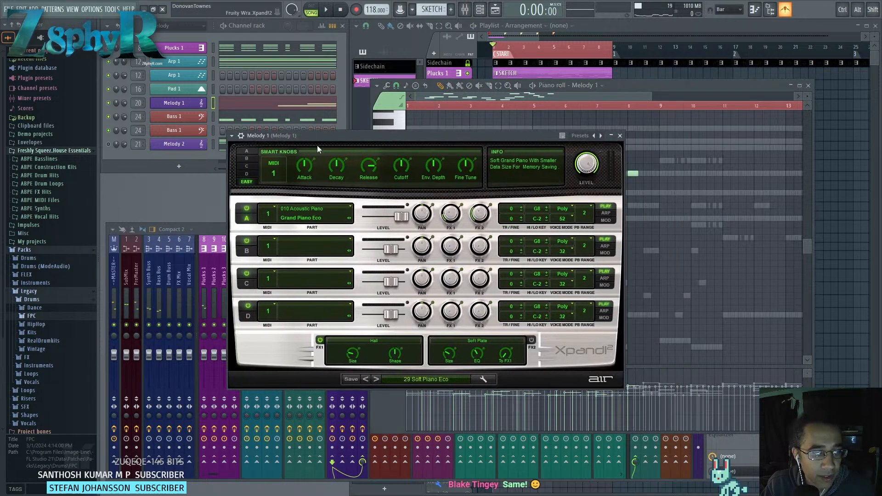
{"action": "left_click", "coordinate": [620, 137]}
{"action": "scroll", "coordinate": [572, 154], "scroll_direction": "up", "scroll_amount": 3}
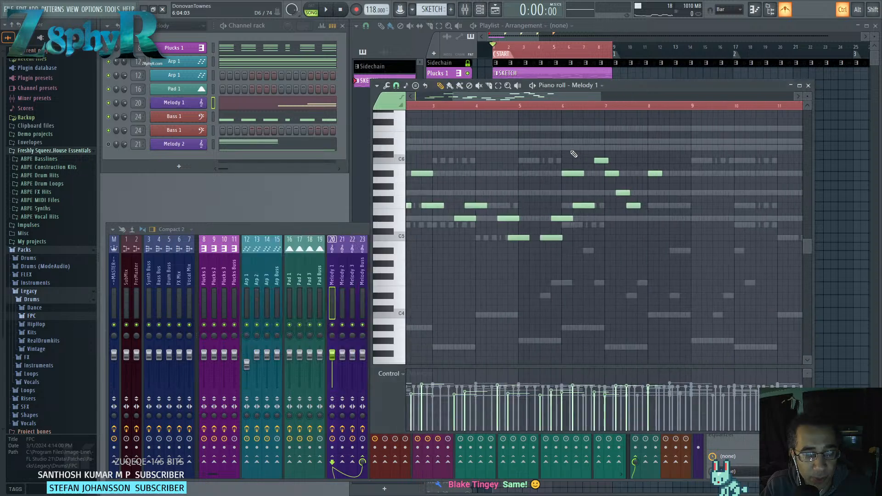
{"action": "left_click_drag", "start_coordinate": [563, 152], "coordinate": [652, 227]}
{"action": "left_click", "coordinate": [582, 217], "text": "ctrl"}
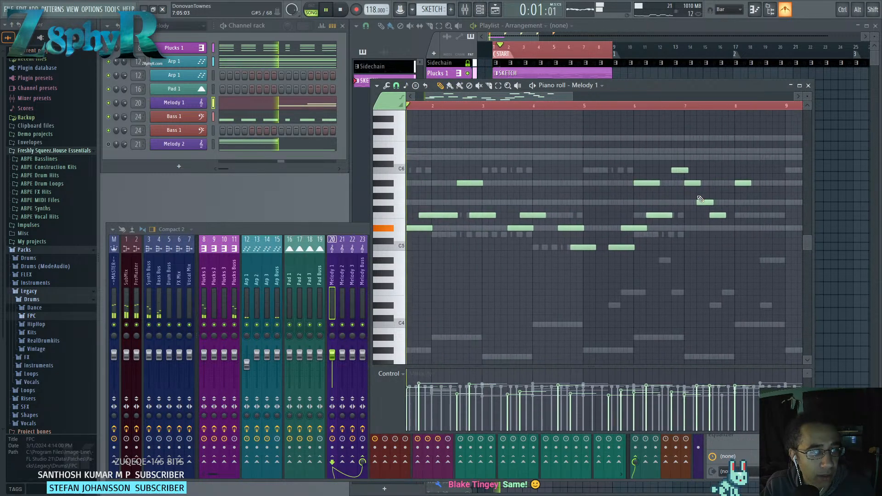
{"action": "left_click_drag", "start_coordinate": [451, 152], "coordinate": [751, 261]}
{"action": "key", "text": "ctrl+Up"}
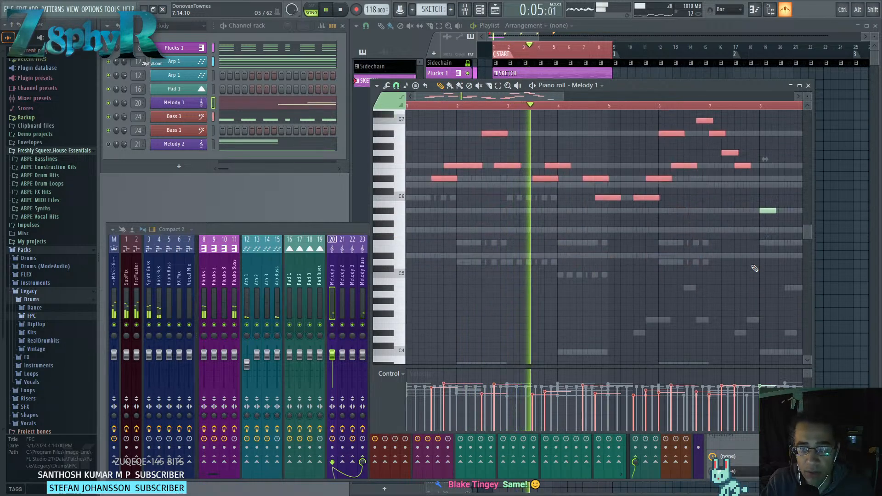
{"action": "left_click_drag", "start_coordinate": [717, 287], "coordinate": [570, 309]}
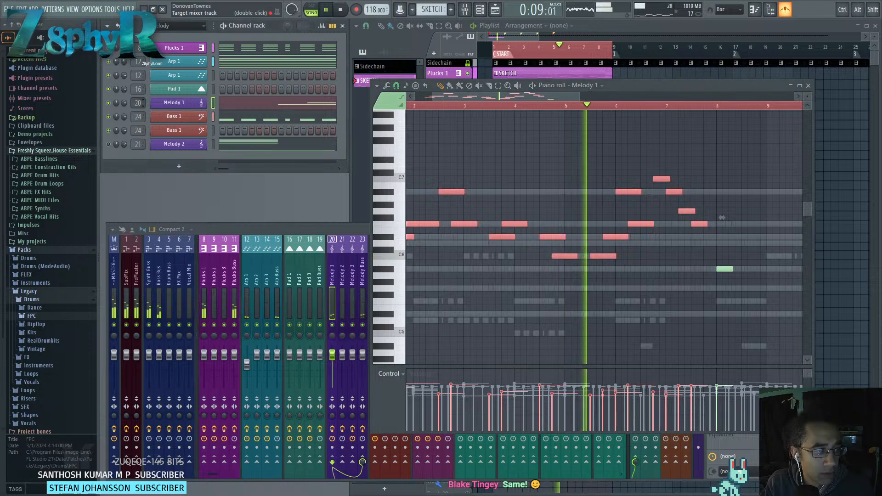
Disable the Sidechain effect on the Melody 1 mixer track and restart playback with the piano roll in view.
{"action": "left_click", "coordinate": [359, 281]}
{"action": "key", "text": "space"}
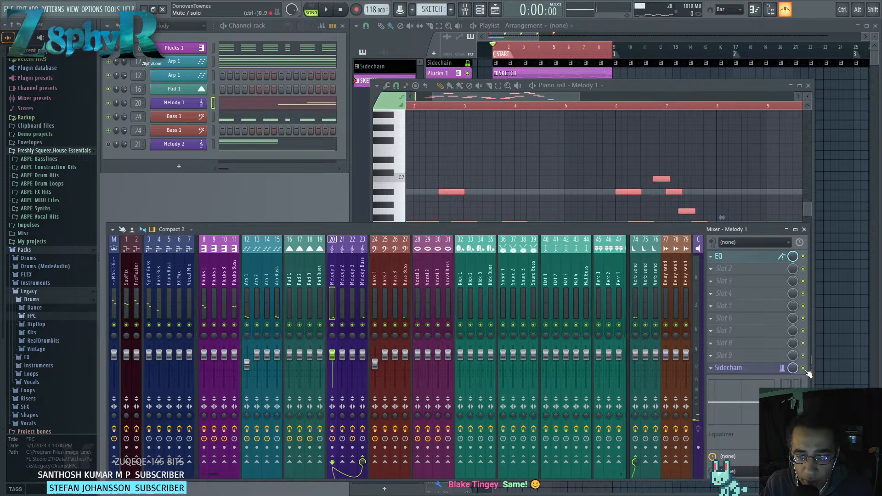
{"action": "left_click", "coordinate": [803, 368]}
{"action": "key", "text": "space"}
{"action": "left_click", "coordinate": [500, 95]}
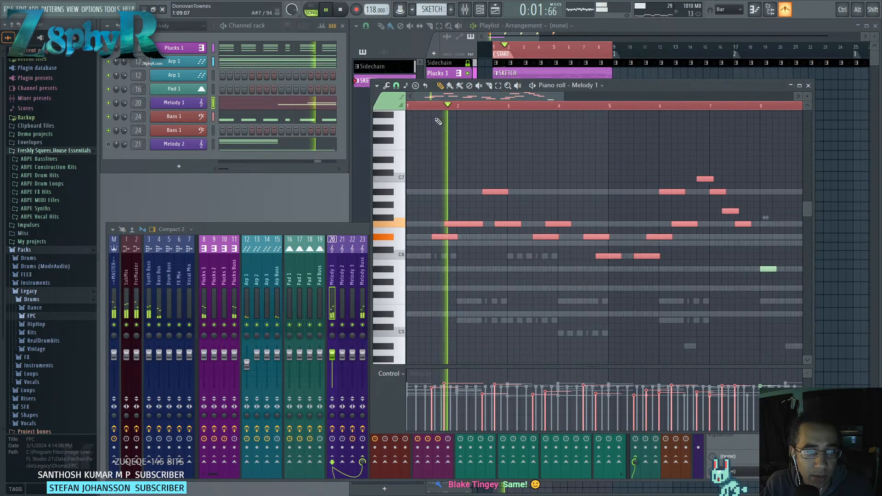
Lower the Melody 1 mixer fader to 87%, and raise its bar 8 note to C6 and lengthen it to about one bar.
{"action": "left_click_drag", "start_coordinate": [511, 165], "coordinate": [458, 163]}
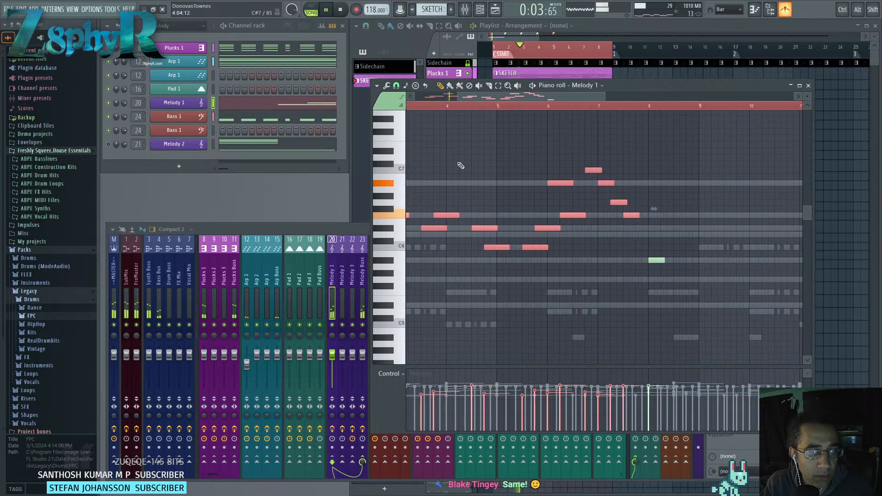
{"action": "left_click_drag", "start_coordinate": [332, 355], "coordinate": [332, 360]}
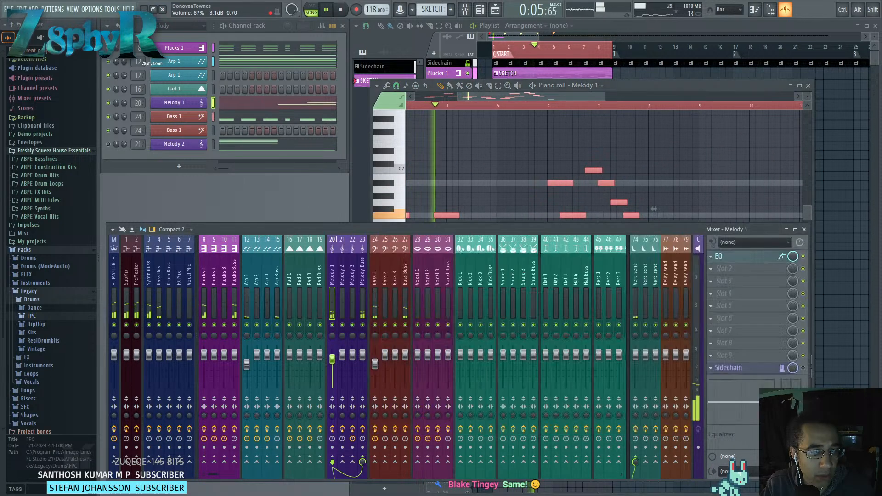
{"action": "left_click", "coordinate": [490, 157], "text": "ctrl"}
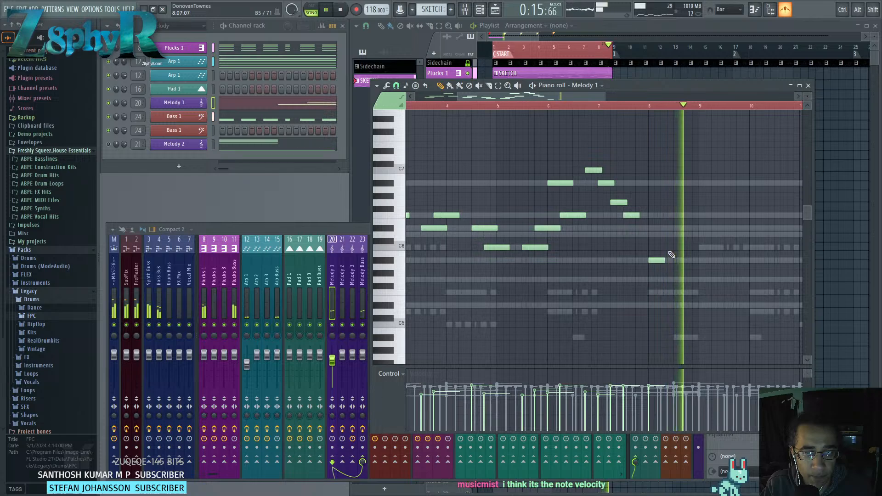
{"action": "key", "text": "space"}
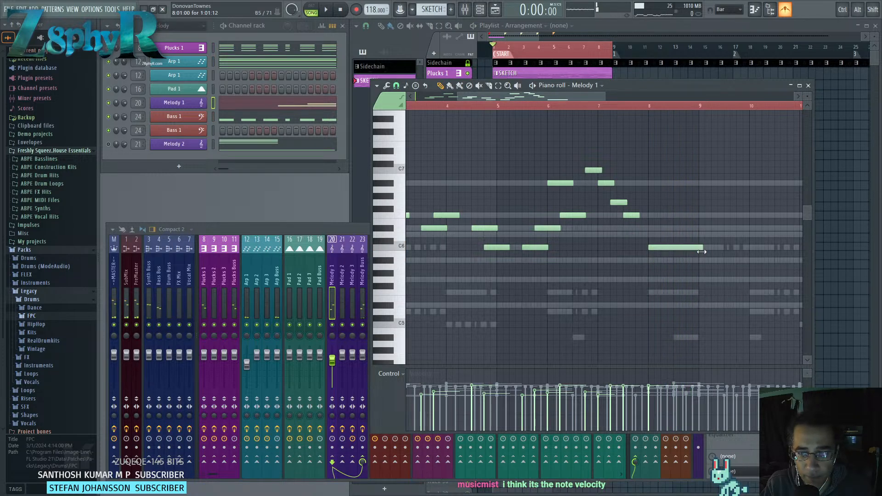
Play the sketch from the start to check the Melody 1 phrase with its long closing note.
{"action": "scroll", "coordinate": [702, 252], "scroll_direction": "down", "scroll_amount": 3}
{"action": "left_click_drag", "start_coordinate": [678, 302], "coordinate": [633, 308]}
{"action": "key", "text": "space"}
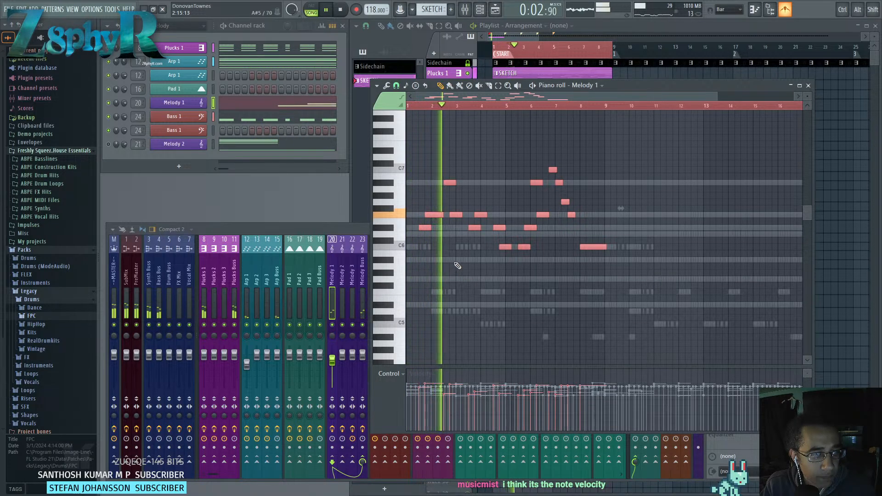
{"action": "key", "text": "ctrl+z"}
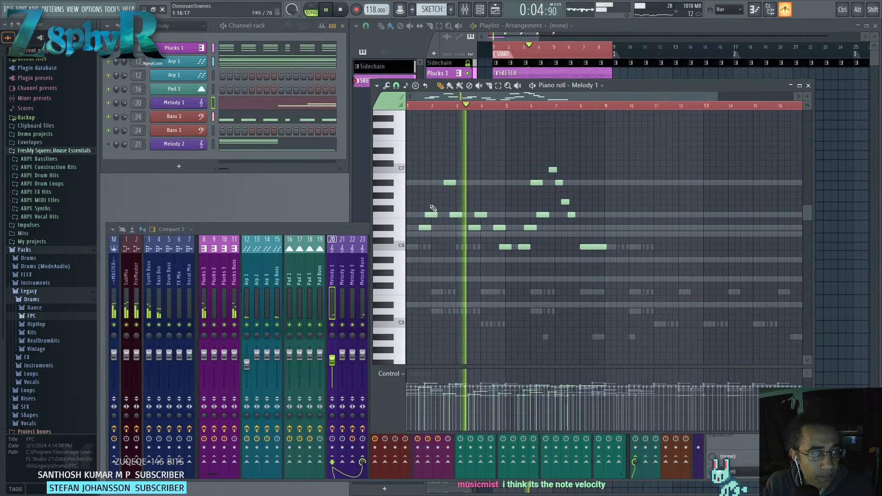
{"action": "left_click", "coordinate": [213, 47]}
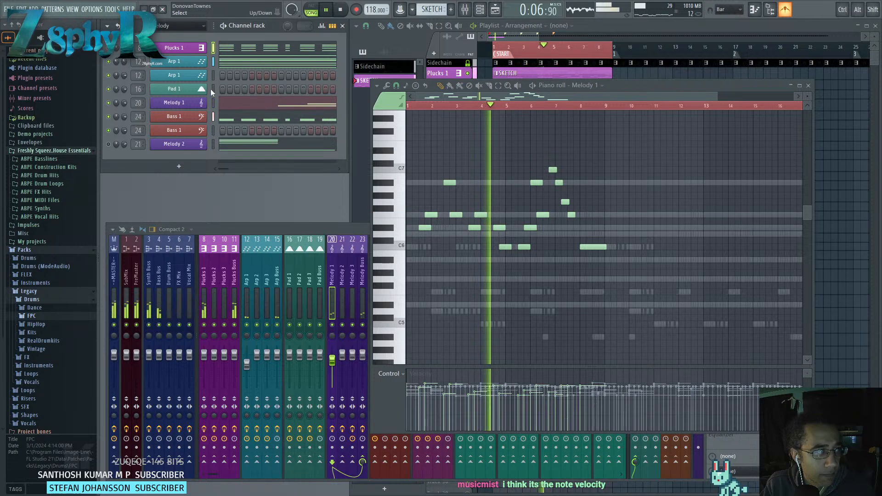
{"action": "left_click", "coordinate": [212, 103]}
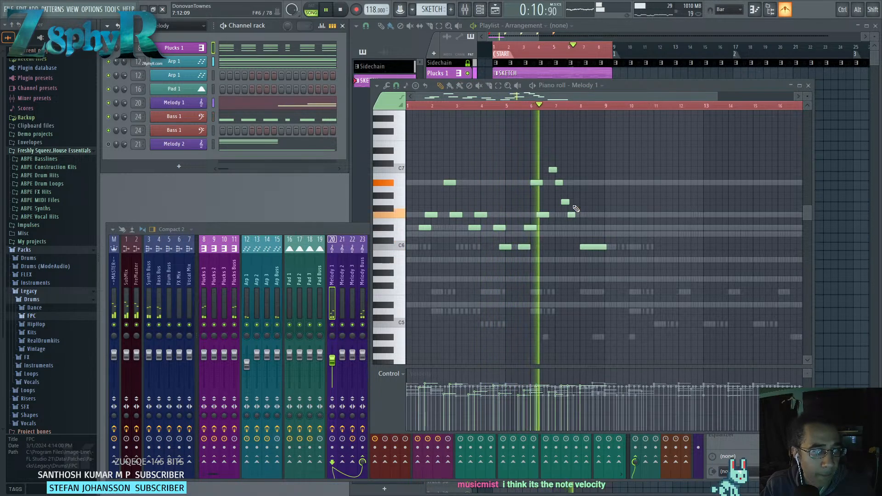
Delete Melody 1's long C6 note at bar 8 and shift the last two bar 7 notes one beat later.
{"action": "scroll", "coordinate": [575, 207], "scroll_direction": "up", "scroll_amount": 2}
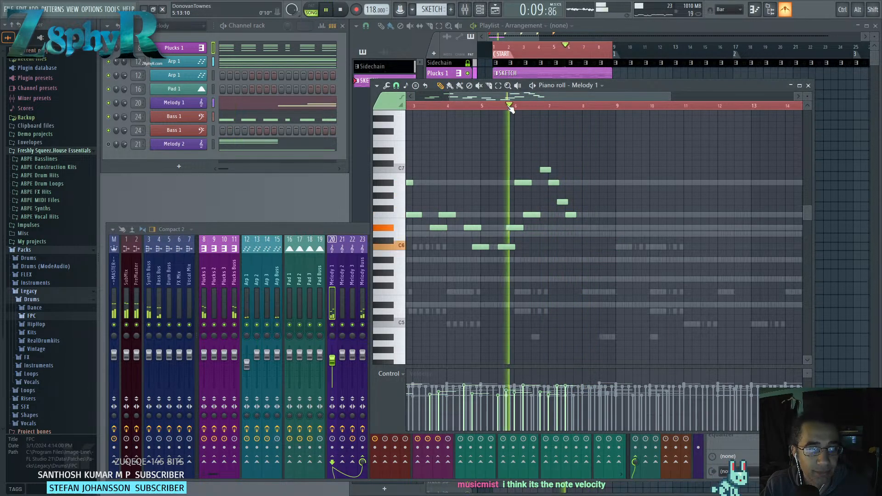
{"action": "scroll", "coordinate": [597, 161], "scroll_direction": "left", "scroll_amount": 2}
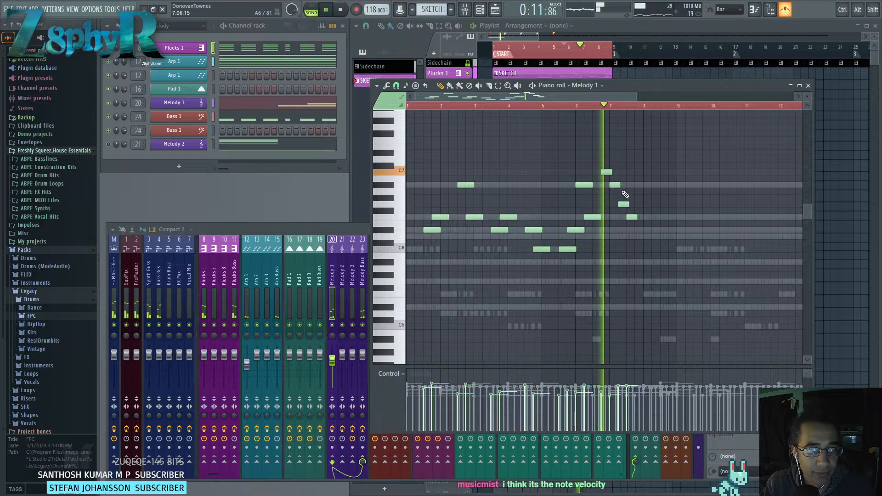
{"action": "left_click_drag", "start_coordinate": [630, 215], "coordinate": [637, 215]}
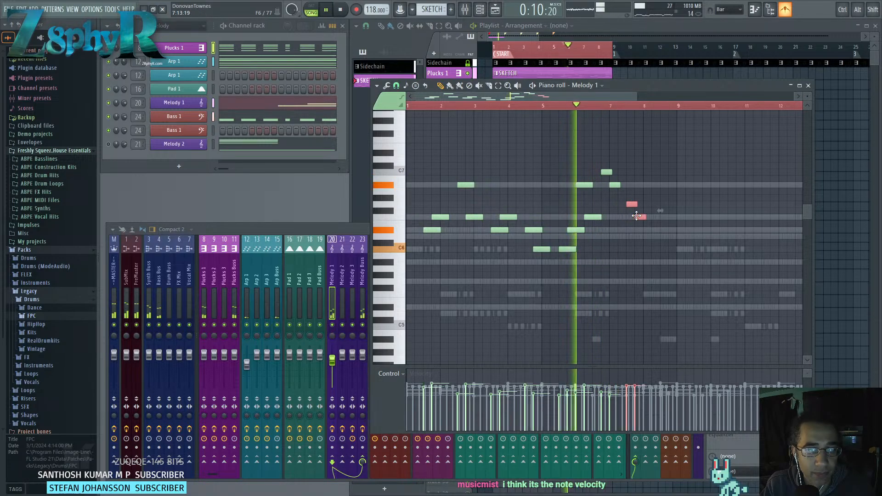
Copy the first two Melody 1 notes into bar 8, and add a C6 note at the very start of bar 1.
{"action": "left_click", "coordinate": [665, 215], "text": "ctrl"}
{"action": "mouse_move", "coordinate": [422, 207]}
{"action": "left_mouse_down"}
{"action": "mouse_move", "coordinate": [450, 234]}
{"action": "mouse_move", "coordinate": [667, 238]}
{"action": "left_mouse_up"}
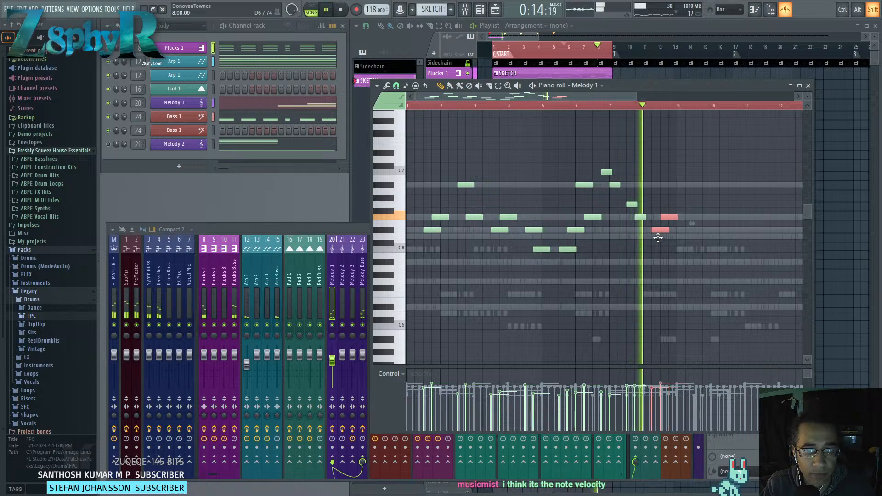
{"action": "key", "text": "space"}
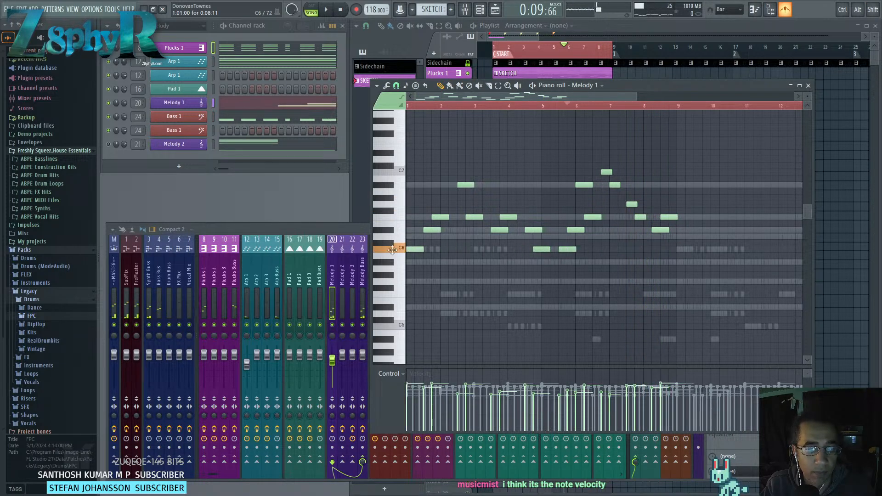
{"action": "key", "text": "space"}
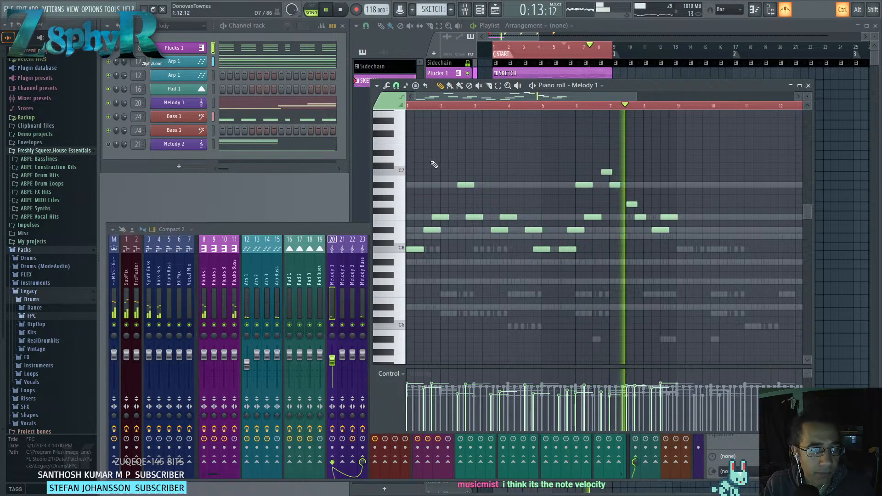
Unmute the Melody 2 channel and lower its mixer fader slightly.
{"action": "key", "text": "ctrl+s"}
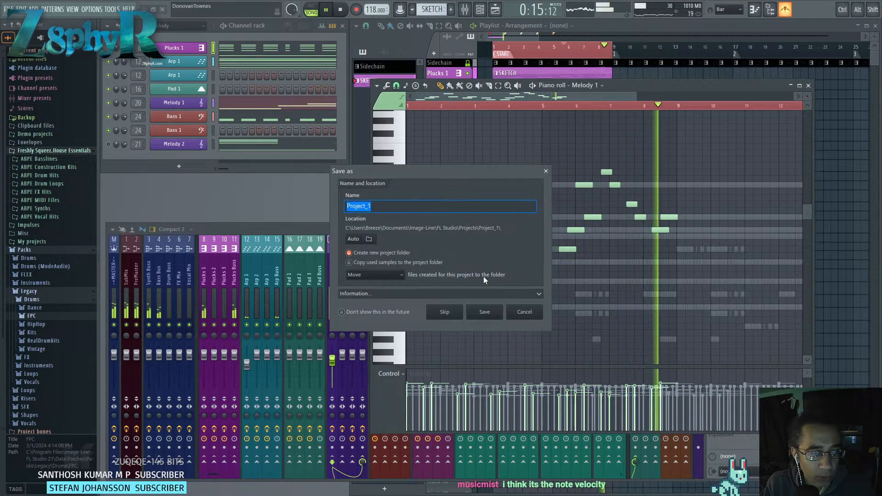
{"action": "left_click", "coordinate": [522, 321]}
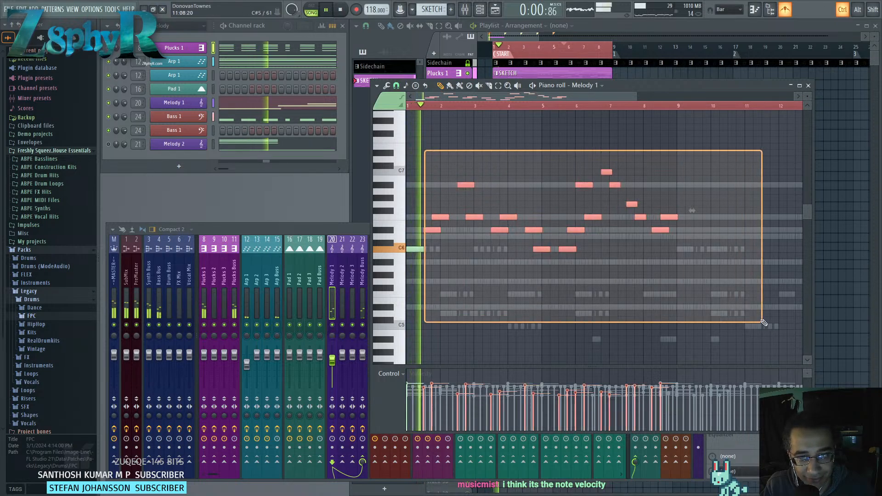
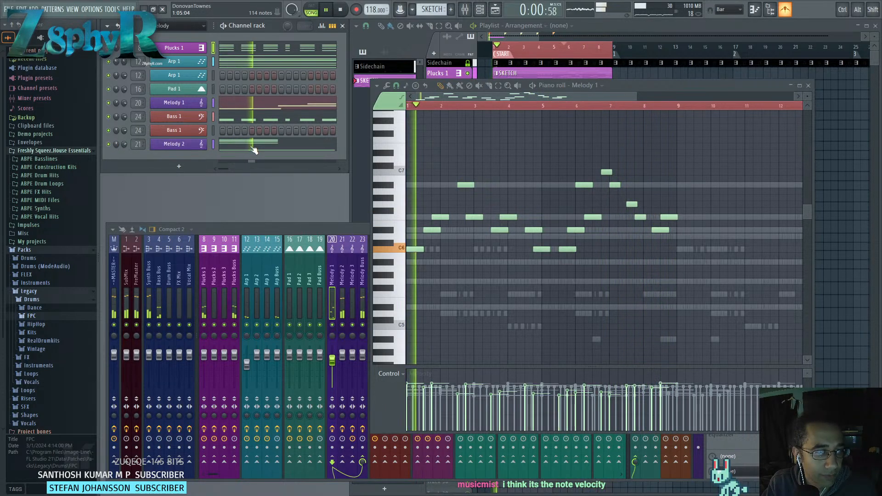
{"action": "double_click", "coordinate": [137, 144]}
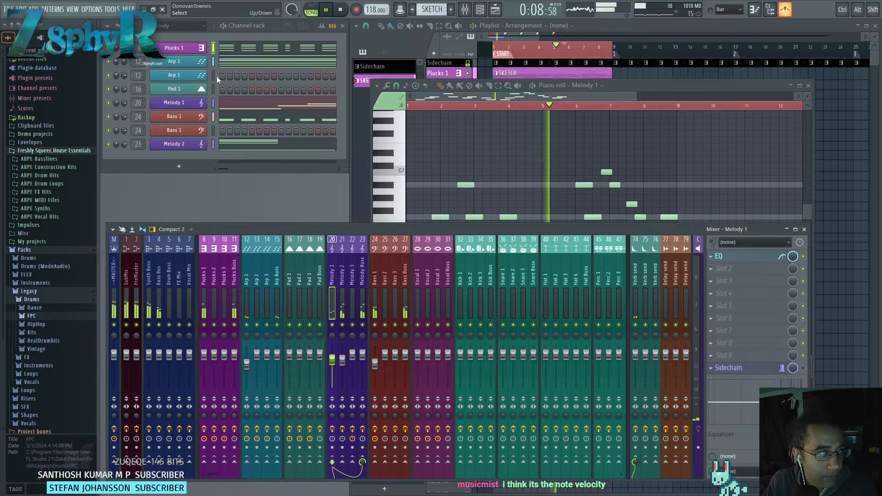
Inspect Arp 1's Nexus 4 routing and channel settings, close the instrument, and view Arp 1's mixer track.
{"action": "left_click", "coordinate": [214, 60]}
{"action": "left_click", "coordinate": [534, 34]}
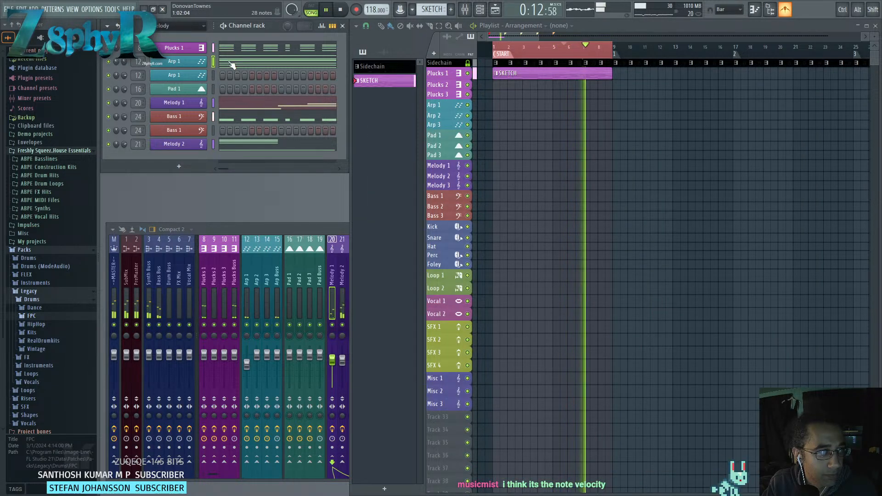
{"action": "left_click", "coordinate": [174, 61]}
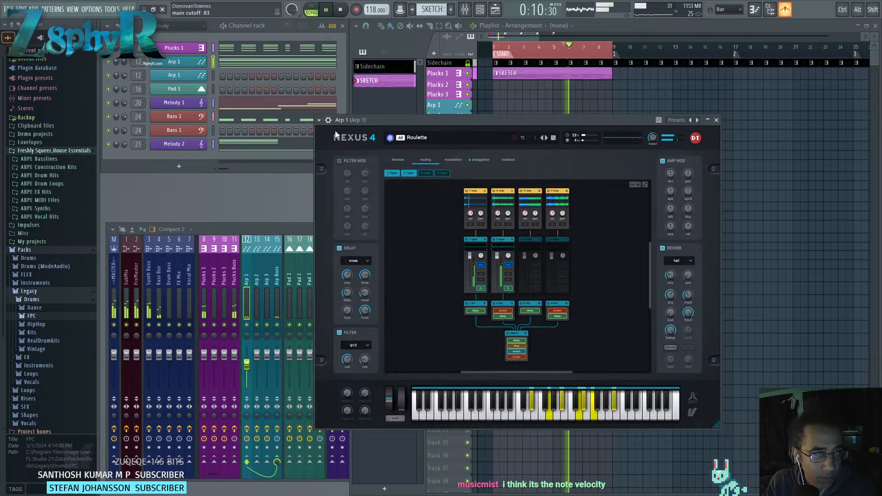
{"action": "left_click", "coordinate": [329, 120]}
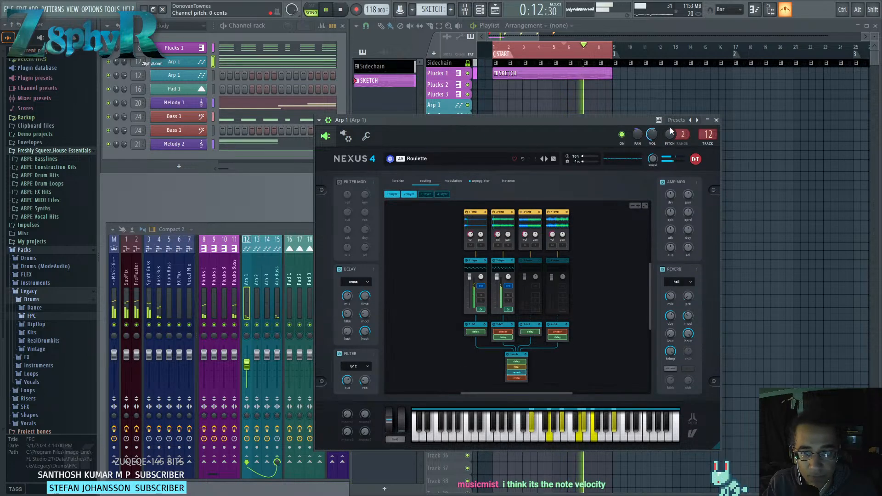
{"action": "left_click", "coordinate": [716, 120]}
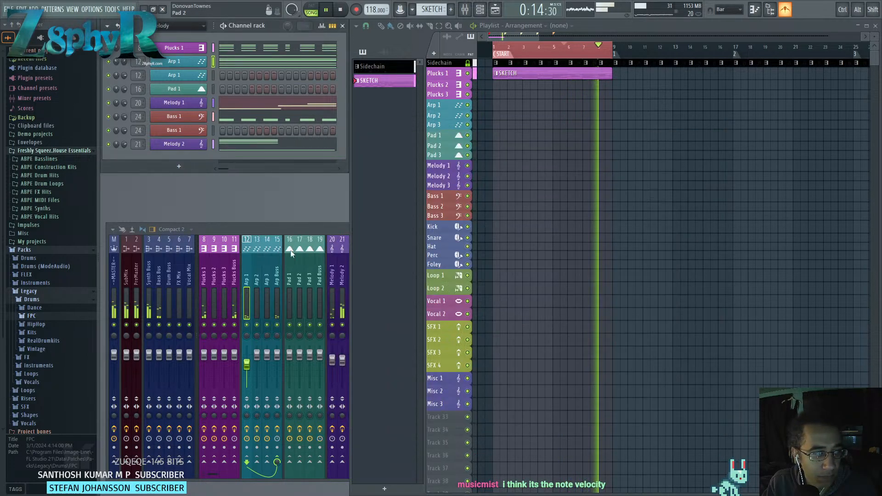
{"action": "left_click", "coordinate": [251, 270]}
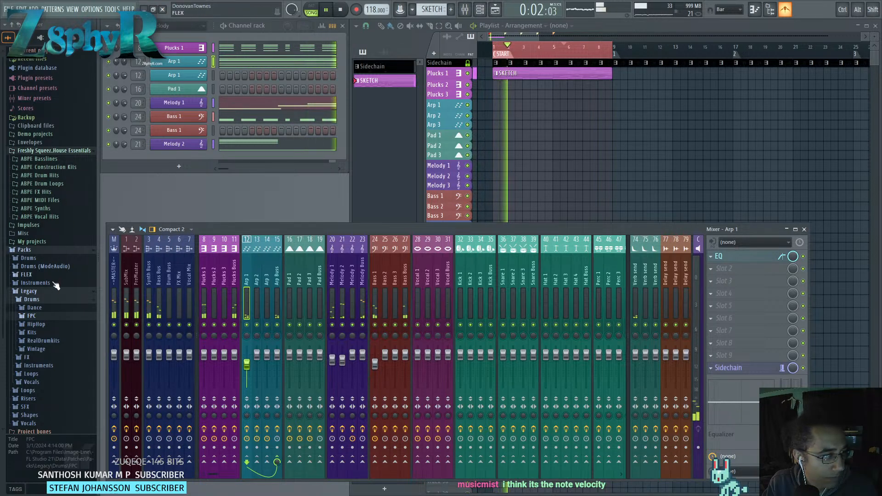
Collapse the Packs folder and open ABPE Full Loops - 128 BPM within the Freshly Squeezed House Essentials drum loops.
{"action": "left_click", "coordinate": [28, 252]}
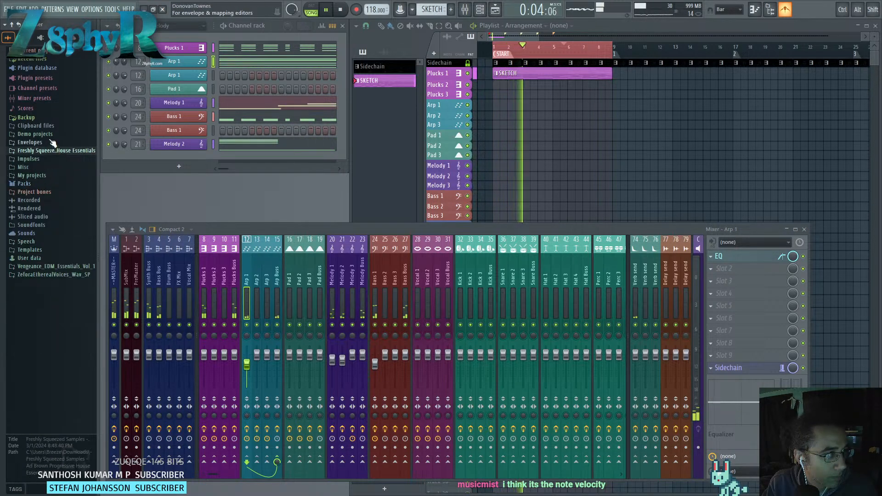
{"action": "left_click", "coordinate": [66, 185]}
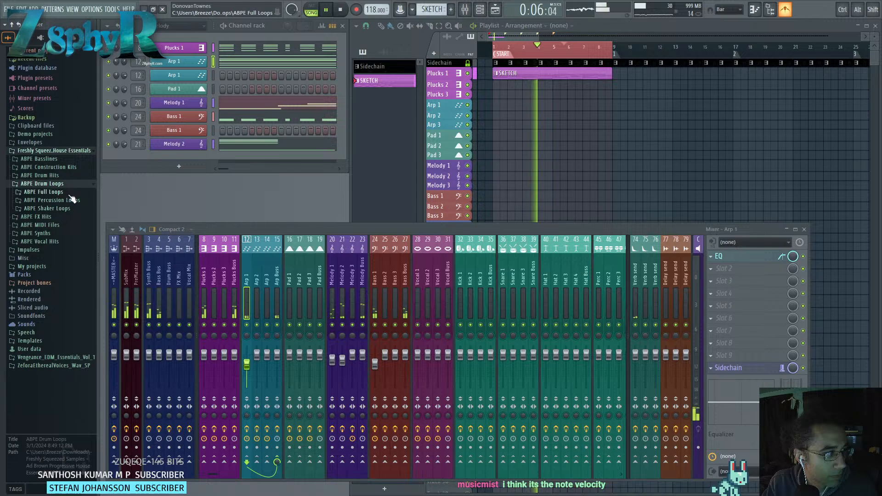
{"action": "left_click", "coordinate": [69, 192]}
{"action": "left_click", "coordinate": [515, 39]}
{"action": "scroll", "coordinate": [544, 152], "scroll_direction": "down", "scroll_amount": 2}
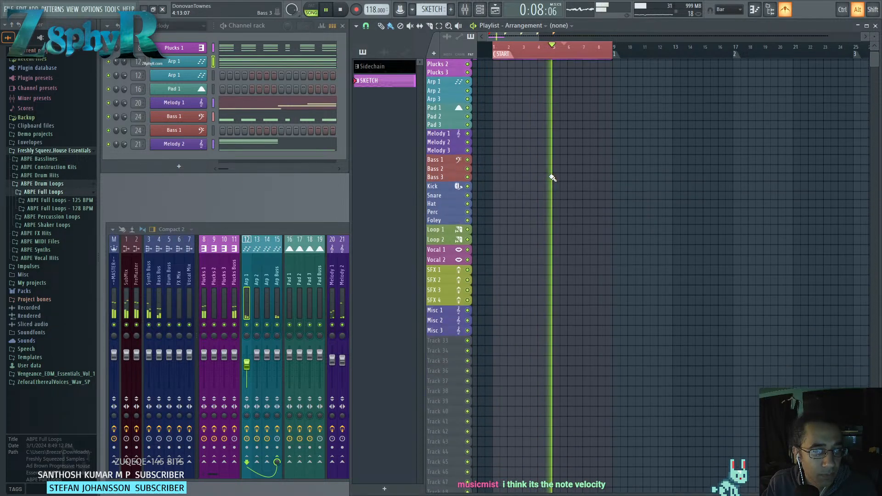
{"action": "left_click", "coordinate": [60, 208]}
Audition the ABPE Full Loop samples from 007 to 013 over the playing sketch.
{"action": "left_click", "coordinate": [66, 262]}
{"action": "left_click", "coordinate": [65, 269]}
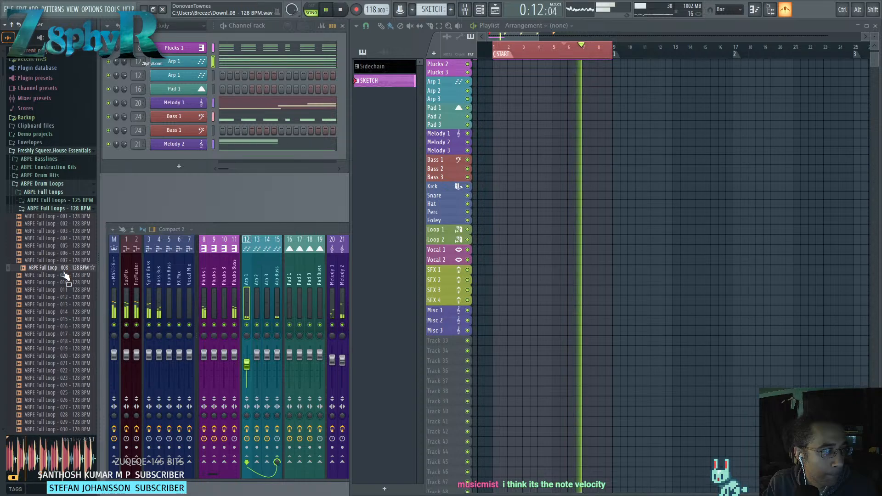
{"action": "left_click", "coordinate": [72, 283]}
{"action": "left_click", "coordinate": [72, 290]}
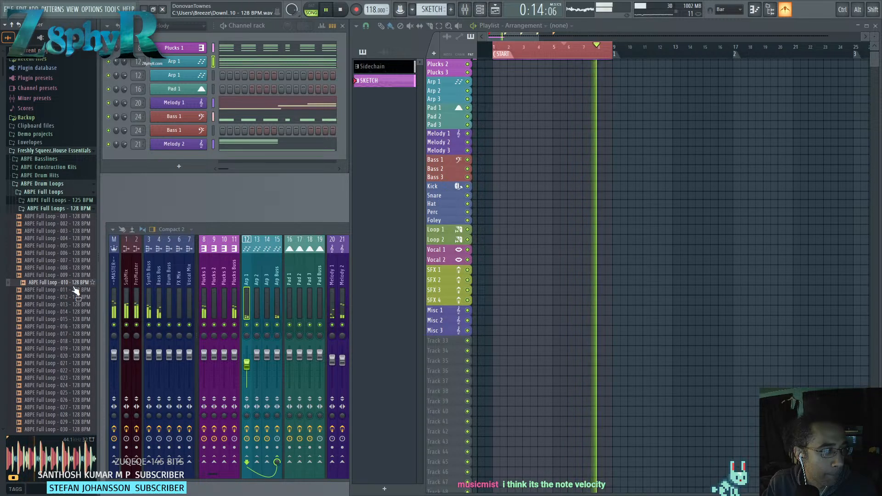
{"action": "left_click", "coordinate": [69, 297]}
{"action": "left_click", "coordinate": [64, 305]}
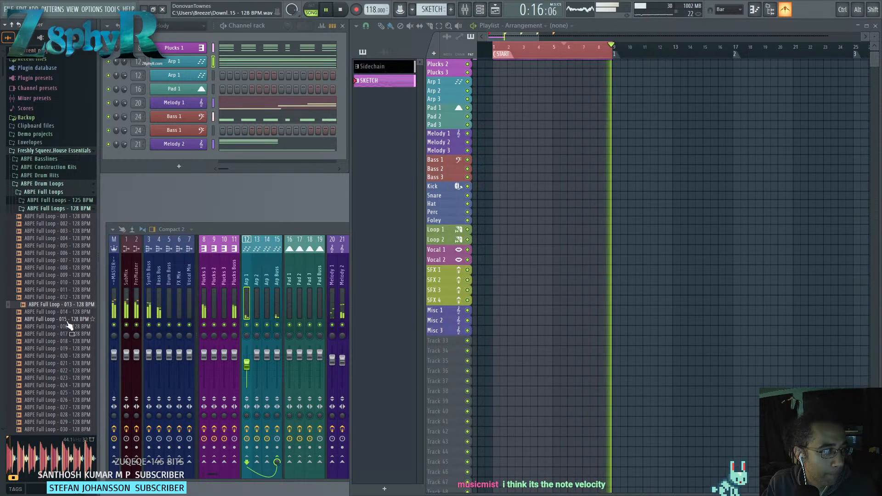
Place ABPE Full Loop - 013 at bar 1 of the Loop 1 track and stretch the clip to two bars.
{"action": "left_click_drag", "start_coordinate": [69, 313], "coordinate": [494, 233]}
{"action": "scroll", "coordinate": [508, 255], "scroll_direction": "up", "scroll_amount": 4}
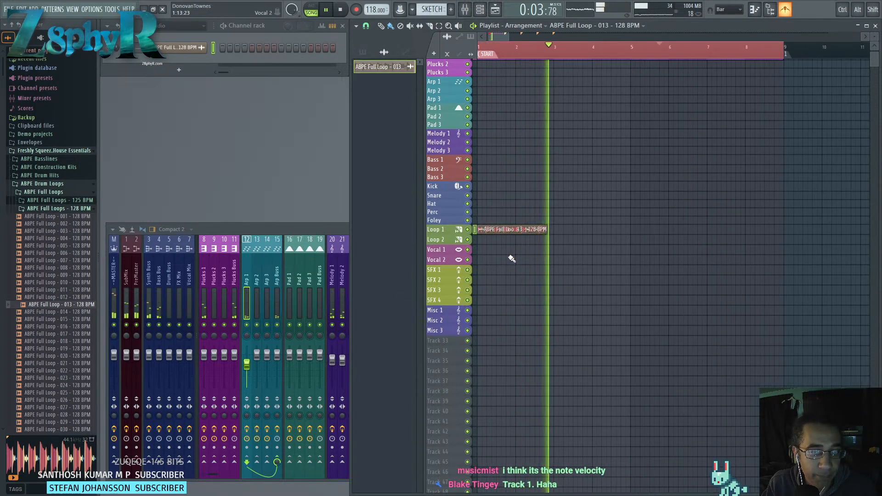
{"action": "key", "text": "space"}
{"action": "scroll", "coordinate": [513, 260], "scroll_direction": "up", "scroll_amount": 1}
{"action": "scroll", "coordinate": [517, 271], "scroll_direction": "up", "scroll_amount": 3}
{"action": "scroll", "coordinate": [523, 283], "scroll_direction": "up", "scroll_amount": 3}
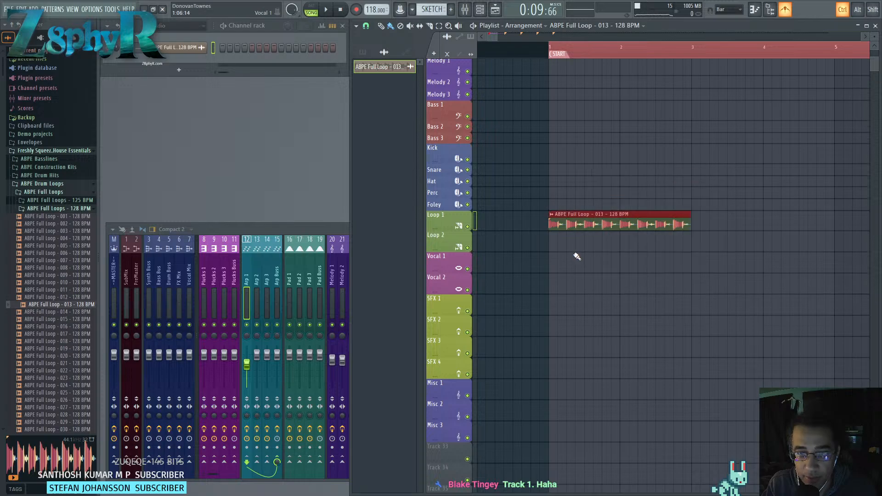
{"action": "scroll", "coordinate": [689, 226], "scroll_direction": "up", "scroll_amount": 4}
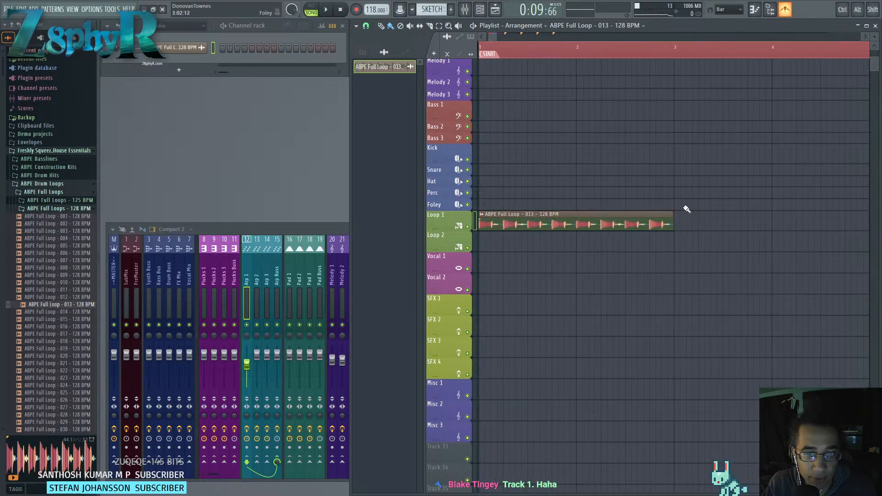
Duplicate the drum loop clip end to end on the Loop 1 track to fill bars 1 to 8.
{"action": "scroll", "coordinate": [683, 213], "scroll_direction": "down", "scroll_amount": 4}
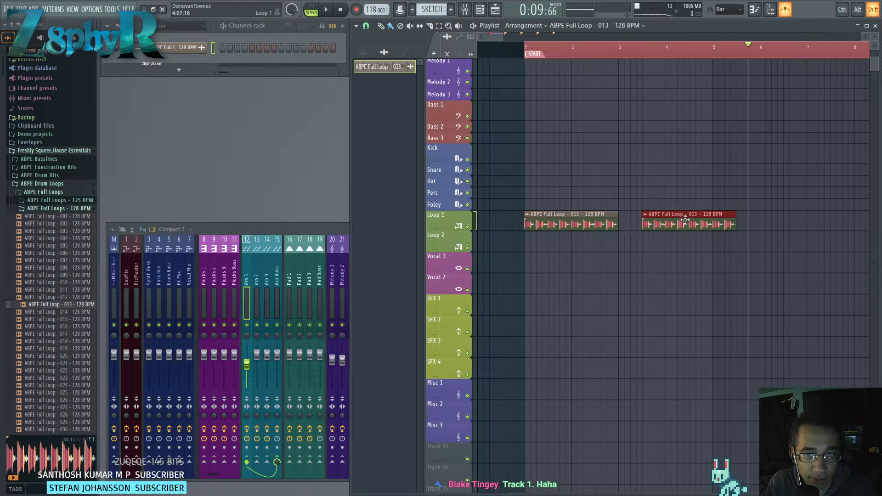
{"action": "left_click_drag", "start_coordinate": [713, 193], "coordinate": [496, 244], "text": "ctrl"}
{"action": "left_click_drag", "start_coordinate": [556, 220], "coordinate": [780, 216], "text": "shift"}
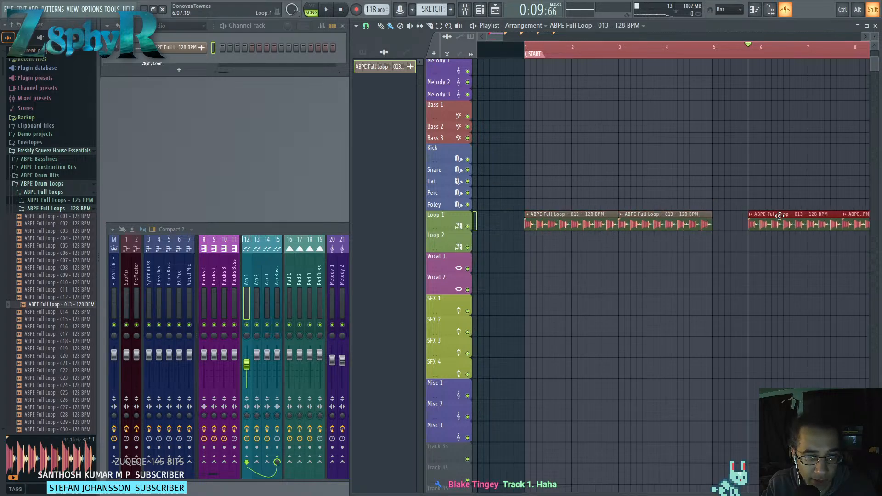
{"action": "scroll", "coordinate": [753, 256], "scroll_direction": "down", "scroll_amount": 3}
{"action": "scroll", "coordinate": [723, 210], "scroll_direction": "up", "scroll_amount": 3}
{"action": "scroll", "coordinate": [695, 202], "scroll_direction": "down", "scroll_amount": 2}
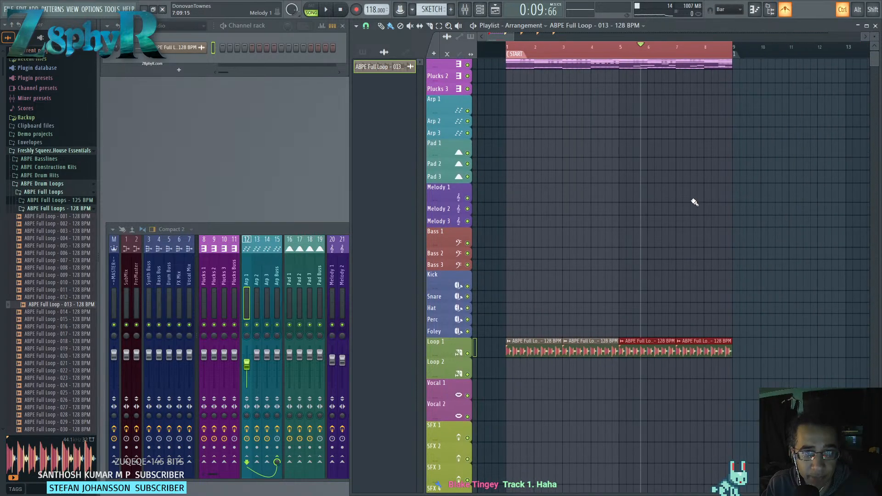
Route the ABPE Full Loop - 013 clip to the Loop 1 mixer insert and lower that insert's volume to about 66%.
{"action": "scroll", "coordinate": [528, 185], "scroll_direction": "down", "scroll_amount": 2, "text": "alt"}
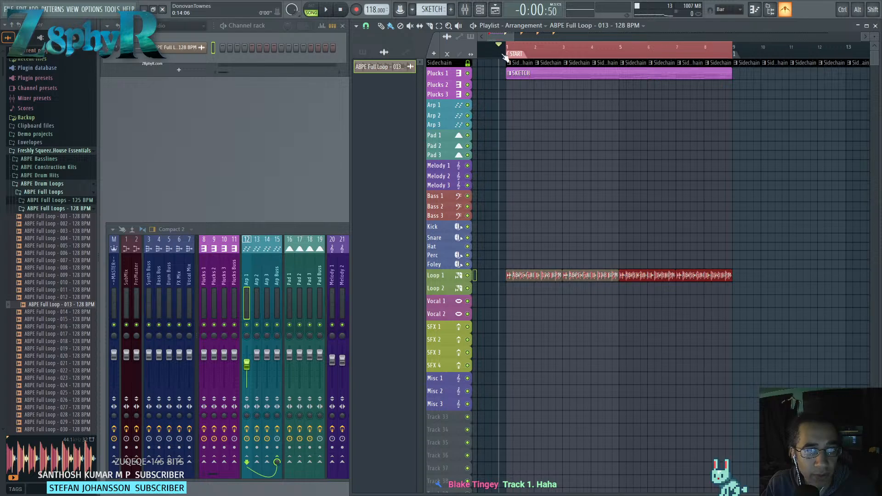
{"action": "key", "text": "space"}
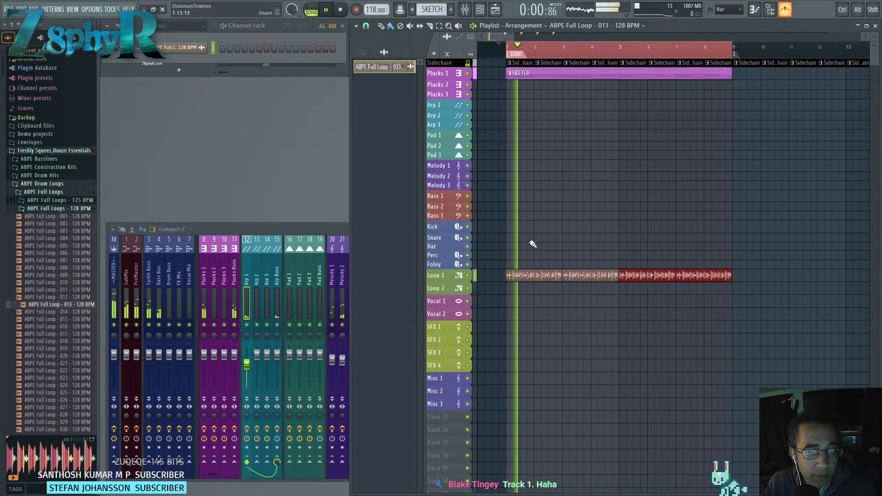
{"action": "double_click", "coordinate": [540, 278]}
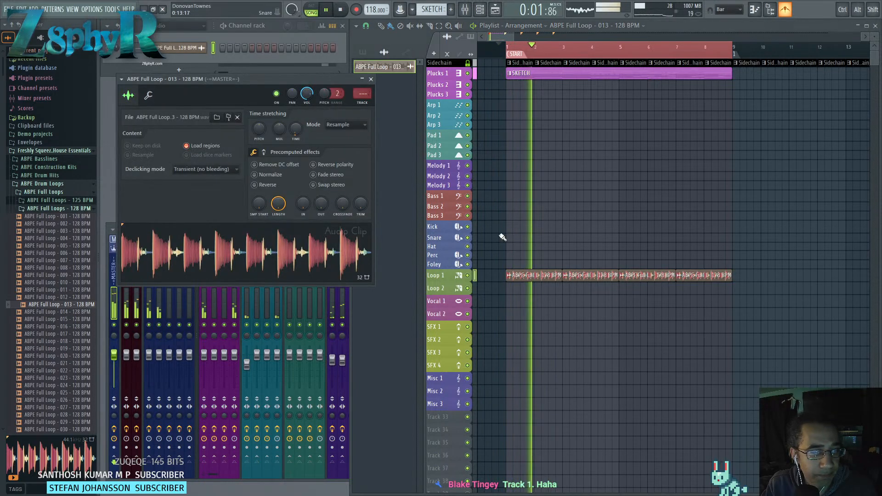
{"action": "double_click", "coordinate": [362, 93]}
{"action": "scroll", "coordinate": [489, 276], "scroll_direction": "down", "scroll_amount": 4}
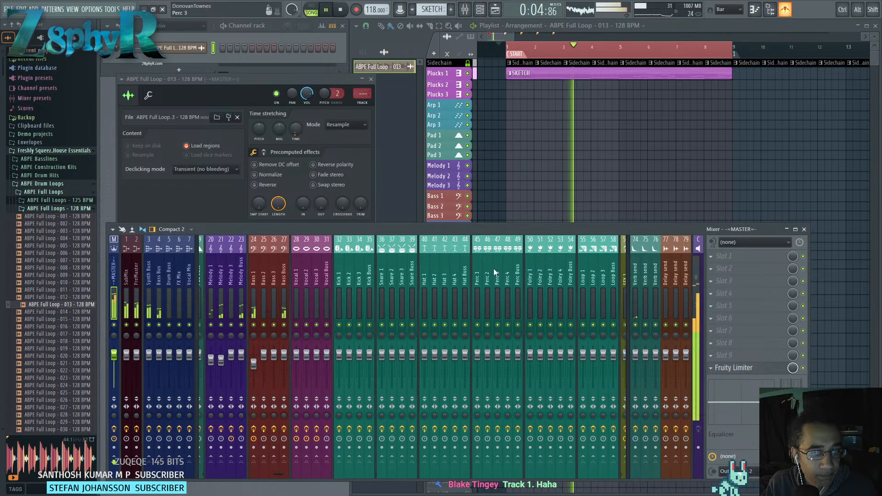
{"action": "right_click", "coordinate": [584, 282]}
{"action": "mouse_move", "coordinate": [626, 325]}
{"action": "left_click", "coordinate": [707, 324]}
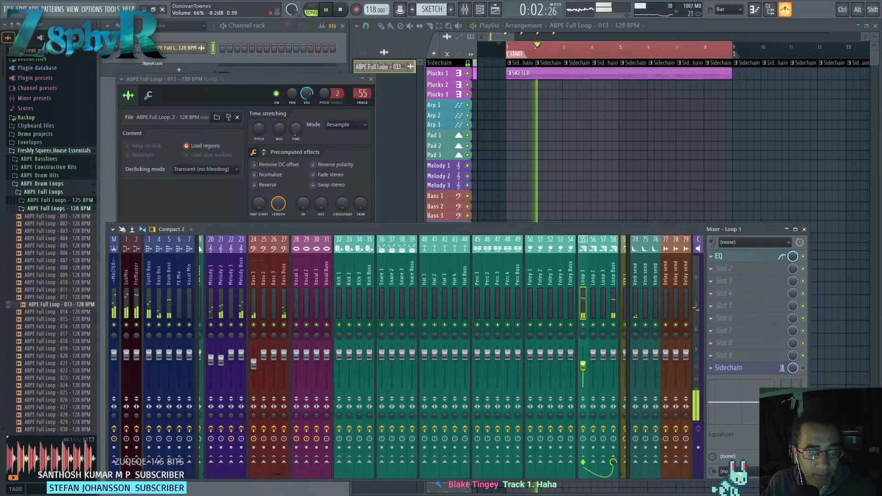
Replace the sample in the drum loop's audio clip with ABPE Full Loop - 014 - 128 BPM and close the clip settings.
{"action": "left_click", "coordinate": [239, 84]}
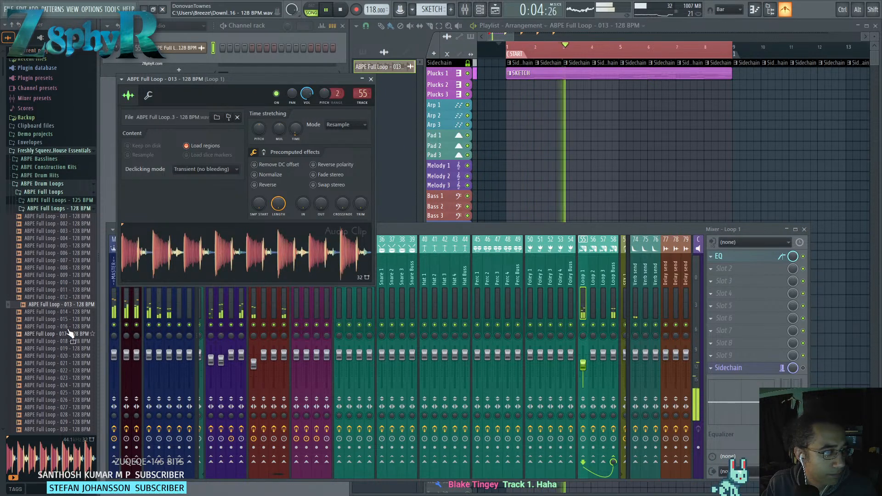
{"action": "left_click", "coordinate": [76, 313]}
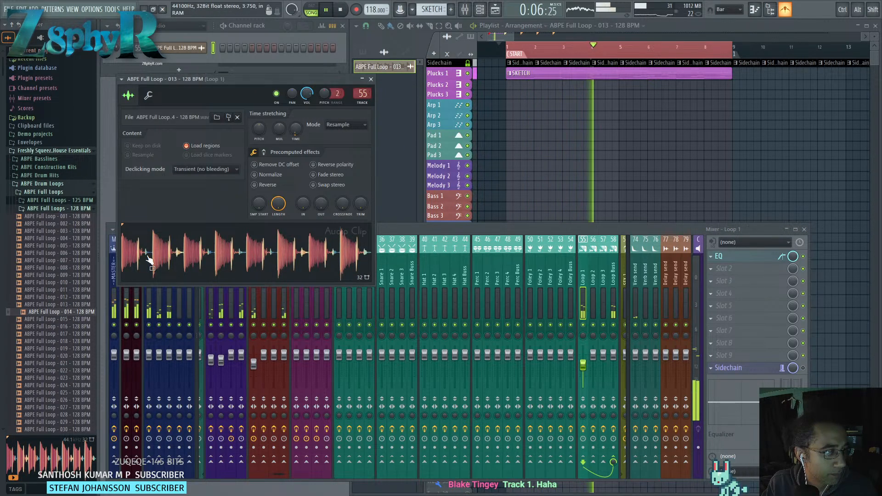
{"action": "left_click", "coordinate": [372, 79]}
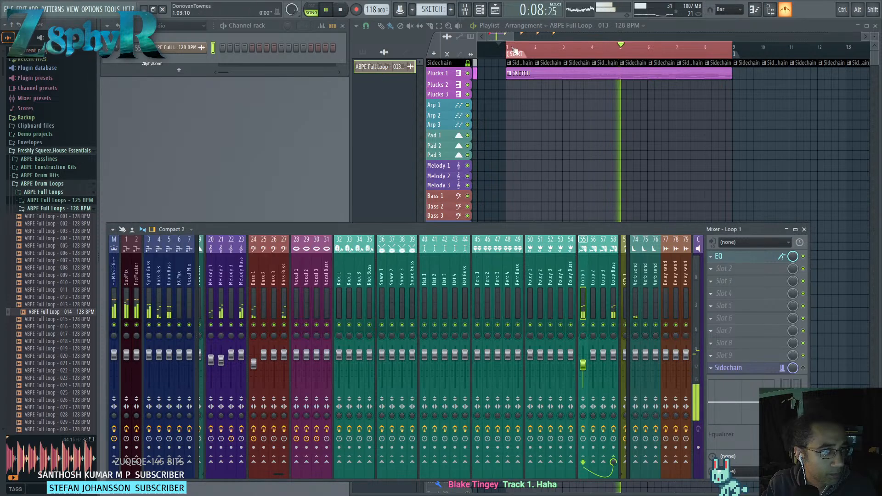
Split the SKETCH pattern by channel so each instrument gets its own pattern.
{"action": "left_click", "coordinate": [538, 73]}
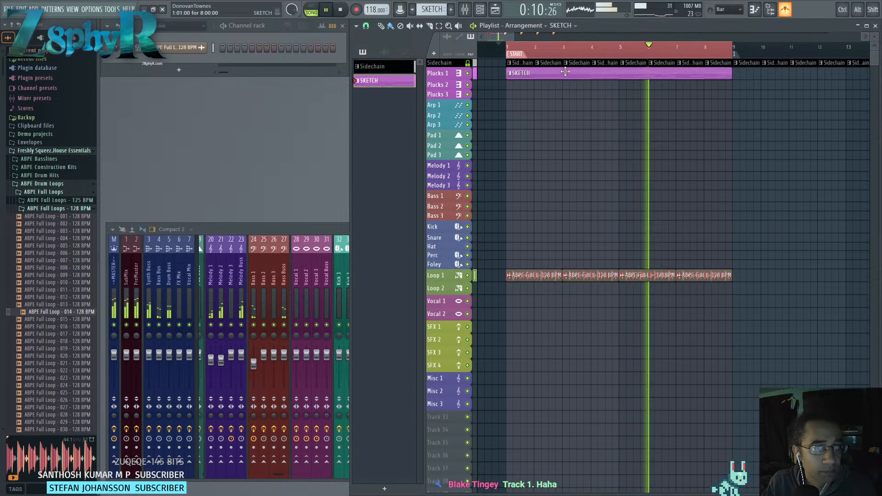
{"action": "right_click", "coordinate": [436, 71]}
{"action": "left_click", "coordinate": [575, 114]}
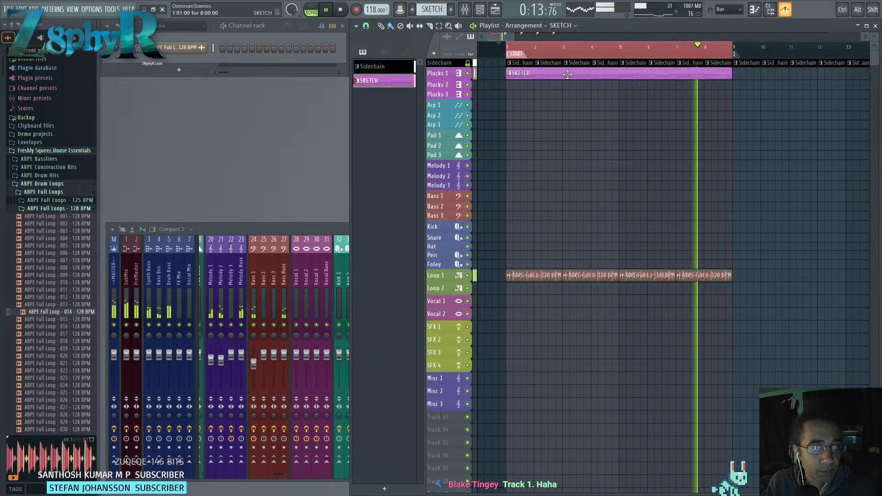
{"action": "right_click", "coordinate": [432, 5]}
{"action": "left_click", "coordinate": [427, 7]}
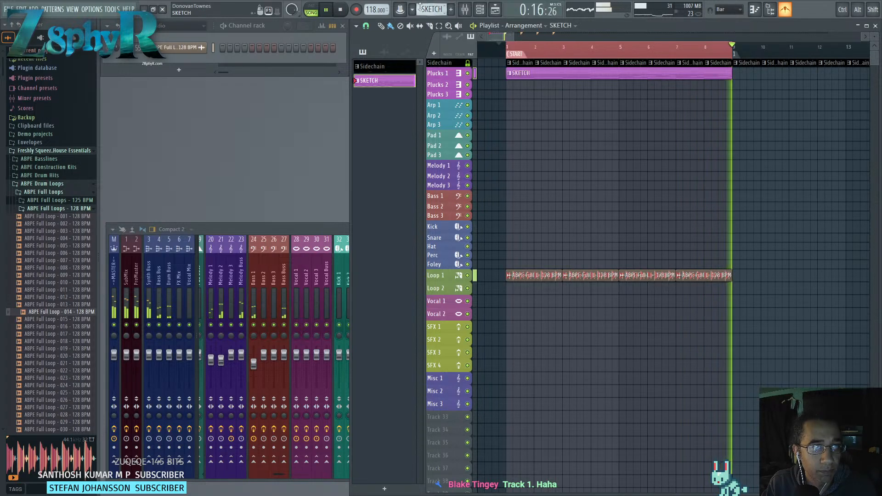
{"action": "right_click", "coordinate": [427, 6]}
{"action": "left_click", "coordinate": [500, 150]}
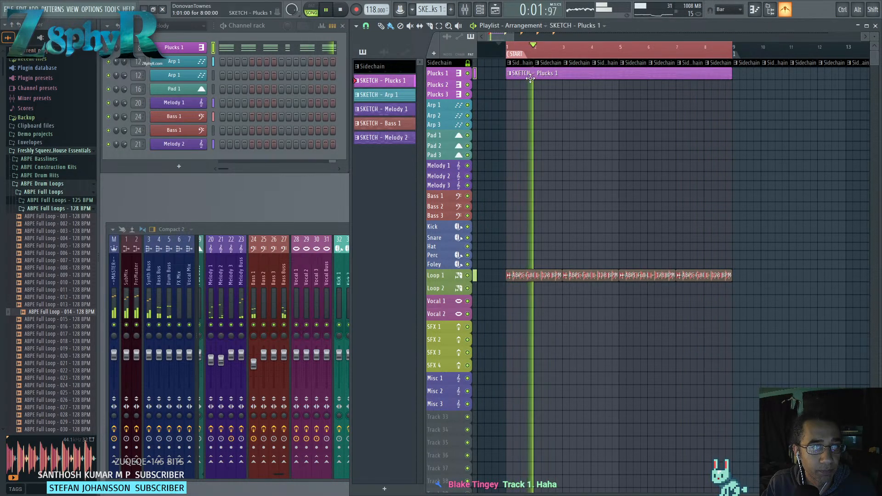
Distribute the split SKETCH clips at bar 1 onto the Plucks 2, Arp 1, Melody 1, Melody 2 and Bass 1 tracks.
{"action": "left_click_drag", "start_coordinate": [525, 74], "coordinate": [530, 106]}
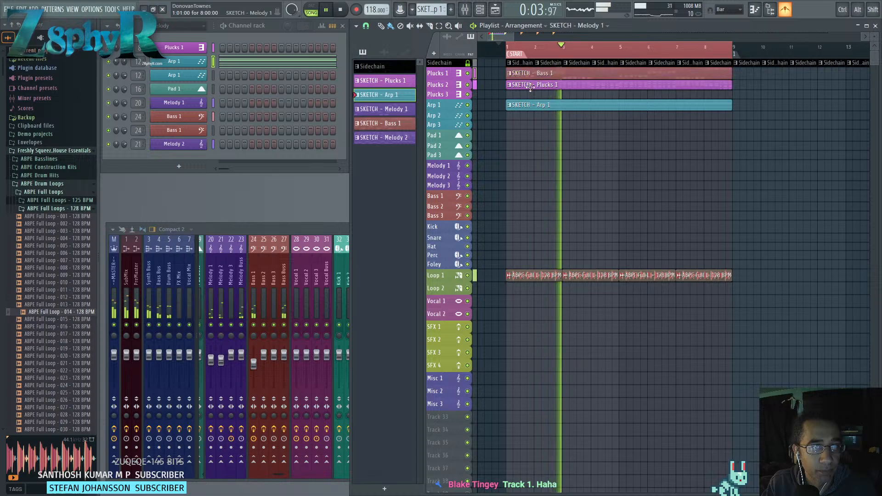
{"action": "left_click_drag", "start_coordinate": [529, 74], "coordinate": [516, 165]}
{"action": "left_click_drag", "start_coordinate": [529, 73], "coordinate": [531, 176]}
Mute the Melody 1, Melody 2 and Plucks 2 playlist tracks, and switch Arp 1 off and back on to compare.
{"action": "left_click", "coordinate": [467, 176]}
{"action": "left_click", "coordinate": [468, 166]}
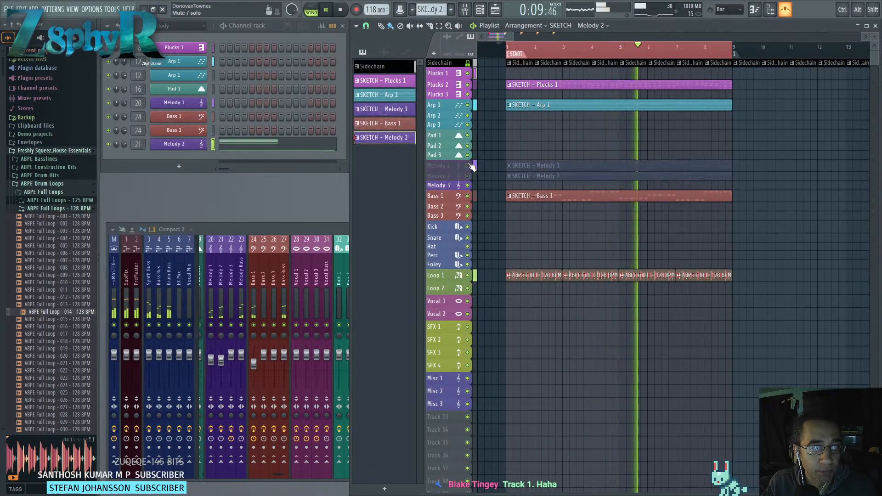
{"action": "left_click", "coordinate": [468, 84]}
{"action": "left_click", "coordinate": [467, 105]}
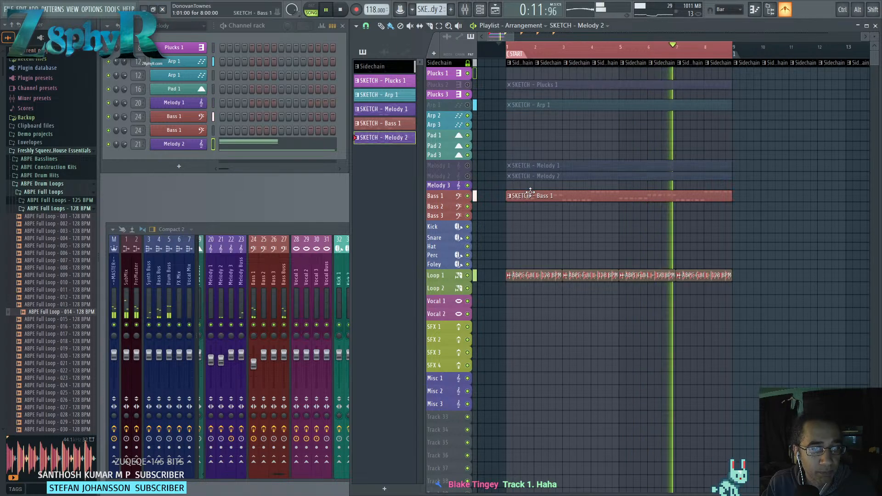
{"action": "left_click", "coordinate": [468, 105]}
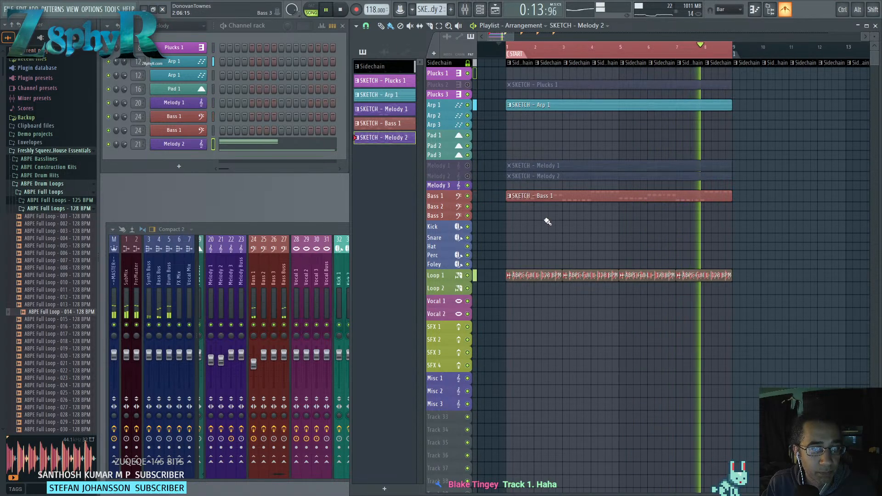
Select the five split SKETCH clips and duplicate them to start at bar 9.
{"action": "scroll", "coordinate": [541, 198], "scroll_direction": "down", "scroll_amount": 2}
{"action": "left_click_drag", "start_coordinate": [676, 215], "coordinate": [523, 80], "text": "ctrl"}
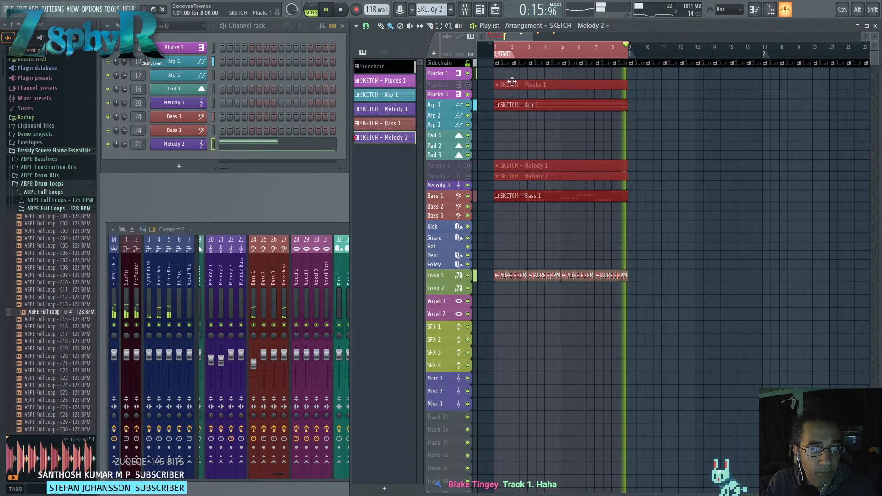
{"action": "key", "text": "ctrl+b"}
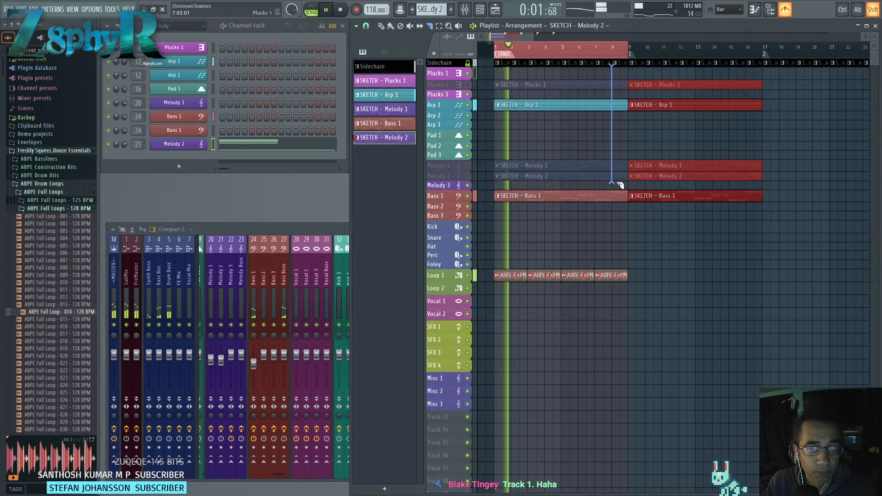
Slice the first set of clips at bar 8 and delete their bars 1 to 7, plus the bar 8 melody remainders.
{"action": "left_click_drag", "start_coordinate": [614, 212], "coordinate": [614, 213]}
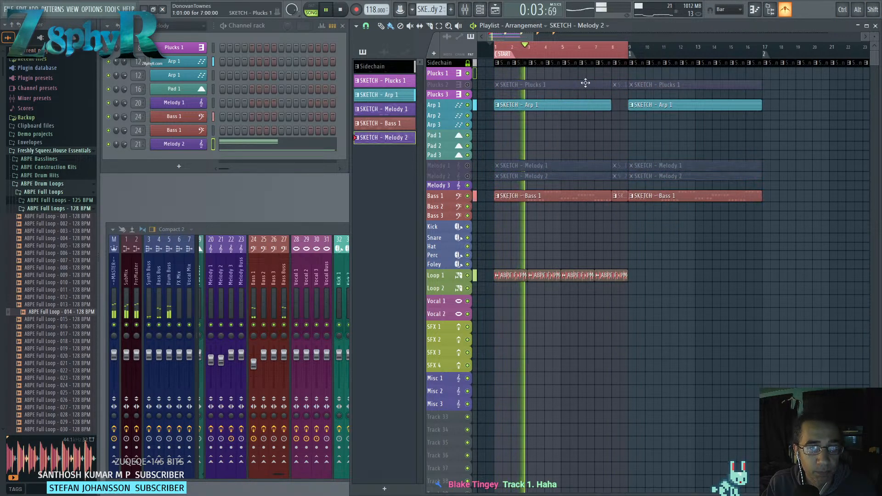
{"action": "right_click", "coordinate": [595, 84]}
{"action": "right_click", "coordinate": [593, 104]}
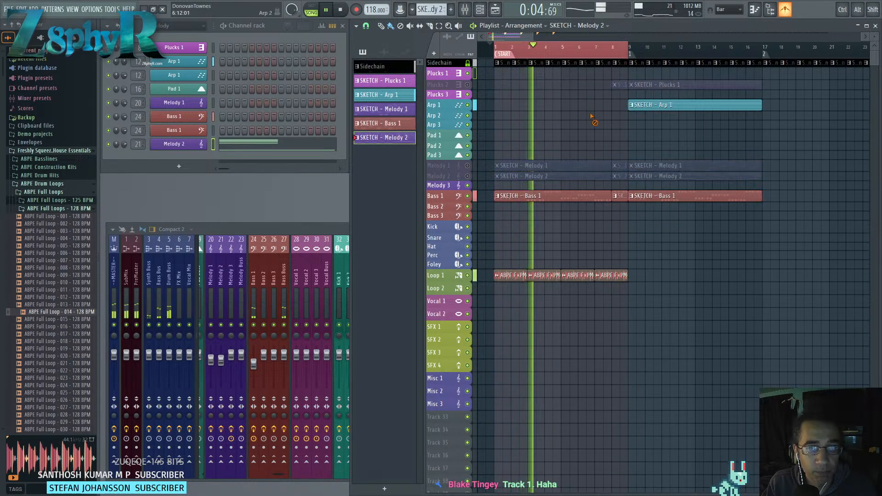
{"action": "right_click", "coordinate": [618, 165]}
{"action": "right_click", "coordinate": [617, 176]}
{"action": "right_click", "coordinate": [598, 195]}
{"action": "right_click", "coordinate": [615, 197]}
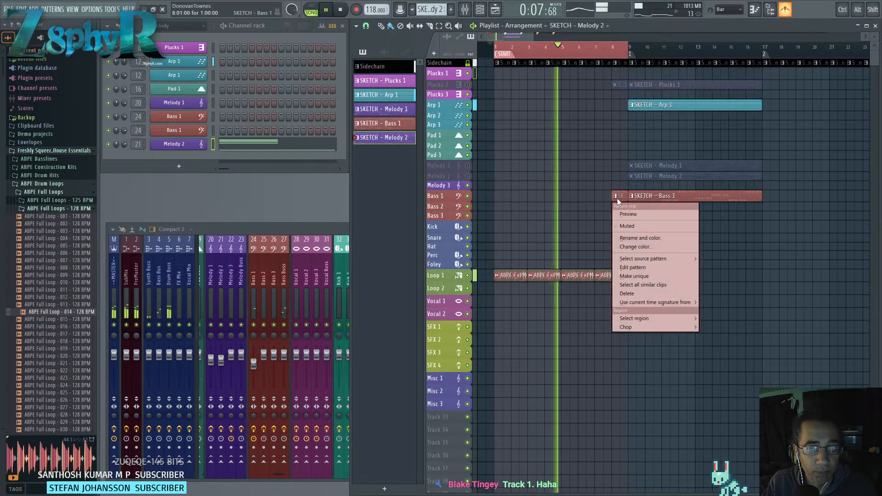
{"action": "left_click", "coordinate": [602, 194]}
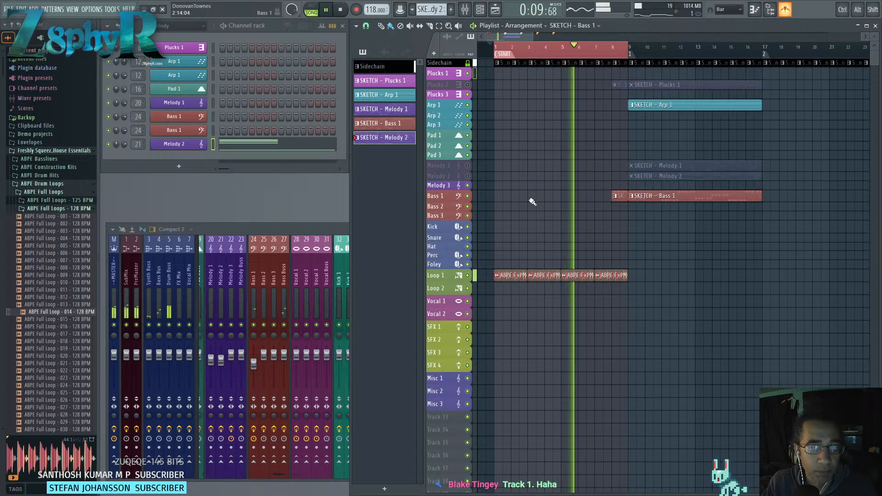
Fill bars 1 to 7 of the Bass 1 track with one-bar copies of the bass clip at bar 8.
{"action": "left_click", "coordinate": [618, 196]}
{"action": "left_click_drag", "start_coordinate": [504, 201], "coordinate": [496, 199]}
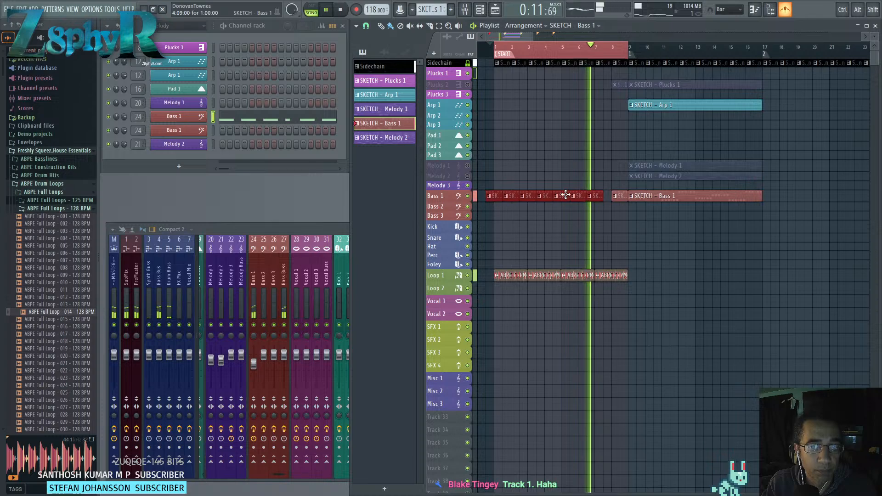
{"action": "left_click", "coordinate": [599, 196]}
{"action": "key", "text": "ctrl+d"}
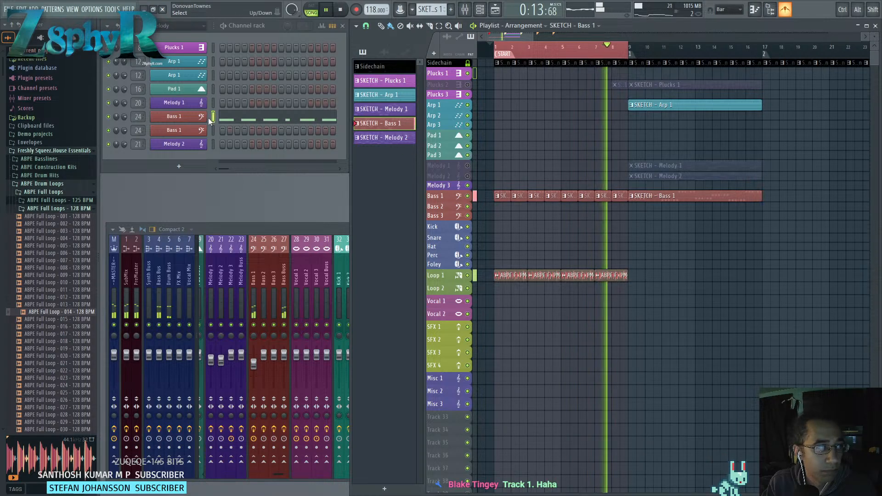
Open the Bass 1 insert's EQ and its Sylenth1 synth, and try oscillator A2 at octave 0 with different oscillator fine tunings.
{"action": "double_click", "coordinate": [141, 117]}
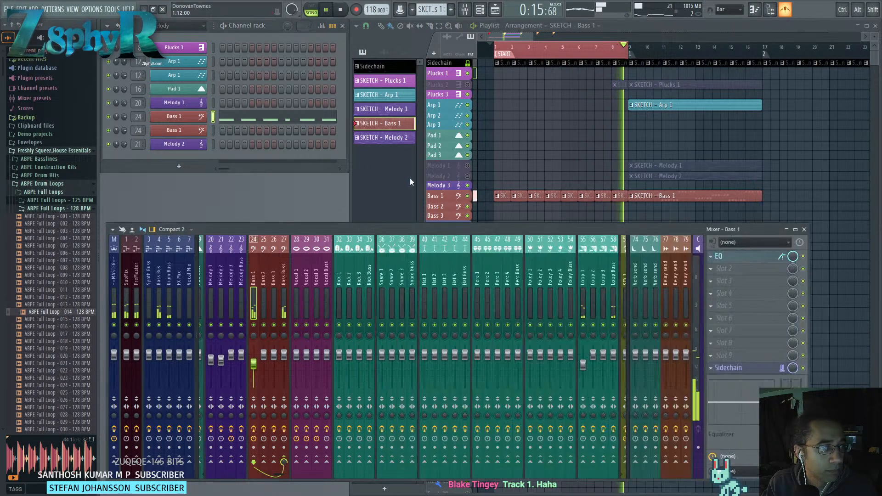
{"action": "left_click", "coordinate": [728, 256]}
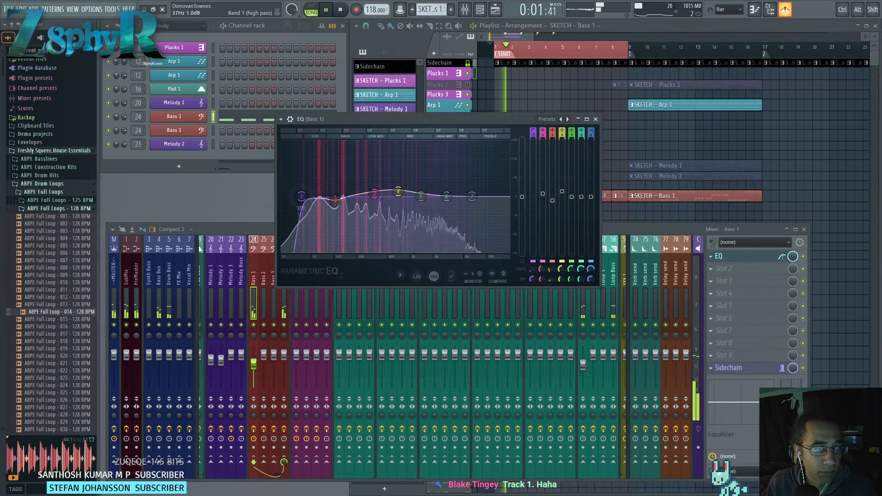
{"action": "left_click", "coordinate": [194, 118]}
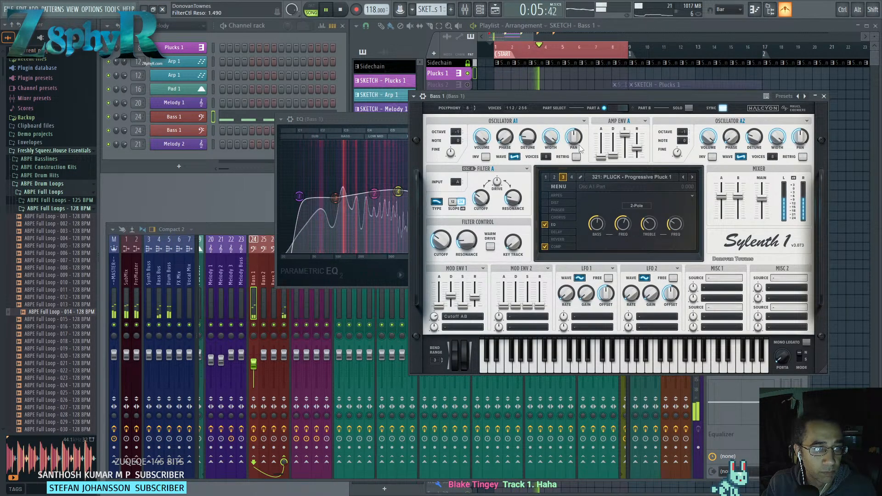
{"action": "left_click", "coordinate": [688, 130]}
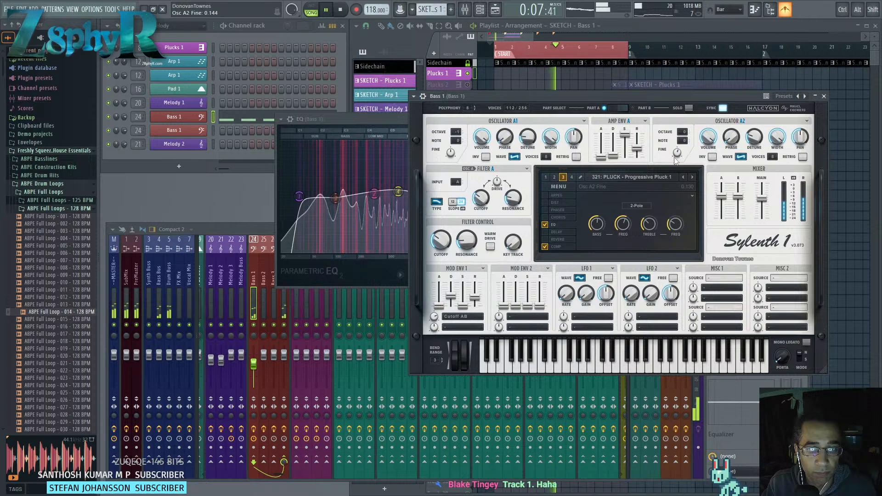
{"action": "left_click_drag", "start_coordinate": [677, 153], "coordinate": [673, 164]}
{"action": "left_click_drag", "start_coordinate": [453, 154], "coordinate": [452, 160]}
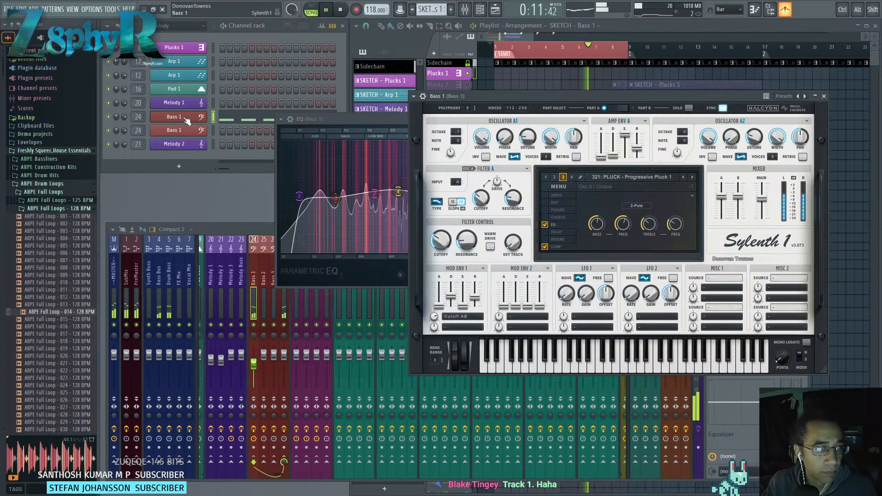
Try to replace the Bass 1 channel's instrument with Harmless and wait for the program to respond.
{"action": "right_click", "coordinate": [203, 116]}
{"action": "mouse_move", "coordinate": [225, 187]}
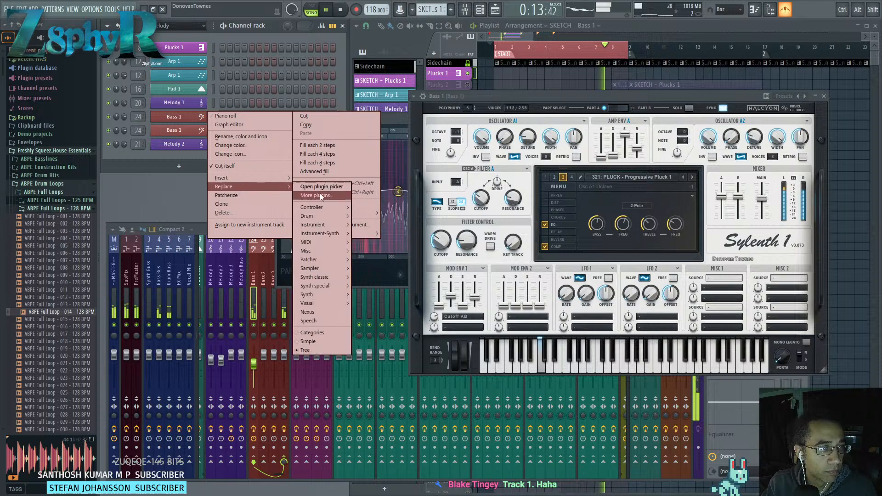
{"action": "mouse_move", "coordinate": [329, 234]}
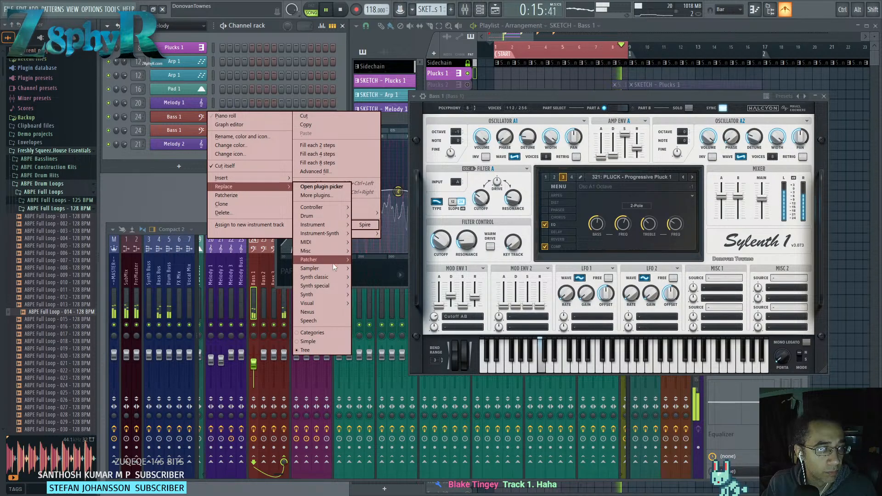
{"action": "mouse_move", "coordinate": [330, 276]}
{"action": "left_click", "coordinate": [371, 311]}
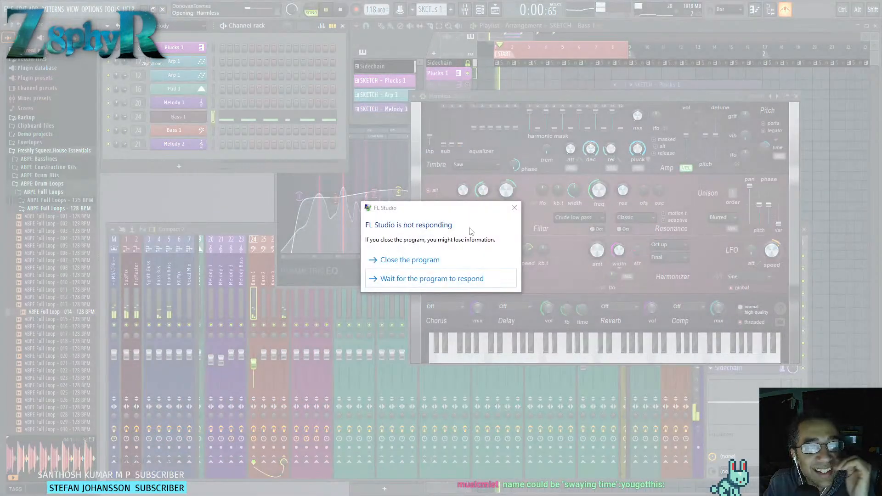
{"action": "left_click", "coordinate": [439, 278]}
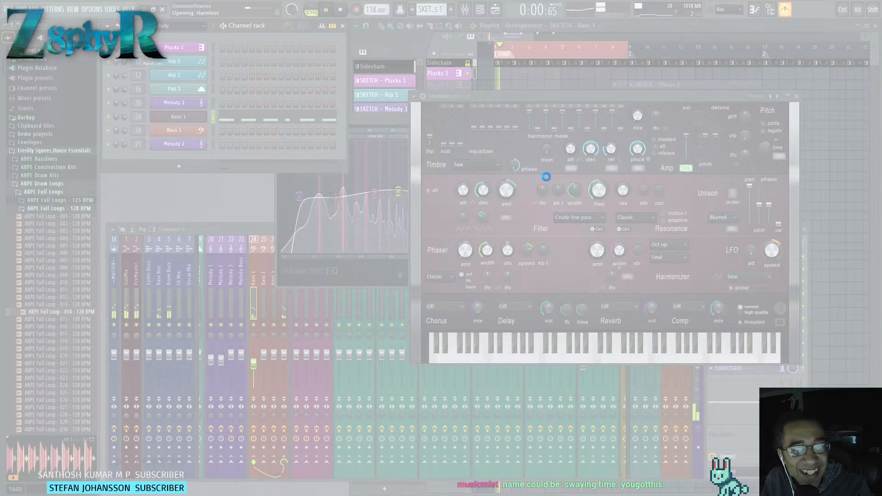
Leave the frozen session, restart the program and revert to the last backup of the sketch project.
{"action": "left_click", "coordinate": [449, 261]}
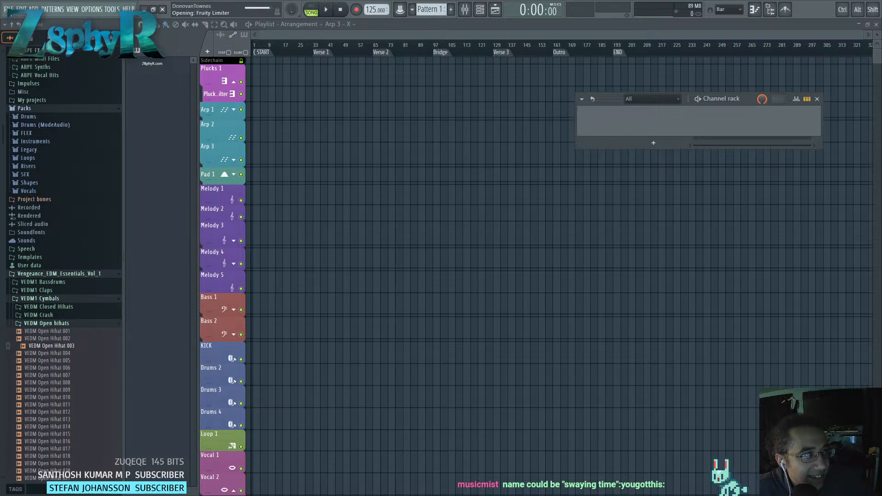
{"action": "left_click", "coordinate": [8, 9]}
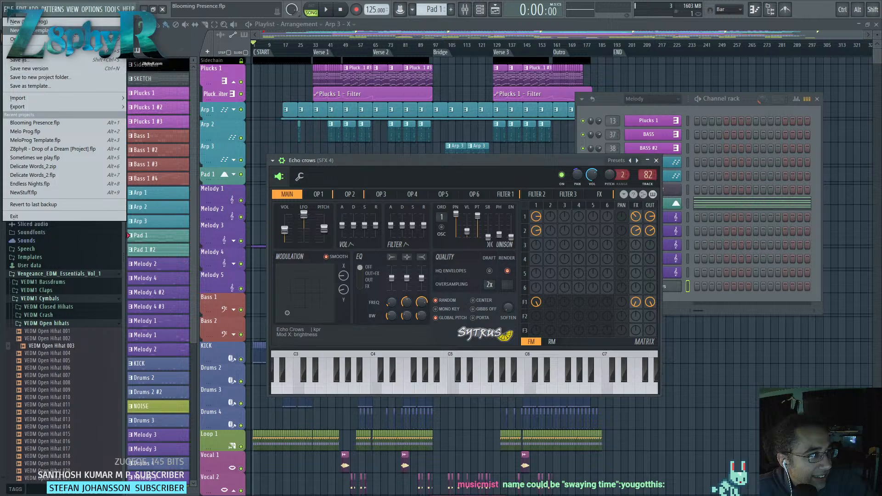
{"action": "left_click", "coordinate": [67, 203]}
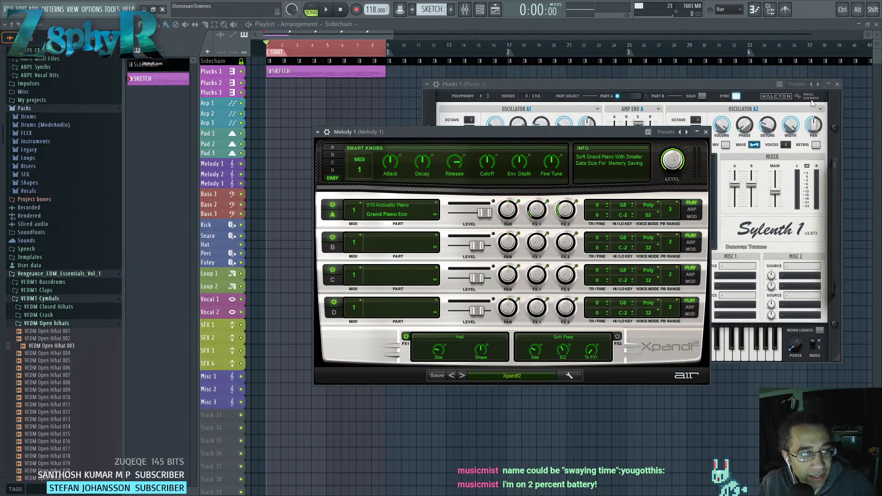
Close the Melody 1 and Plucks 1 instrument windows and display the channel rack beside the recovered SKETCH clip.
{"action": "left_click", "coordinate": [706, 132]}
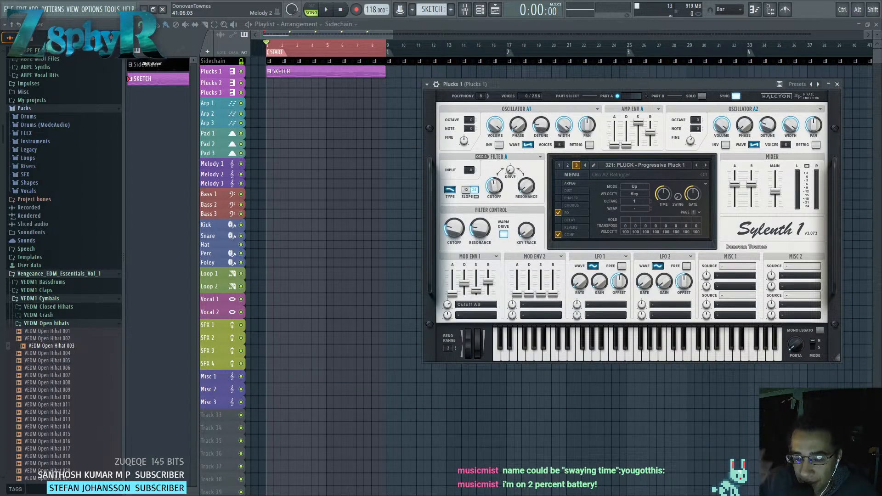
{"action": "key", "text": "Escape"}
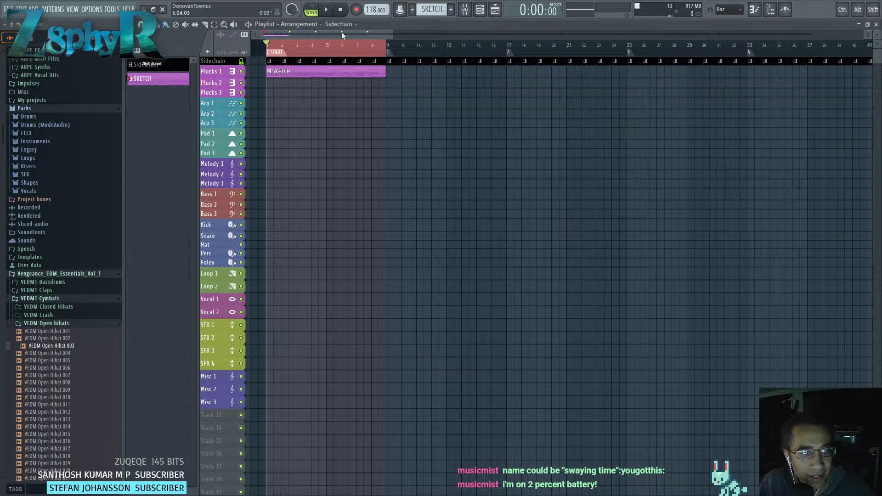
{"action": "scroll", "coordinate": [362, 167], "scroll_direction": "up", "scroll_amount": 4}
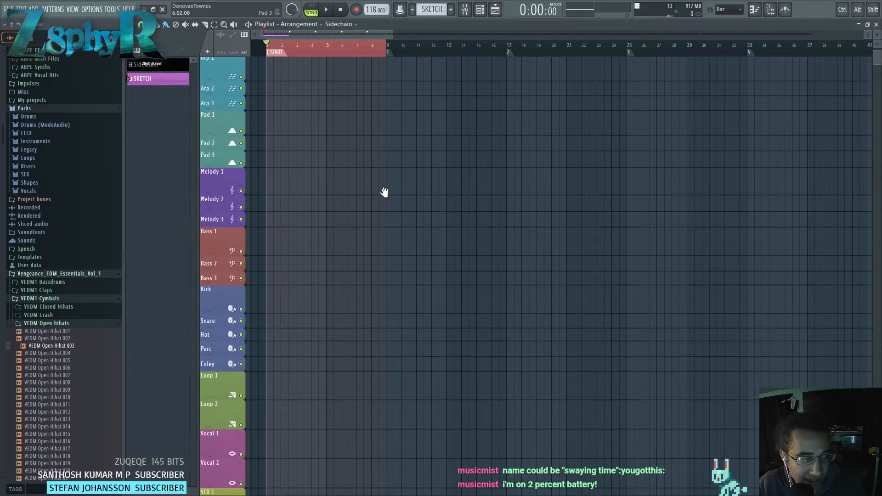
{"action": "scroll", "coordinate": [384, 193], "scroll_direction": "up", "scroll_amount": 3}
{"action": "scroll", "coordinate": [313, 190], "scroll_direction": "up", "scroll_amount": 1}
{"action": "scroll", "coordinate": [313, 190], "scroll_direction": "up", "scroll_amount": 2}
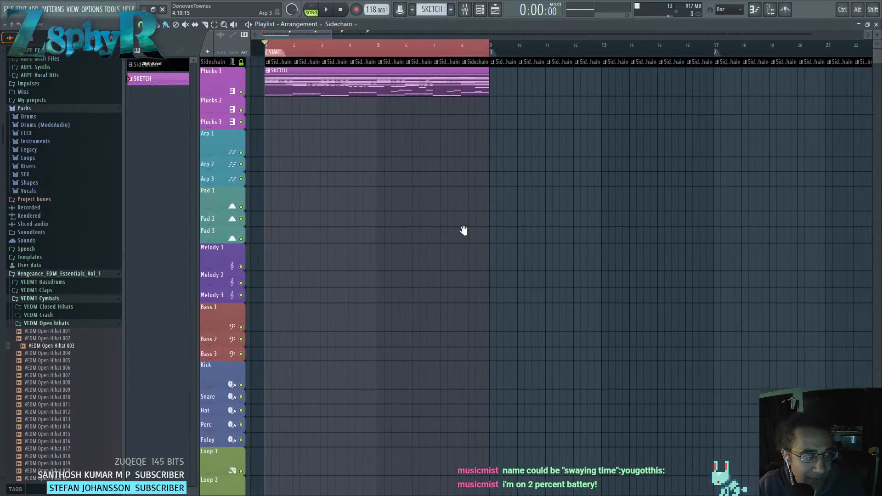
{"action": "left_click", "coordinate": [480, 9]}
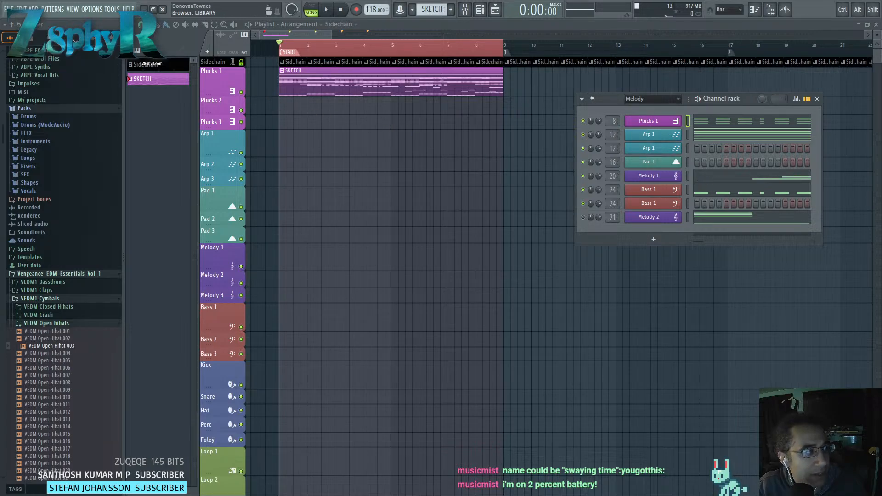
Save the recovered project under the name Swaying Time in a new project folder.
{"action": "left_click", "coordinate": [10, 9]}
{"action": "left_click", "coordinate": [36, 60]}
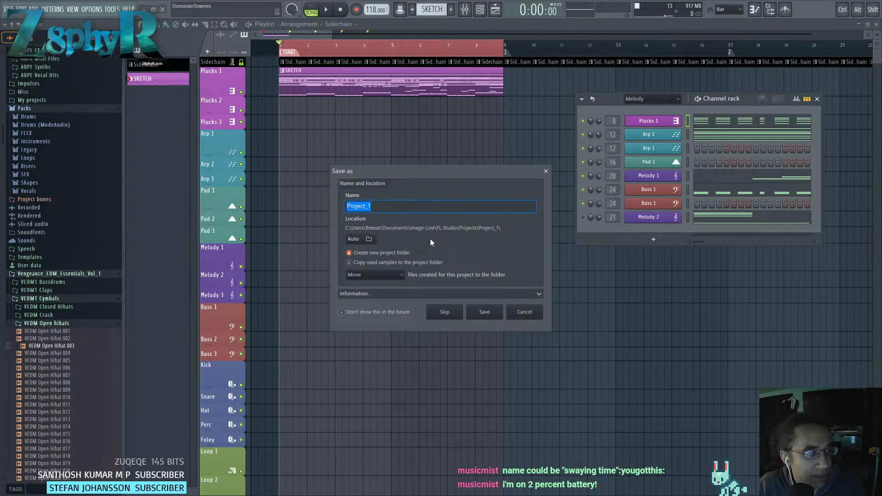
{"action": "type", "text": "Swaying Time"}
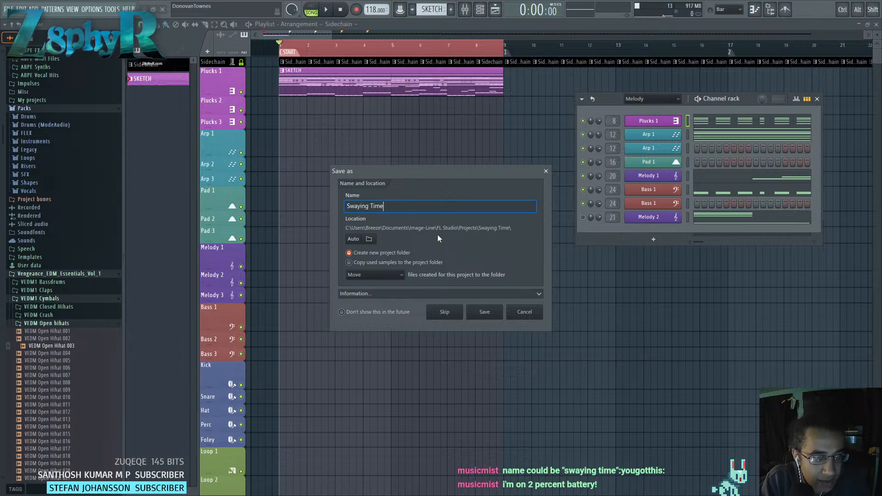
{"action": "key", "text": "Return"}
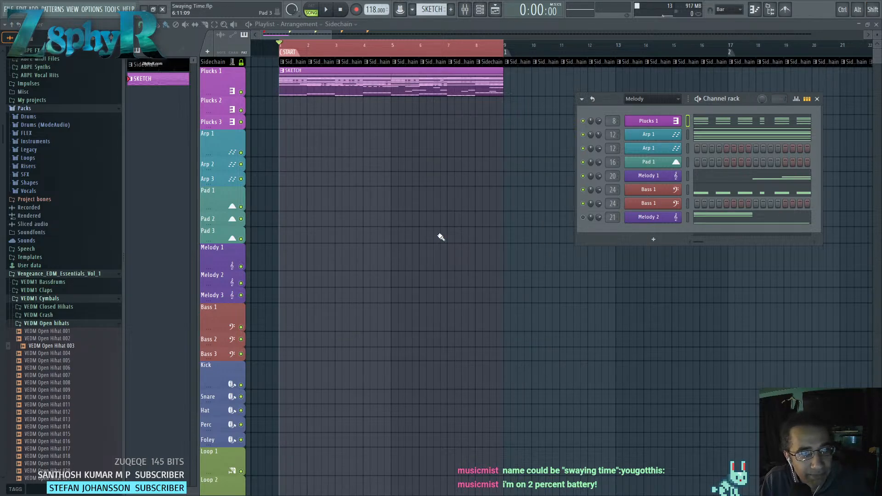